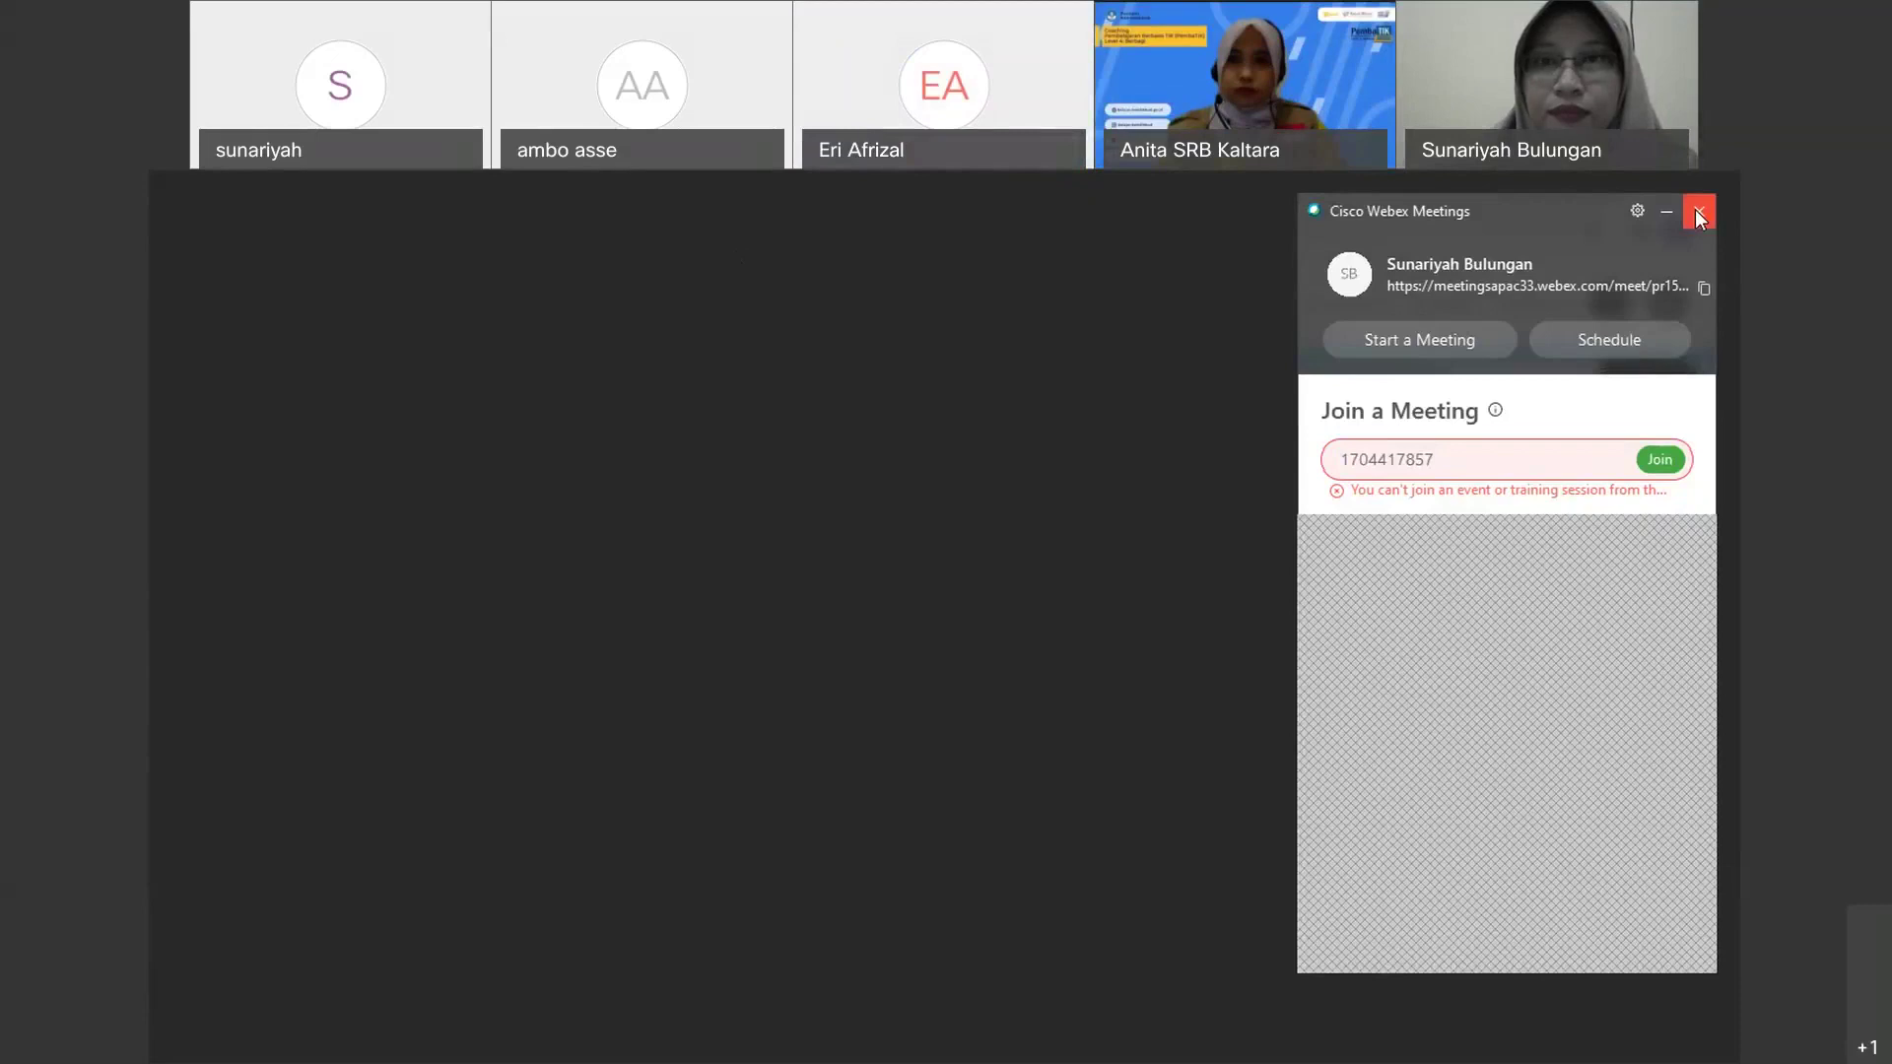
# Step: Close the Cisco Webex Meetings window
pyautogui.click(1699, 212)
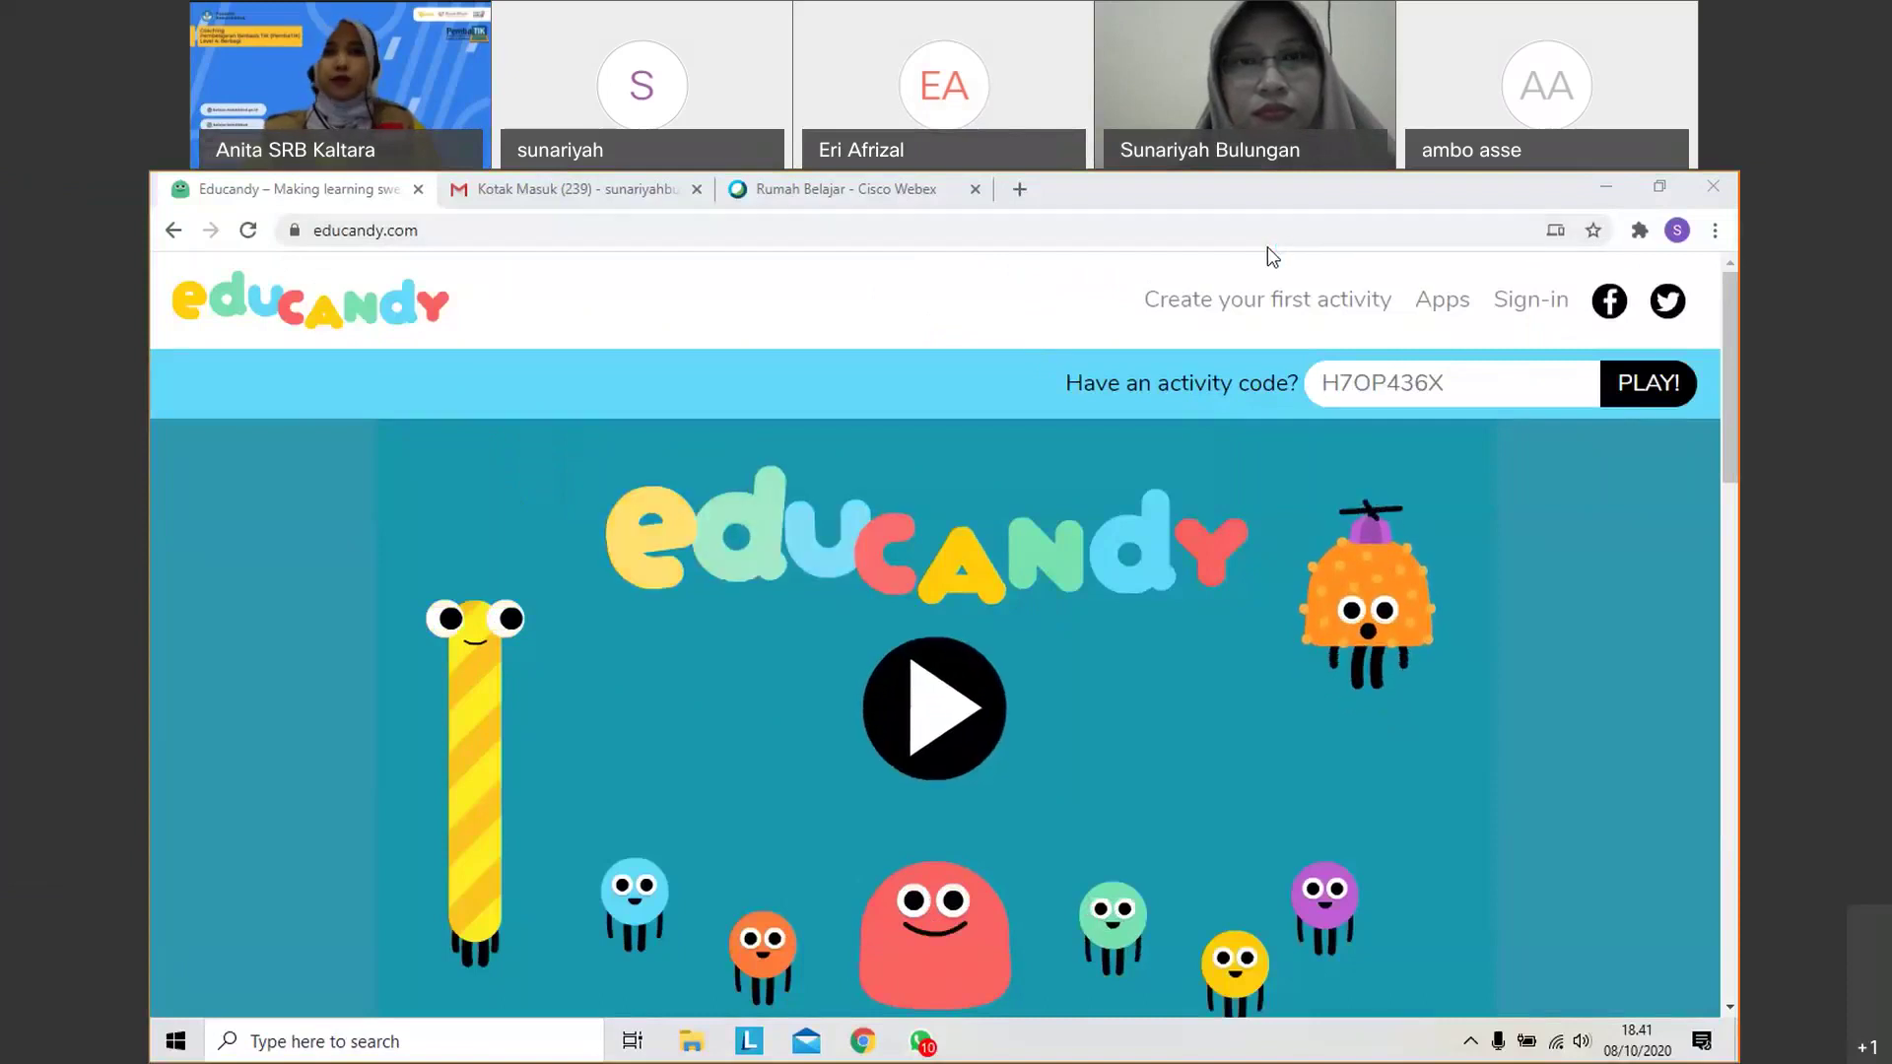
pyautogui.click(784, 229)
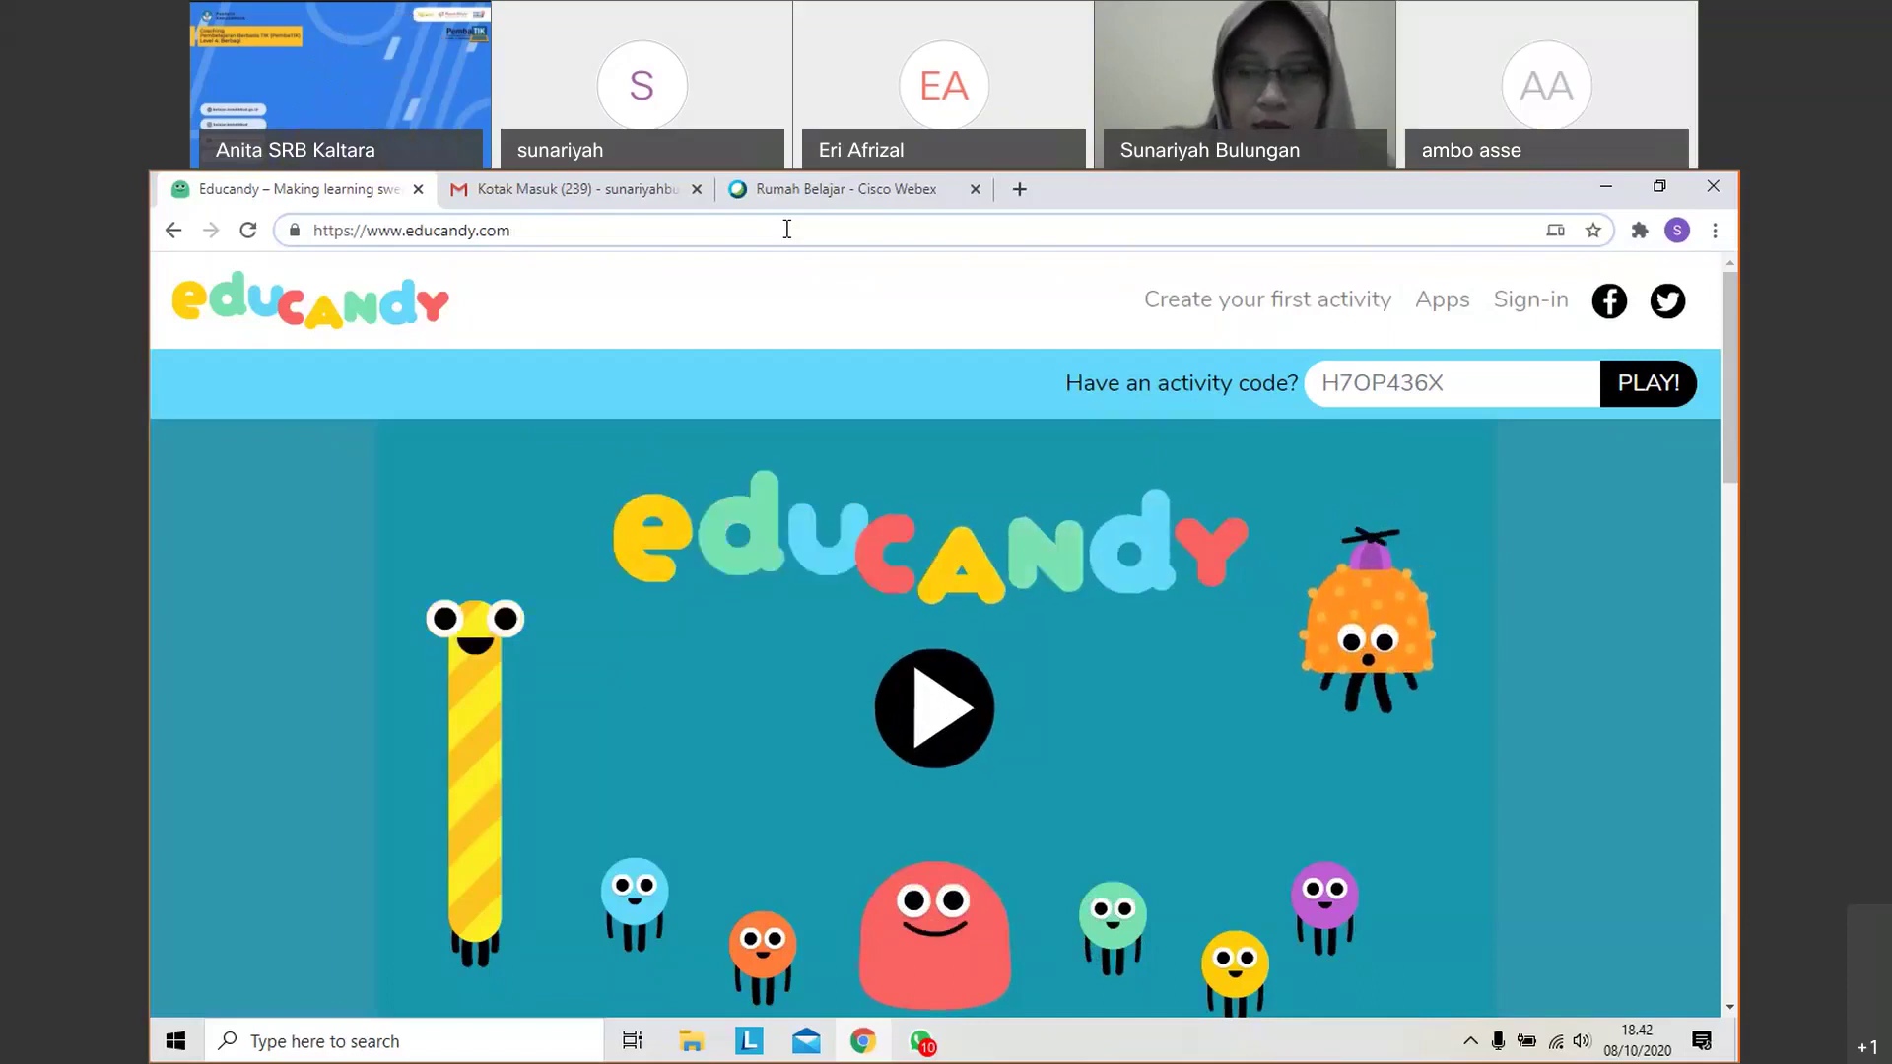
pyautogui.press('BackSpace')
pyautogui.press('BackSpace')
pyautogui.press('BackSpace')
pyautogui.press('BackSpace')
pyautogui.press('BackSpace')
pyautogui.press('BackSpace')
pyautogui.press('BackSpace')
pyautogui.press('BackSpace')
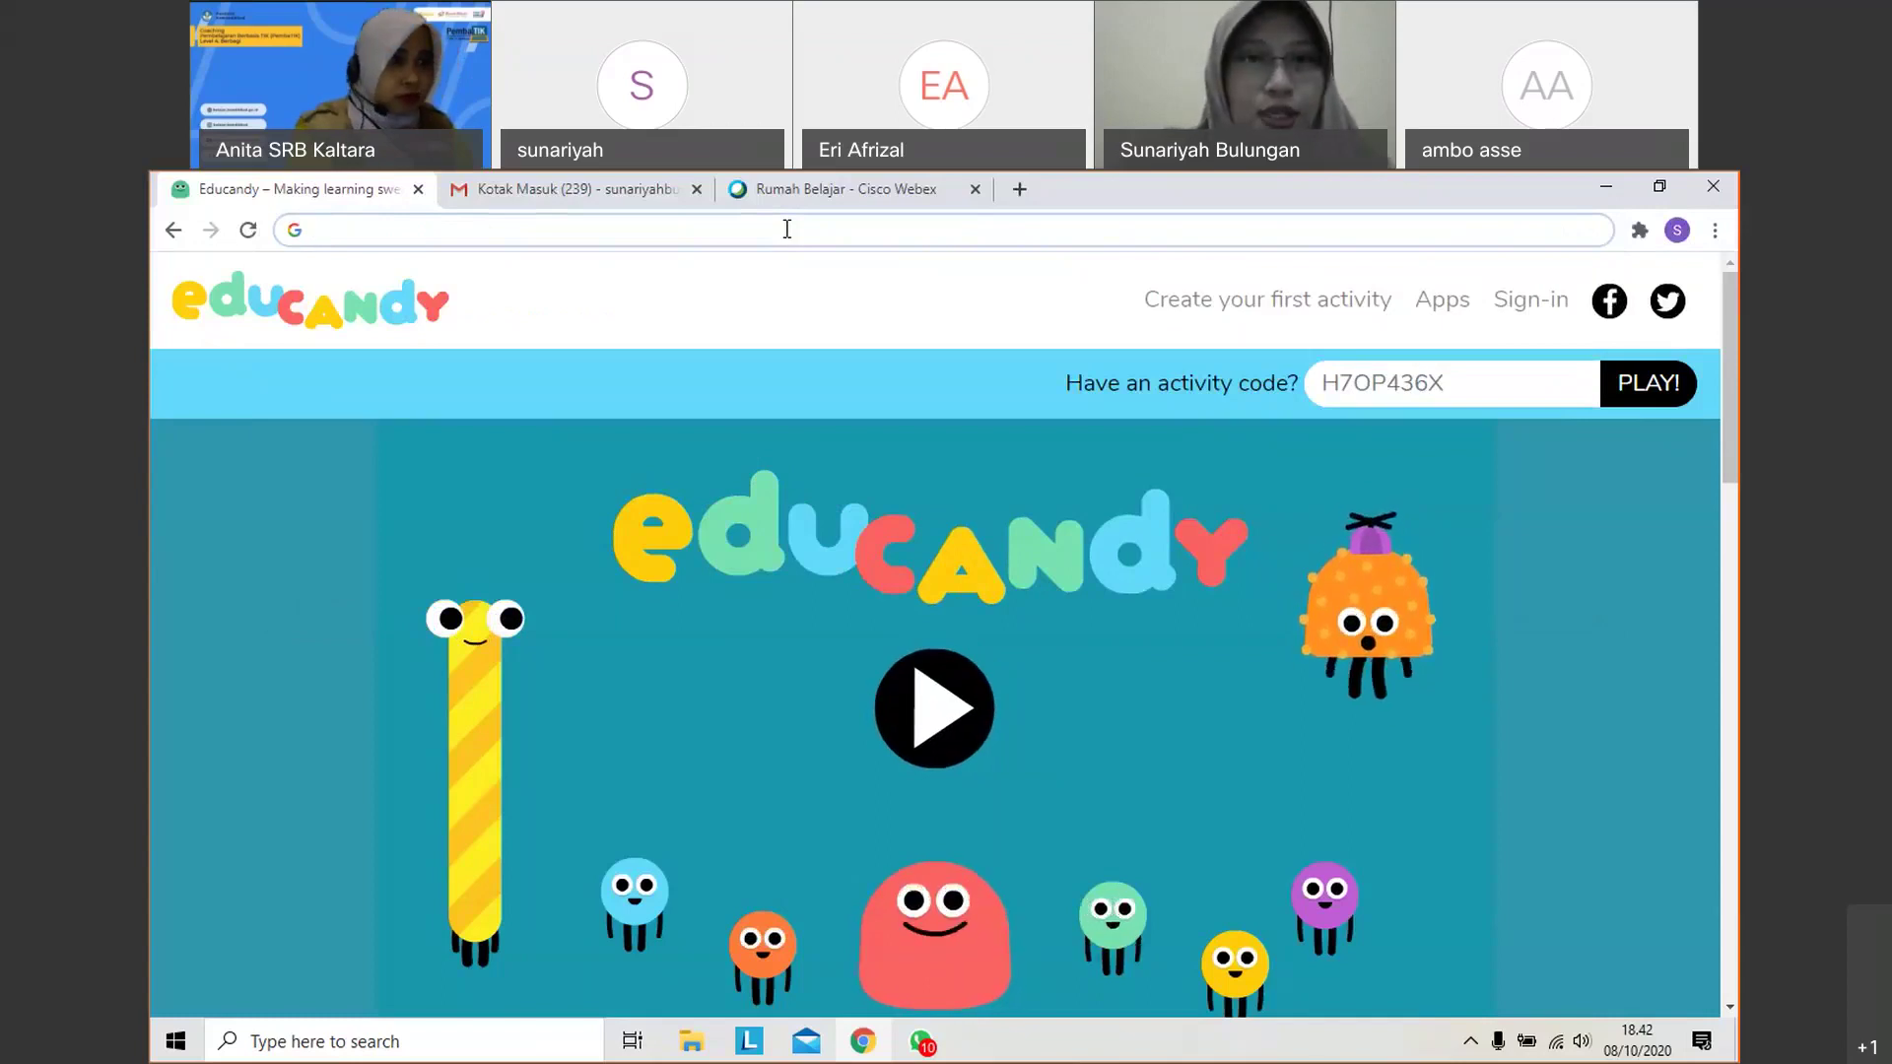
pyautogui.write('e')
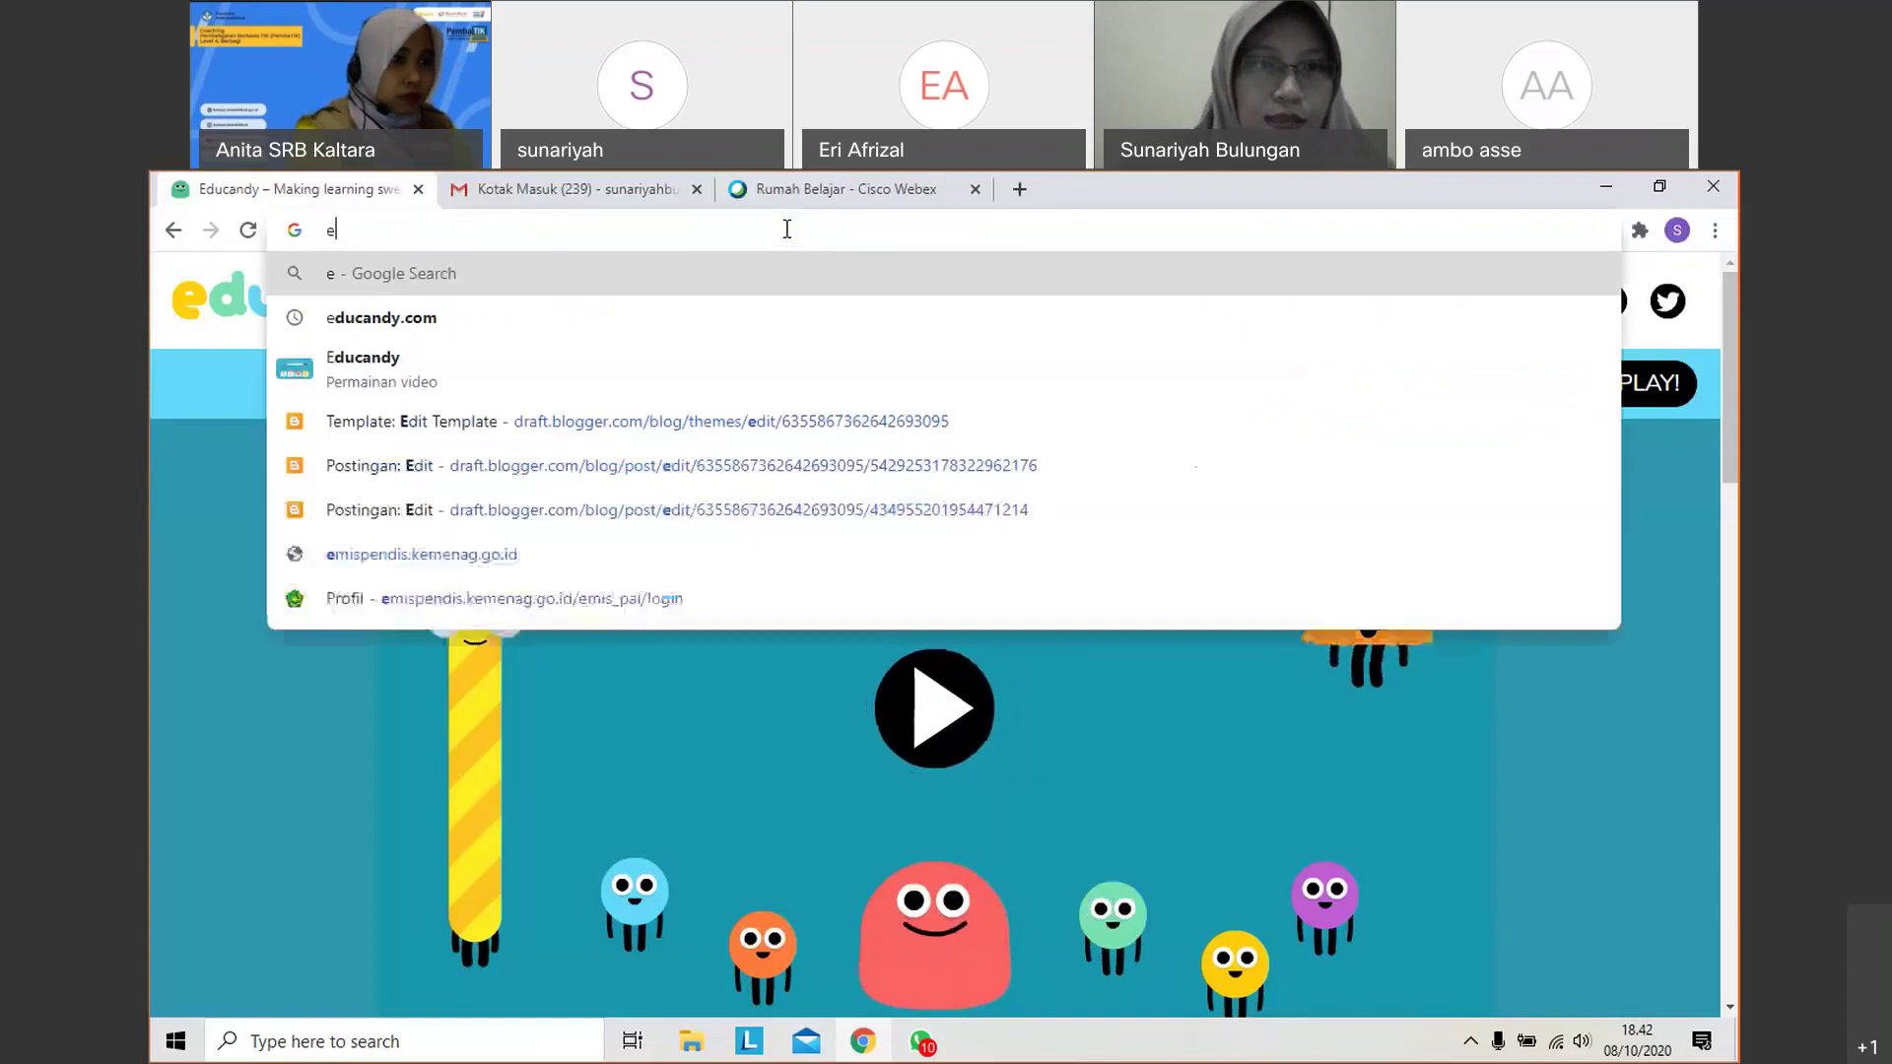
pyautogui.write('du')
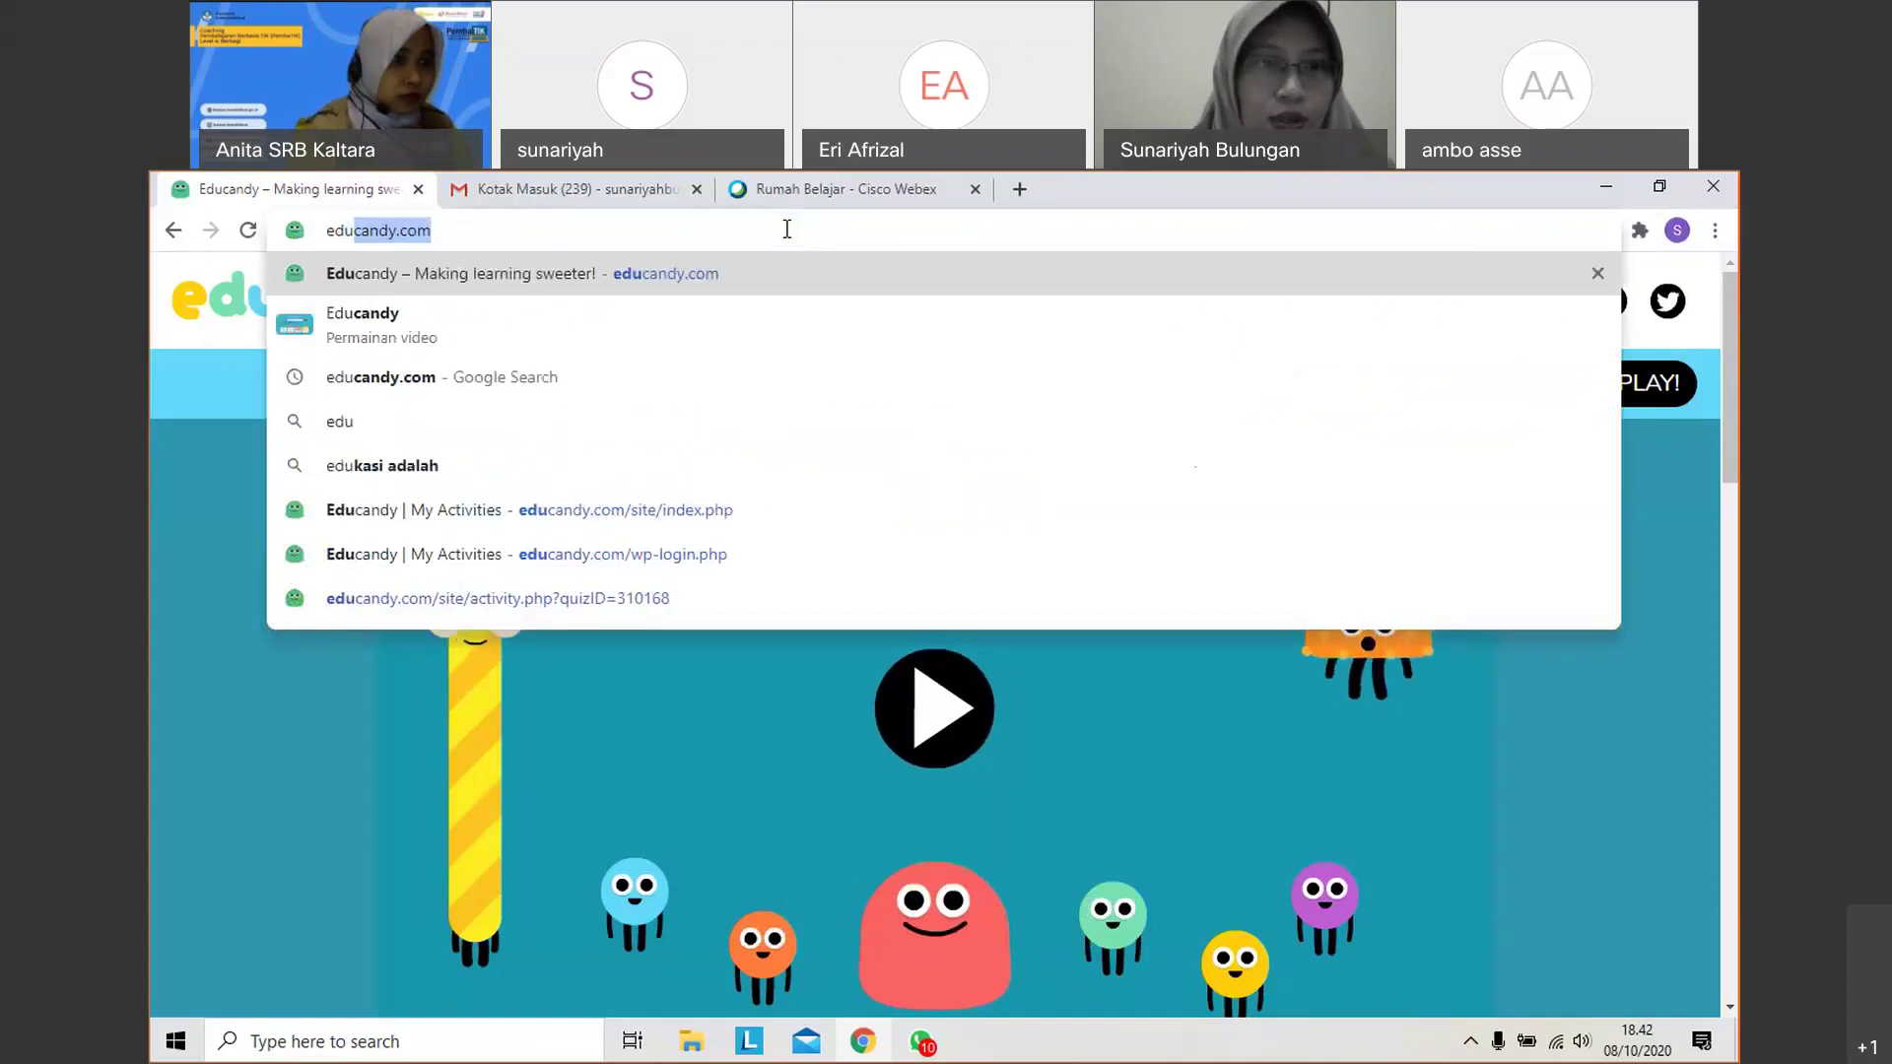
pyautogui.write('ca')
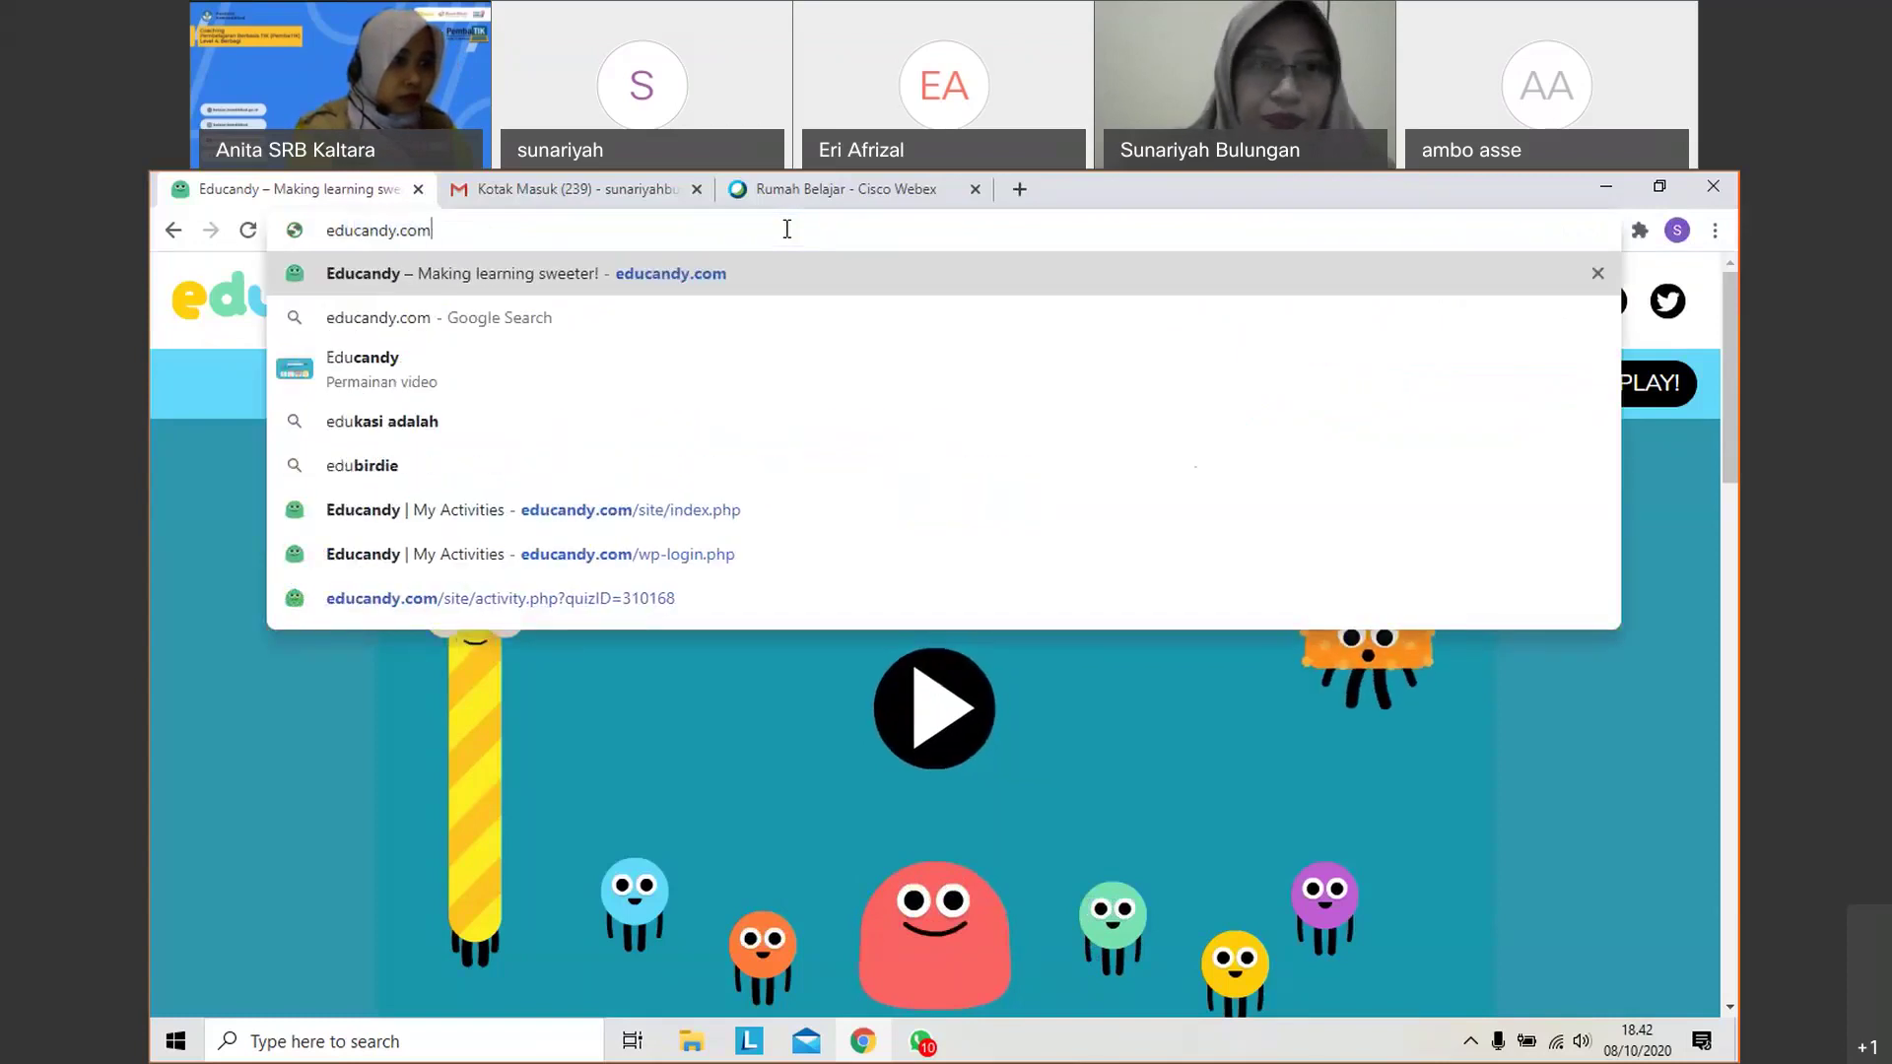
pyautogui.write('ndy.com')
pyautogui.press('Return')
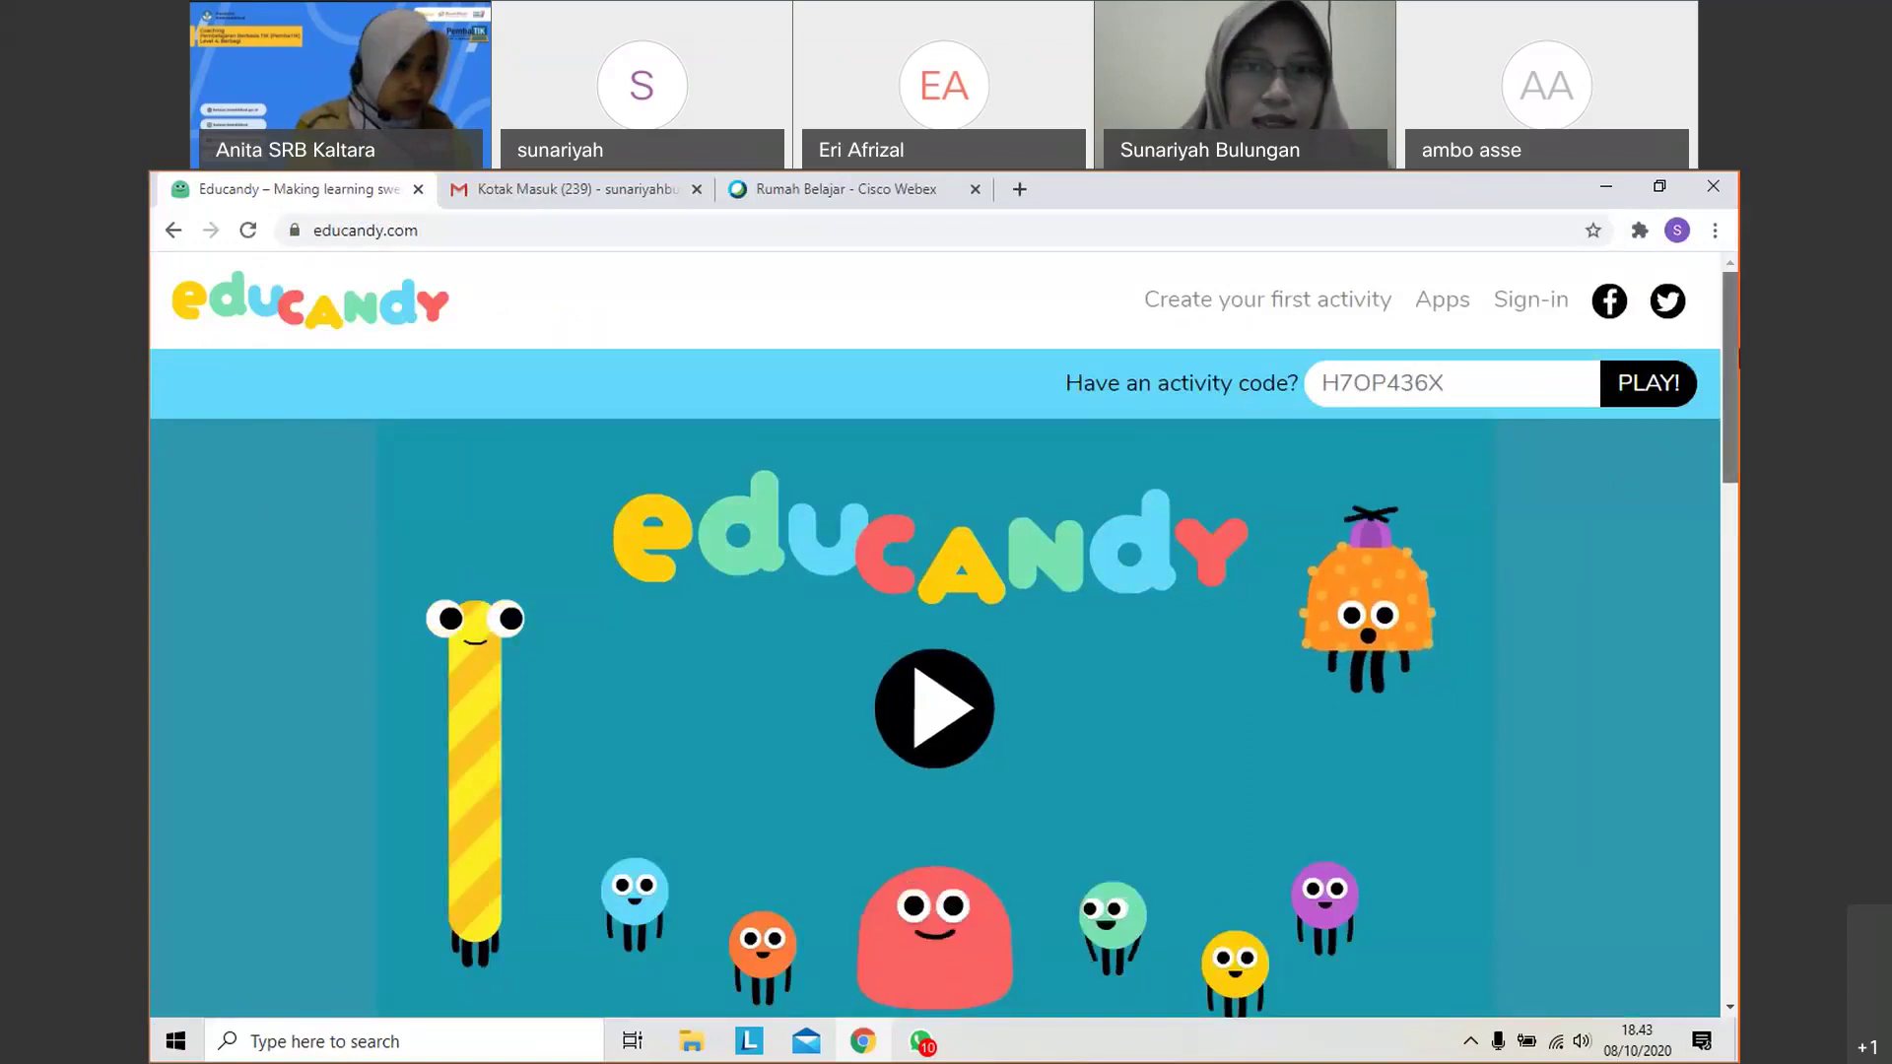
pyautogui.scroll(-1, 1736, 379)
pyautogui.moveTo(1737, 380); pyautogui.dragTo(1737, 521)
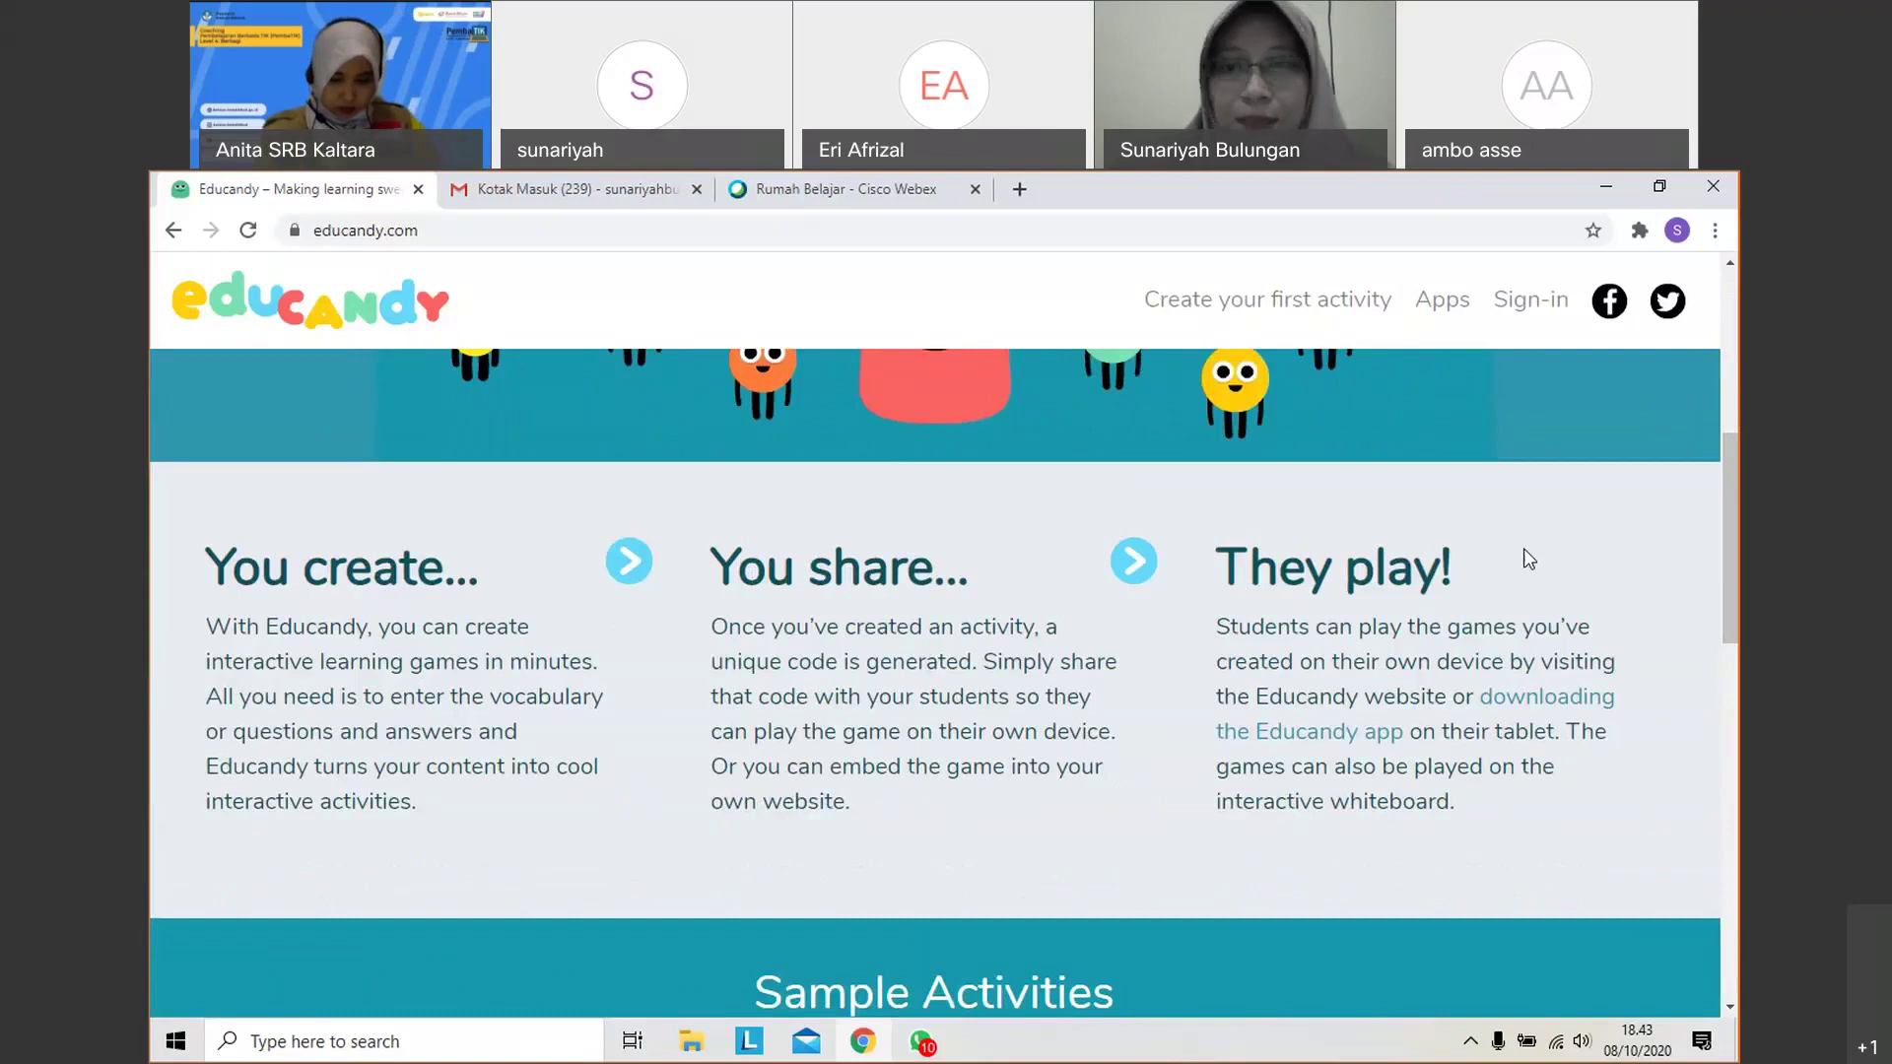
pyautogui.moveTo(1734, 477); pyautogui.dragTo(1739, 635)
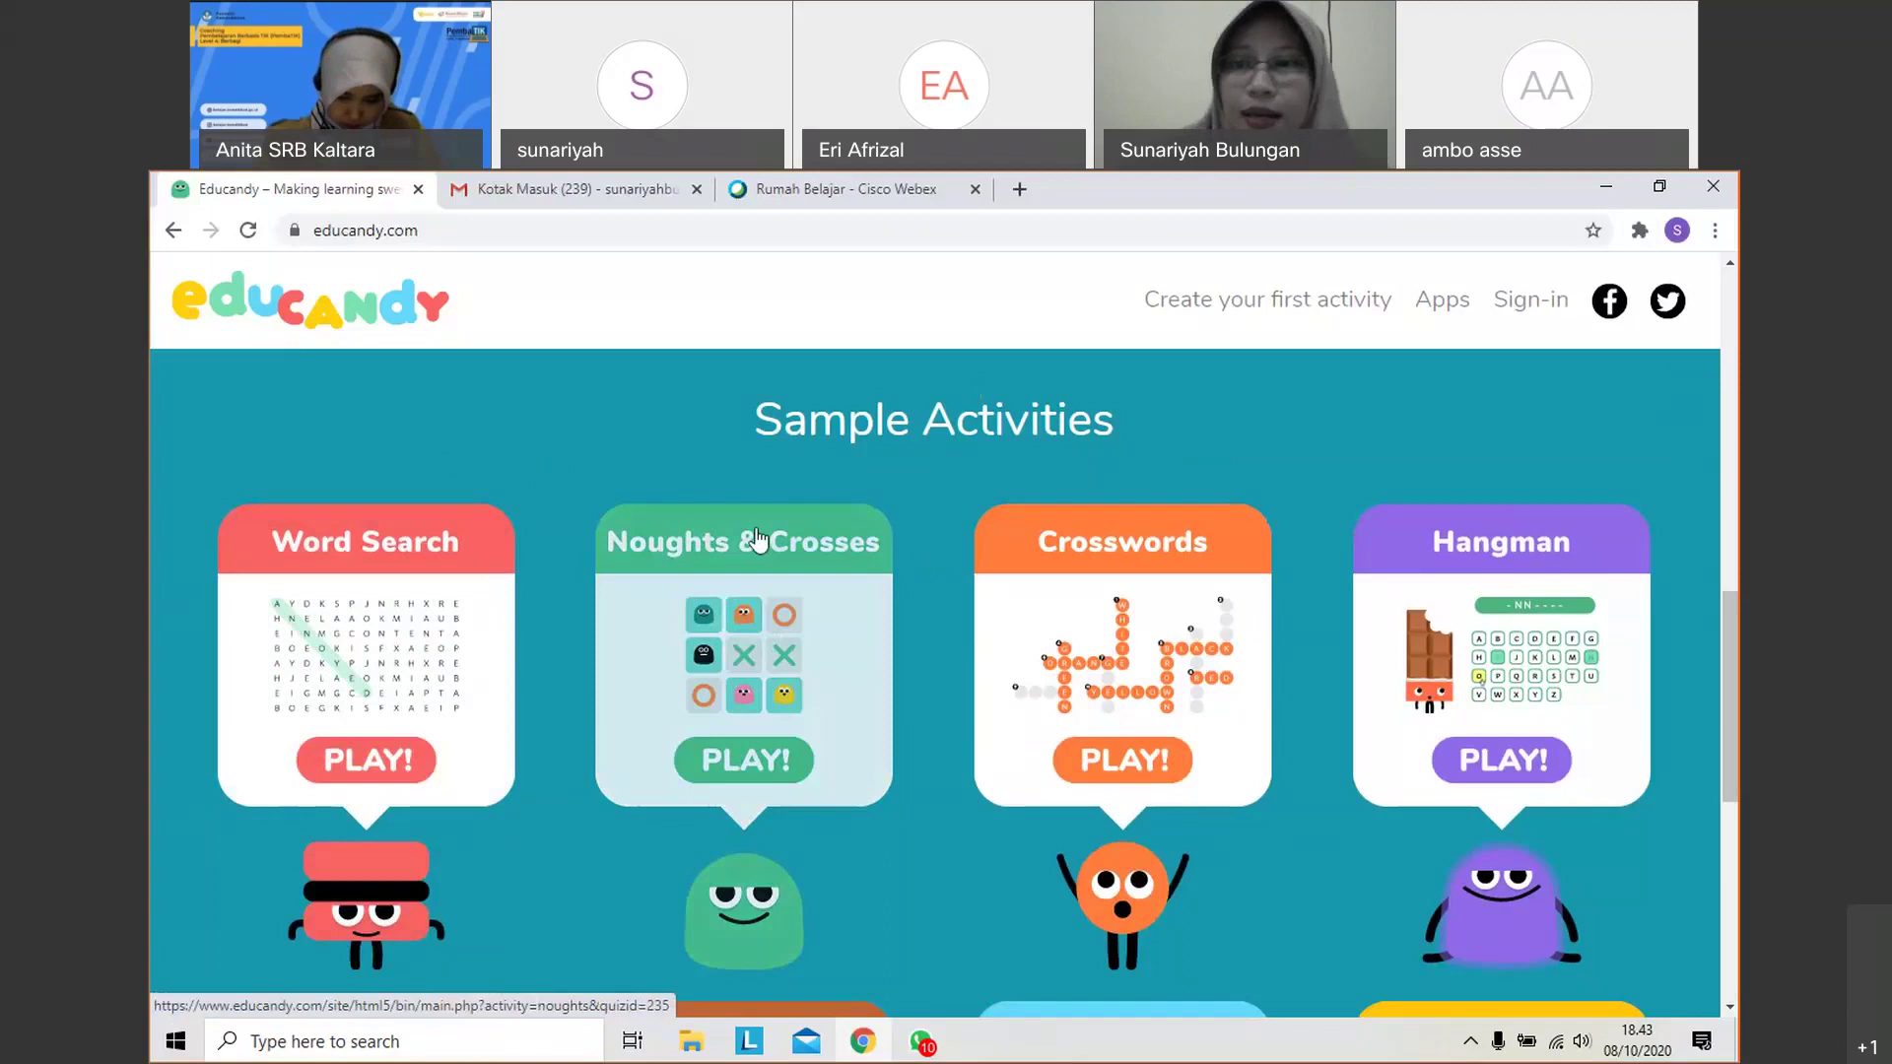
pyautogui.moveTo(1737, 650)
pyautogui.mouseDown()
pyautogui.moveTo(1738, 759)
pyautogui.moveTo(1738, 308)
pyautogui.mouseUp()
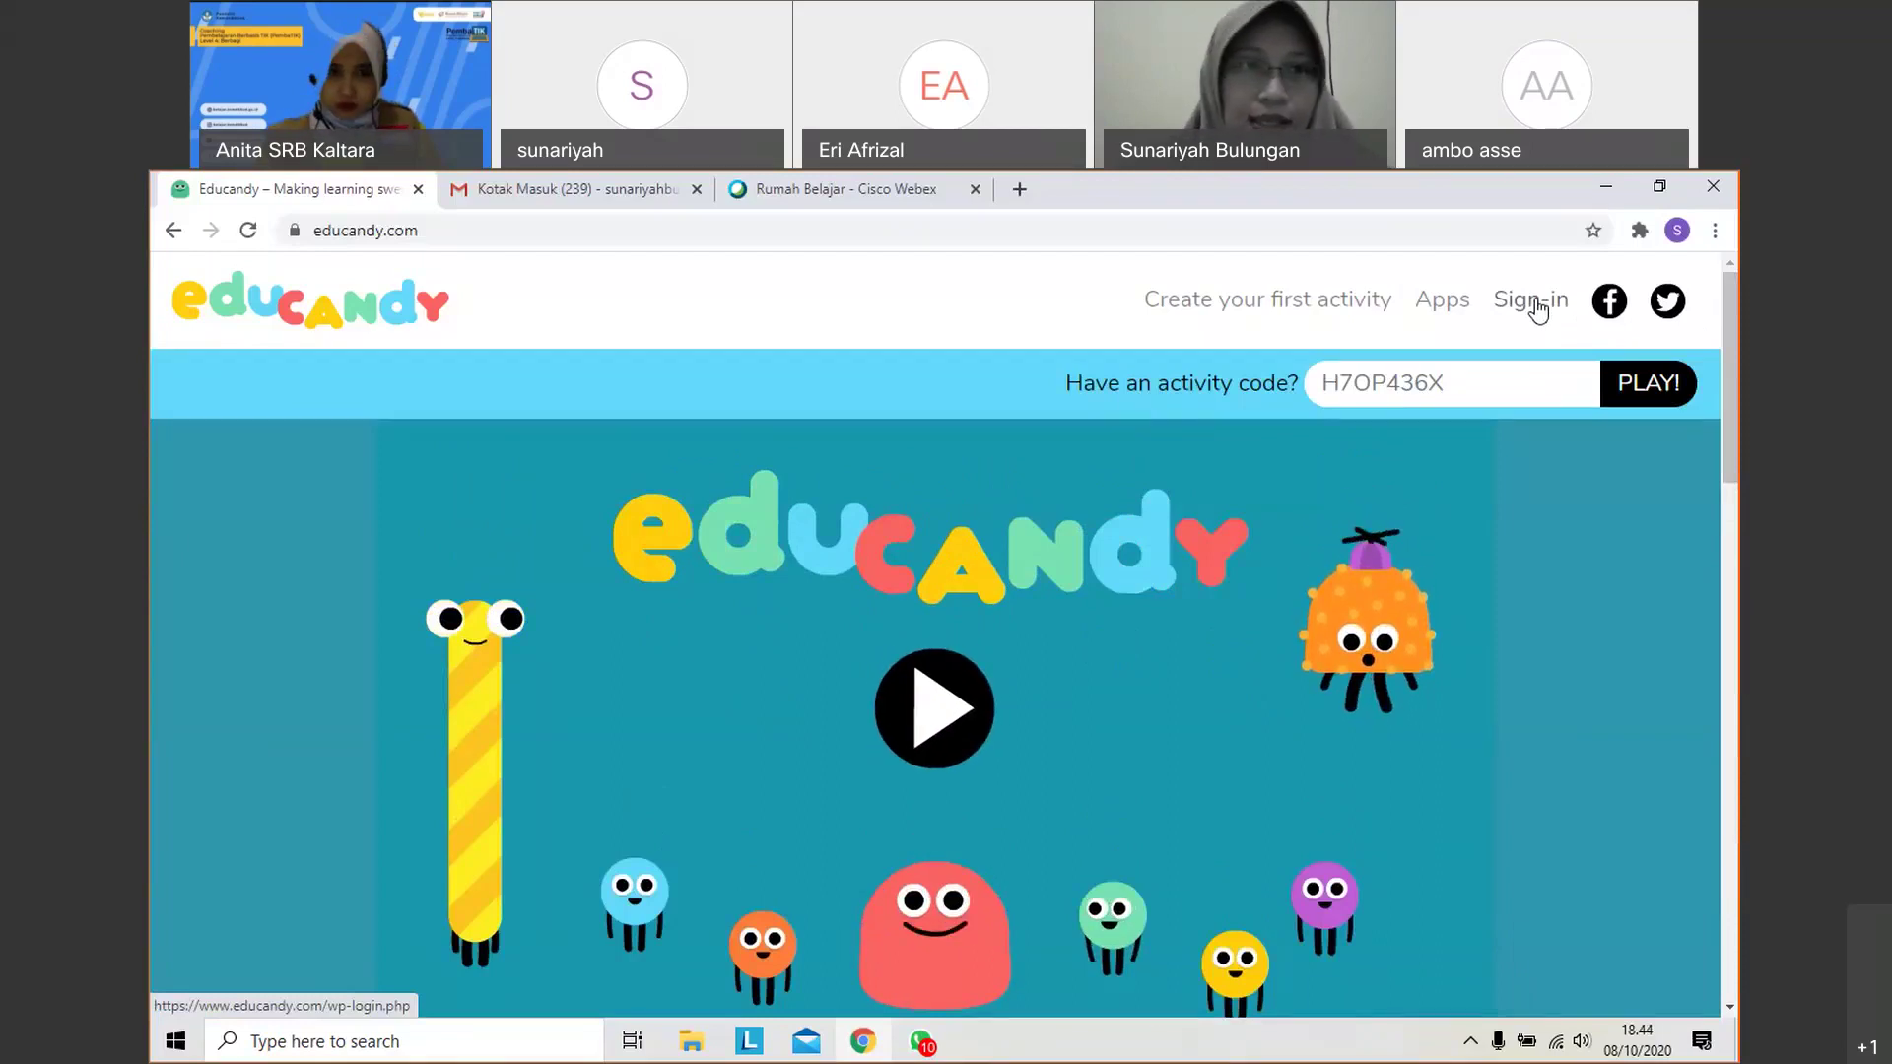
# Step: Sign in to Educandy with the saved e-mail and the account password
pyautogui.click(1537, 311)
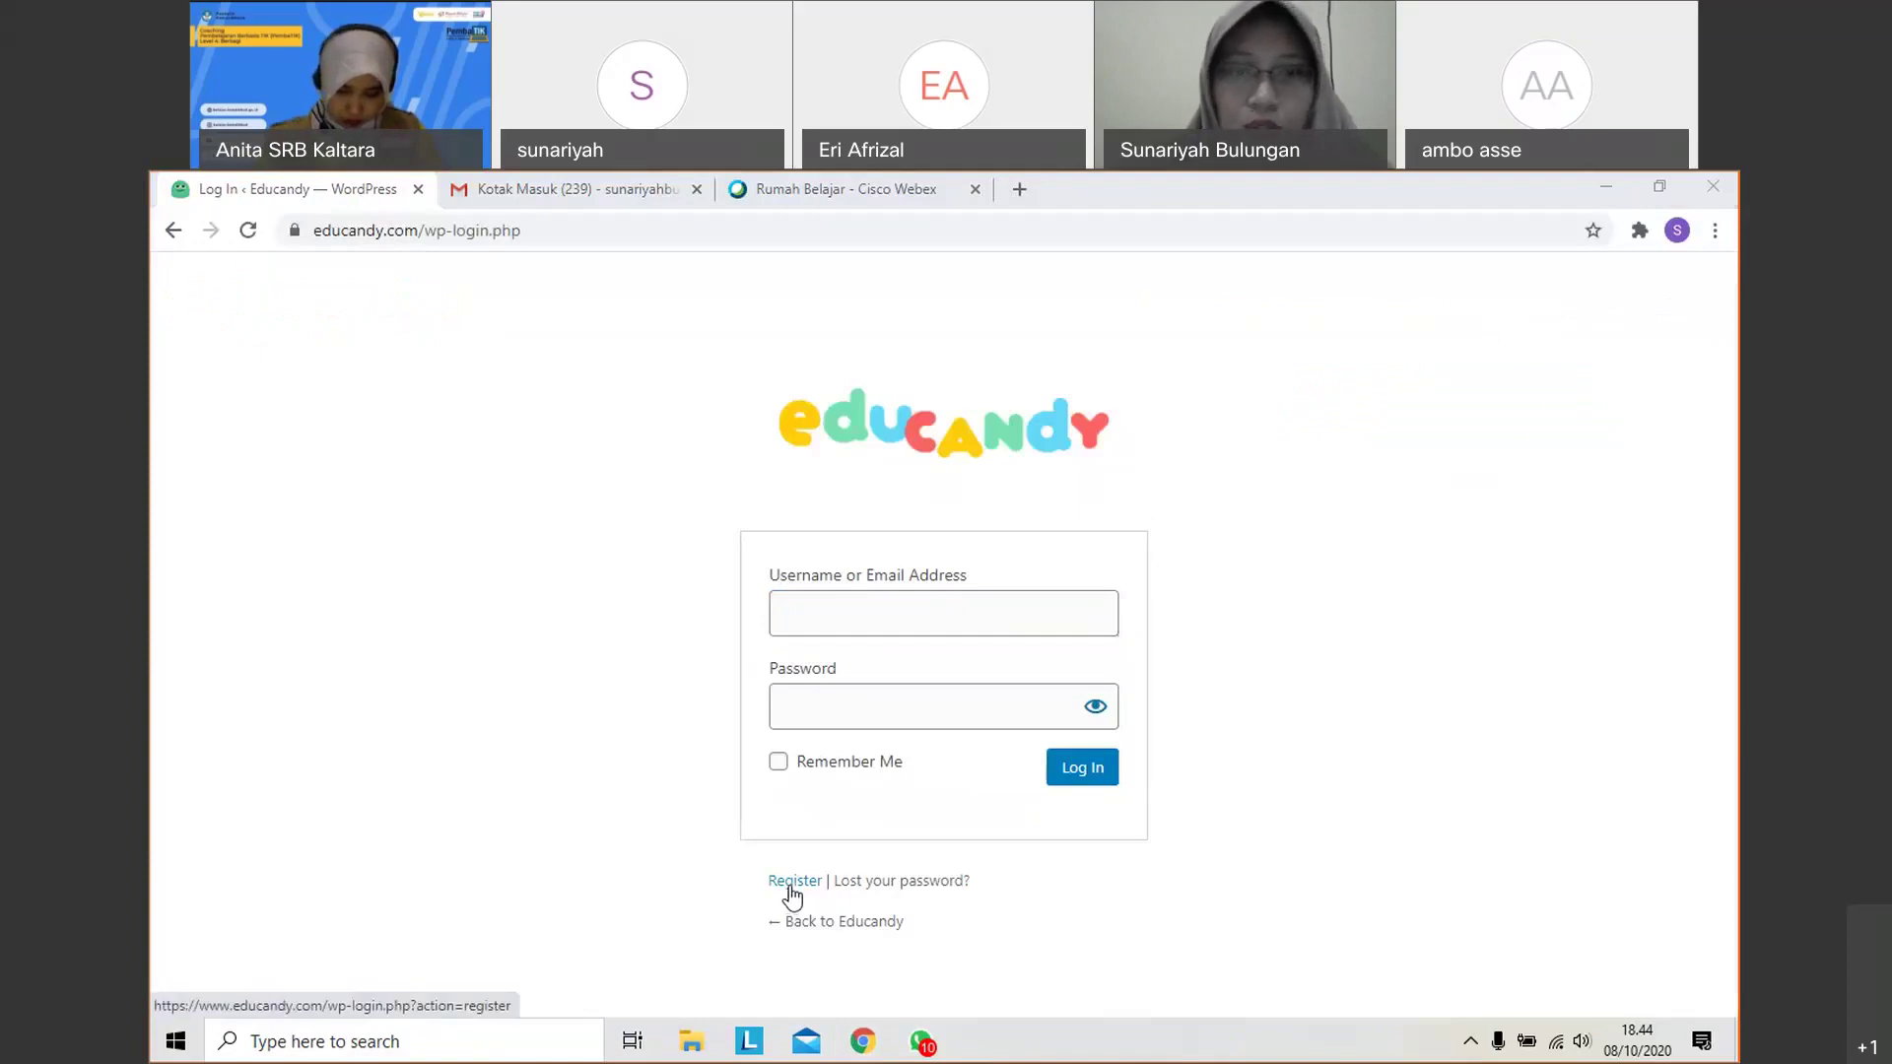
pyautogui.click(962, 614)
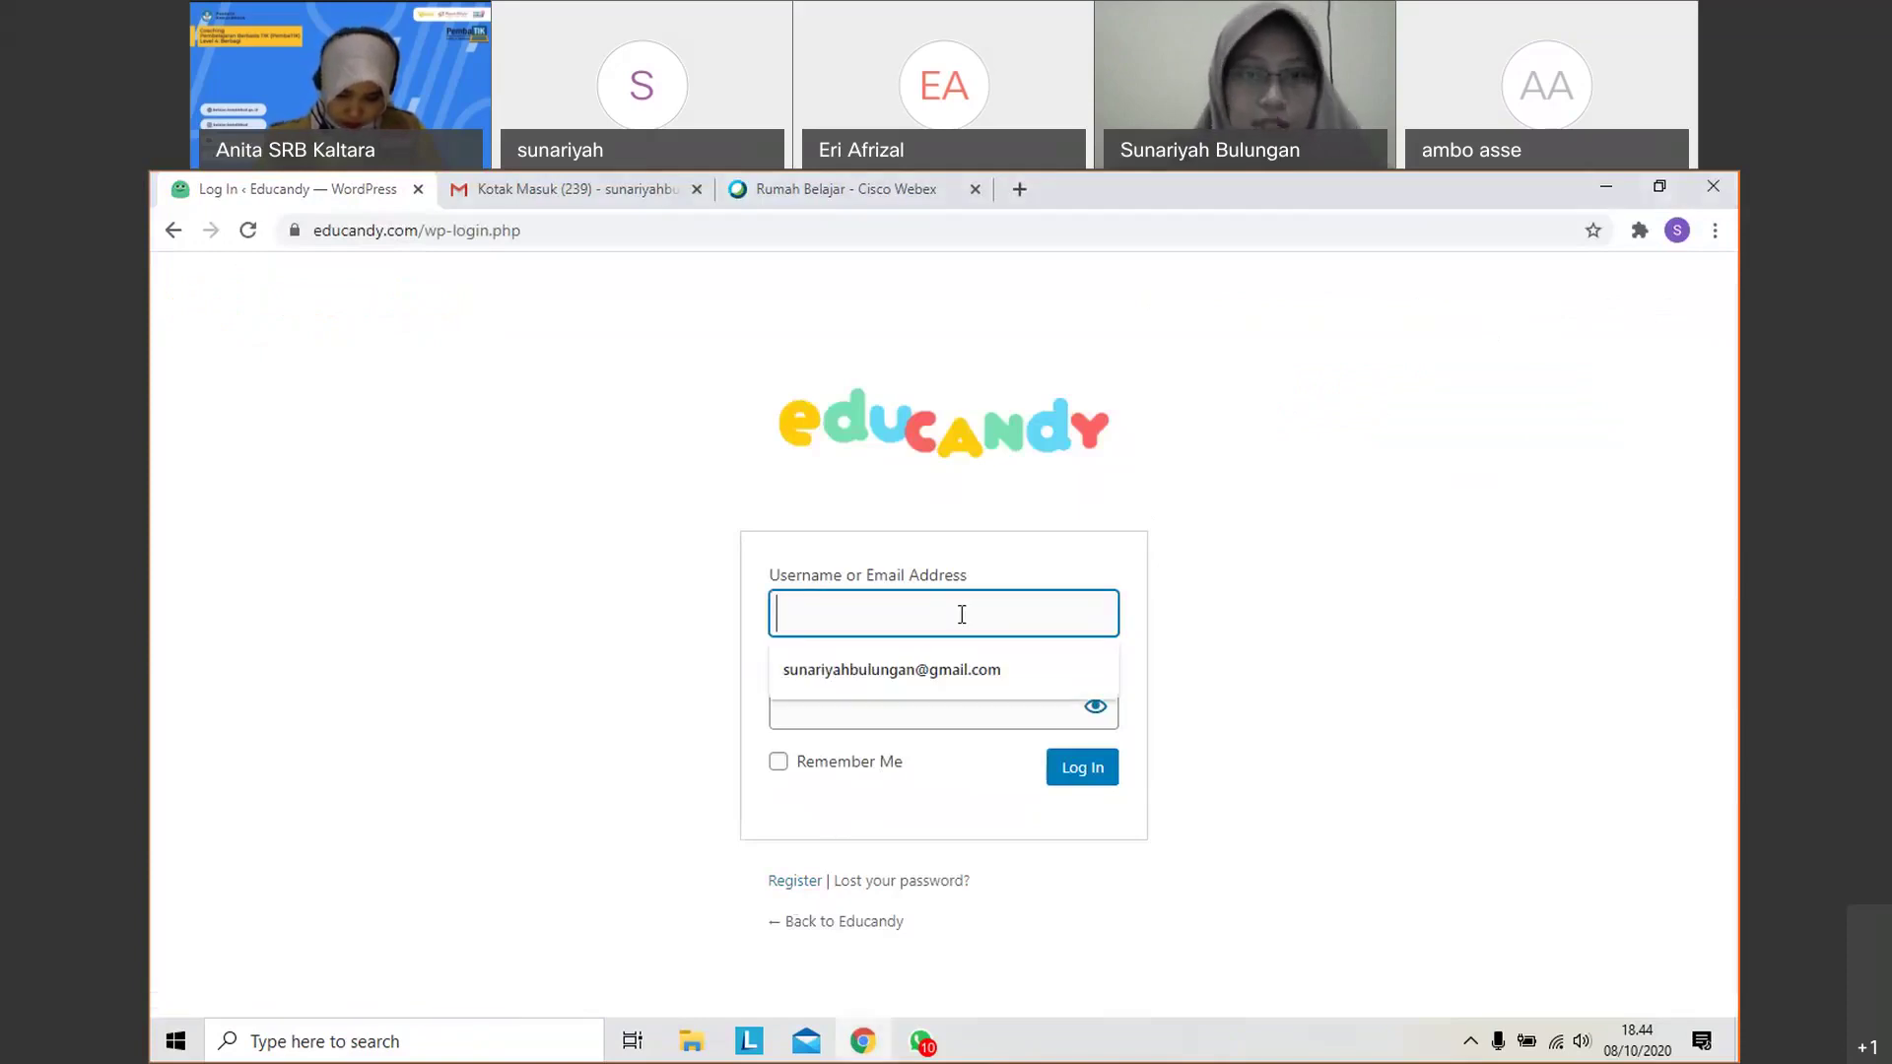
pyautogui.click(944, 670)
pyautogui.click(923, 700)
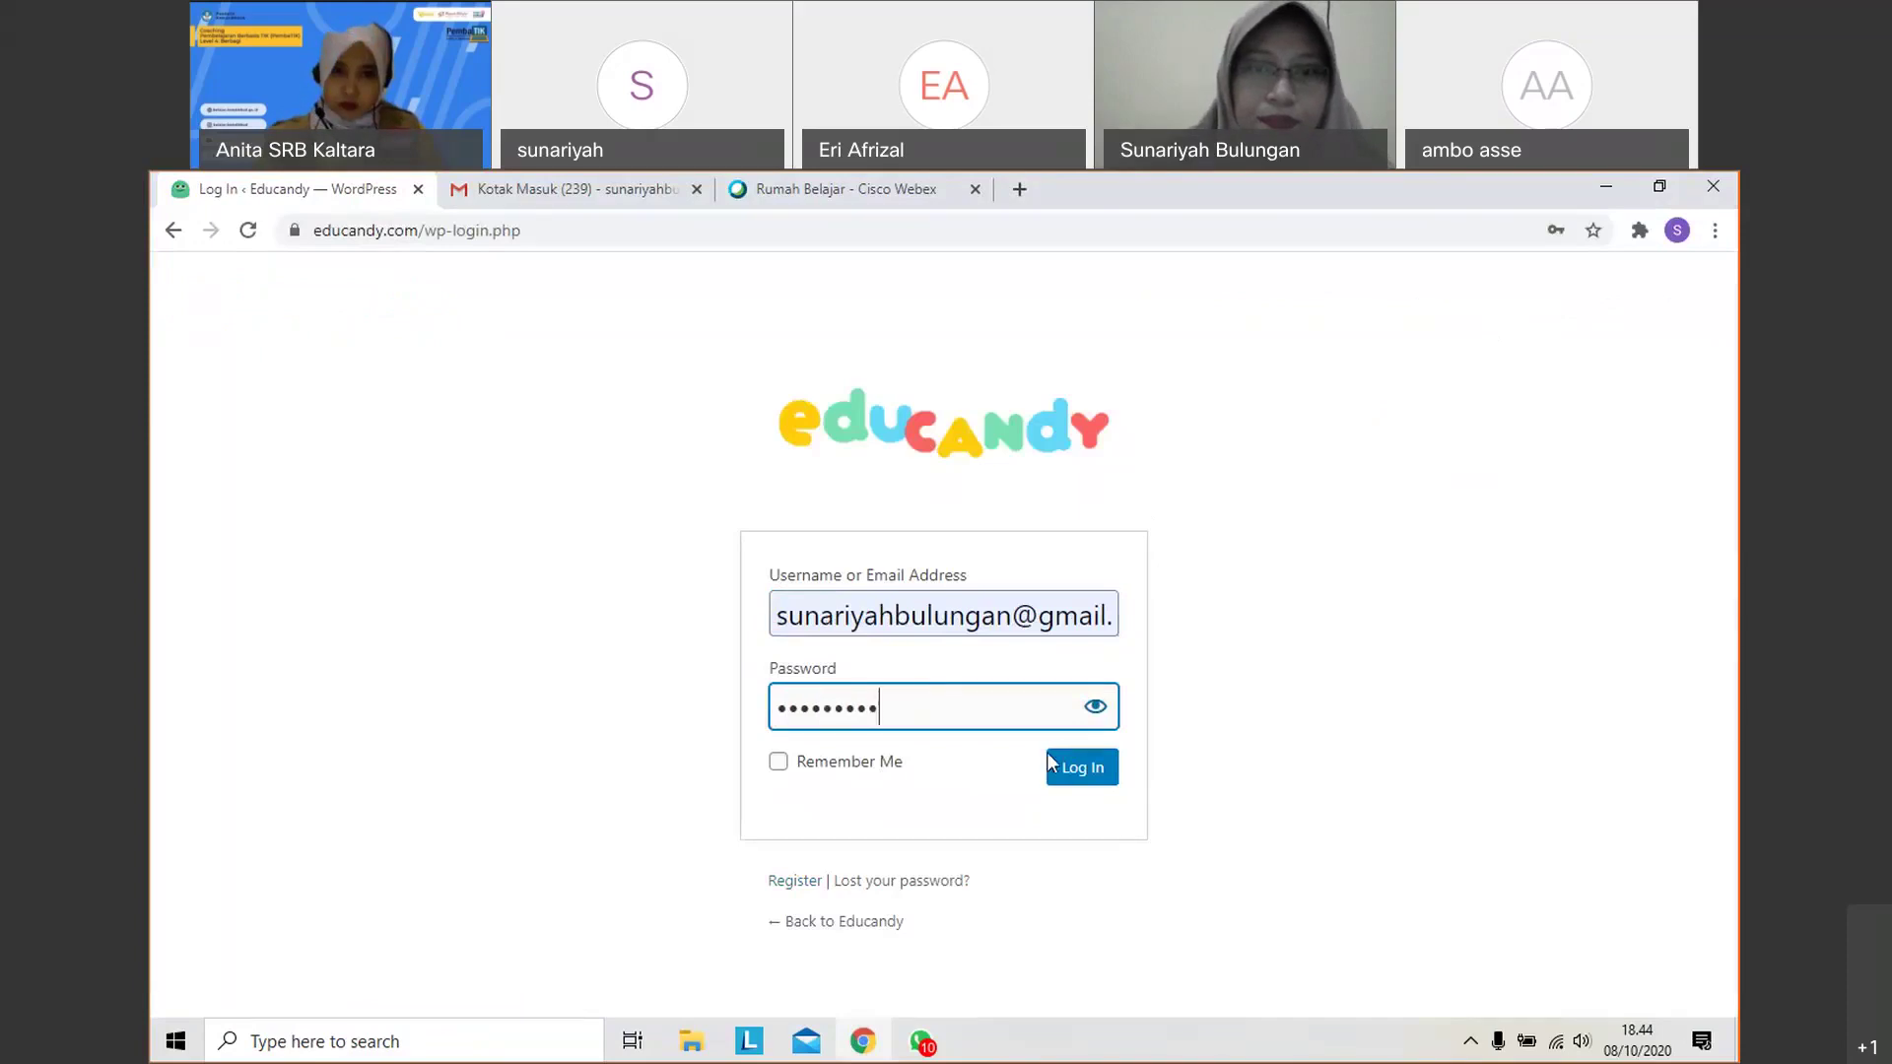
pyautogui.click(1071, 770)
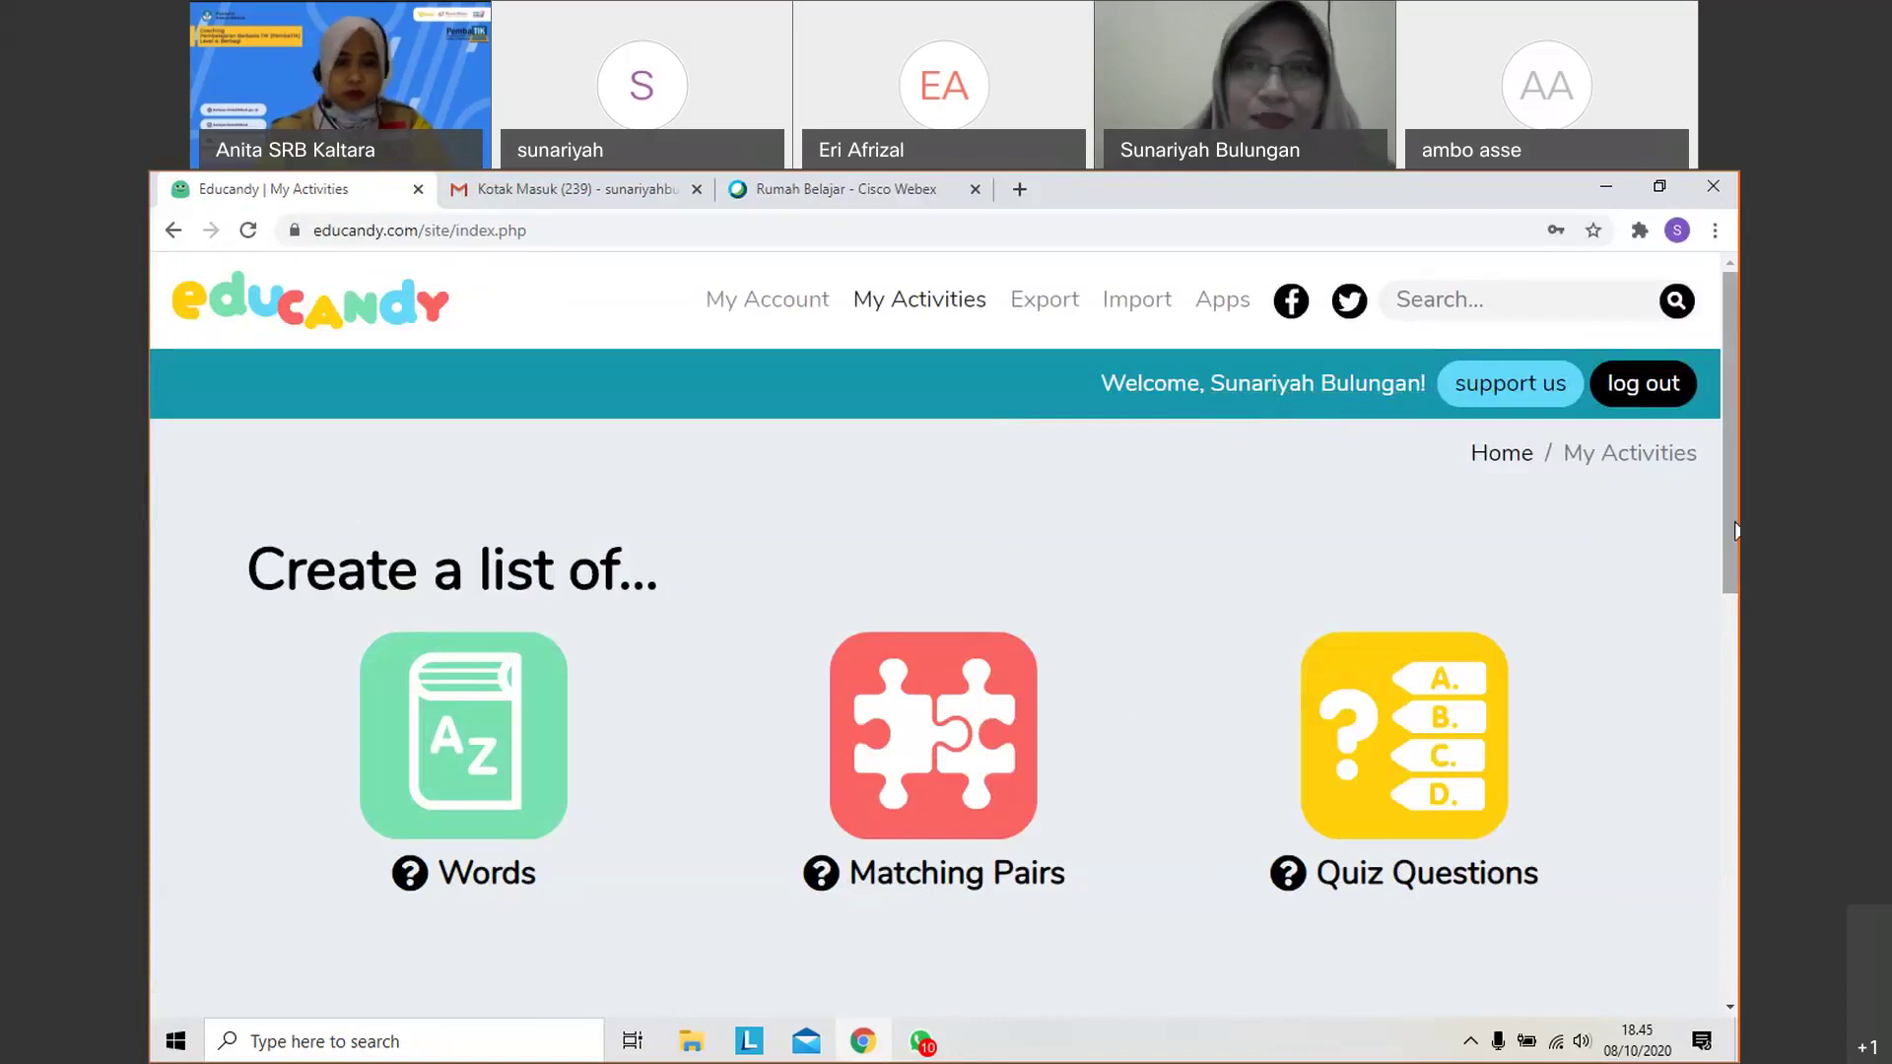
# Step: Start a new Words list from the 'Create a list of...' section of My Activities
pyautogui.scroll(-1, 1737, 543)
pyautogui.scroll(1, 1737, 543)
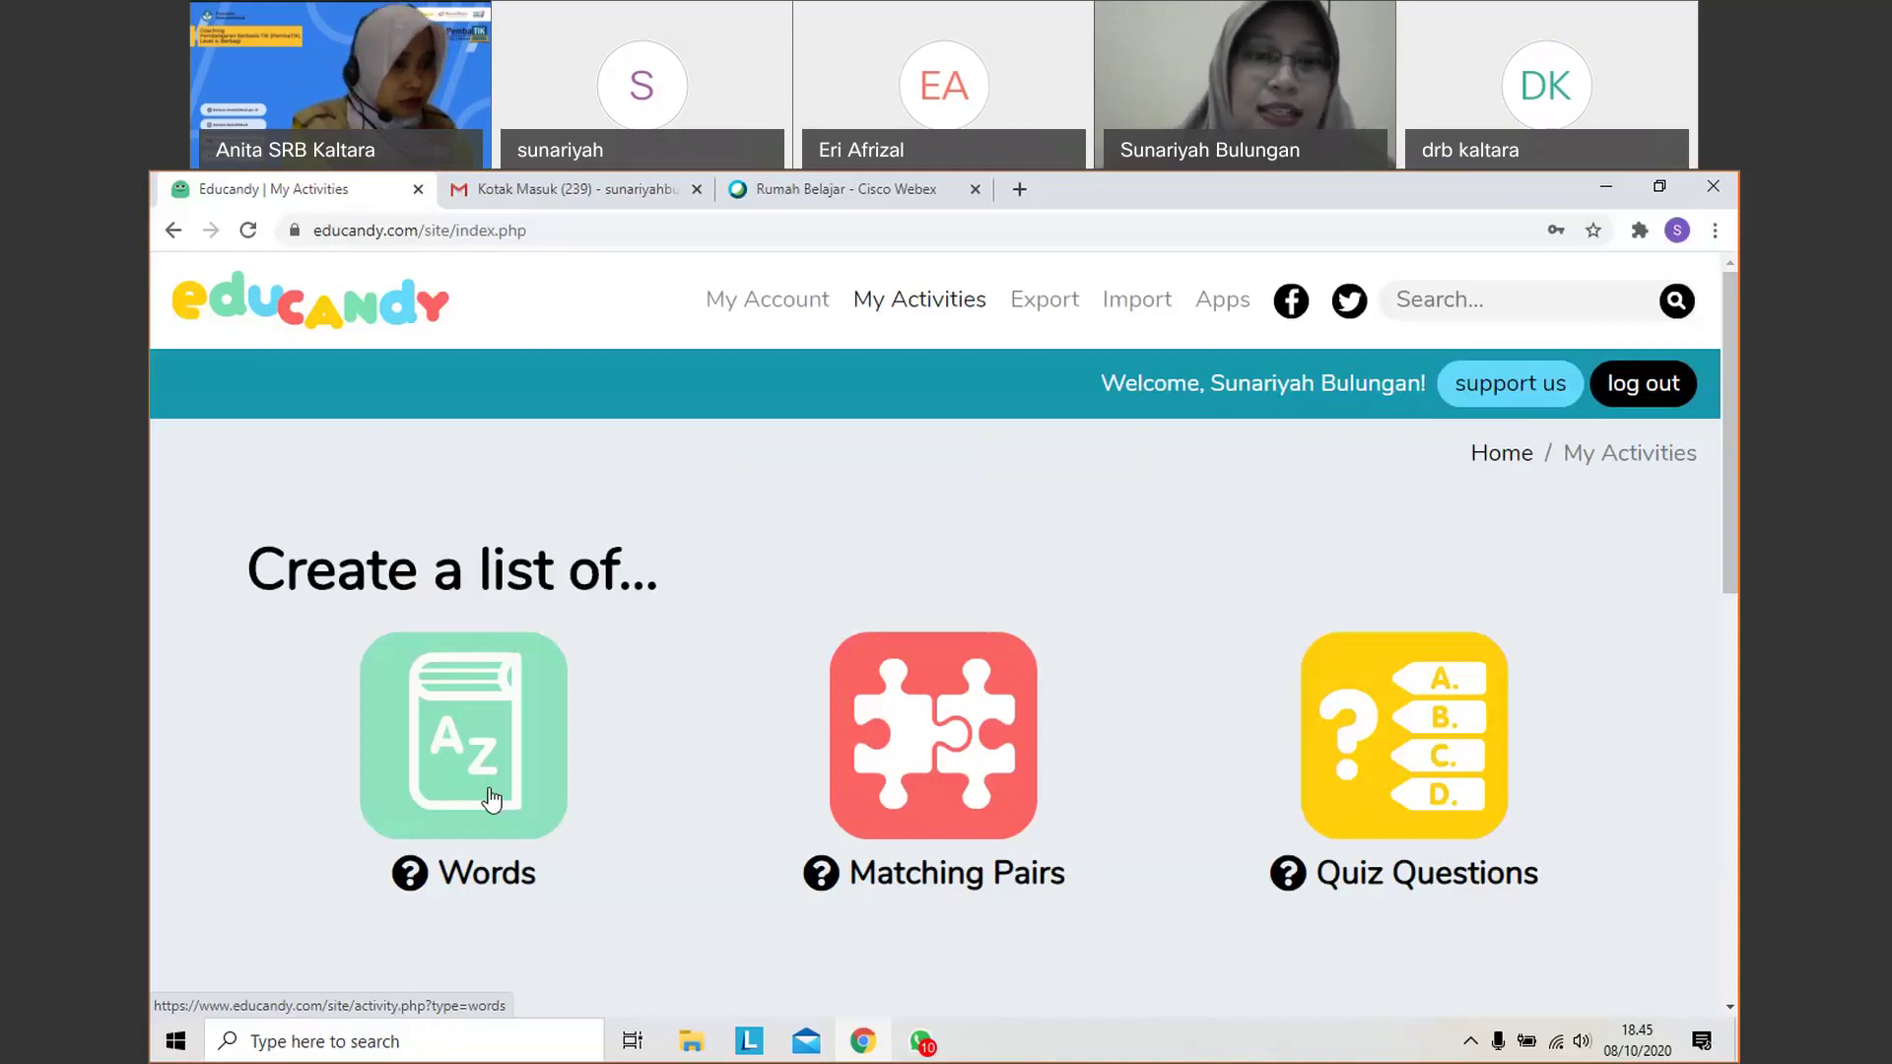
pyautogui.click(462, 744)
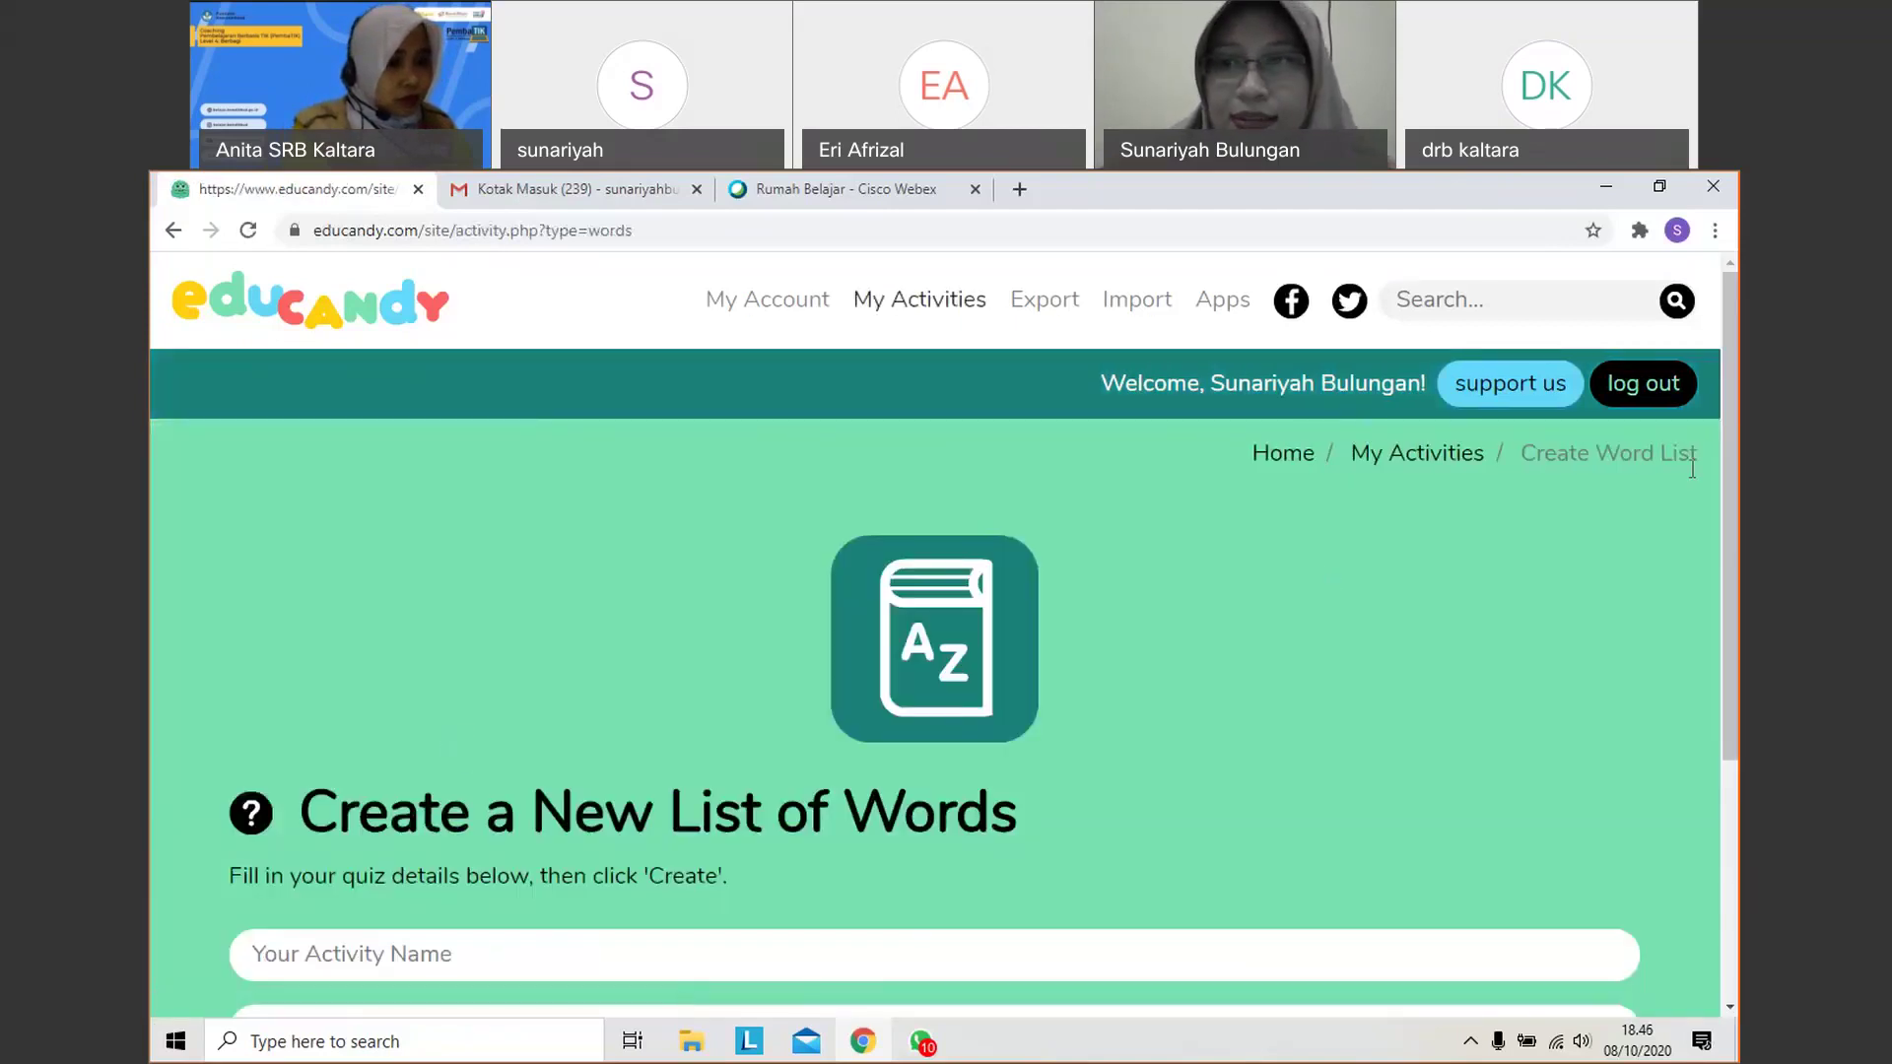
# Step: Name the activity 'Mengenal nama-nama nabi/Rasul Ulul Azmi'
pyautogui.moveTo(1730, 454); pyautogui.dragTo(1734, 555)
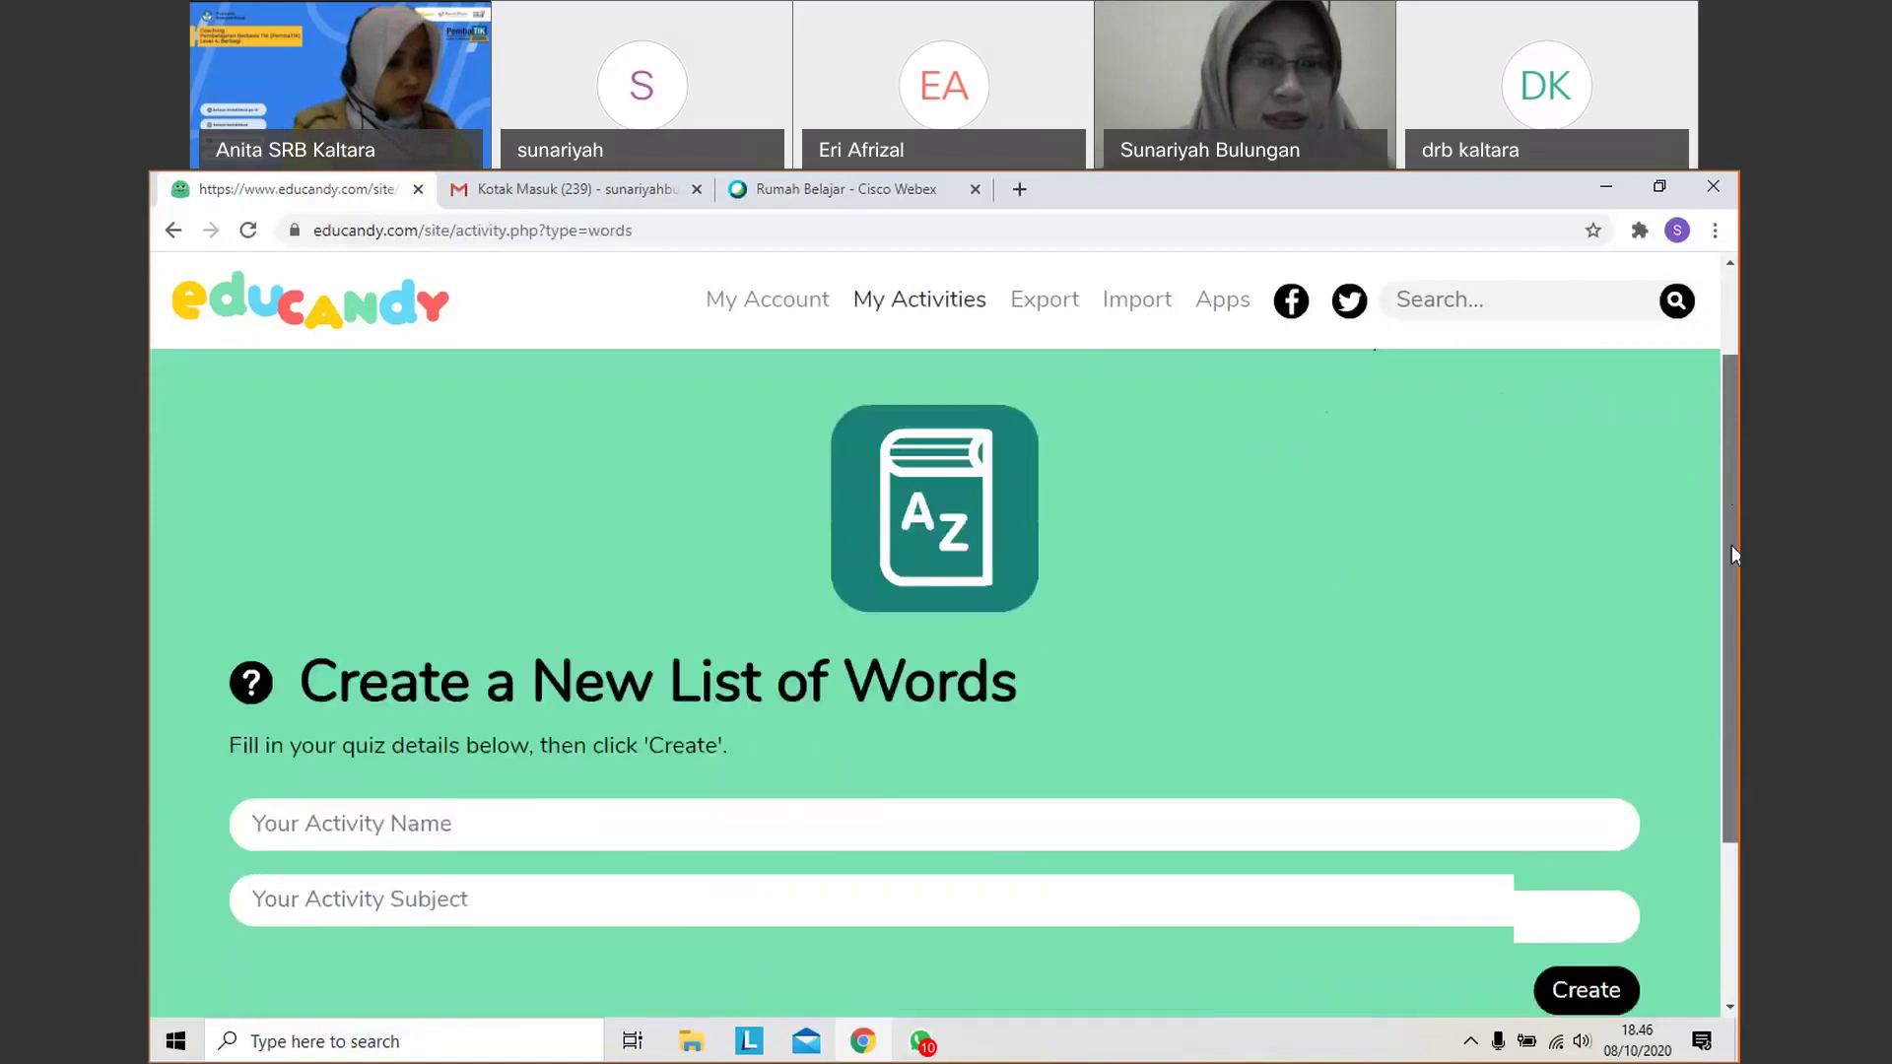
pyautogui.scroll(-1, 1734, 555)
pyautogui.scroll(-1, 1735, 555)
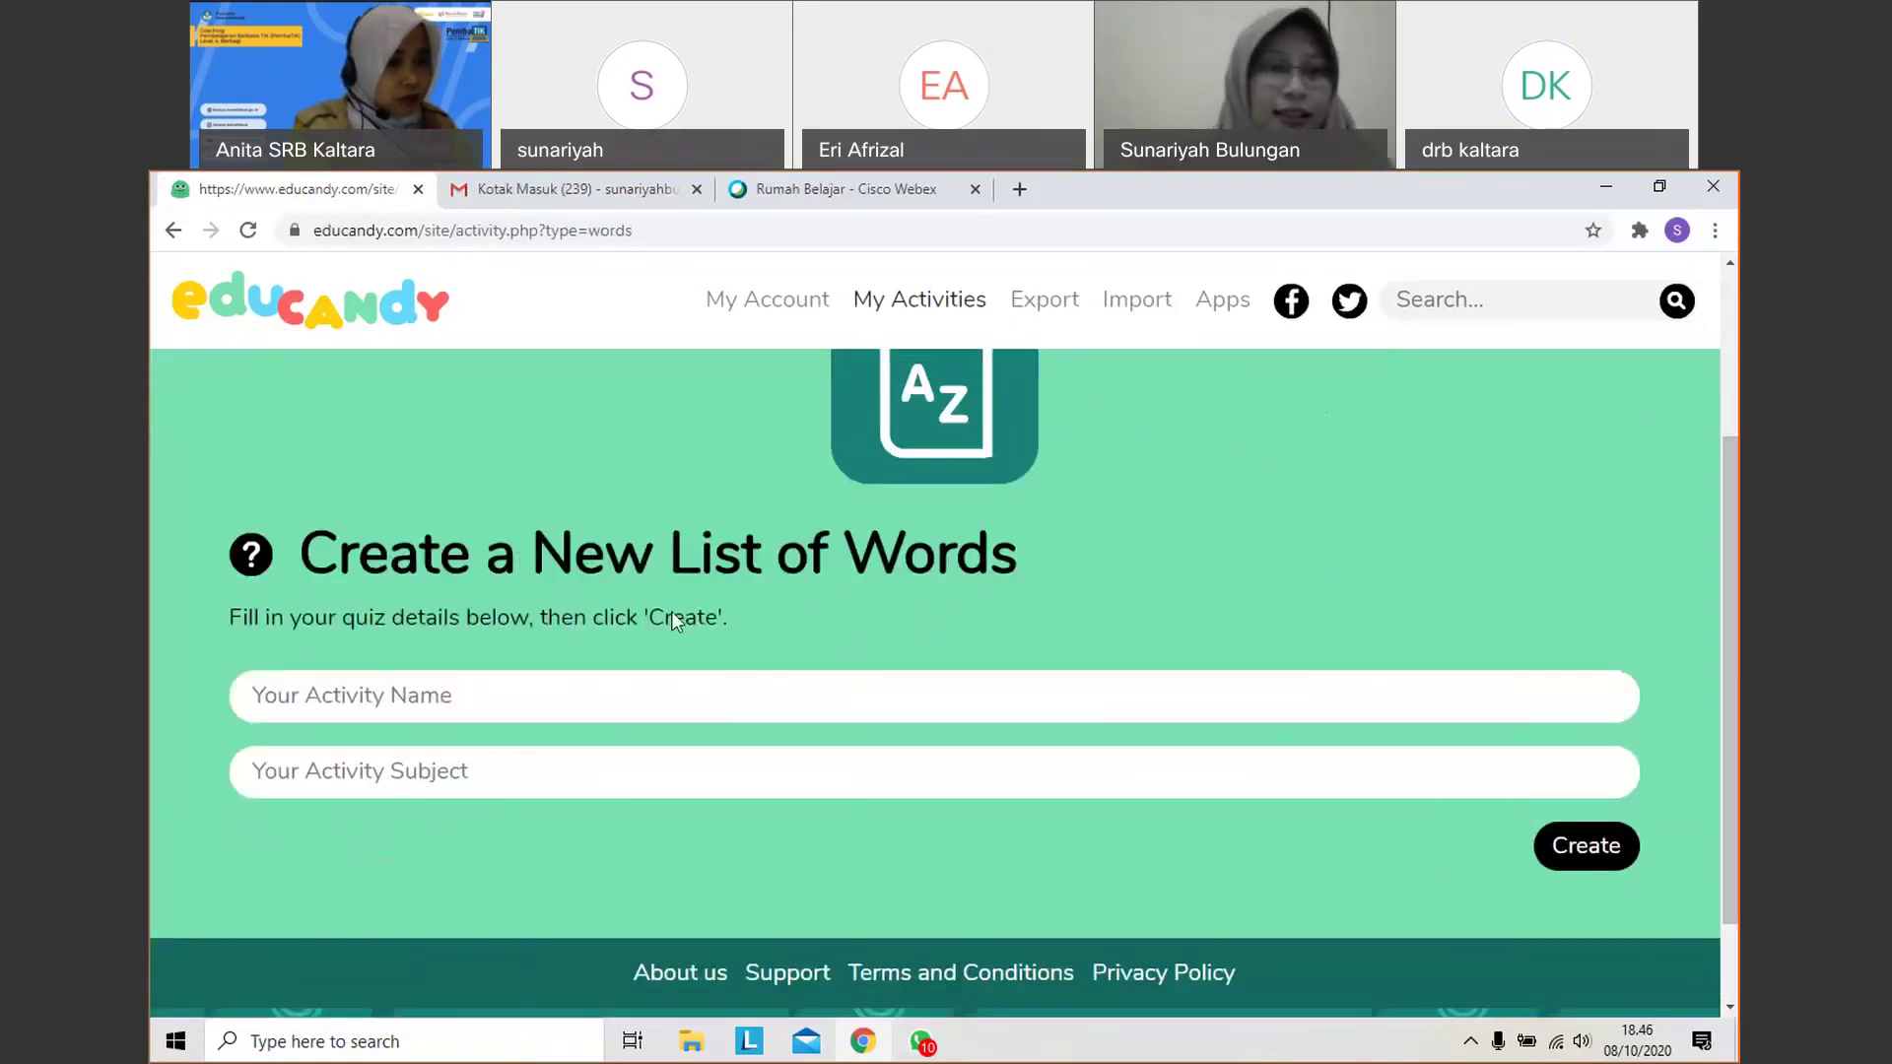
pyautogui.click(418, 696)
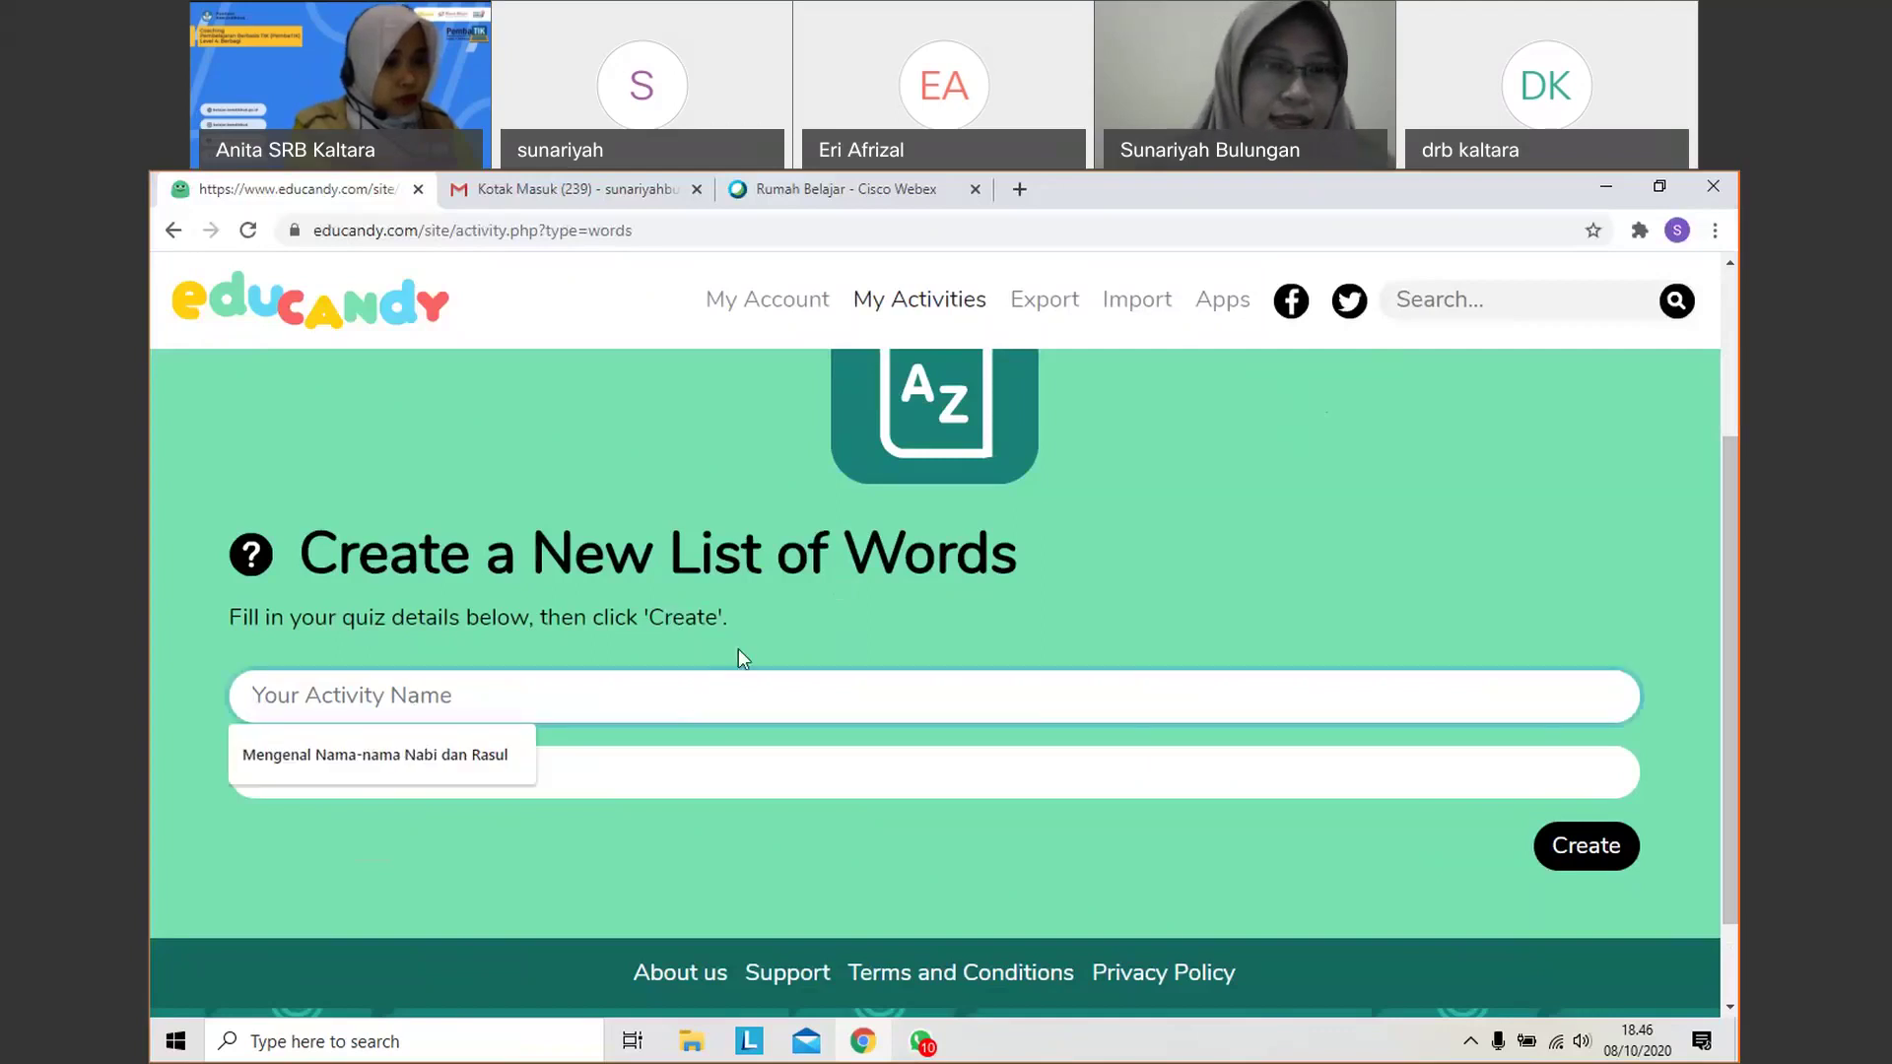
pyautogui.scroll(-1, 1737, 495)
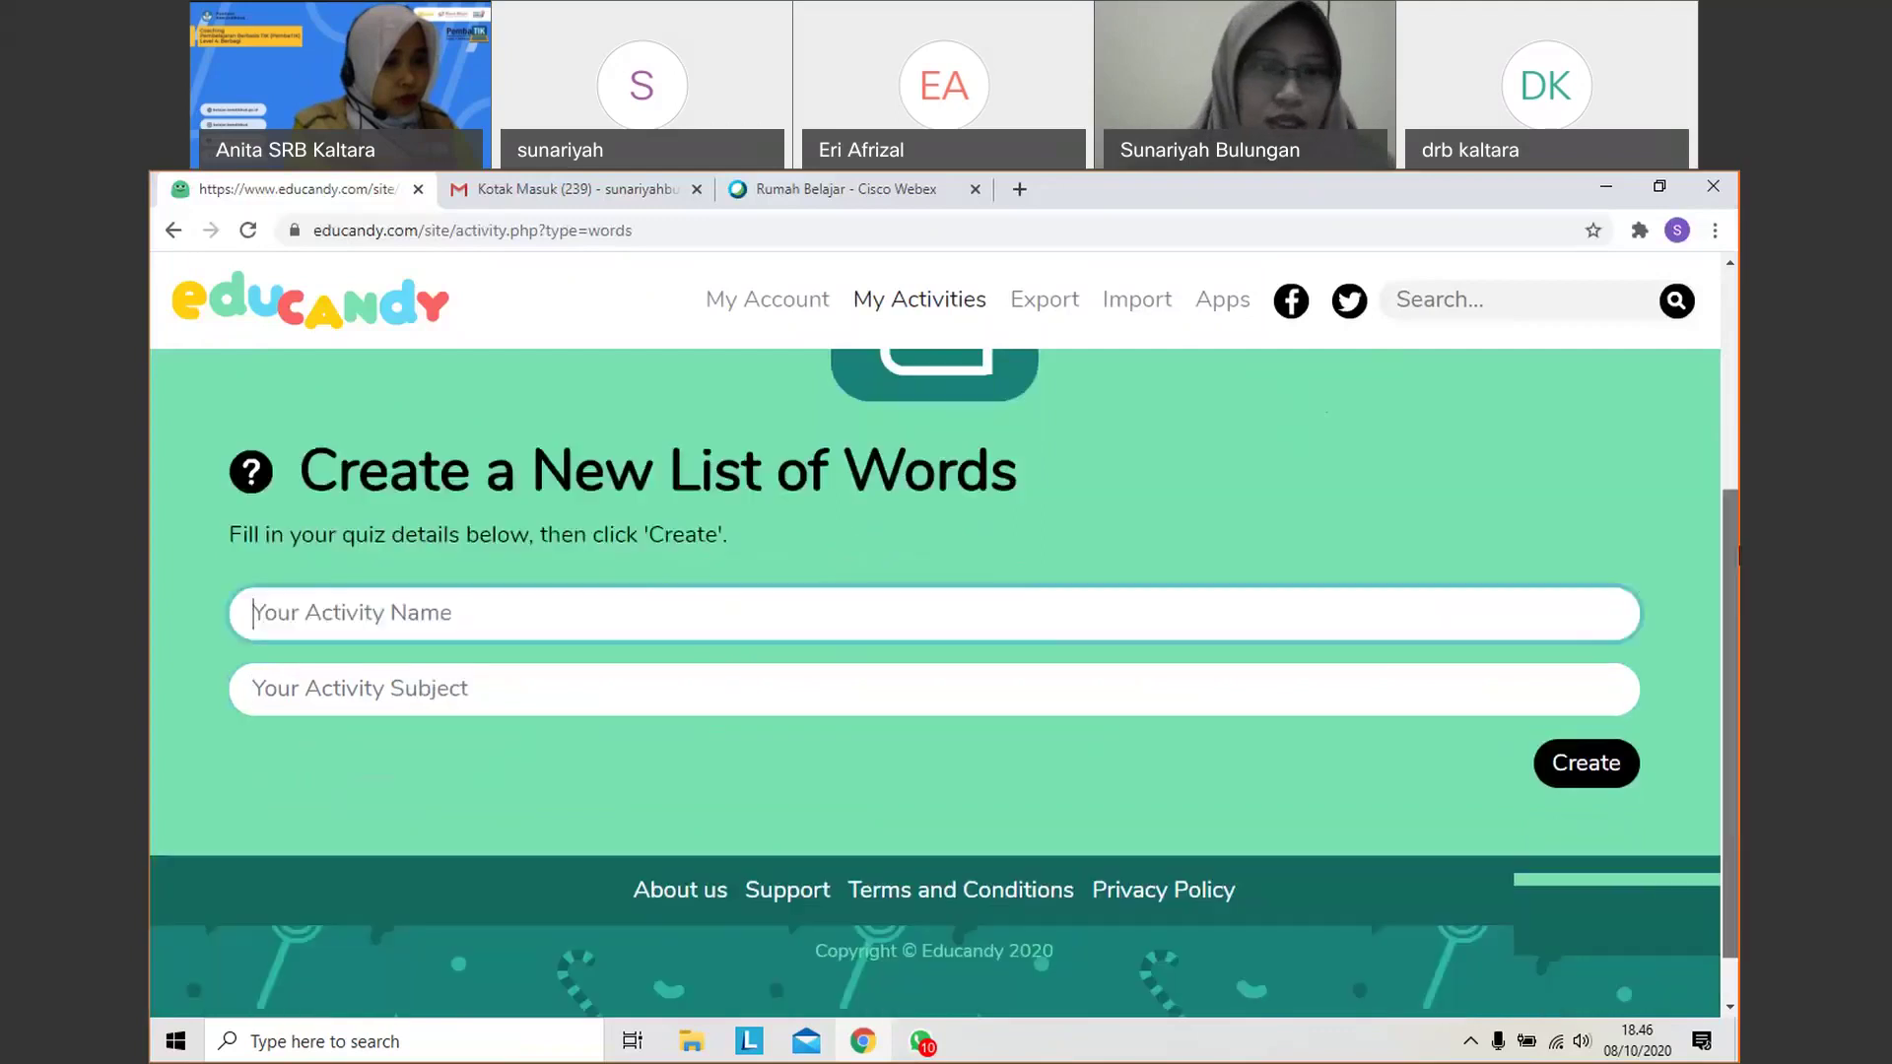
pyautogui.scroll(1, 1736, 483)
pyautogui.scroll(1, 1736, 478)
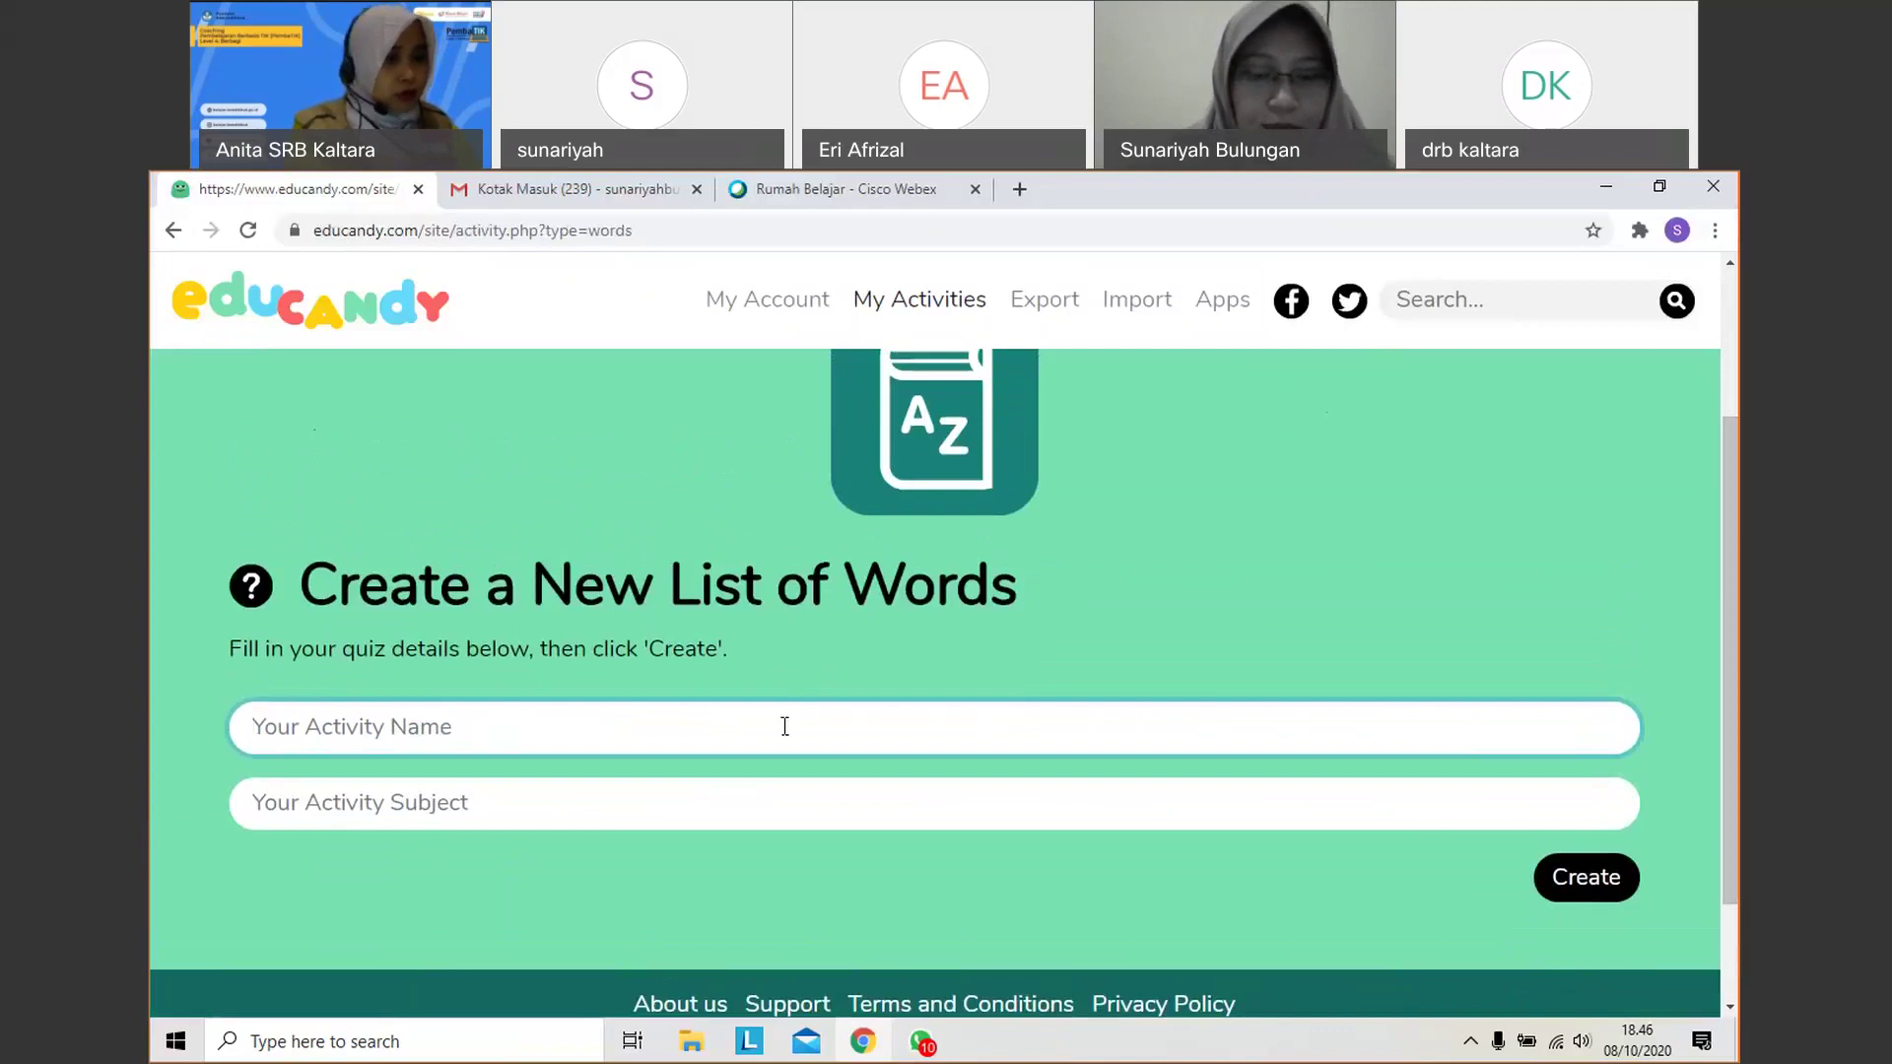
pyautogui.write('M')
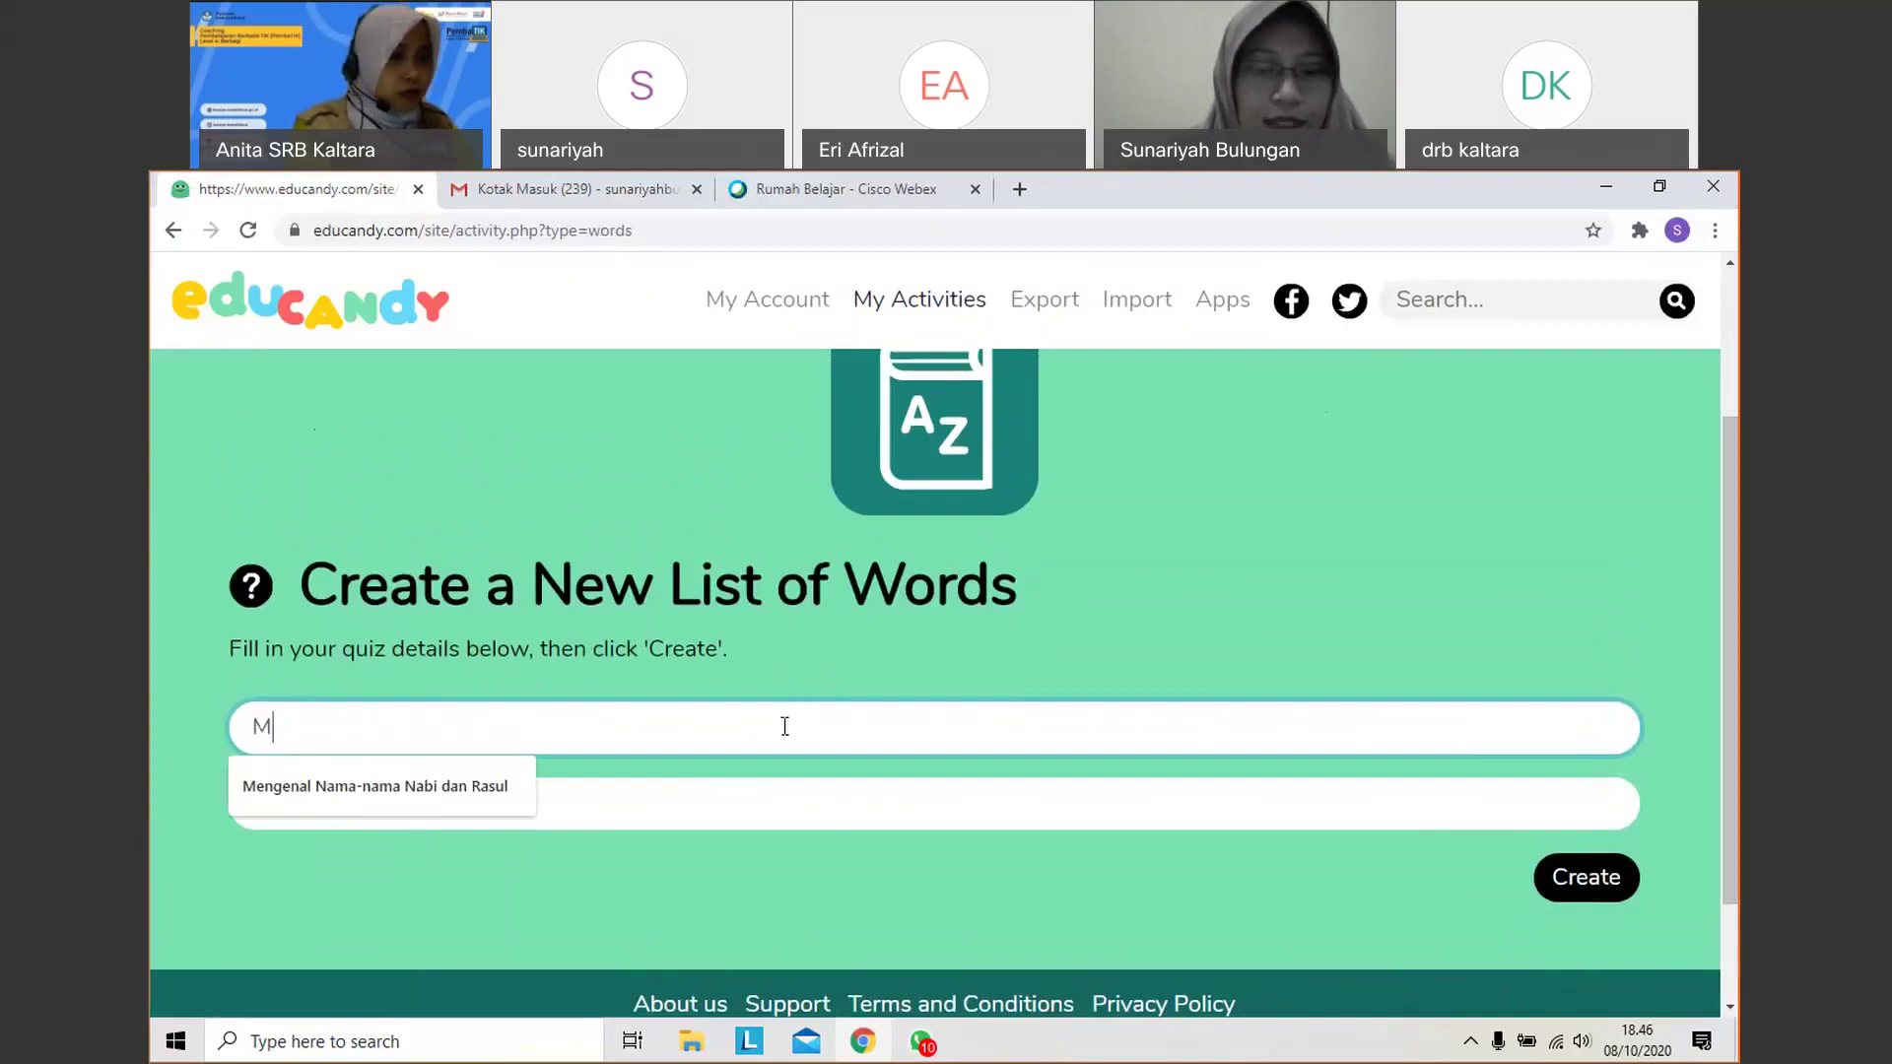
pyautogui.write('engenal')
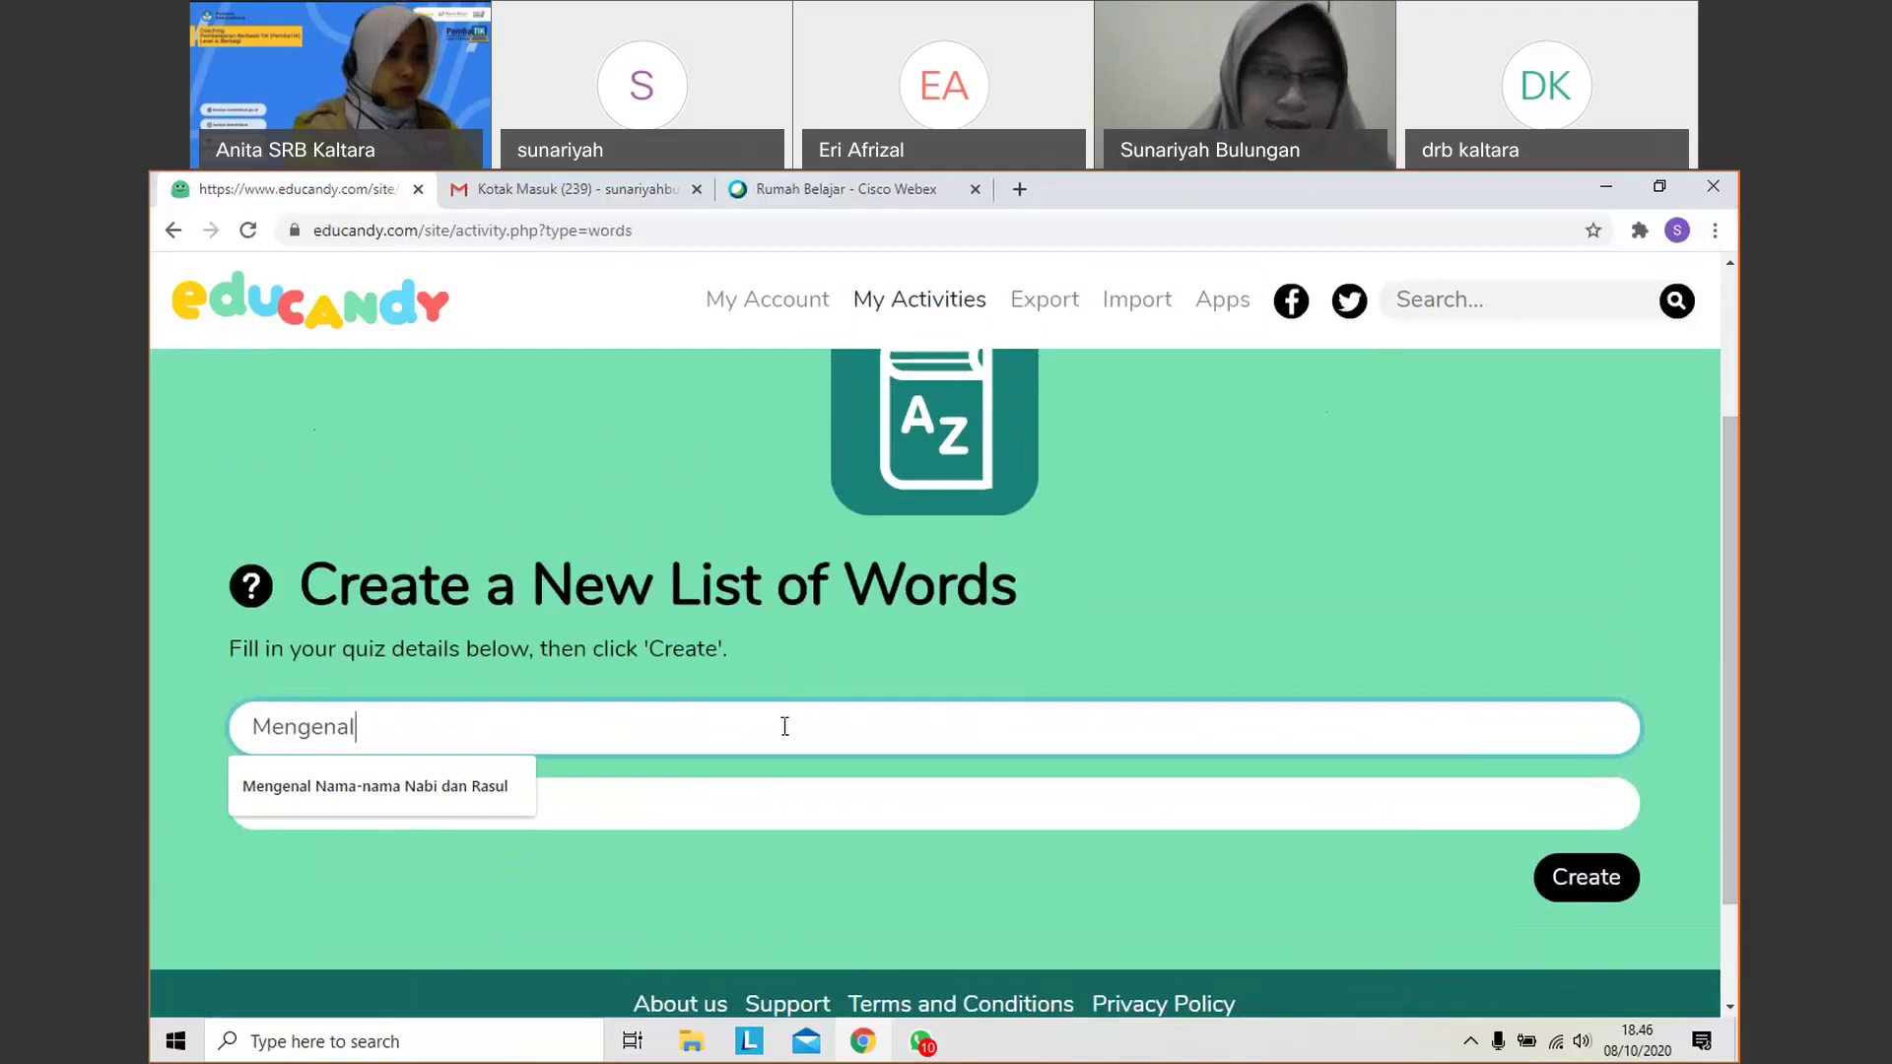
pyautogui.write(' nama-nama ')
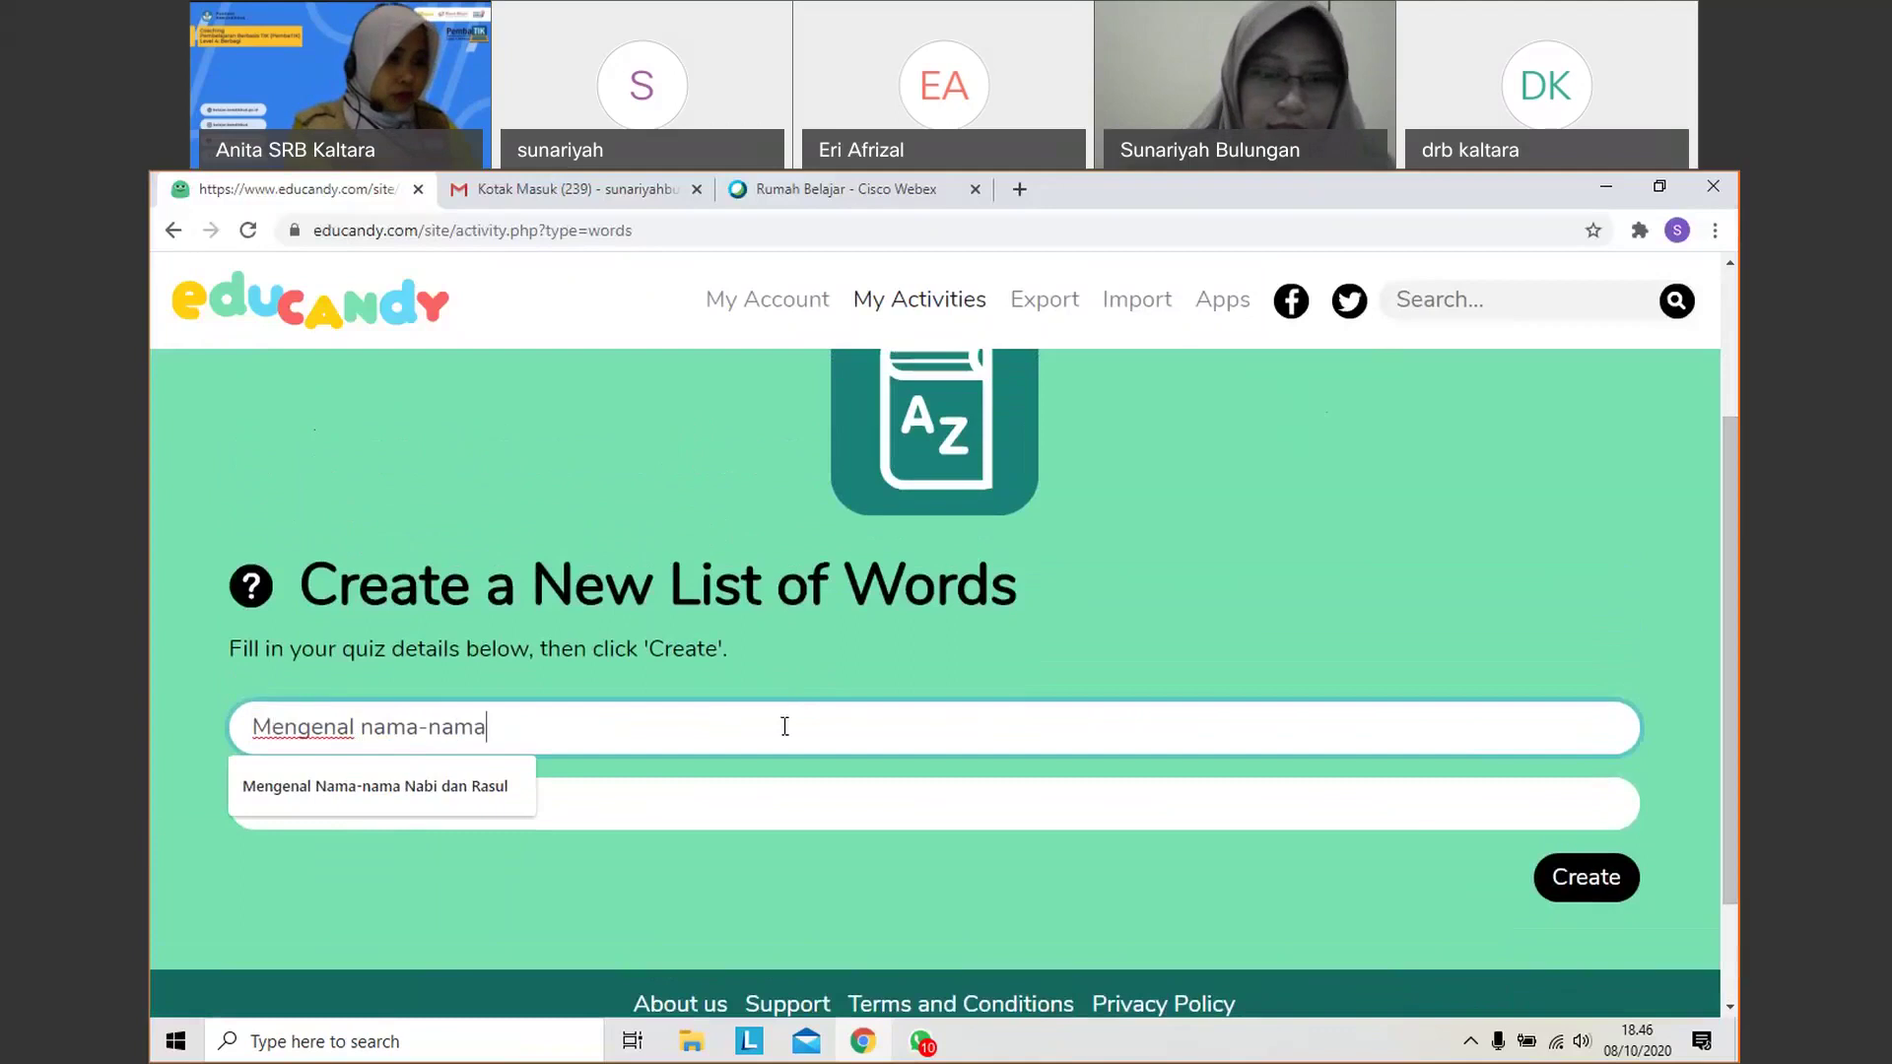
pyautogui.write('nabi')
pyautogui.press('BackSpace')
pyautogui.write('/Rasul Ulul Azmi')
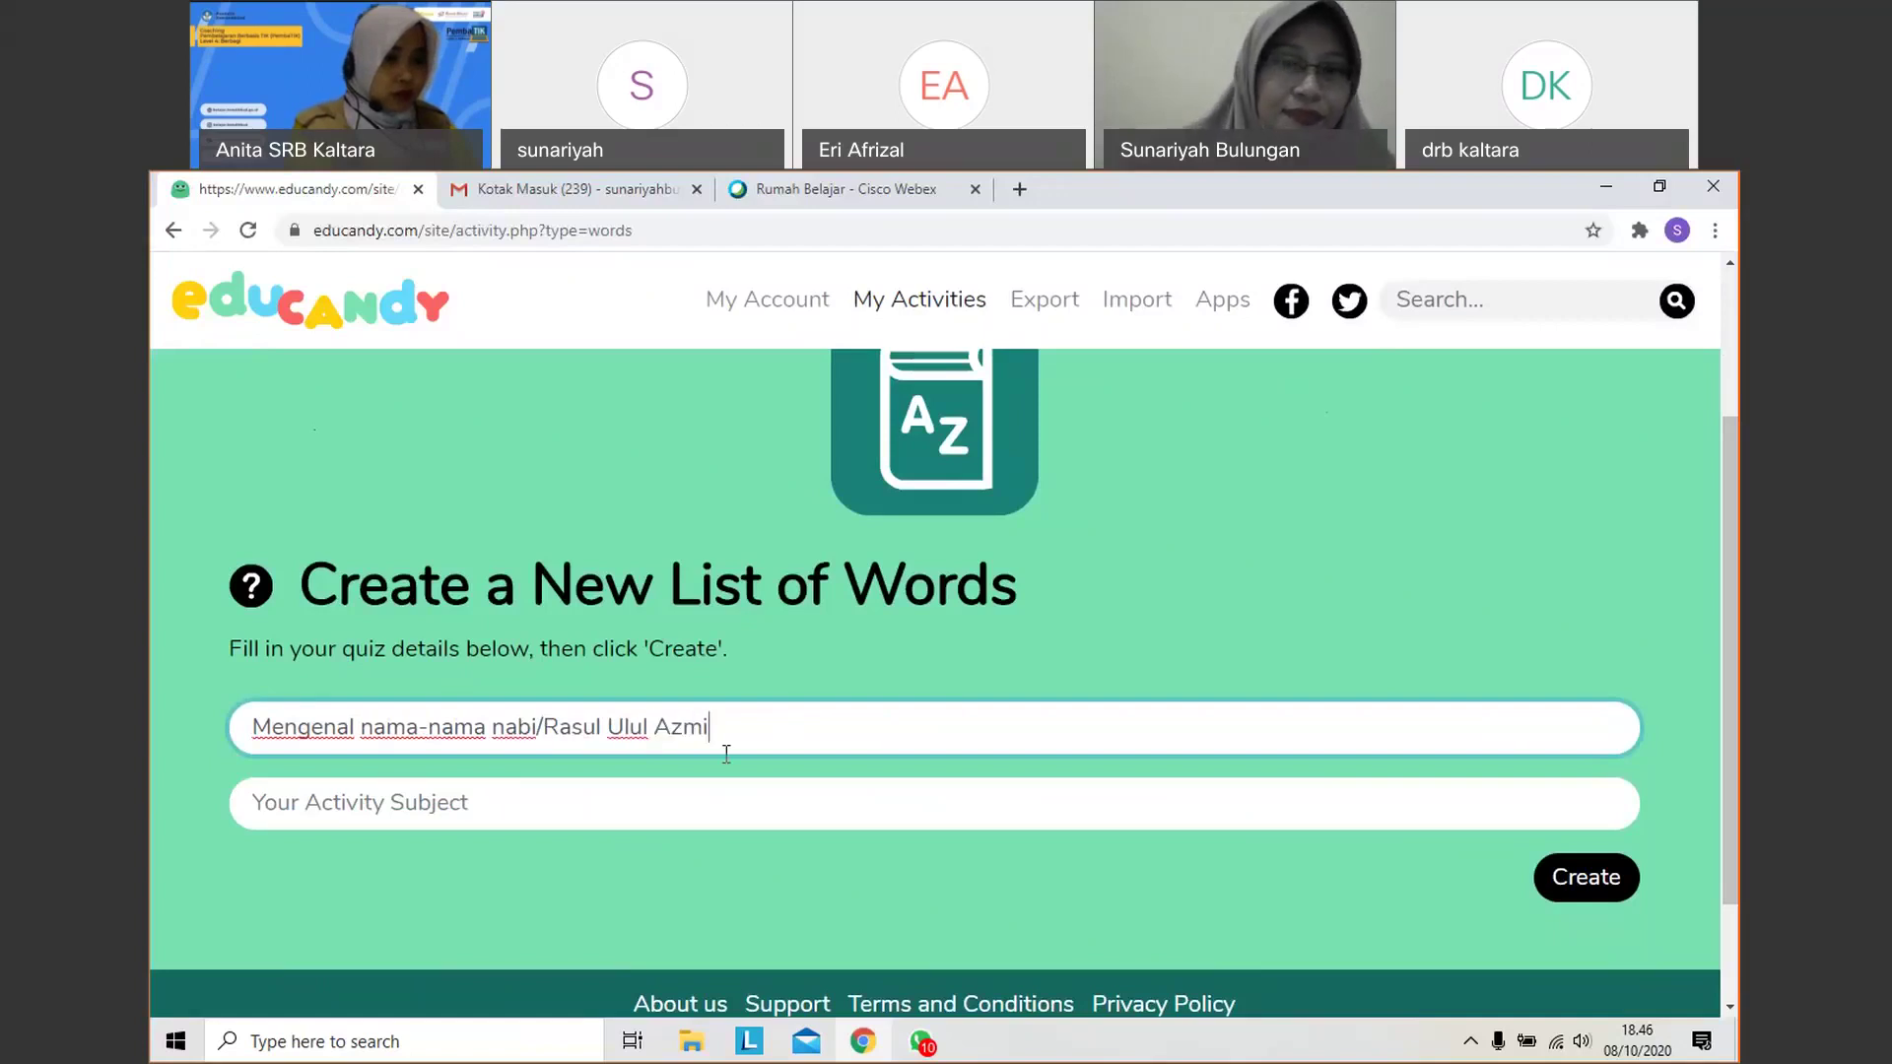
# Step: Set the subject to 'Pendidikan Agama Islam dan Budi Pekerti' and create the list
pyautogui.click(680, 801)
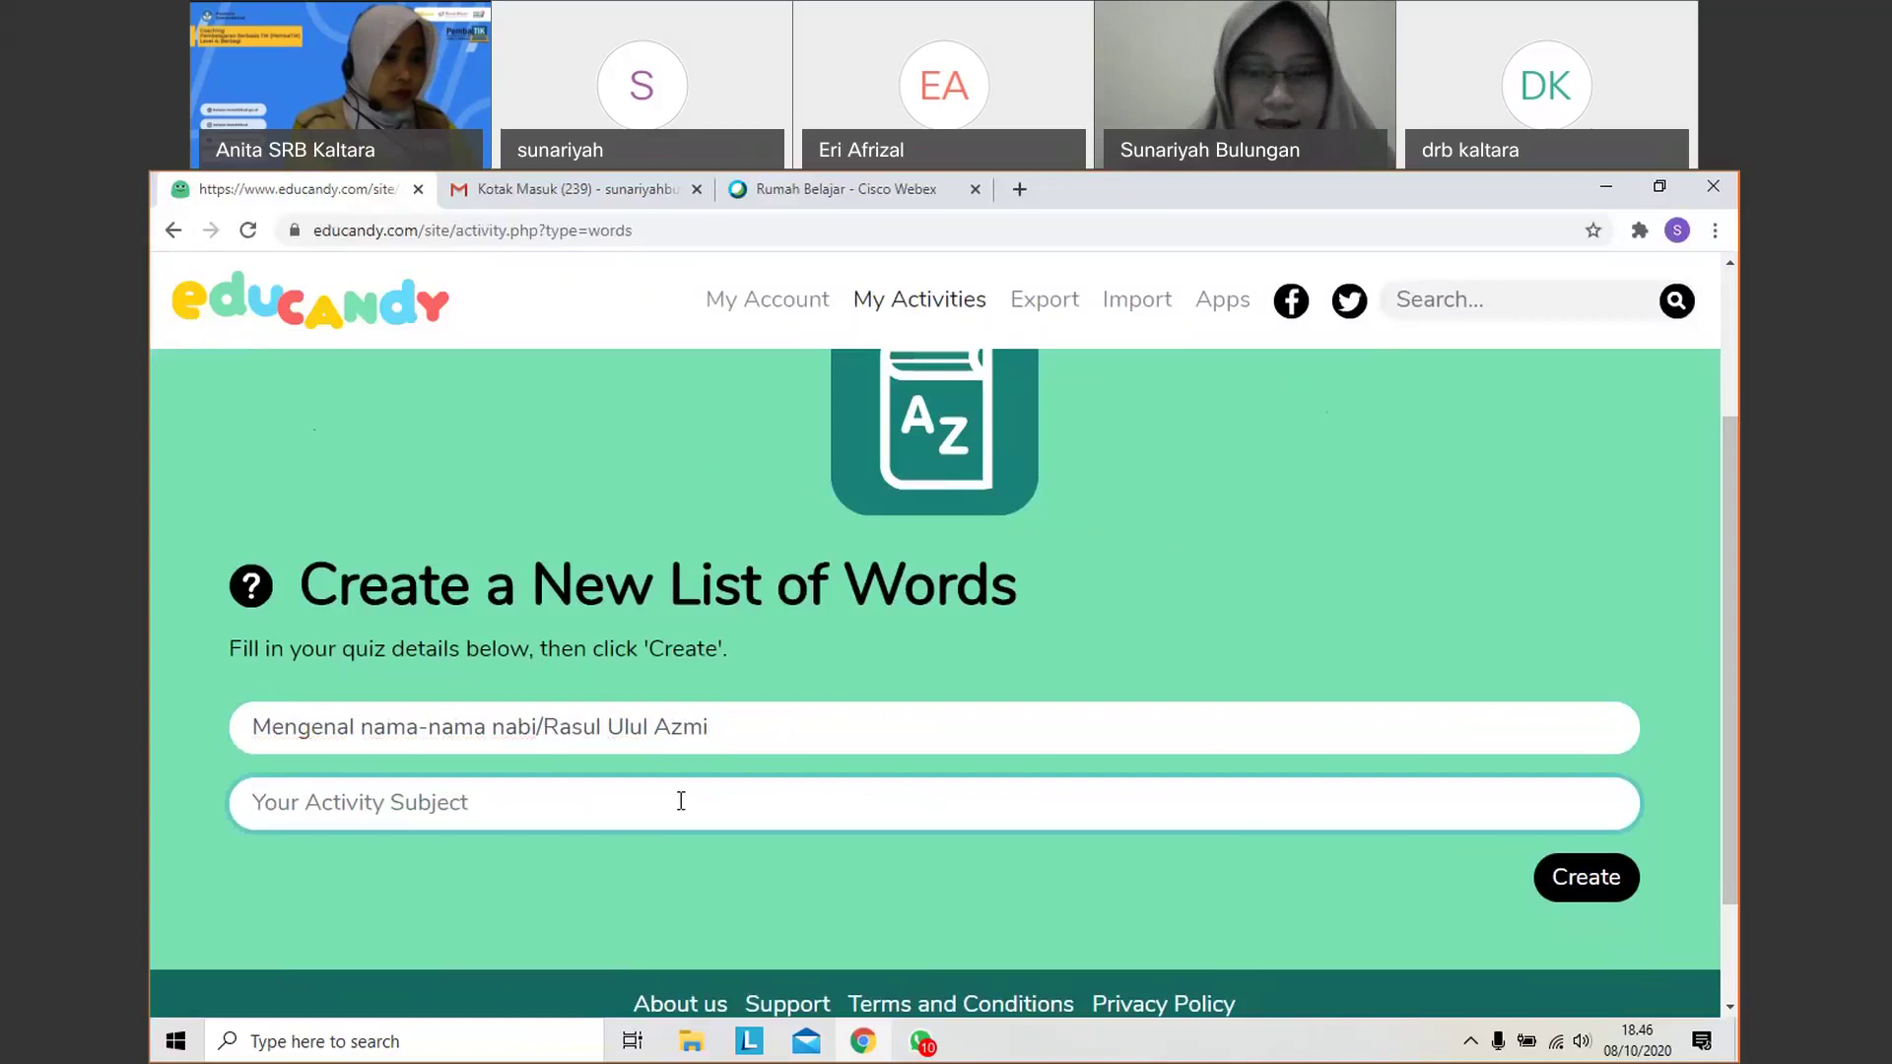
pyautogui.write('Pendidikan Agama Islam dan Bdu')
pyautogui.press('BackSpace')
pyautogui.press('BackSpace')
pyautogui.write('udi Pekerti')
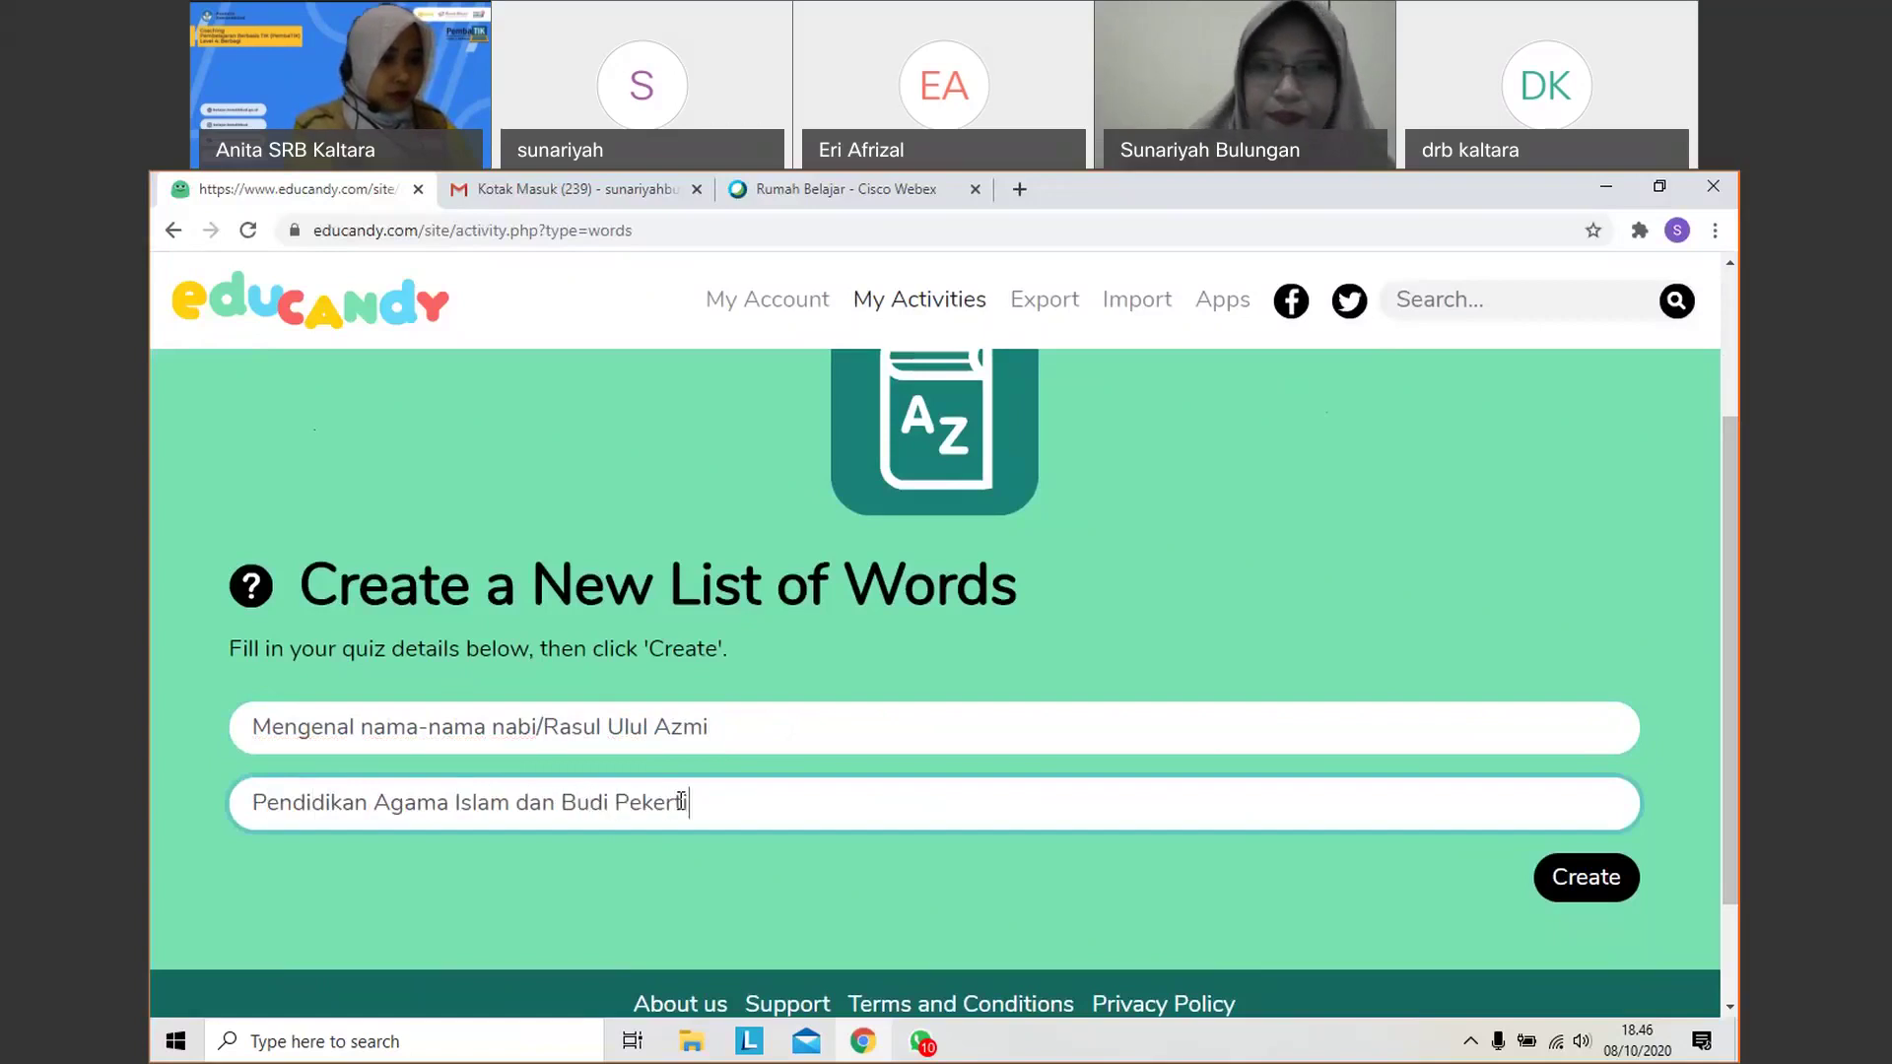
pyautogui.scroll(-3, 1732, 658)
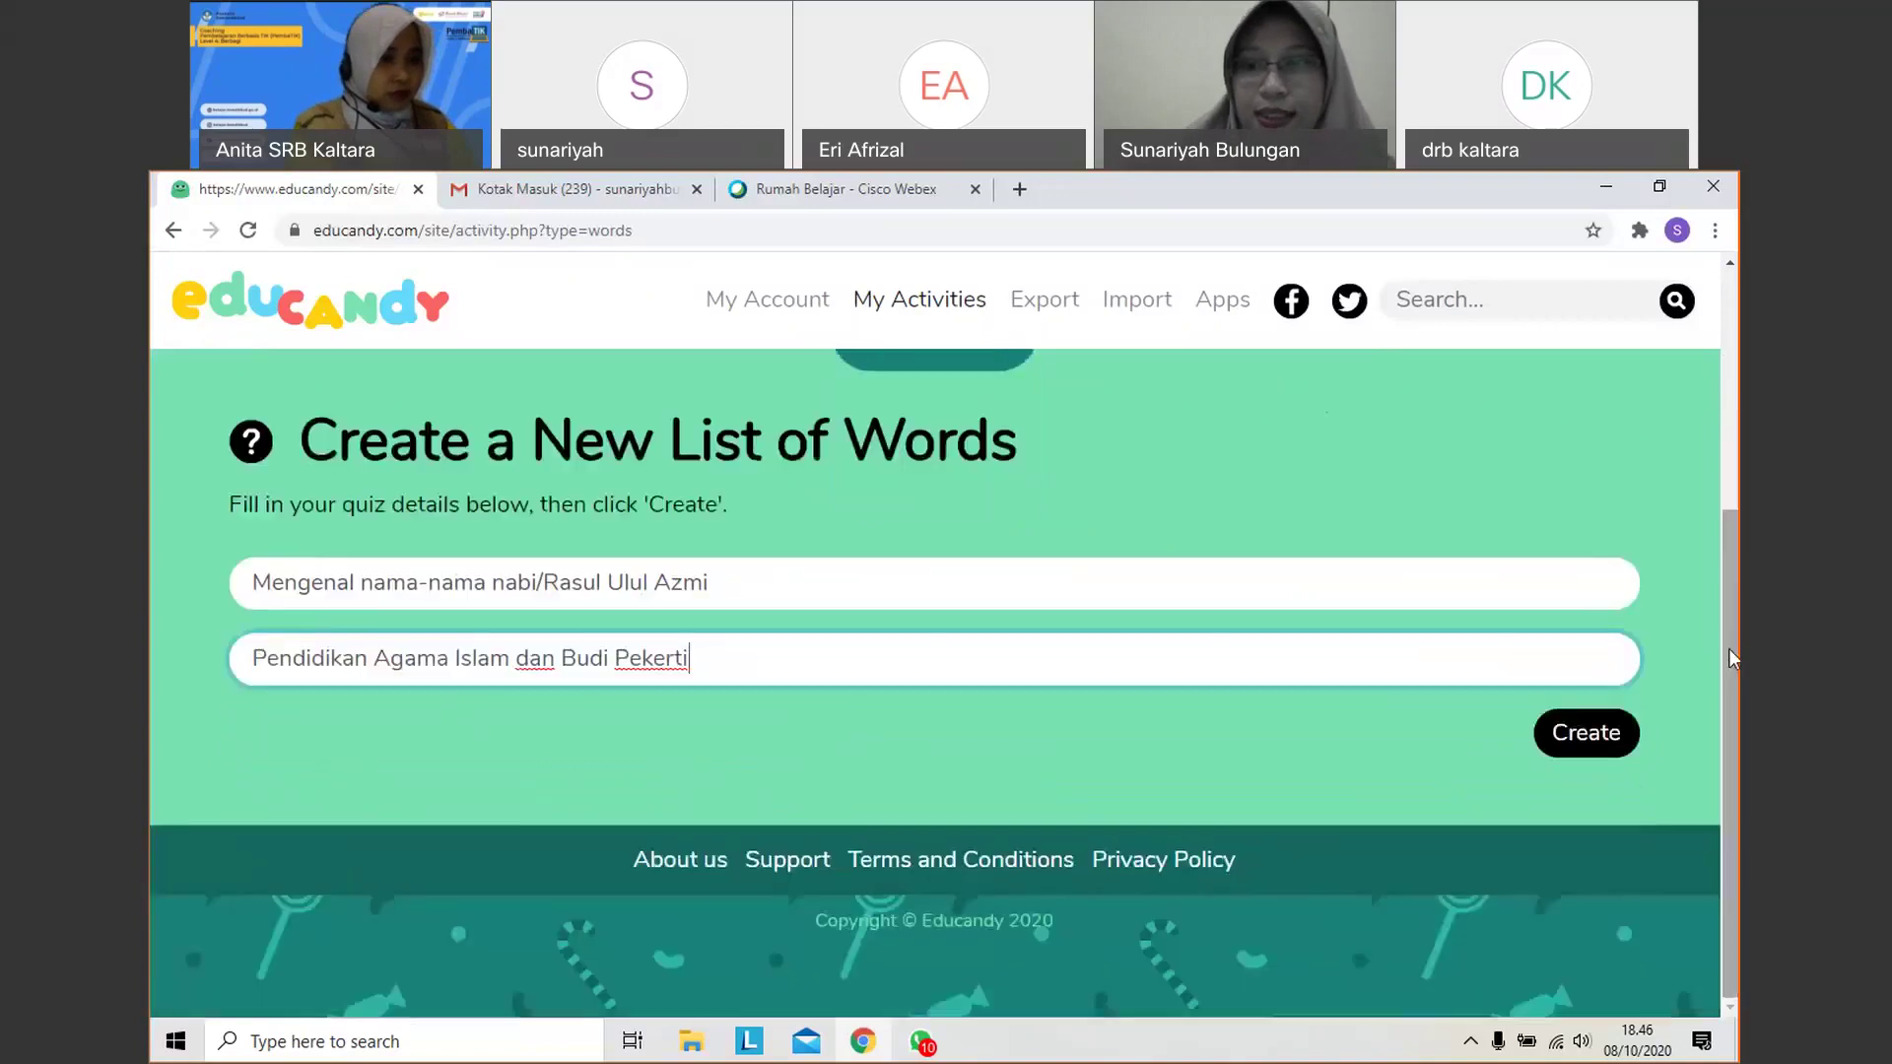
pyautogui.click(1602, 739)
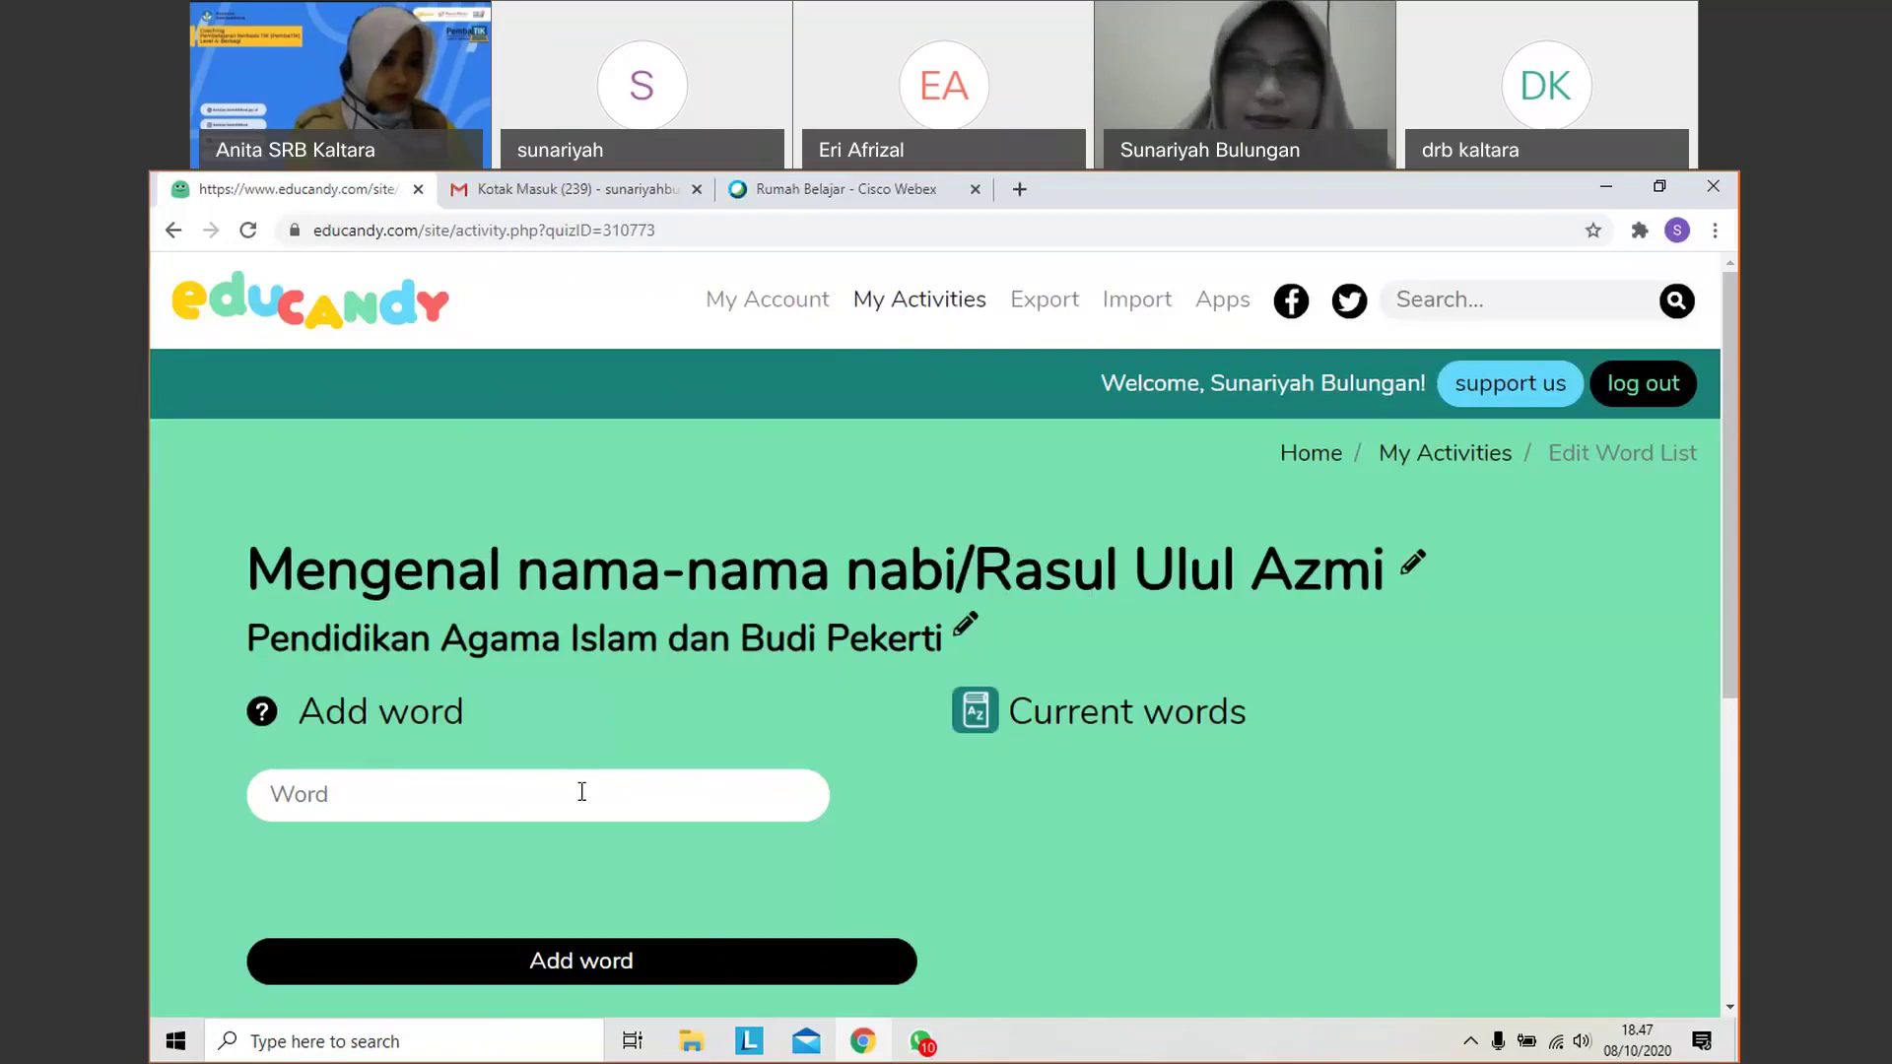
# Step: Enter and add the three words Nuh, Ibrahim and Muhammad one by one
pyautogui.scroll(-1, 1730, 469)
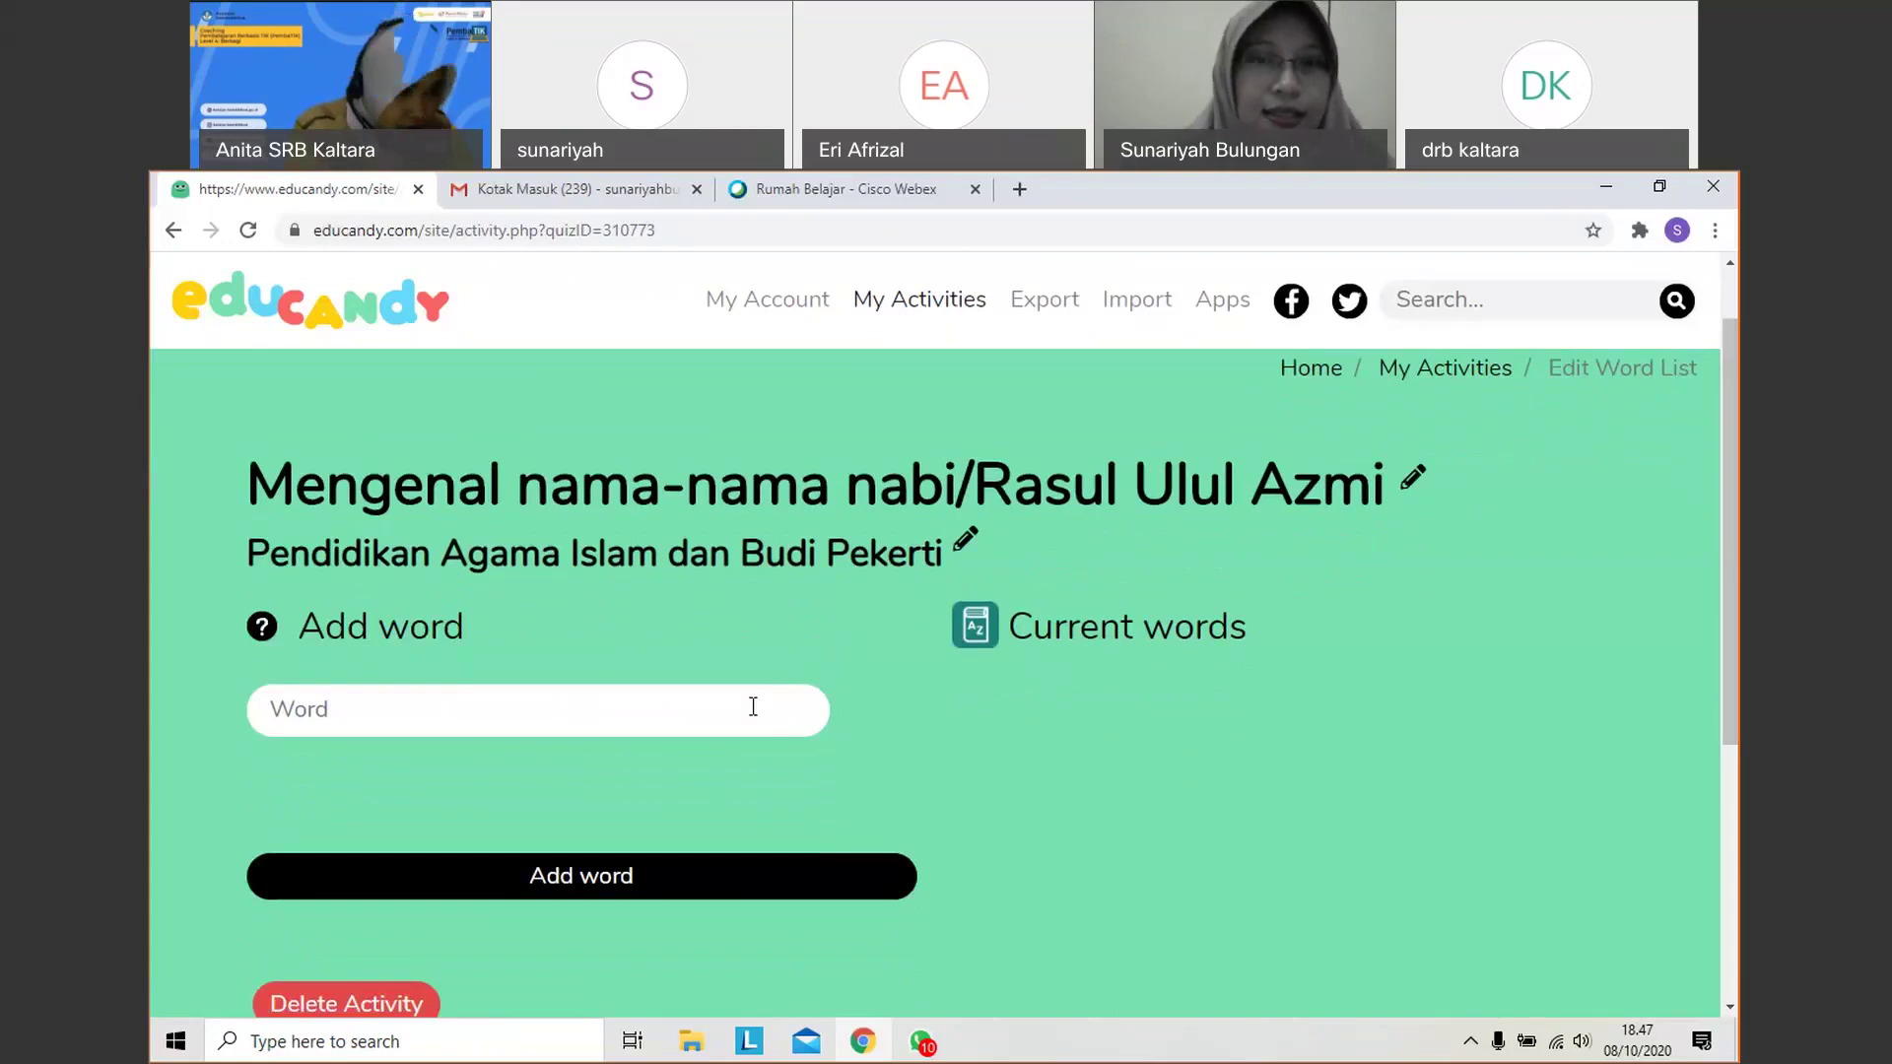
pyautogui.click(753, 706)
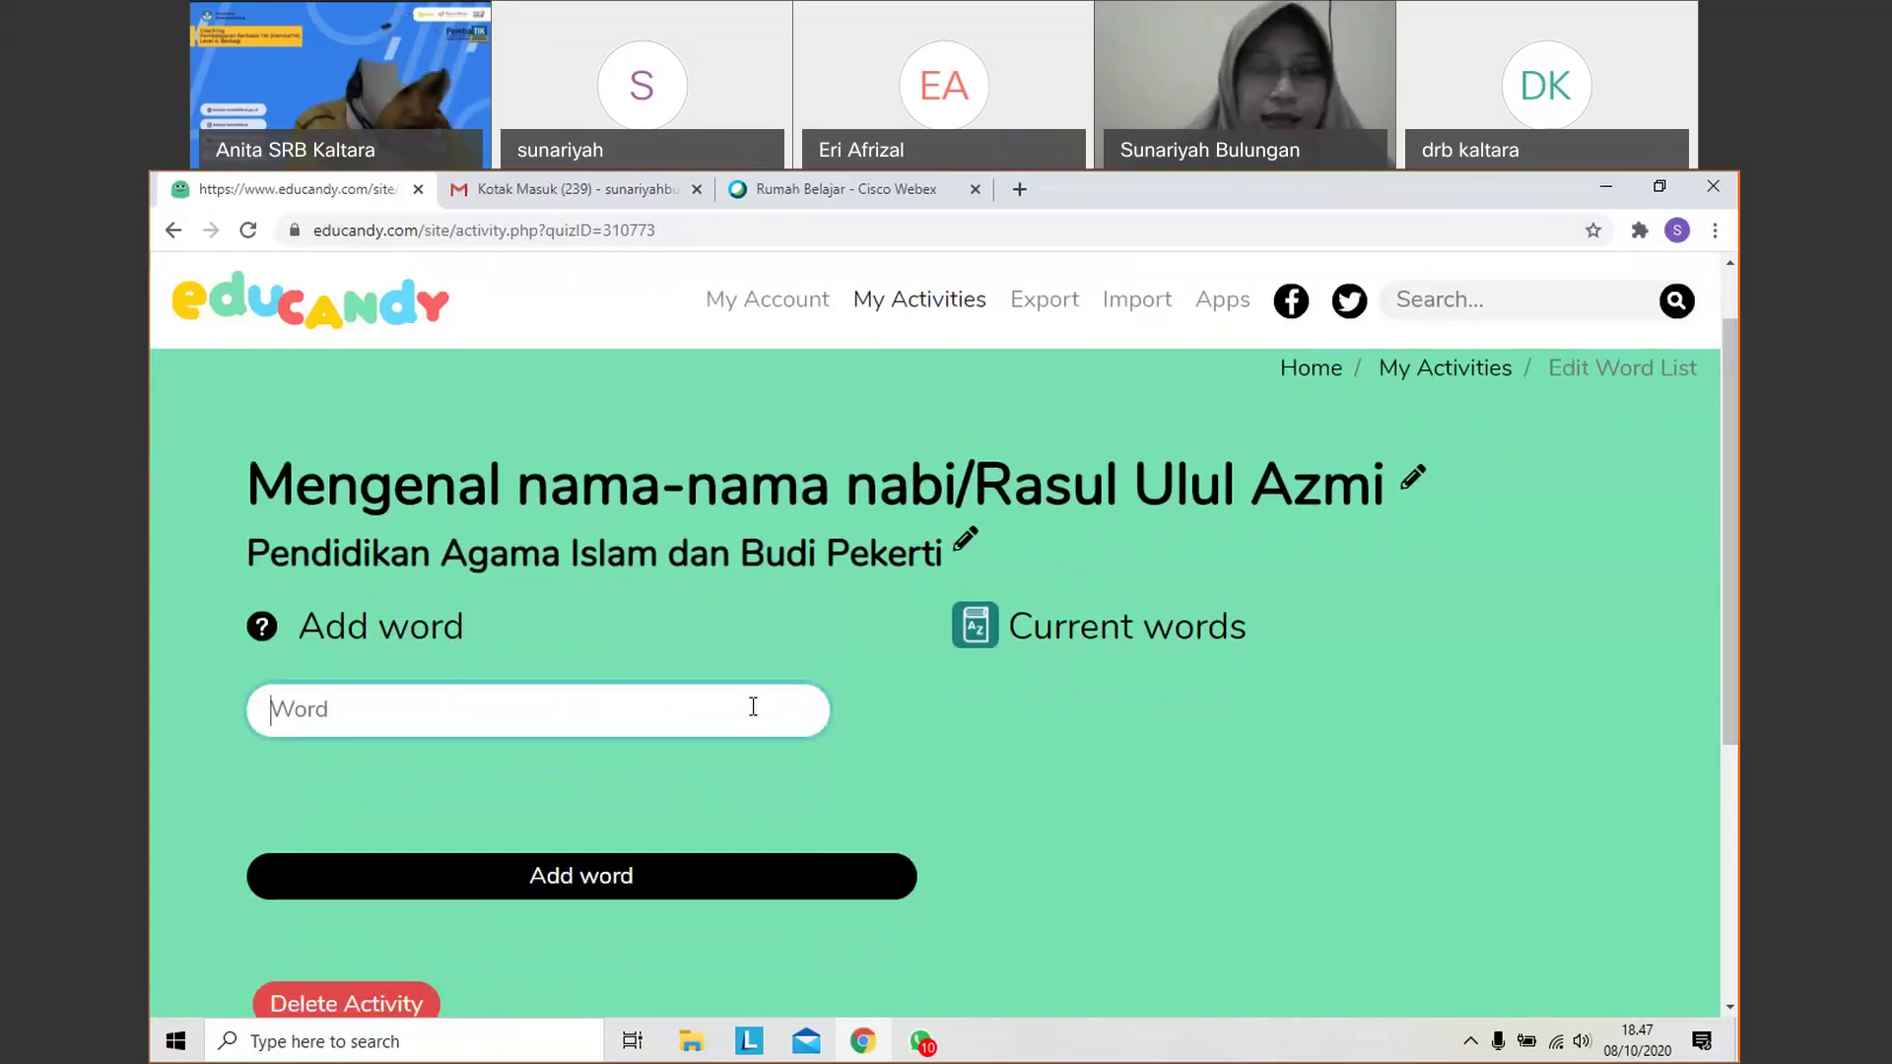
pyautogui.write('Nuh')
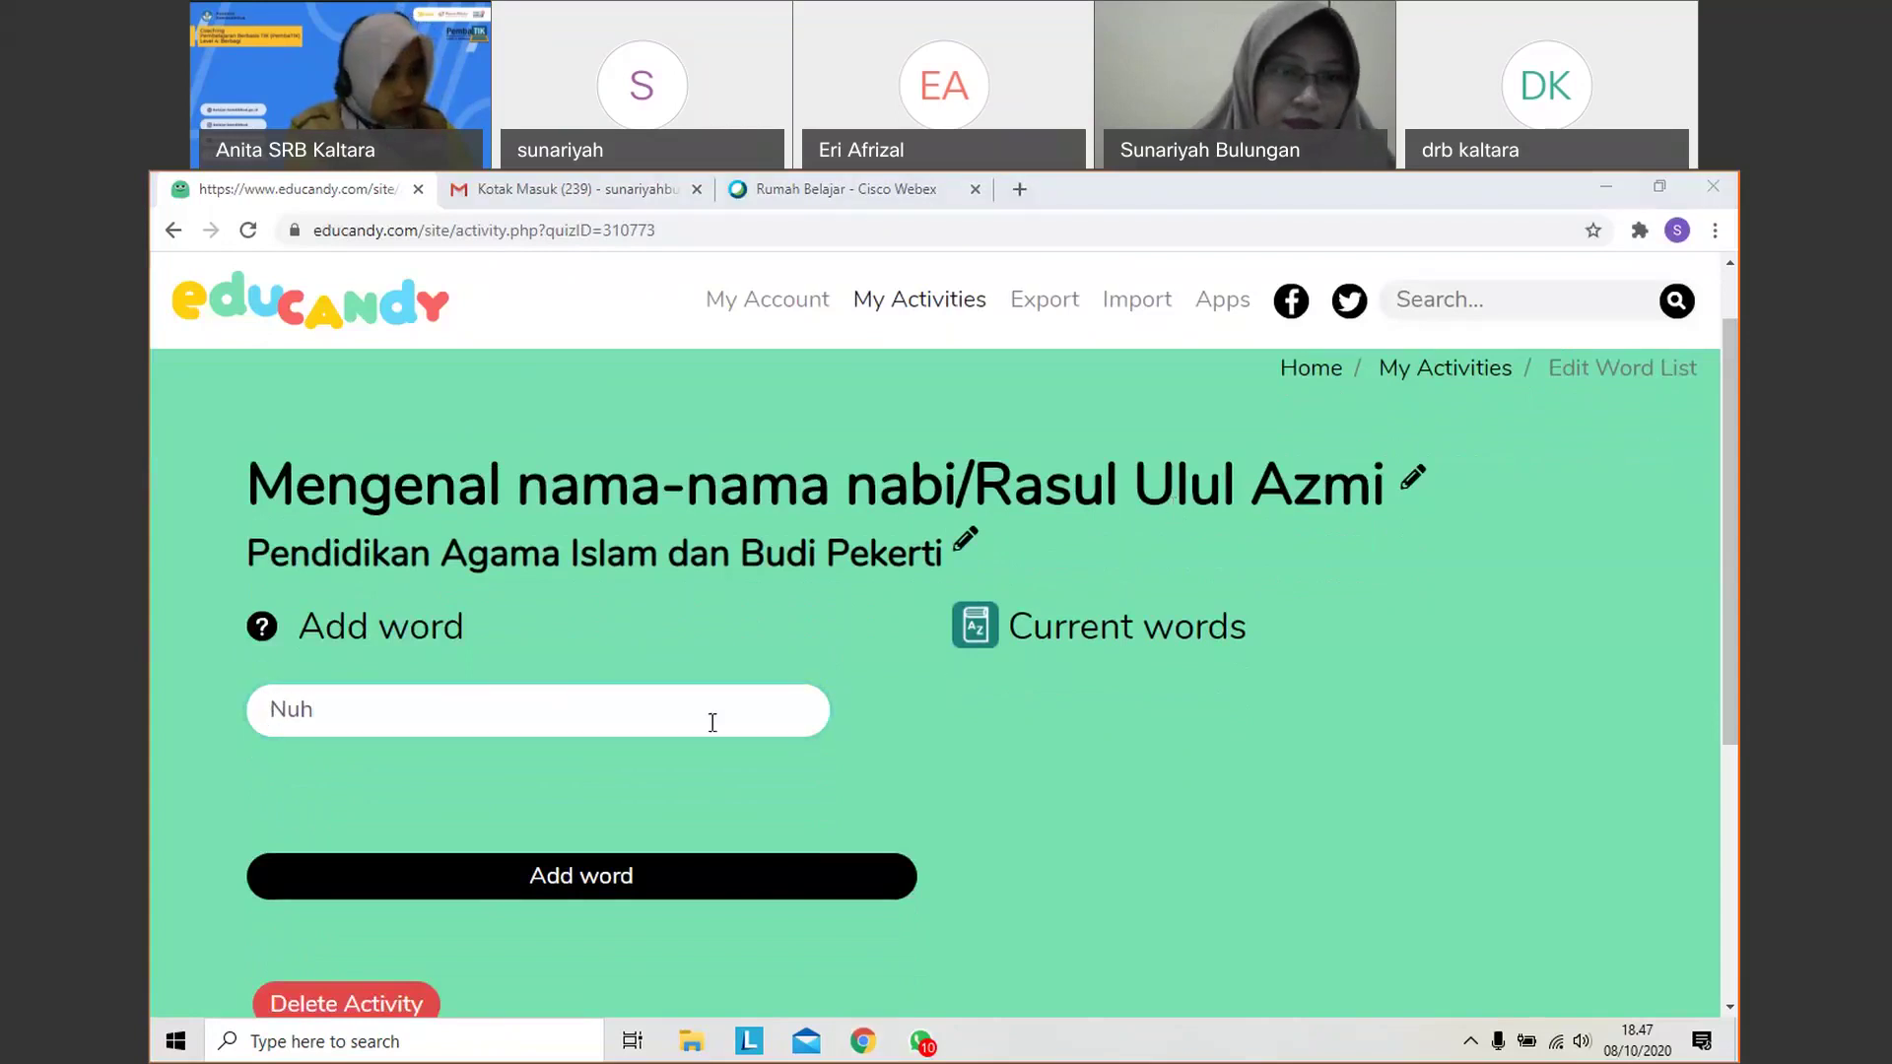
pyautogui.click(595, 878)
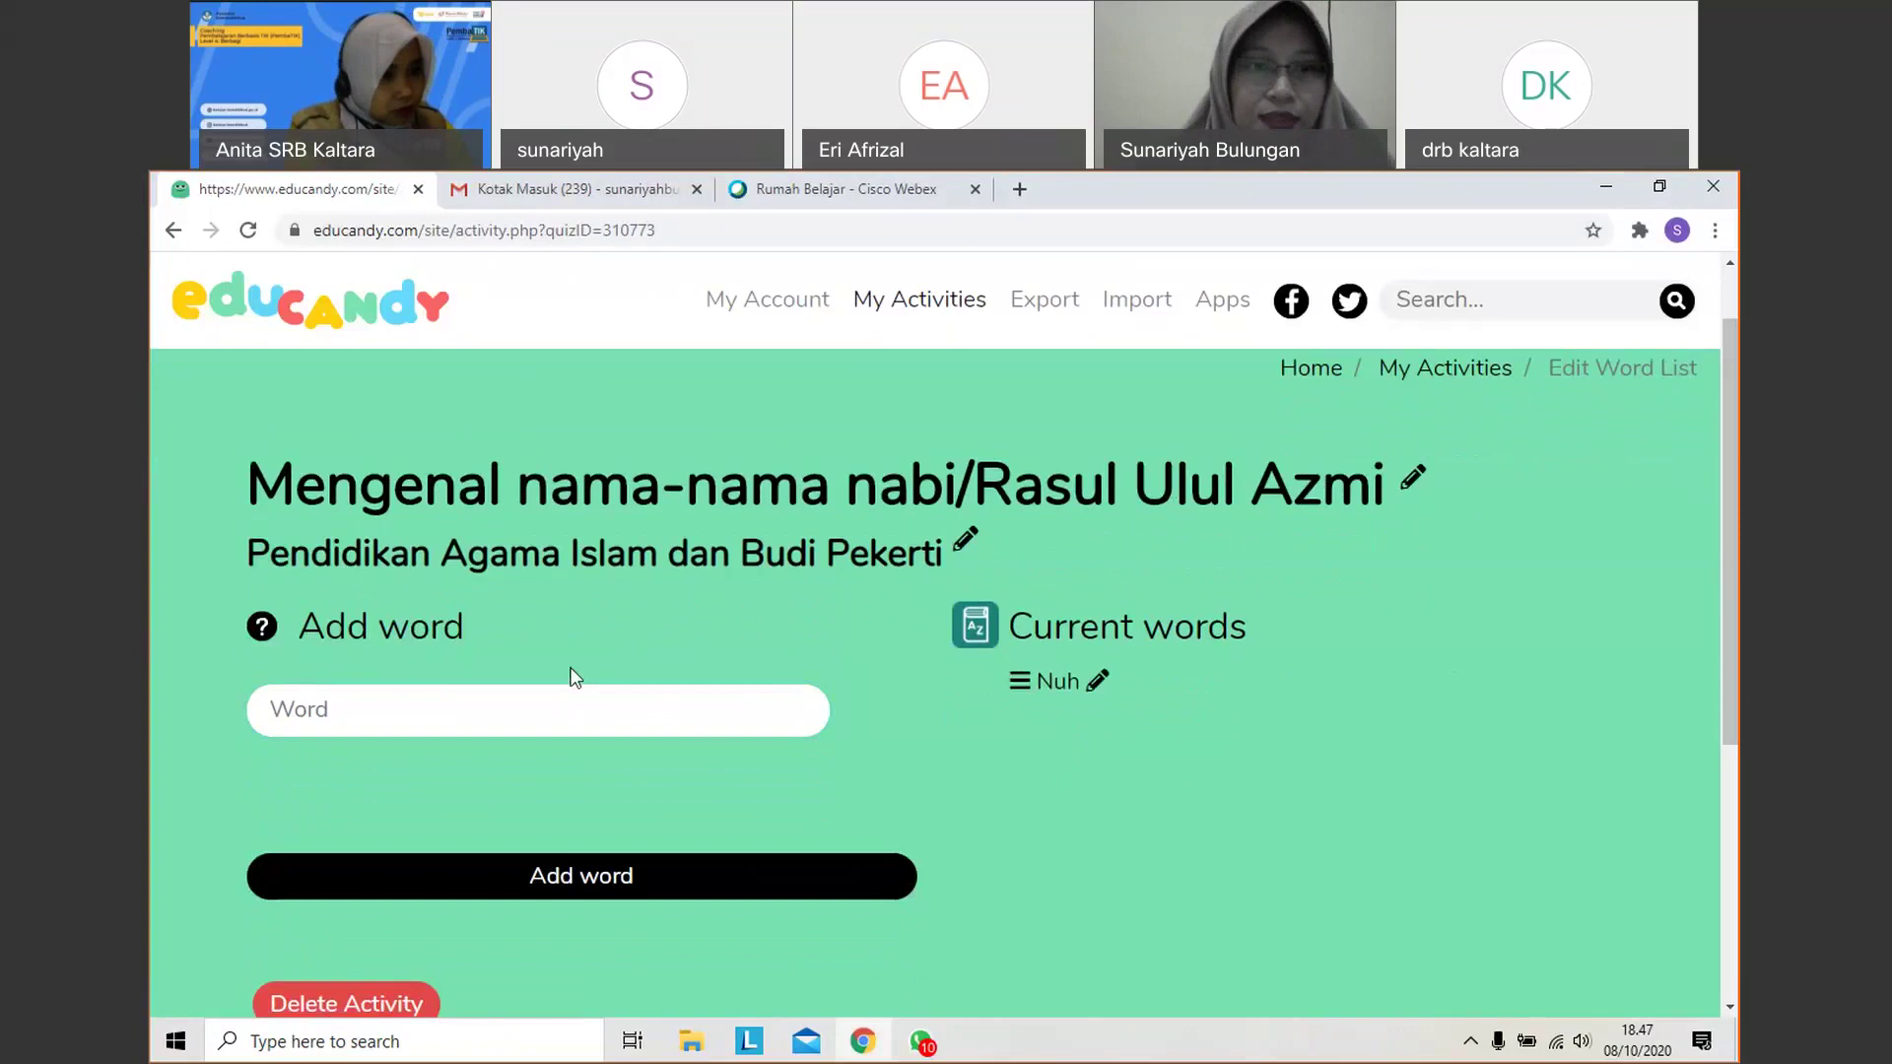
pyautogui.click(356, 706)
pyautogui.write('Ibra')
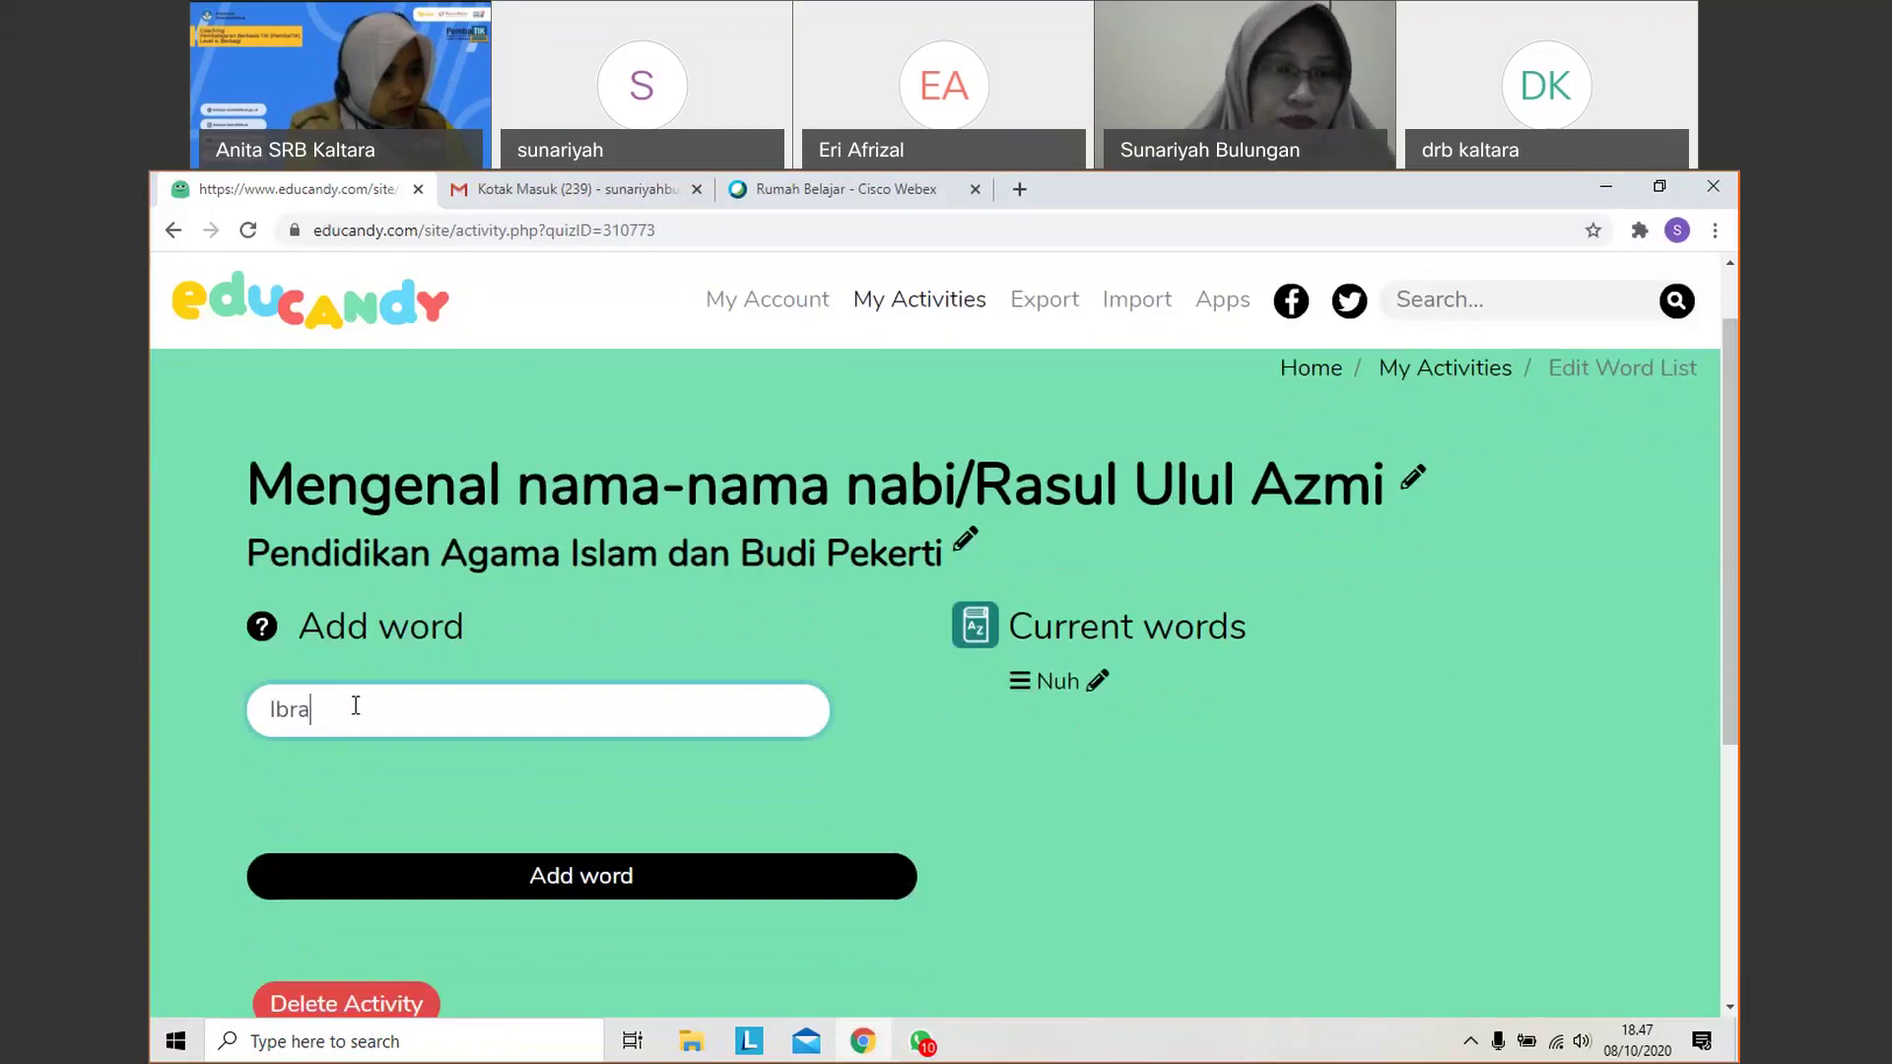
pyautogui.write('him')
pyautogui.click(509, 892)
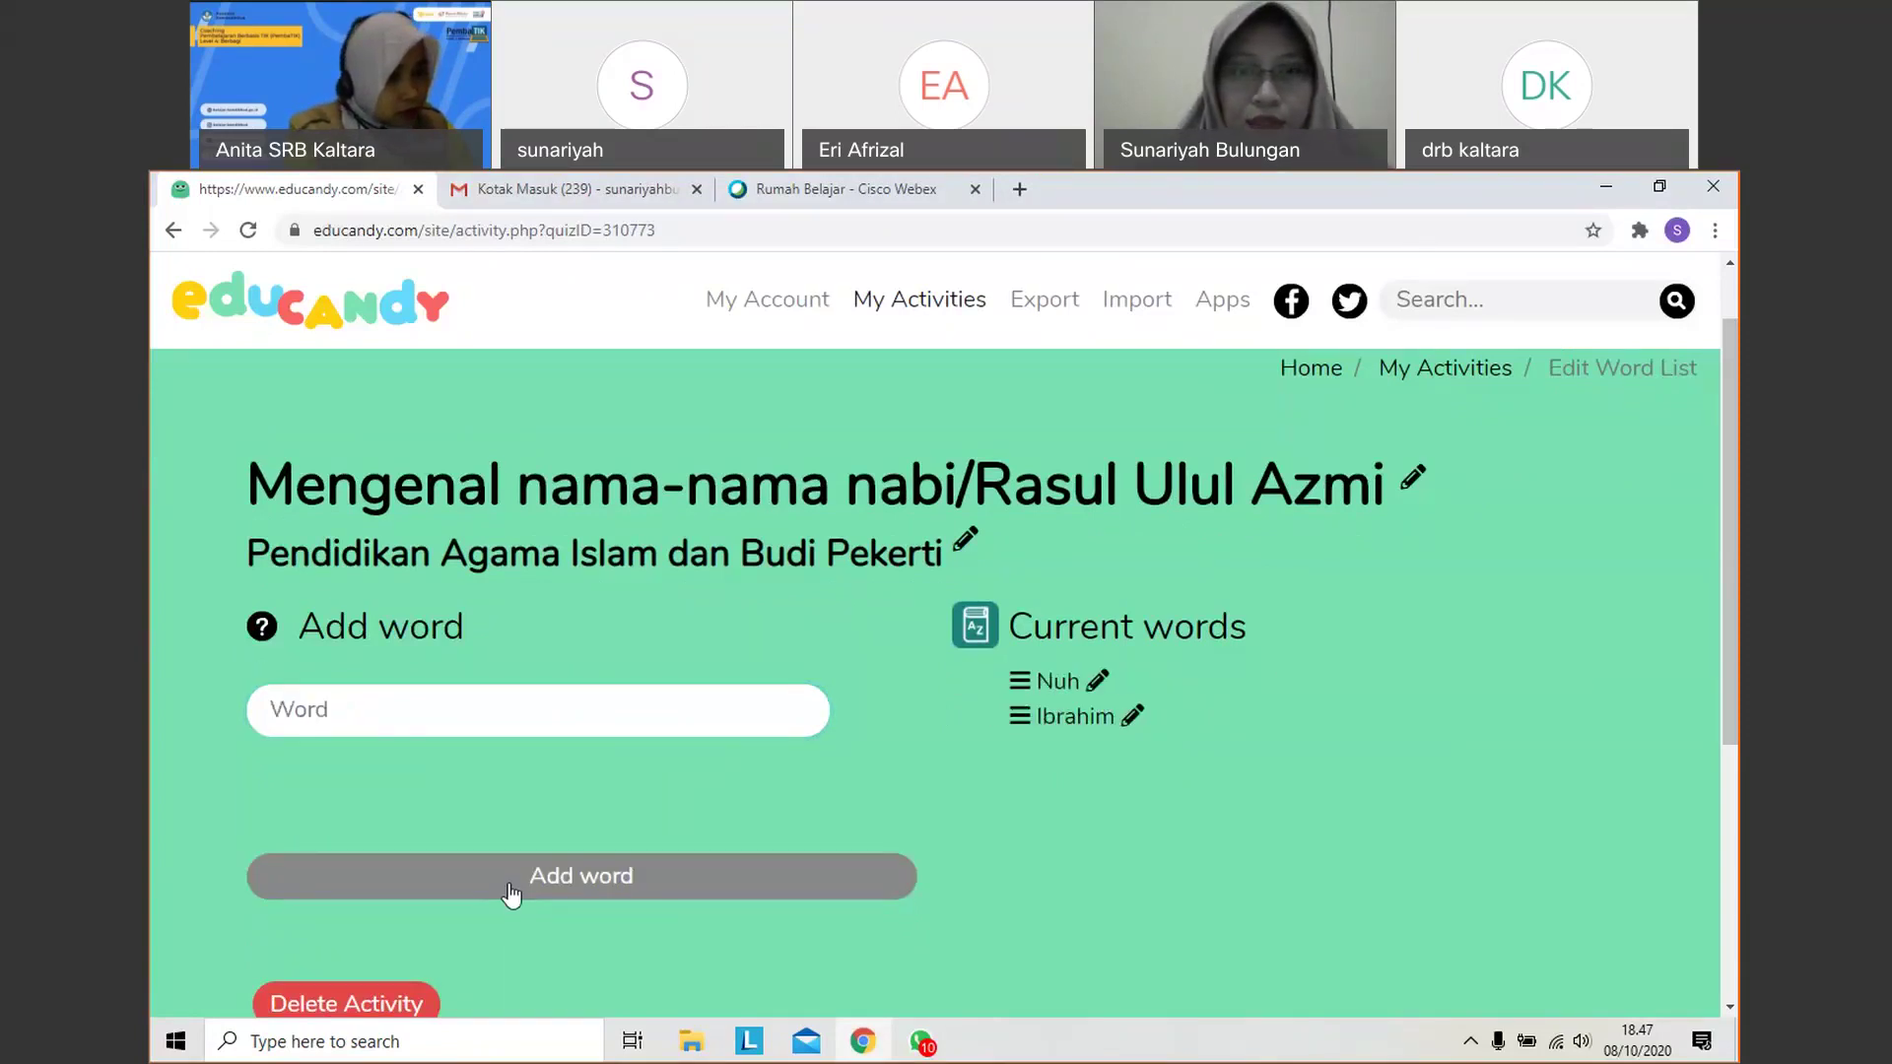
pyautogui.click(555, 712)
pyautogui.write('Muhammad')
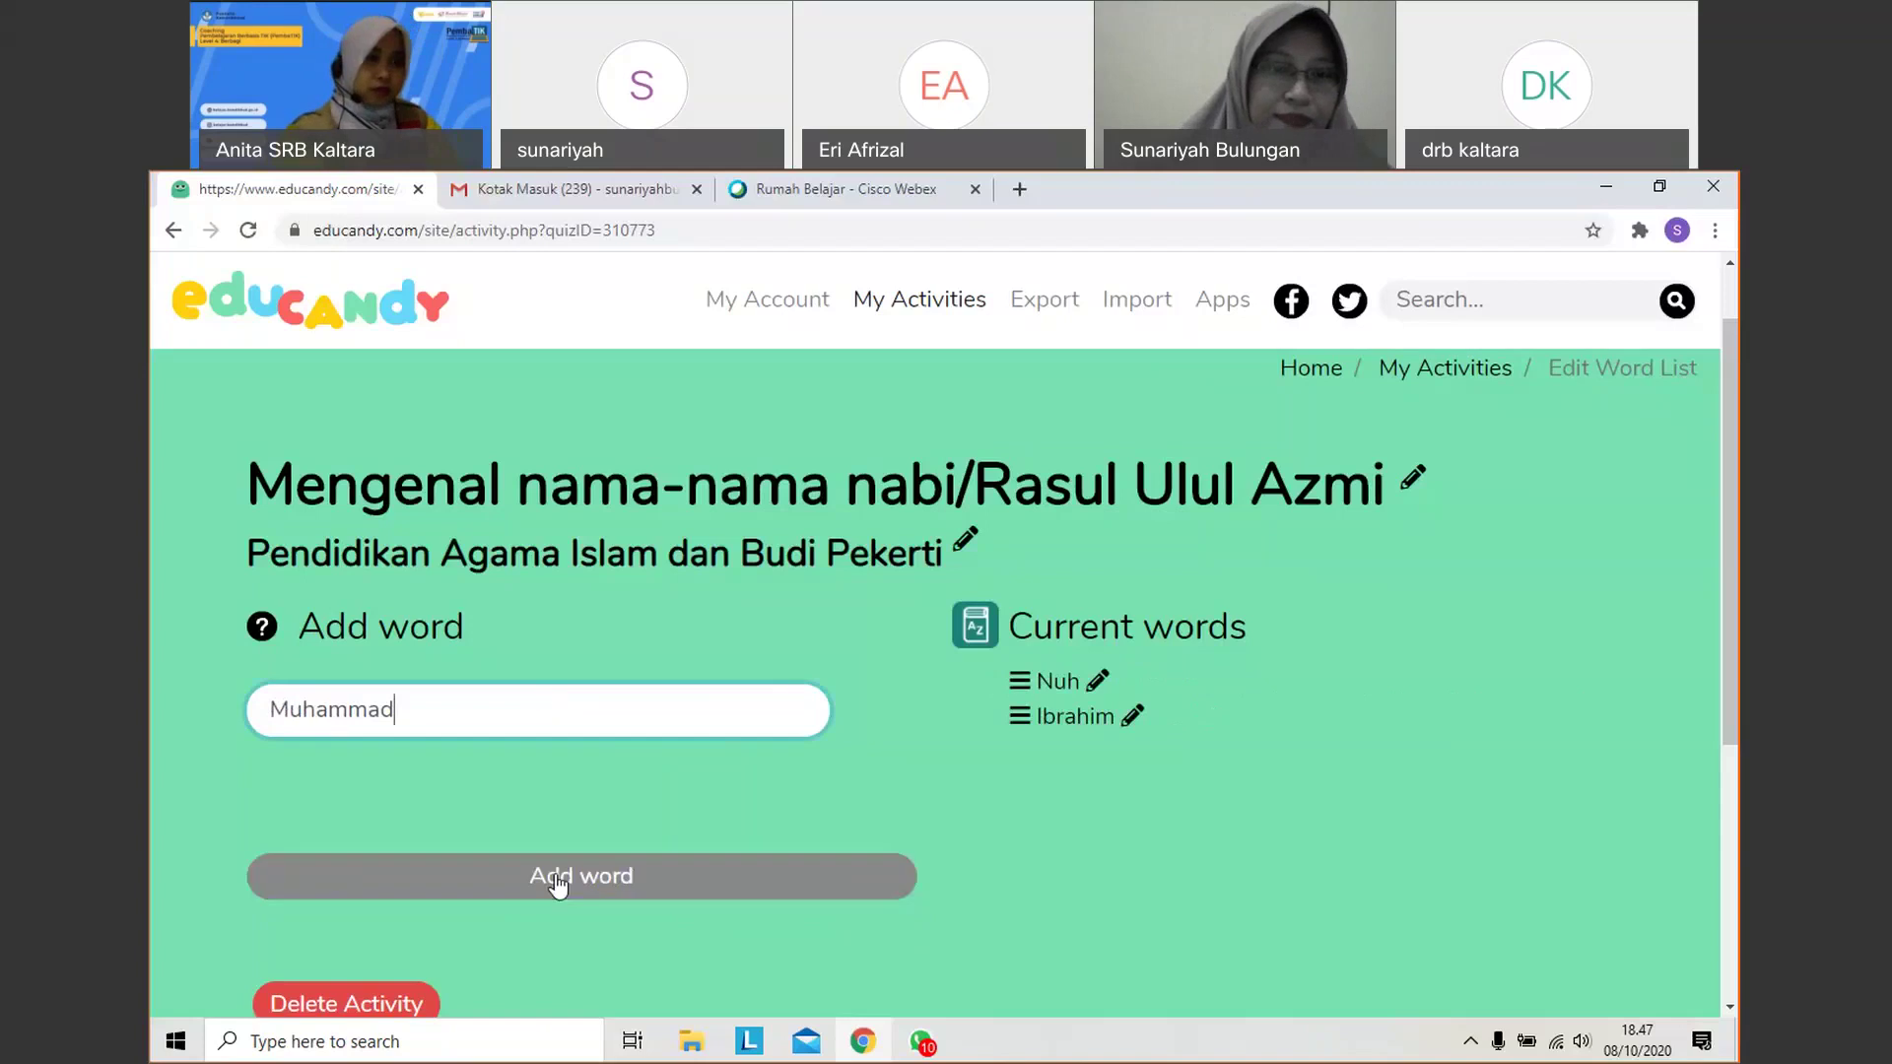
pyautogui.click(558, 884)
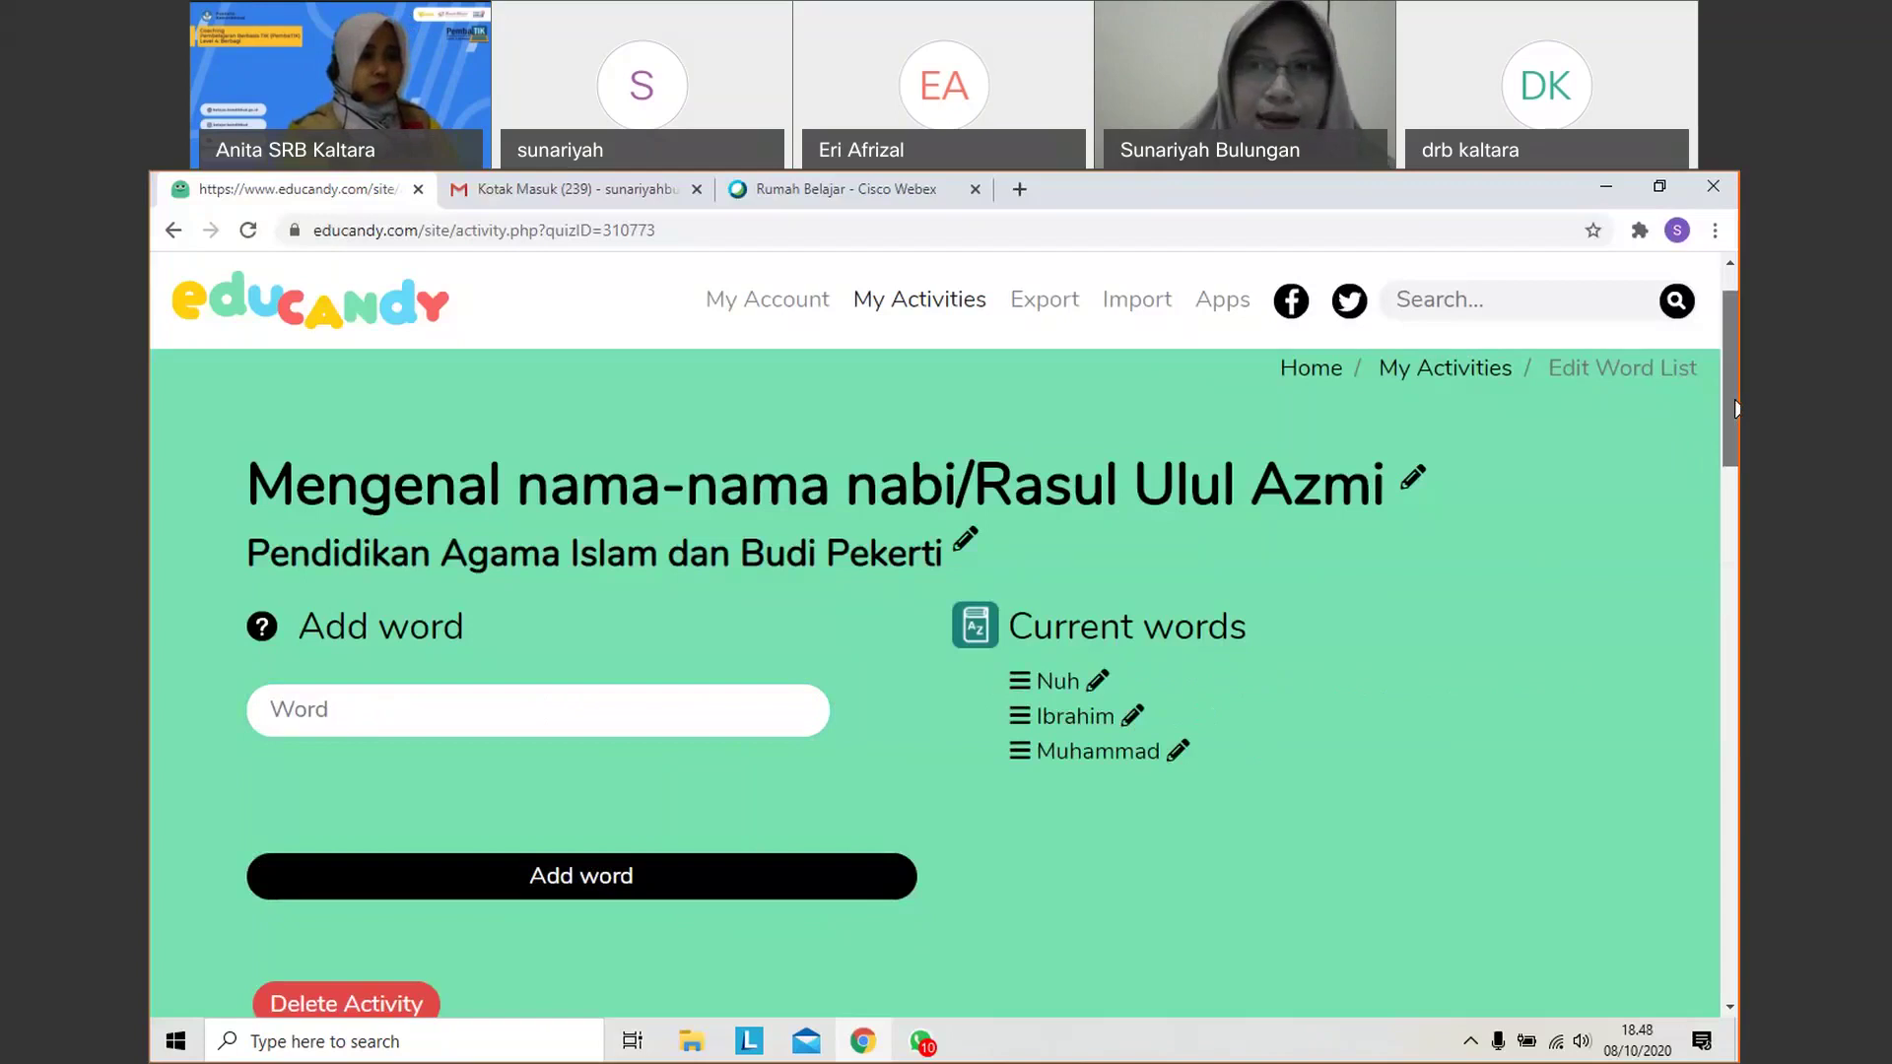
# Step: Scroll down the activity page to the Word Search, Hangman and Anagrams game cards
pyautogui.scroll(-1, 1736, 409)
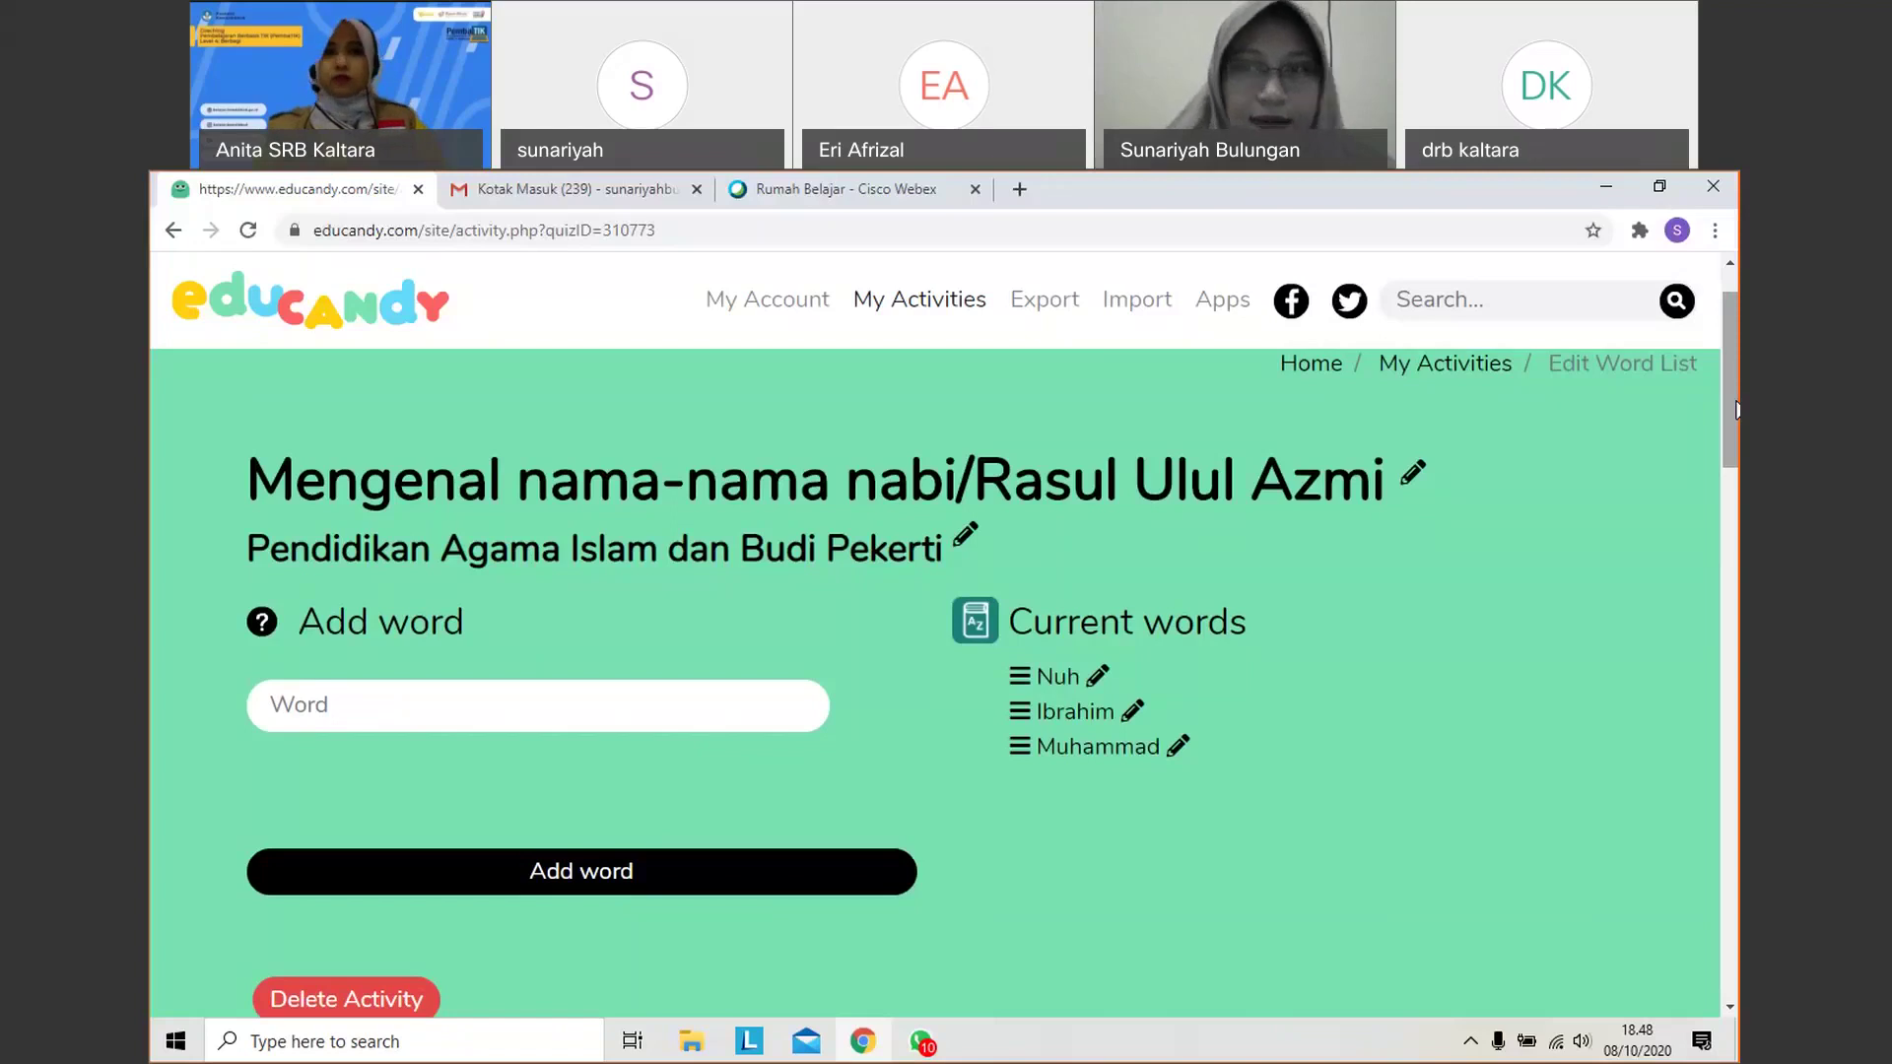
pyautogui.moveTo(1737, 410)
pyautogui.mouseDown()
pyautogui.moveTo(1732, 590)
pyautogui.moveTo(1736, 441)
pyautogui.mouseUp()
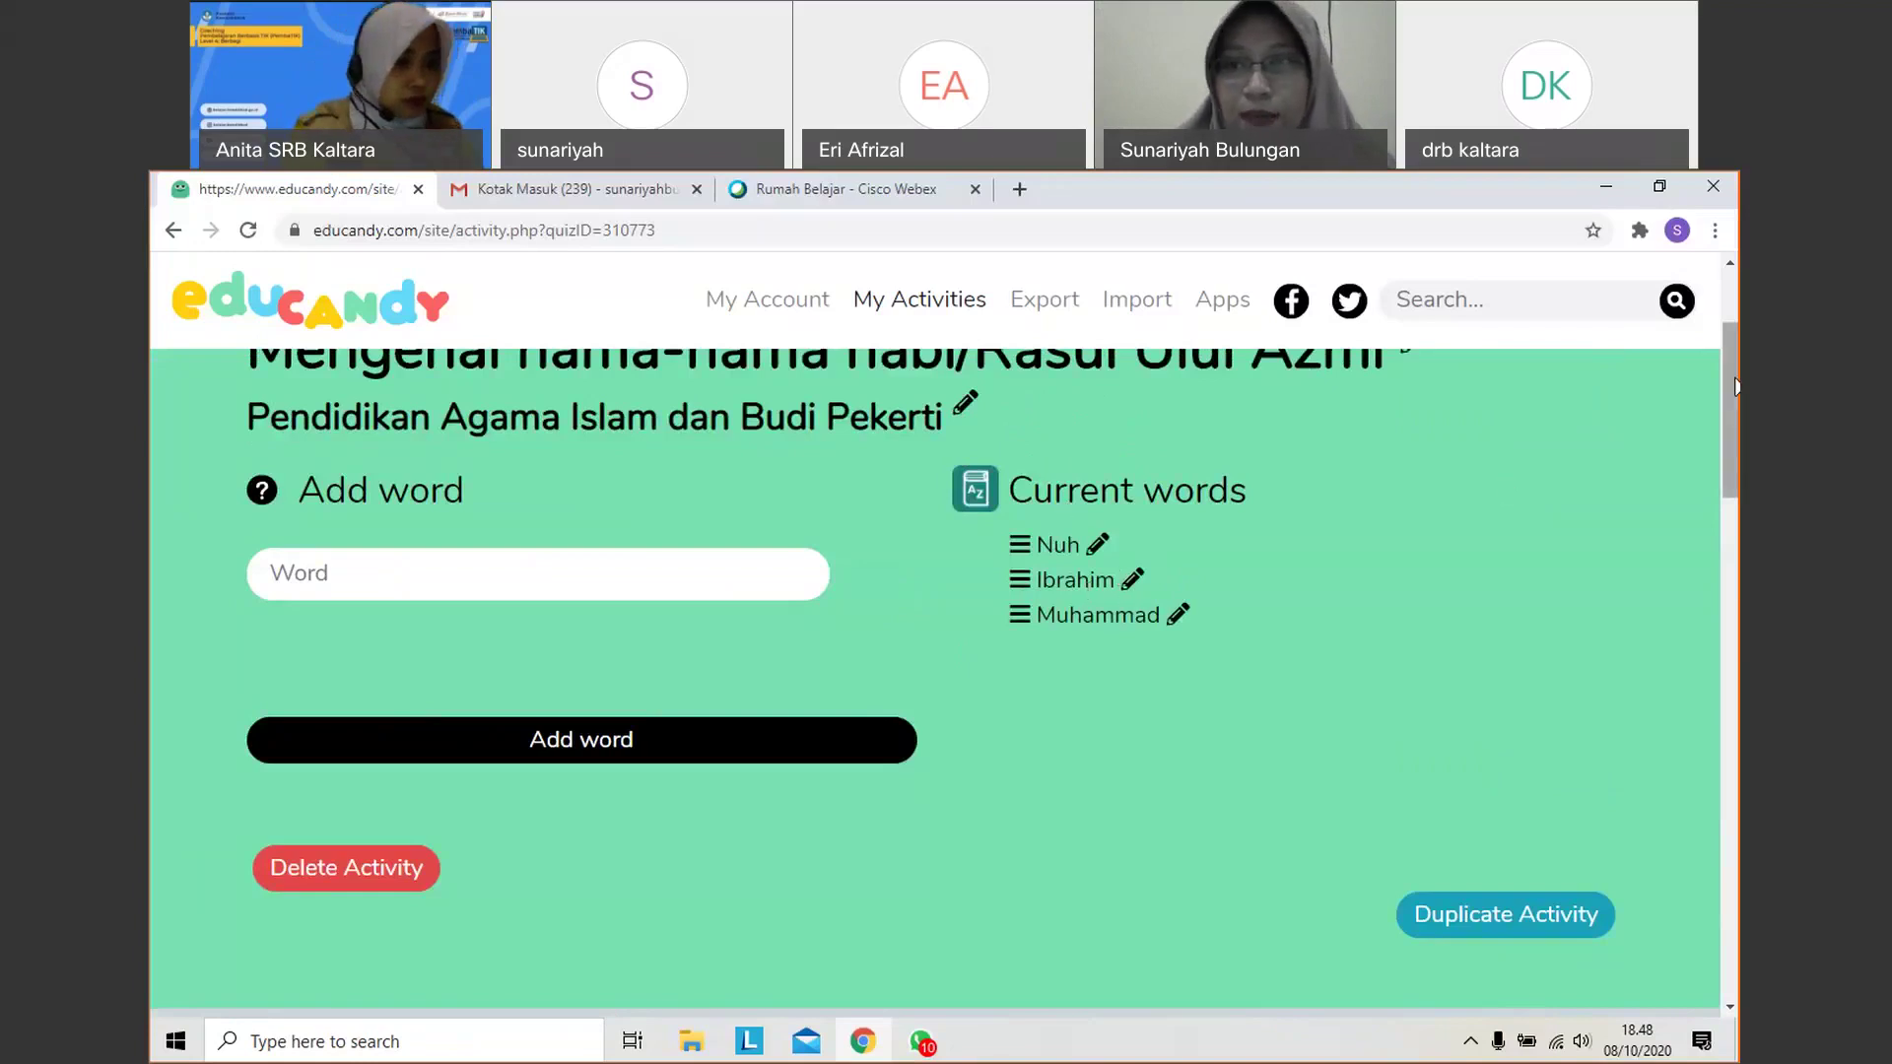
pyautogui.moveTo(1731, 377); pyautogui.dragTo(1725, 532)
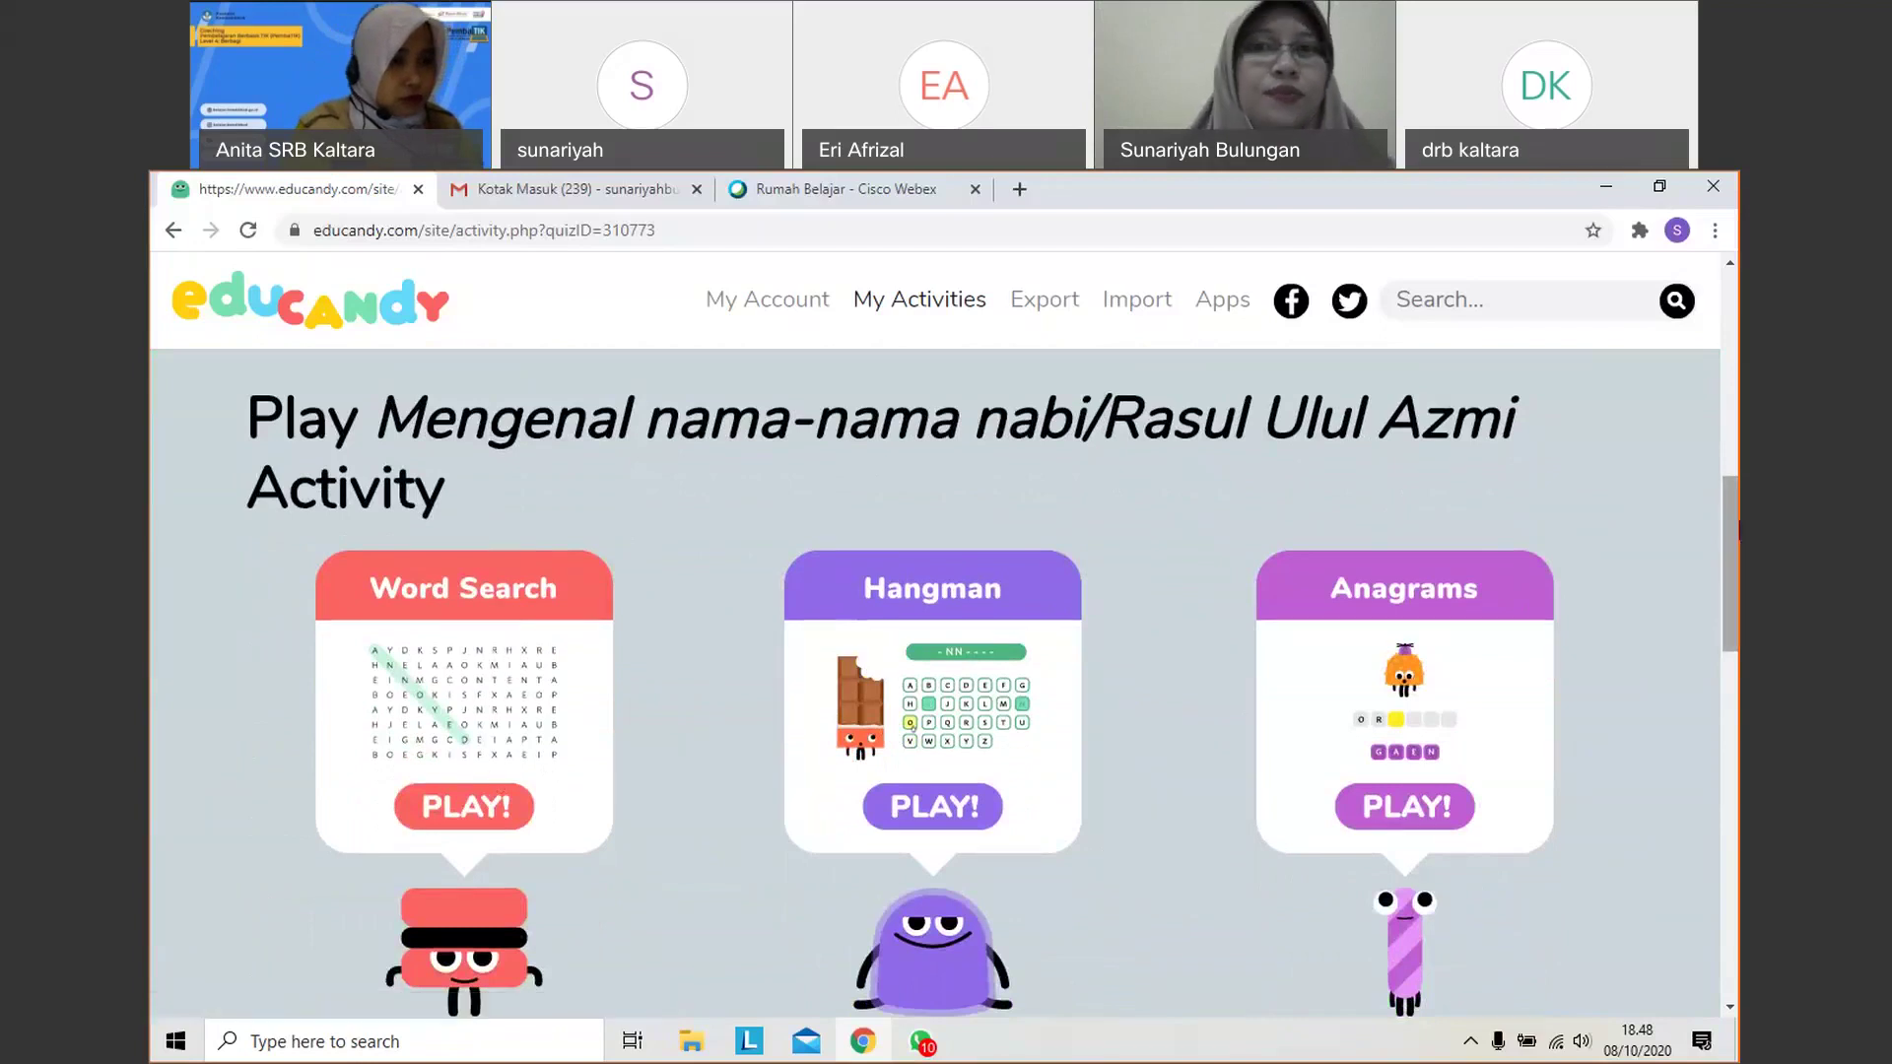
pyautogui.scroll(-1, 682, 656)
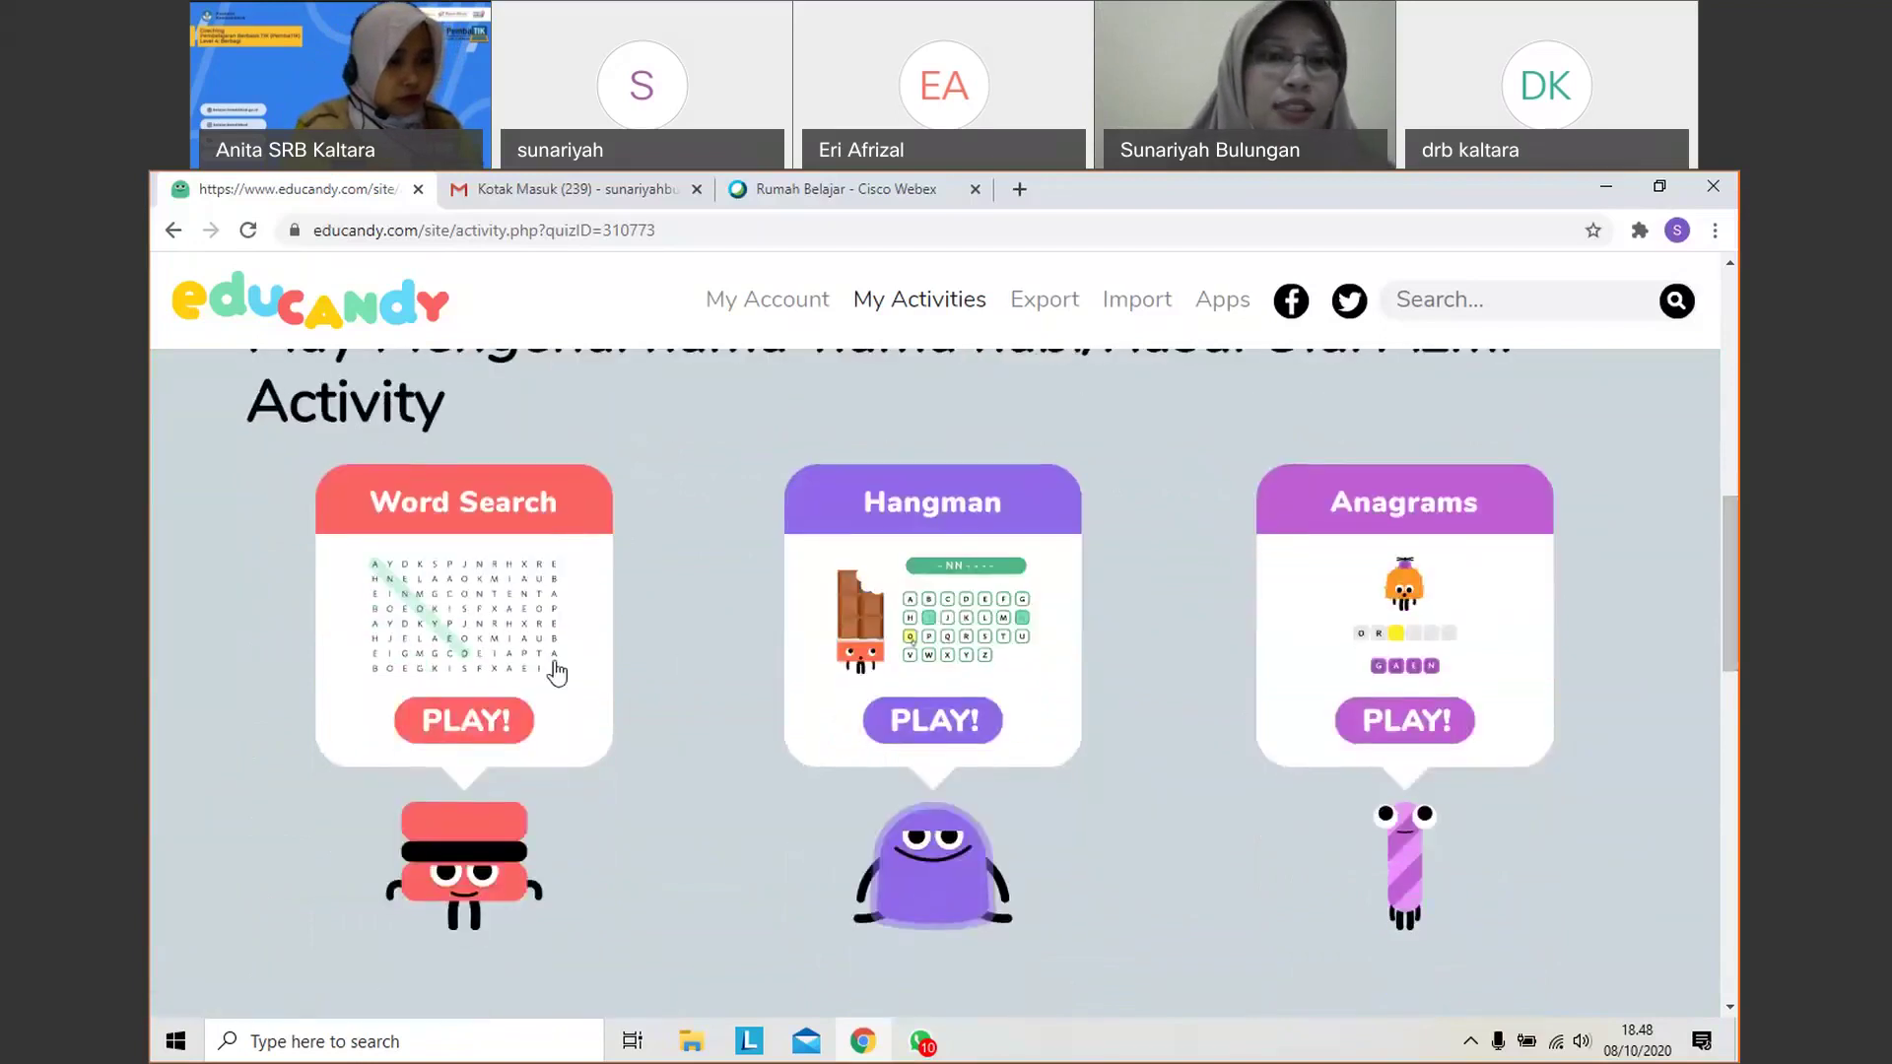
# Step: Launch Word Search and mark NUH and IBRAHIM in the letter grid
pyautogui.click(481, 727)
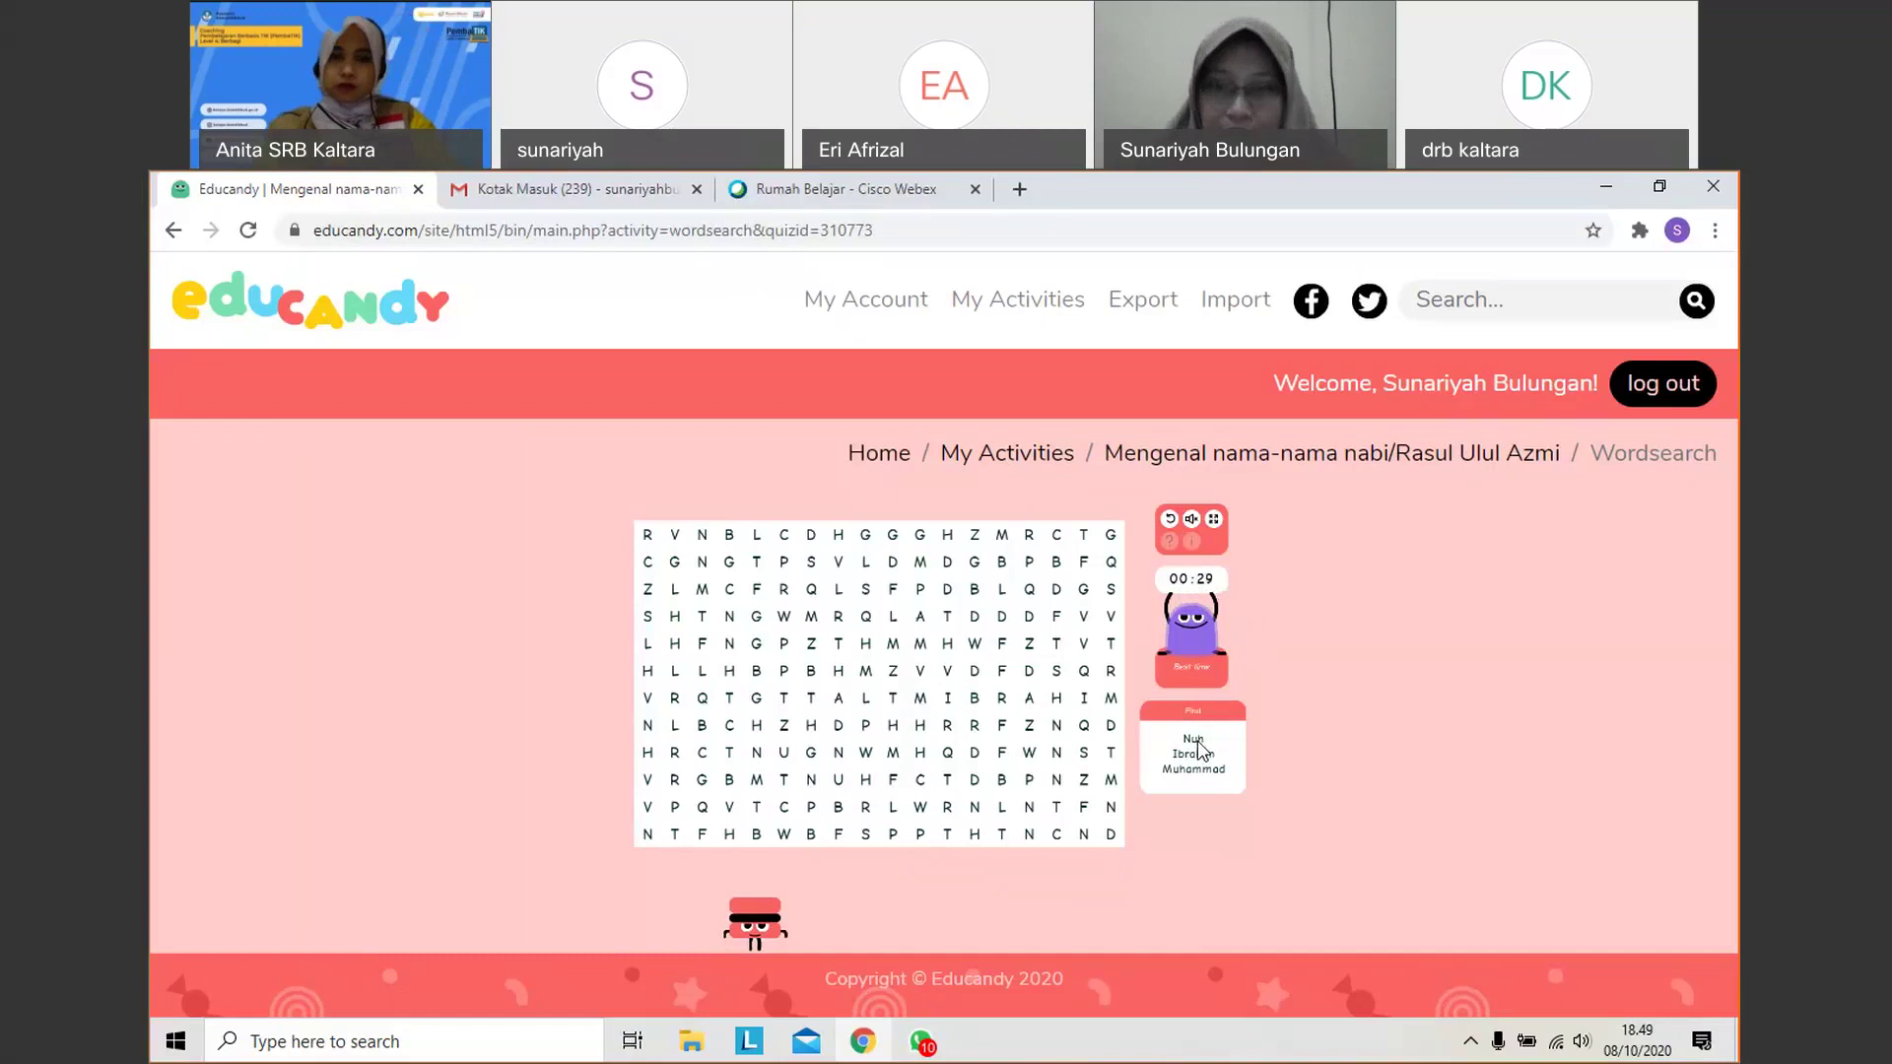
pyautogui.moveTo(810, 780); pyautogui.dragTo(865, 779)
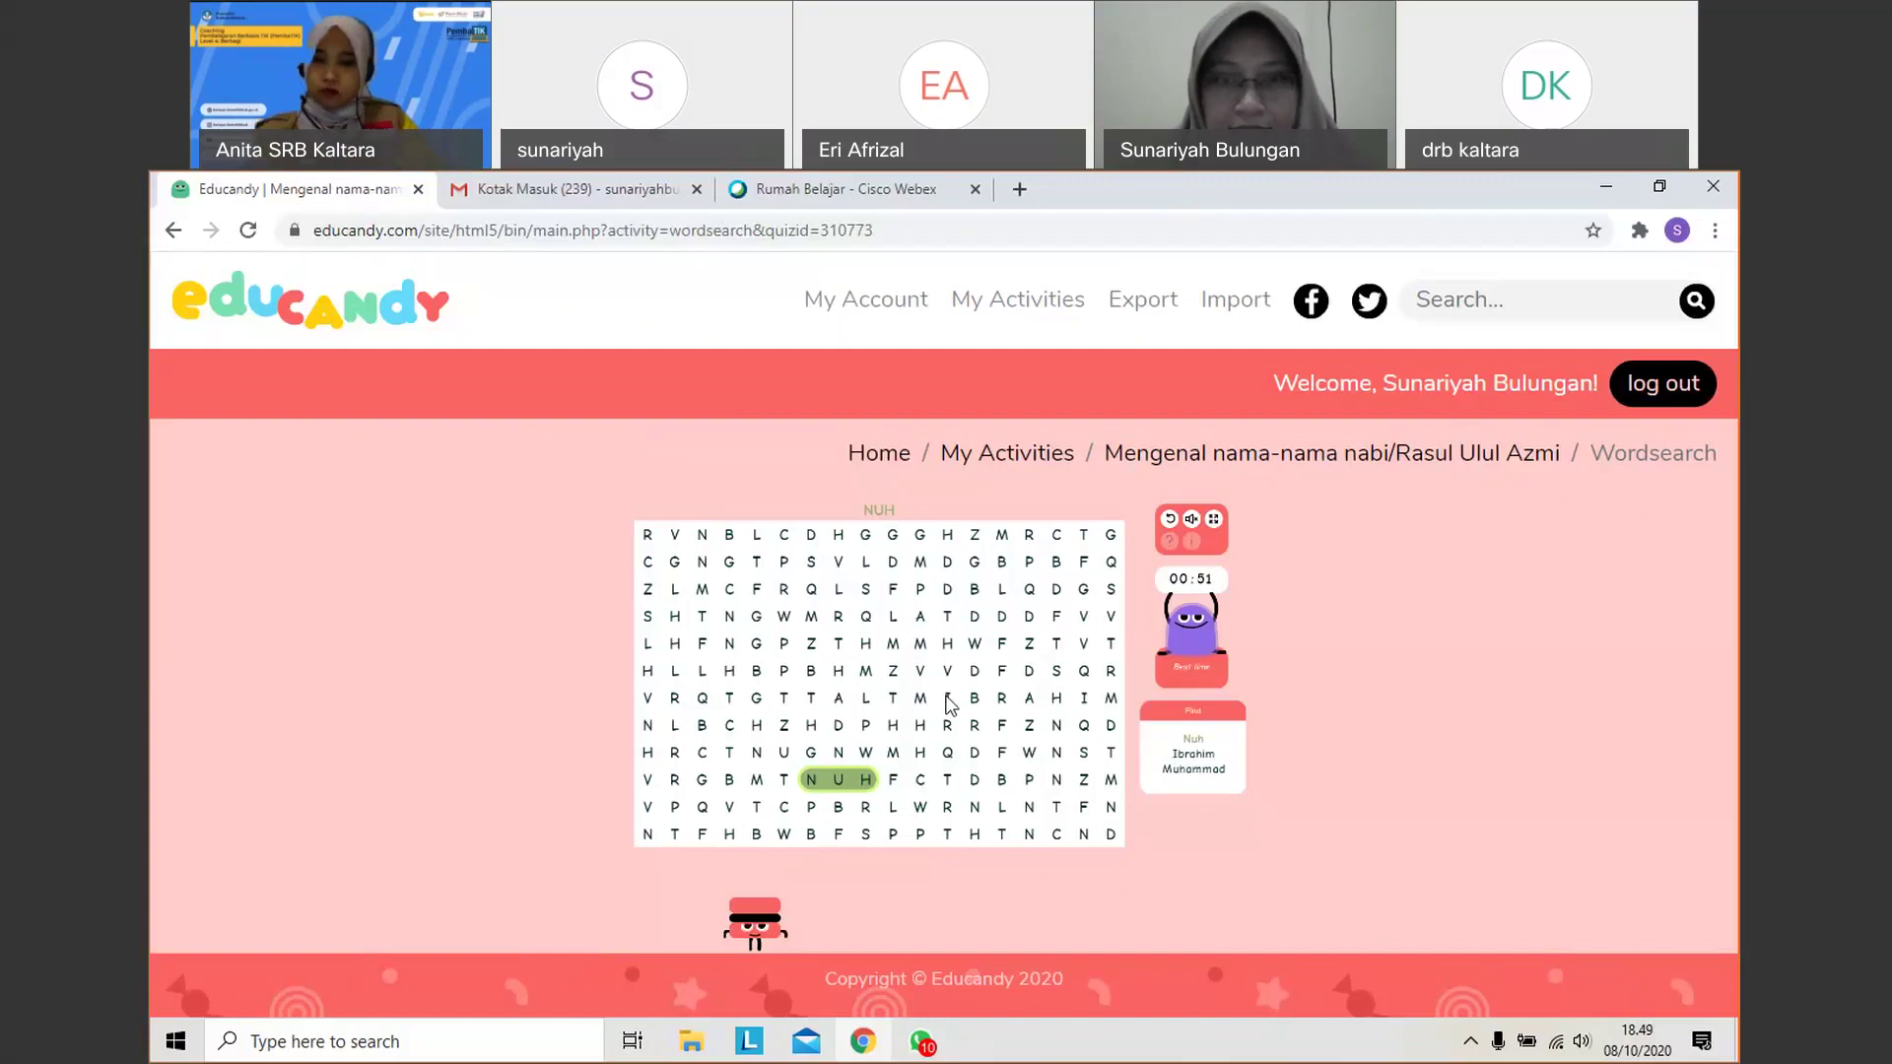
pyautogui.moveTo(949, 700); pyautogui.dragTo(1111, 699)
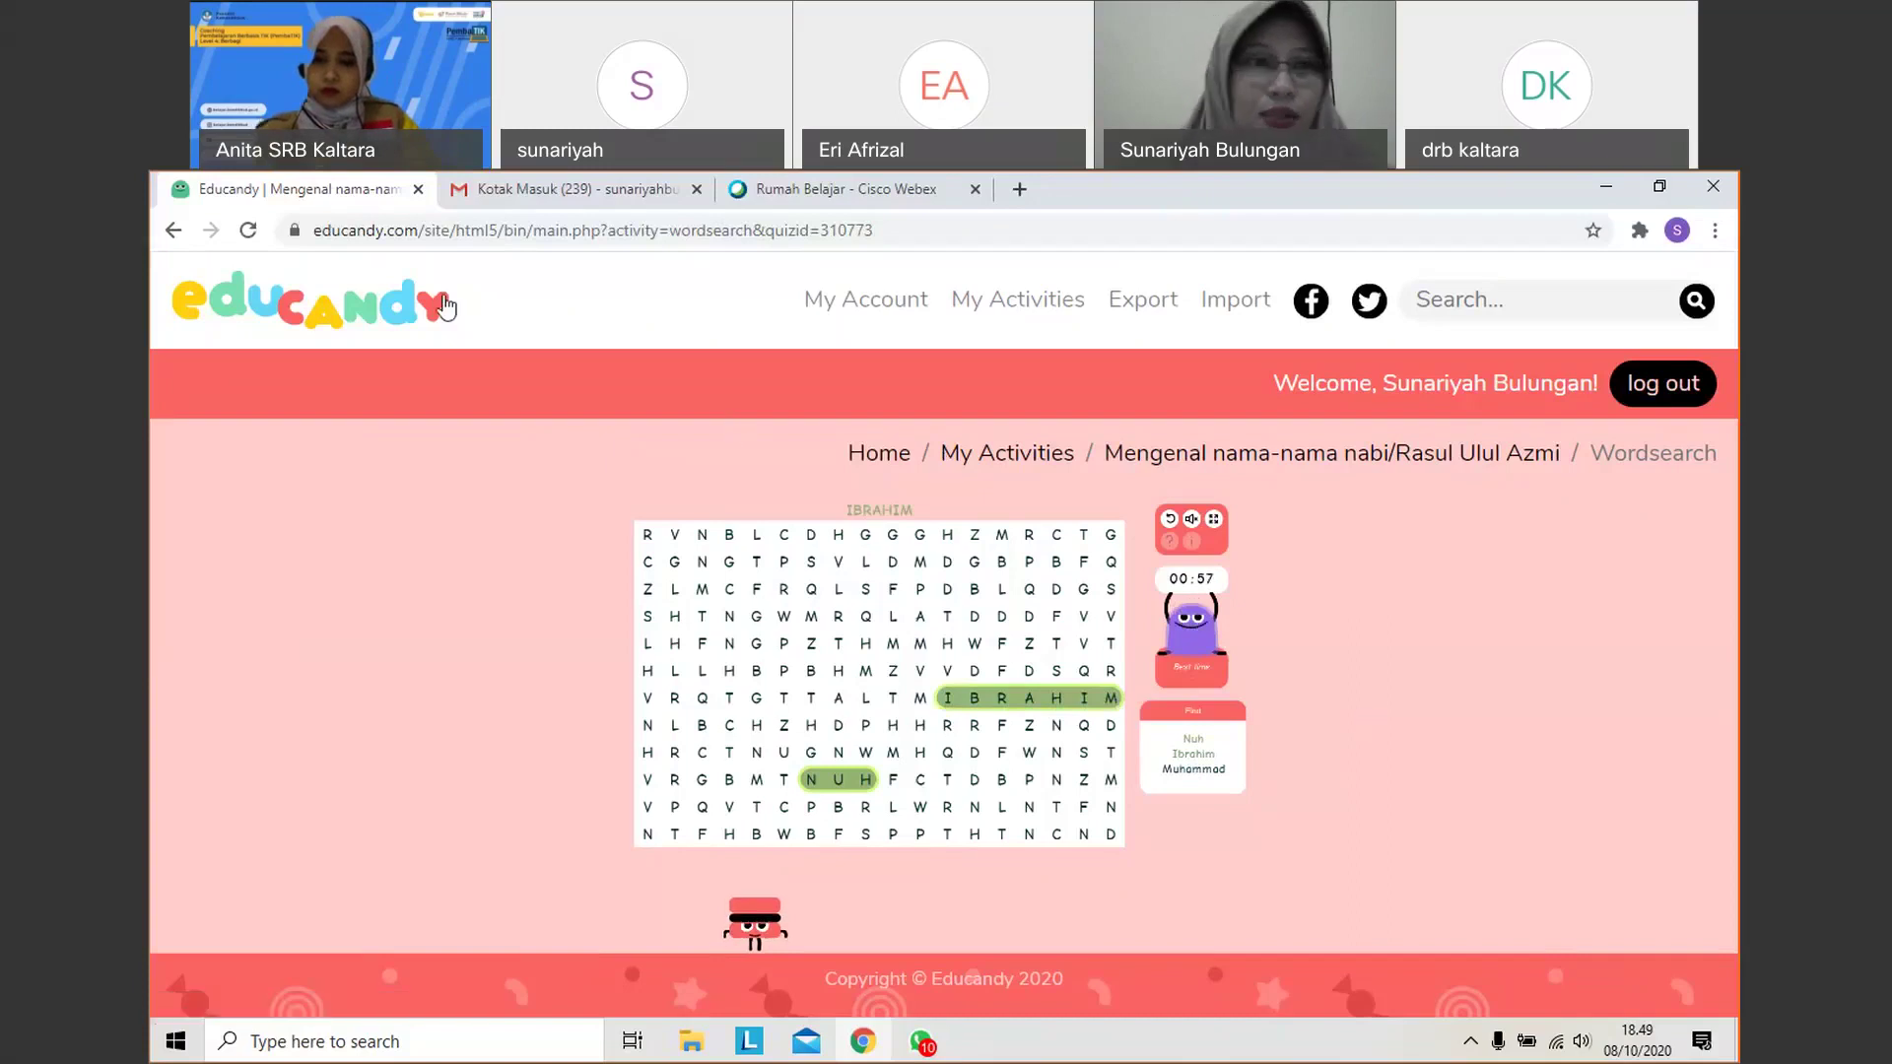
# Step: Return to the activity page and launch Hangman for the list
pyautogui.click(172, 233)
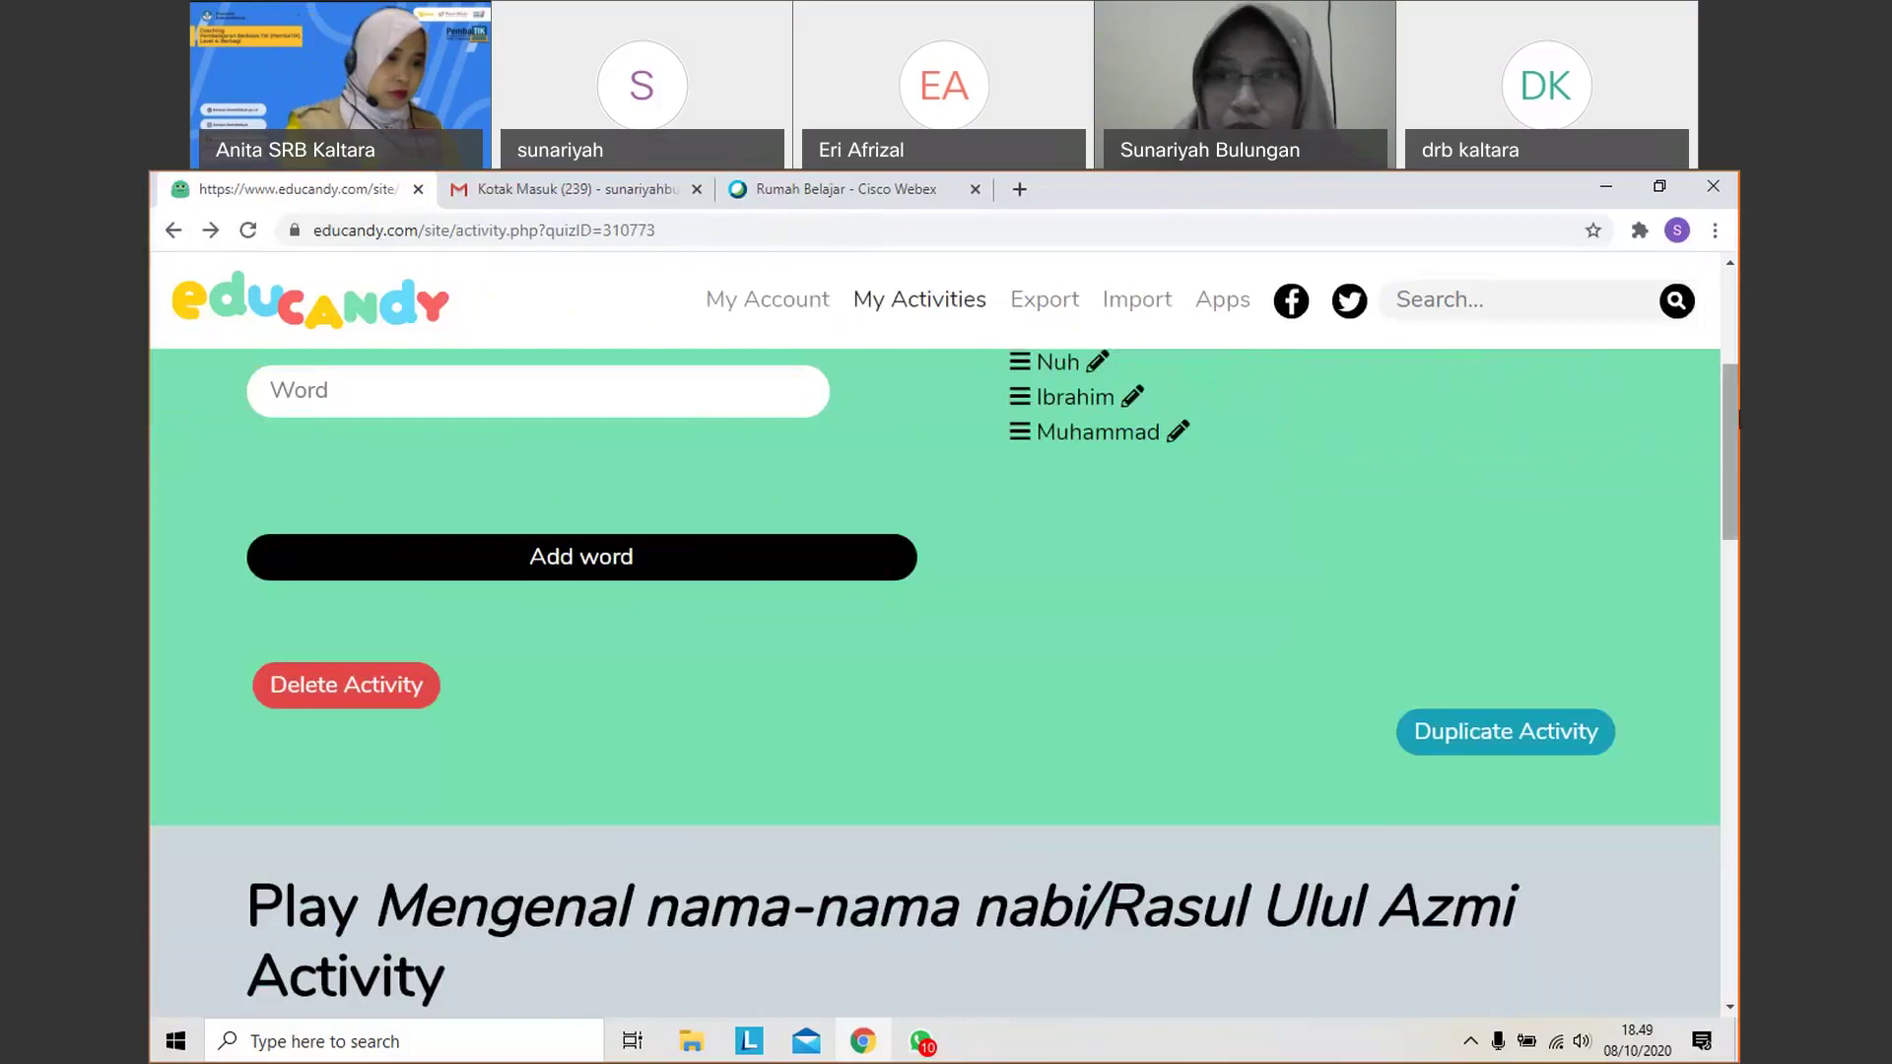
pyautogui.moveTo(1734, 419); pyautogui.dragTo(1732, 524)
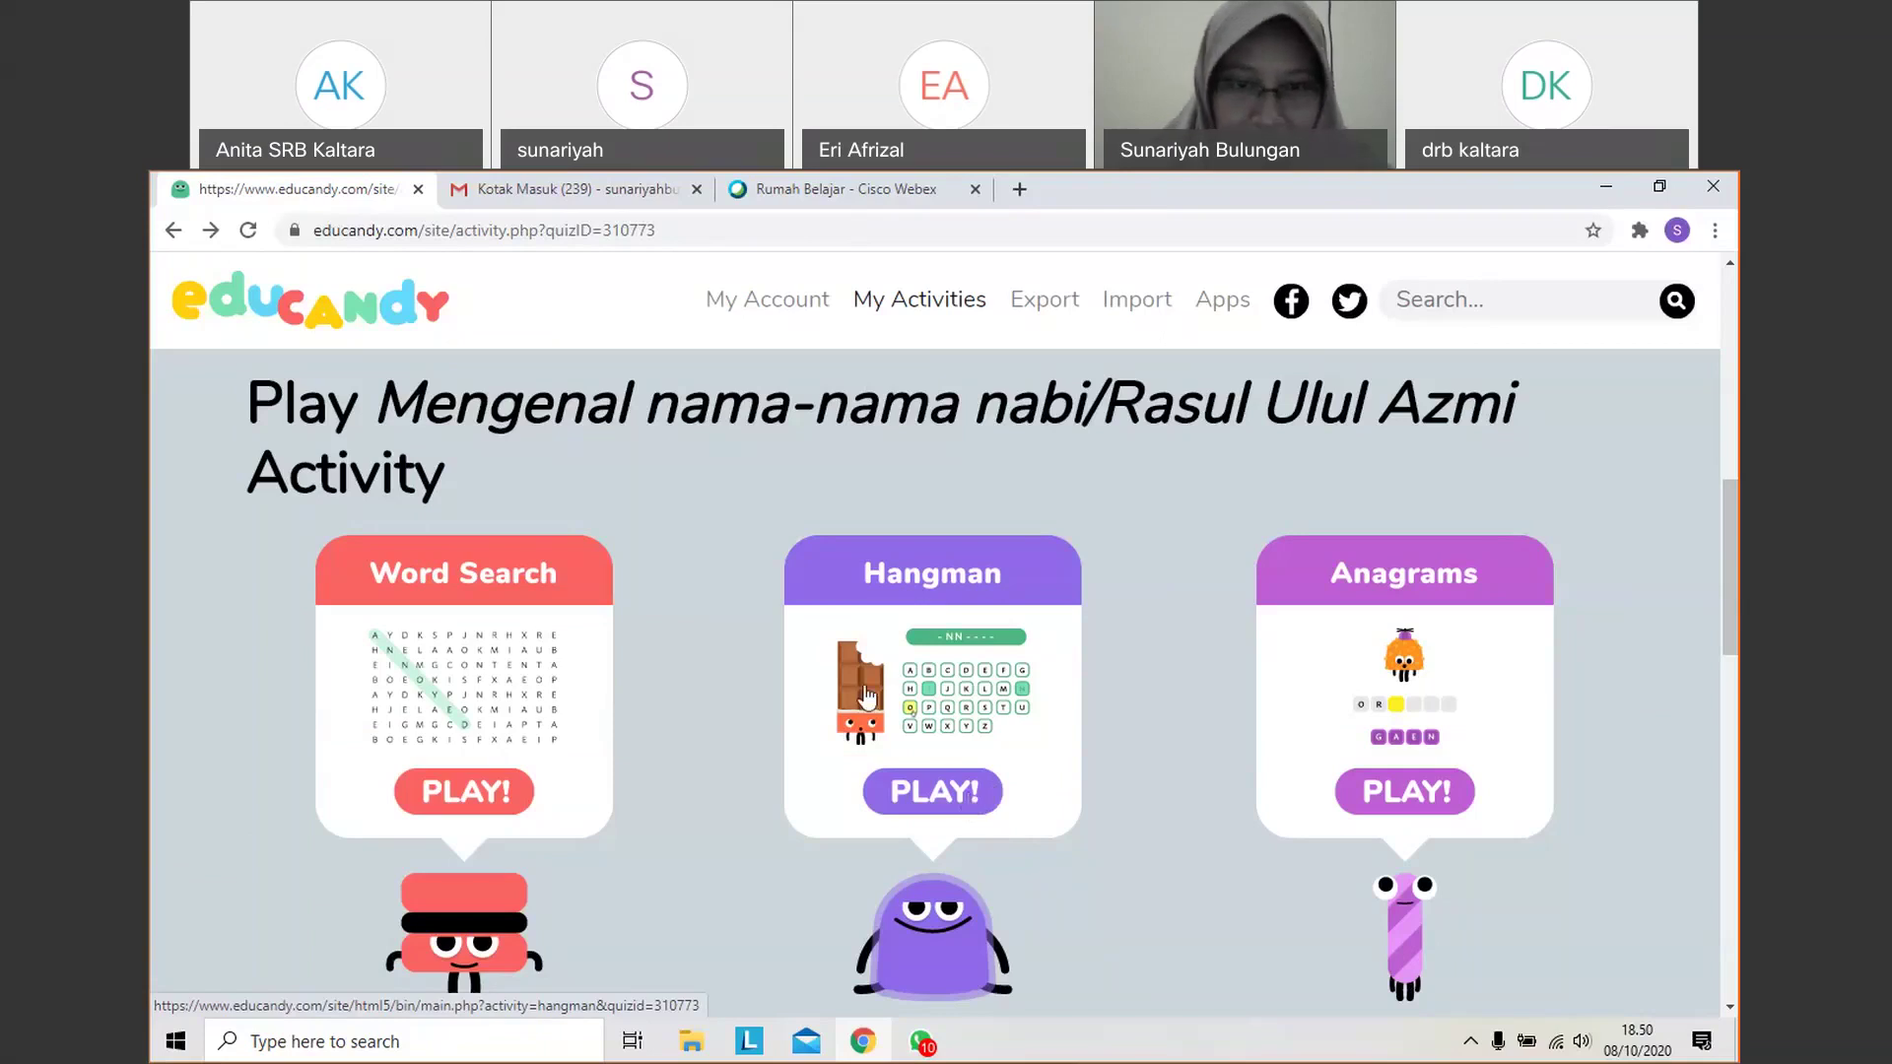
pyautogui.click(906, 789)
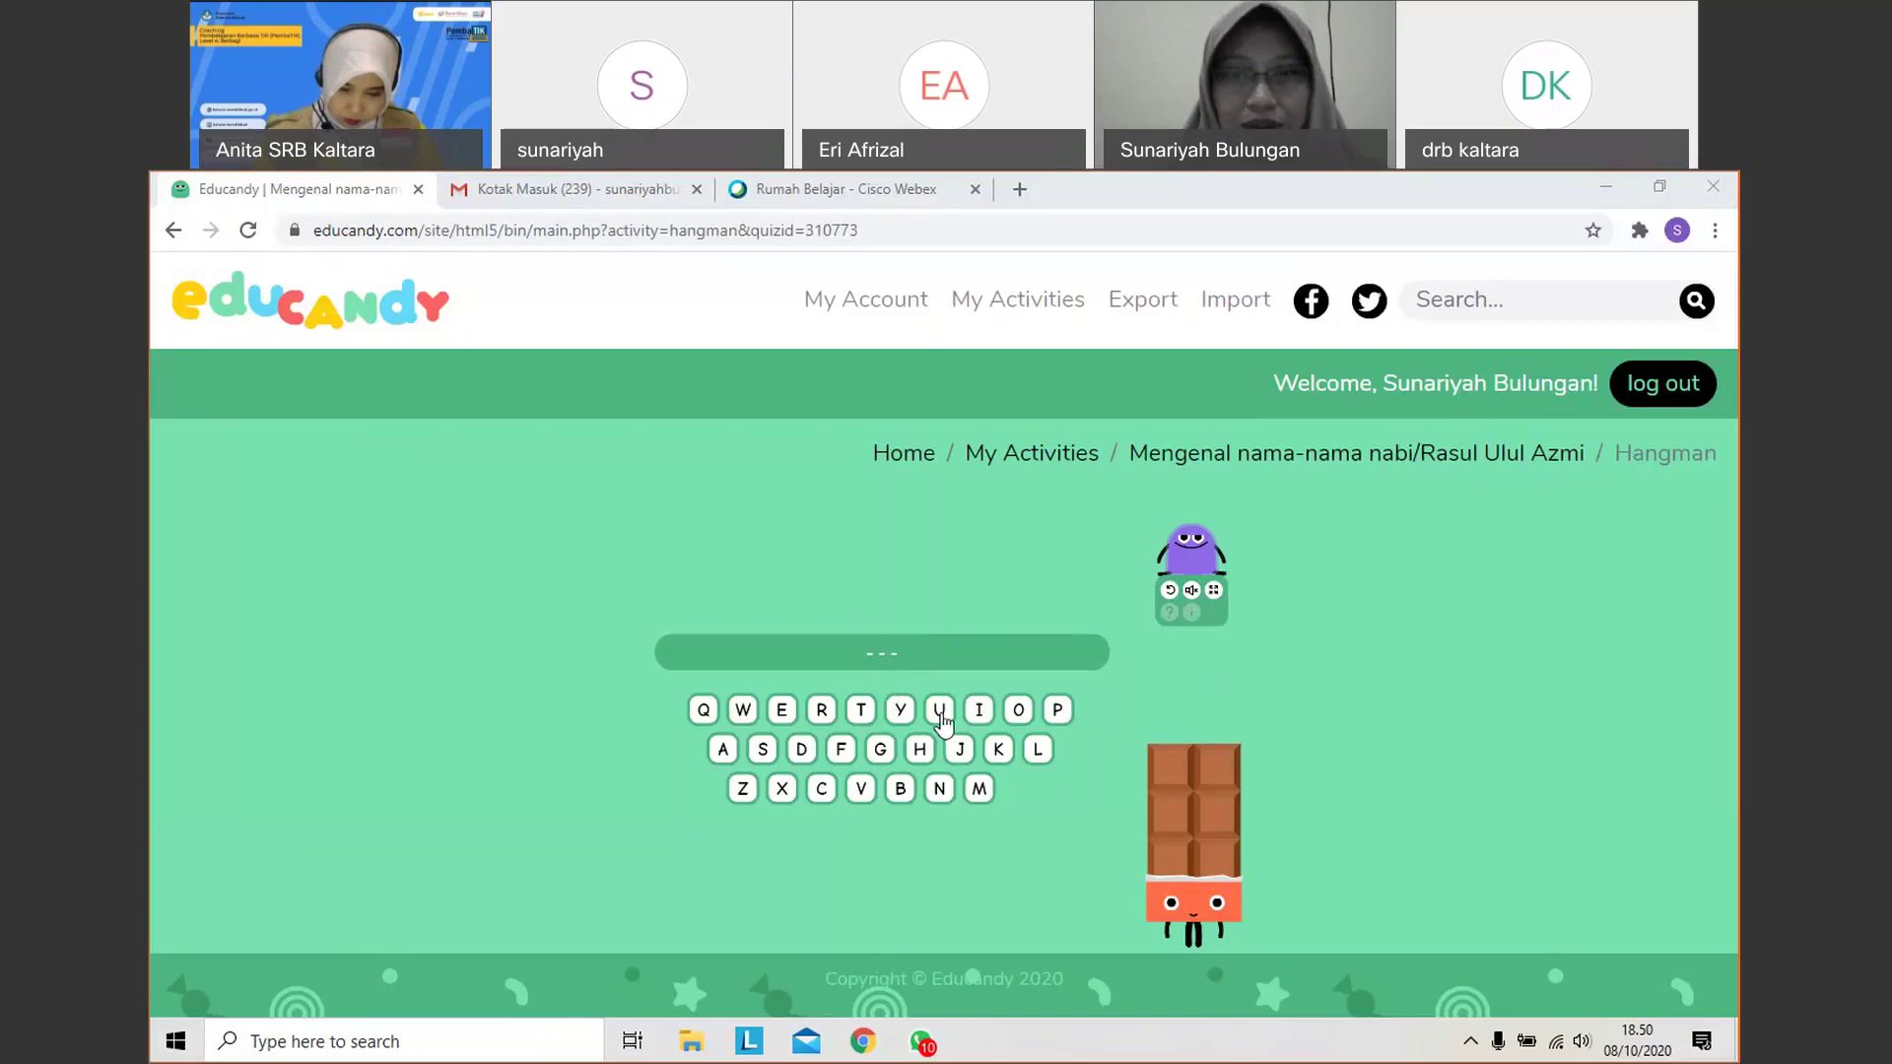
# Step: Guess the letters U, K, J, N, V, C, X and B until NUH is revealed
pyautogui.click(940, 712)
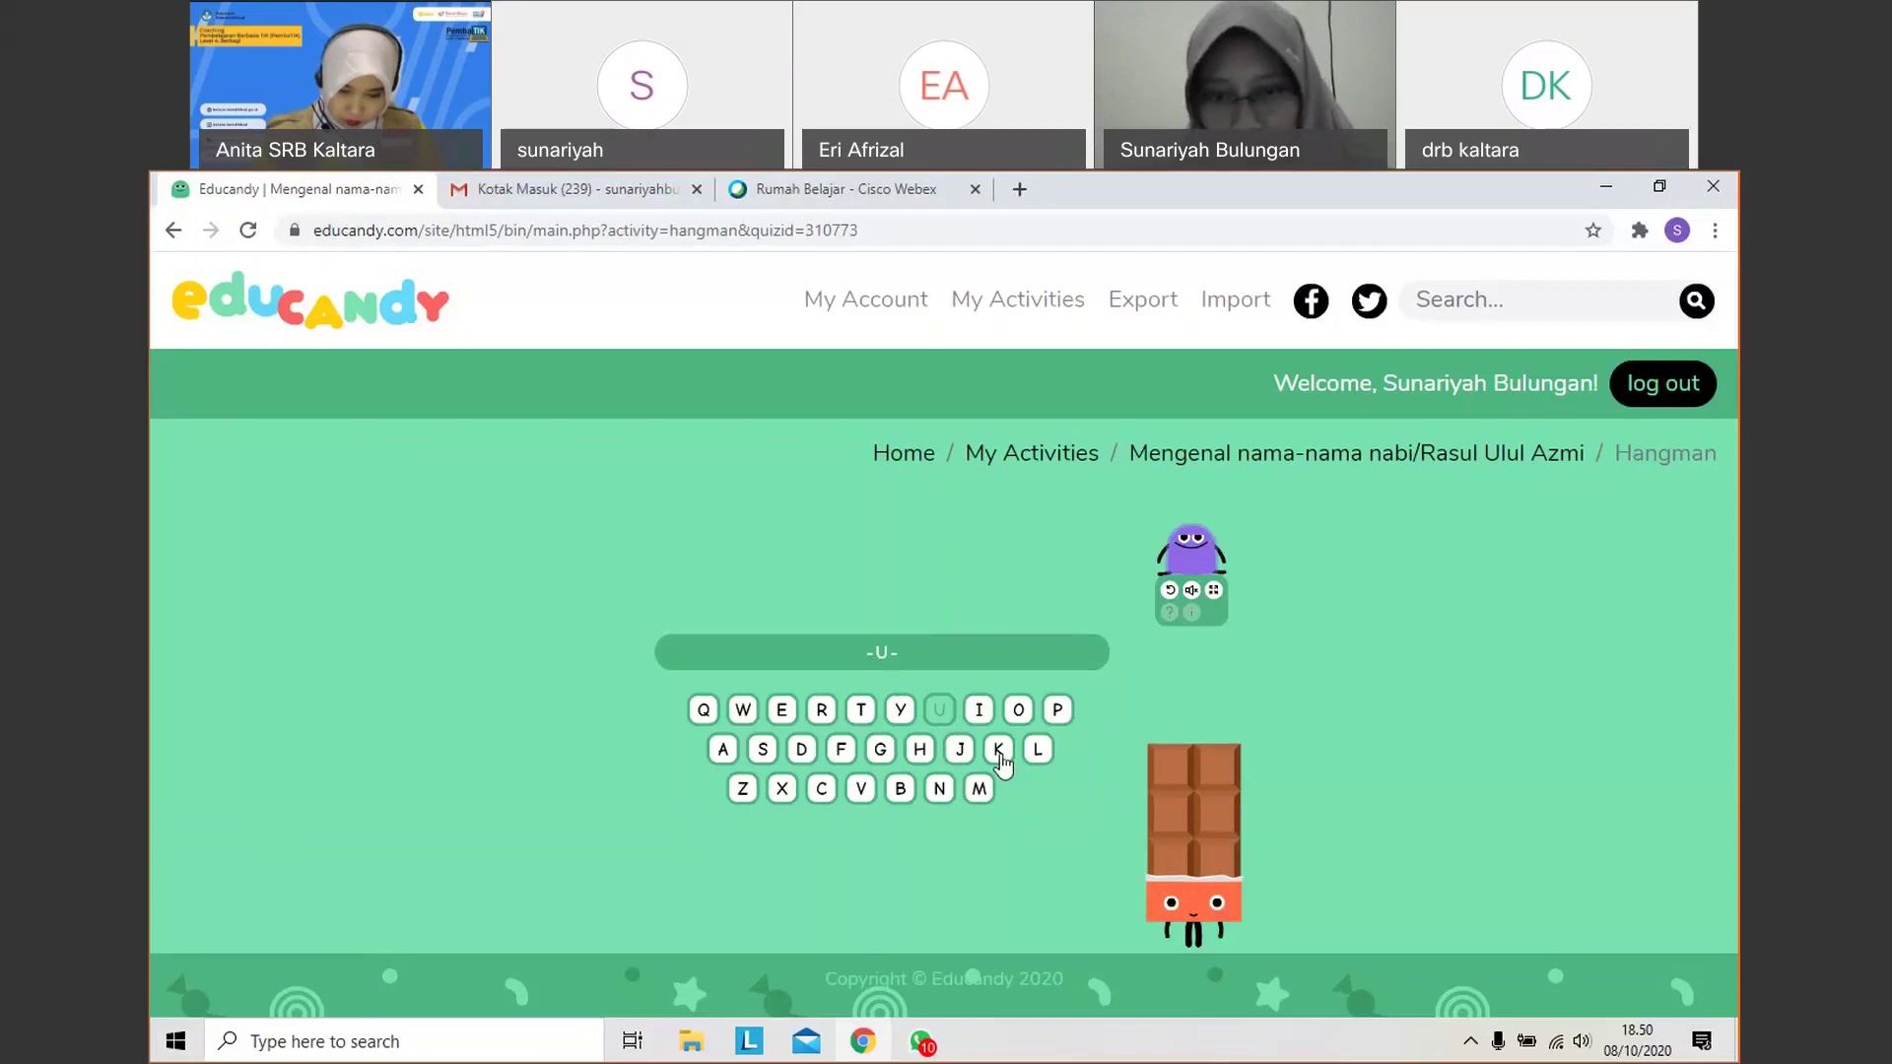
pyautogui.click(1000, 751)
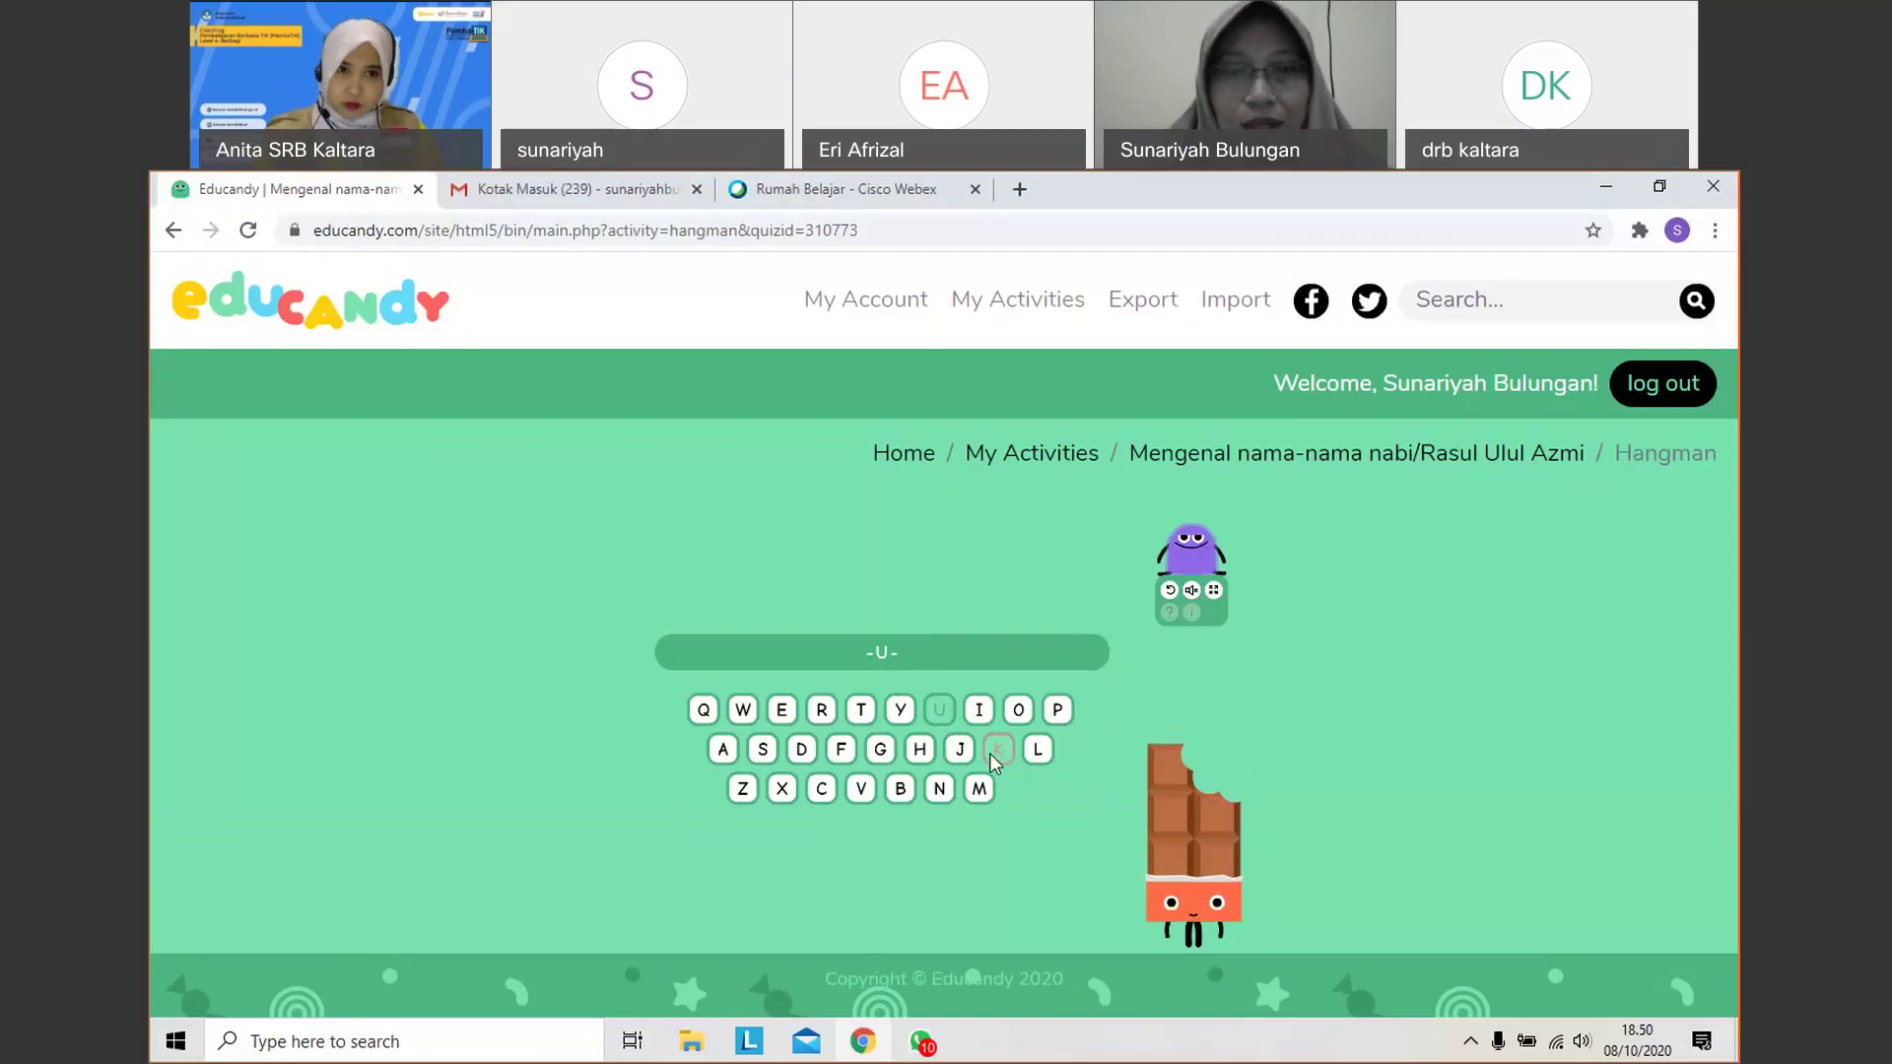
pyautogui.click(958, 751)
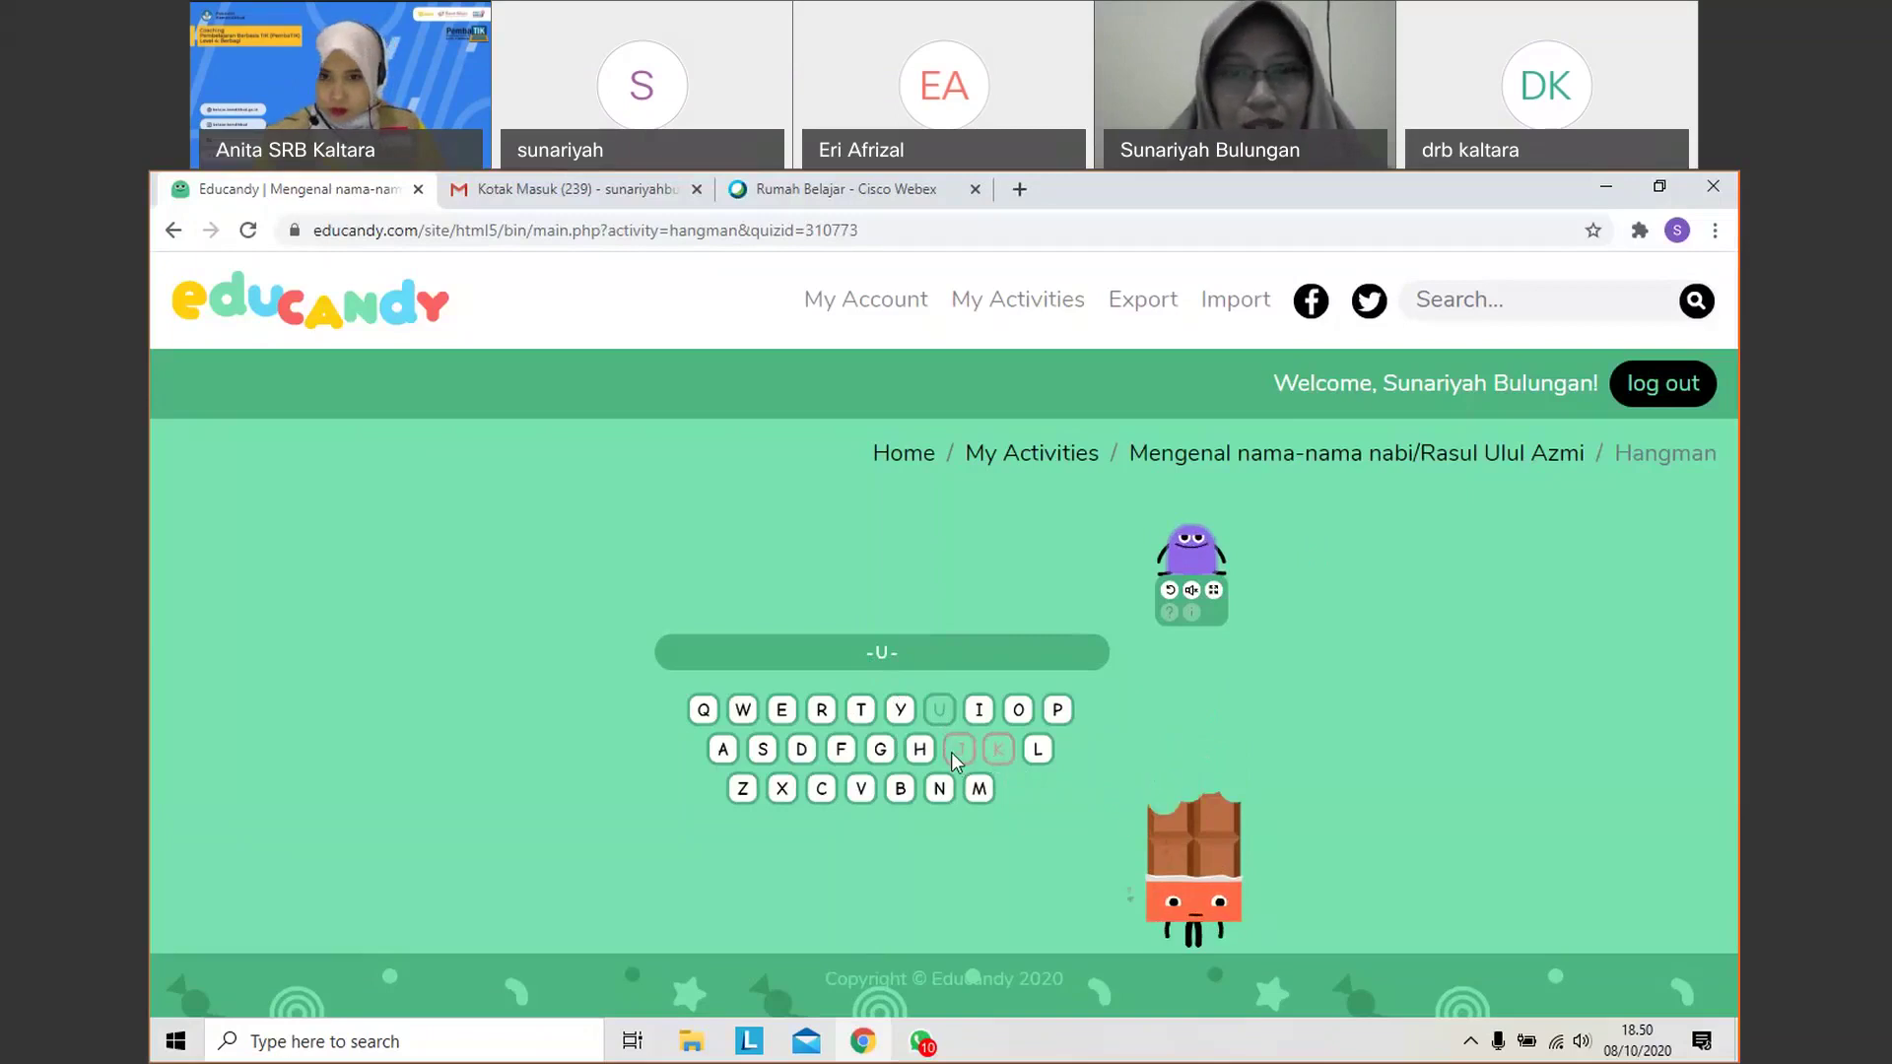
pyautogui.click(937, 790)
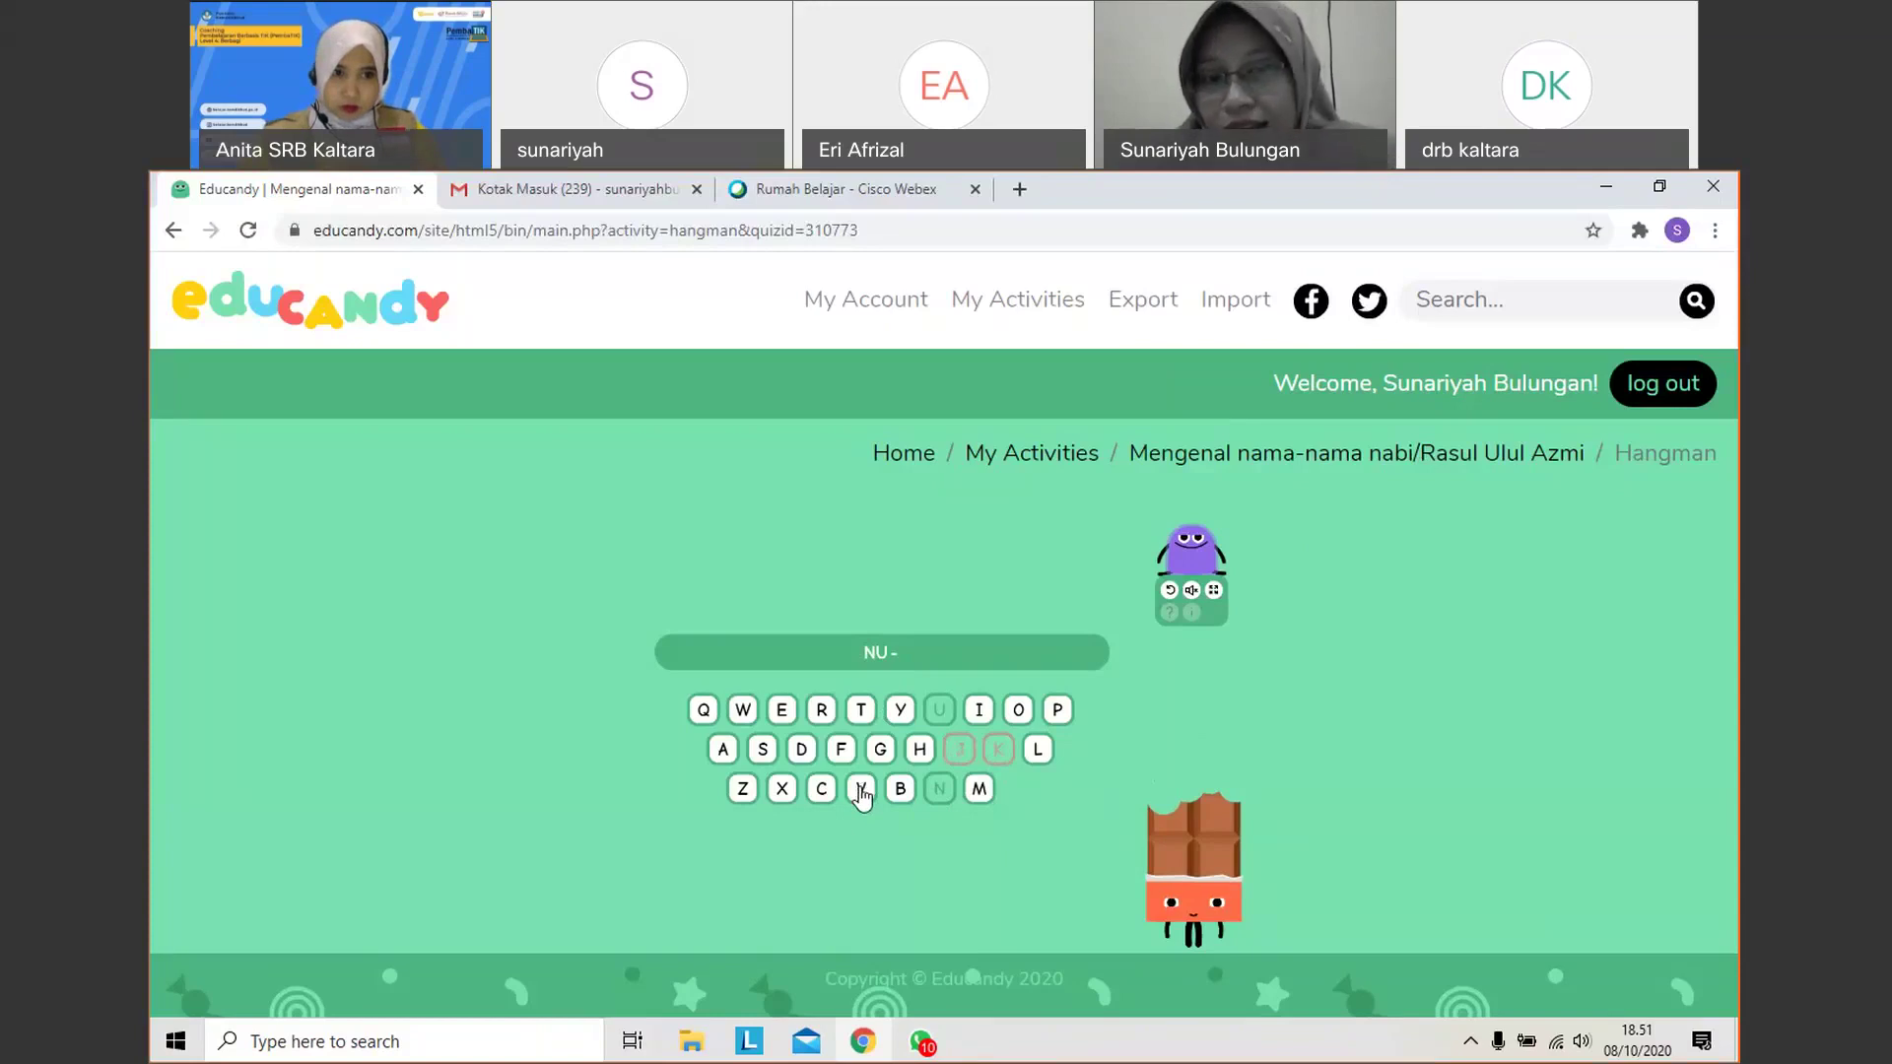
pyautogui.click(861, 790)
pyautogui.click(820, 789)
pyautogui.click(780, 789)
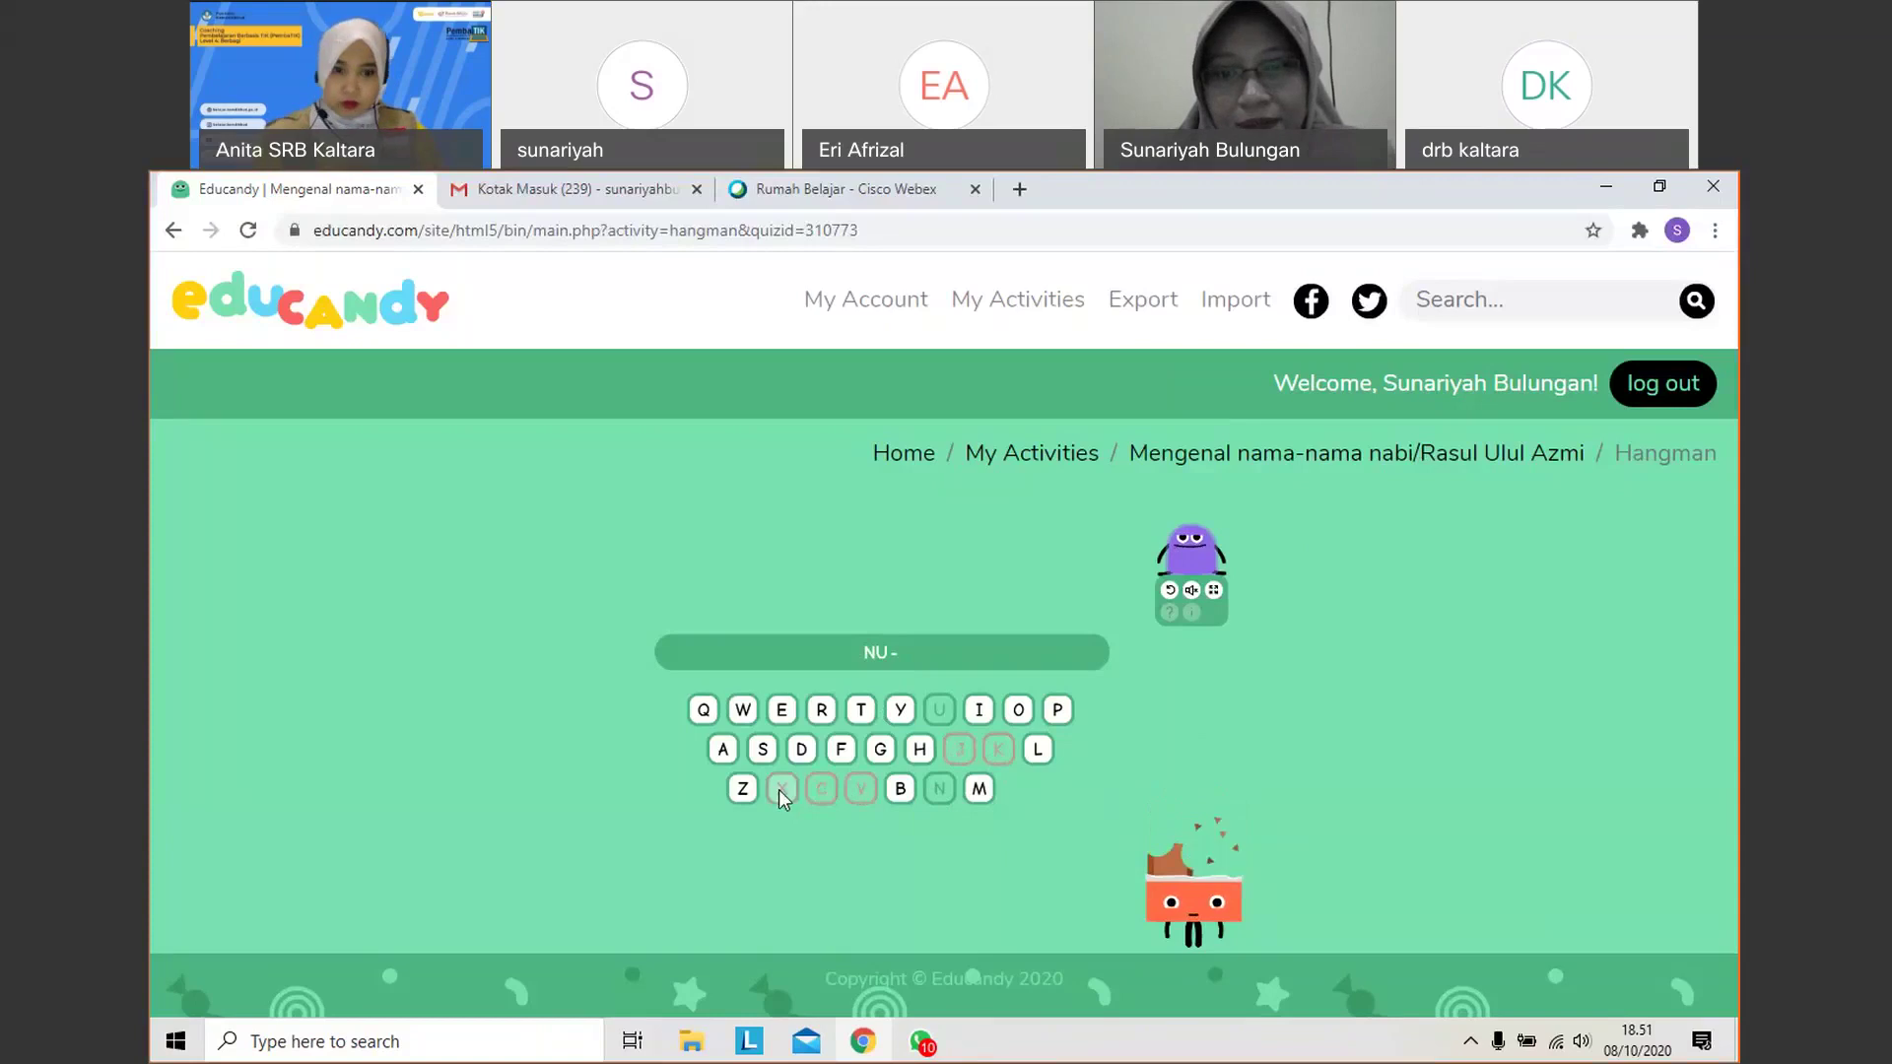
pyautogui.click(901, 788)
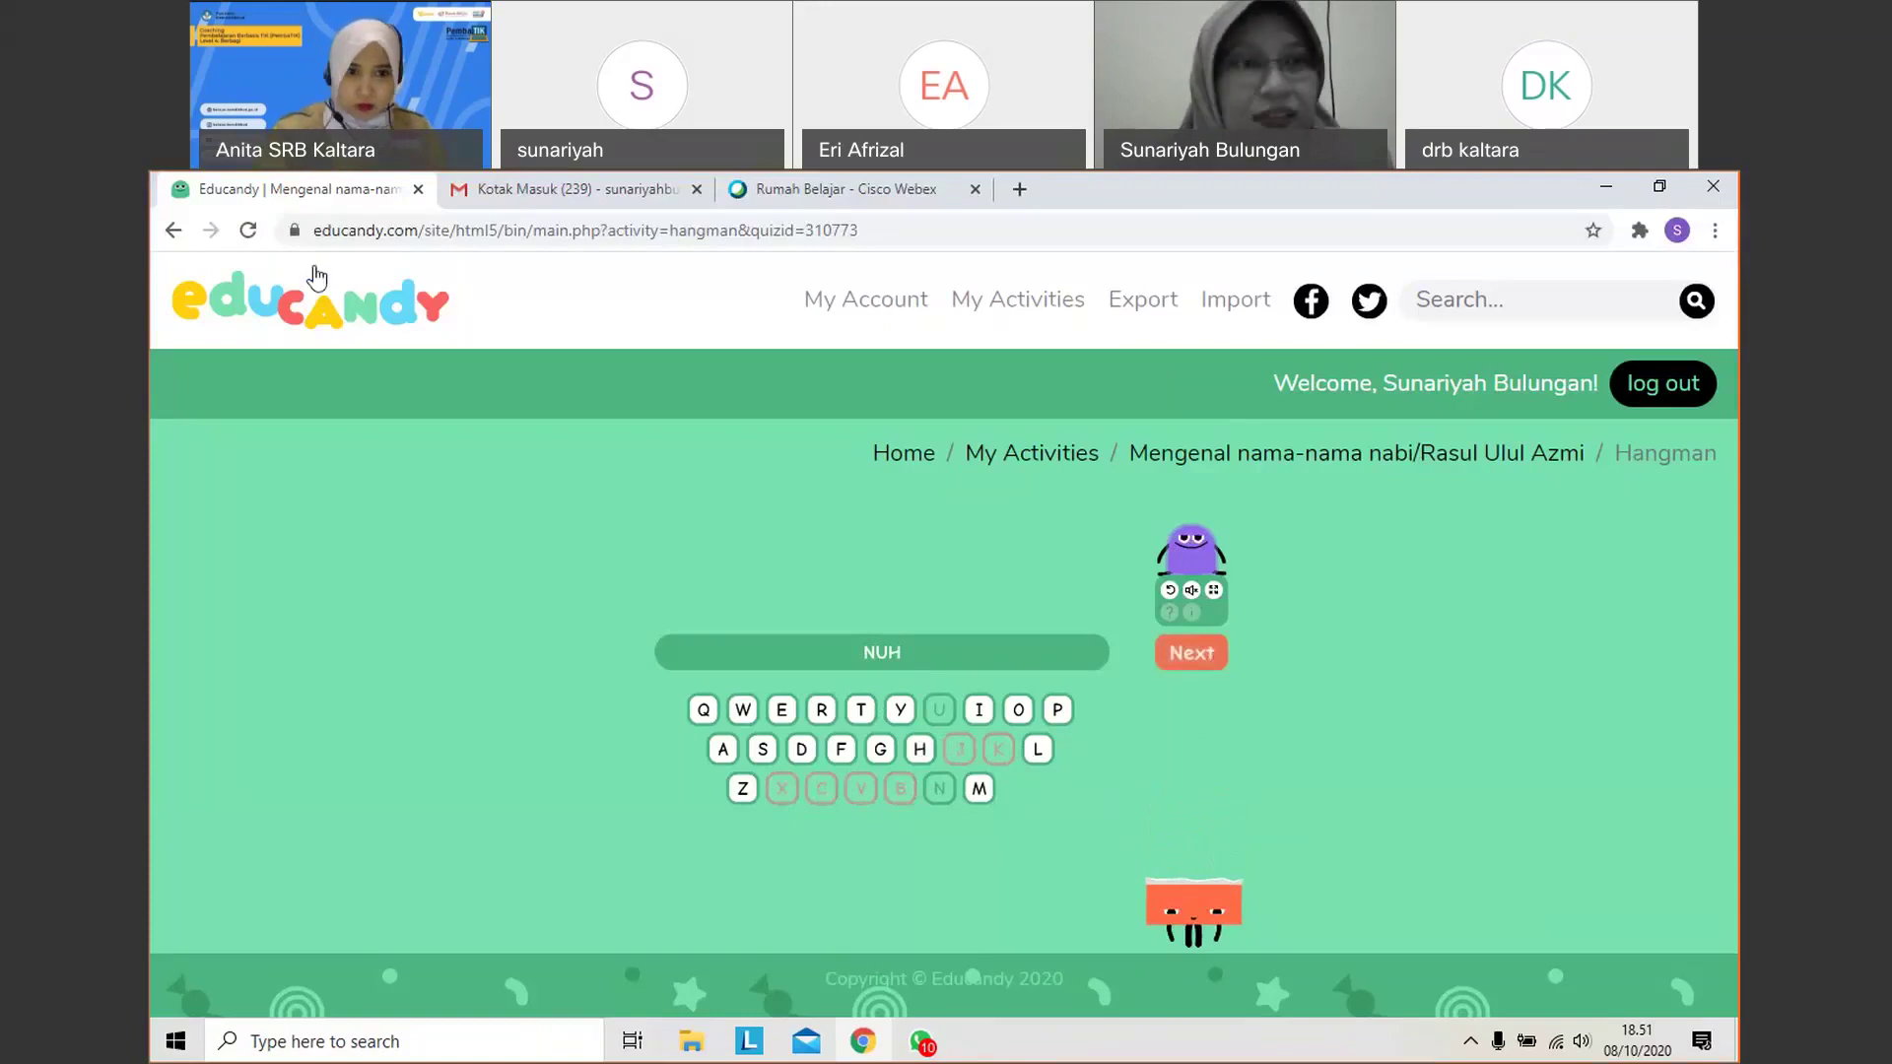
# Step: Go back to the activity page and launch the Anagrams game
pyautogui.click(172, 233)
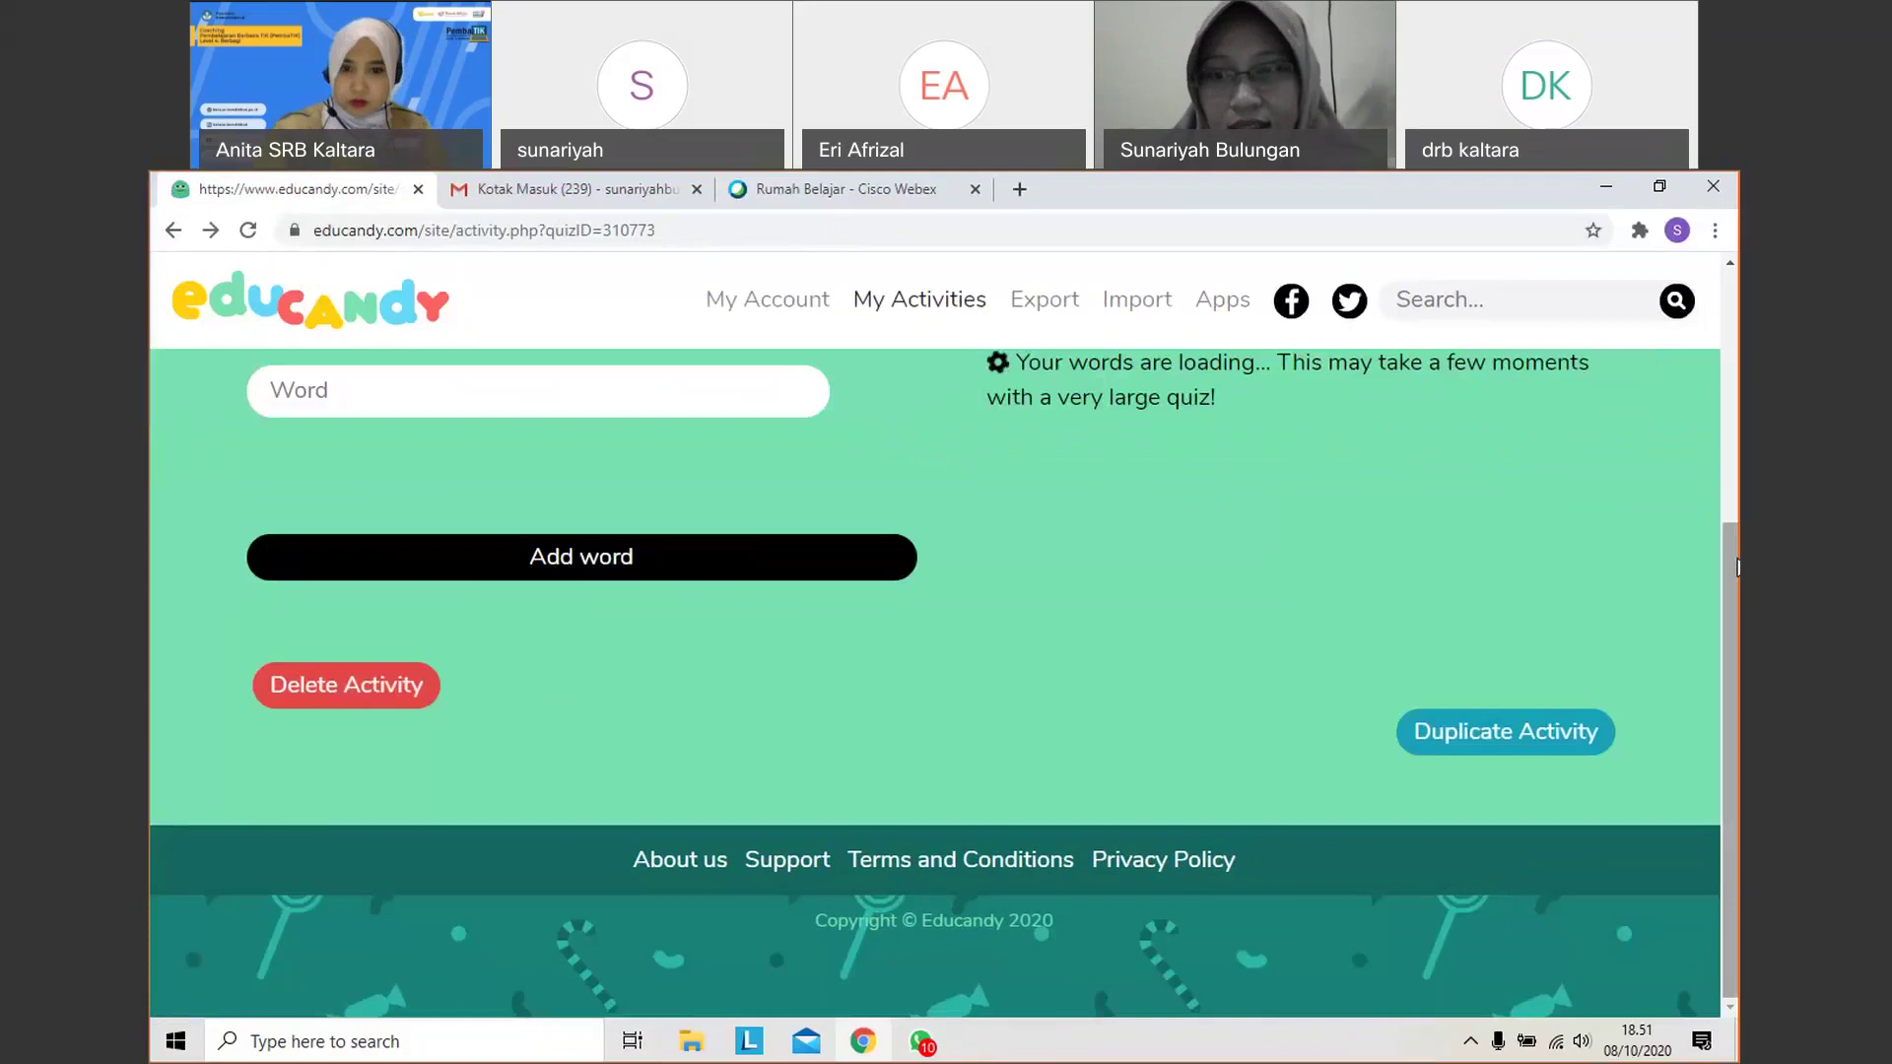
pyautogui.scroll(-6, 1738, 567)
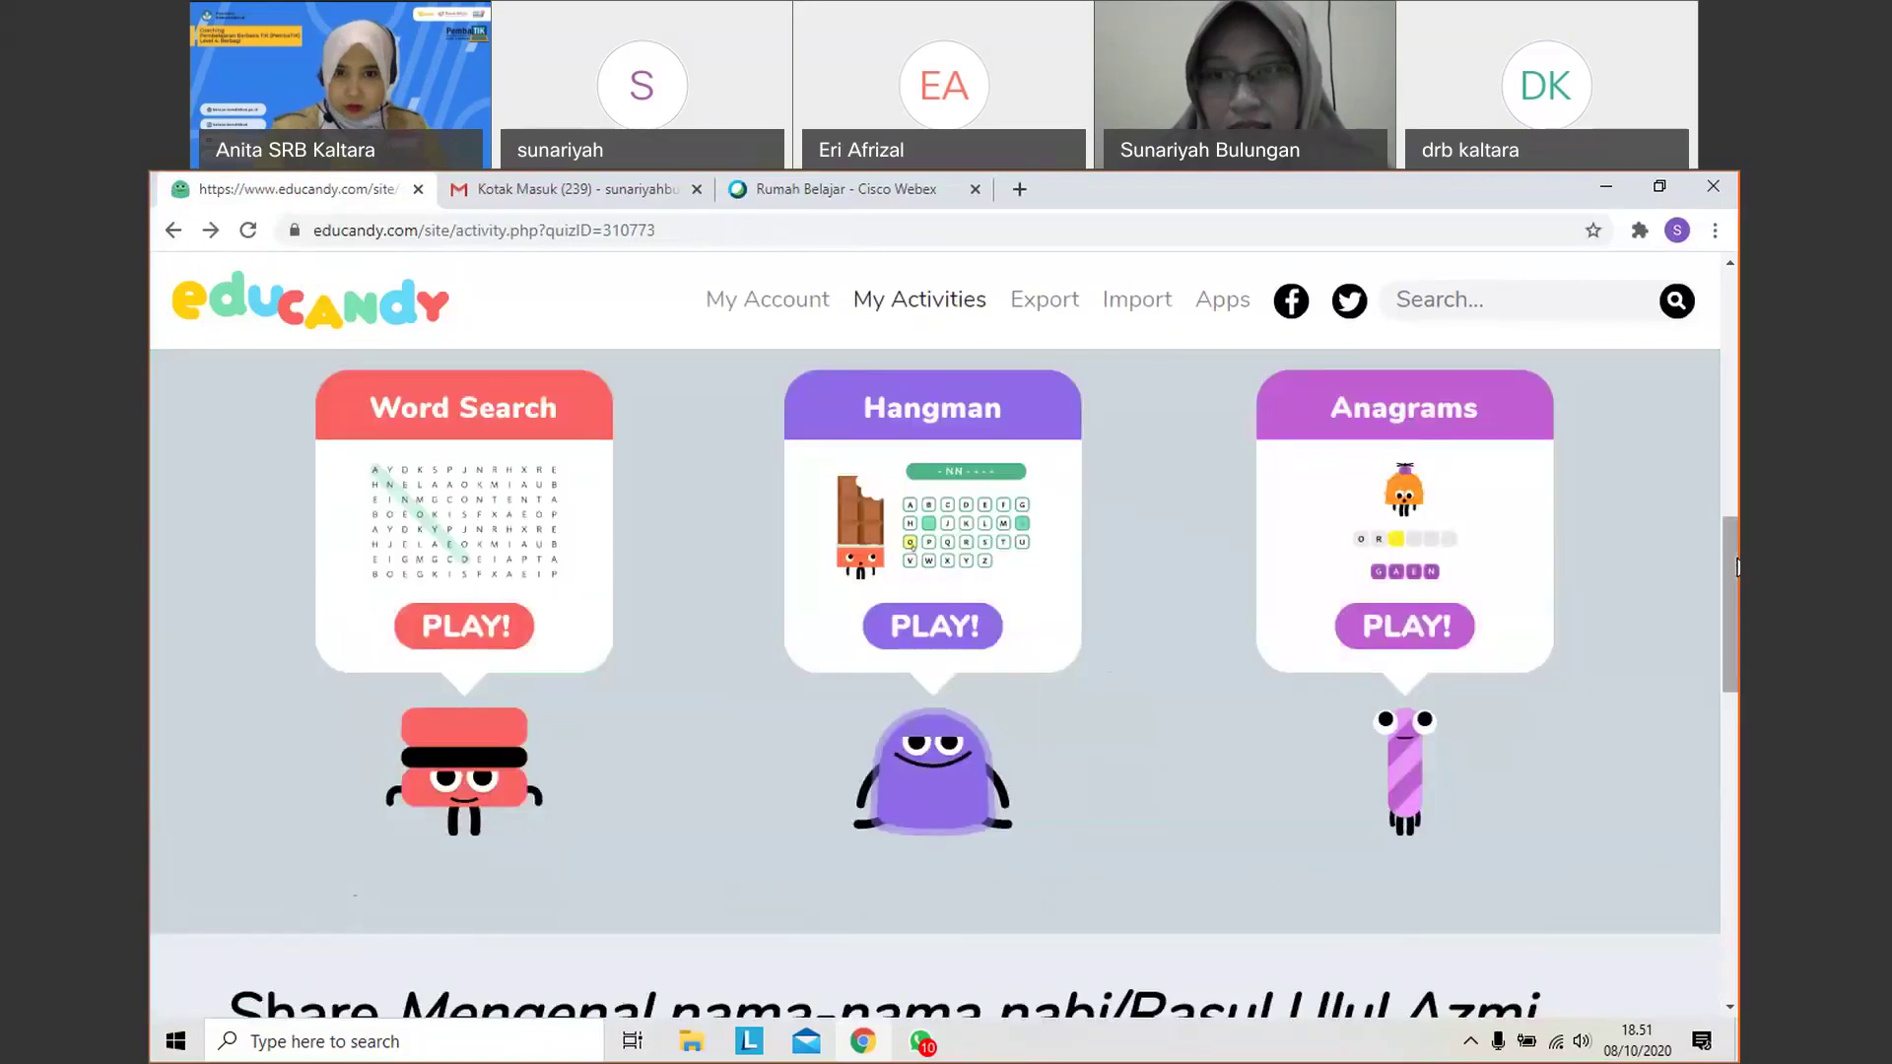
pyautogui.click(1436, 632)
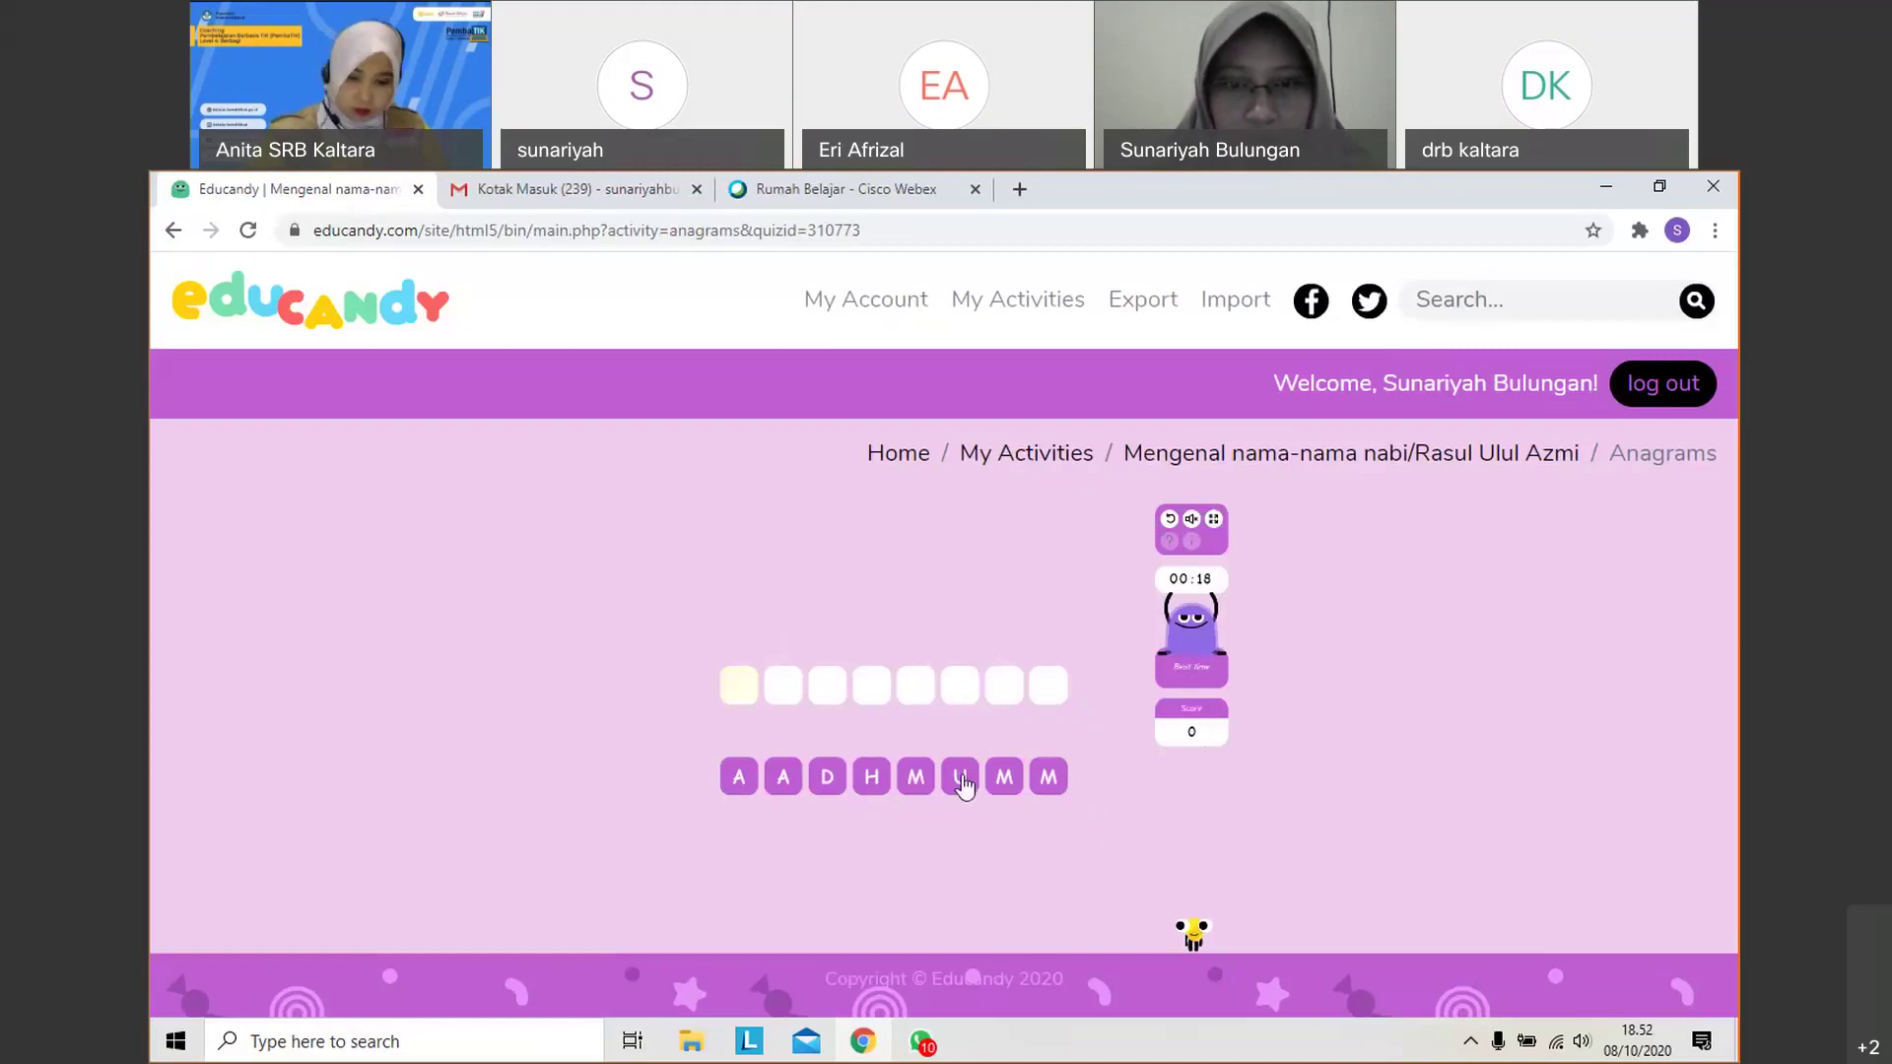
# Step: Spell M-U-H-A-M-M-A-D from the scrambled tiles to solve the first anagram
pyautogui.click(1047, 783)
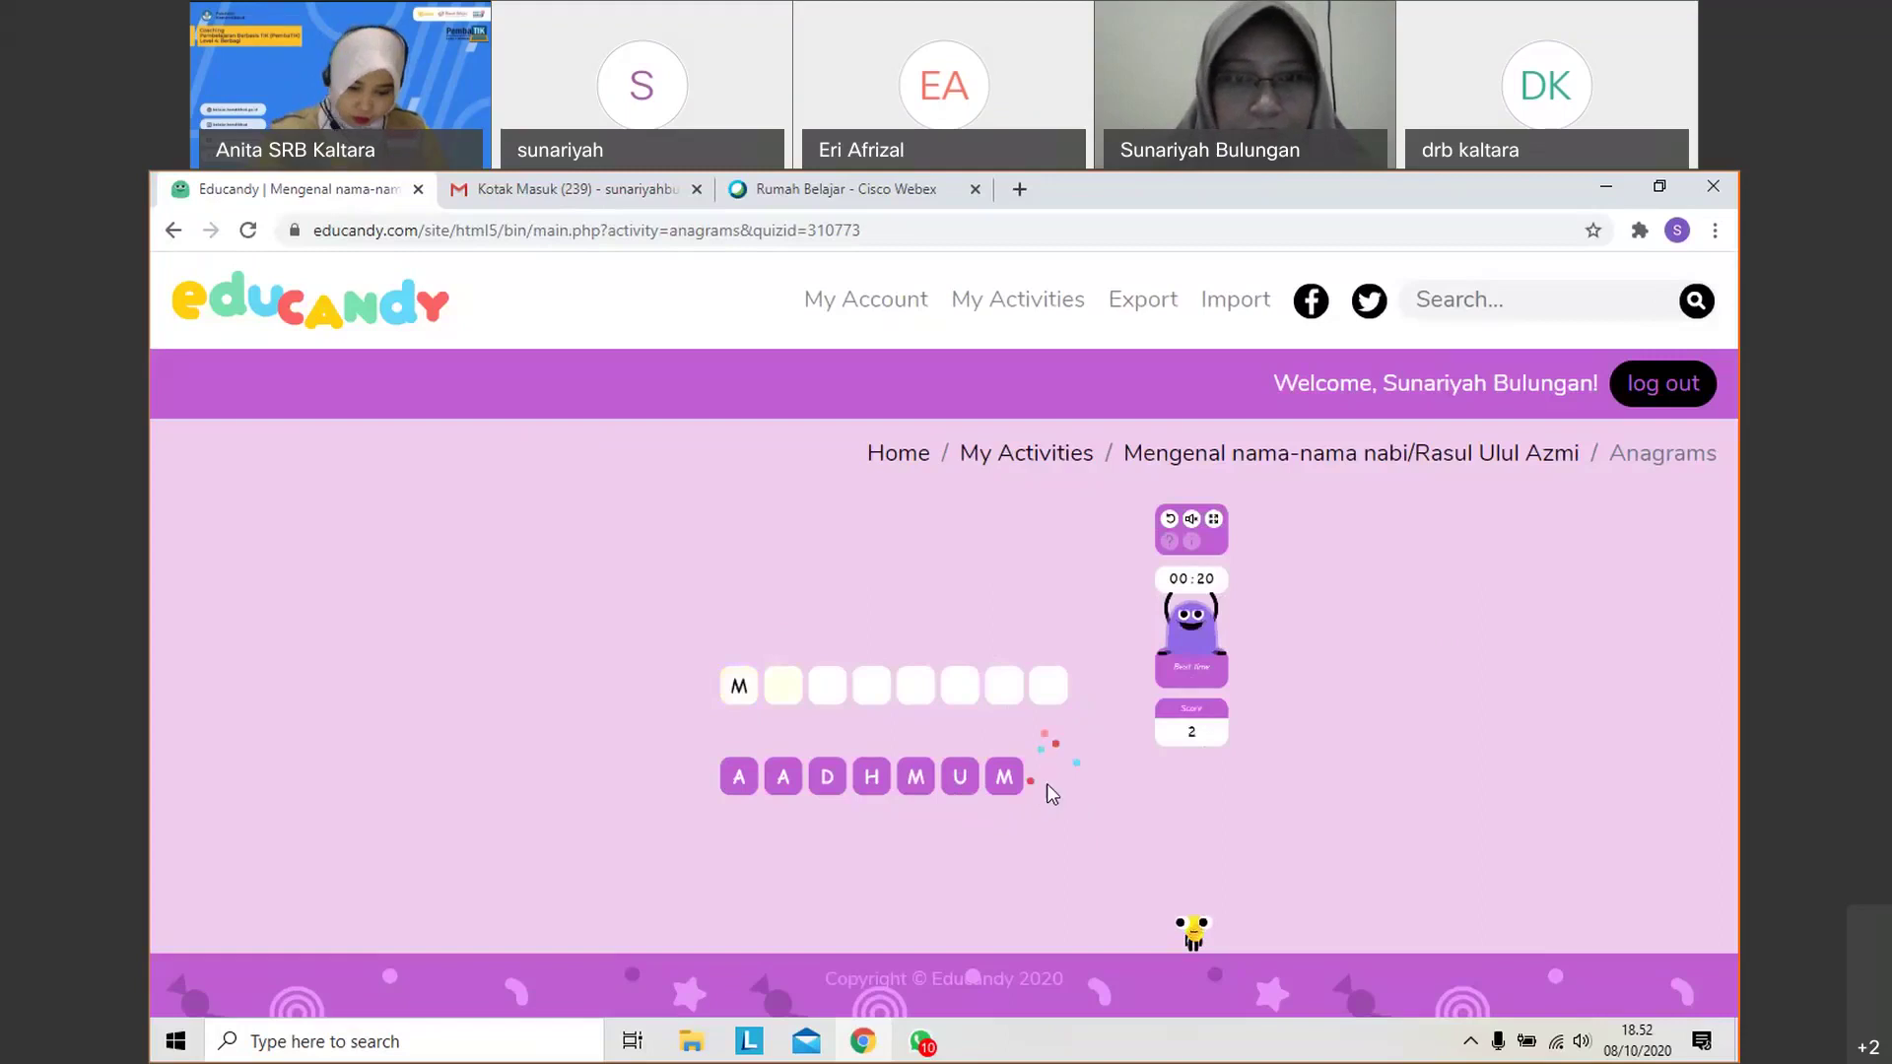
pyautogui.click(976, 781)
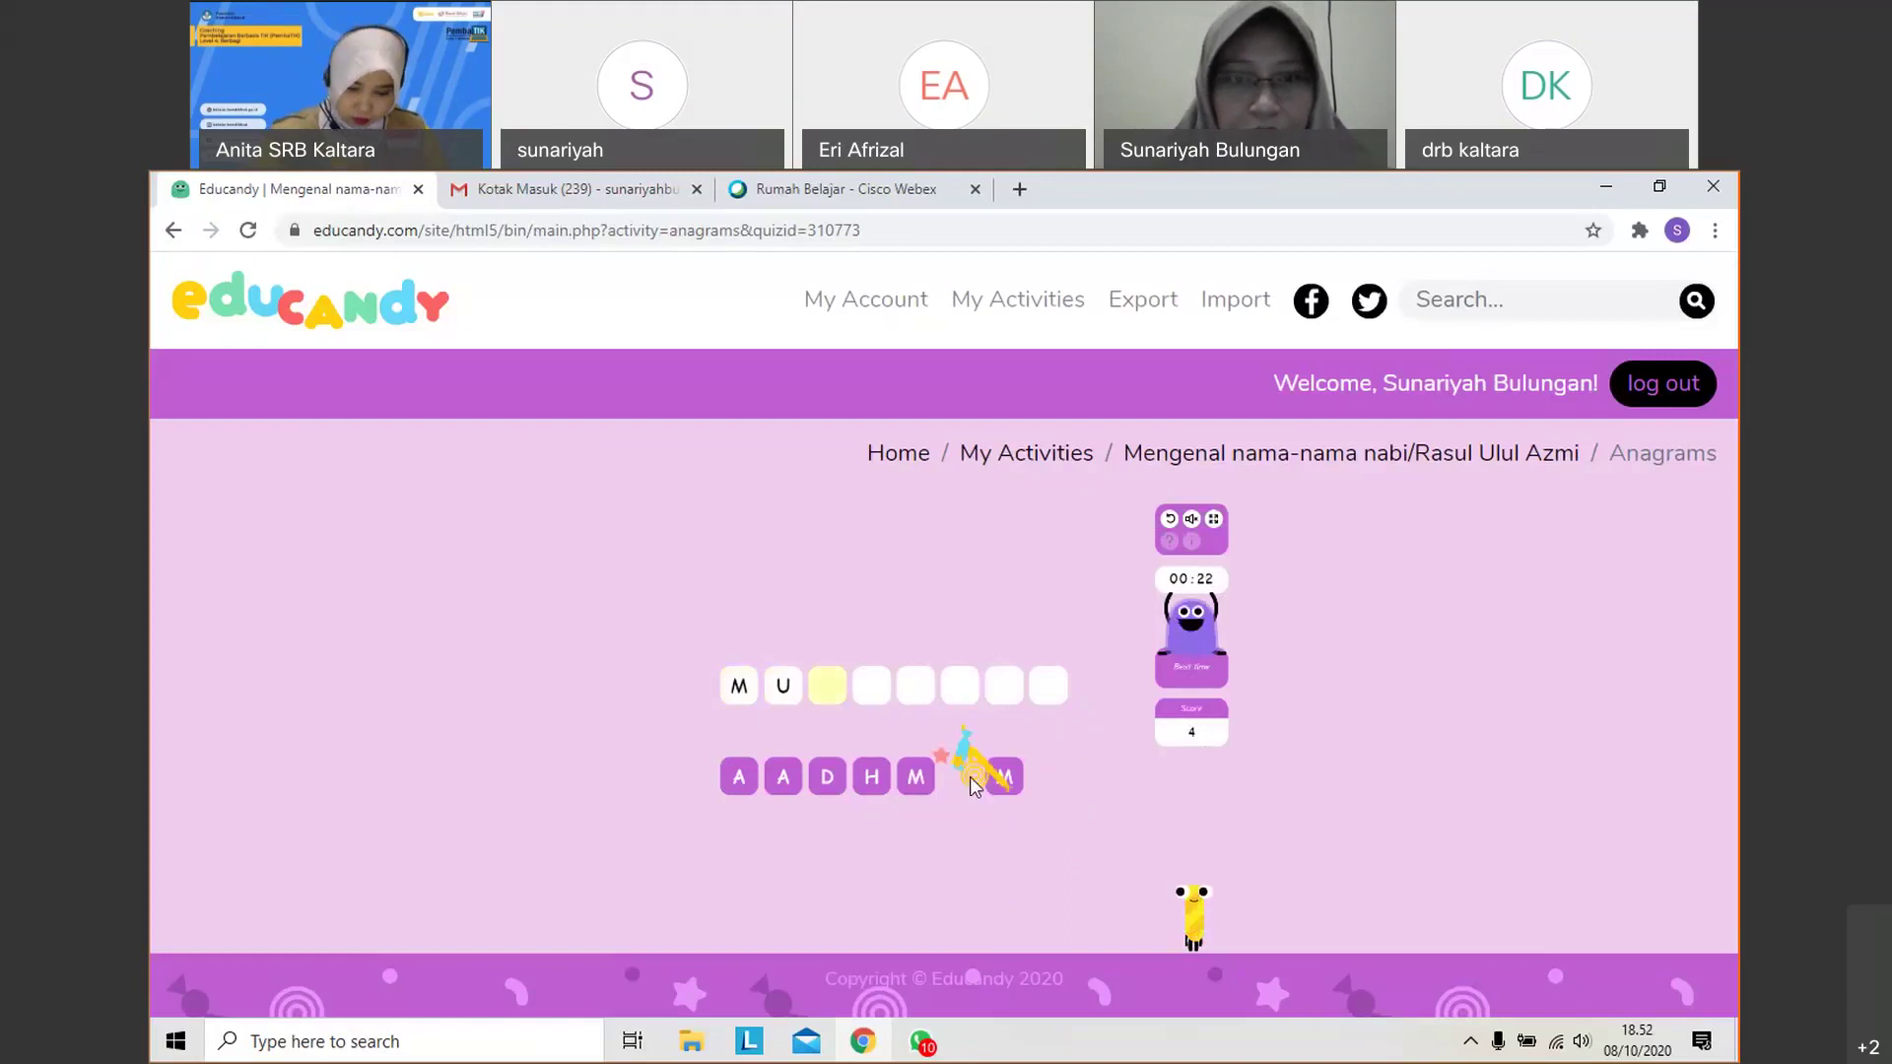
pyautogui.click(869, 776)
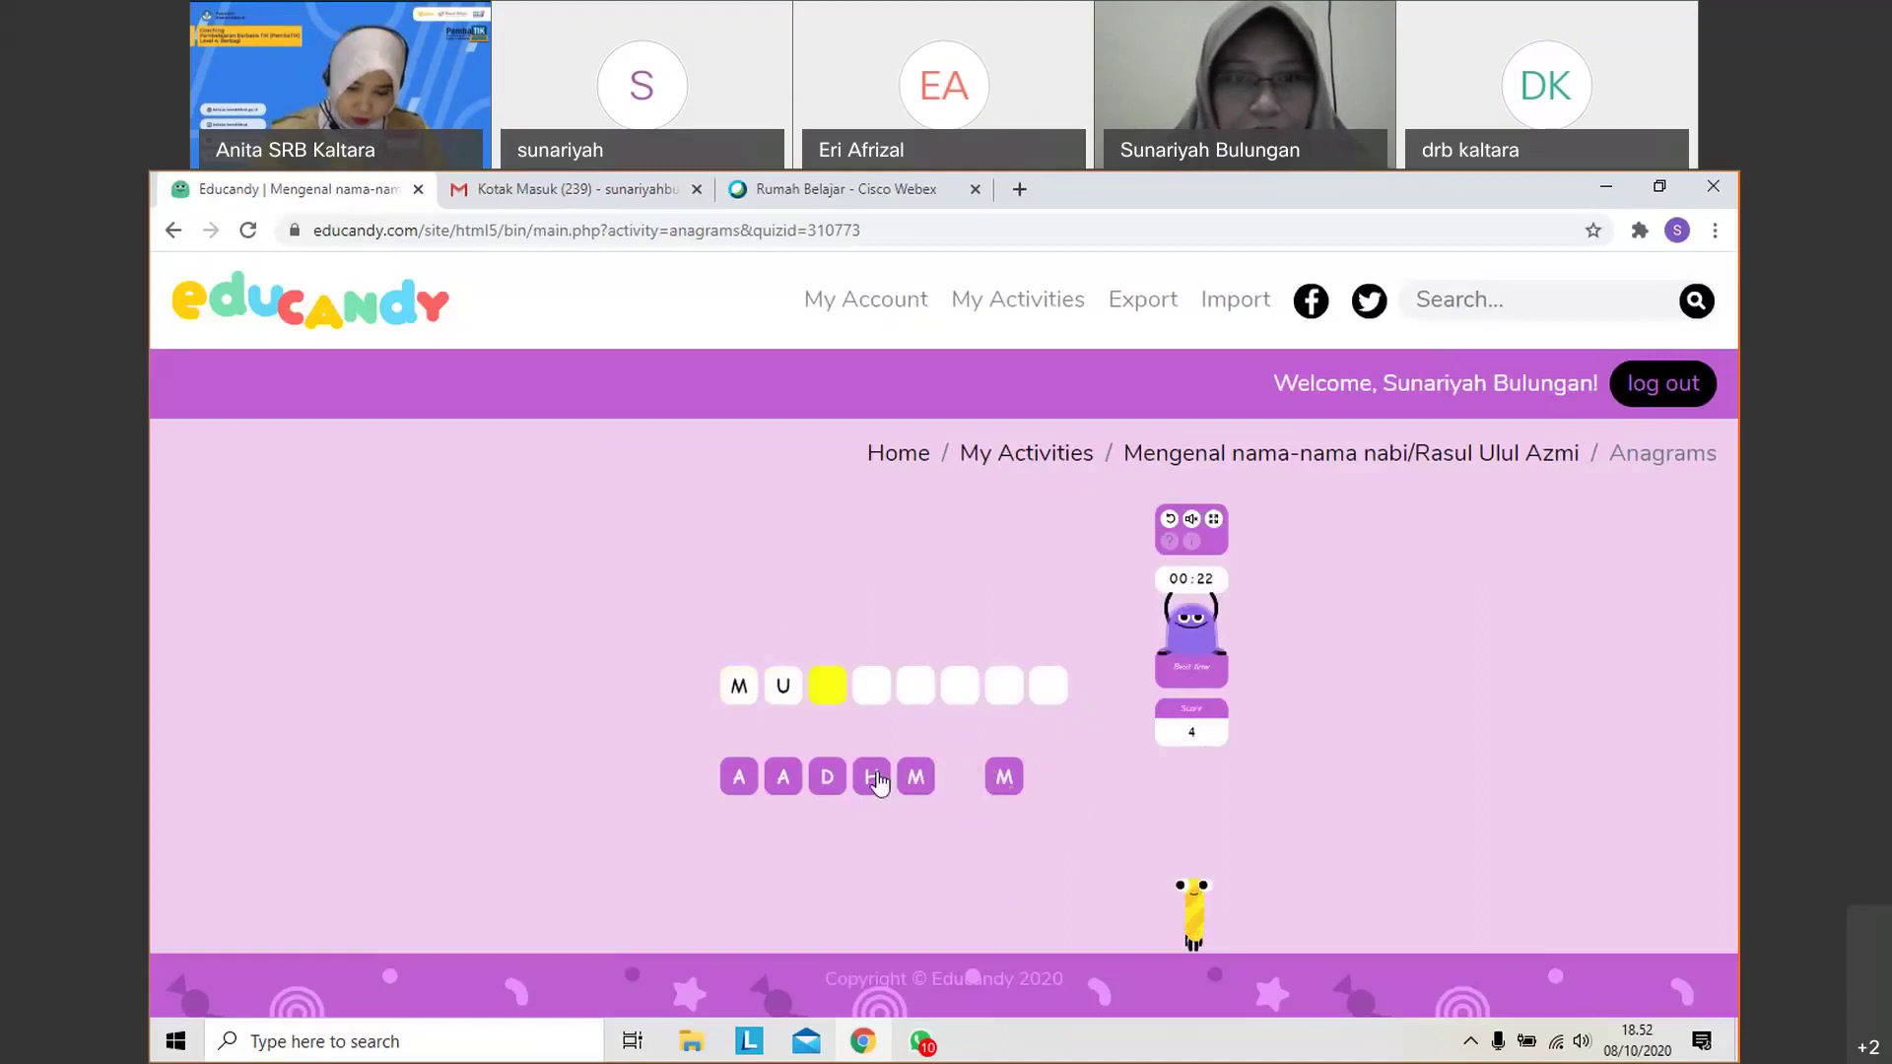
pyautogui.click(741, 786)
pyautogui.click(915, 776)
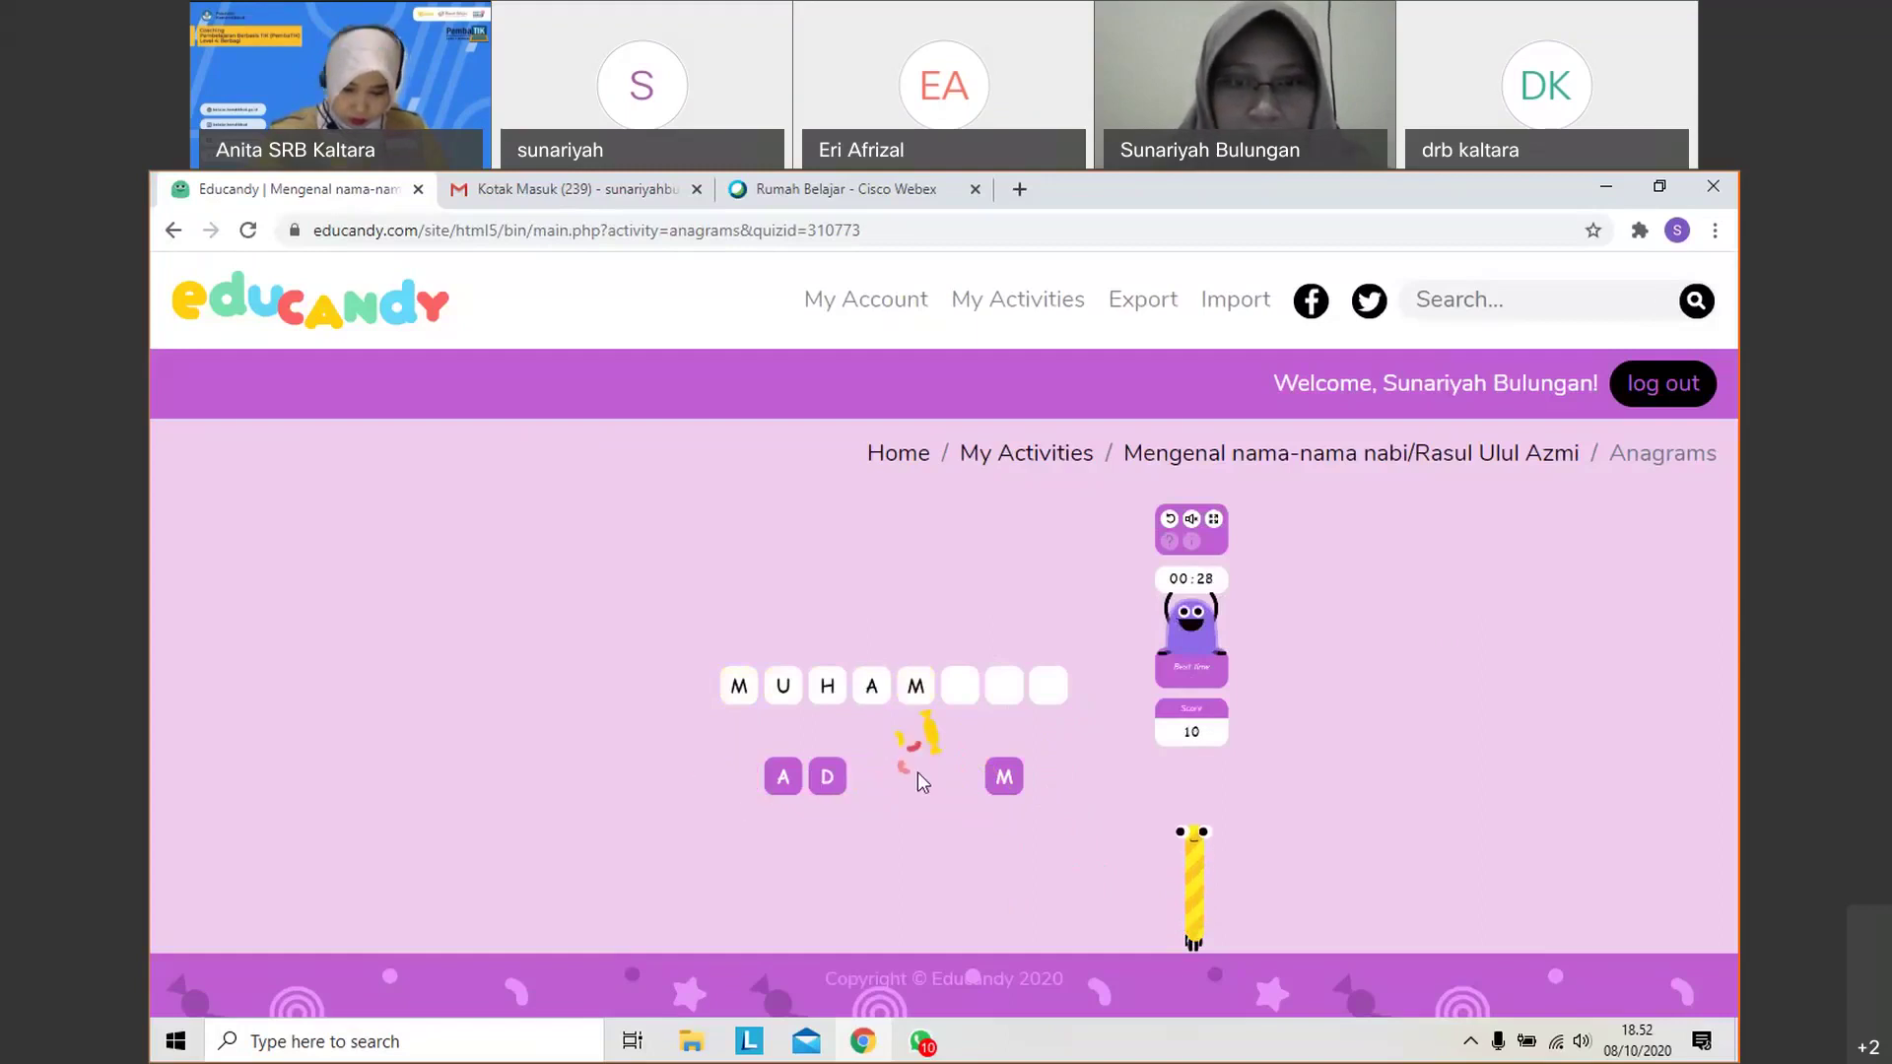
pyautogui.click(1004, 777)
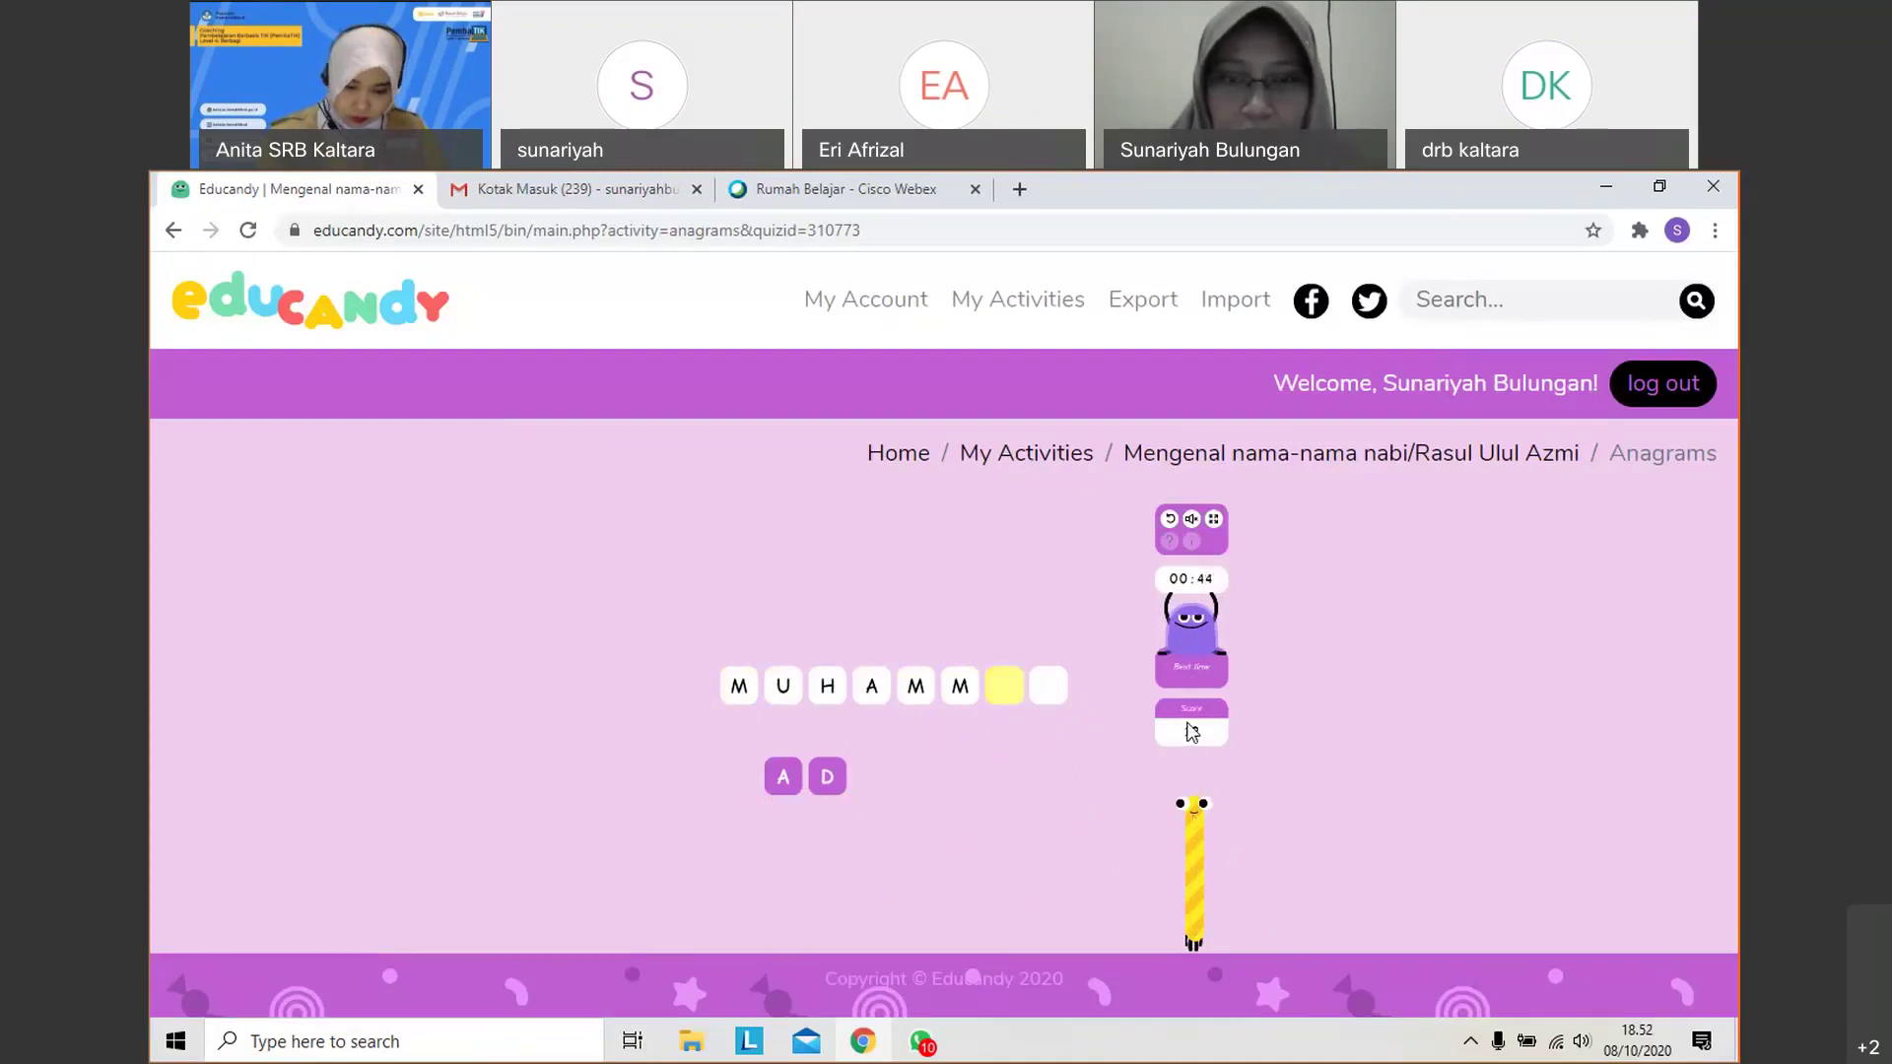
pyautogui.click(783, 776)
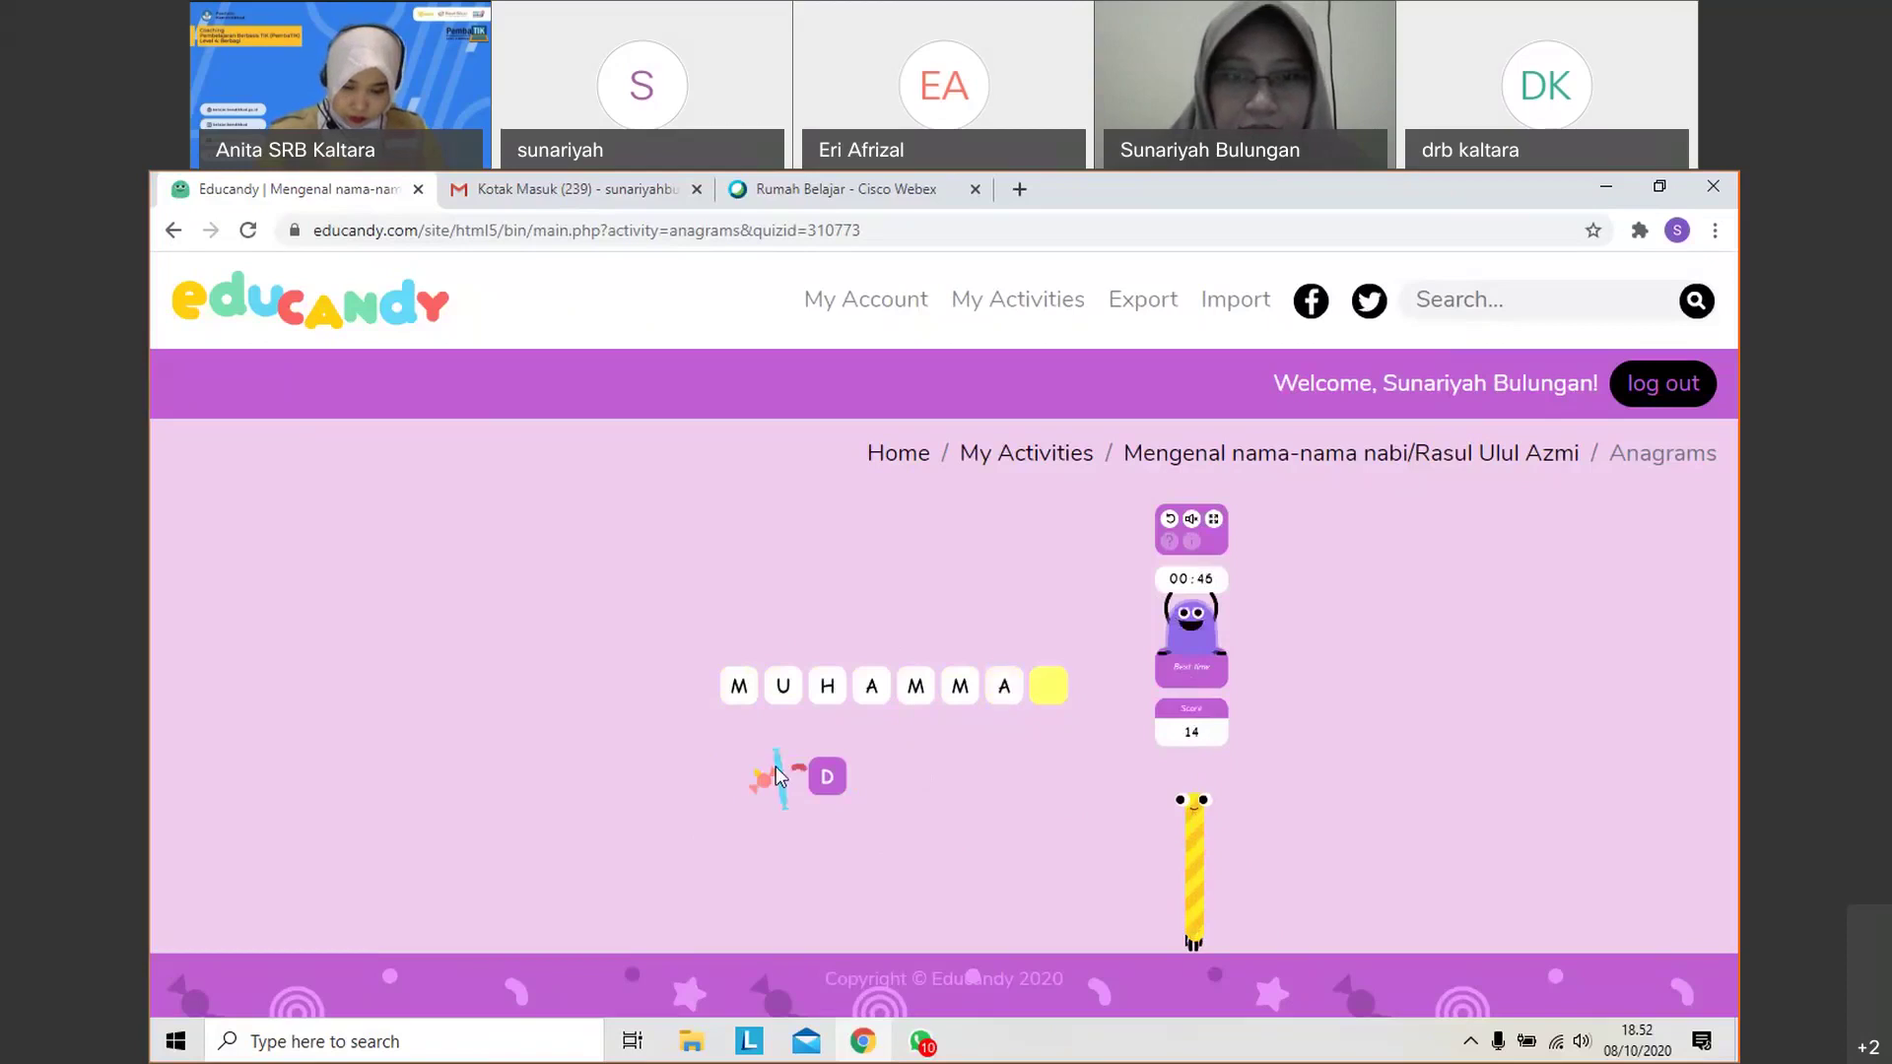
pyautogui.click(828, 778)
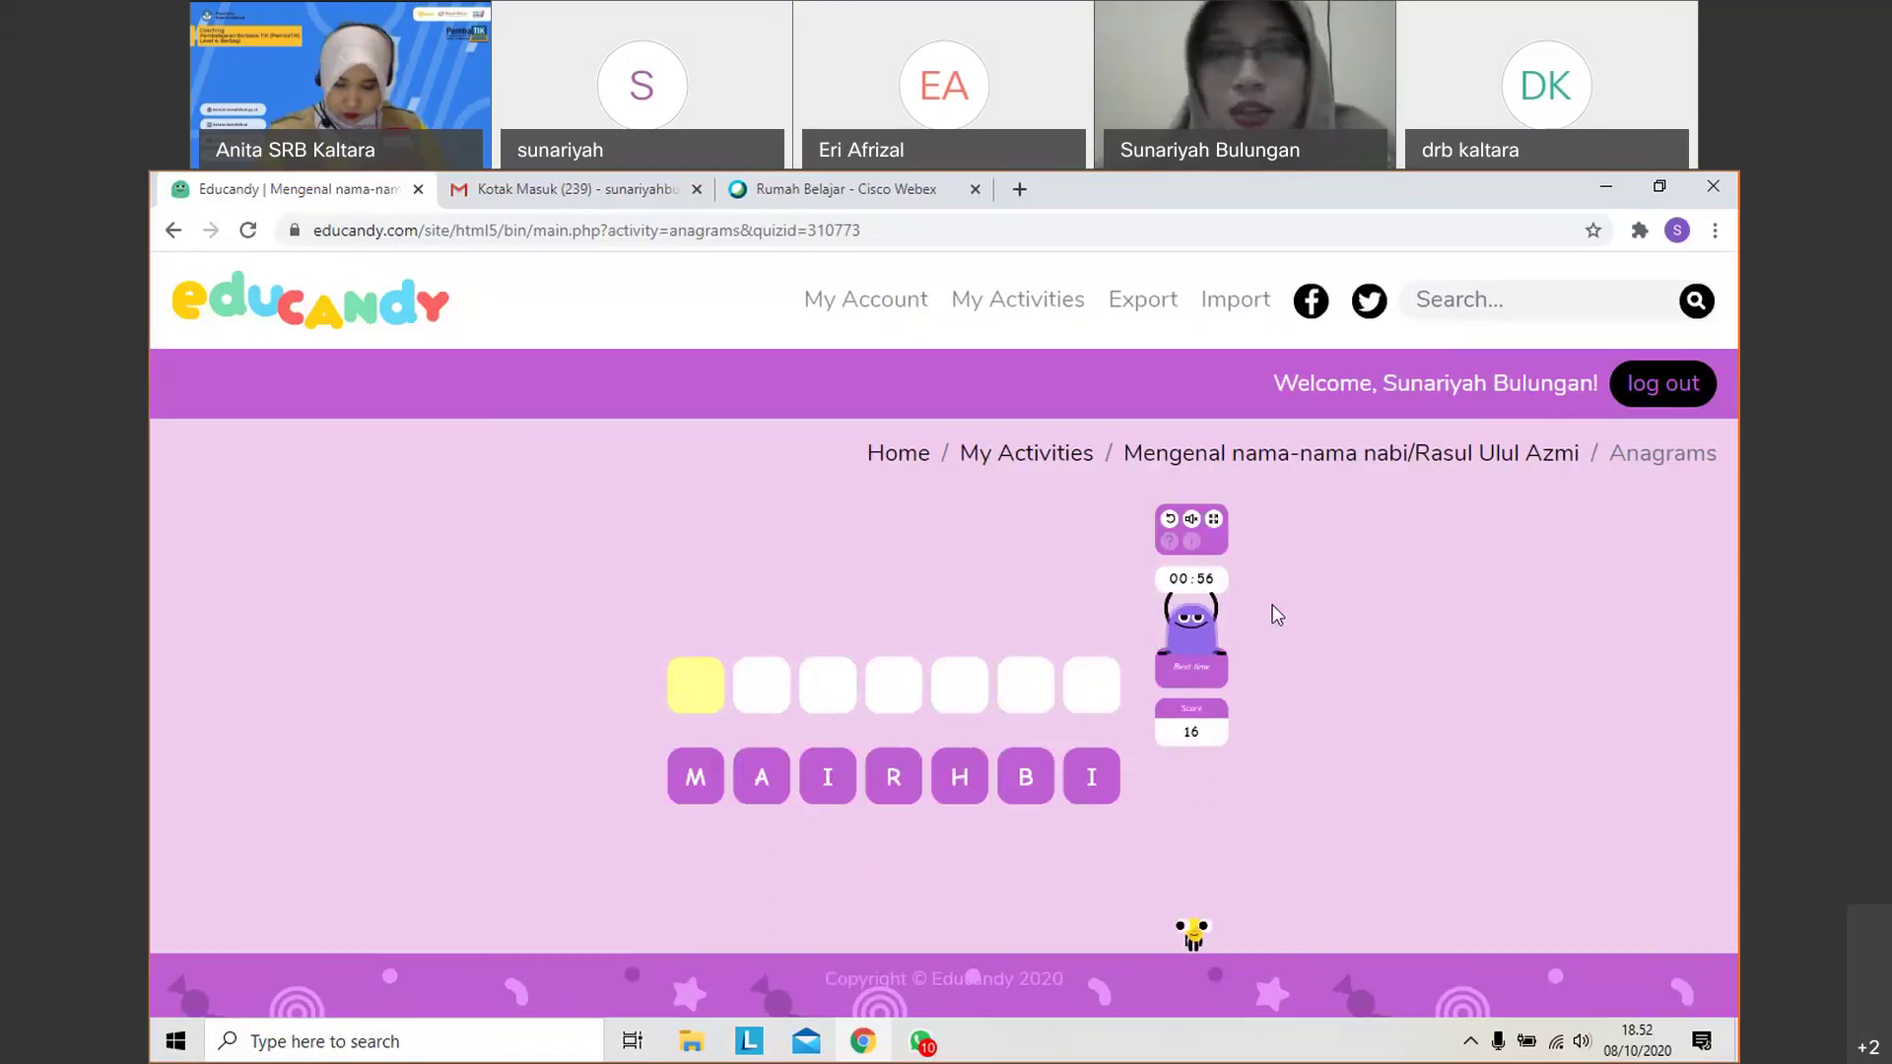
# Step: Go back to the activity page and scroll down to its Share and Embed sections
pyautogui.click(173, 232)
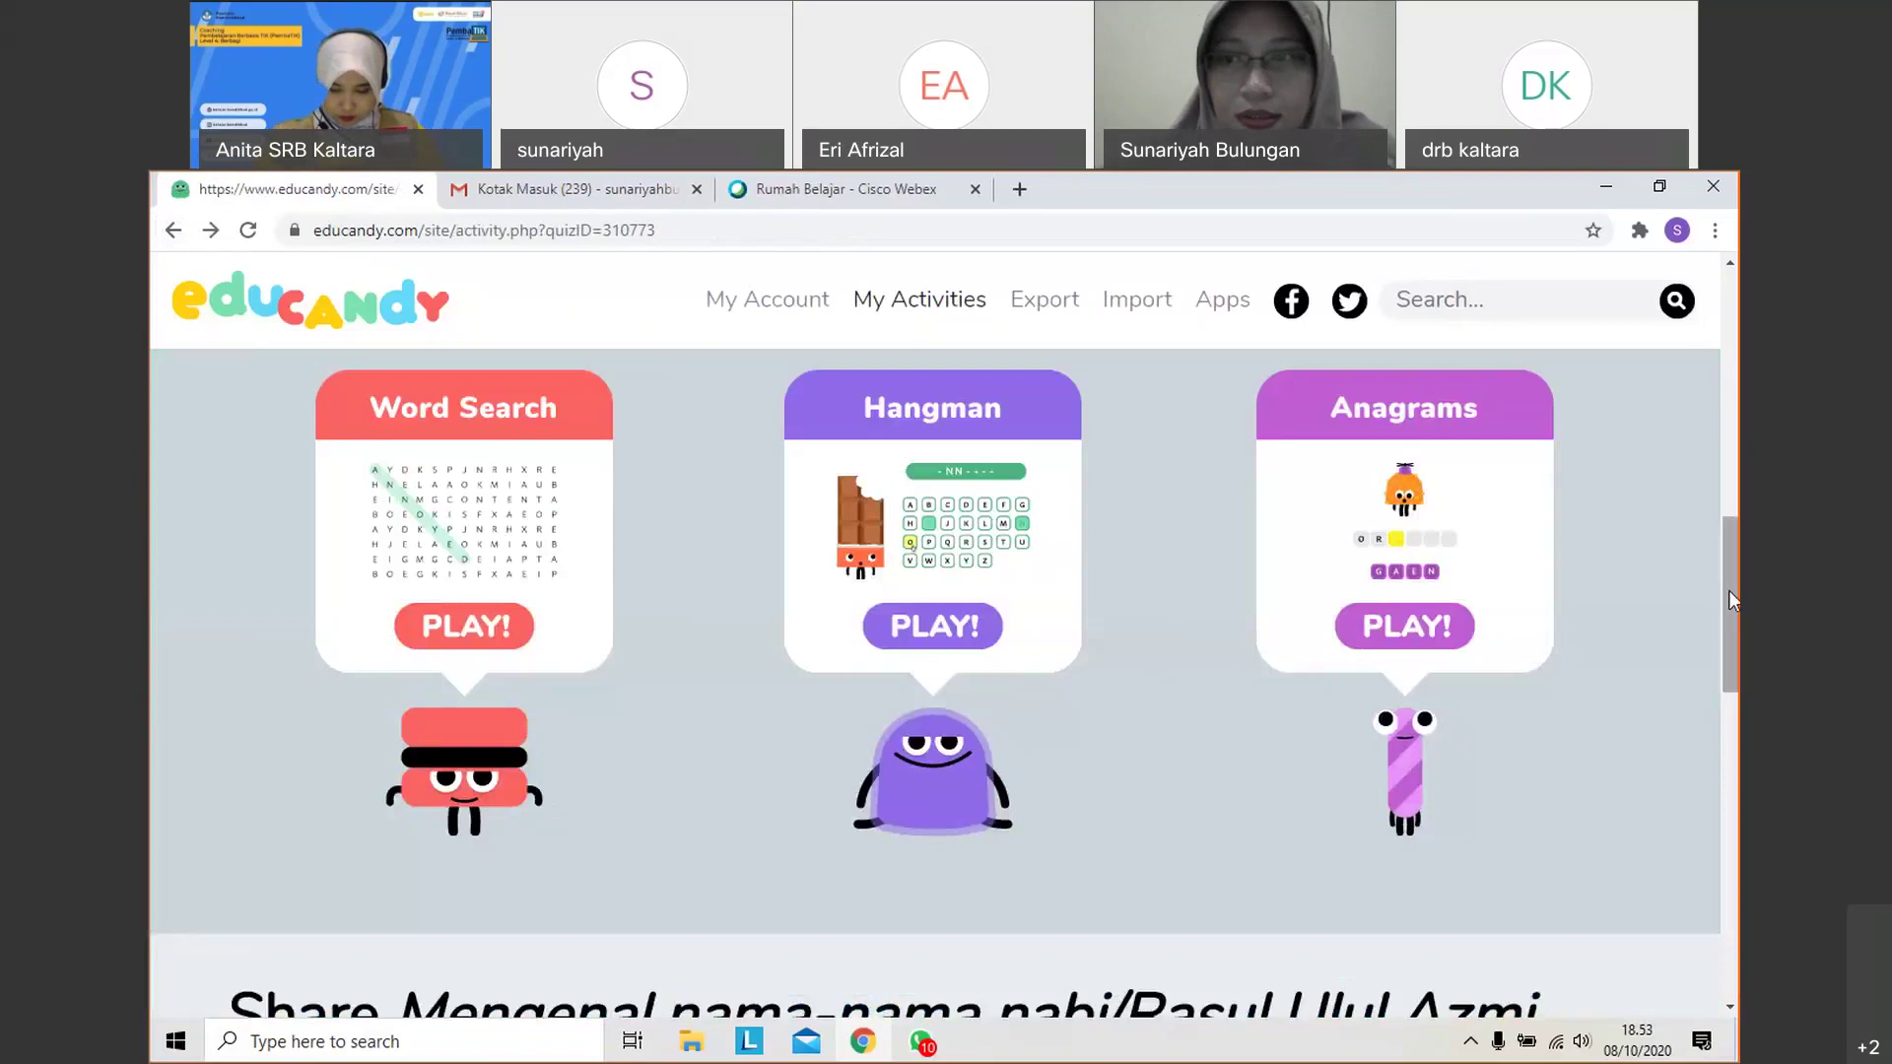
pyautogui.moveTo(1729, 589)
pyautogui.mouseDown()
pyautogui.moveTo(1730, 544)
pyautogui.moveTo(1730, 588)
pyautogui.mouseUp()
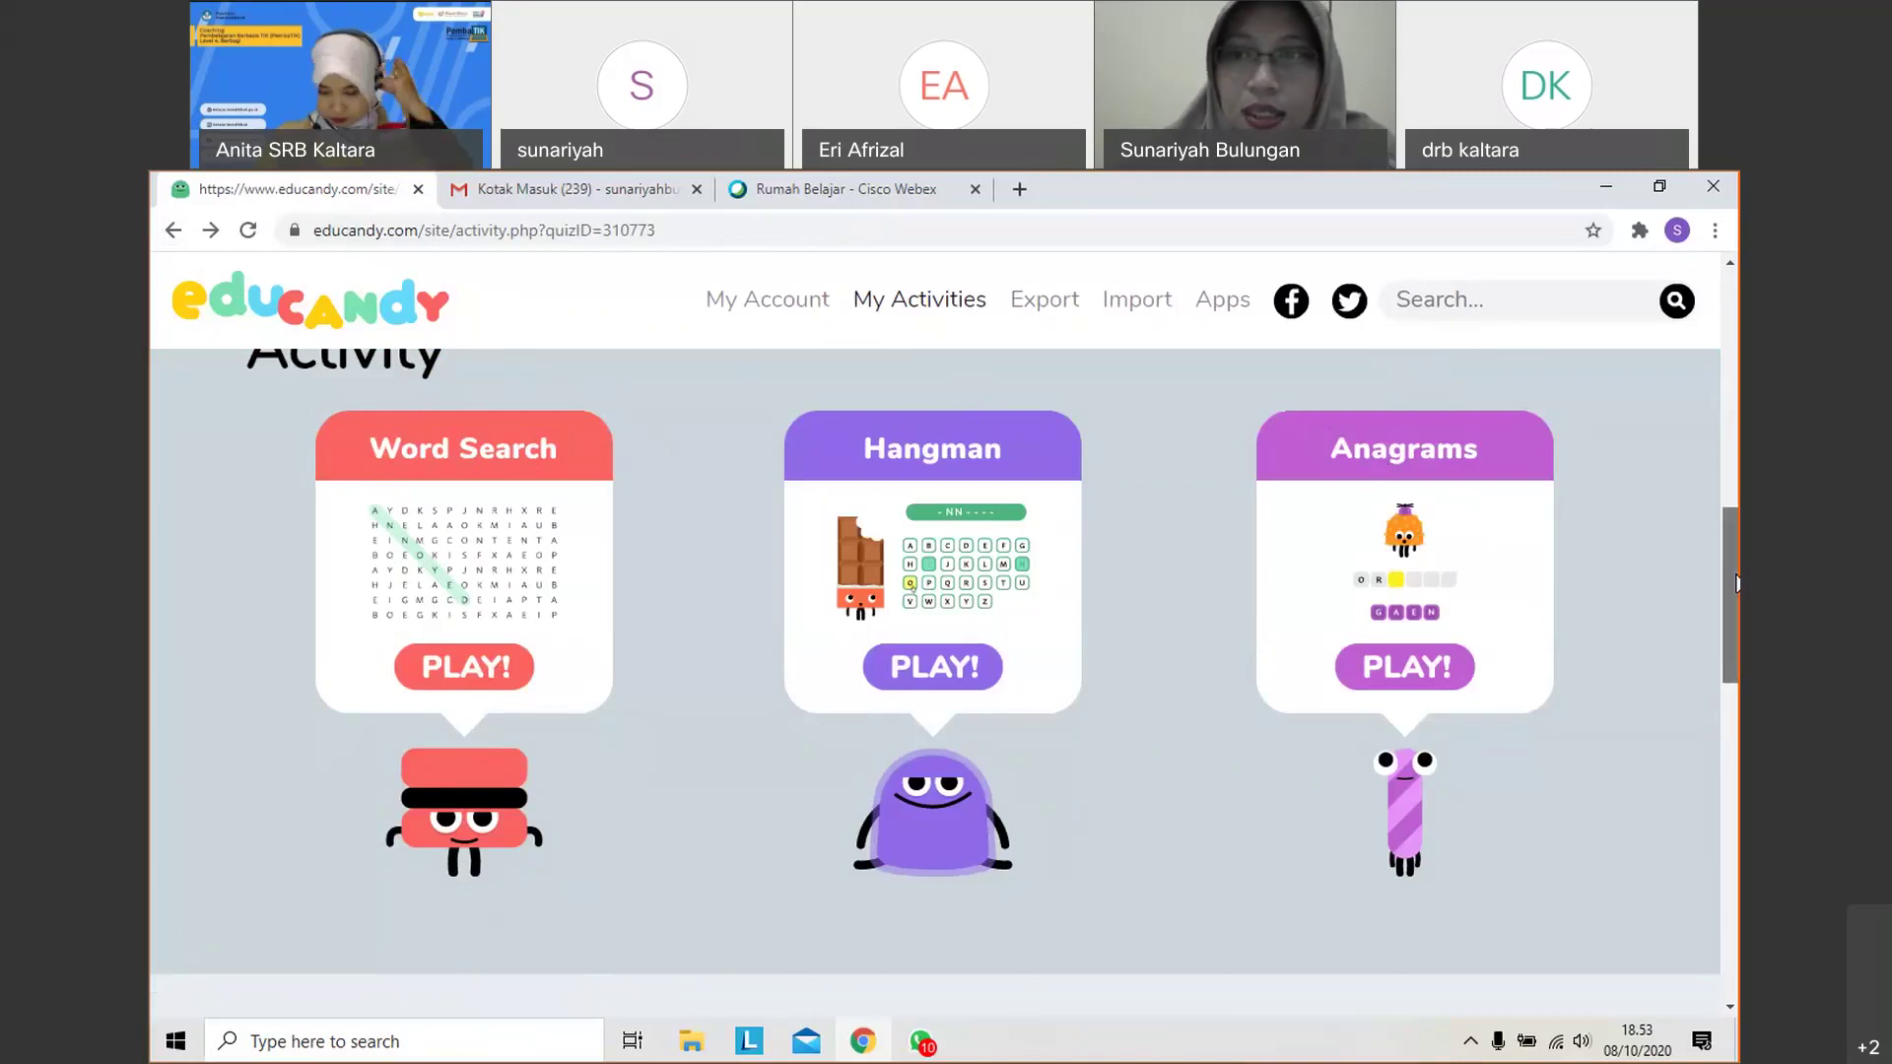
pyautogui.moveTo(1737, 586); pyautogui.dragTo(1737, 540)
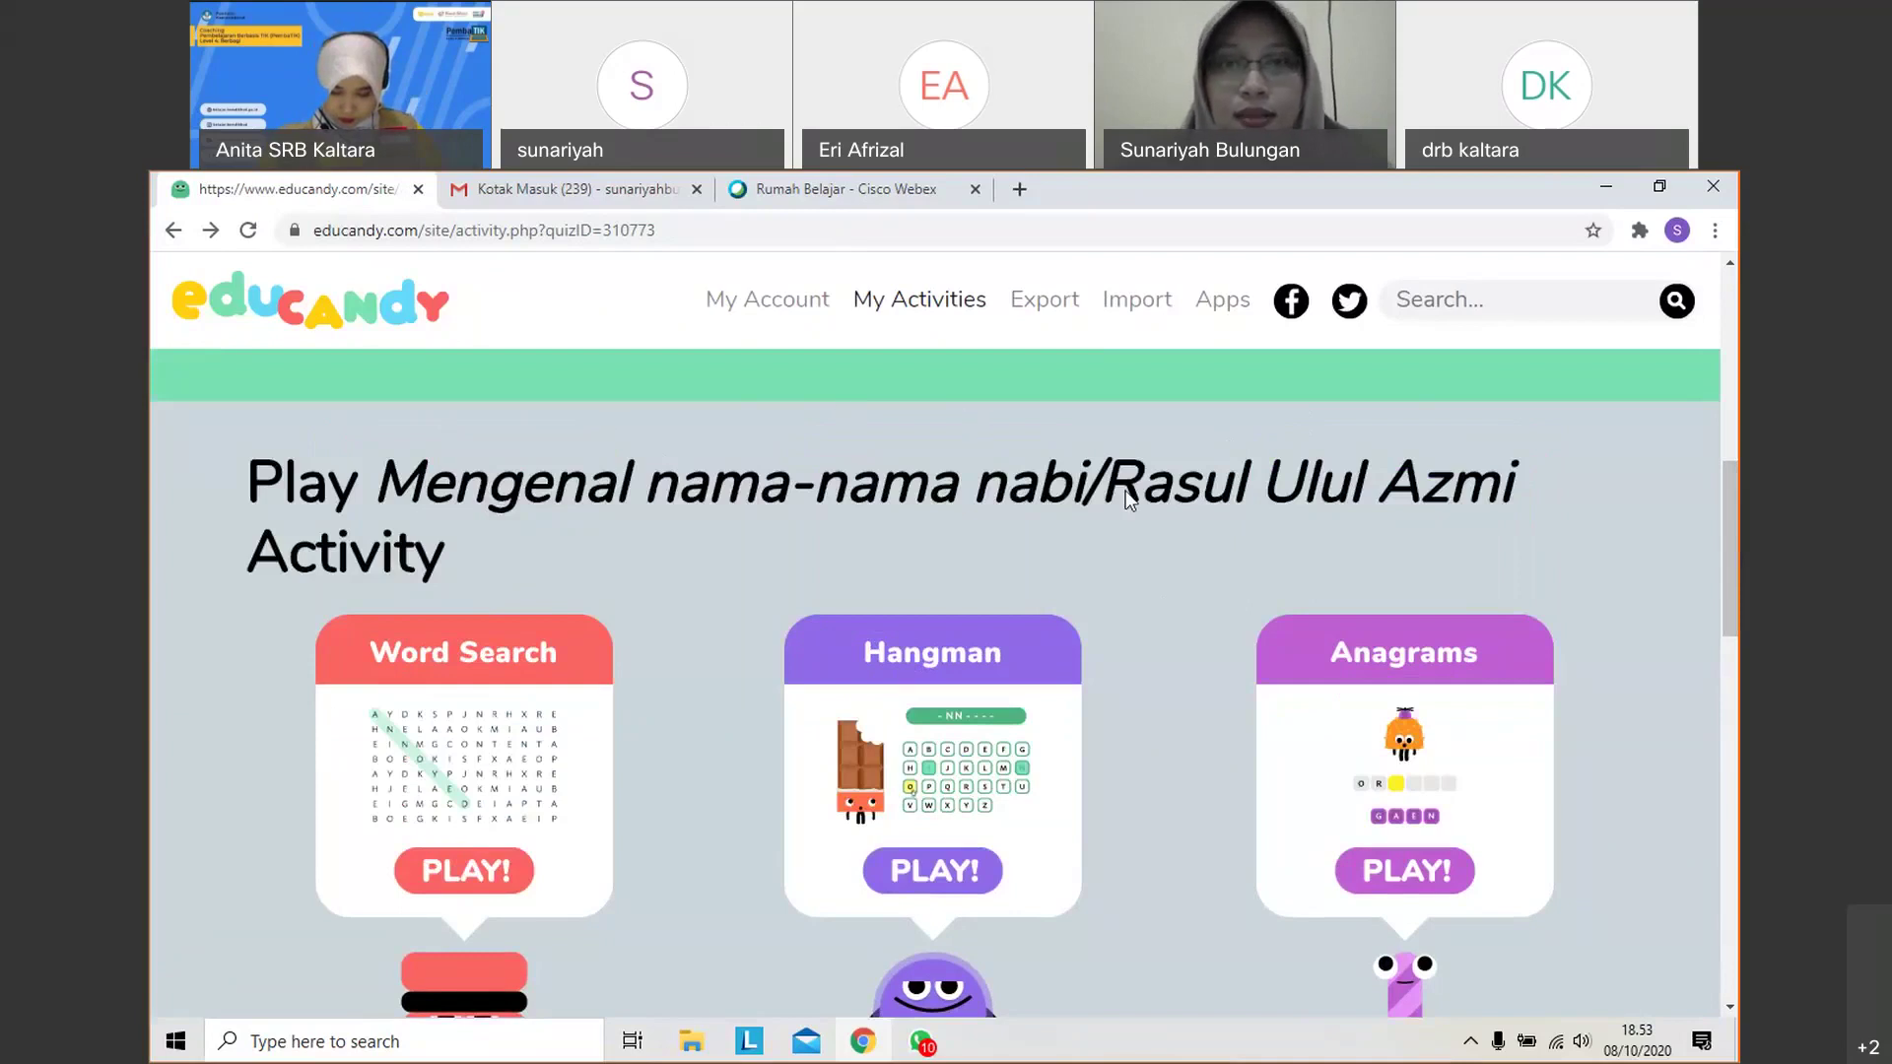
pyautogui.moveTo(1737, 493); pyautogui.dragTo(1737, 628)
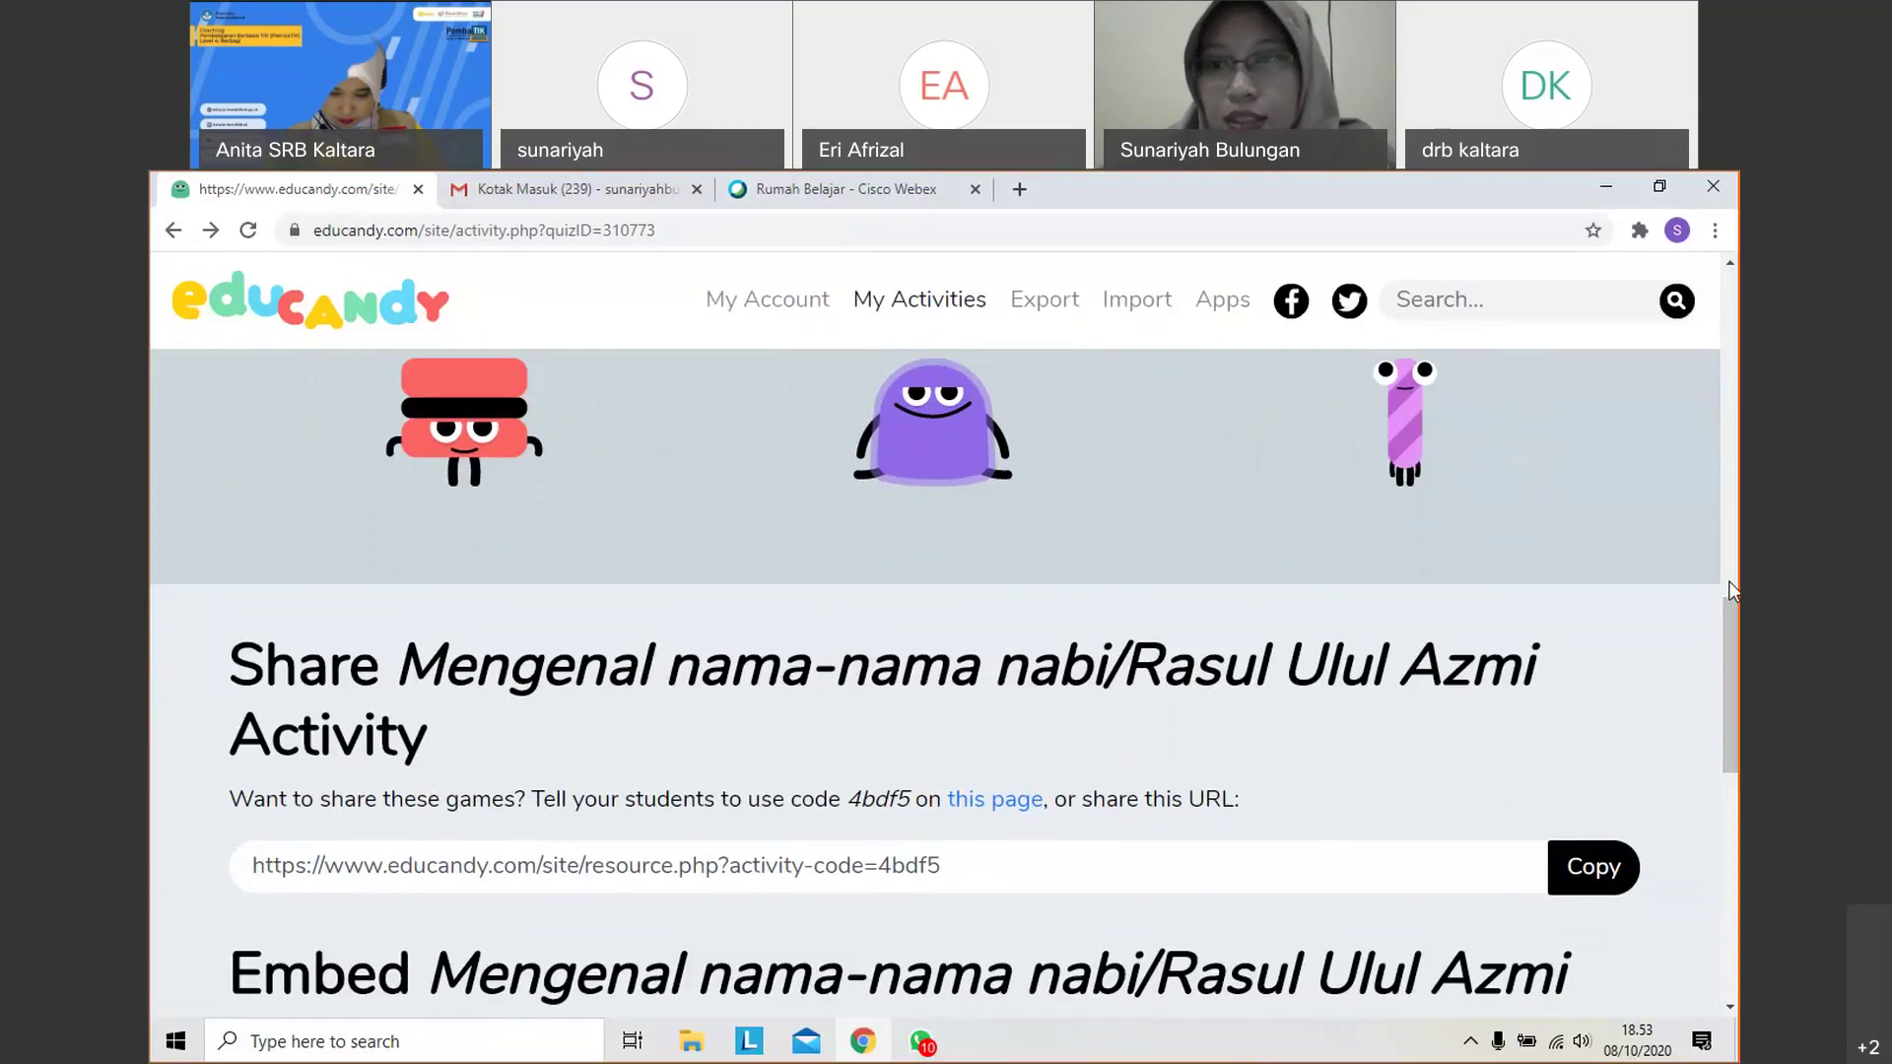
pyautogui.moveTo(1731, 611)
pyautogui.mouseDown()
pyautogui.moveTo(1736, 399)
pyautogui.moveTo(1738, 690)
pyautogui.mouseUp()
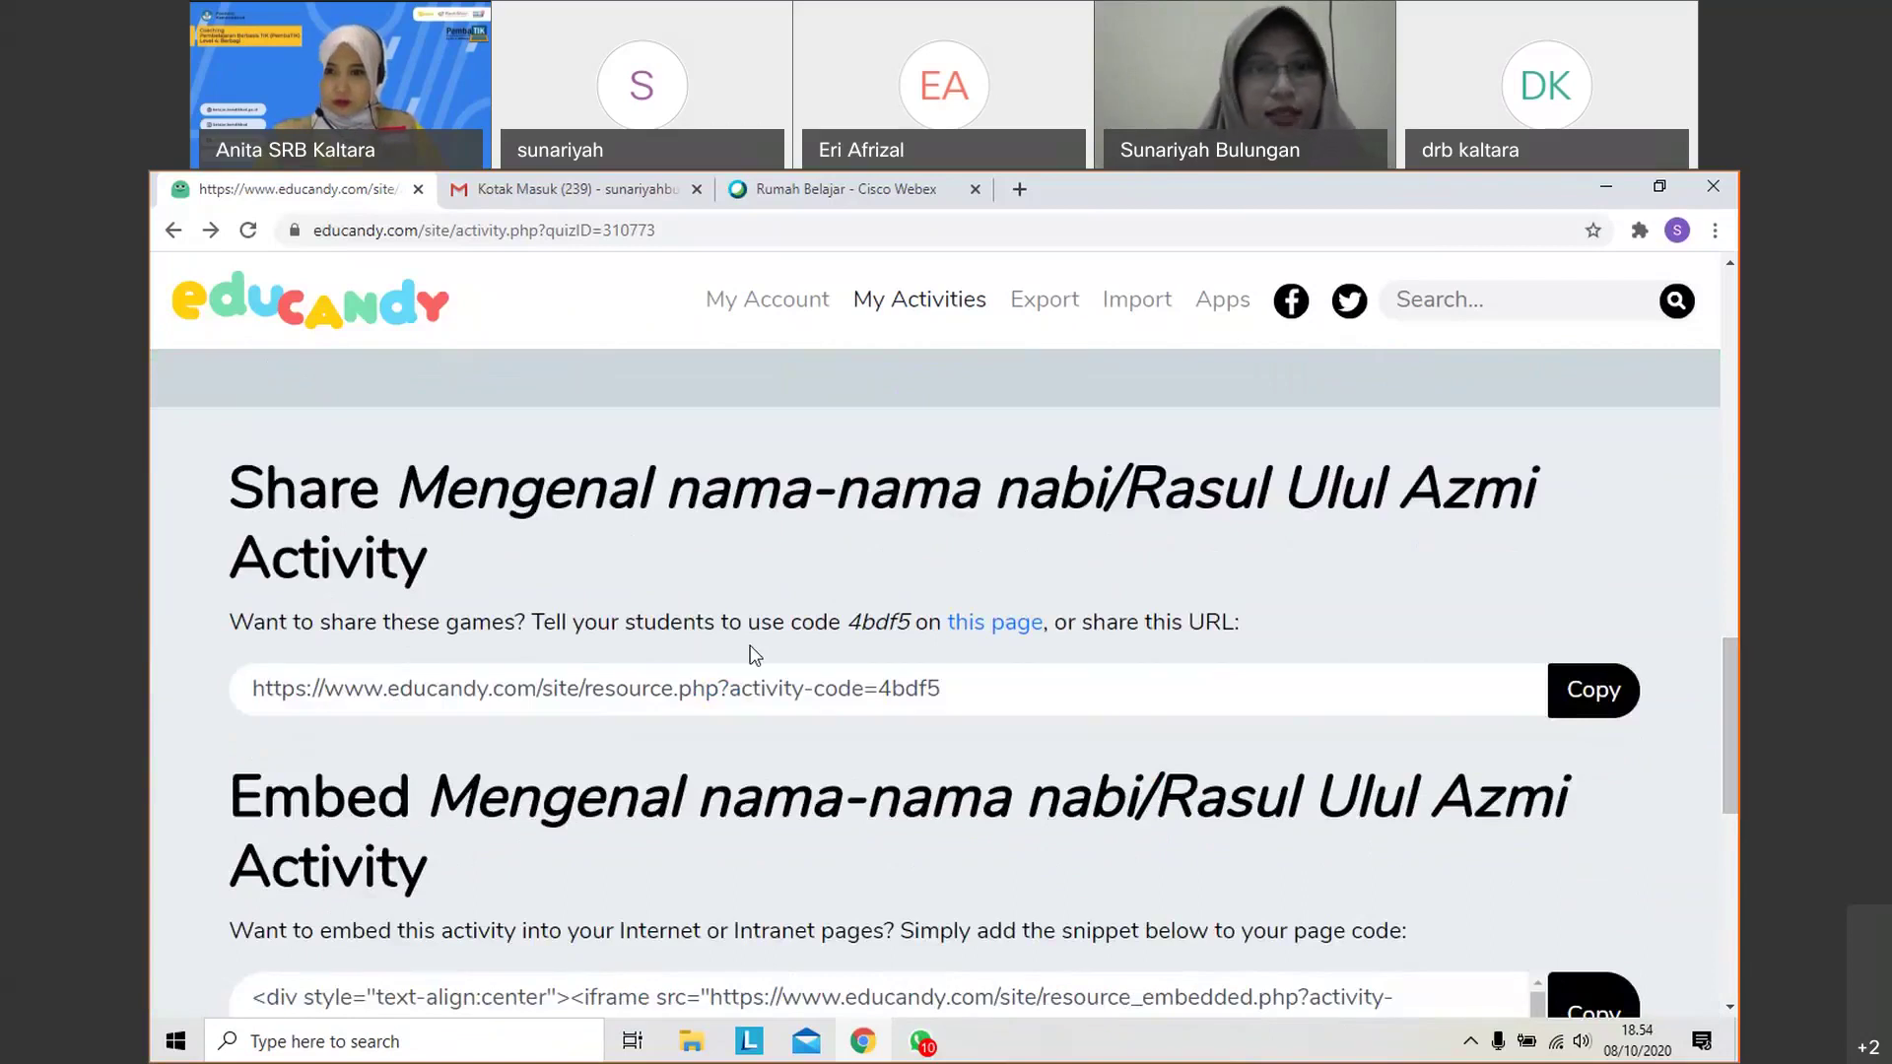
# Step: Select the full share URL, then scroll down to the optional activity details form
pyautogui.moveTo(246, 686); pyautogui.dragTo(641, 700)
pyautogui.moveTo(763, 710); pyautogui.dragTo(941, 708)
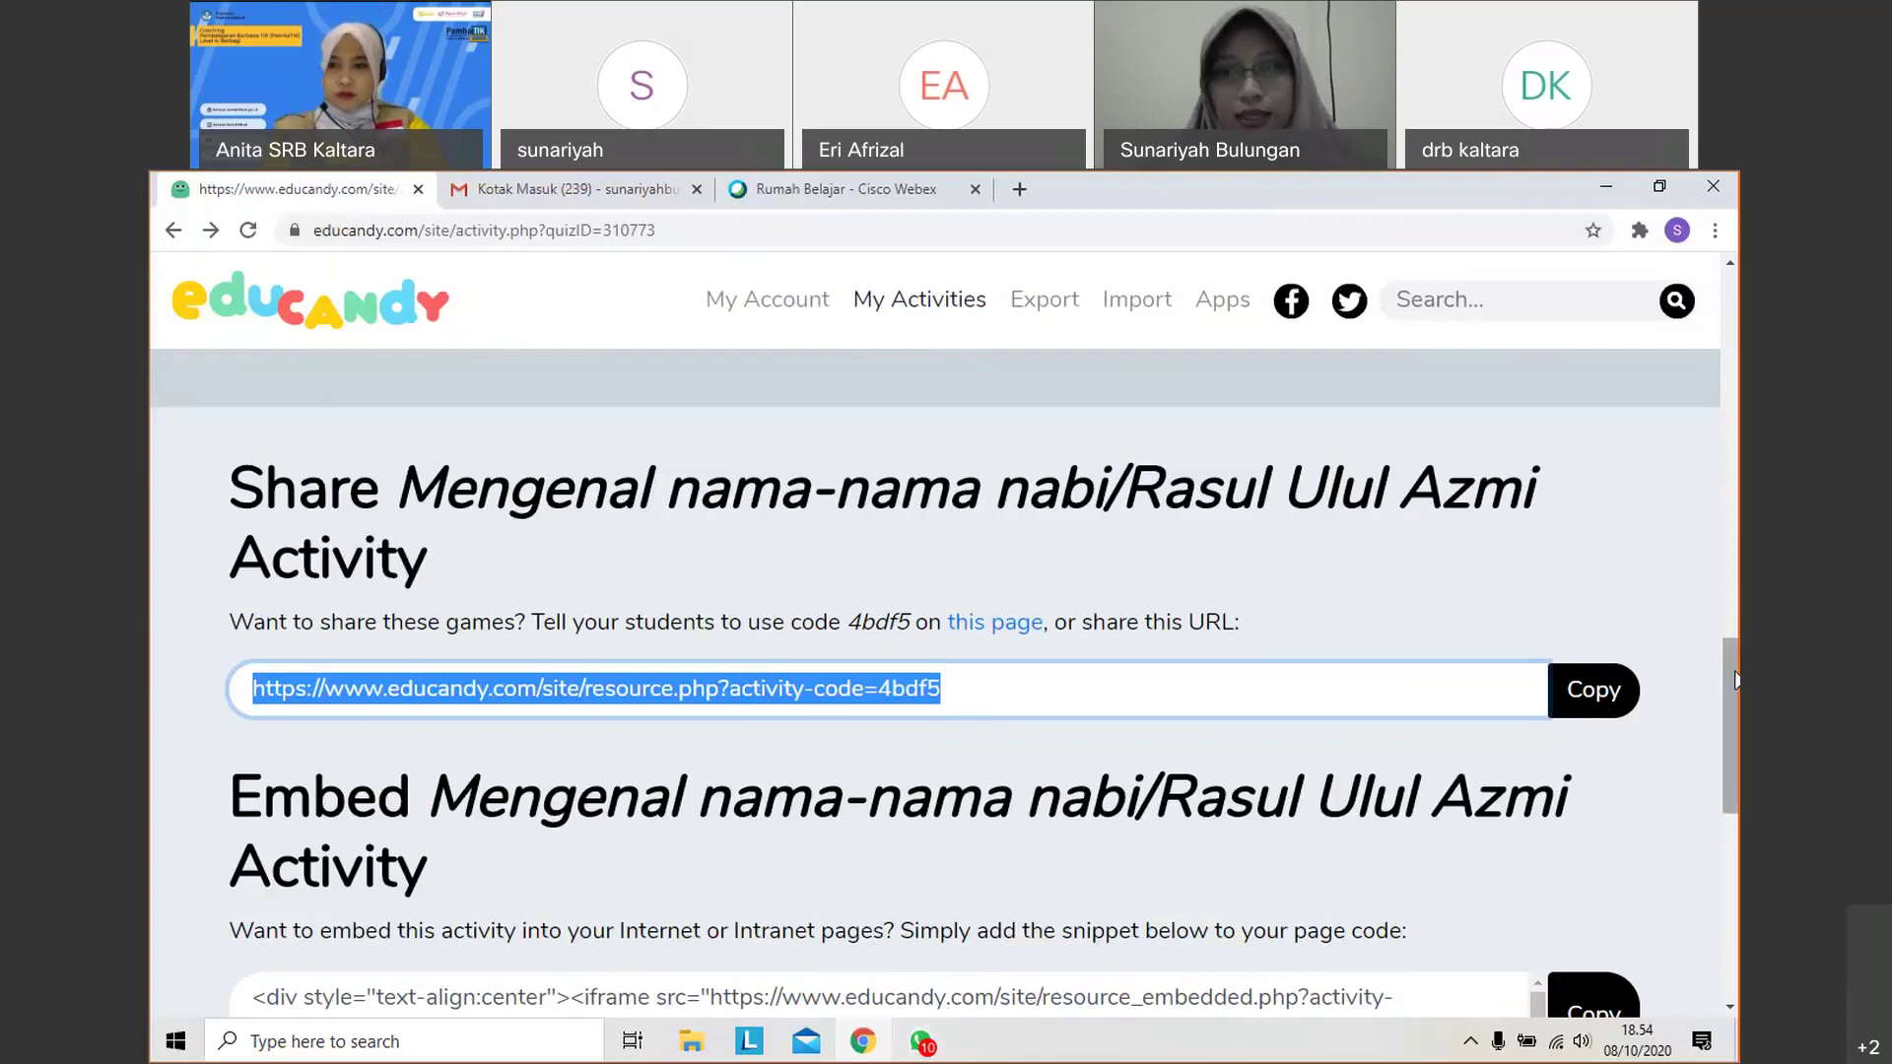
pyautogui.moveTo(1736, 680); pyautogui.dragTo(1736, 836)
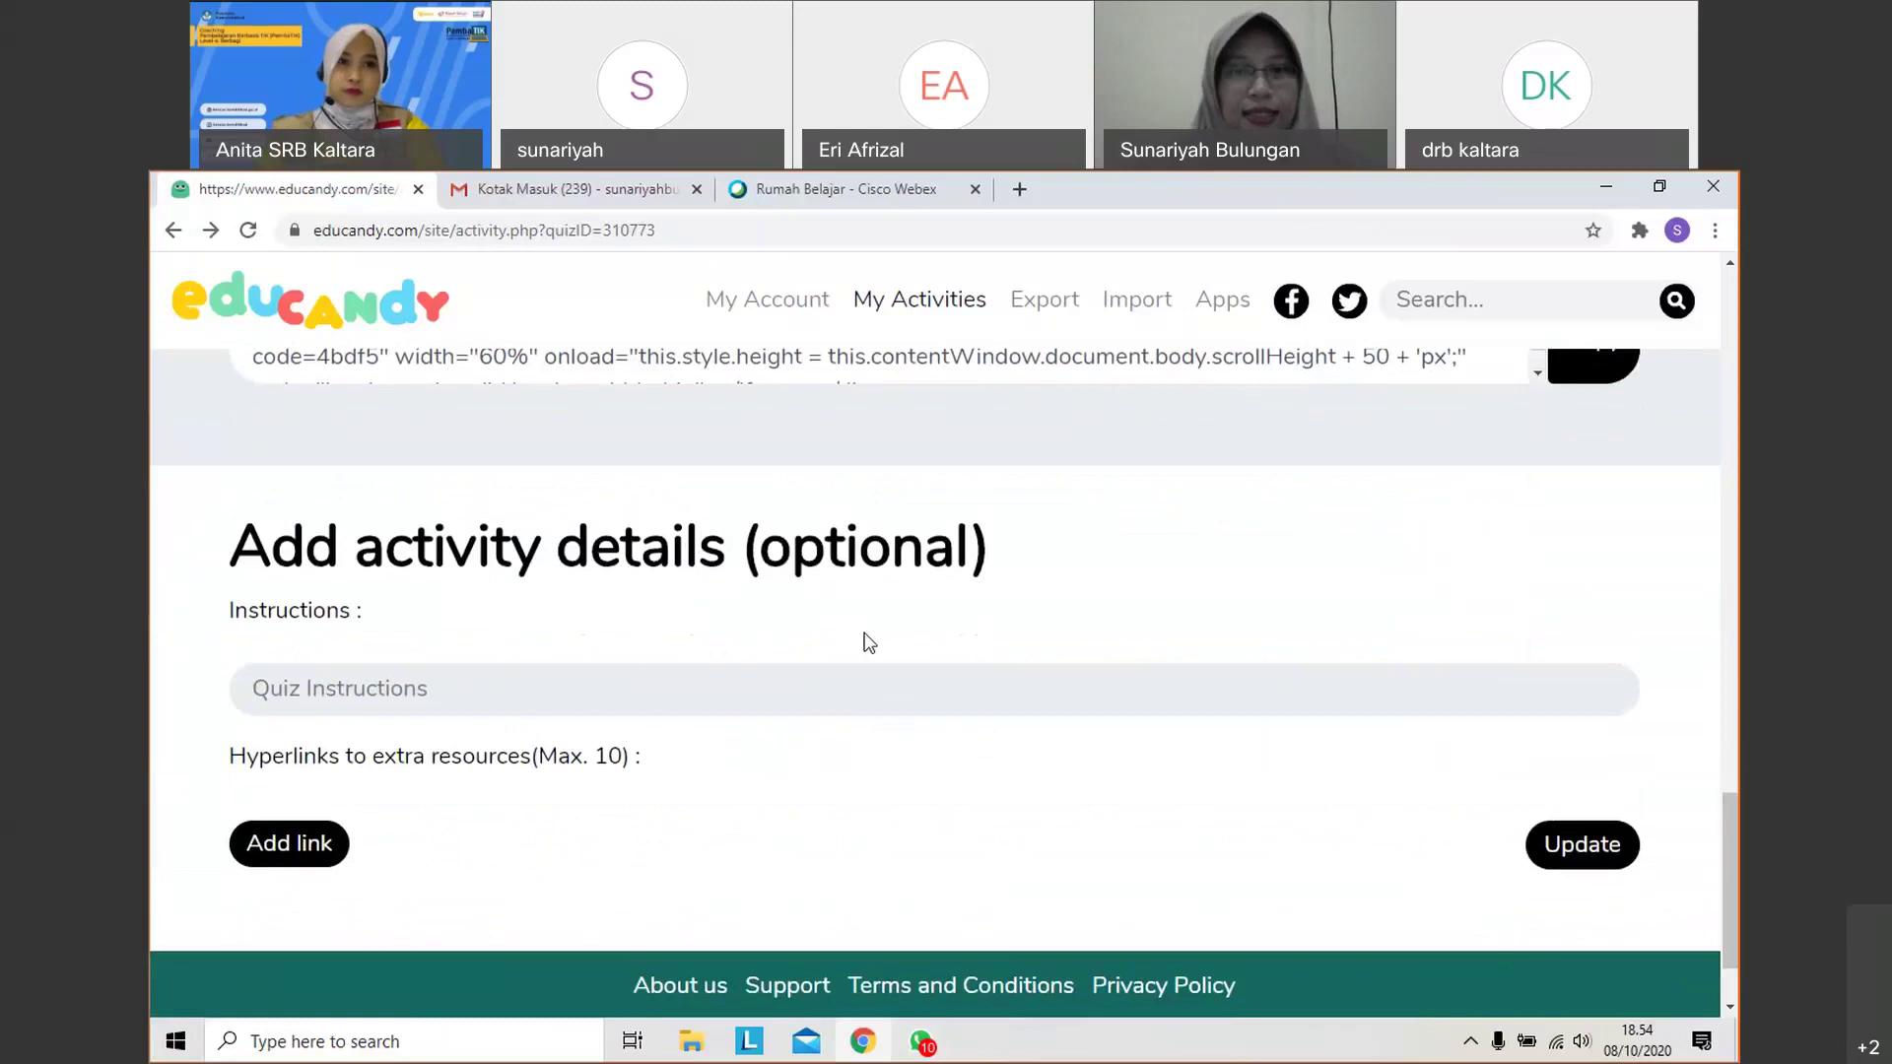
# Step: Enter 'Sebutkan/carikan nama-nama nabi/rasul Ulul Azmi' as the activity instructions
pyautogui.click(814, 677)
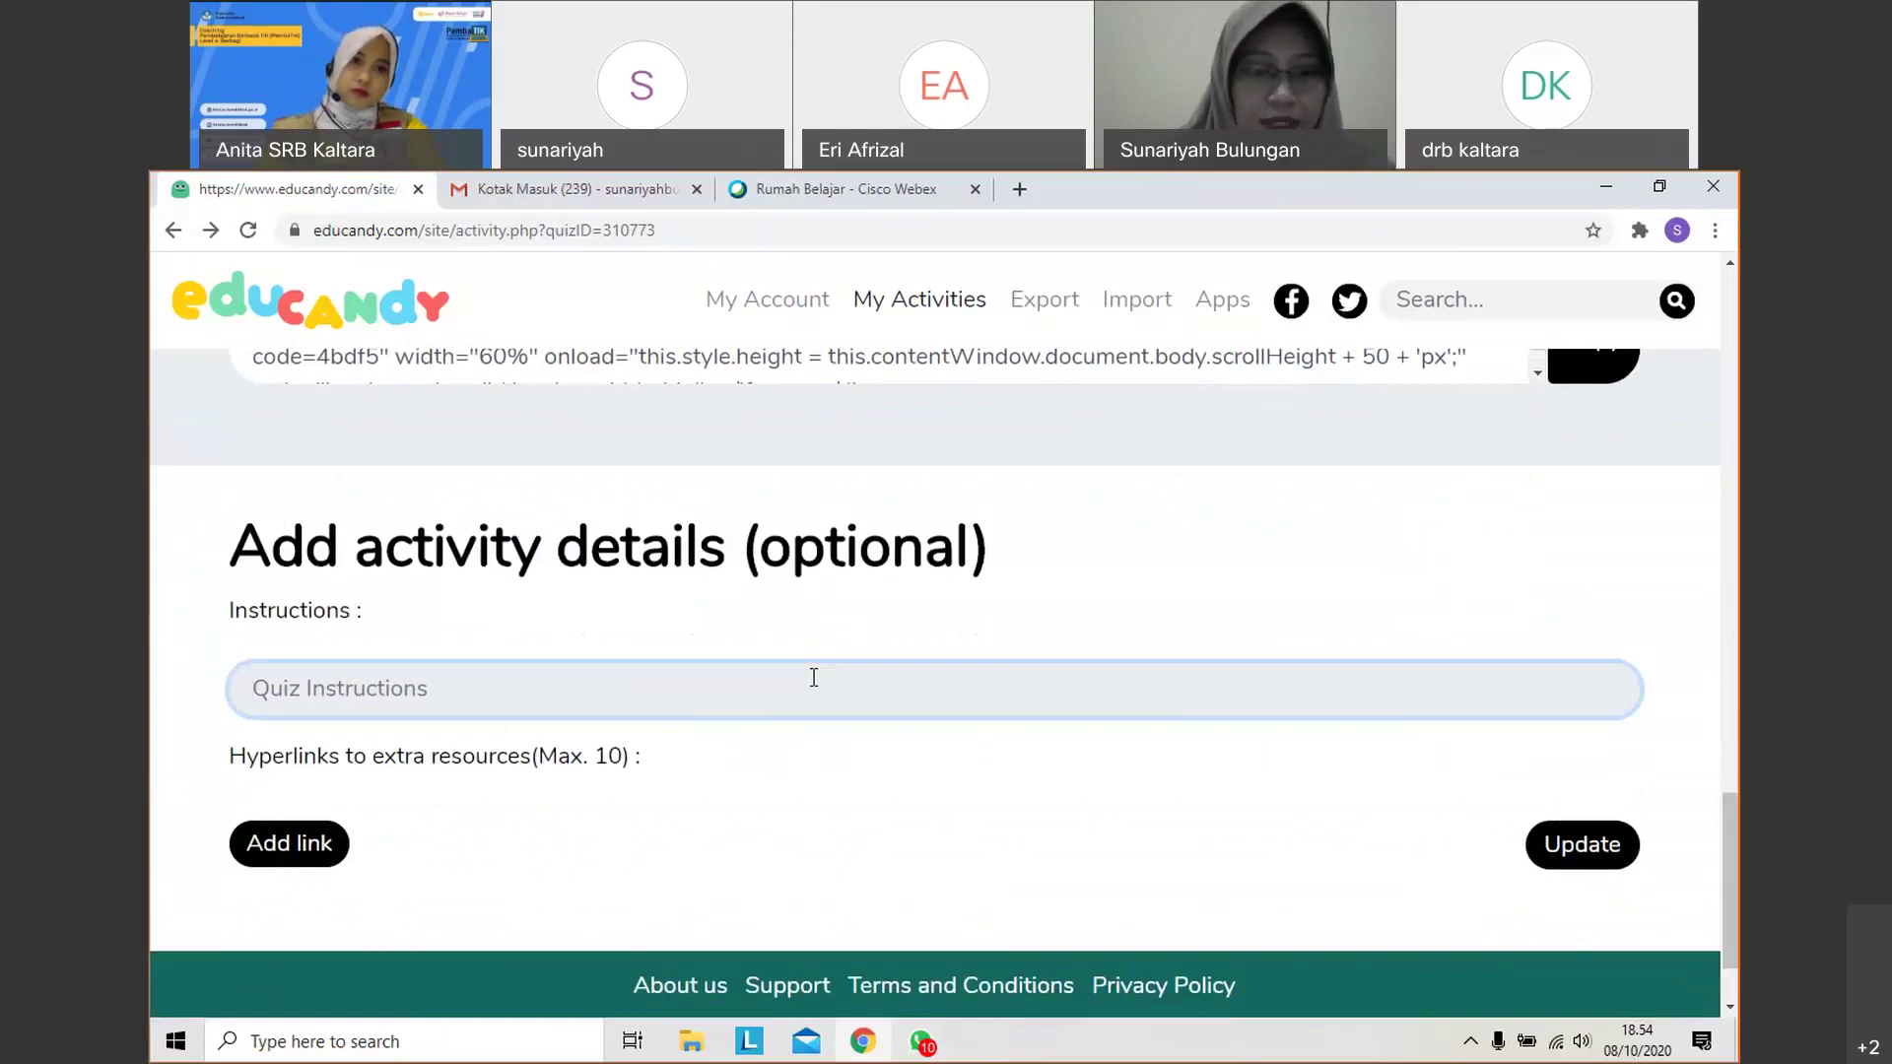
pyautogui.write('Sebut')
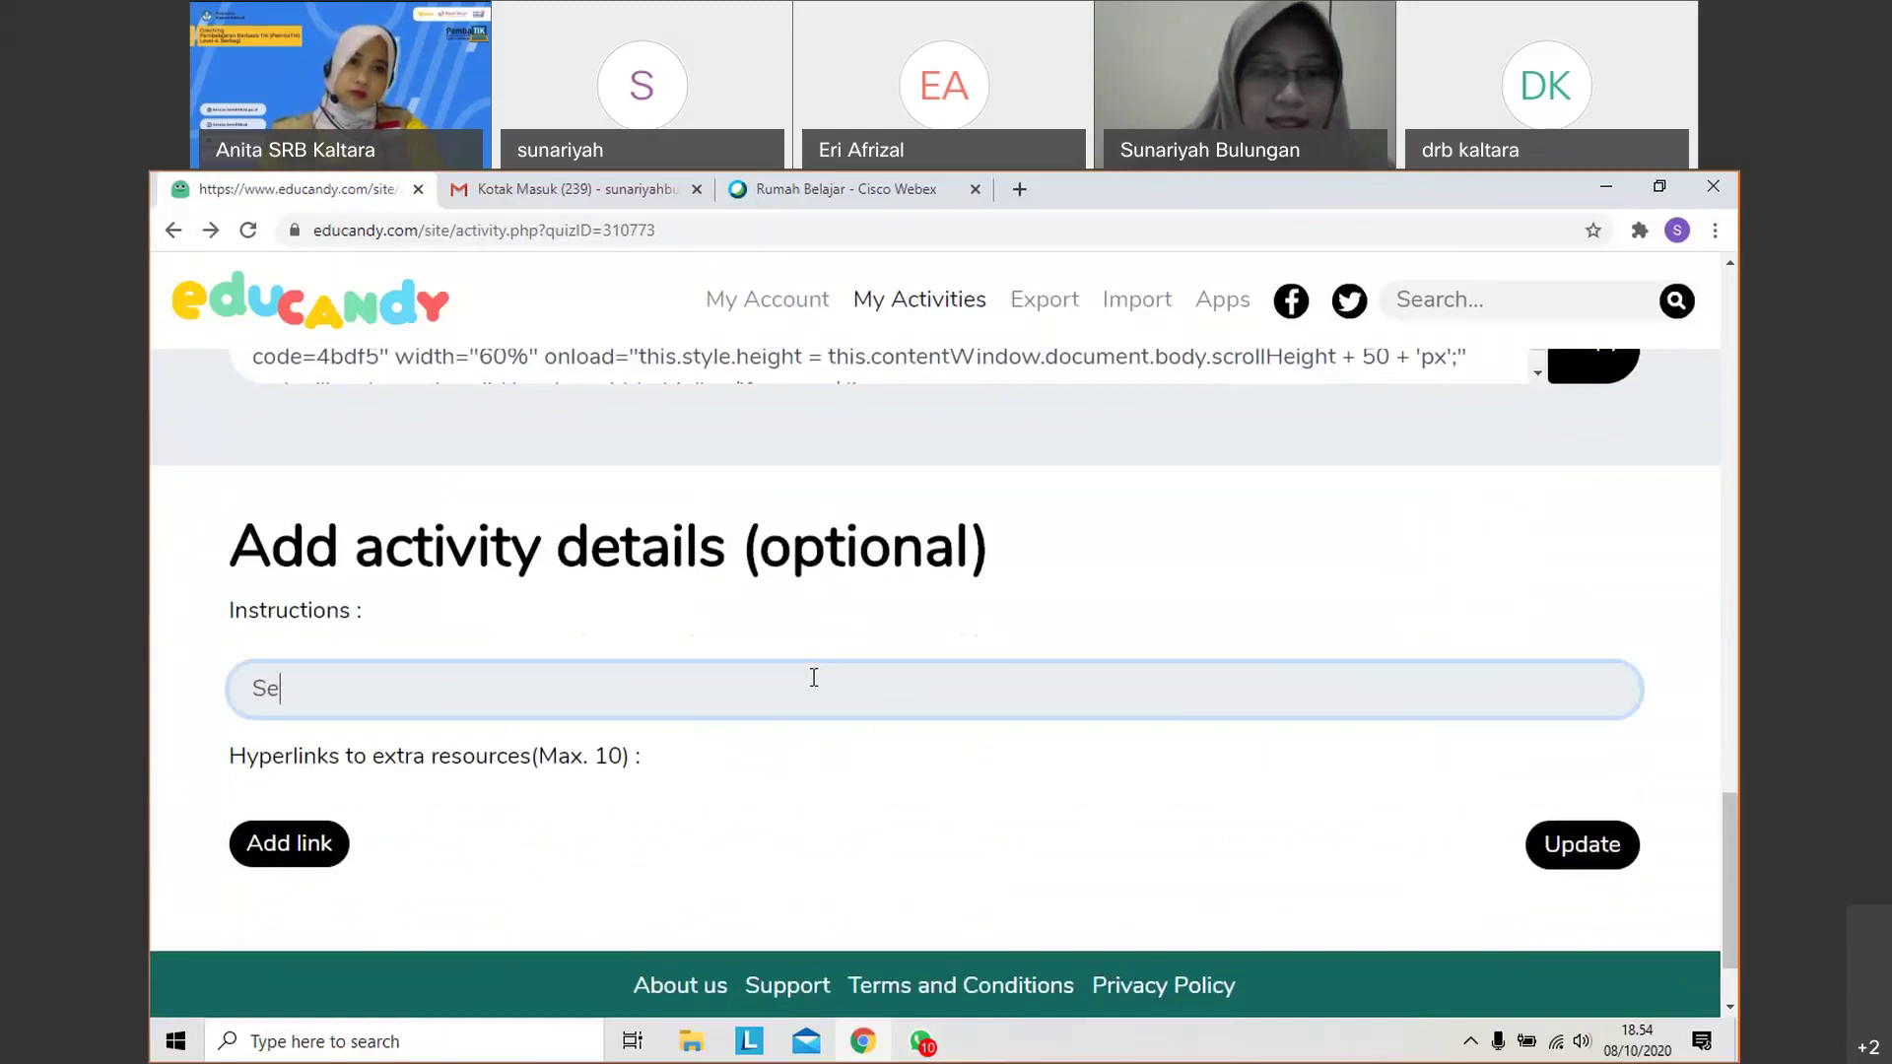
pyautogui.write('kan')
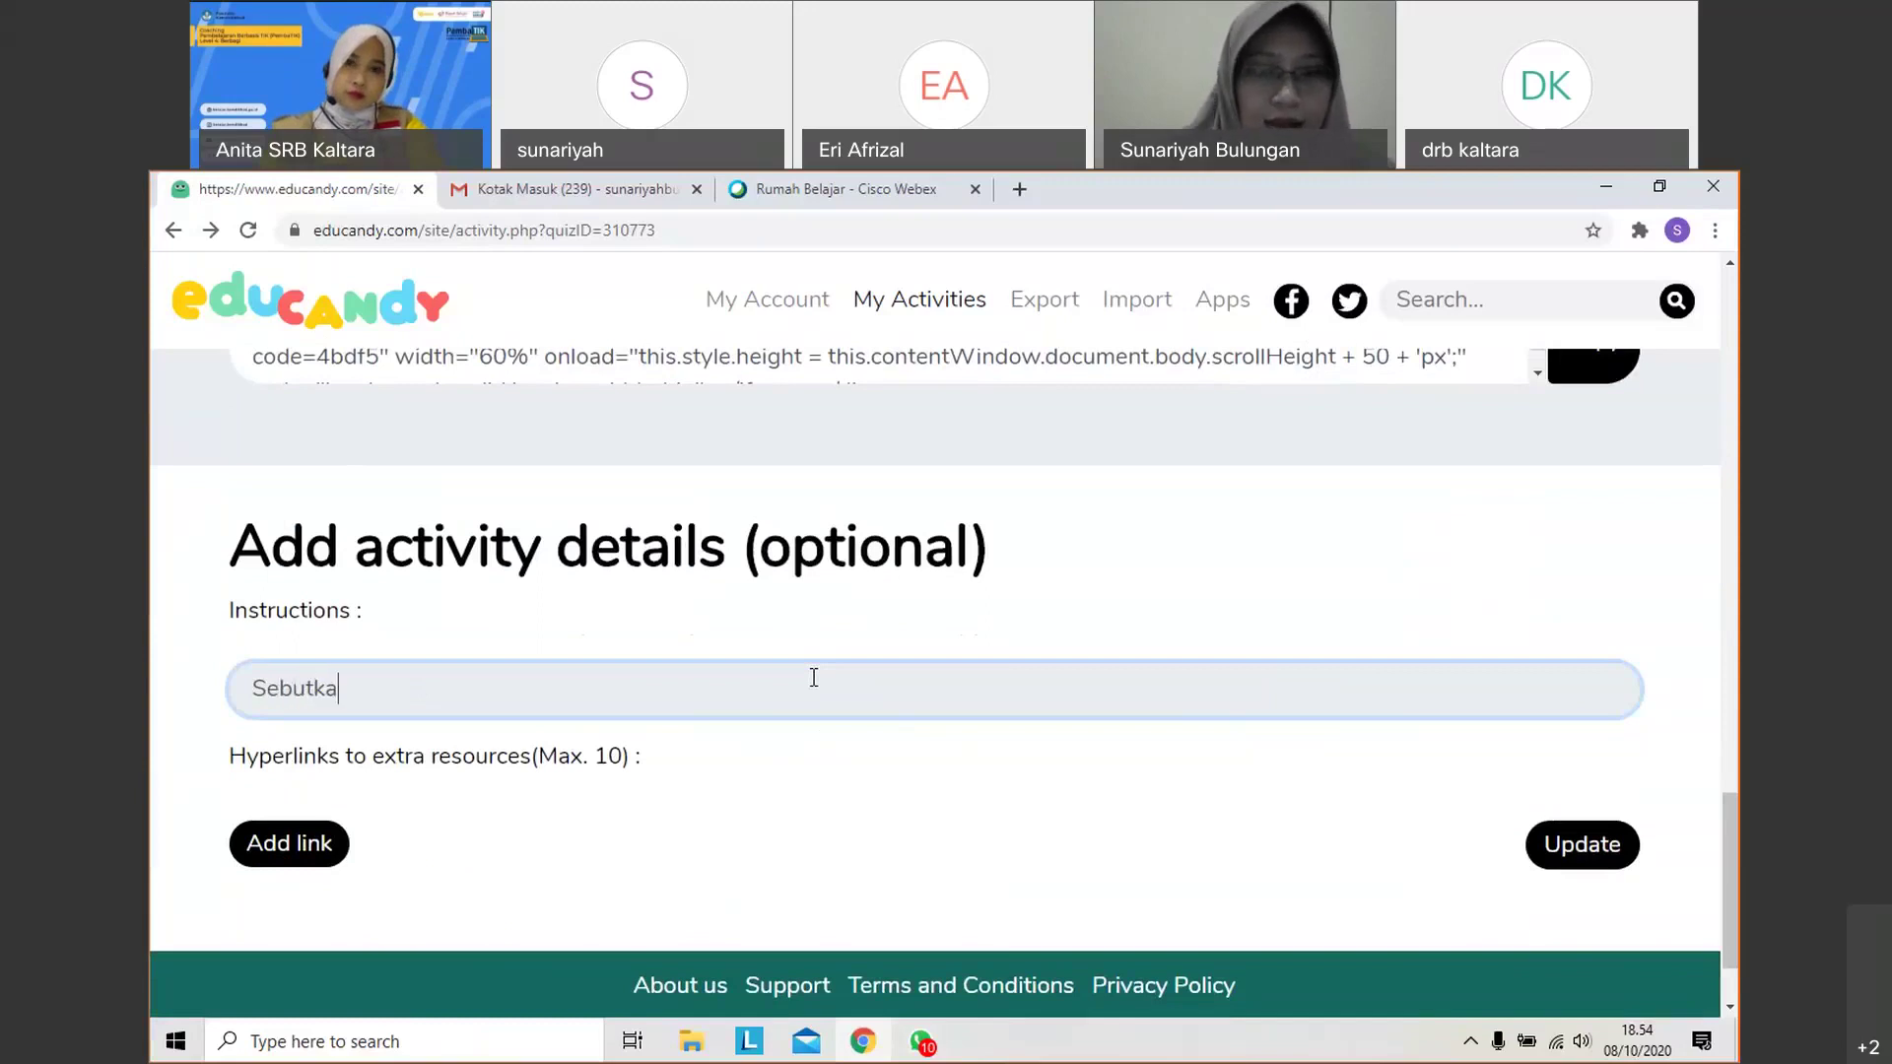
pyautogui.write('/carikan nama-n')
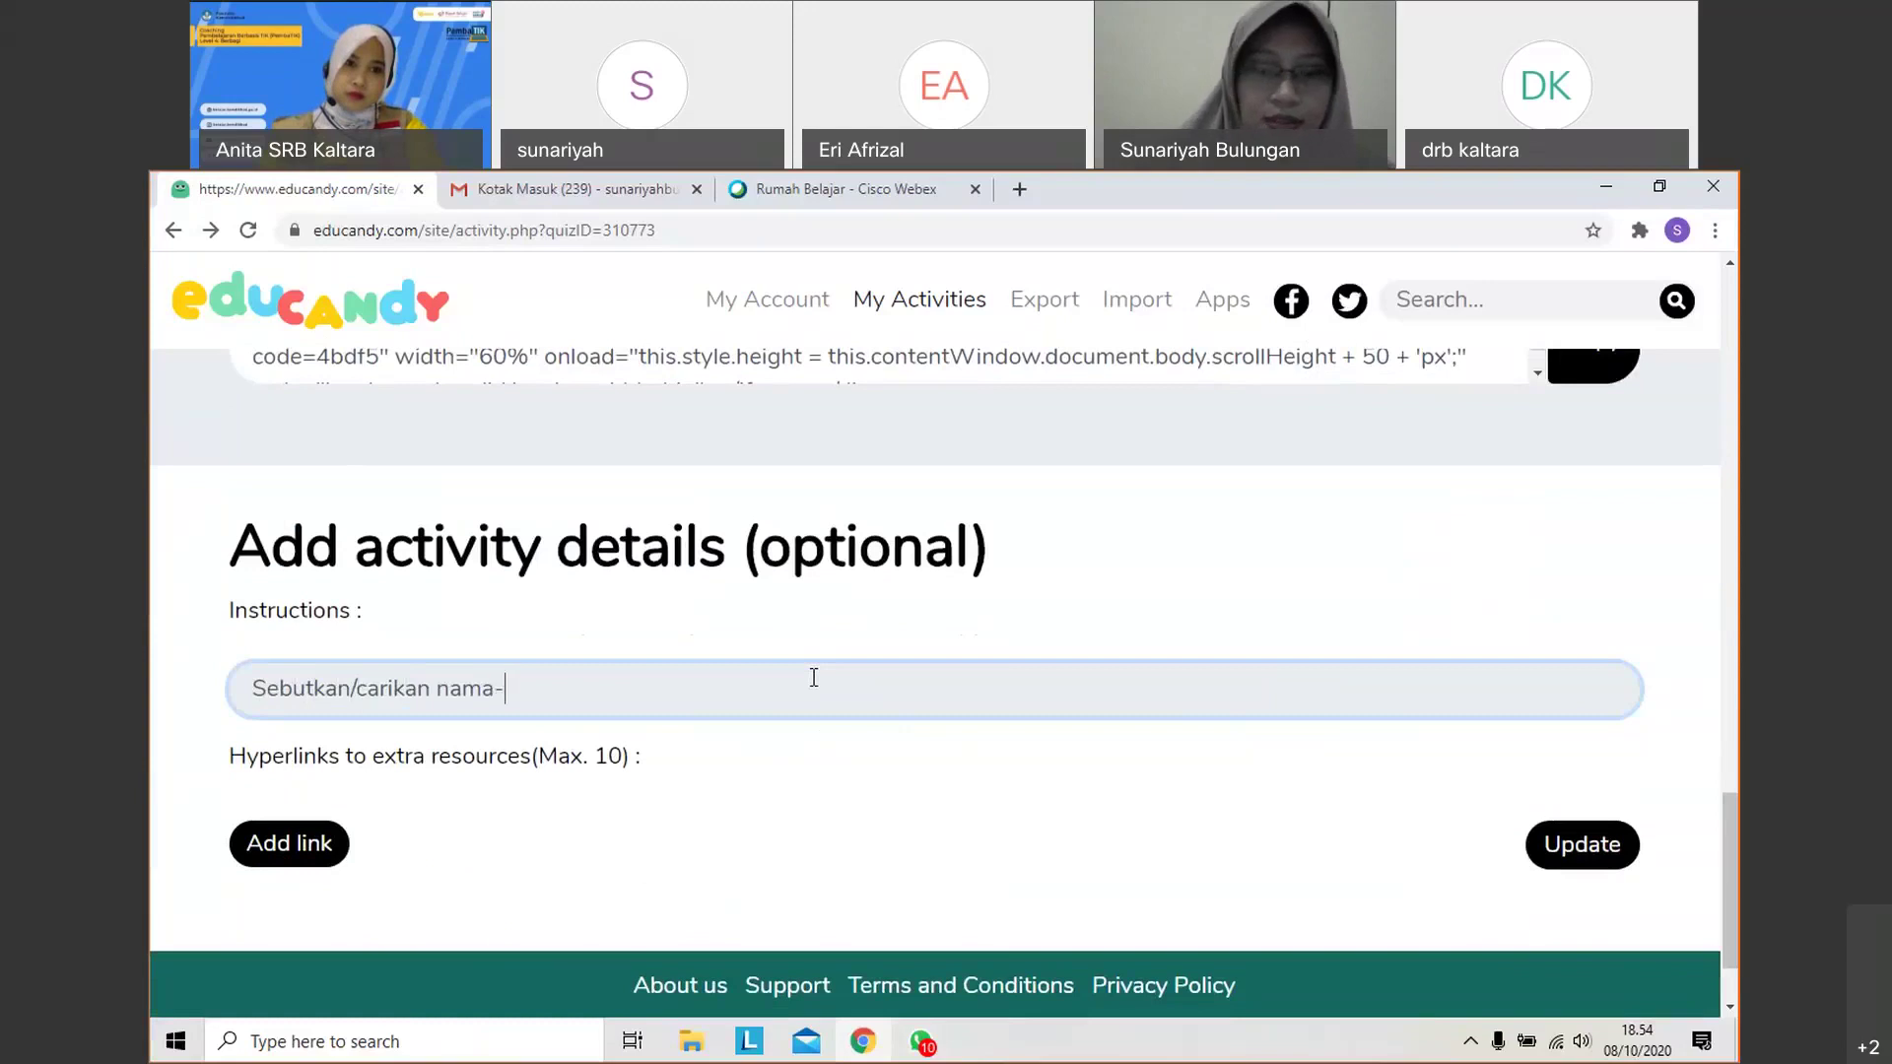
pyautogui.write('ama nabi/rasul ')
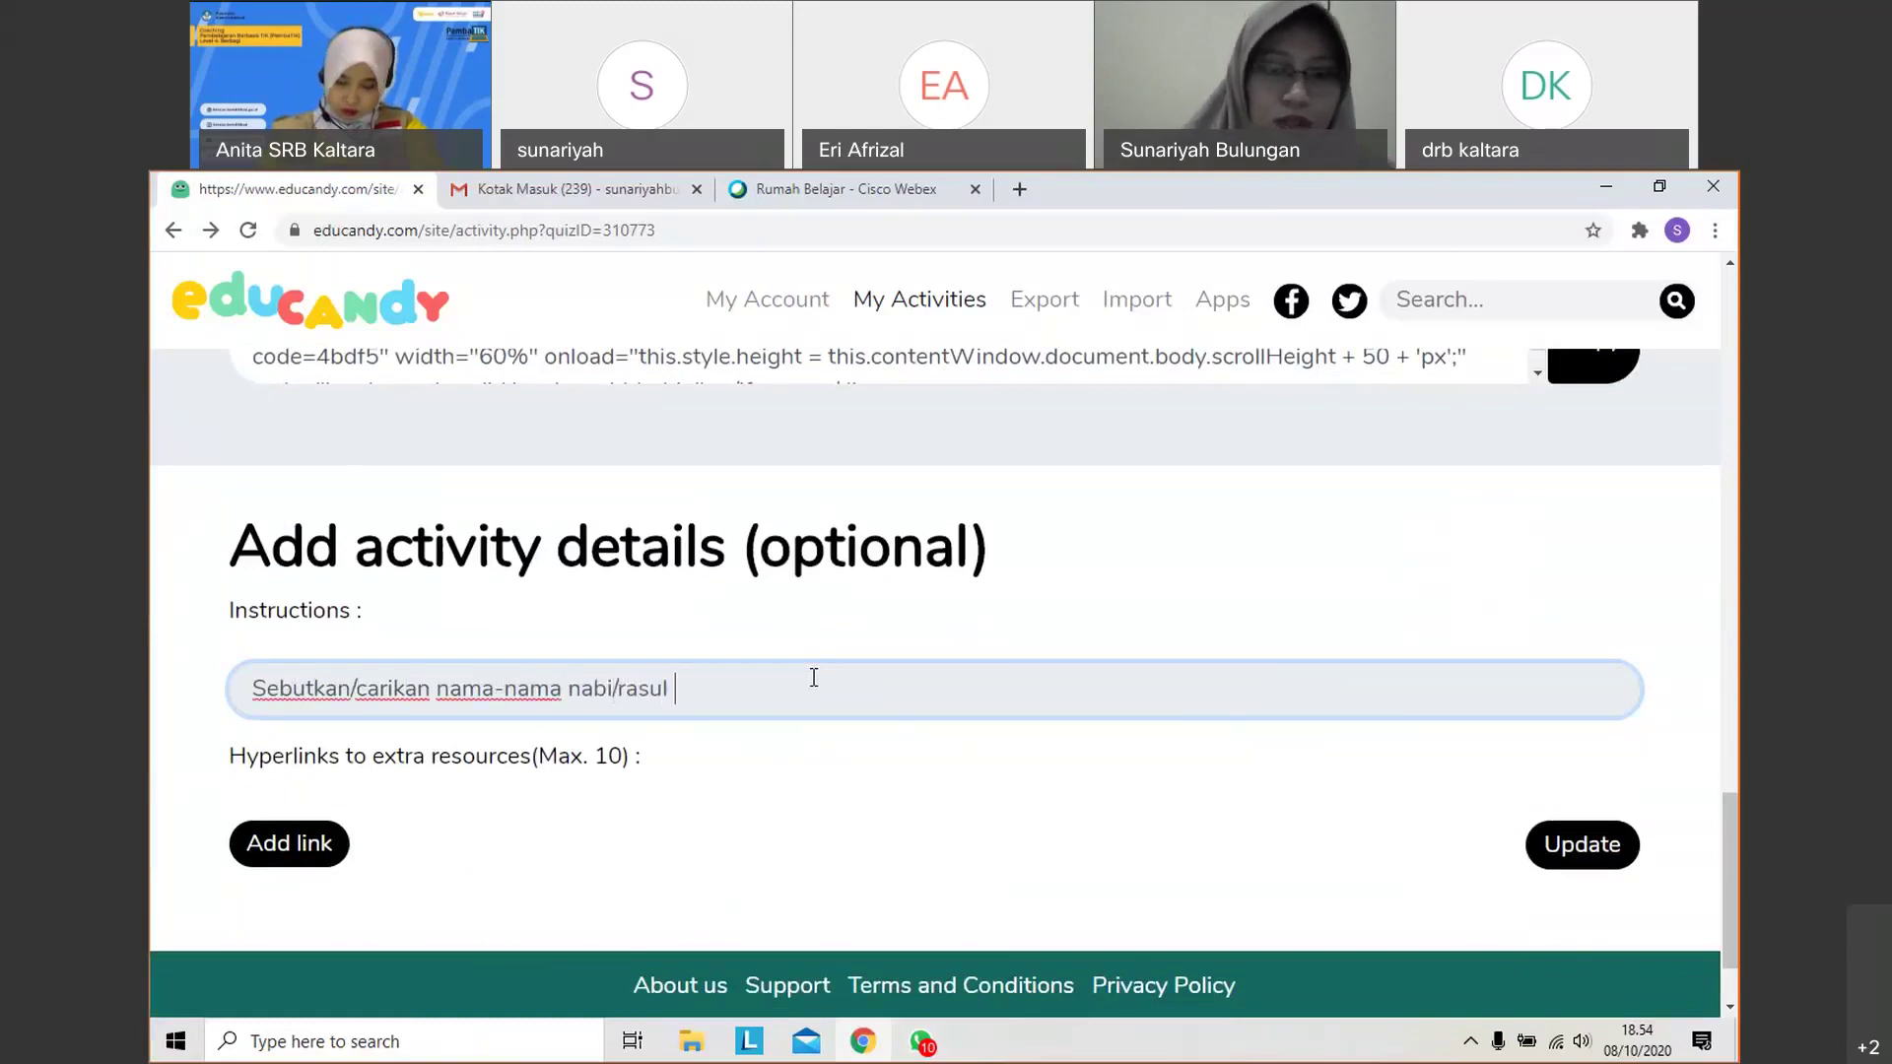
pyautogui.write('Ulul Azmi')
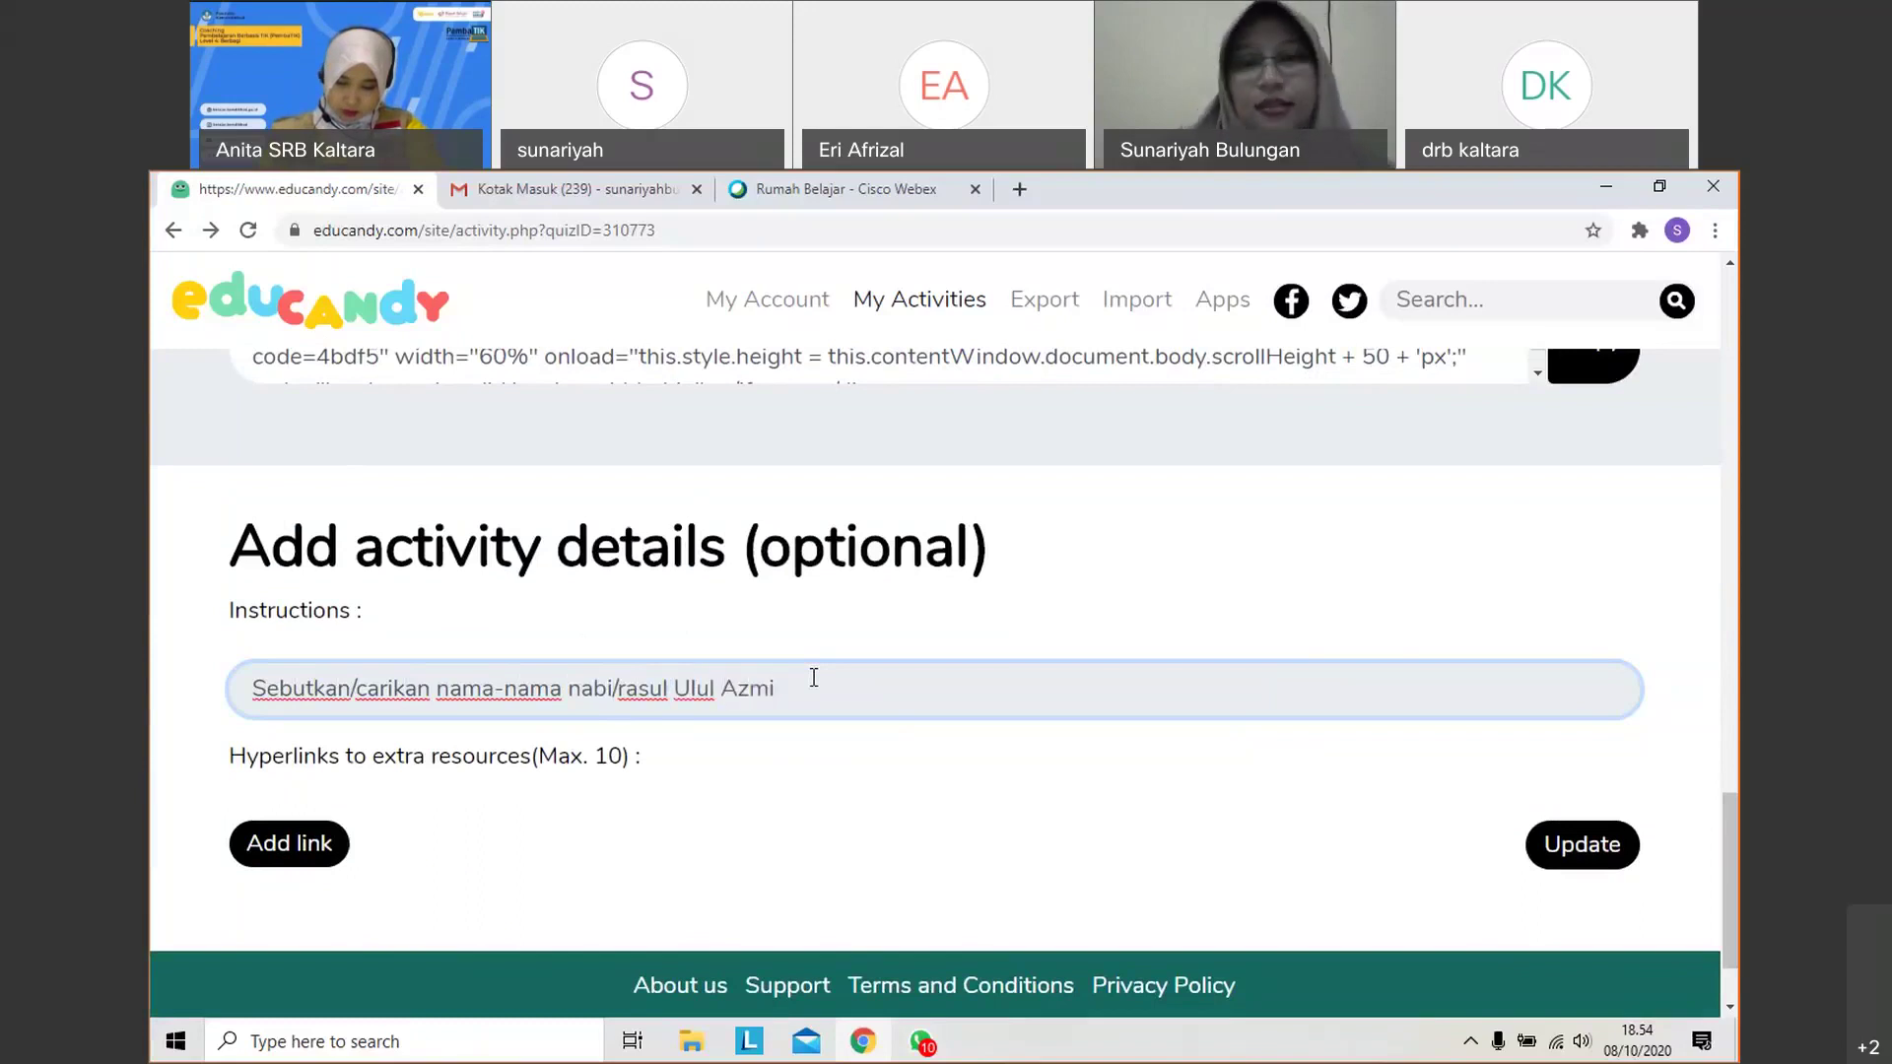
pyautogui.moveTo(253, 695); pyautogui.dragTo(956, 702)
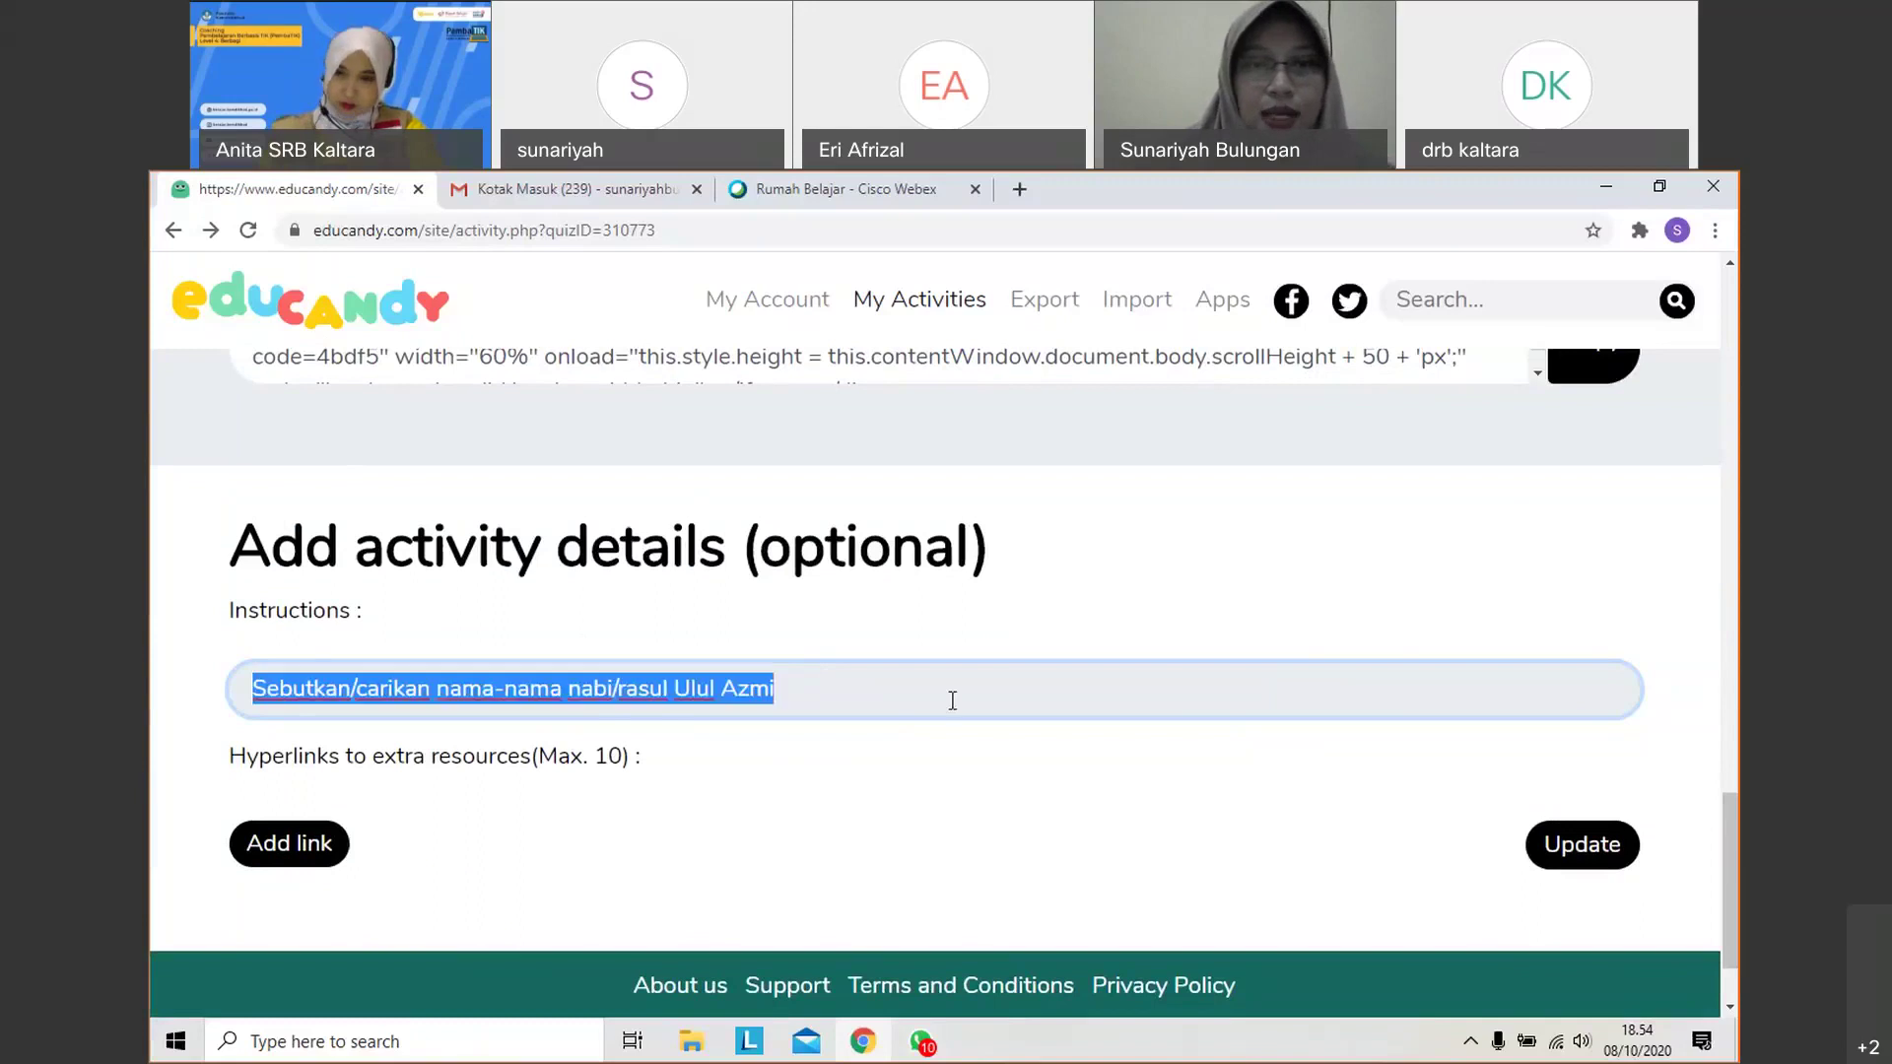
pyautogui.moveTo(1736, 899); pyautogui.dragTo(1736, 742)
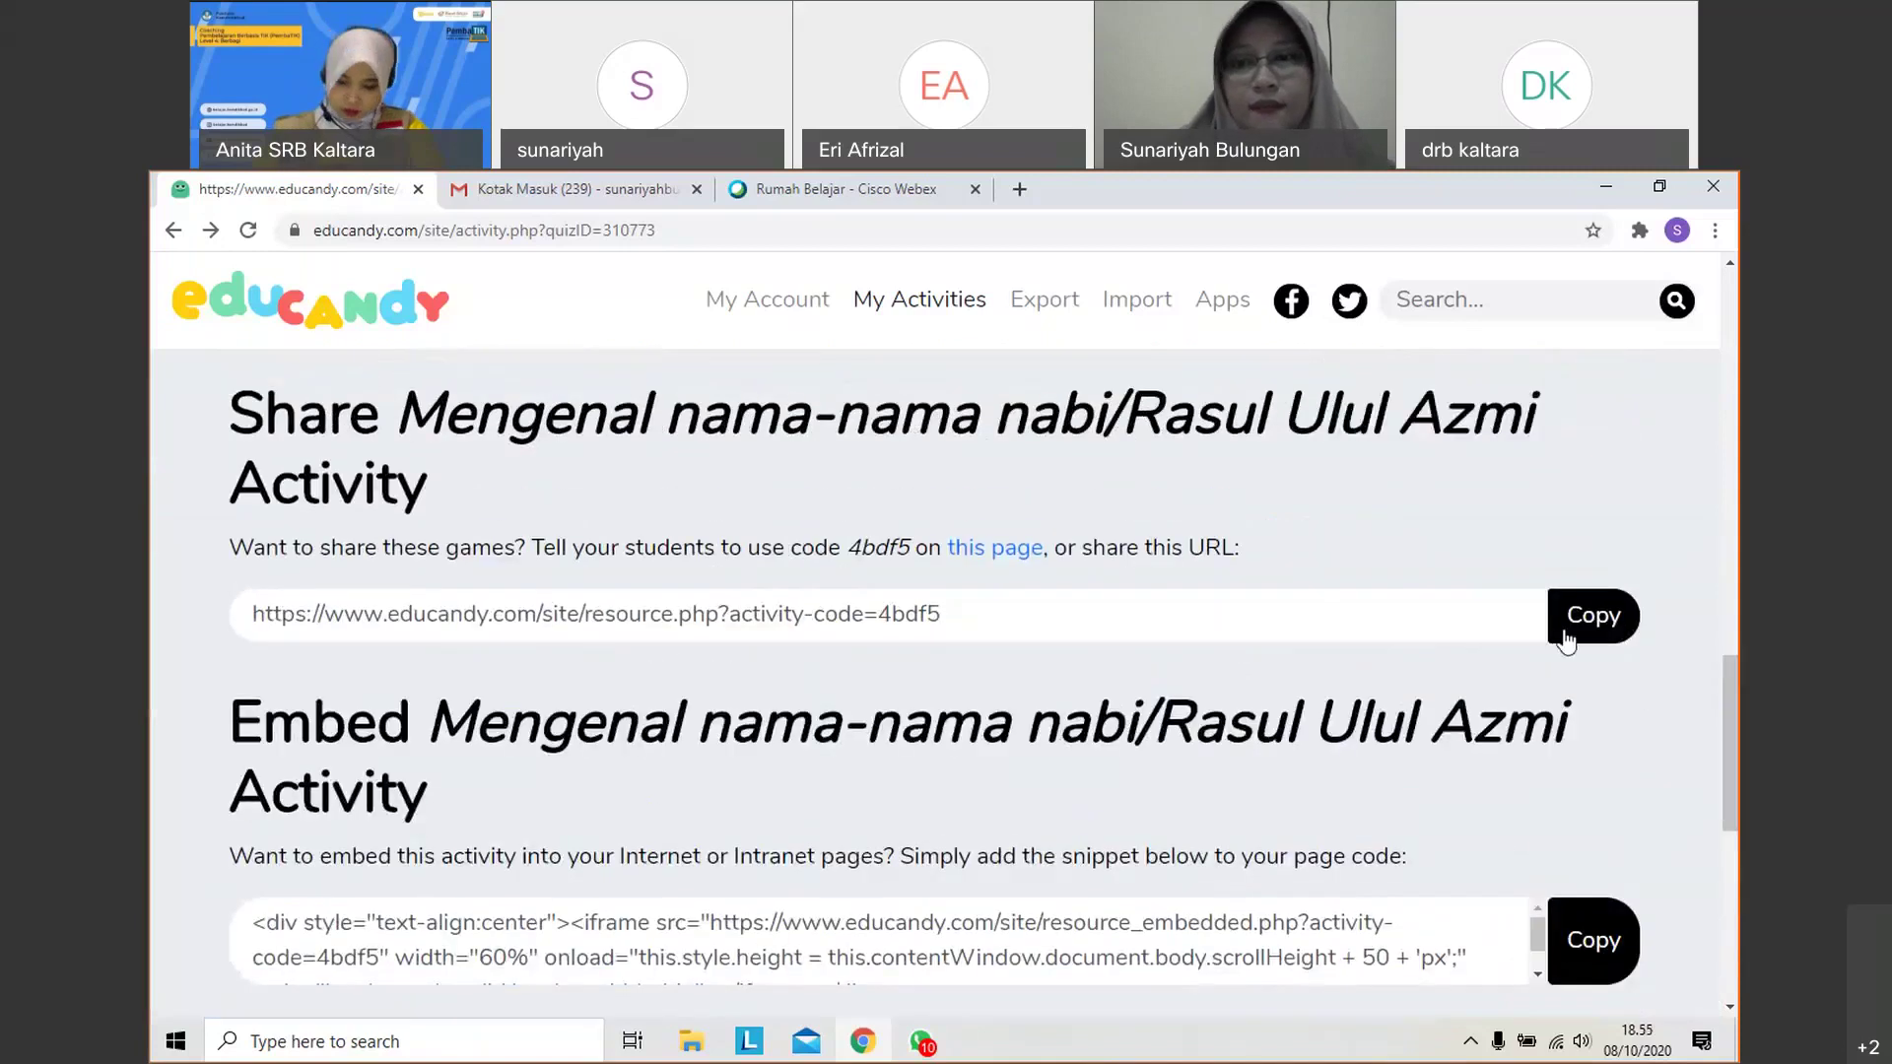
# Step: Select the share URL and scroll back up the activity page
pyautogui.moveTo(767, 615); pyautogui.dragTo(670, 661)
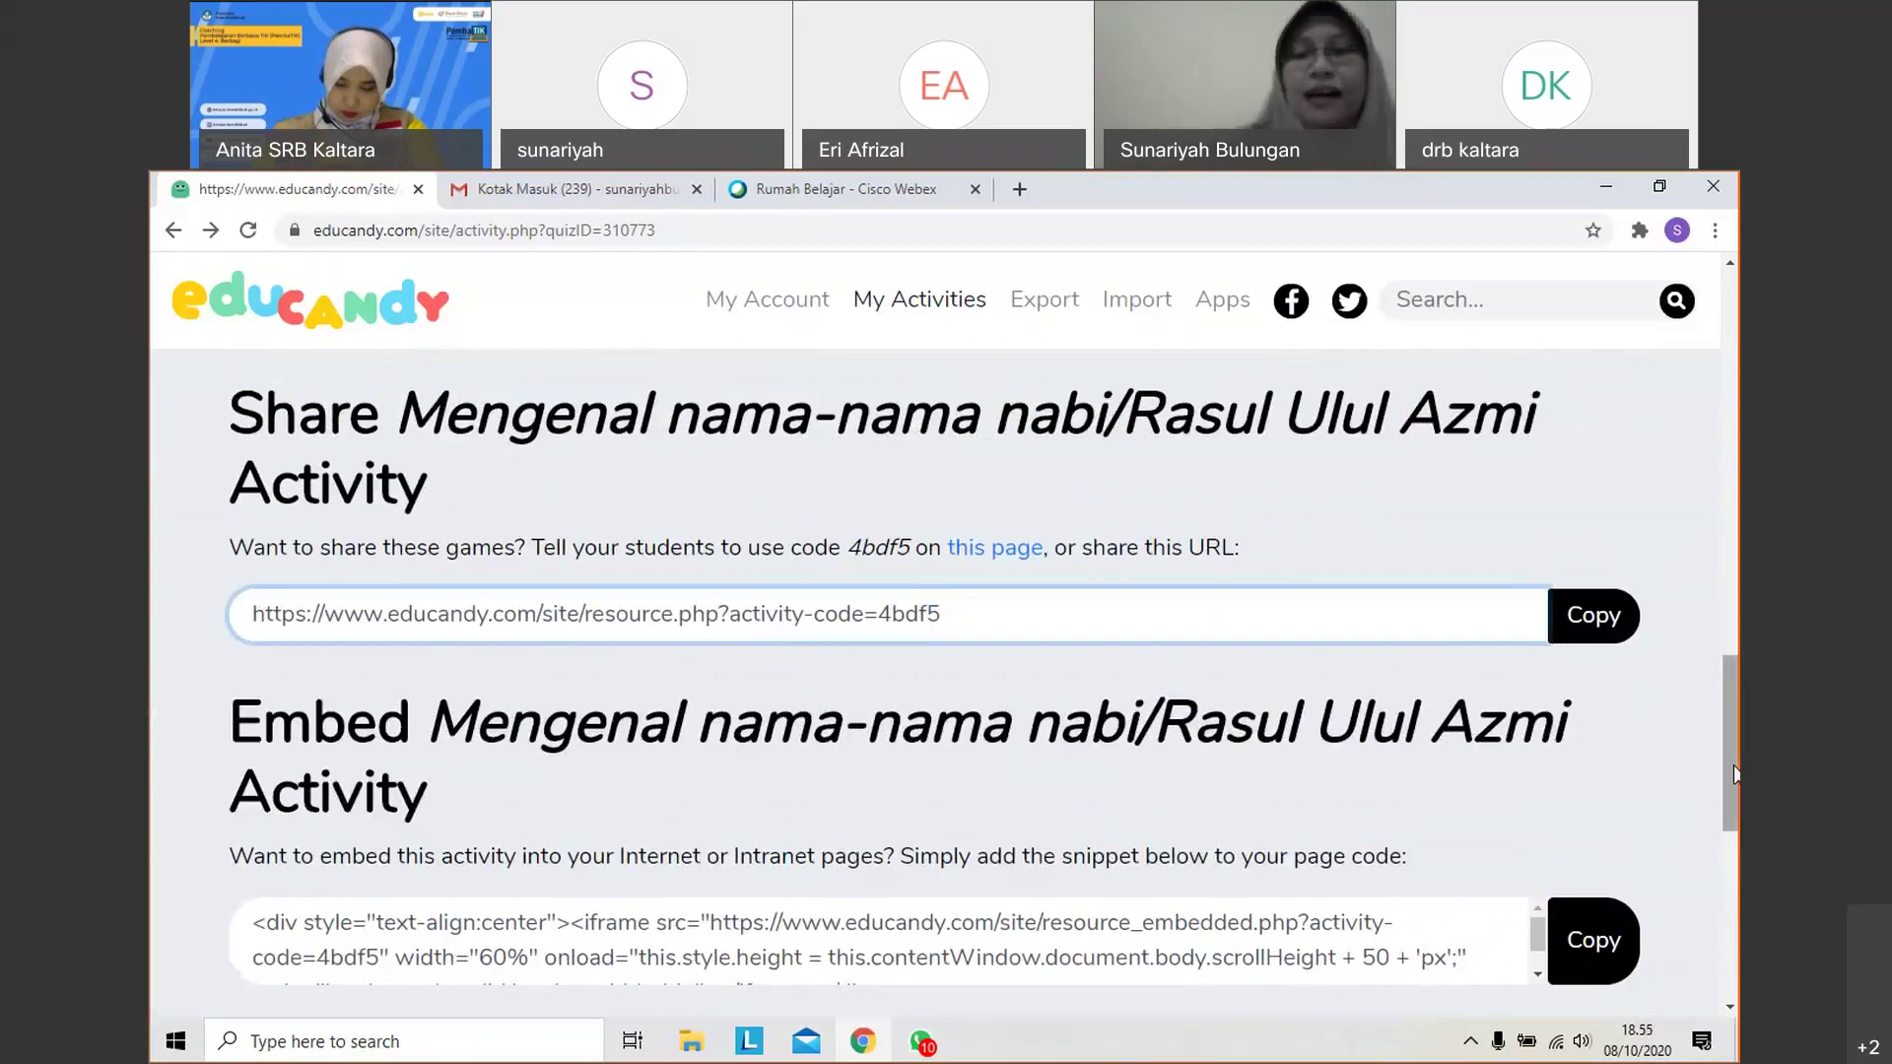
pyautogui.moveTo(1736, 774); pyautogui.dragTo(1738, 365)
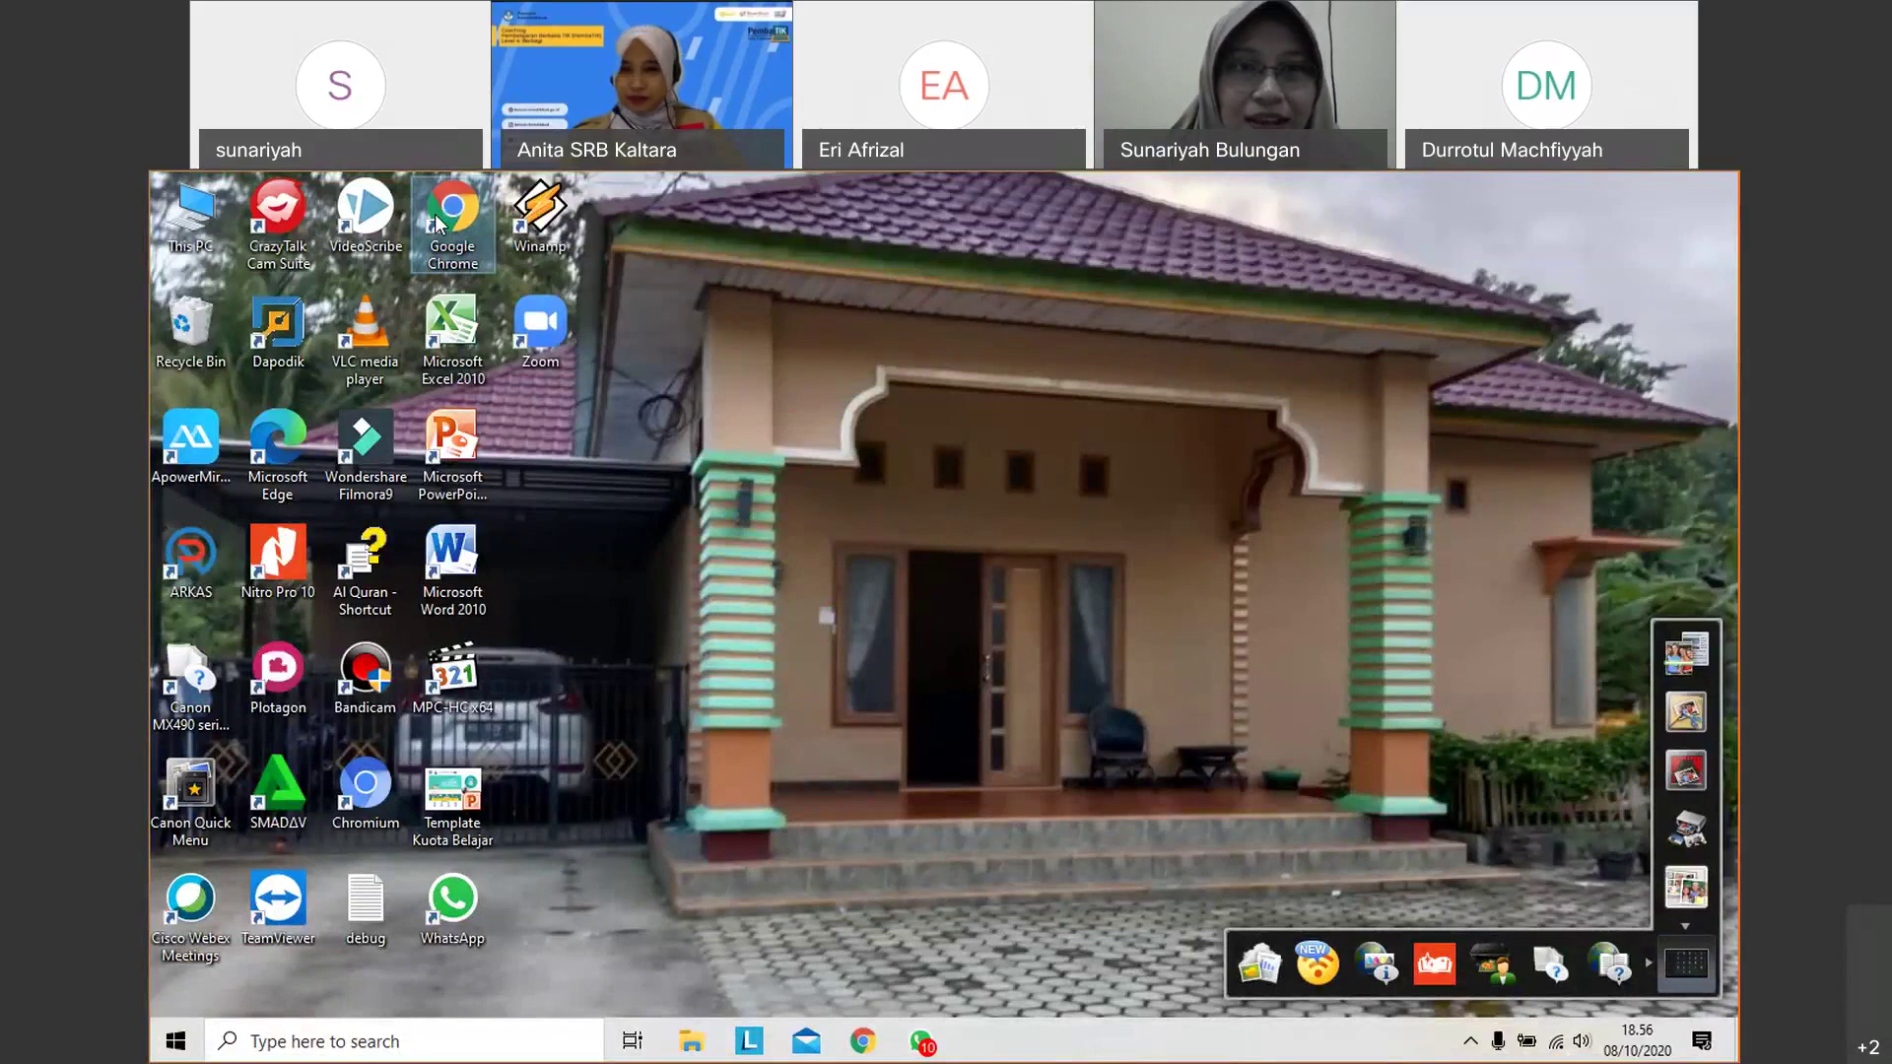
# Step: Launch Chrome maximised and load educandy.com
pyautogui.doubleClick(439, 222)
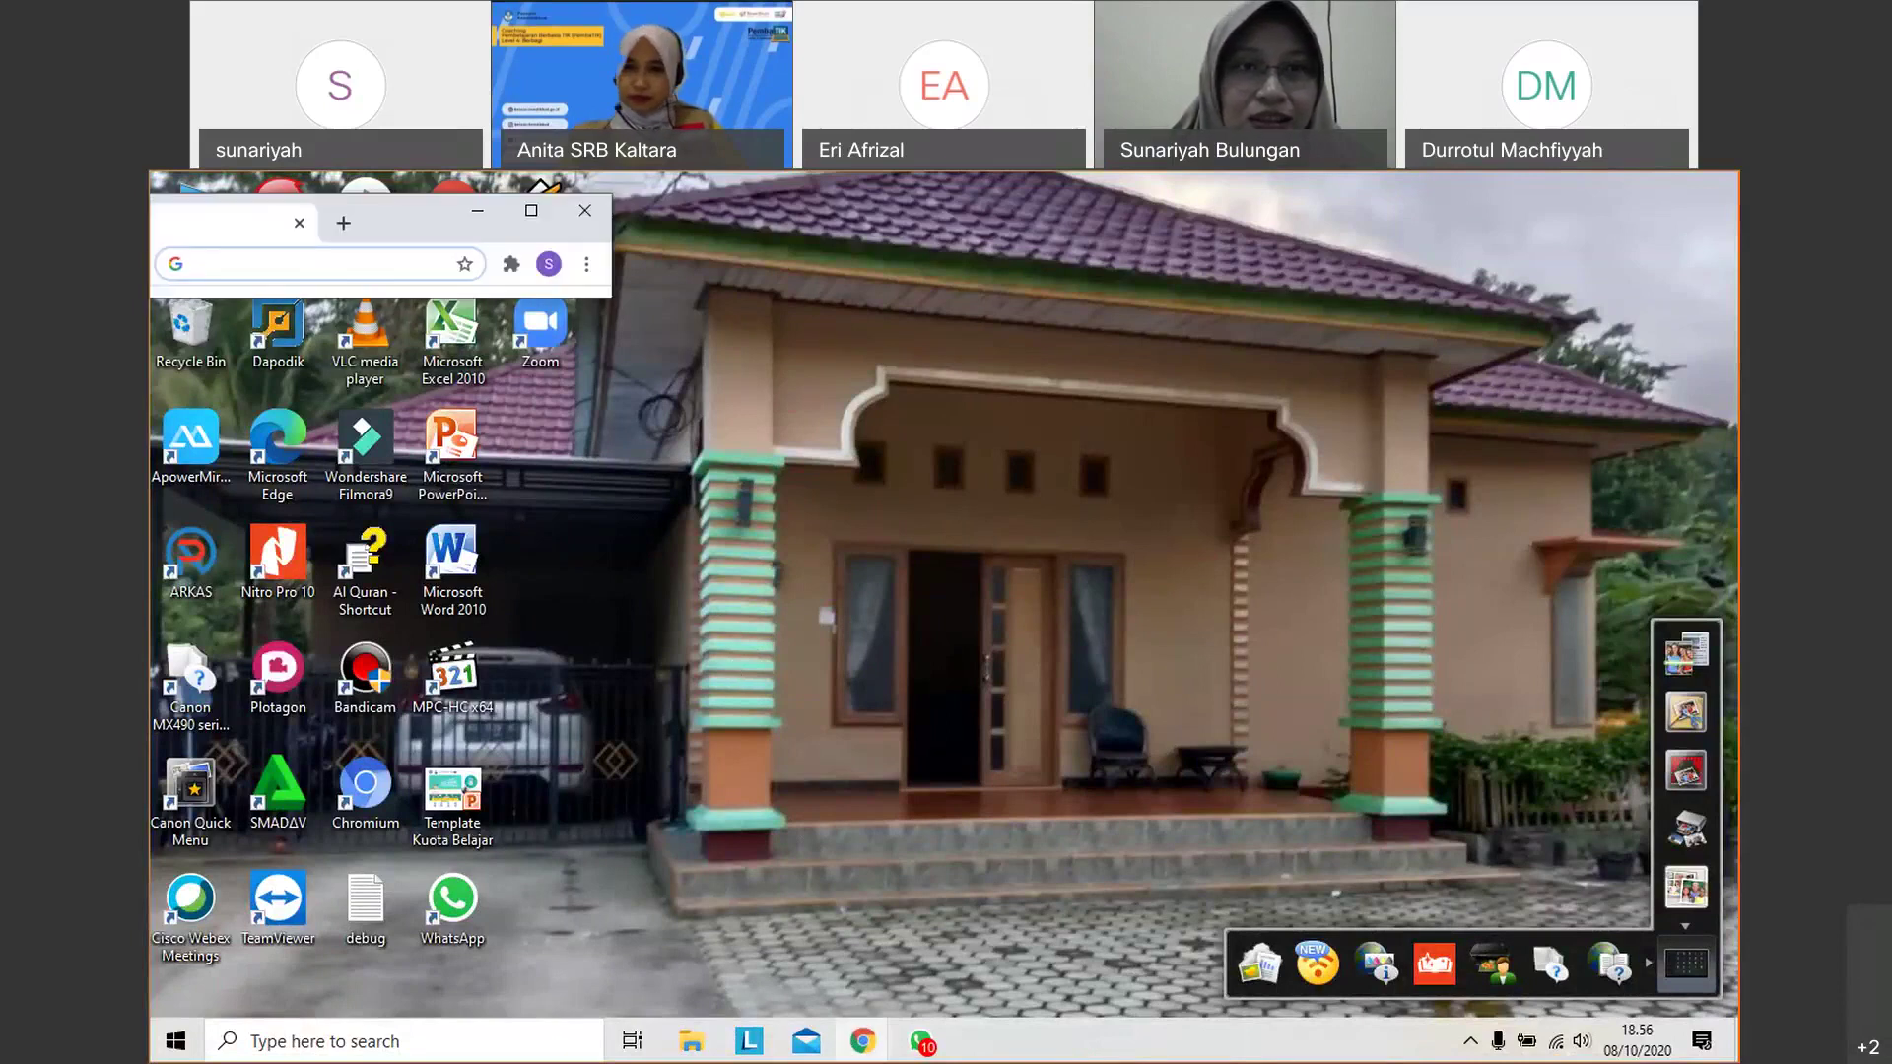
pyautogui.click(531, 210)
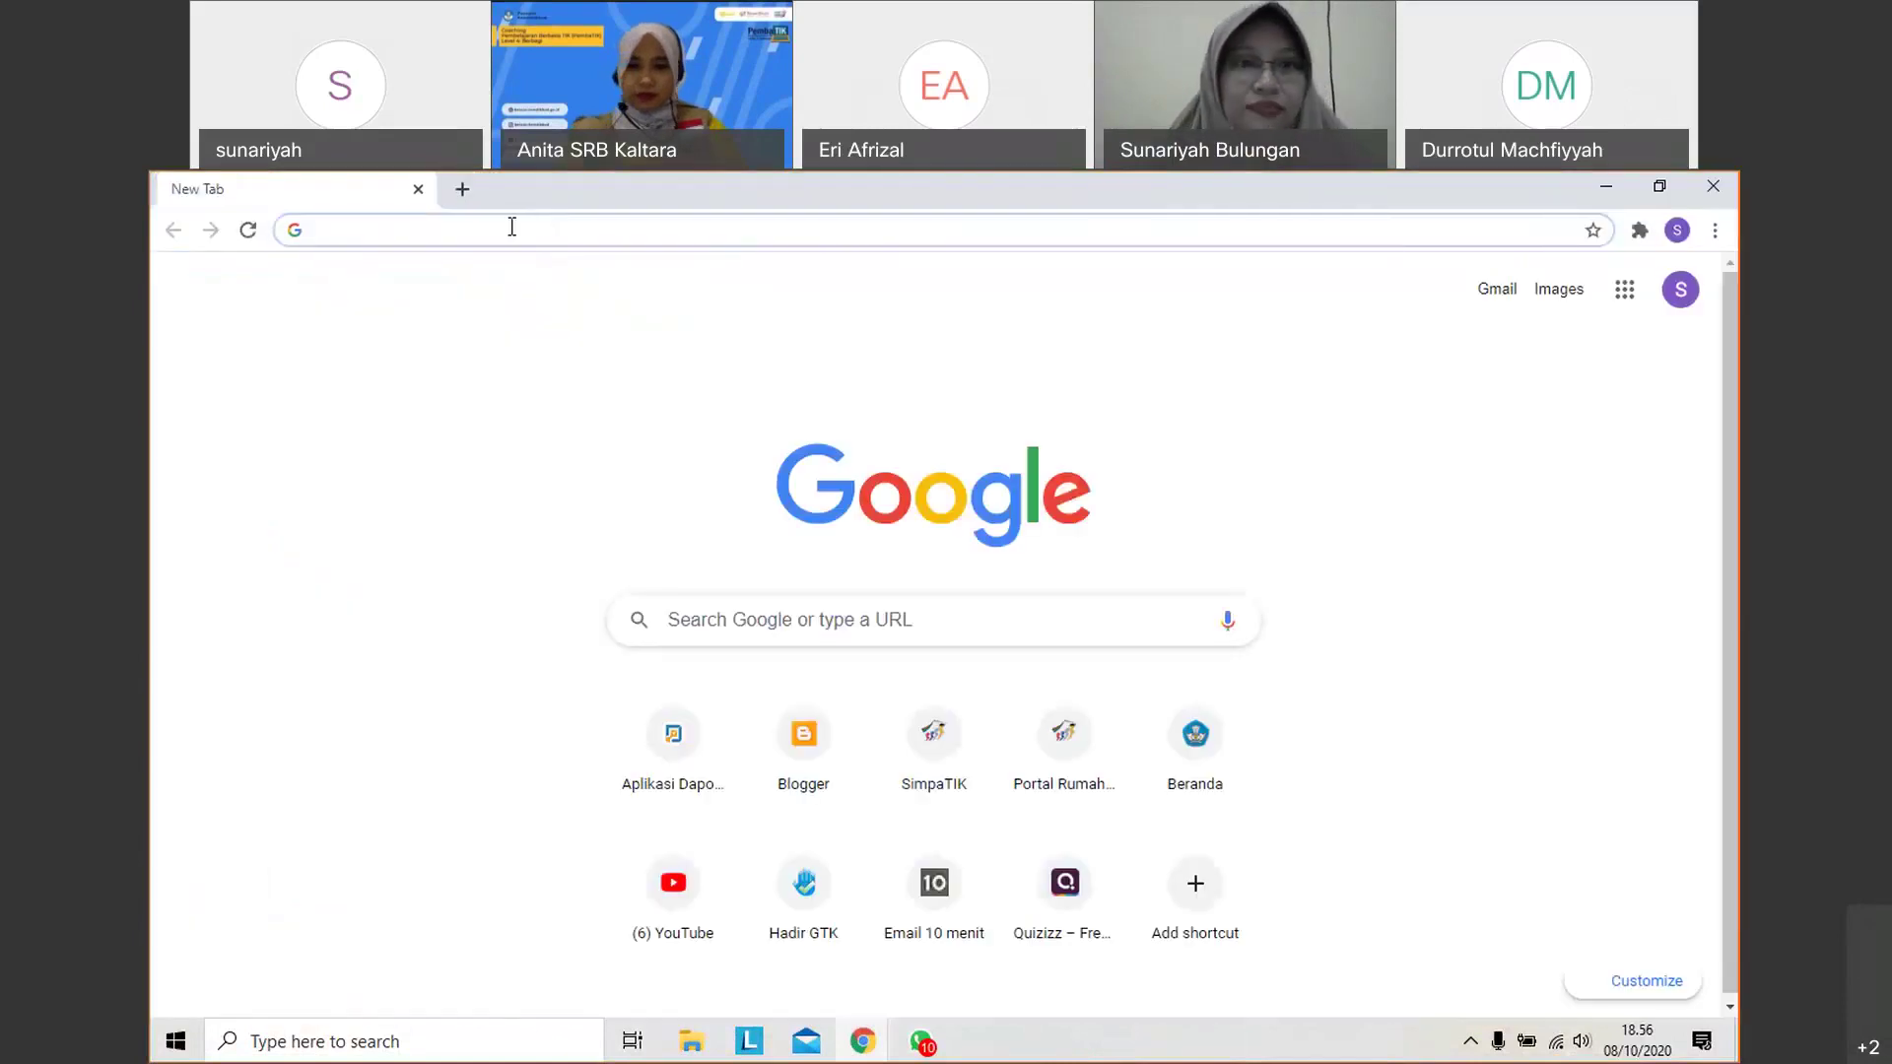
pyautogui.write('educandy.com')
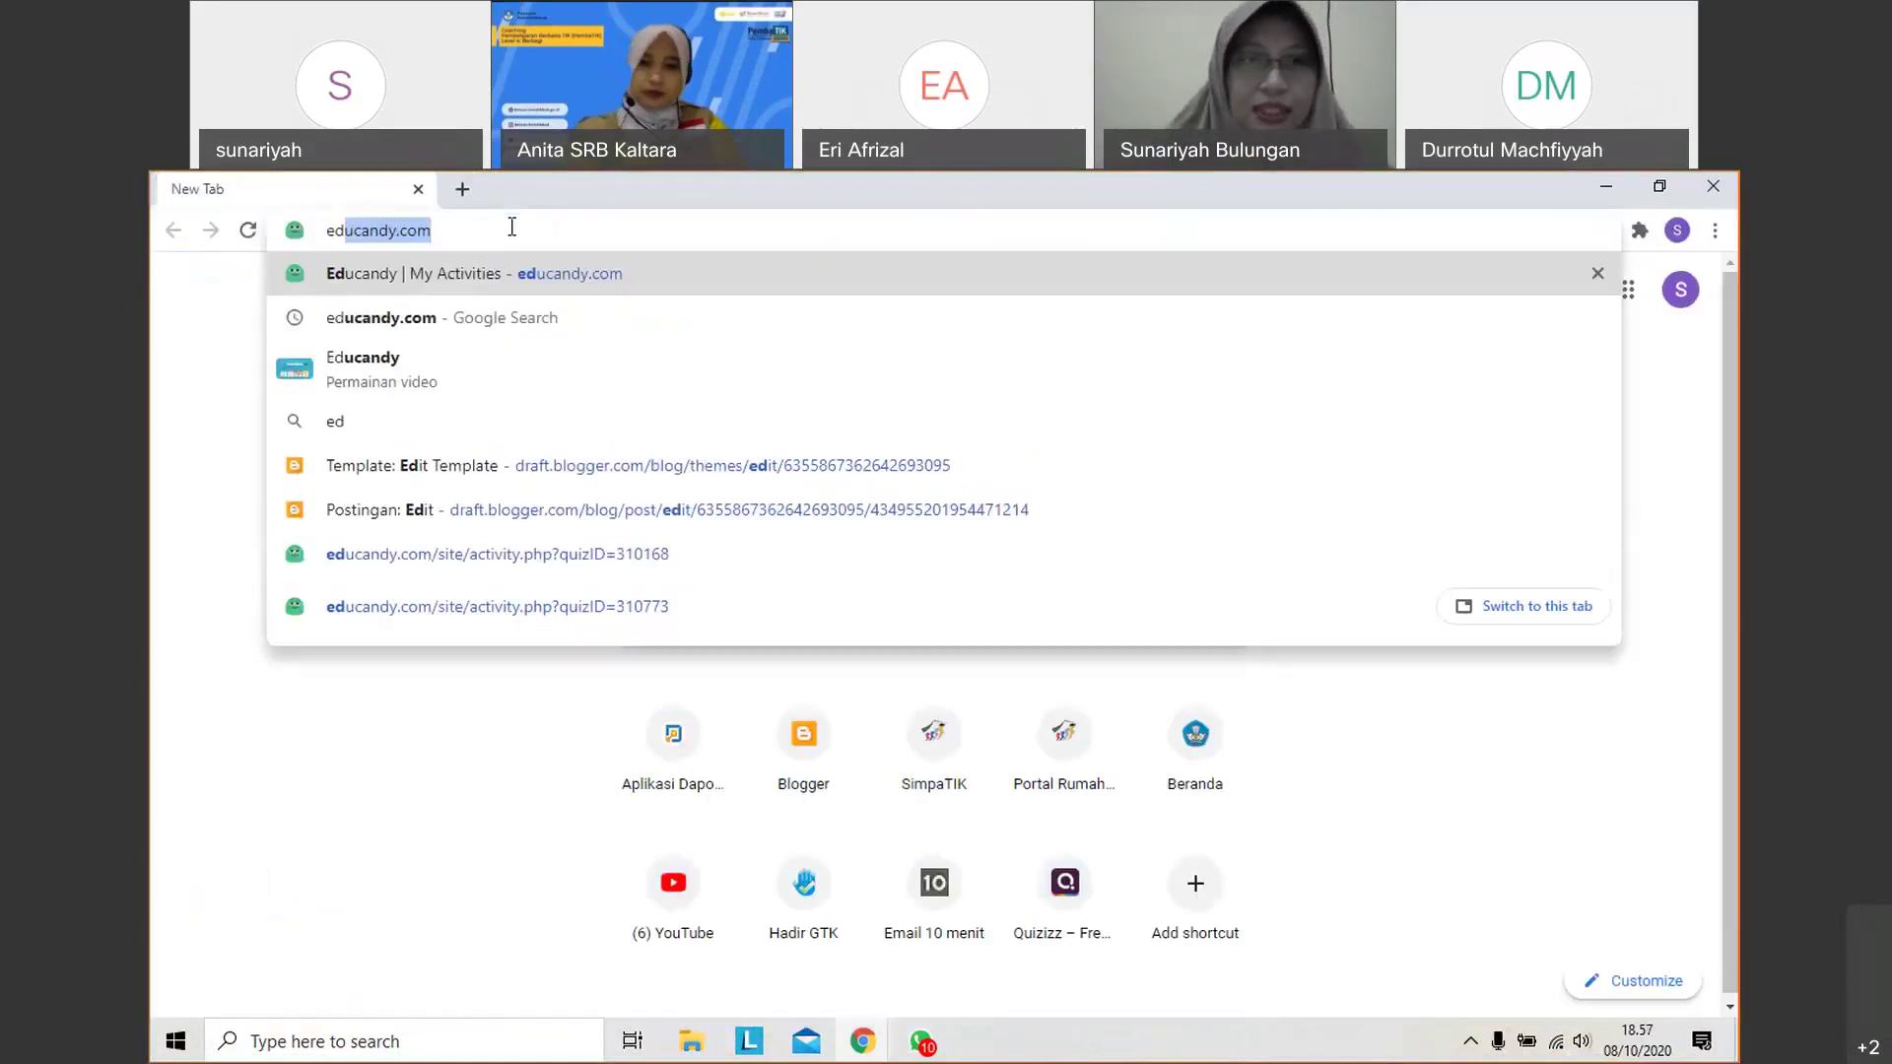
pyautogui.click(473, 226)
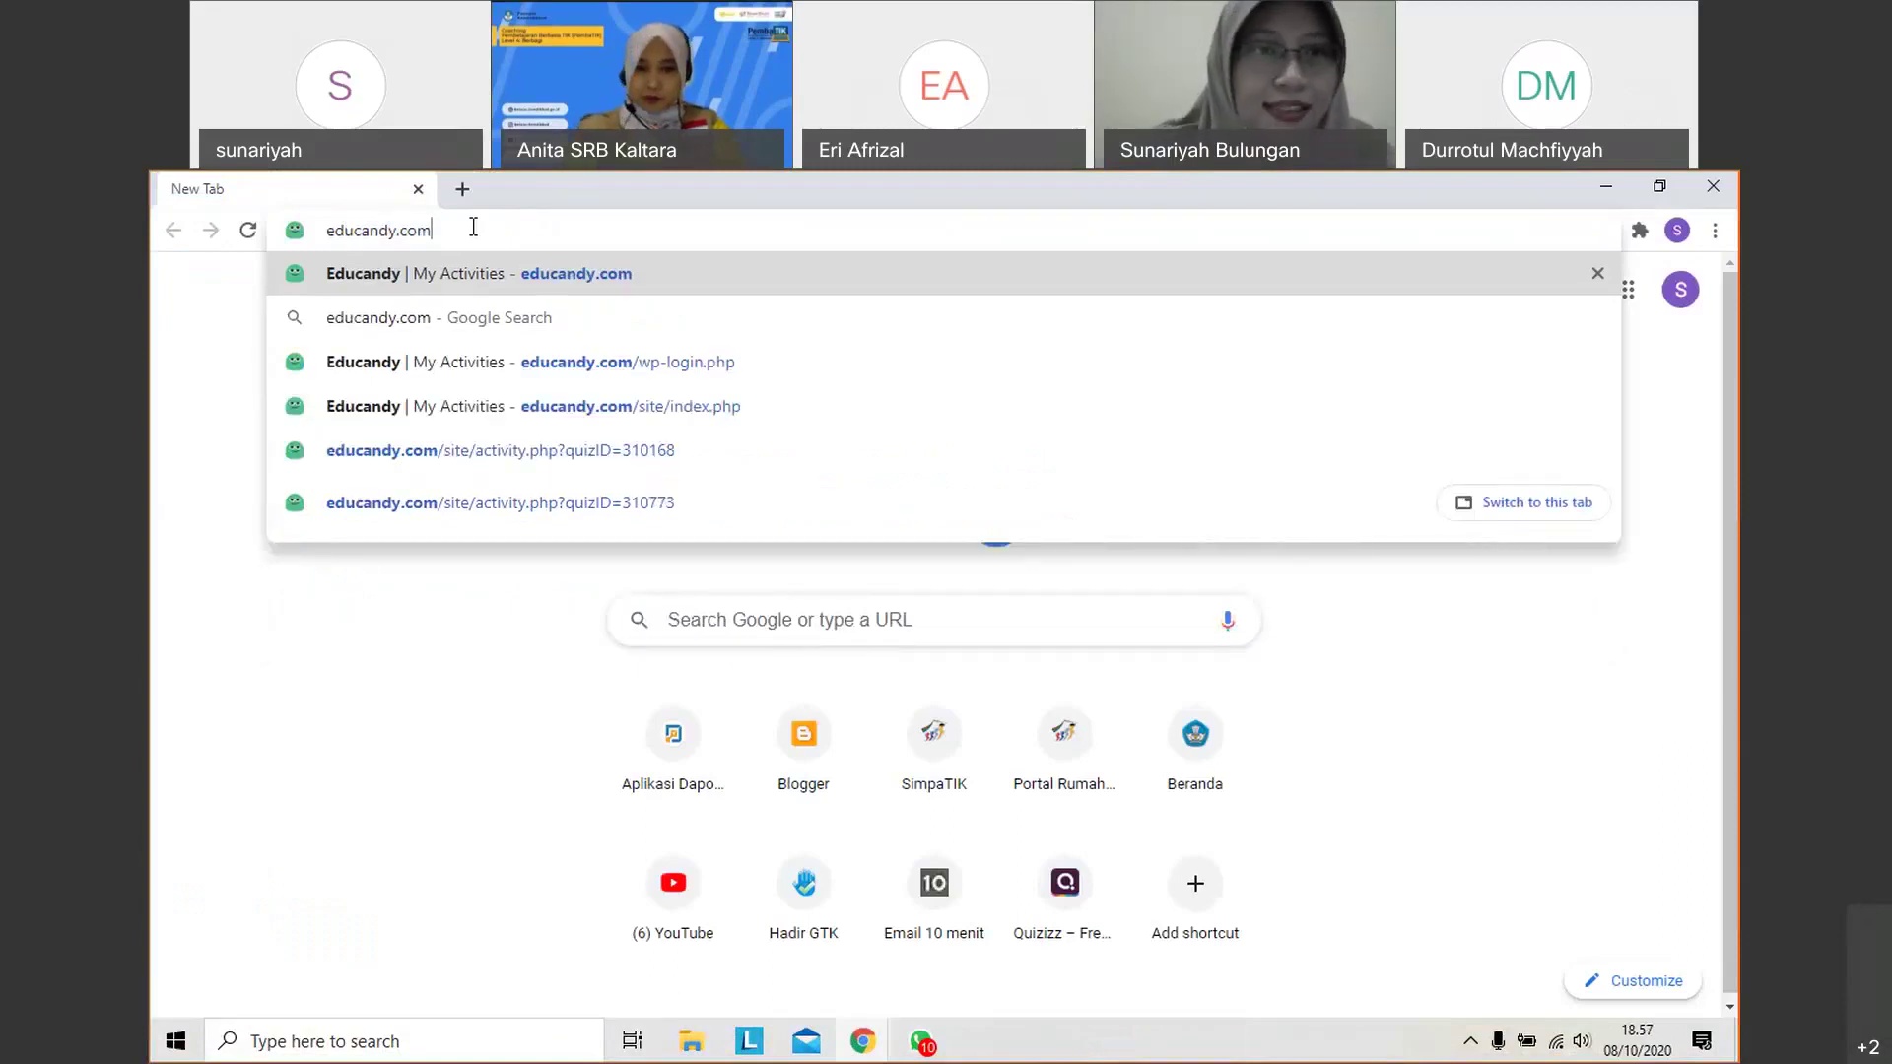
pyautogui.press('Return')
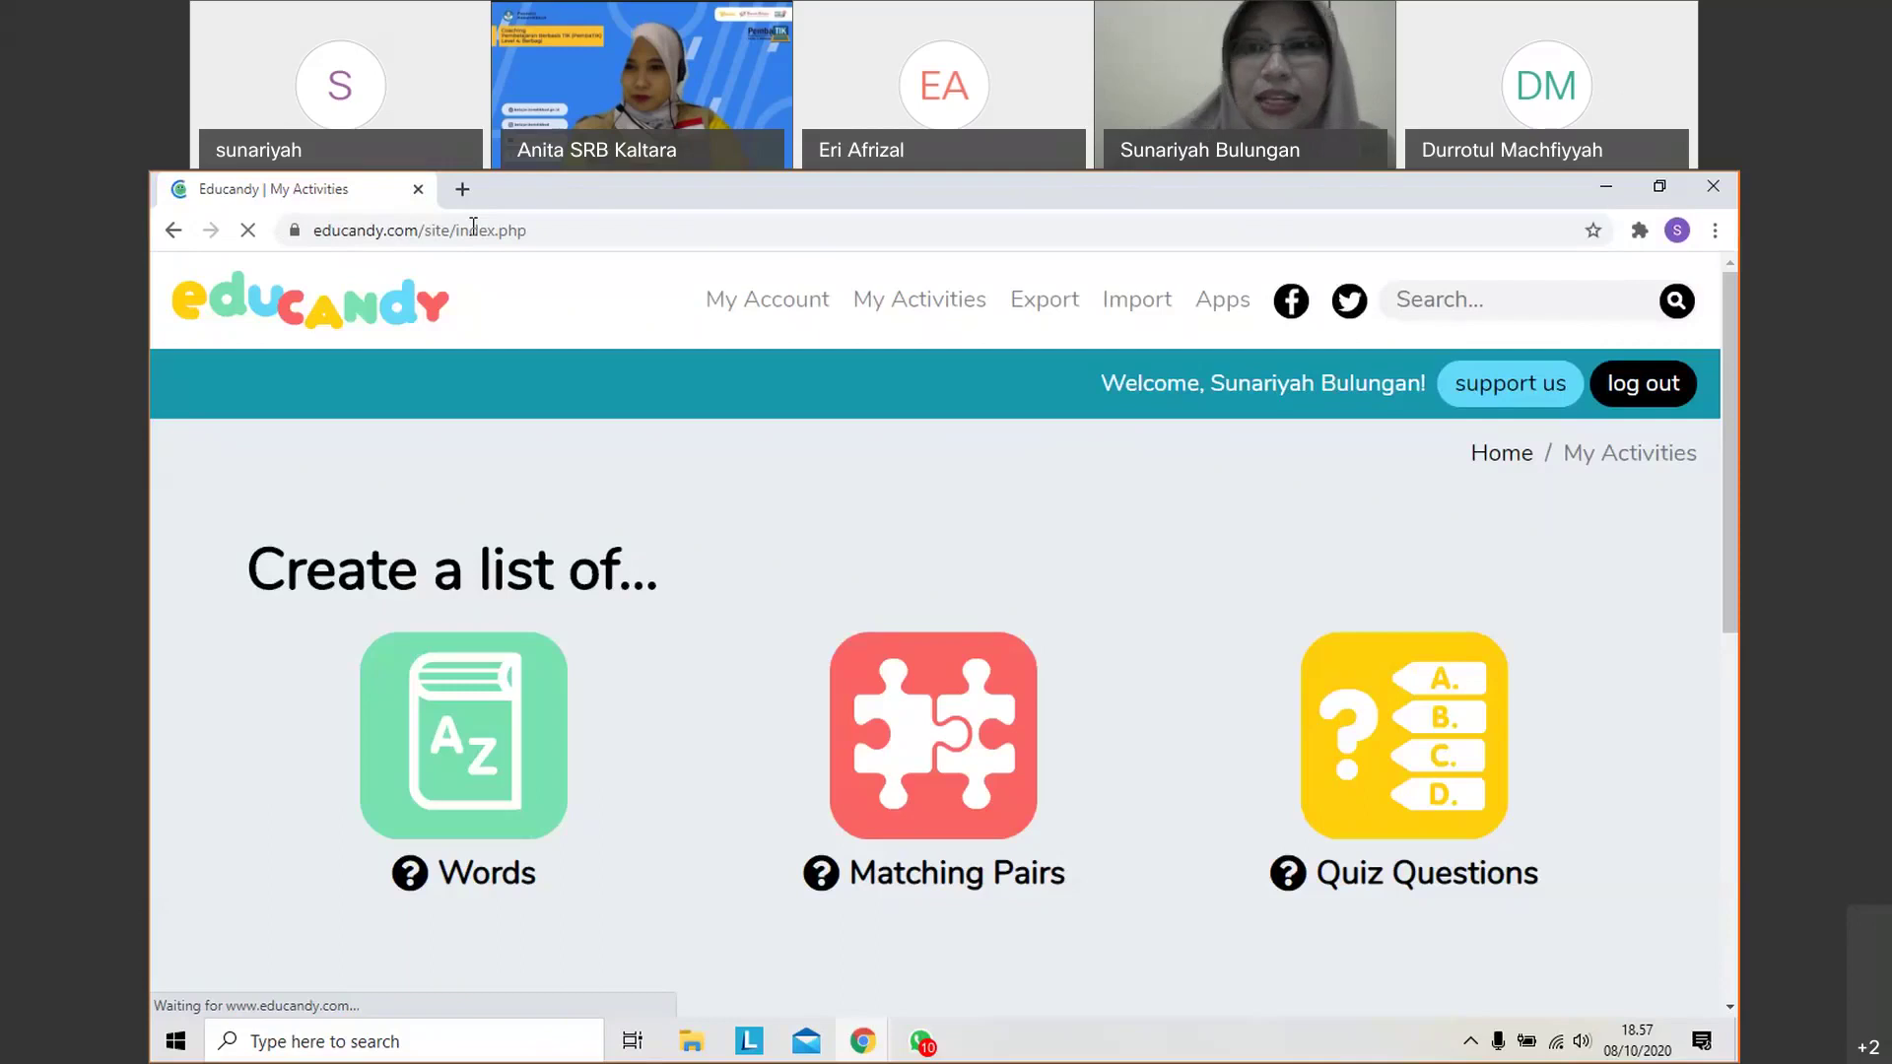
# Step: Log out of the current account and reach the Register form via Sign-in
pyautogui.click(1660, 398)
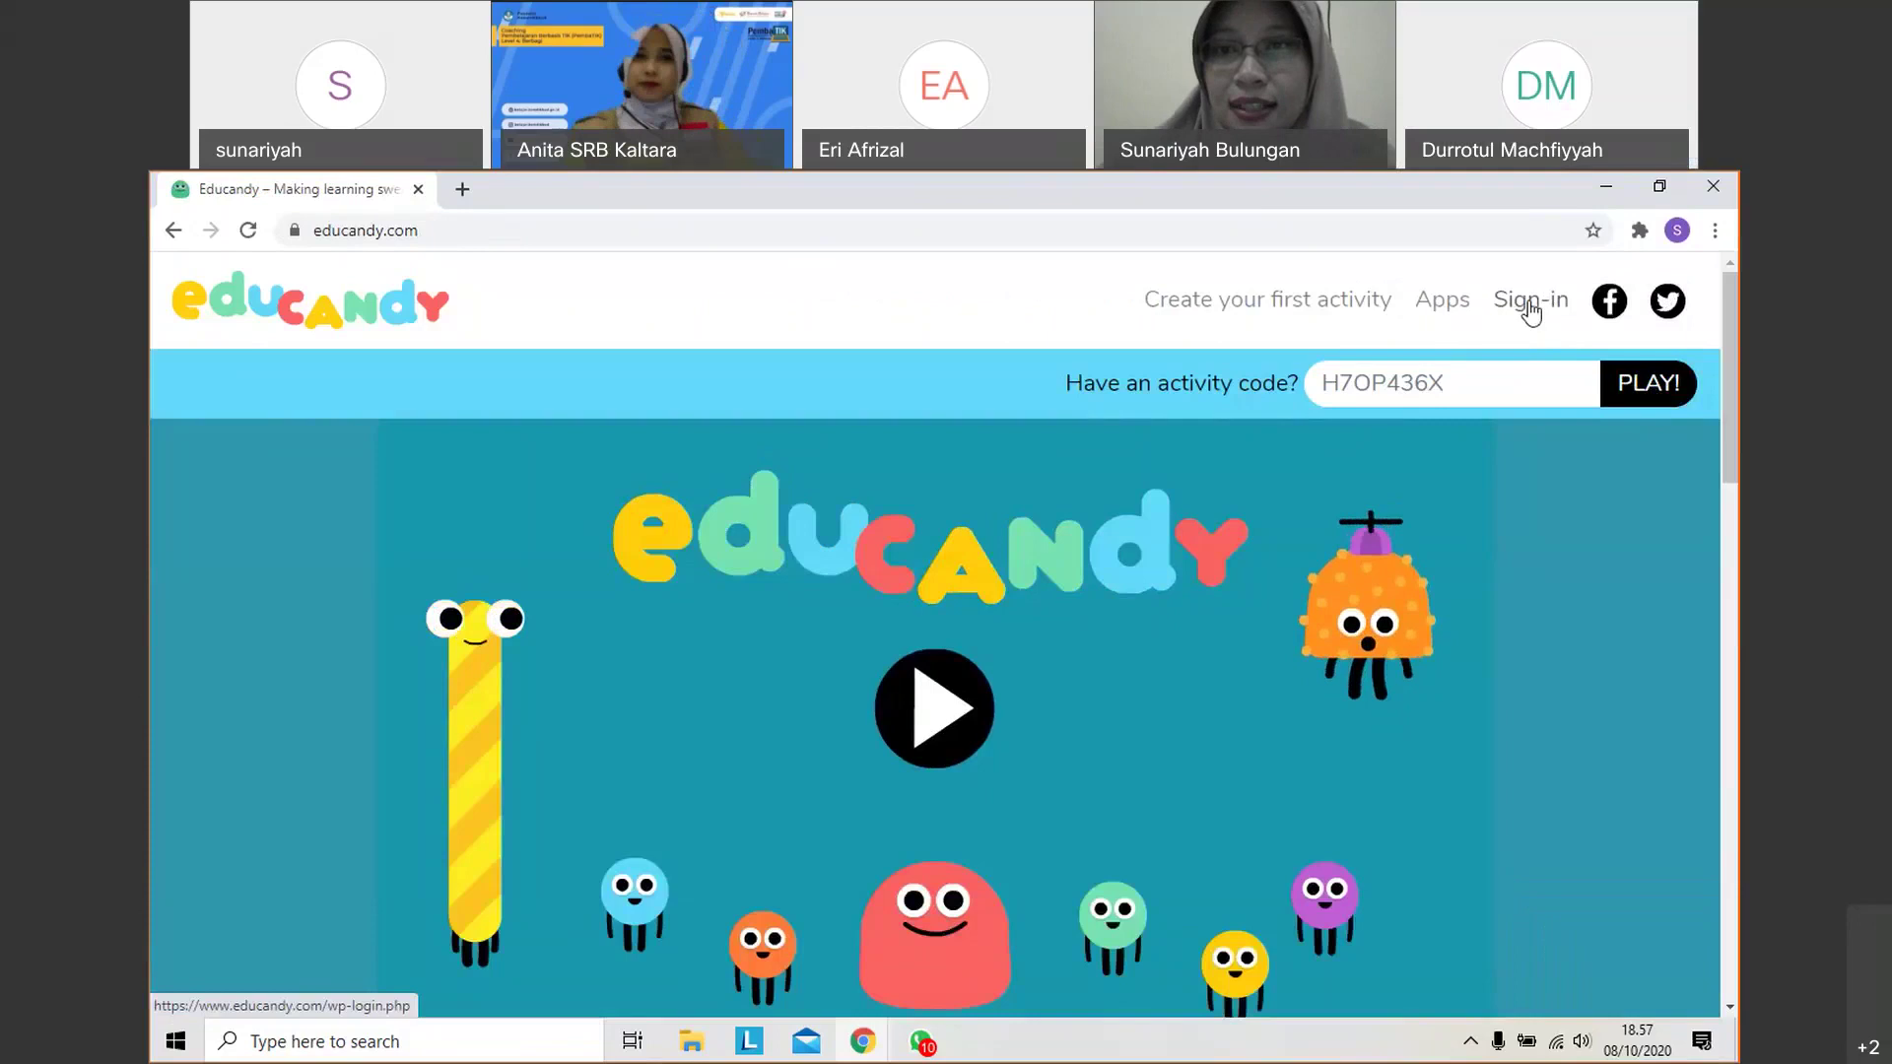
pyautogui.click(1530, 301)
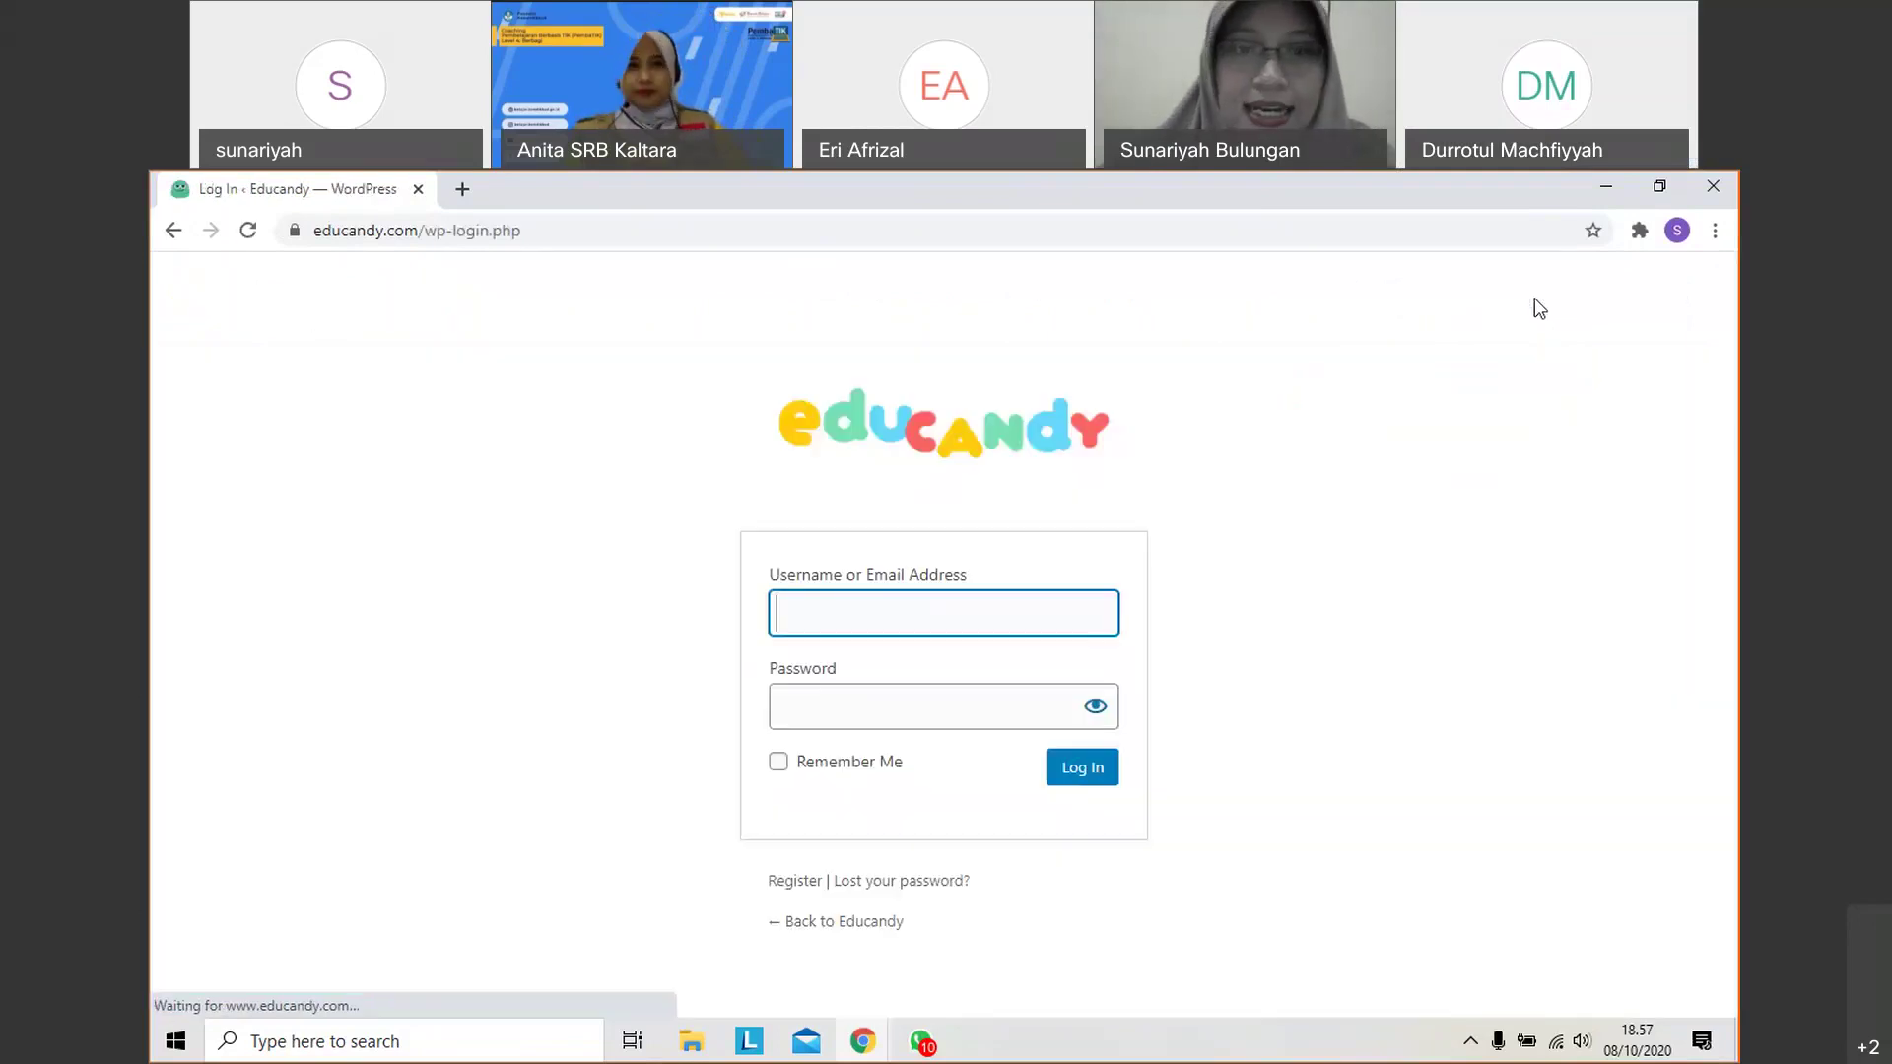
pyautogui.click(794, 881)
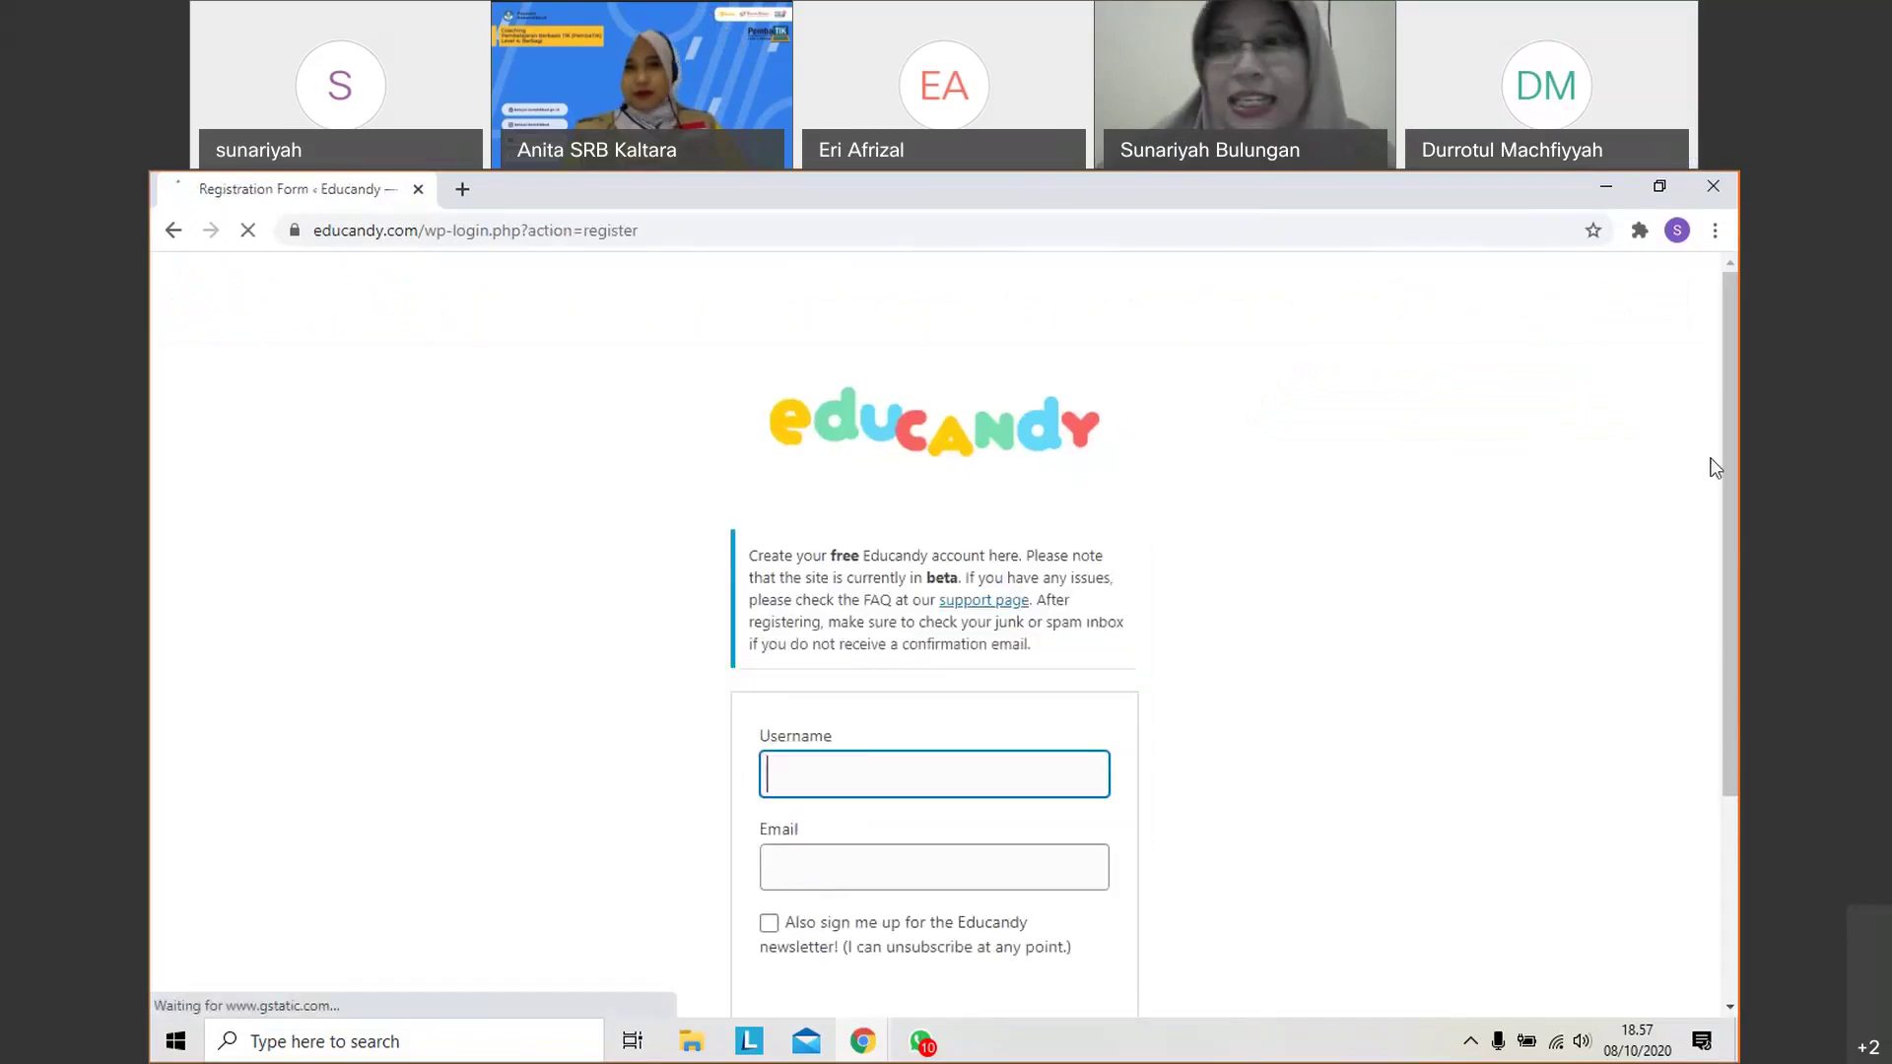
# Step: Enter the new account's username in the registration form, correcting a typo
pyautogui.scroll(-1, 1724, 512)
pyautogui.scroll(-1, 934, 631)
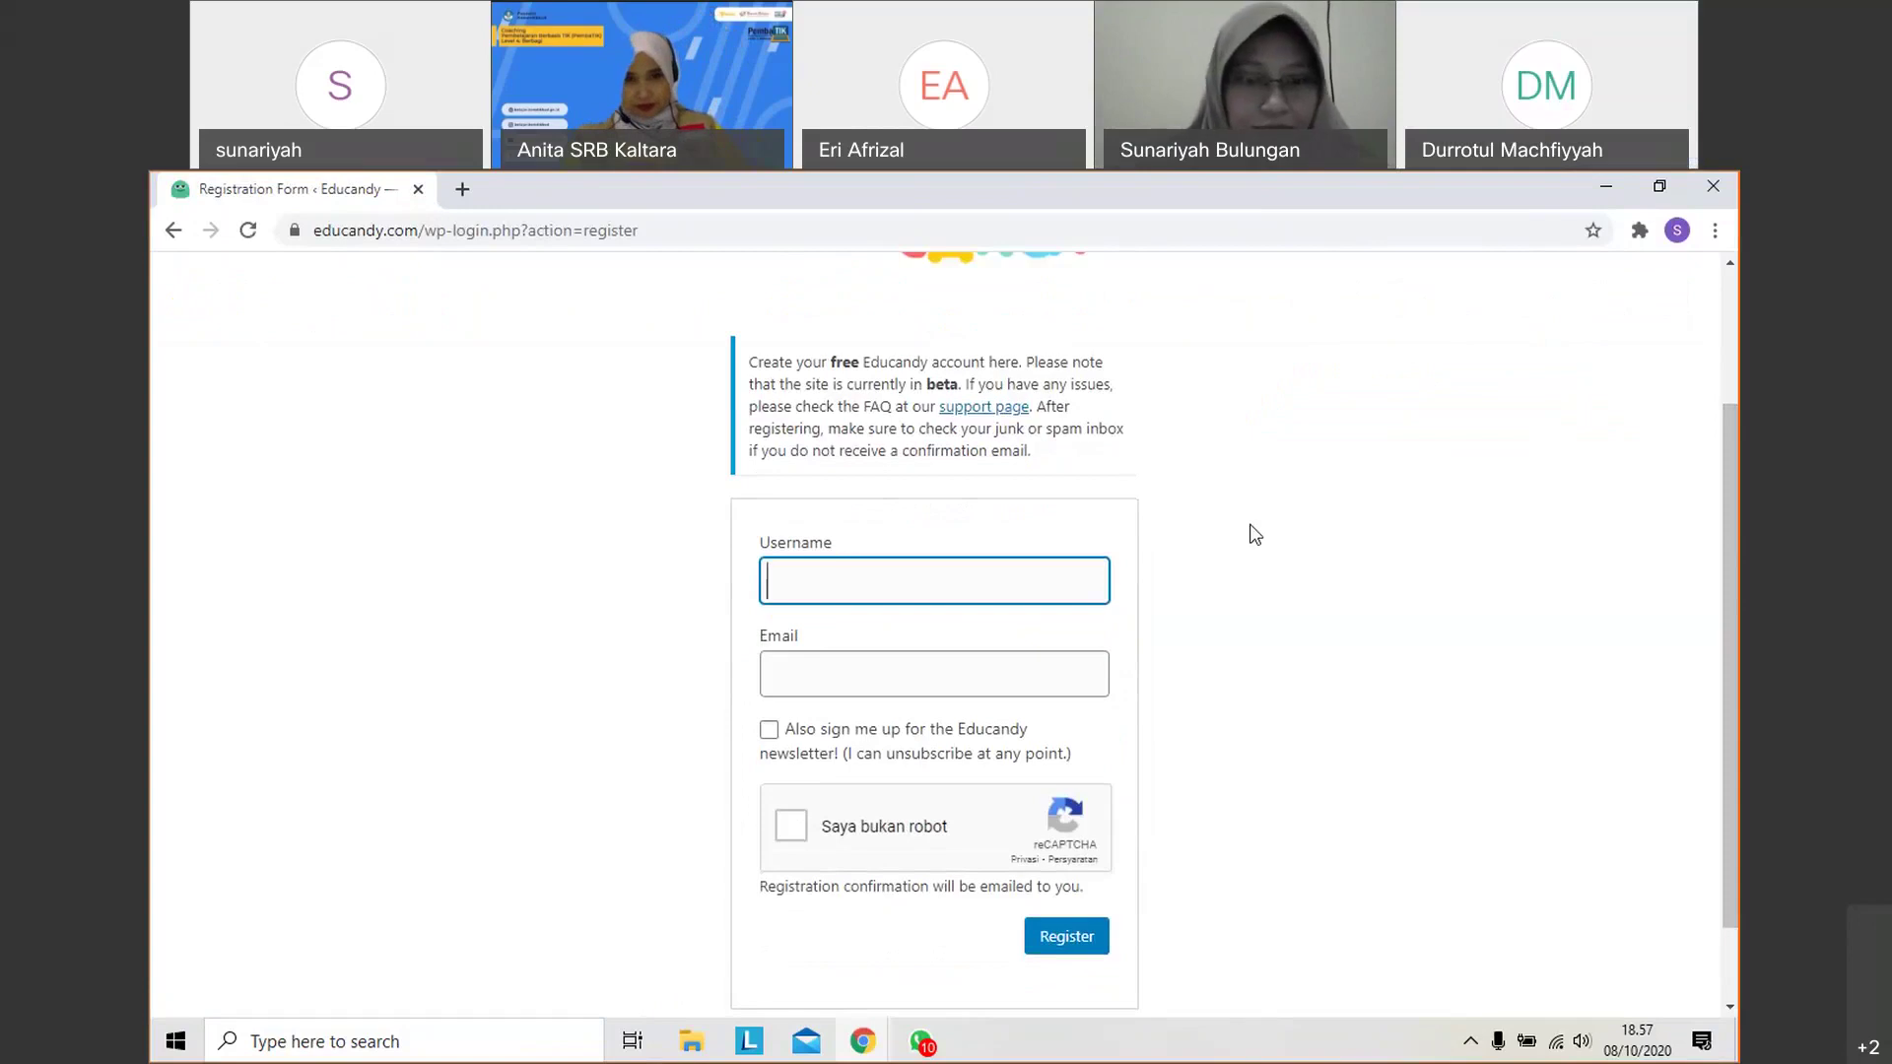
pyautogui.write('arya')
pyautogui.press('BackSpace')
pyautogui.press('BackSpace')
pyautogui.press('BackSpace')
pyautogui.press('BackSpace')
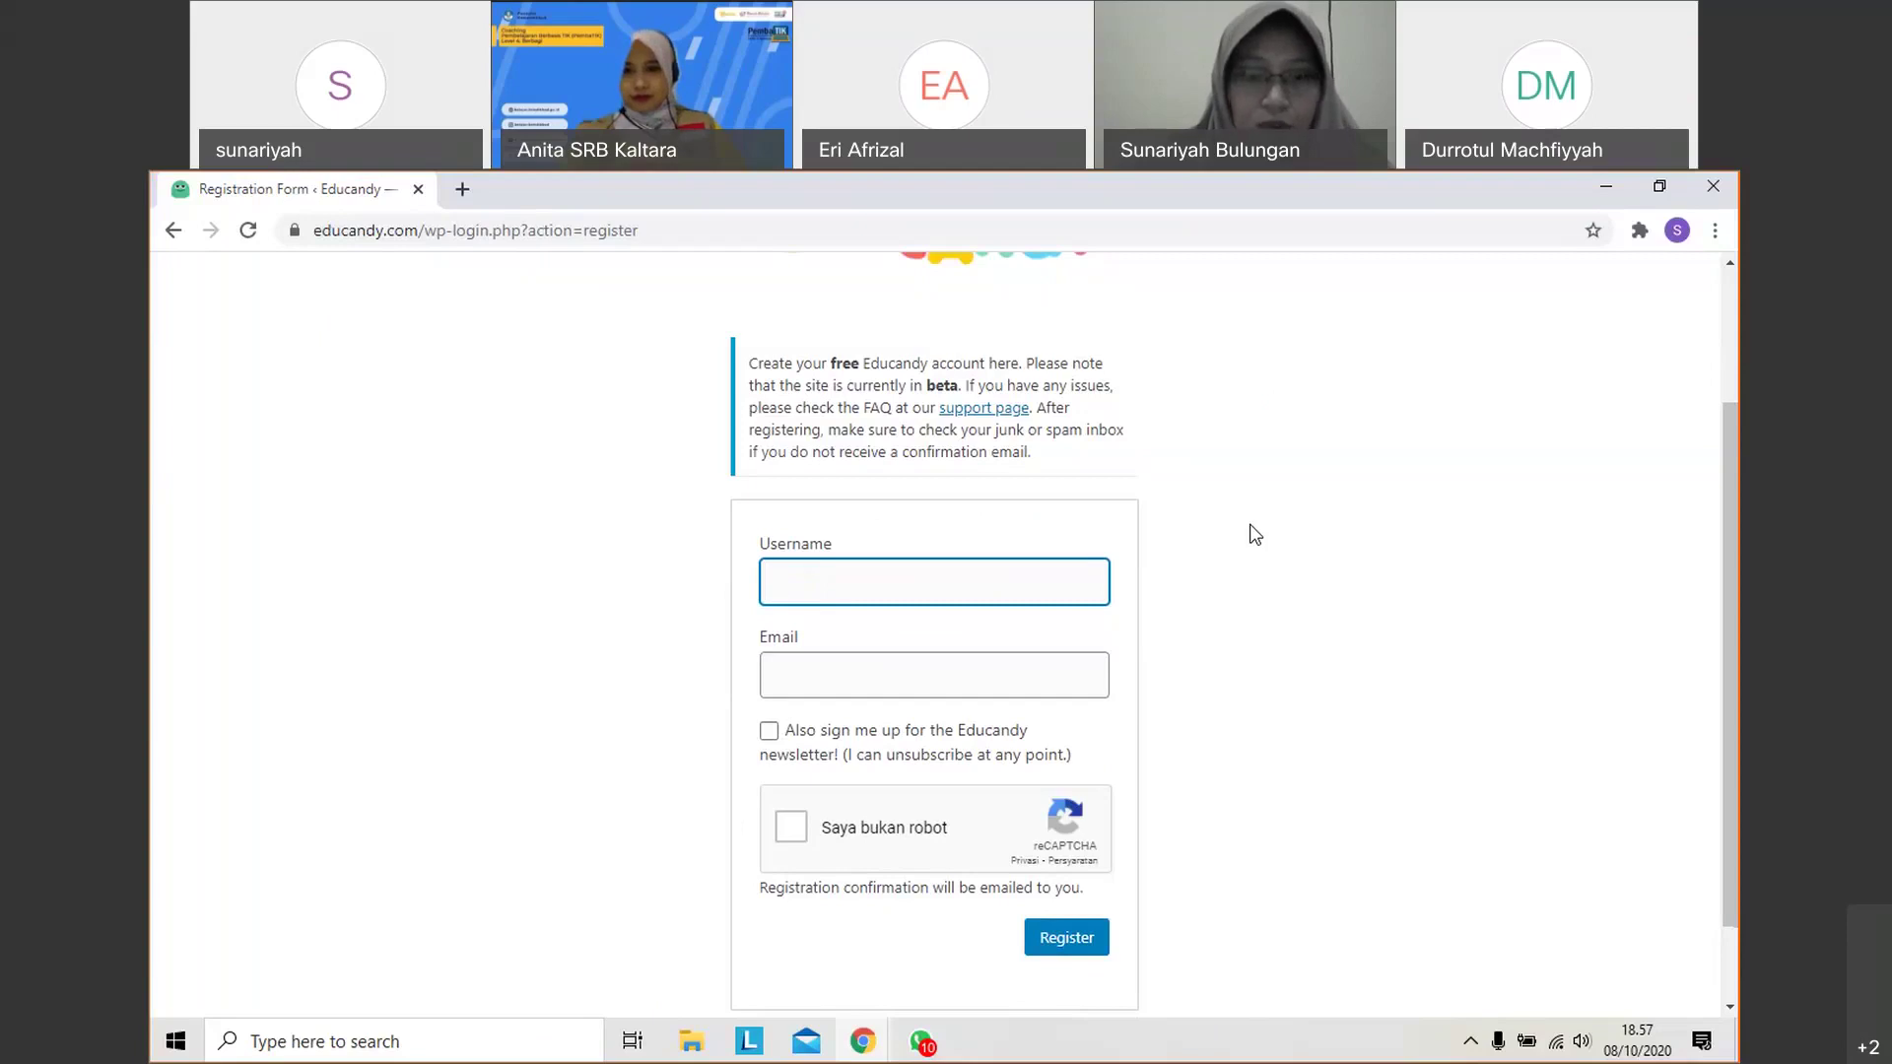
pyautogui.write('Sun')
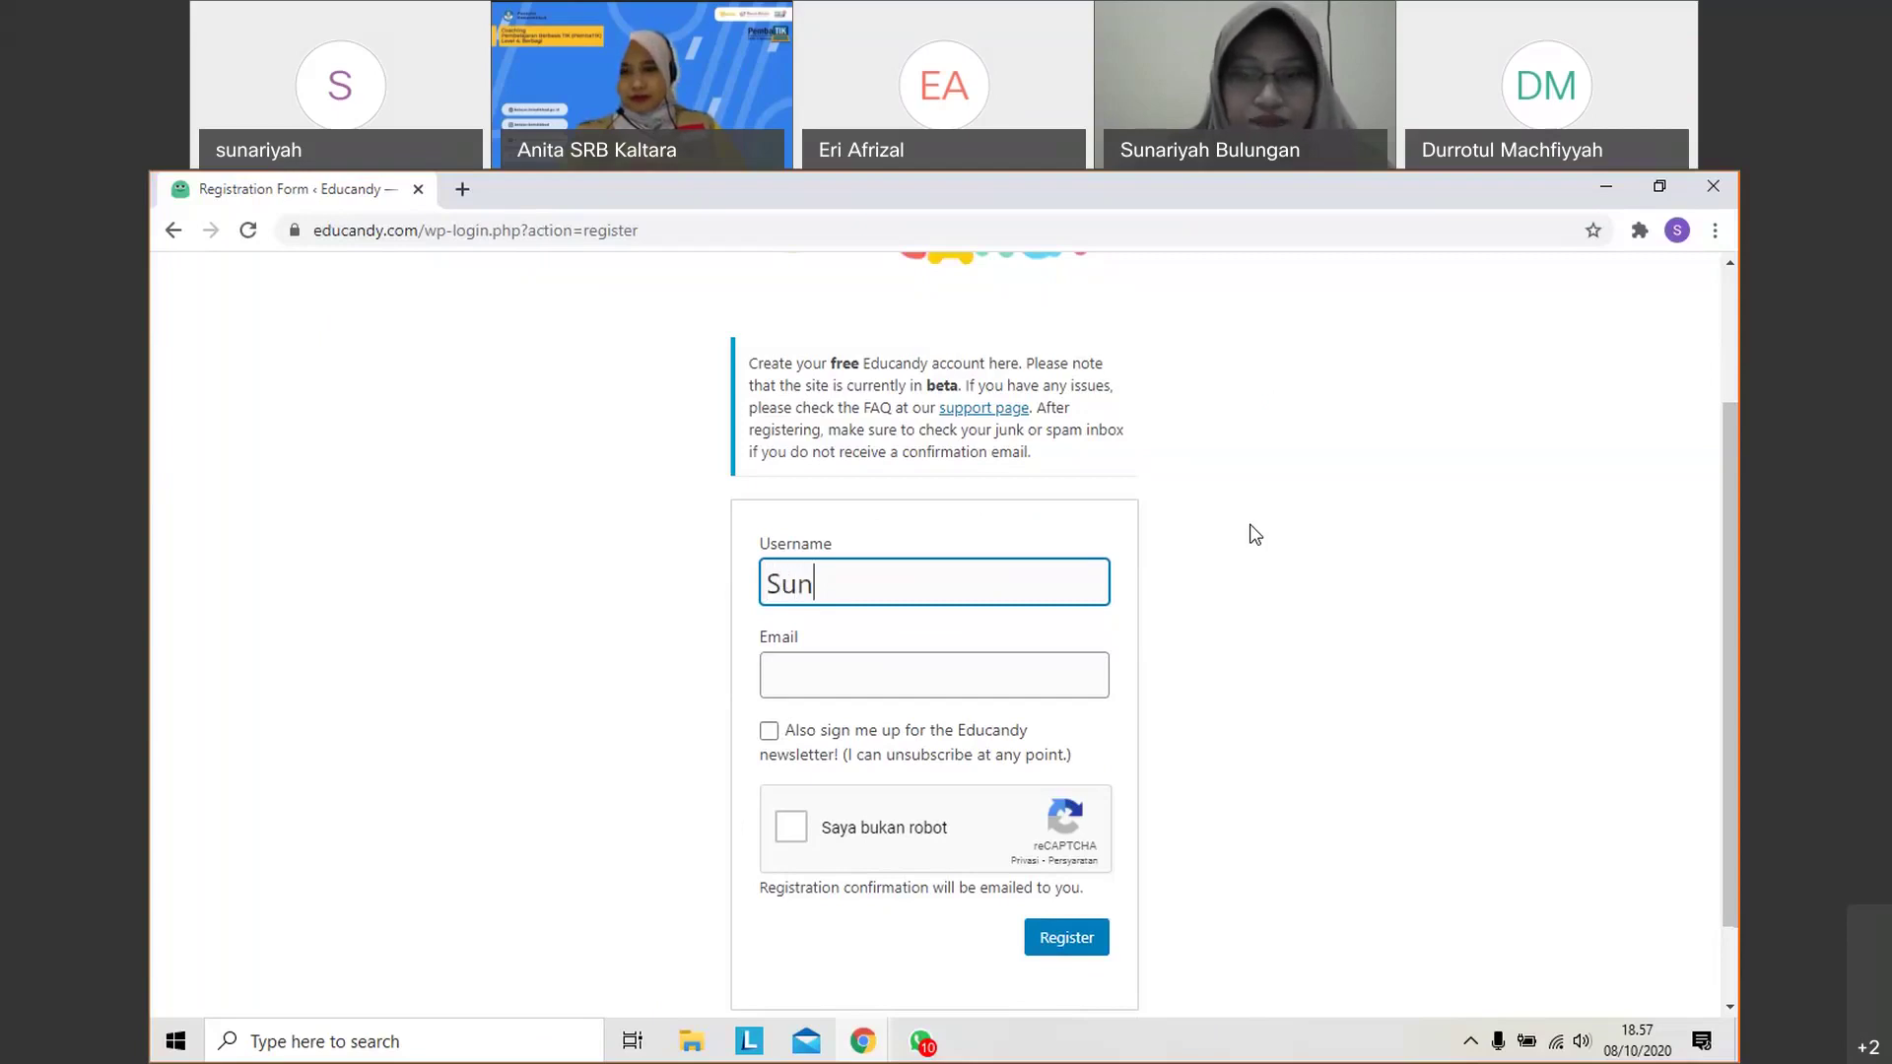
pyautogui.write('ari')
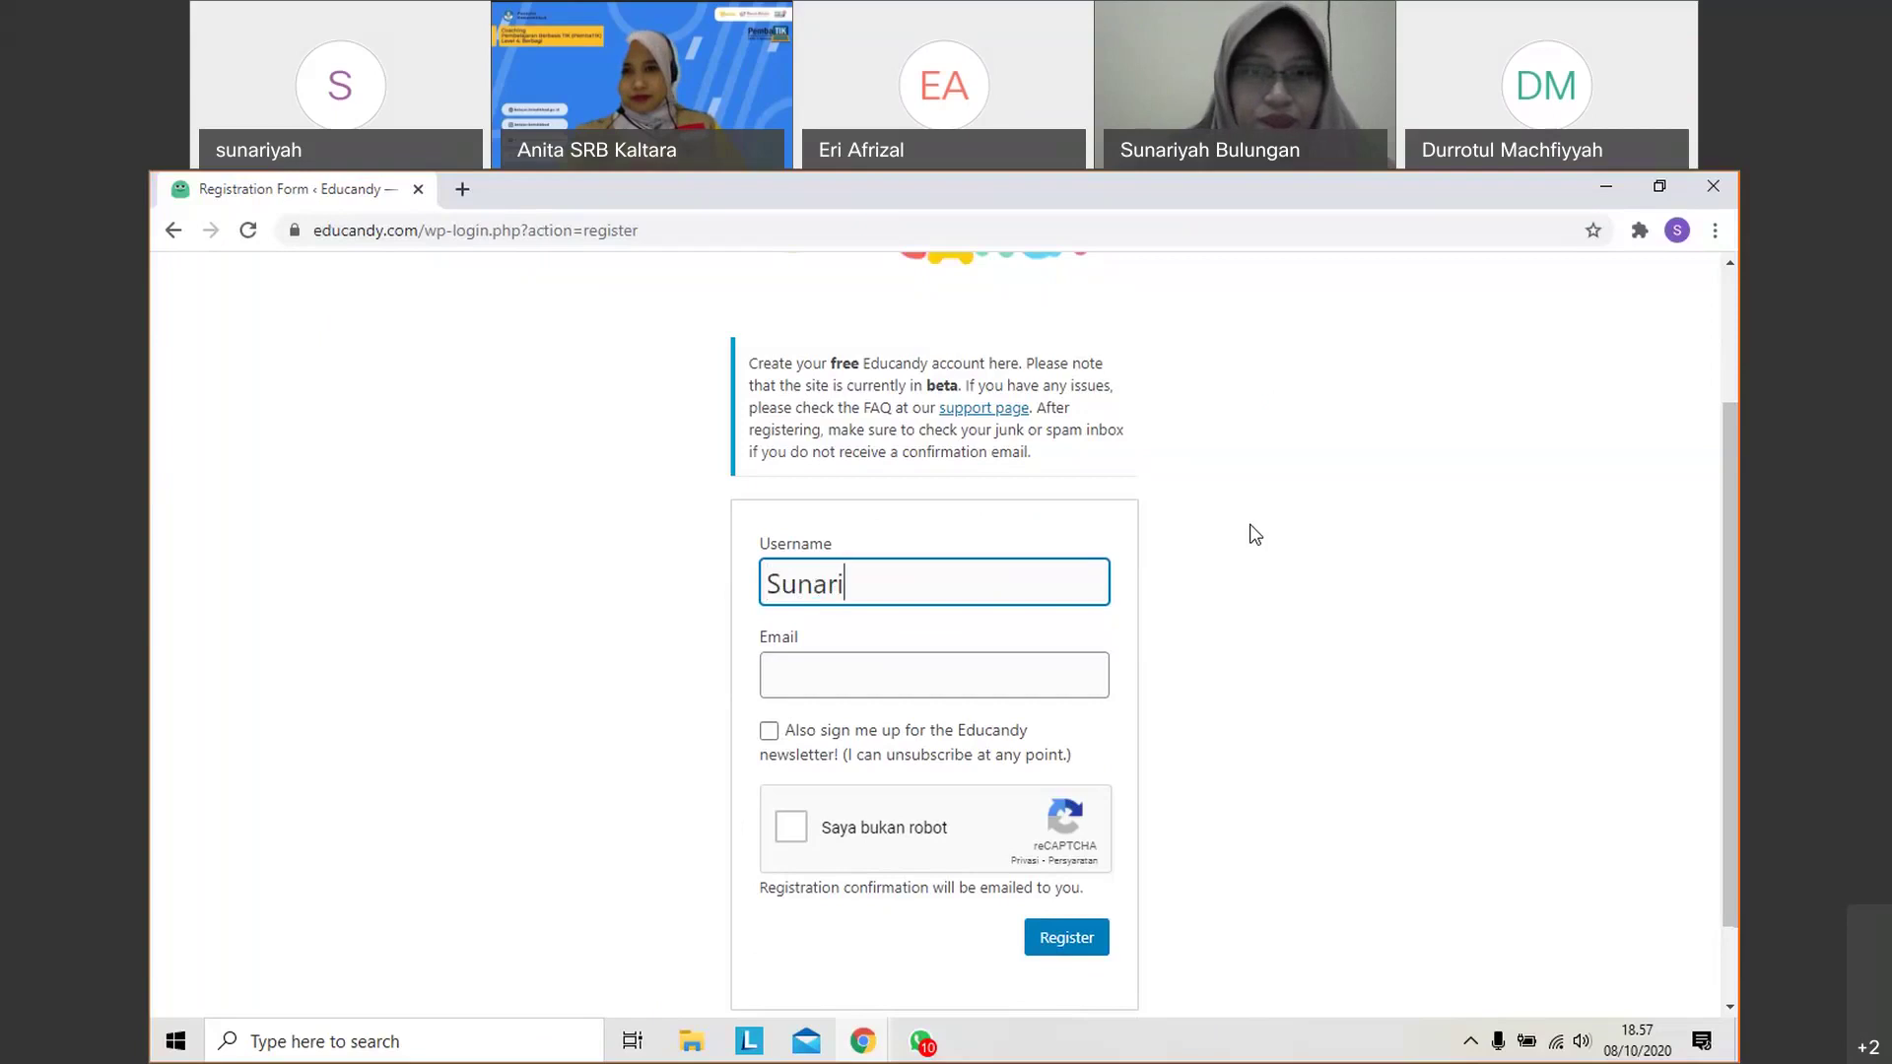
pyautogui.write('yah SRB')
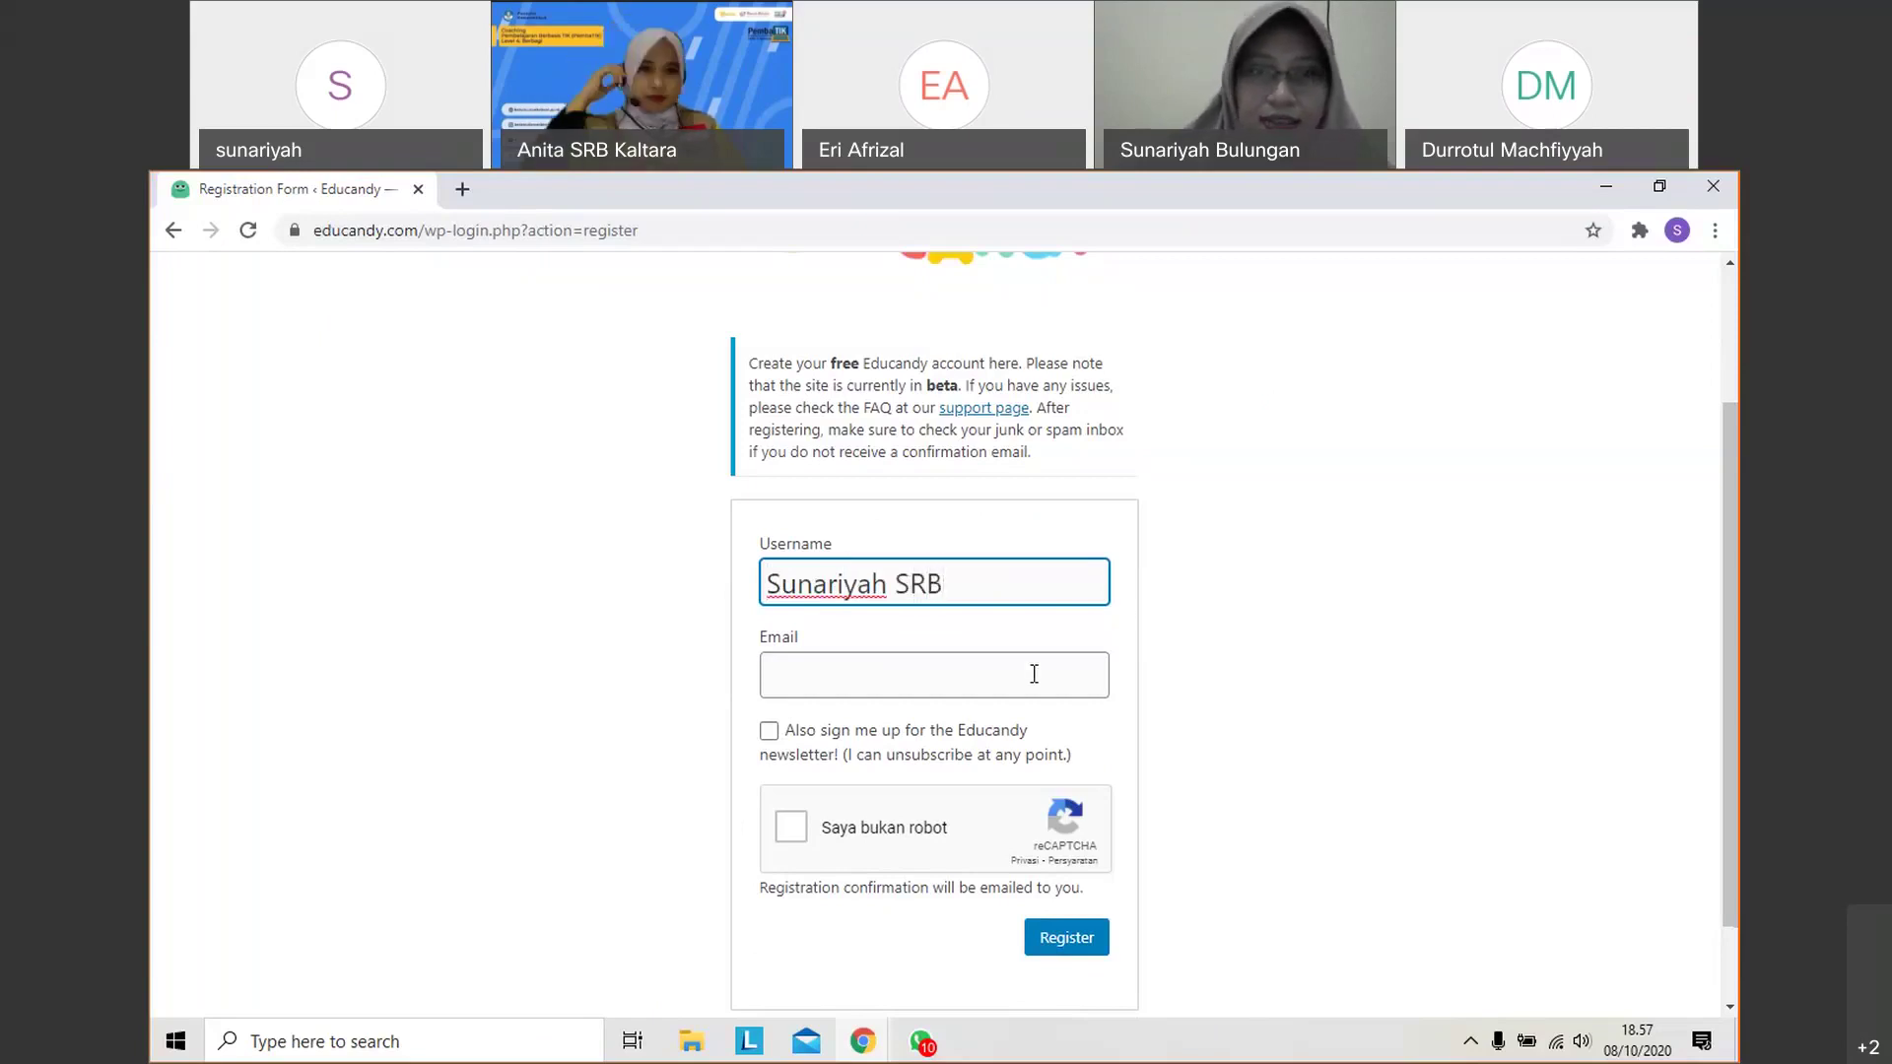
# Step: Fill in the account's e-mail address and tick the reCAPTCHA checkbox
pyautogui.click(1034, 674)
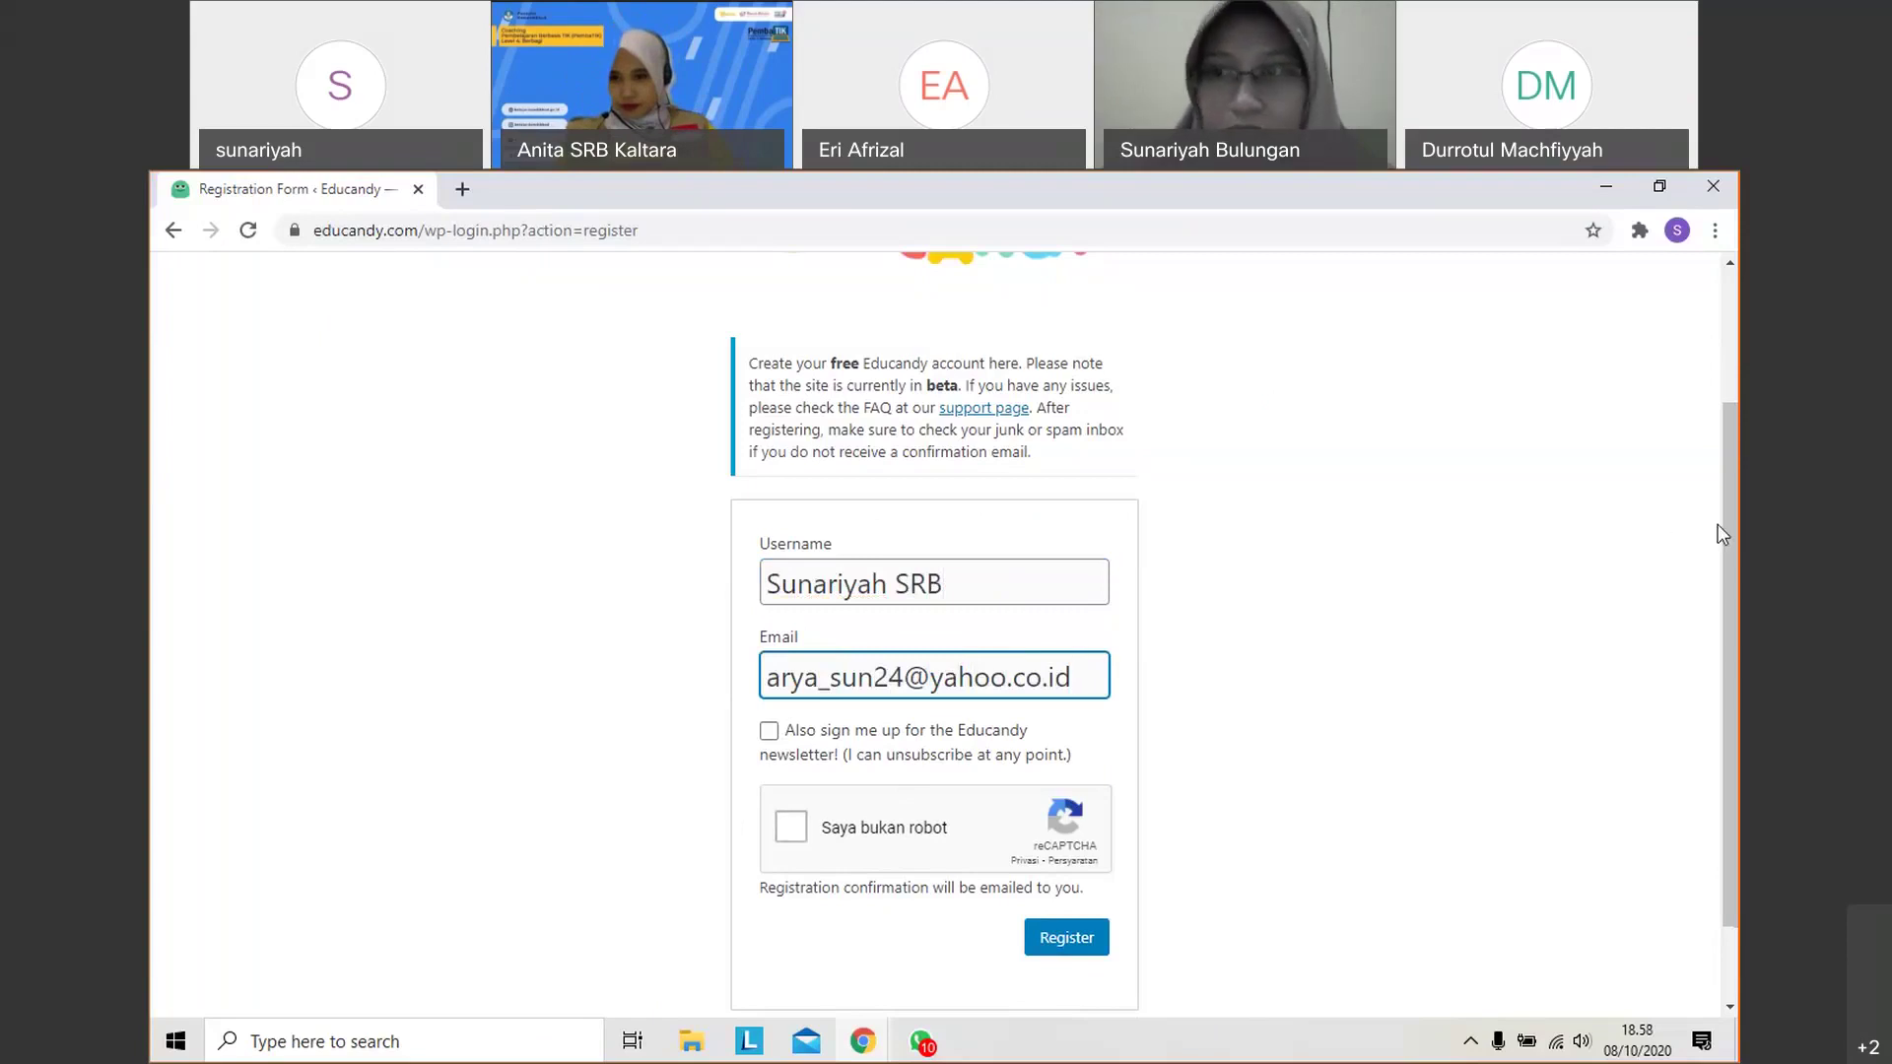
pyautogui.scroll(-1, 1729, 552)
pyautogui.scroll(-1, 1734, 571)
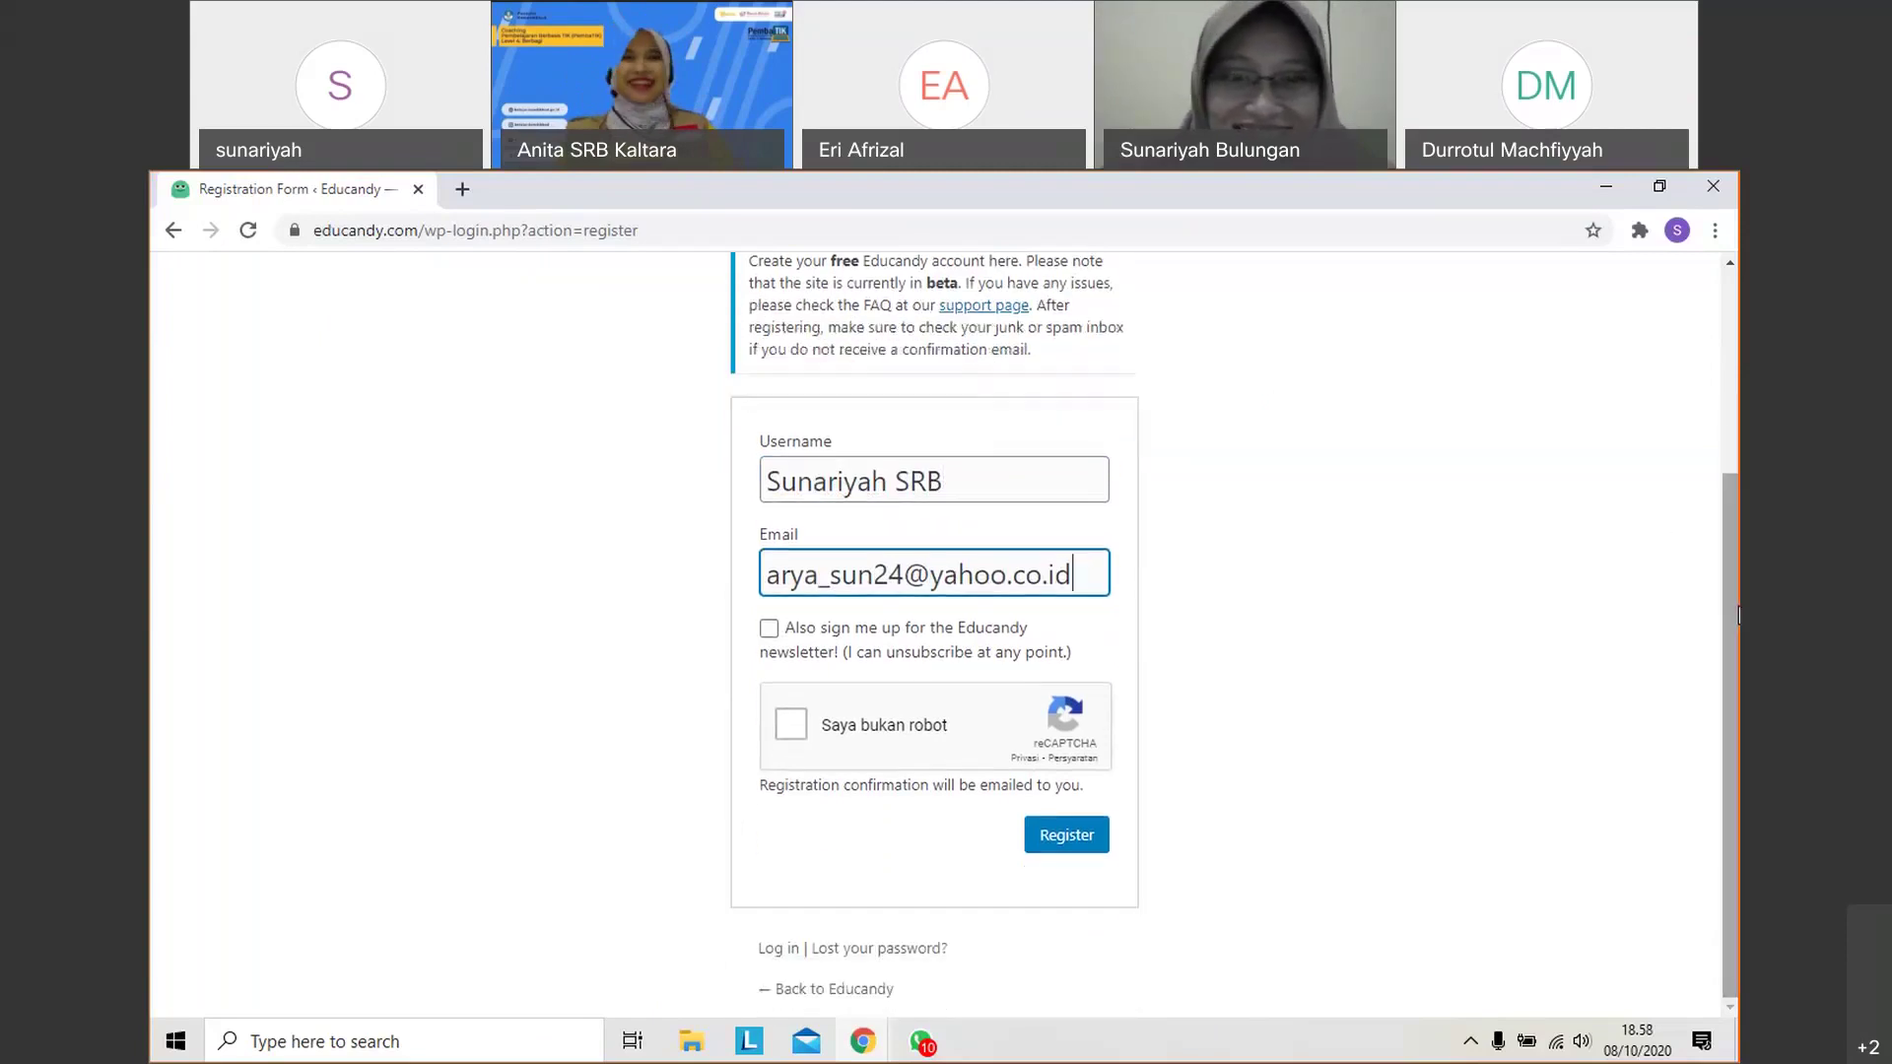
pyautogui.click(798, 729)
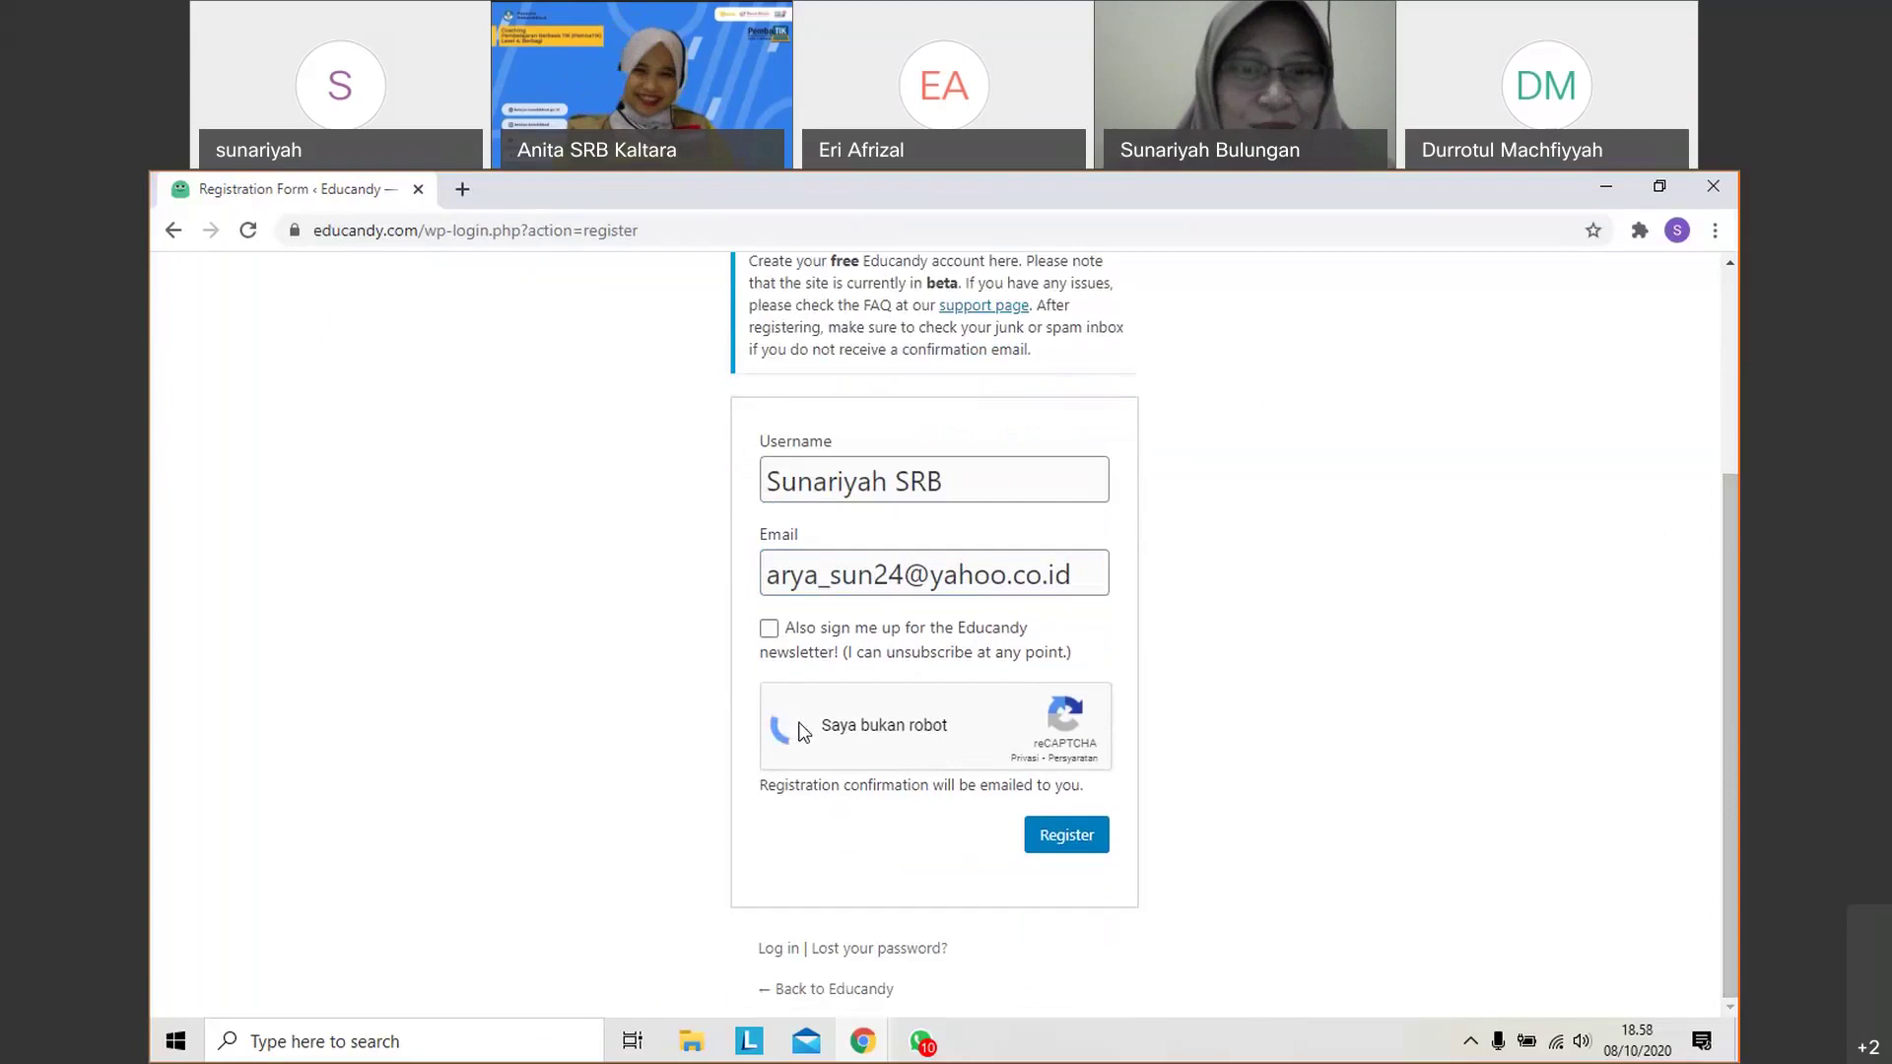
pyautogui.click(1087, 840)
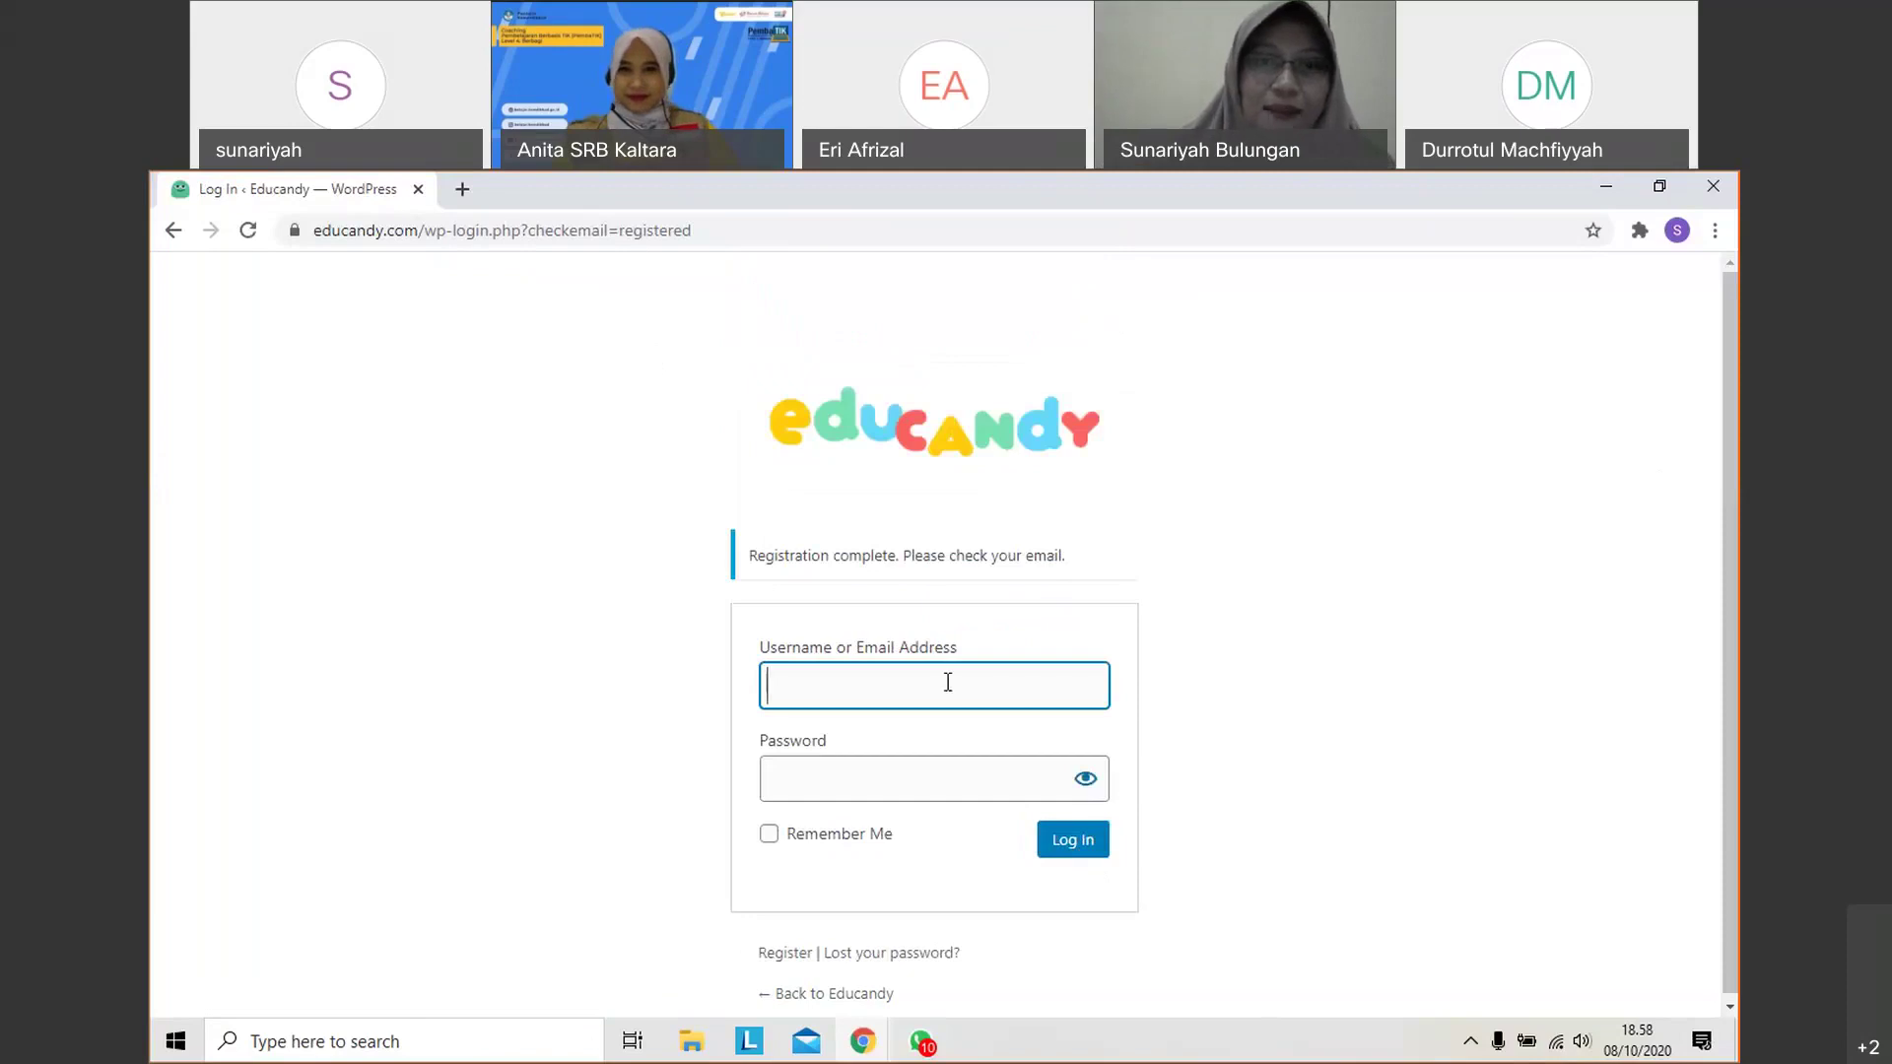
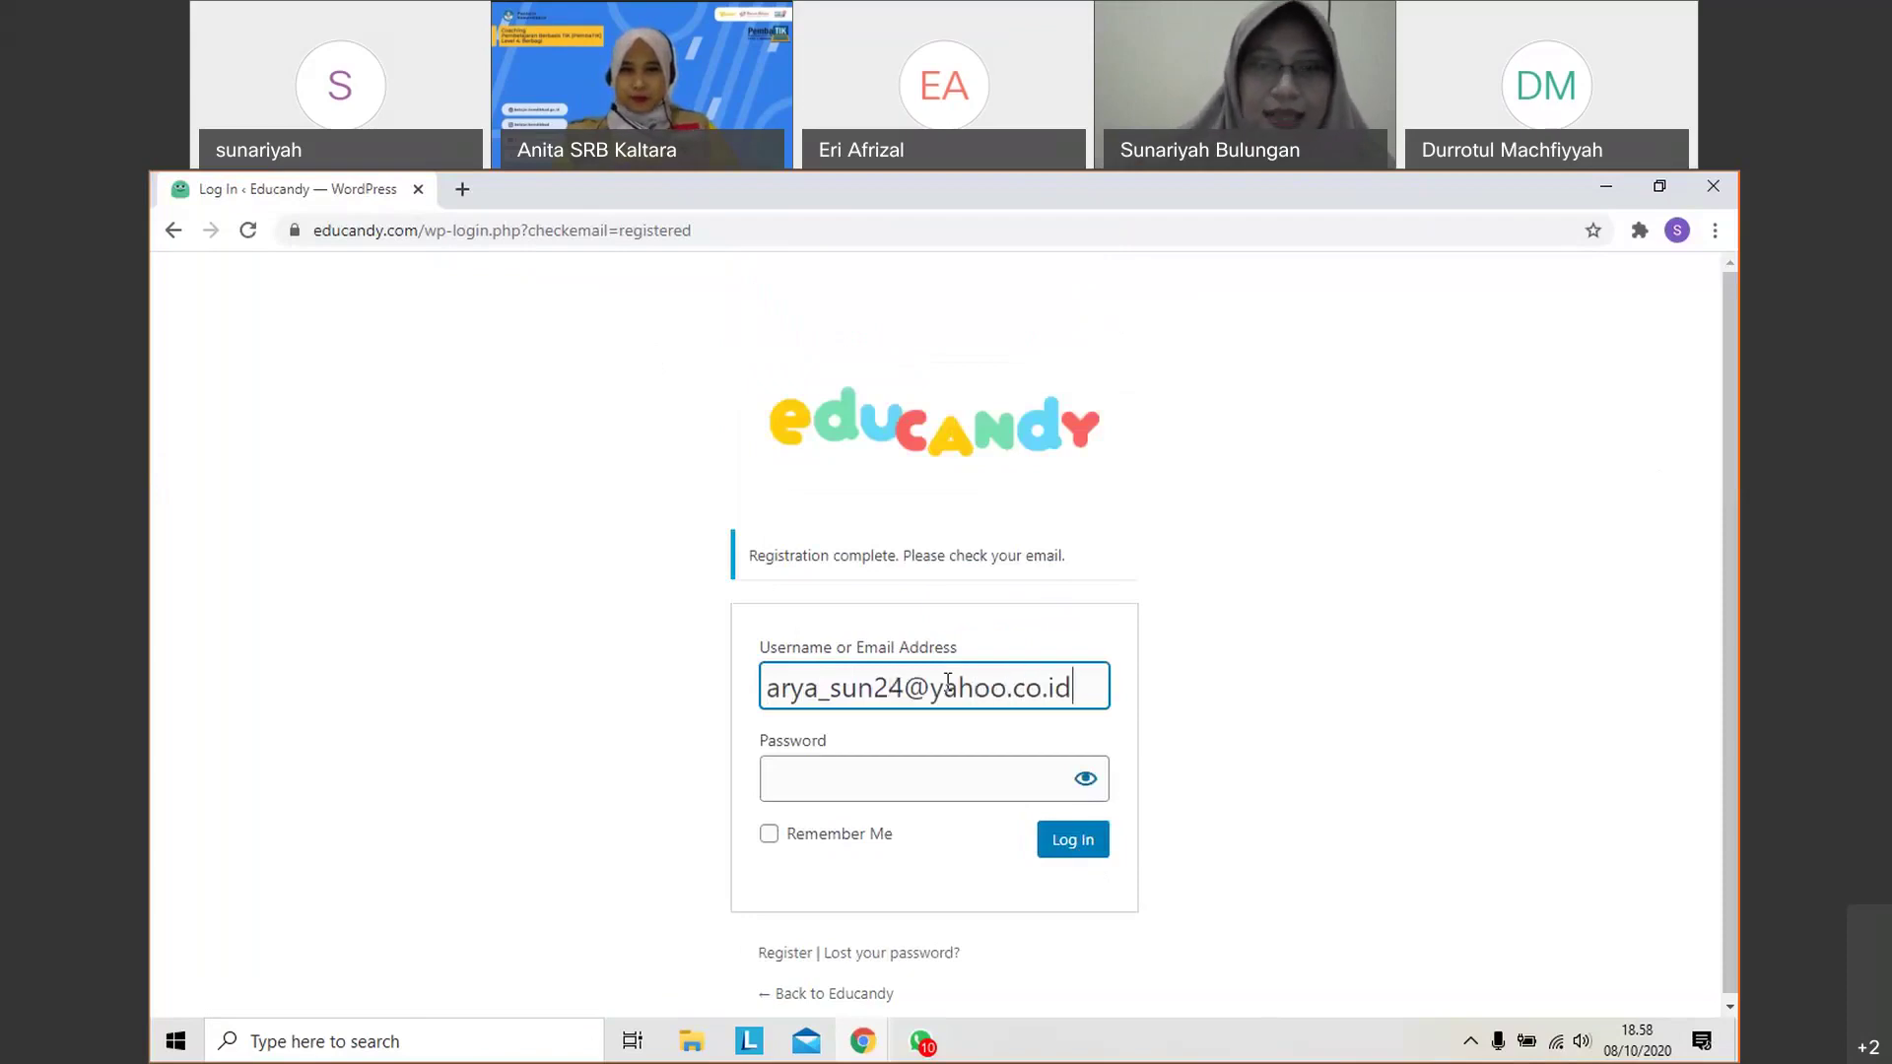
pyautogui.click(908, 777)
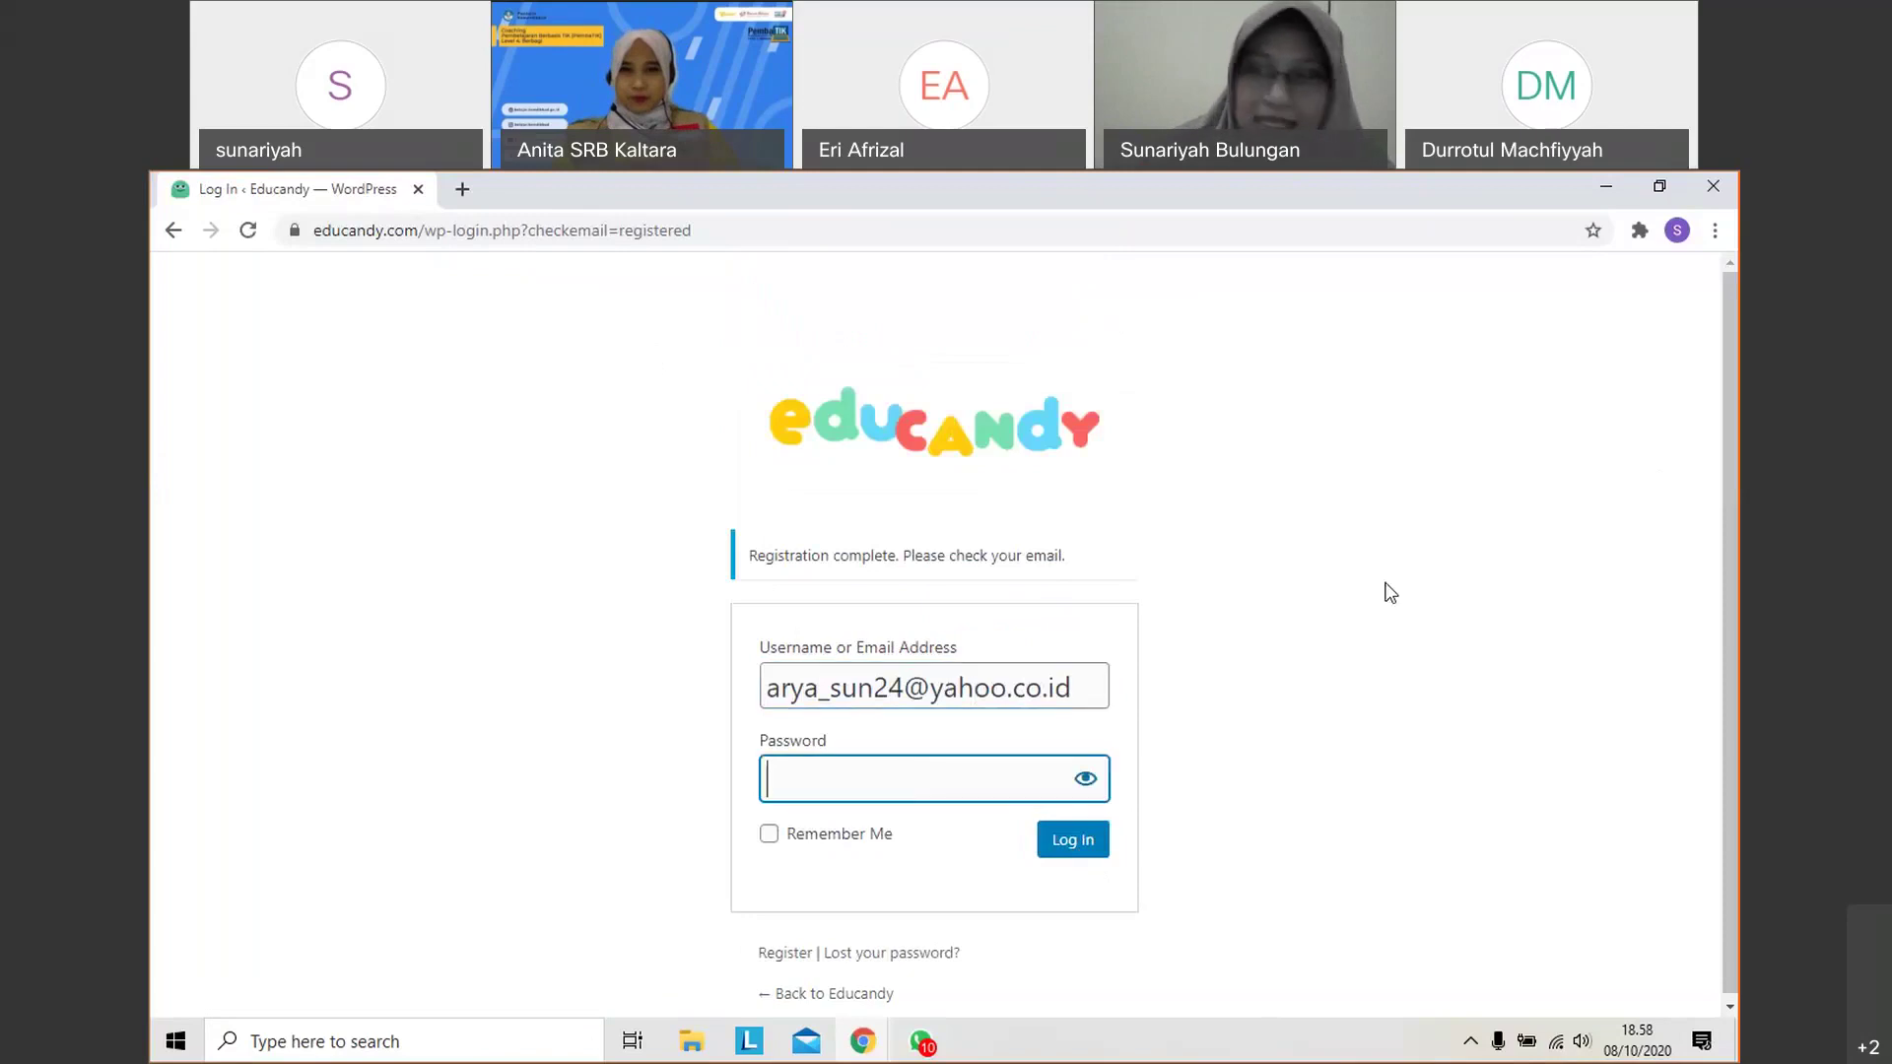
pyautogui.scroll(-1, 1735, 522)
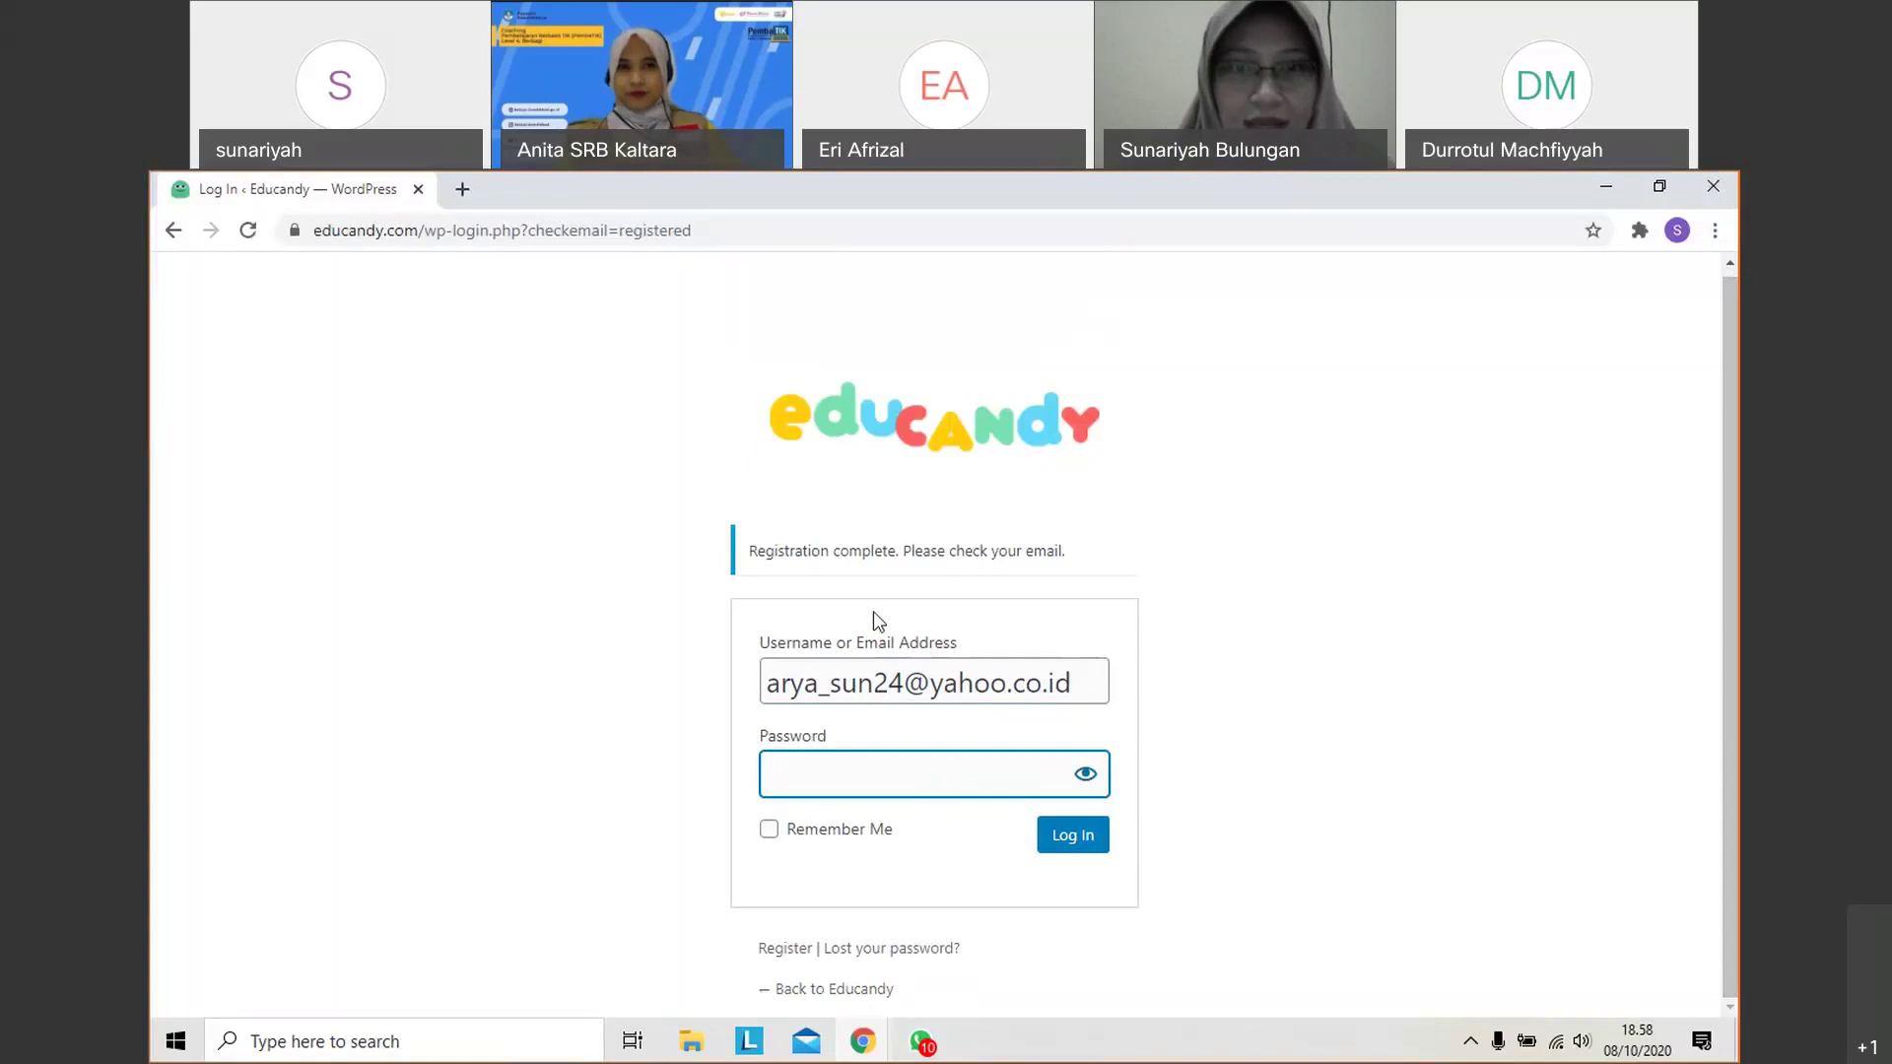
pyautogui.moveTo(765, 683); pyautogui.dragTo(1106, 683)
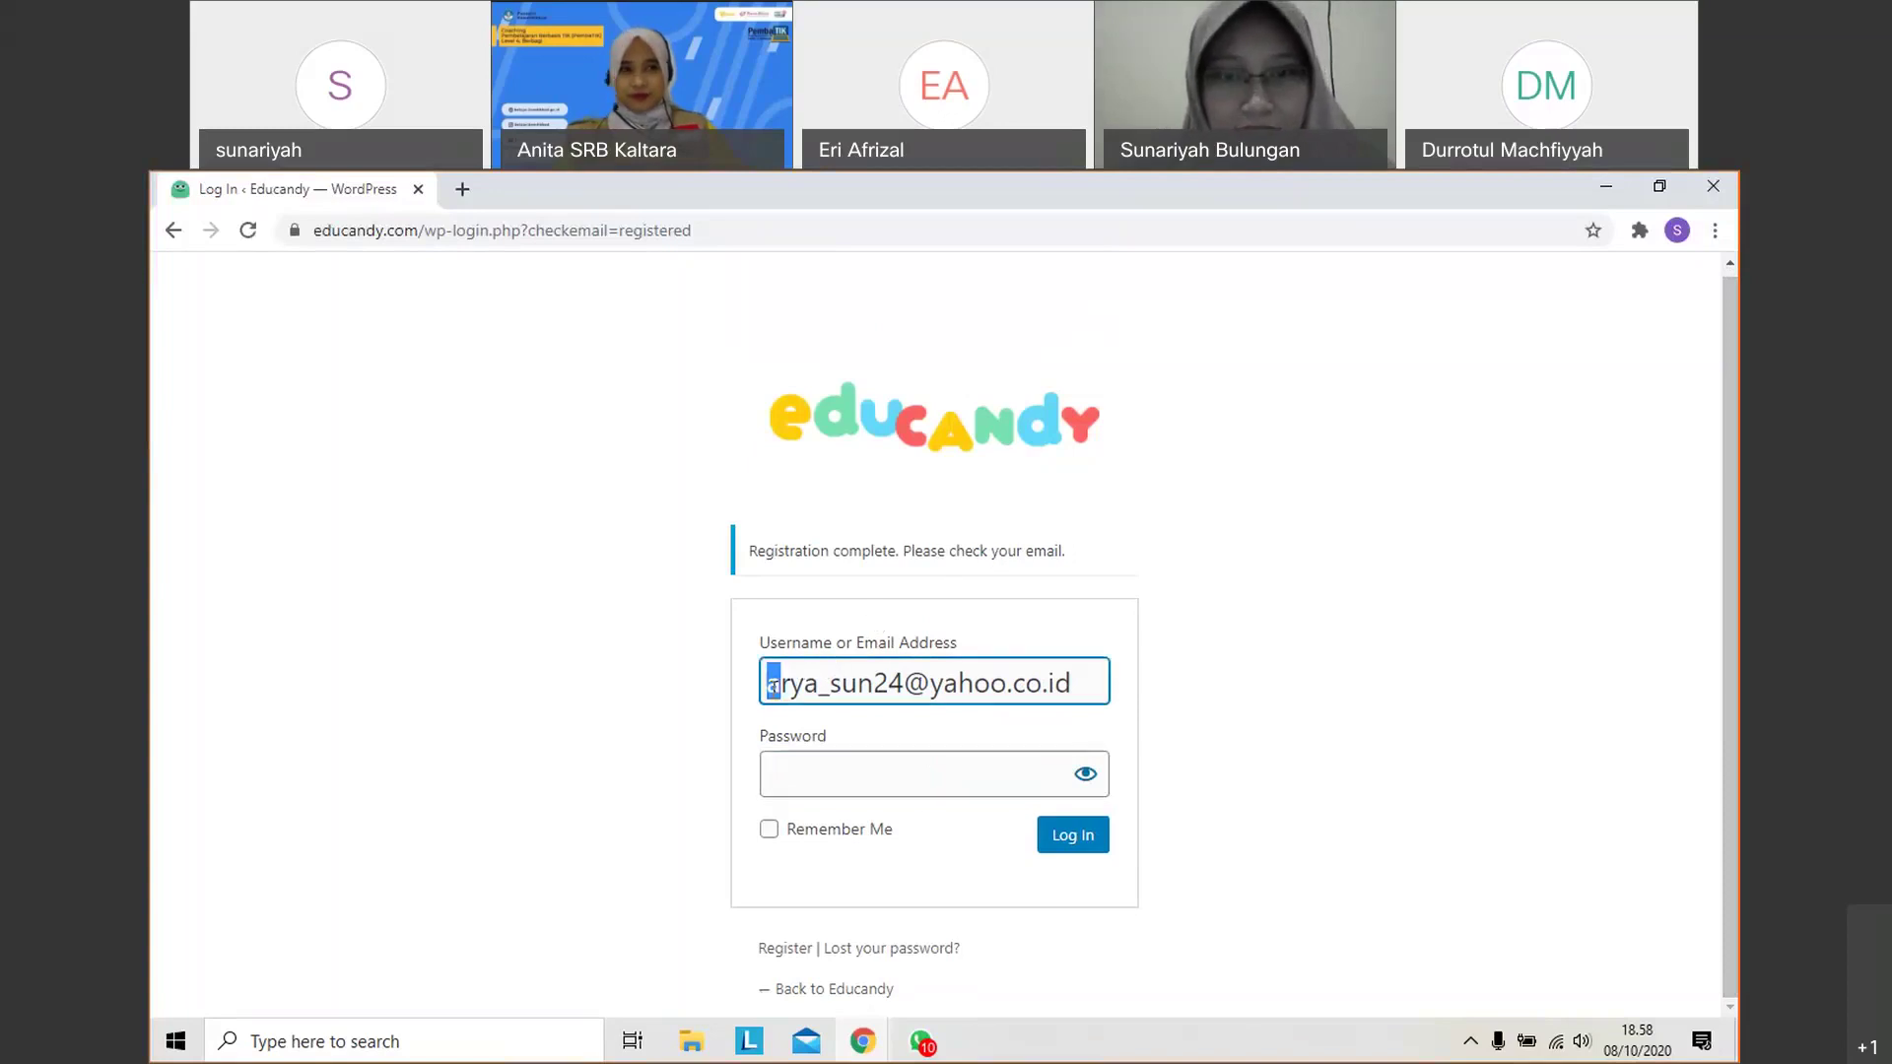
pyautogui.click(1107, 681)
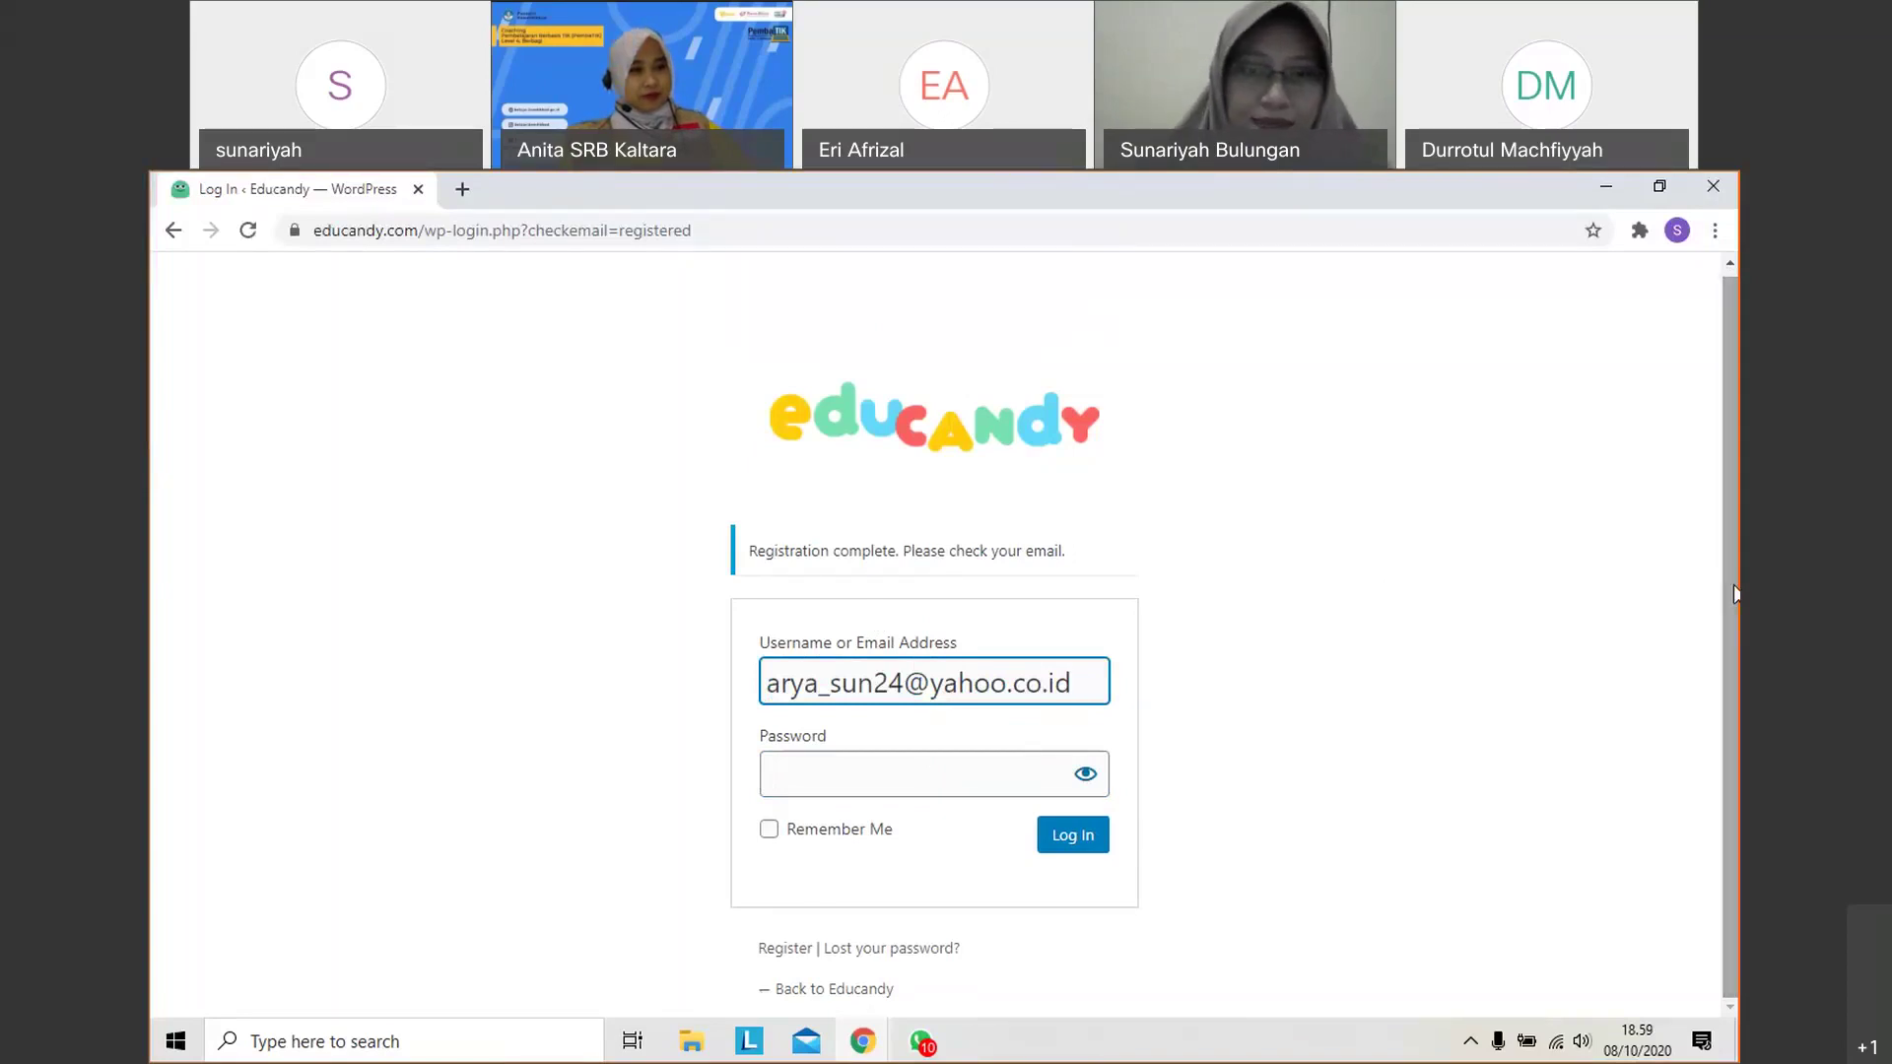
pyautogui.click(913, 771)
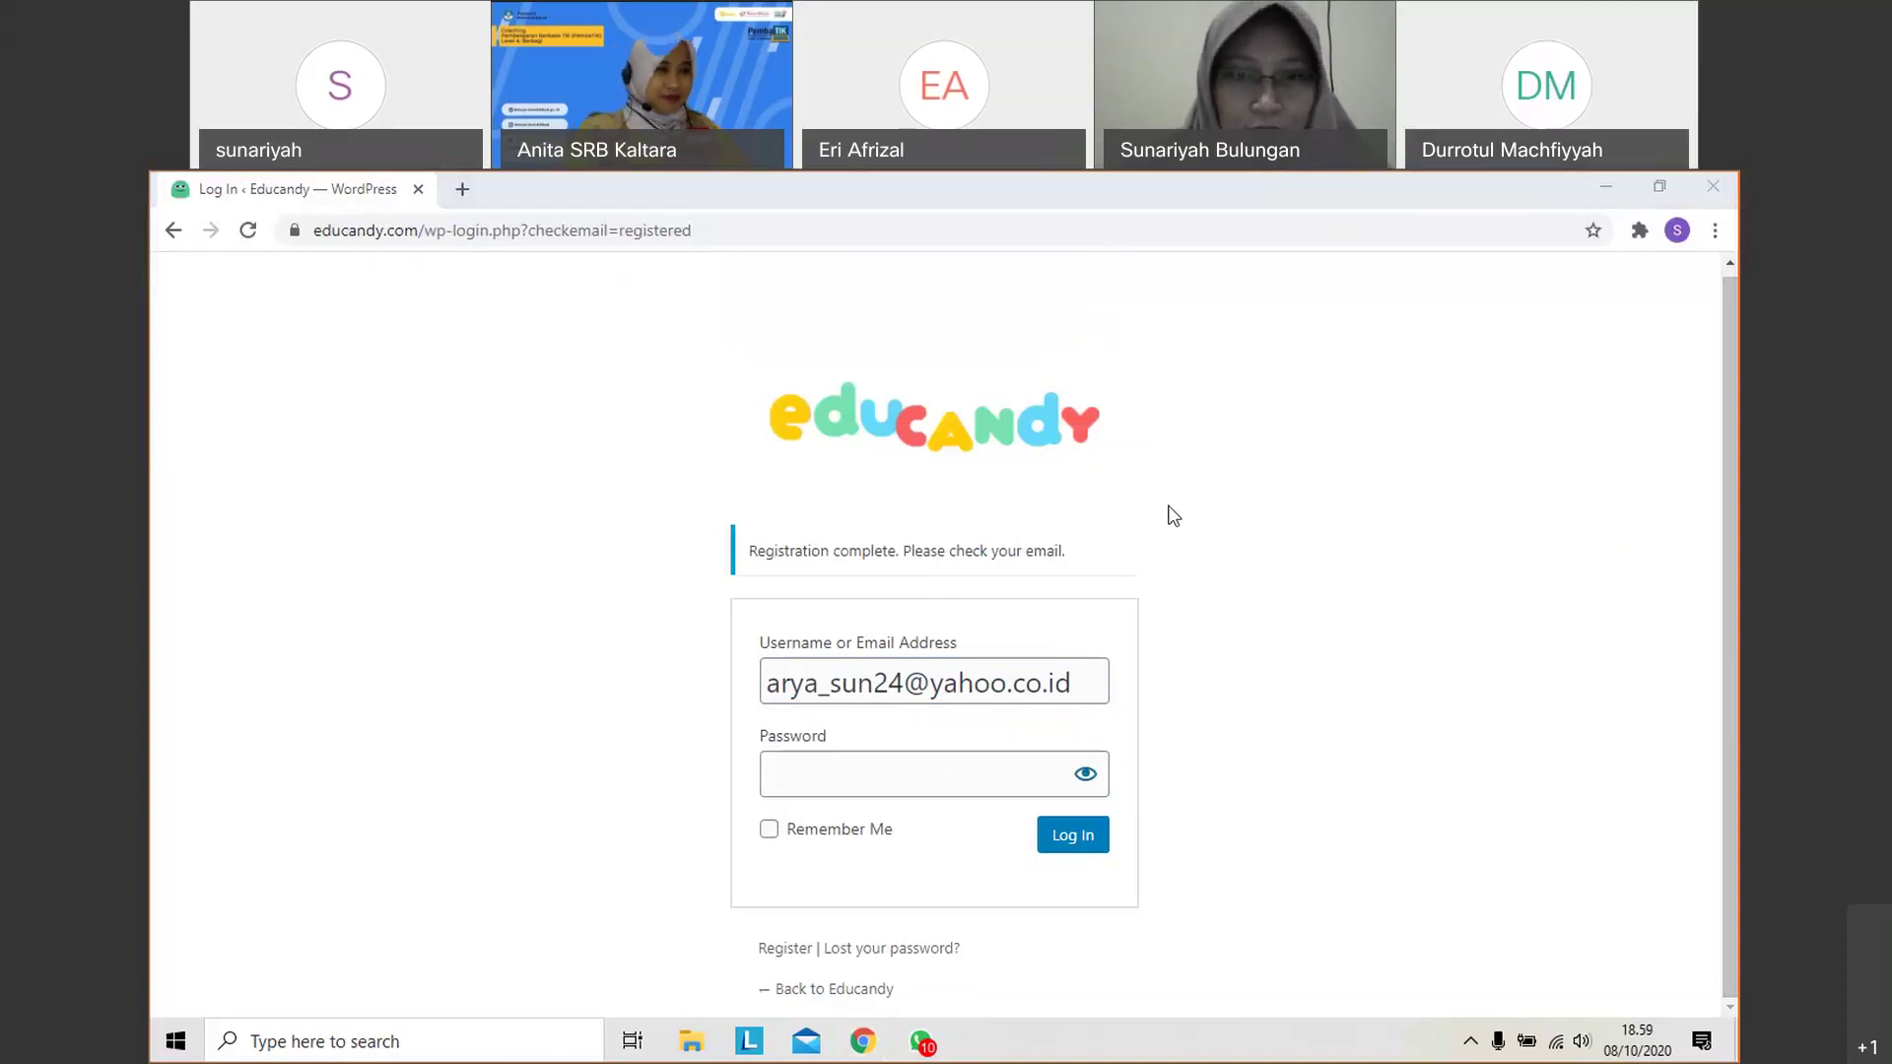
pyautogui.moveTo(768, 684); pyautogui.dragTo(1119, 690)
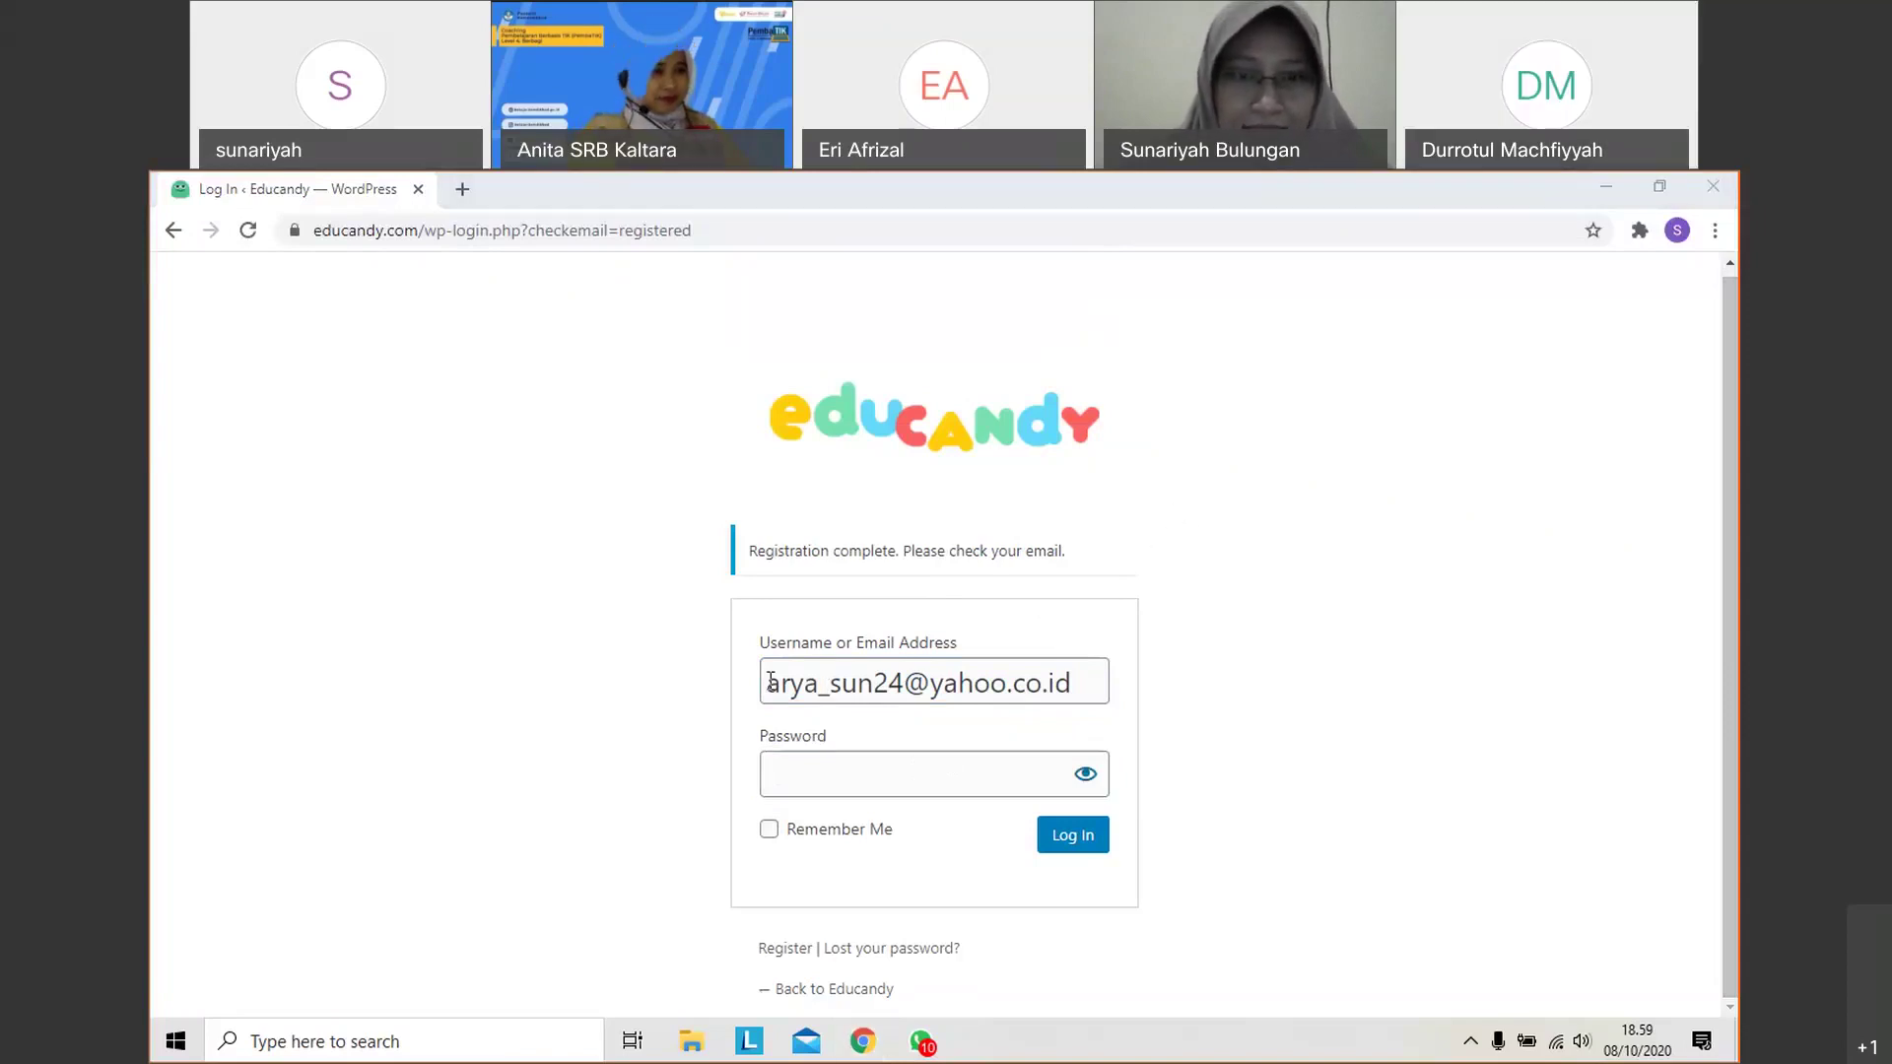
pyautogui.click(1088, 680)
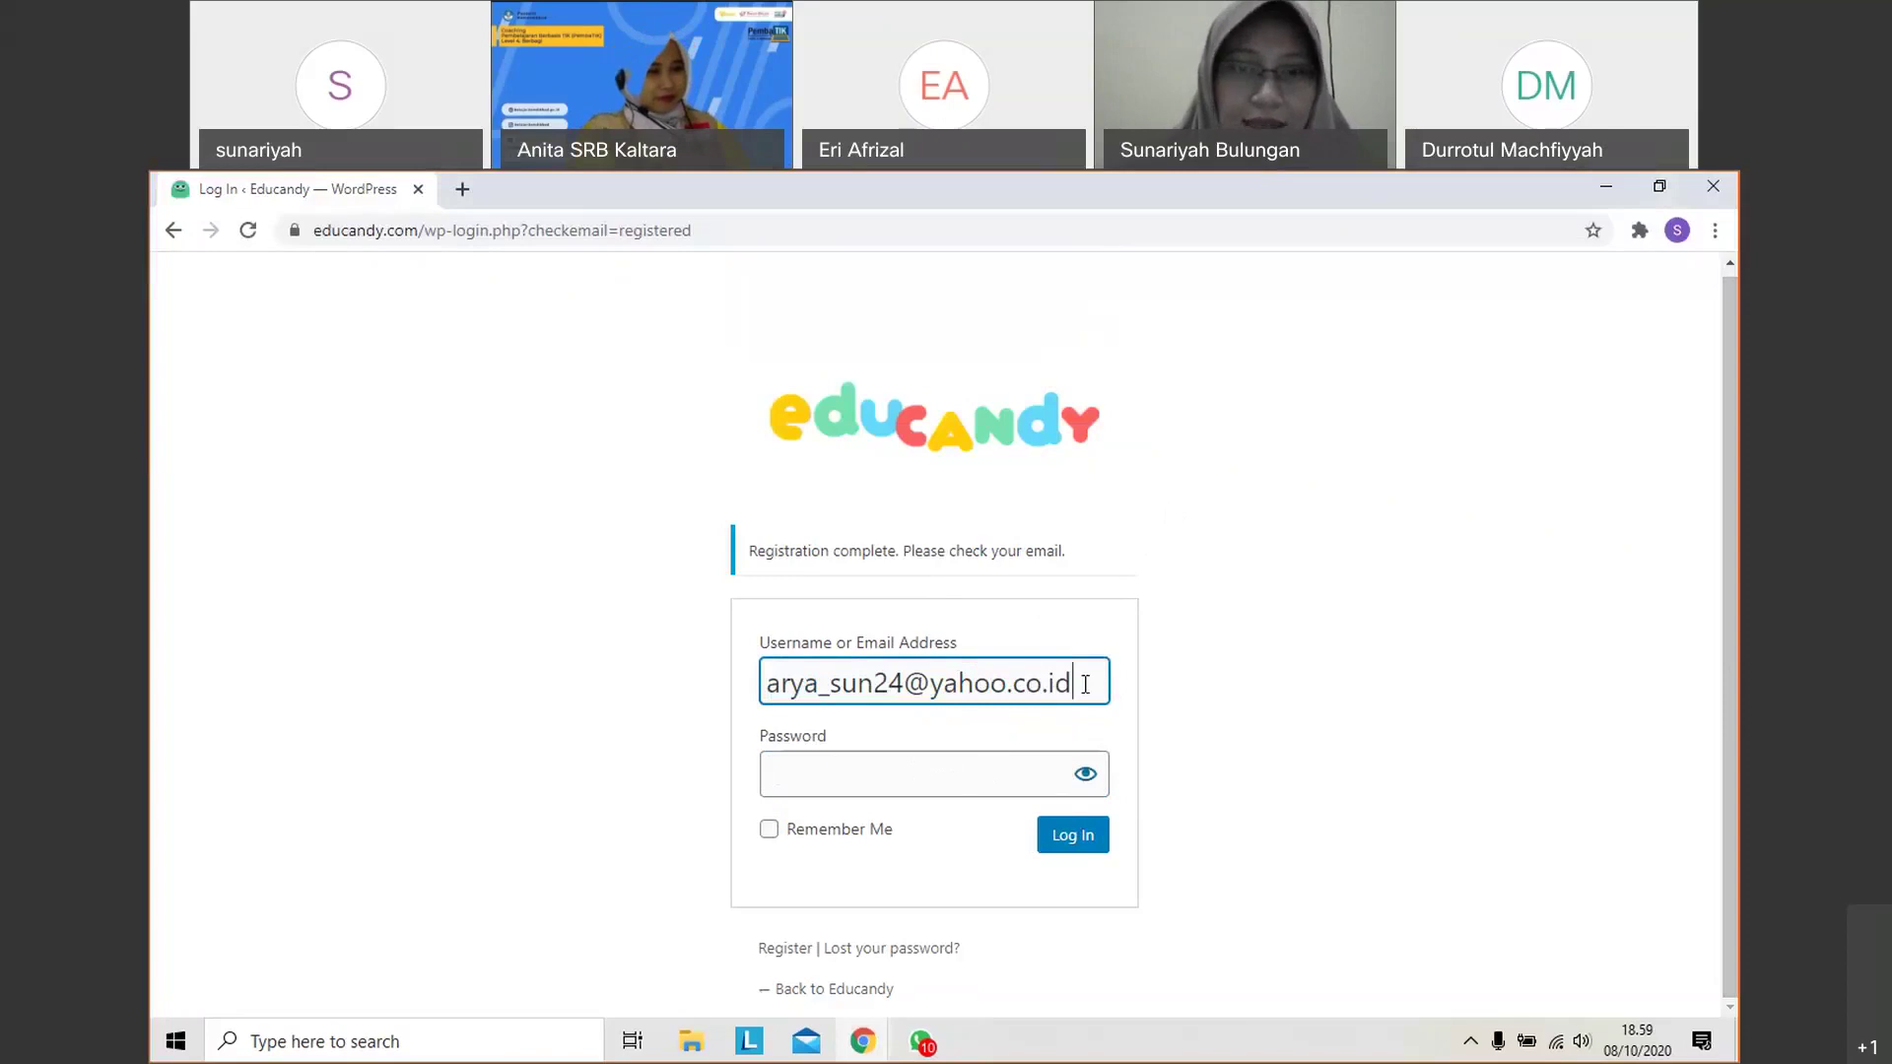
pyautogui.click(998, 761)
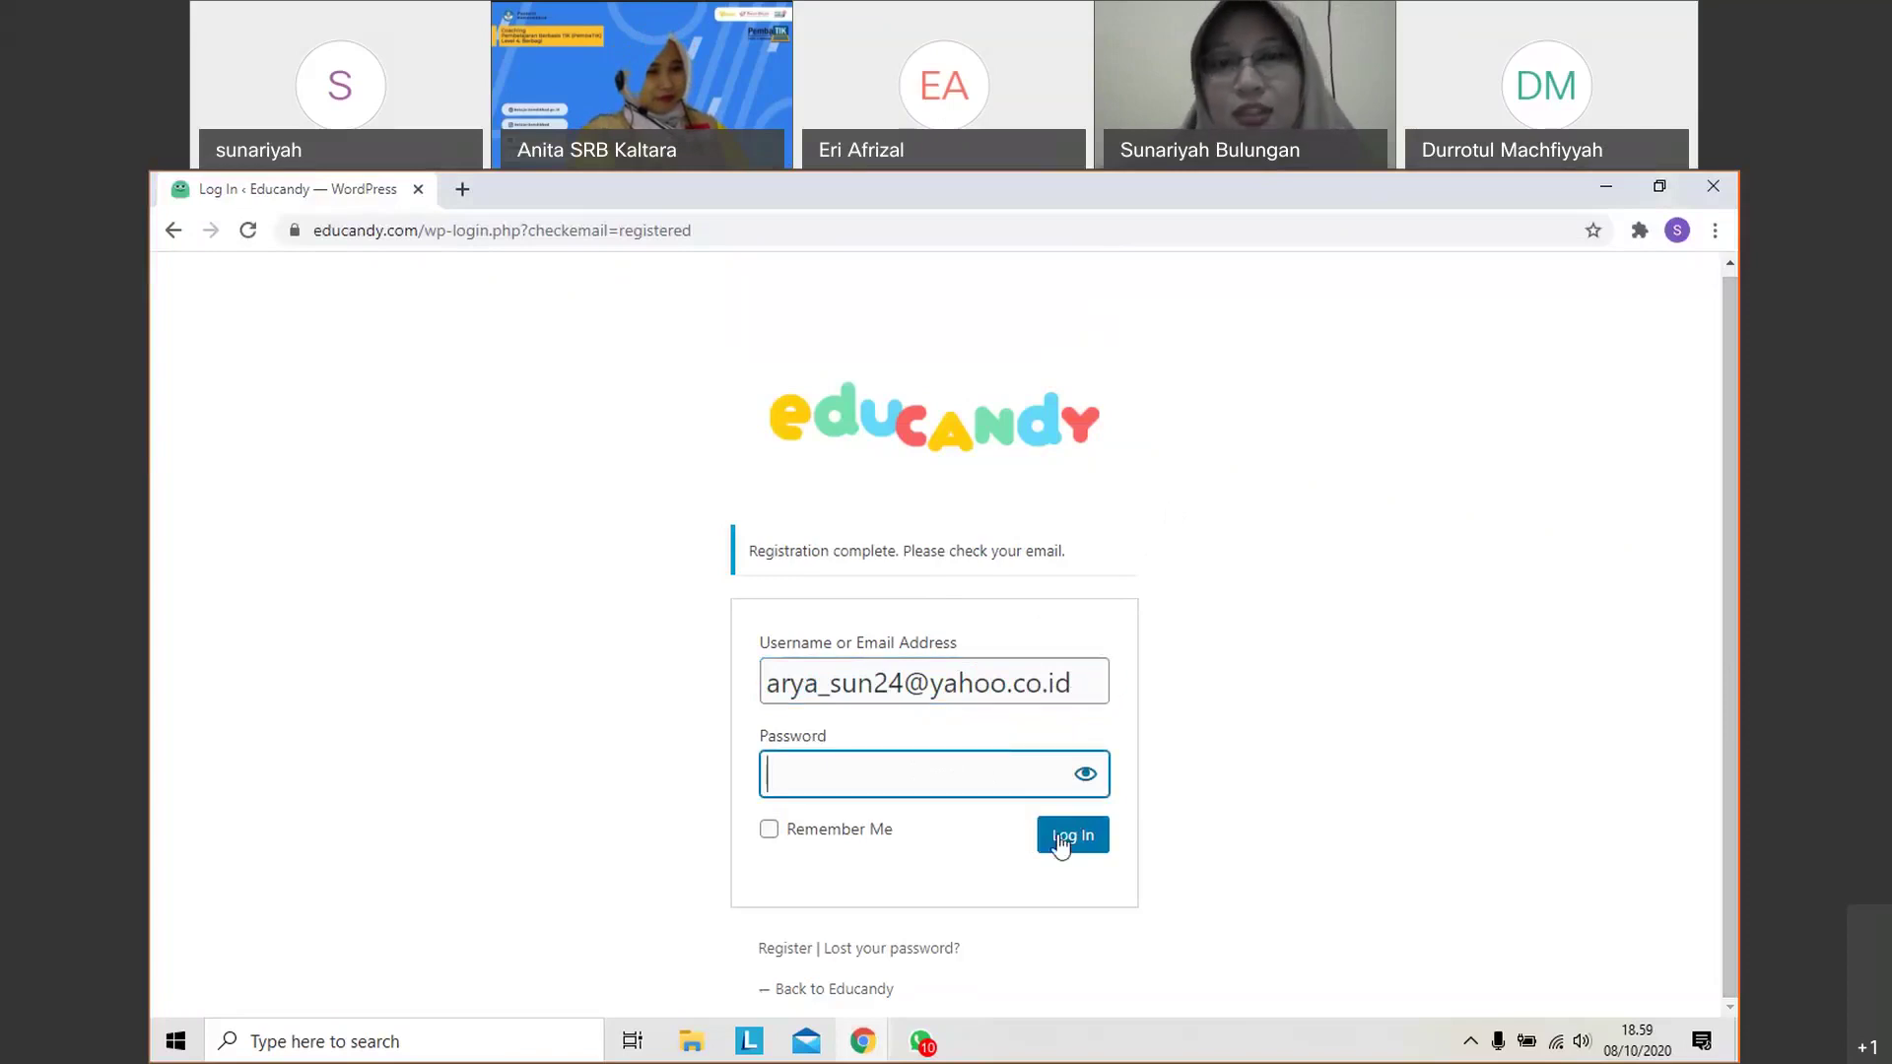
pyautogui.moveTo(769, 682); pyautogui.dragTo(1102, 683)
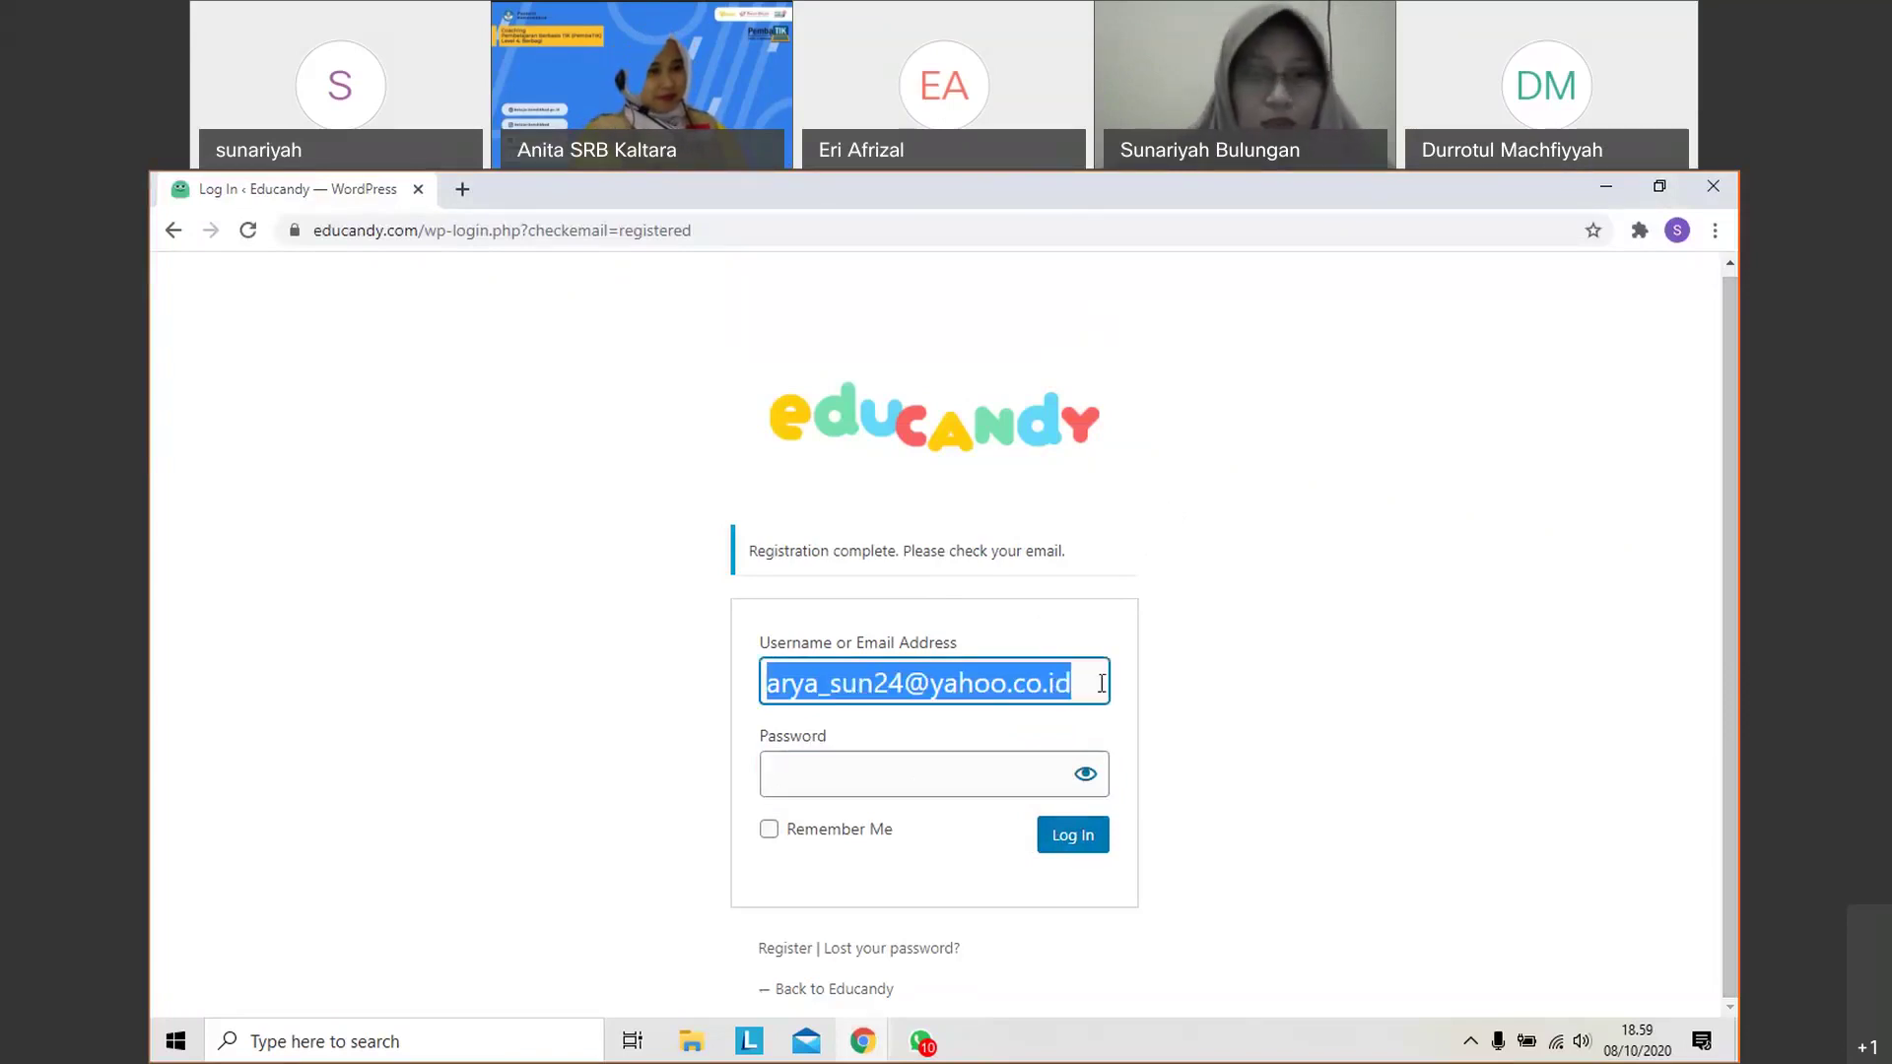
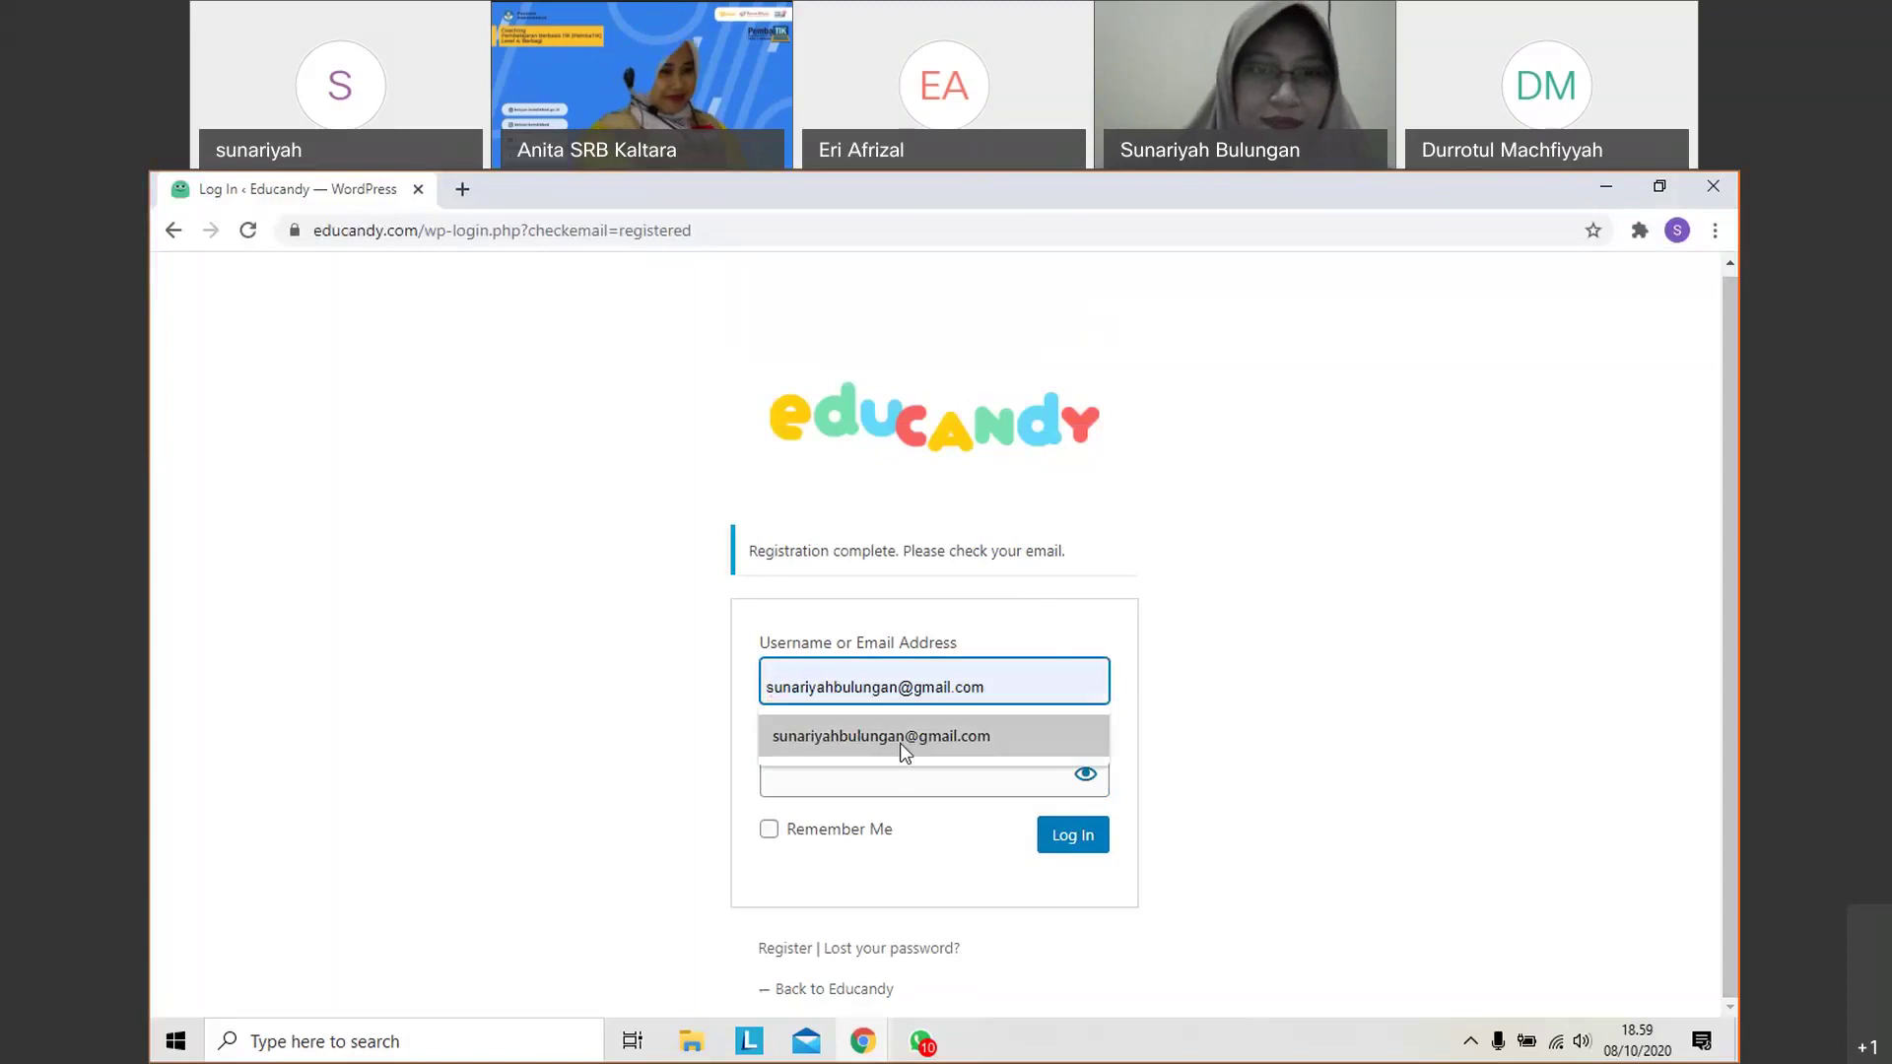
# Step: Log in using the saved Gmail account suggestion and its password
pyautogui.click(900, 754)
pyautogui.click(893, 774)
pyautogui.write('•••••••••')
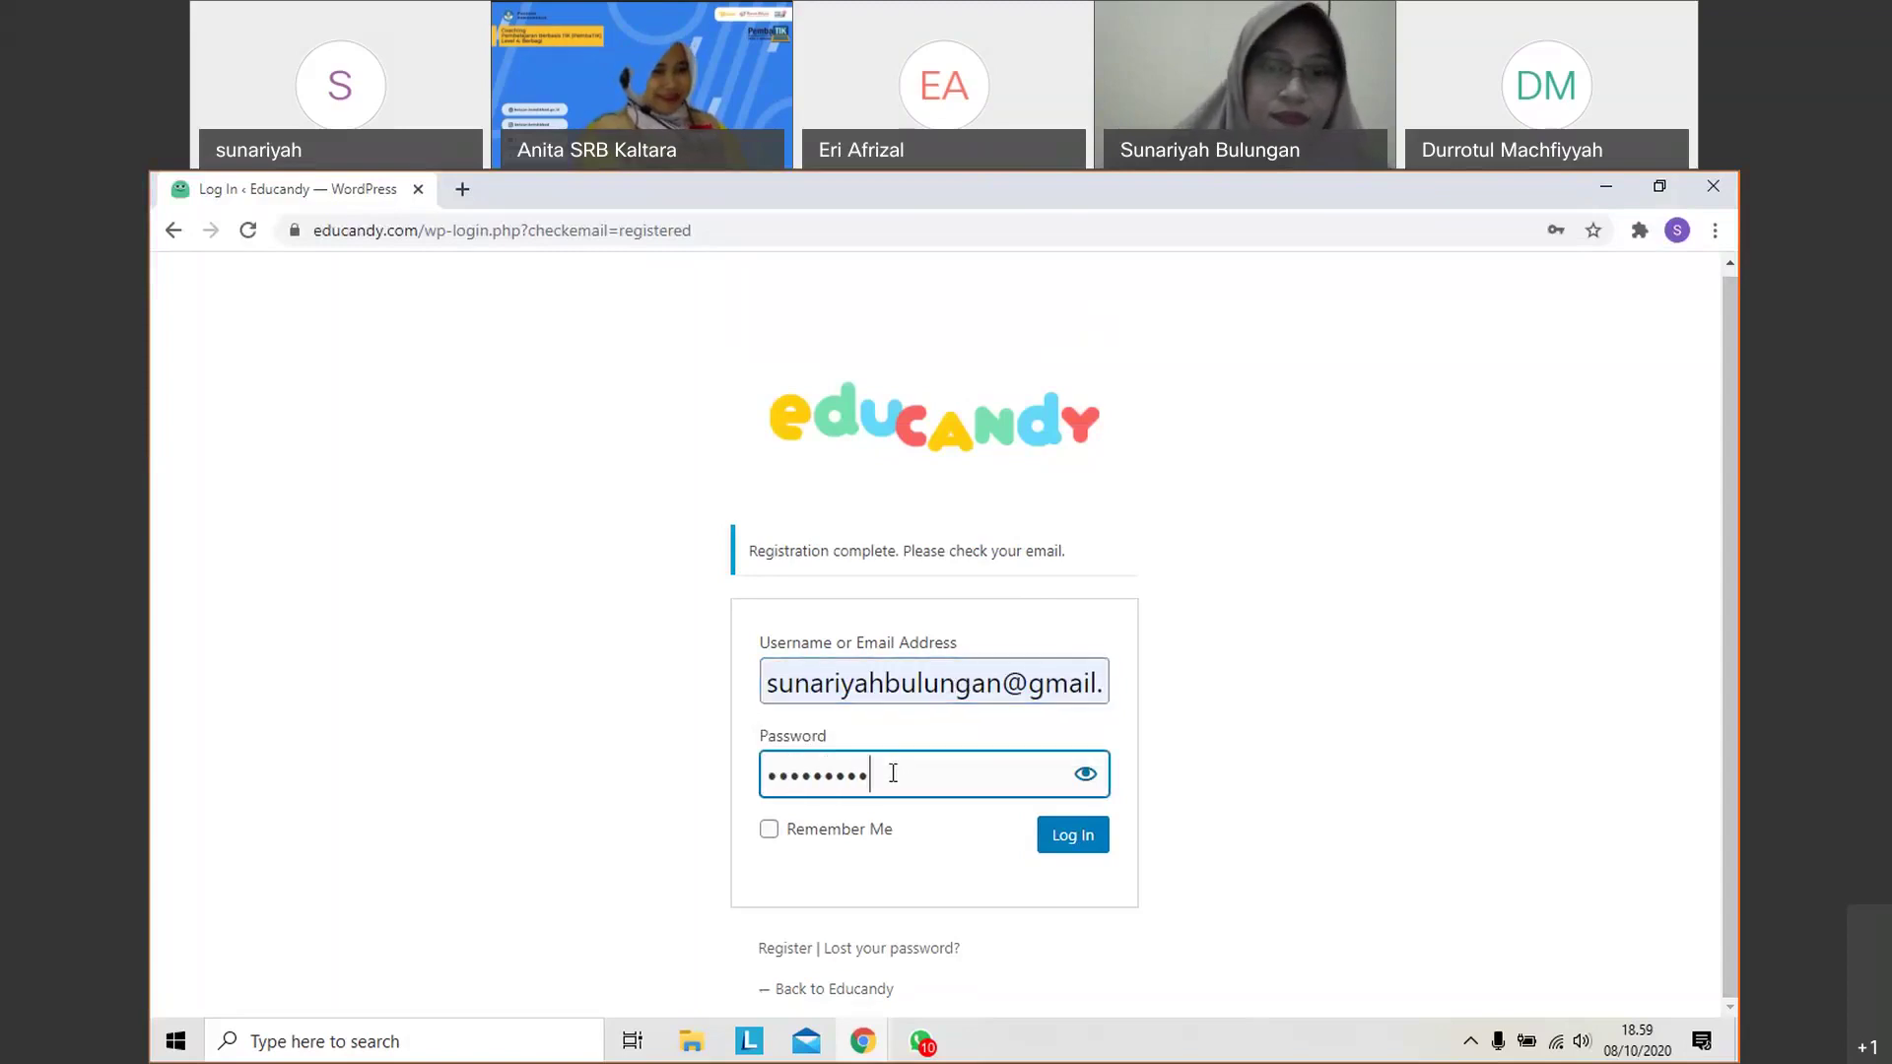
pyautogui.click(1064, 835)
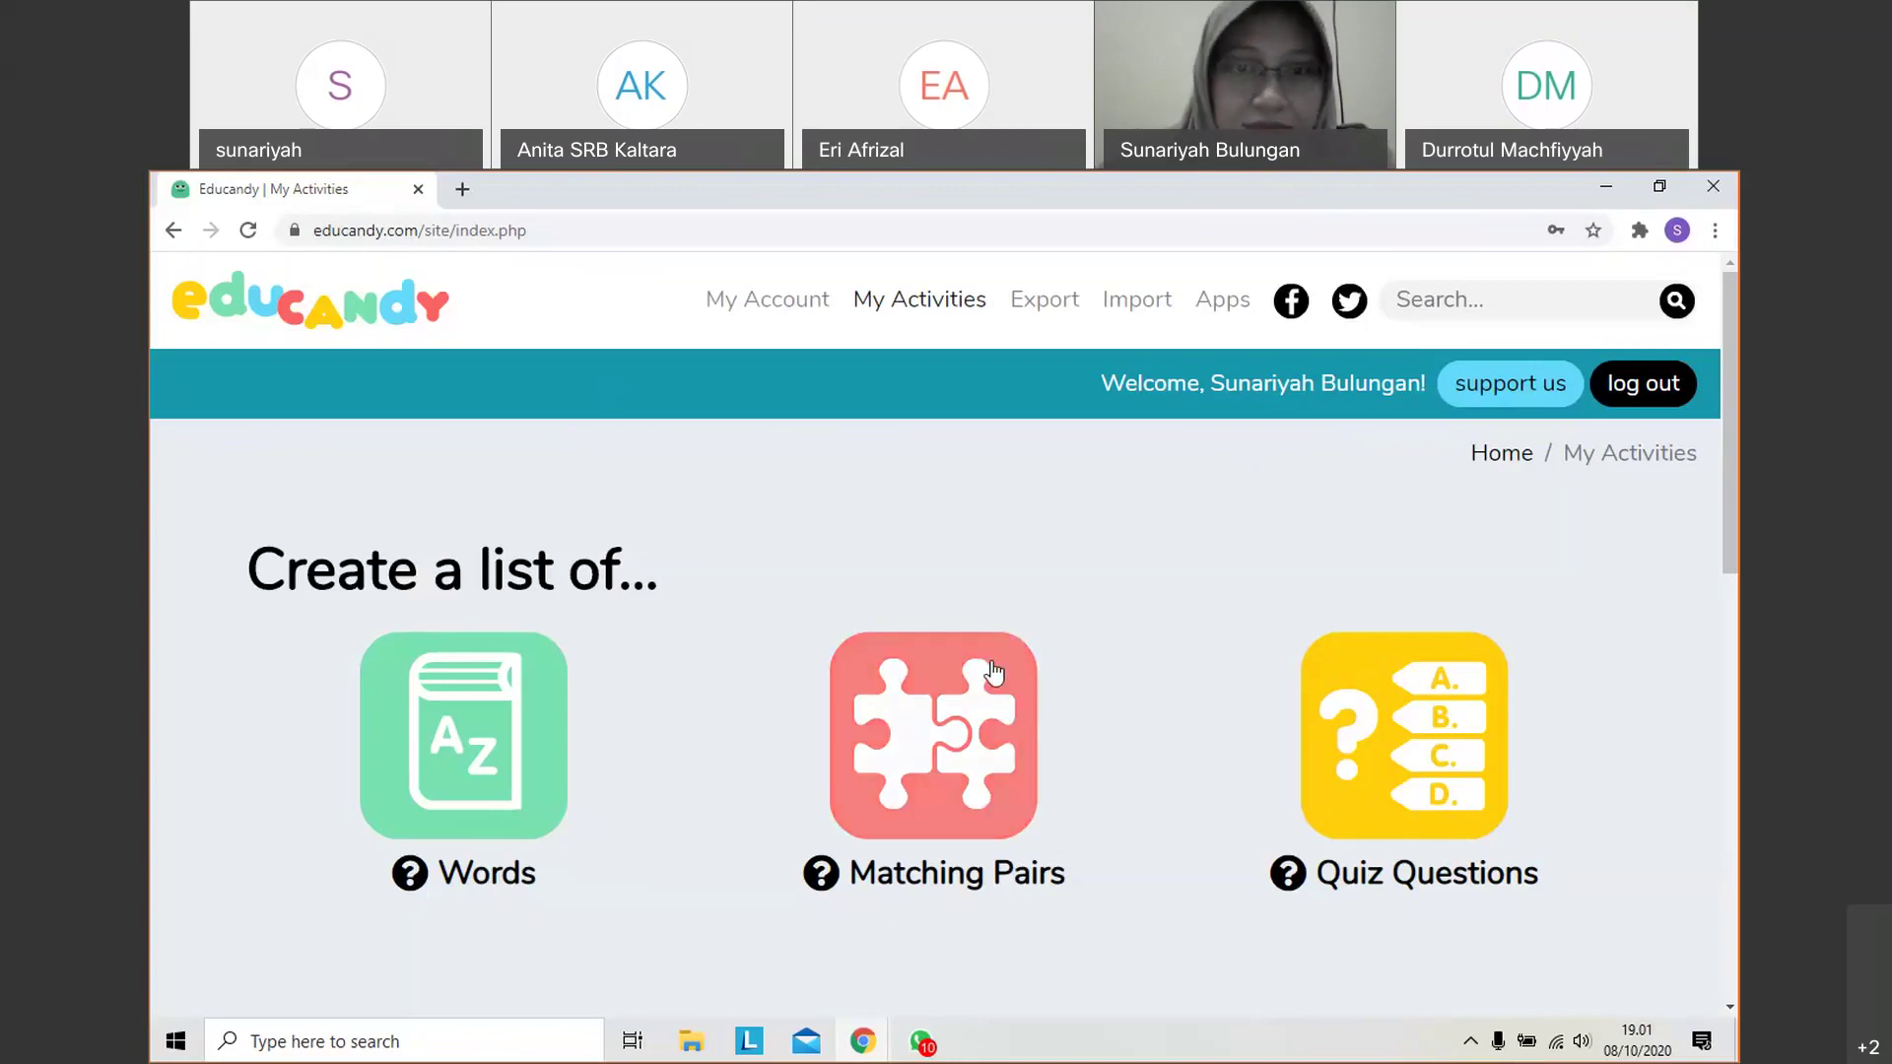
# Step: Scroll to the activities list and tick the first activity and PAIBP
pyautogui.moveTo(1730, 398); pyautogui.dragTo(1738, 702)
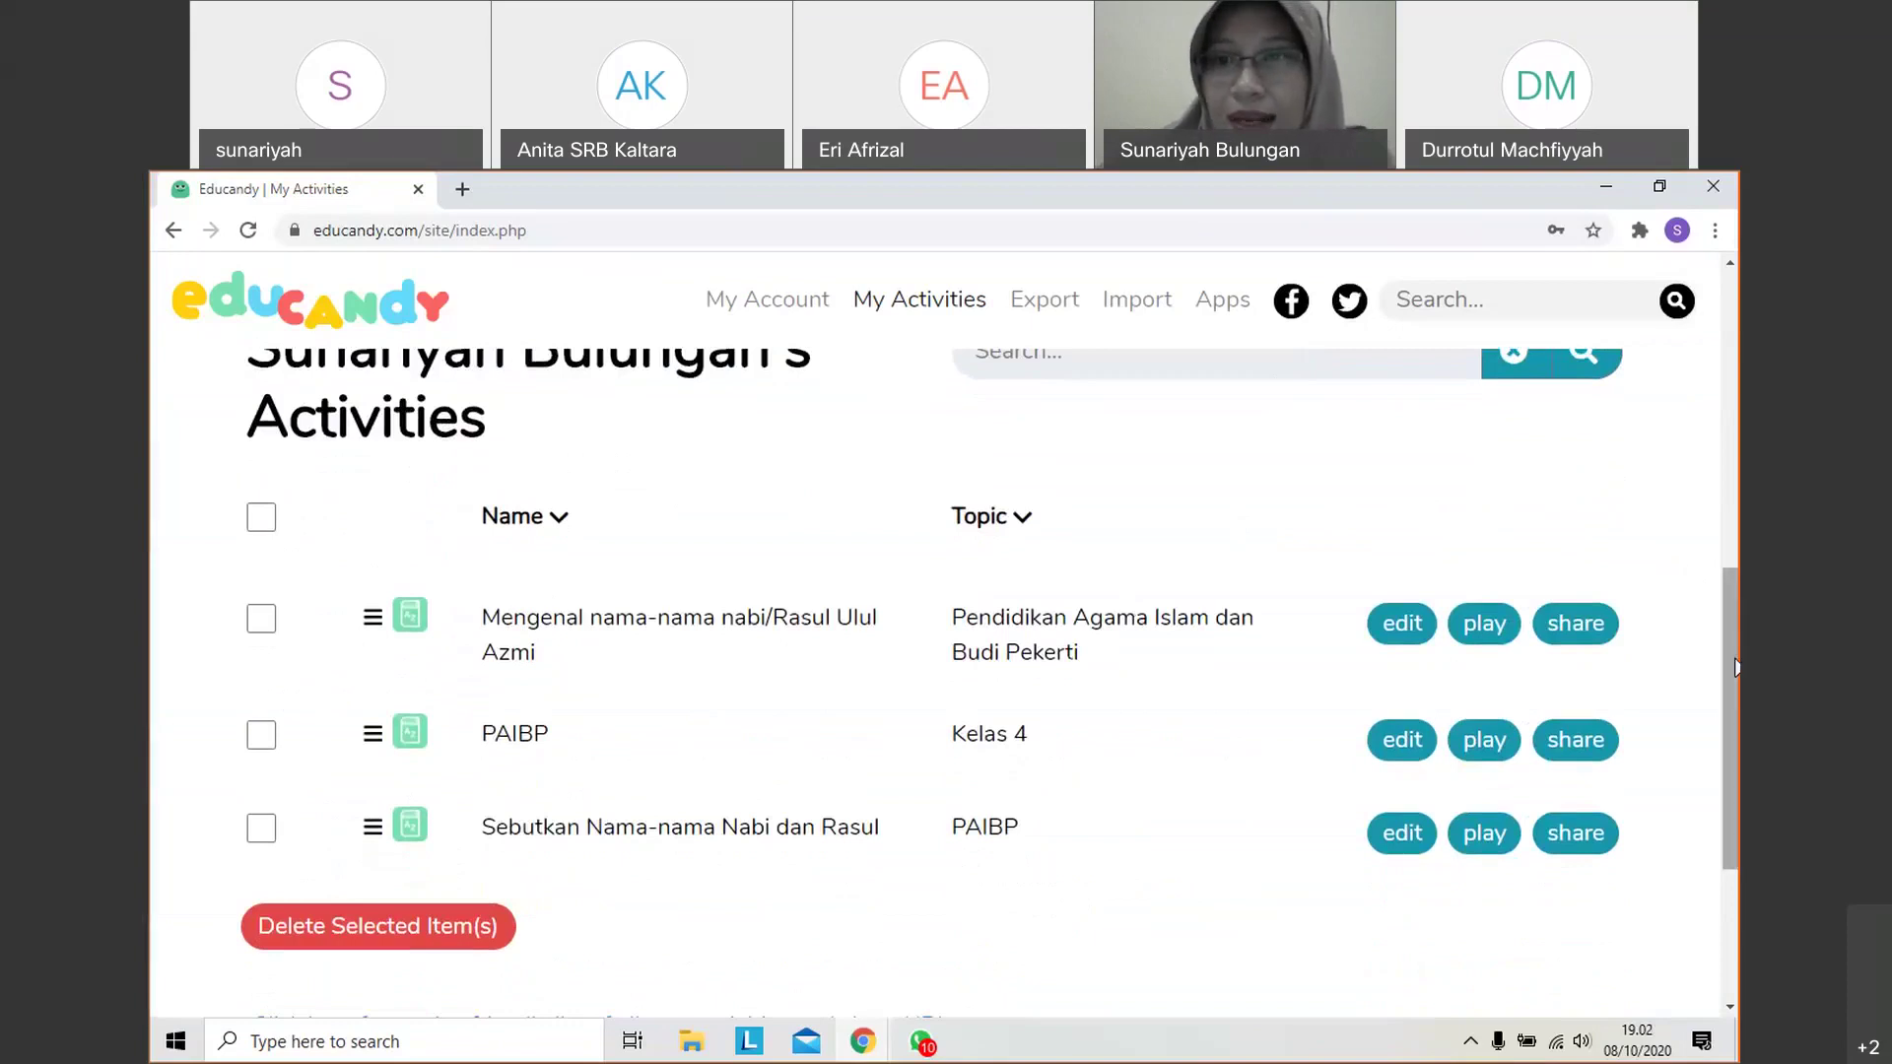
pyautogui.moveTo(1736, 668); pyautogui.dragTo(1733, 372)
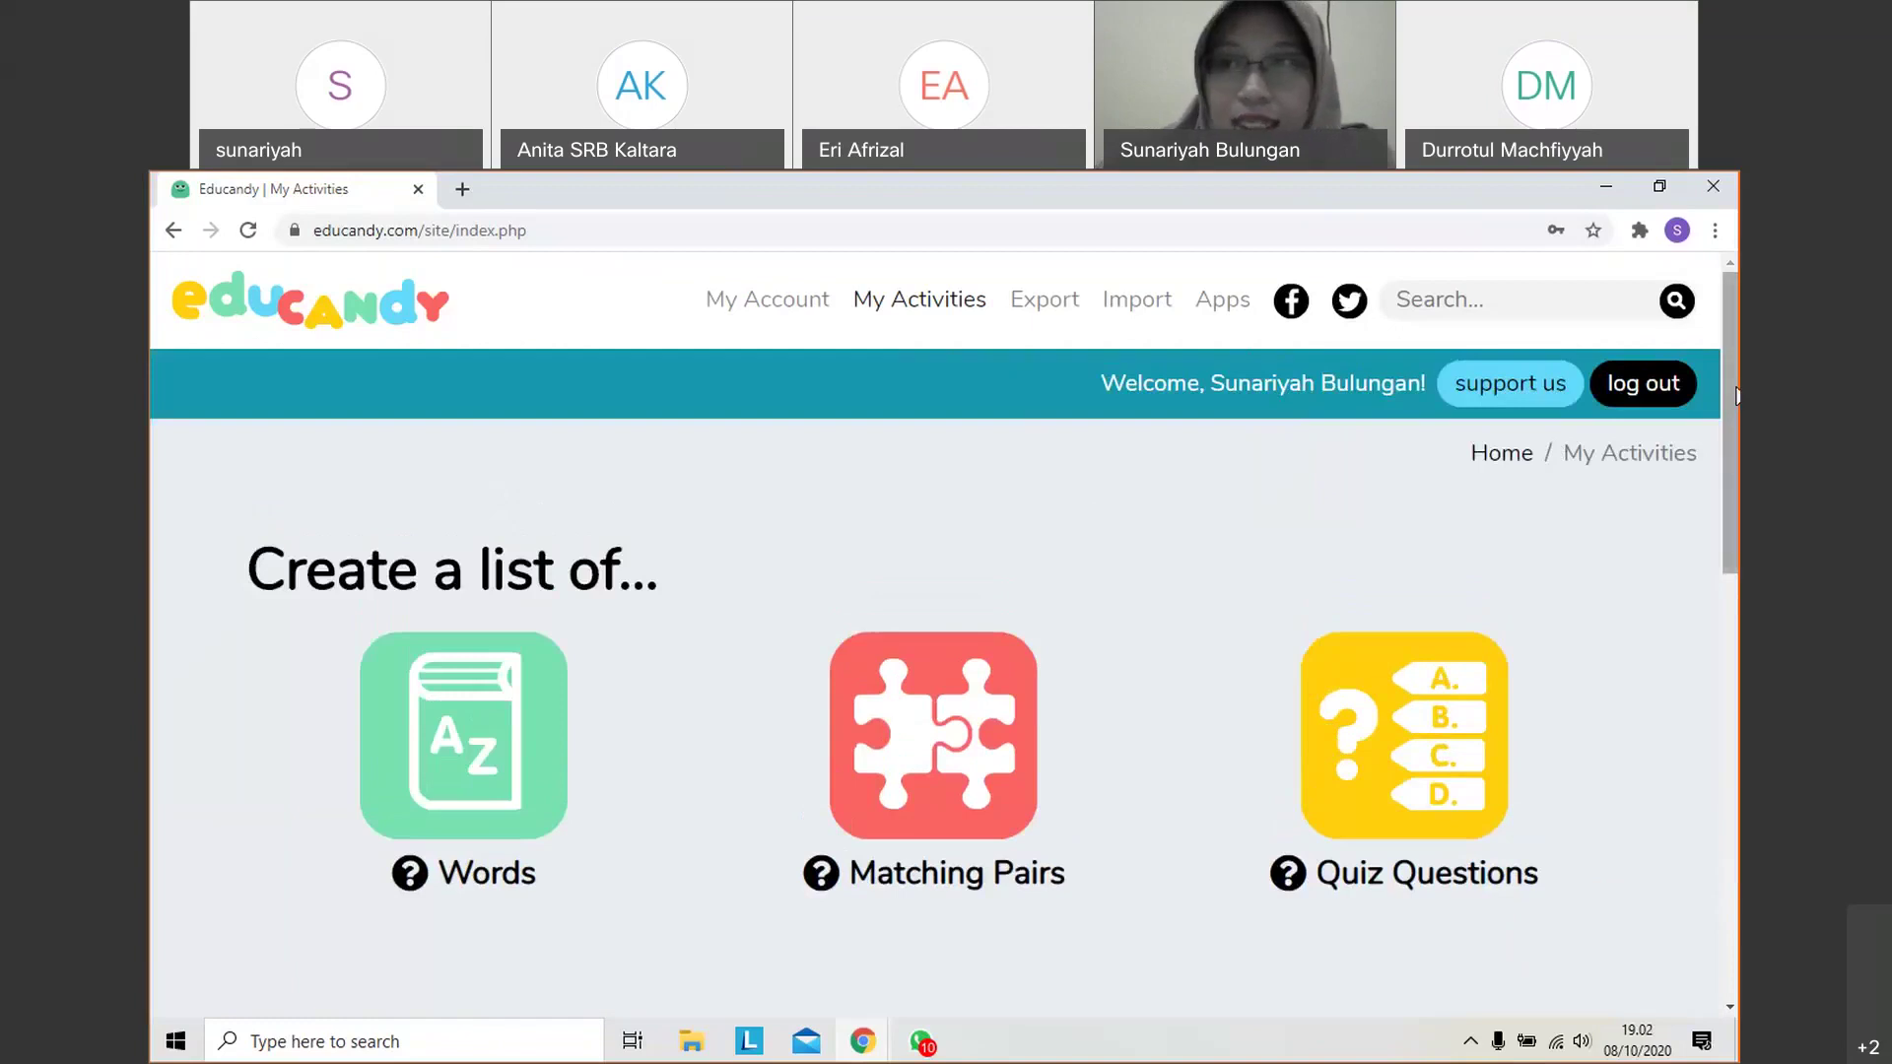
pyautogui.moveTo(1737, 395)
pyautogui.mouseDown()
pyautogui.moveTo(1732, 751)
pyautogui.moveTo(1732, 698)
pyautogui.mouseUp()
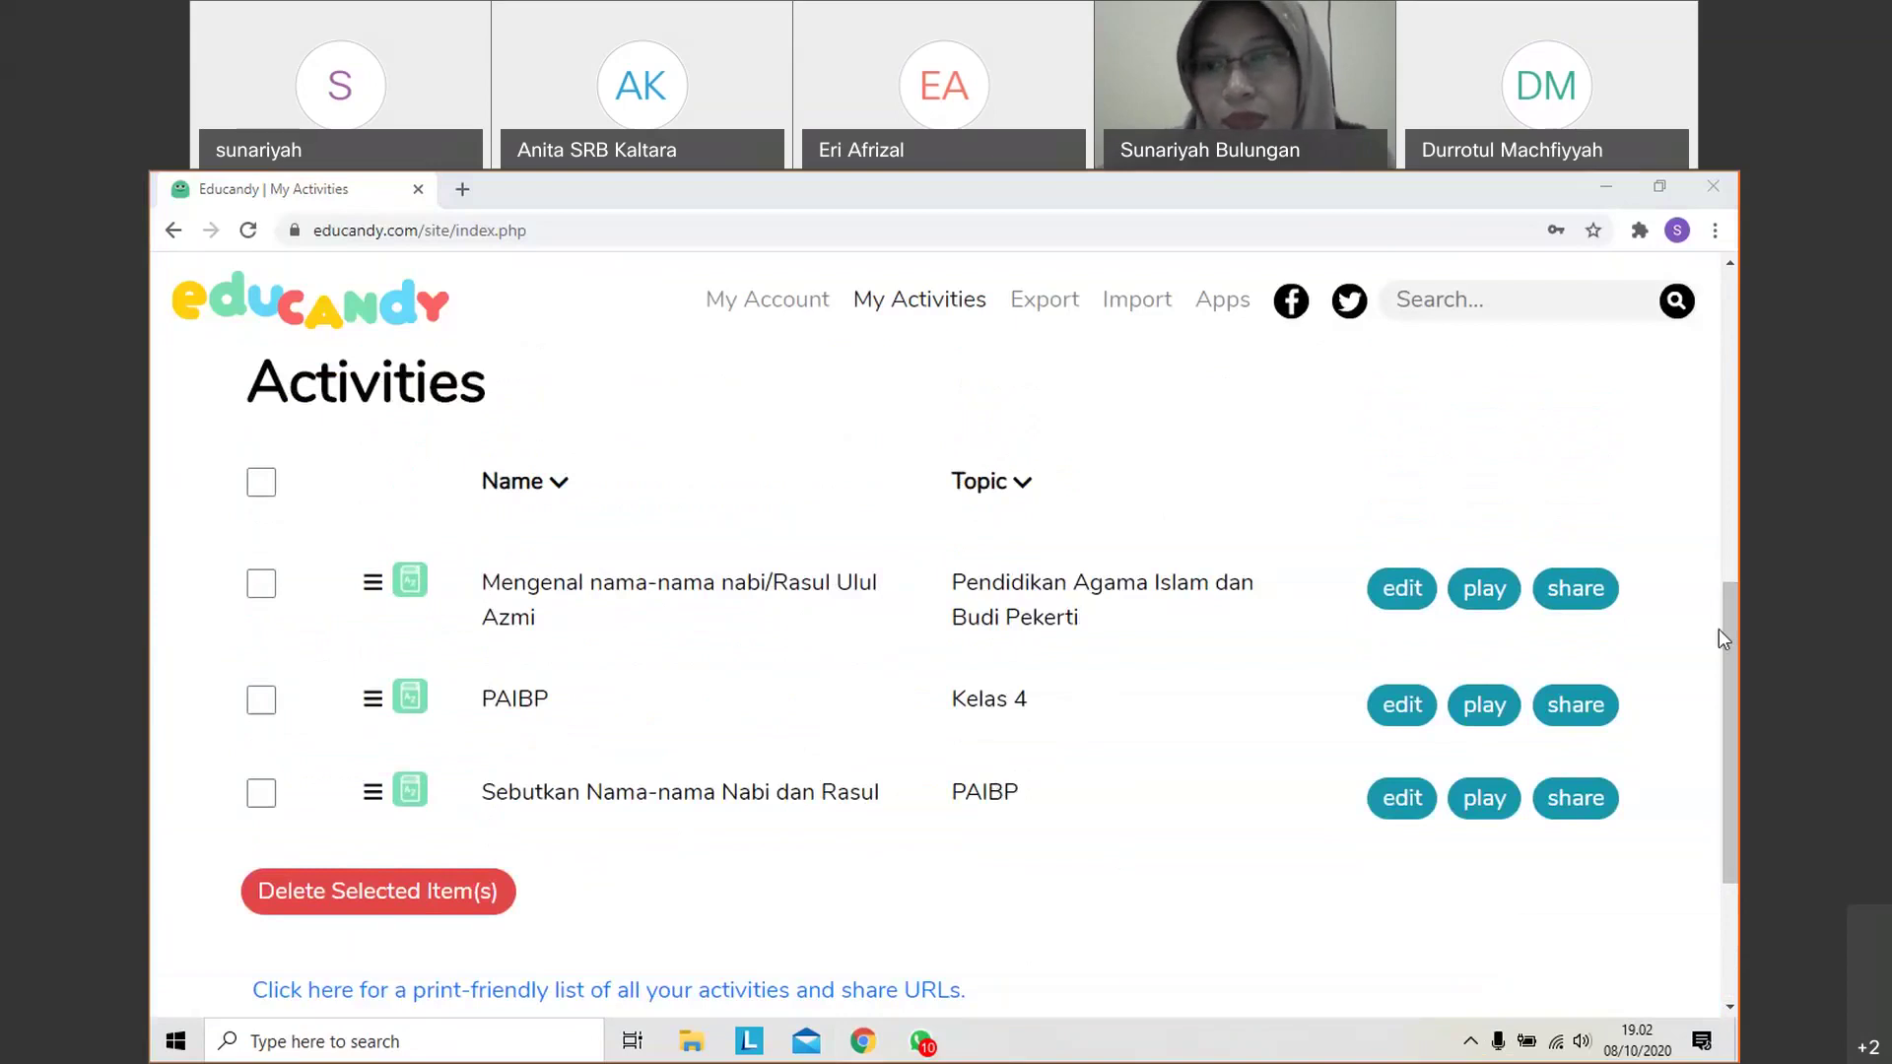
pyautogui.click(1736, 662)
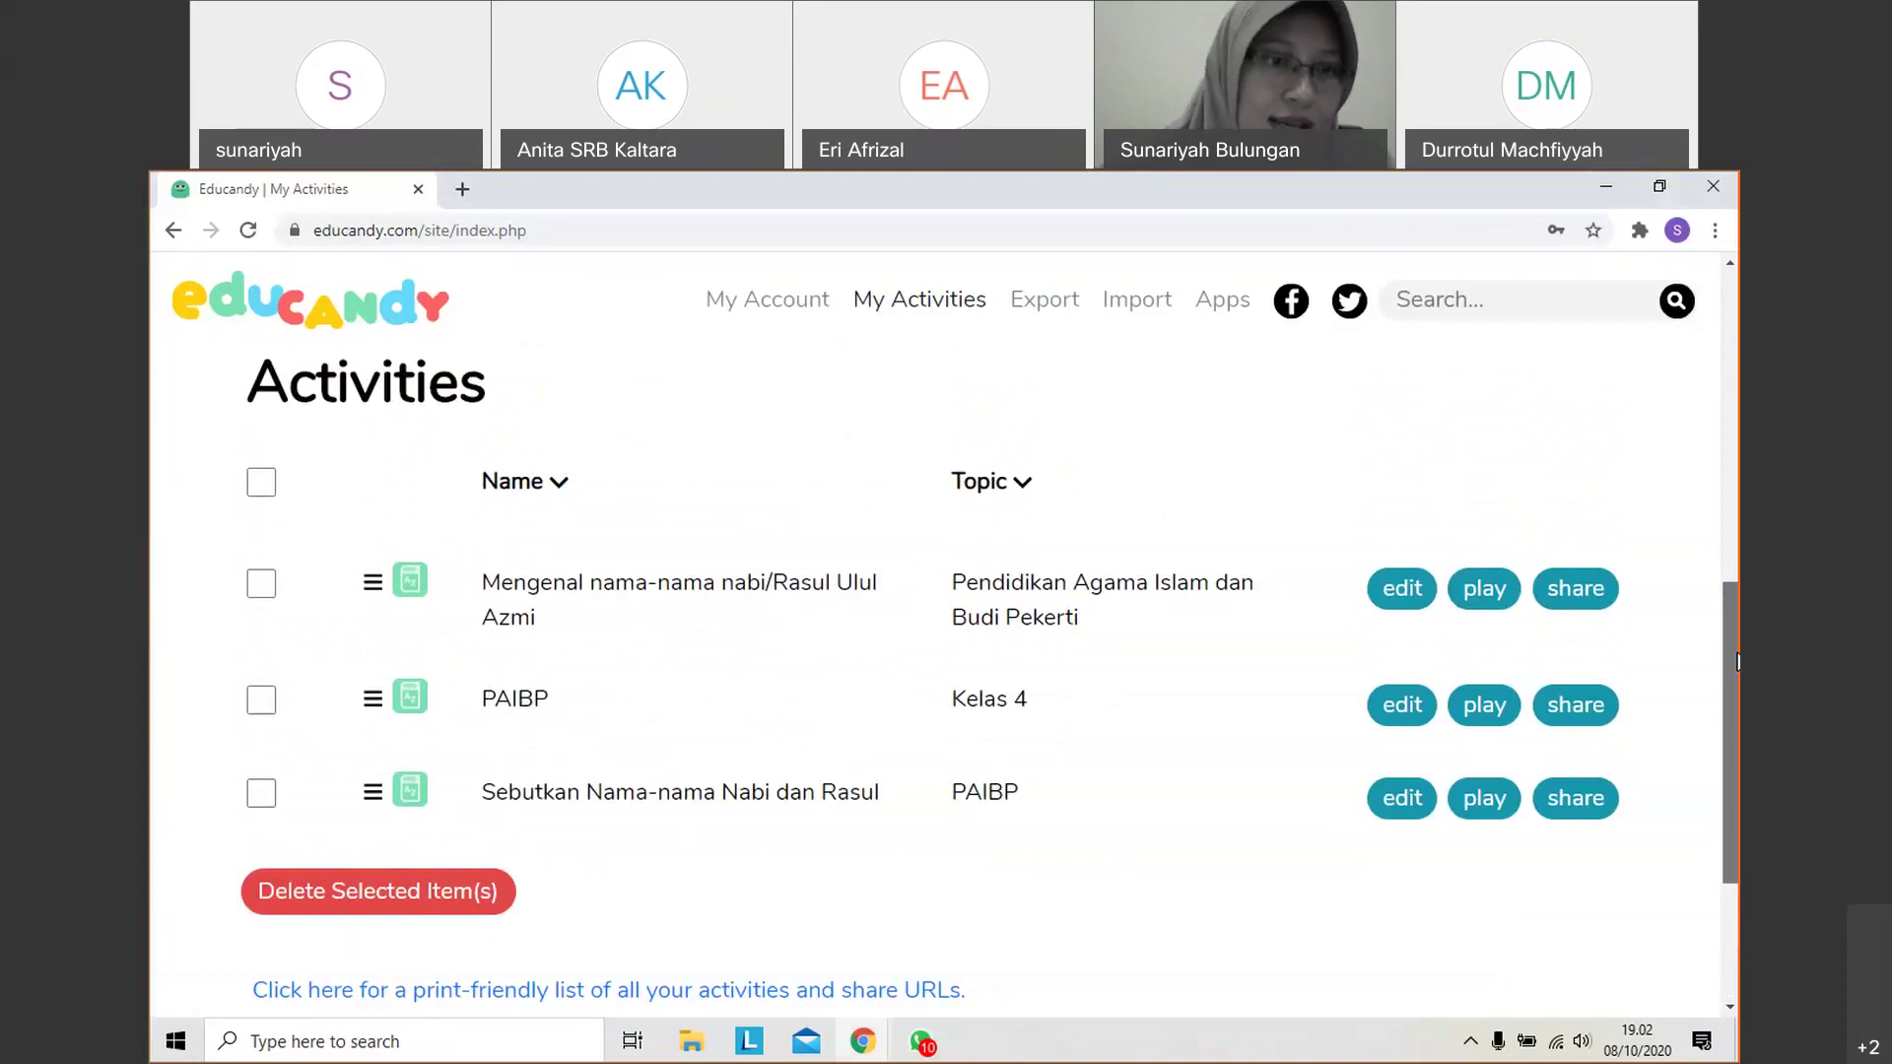
pyautogui.click(261, 583)
pyautogui.click(262, 701)
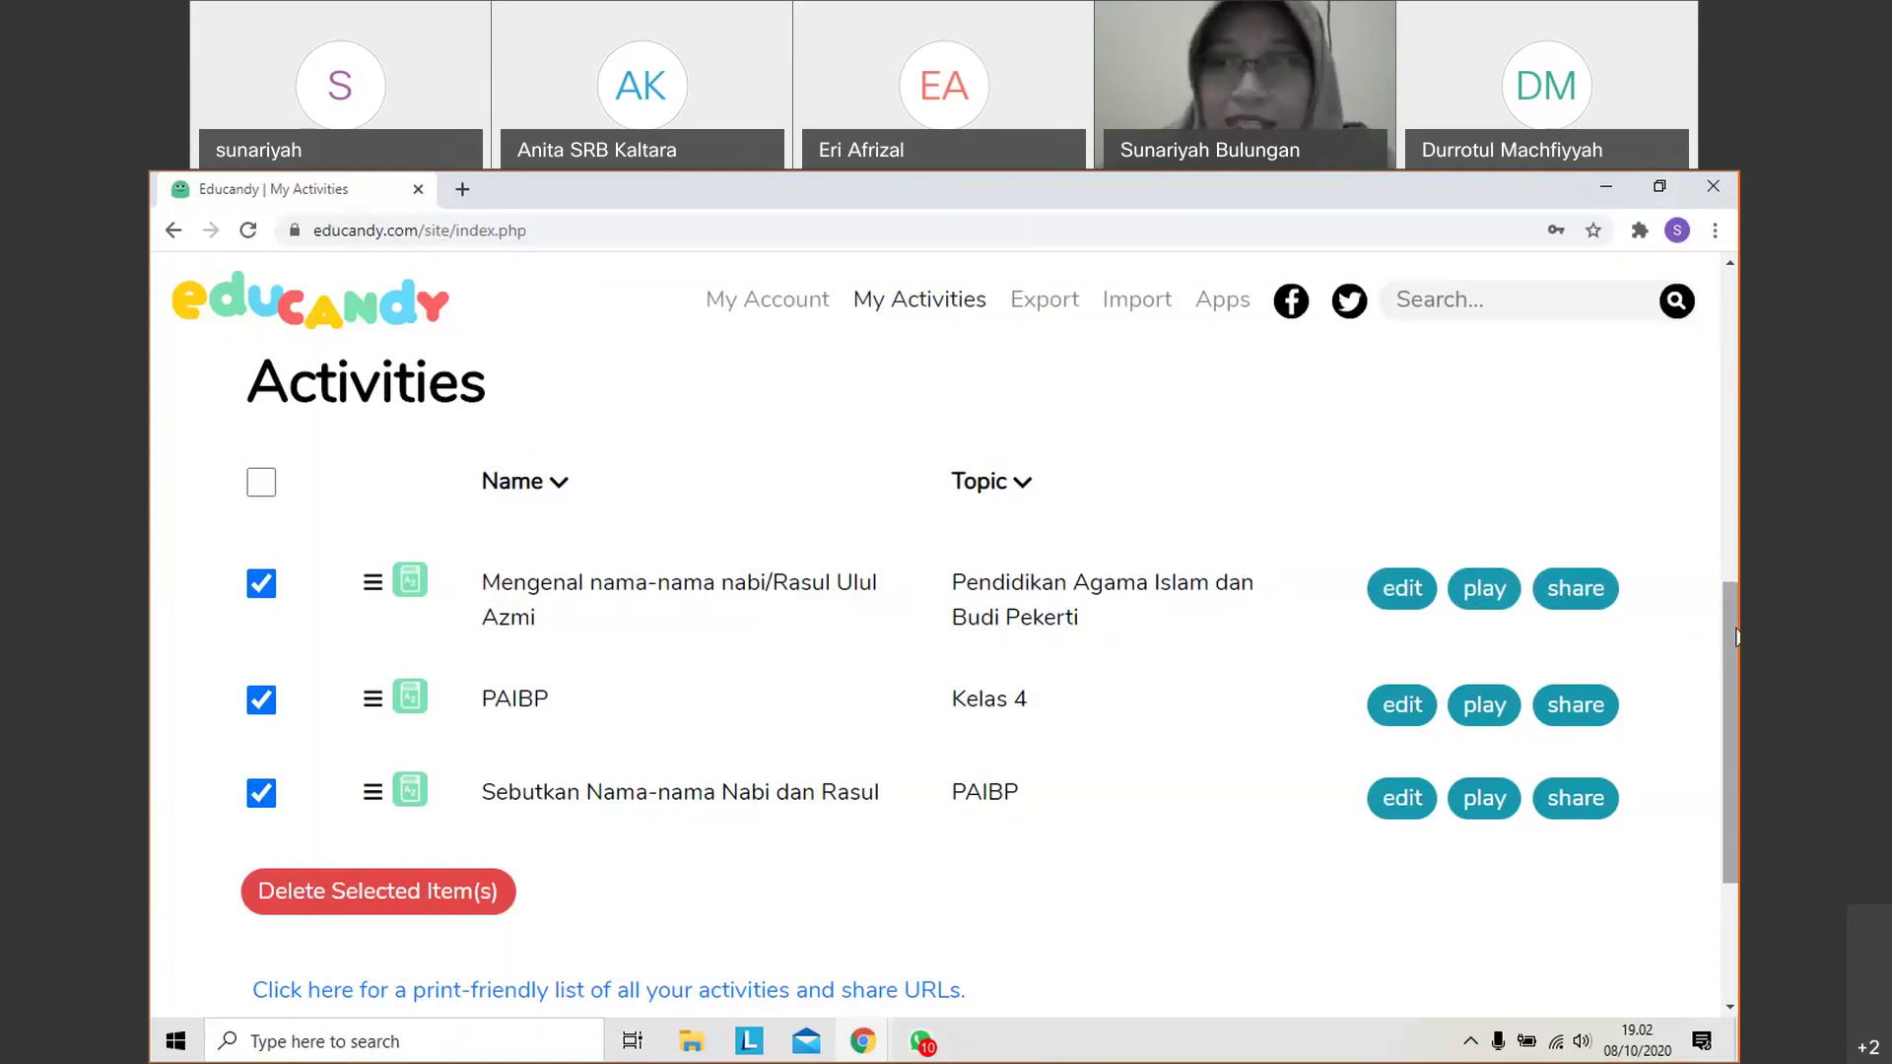
pyautogui.scroll(2, 1736, 636)
pyautogui.scroll(5, 1676, 591)
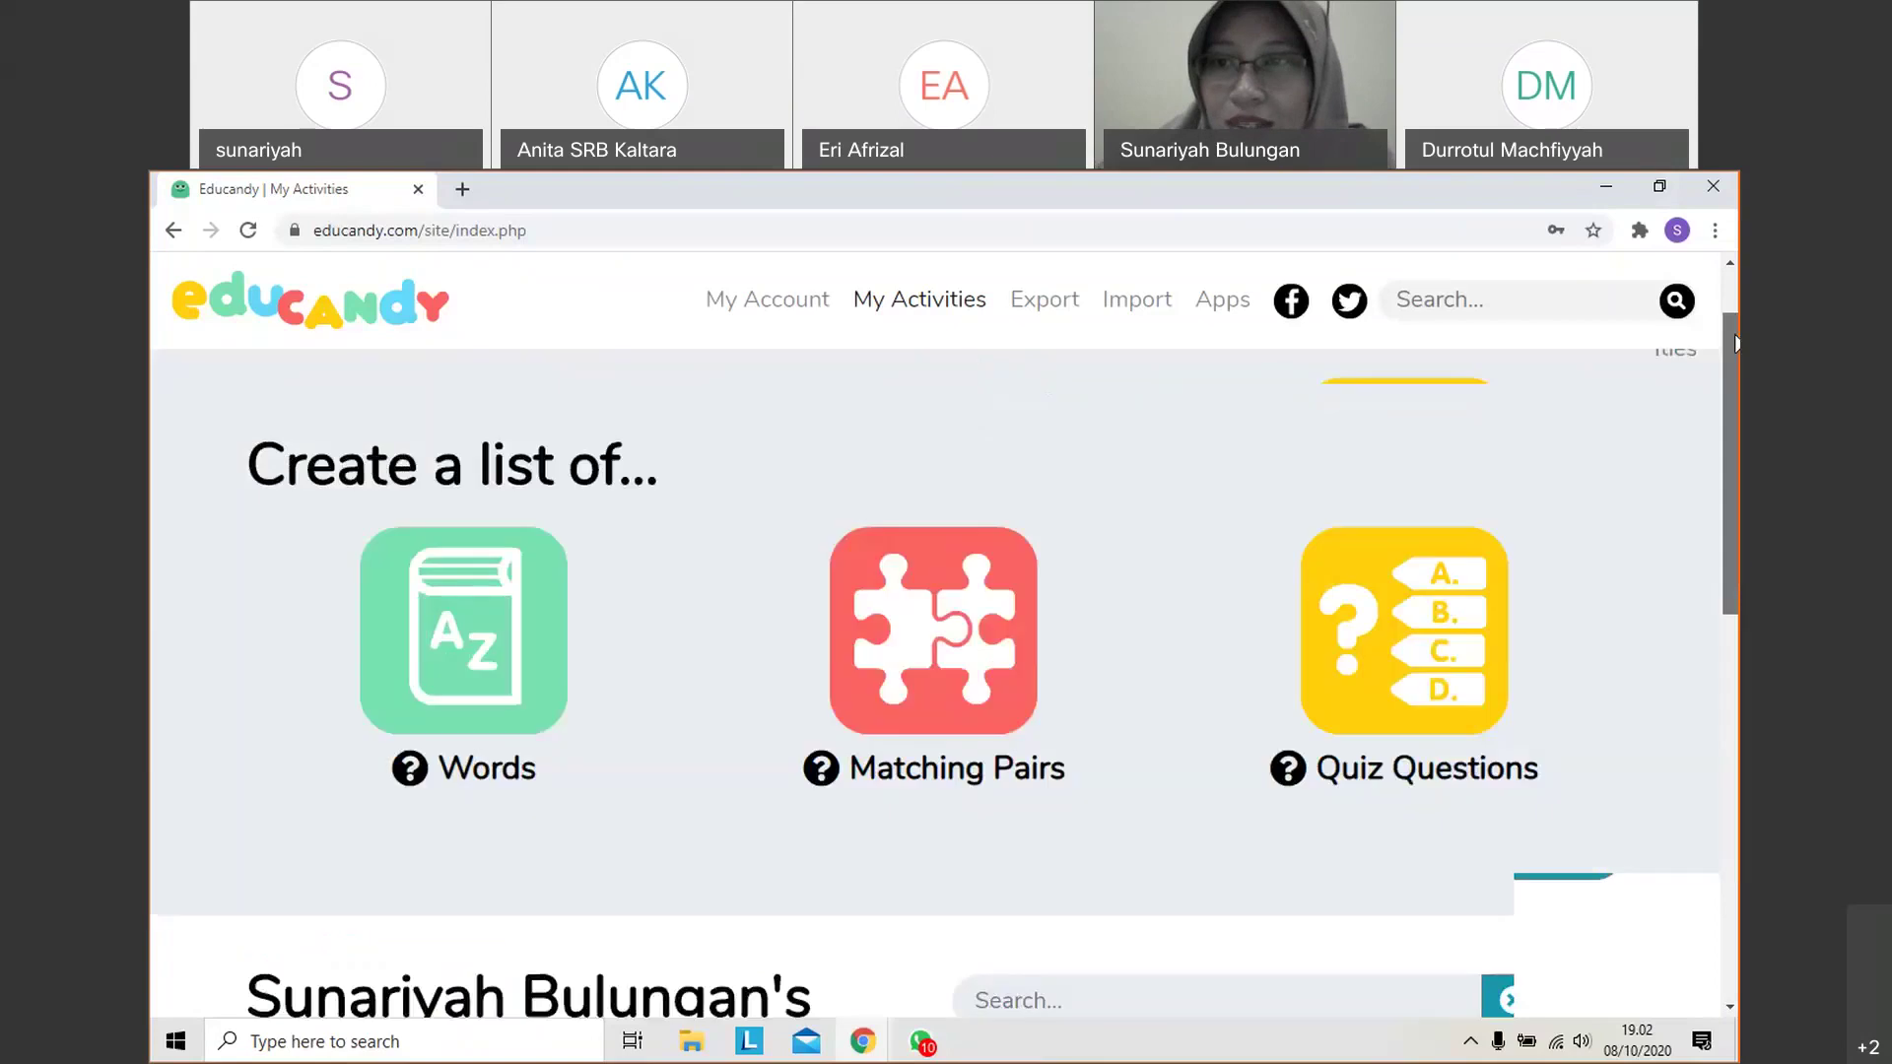
pyautogui.scroll(3, 1577, 552)
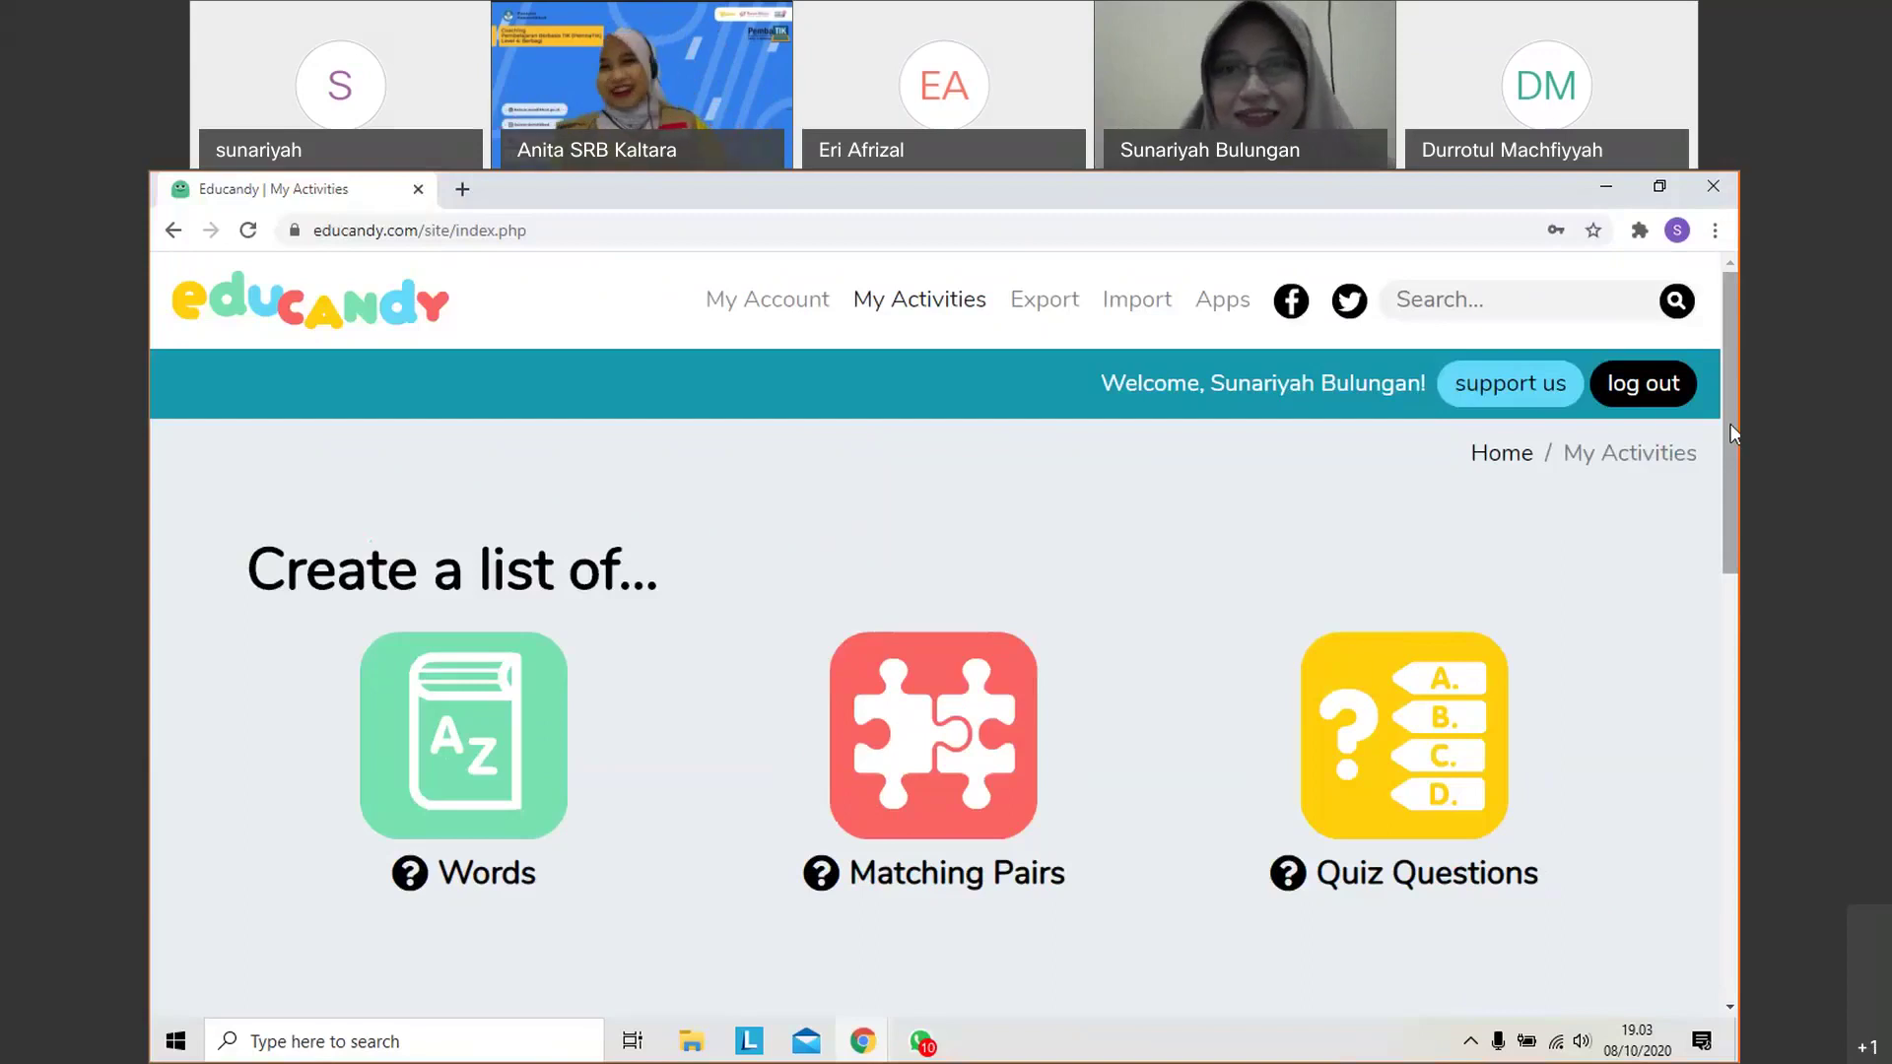
pyautogui.scroll(-1, 1731, 423)
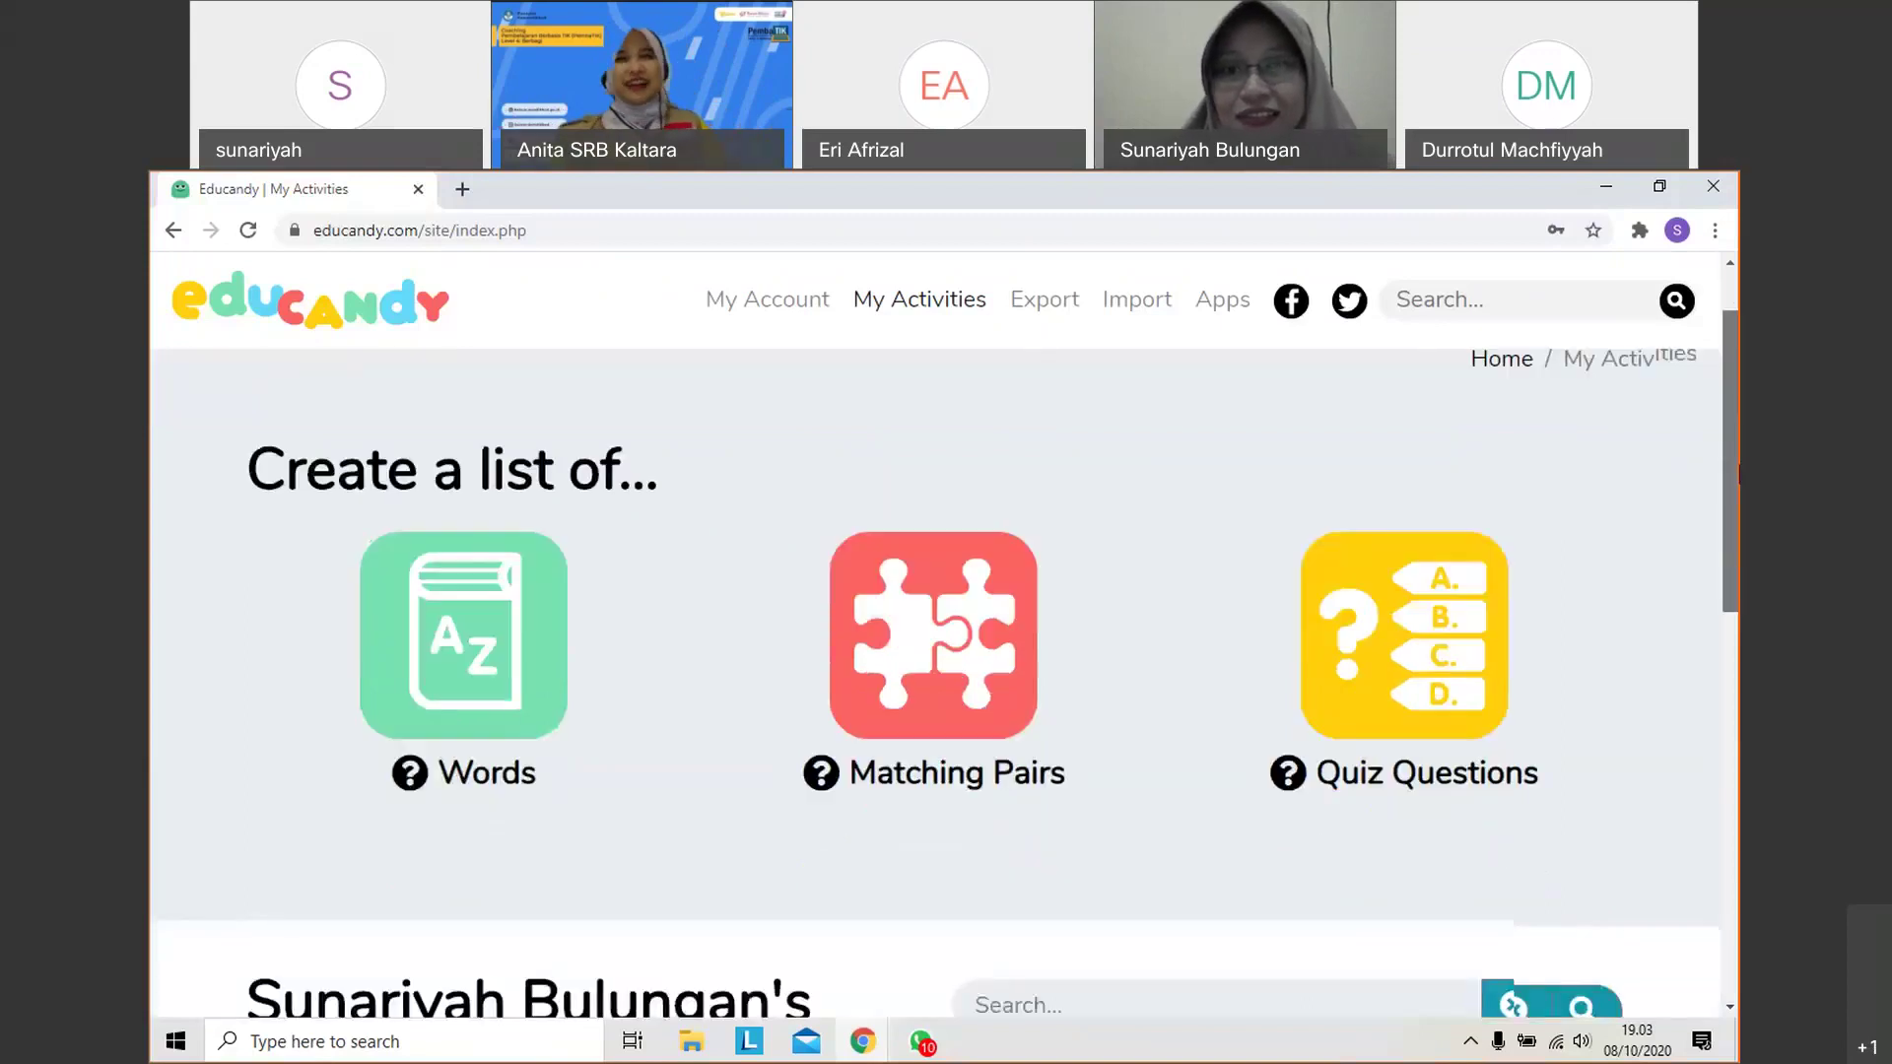
pyautogui.scroll(1, 1730, 424)
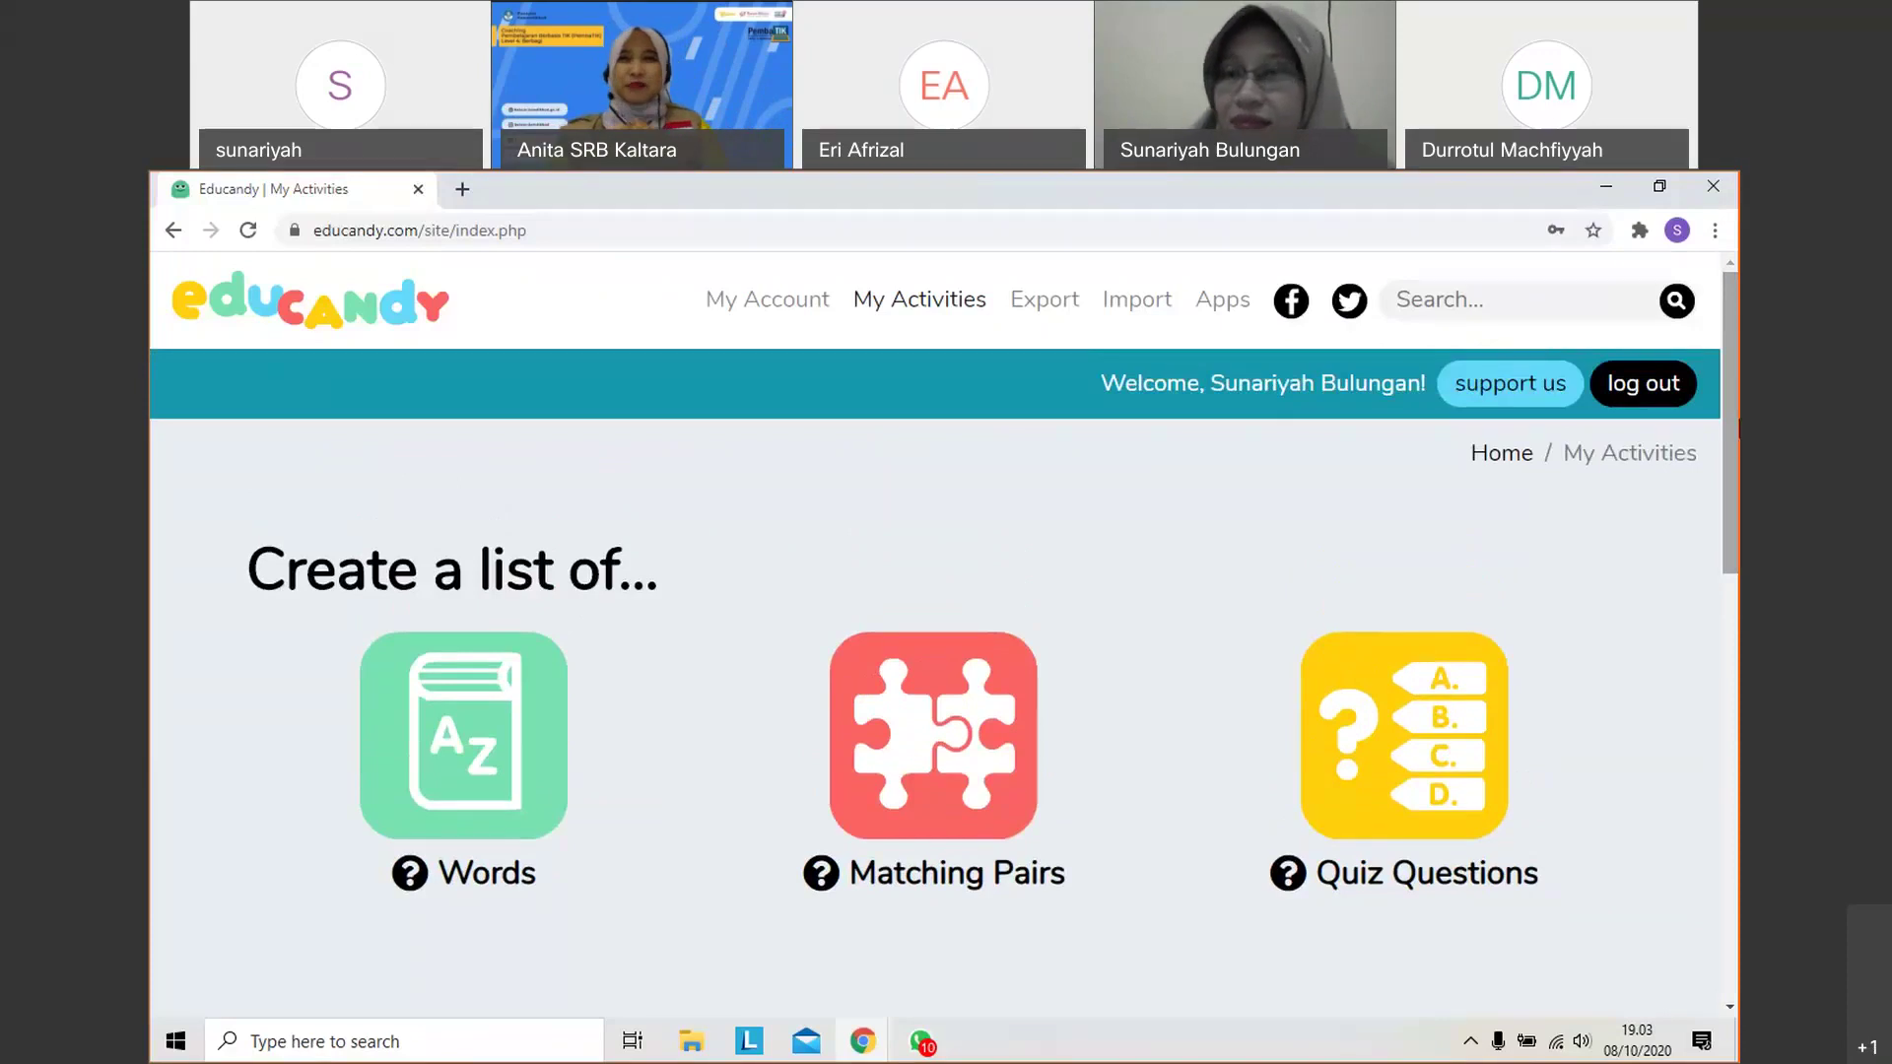
pyautogui.scroll(-1, 943, 640)
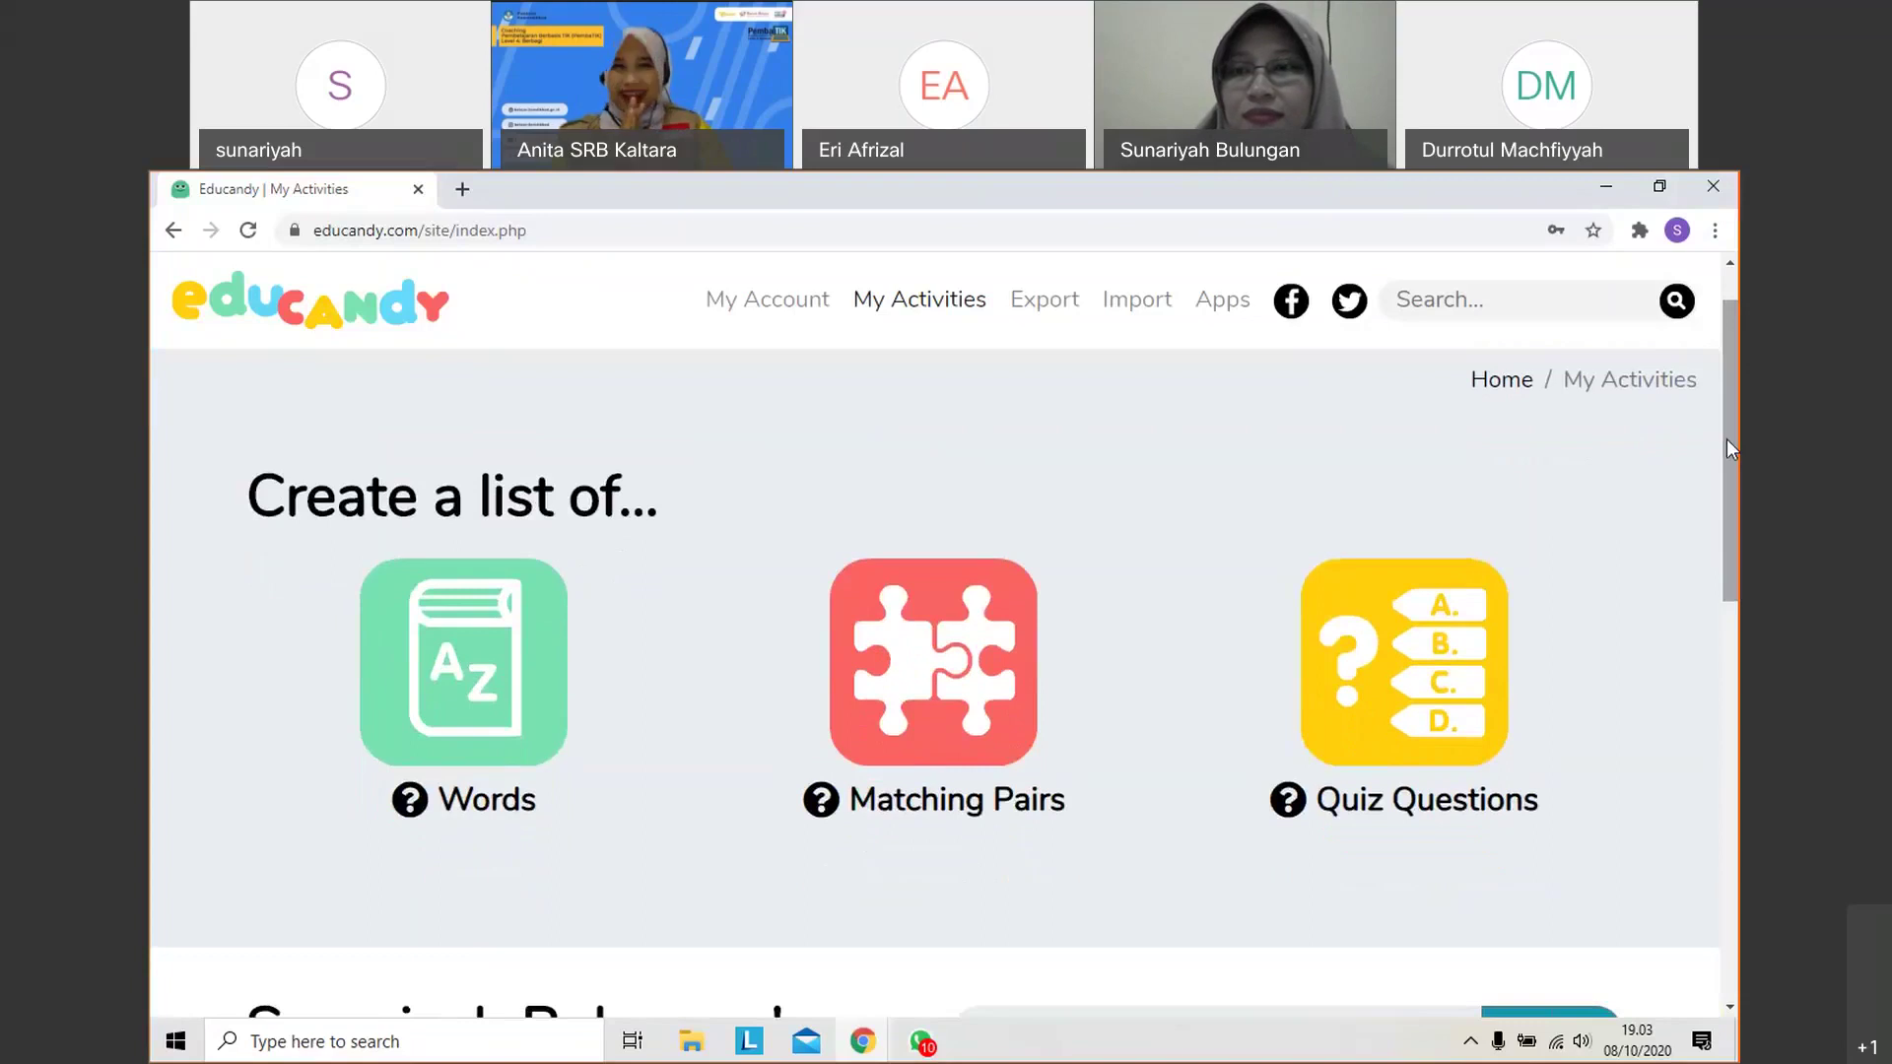
pyautogui.scroll(1, 943, 641)
pyautogui.scroll(-1, 1317, 820)
pyautogui.scroll(-3, 1316, 820)
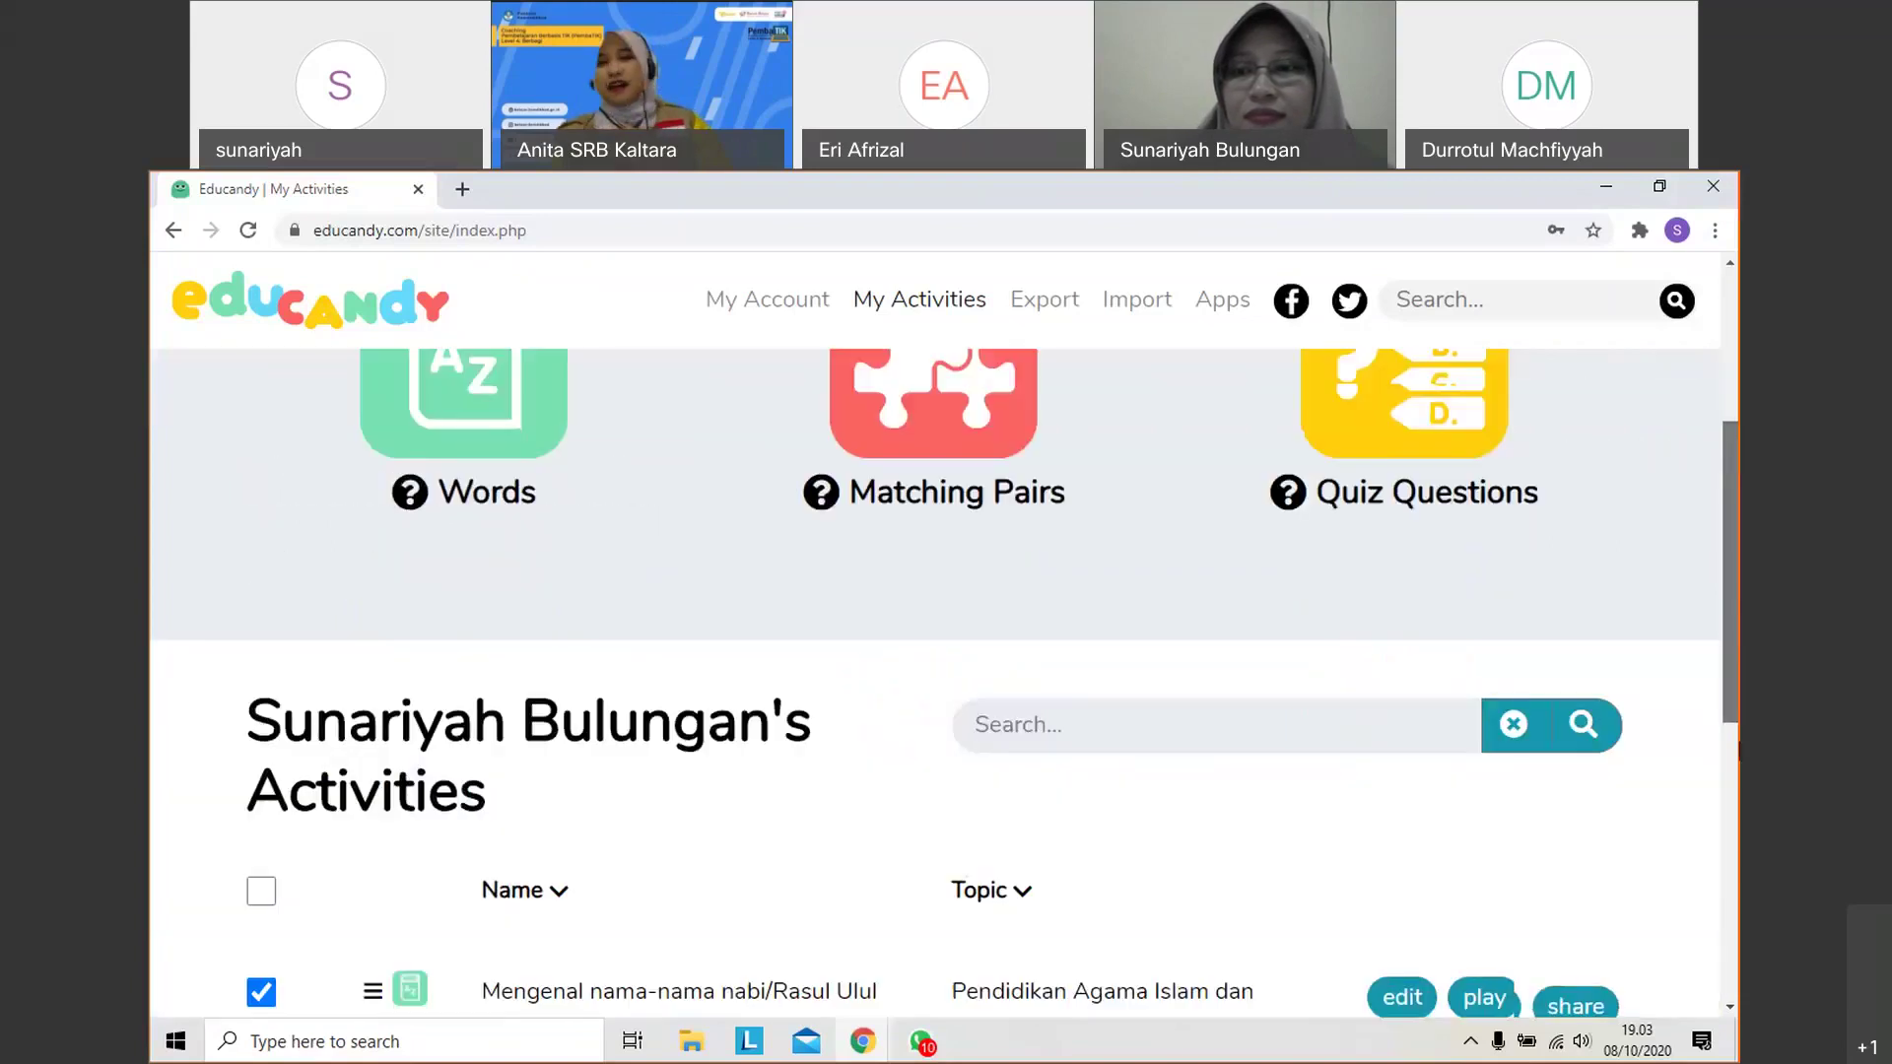
pyautogui.scroll(-10, 1316, 820)
pyautogui.moveTo(1731, 835); pyautogui.dragTo(1732, 429)
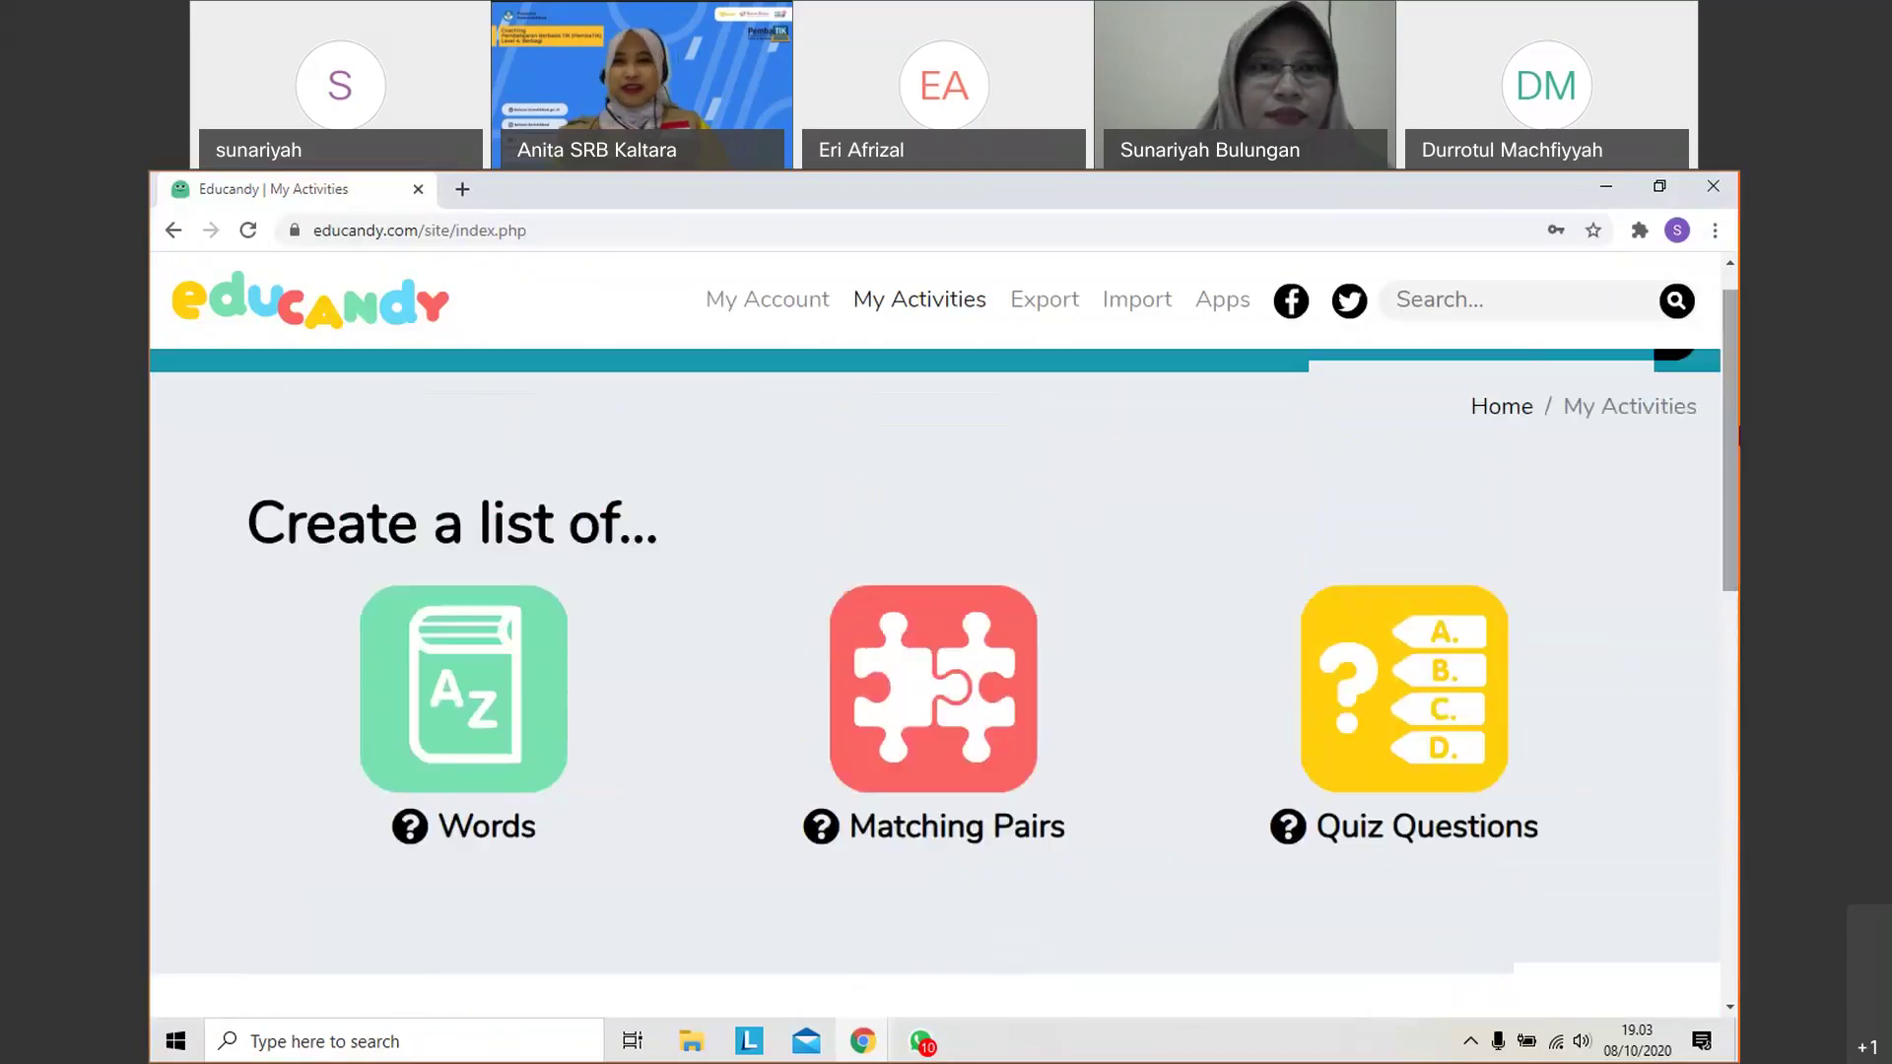
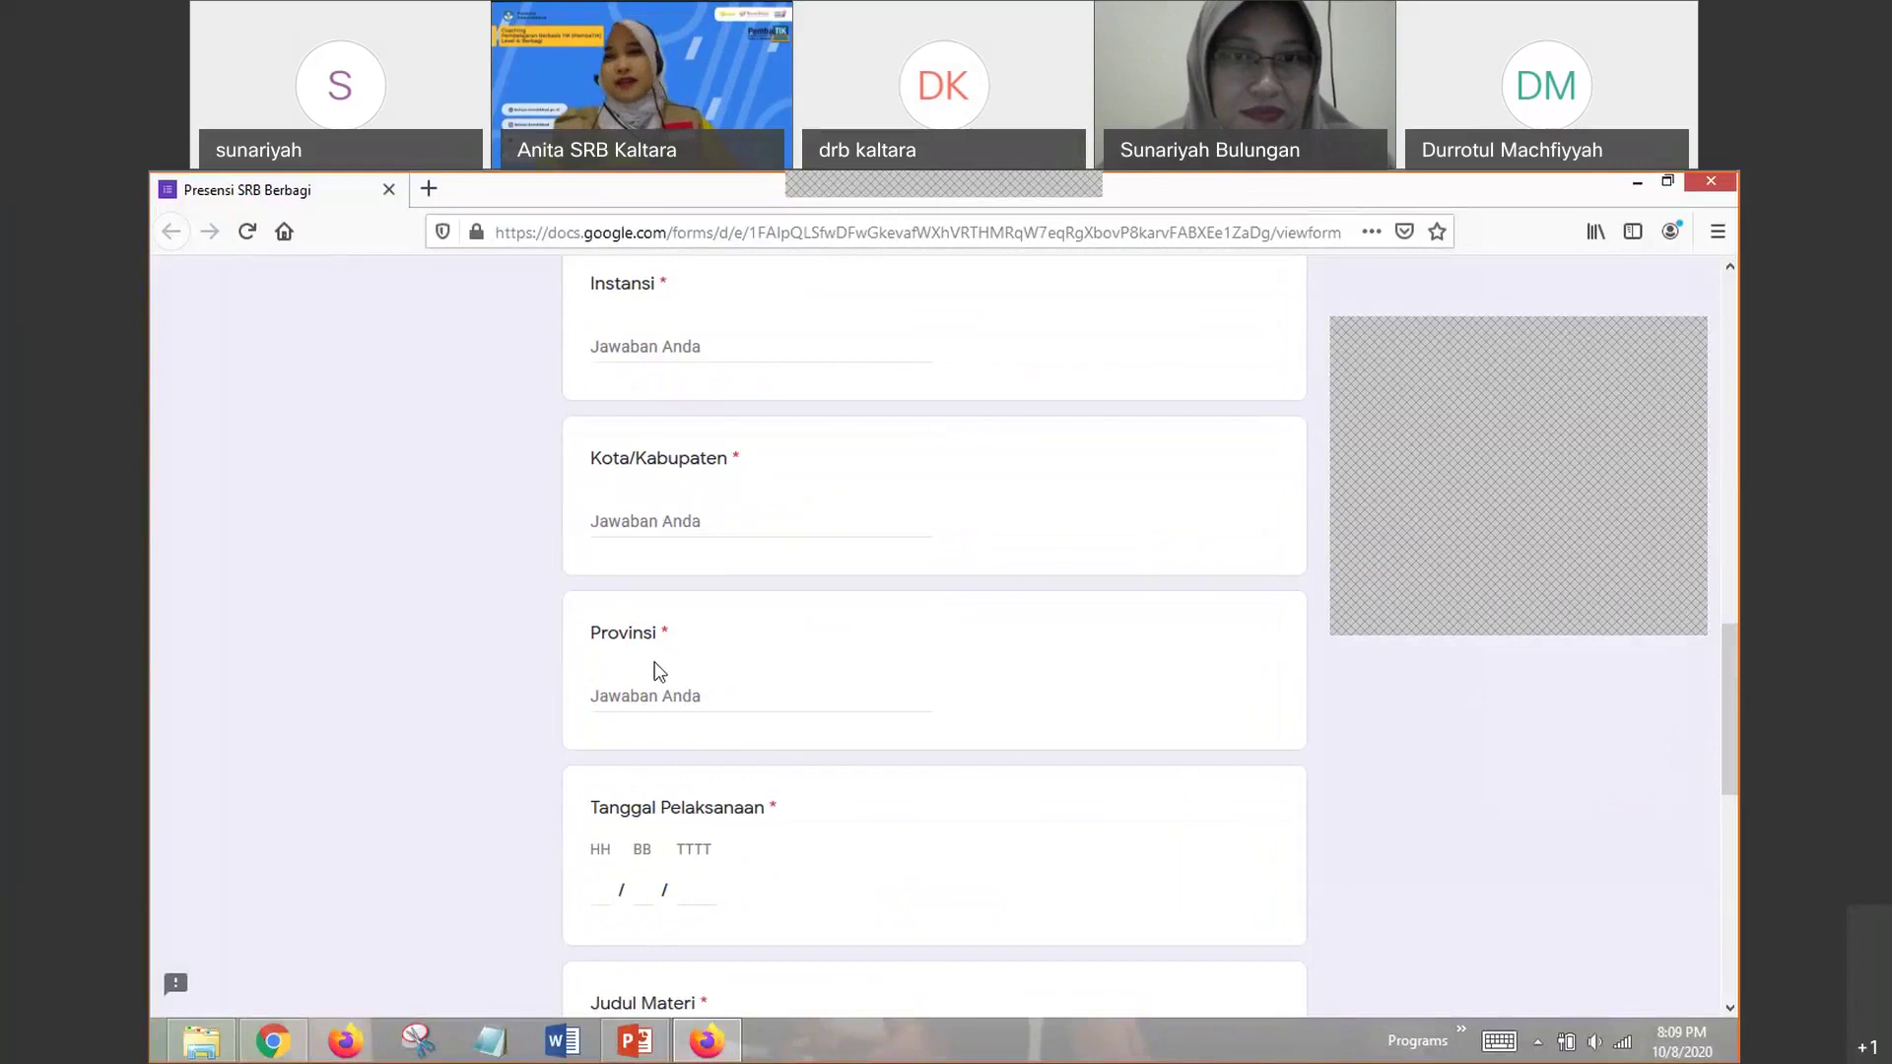
# Step: Untick the Kelas Maya topic on the attendance form
pyautogui.scroll(-2, 655, 670)
pyautogui.scroll(-2, 619, 631)
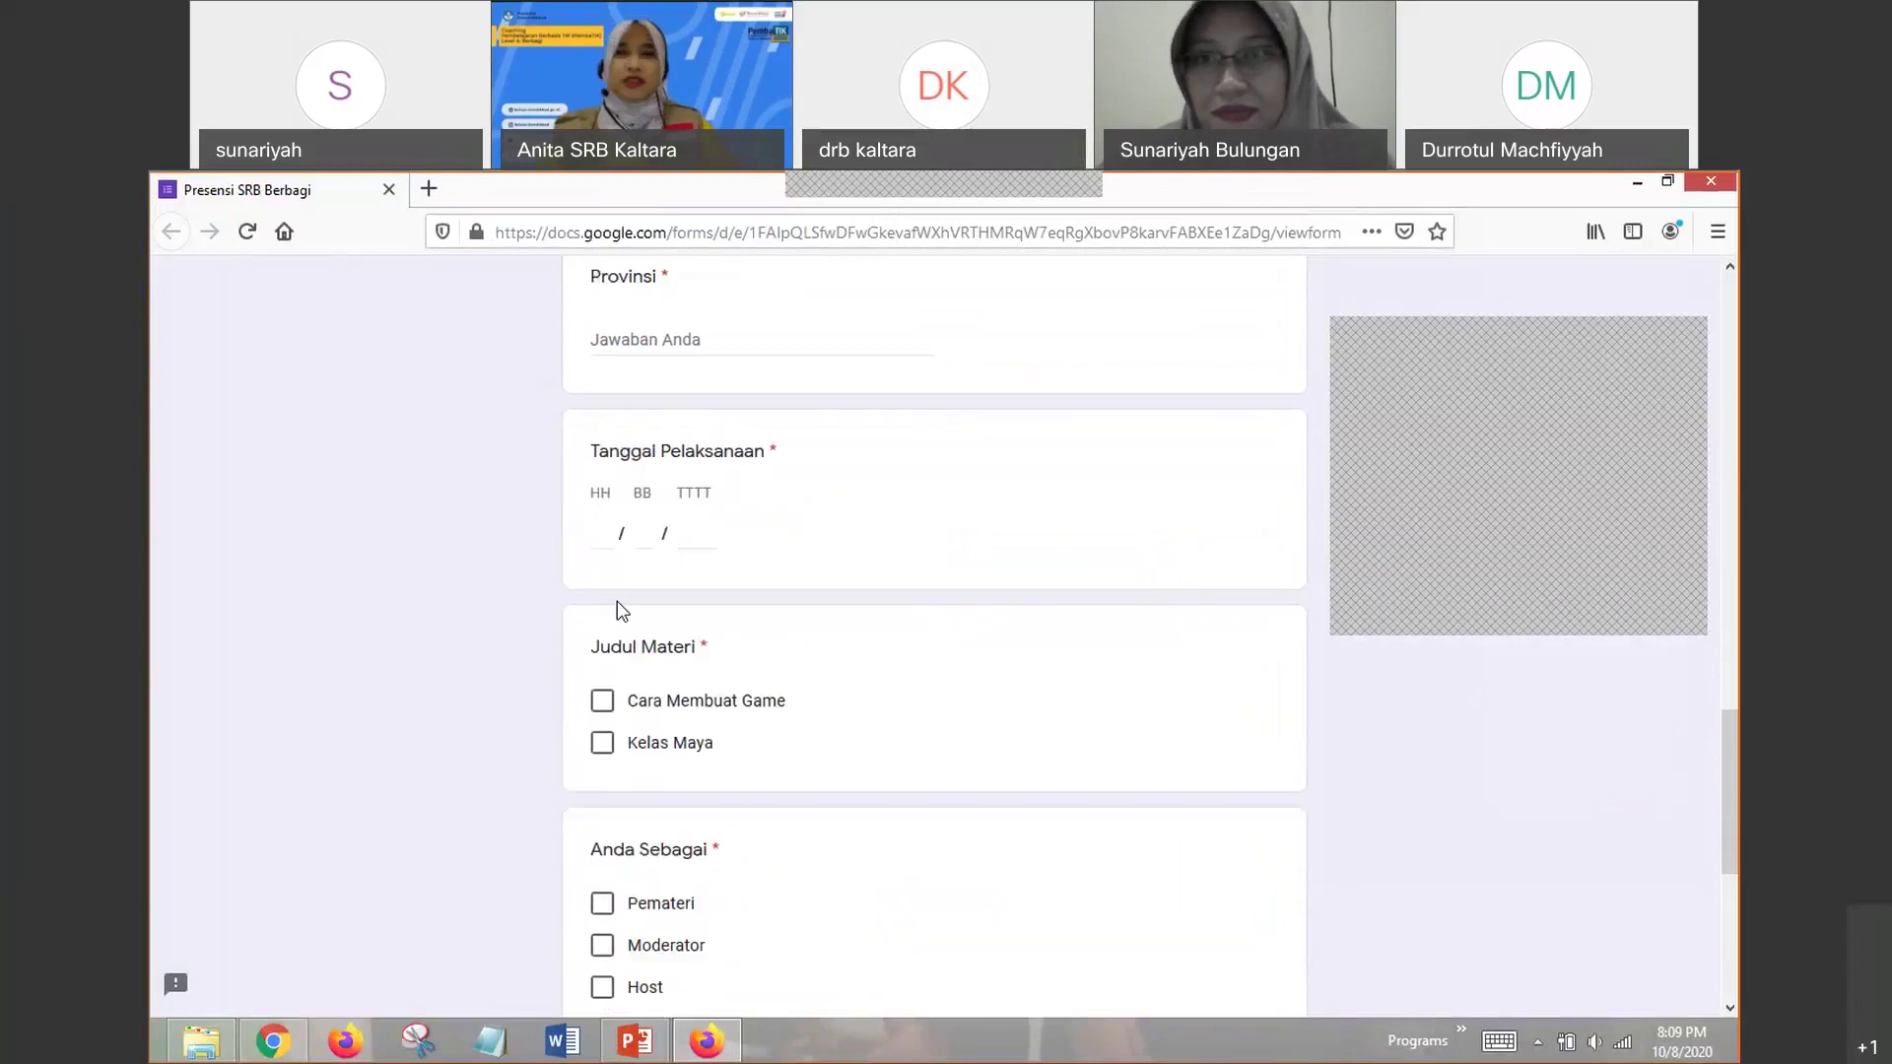
pyautogui.scroll(-1, 621, 611)
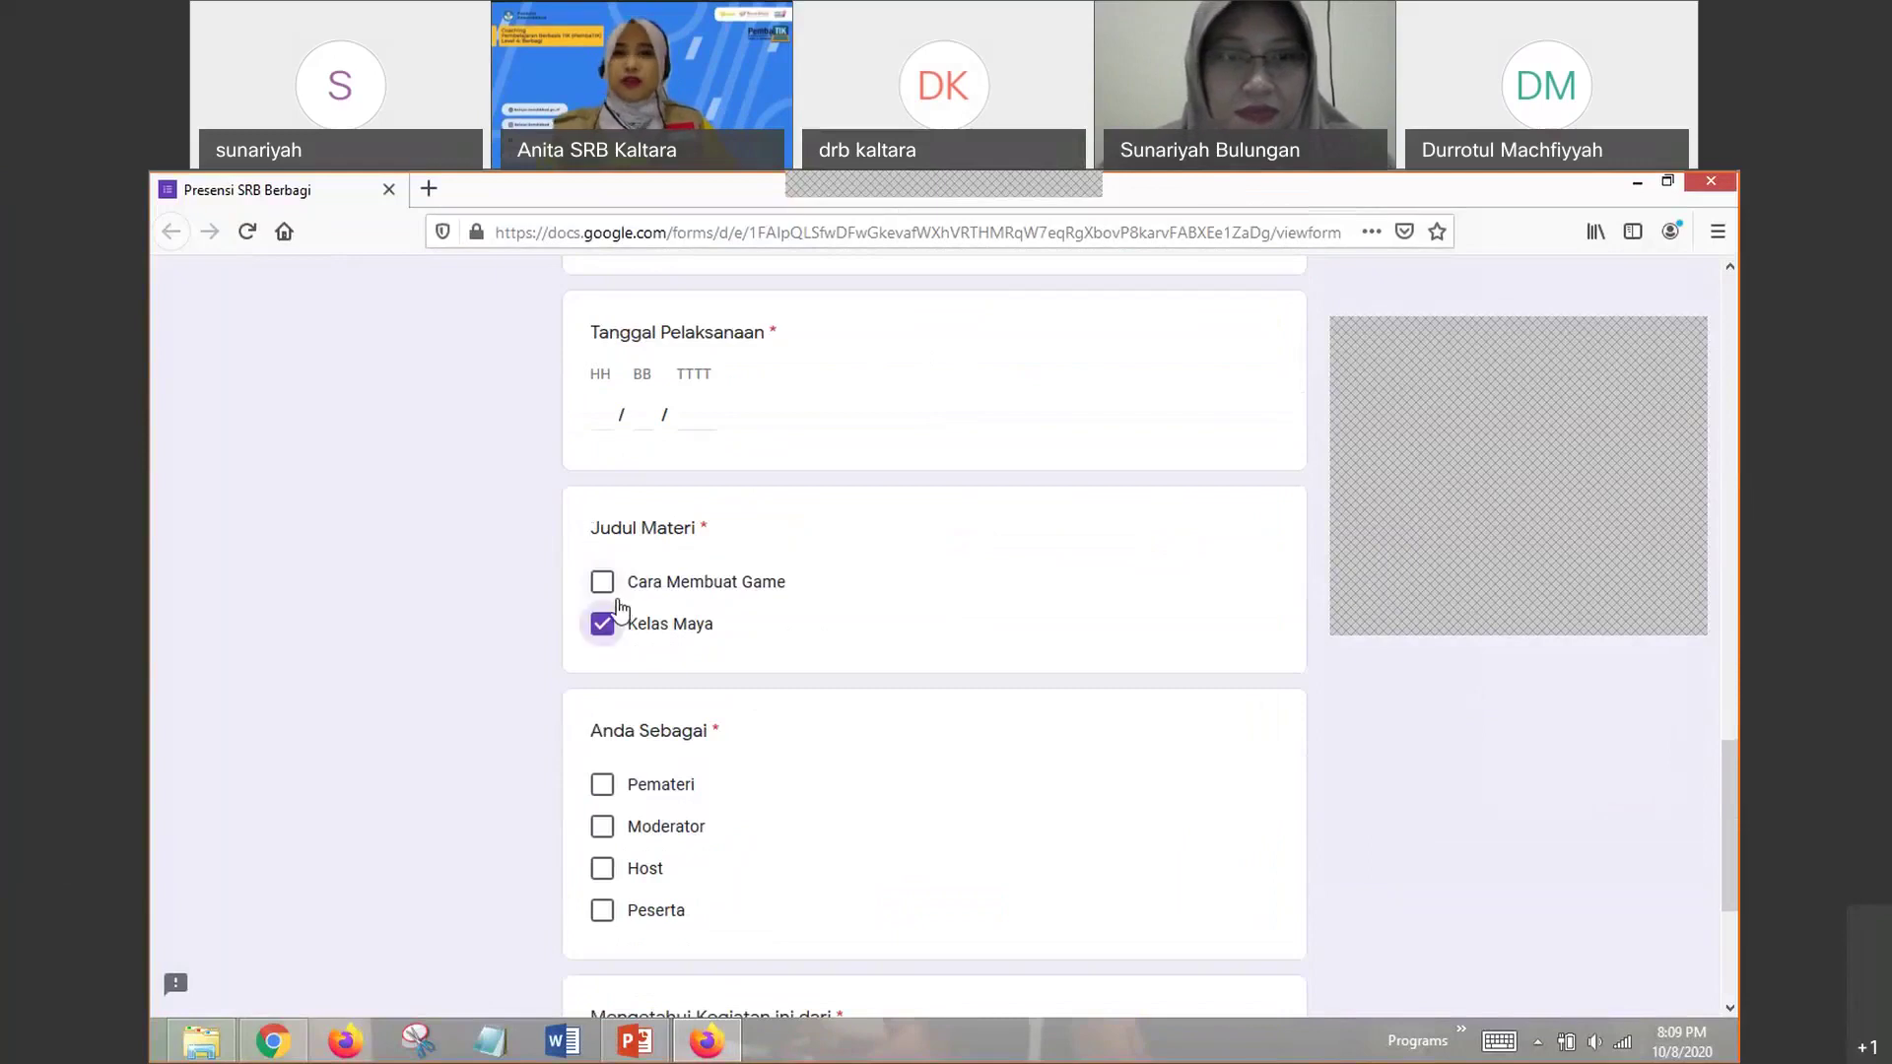
pyautogui.click(603, 625)
pyautogui.scroll(-1, 709, 628)
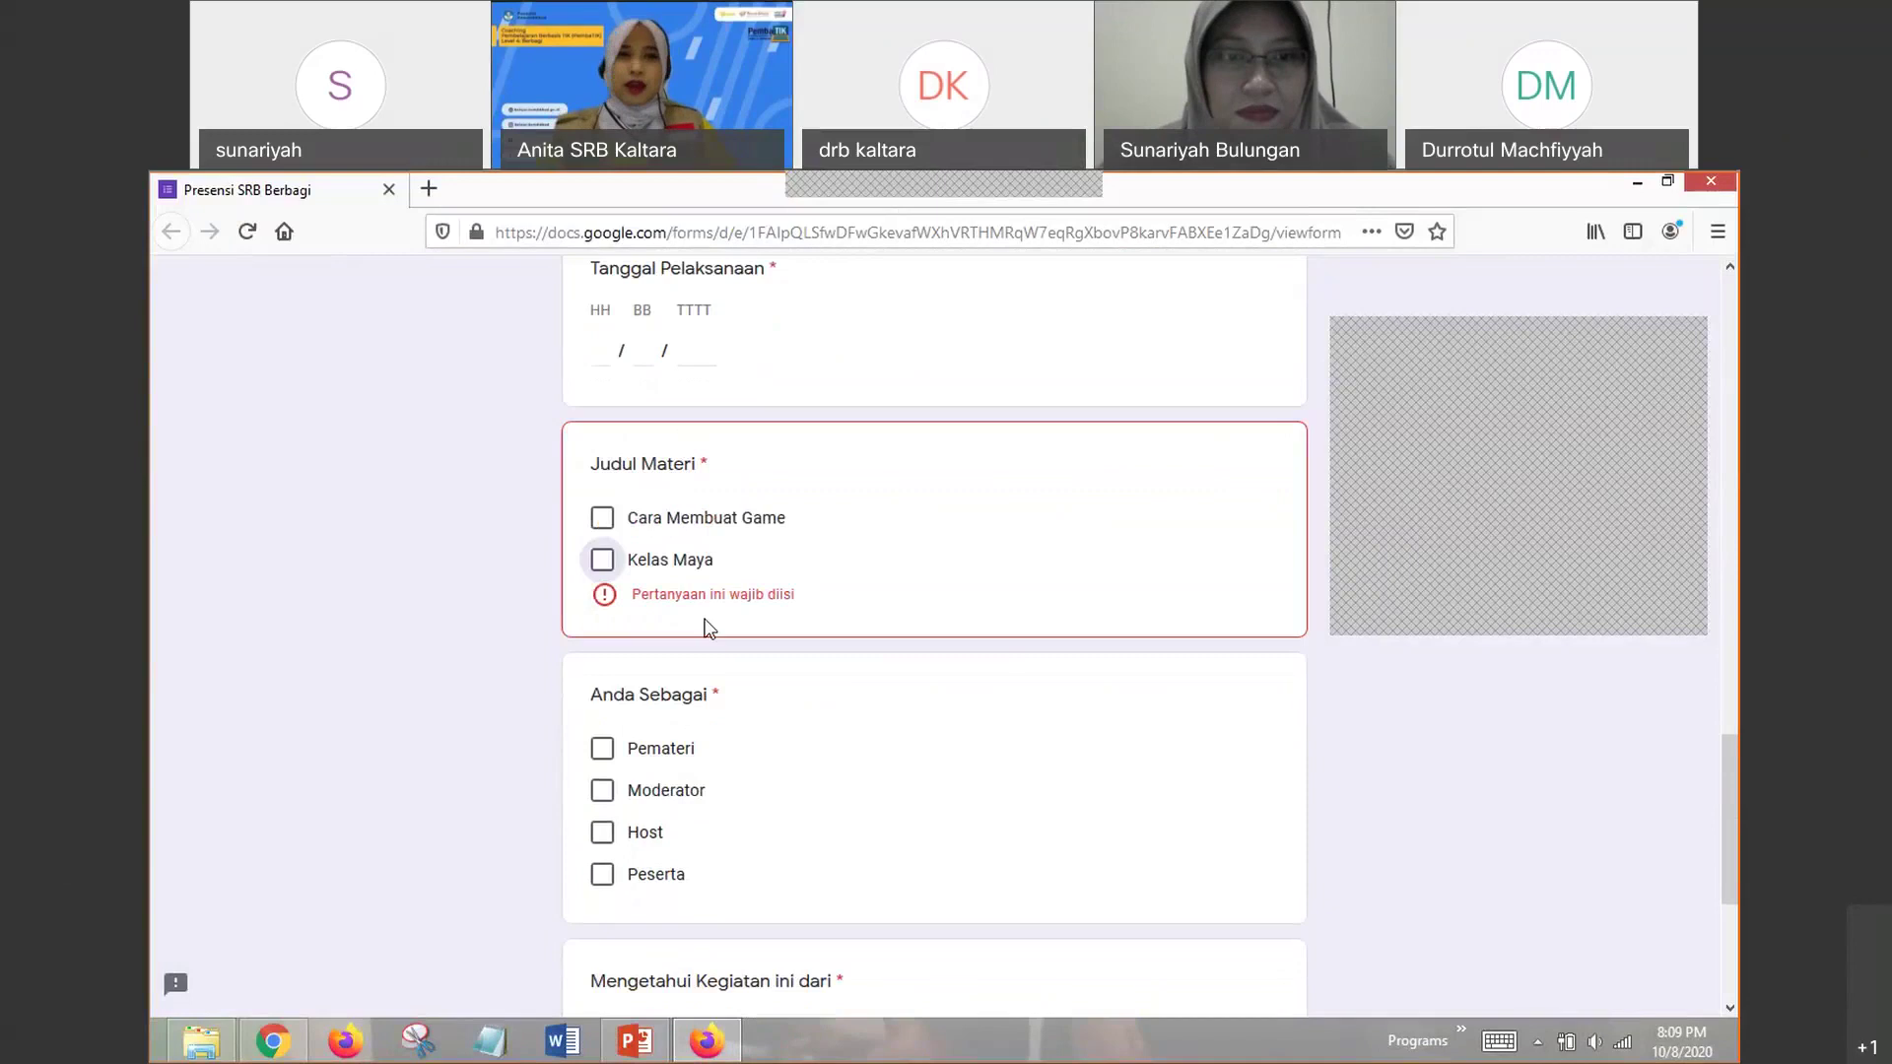
pyautogui.scroll(-2, 708, 628)
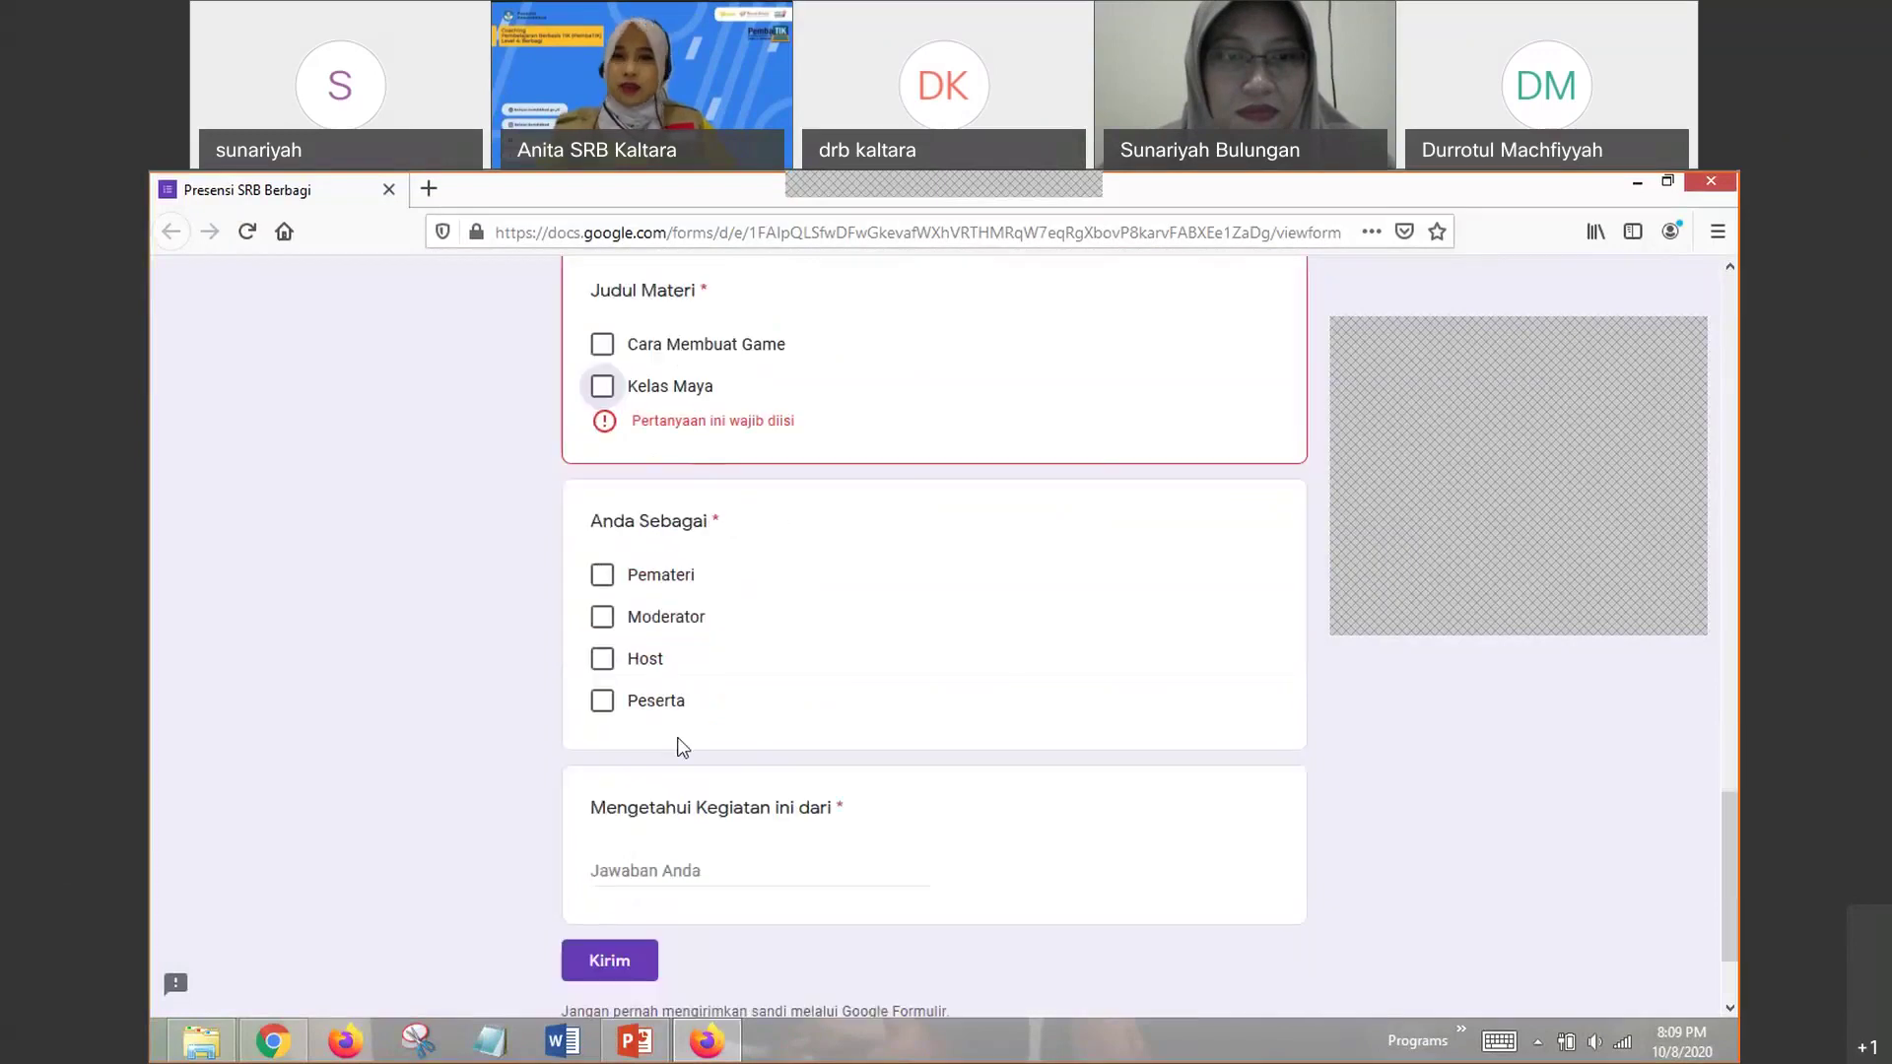
pyautogui.scroll(-2, 720, 769)
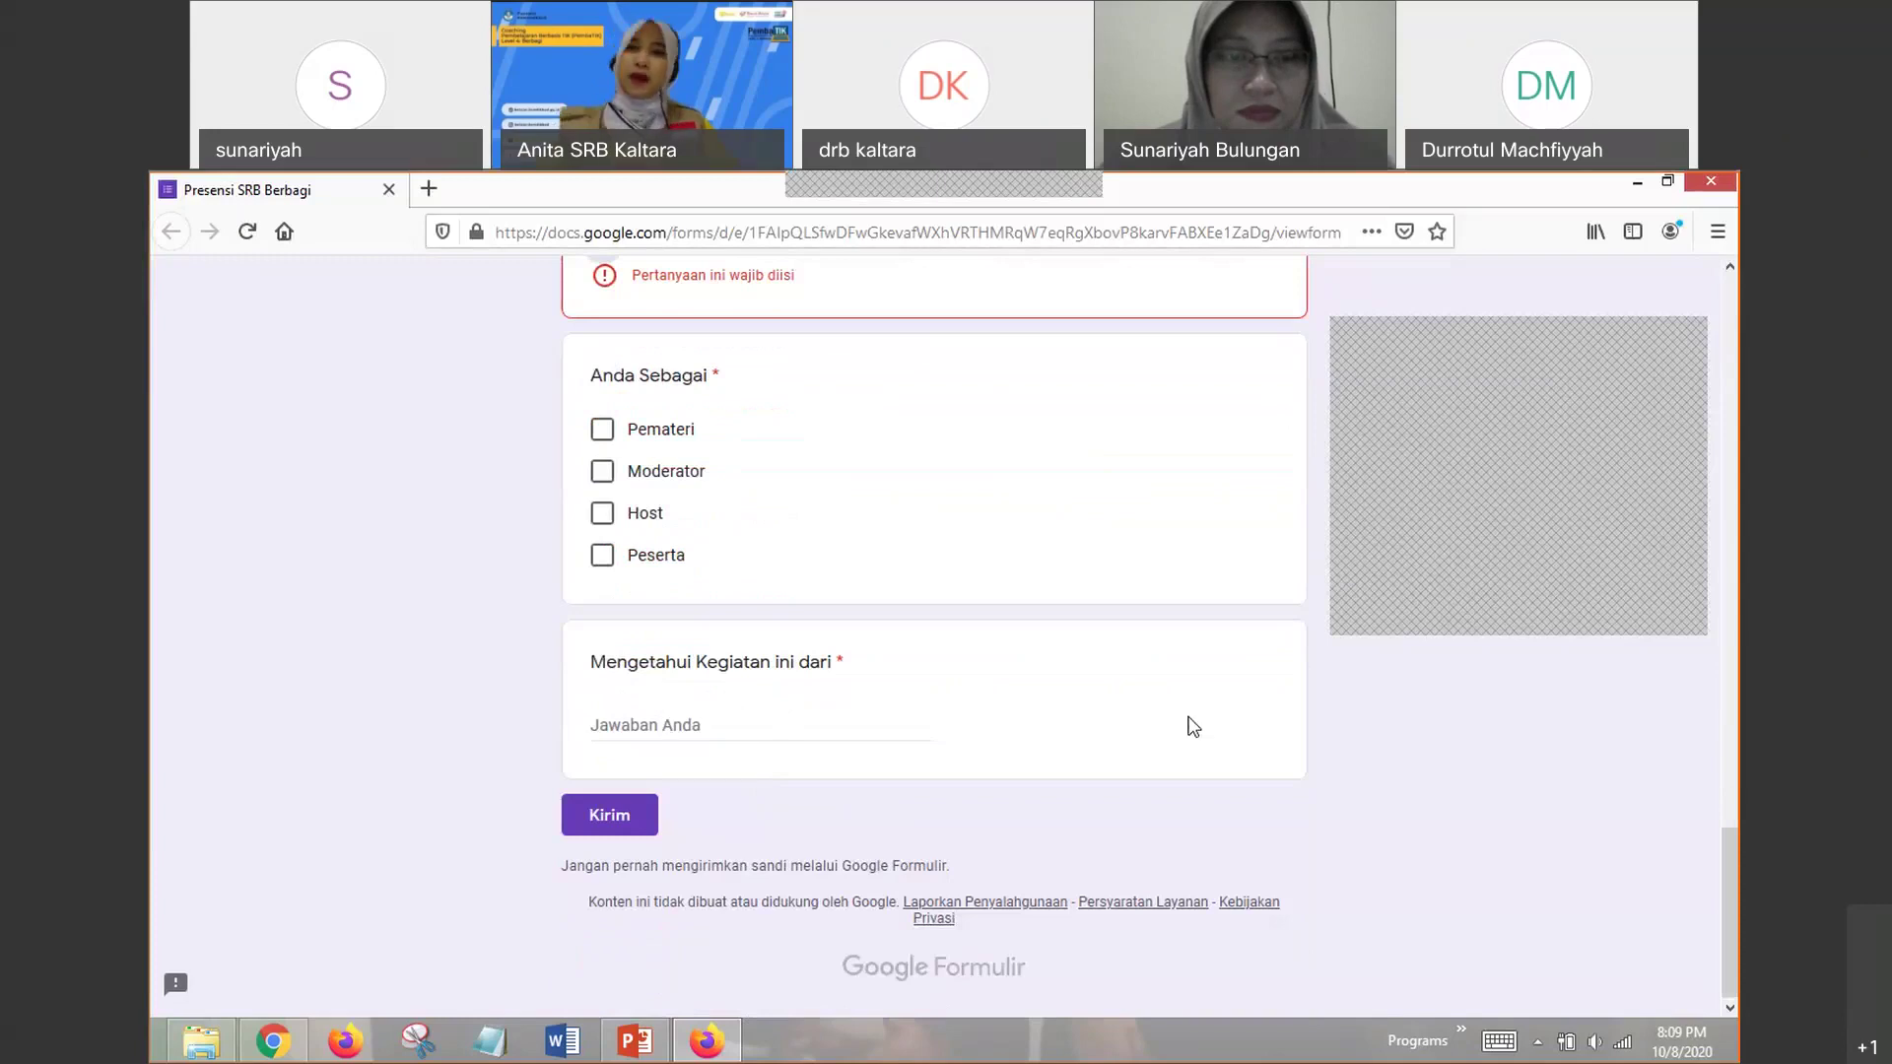
# Step: Decline closing the browser, choosing 'Tetap di Laman' to keep the form open
pyautogui.click(1722, 187)
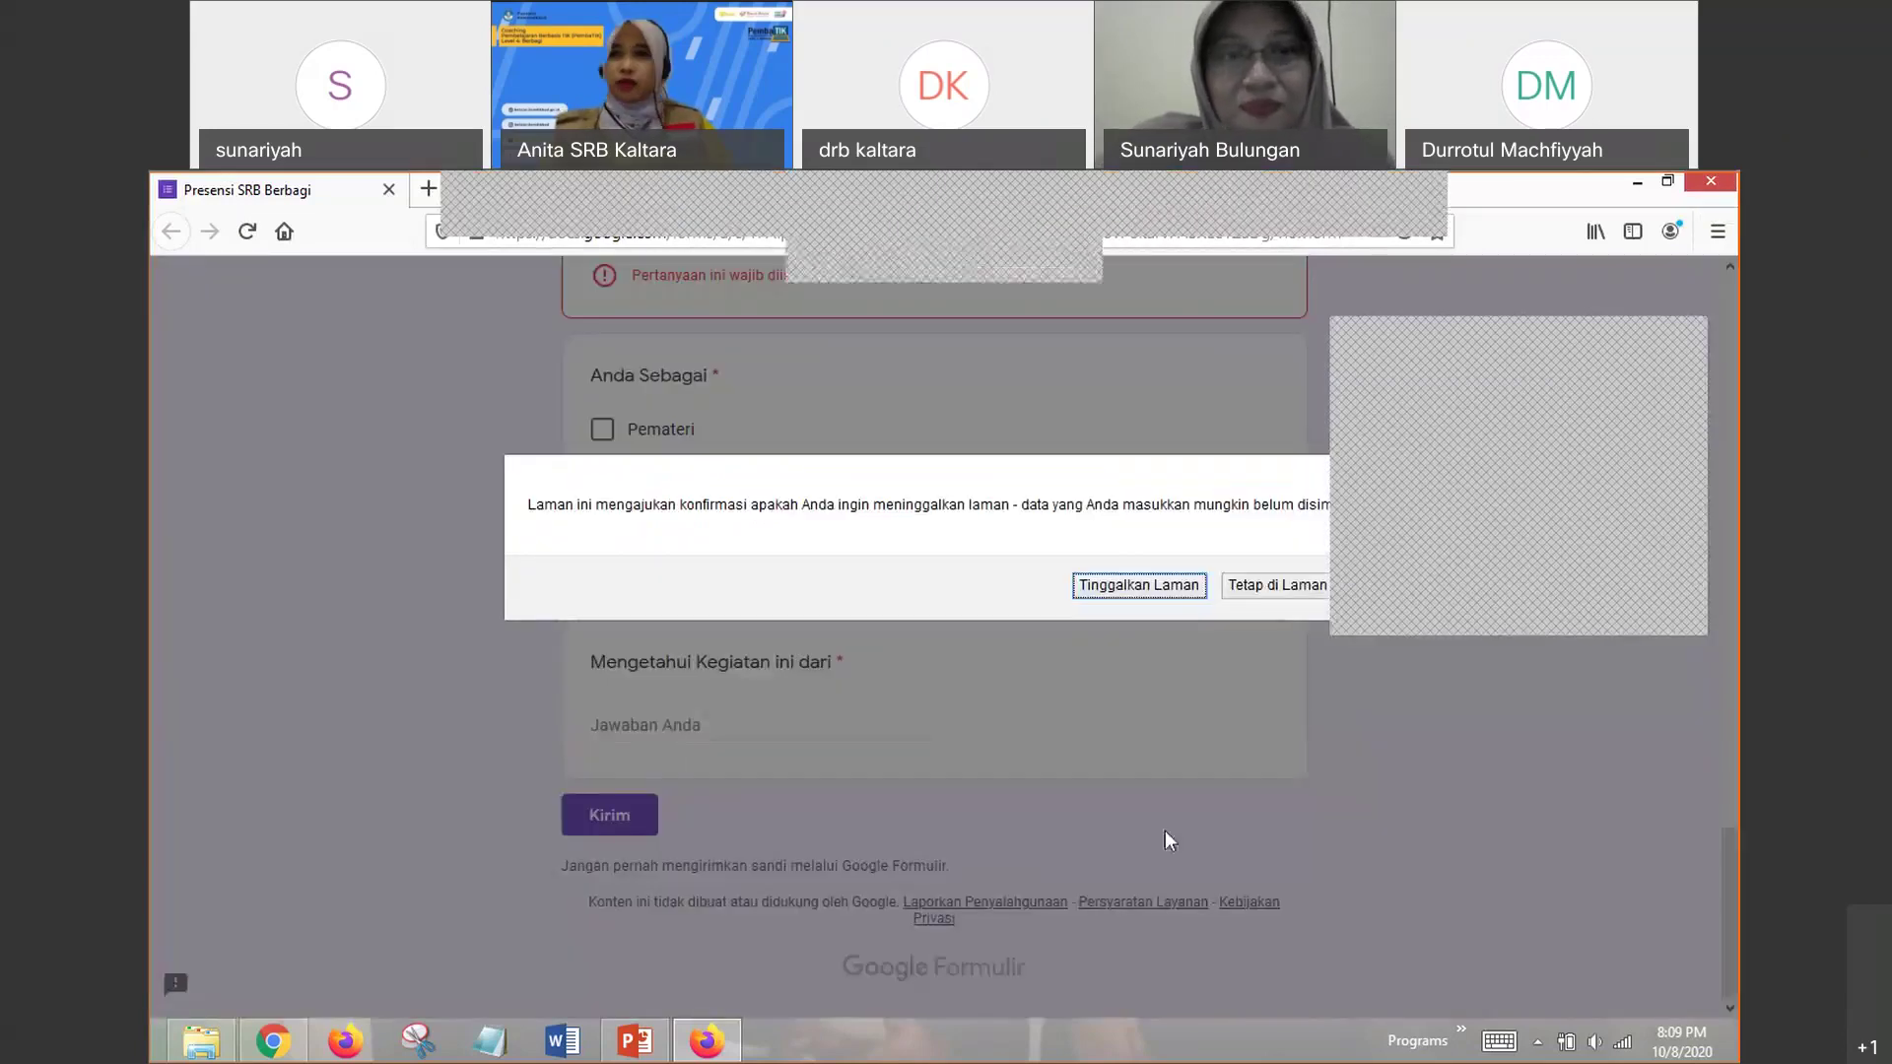
pyautogui.click(1297, 591)
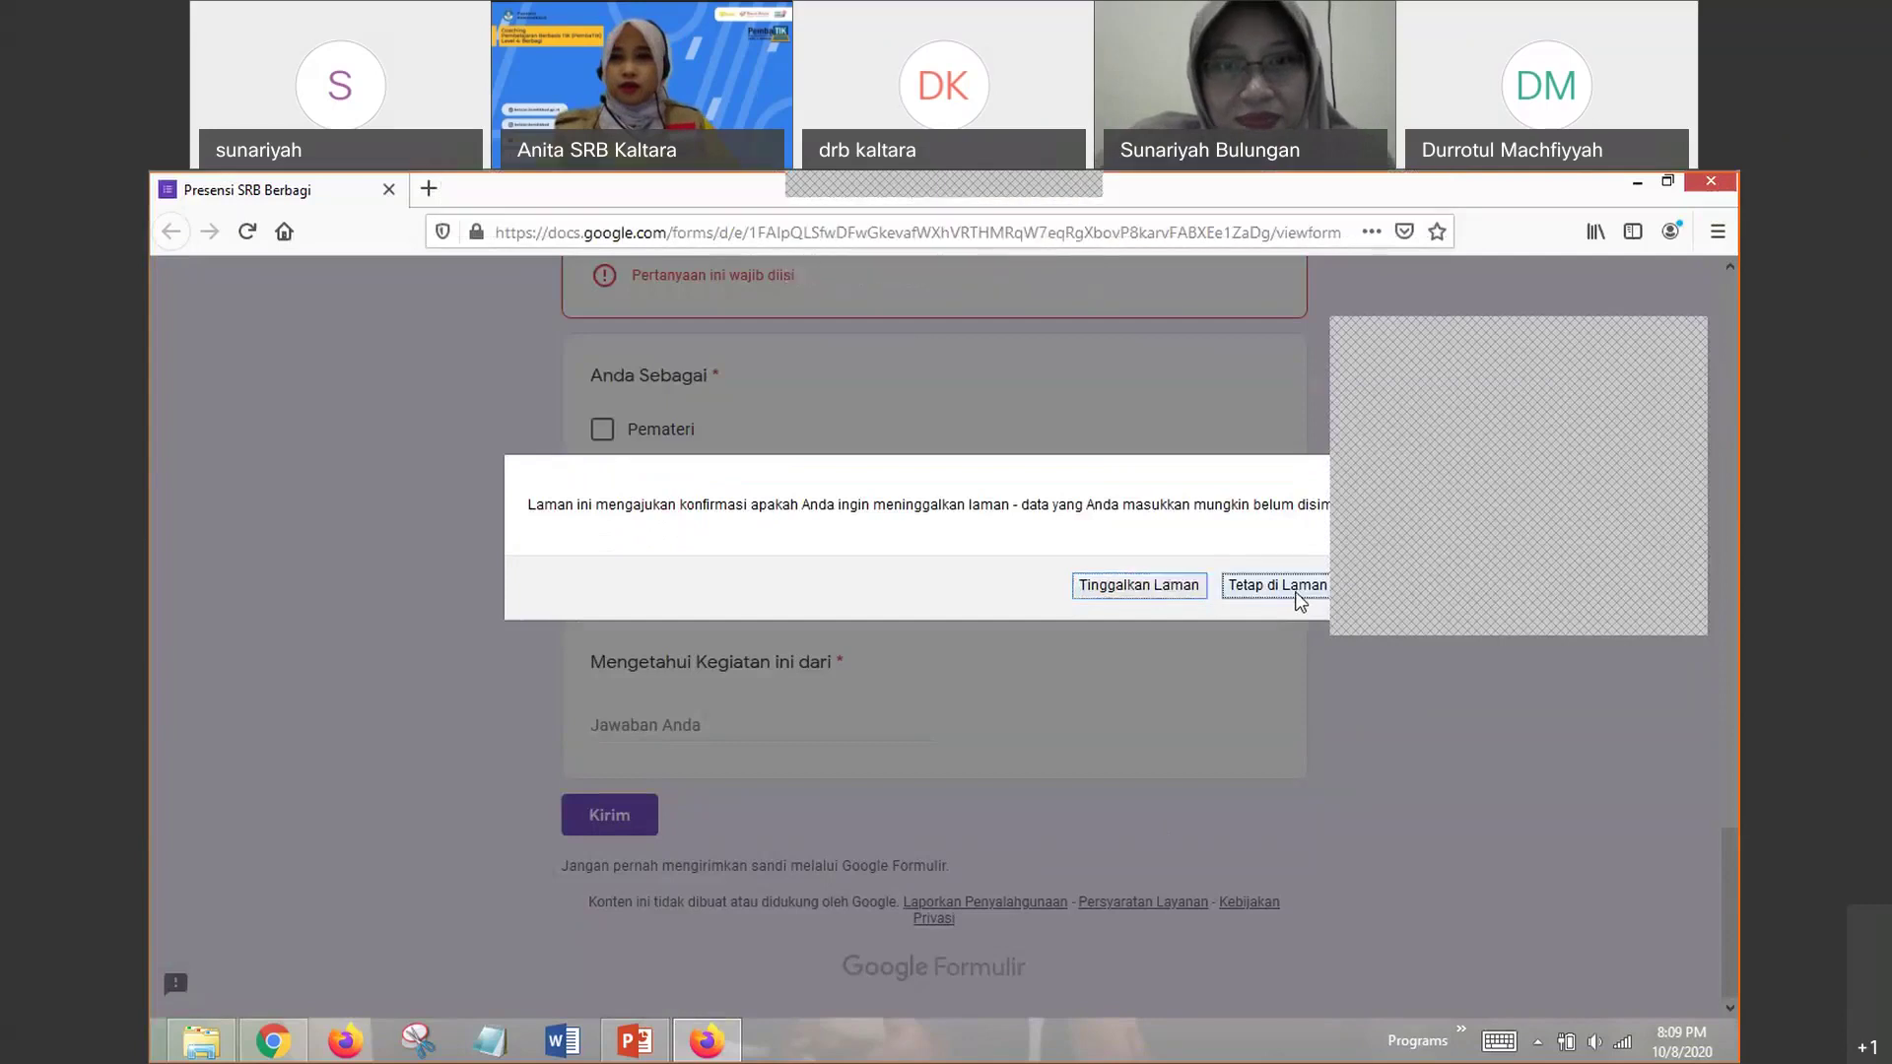
pyautogui.click(1297, 591)
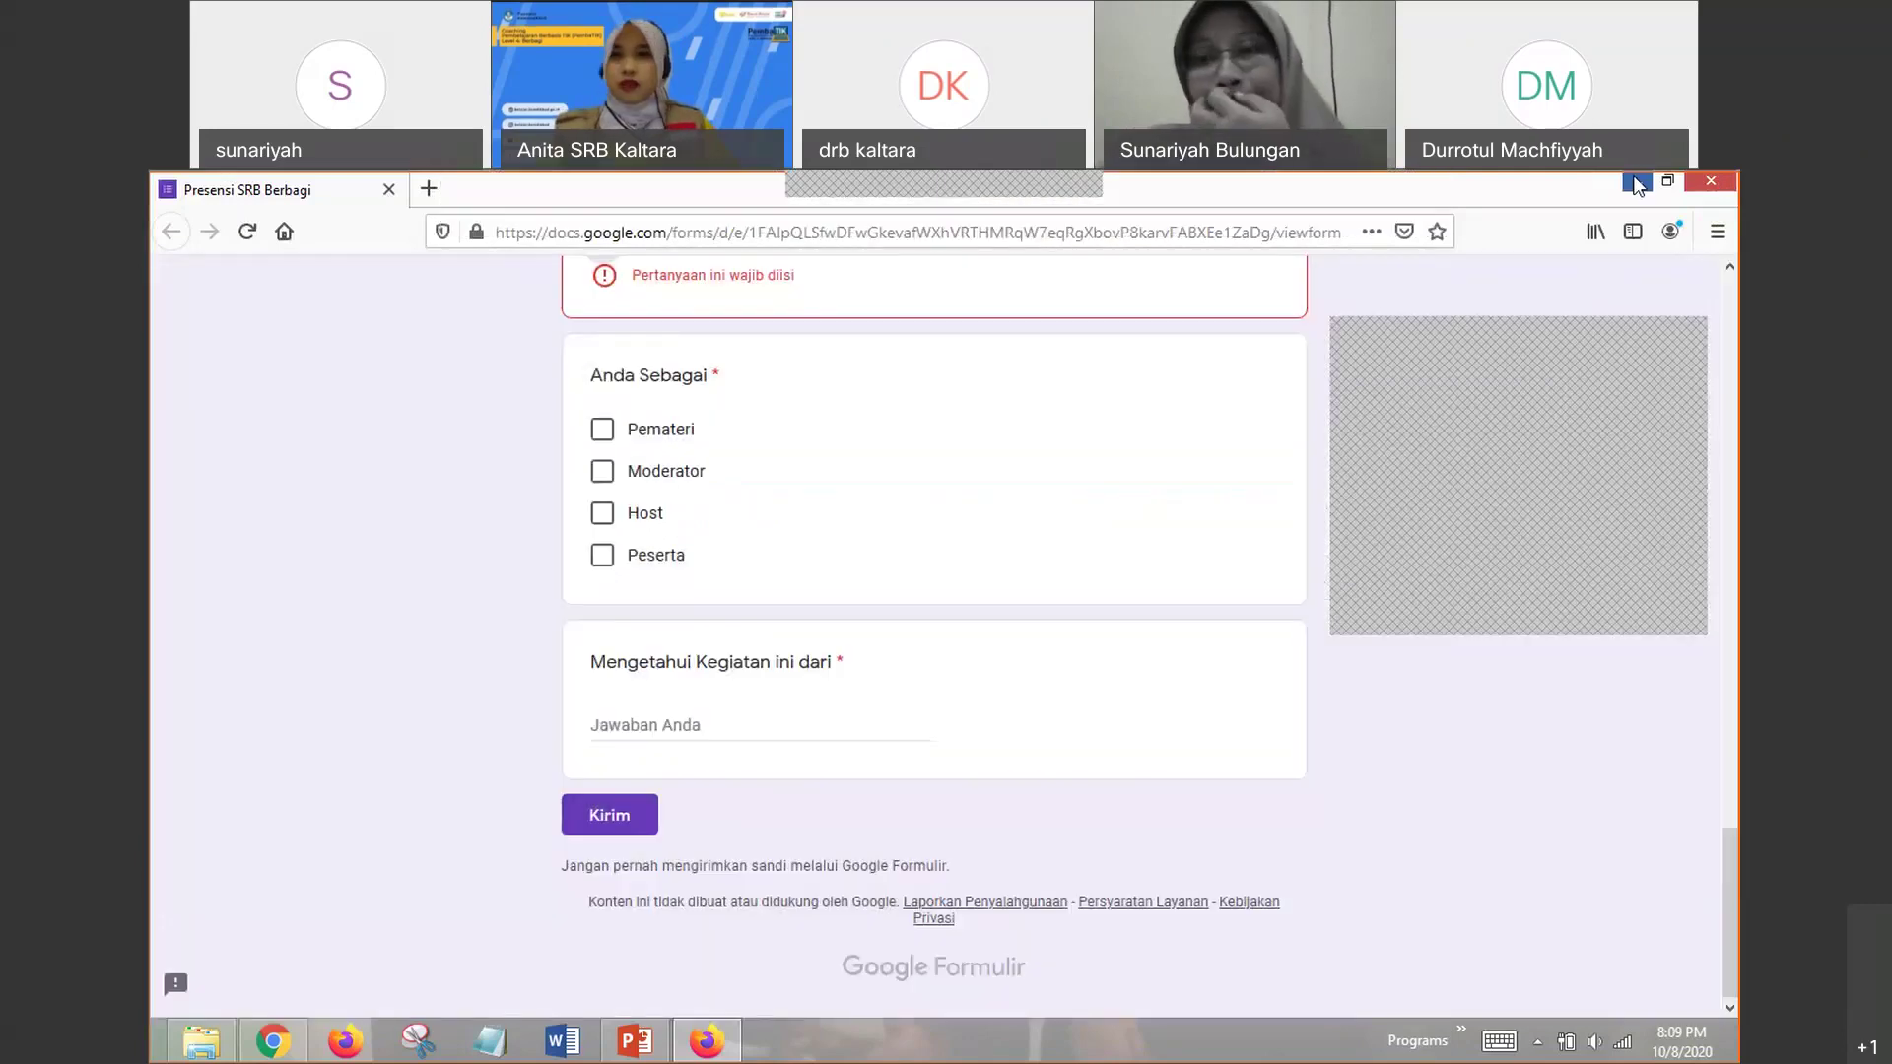
# Step: Minimize Firefox and maximize the 'LPMP 2020_Rumah Belajar' PowerPoint deck on screen
pyautogui.click(1636, 182)
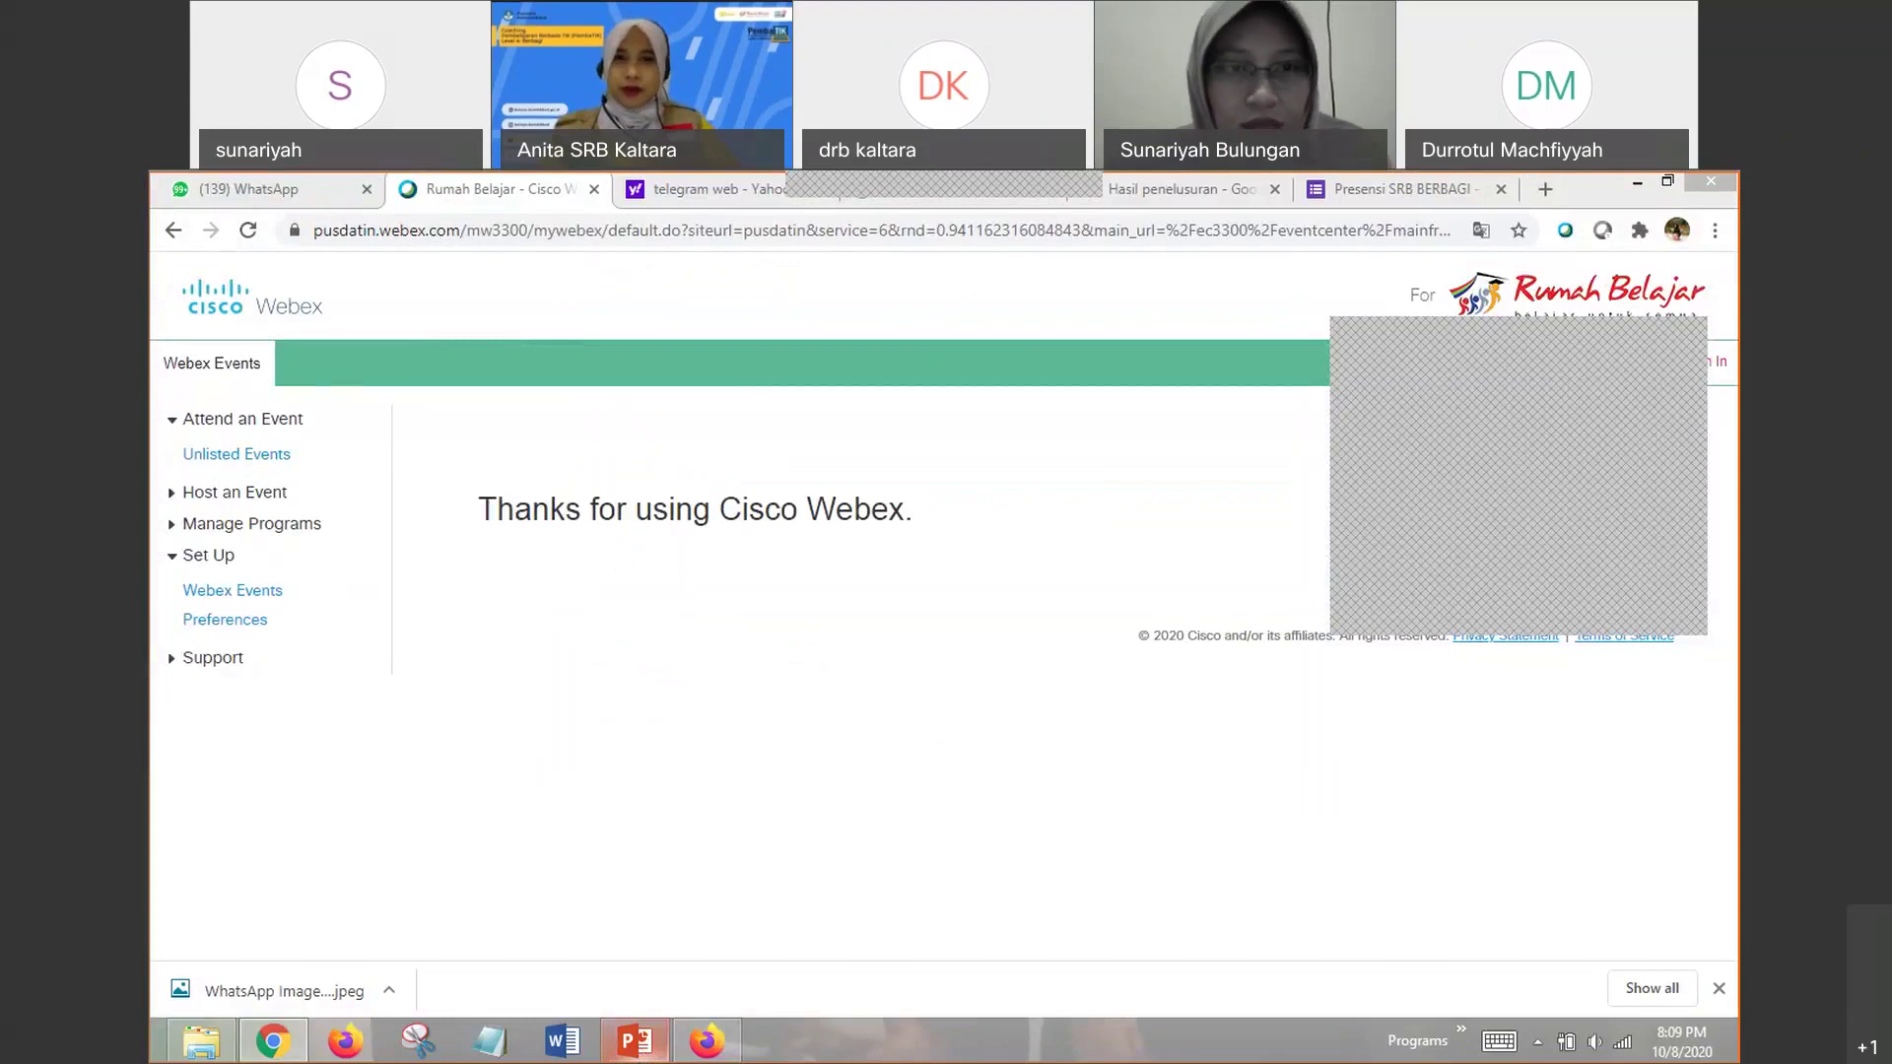
pyautogui.click(636, 1043)
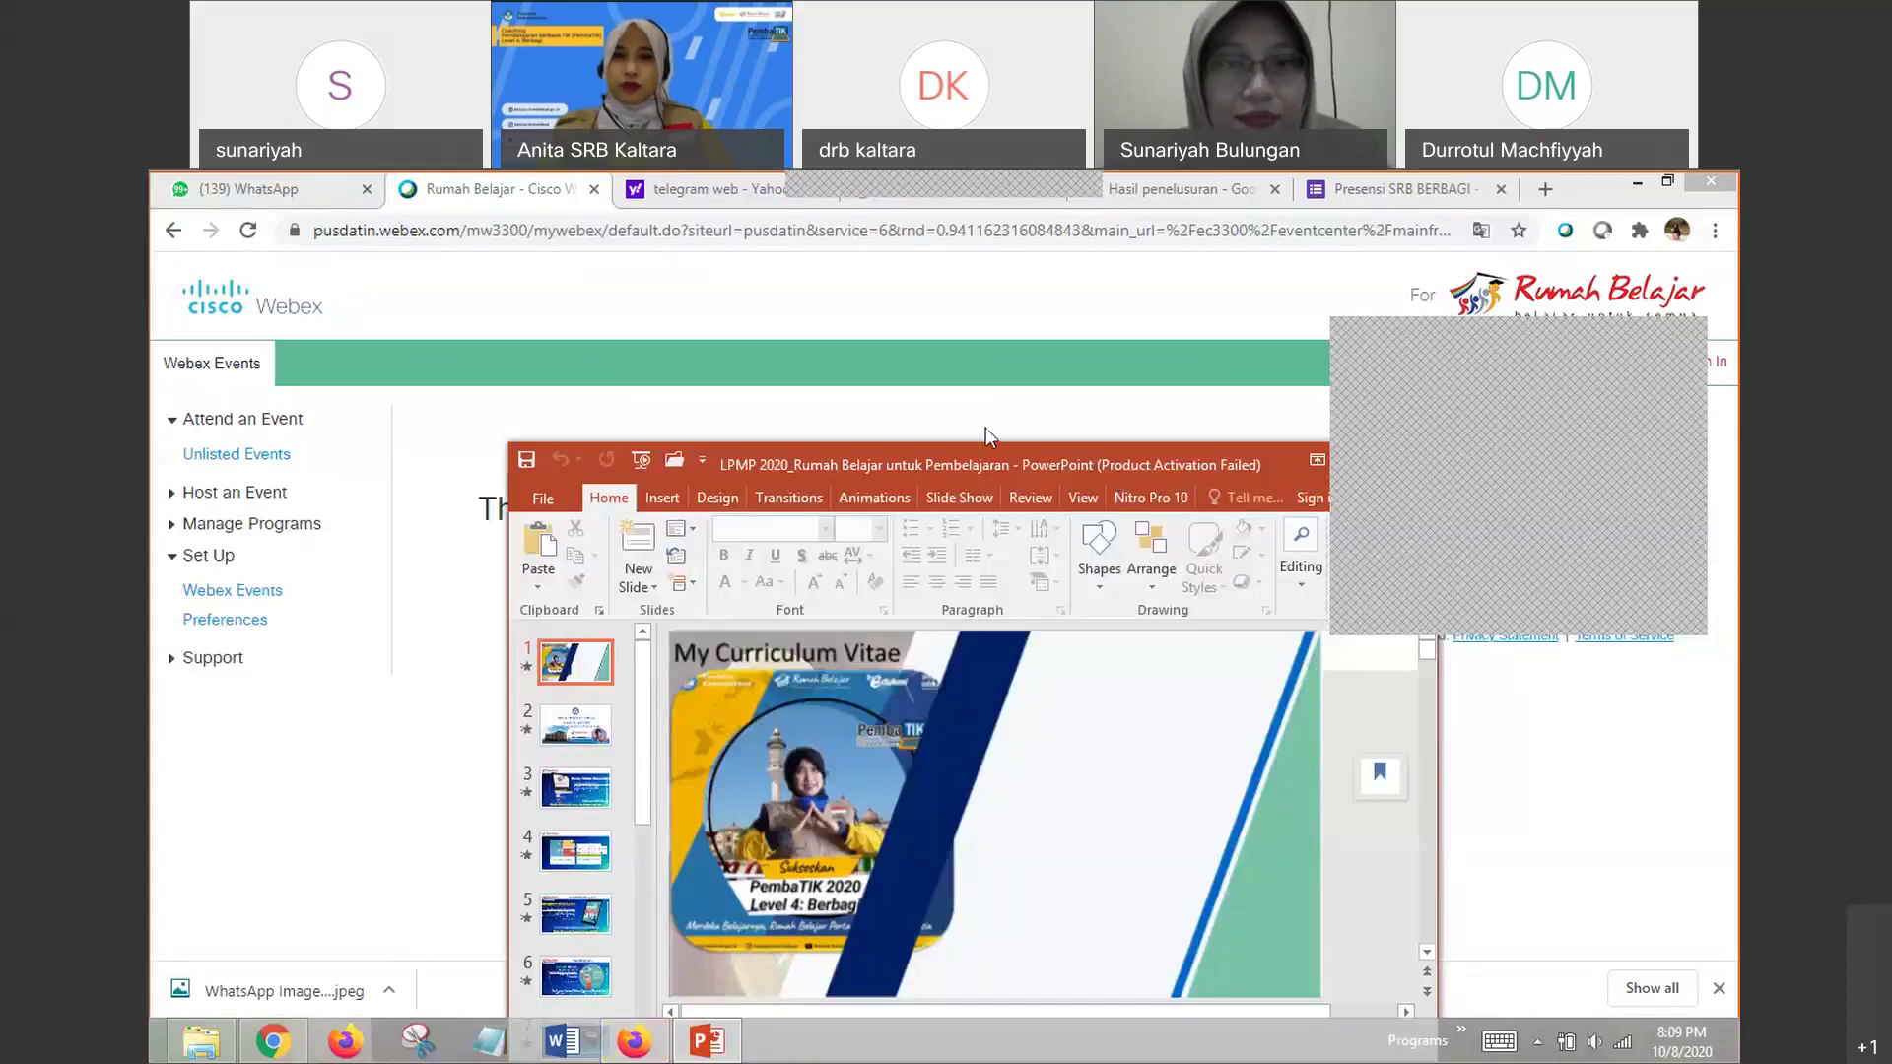
pyautogui.moveTo(986, 428); pyautogui.dragTo(831, 219)
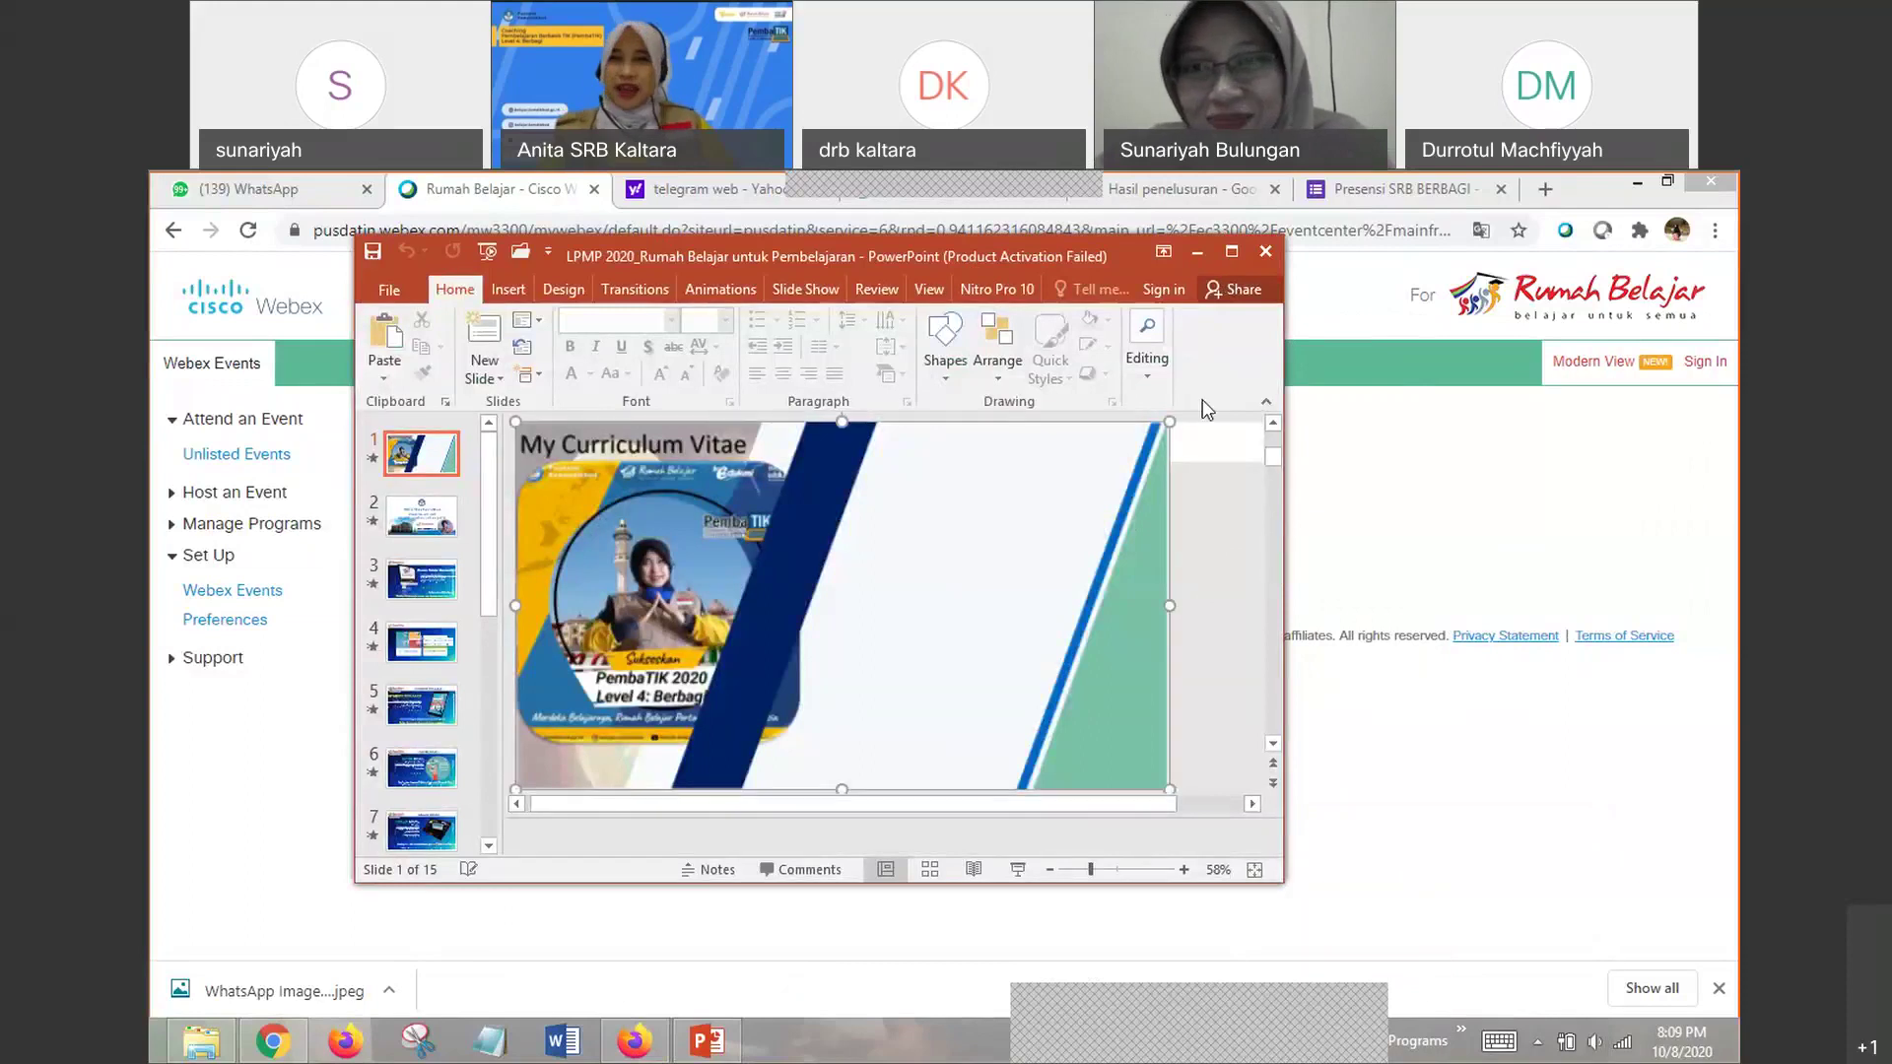
pyautogui.click(1249, 401)
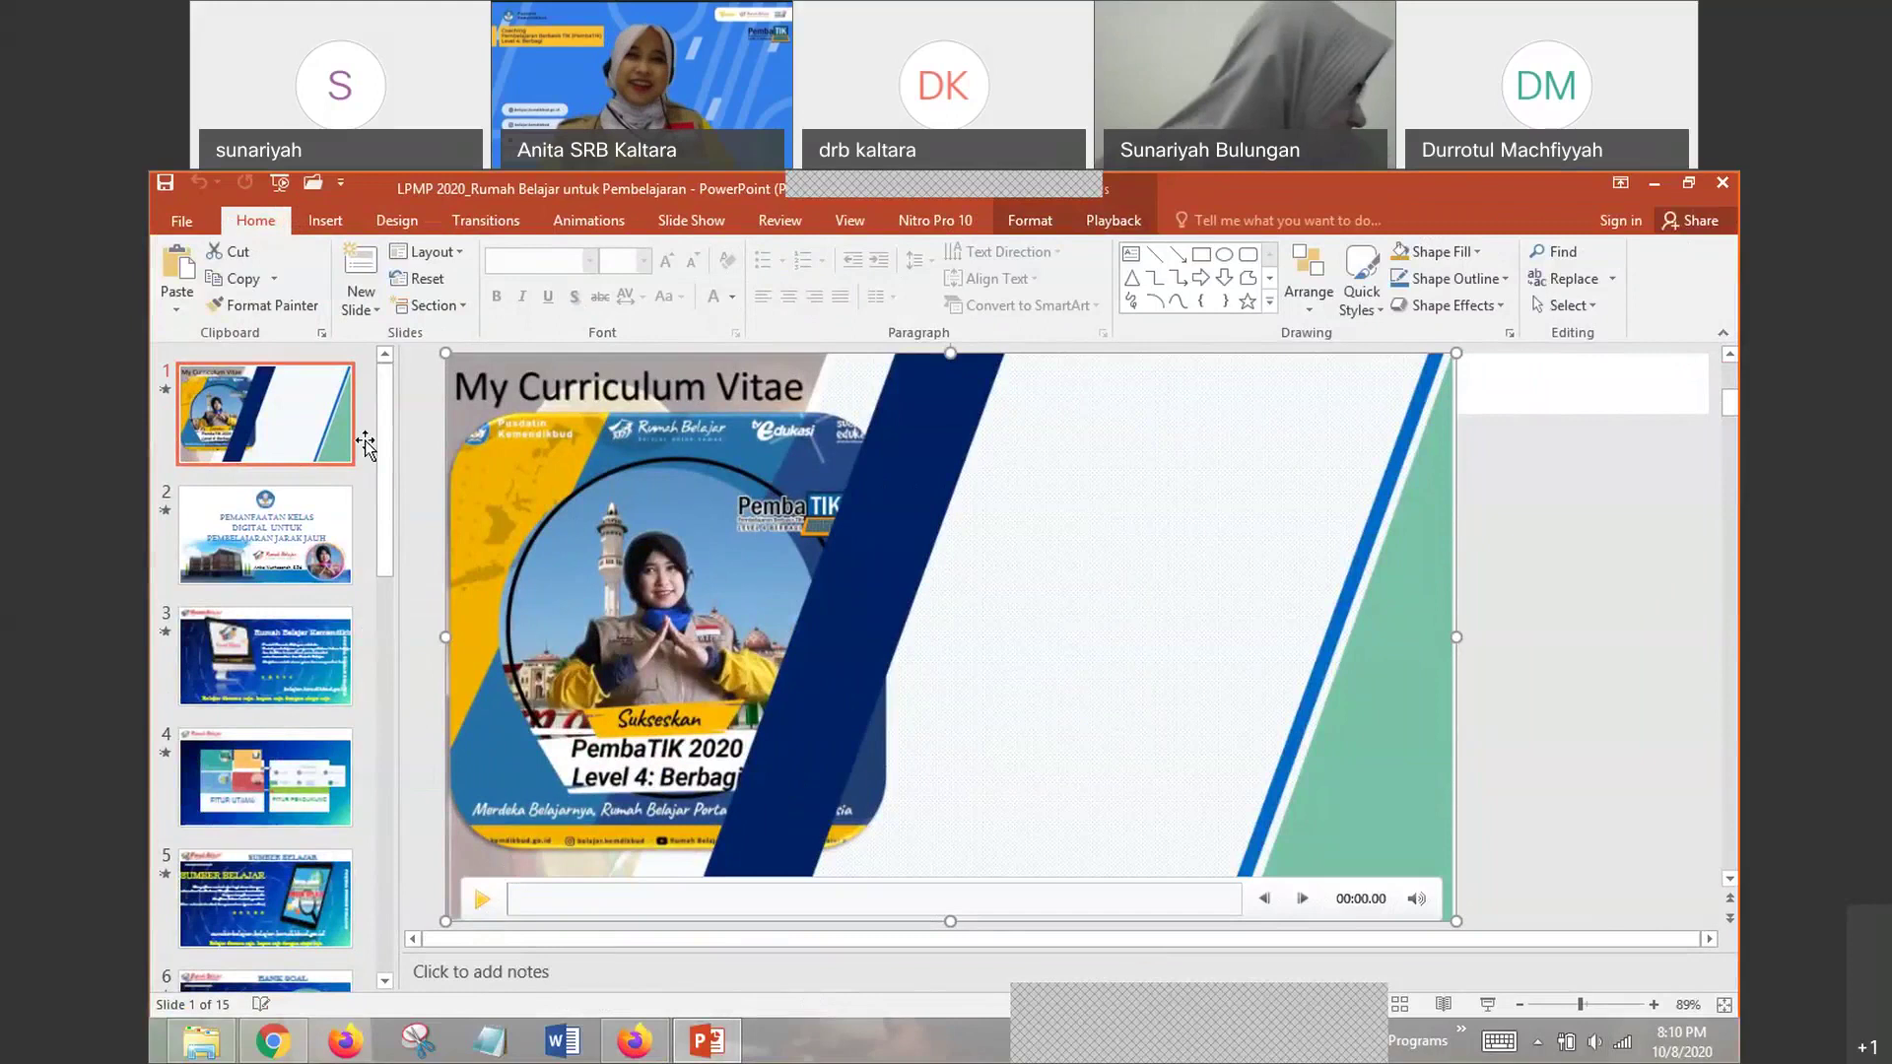
# Step: Play the first-slide video, then start the slide show from slide 4, 'Fitur di Rumah Belajar'
pyautogui.click(479, 899)
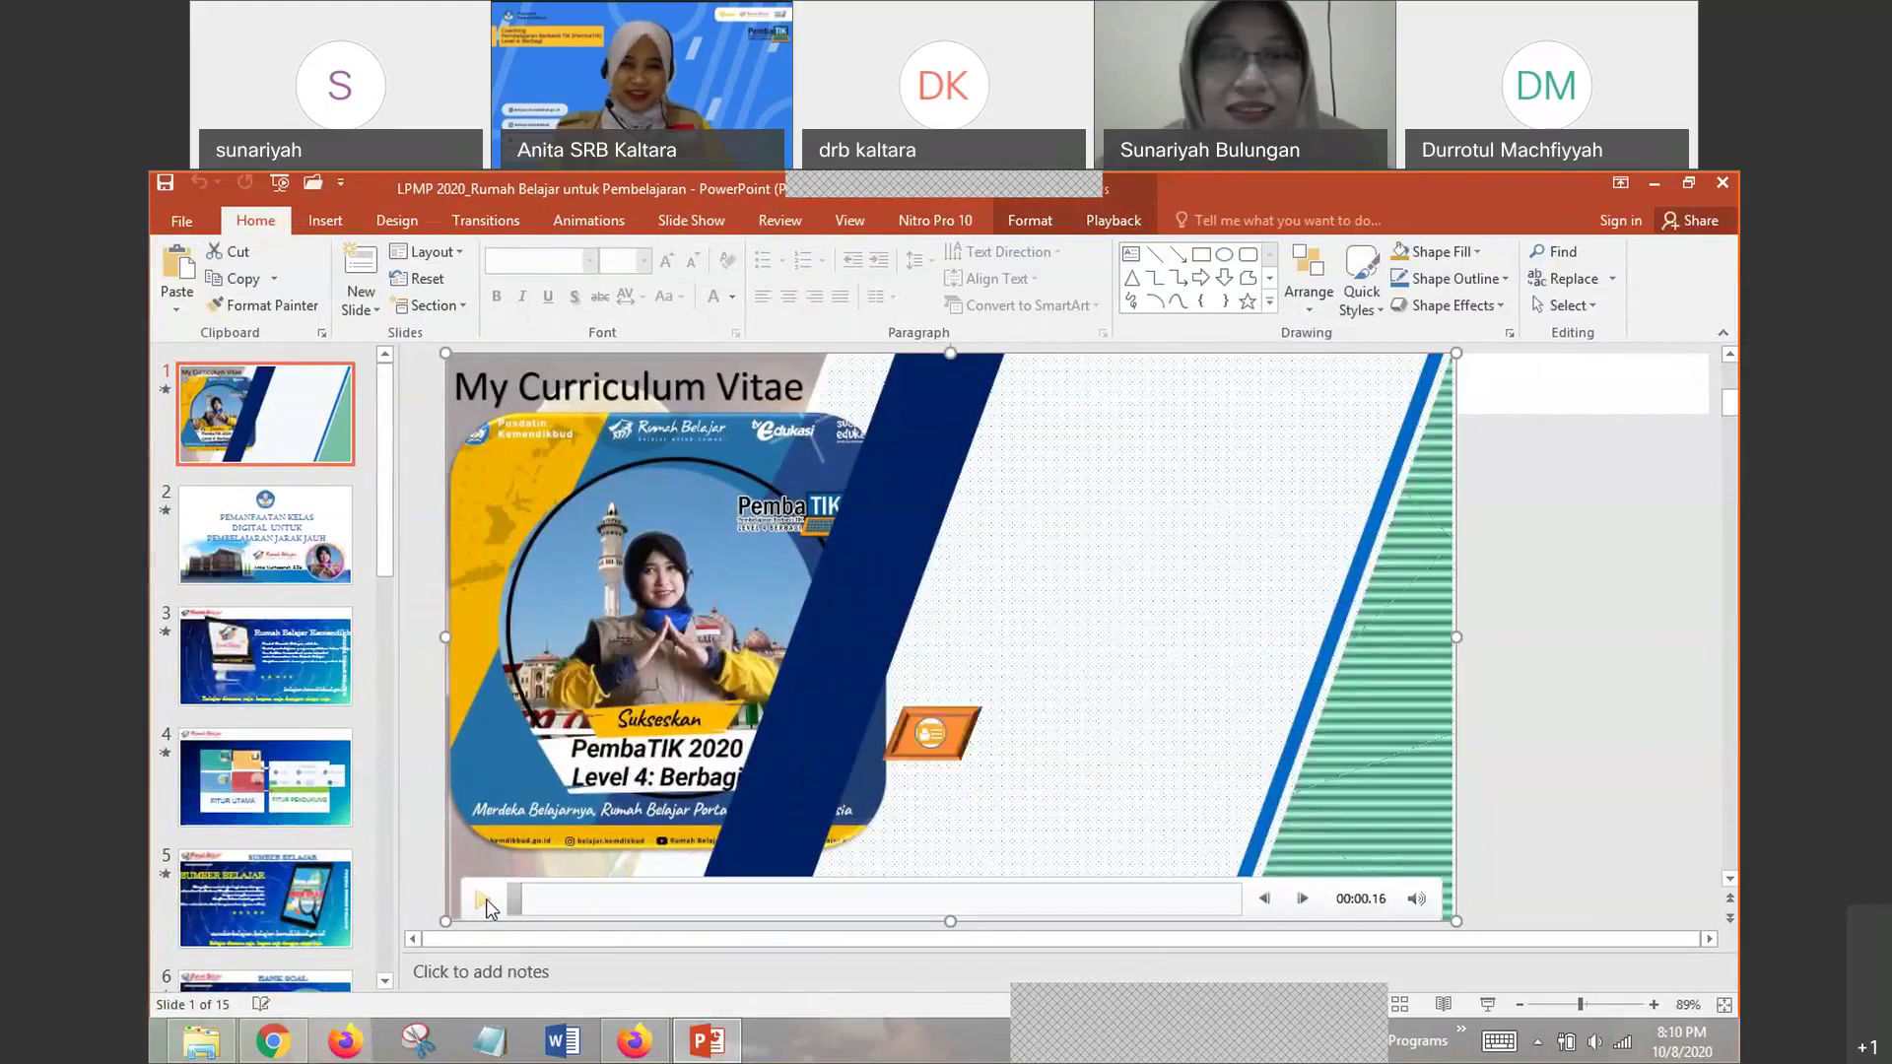
pyautogui.click(484, 899)
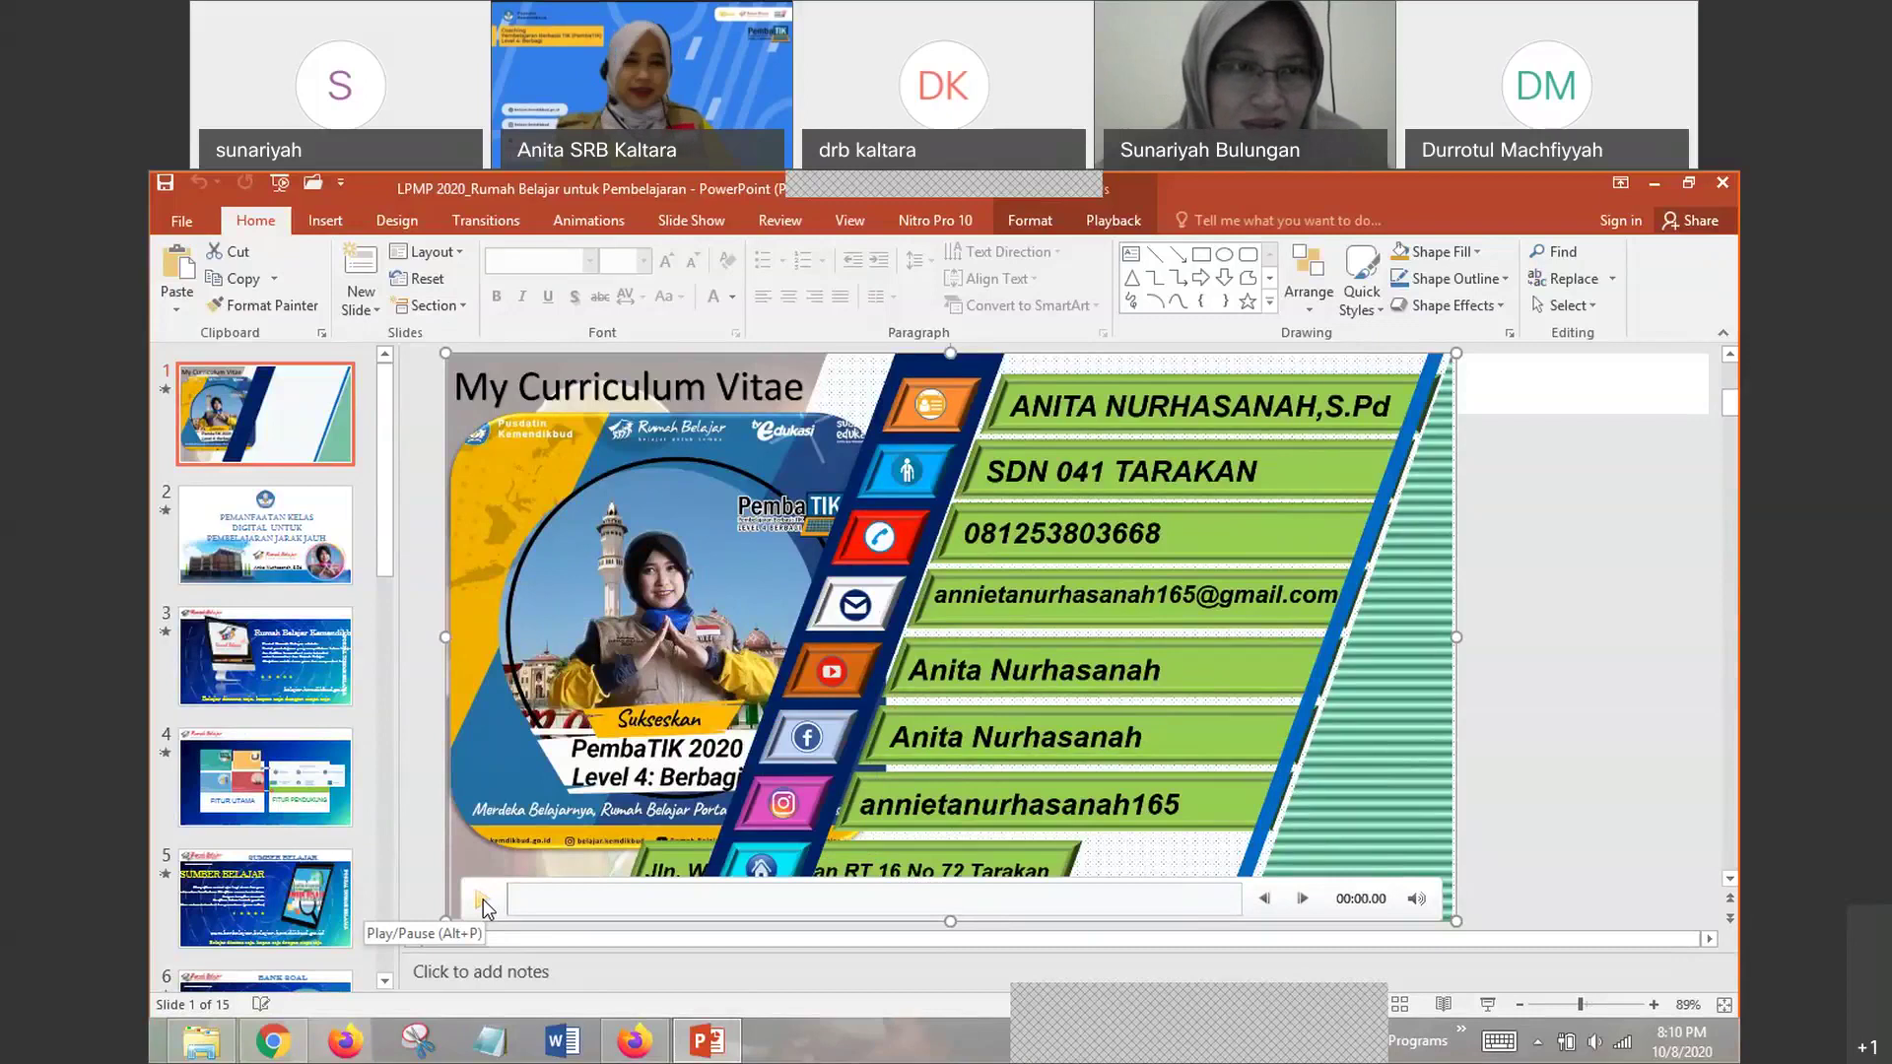
pyautogui.click(322, 672)
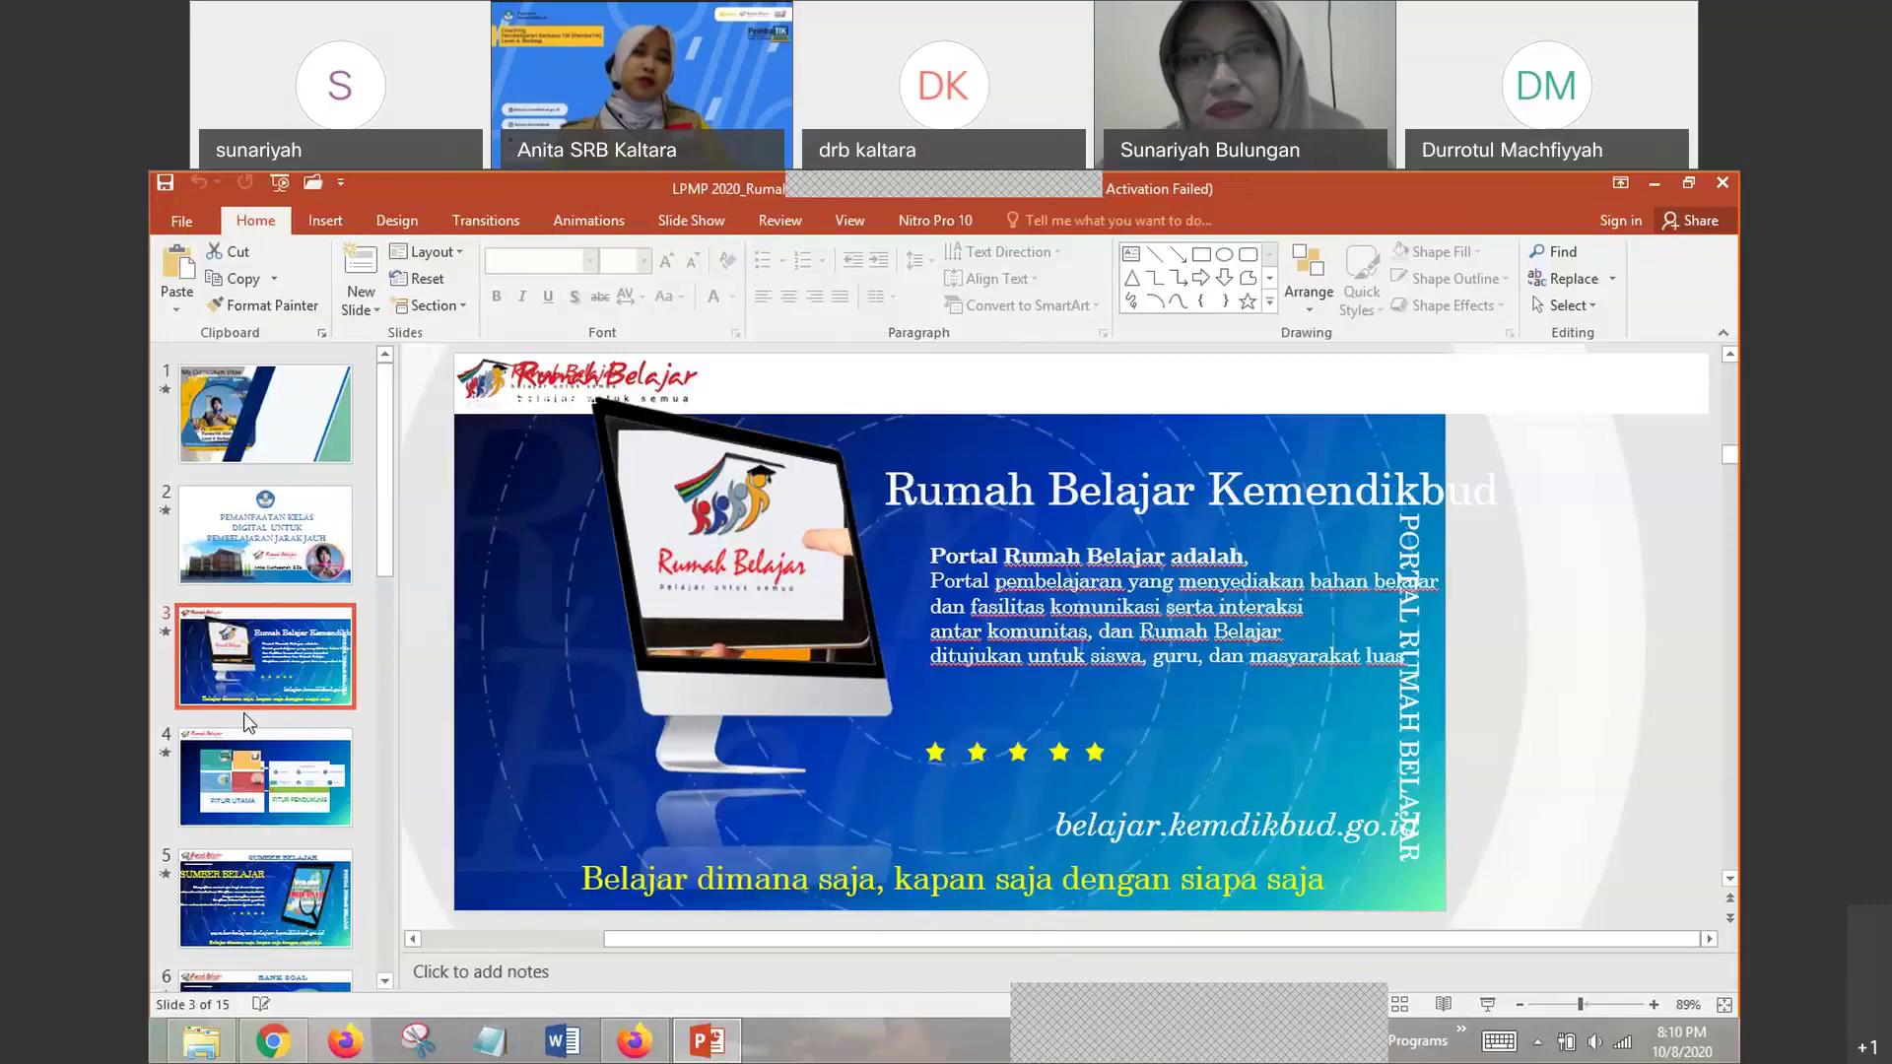
pyautogui.click(277, 795)
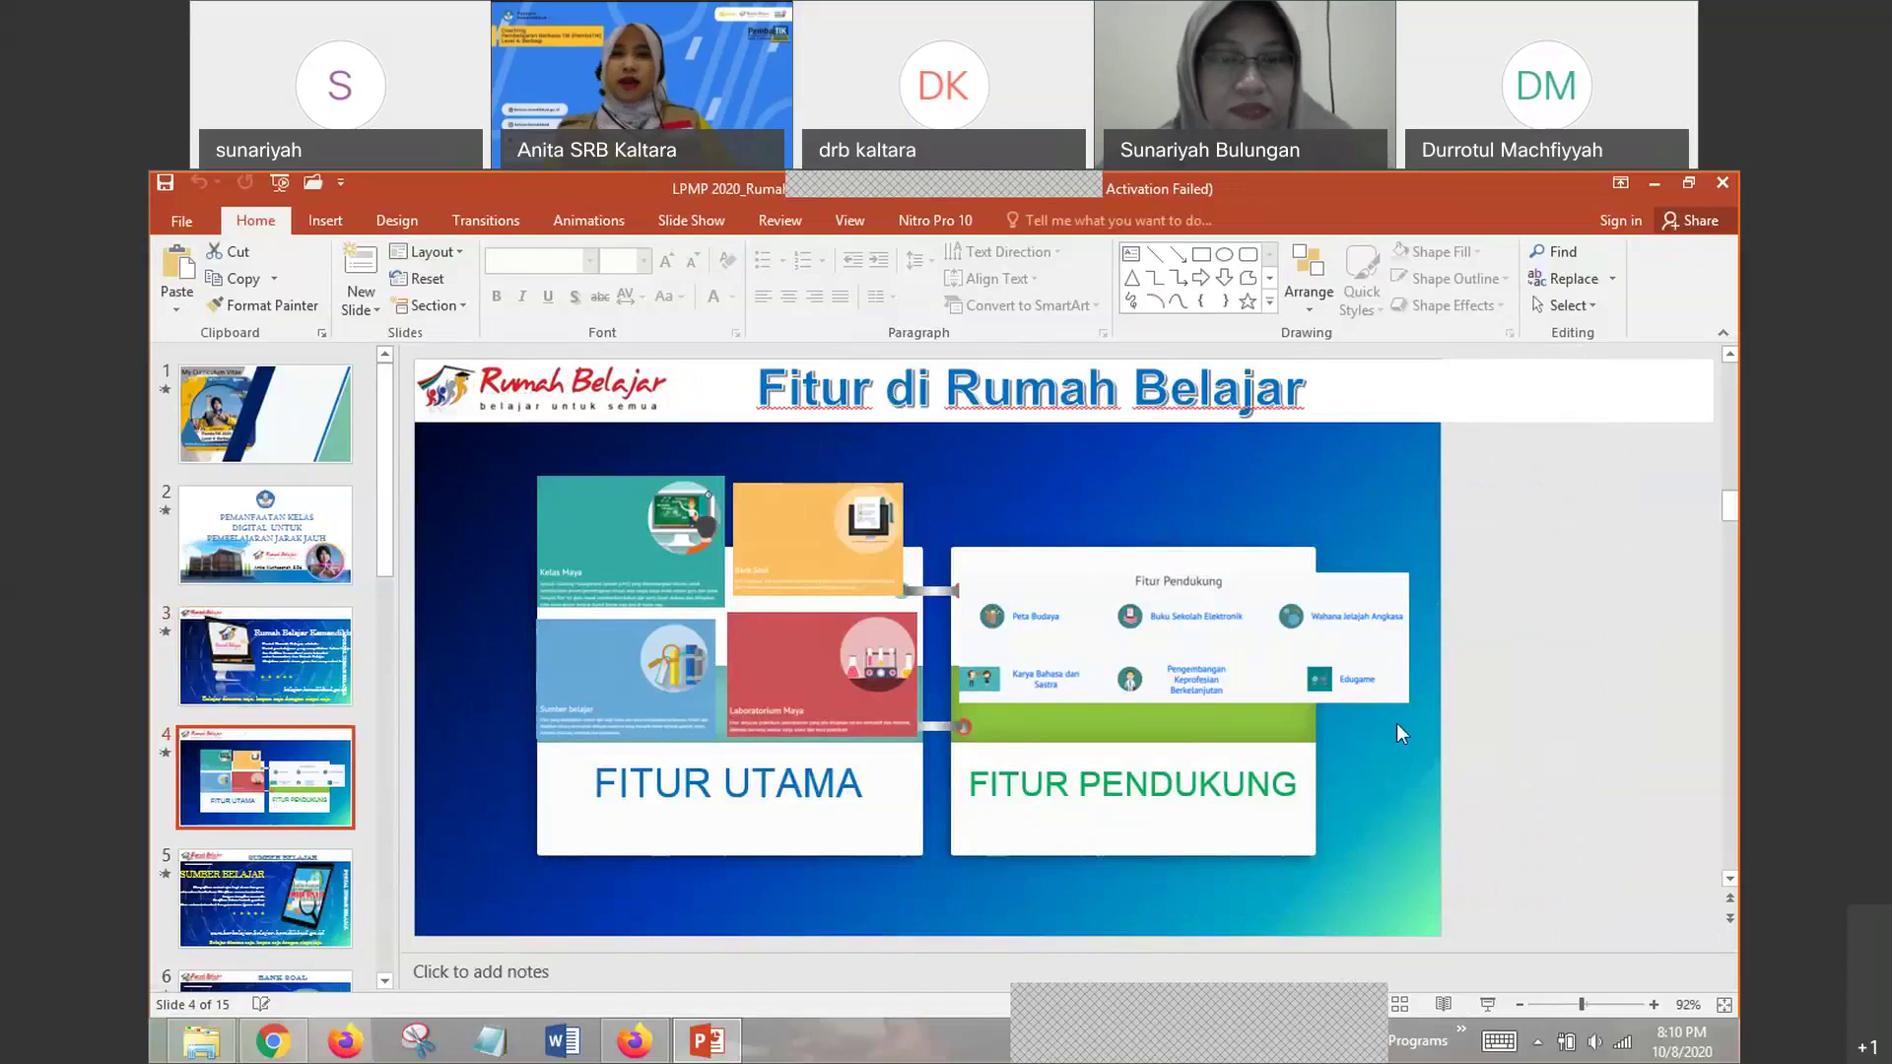
pyautogui.click(1385, 690)
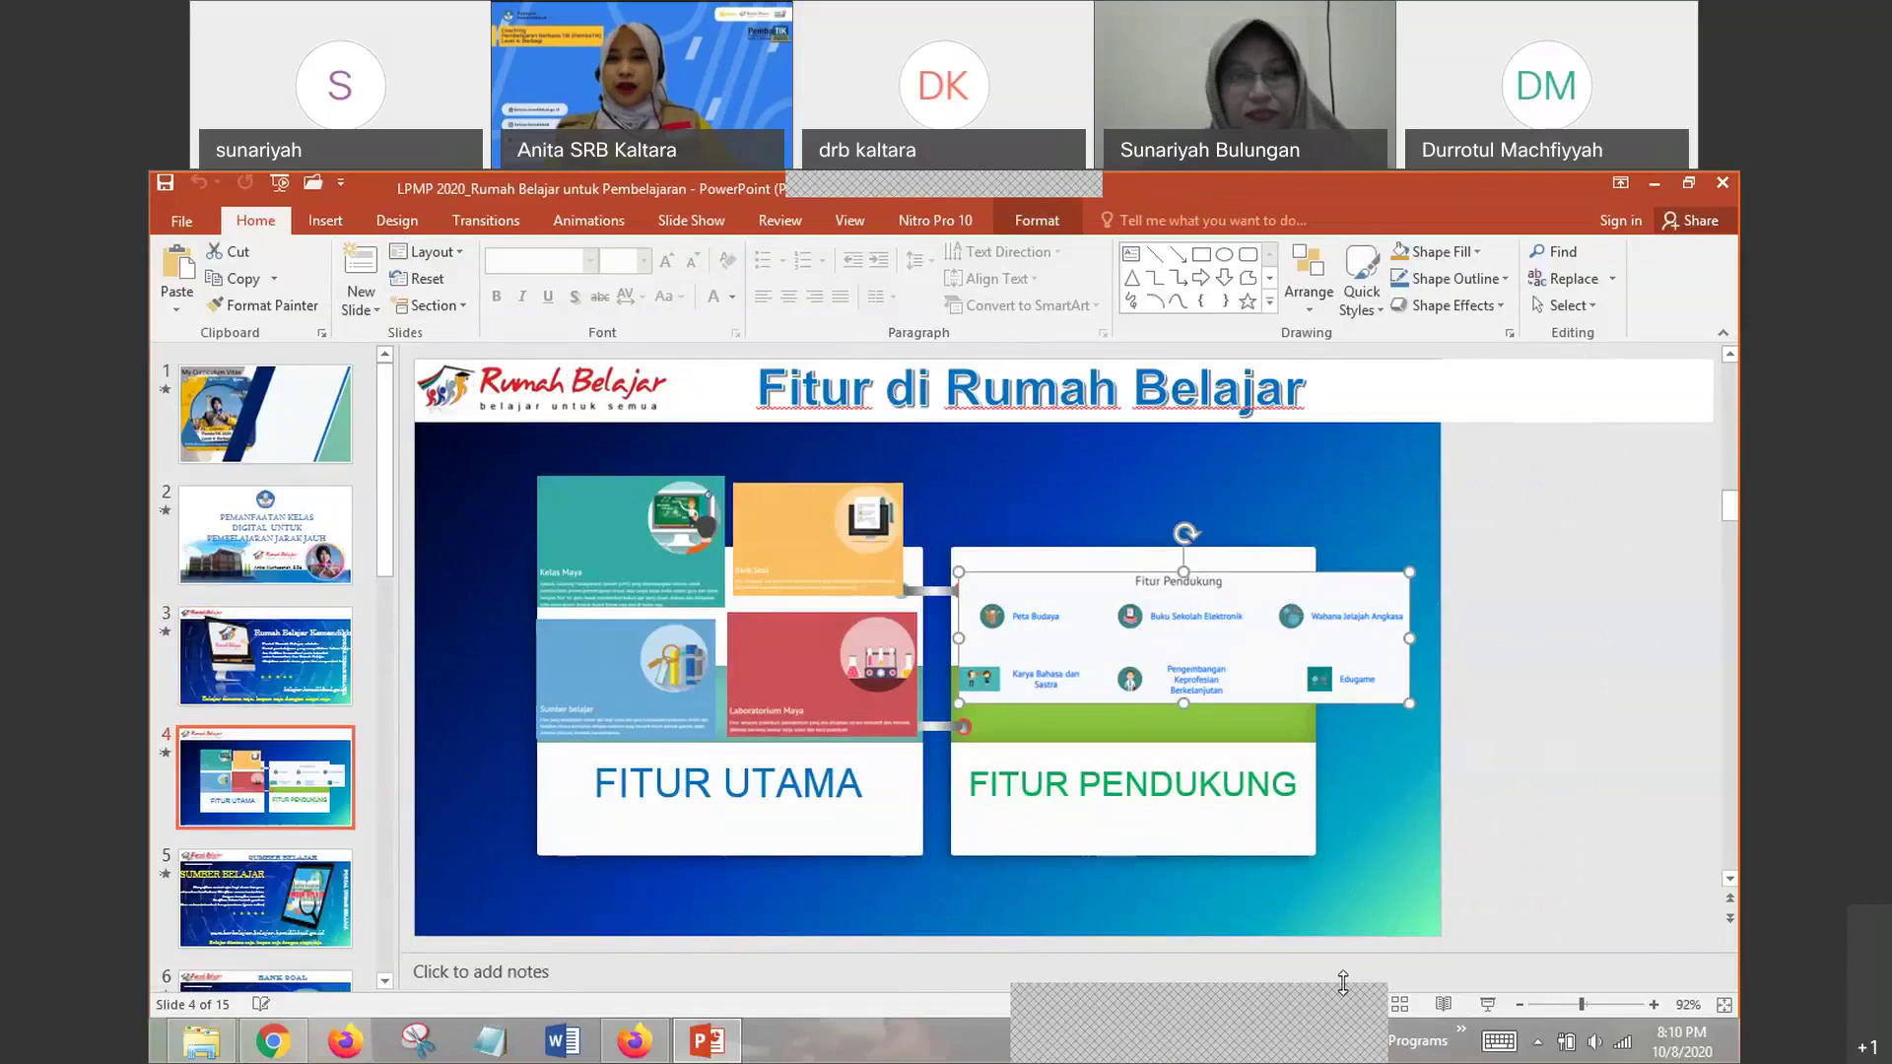
pyautogui.click(1488, 1005)
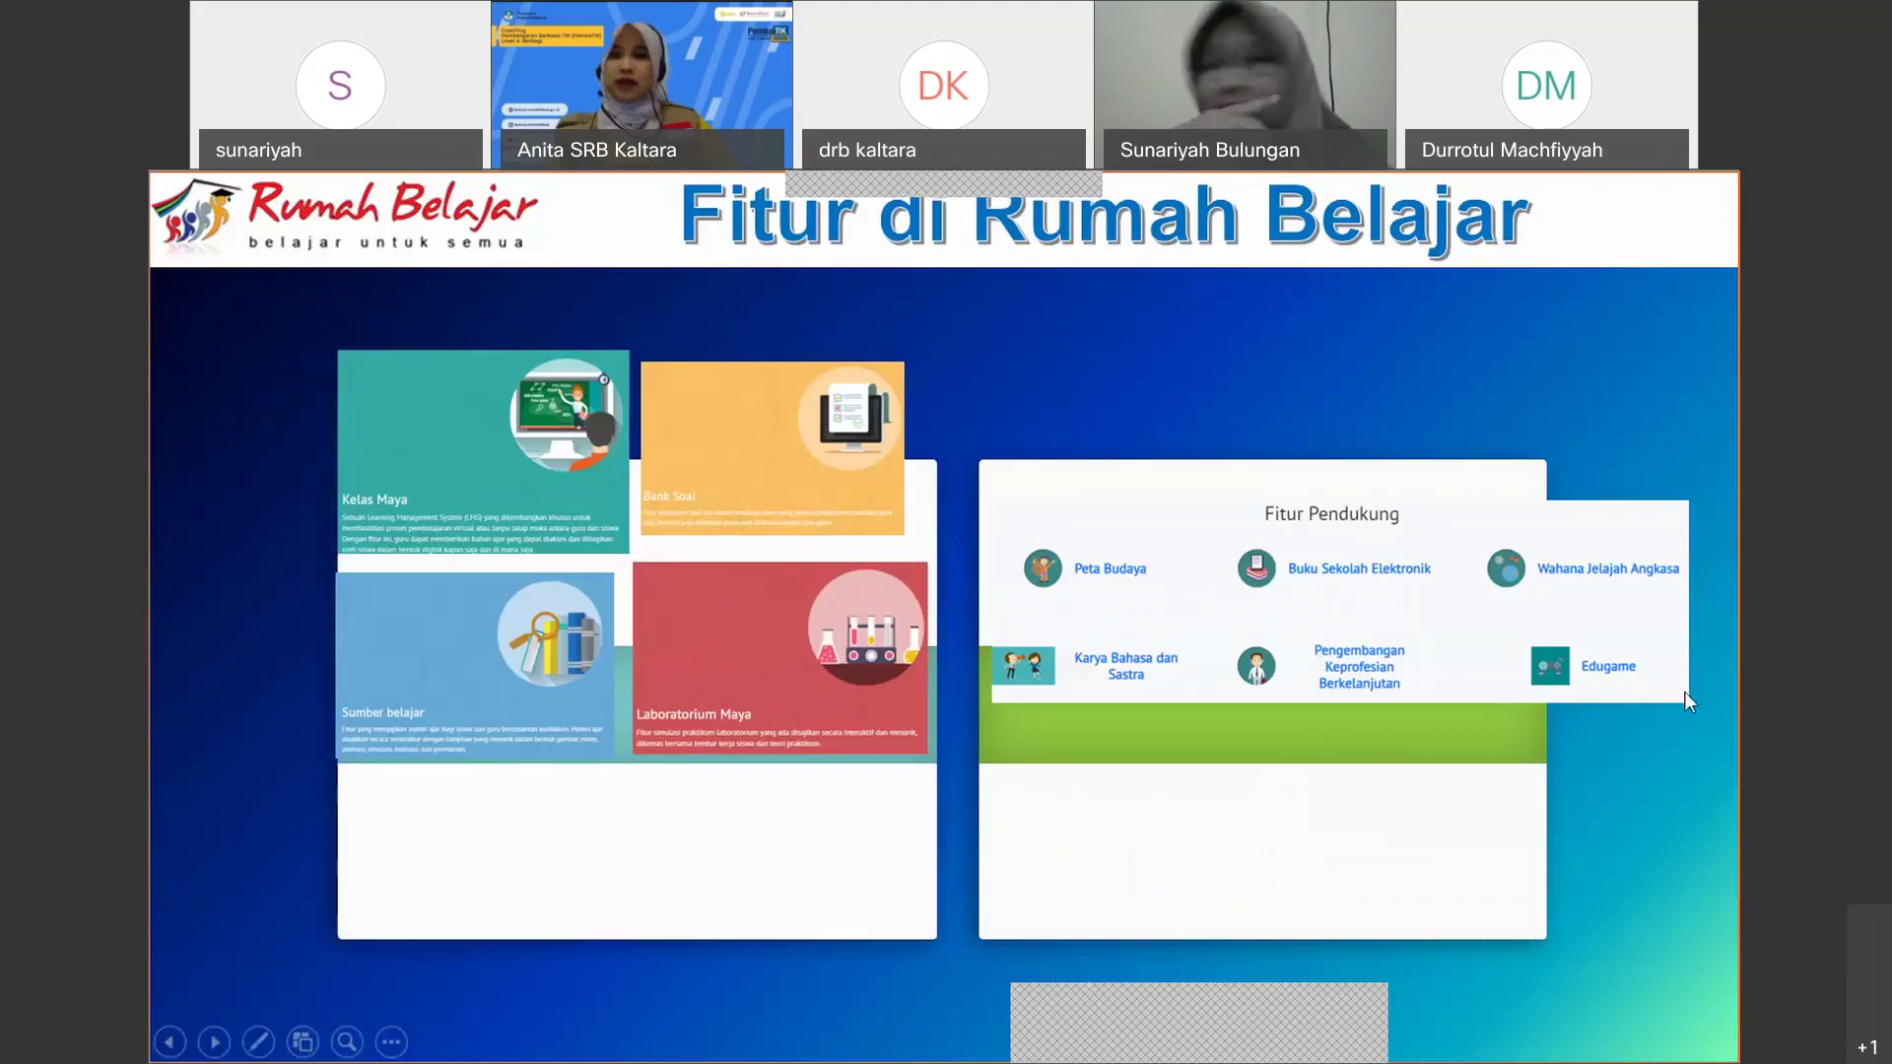
# Step: Reveal the Fitur Utama and Fitur Pendukung titles and arrows, then end the show
pyautogui.click(1685, 691)
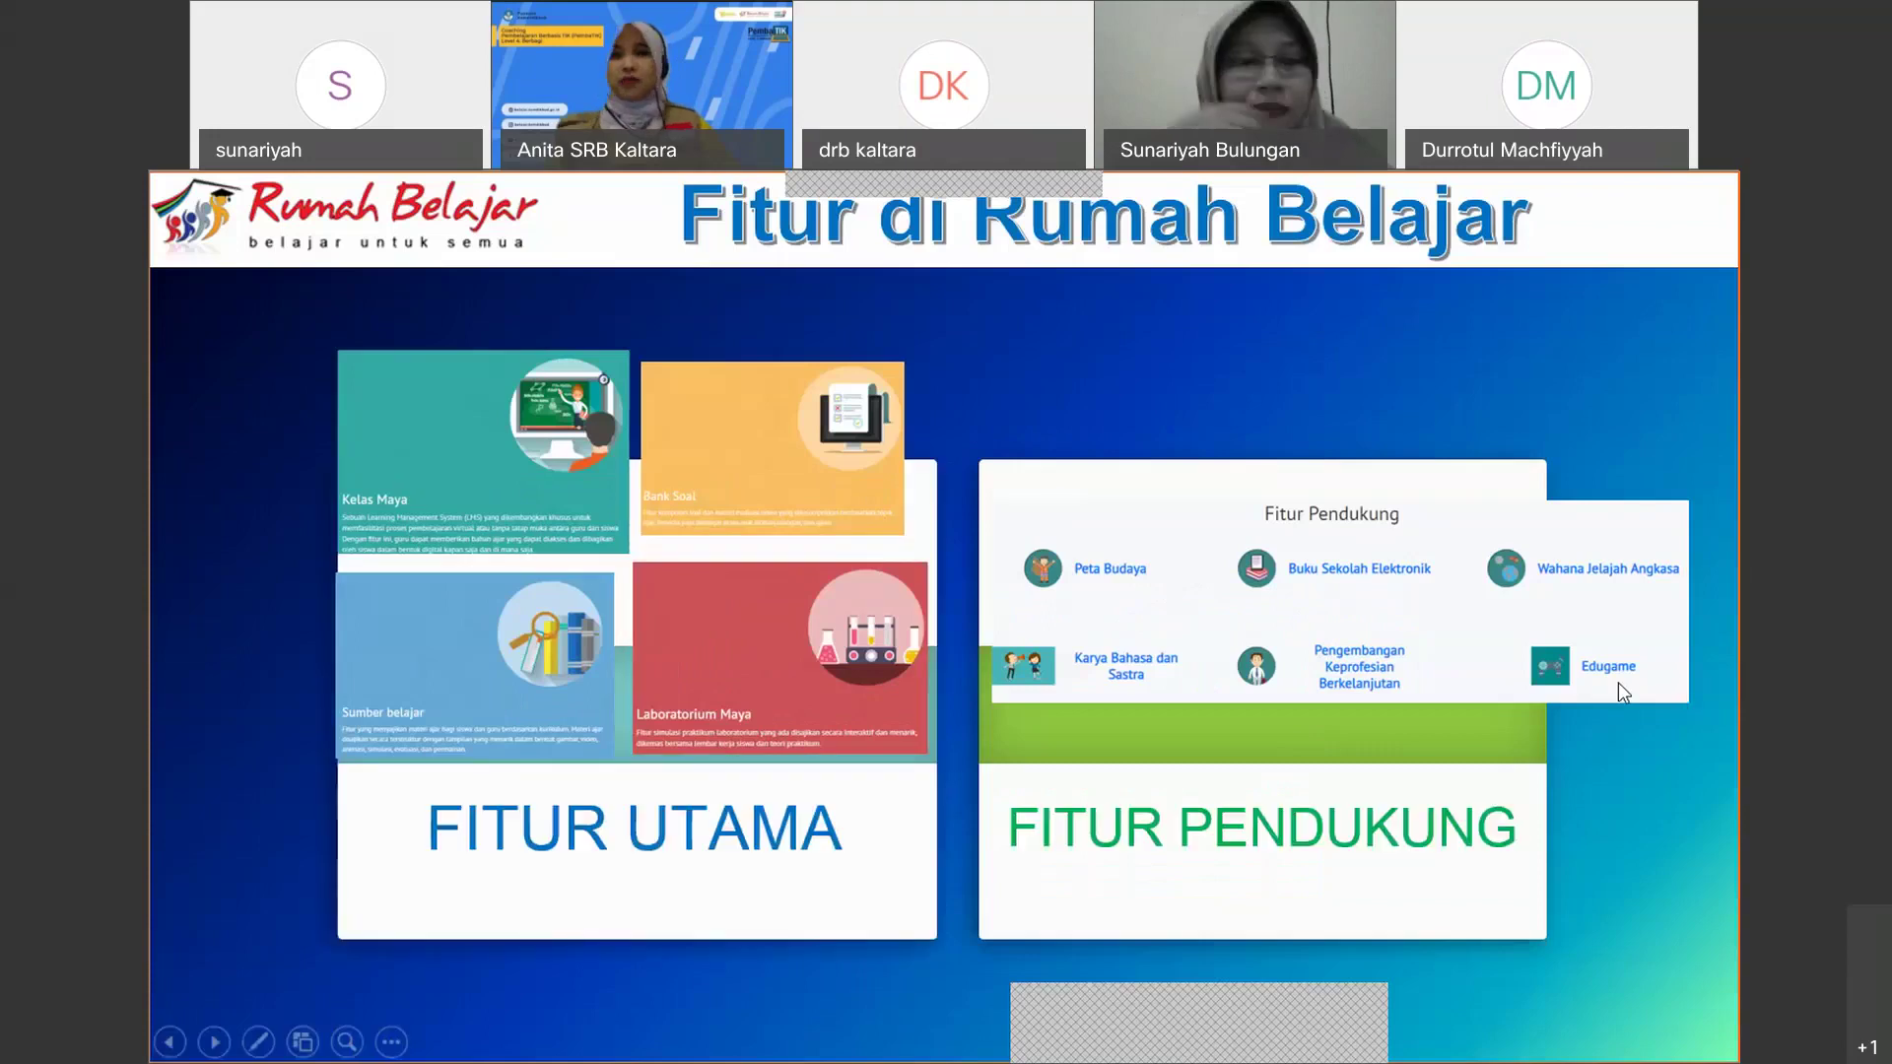
pyautogui.click(1587, 708)
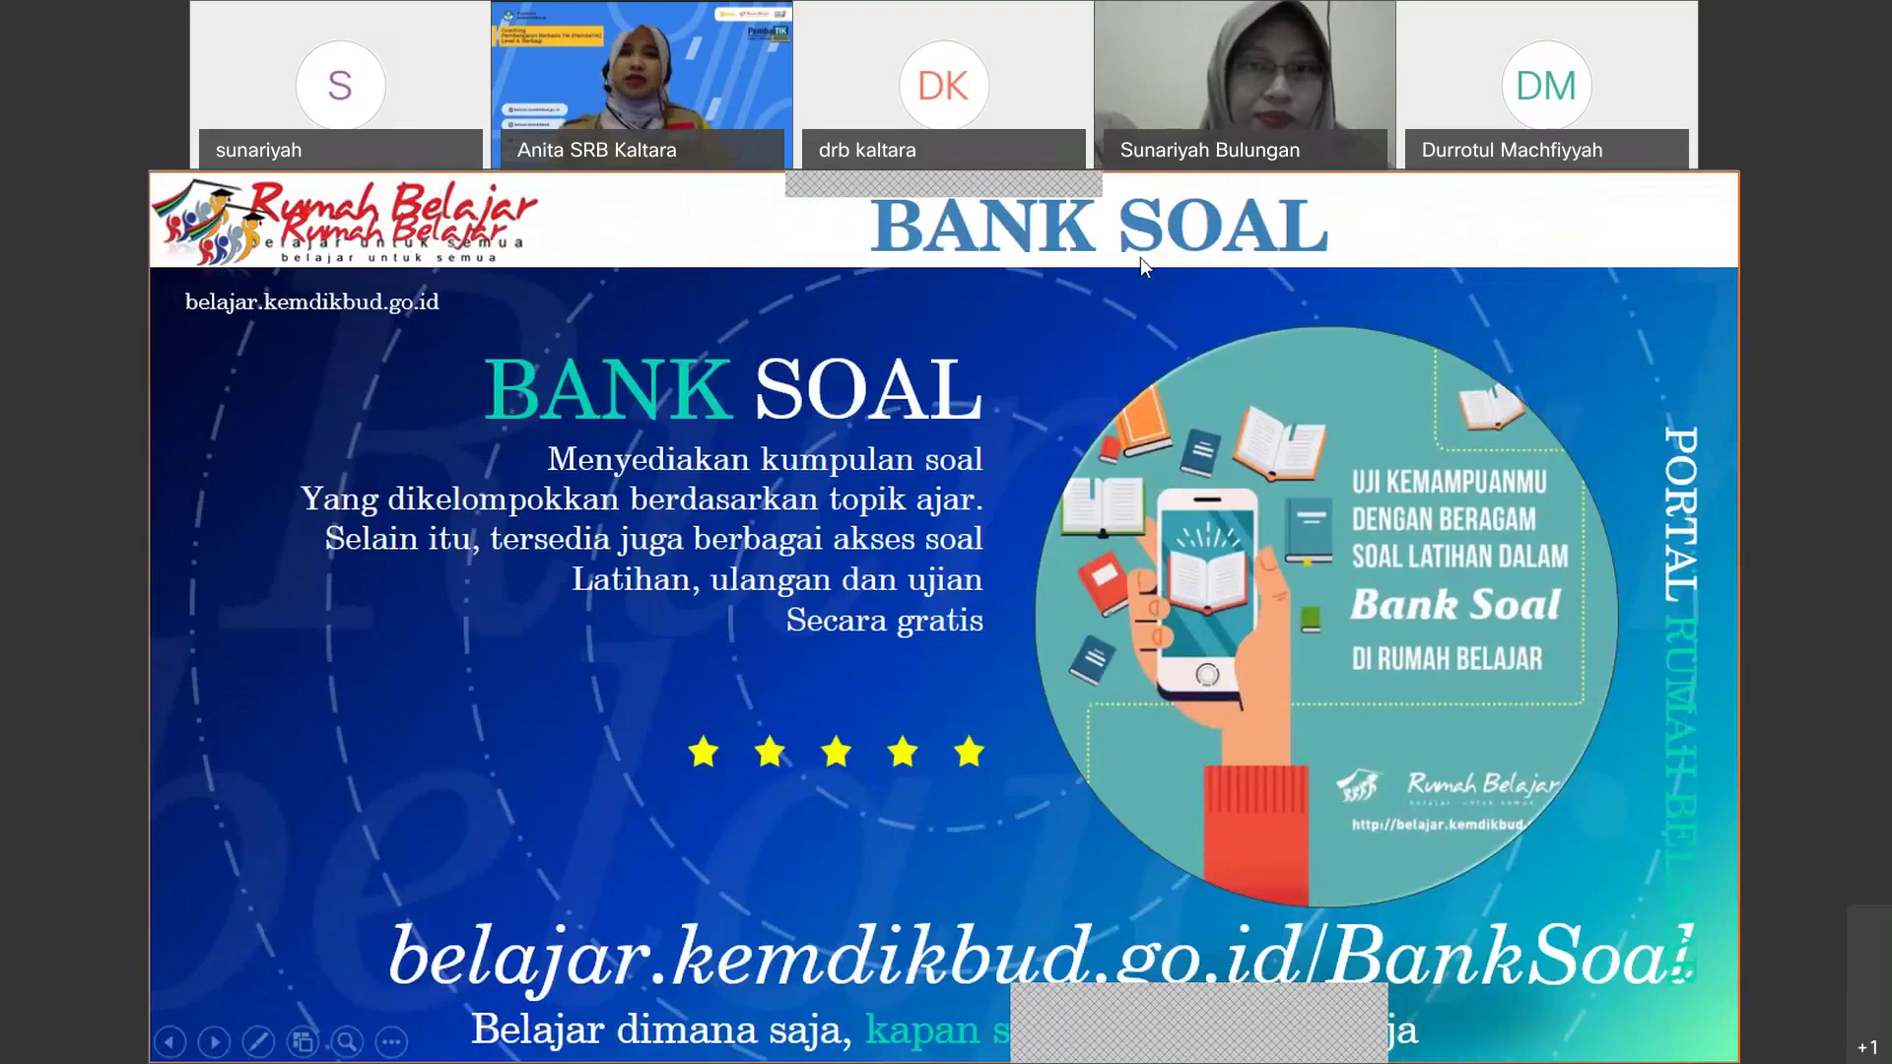
pyautogui.rightClick(1293, 313)
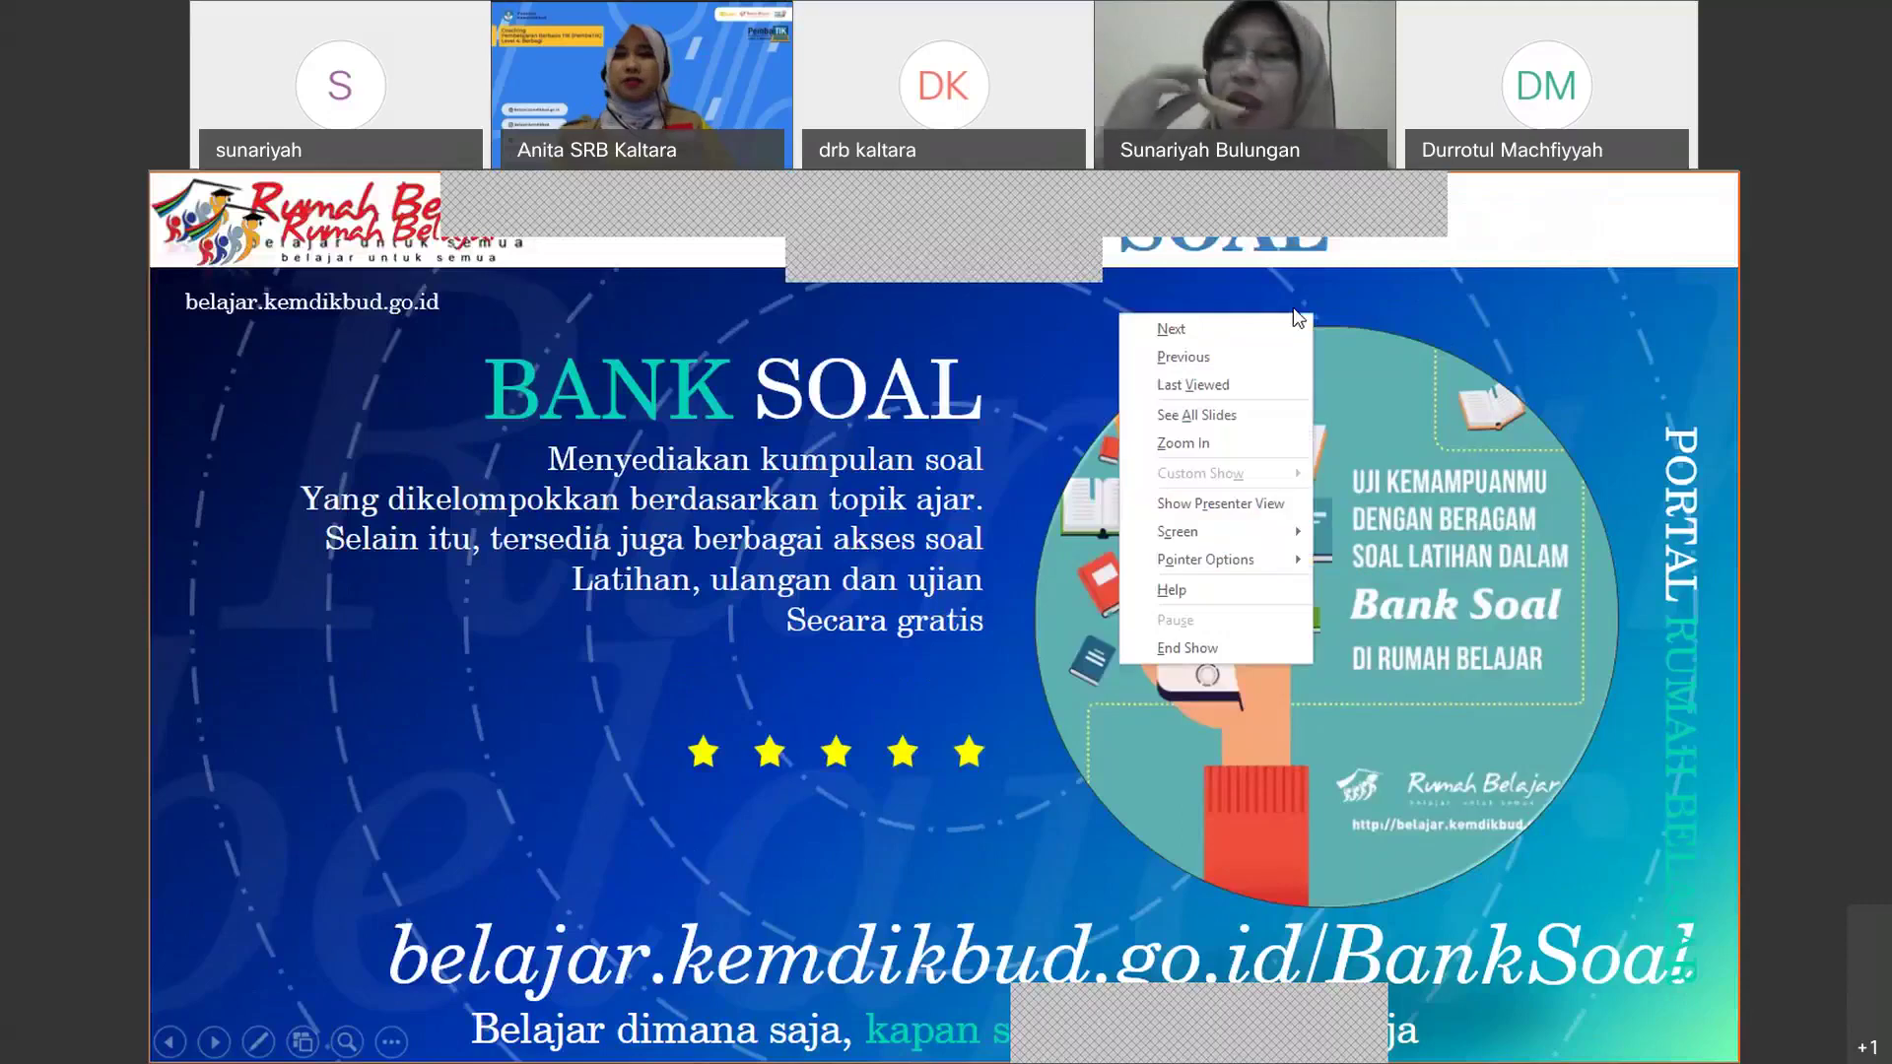
pyautogui.rightClick(1478, 300)
pyautogui.click(1421, 649)
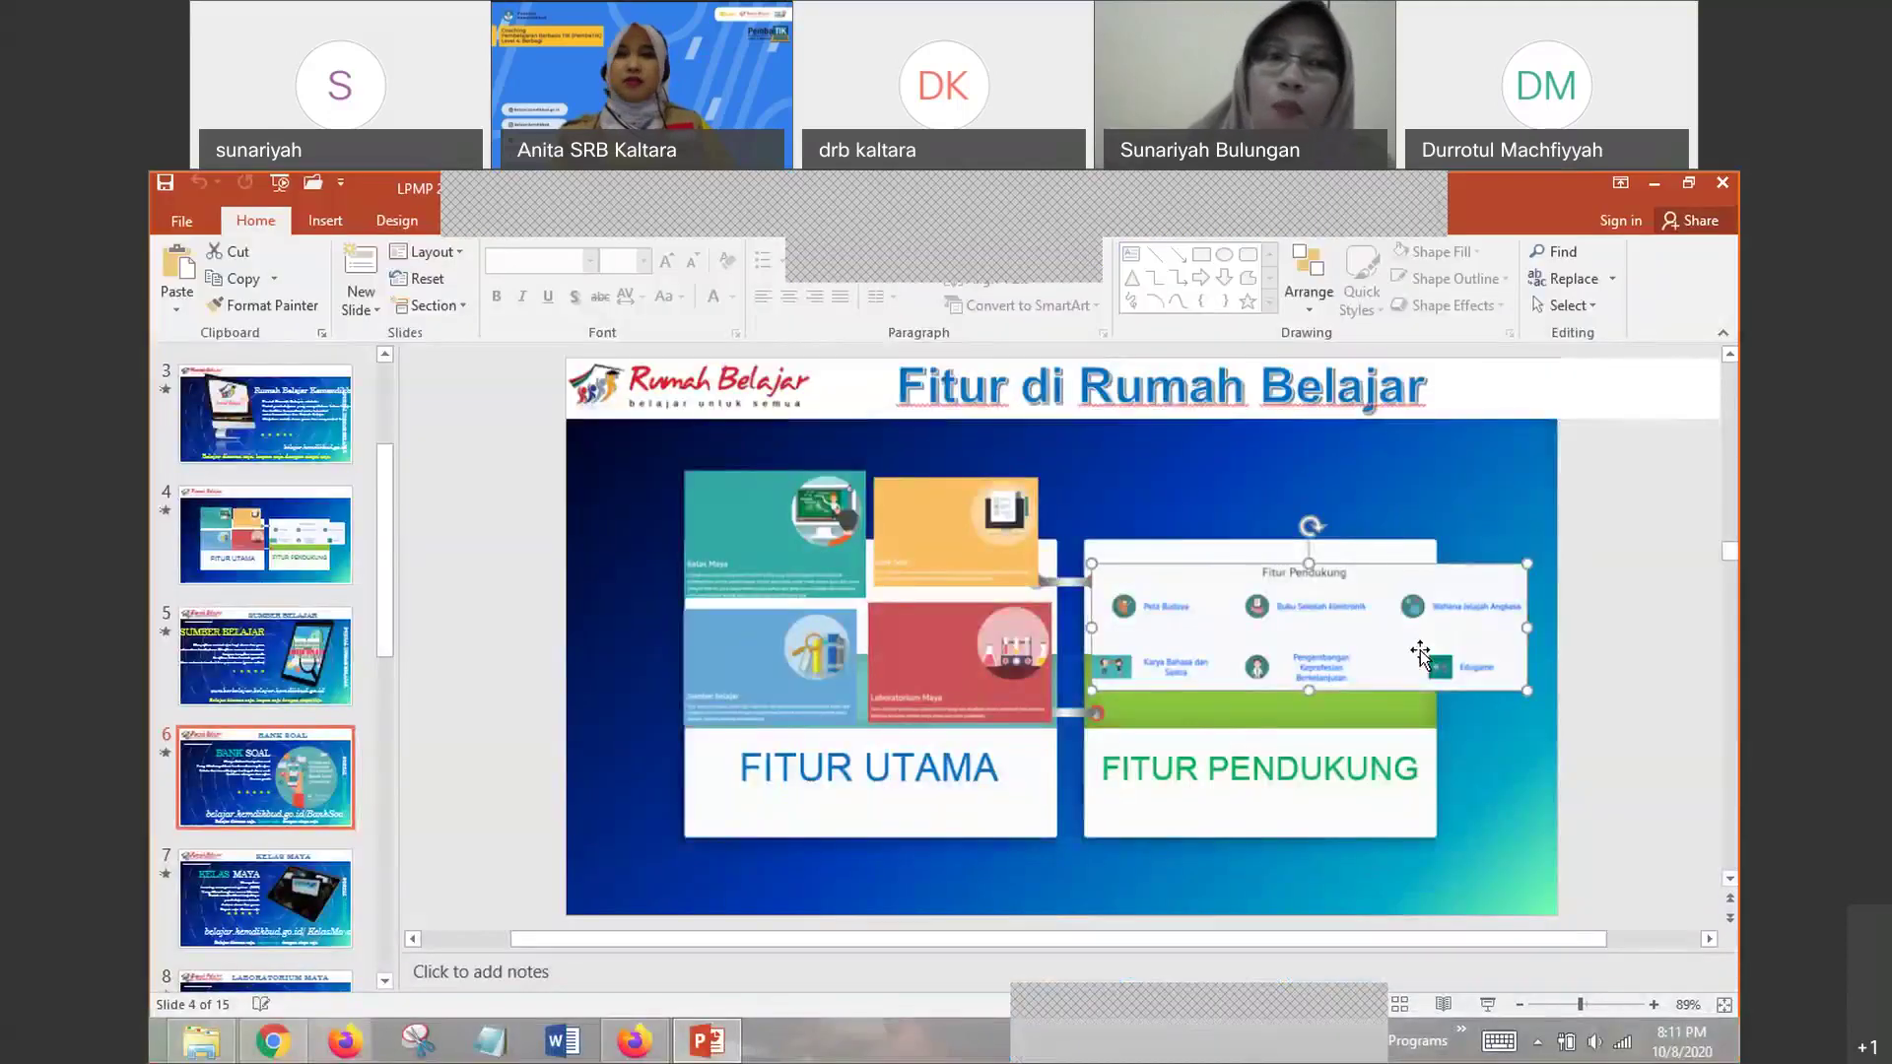
# Step: Minimize PowerPoint and search Google for 'rumah belajar' in a new Chrome tab
pyautogui.click(1654, 187)
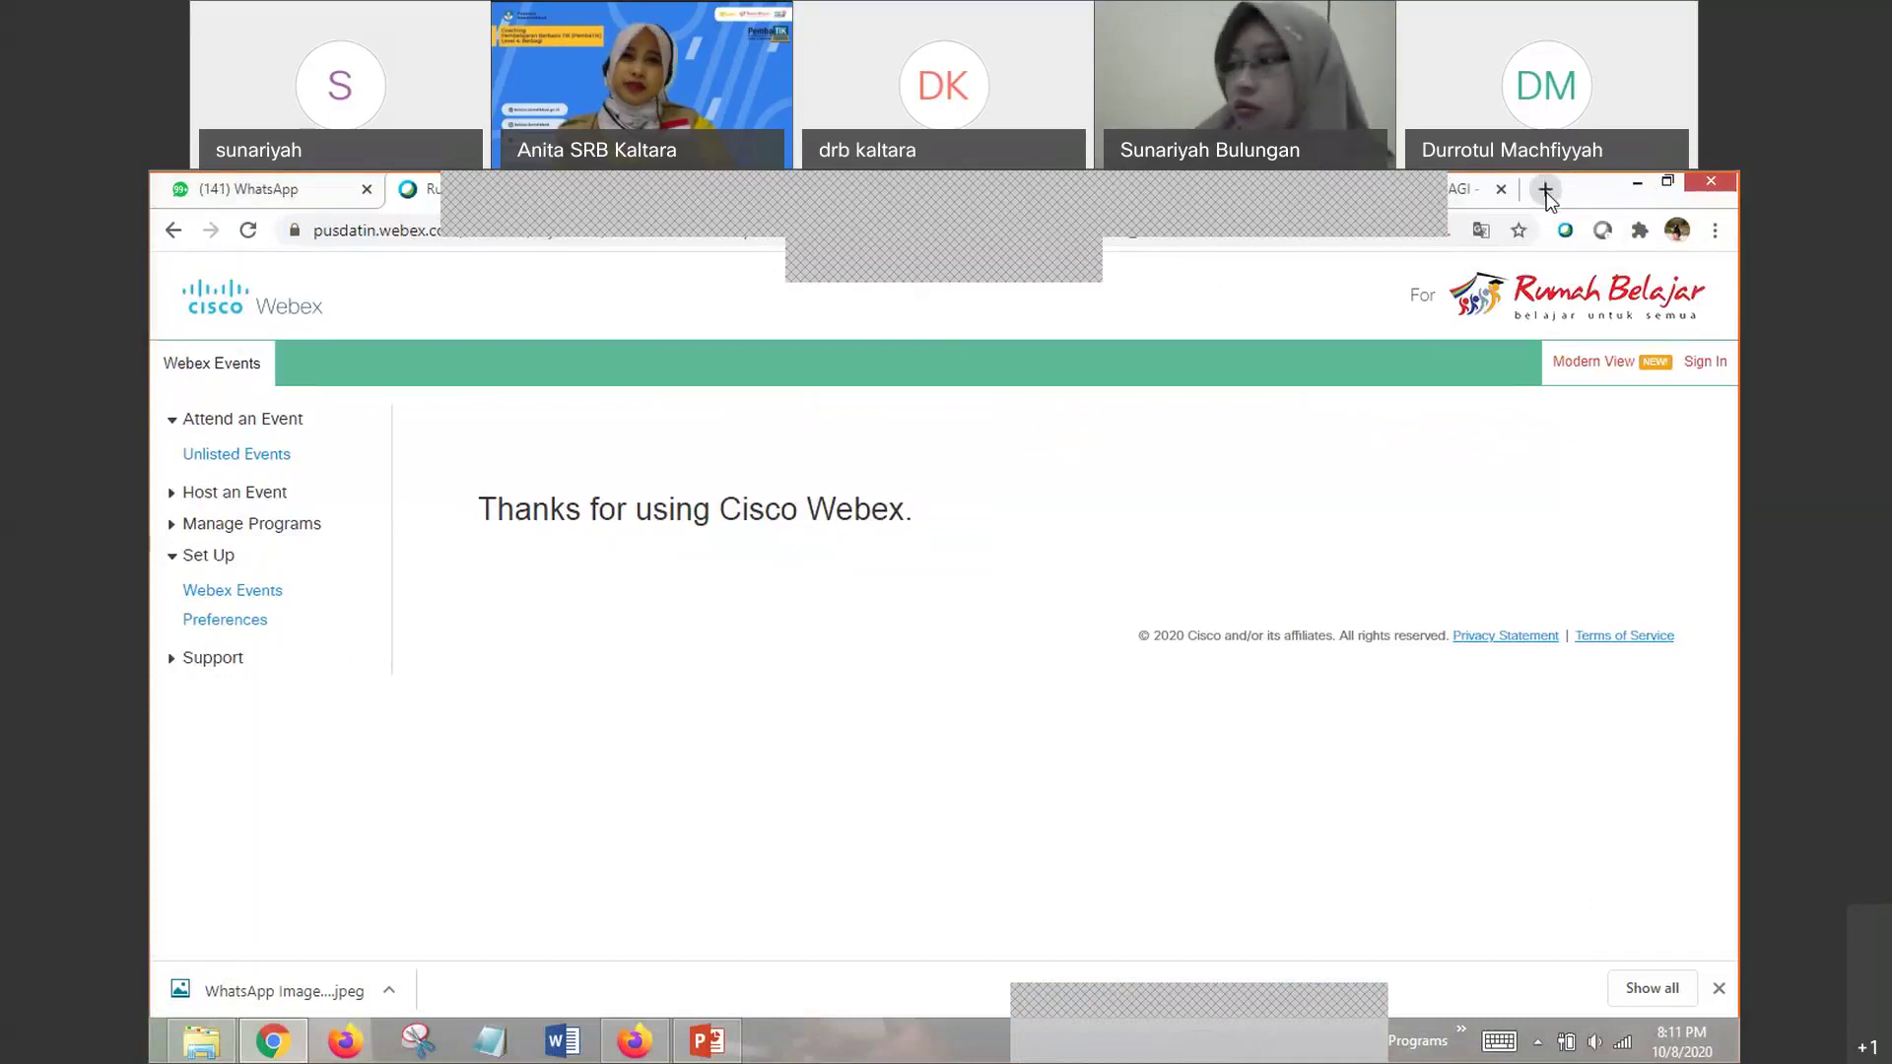
pyautogui.click(1546, 192)
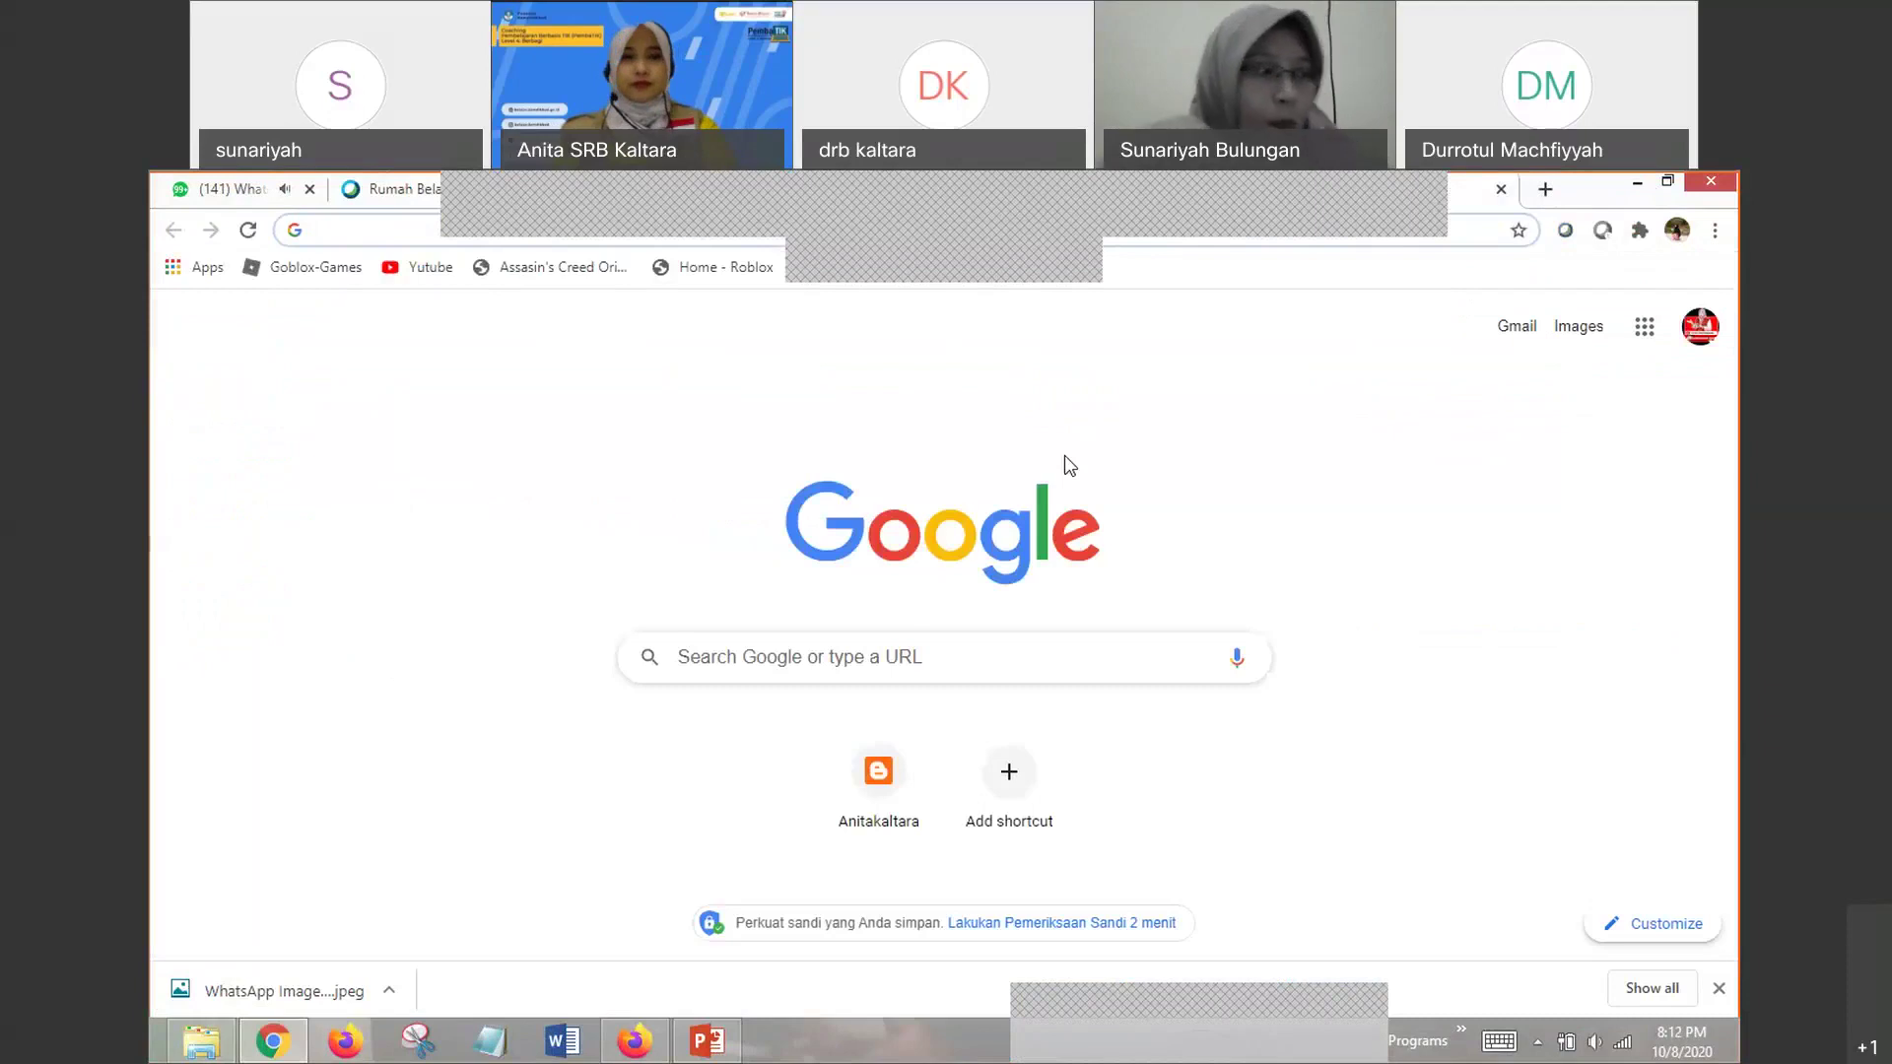
pyautogui.write('k')
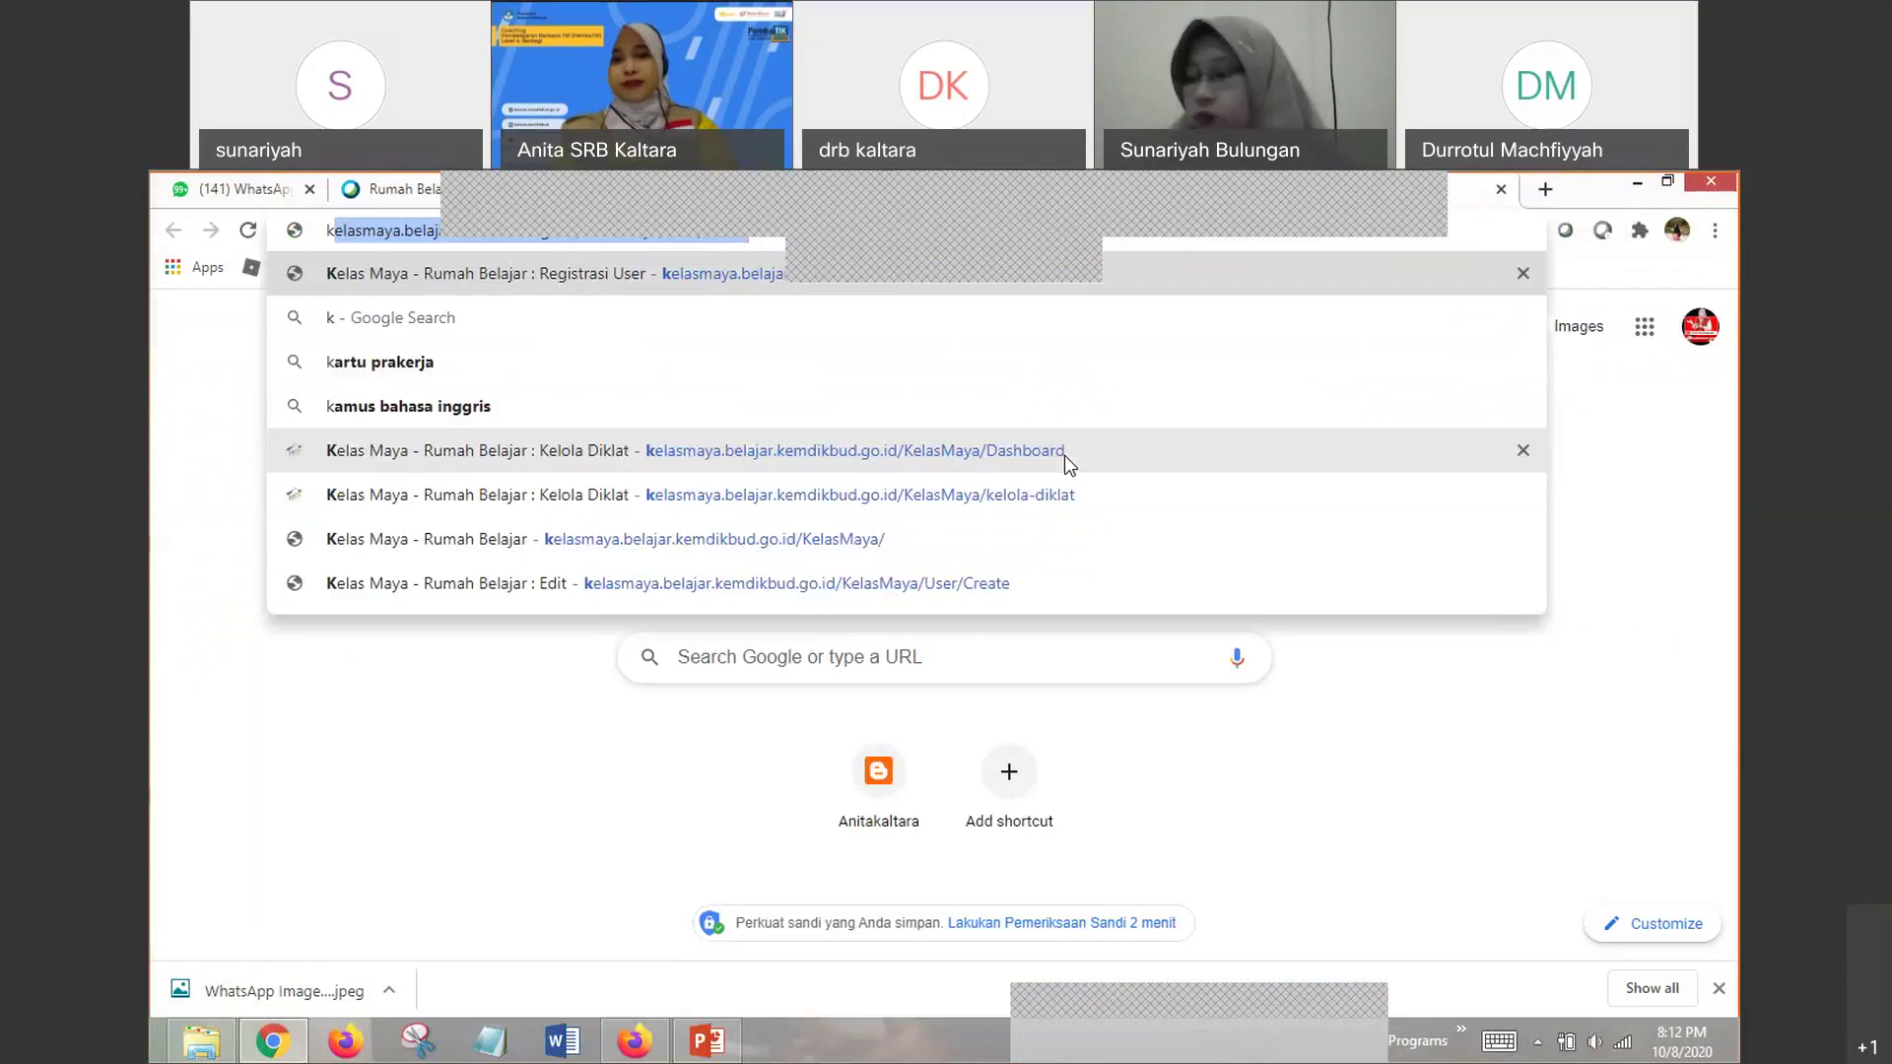
pyautogui.press('Escape')
pyautogui.write('rum')
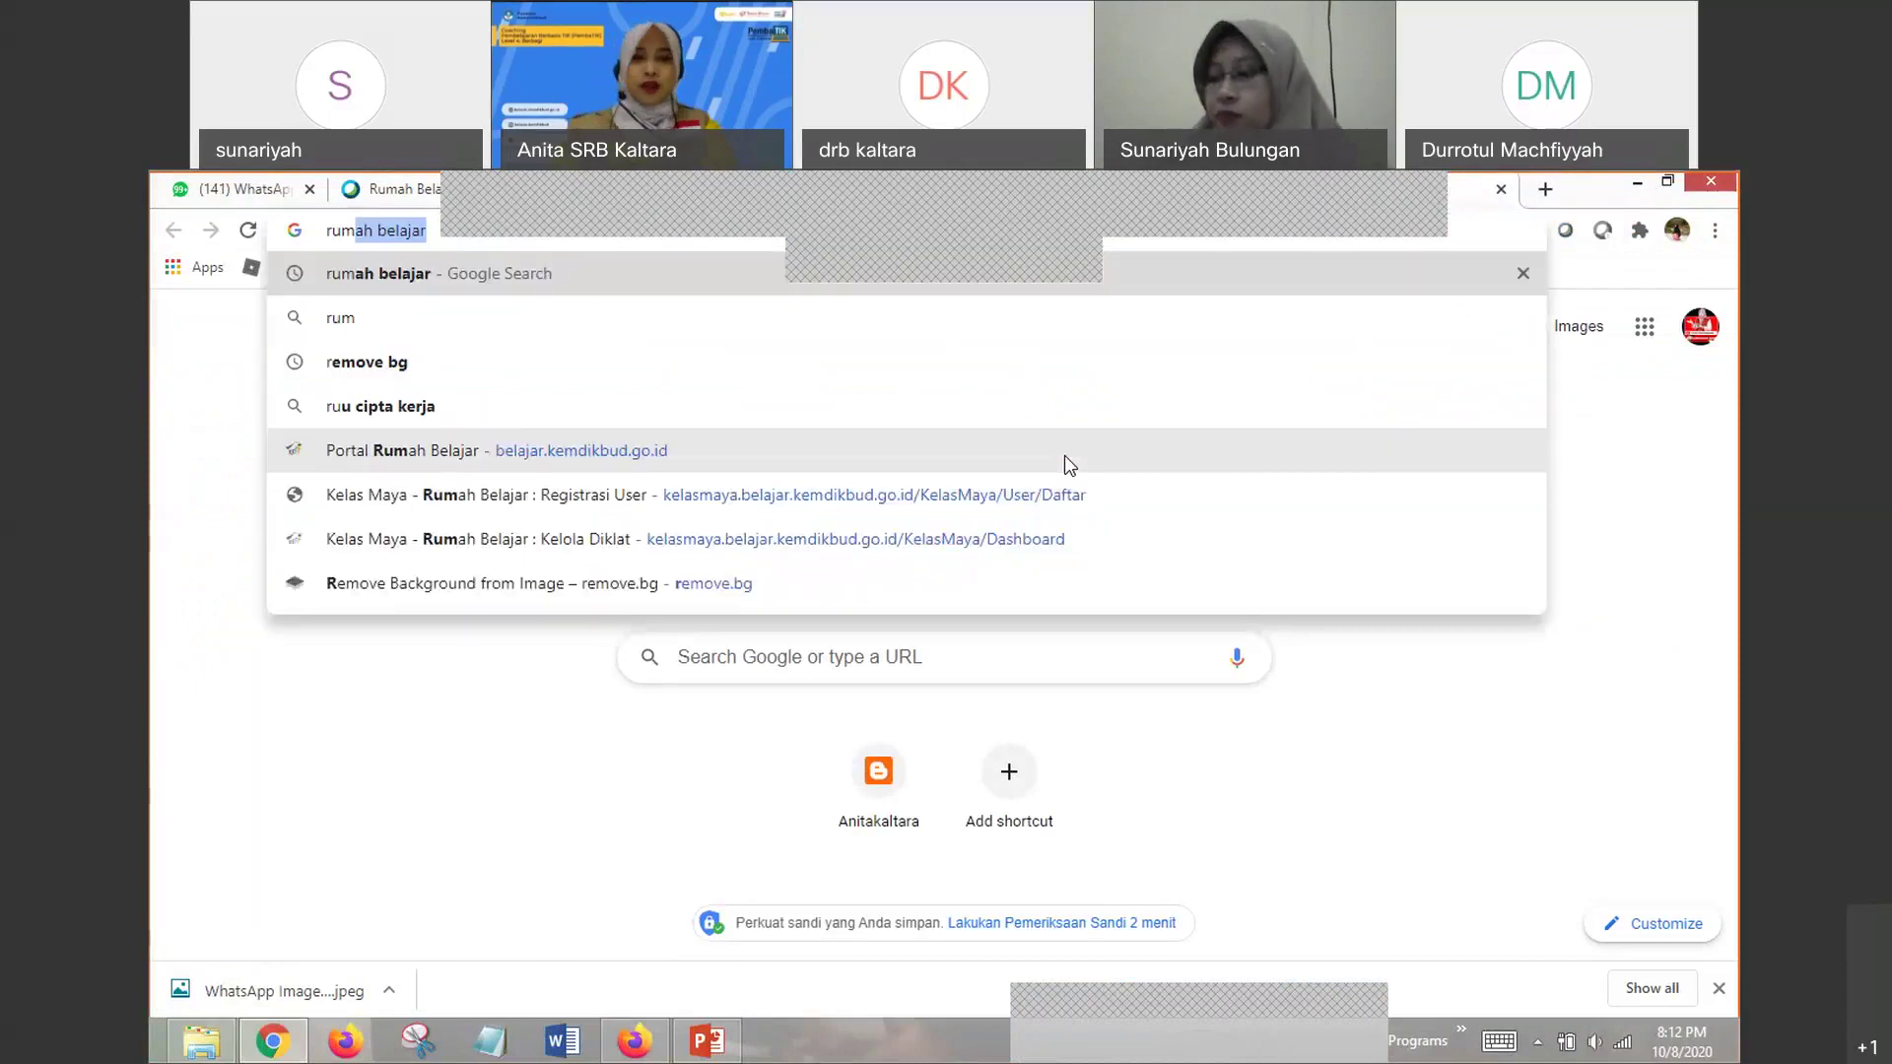
pyautogui.write('ah belaha')
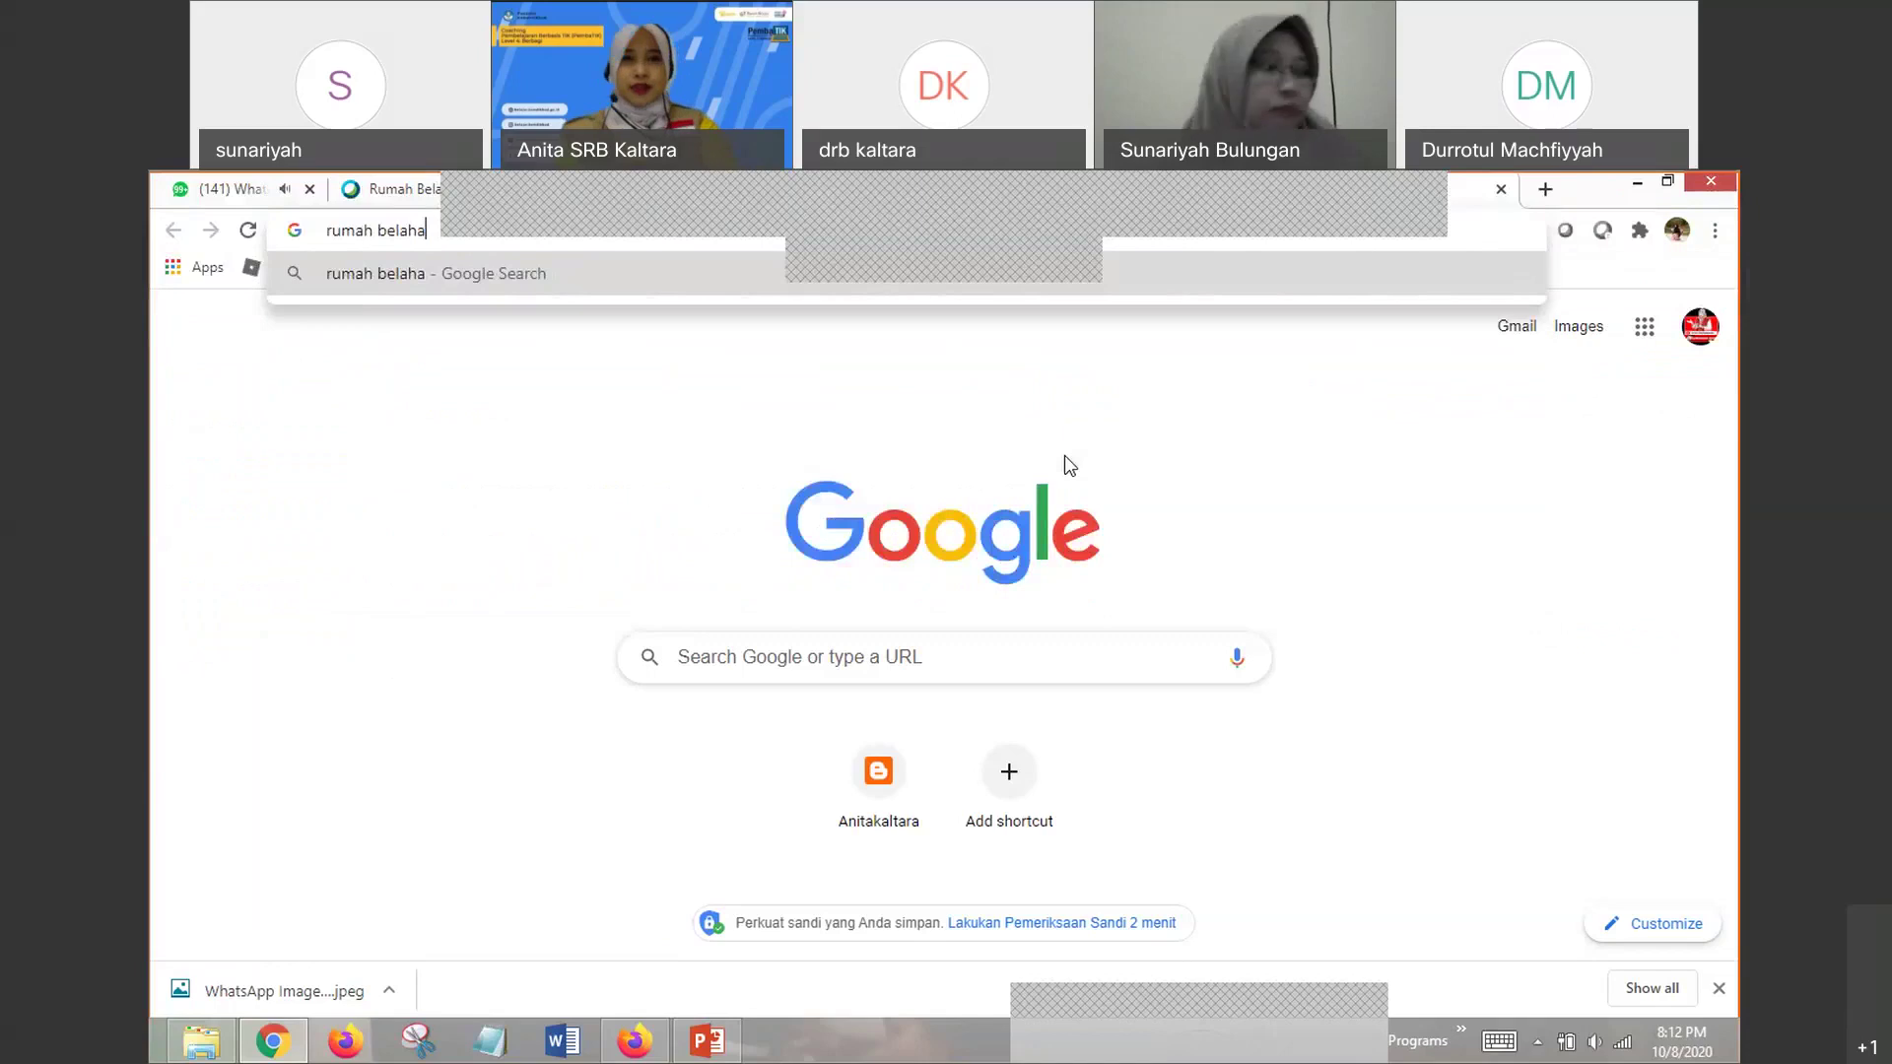
pyautogui.press('BackSpace')
pyautogui.press('BackSpace')
pyautogui.write('jar')
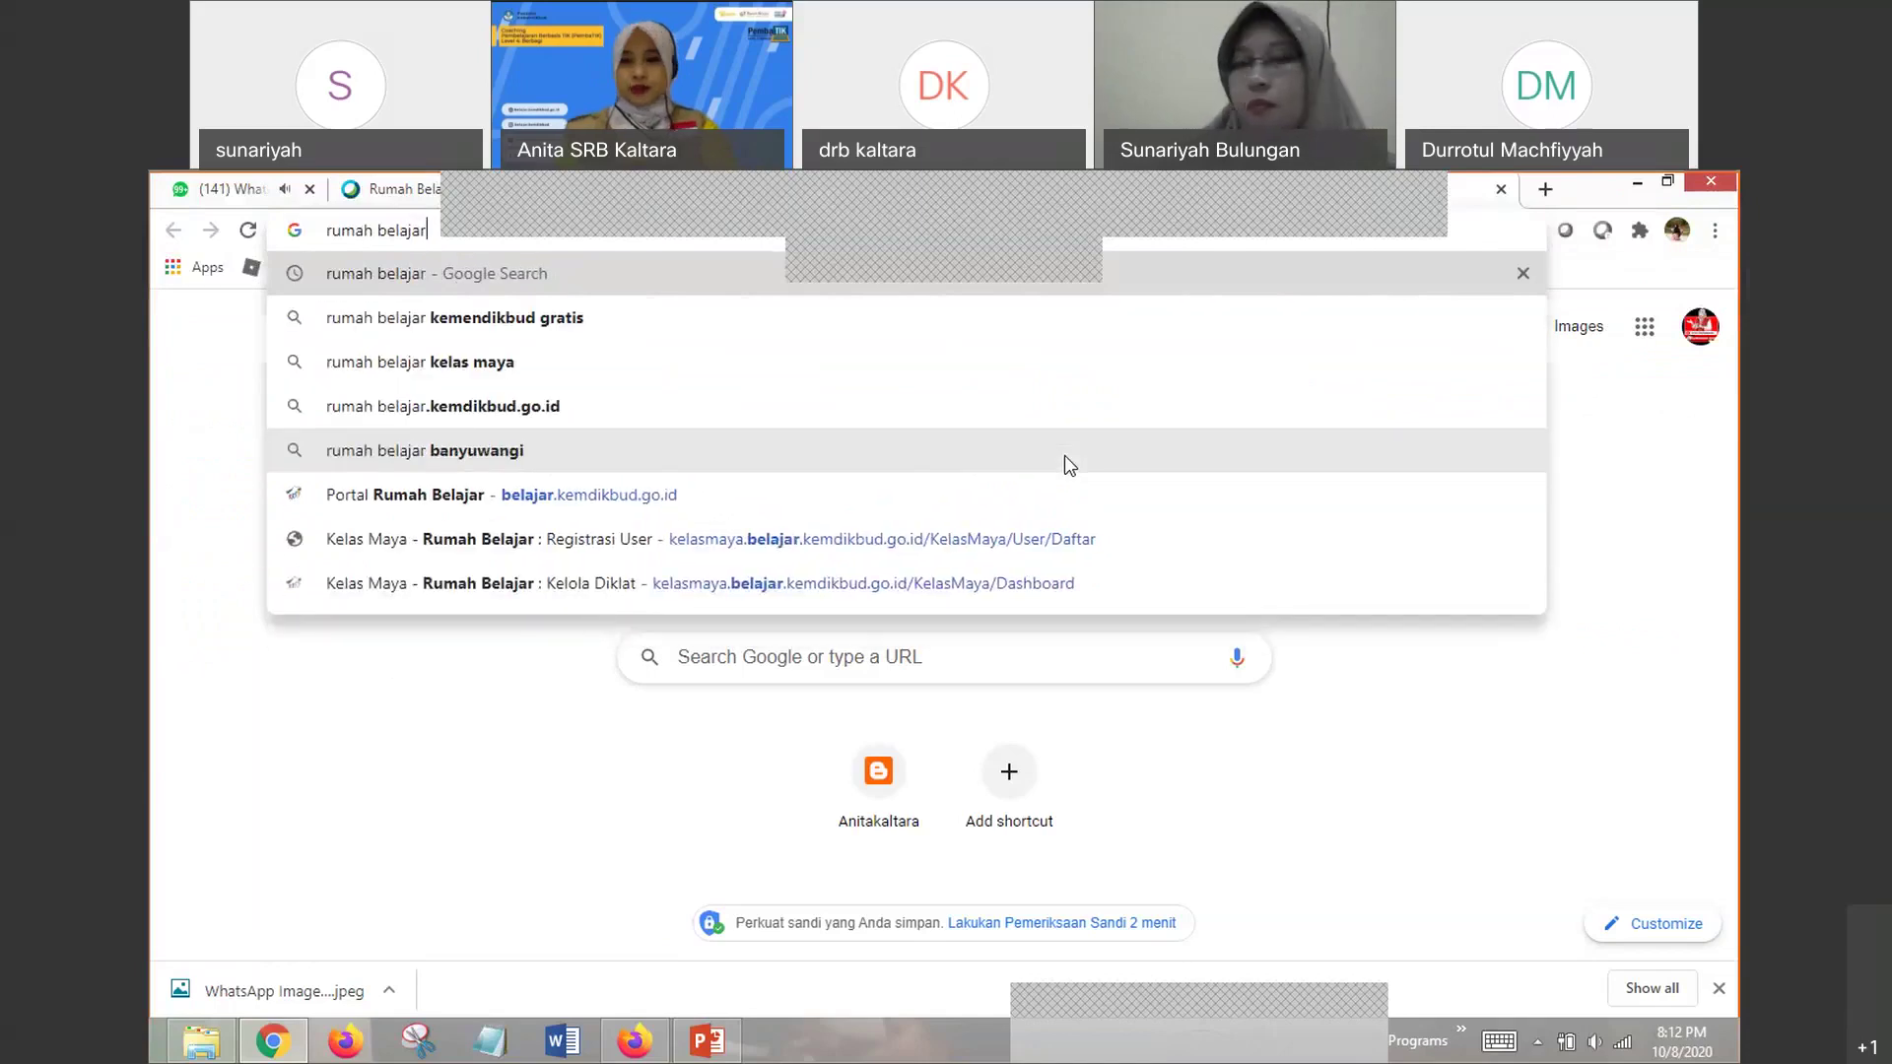
pyautogui.press('Return')
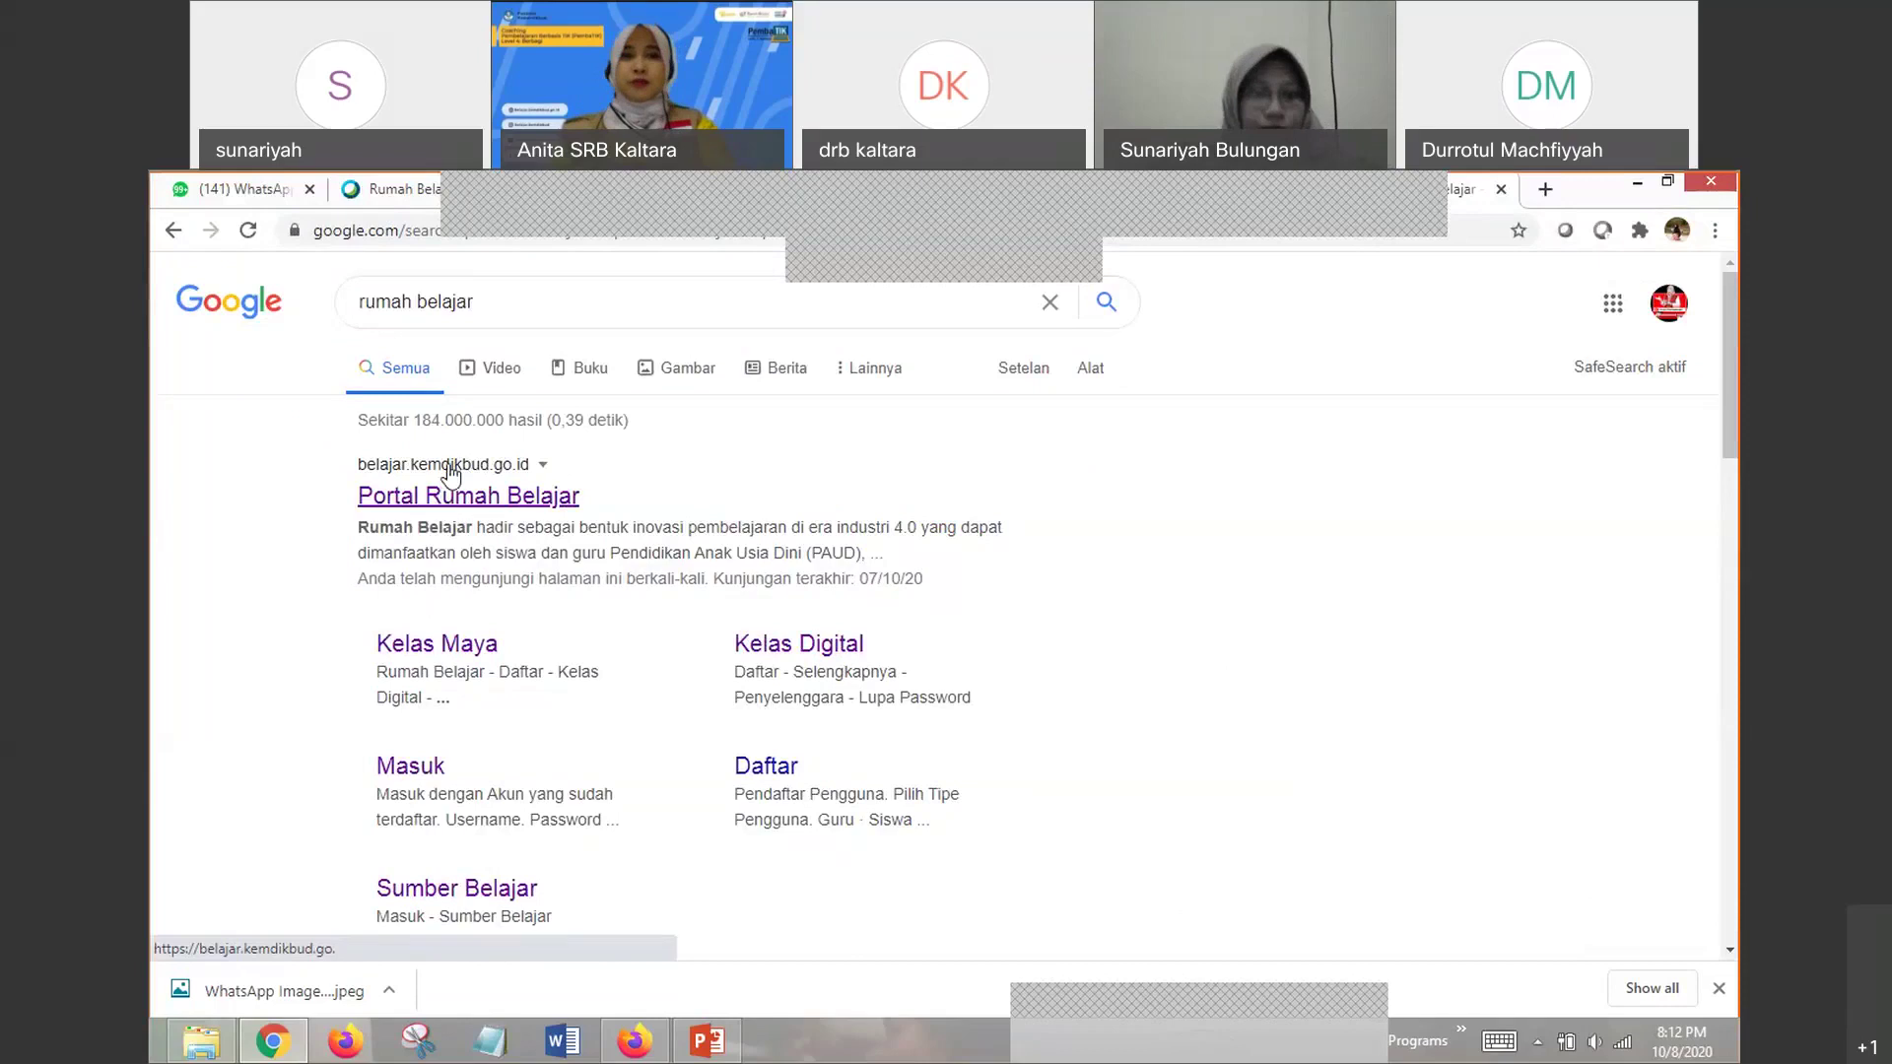
# Step: Open the Portal Rumah Belajar site and follow its Kelas Maya 'Coba sekarang' link
pyautogui.click(450, 467)
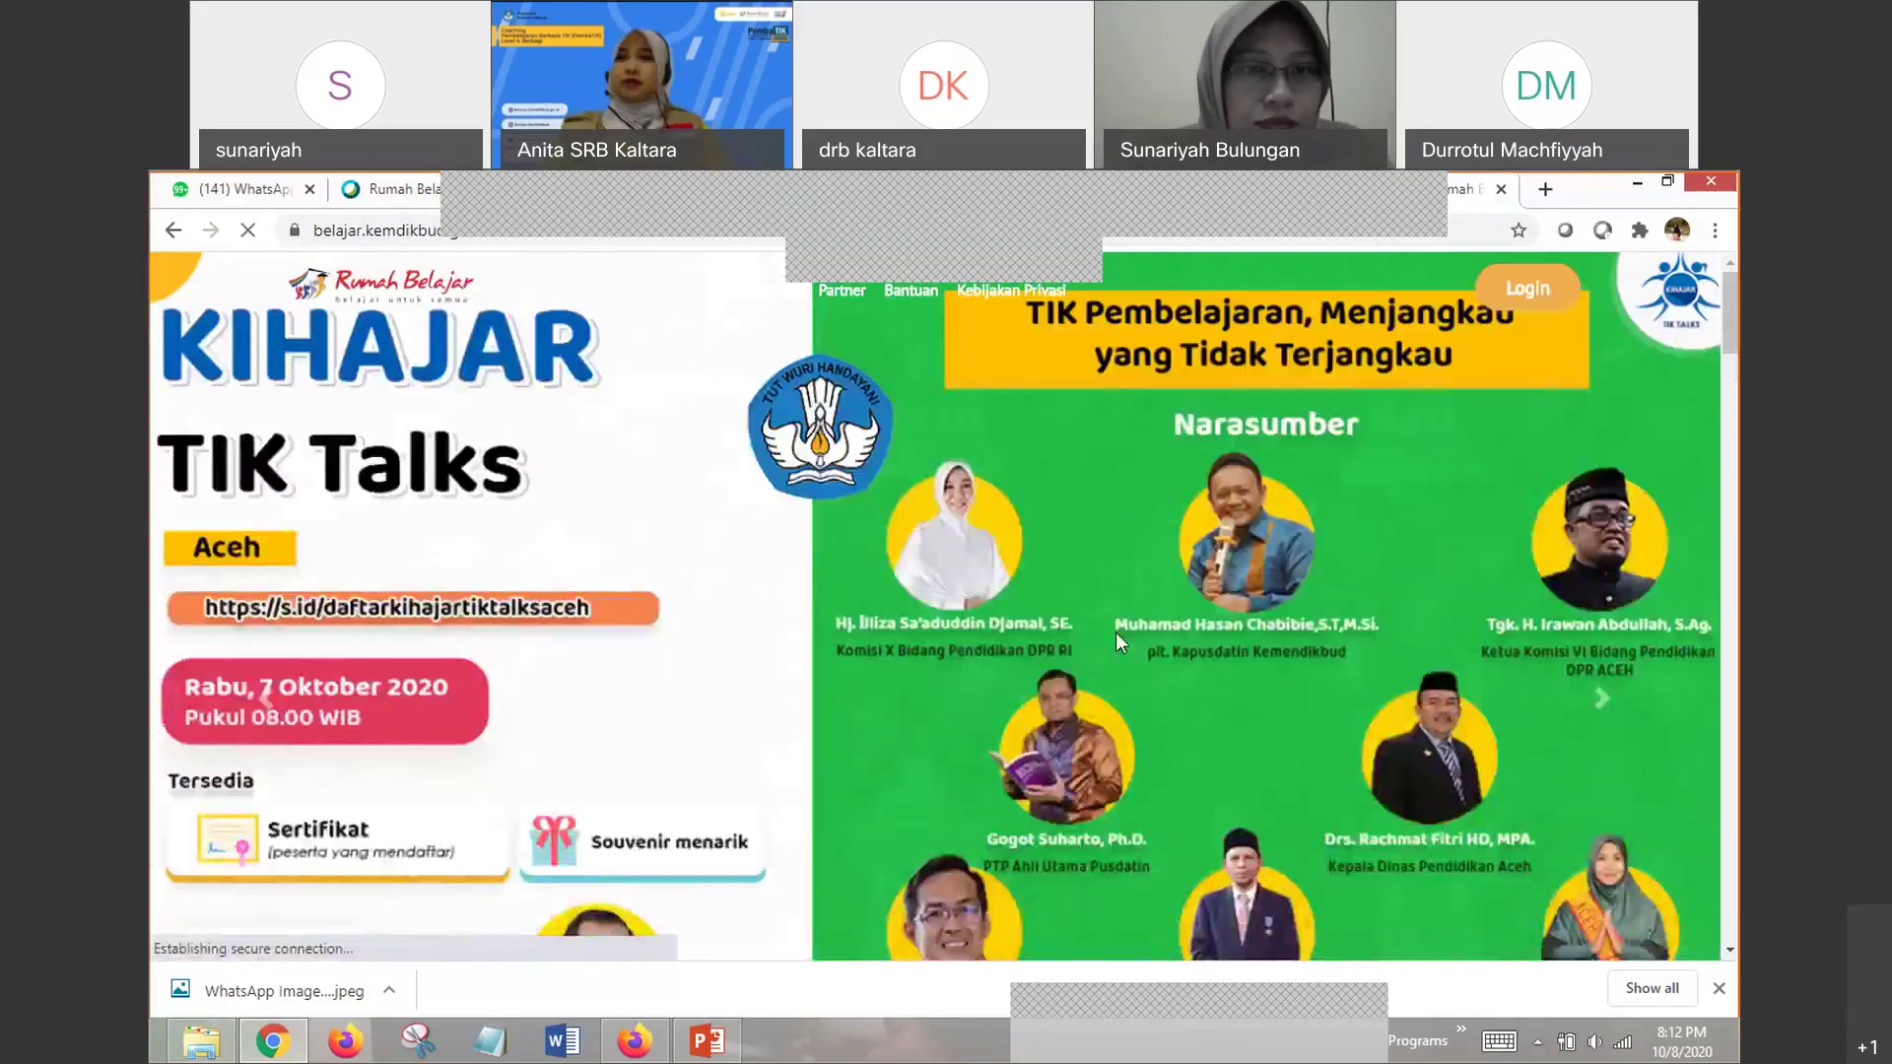
pyautogui.scroll(-2, 1076, 671)
pyautogui.scroll(-3, 1084, 700)
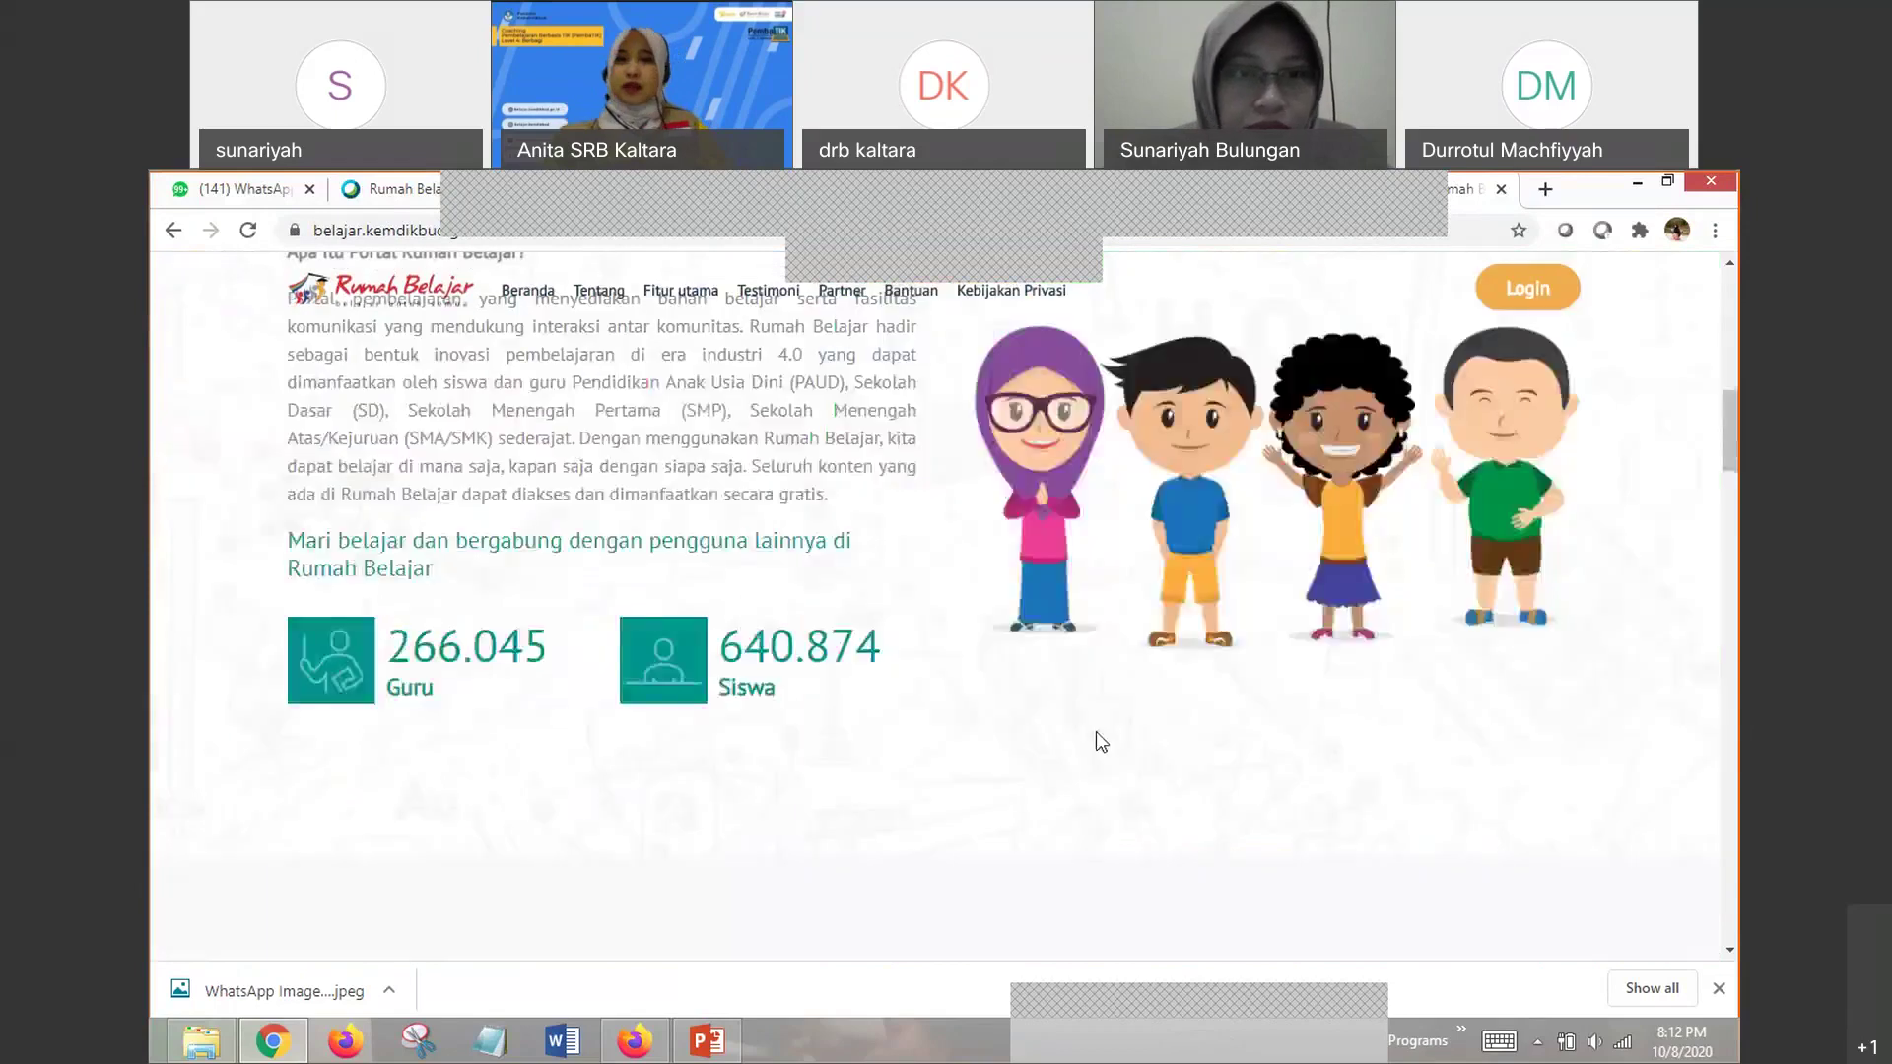
pyautogui.scroll(-3, 1005, 758)
pyautogui.scroll(-3, 918, 797)
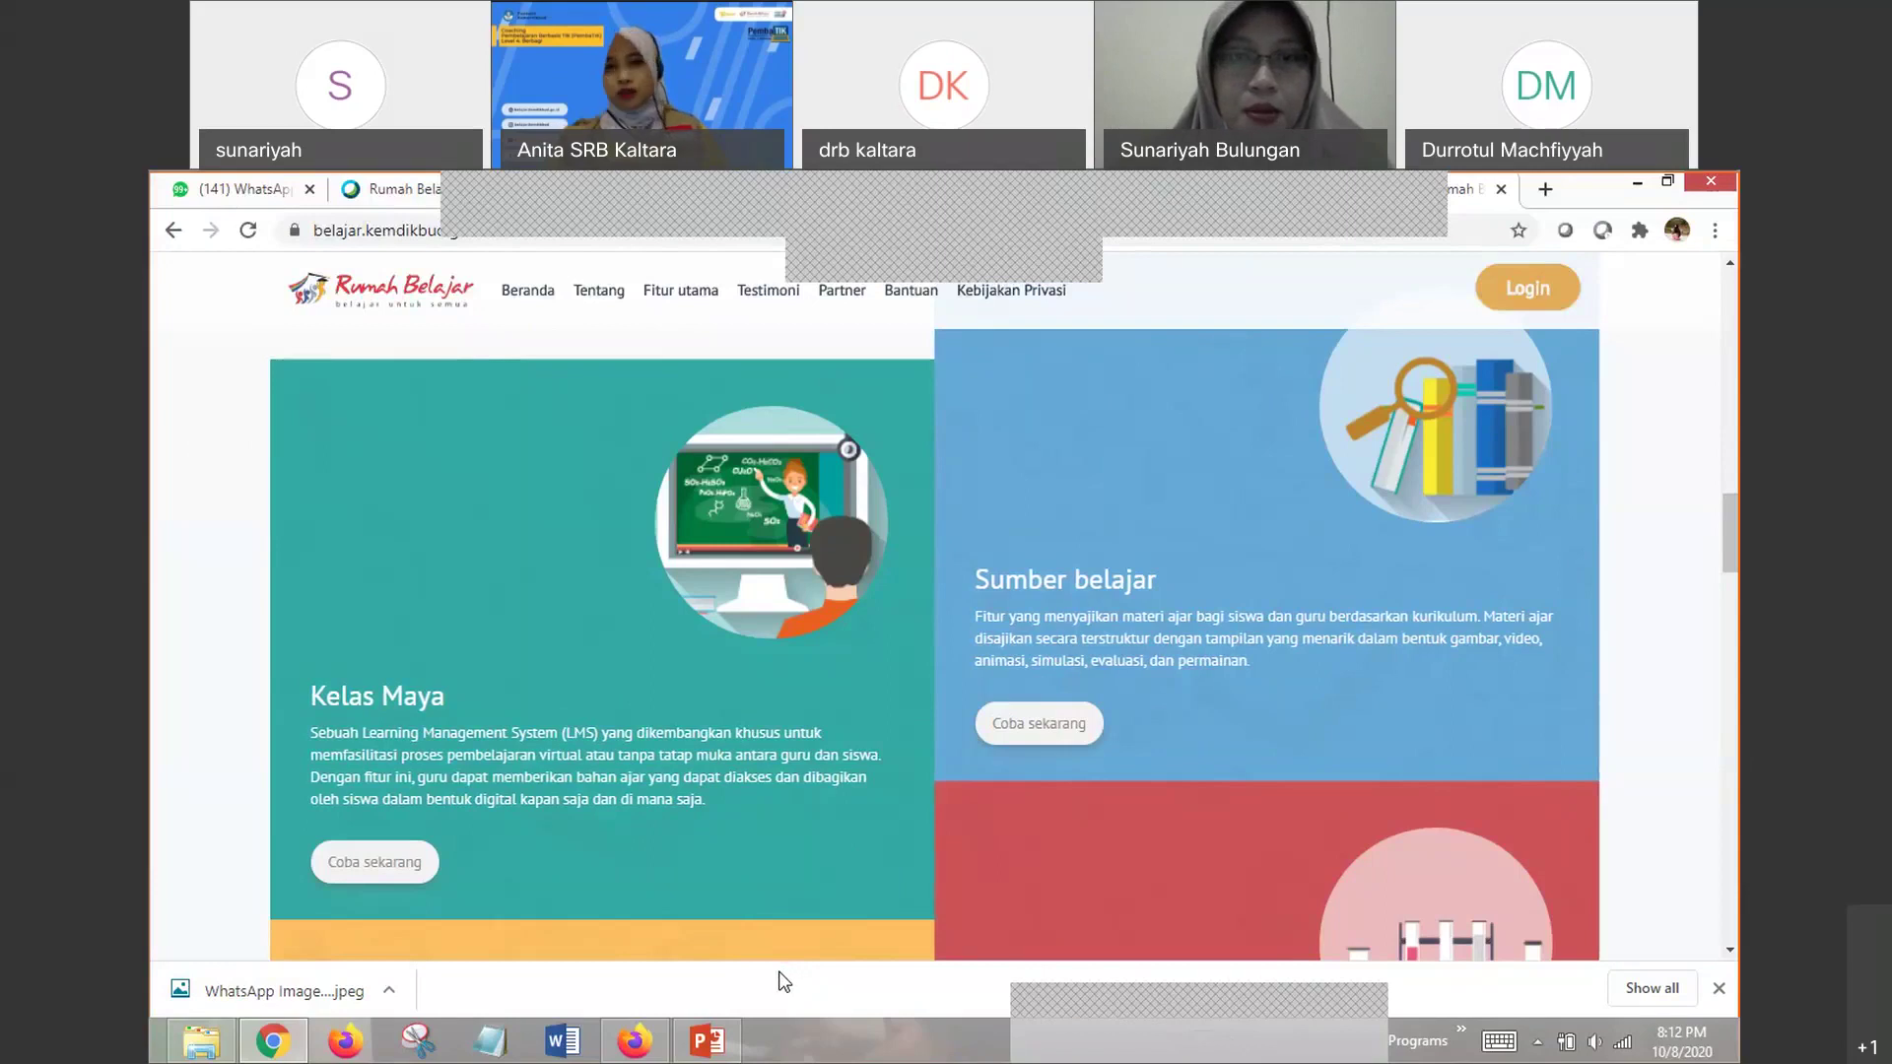
pyautogui.click(378, 864)
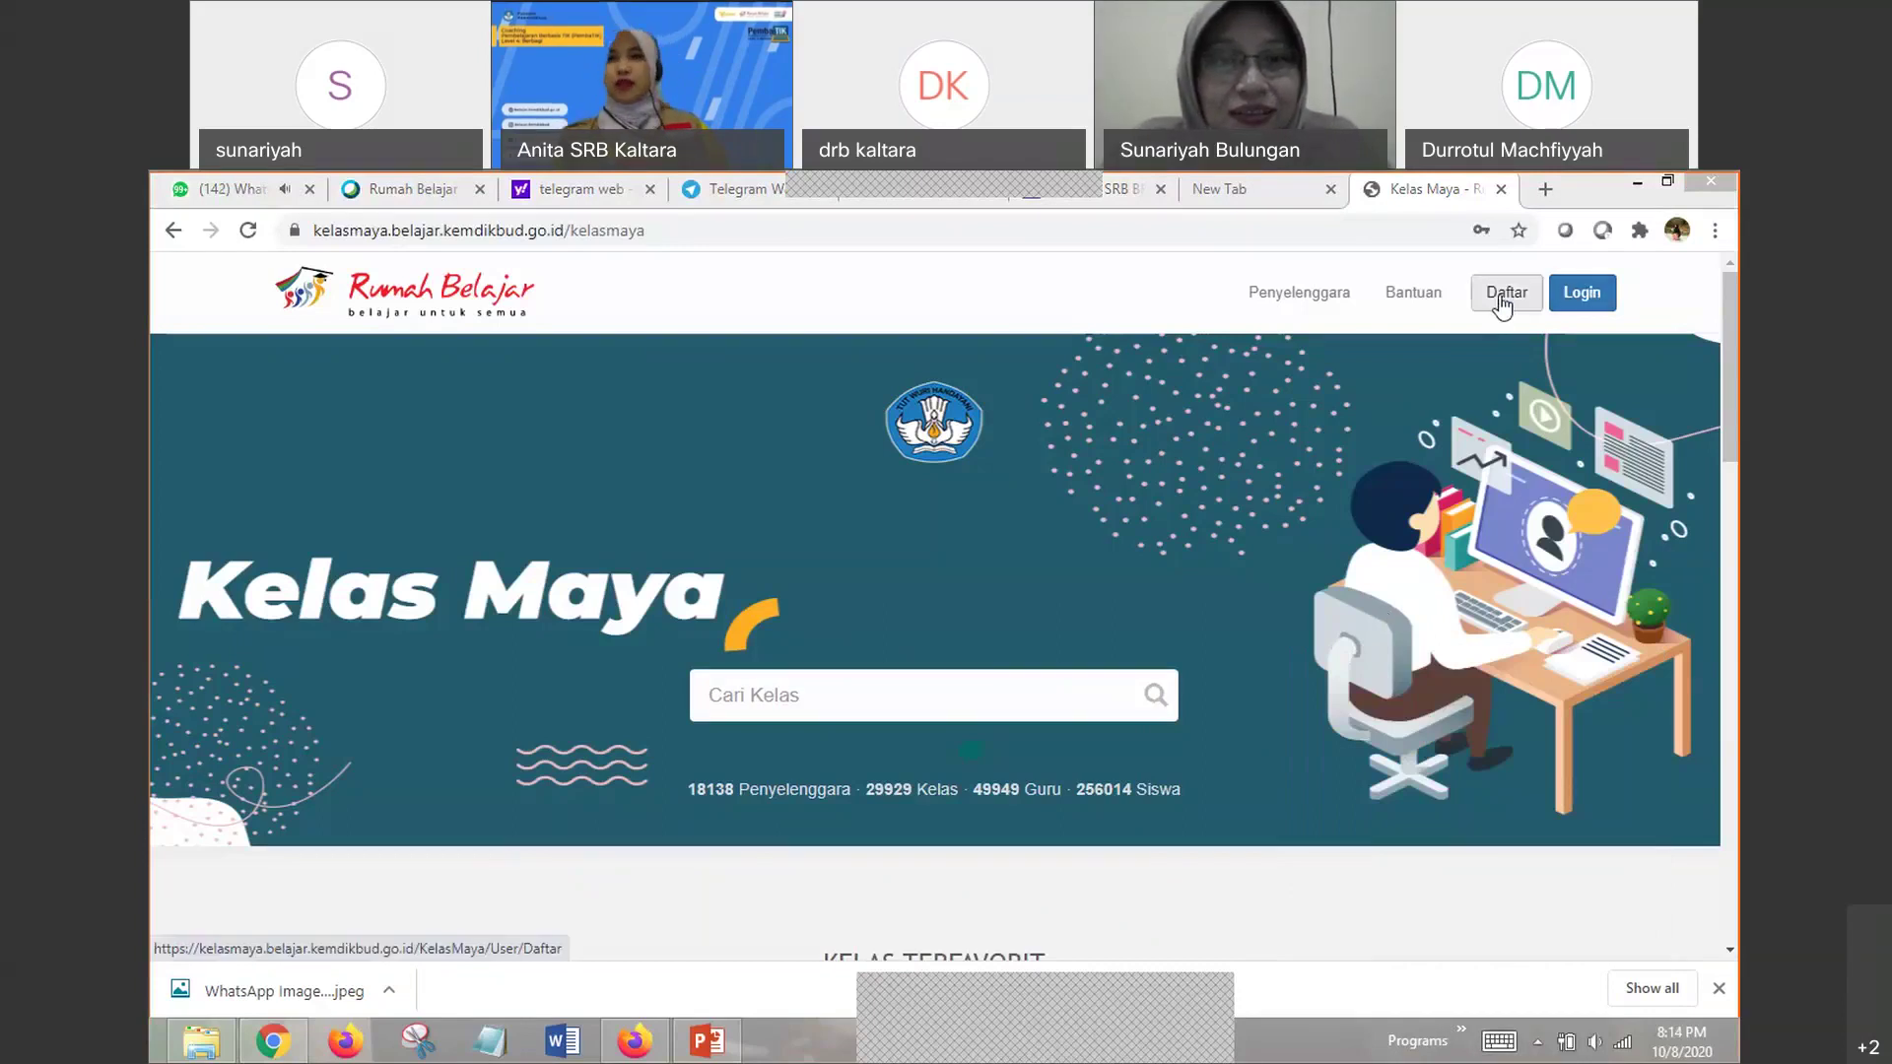
# Step: Choose Daftar, then 'Daftar Sebagai Siswa' to register as a student
pyautogui.click(1502, 305)
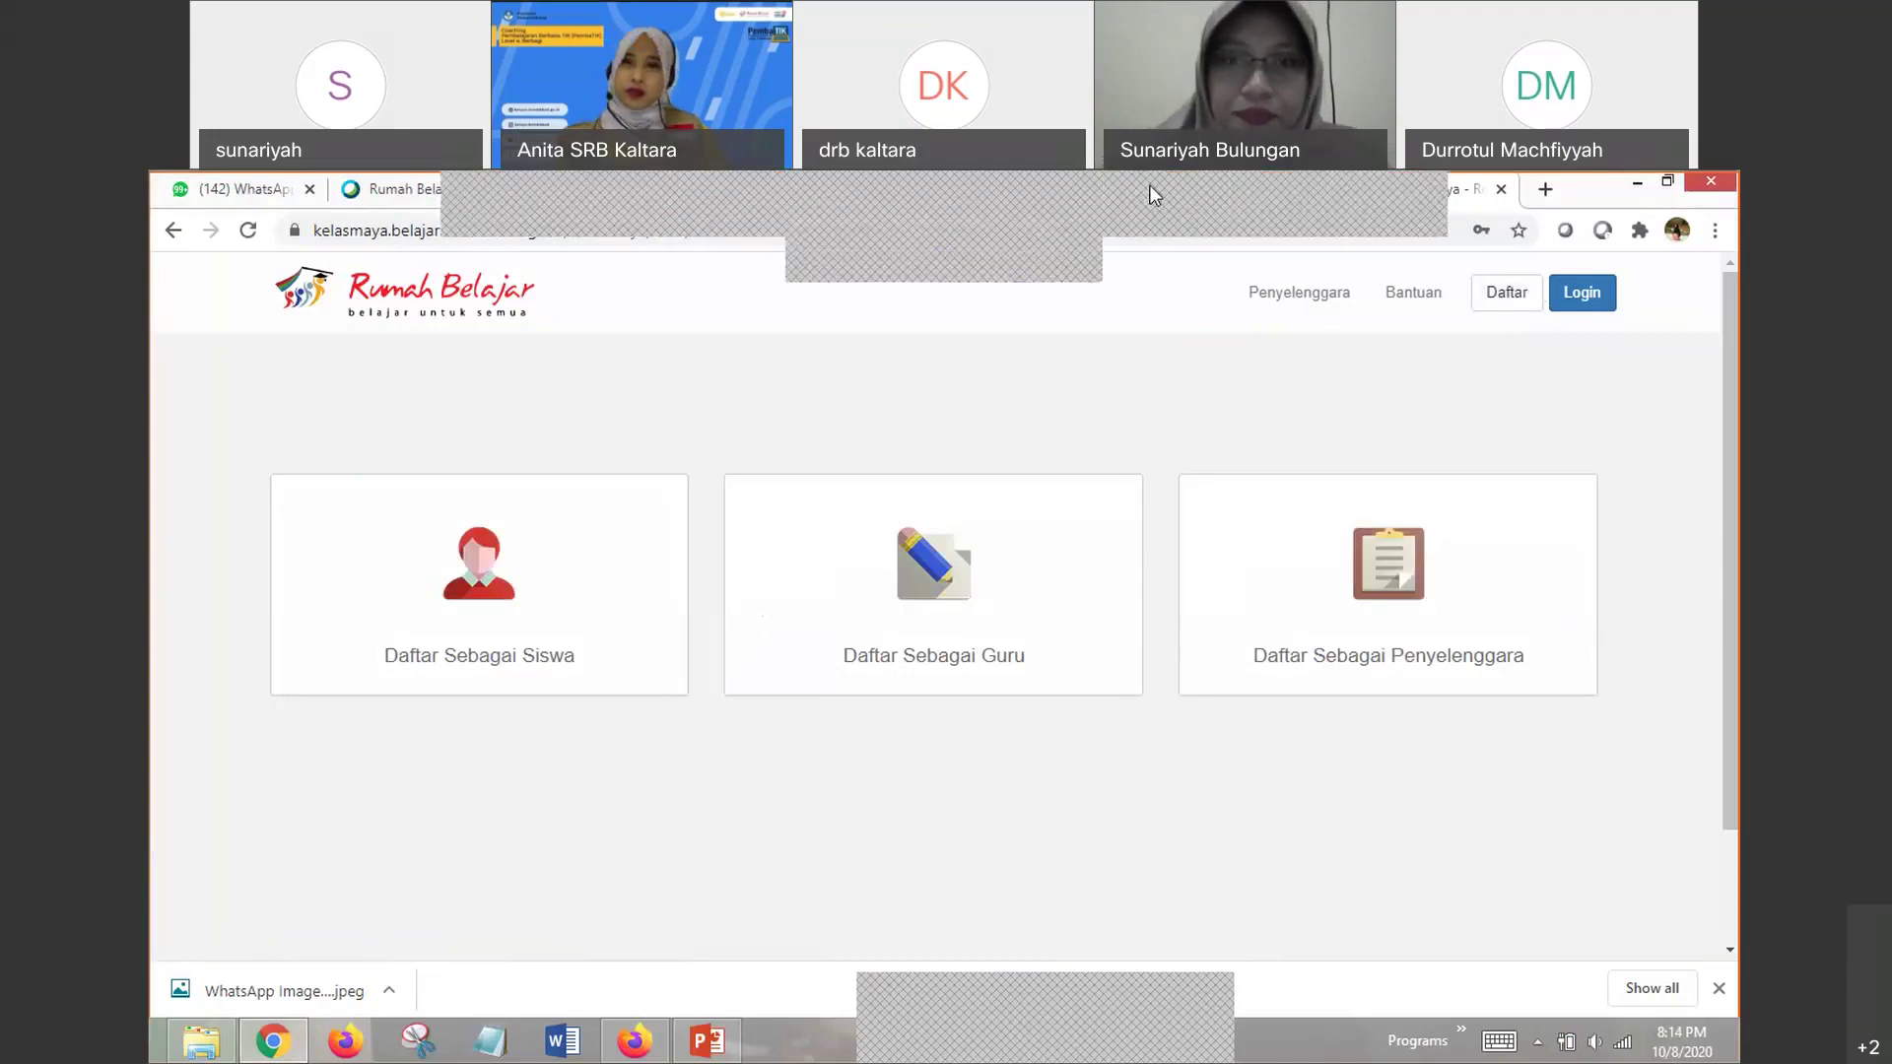
pyautogui.moveTo(1567, 576); pyautogui.dragTo(1537, 599)
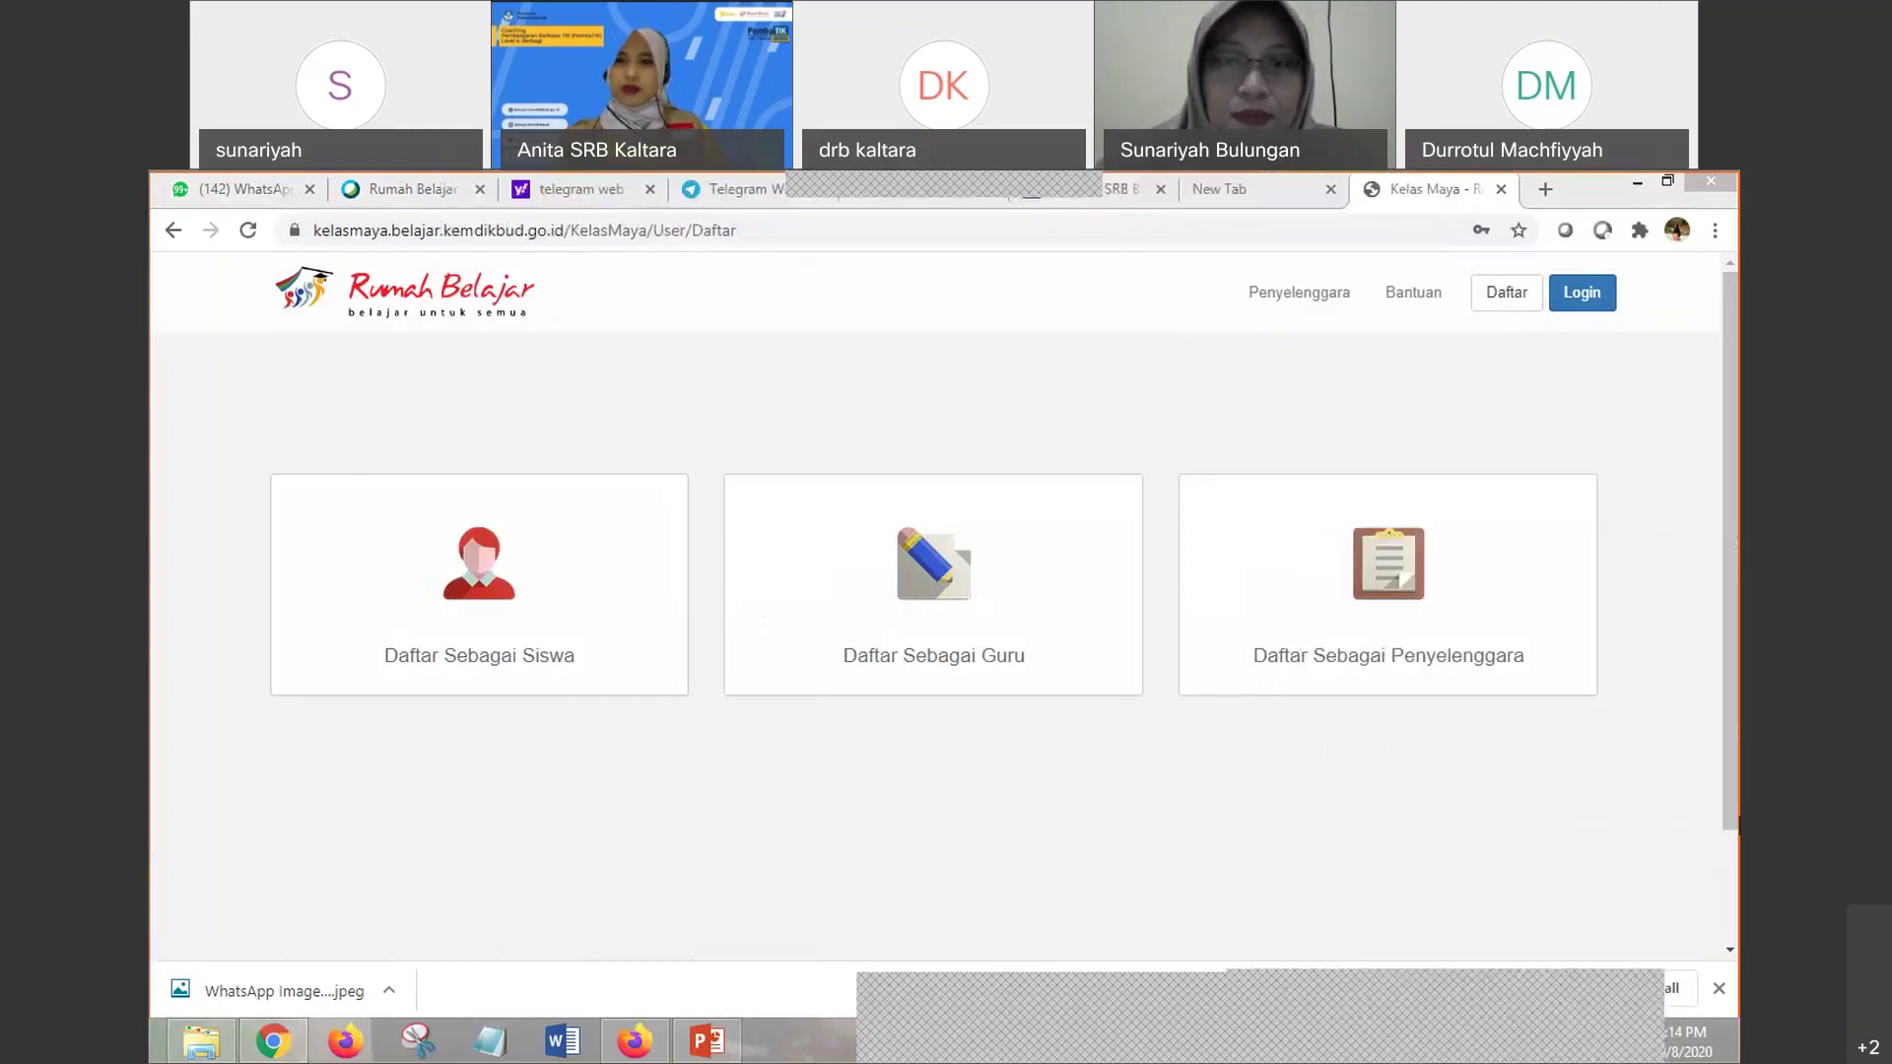
pyautogui.click(467, 596)
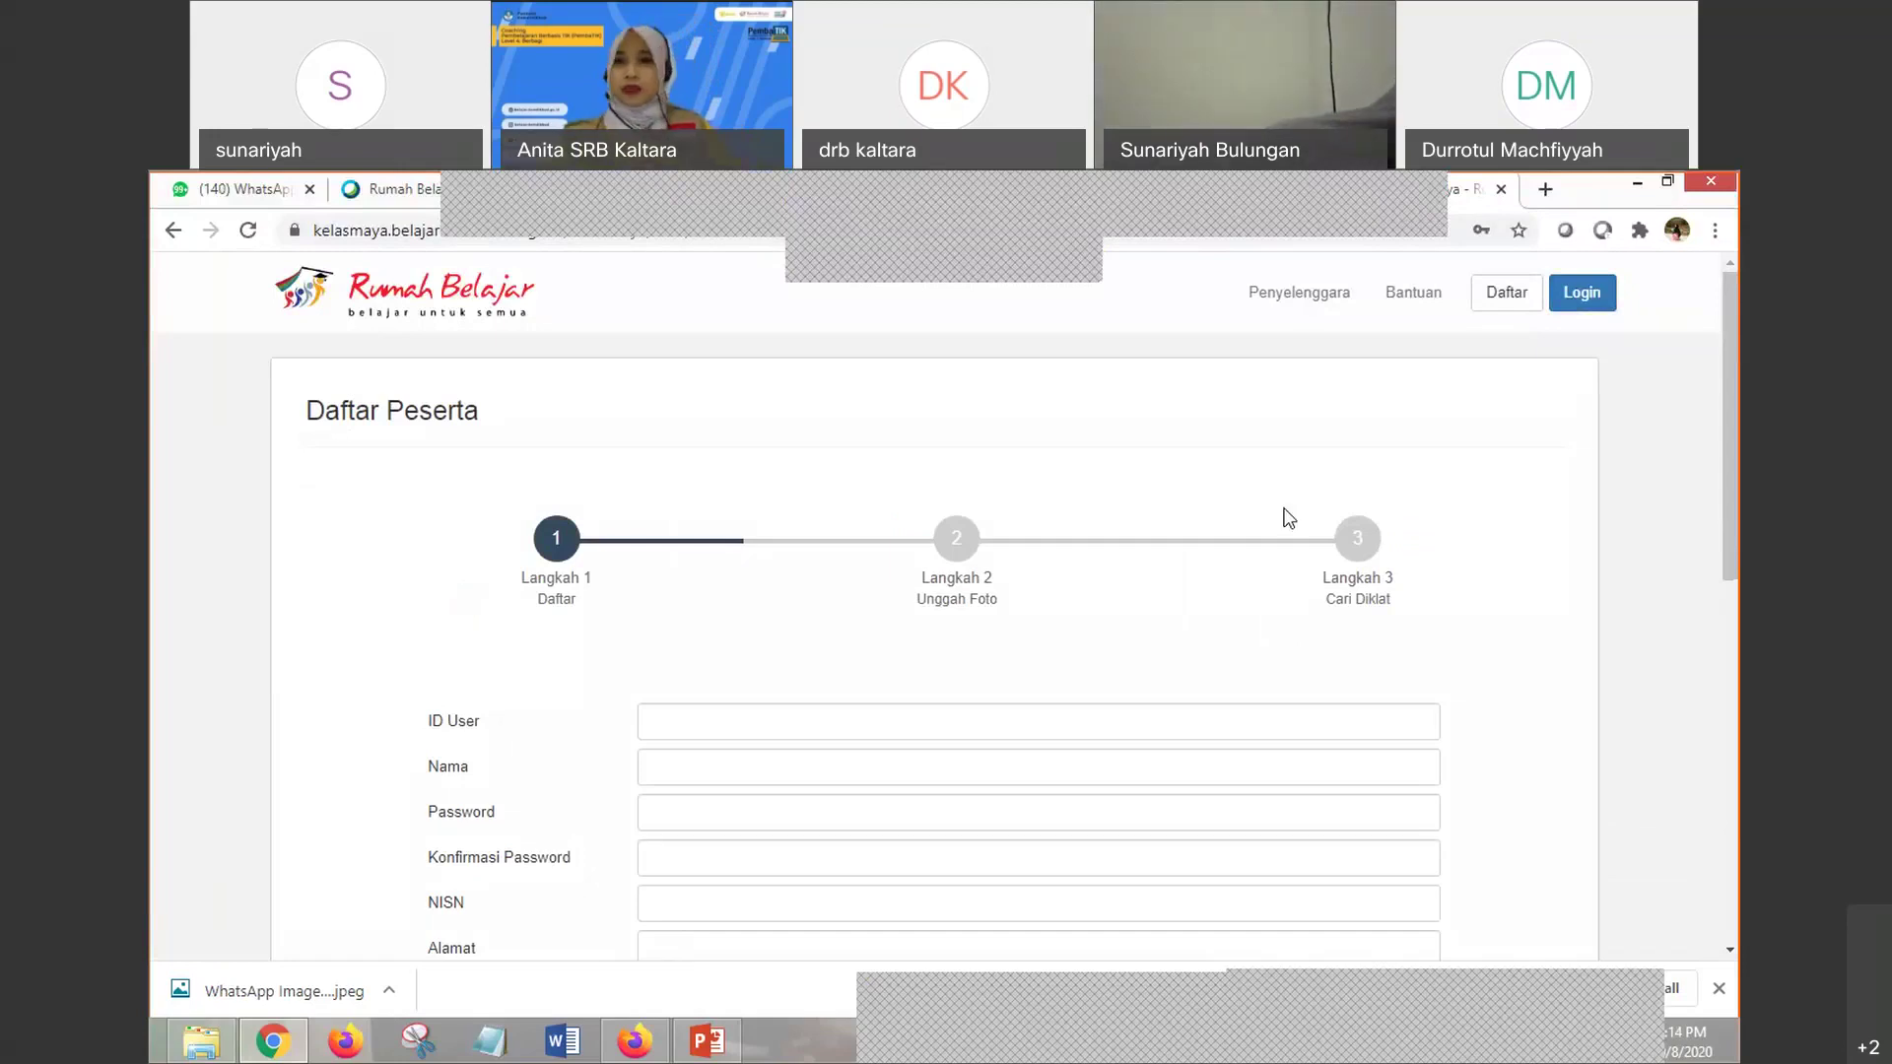
# Step: Enter the student's user ID in the ID User field
pyautogui.click(831, 718)
pyautogui.scroll(-2, 831, 718)
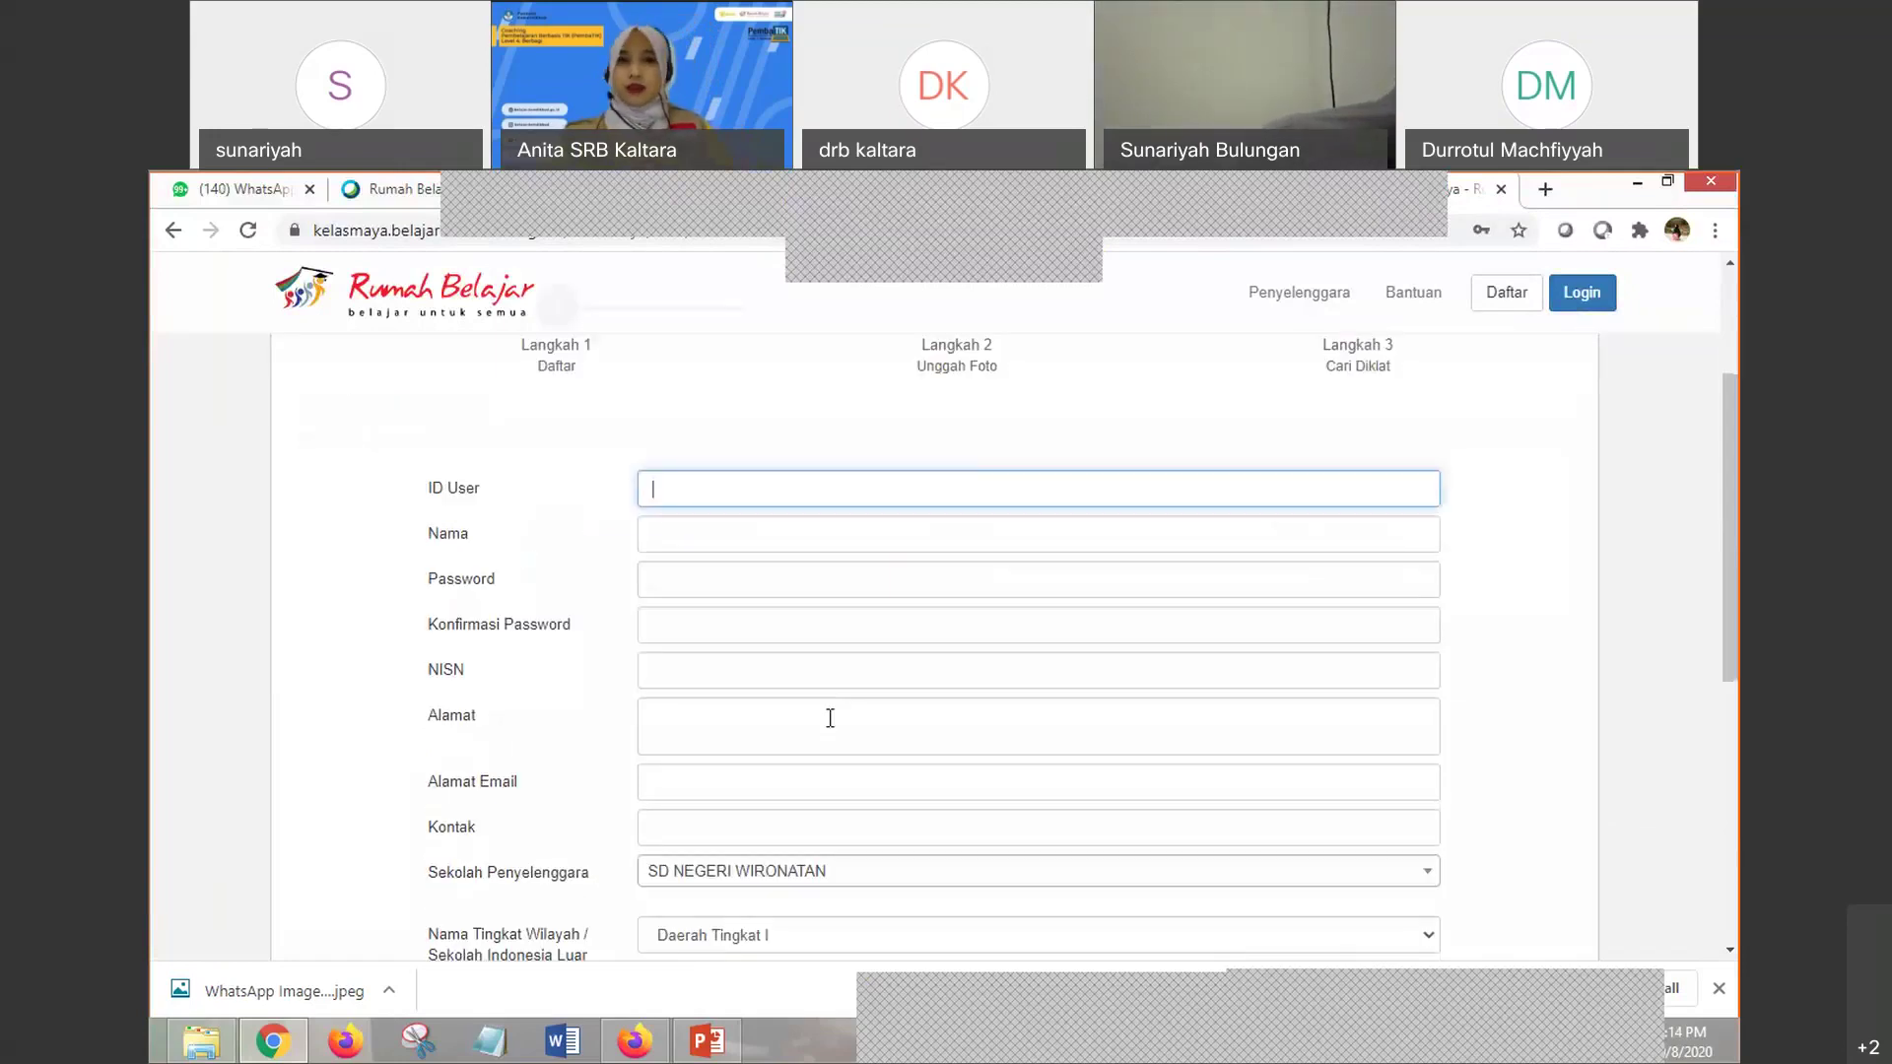
pyautogui.scroll(1, 1562, 307)
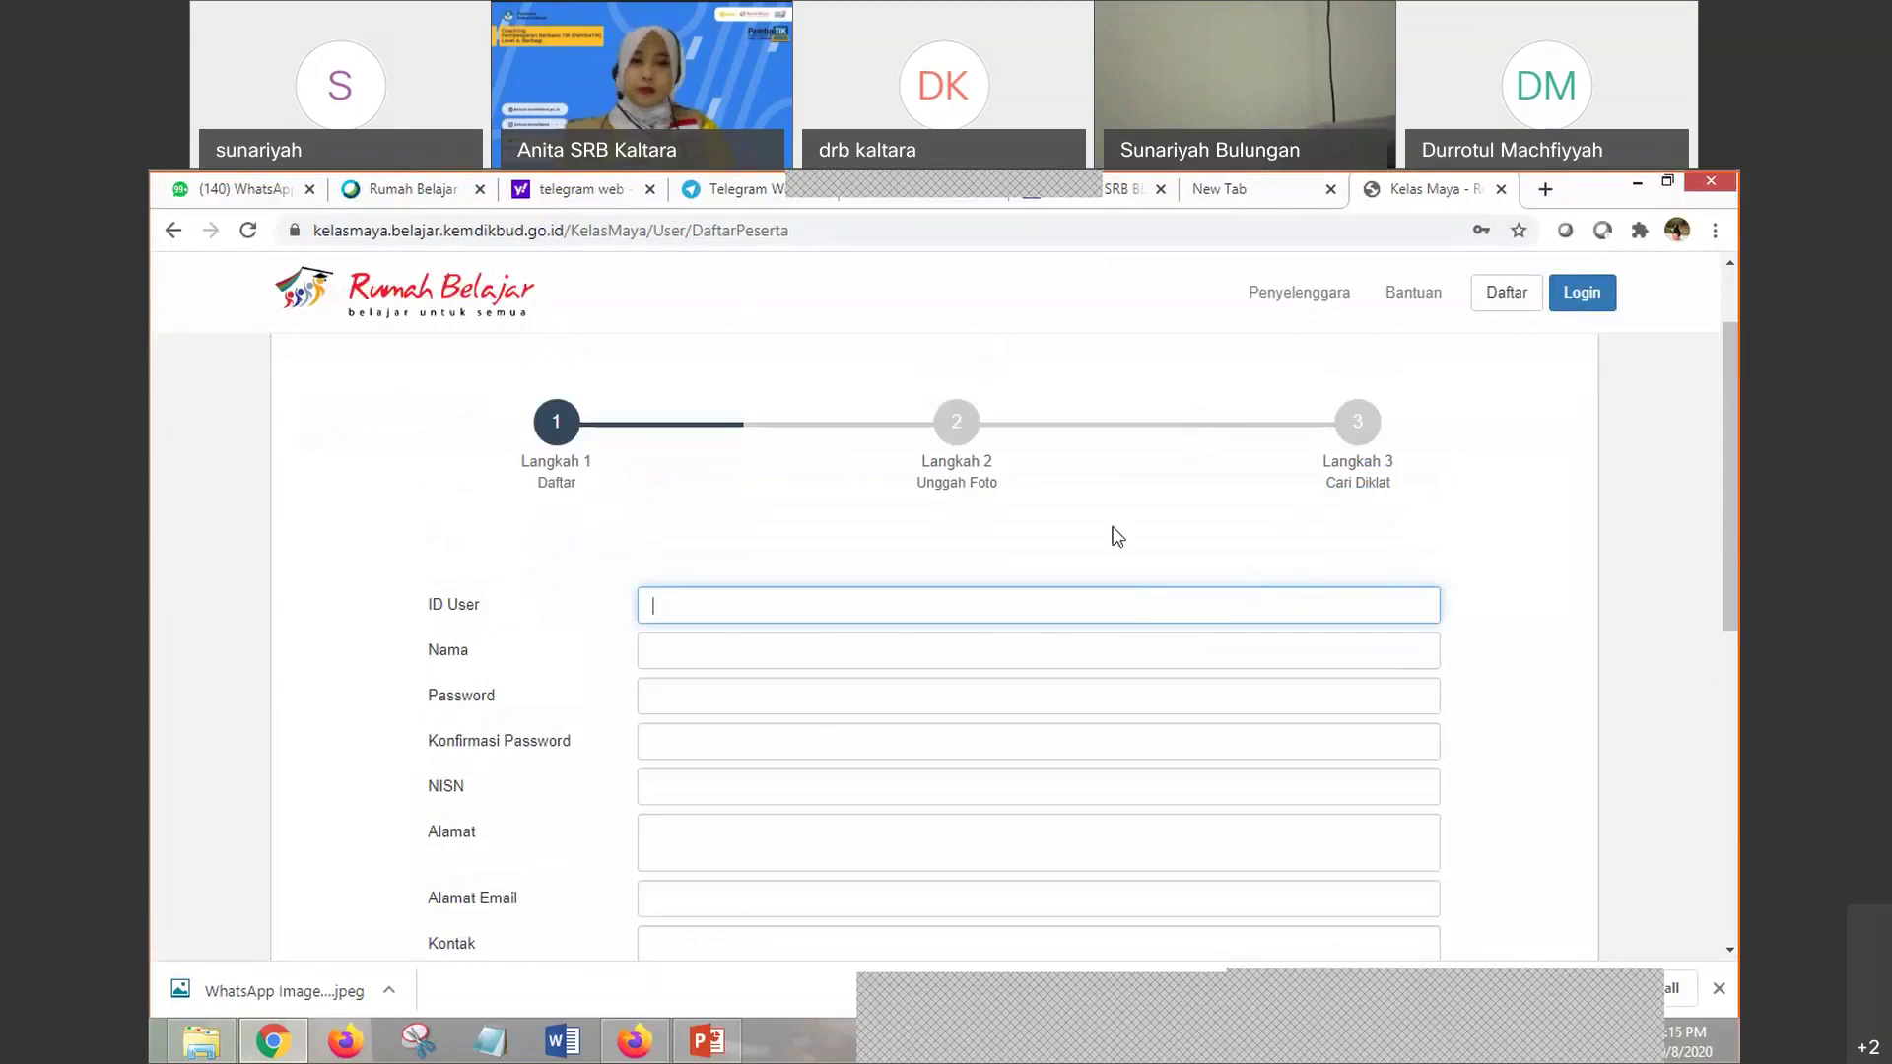
pyautogui.write('Alberina')
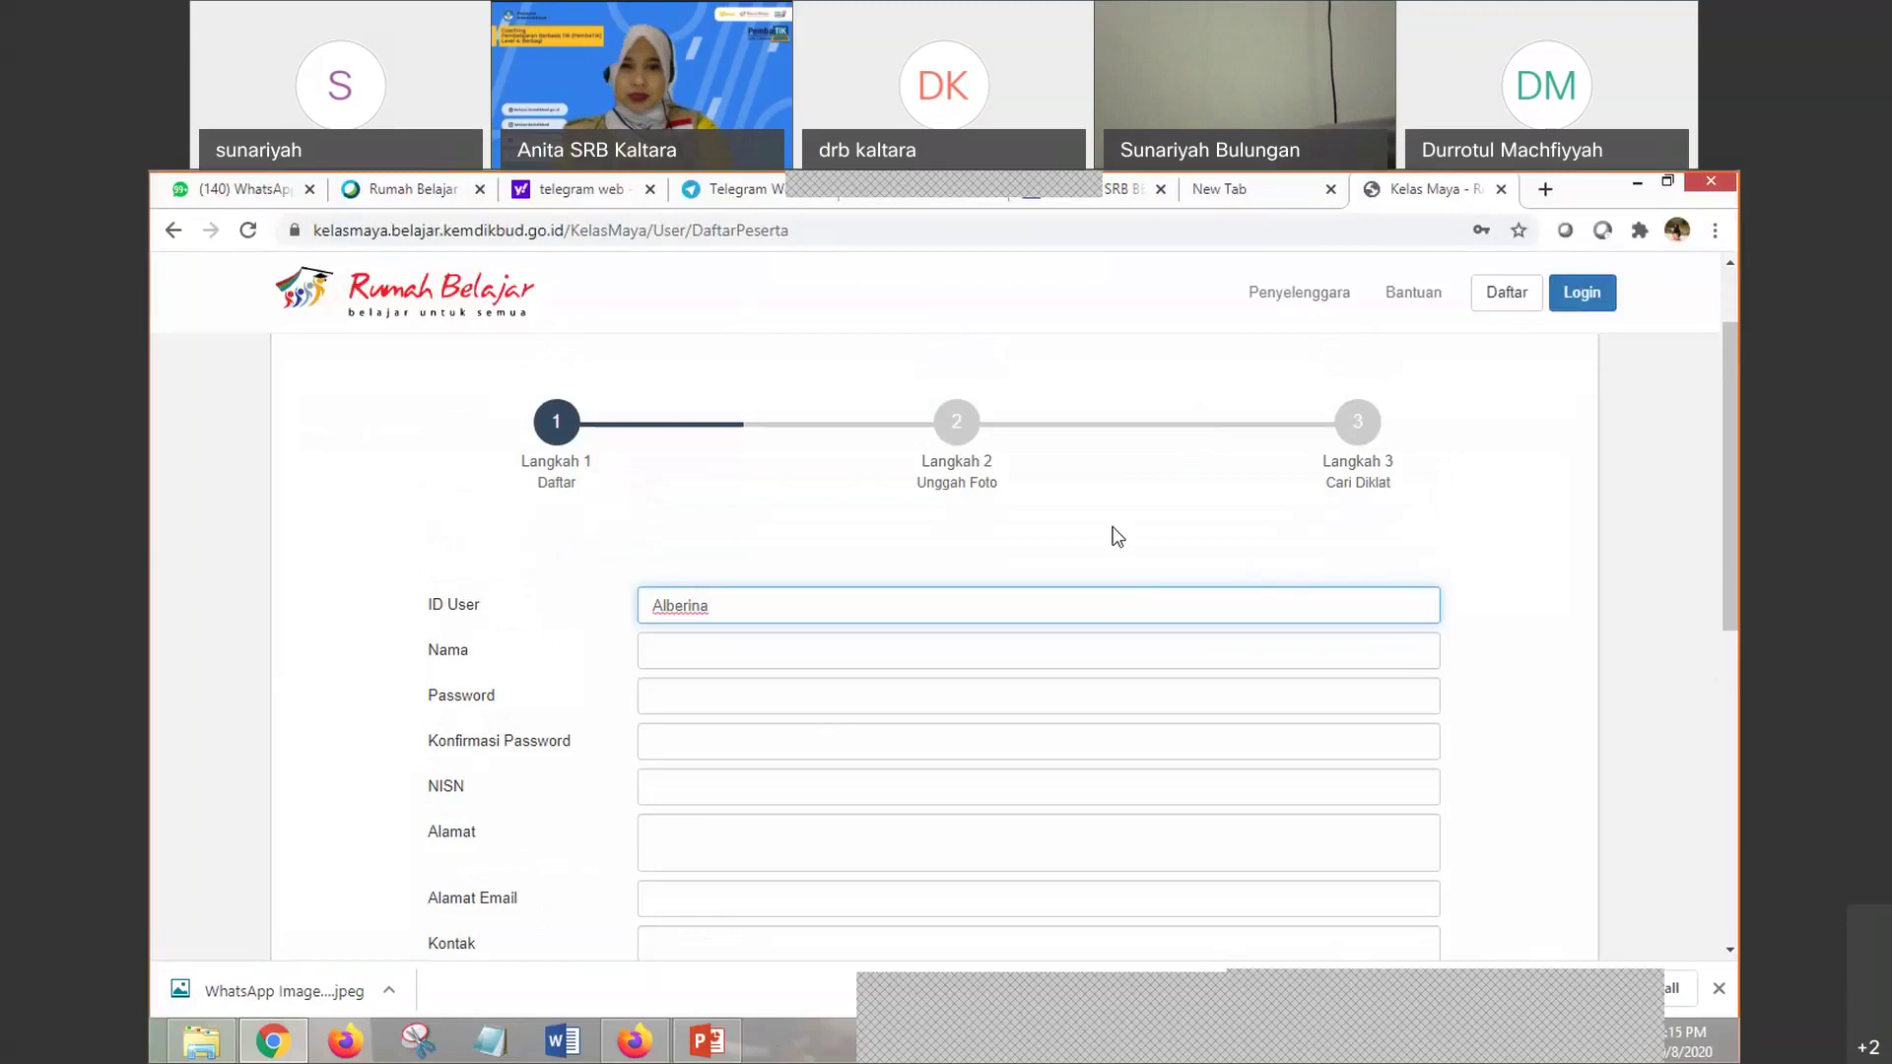
pyautogui.write('123')
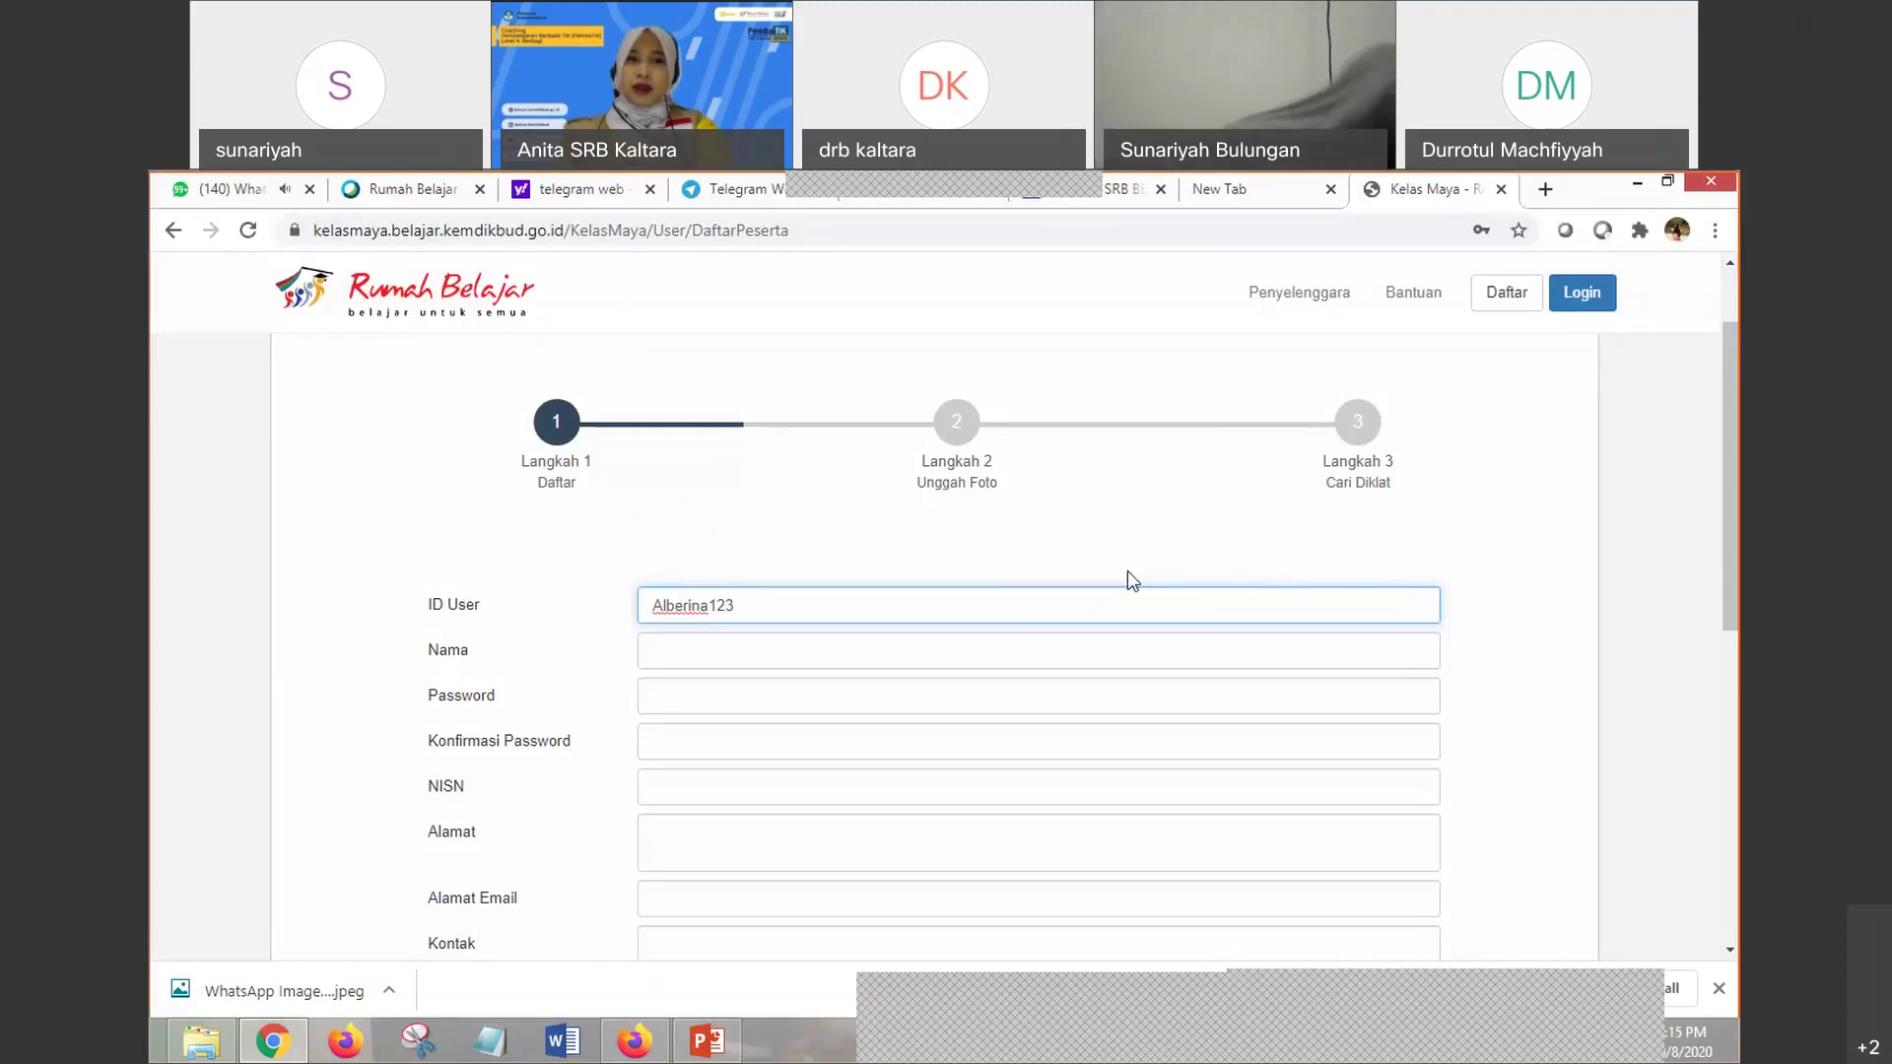
pyautogui.click(1509, 1011)
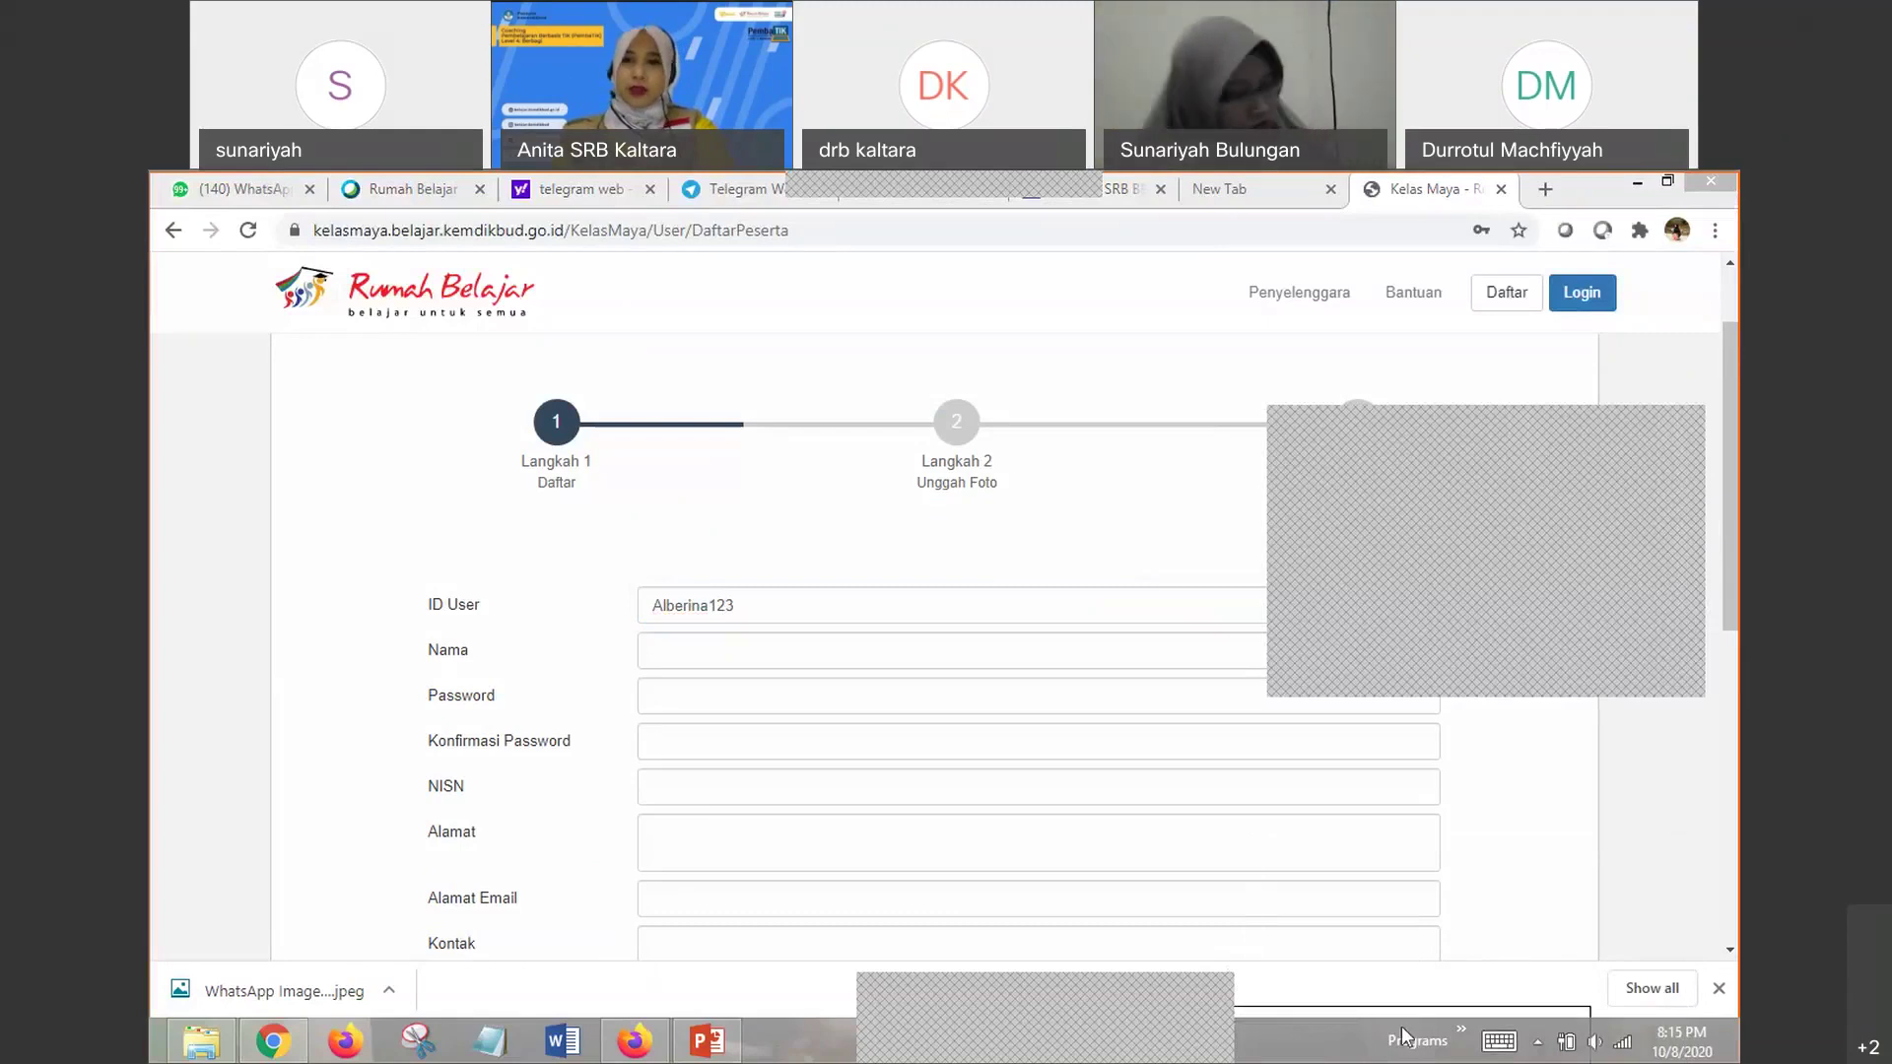
# Step: Fill in the student's name, the password and its confirmation, then select the NISN field
pyautogui.click(755, 651)
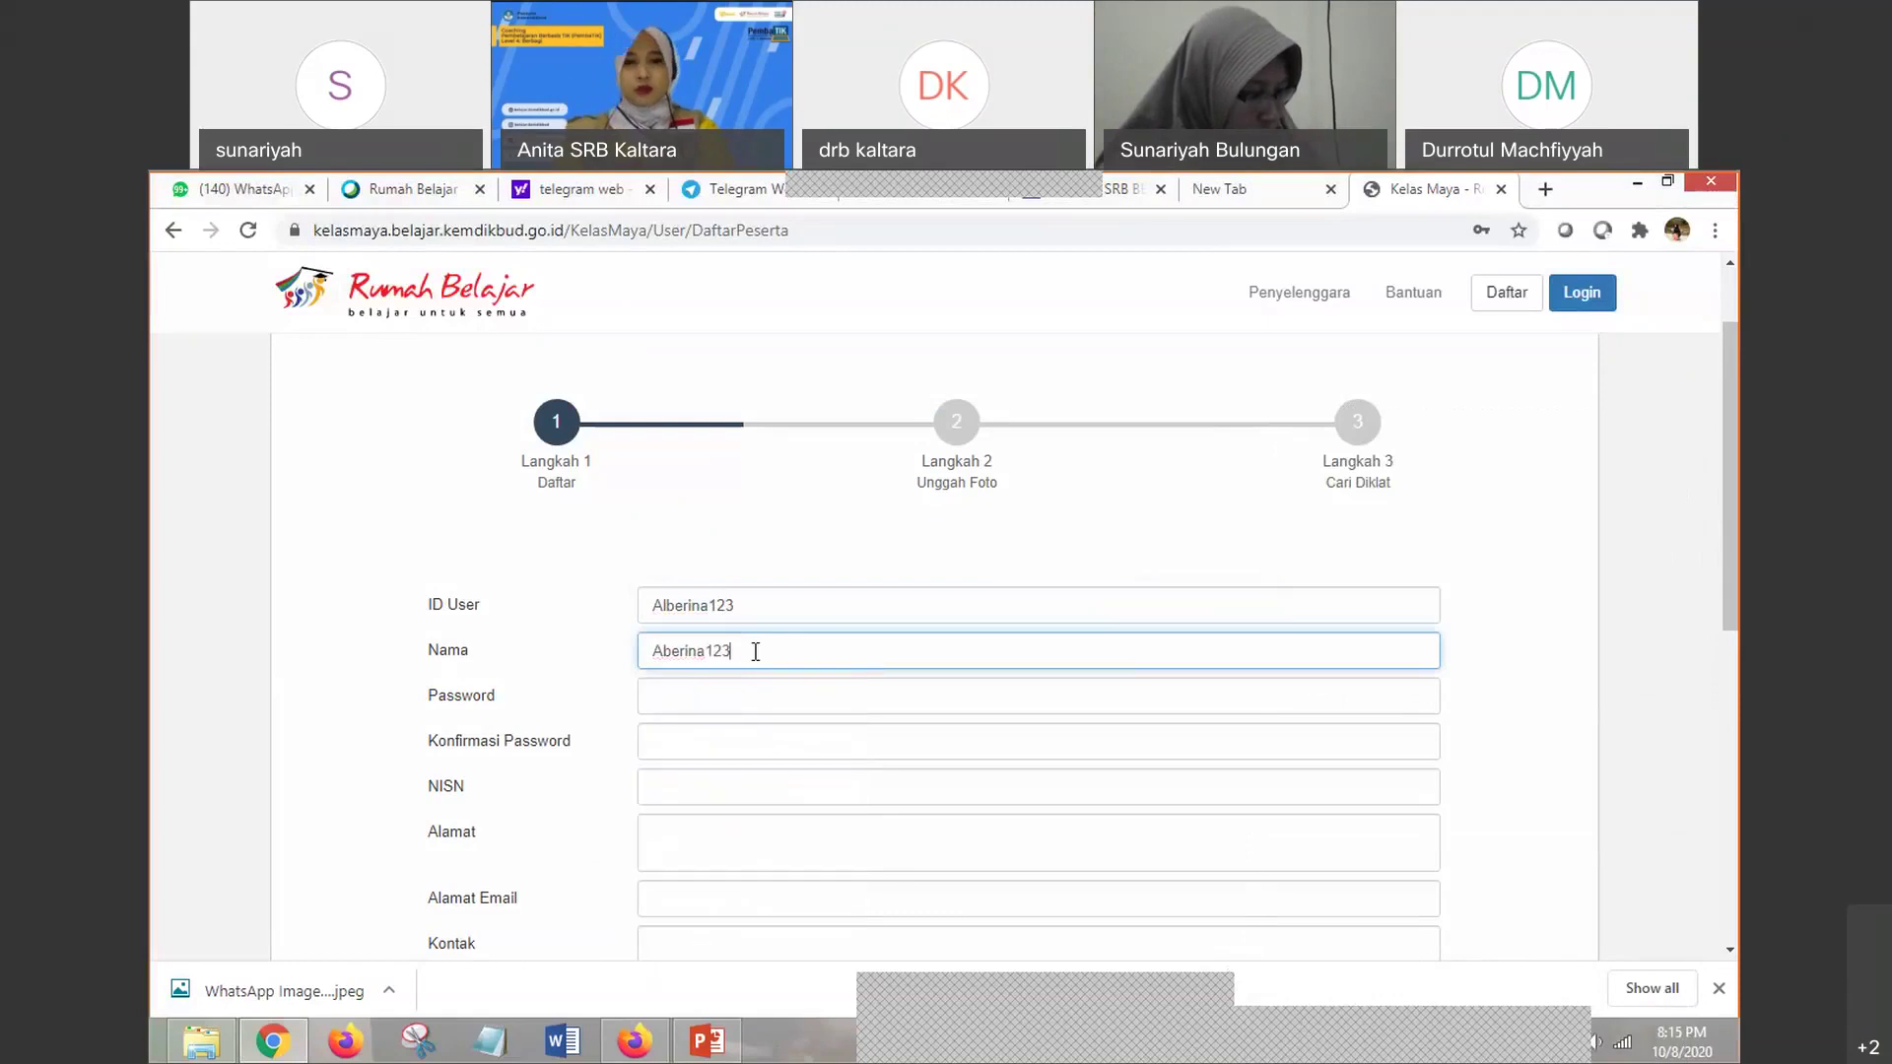
pyautogui.click(722, 696)
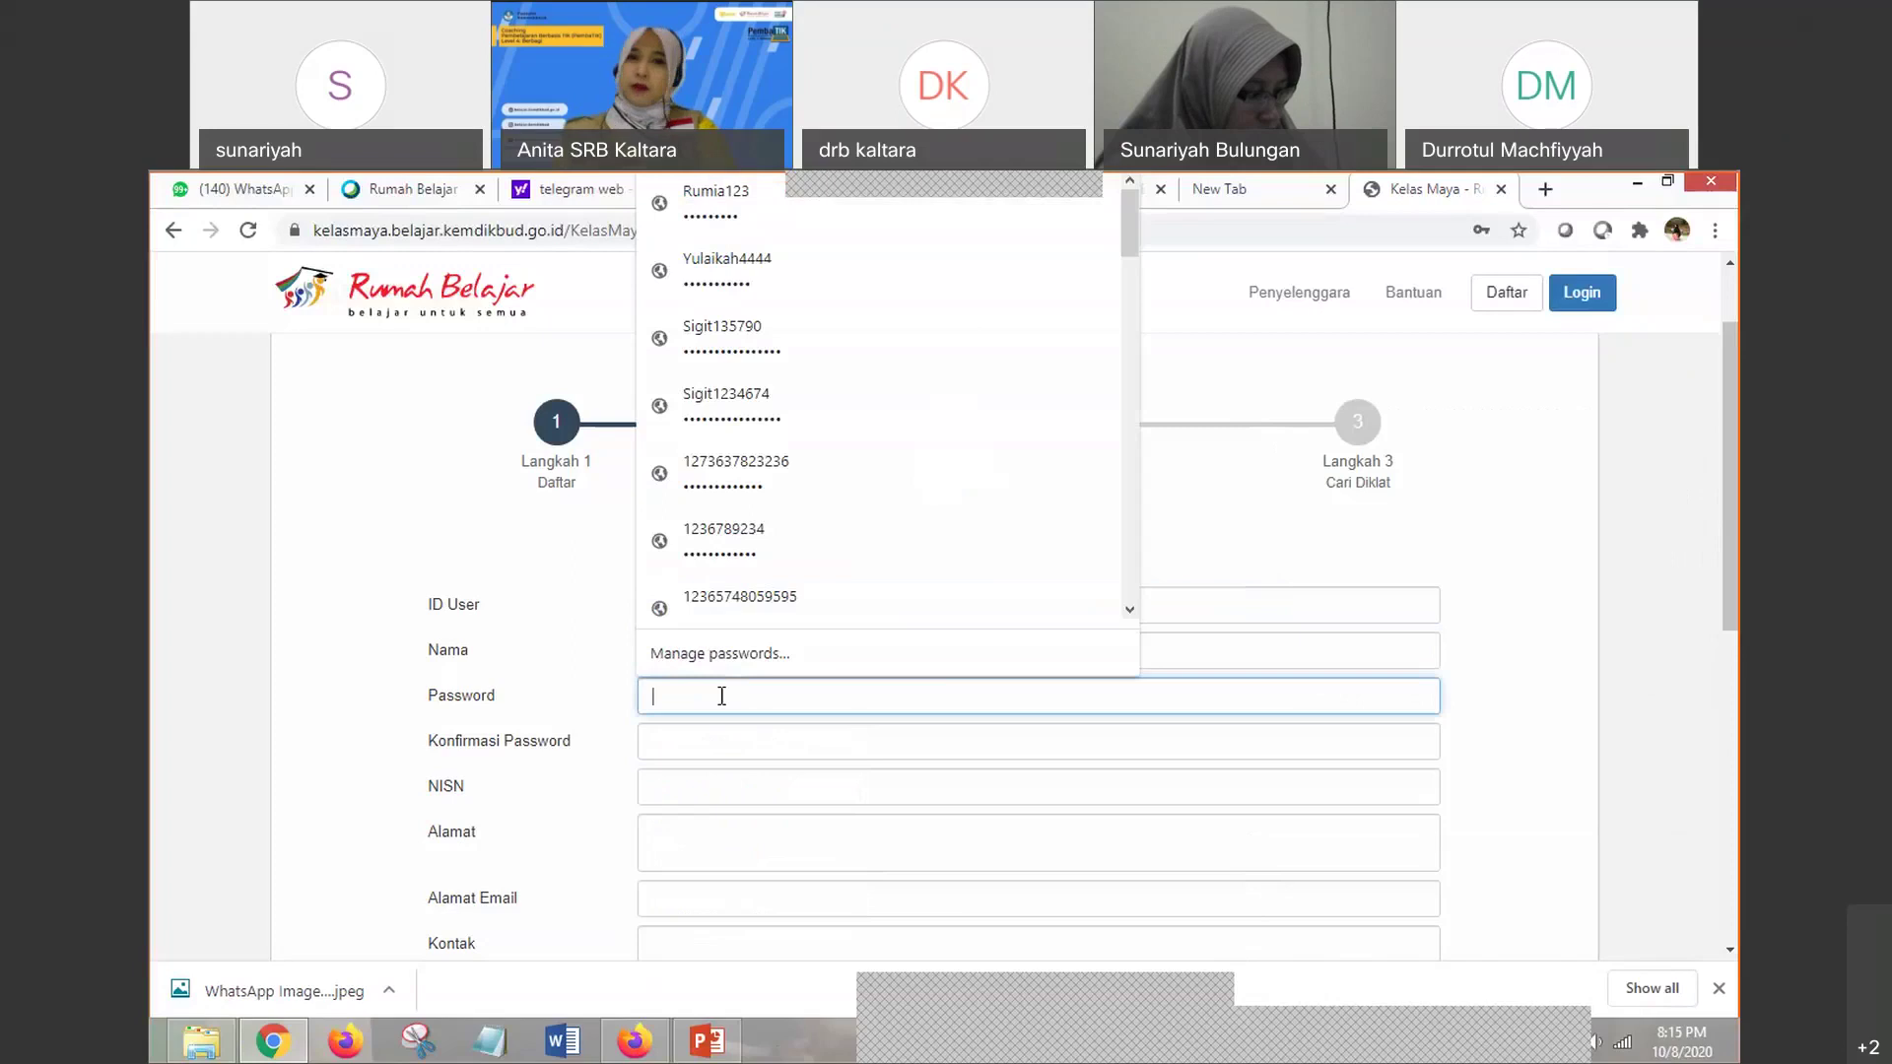
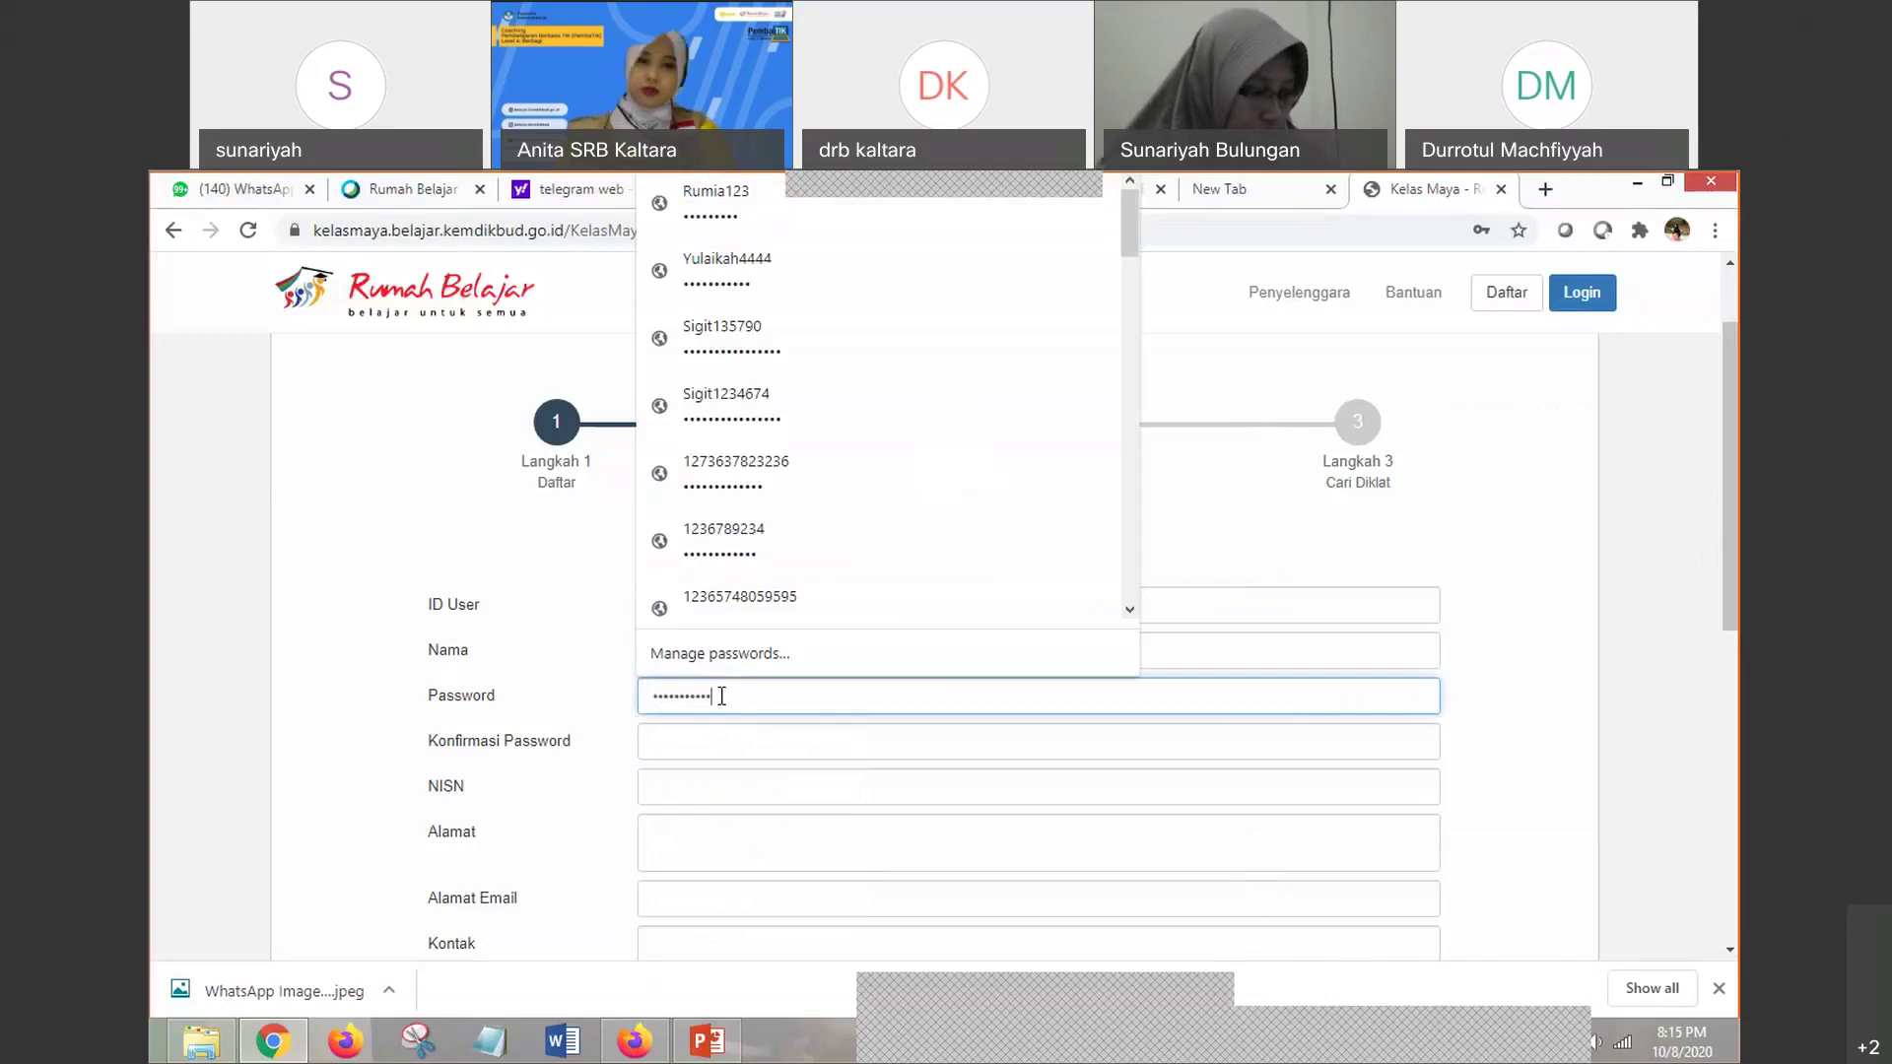
pyautogui.click(697, 744)
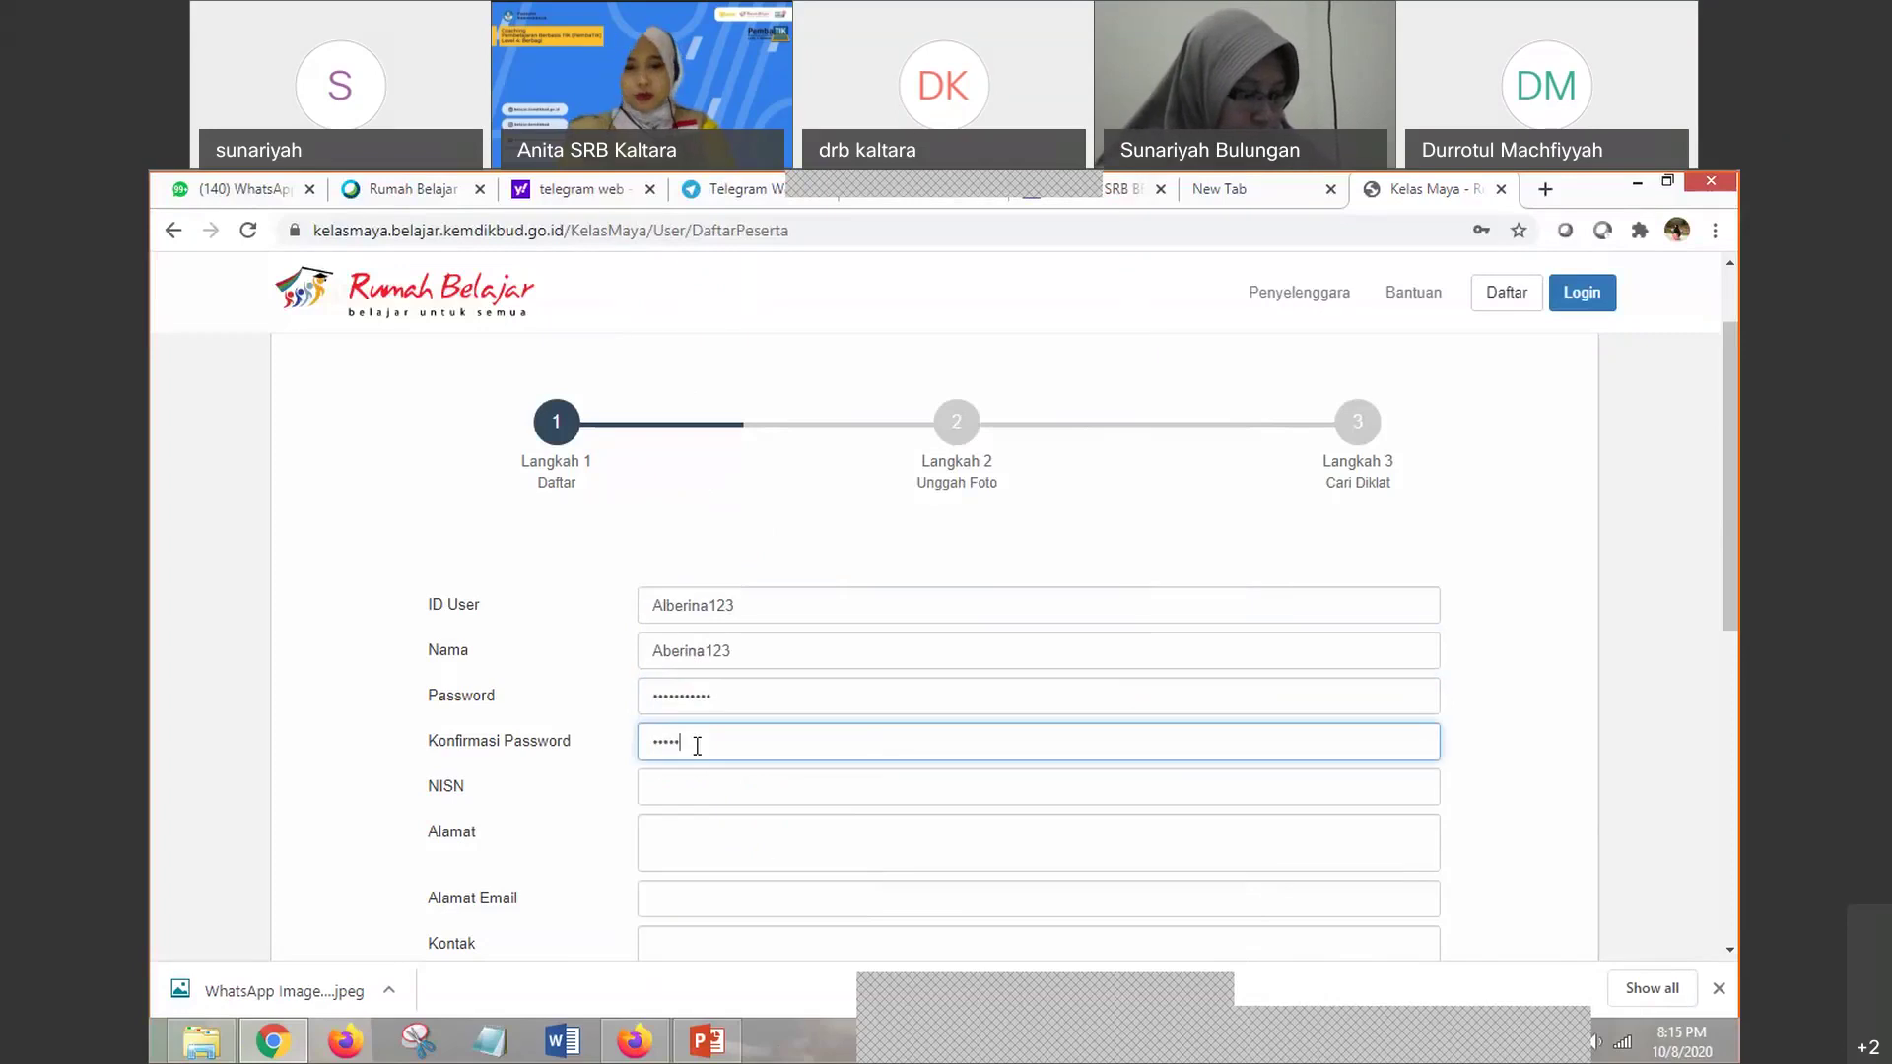
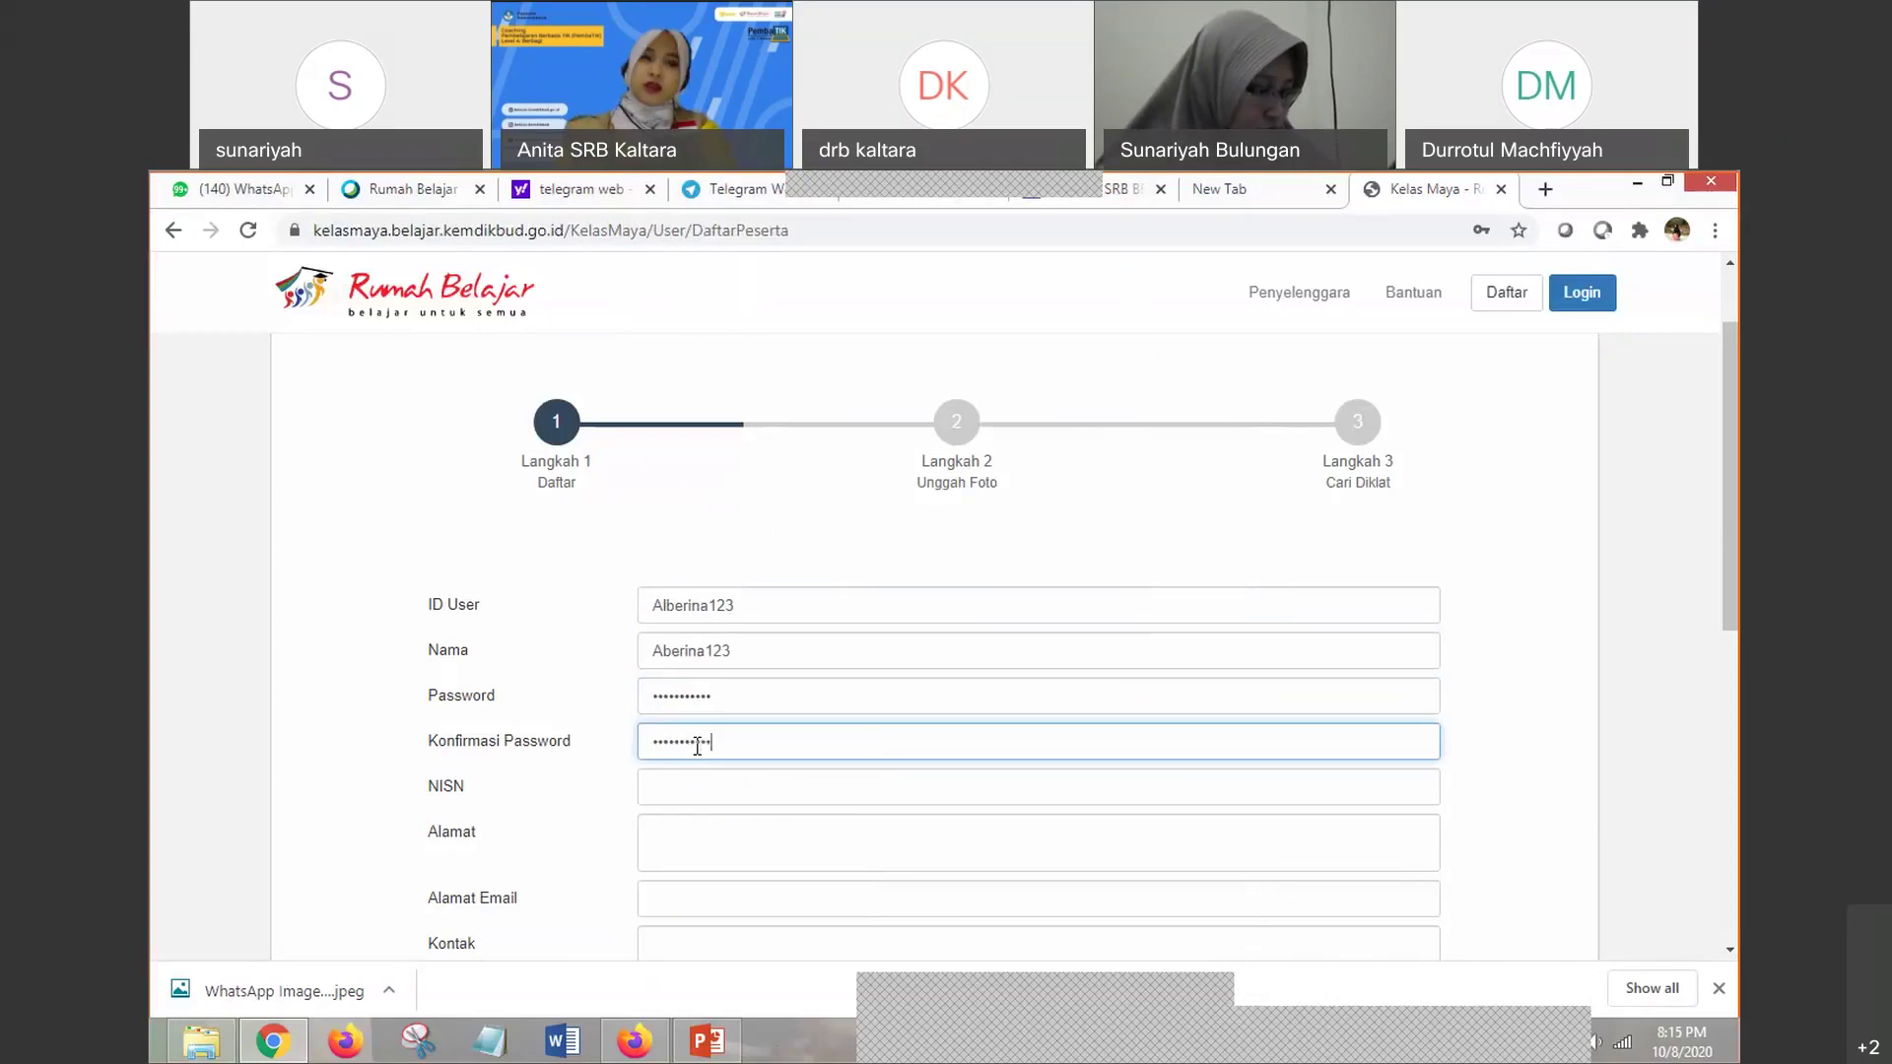
pyautogui.click(706, 800)
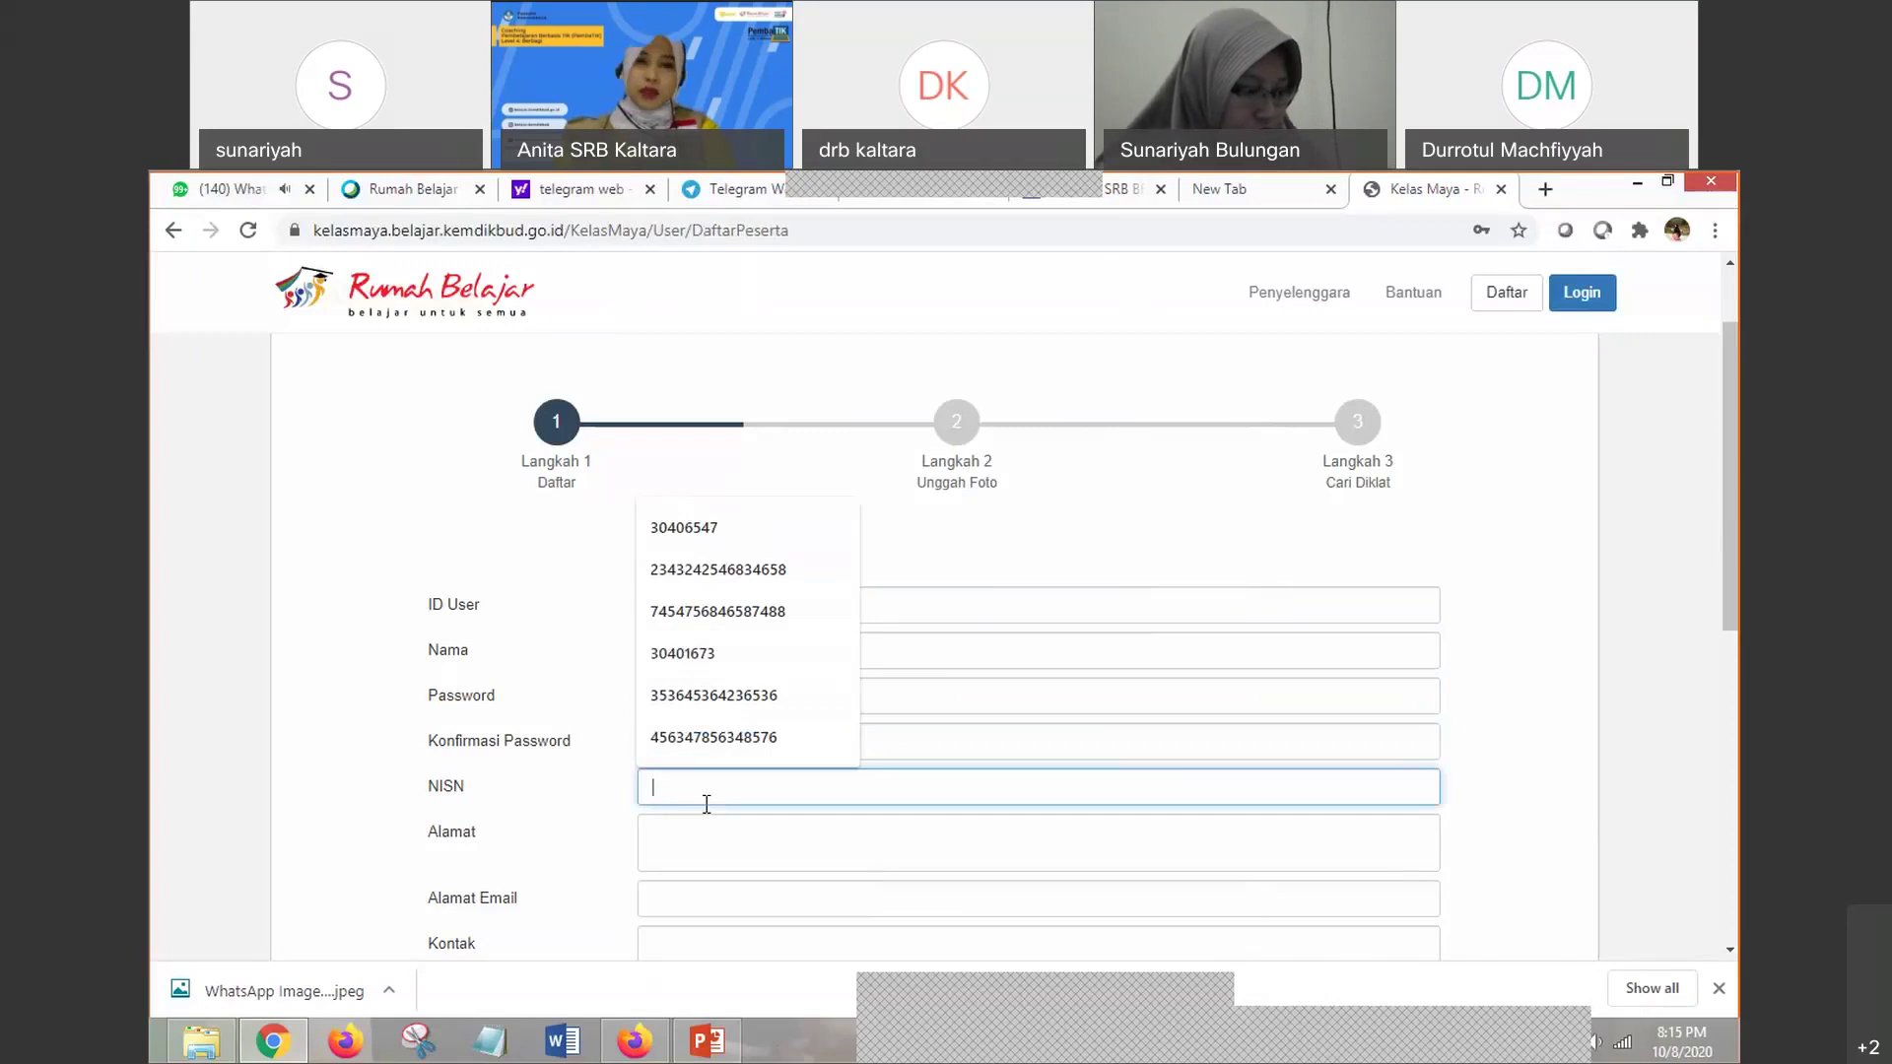
pyautogui.press('Tab')
pyautogui.click(705, 788)
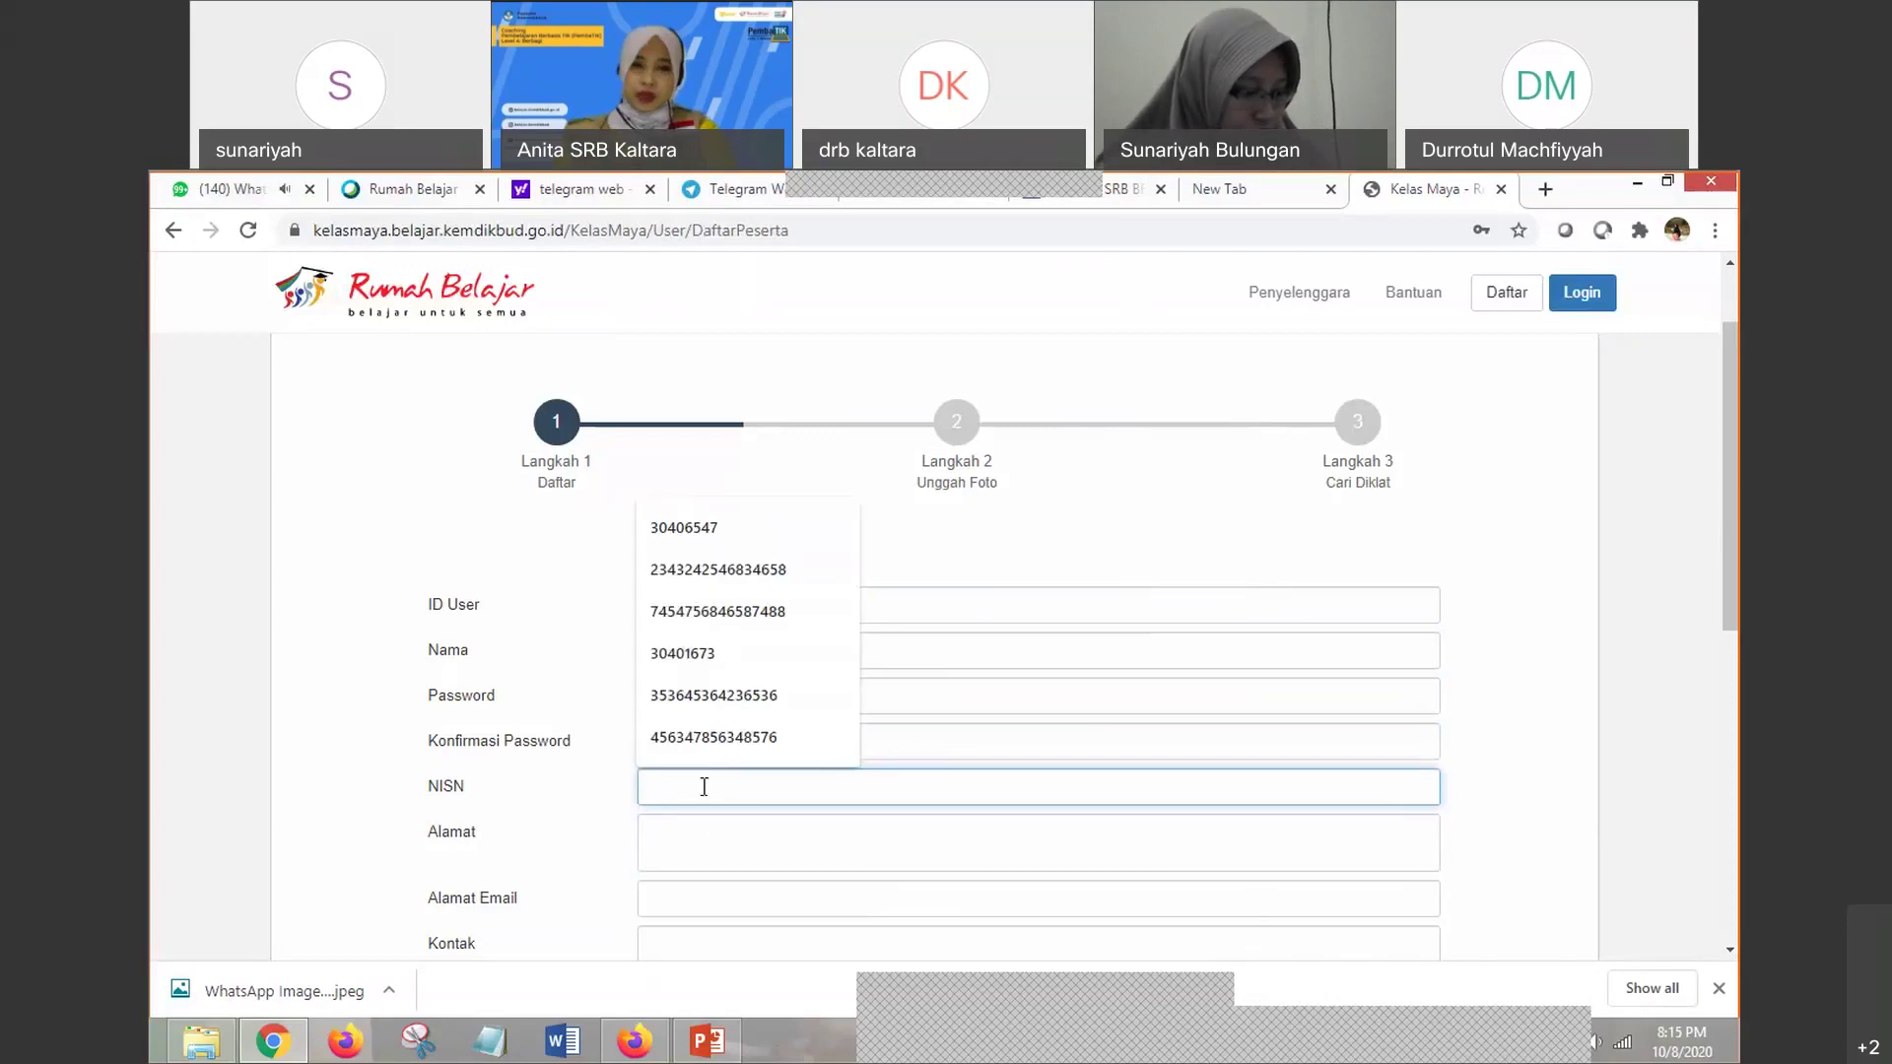
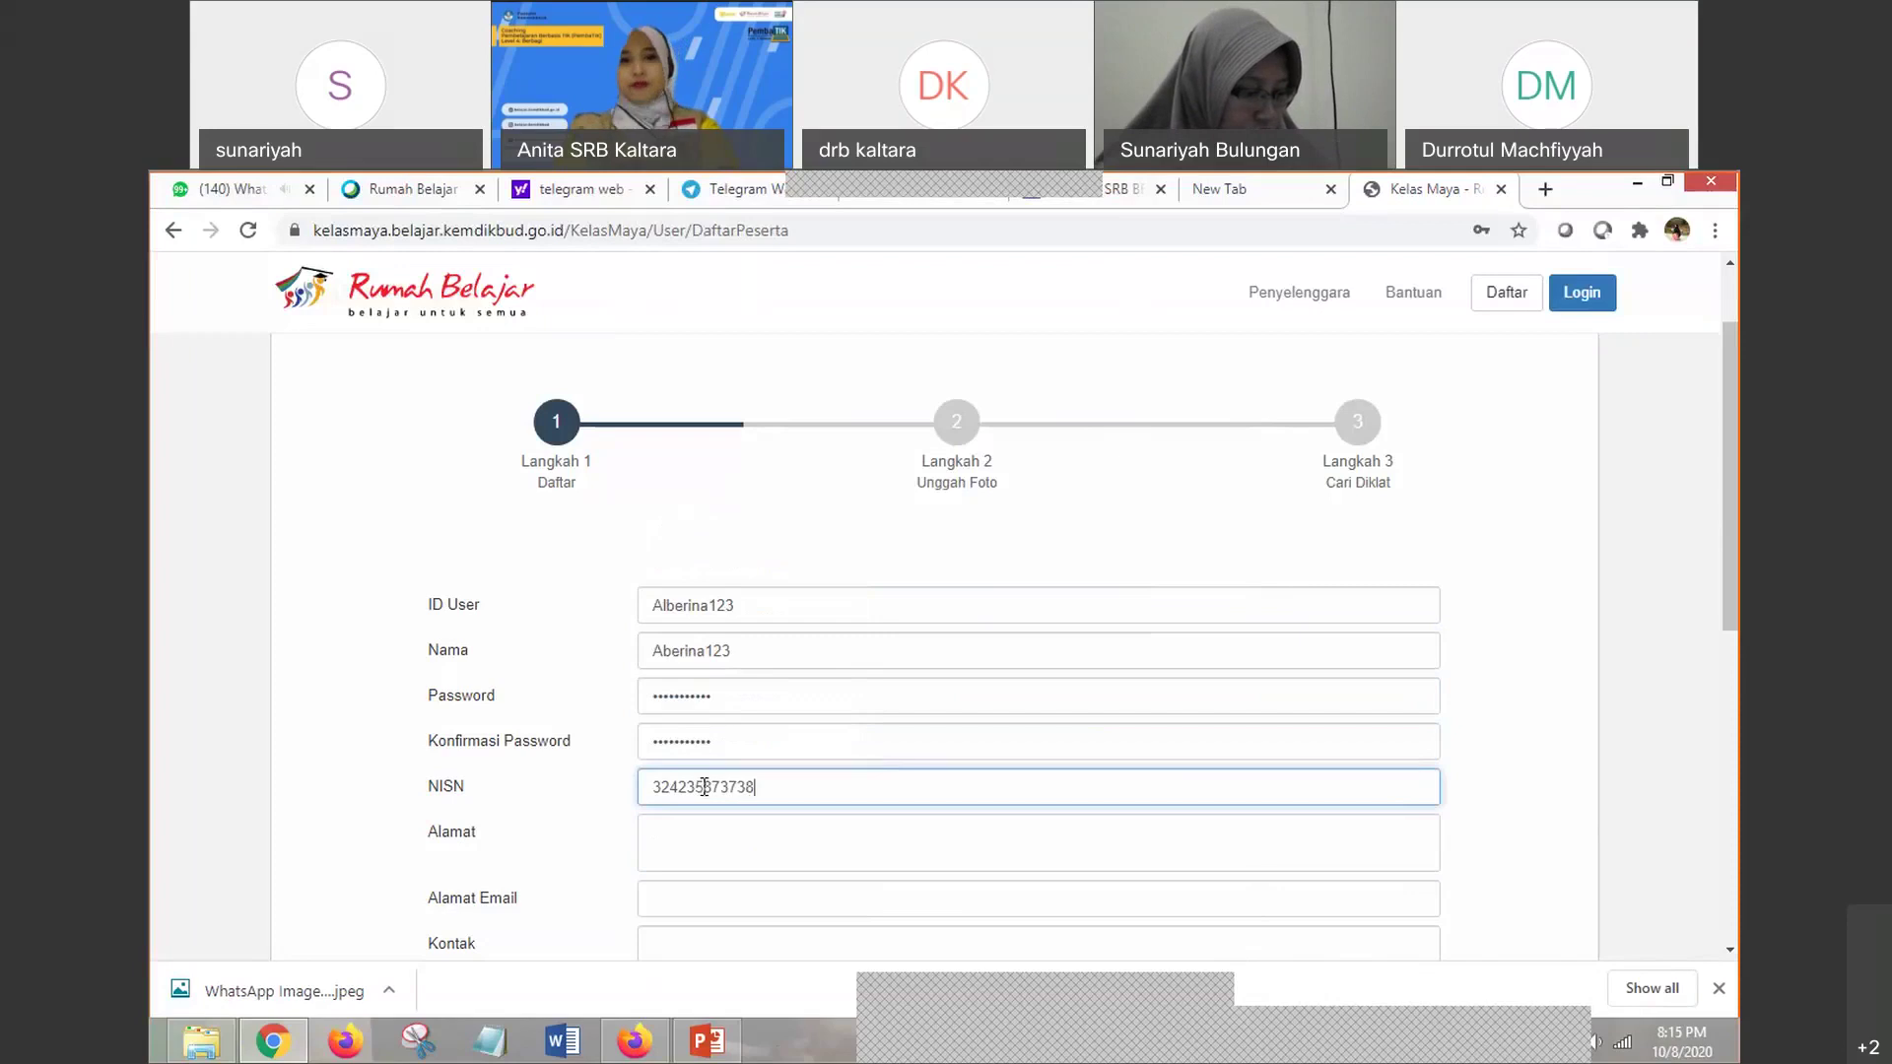
# Step: Enter the student's NISN, city address and e-mail, then pick a saved contact number
pyautogui.scroll(-2, 700, 808)
pyautogui.click(695, 606)
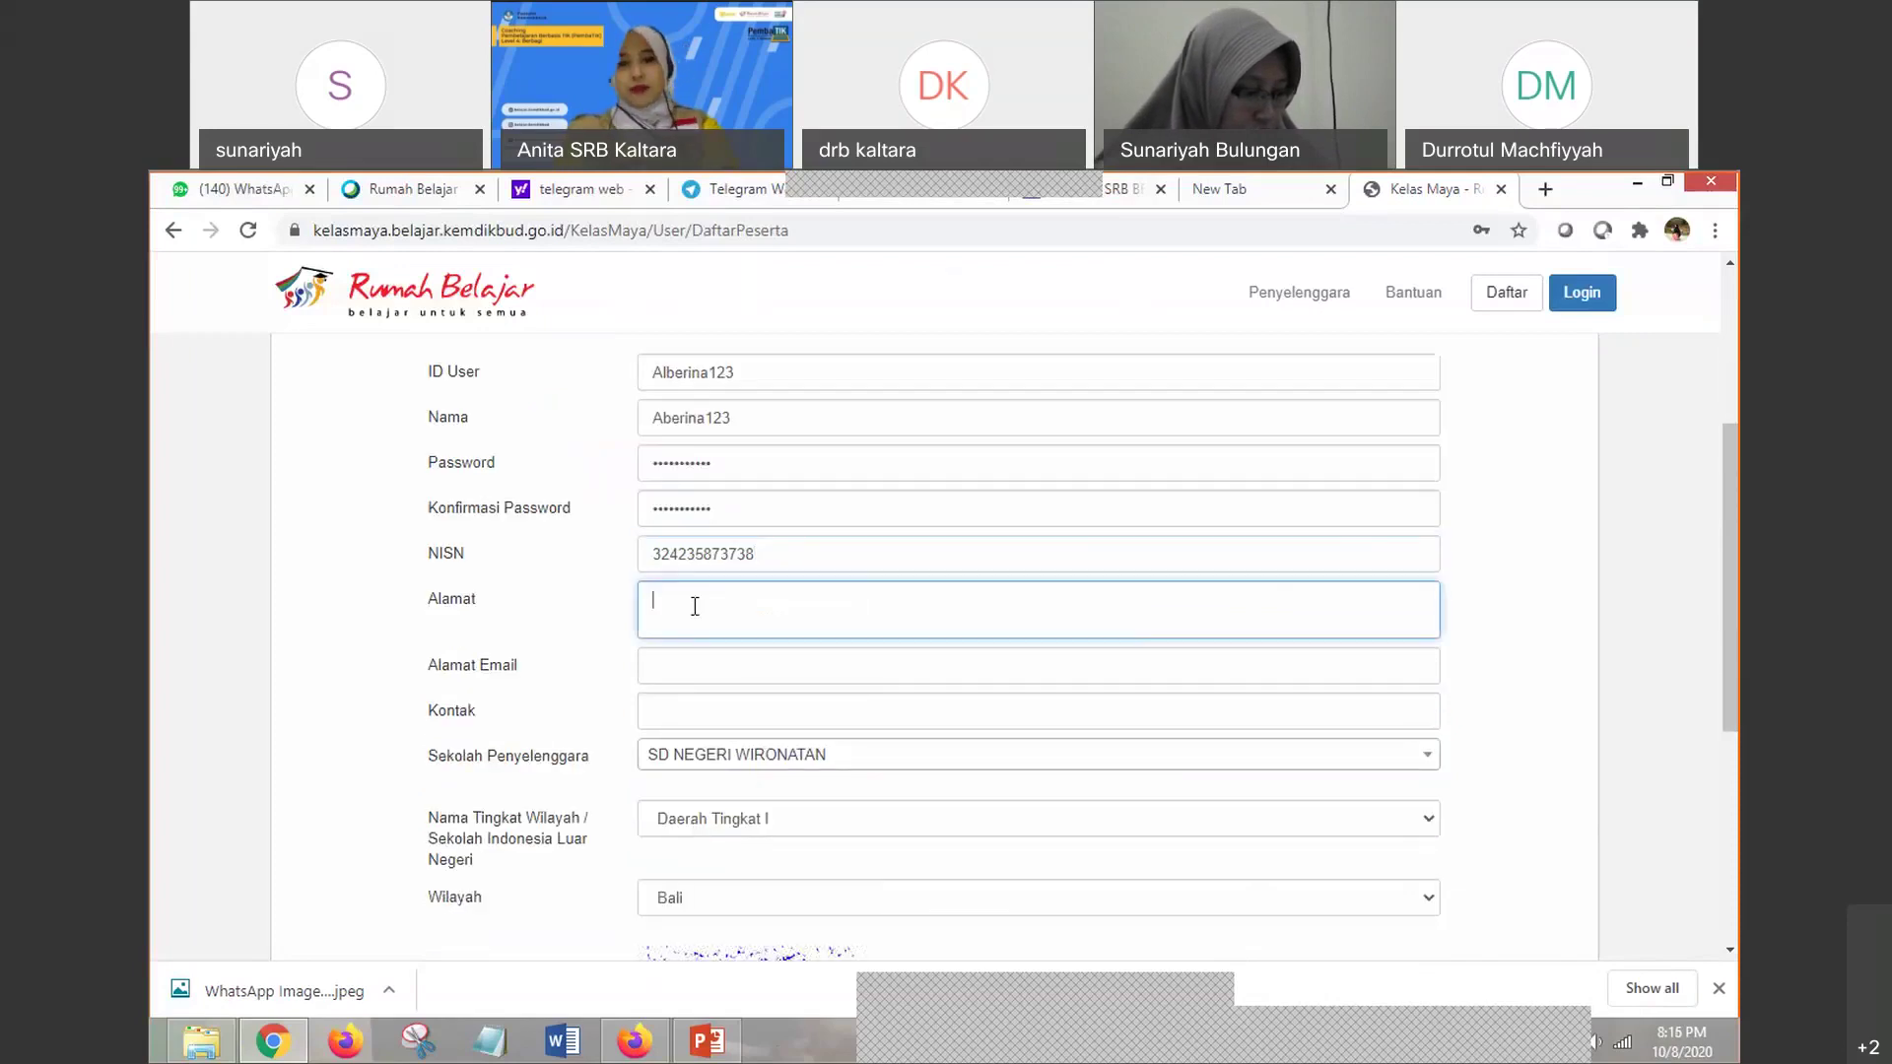
pyautogui.write('Tarakan')
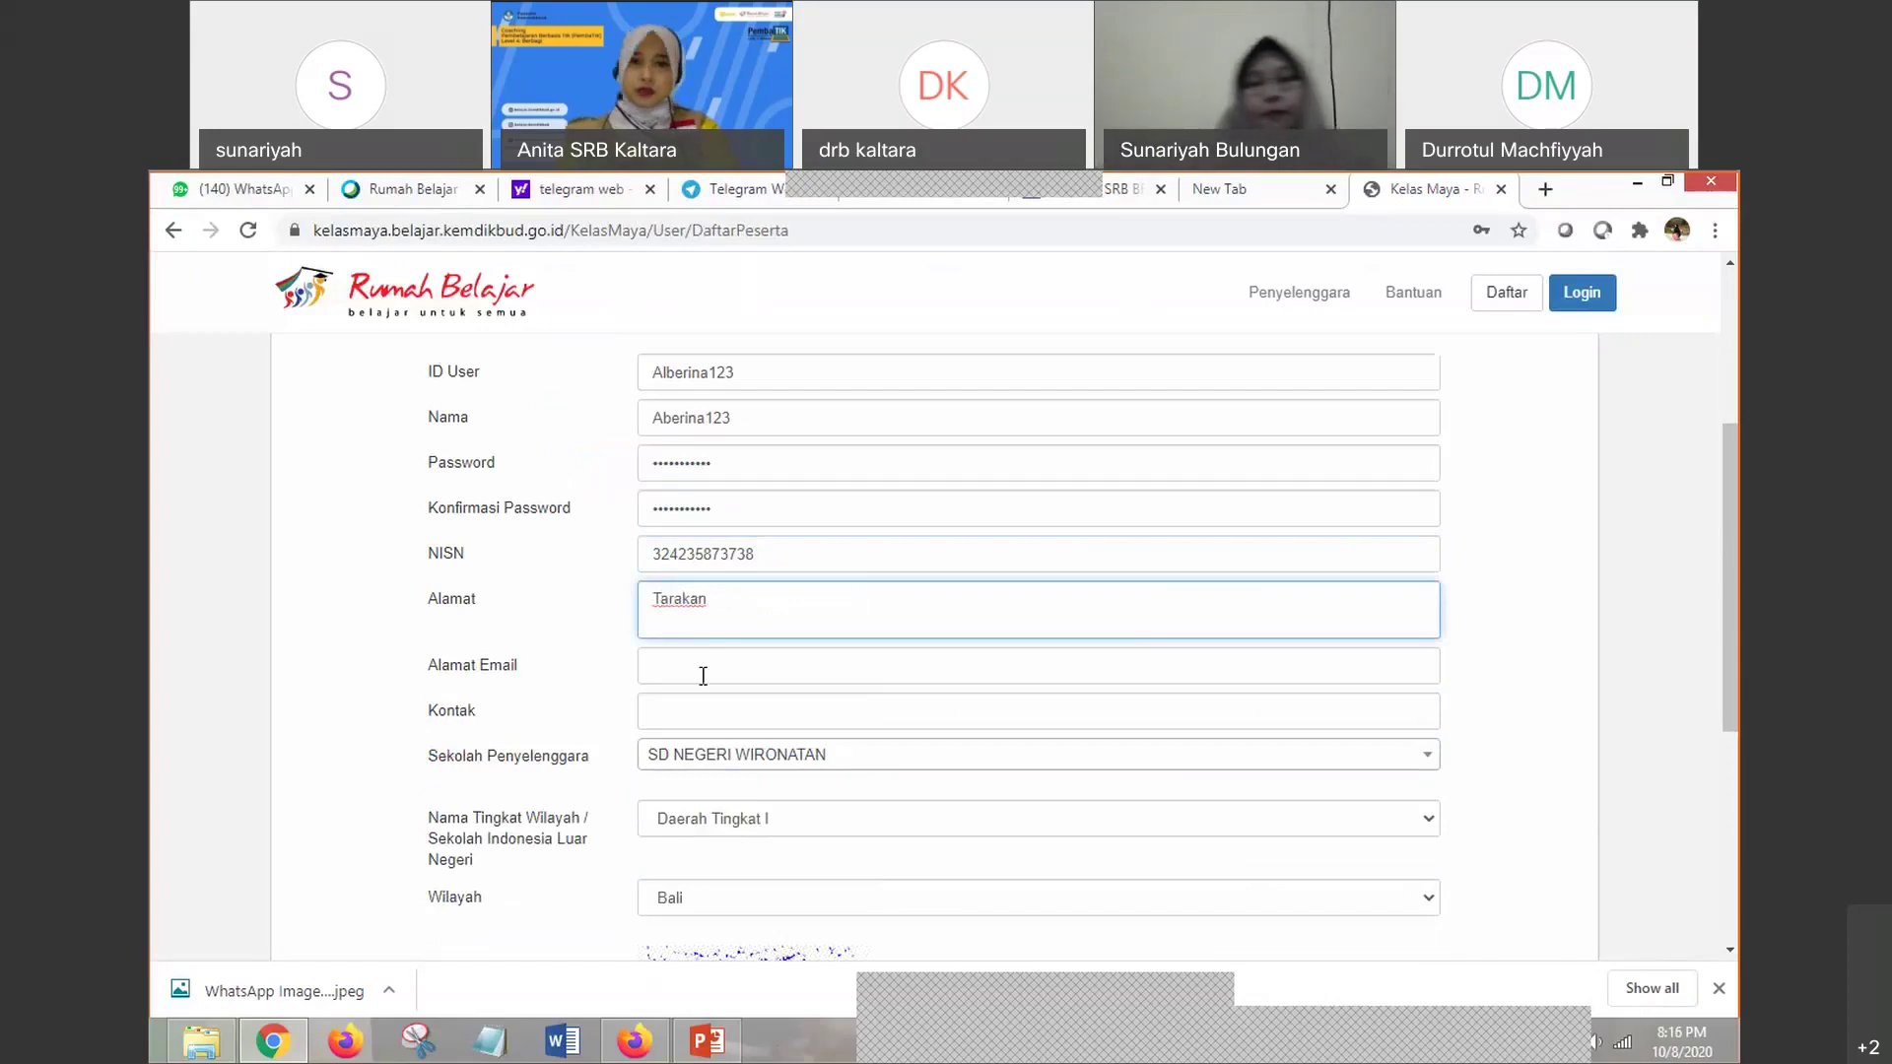
pyautogui.click(703, 674)
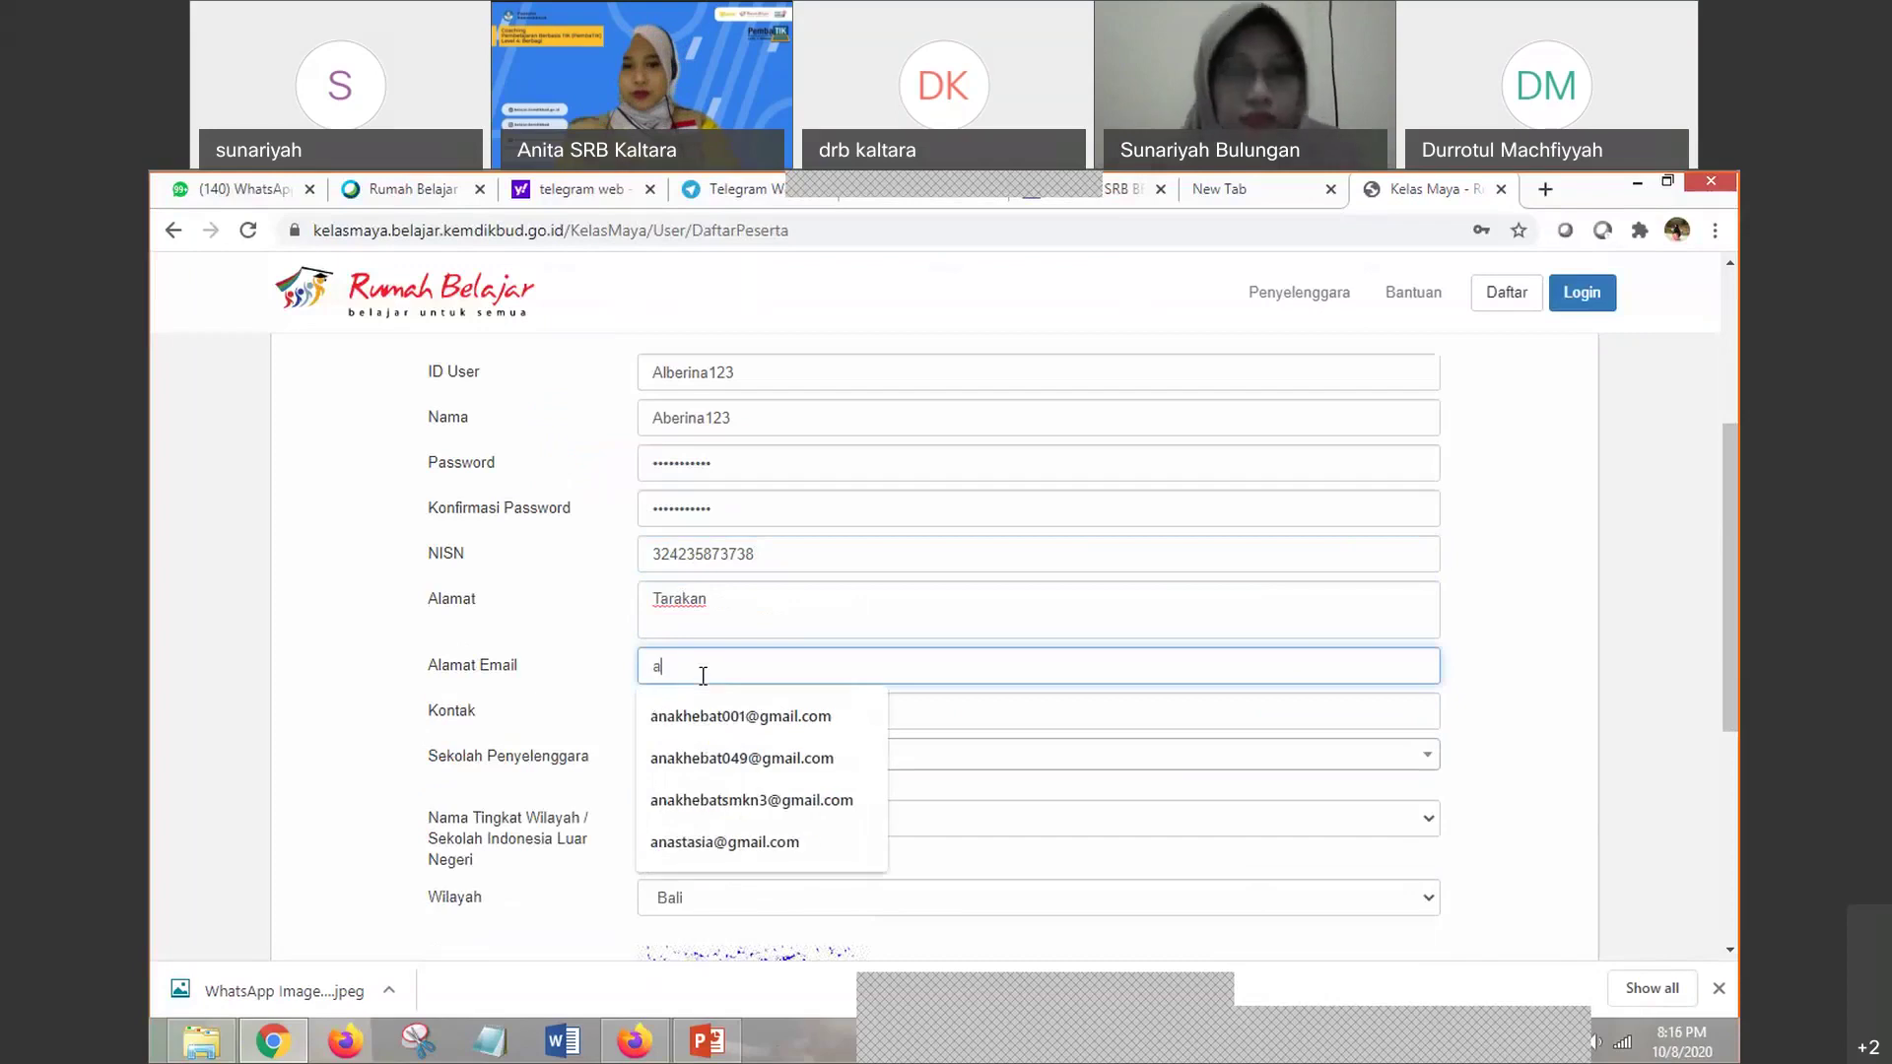
pyautogui.click(729, 706)
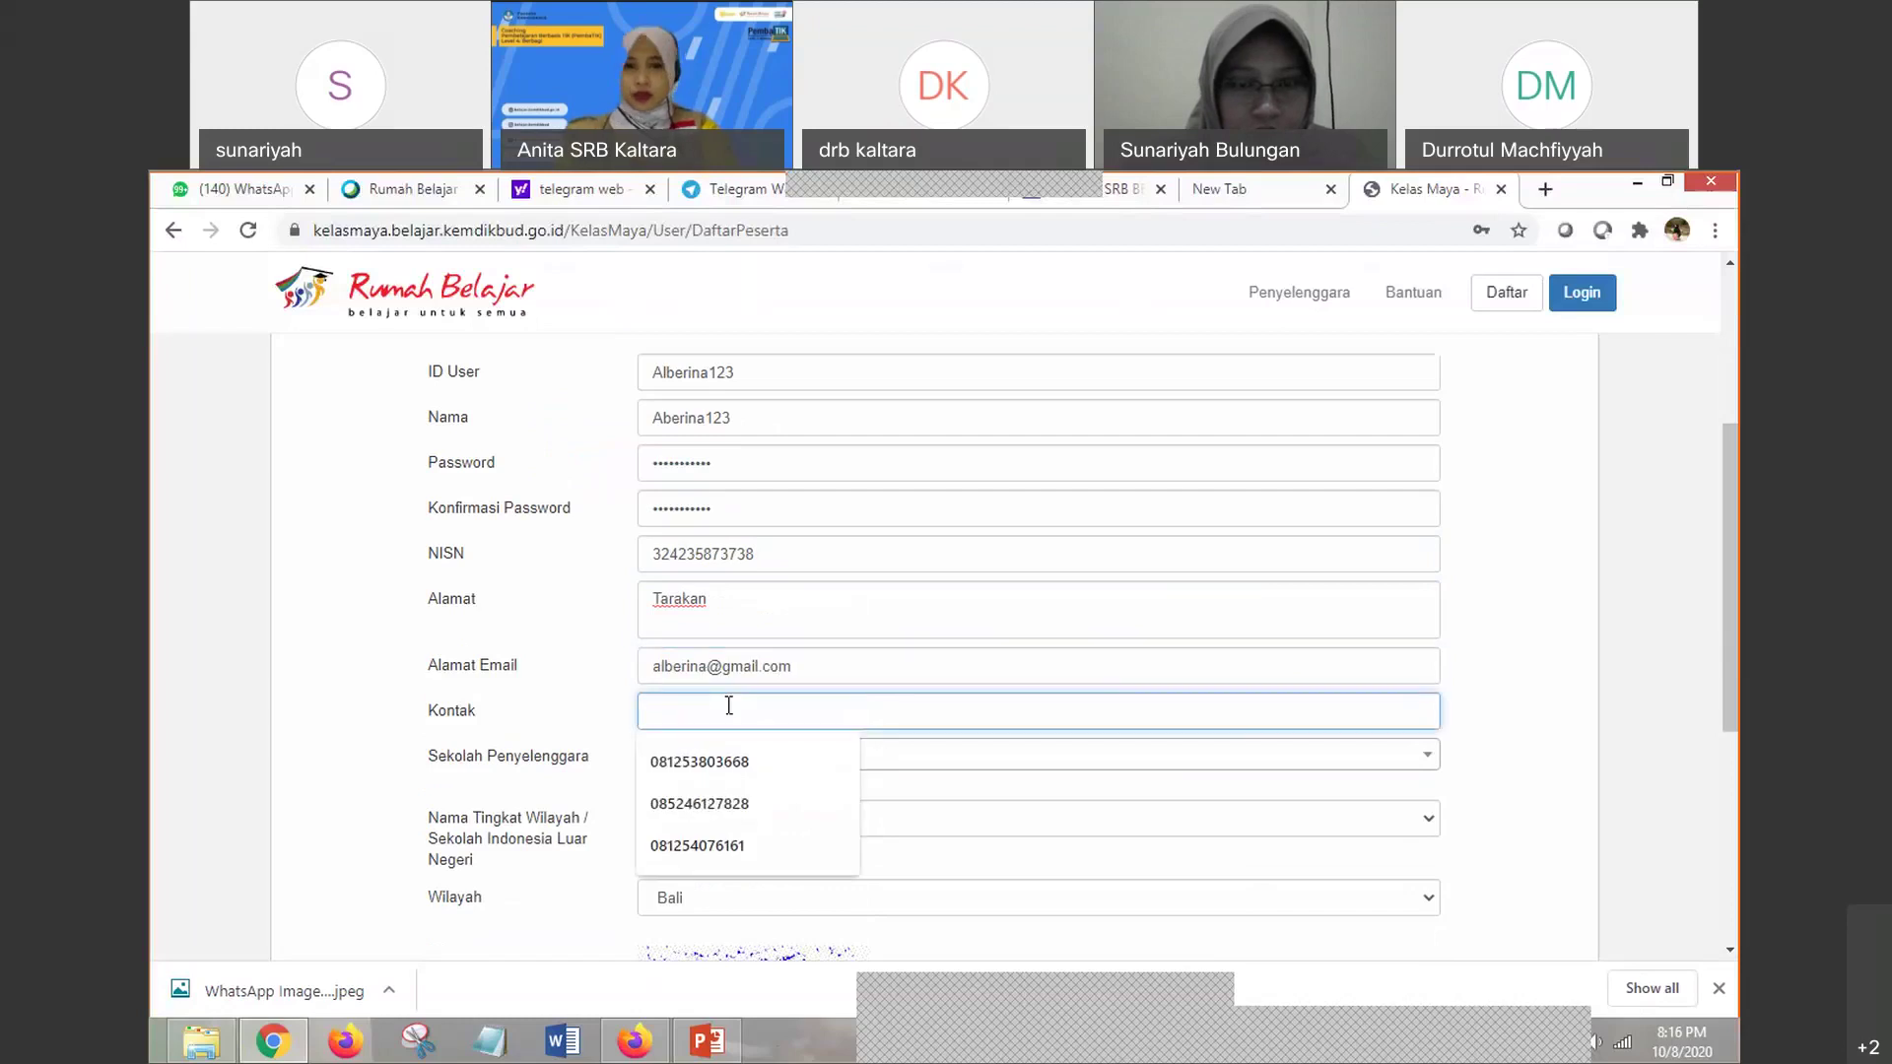
pyautogui.click(739, 764)
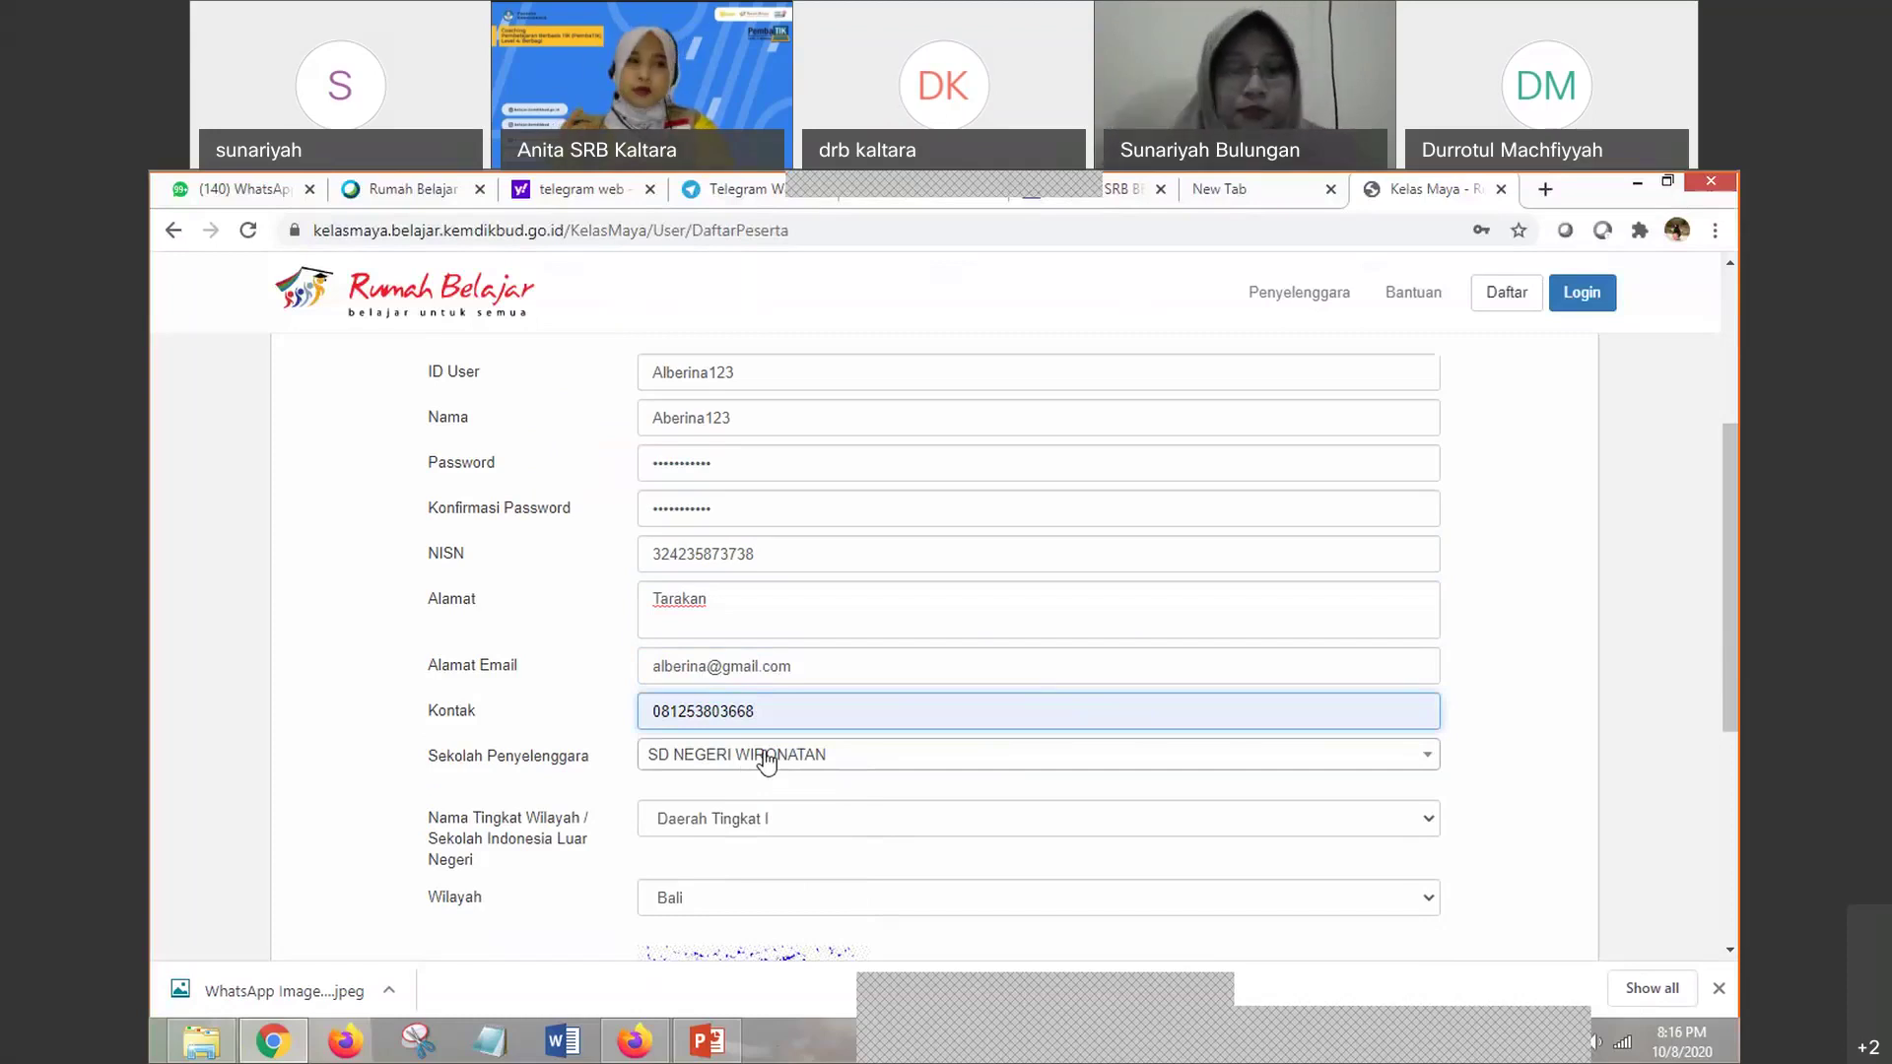
# Step: Set Sekolah Penyelenggara to SDN 041 TARAKAN
pyautogui.click(768, 762)
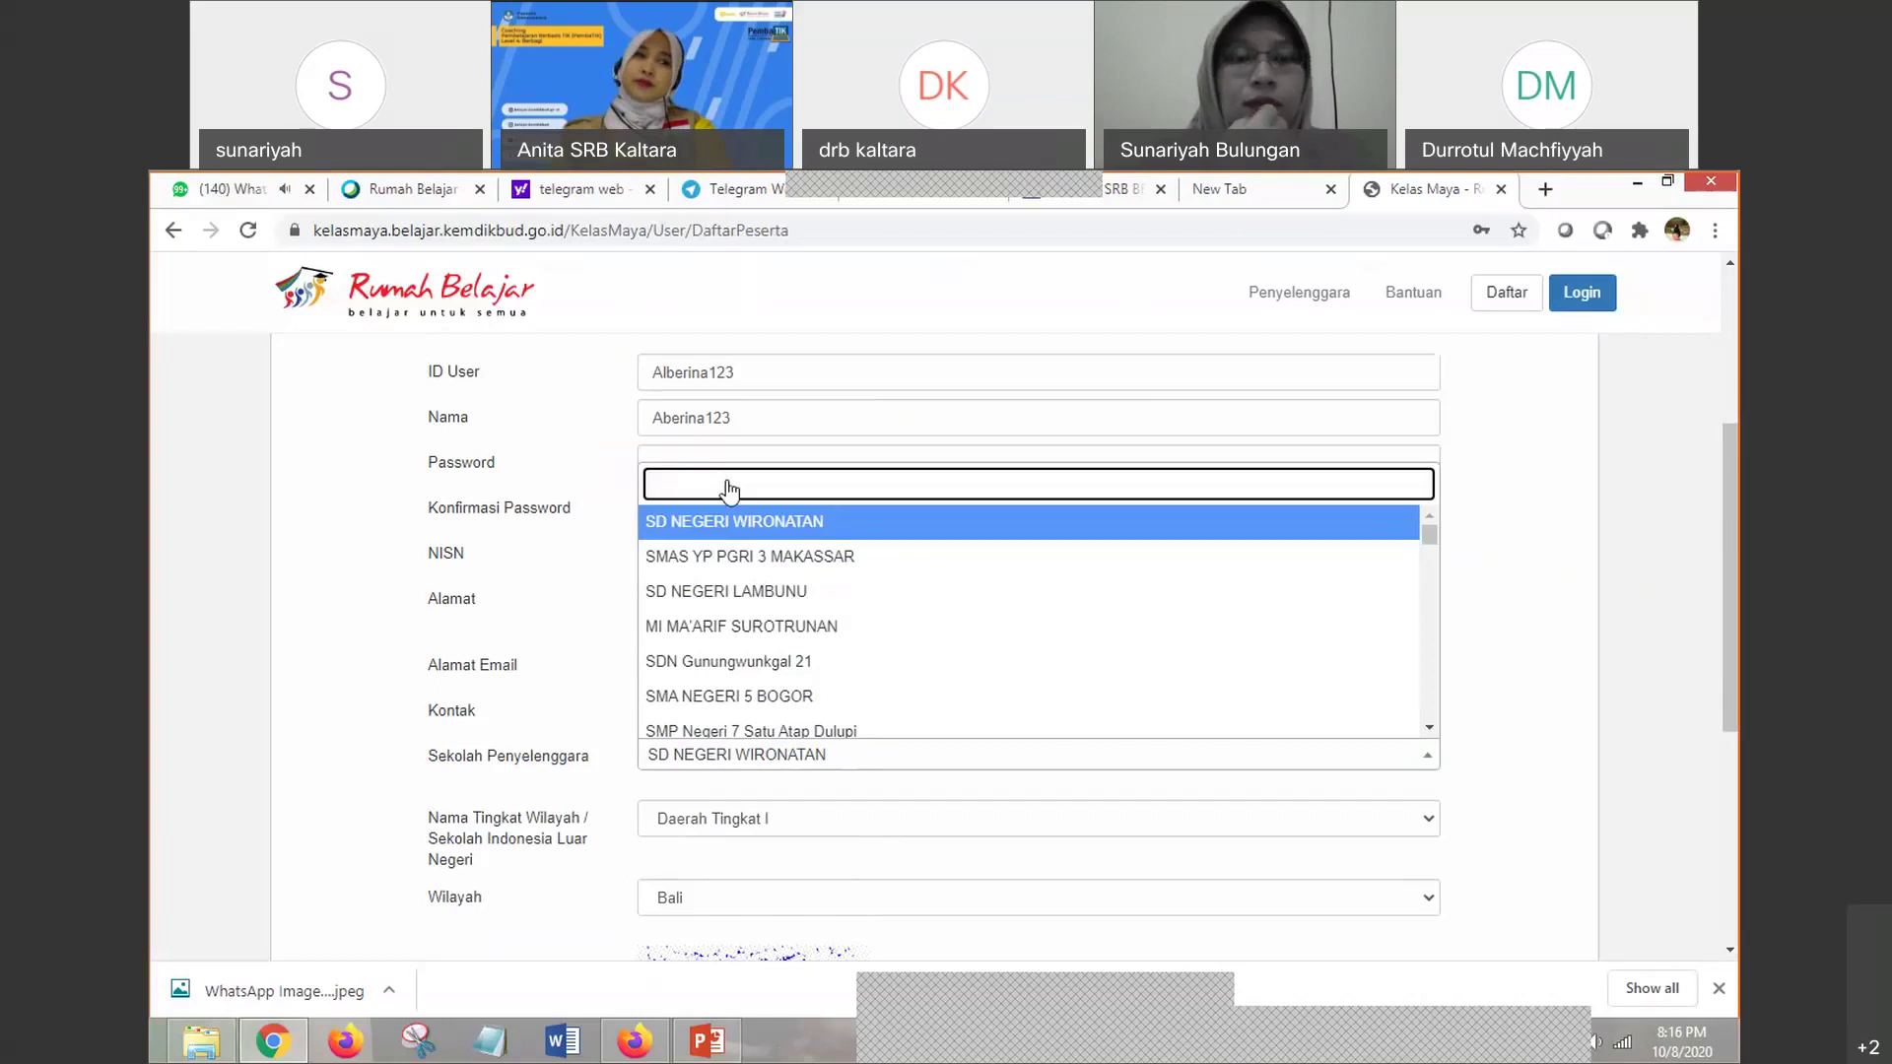
pyautogui.write('SDN 041')
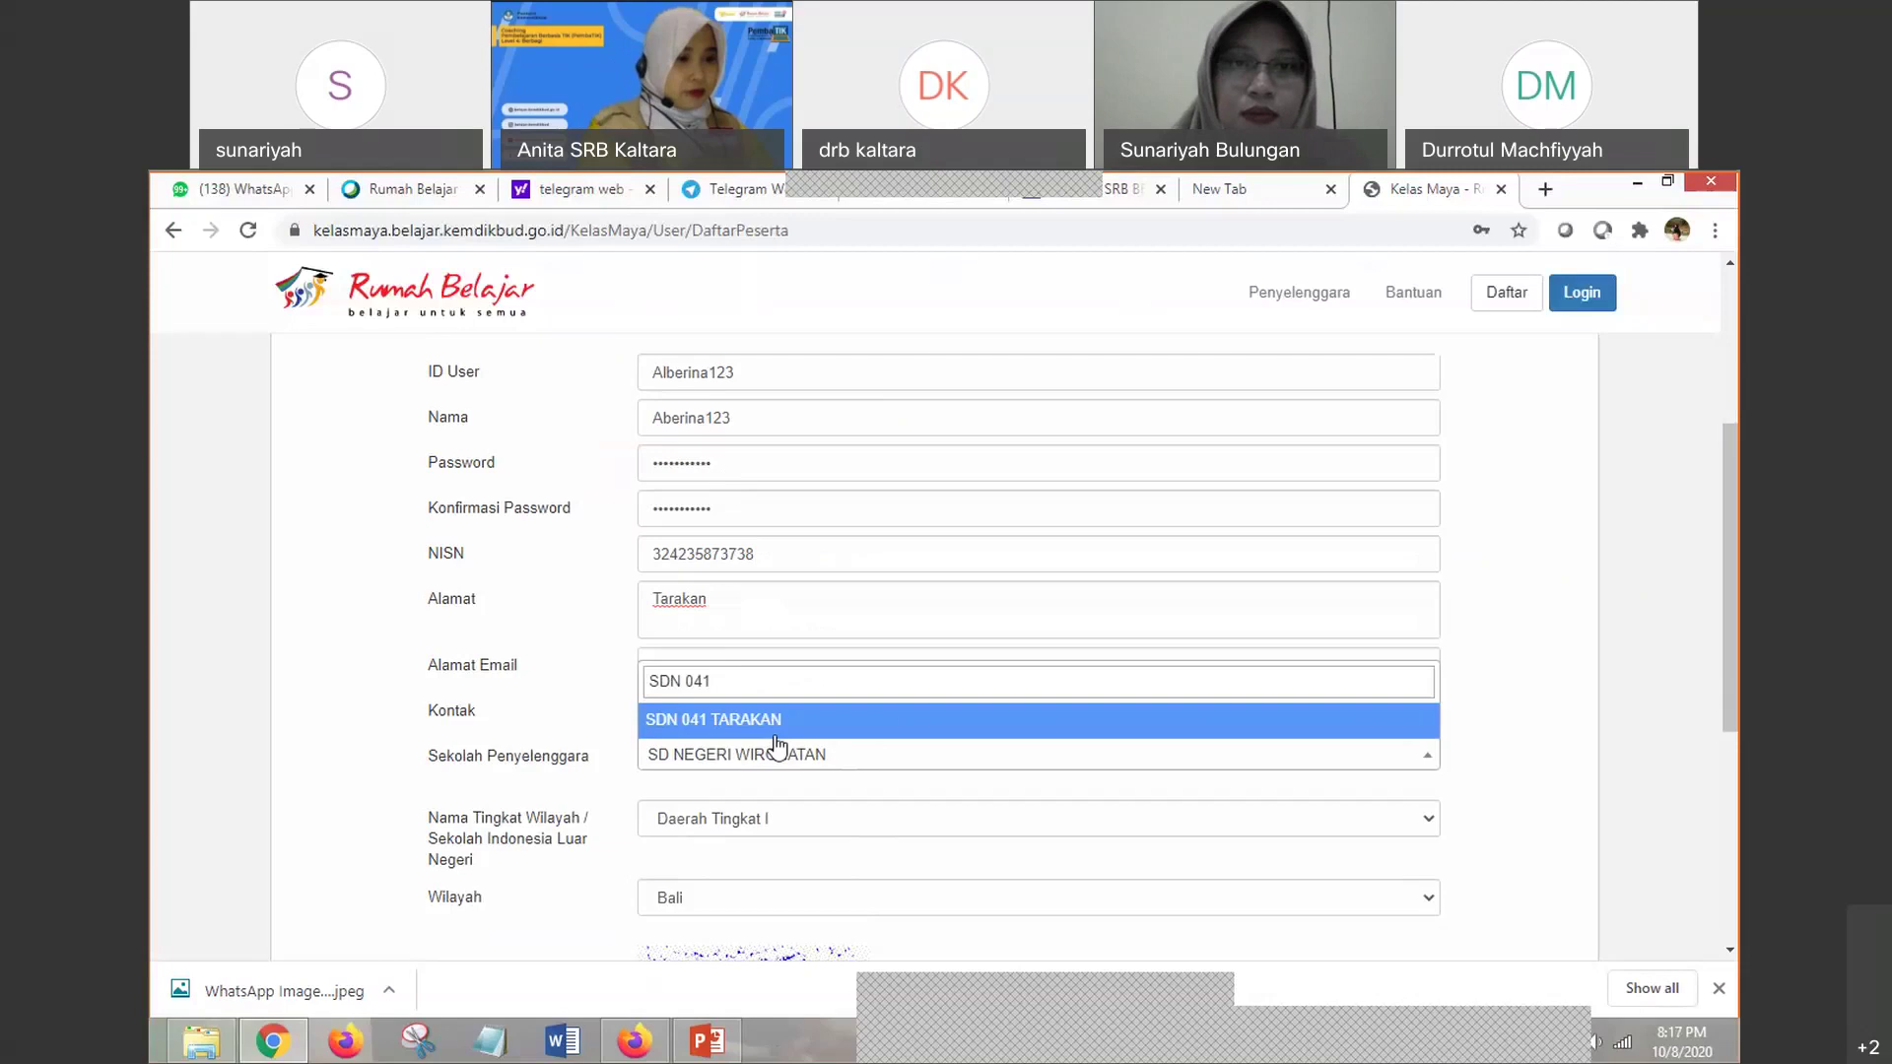
pyautogui.click(771, 726)
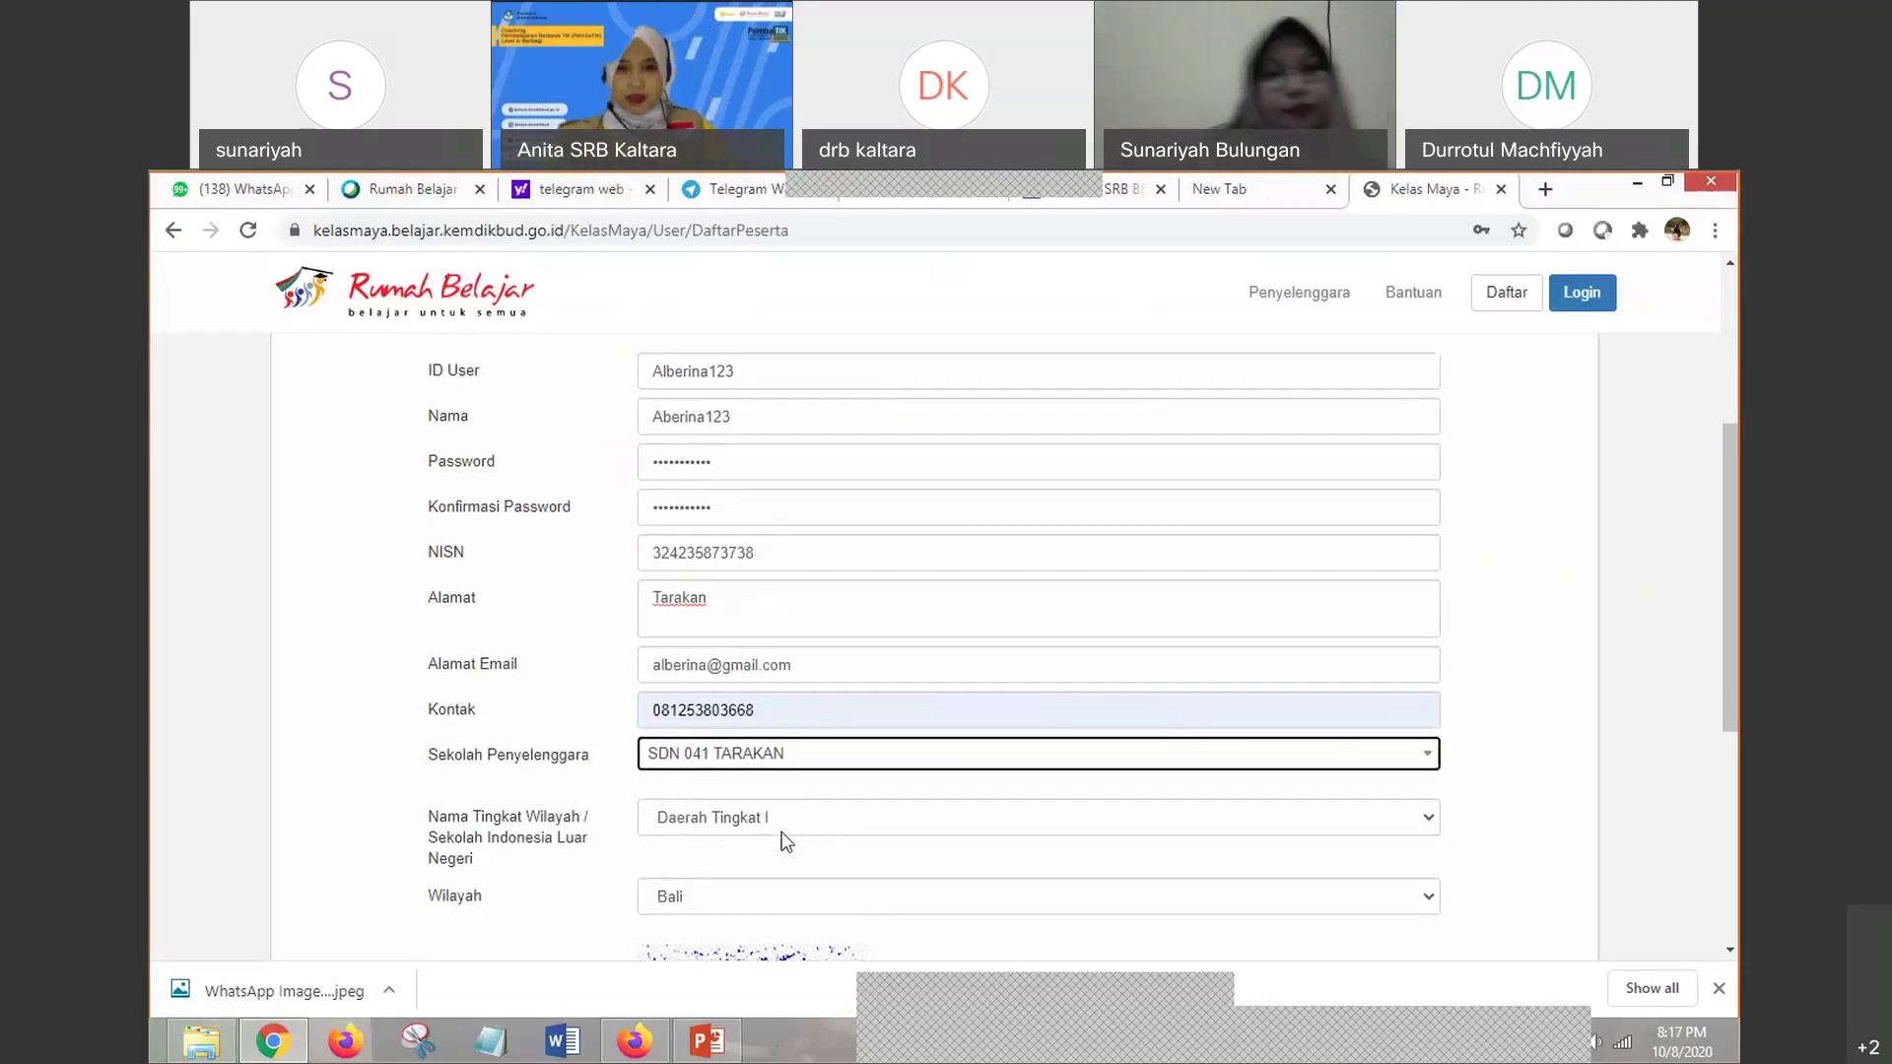
# Step: Set Wilayah to Kalimantan Utara
pyautogui.scroll(-2, 785, 840)
pyautogui.click(756, 666)
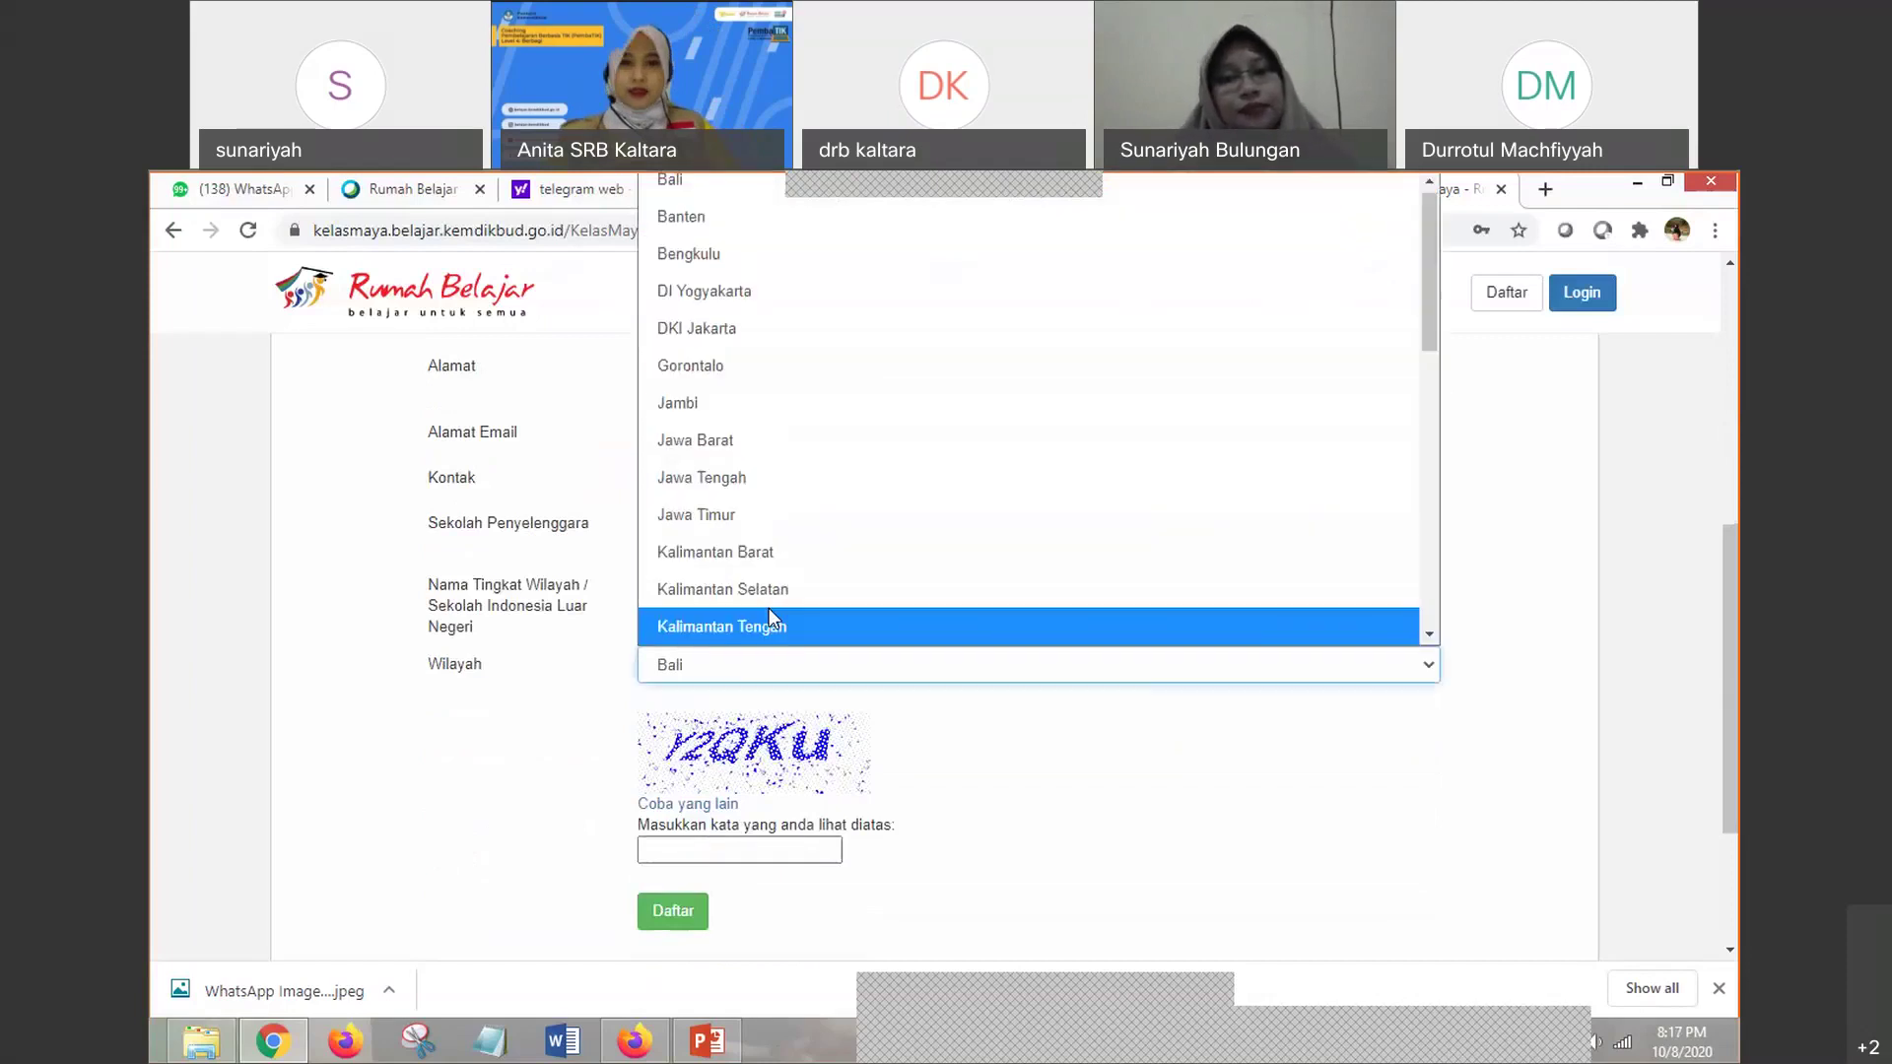
pyautogui.scroll(-5, 769, 607)
pyautogui.click(745, 268)
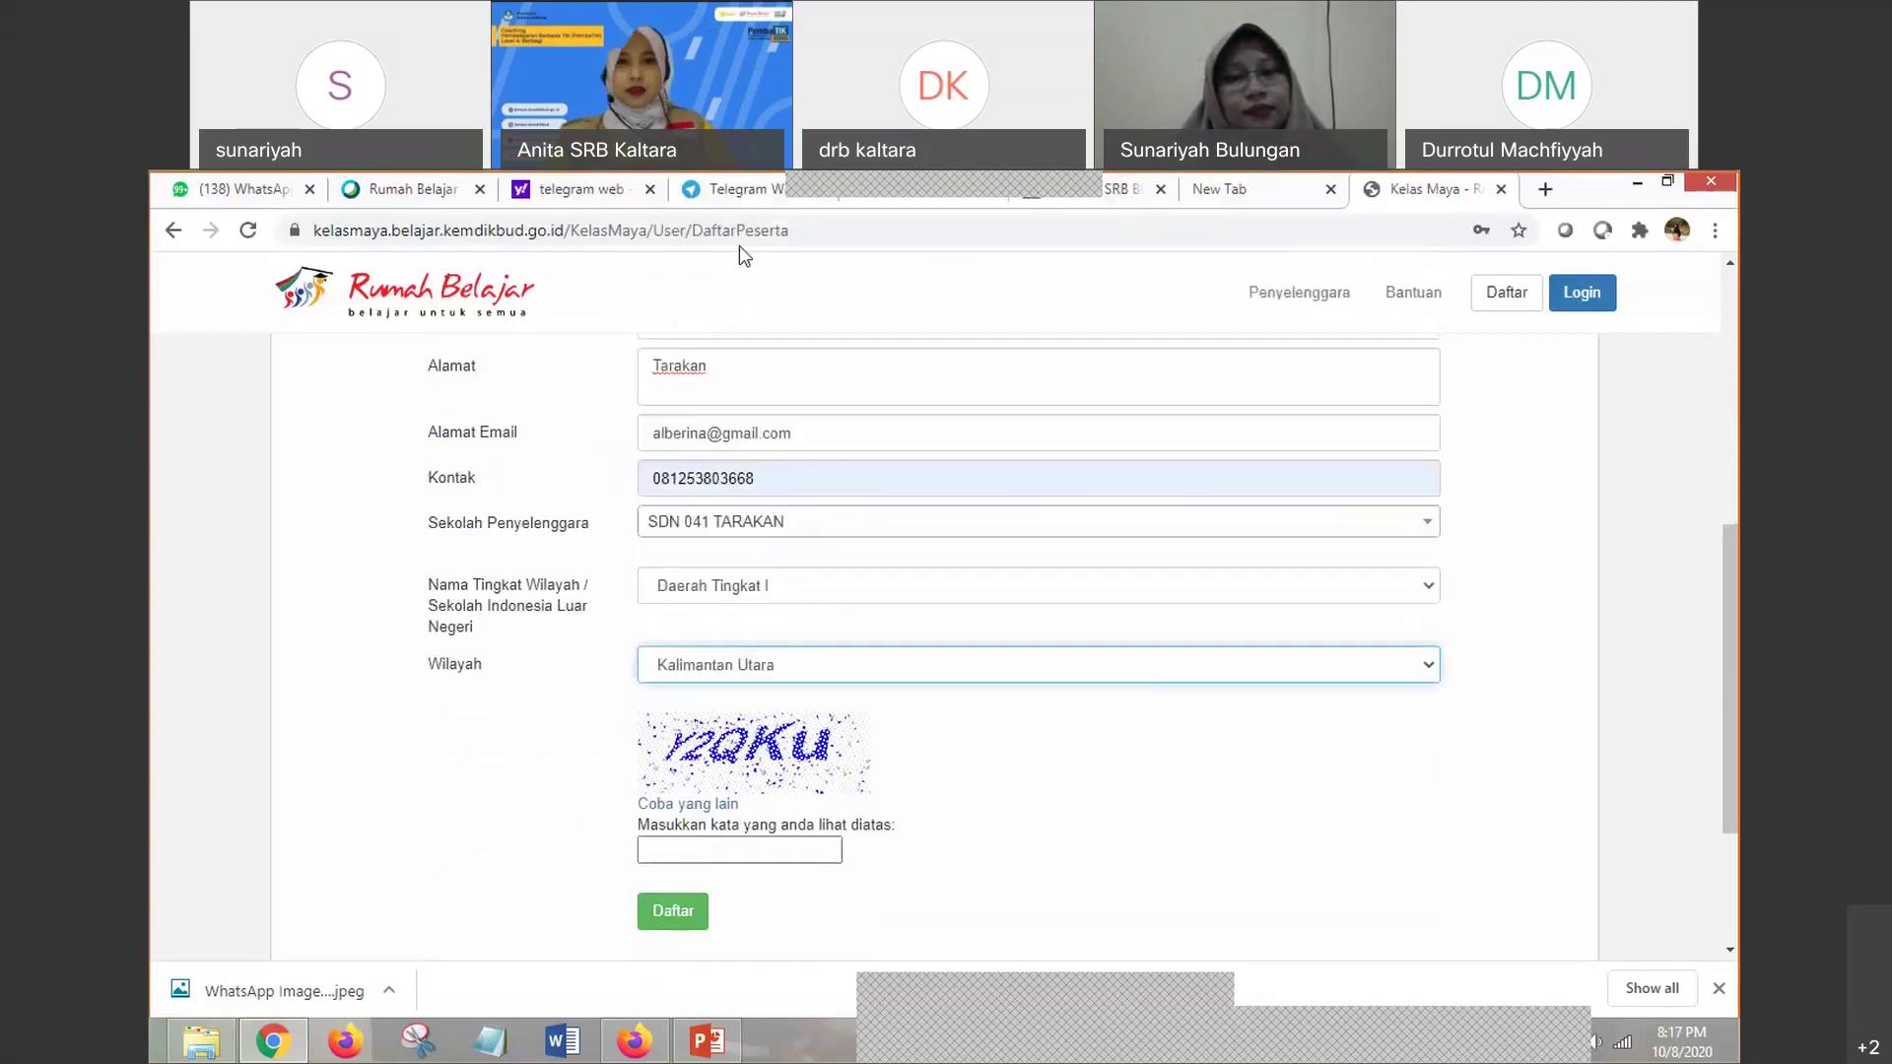
# Step: Enter the captcha 'YKu' and submit the student registration with Daftar
pyautogui.click(711, 849)
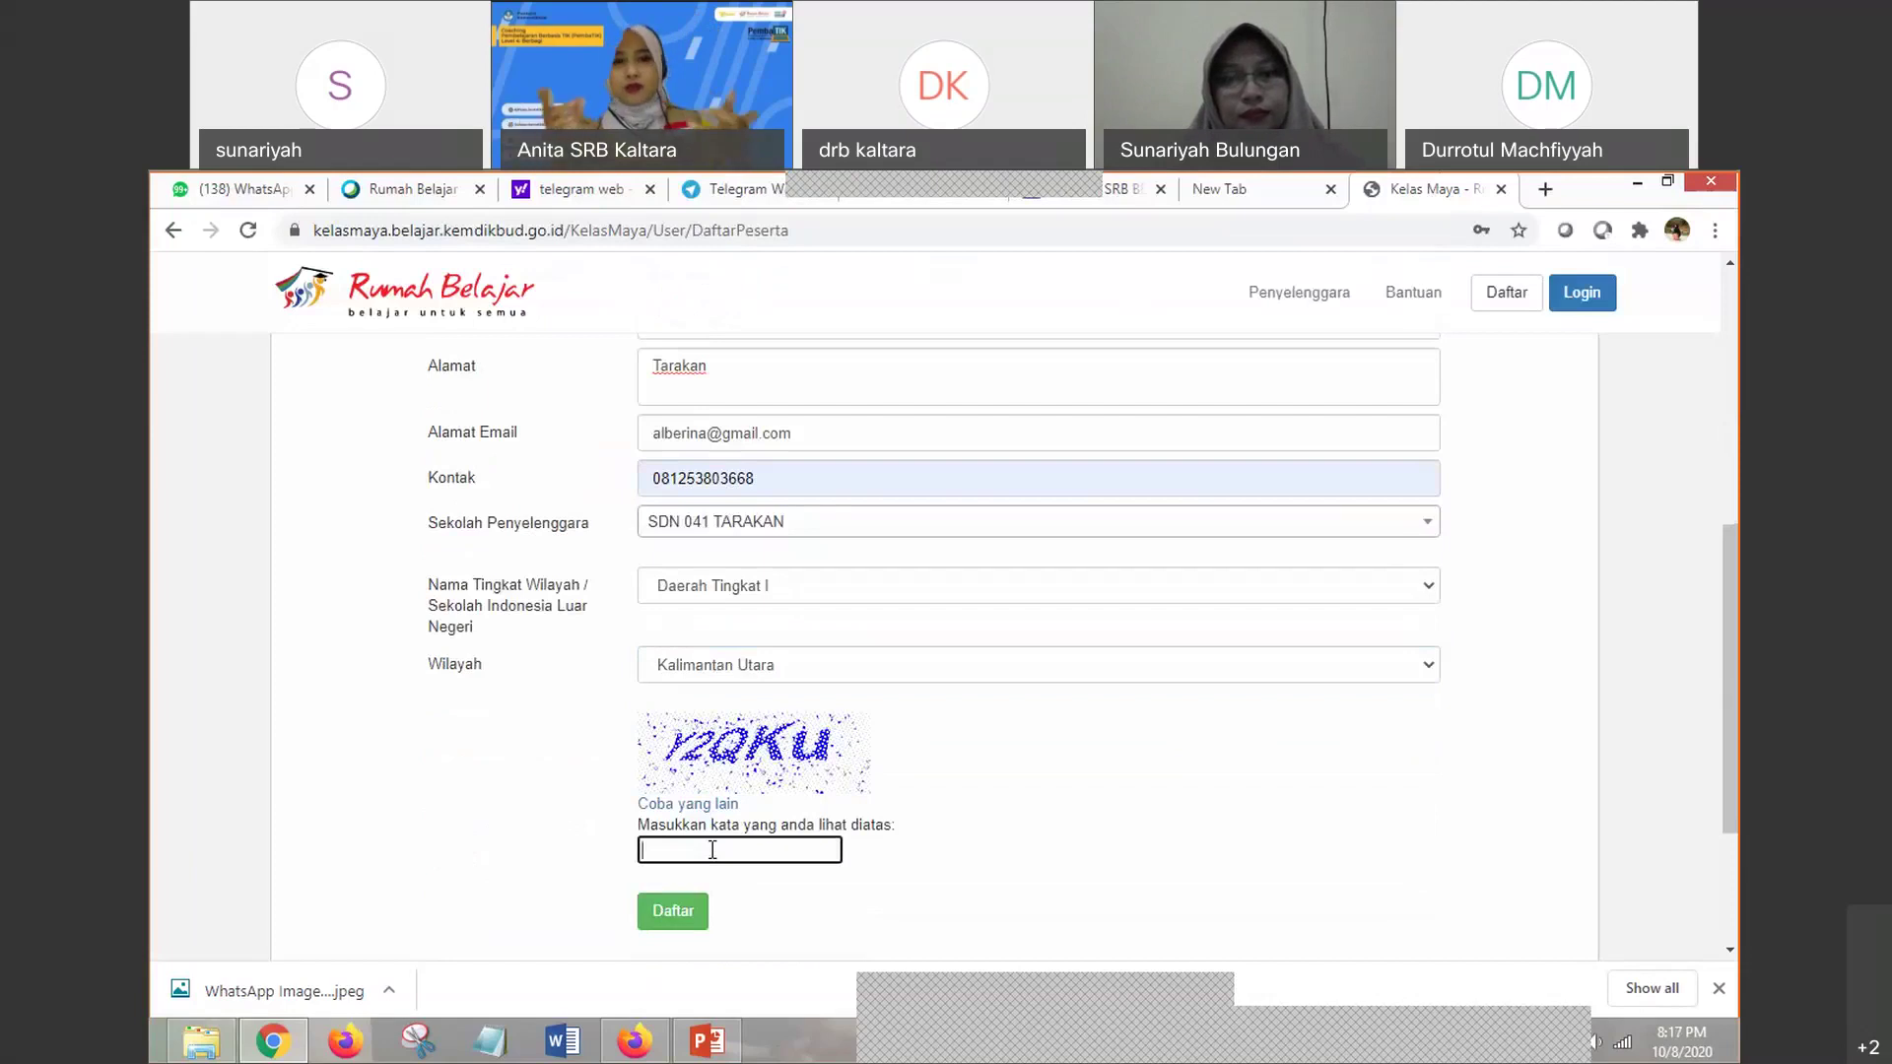
pyautogui.write('Y2Q')
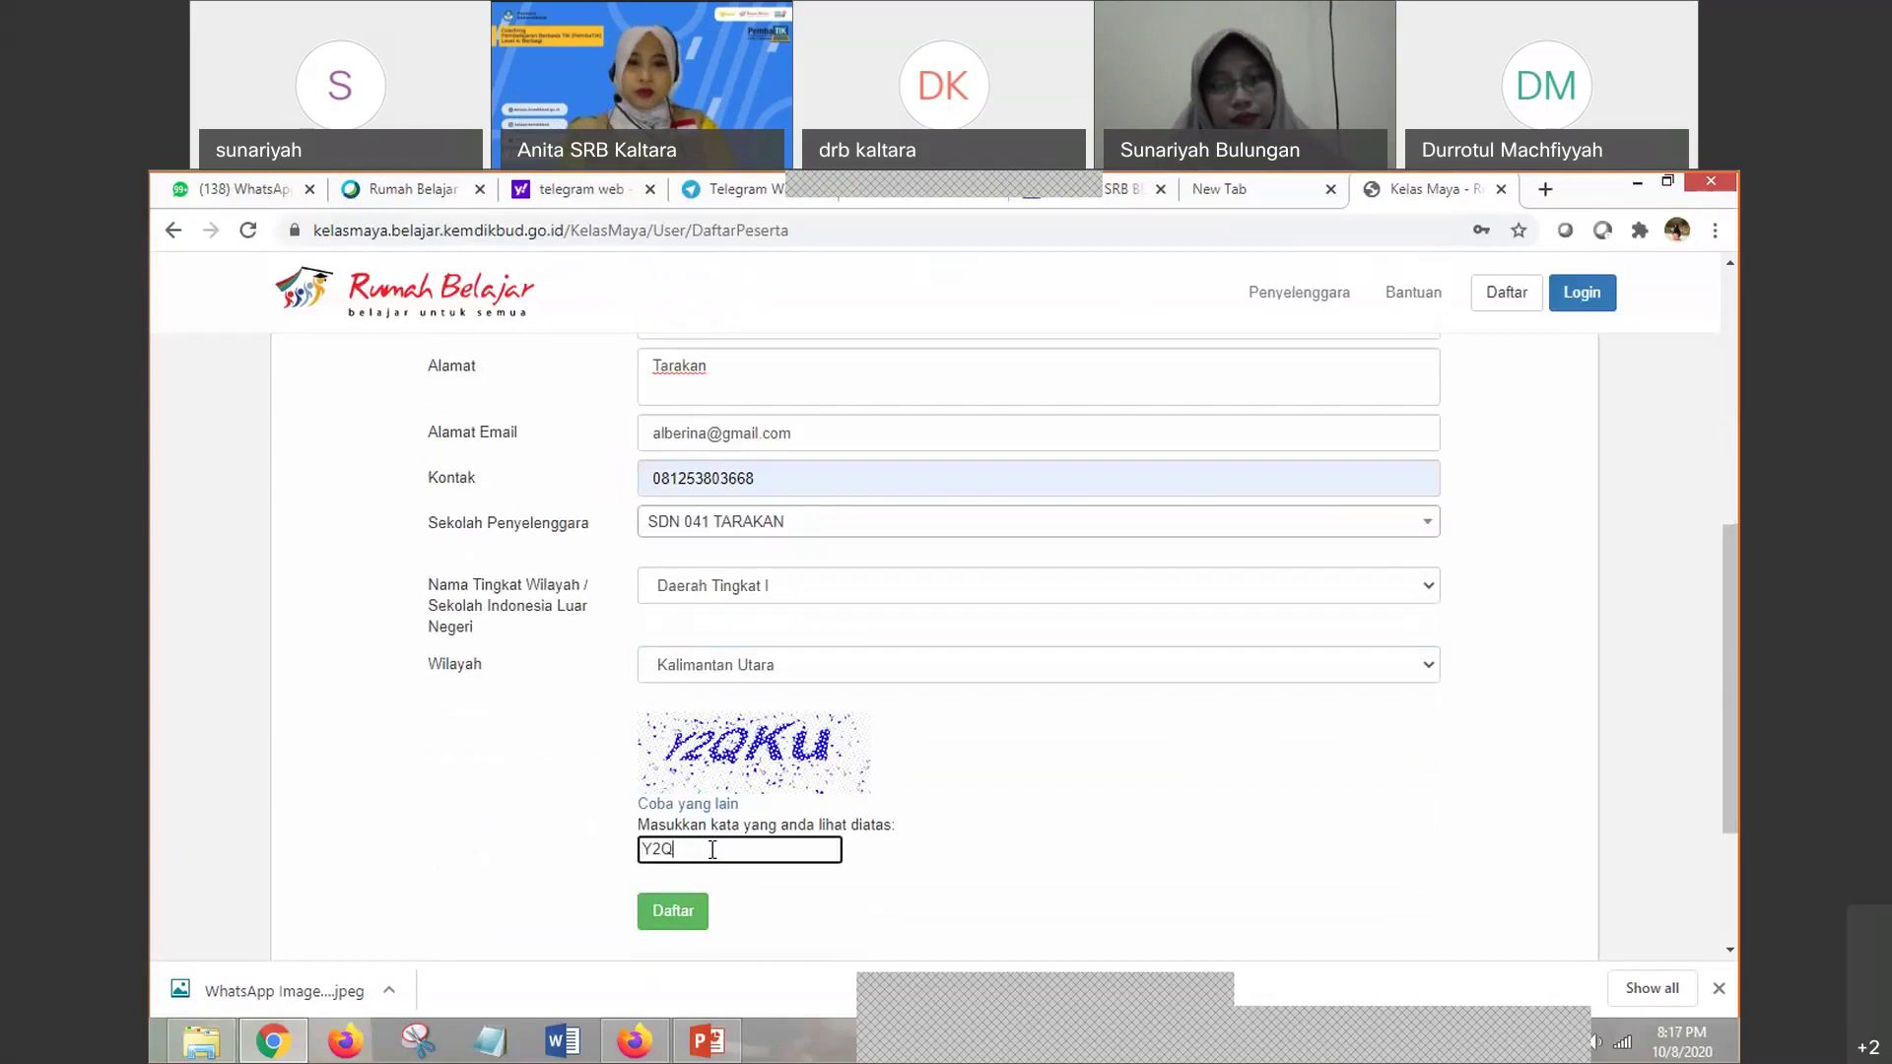
pyautogui.write('Ku')
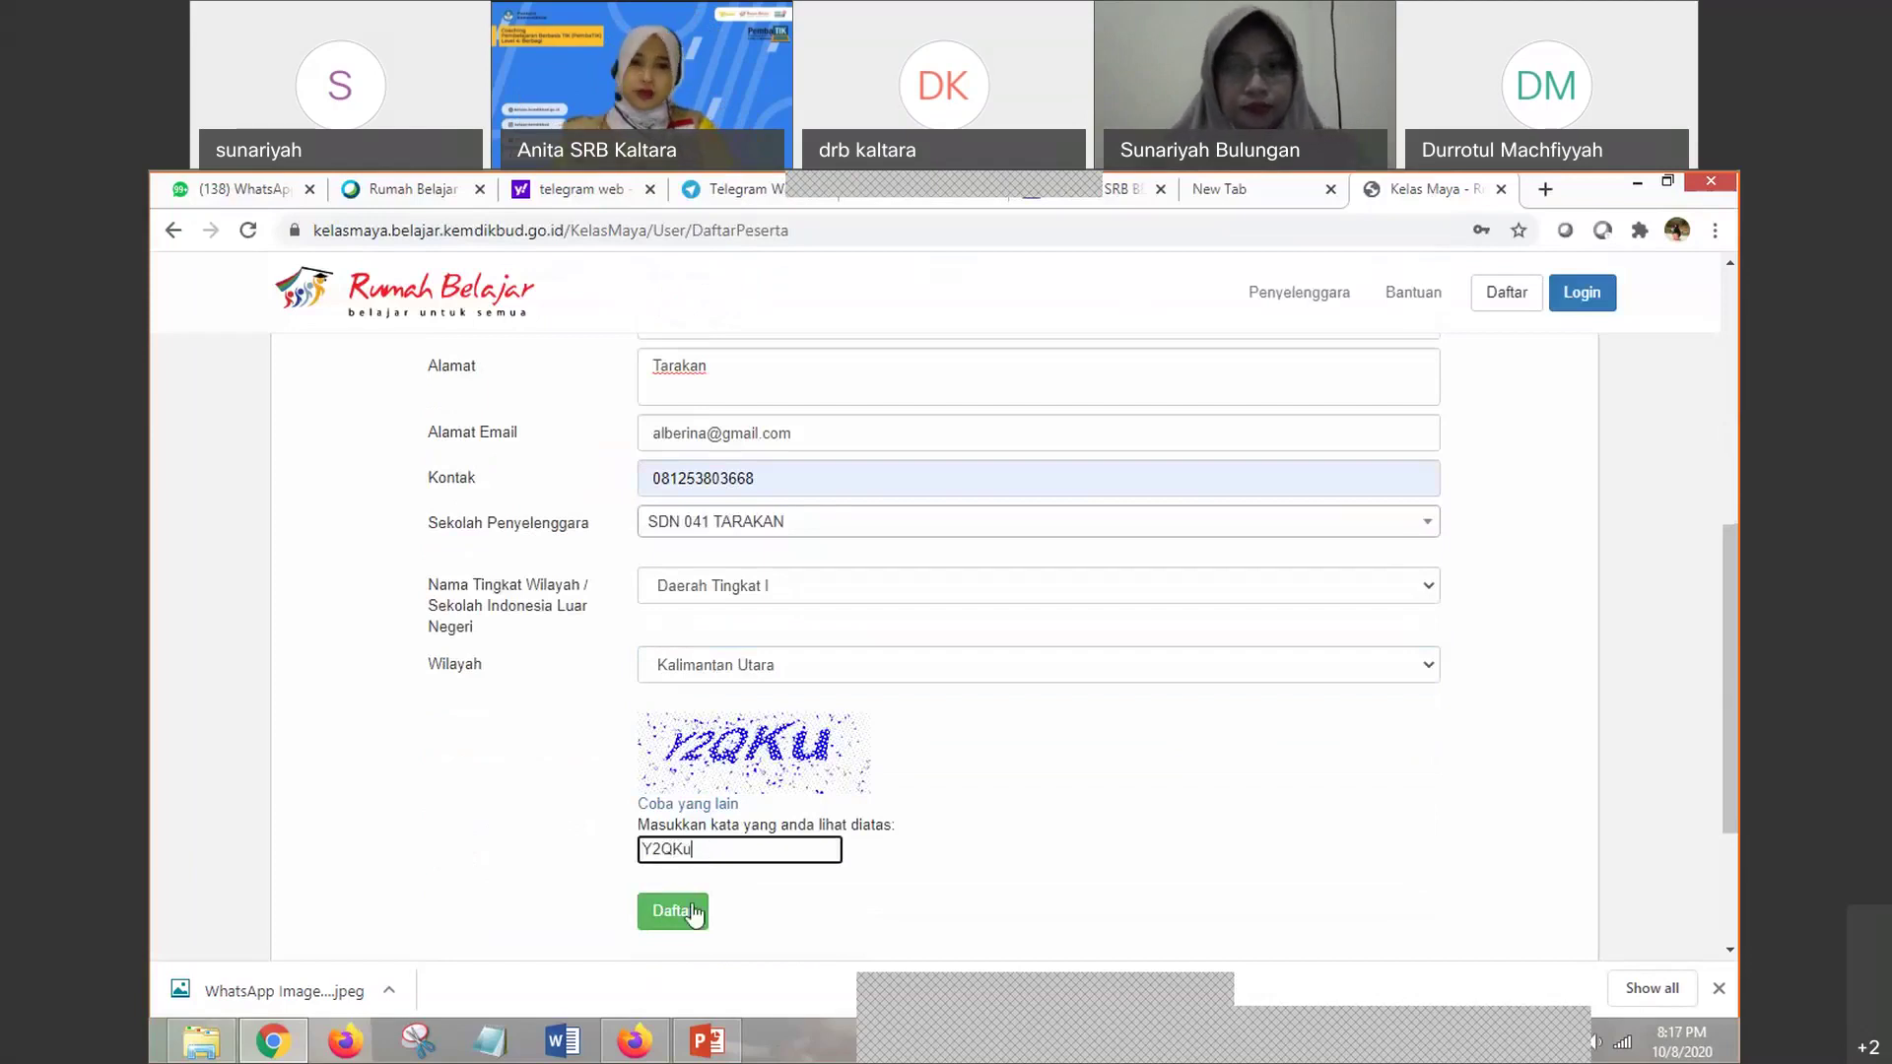
pyautogui.click(695, 915)
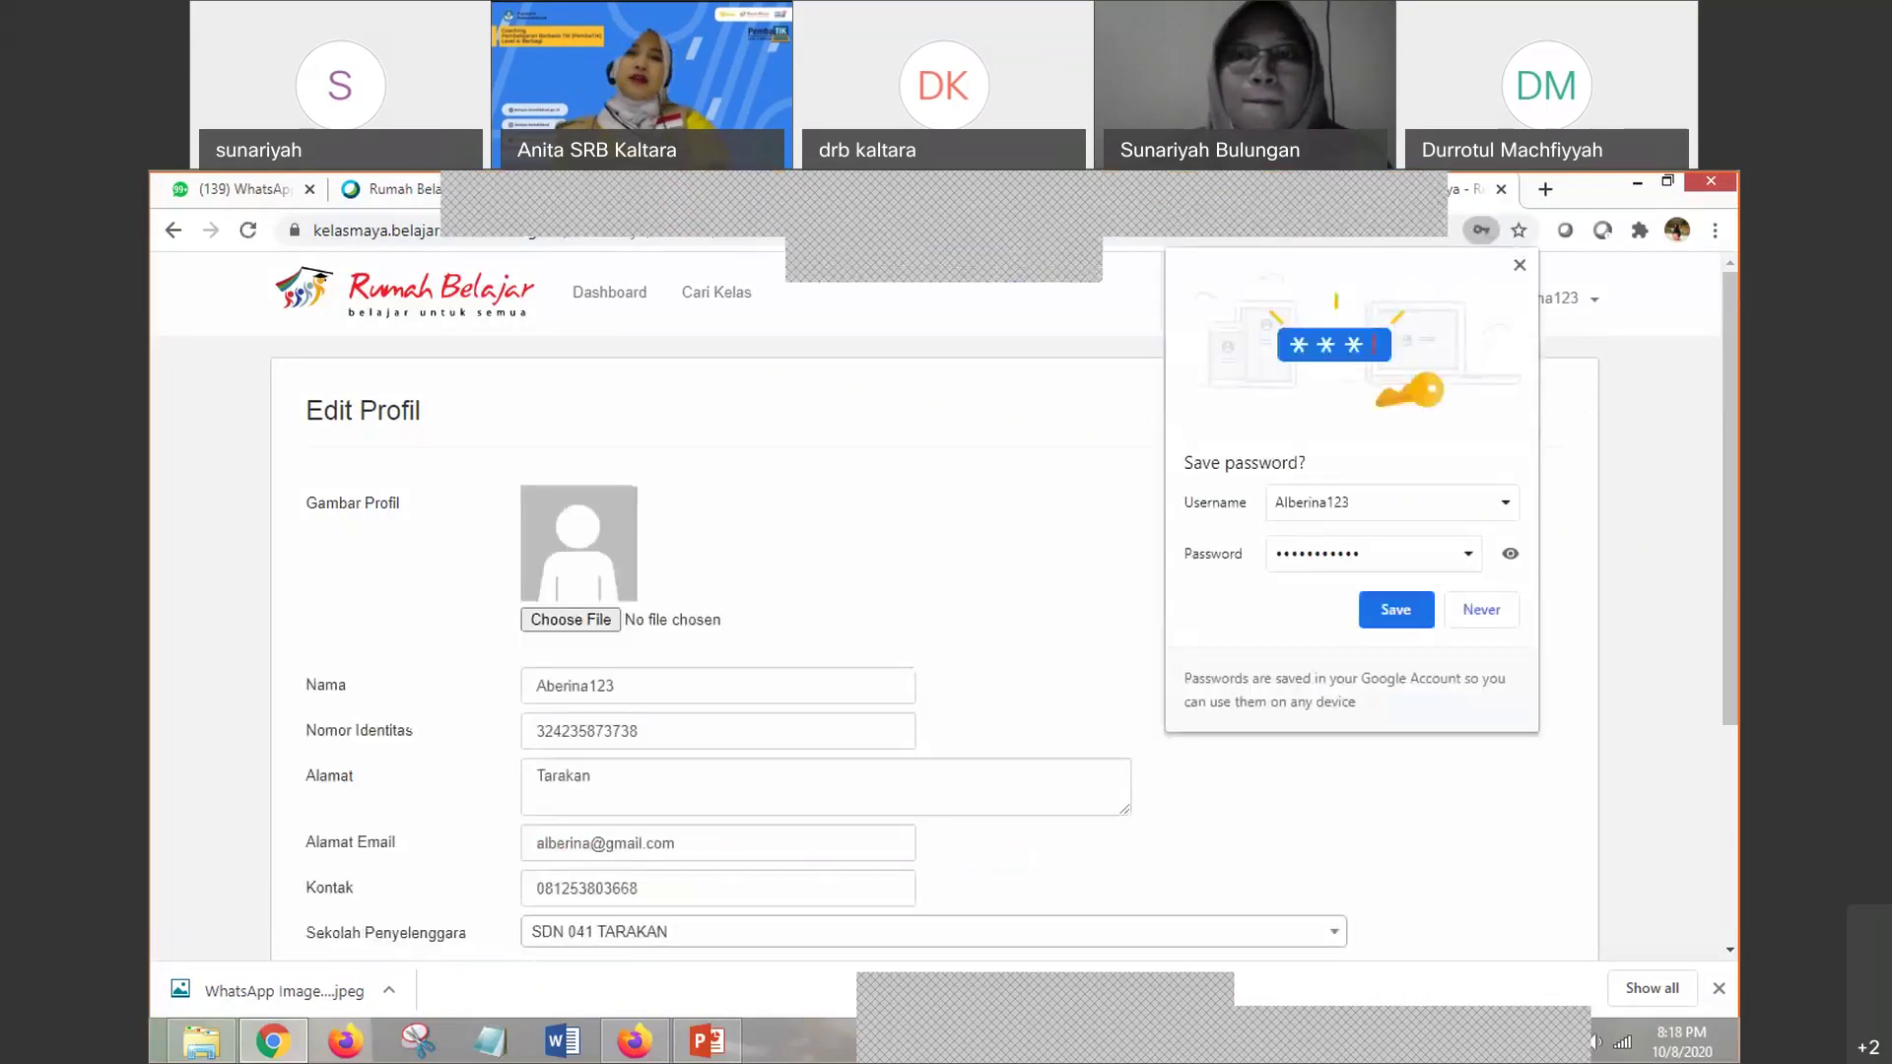
# Step: Save the new student account's password in Chrome's 'Save password?' prompt
pyautogui.click(1396, 610)
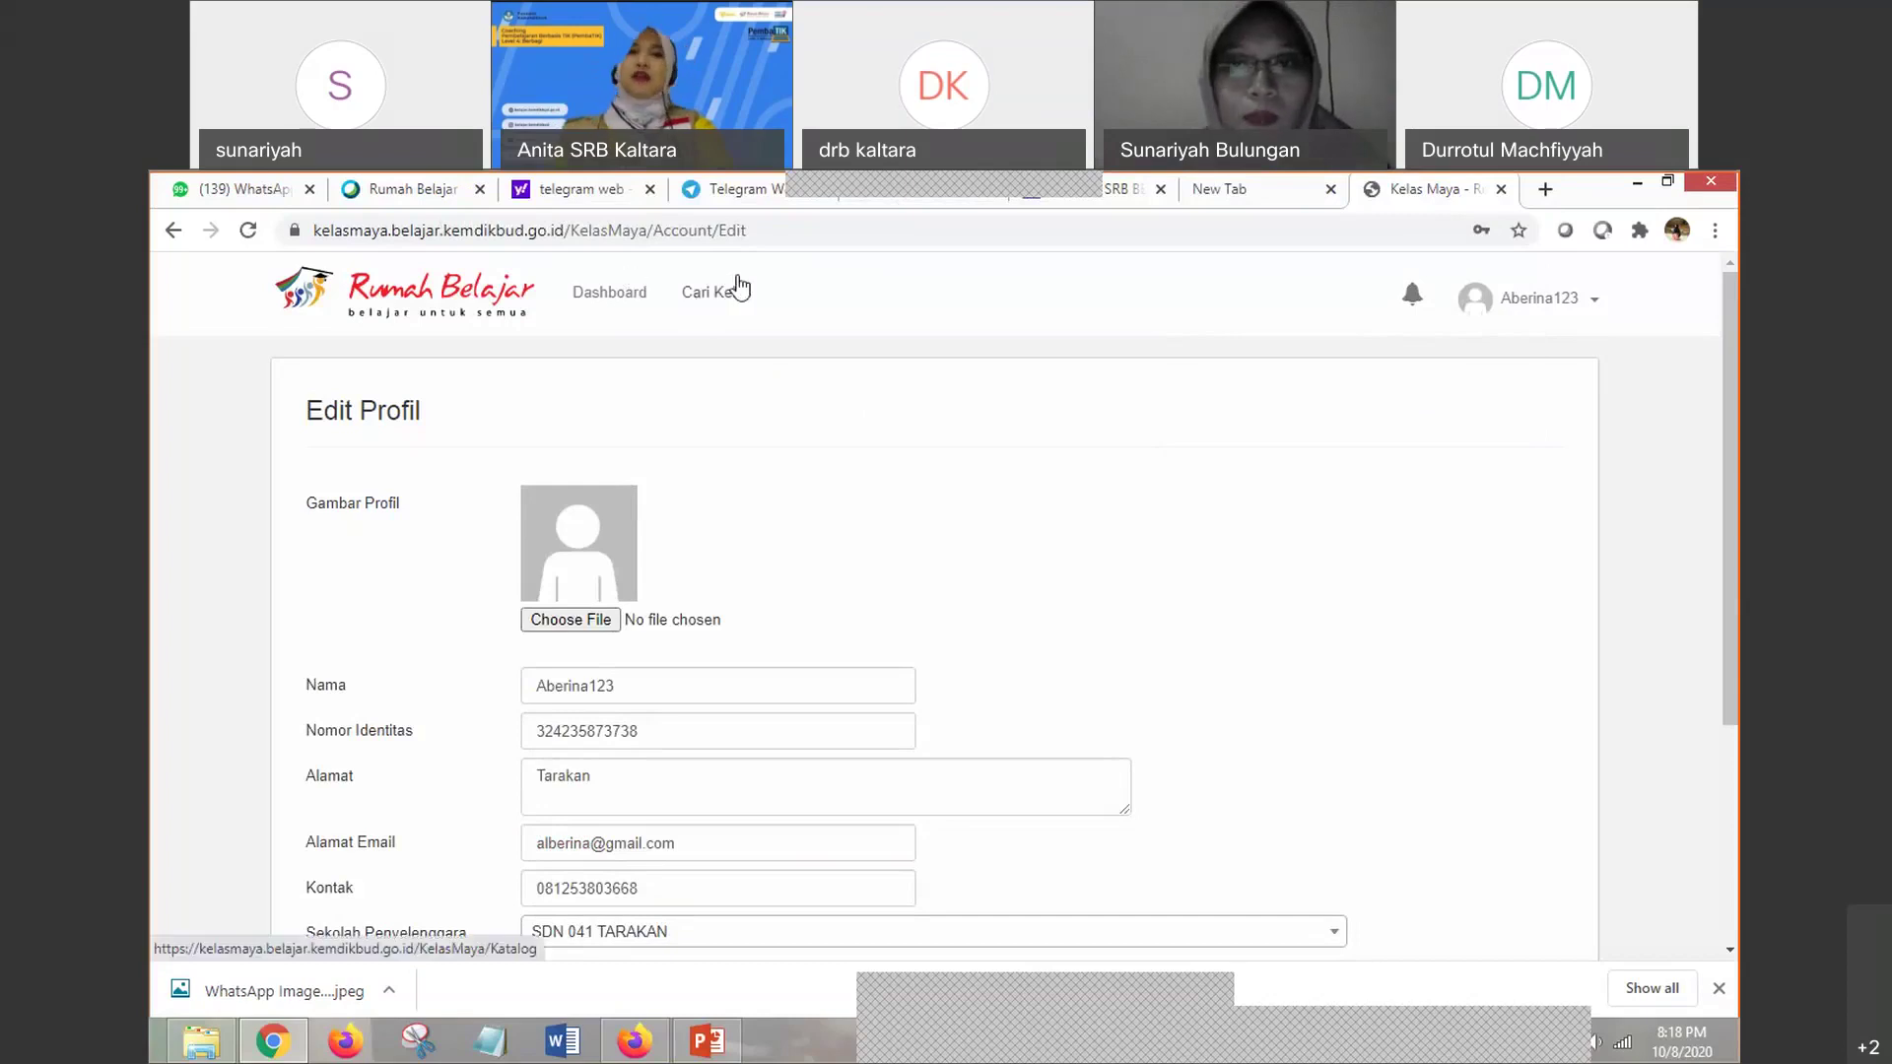
pyautogui.click(624, 306)
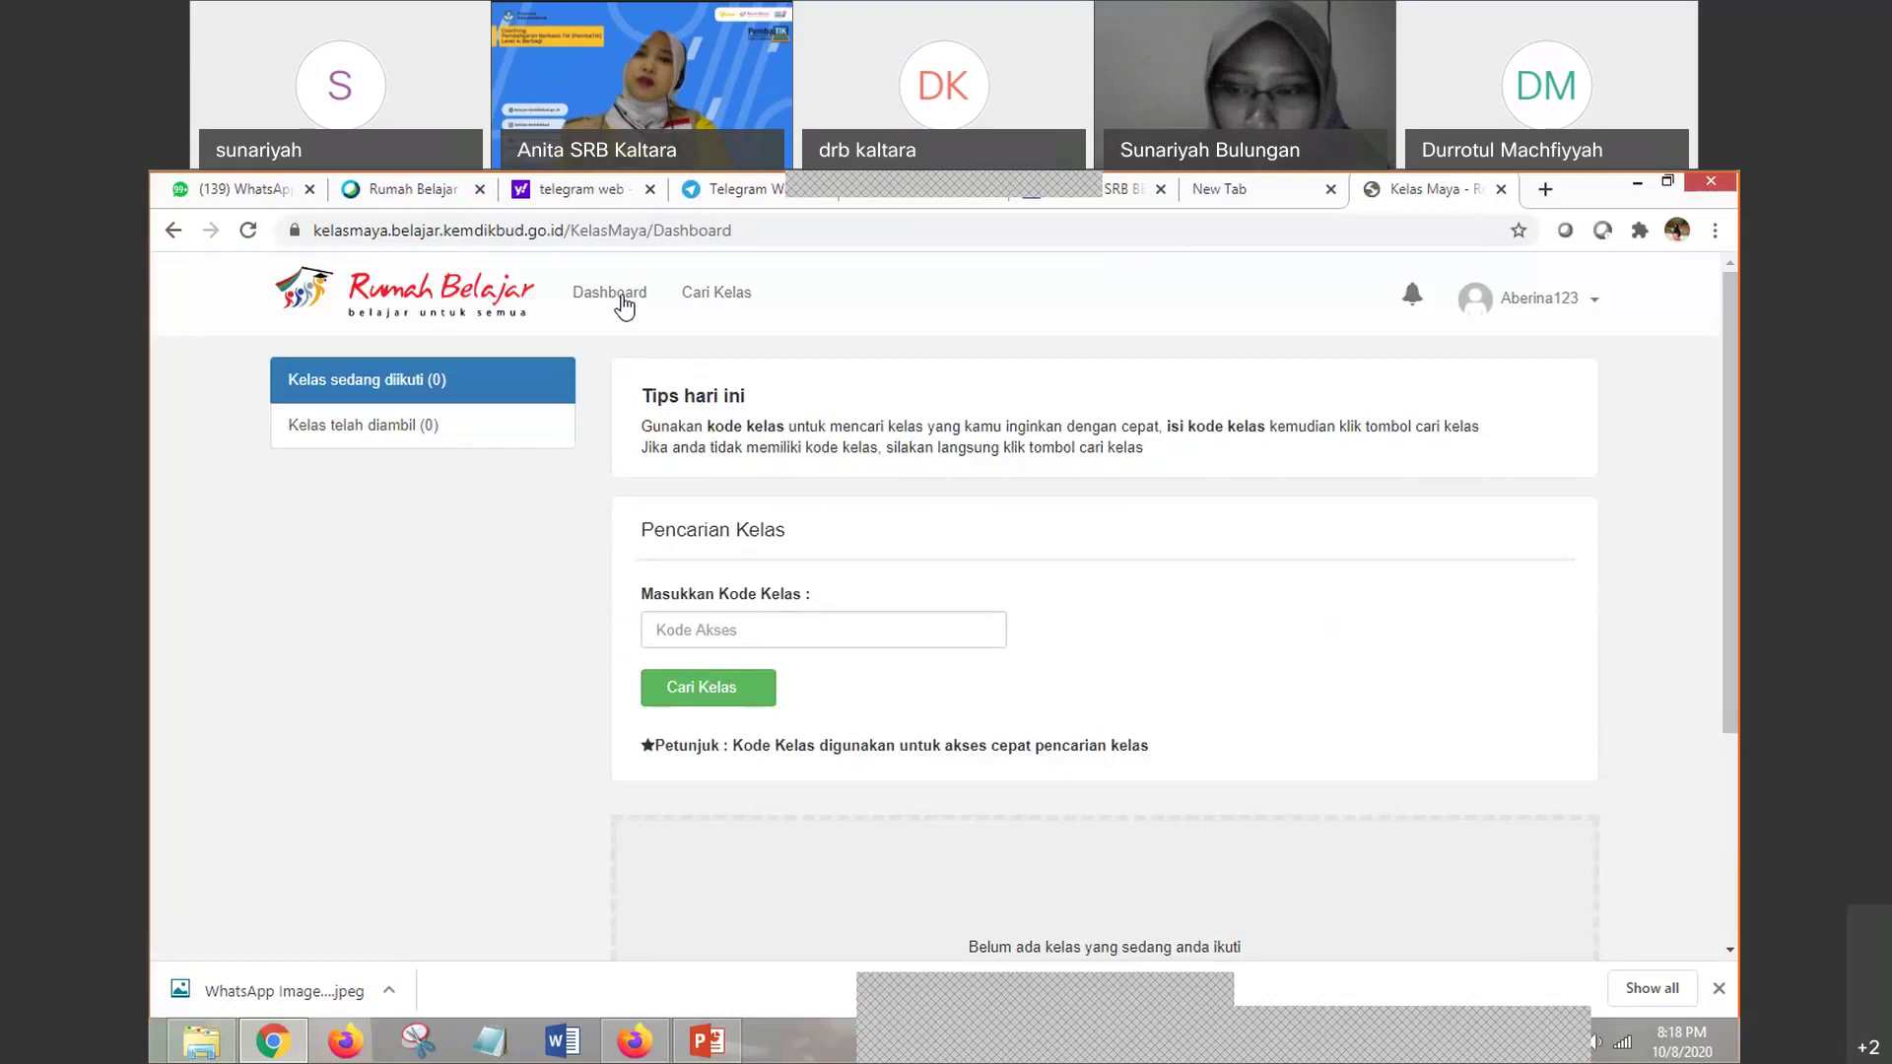
pyautogui.click(776, 632)
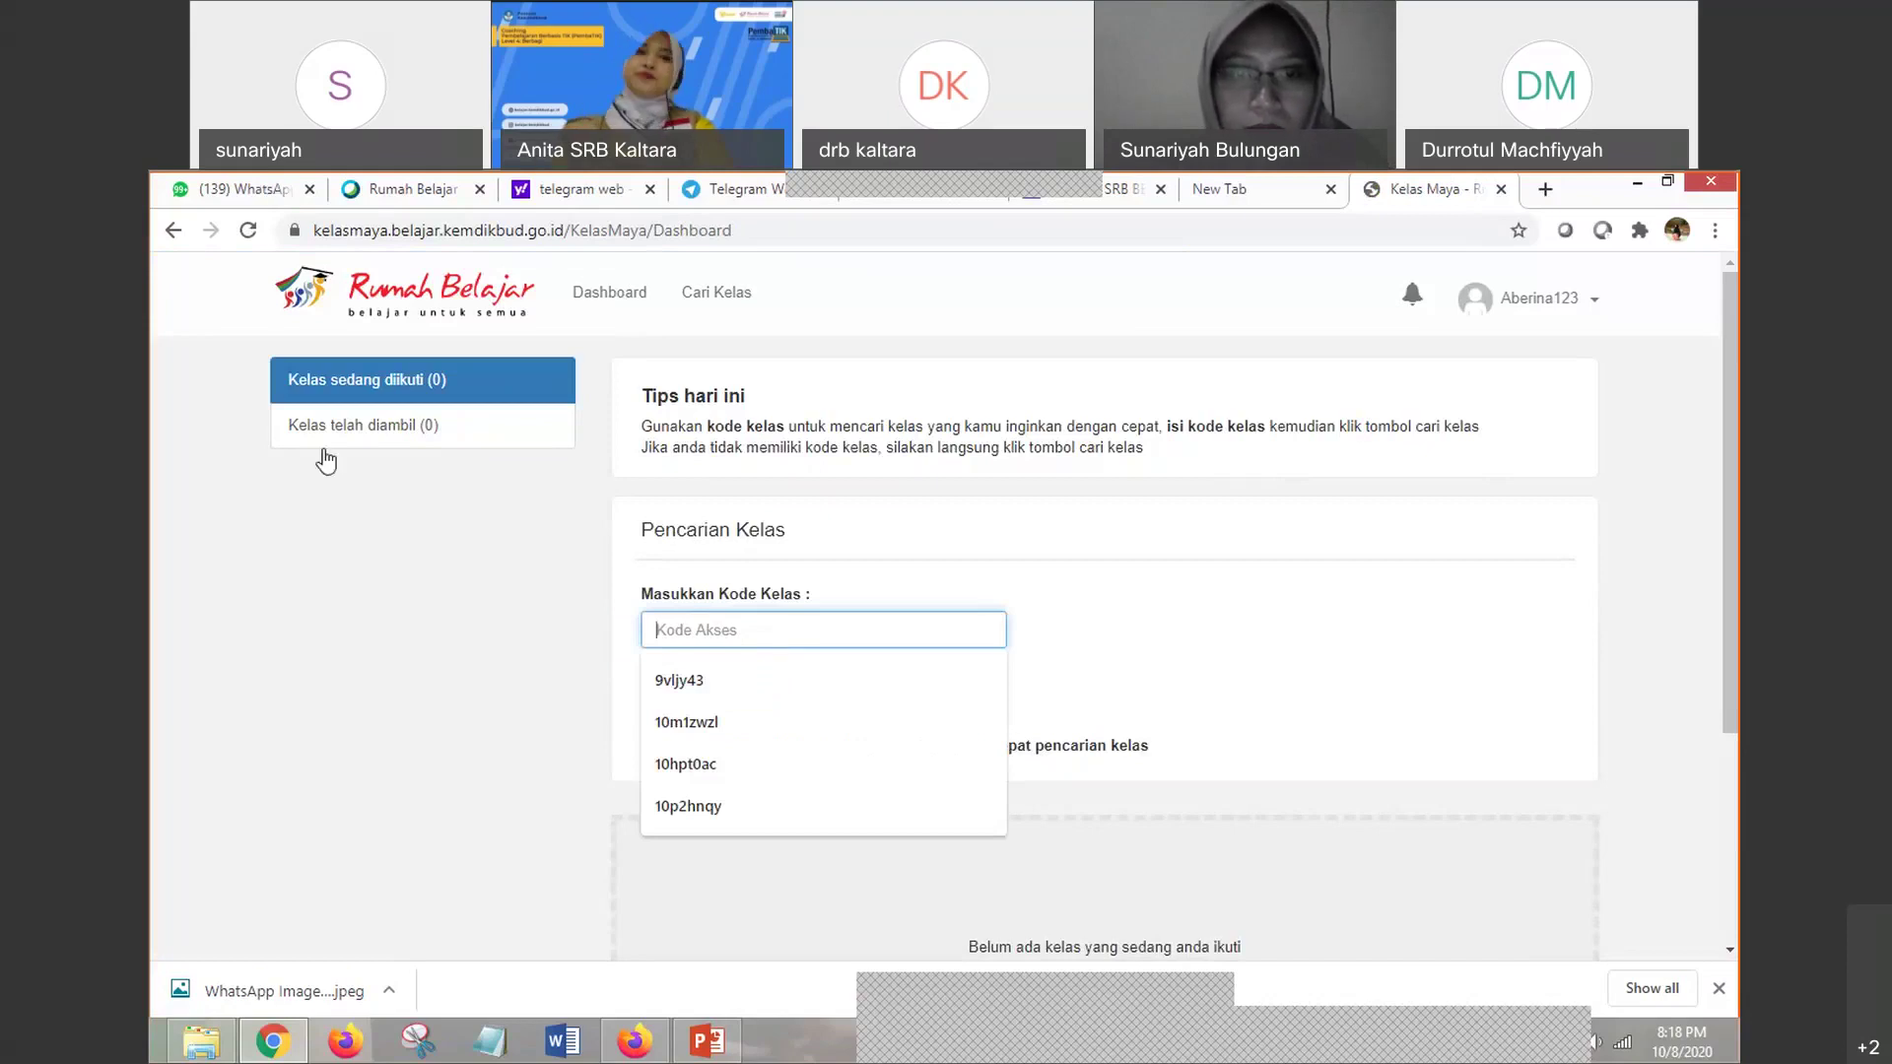
pyautogui.click(802, 598)
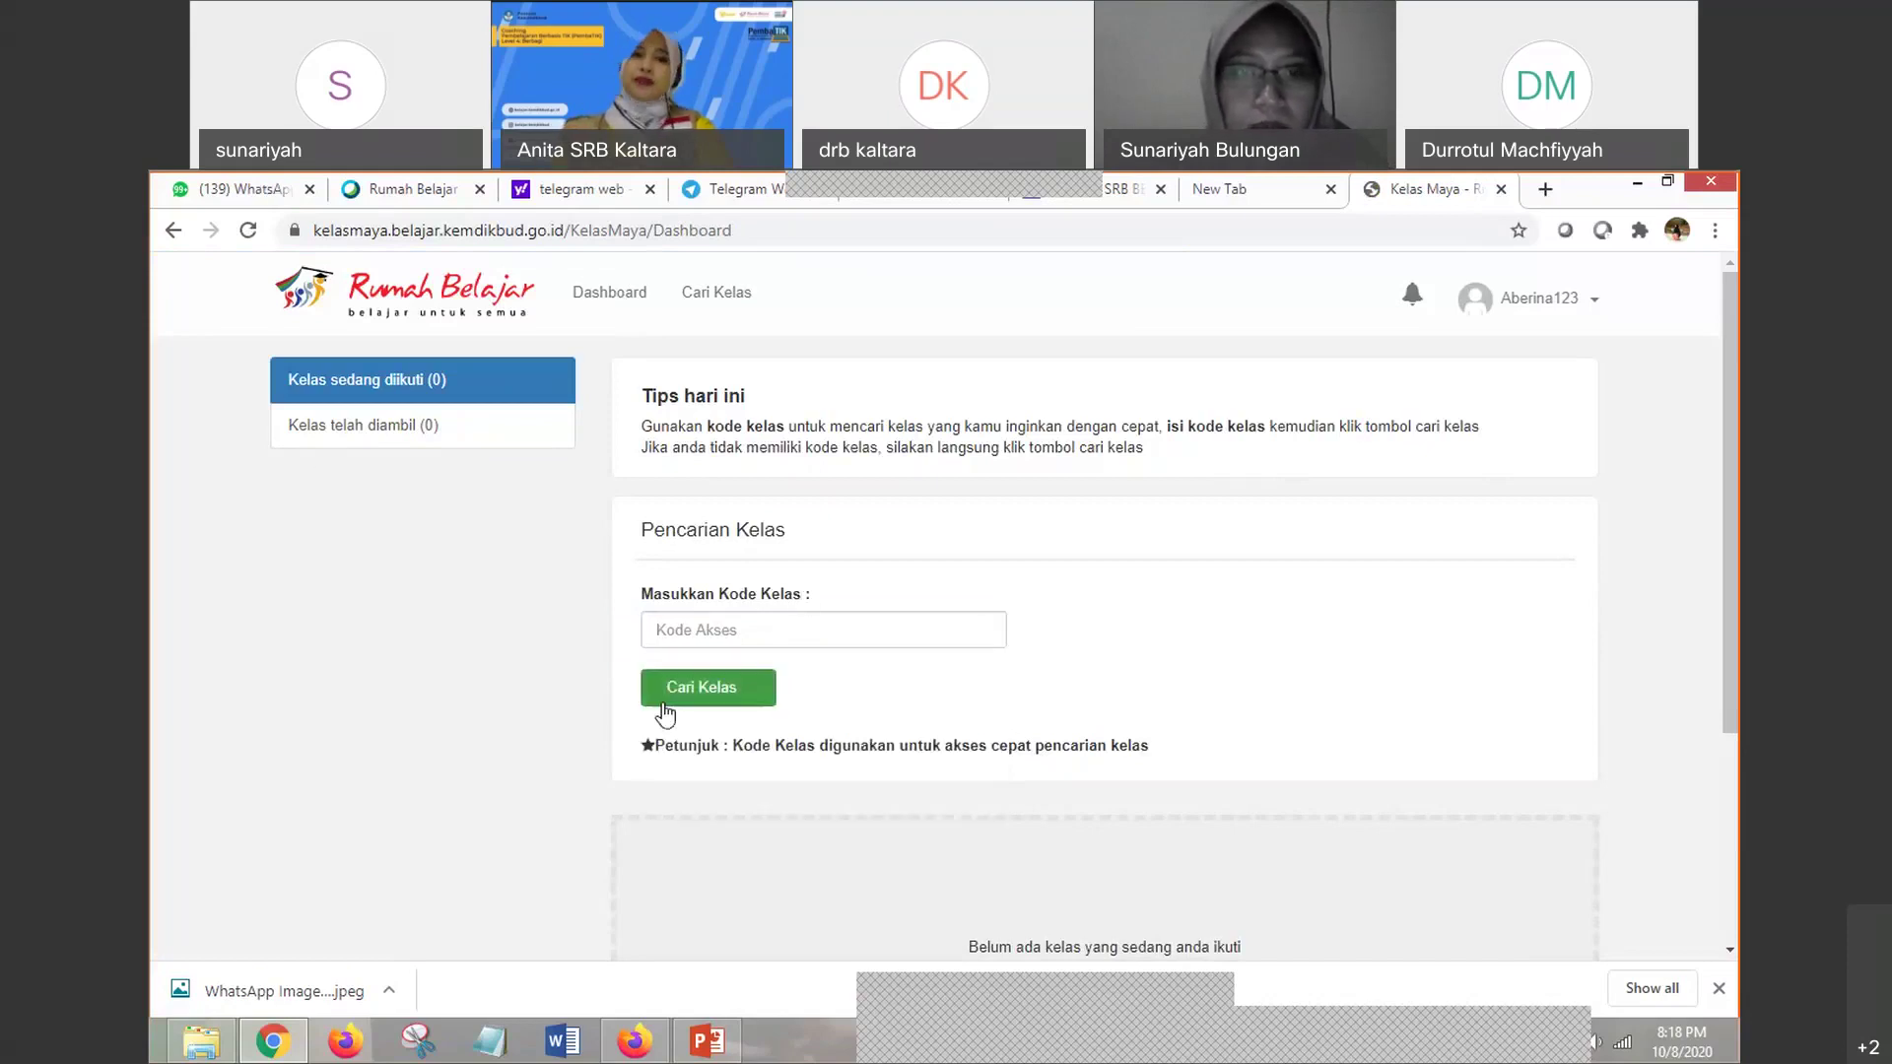
pyautogui.click(708, 627)
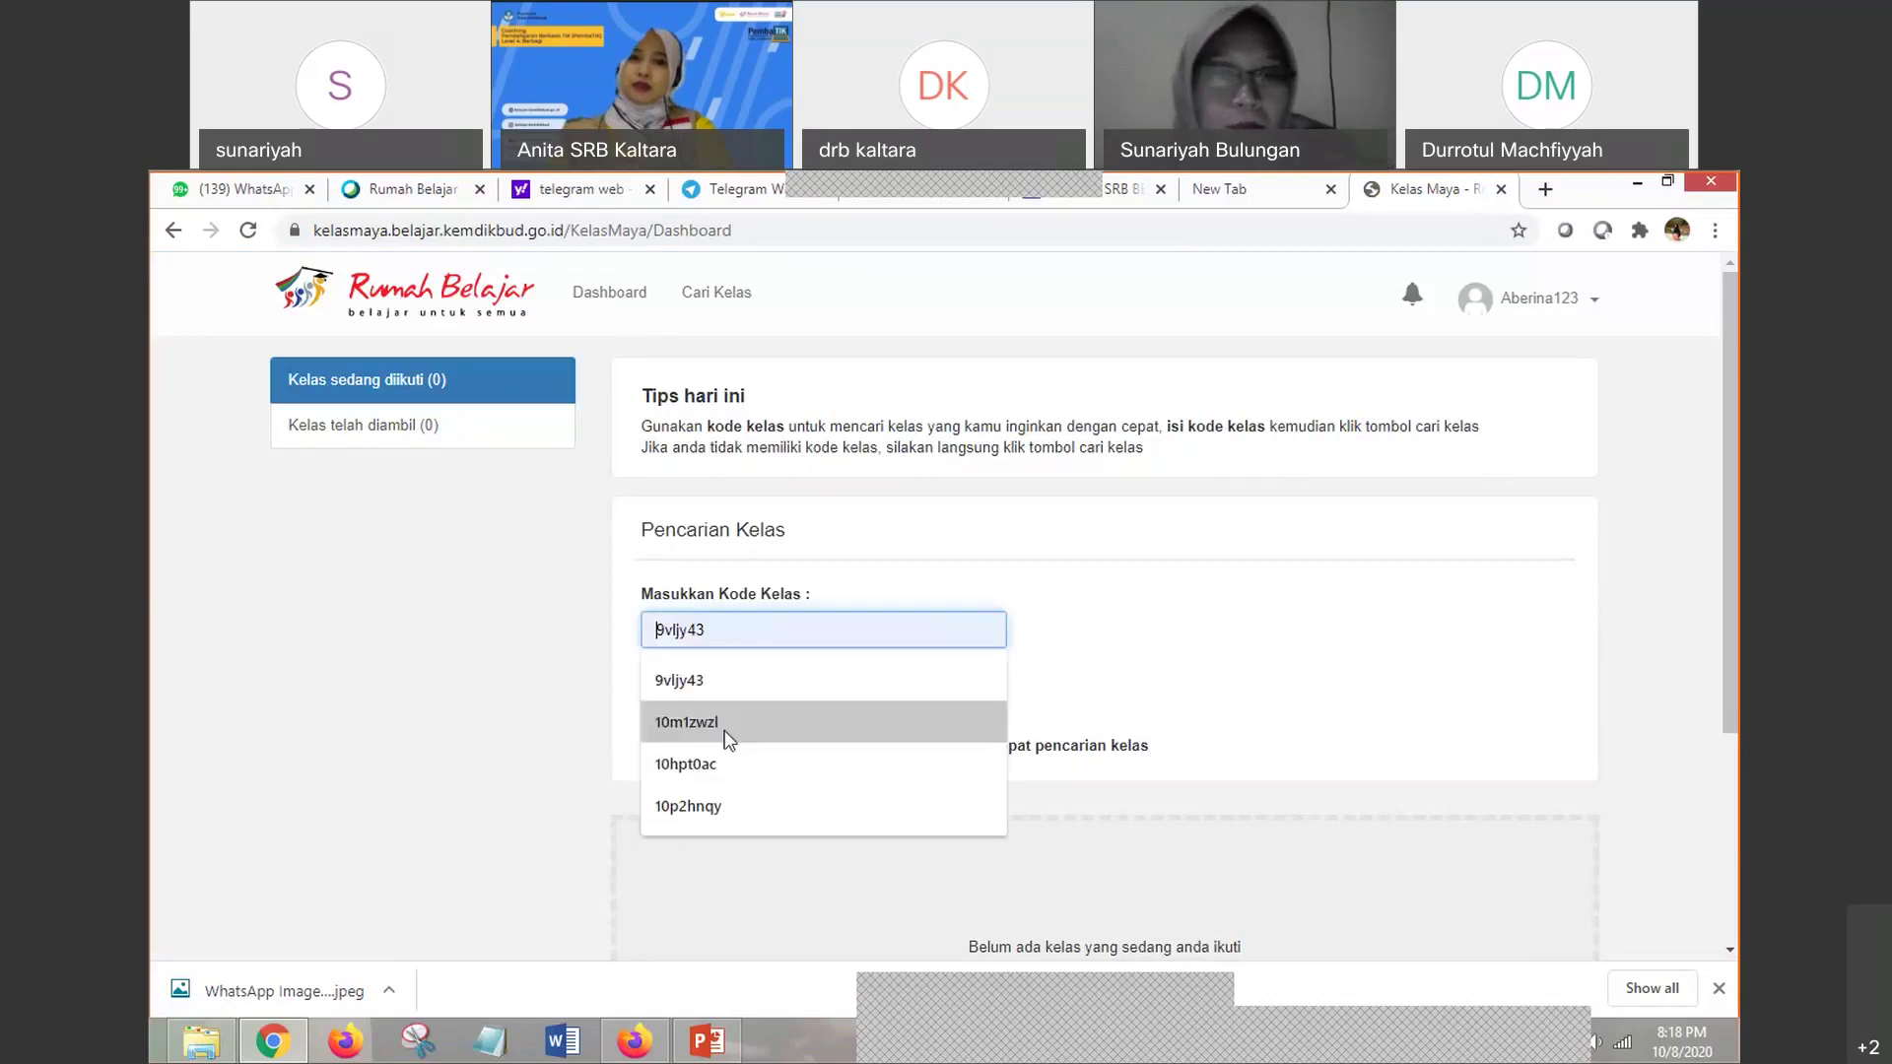
pyautogui.click(721, 806)
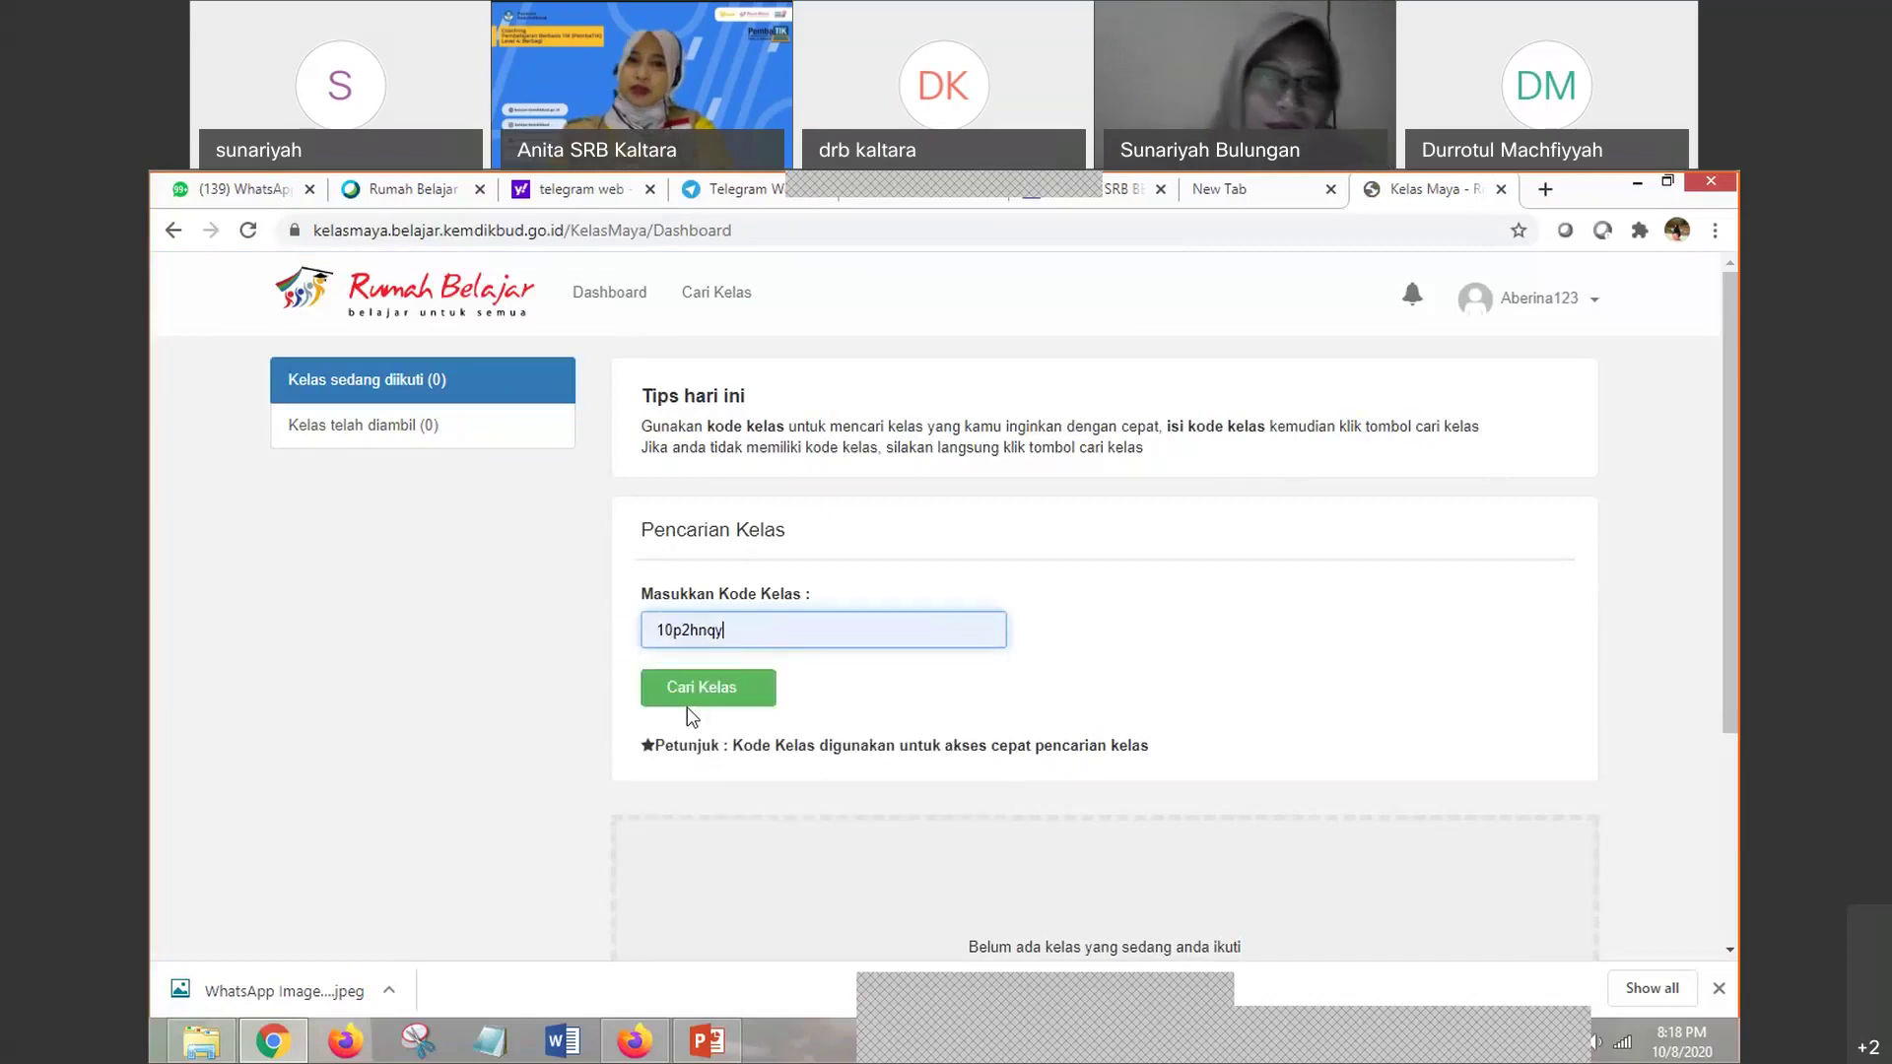
pyautogui.click(690, 703)
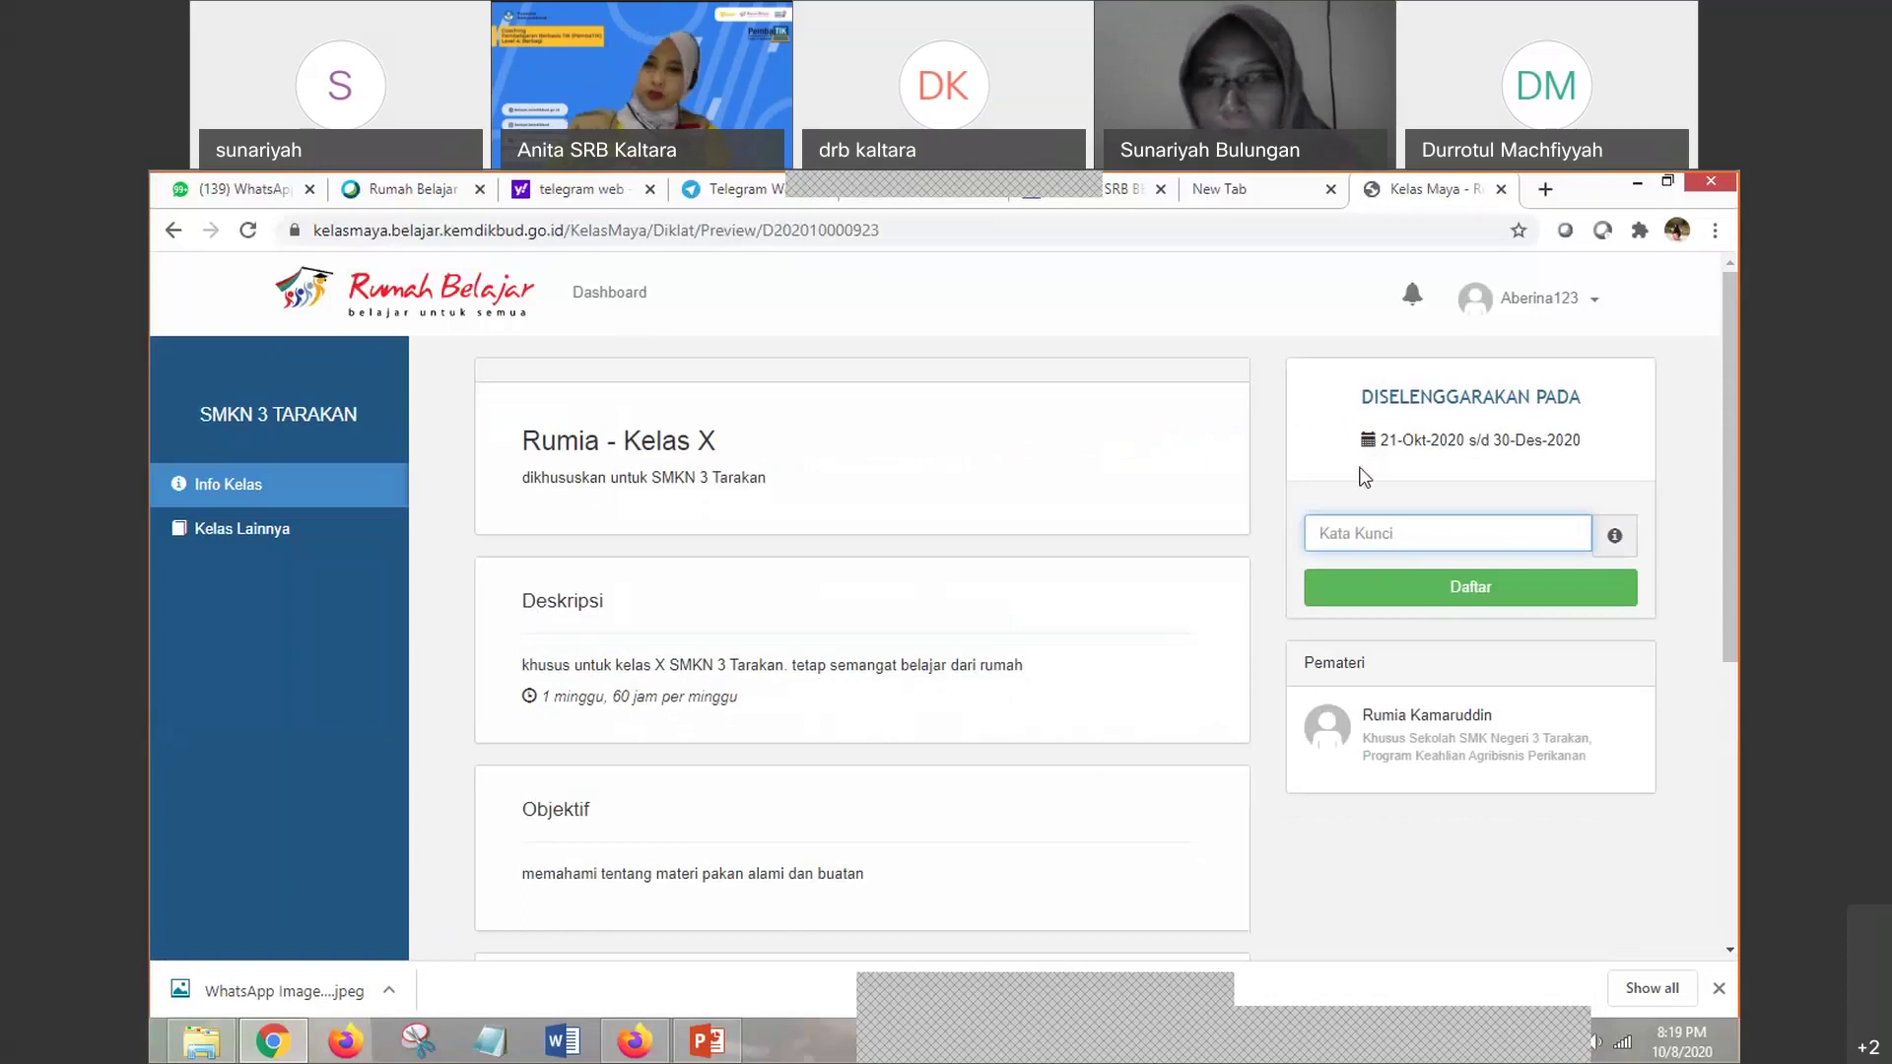
# Step: Fill in a saved class enrollment key, then return to the class search page
pyautogui.write('1')
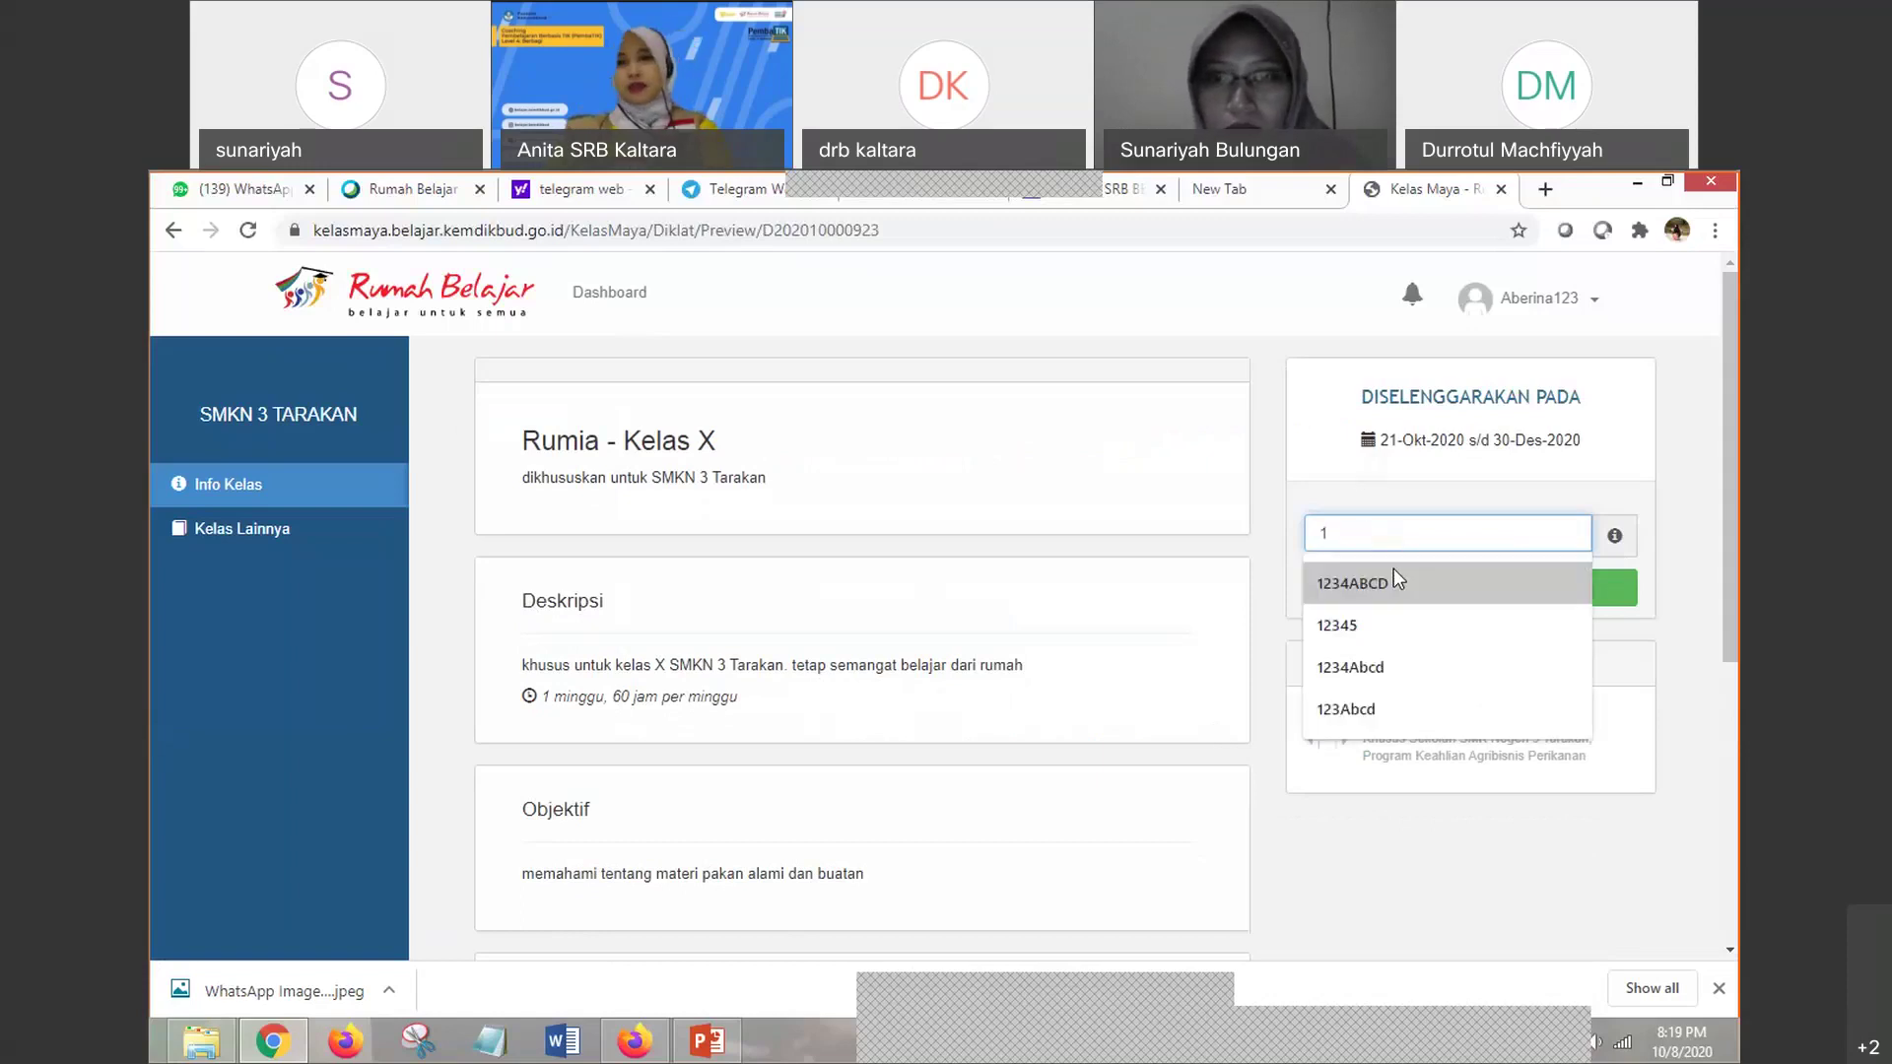
pyautogui.click(1380, 625)
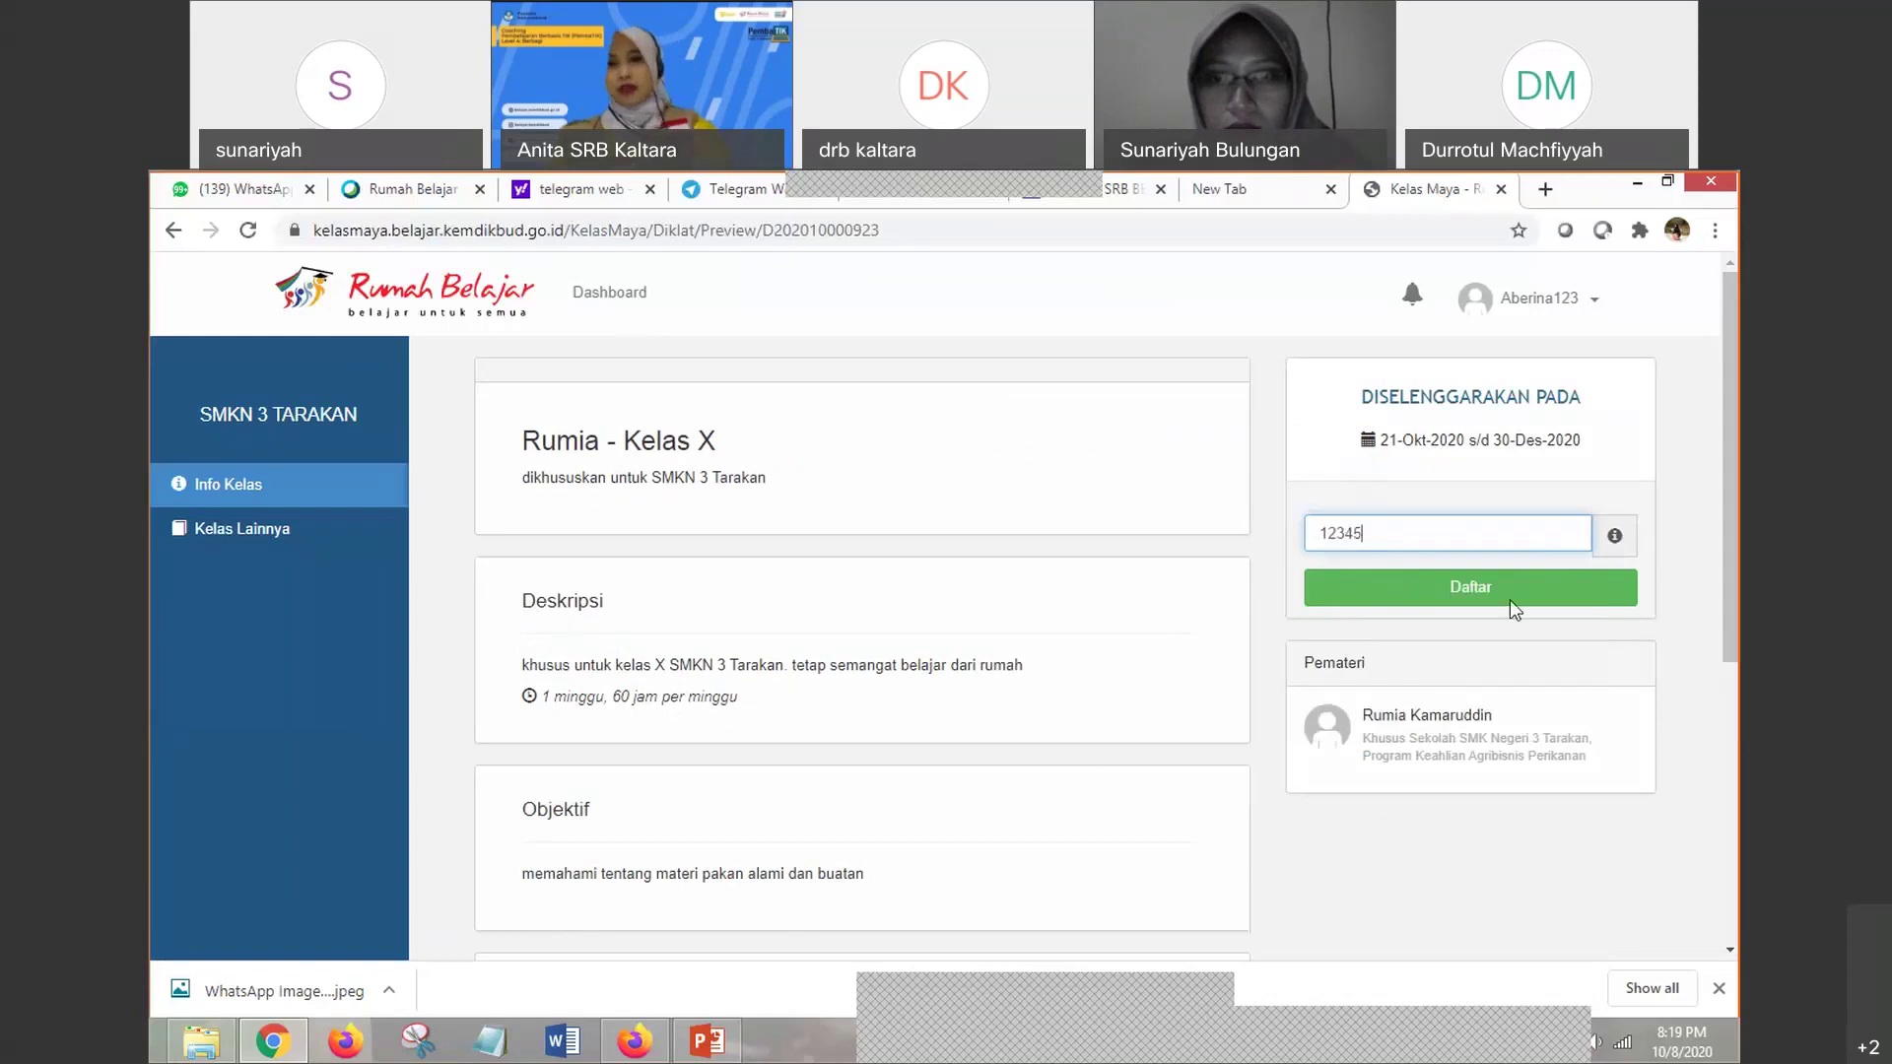
pyautogui.click(1419, 952)
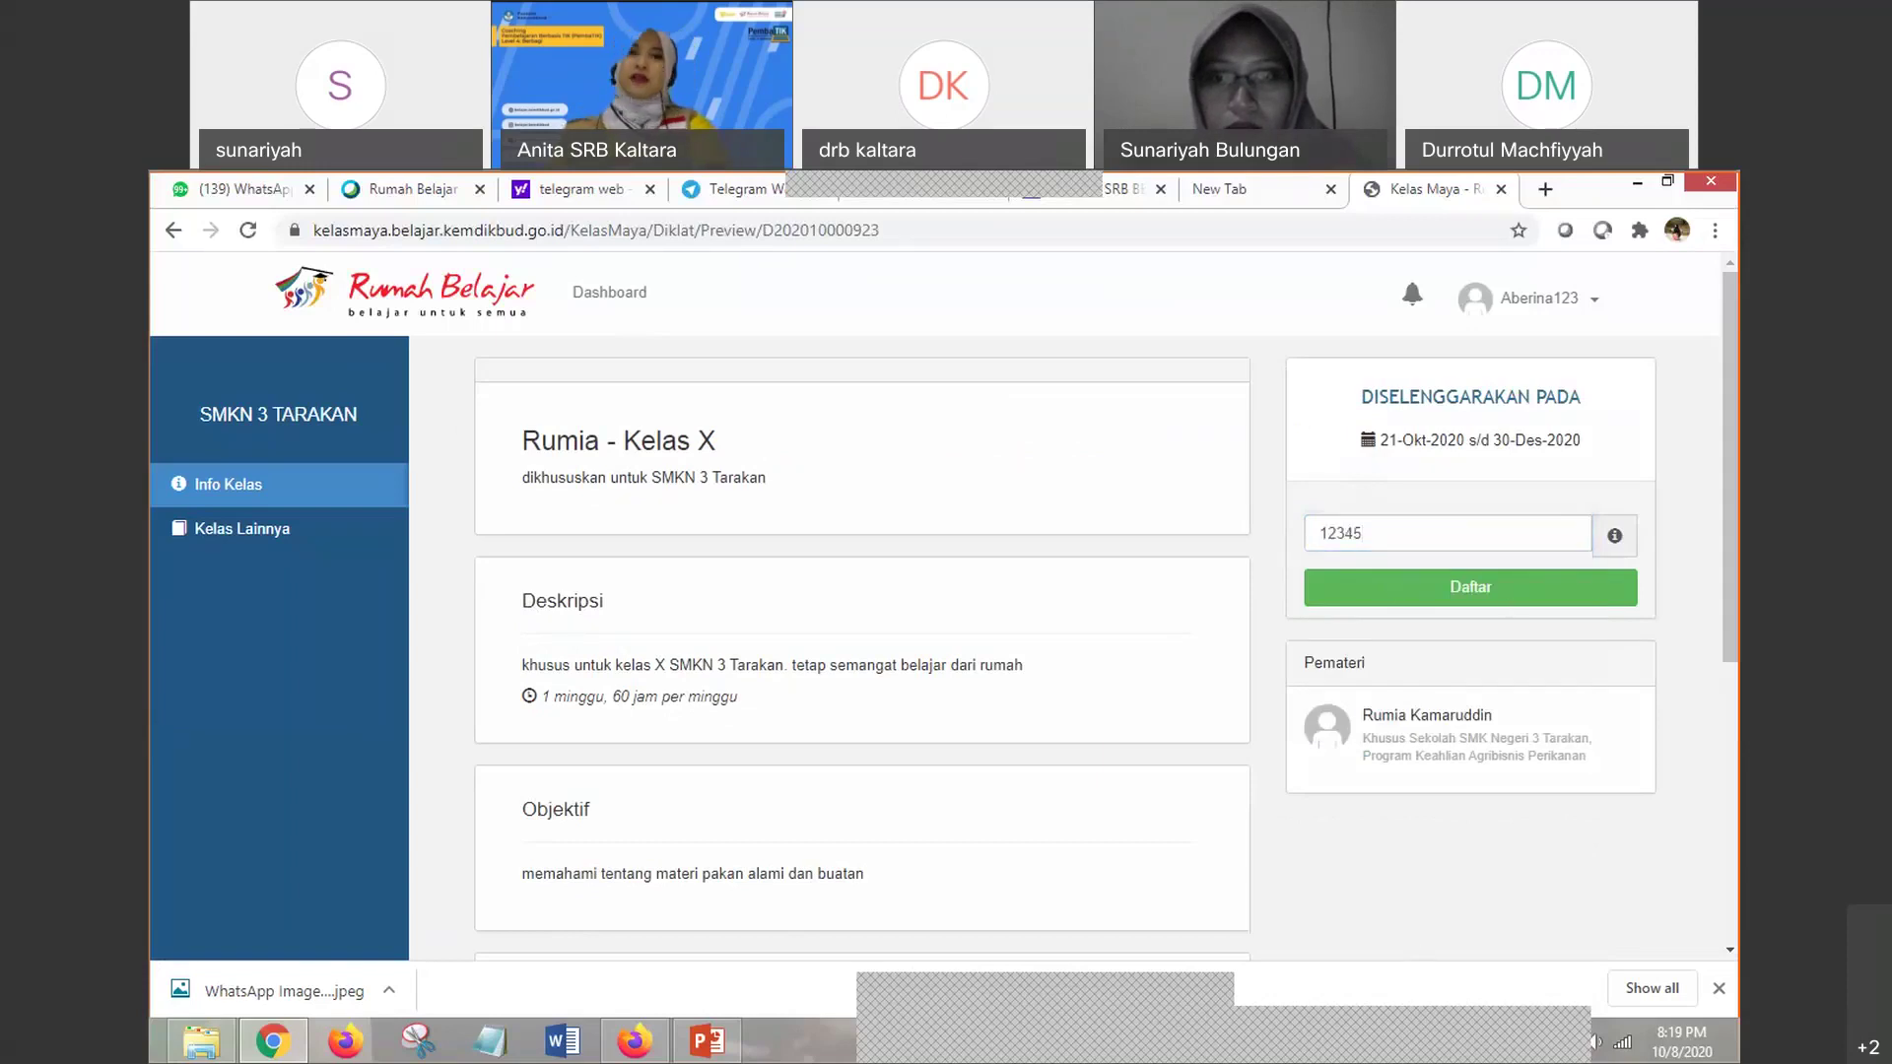
pyautogui.click(174, 232)
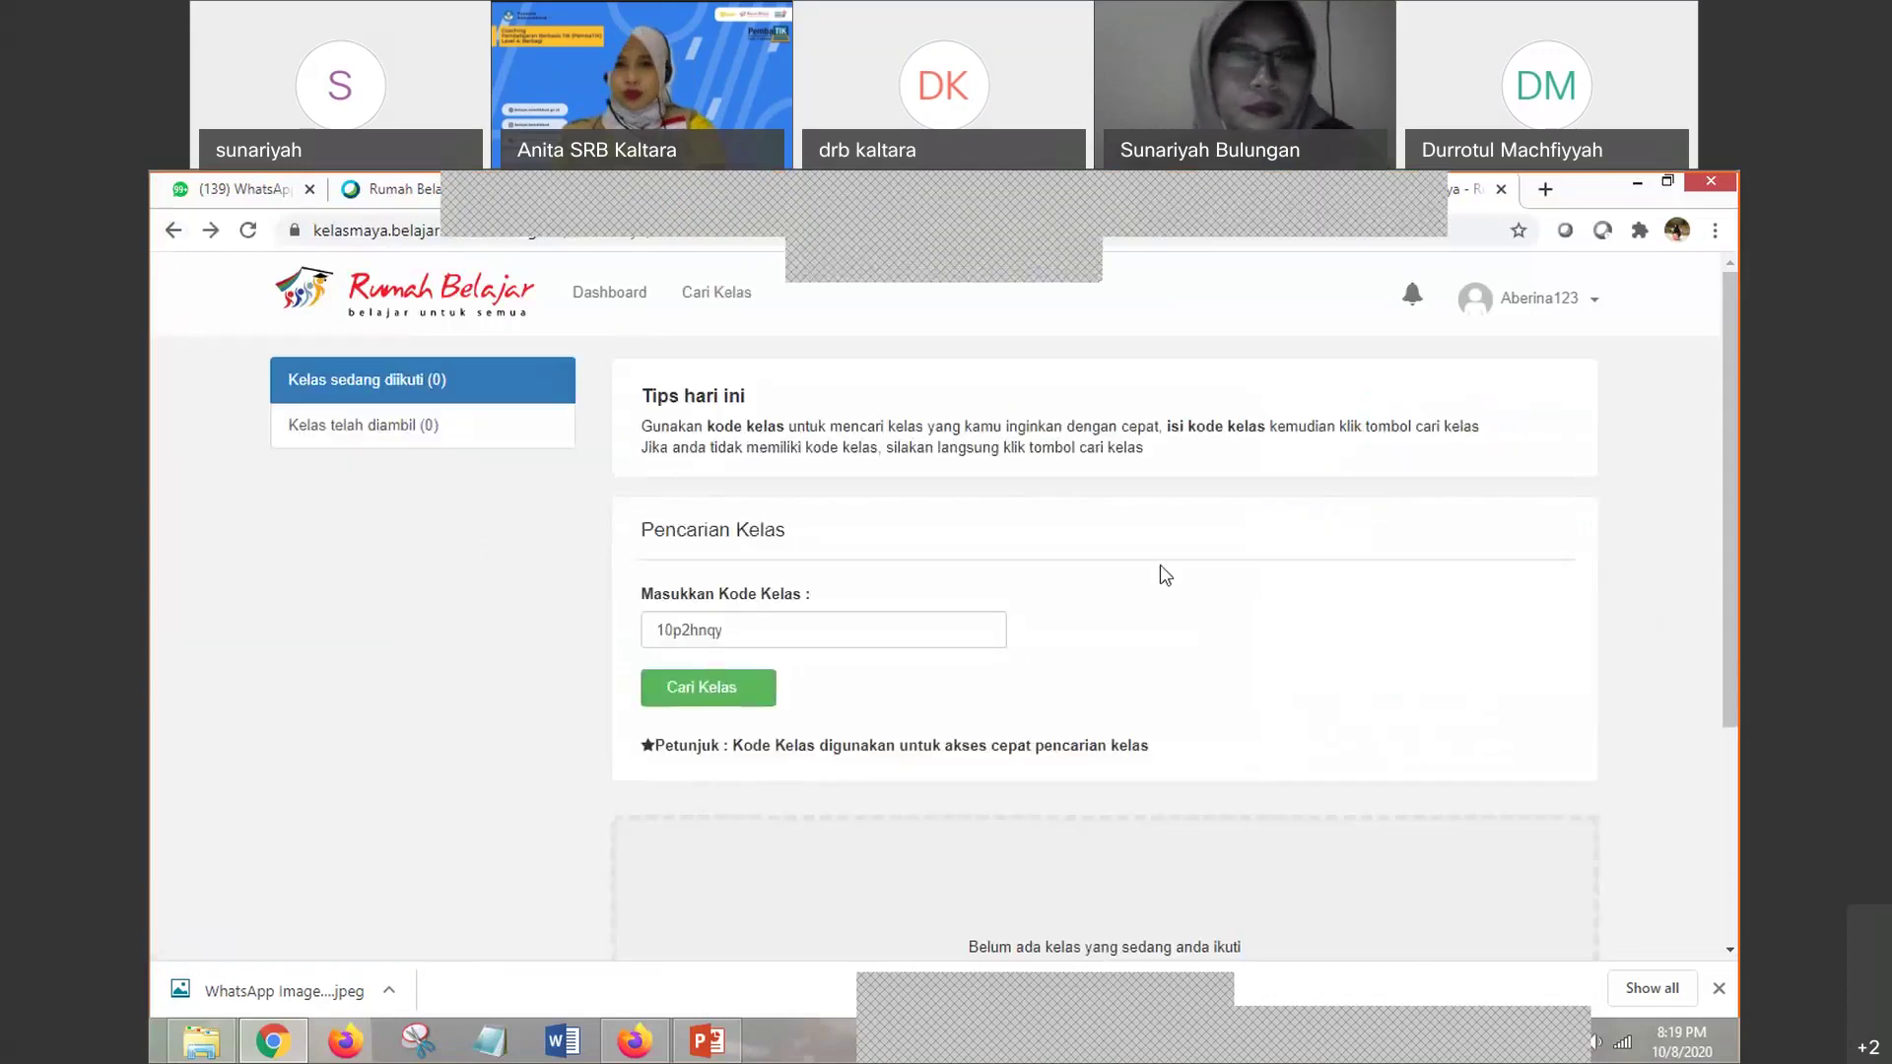
# Step: Log out of the student account through the username menu's Logout option
pyautogui.click(870, 631)
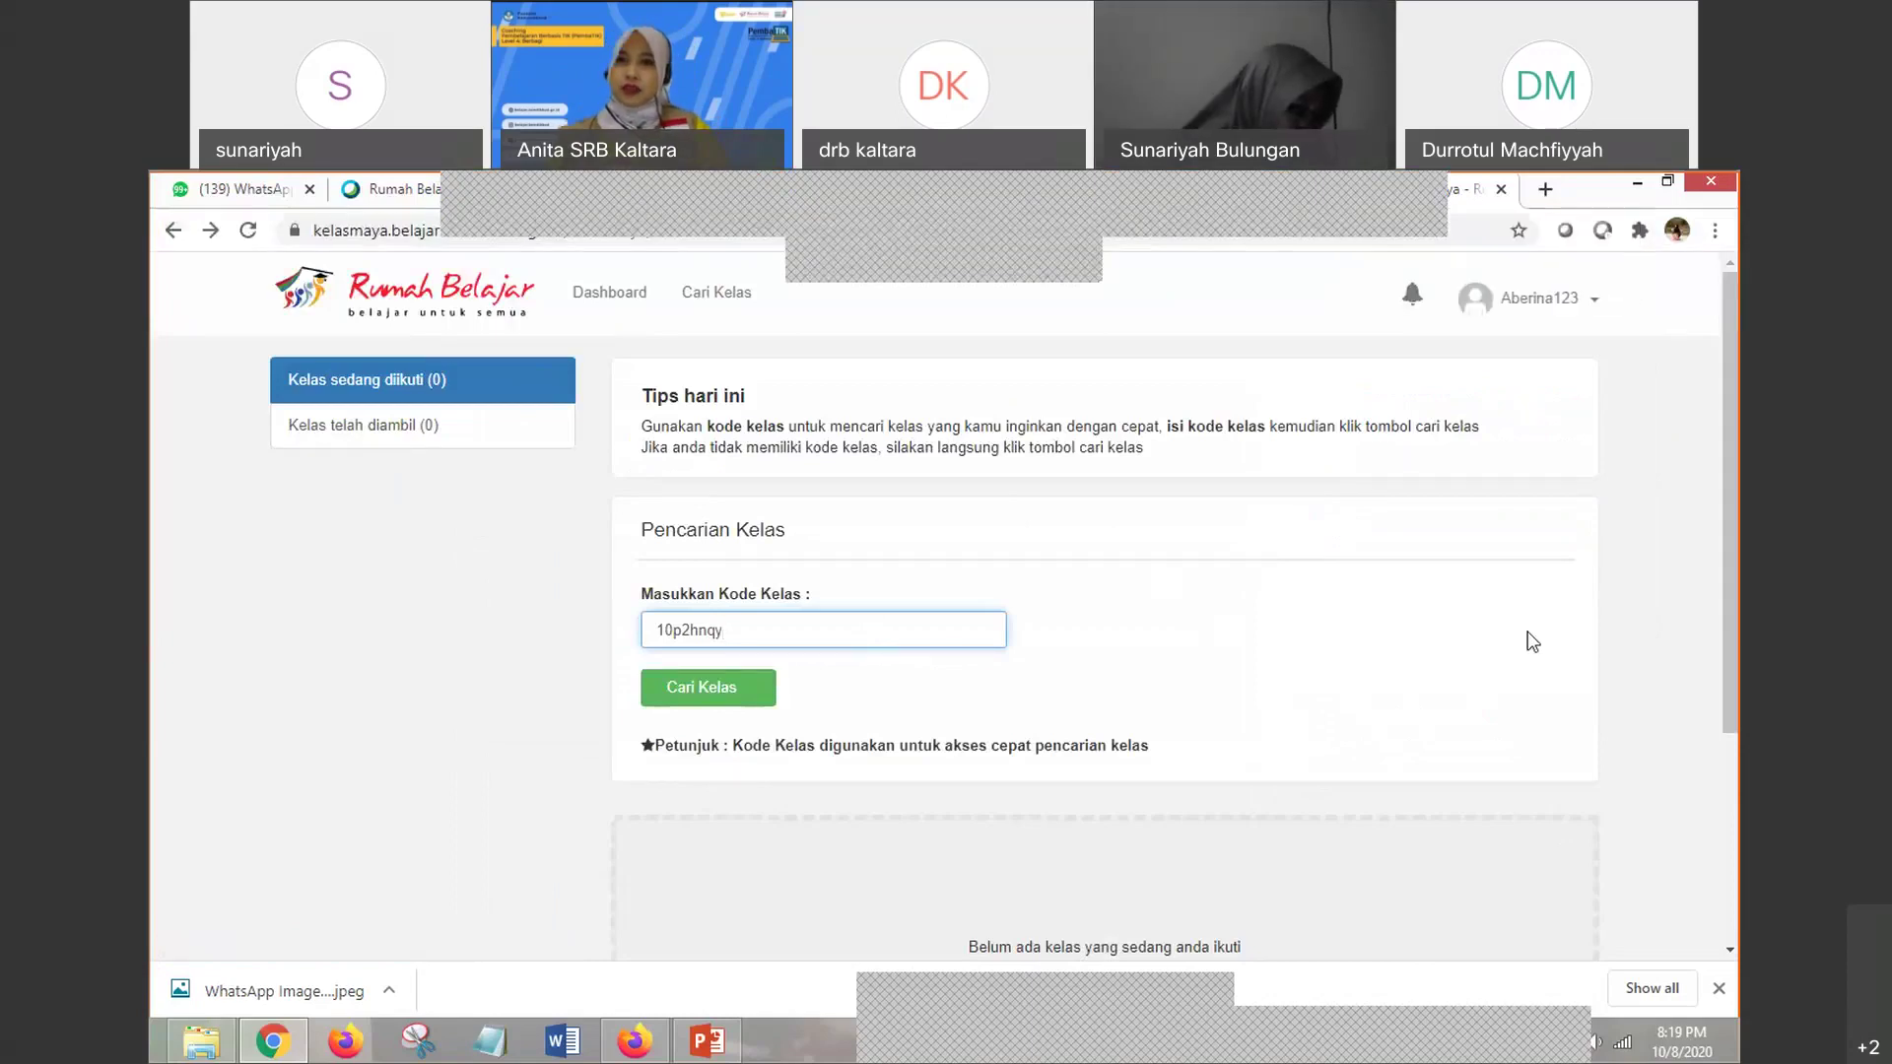
pyautogui.click(1533, 304)
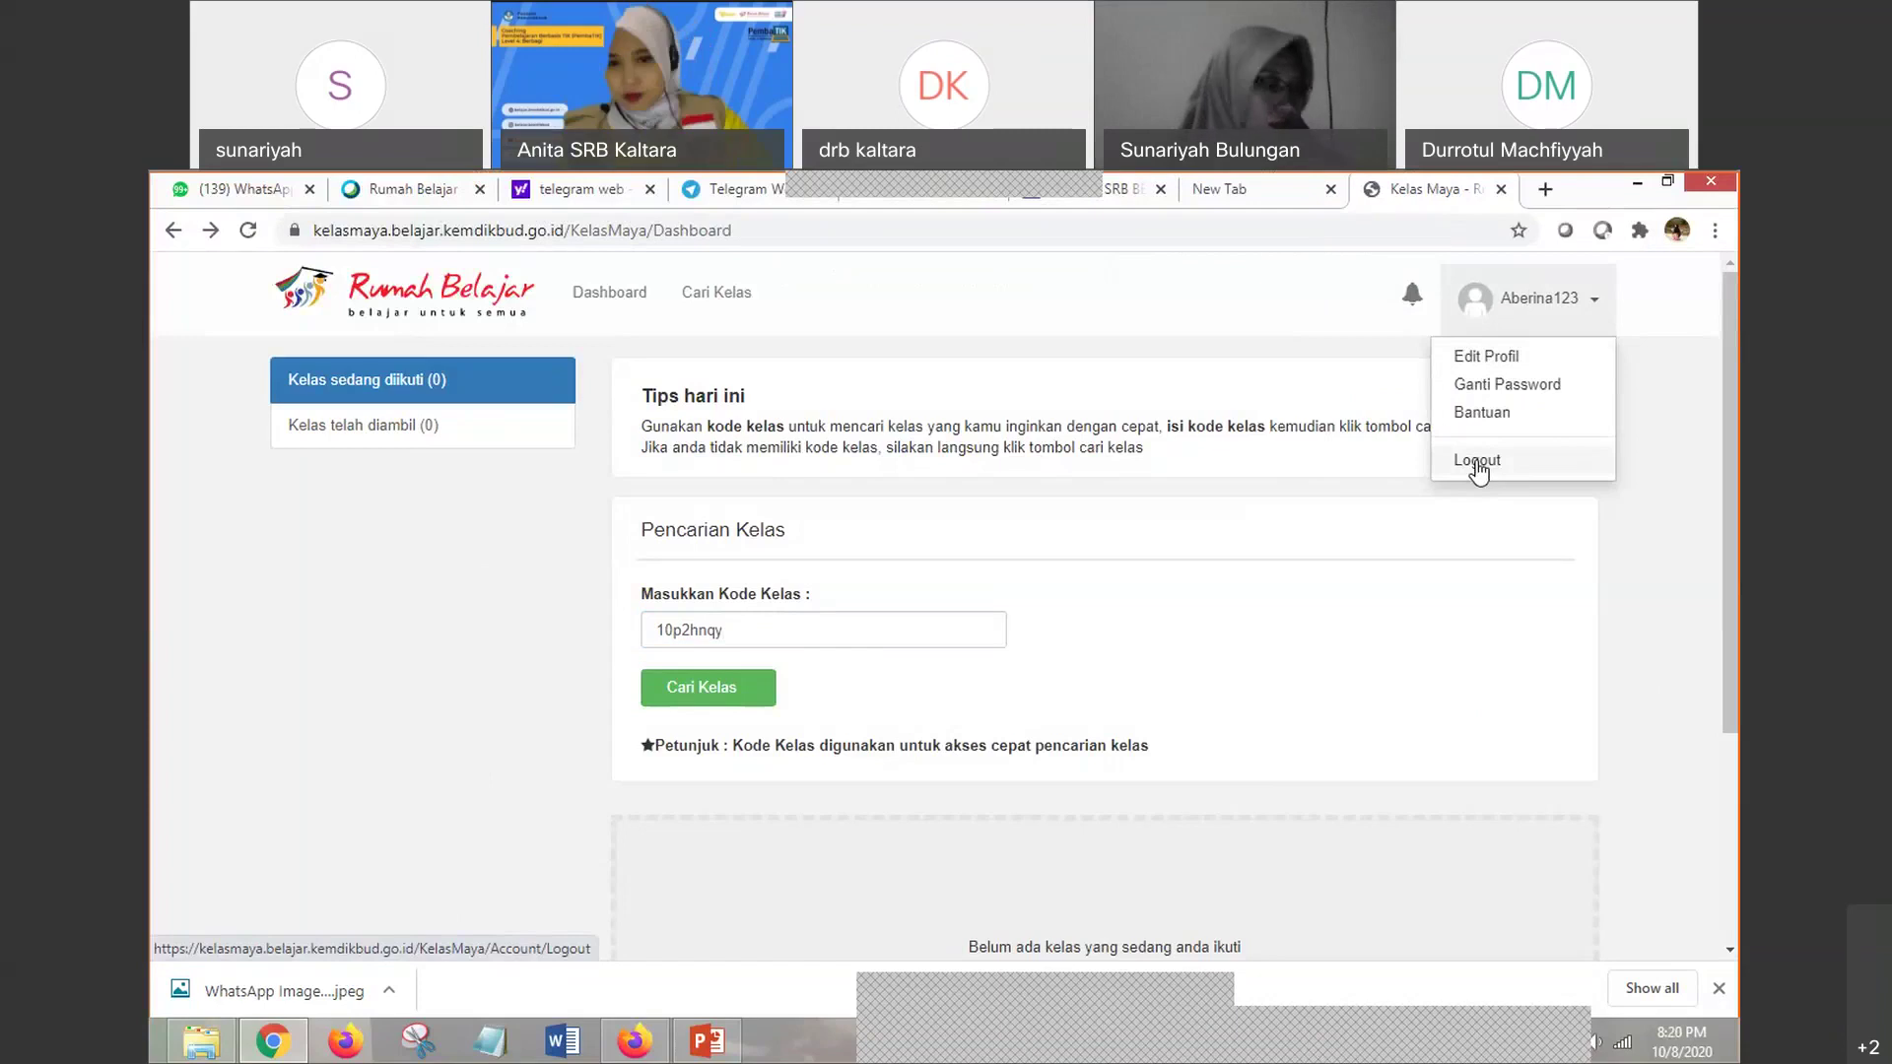
pyautogui.click(1477, 462)
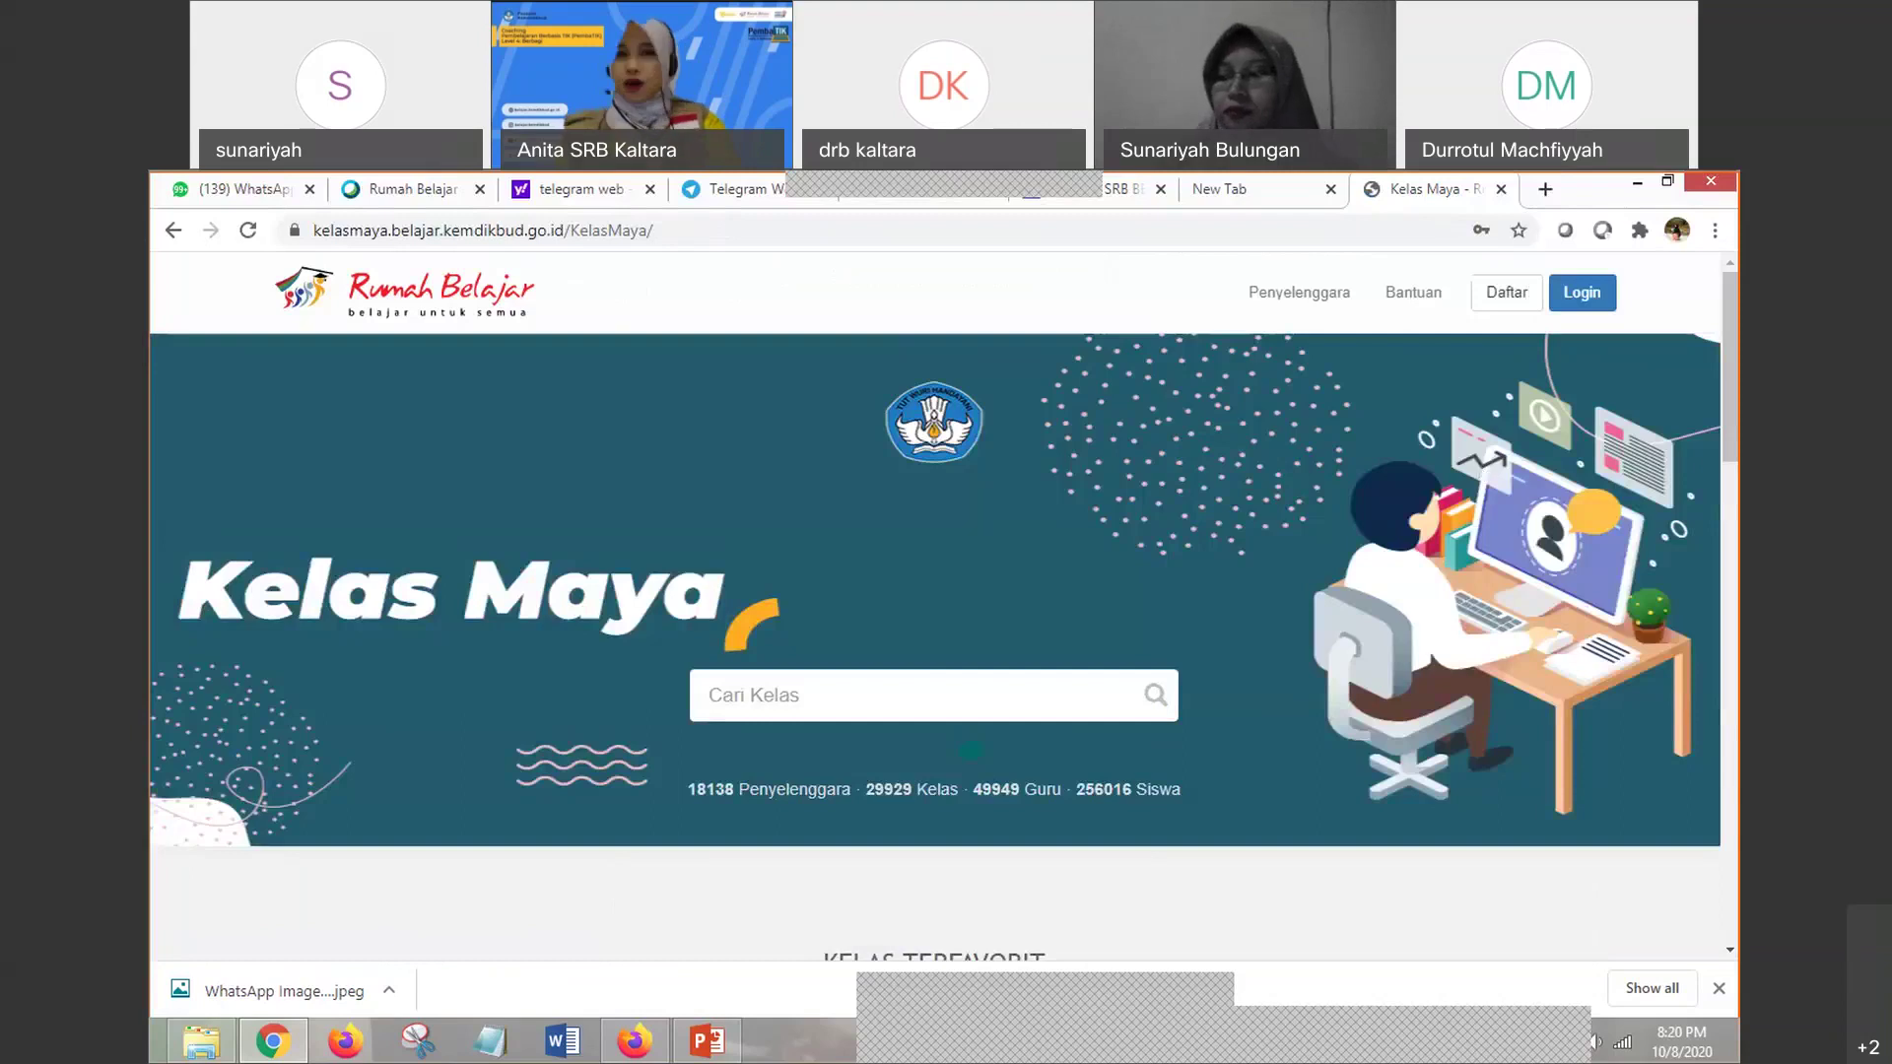
# Step: Start a new sign-up and choose Daftar Sebagai Guru to register as a teacher
pyautogui.click(1524, 314)
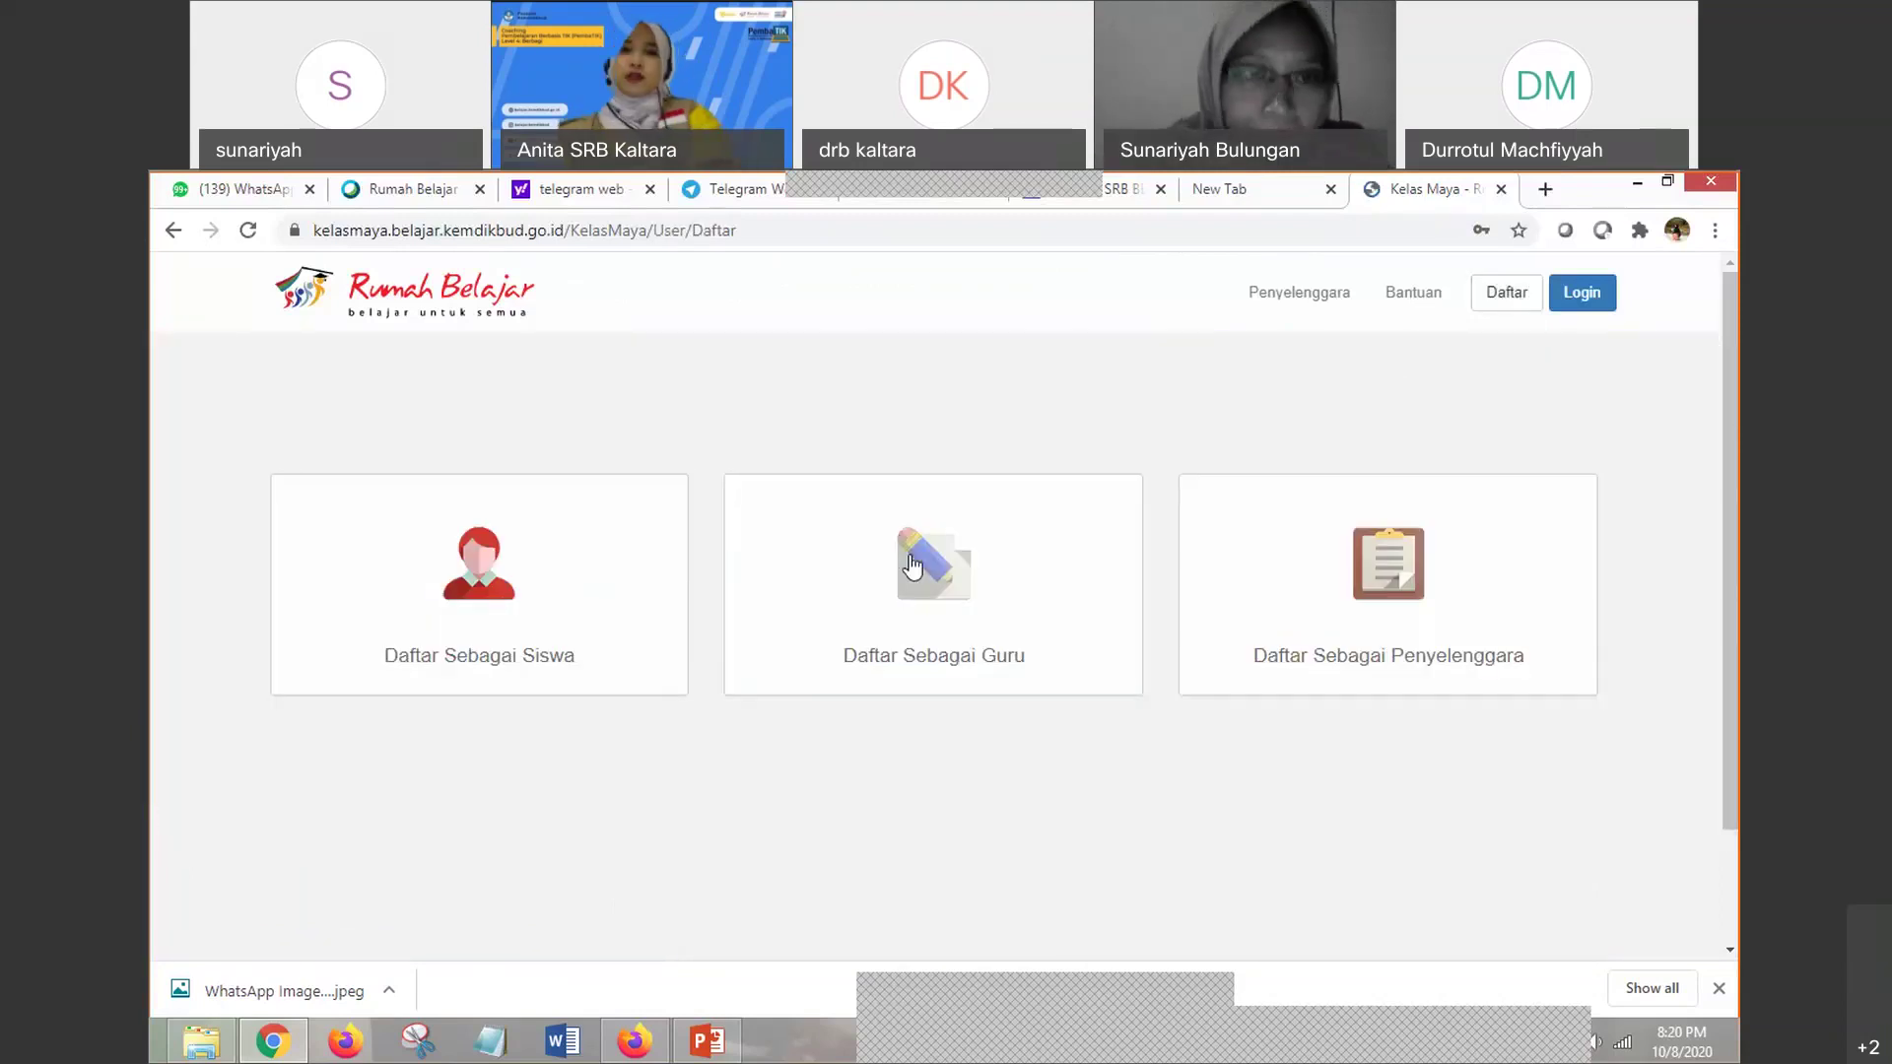
pyautogui.click(912, 565)
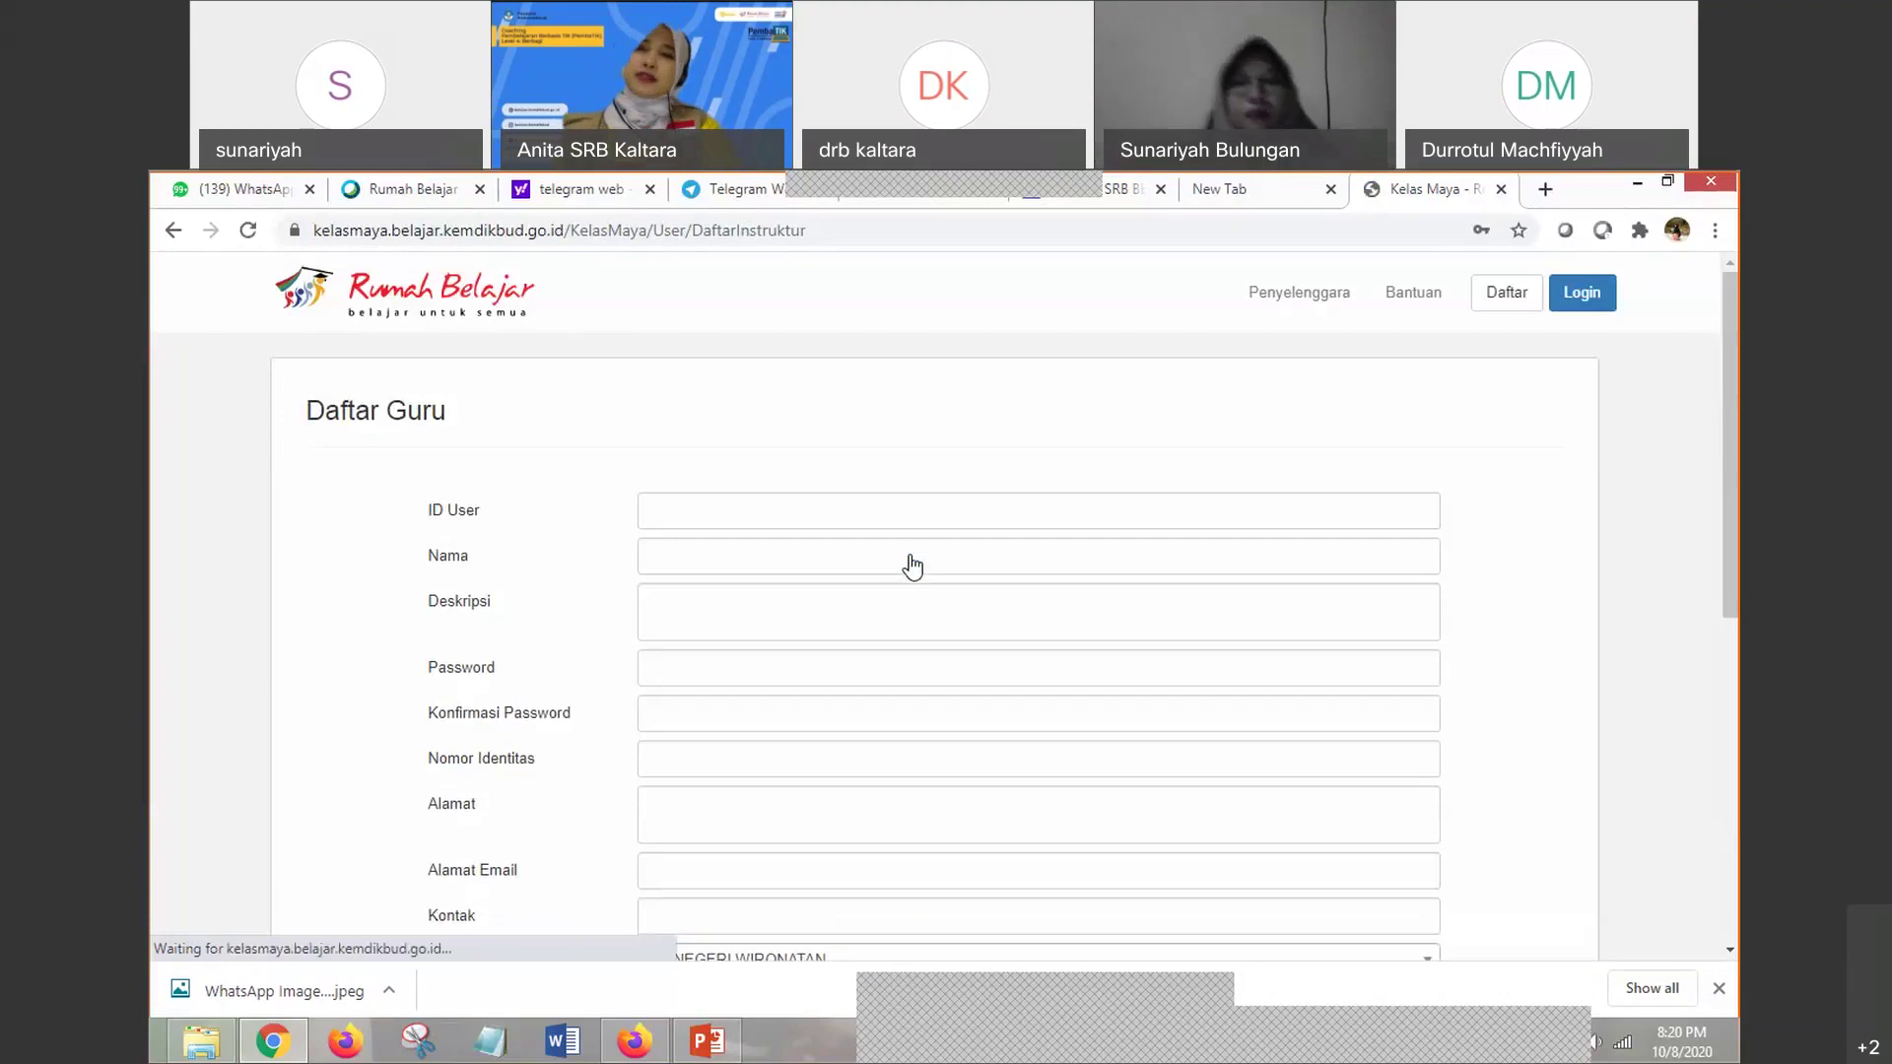
# Step: Enter user ID 'Anita123', the name, and description 'khusus Kelas 6 - b'
pyautogui.click(655, 512)
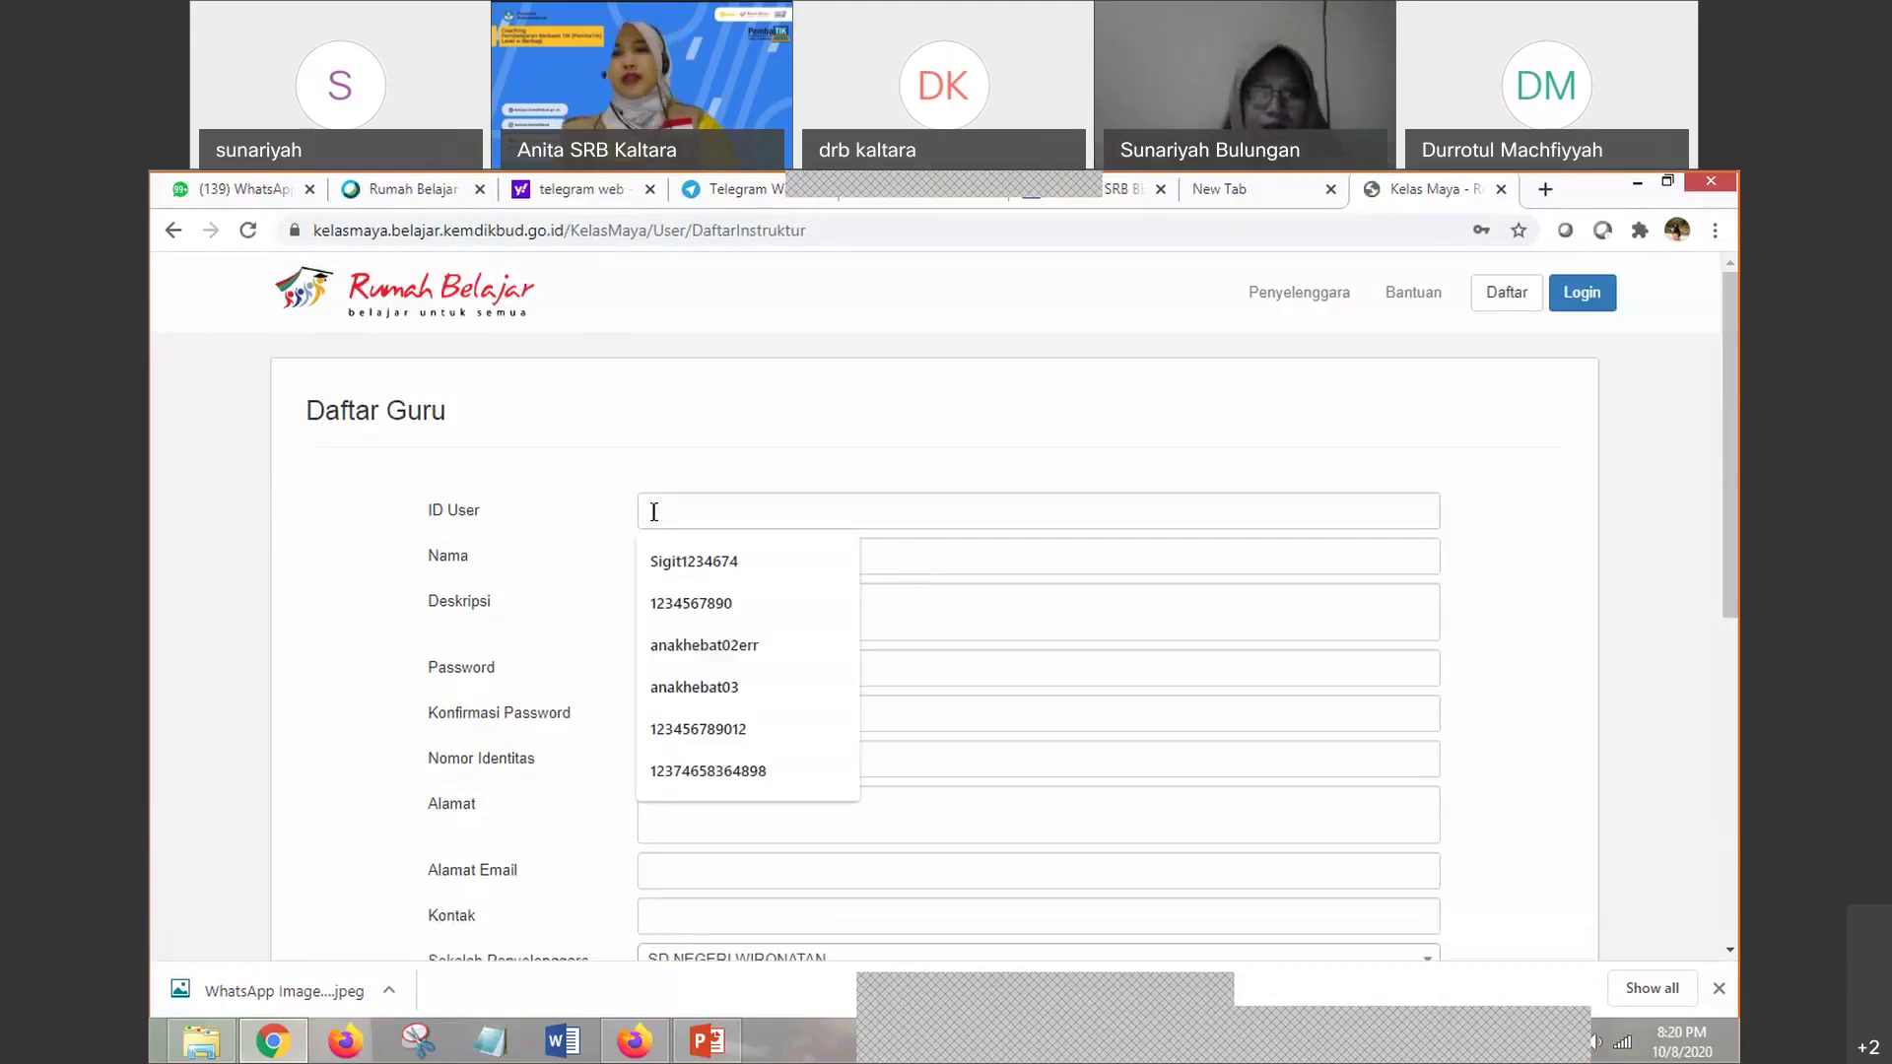
pyautogui.write('A')
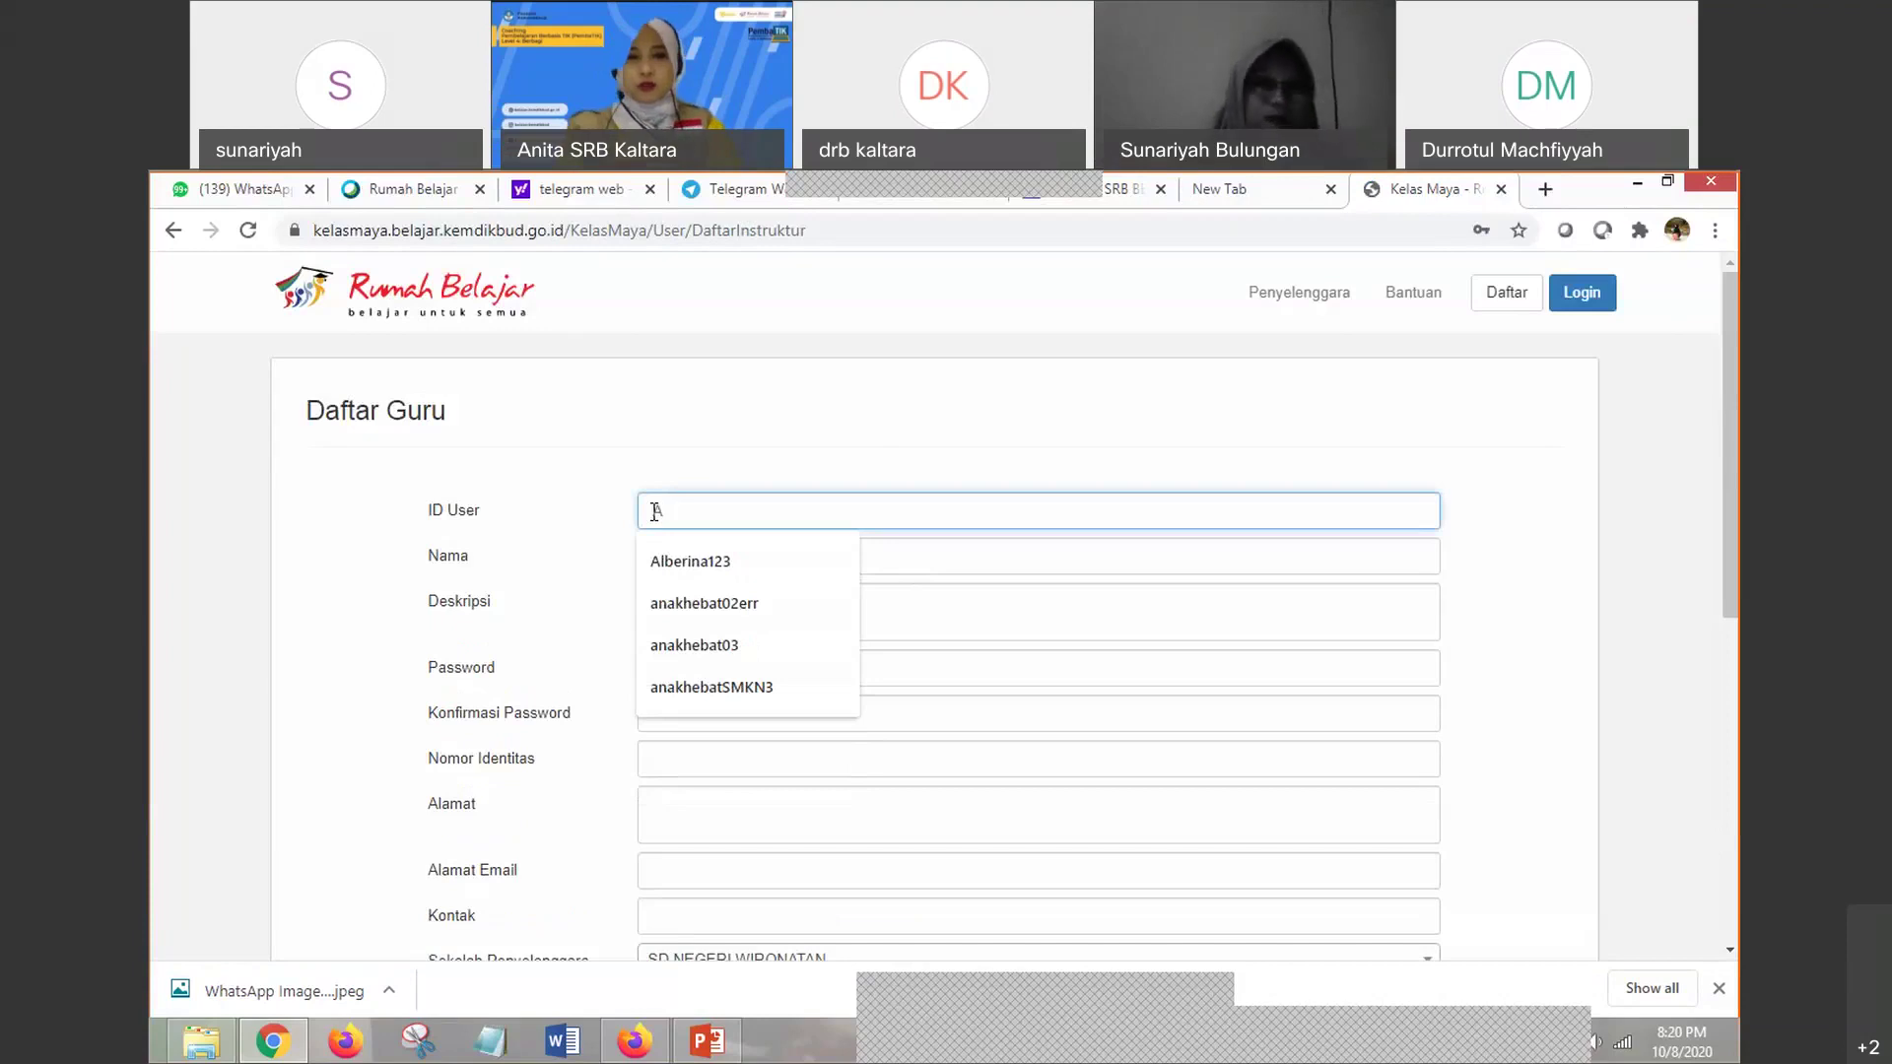
pyautogui.write('nita123')
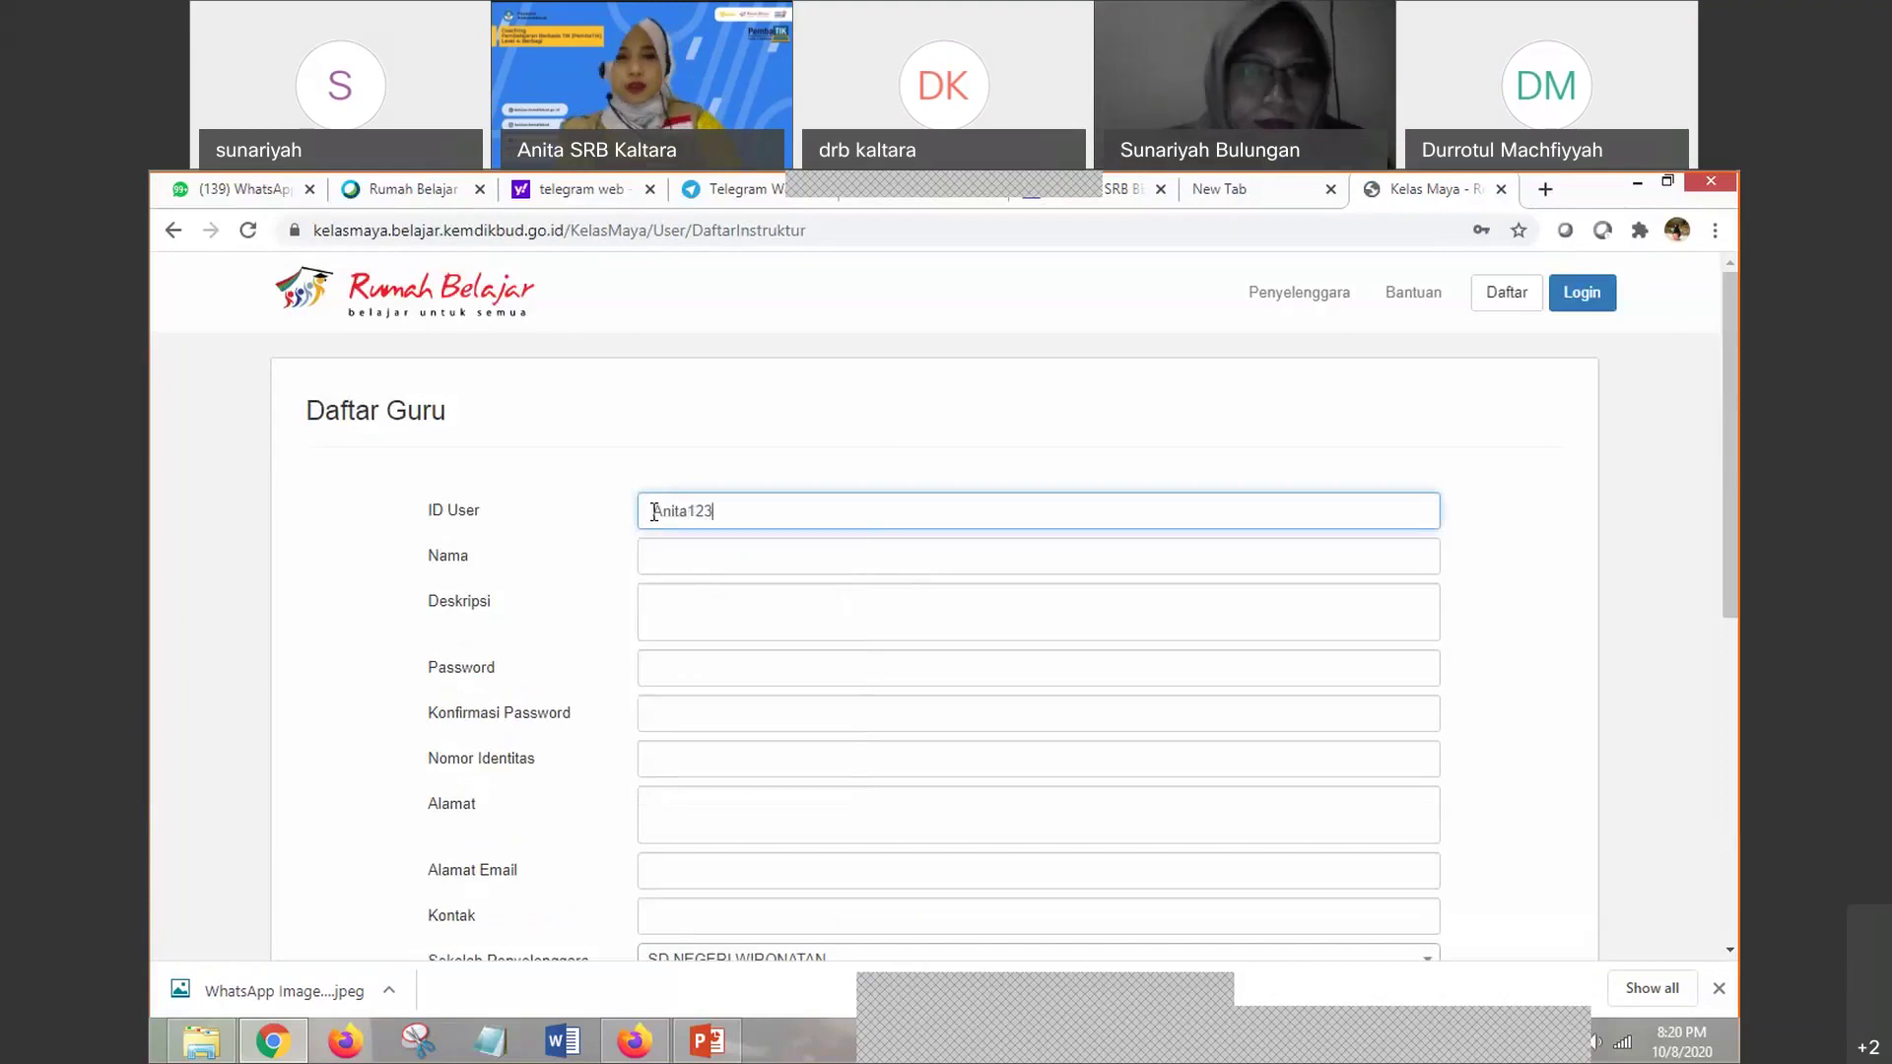
pyautogui.click(765, 572)
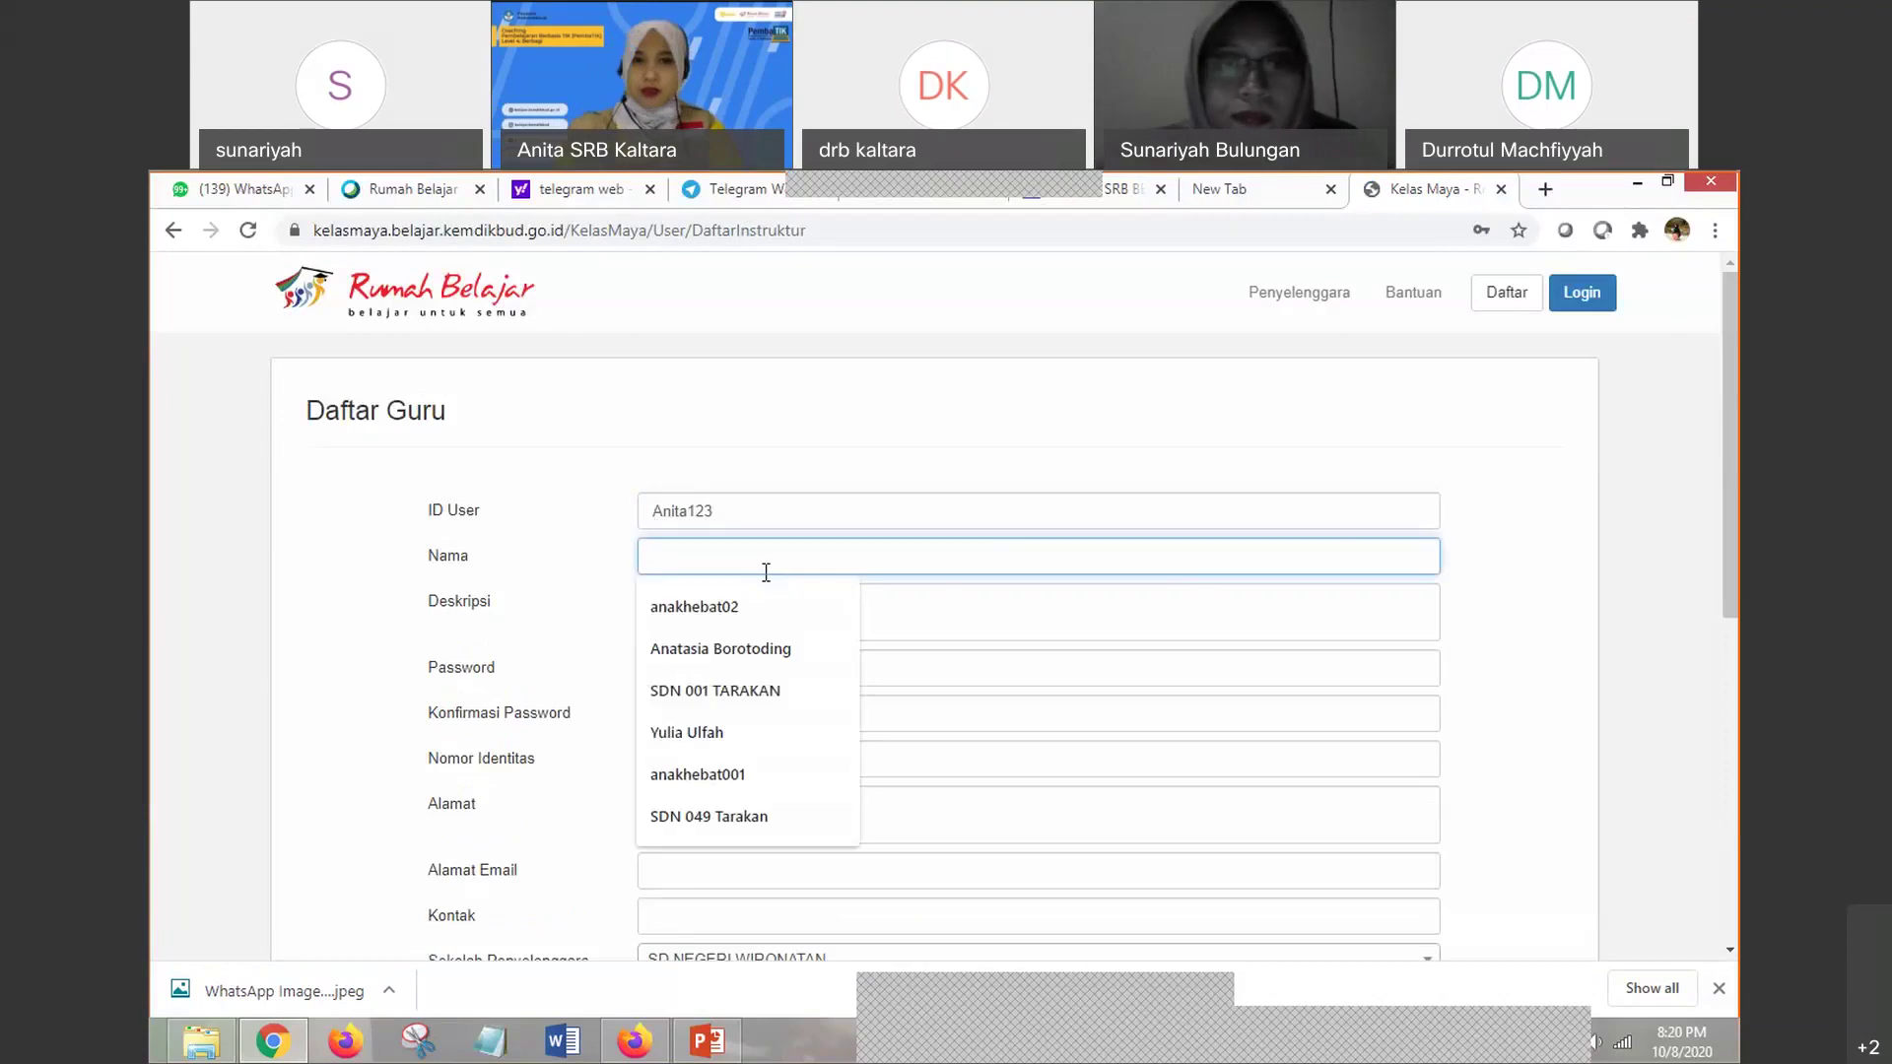
pyautogui.write('Anita 123')
pyautogui.click(743, 608)
pyautogui.write('k')
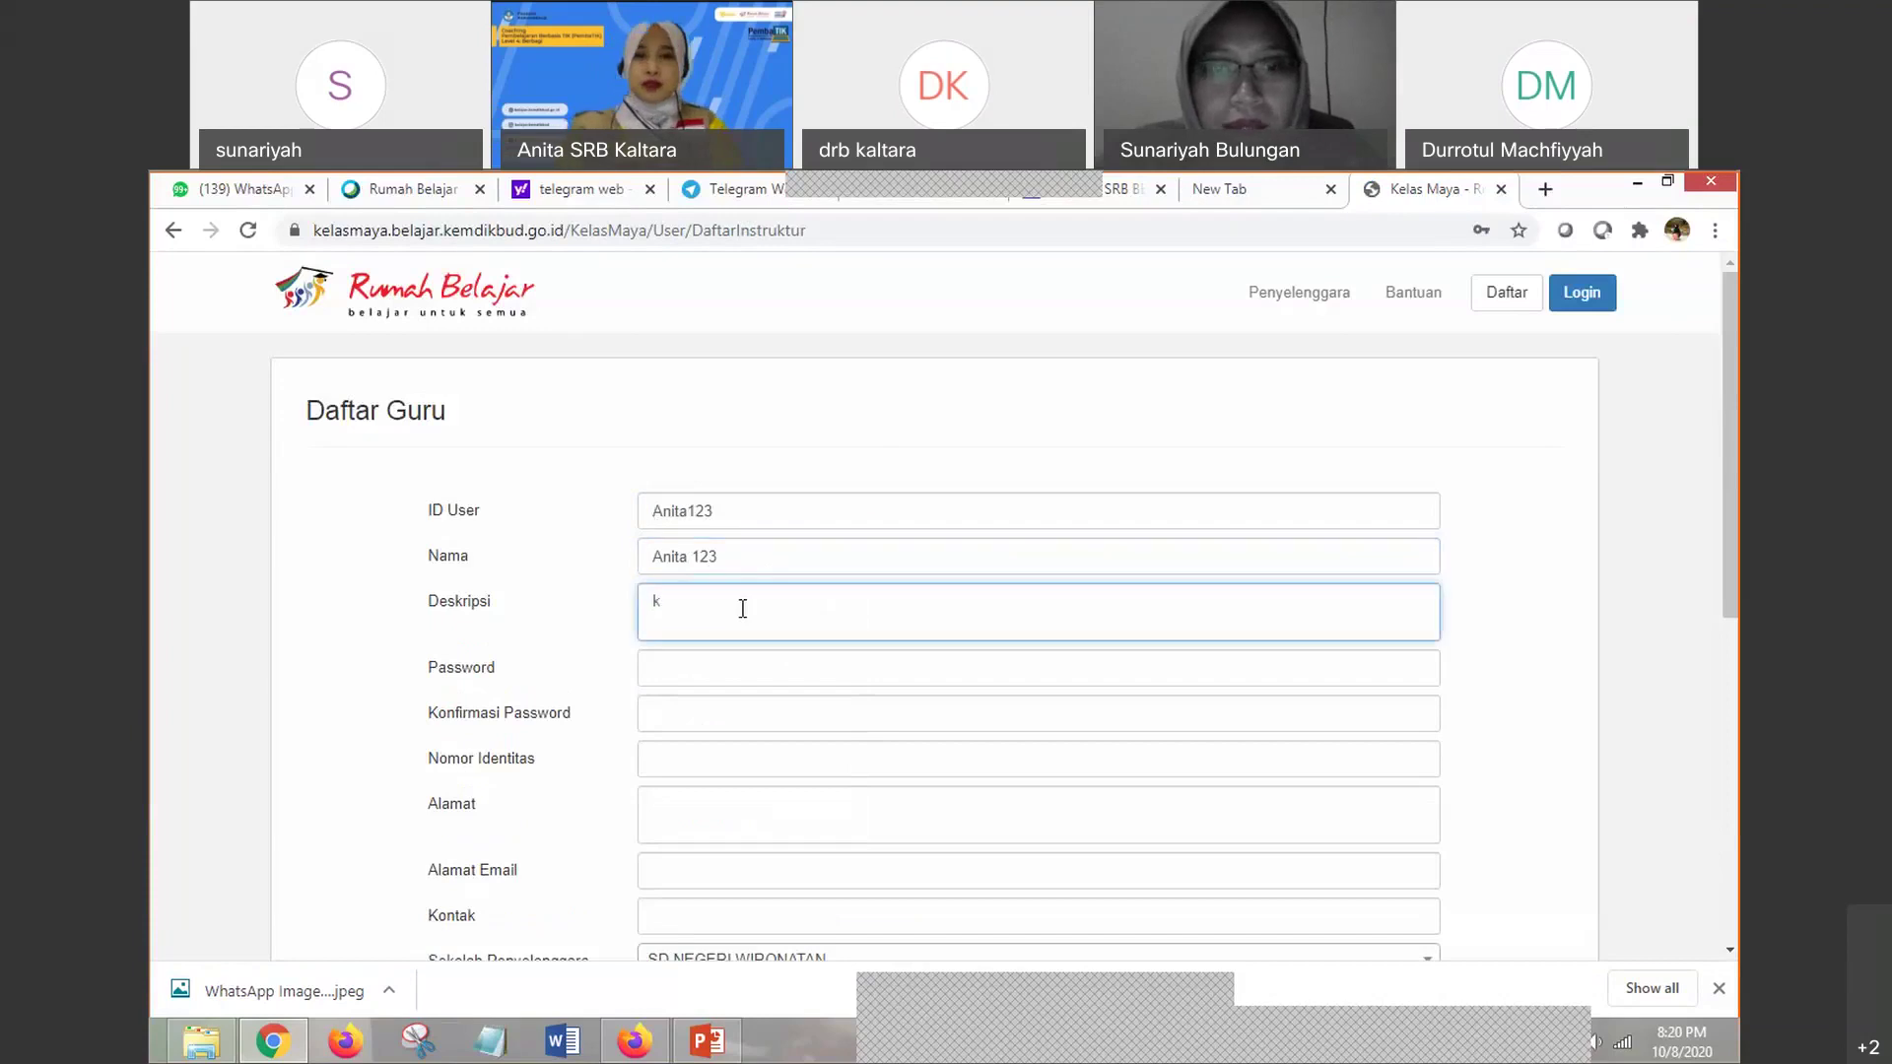
pyautogui.write('as')
pyautogui.write(' 2')
pyautogui.press('BackSpace')
pyautogui.press('BackSpace')
pyautogui.write('- b')
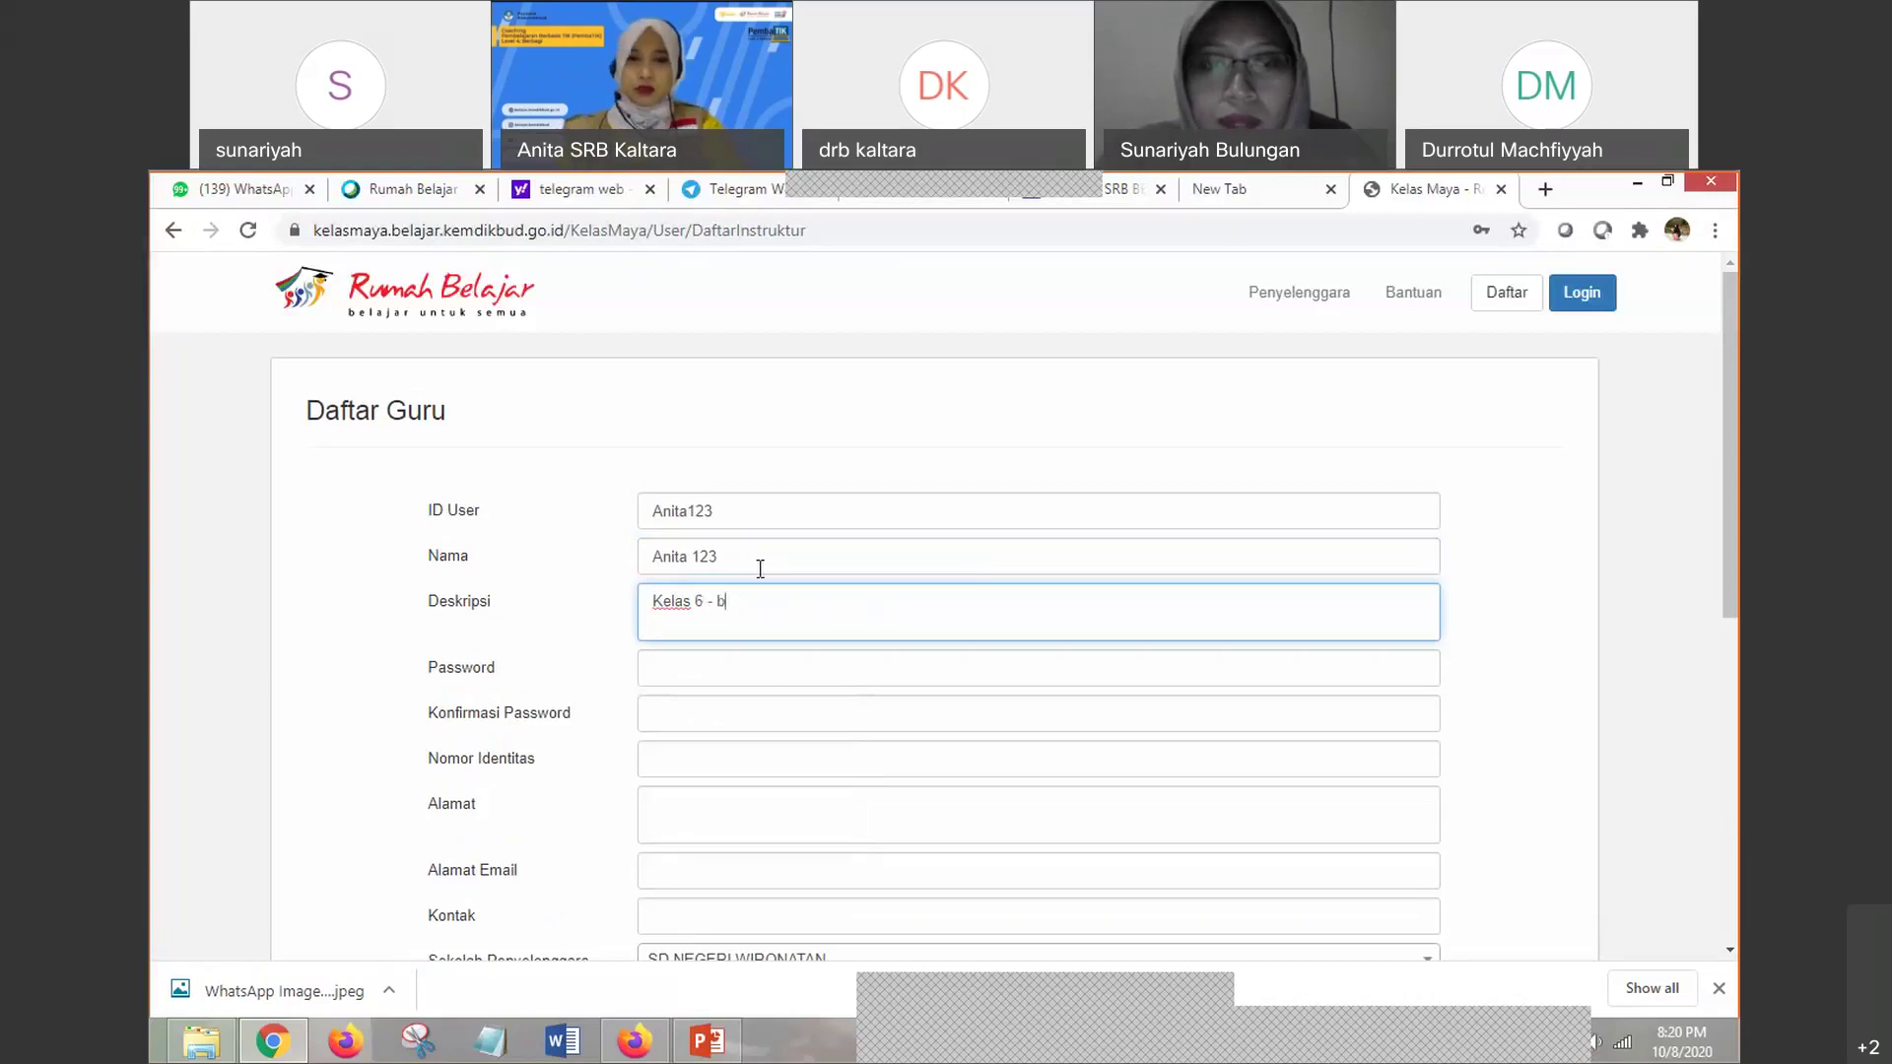
pyautogui.write('khusus')
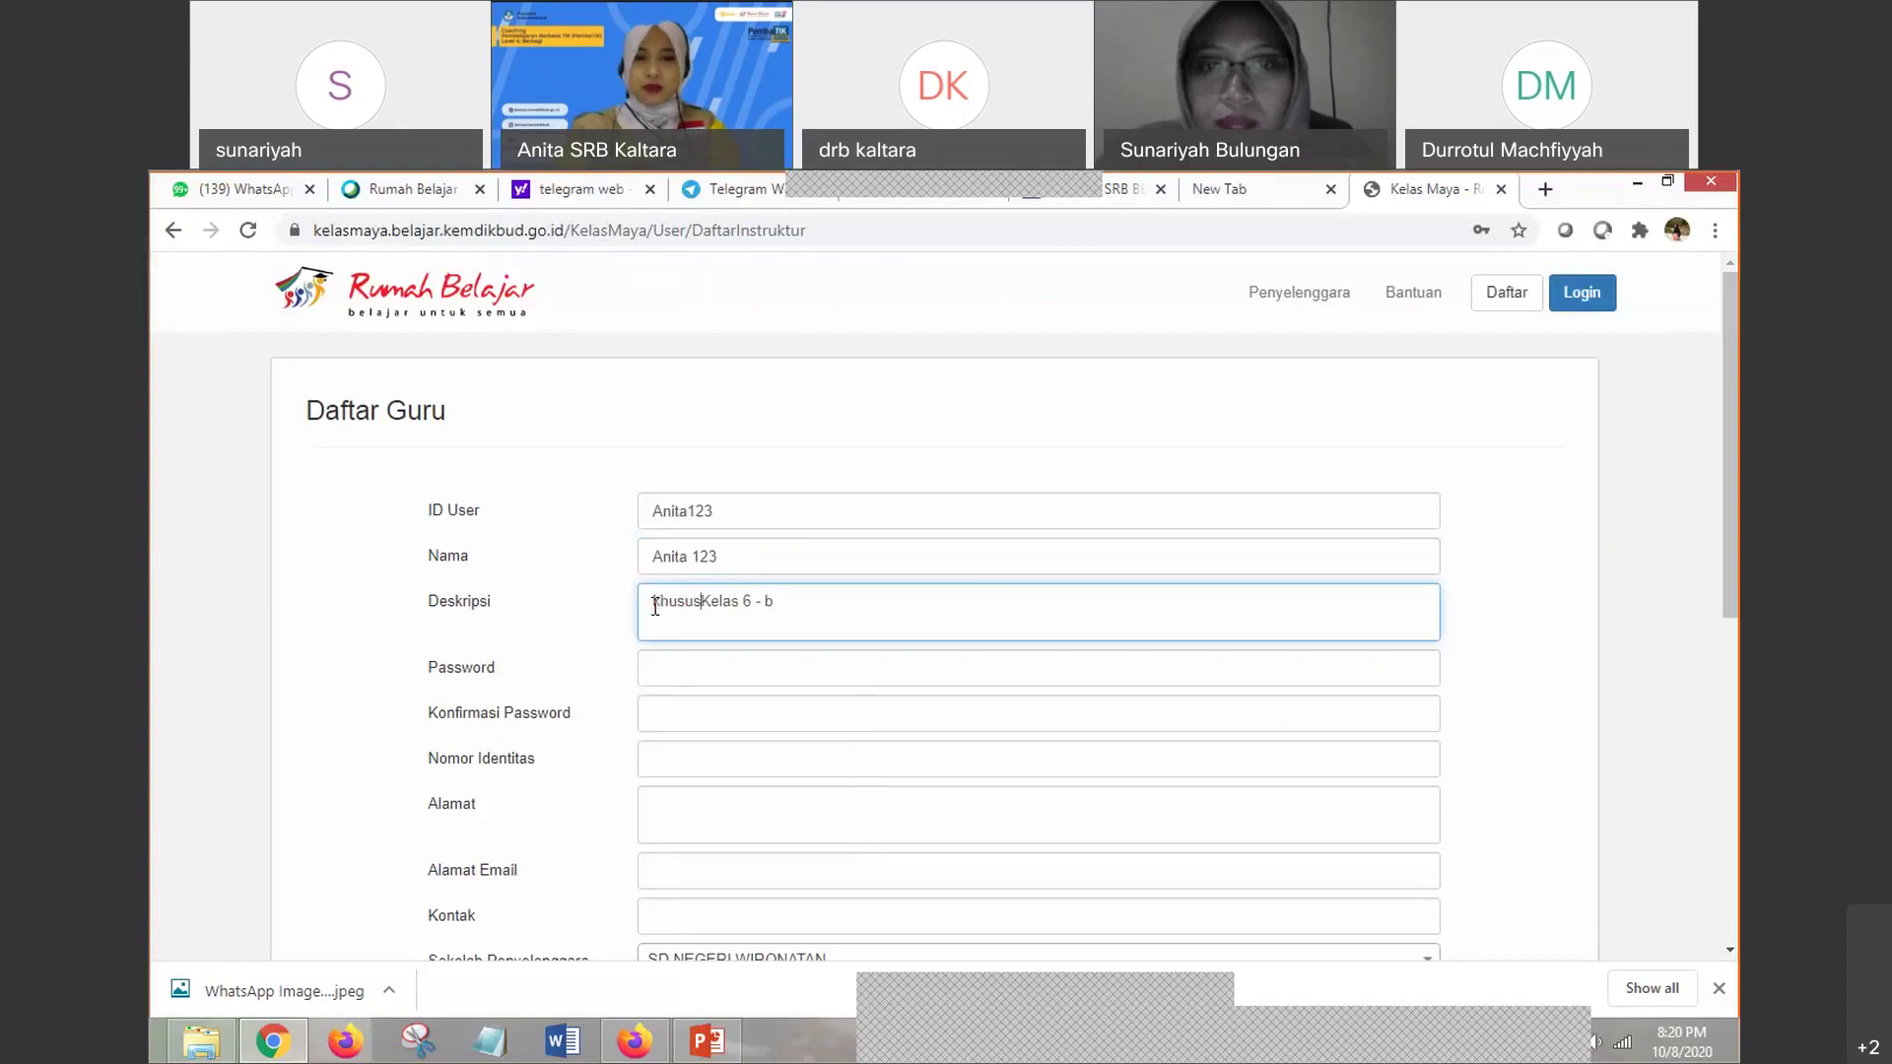
# Step: Type the account password and repeat it in Konfirmasi Password
pyautogui.click(669, 658)
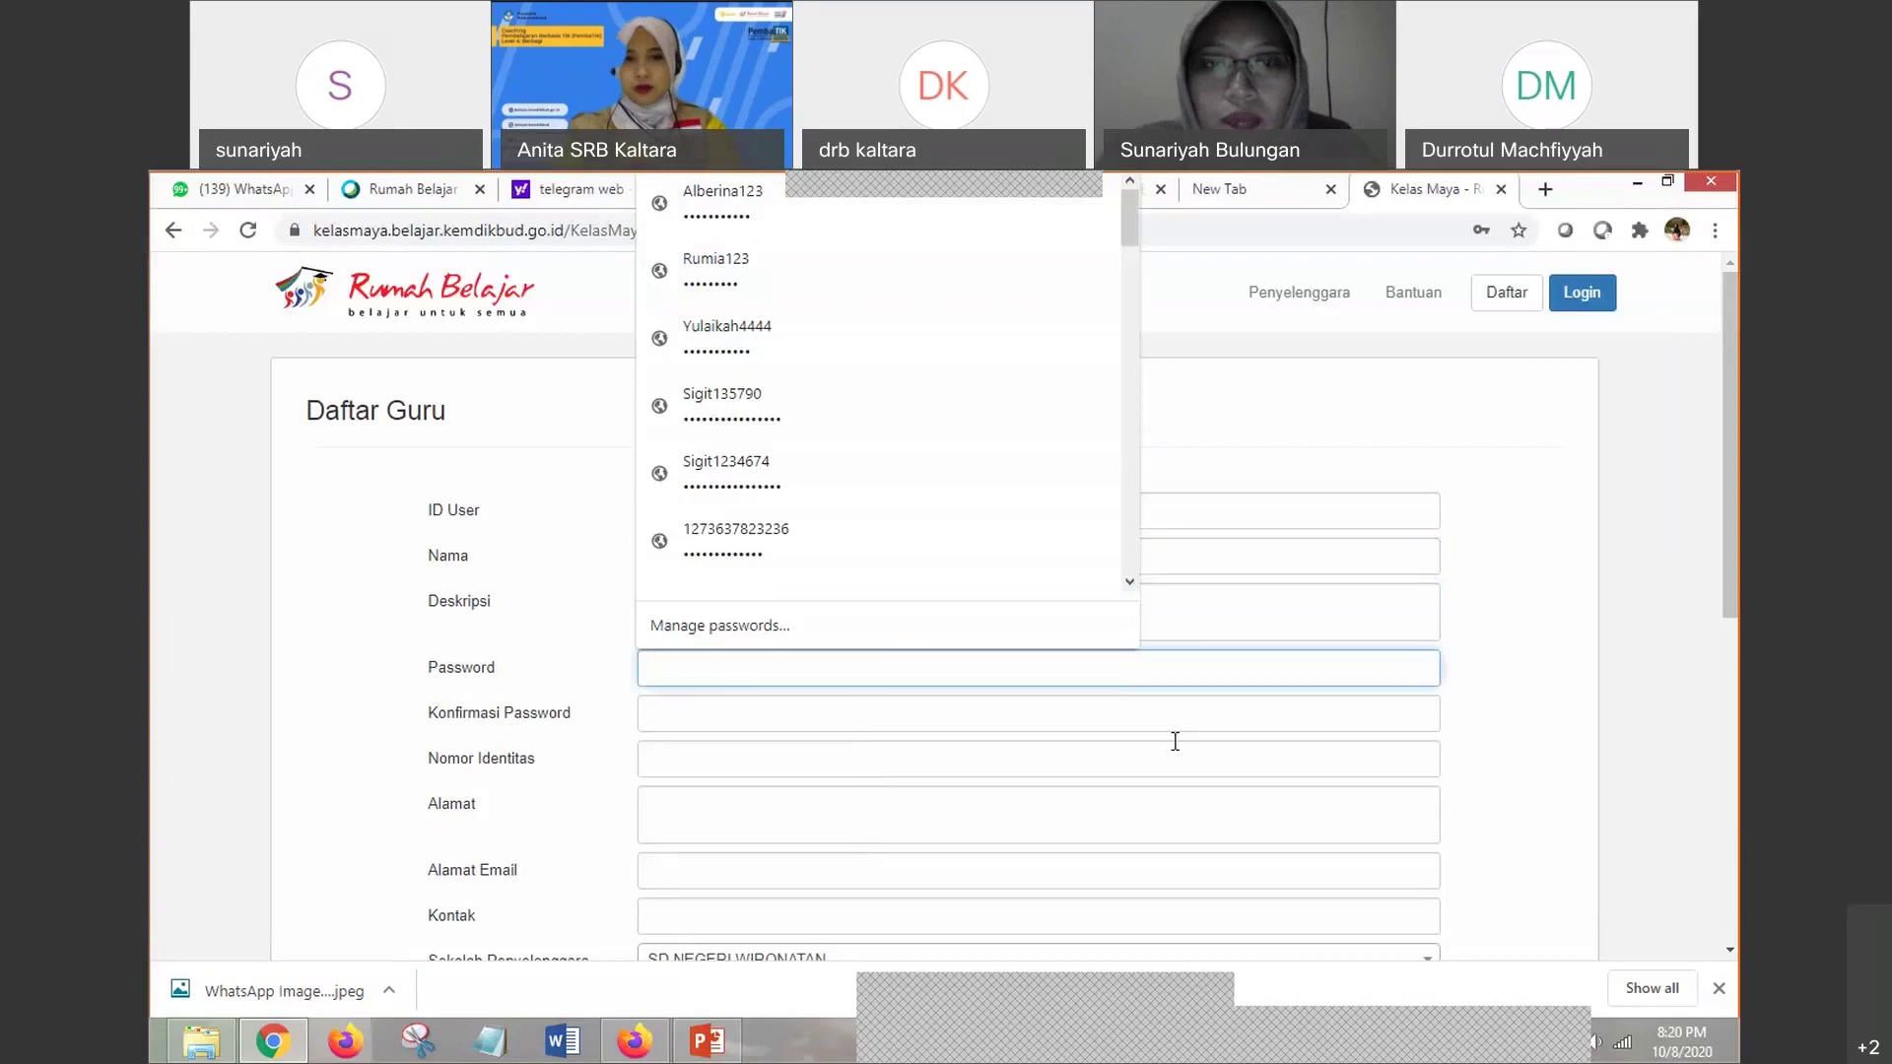
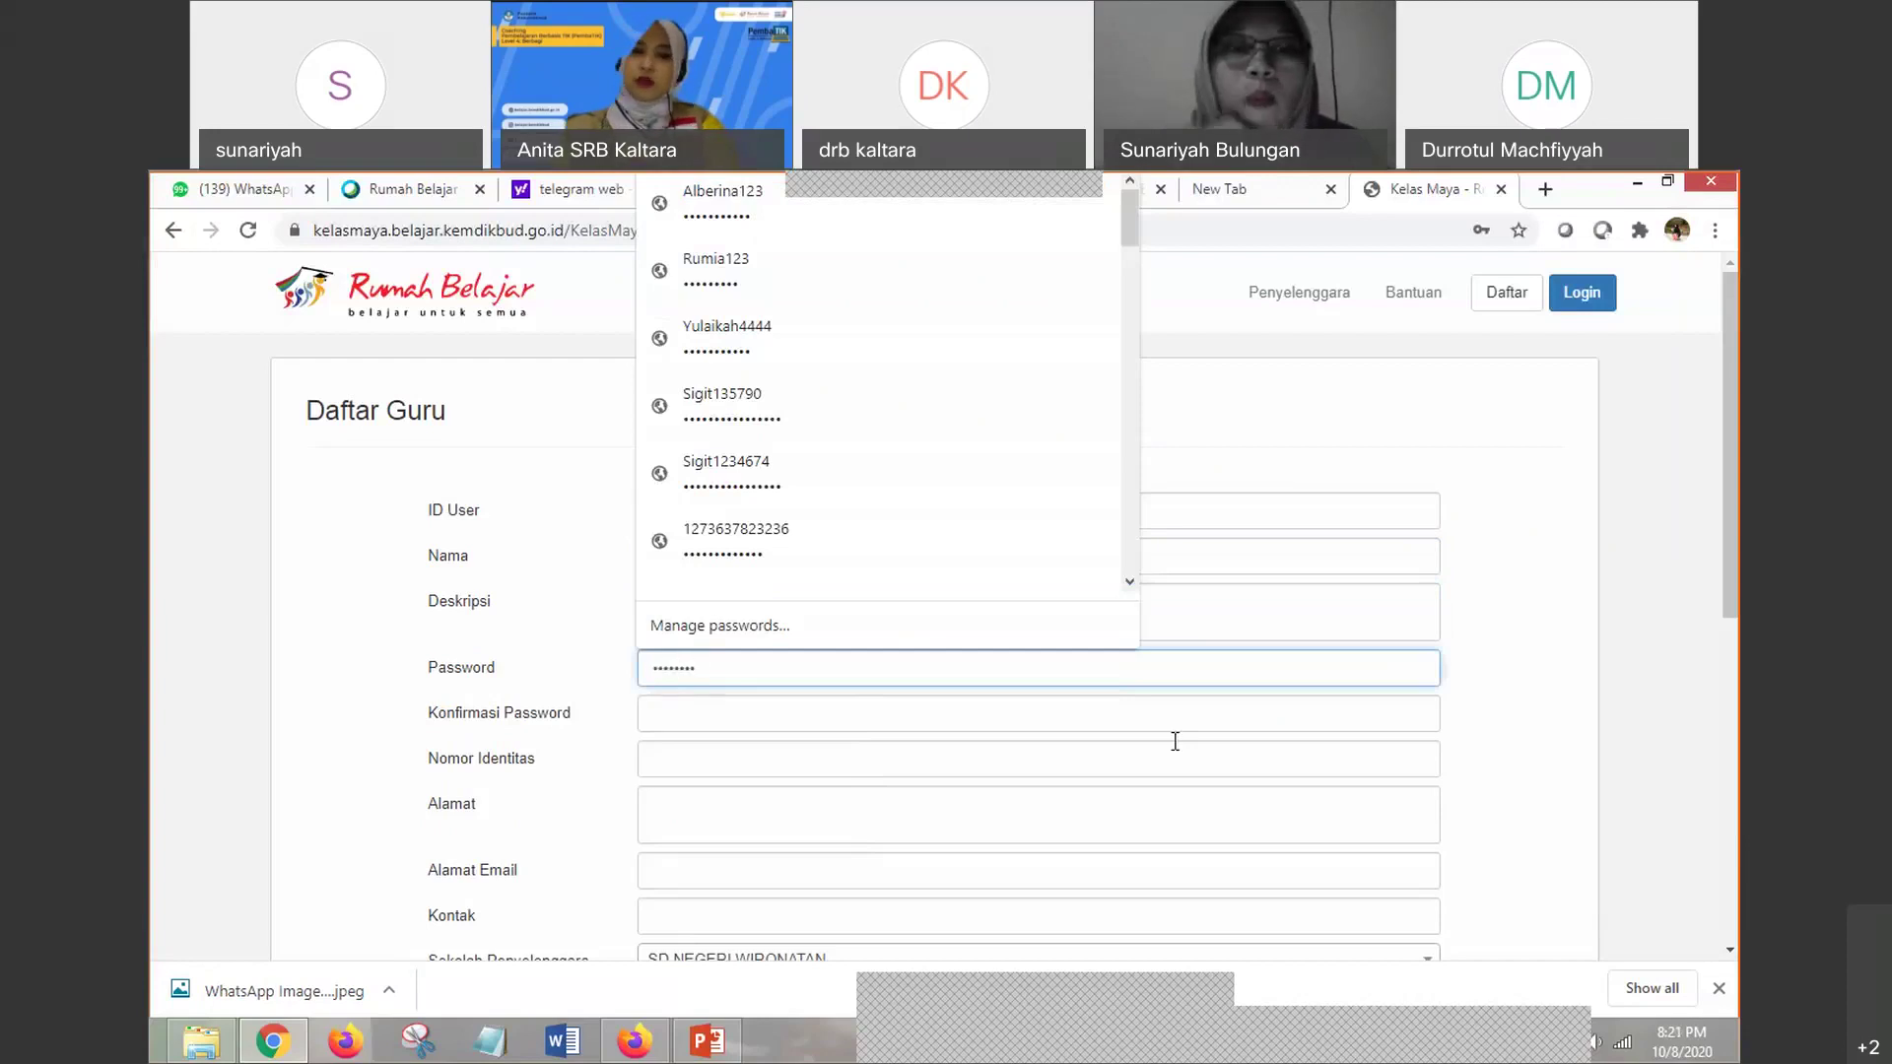
pyautogui.click(741, 710)
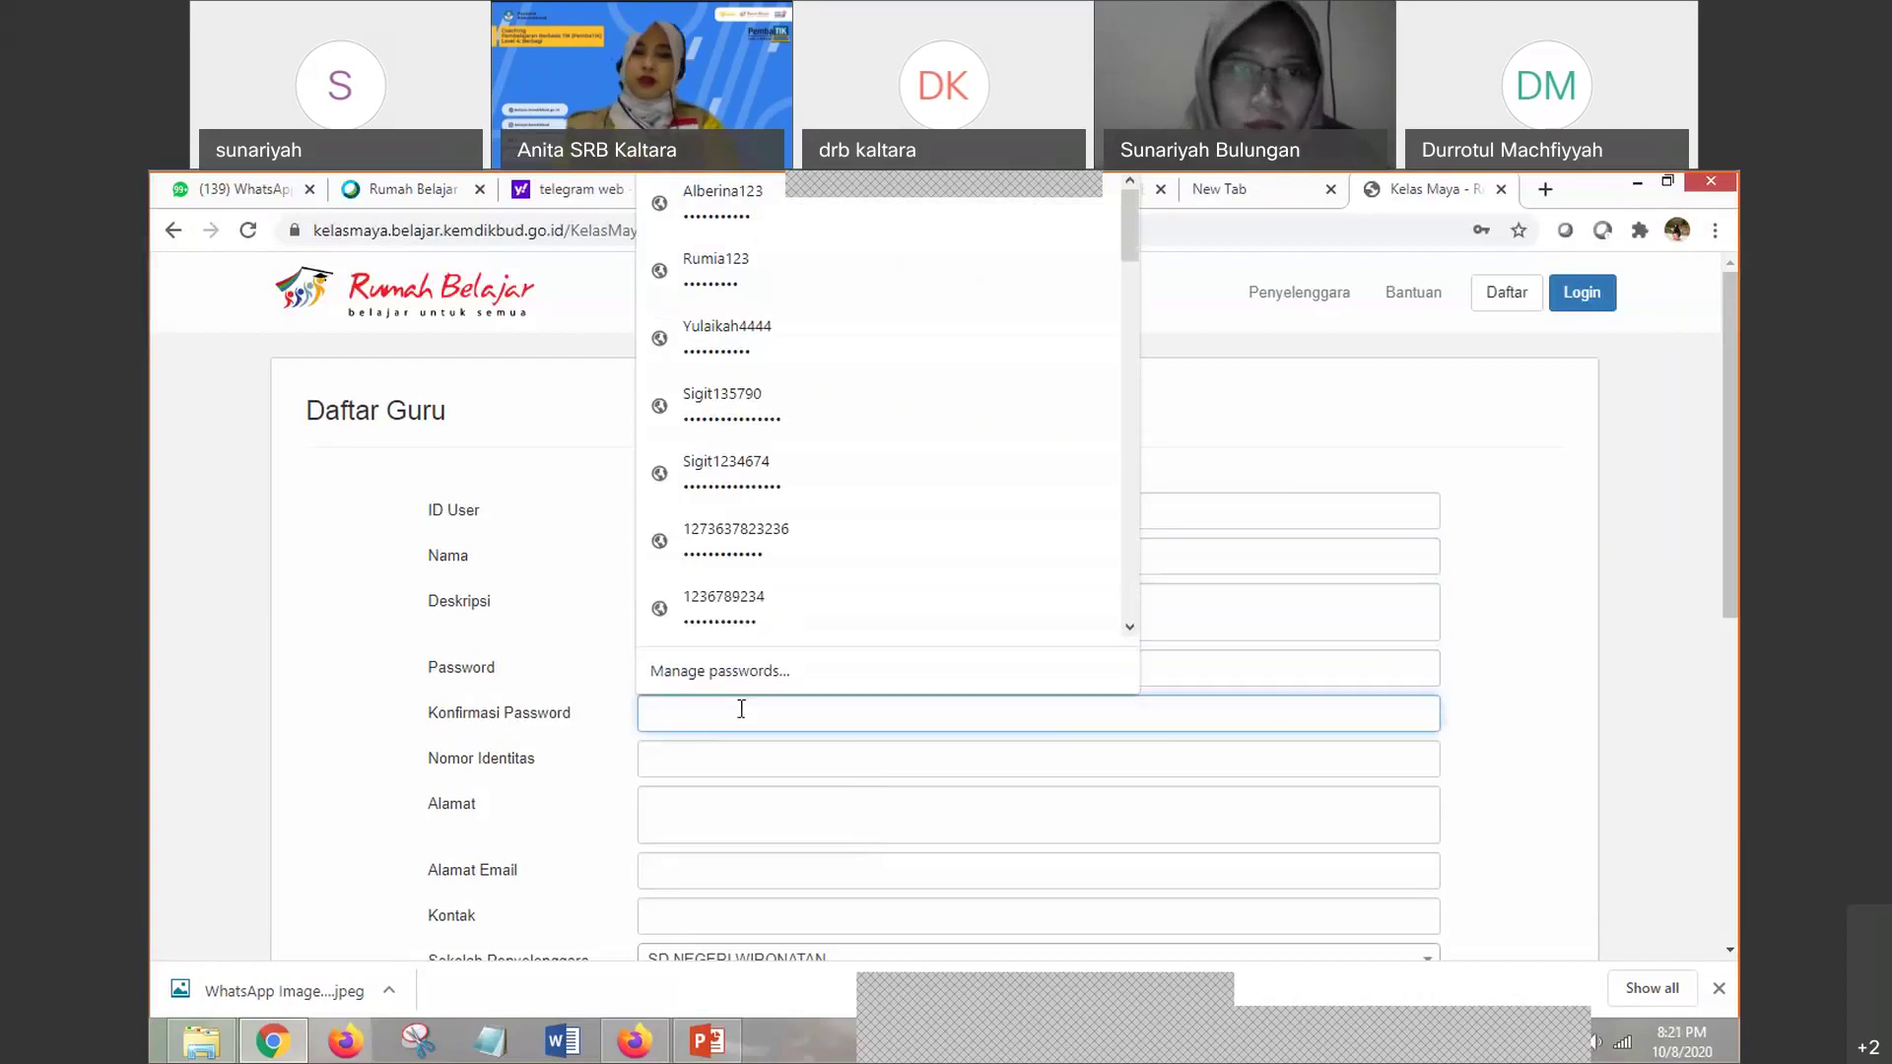
pyautogui.write('1')
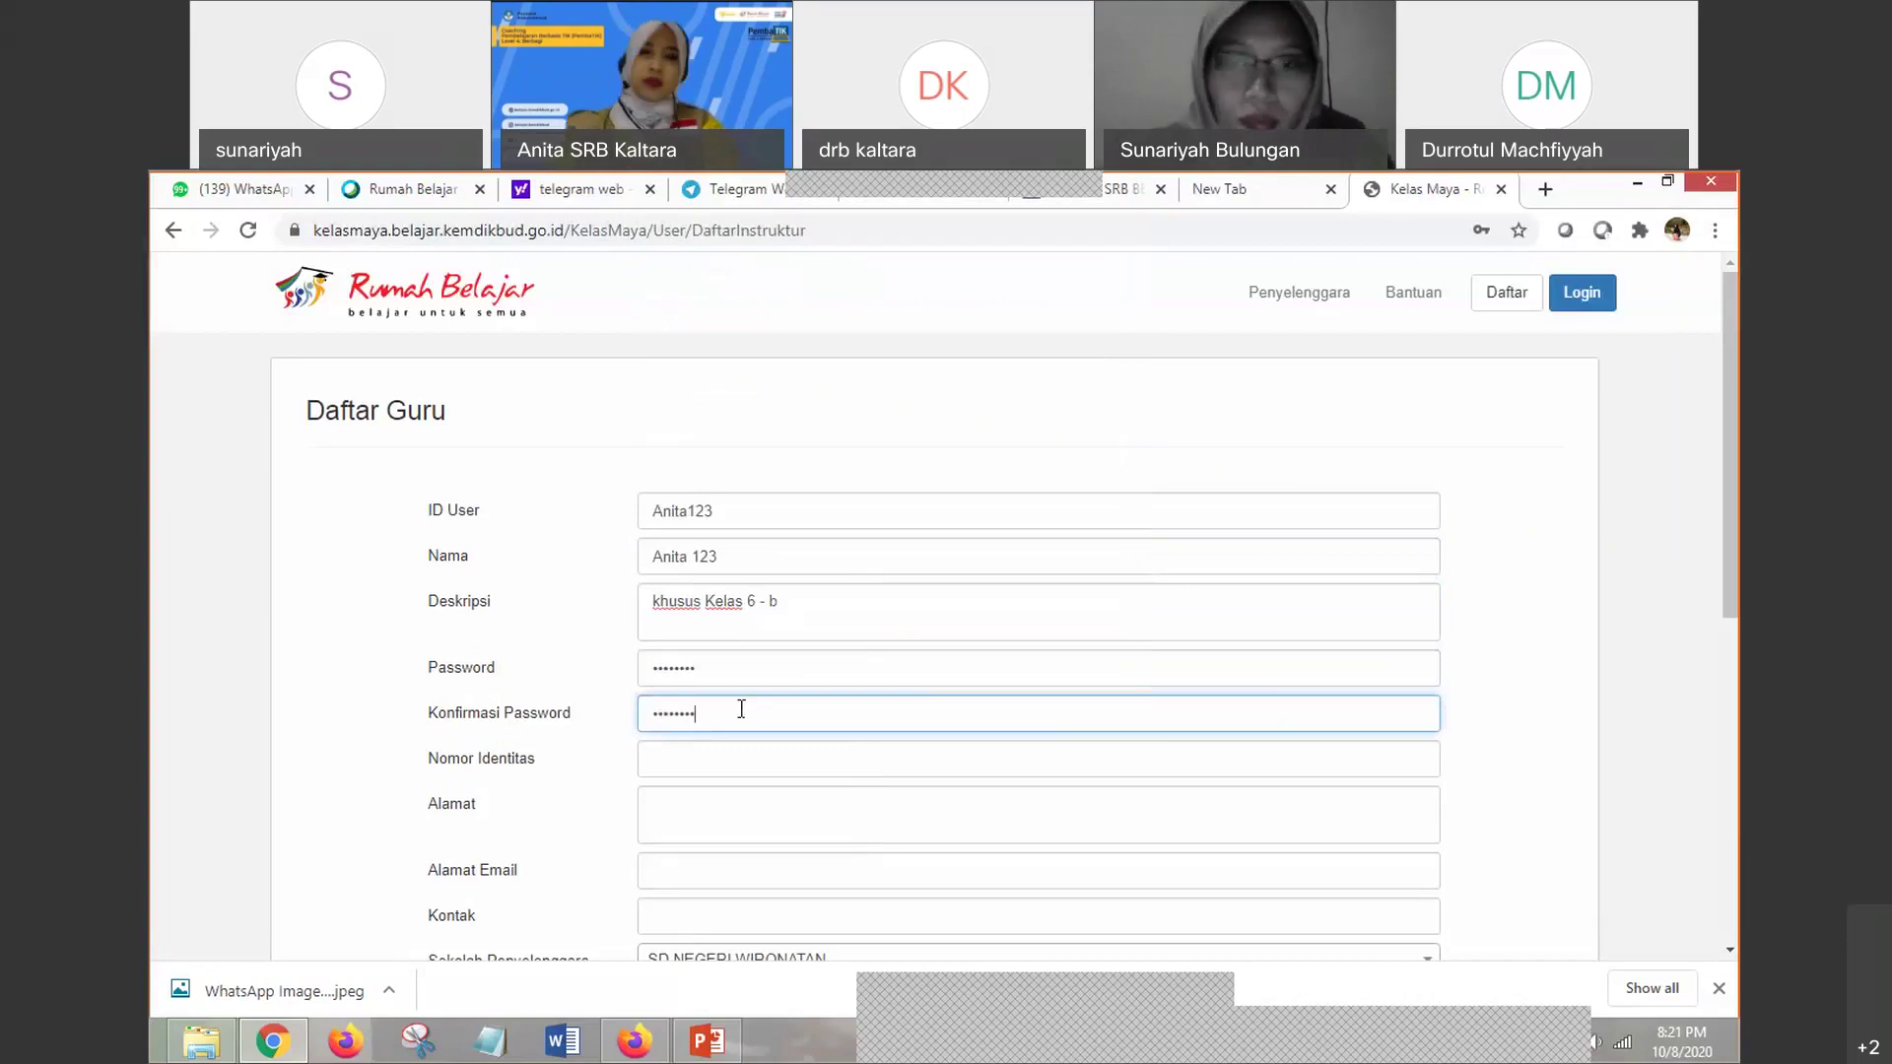
pyautogui.click(710, 758)
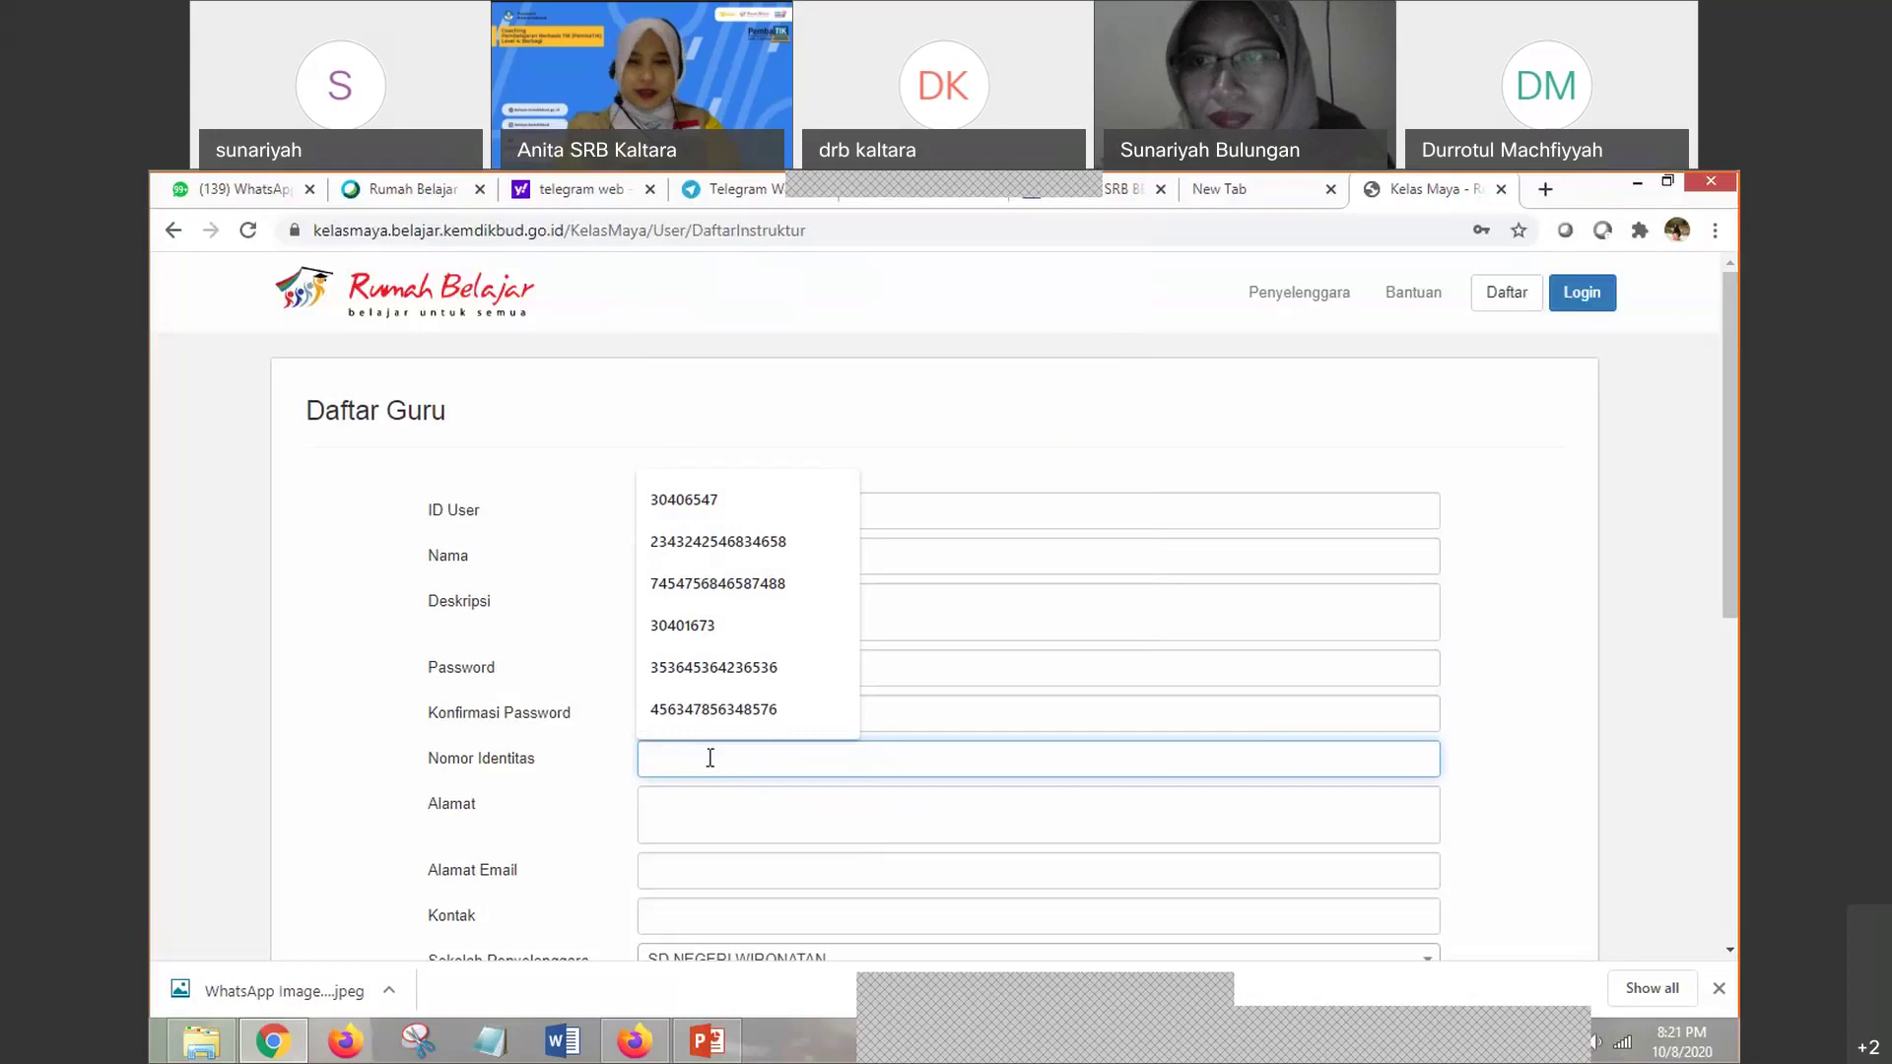
# Step: Paste and complete the identity number, and enter Alamat 'Tarakan'
pyautogui.hotkey('ctrl', 'v')
pyautogui.write('176')
pyautogui.click(693, 807)
pyautogui.write('Tarakan')
# Step: Enter the corrected e-mail address and fill Kontak with a saved phone number
pyautogui.scroll(-2, 693, 807)
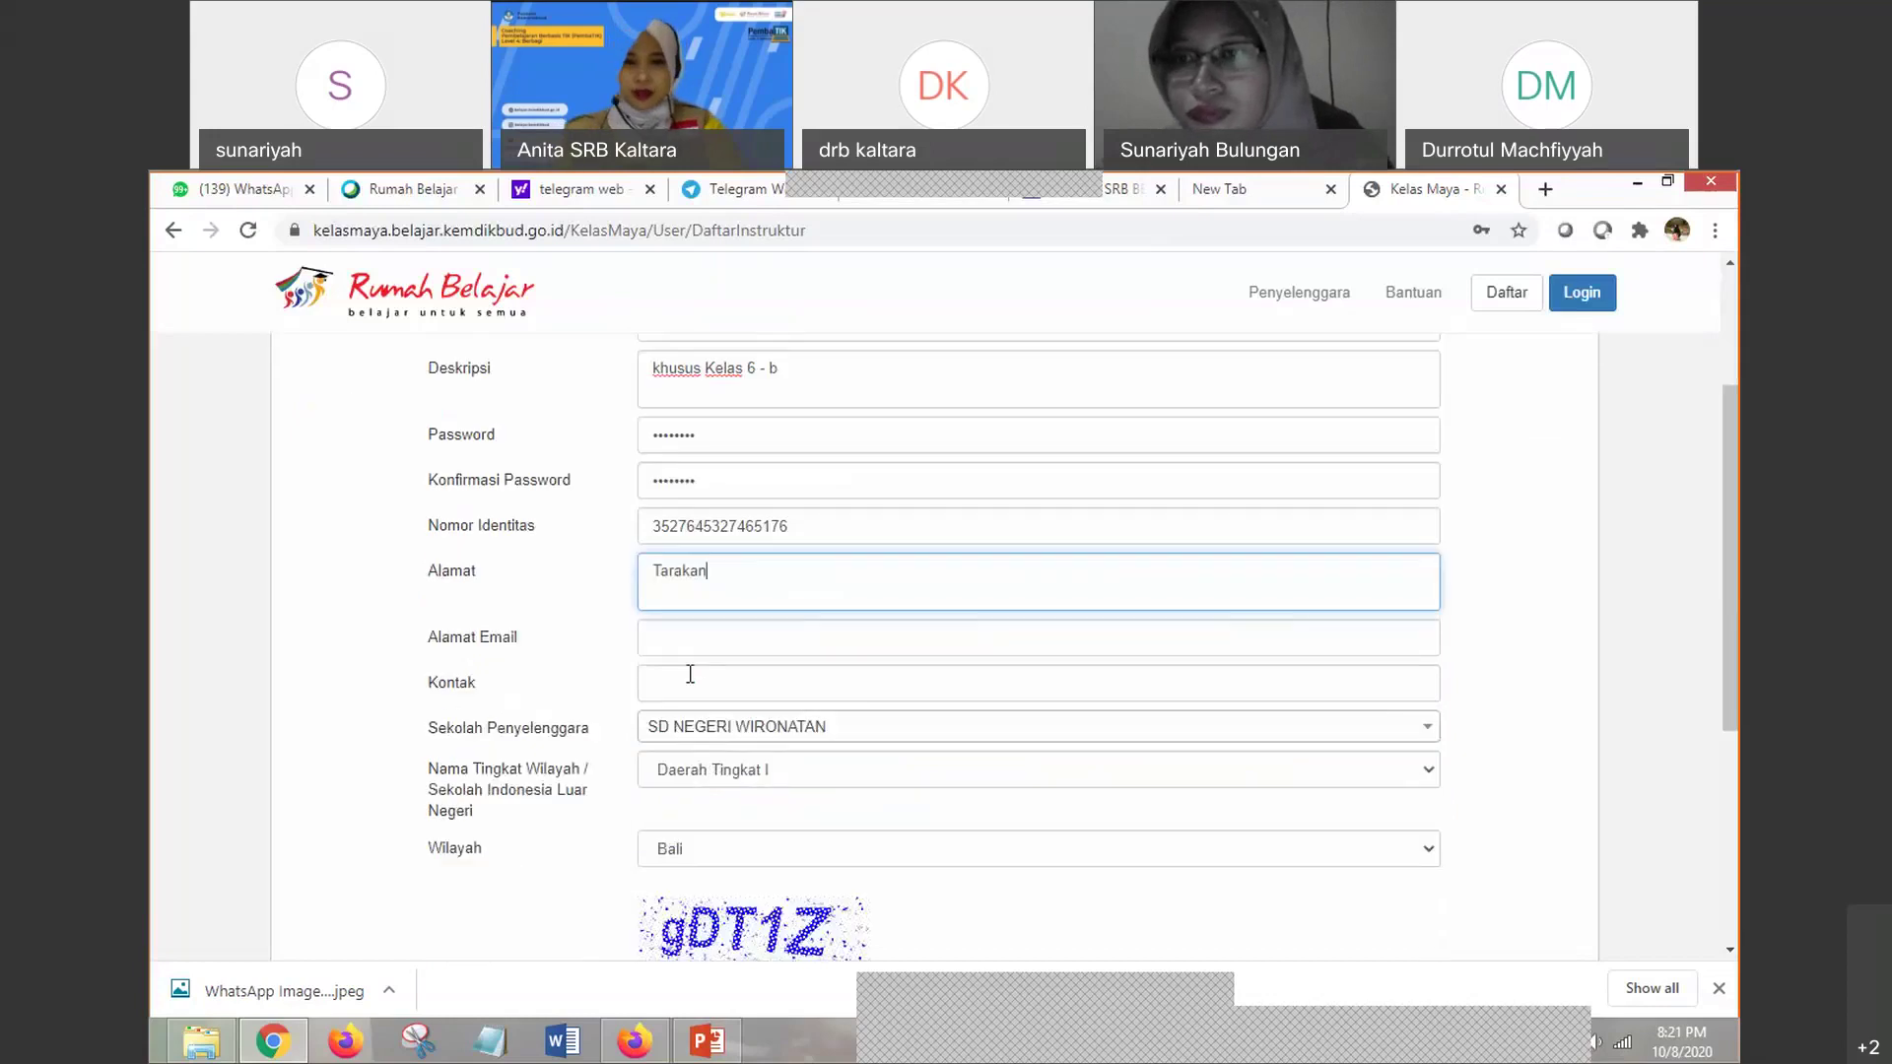
pyautogui.click(724, 630)
pyautogui.hotkey('ctrl', 'a')
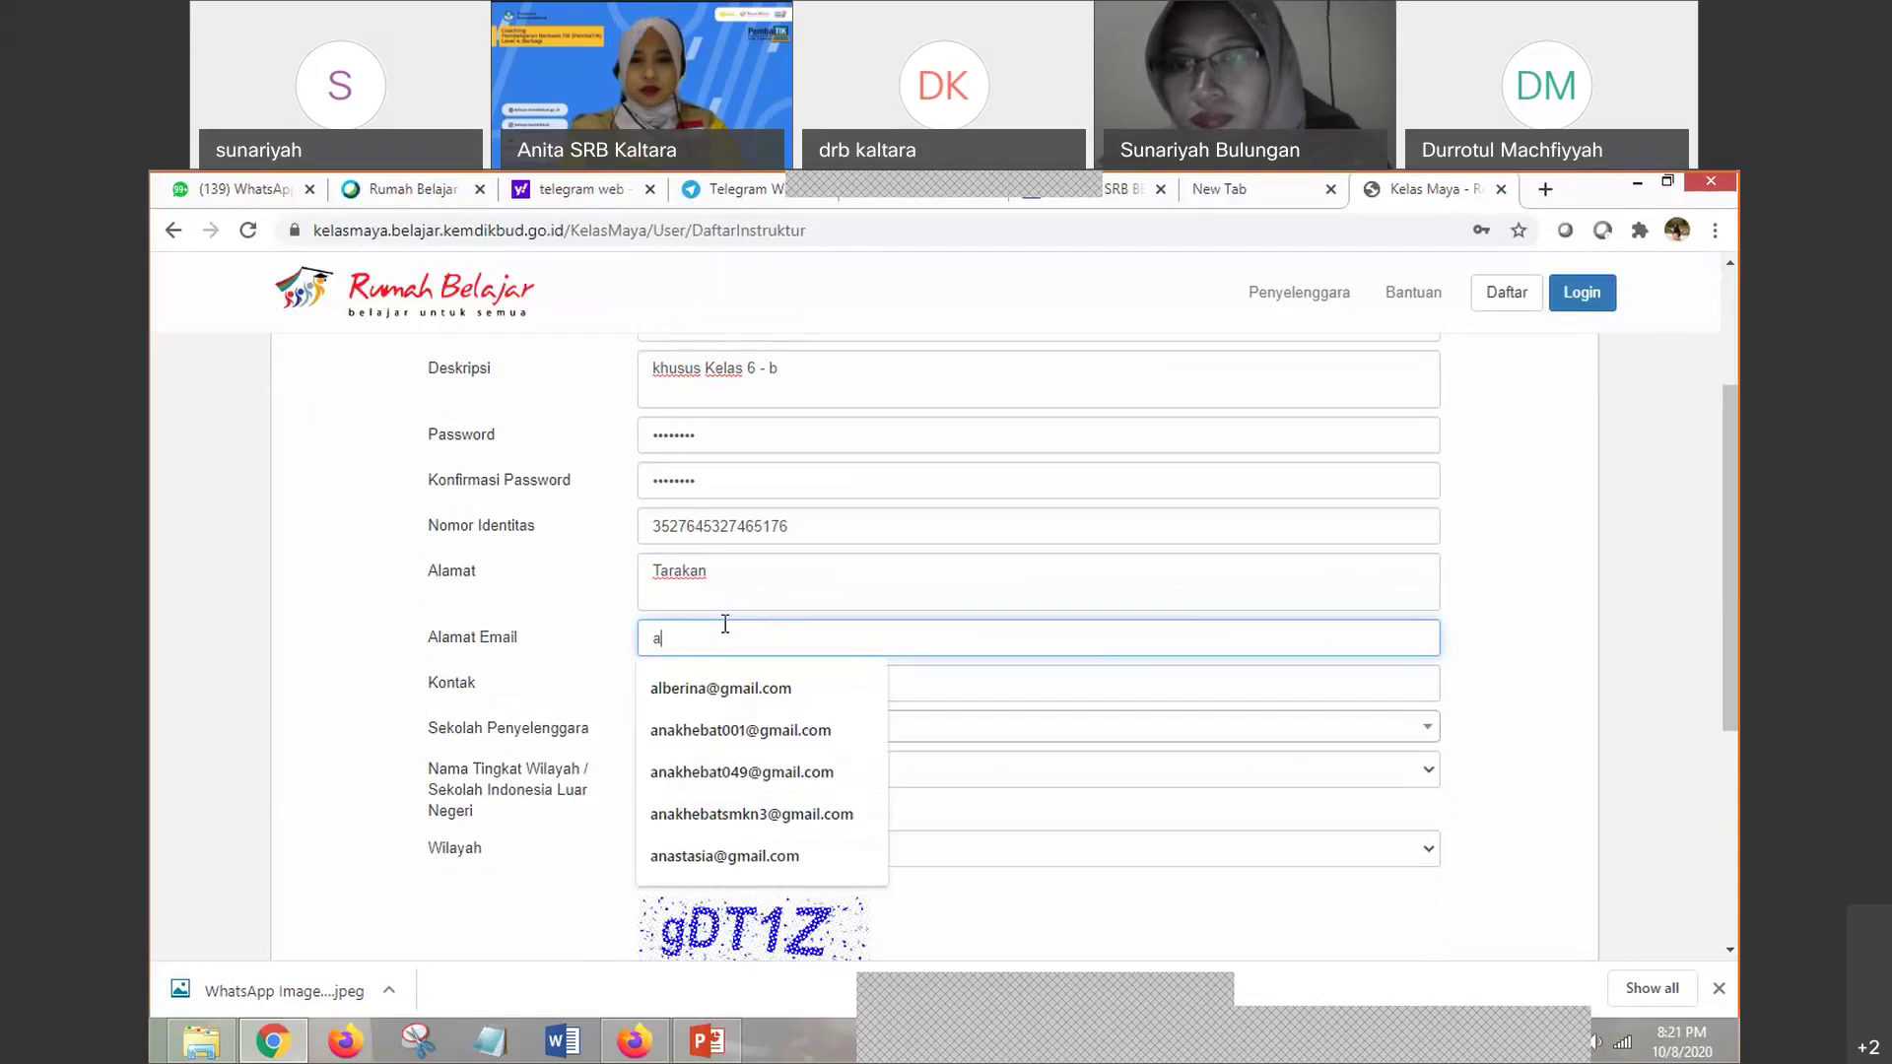
pyautogui.click(699, 684)
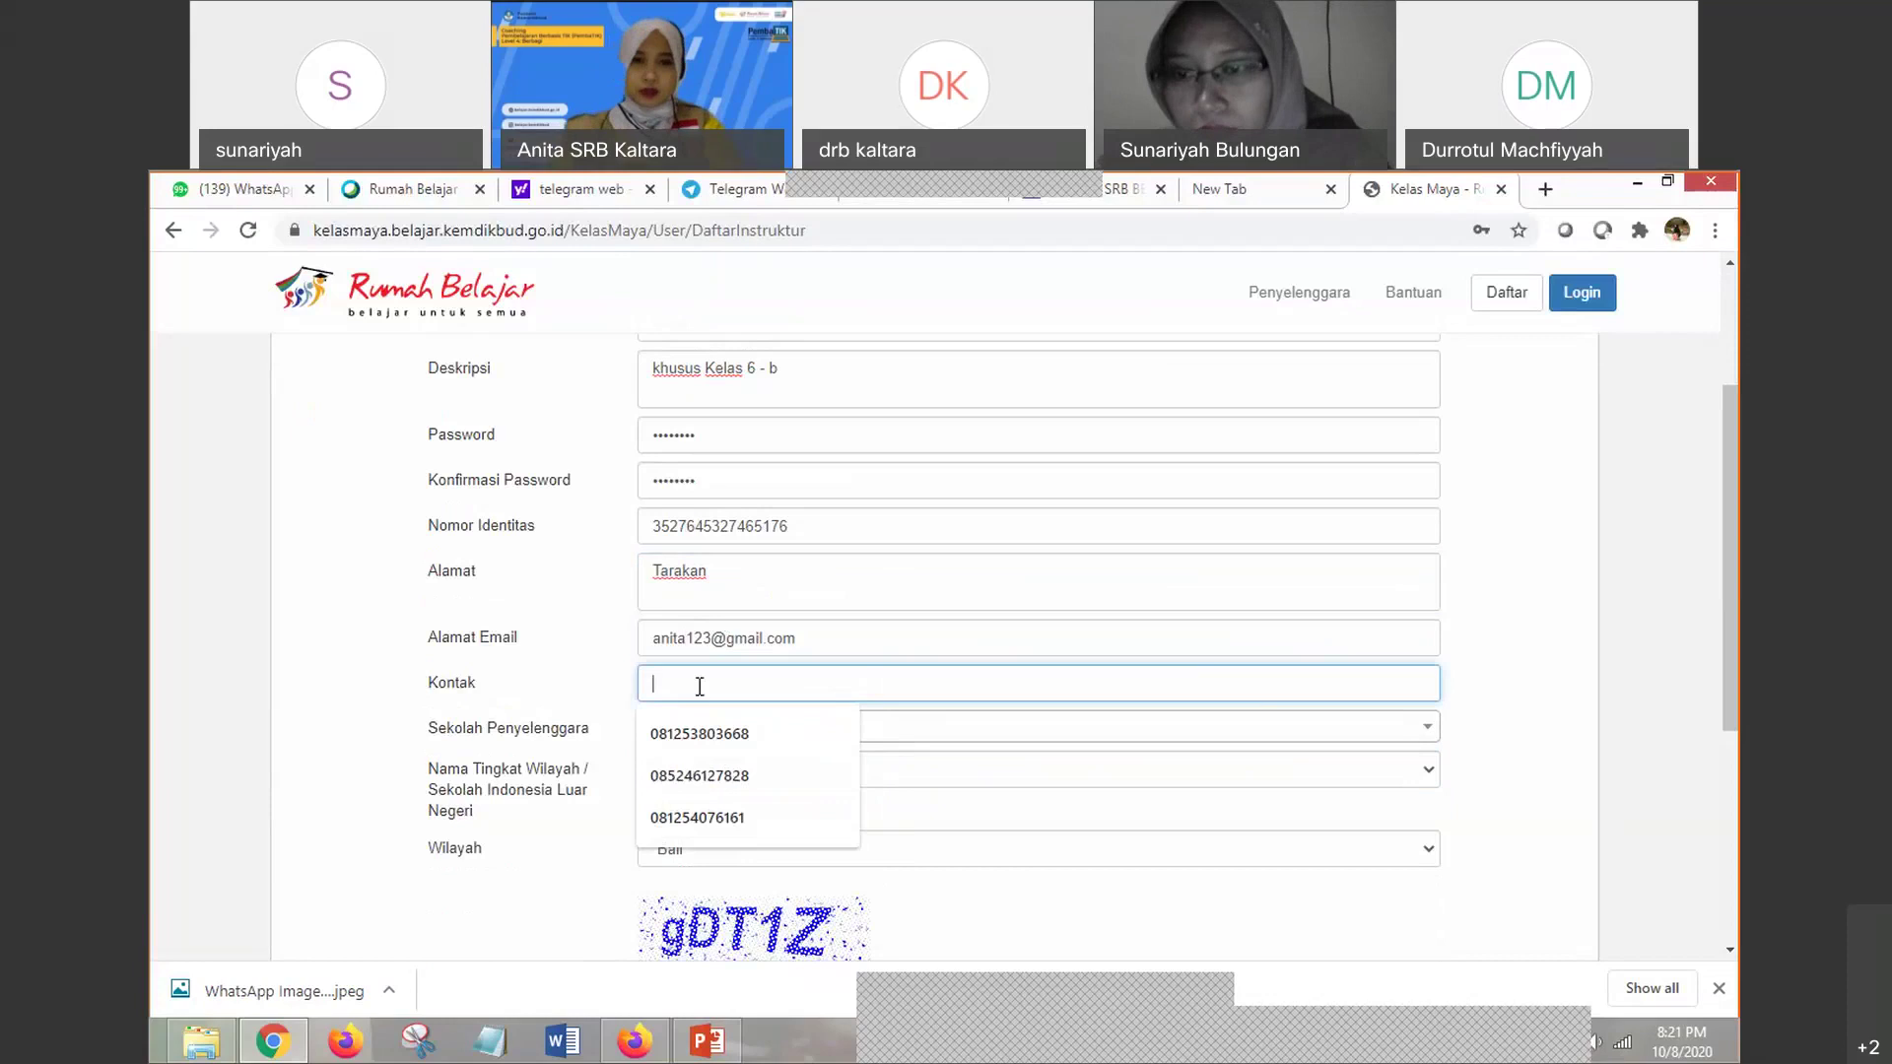
pyautogui.click(700, 734)
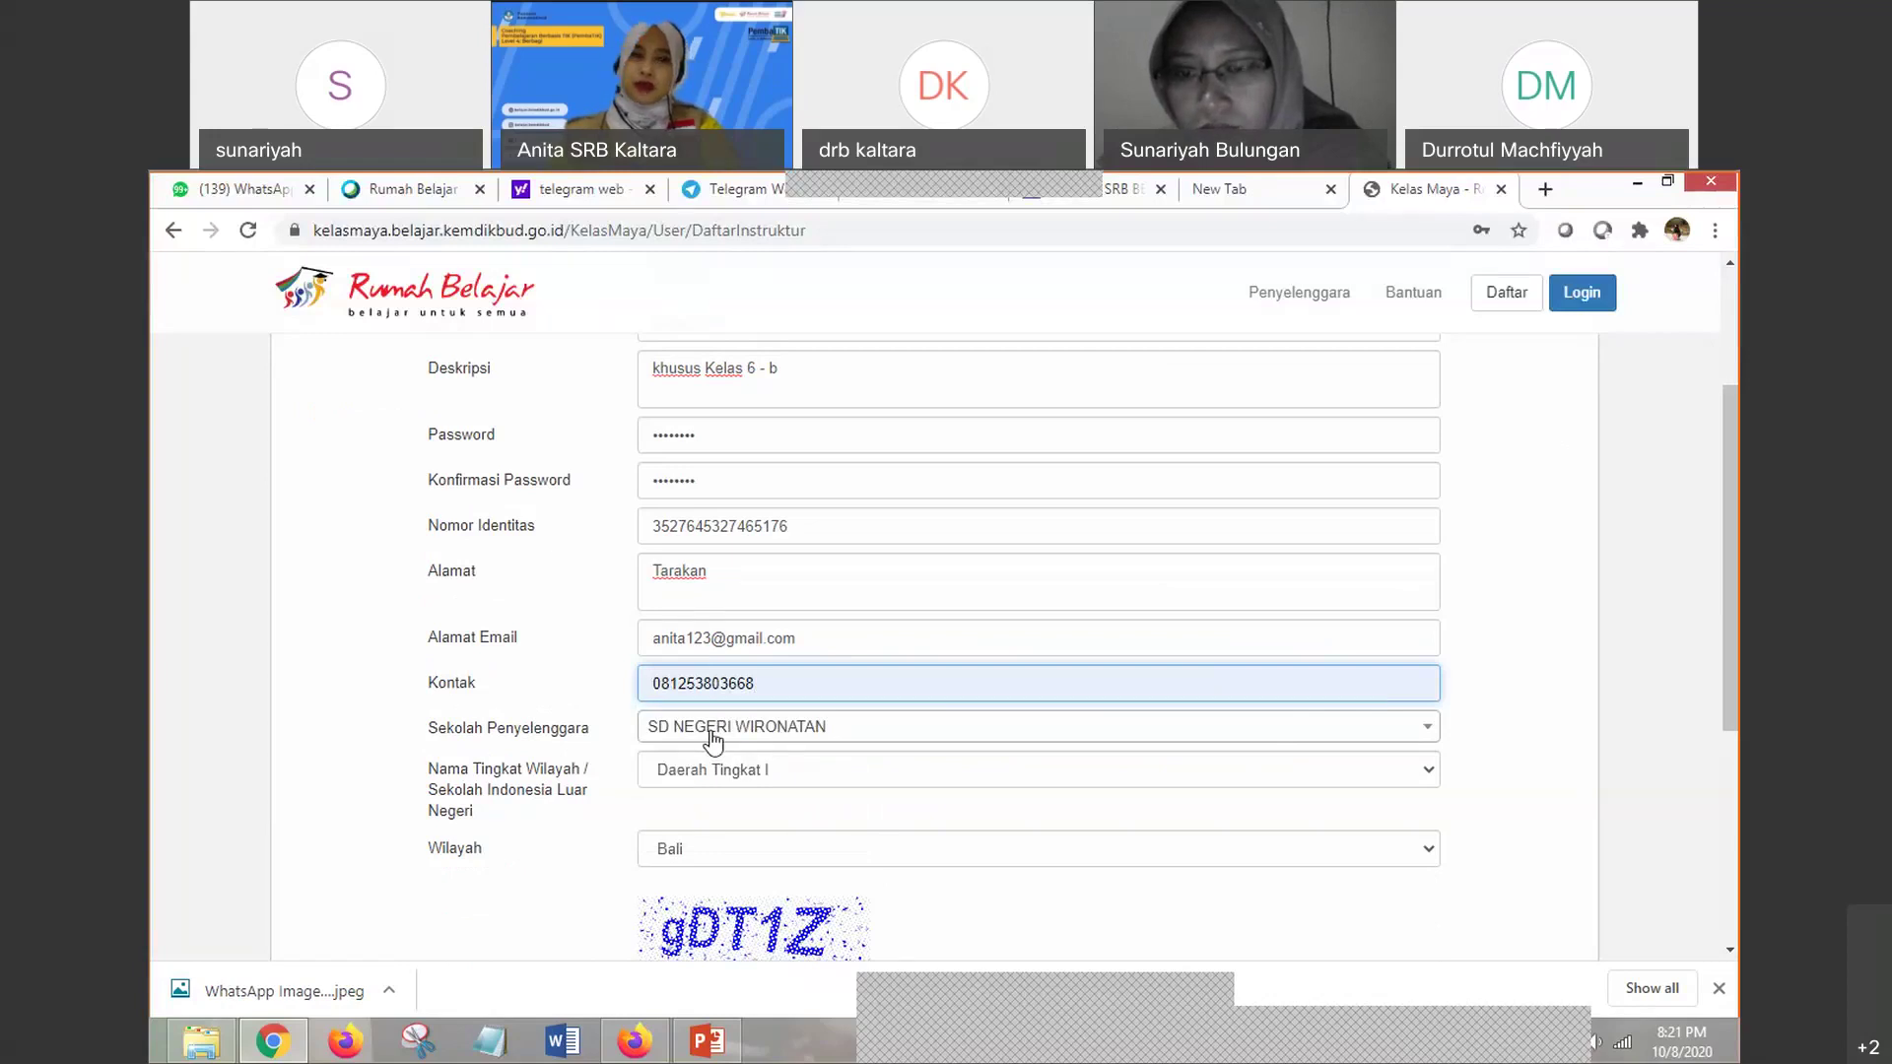
# Step: Search 'SDN 041' in the Sekolah Penyelenggara list and select SDN 041 TARAKAN
pyautogui.click(713, 737)
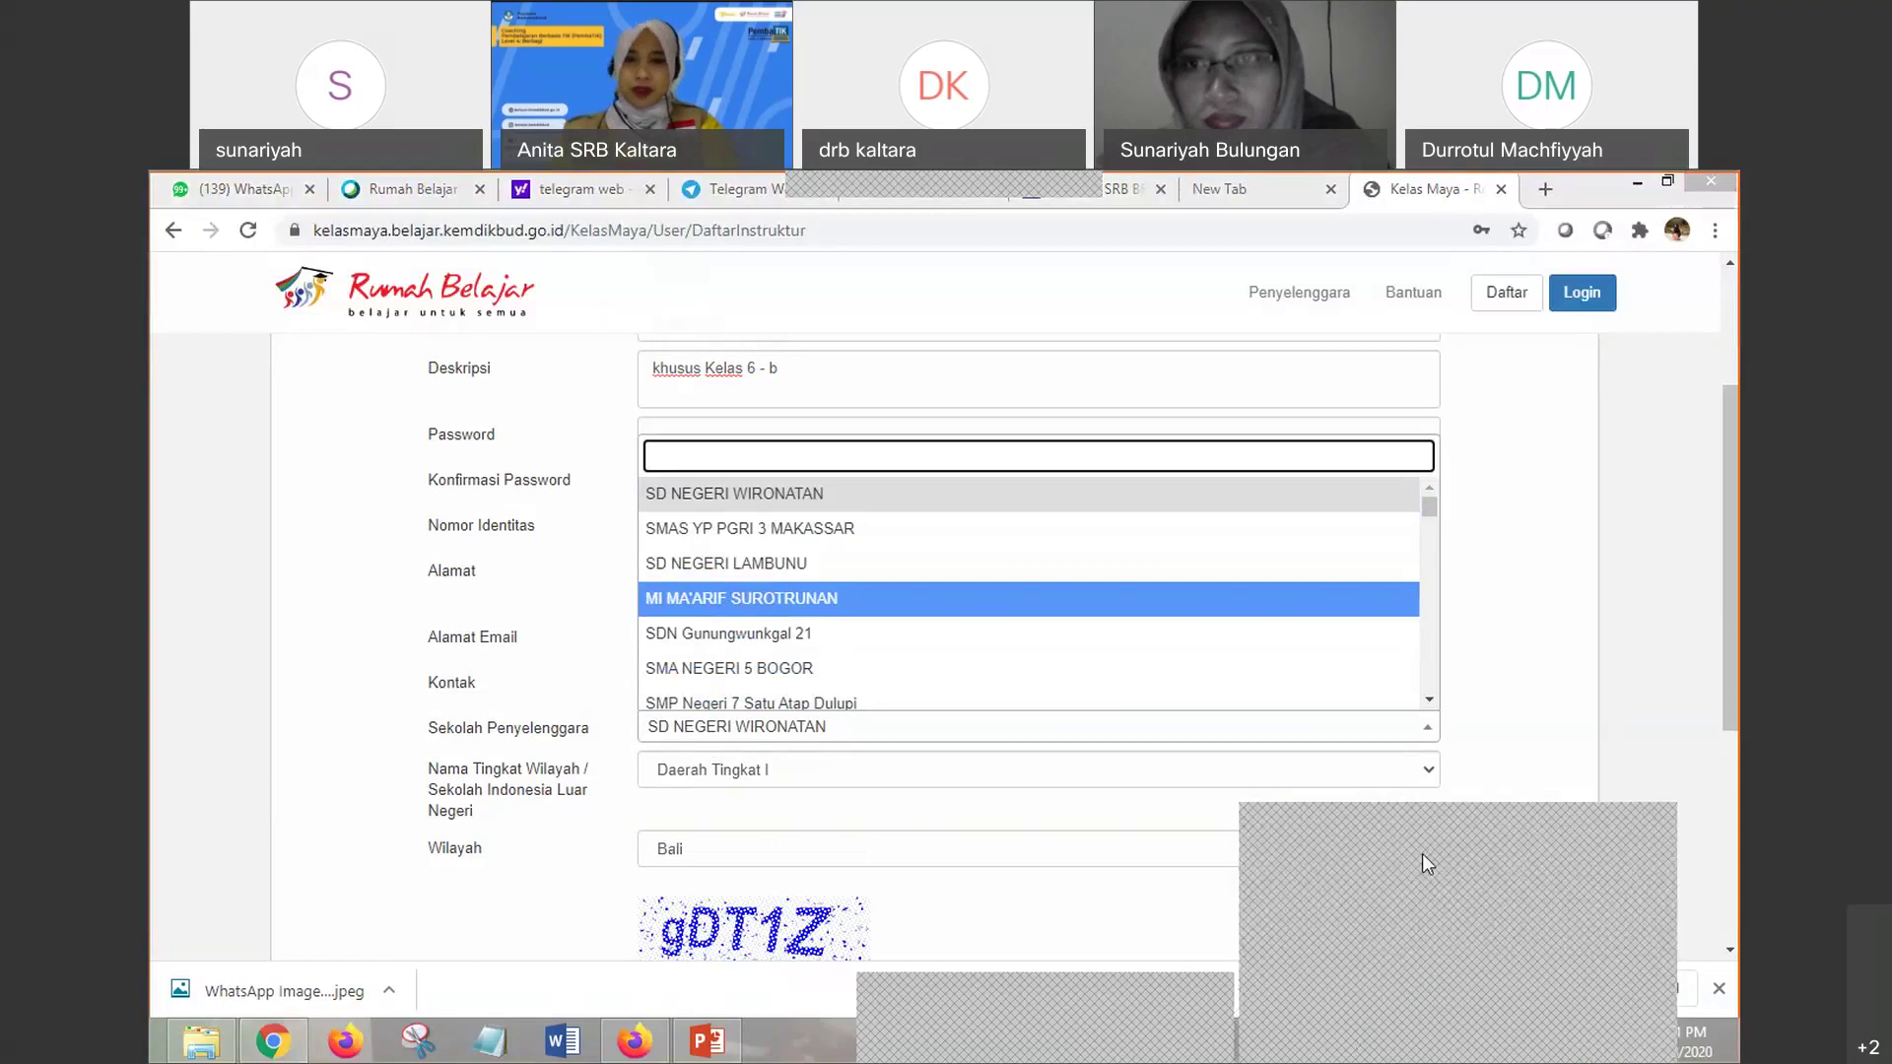
pyautogui.moveTo(1535, 786); pyautogui.dragTo(1490, 305)
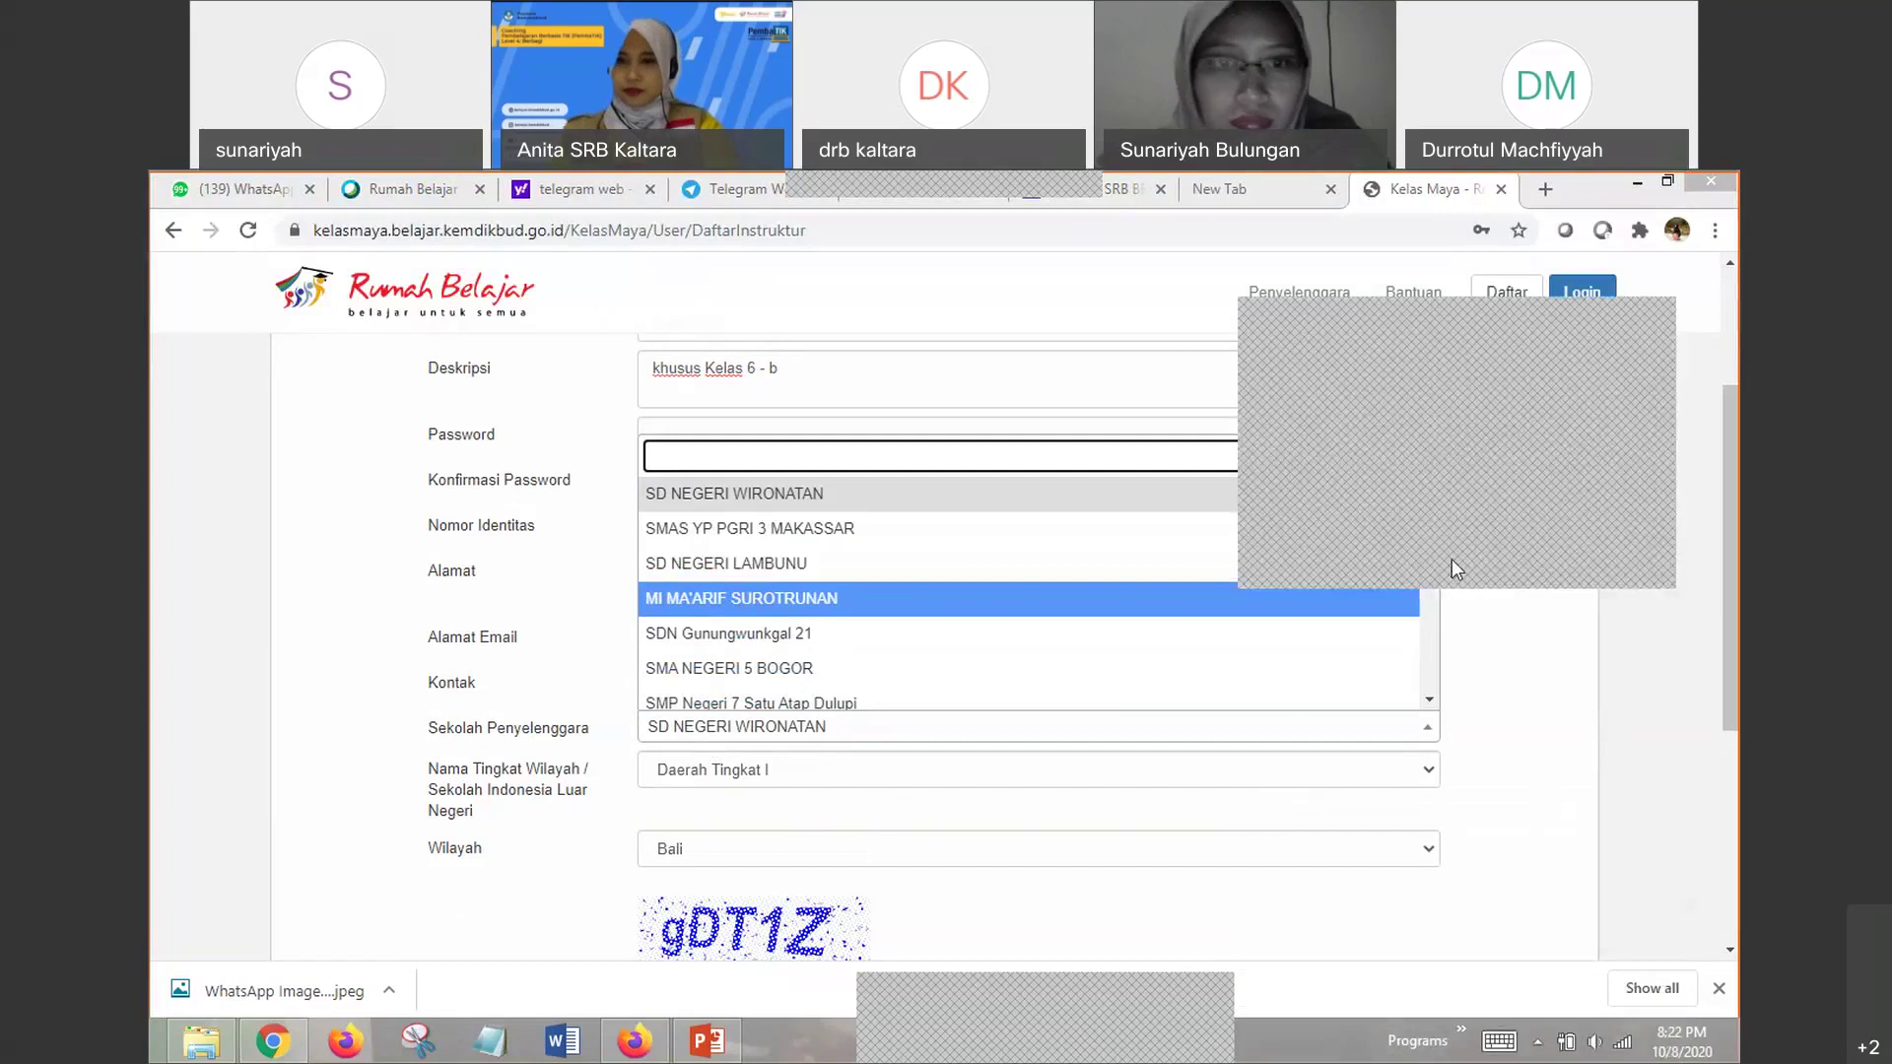
pyautogui.moveTo(1428, 329); pyautogui.dragTo(1431, 1019)
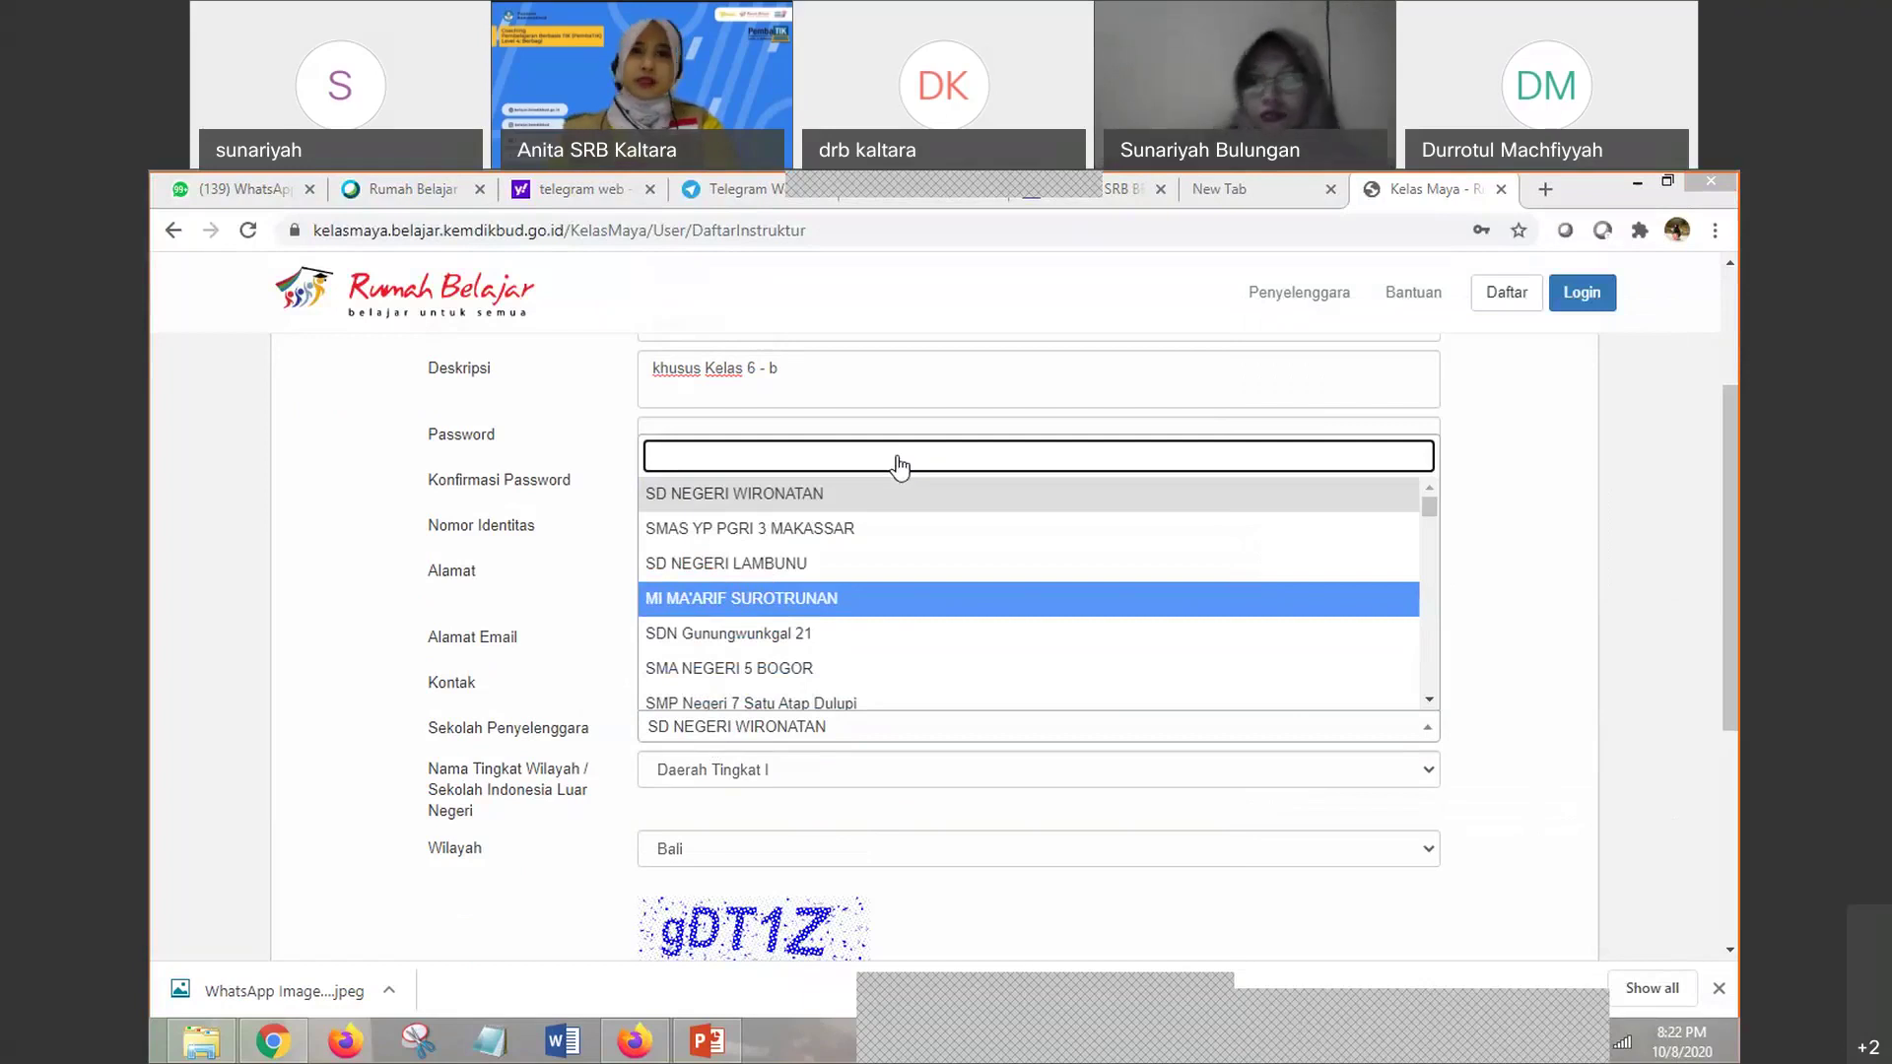
pyautogui.write('SDN')
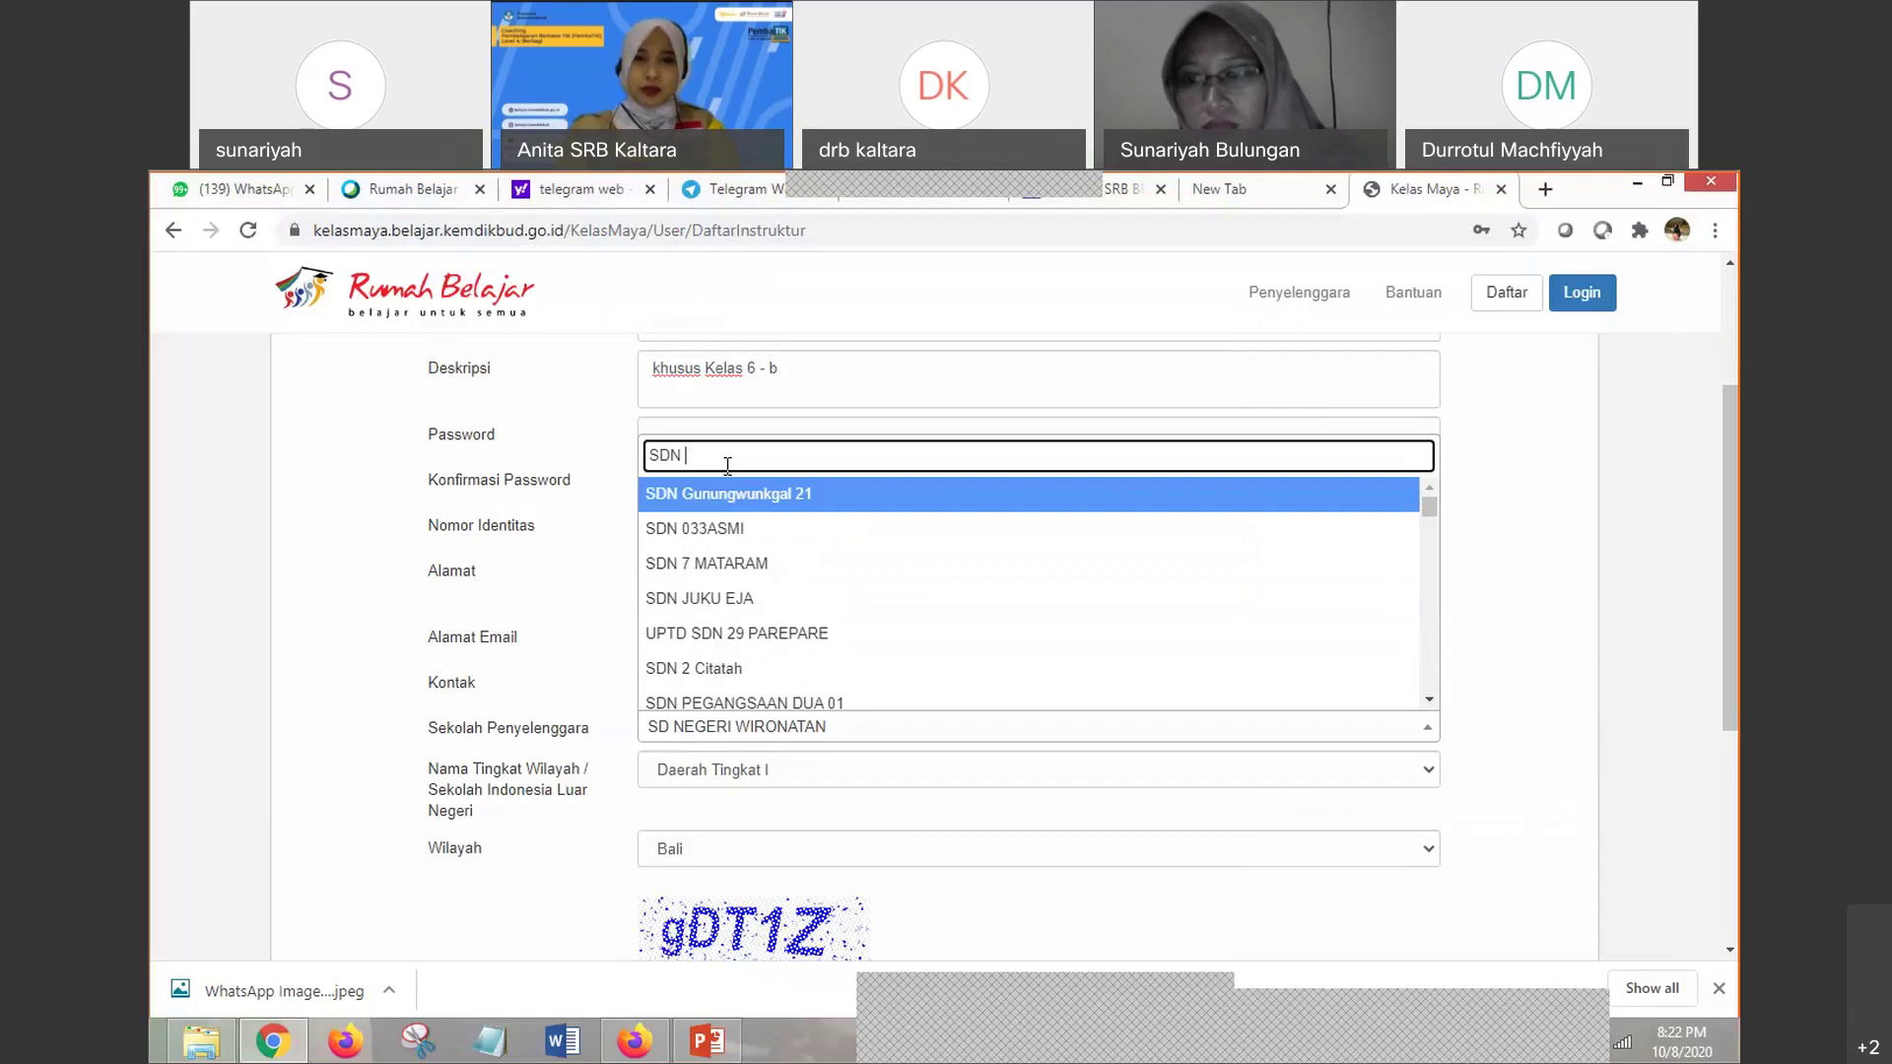
pyautogui.write(' 041')
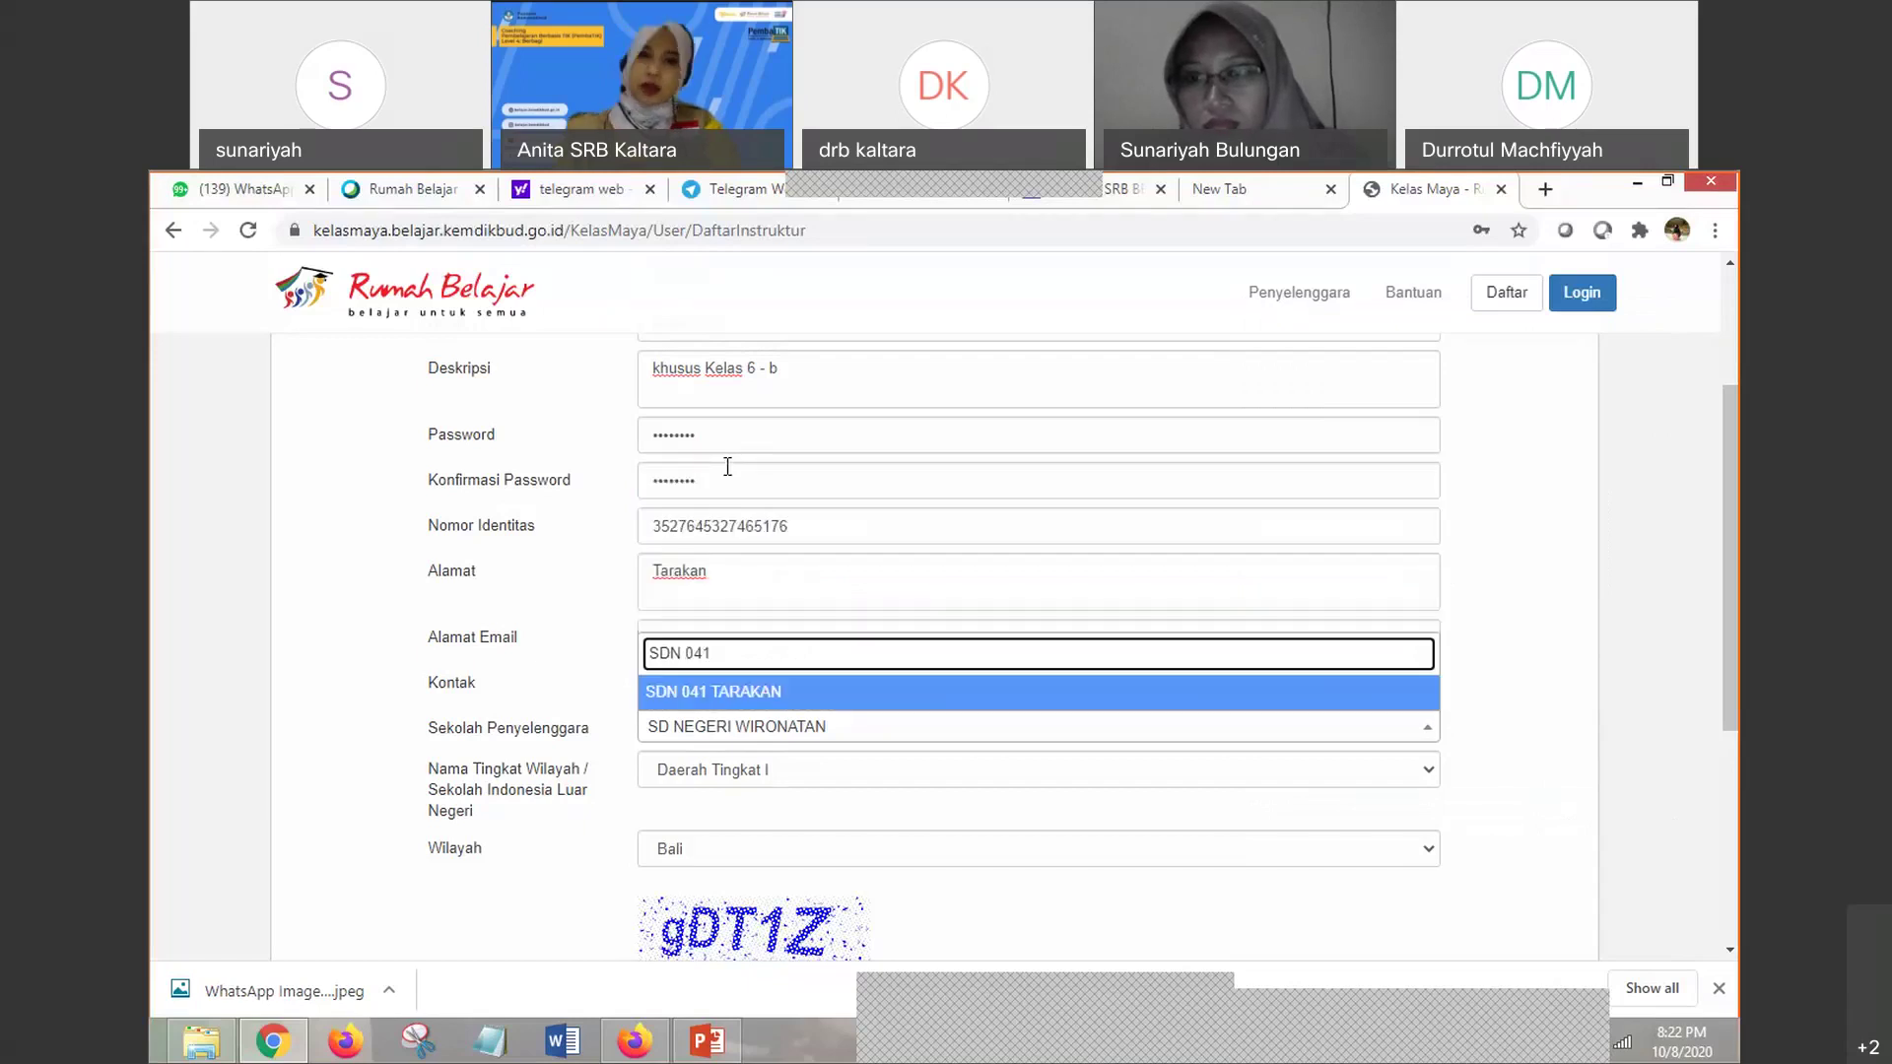
pyautogui.click(723, 695)
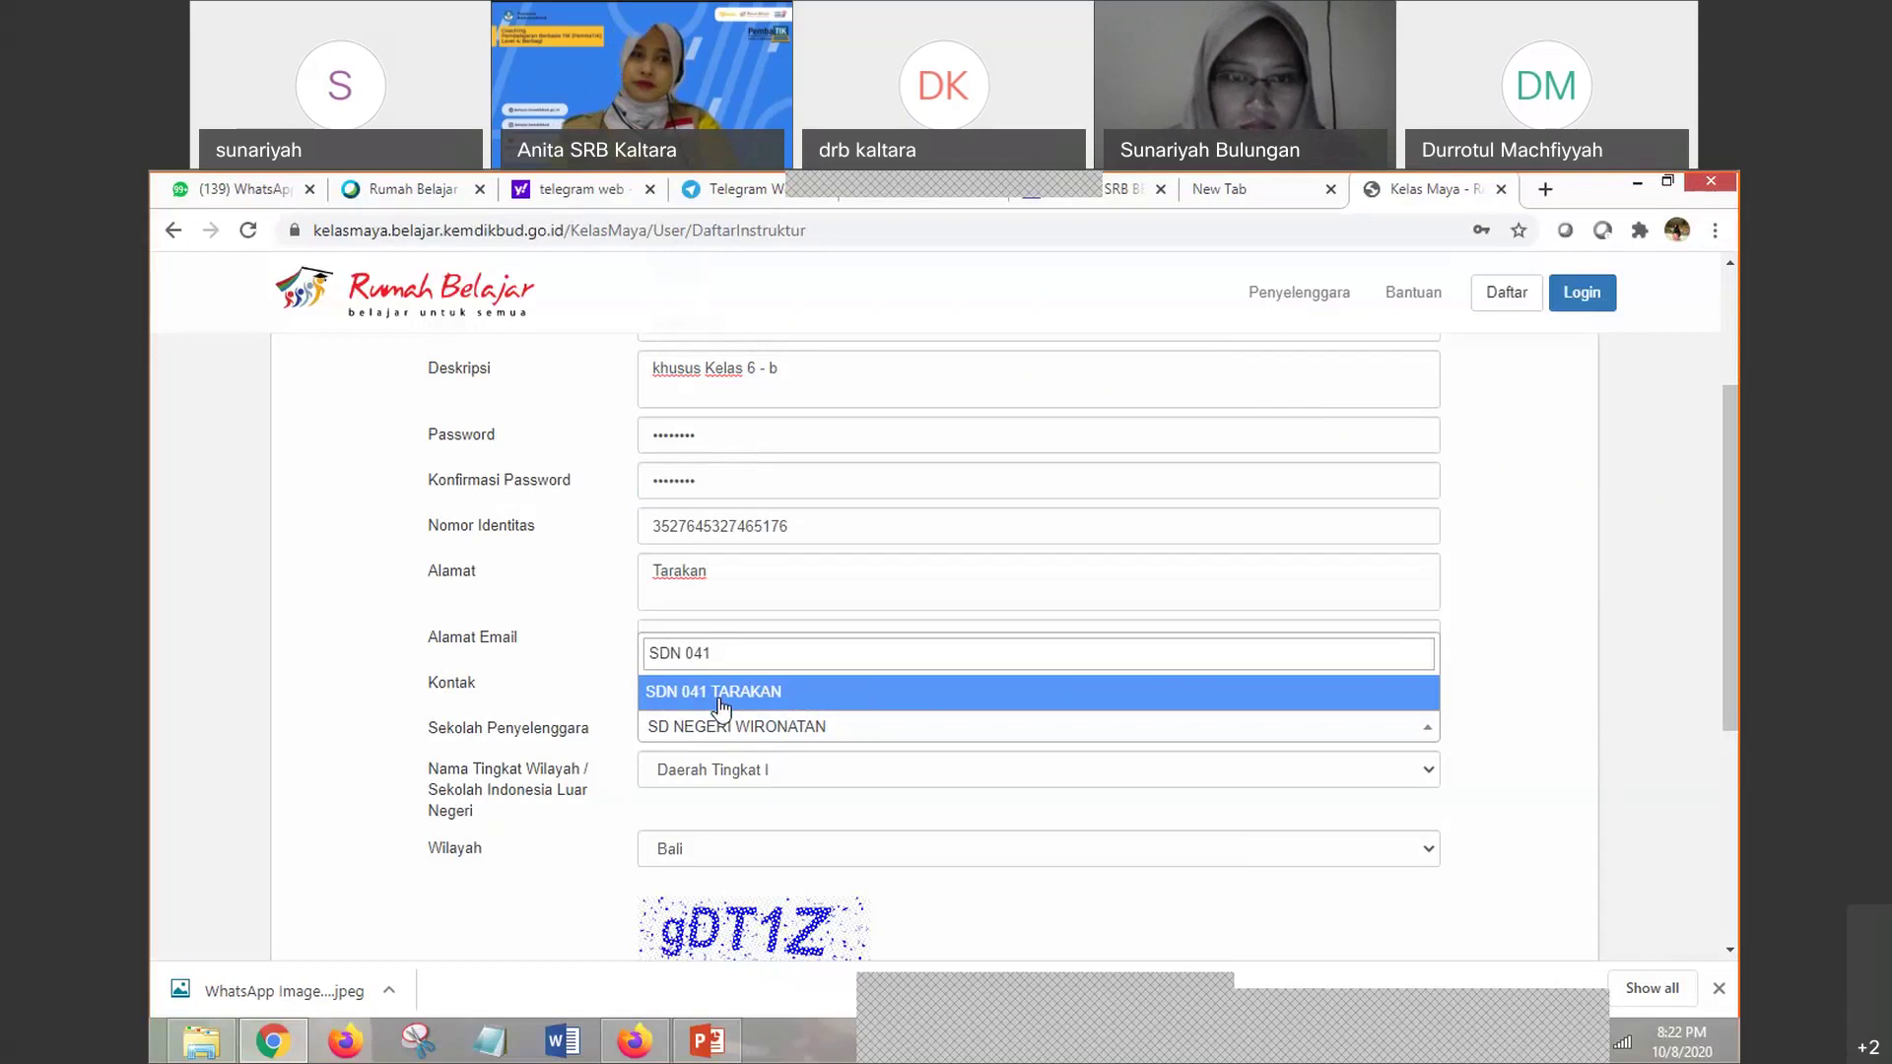
pyautogui.click(654, 690)
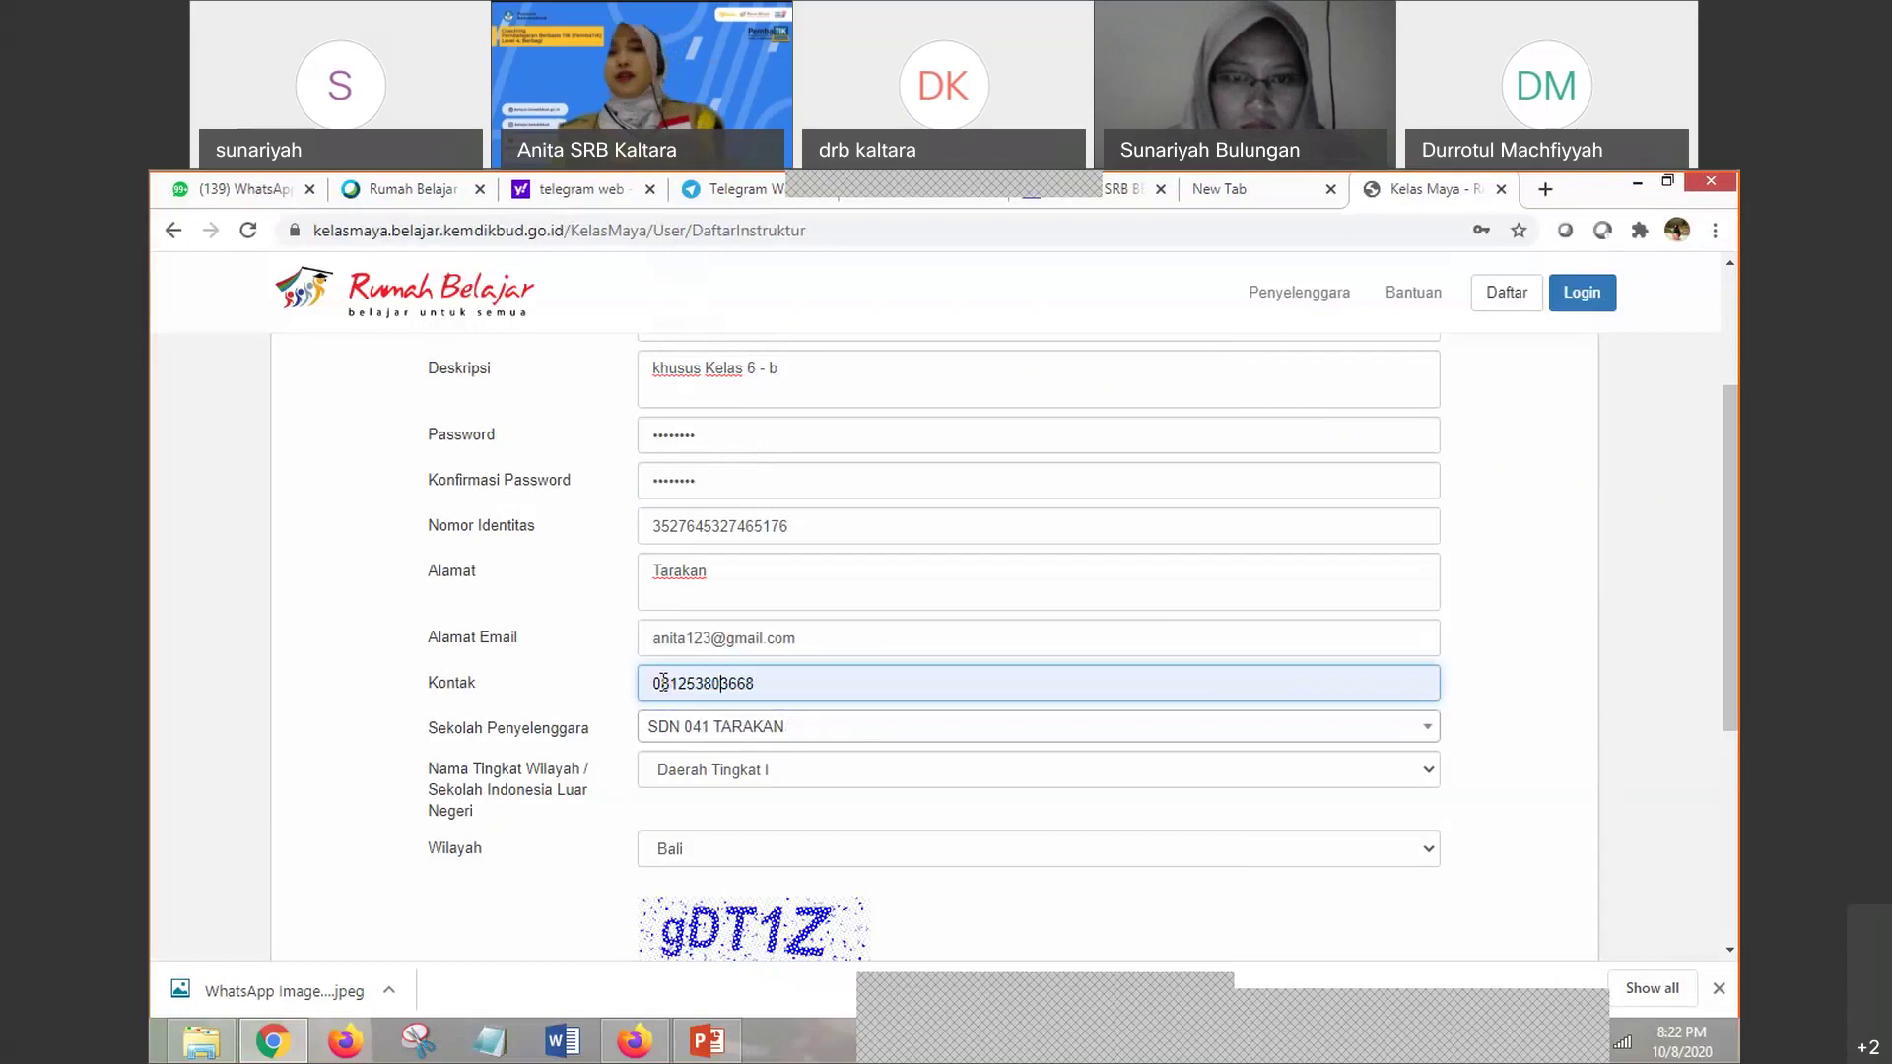
pyautogui.scroll(-1, 768, 780)
pyautogui.scroll(-1, 768, 780)
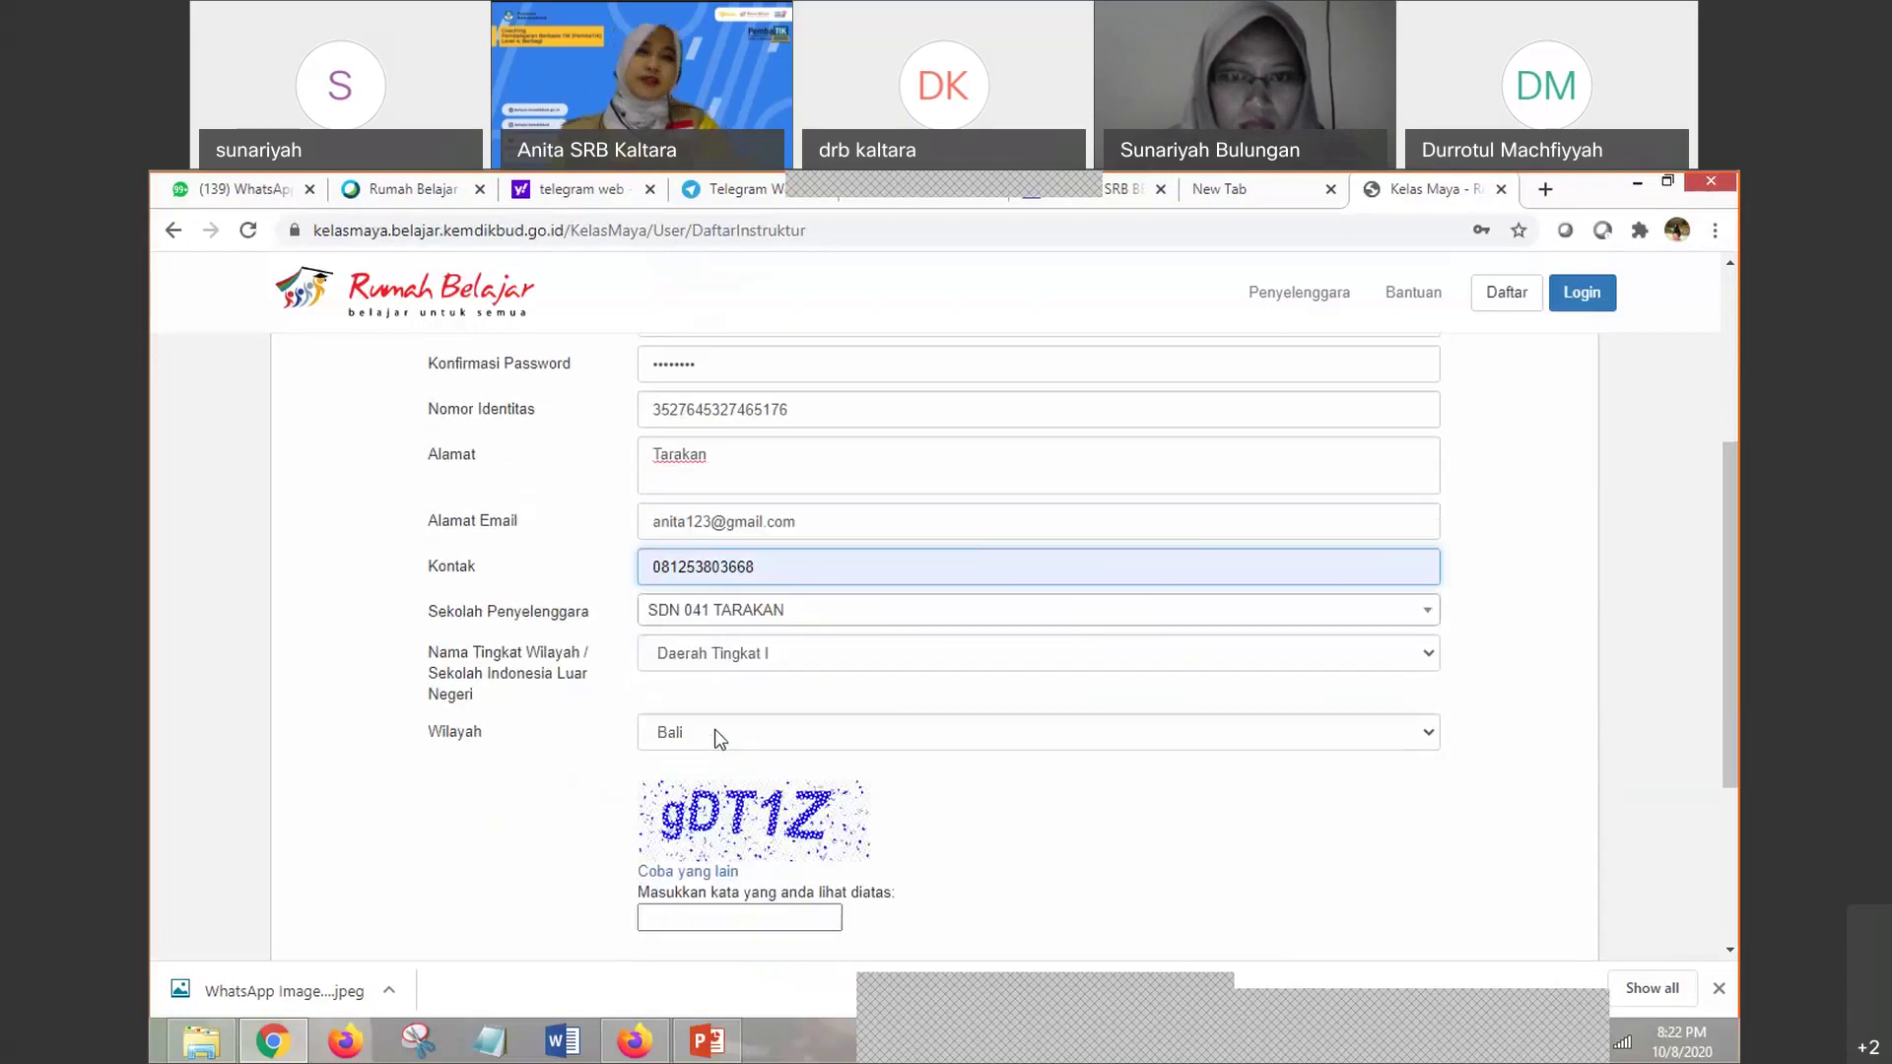
# Step: Set Wilayah to Kalimantan Utara and type the captcha characters 'gDT1Z'
pyautogui.click(743, 731)
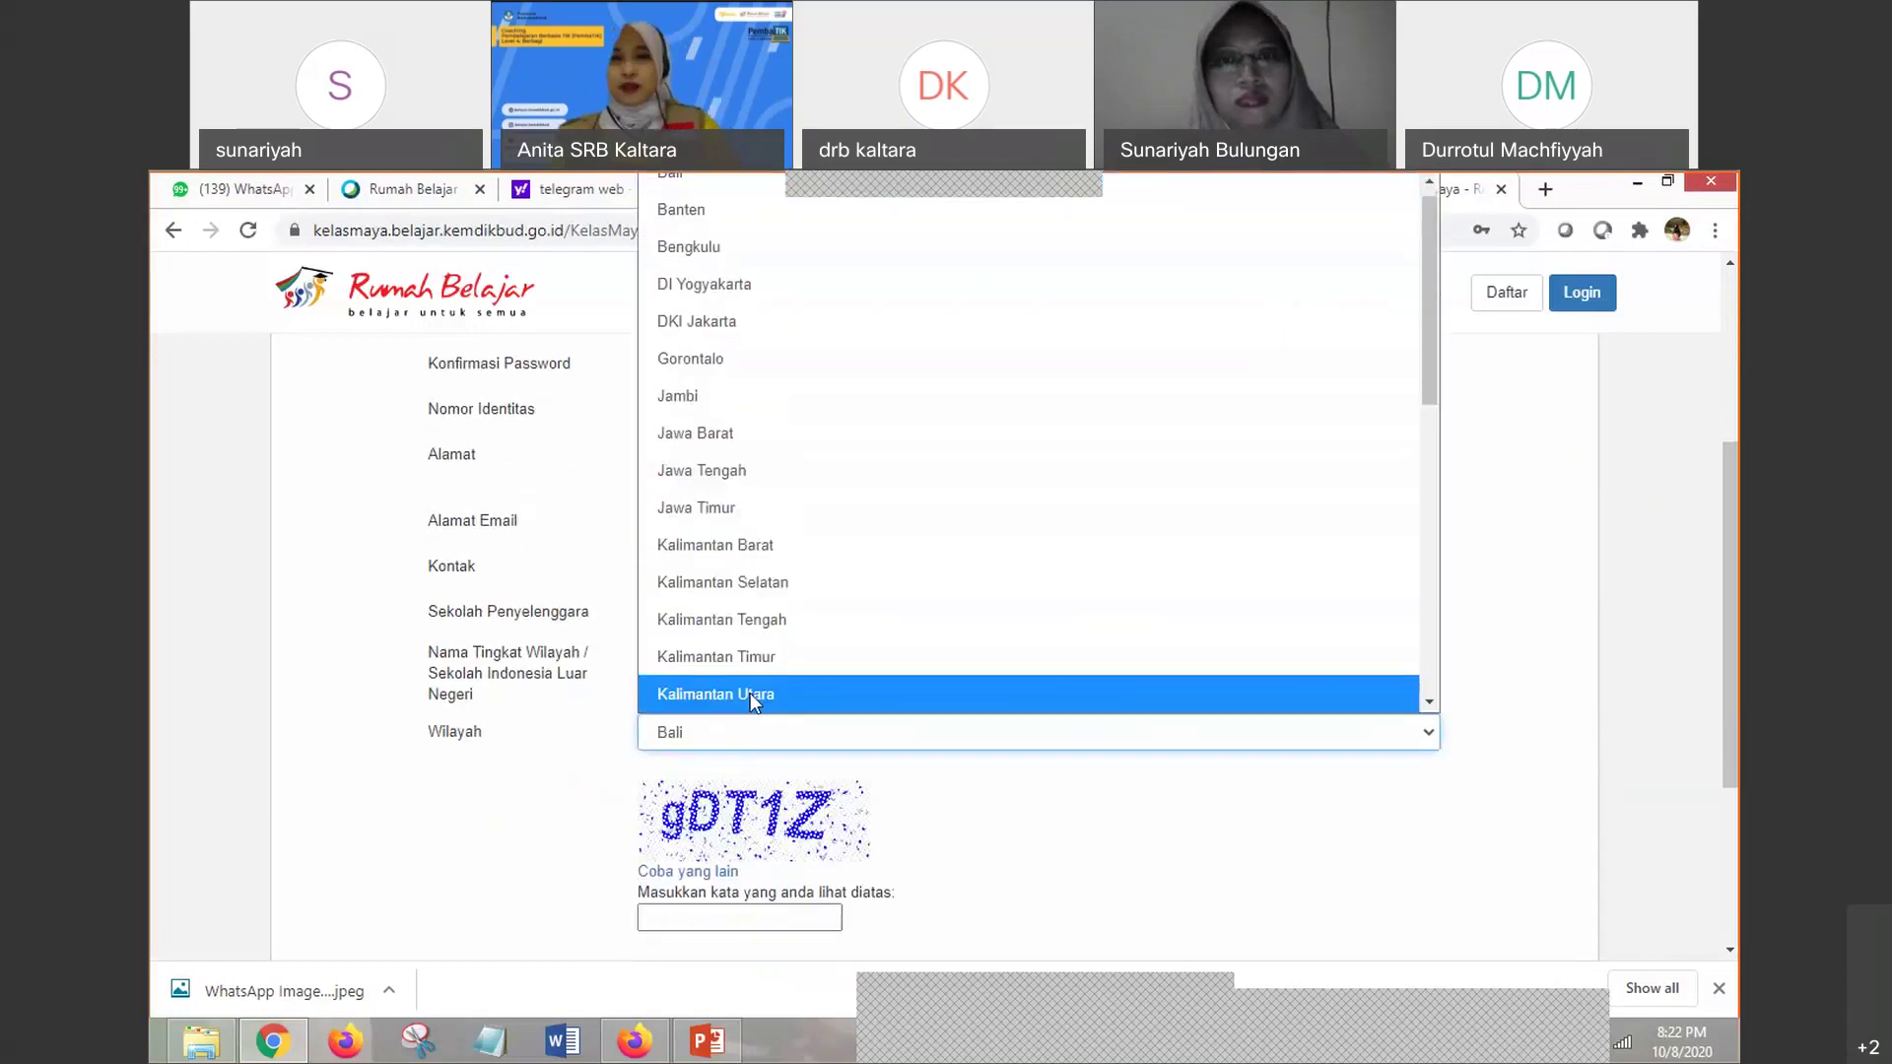
pyautogui.click(749, 694)
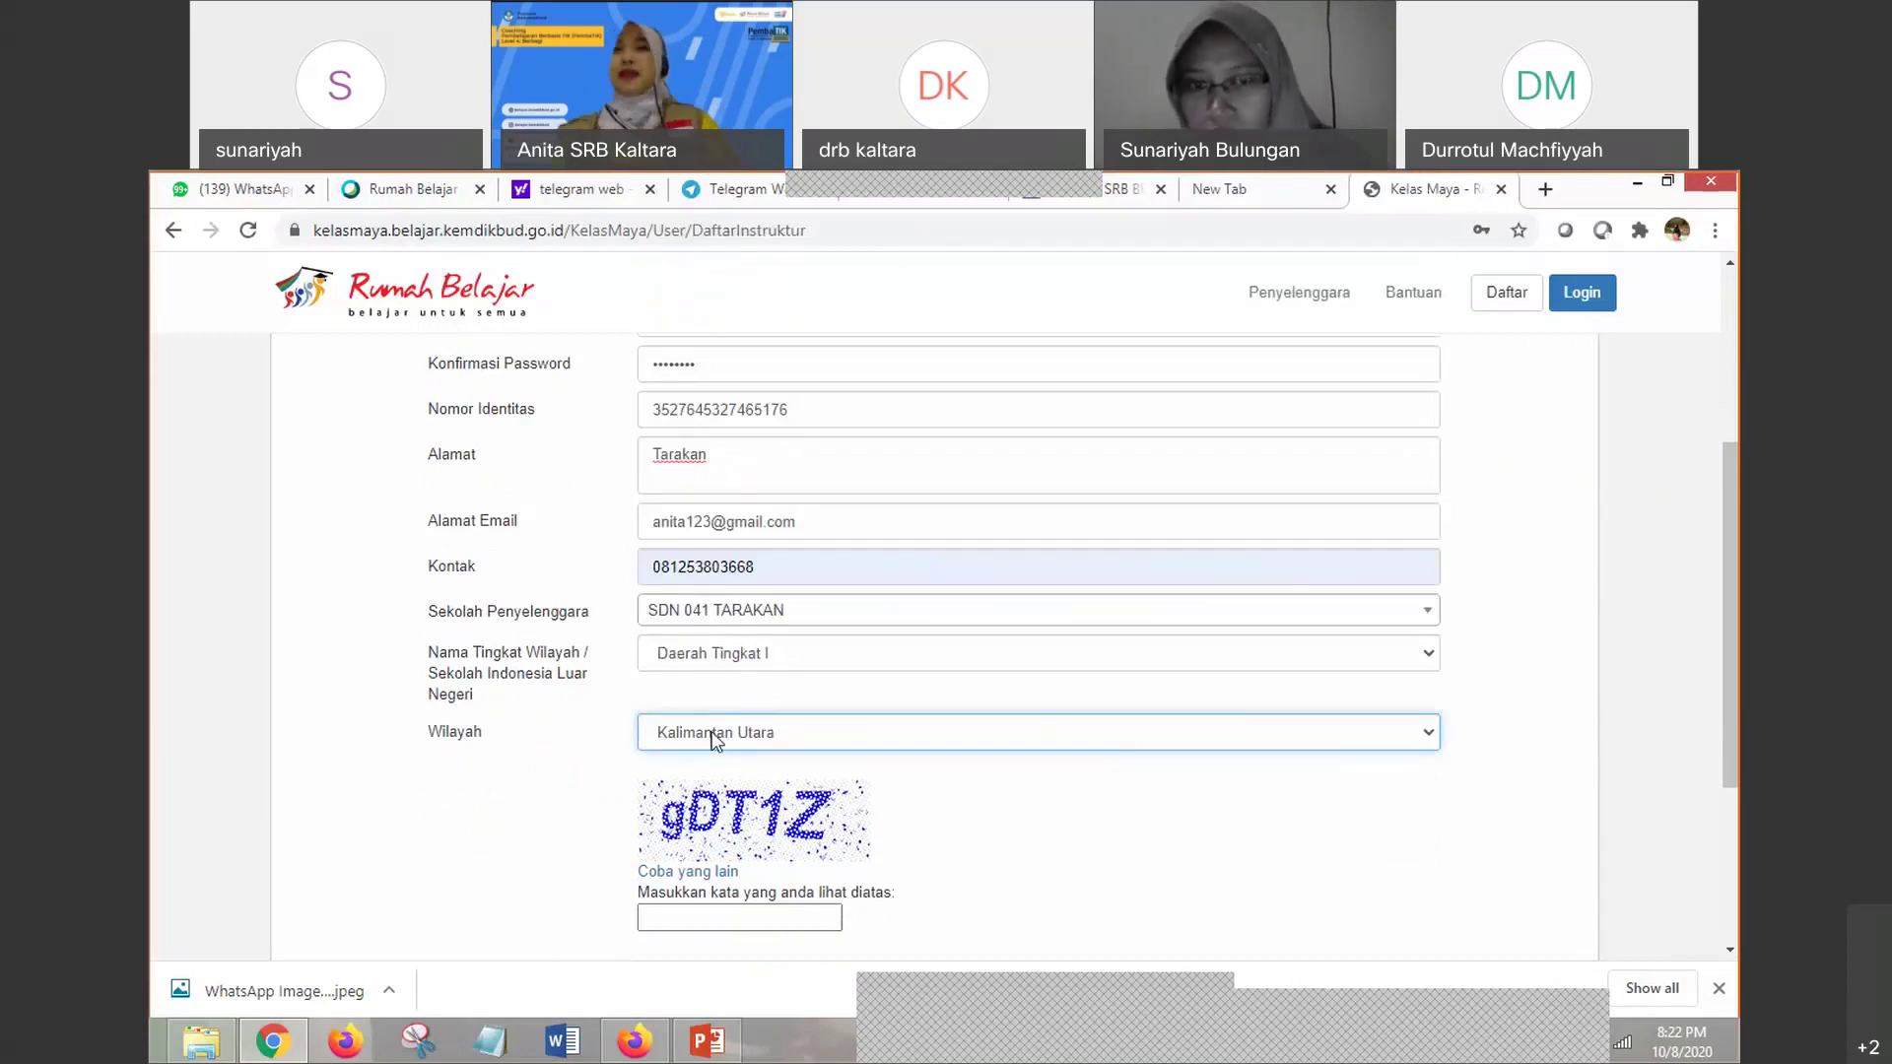
pyautogui.scroll(-1, 672, 795)
pyautogui.click(671, 803)
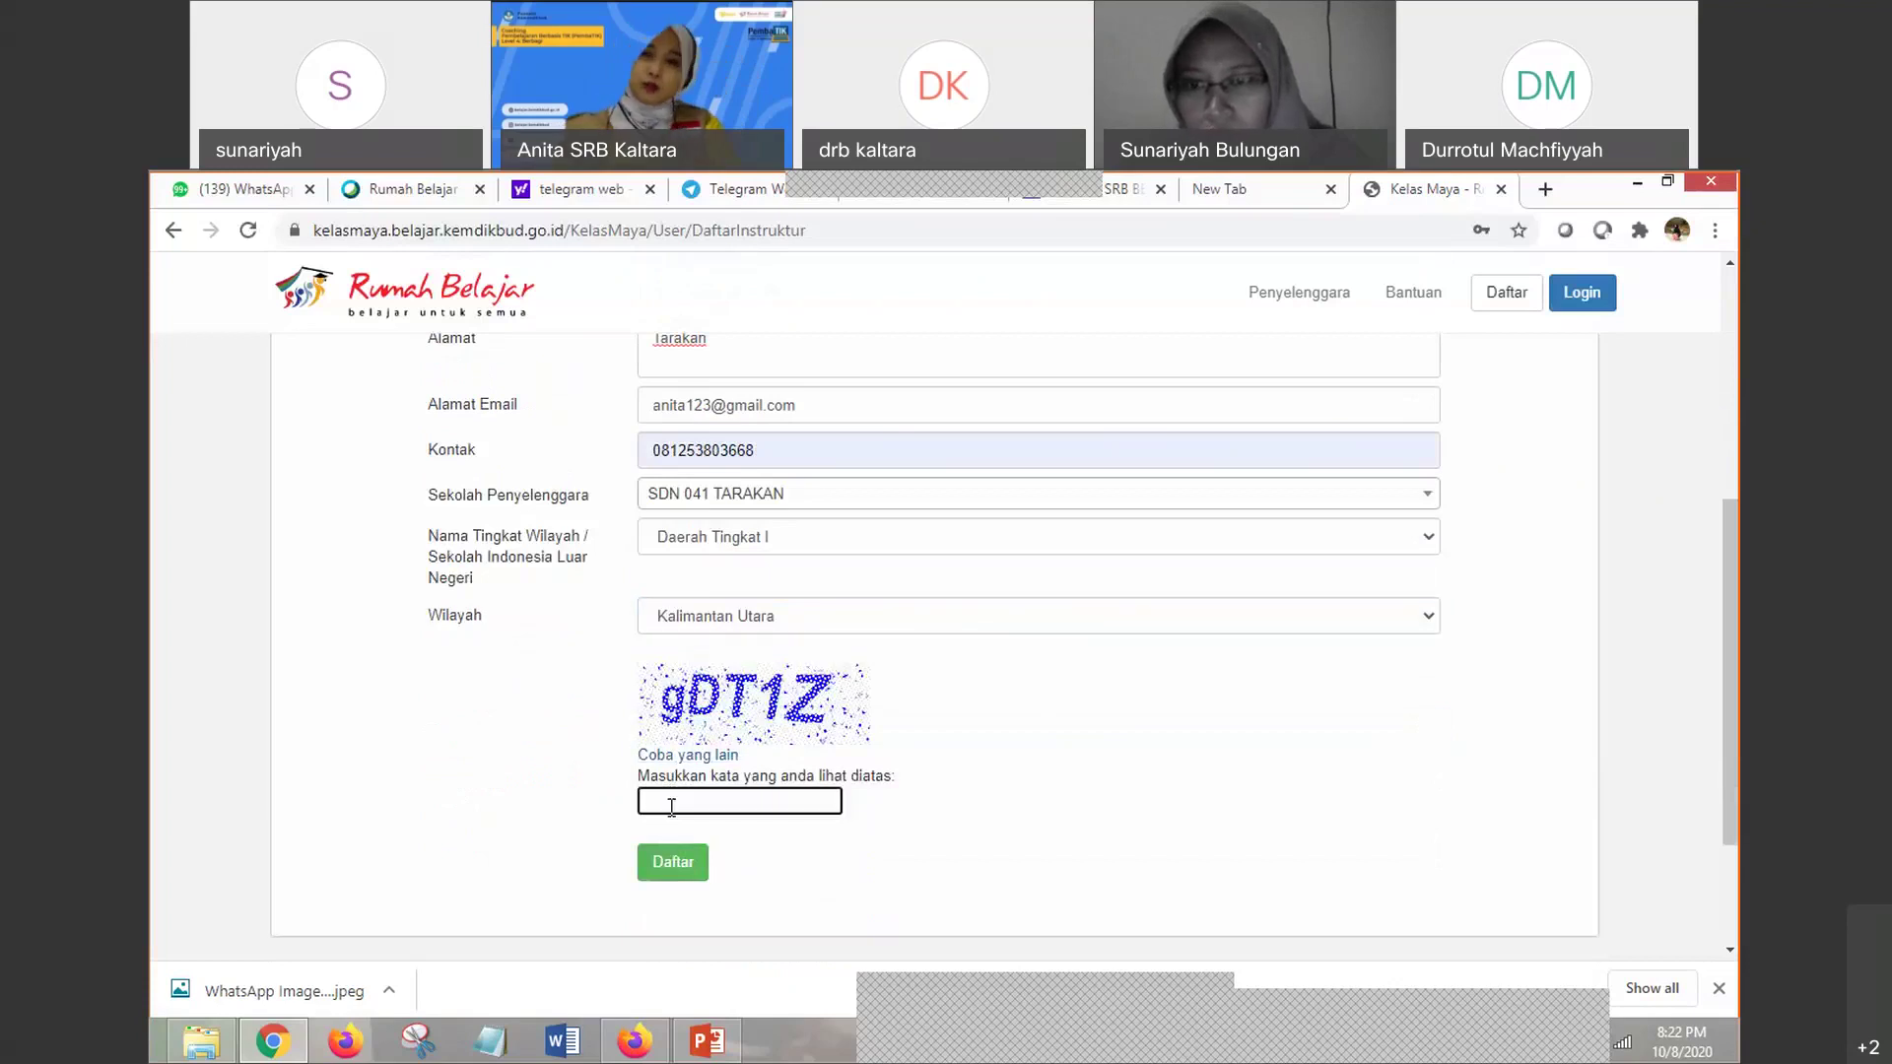
pyautogui.write('gD')
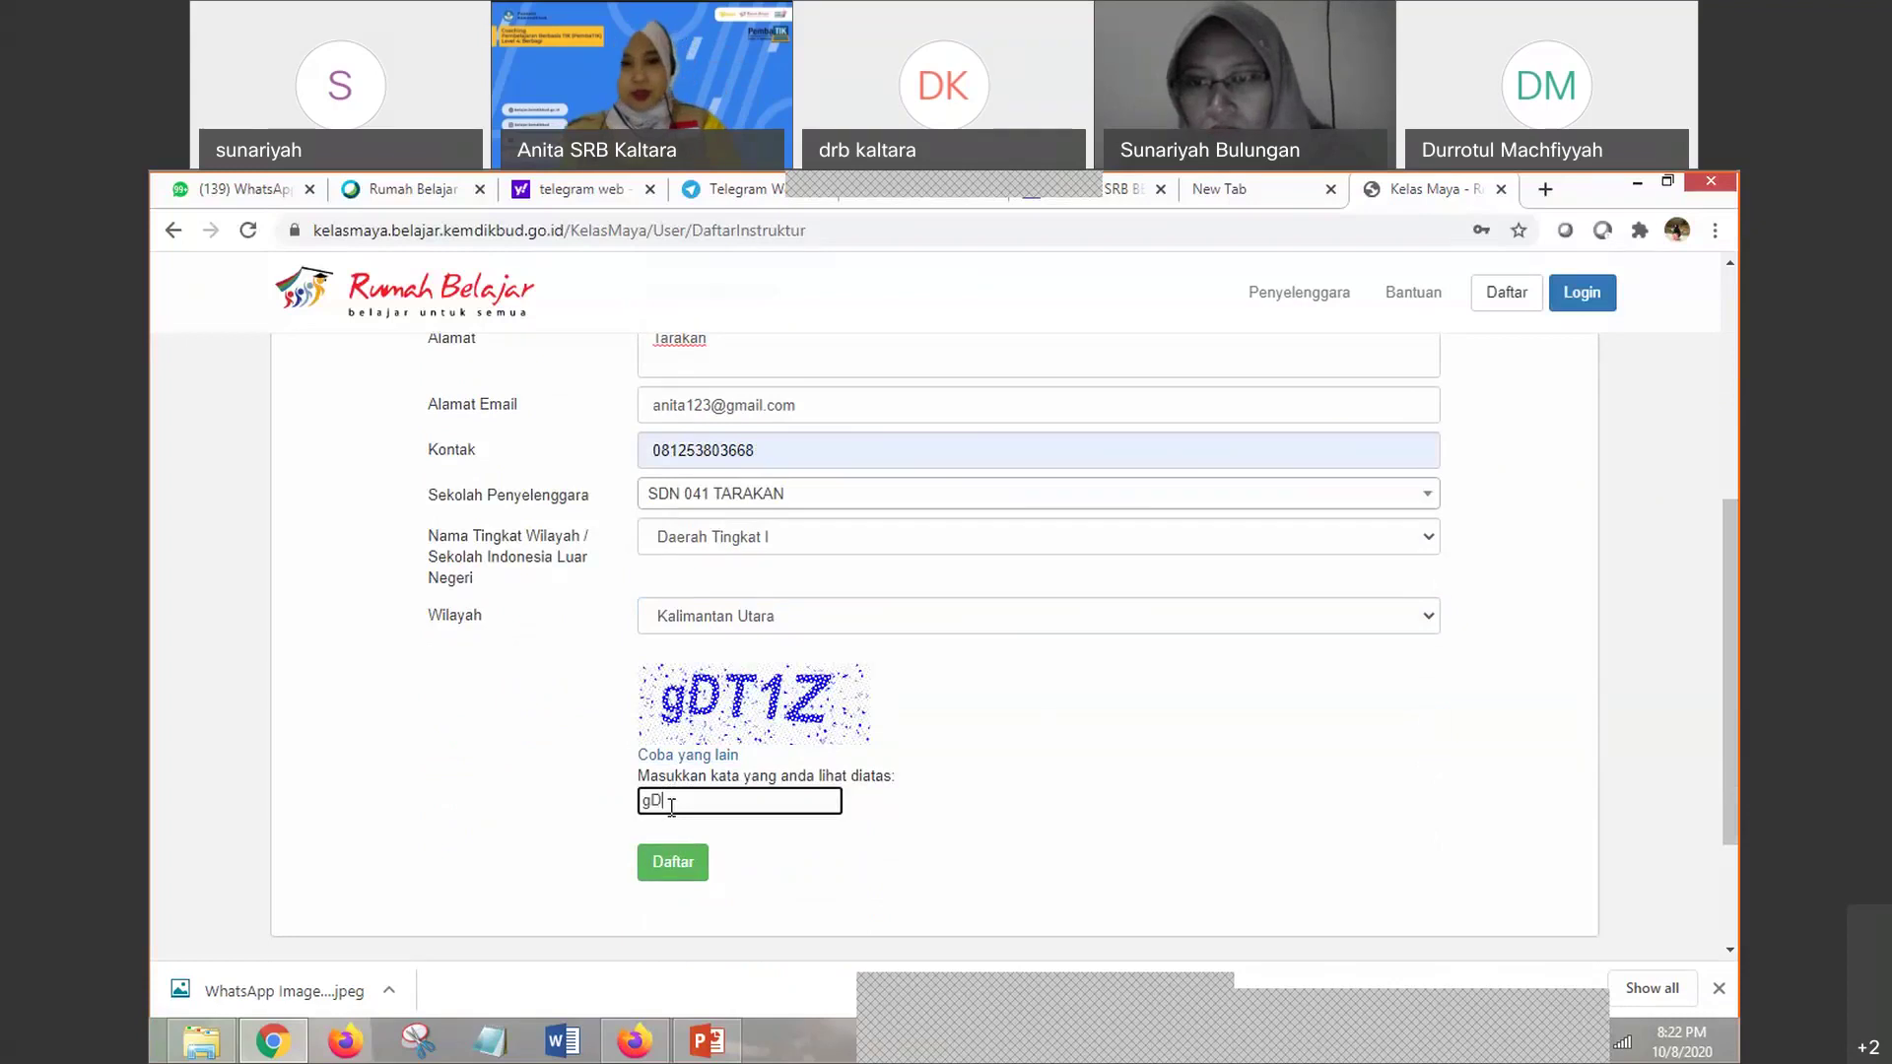
pyautogui.write('T1Z')
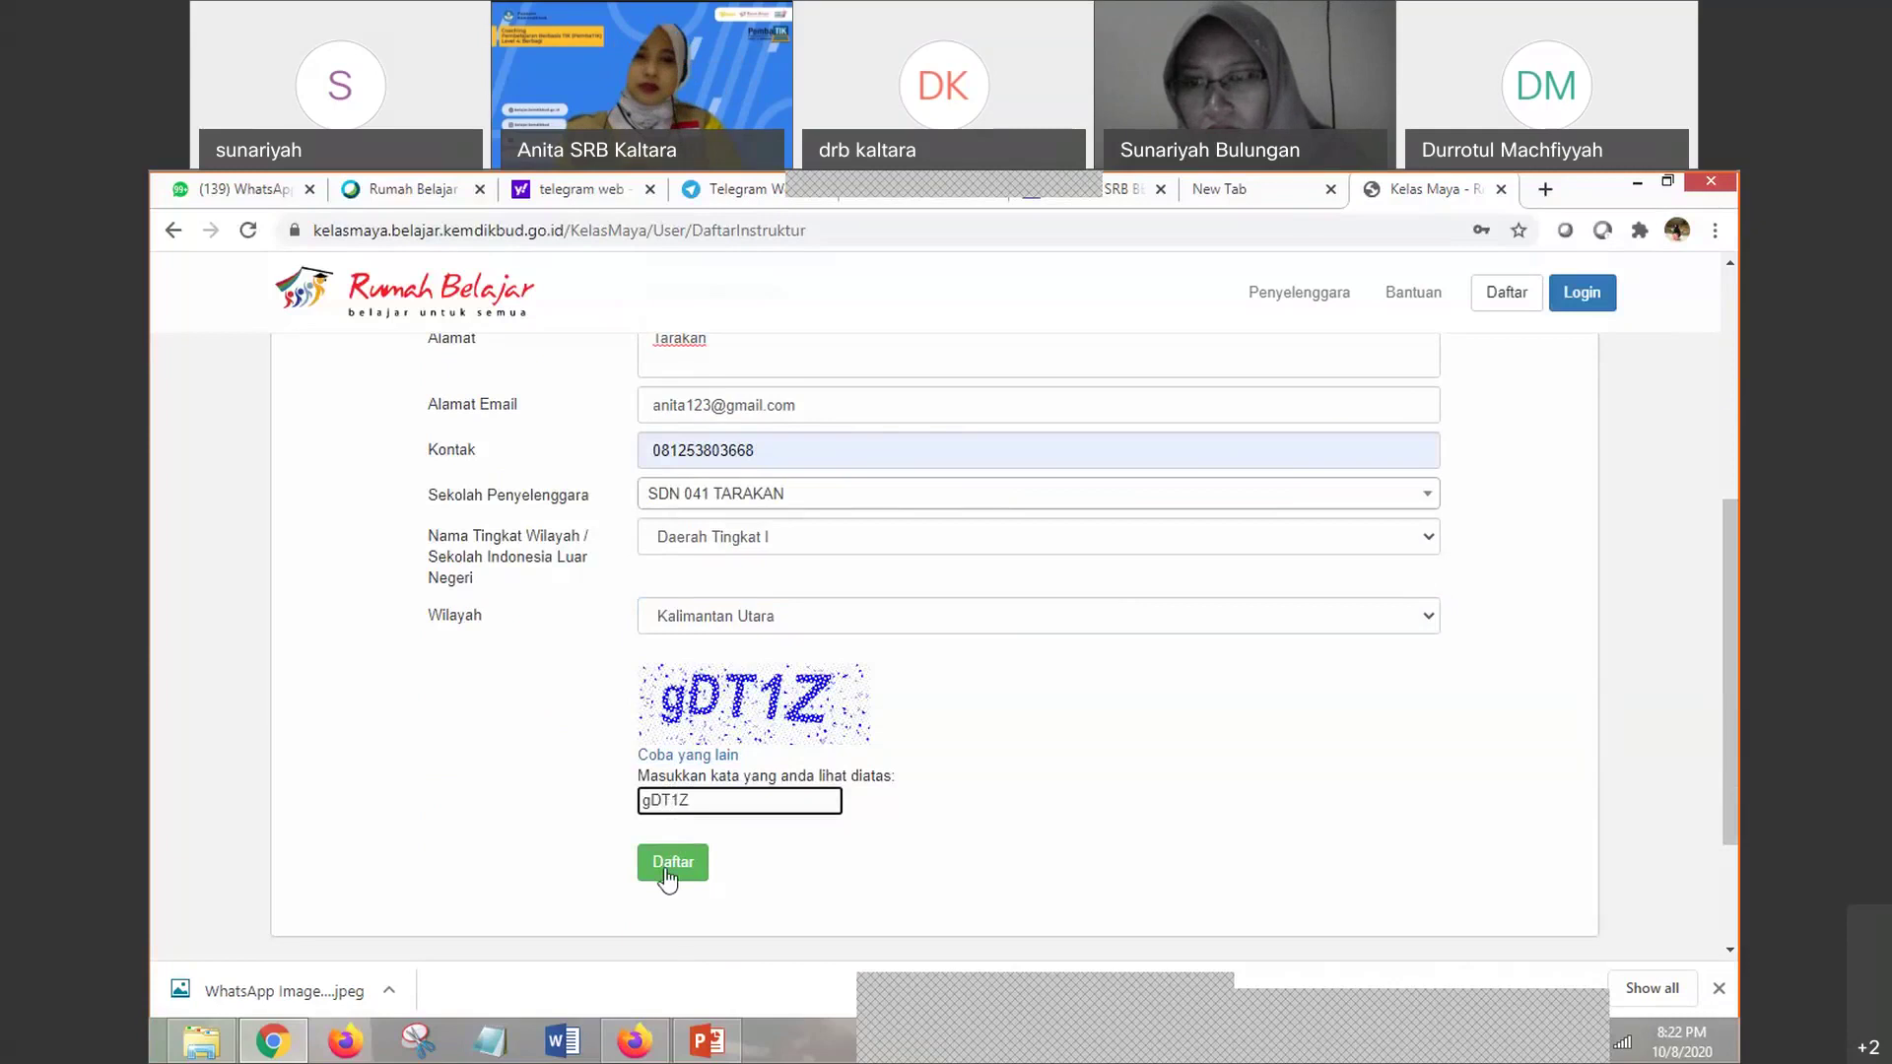
# Step: Submit the teacher registration form with the Daftar button
pyautogui.click(667, 873)
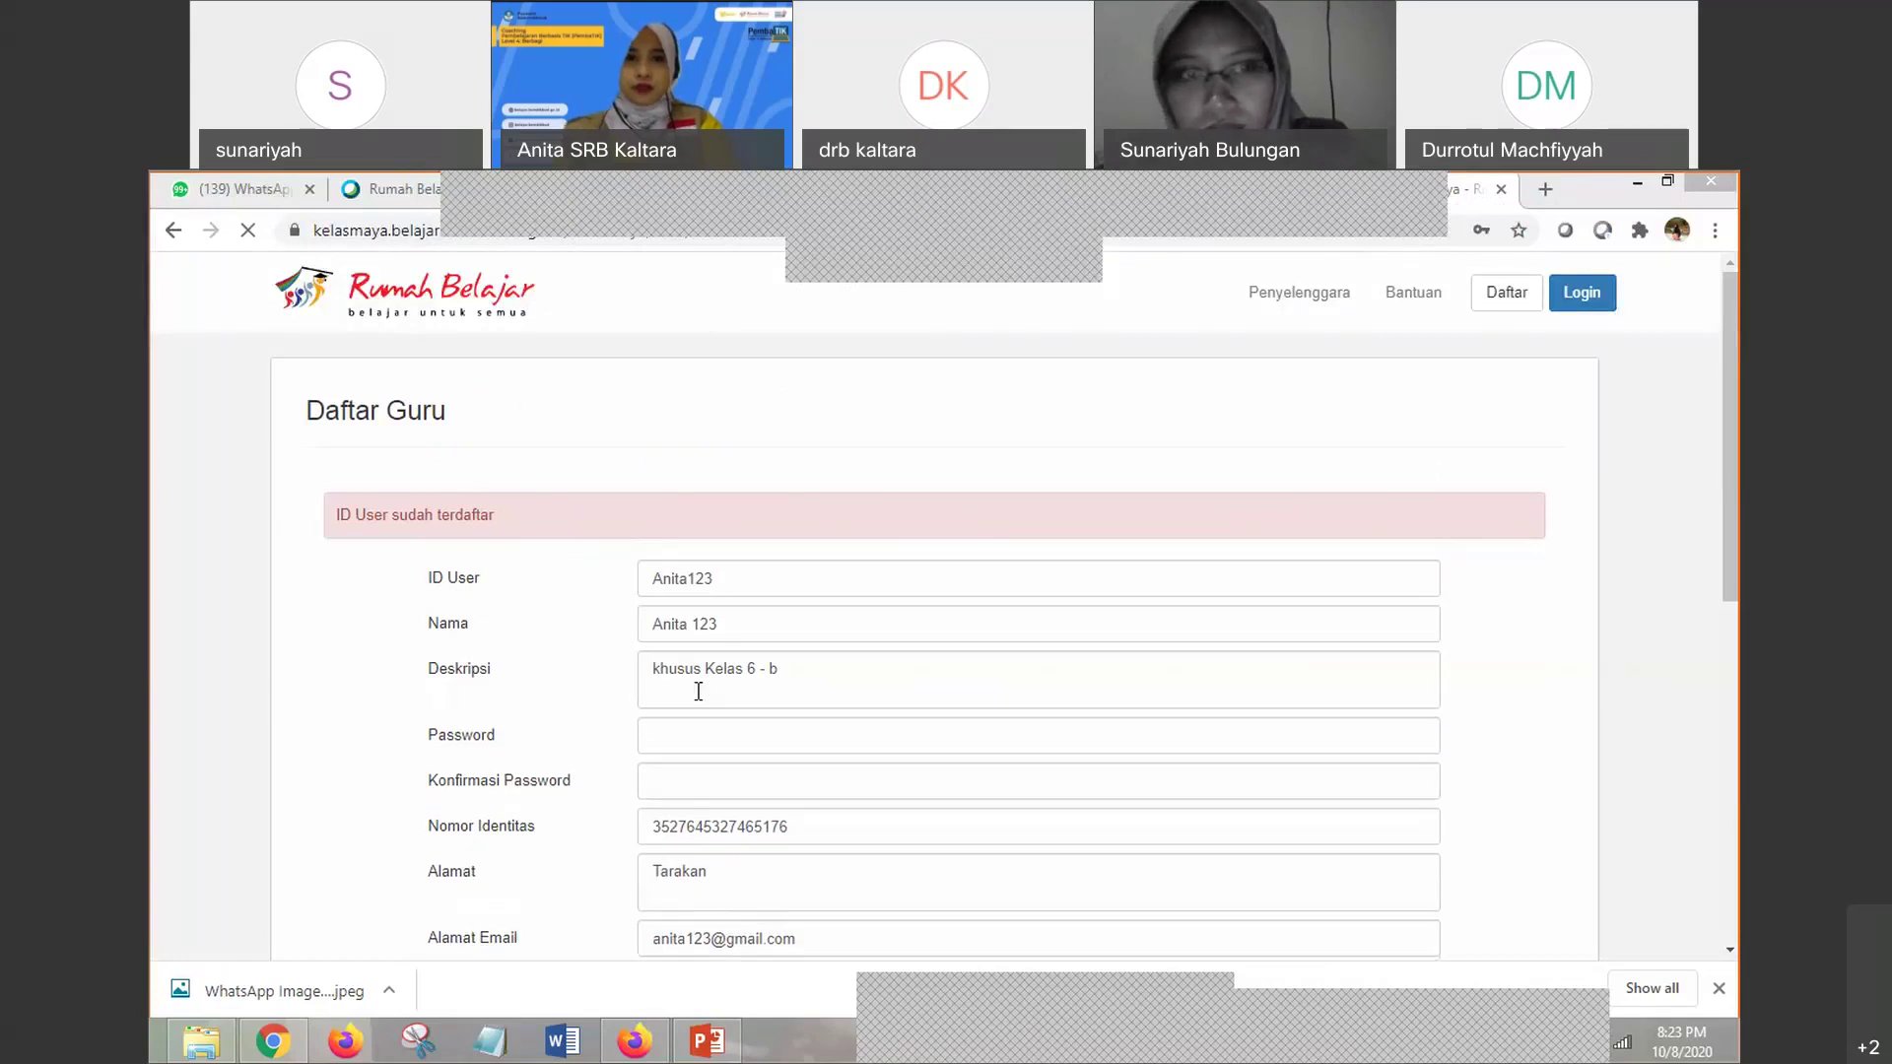
# Step: Replace the rejected user ID with a new one and change the registrant's name
pyautogui.click(698, 578)
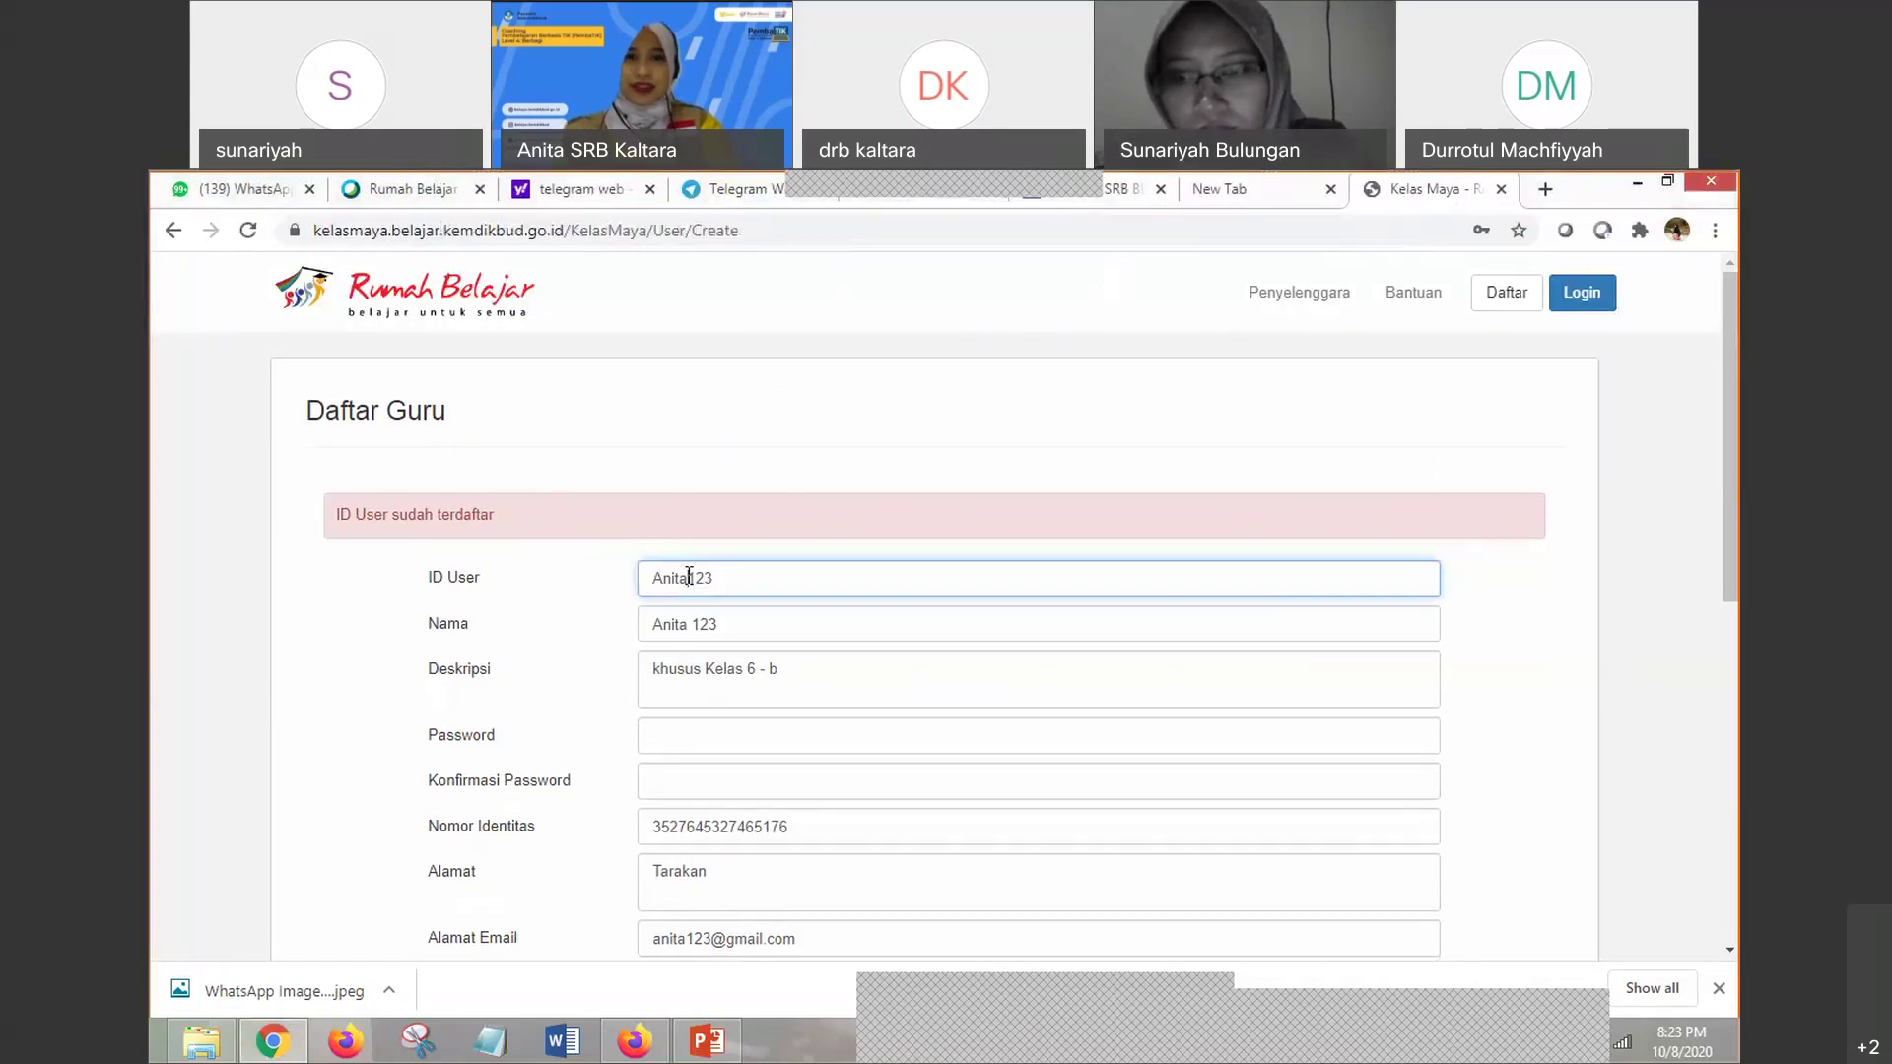
pyautogui.moveTo(717, 581); pyautogui.dragTo(682, 569)
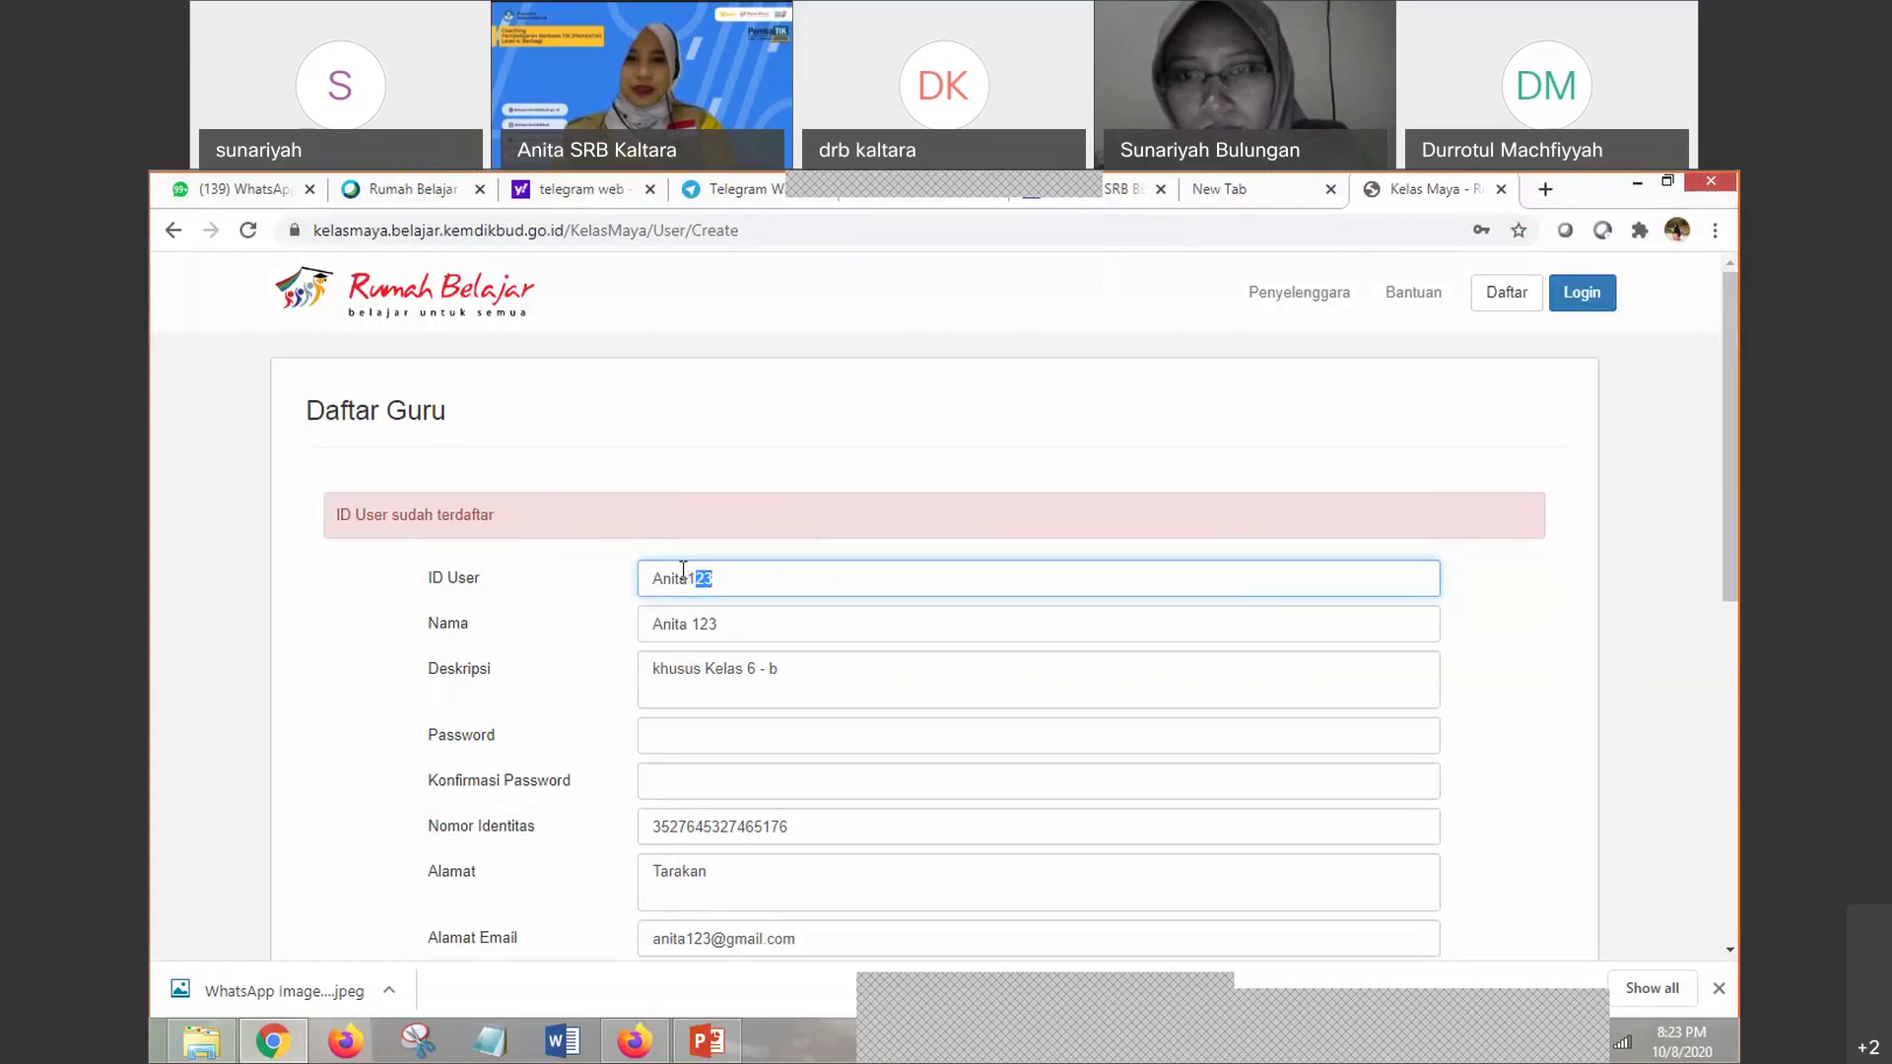
pyautogui.press('BackSpace')
pyautogui.write('uha123')
pyautogui.click(688, 639)
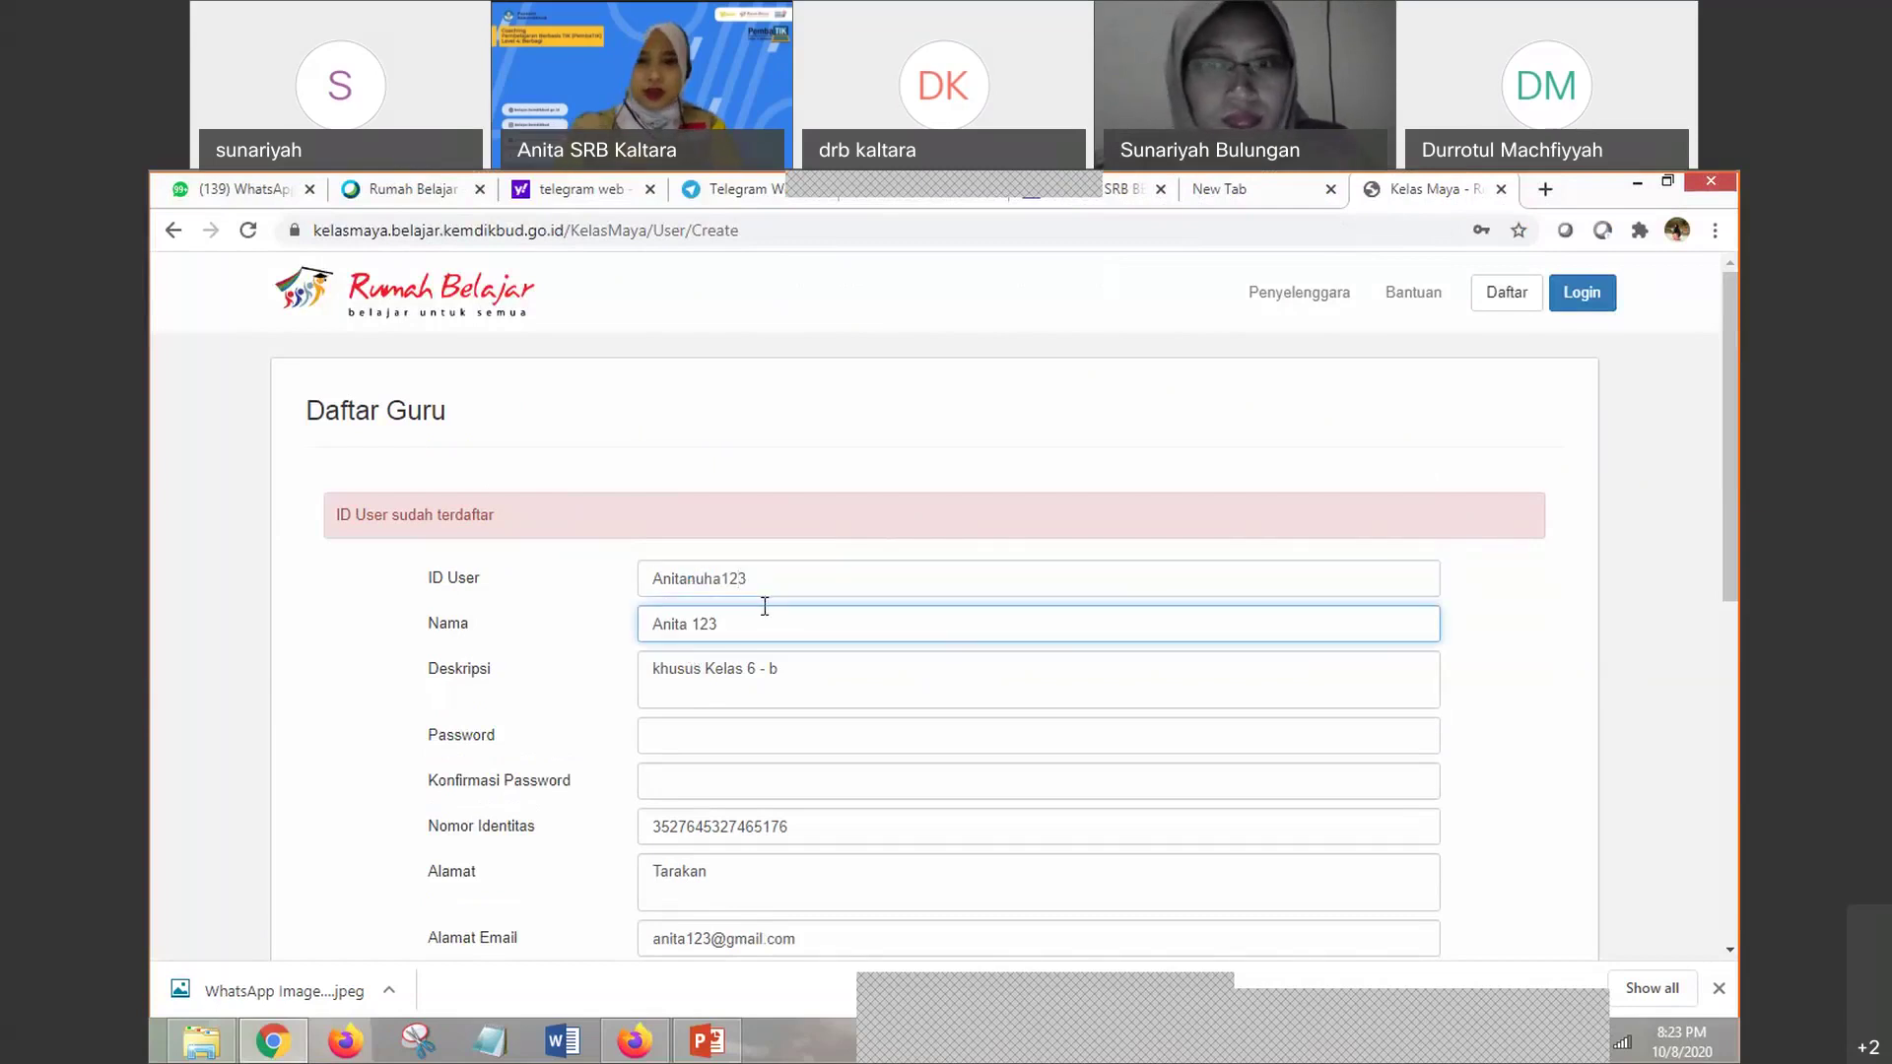
pyautogui.write('m')
pyautogui.press('BackSpace')
pyautogui.write('nuha')
# Step: Re-enter the password and its confirmation, type the new captcha and resubmit
pyautogui.click(760, 738)
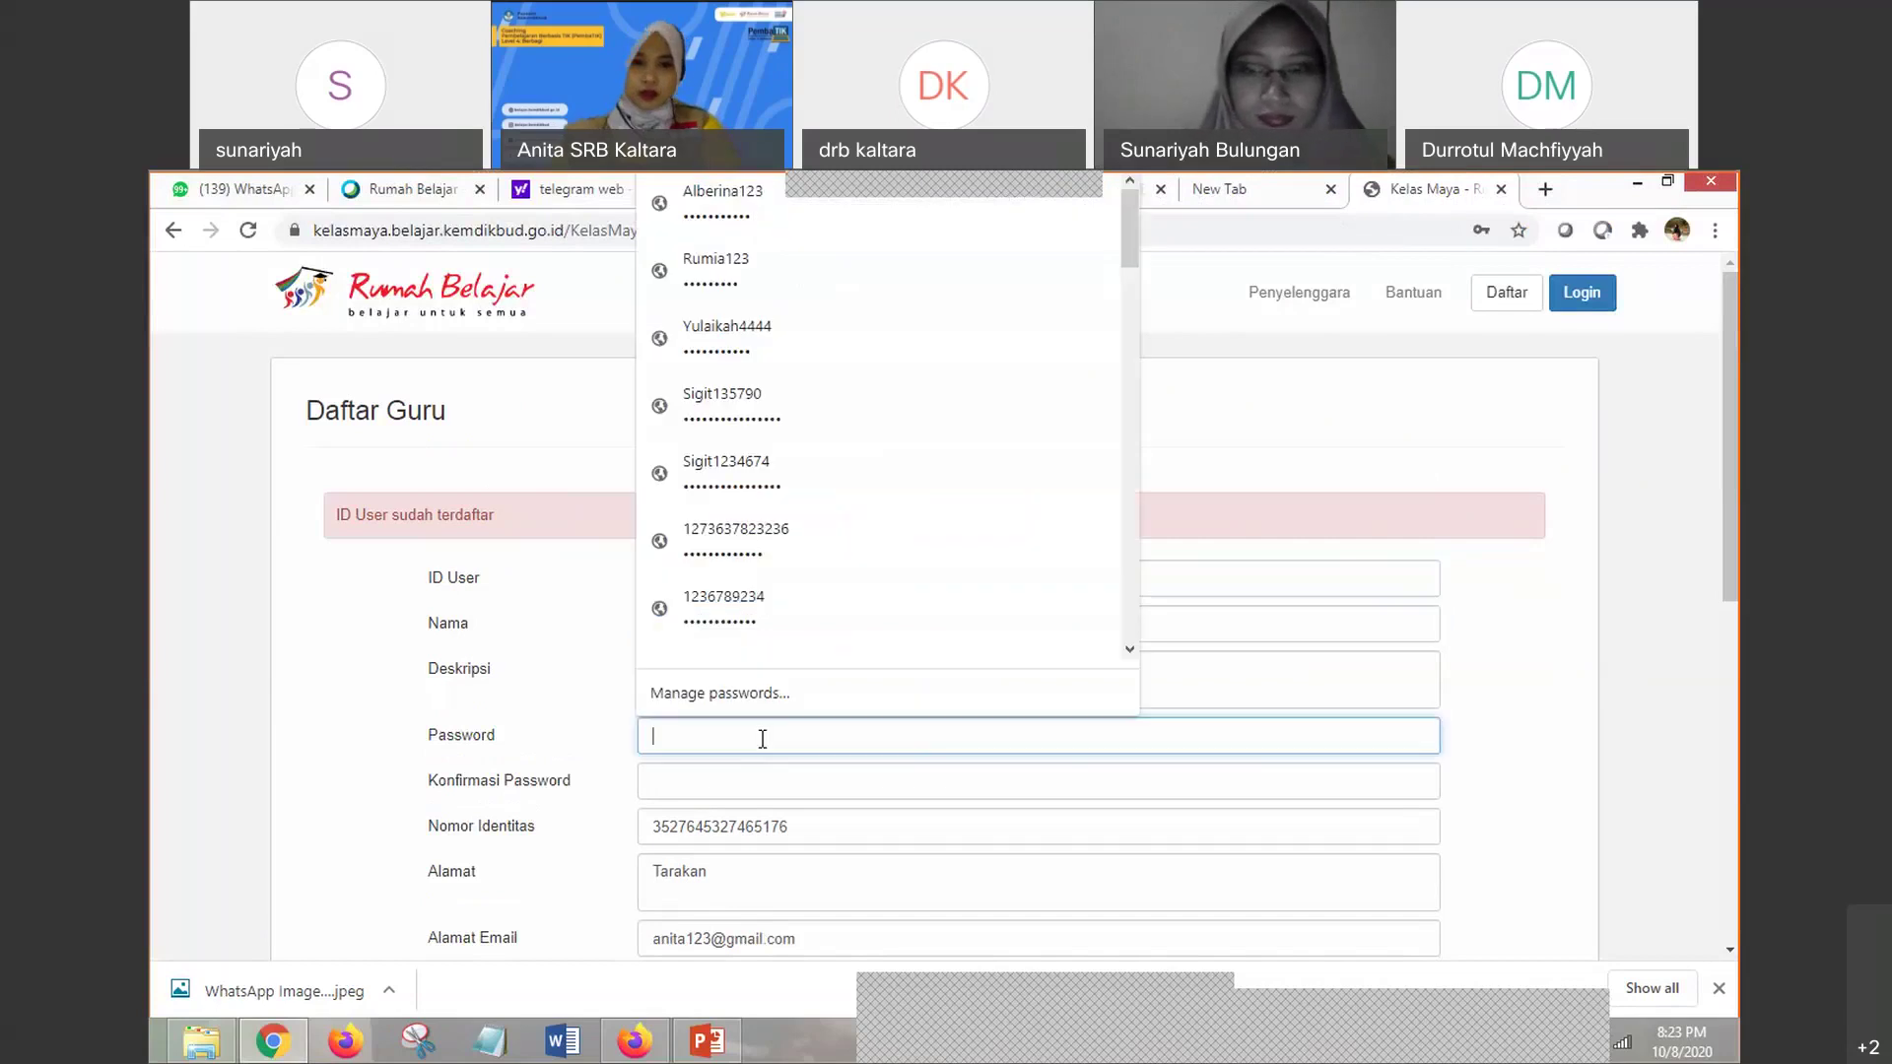
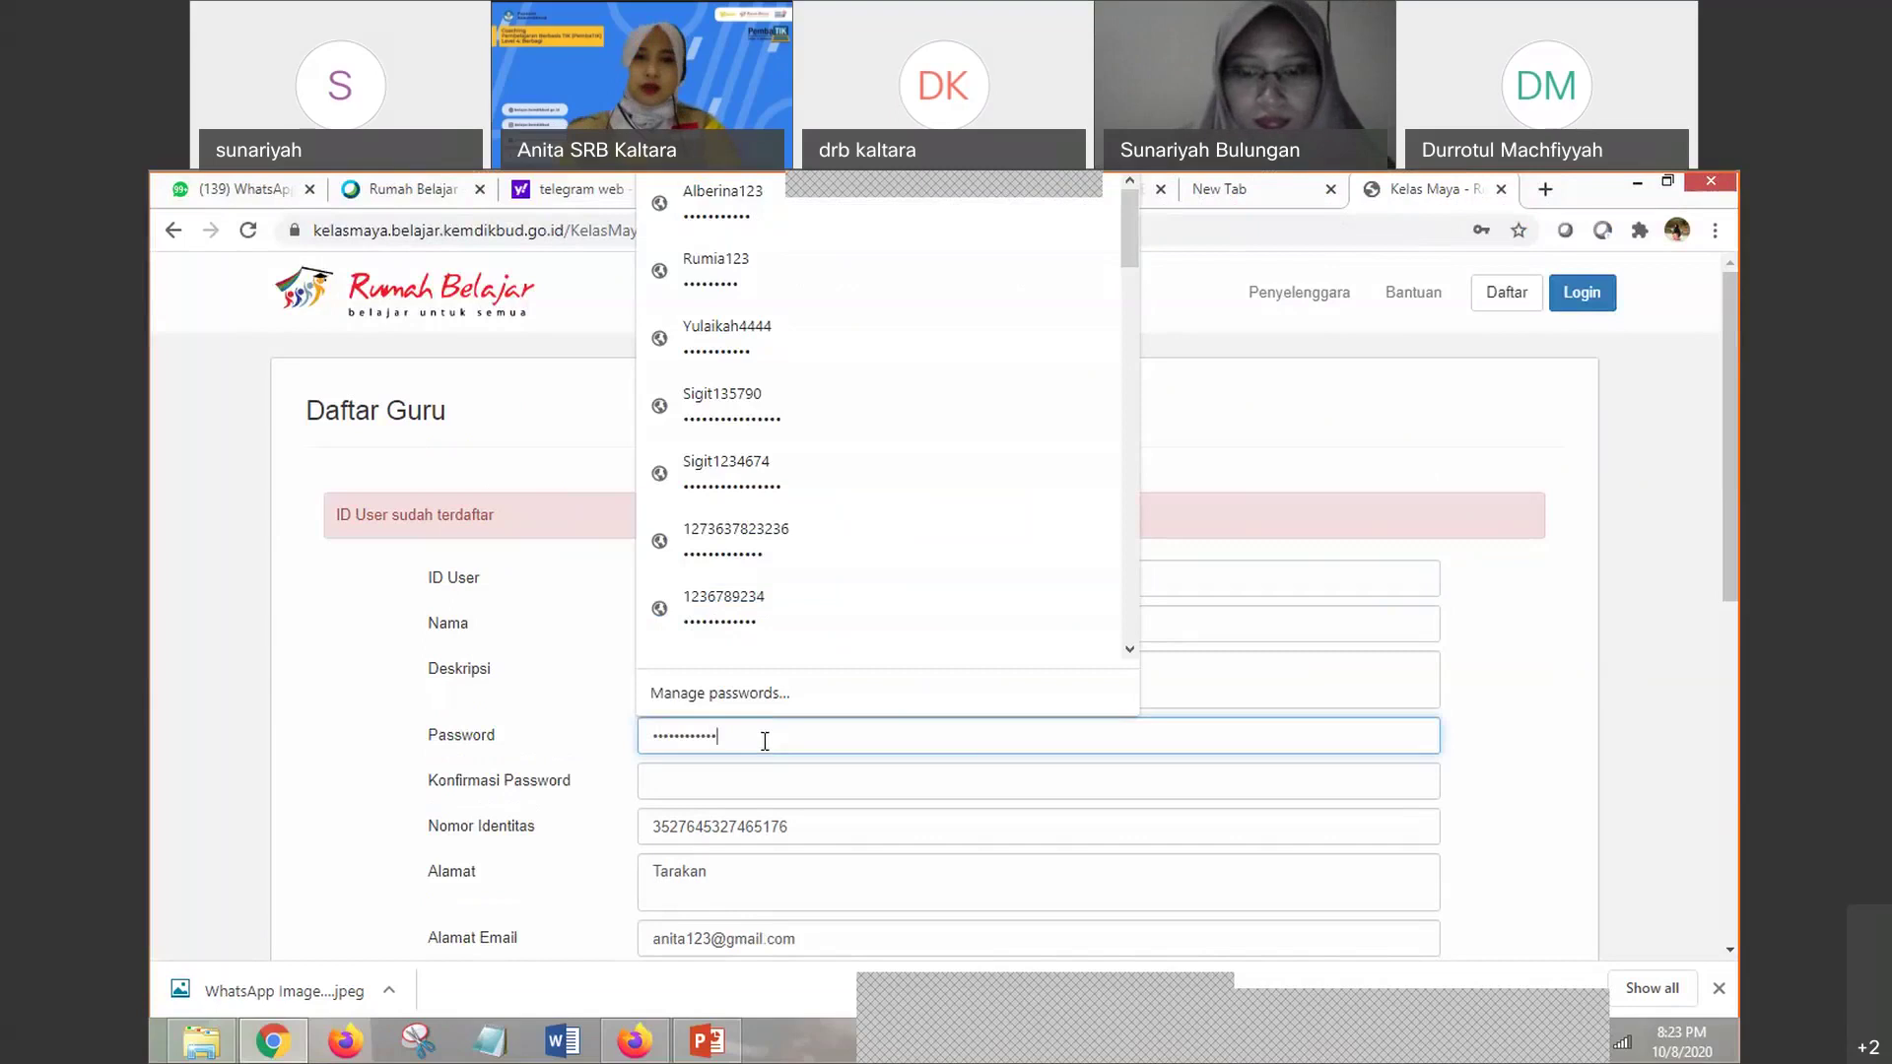
pyautogui.click(765, 793)
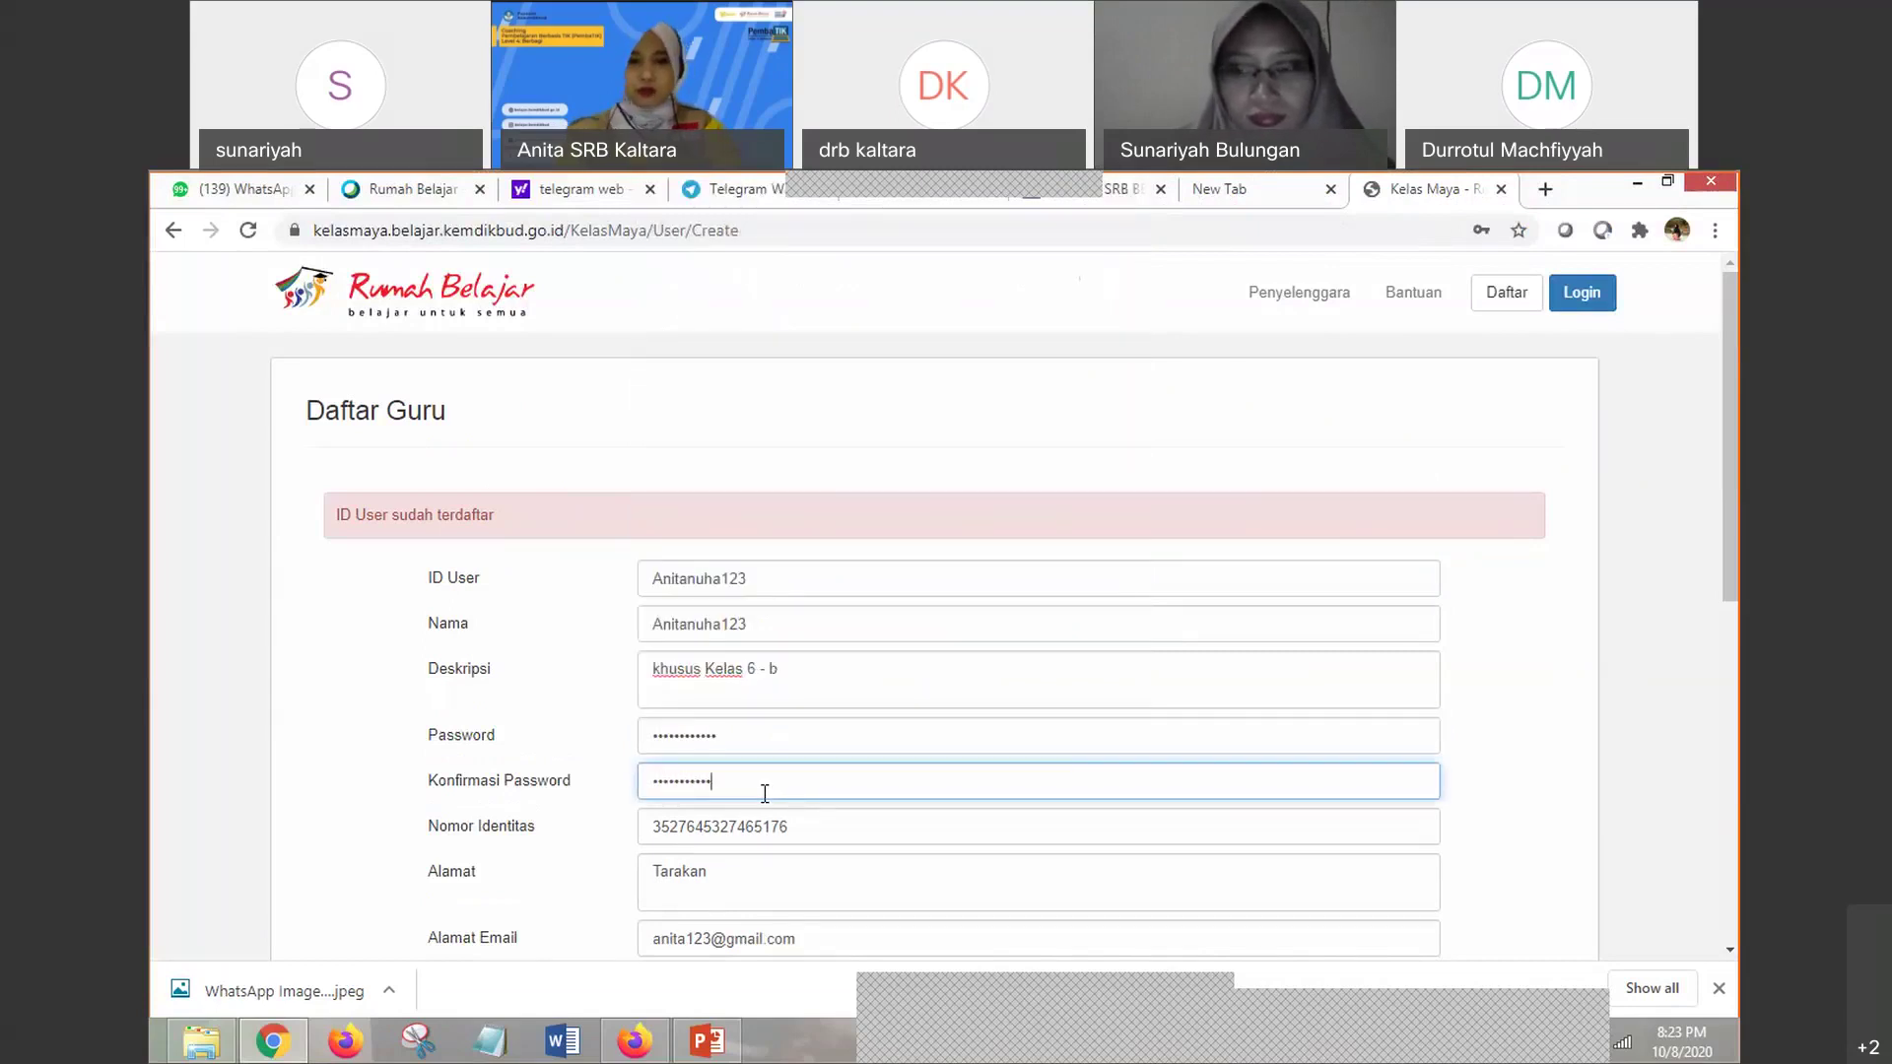
pyautogui.scroll(-1, 765, 793)
pyautogui.scroll(-5, 762, 813)
pyautogui.click(694, 634)
pyautogui.write('Z')
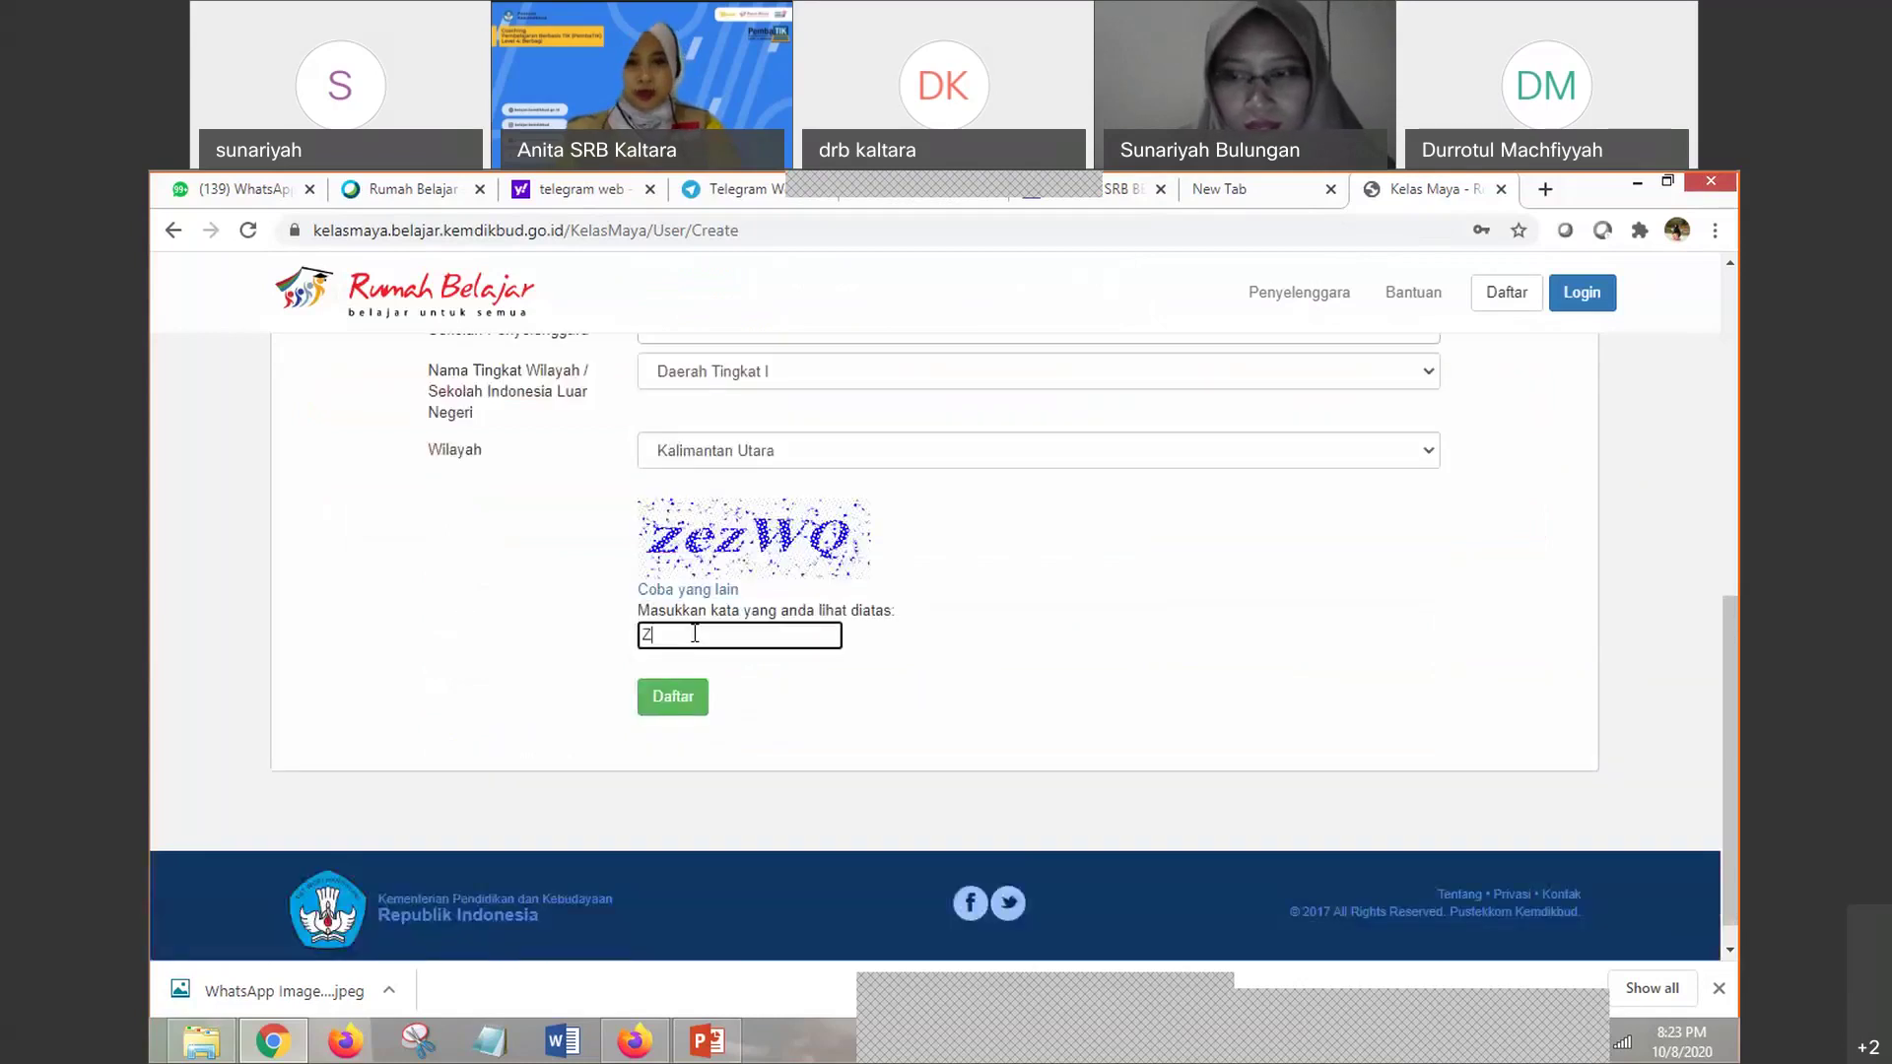
pyautogui.write('ez')
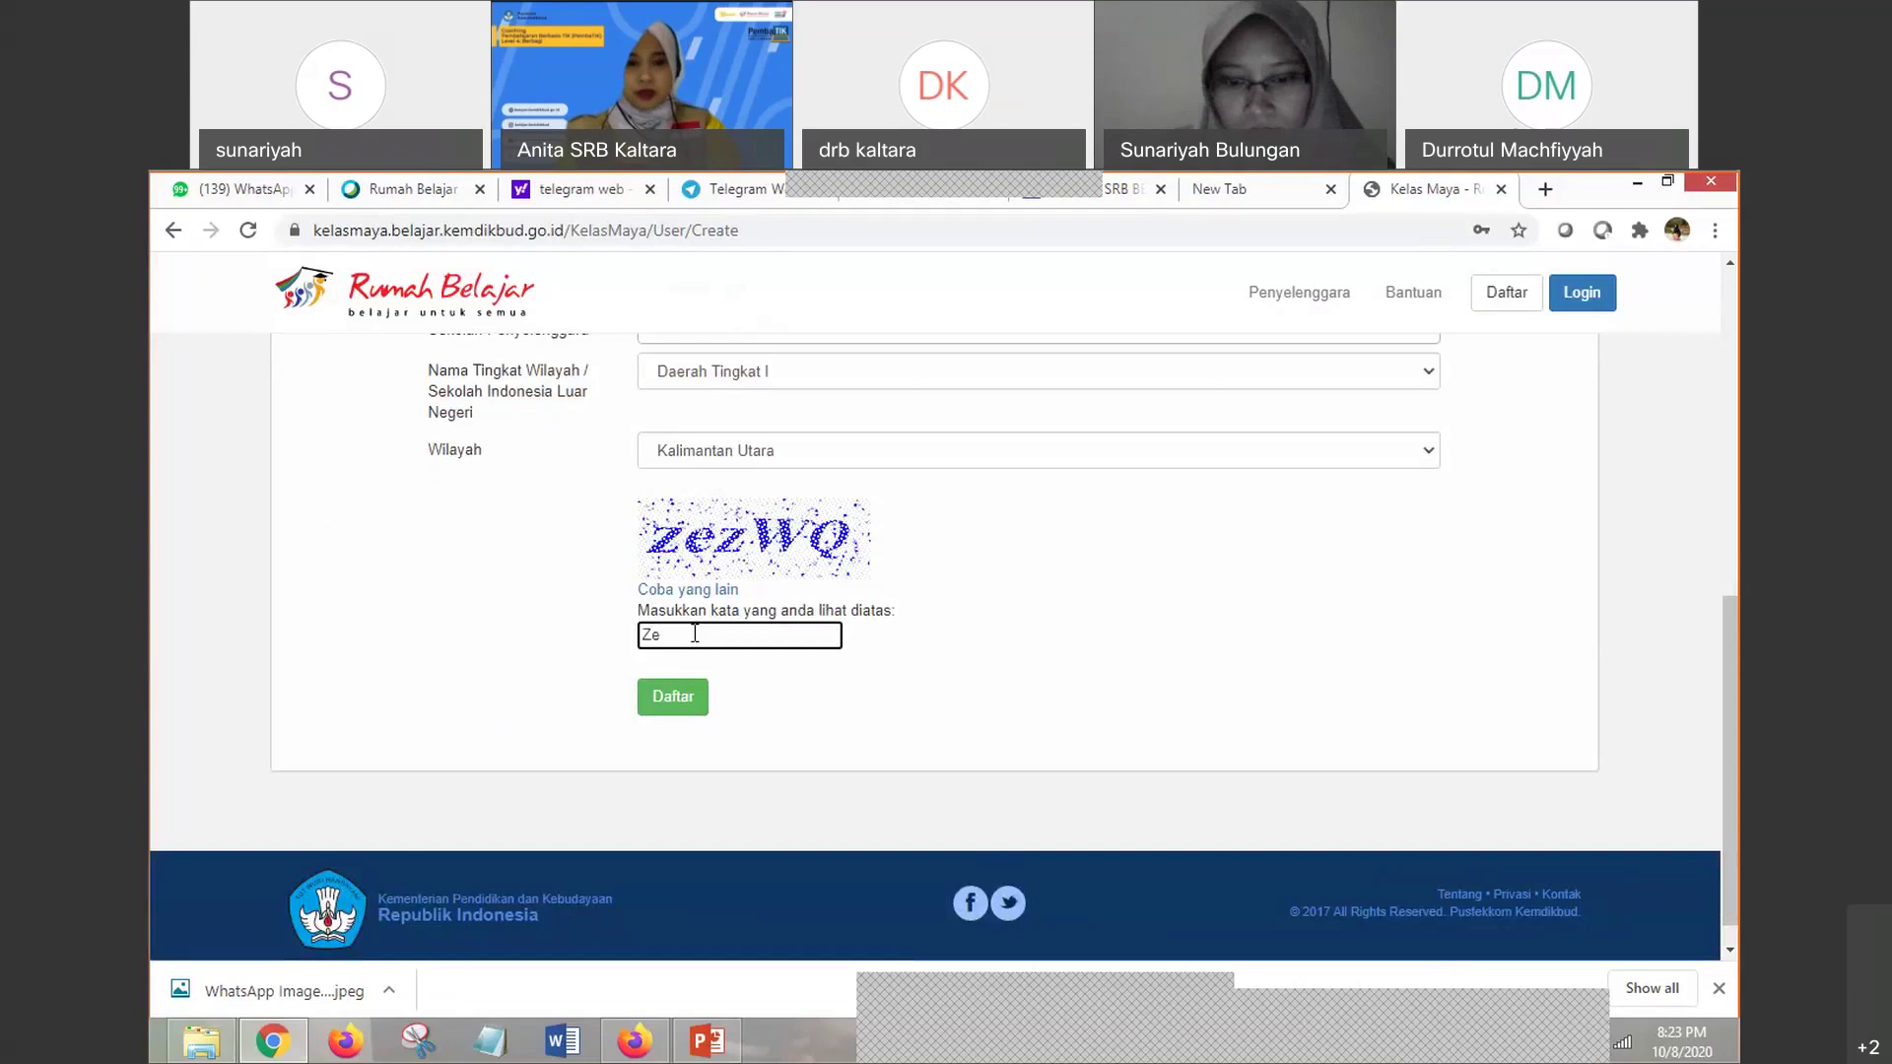
pyautogui.write('WQ')
pyautogui.click(682, 706)
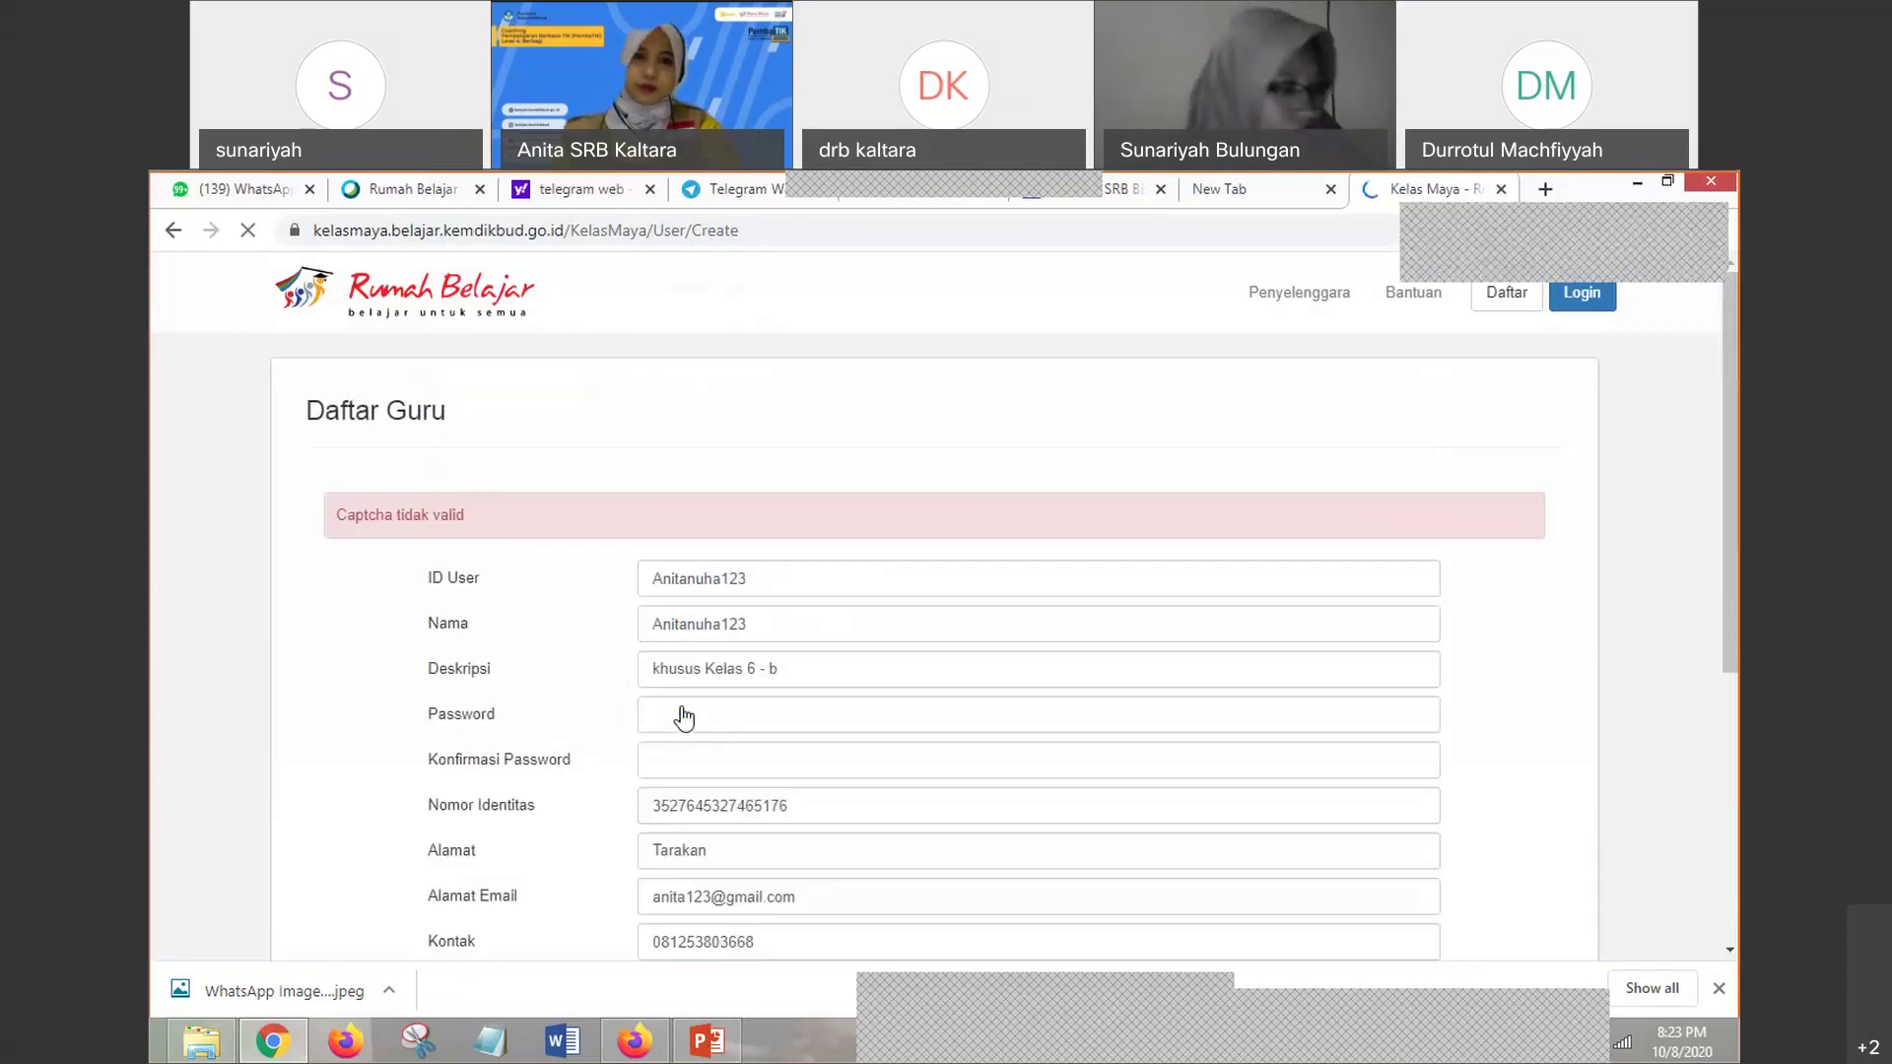
# Step: Type the account password, replacing the first attempt with a new one
pyautogui.scroll(-3, 684, 717)
pyautogui.scroll(1, 680, 499)
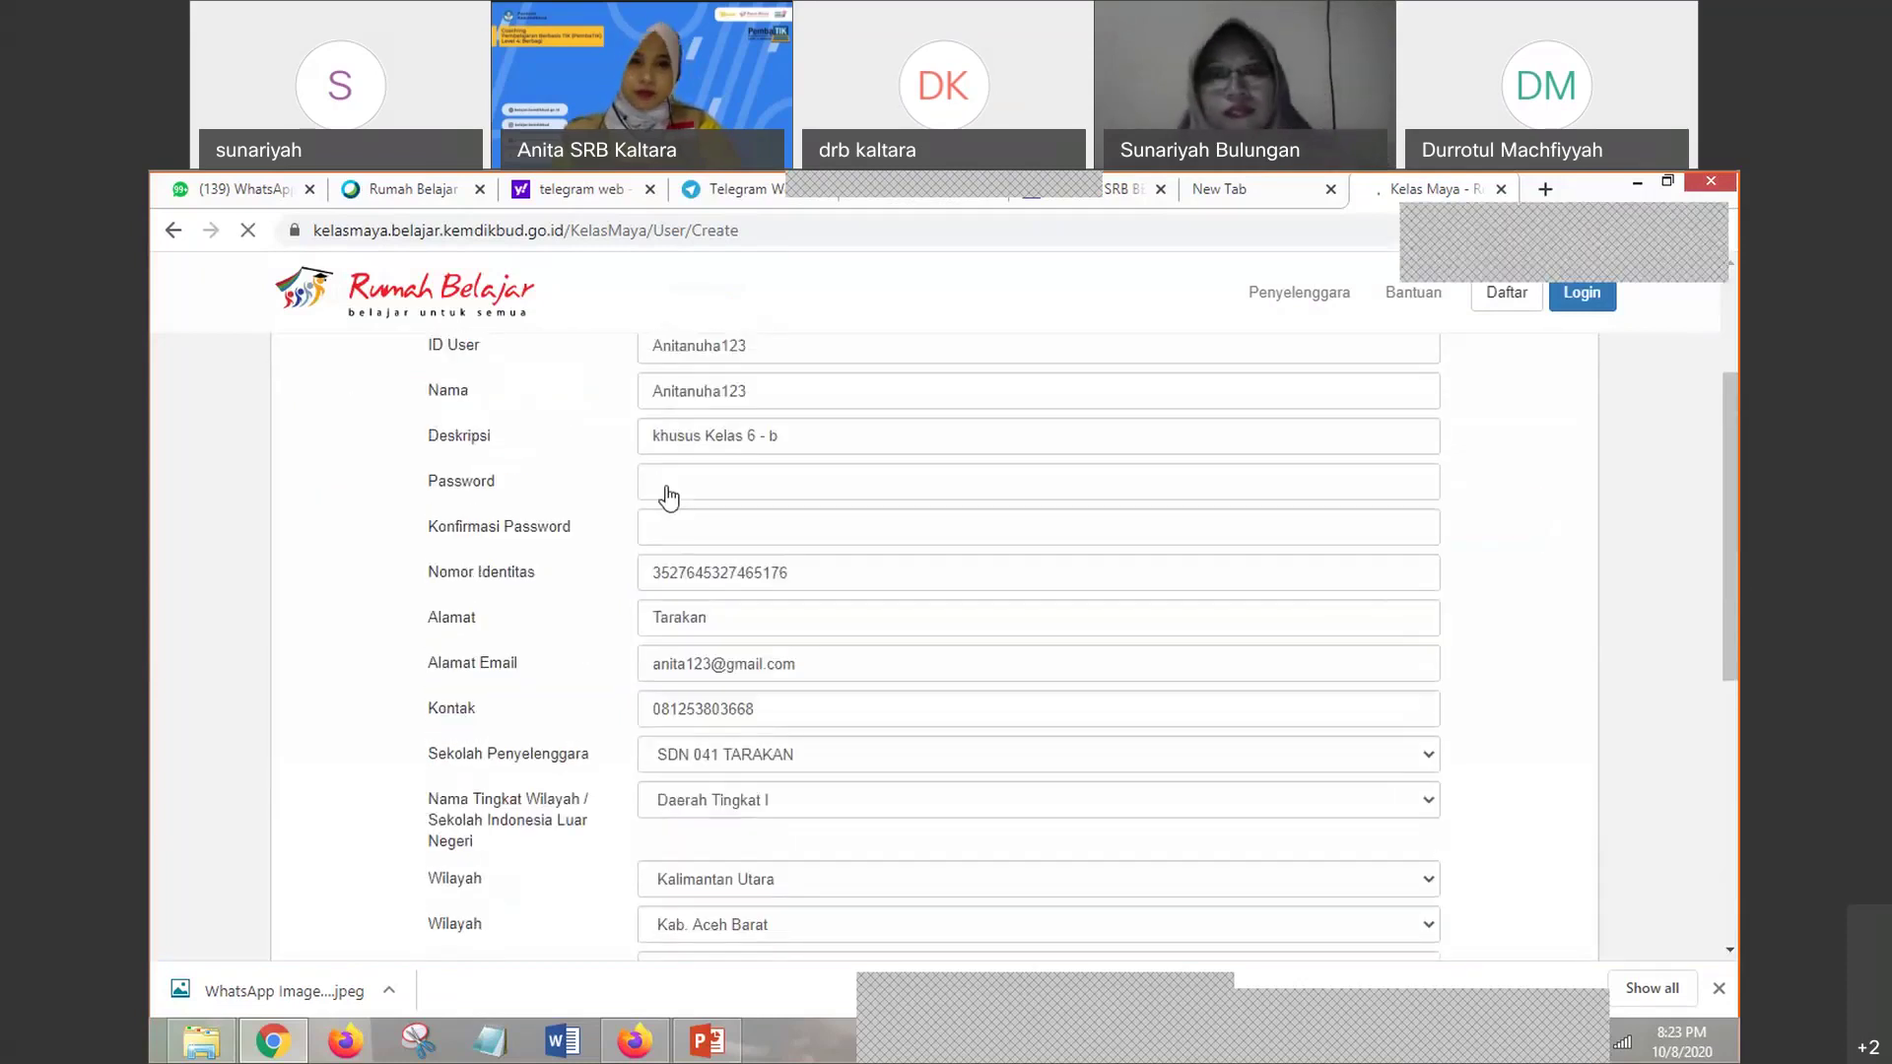
pyautogui.scroll(1, 670, 497)
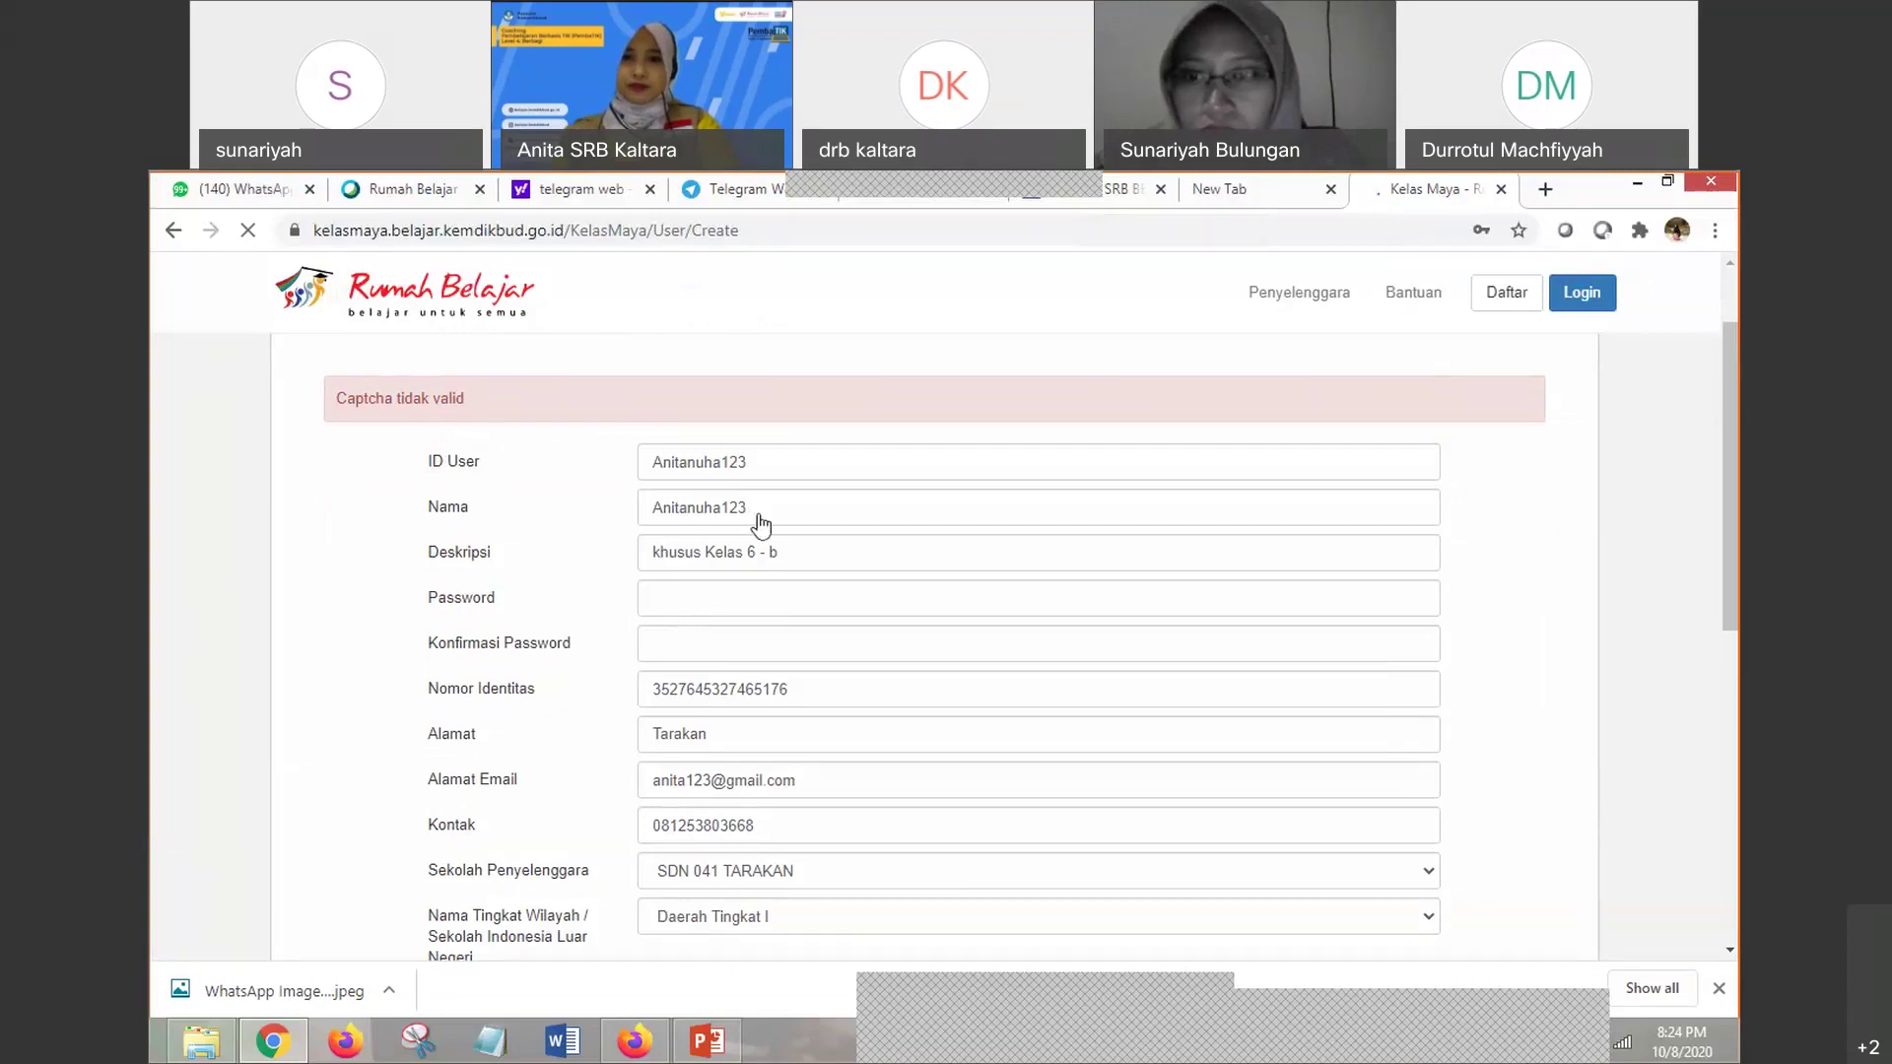
pyautogui.click(696, 608)
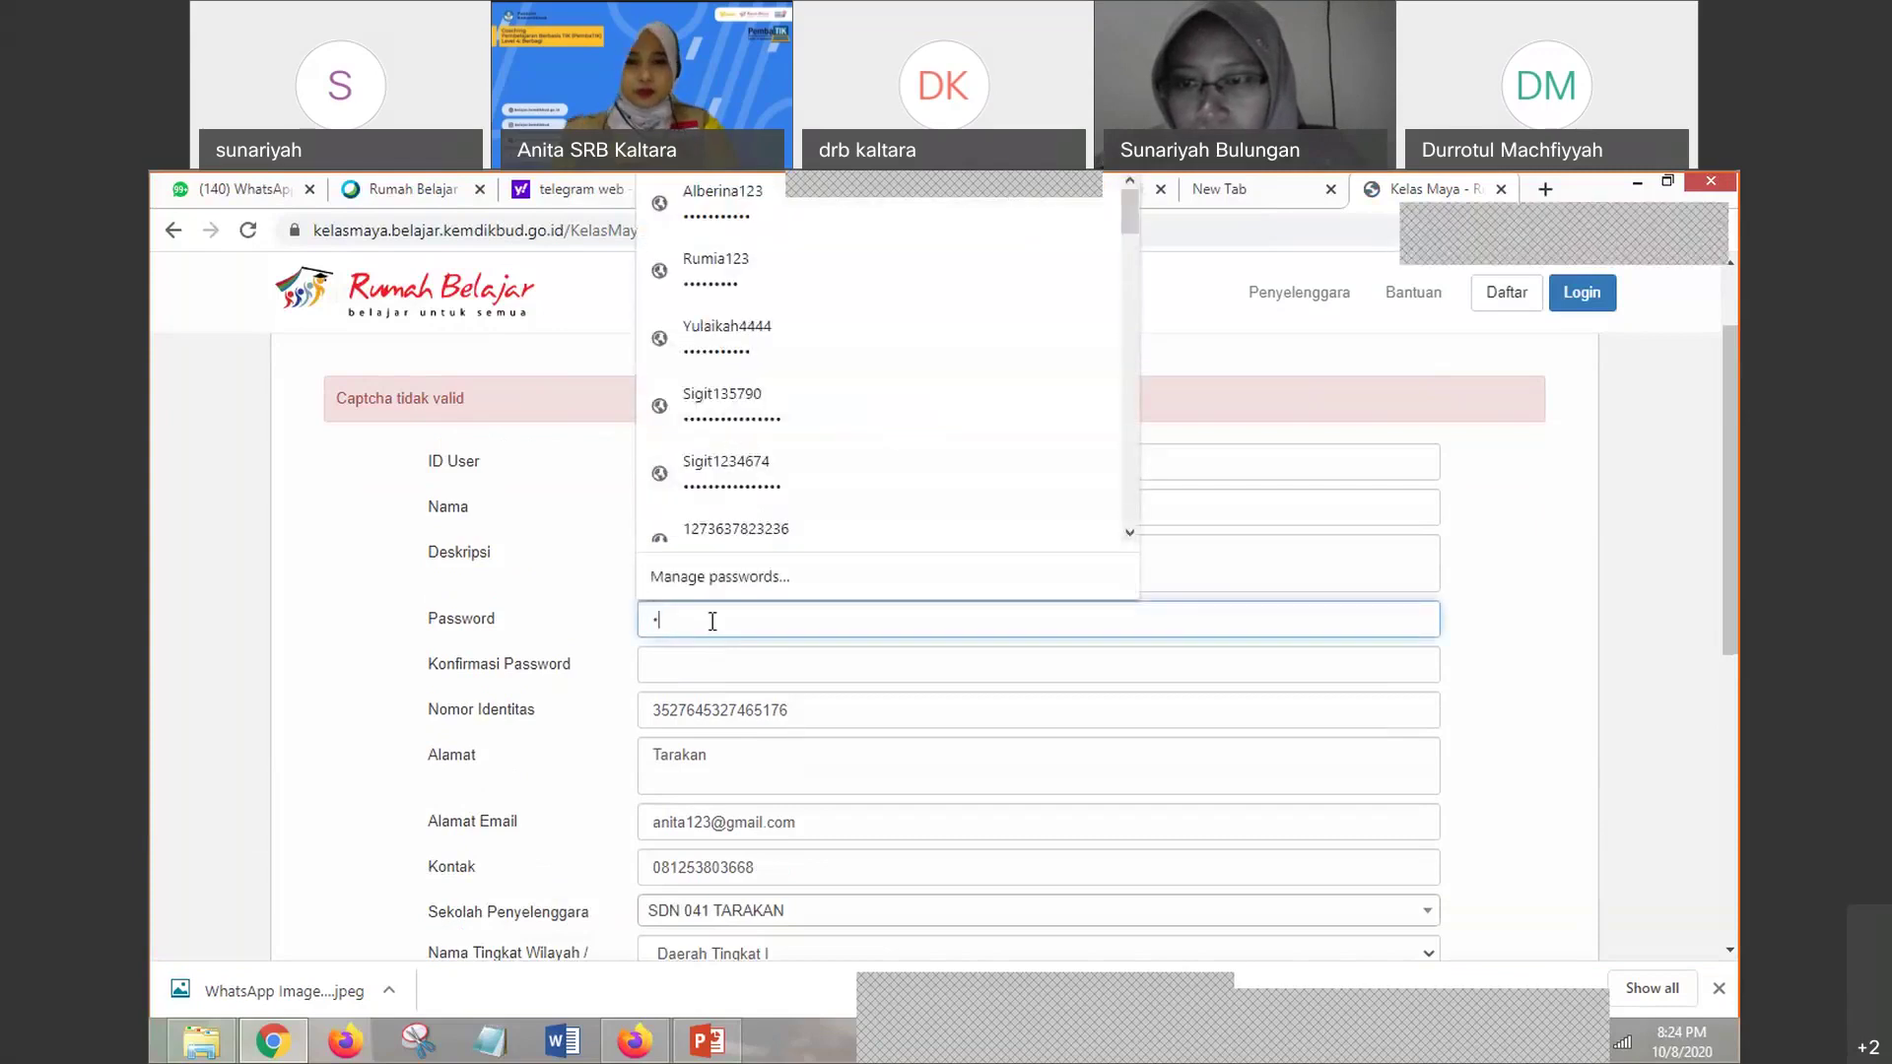
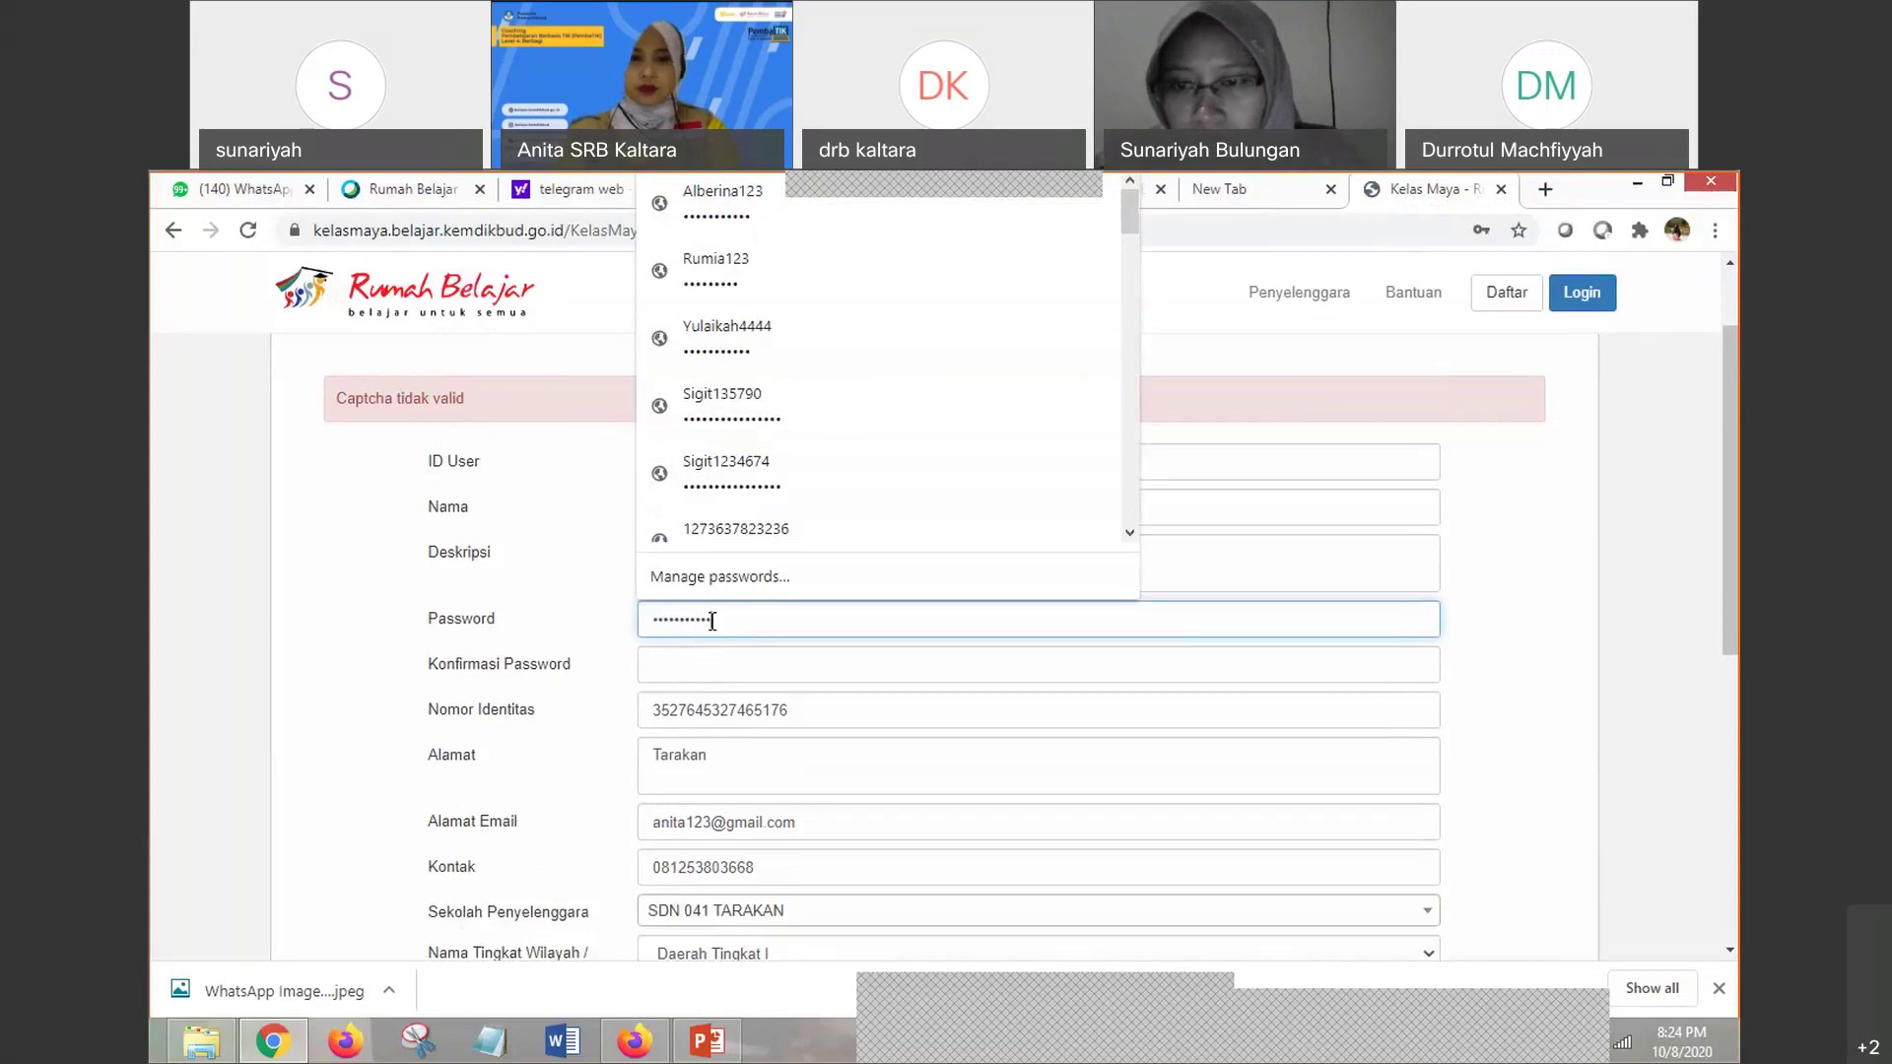
pyautogui.hotkey('ctrl', 'a')
pyautogui.press('BackSpace')
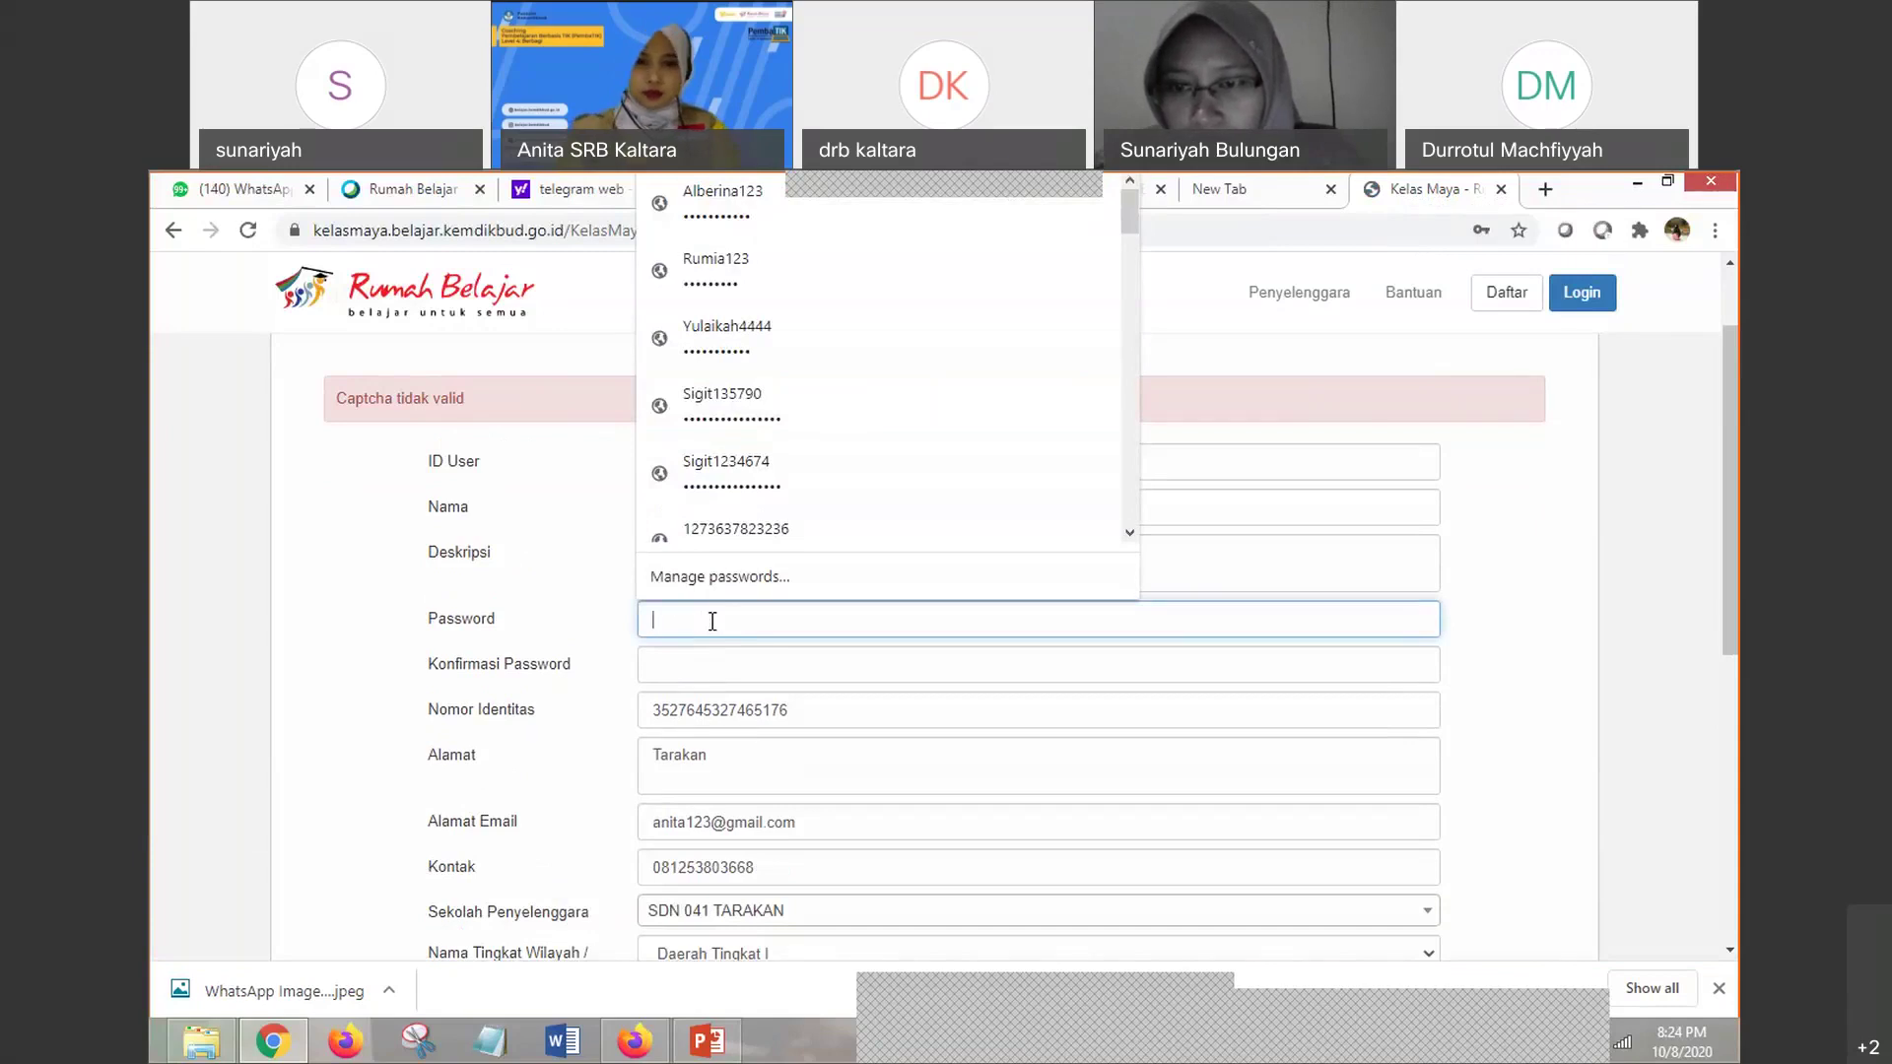
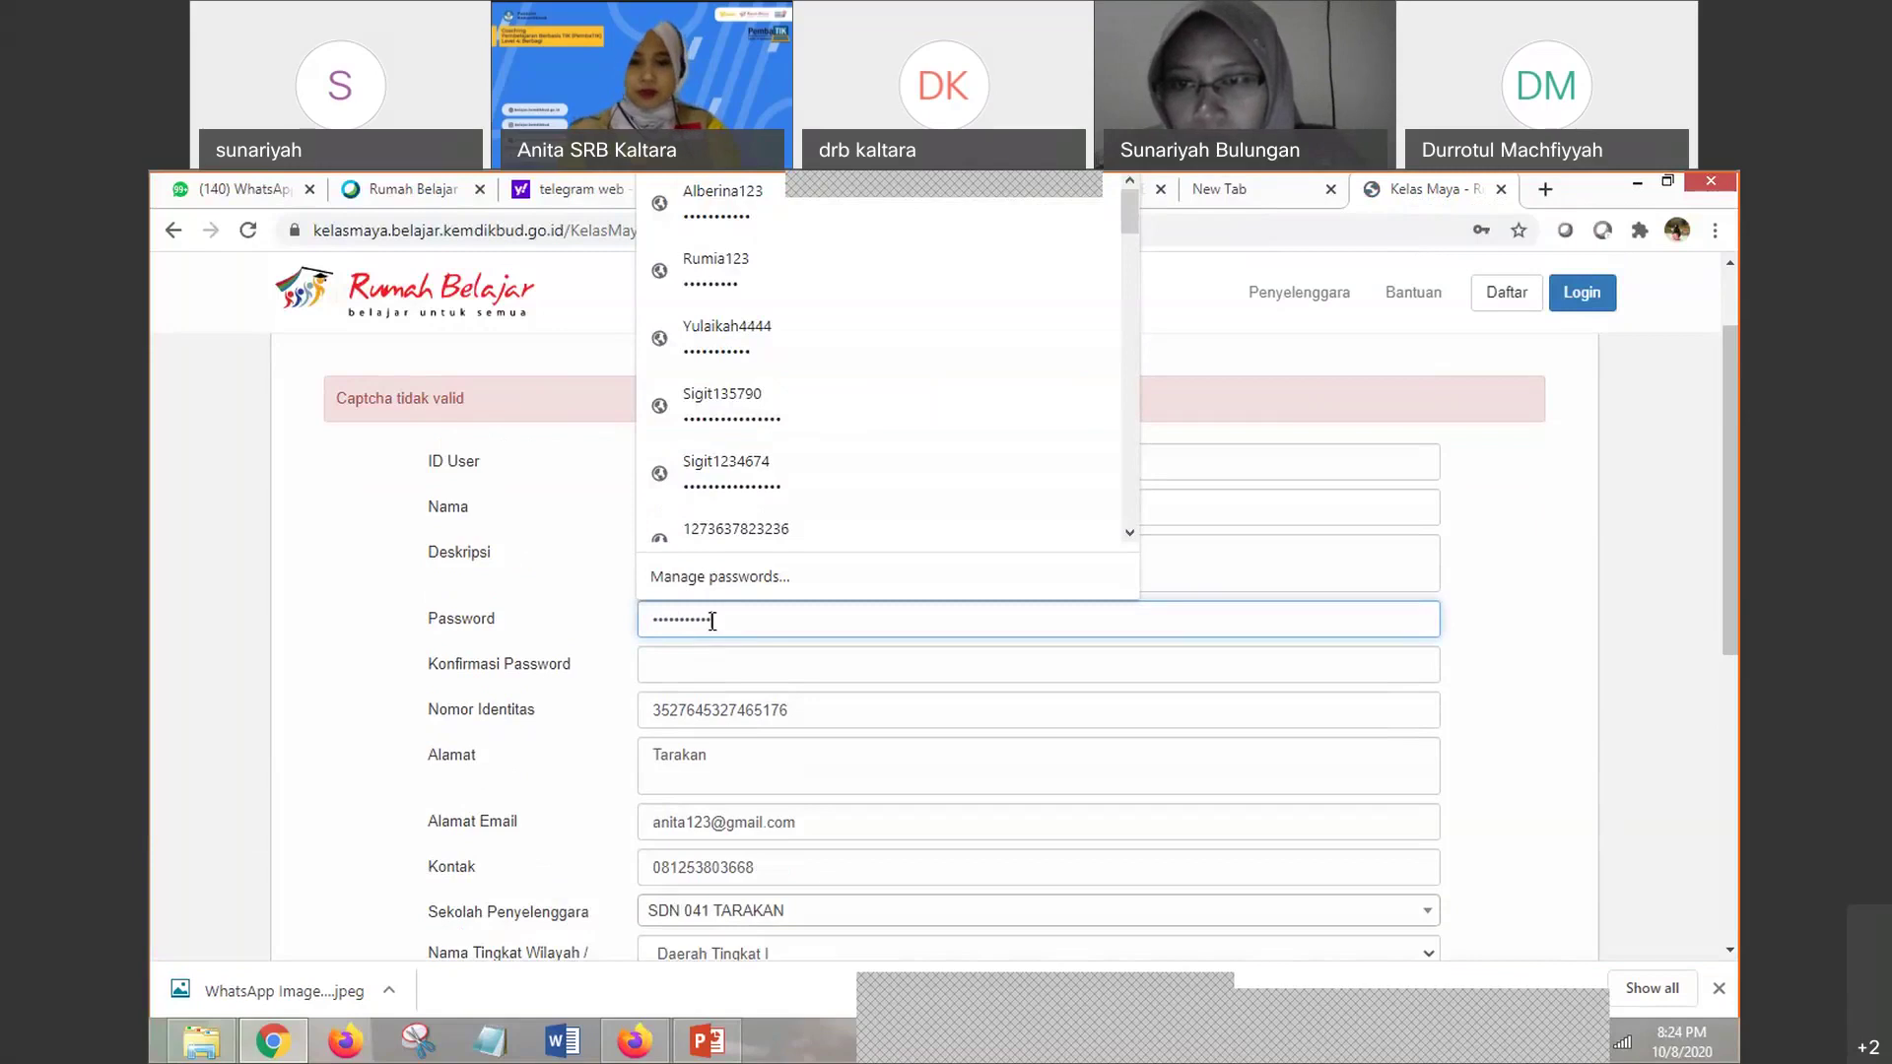
# Step: Fill in the password confirmation and the verification code from the image
pyautogui.click(706, 663)
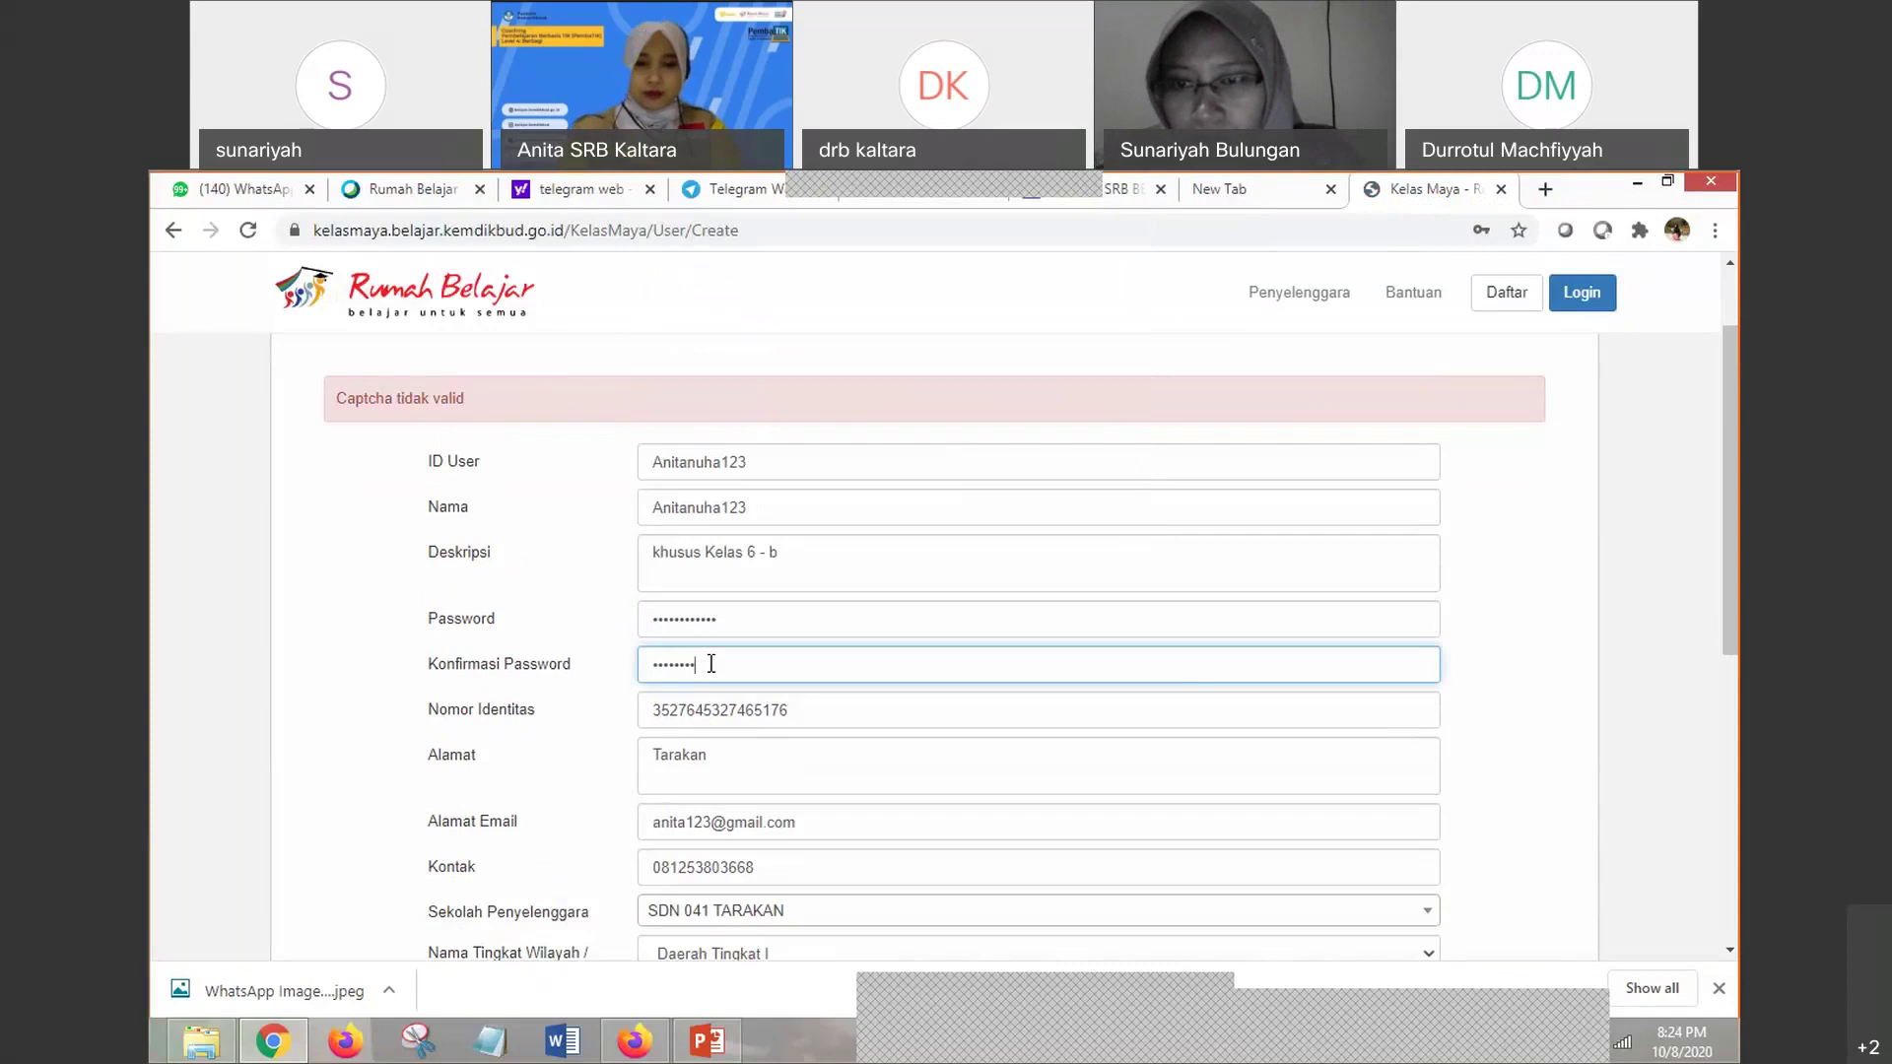
pyautogui.scroll(-5, 719, 690)
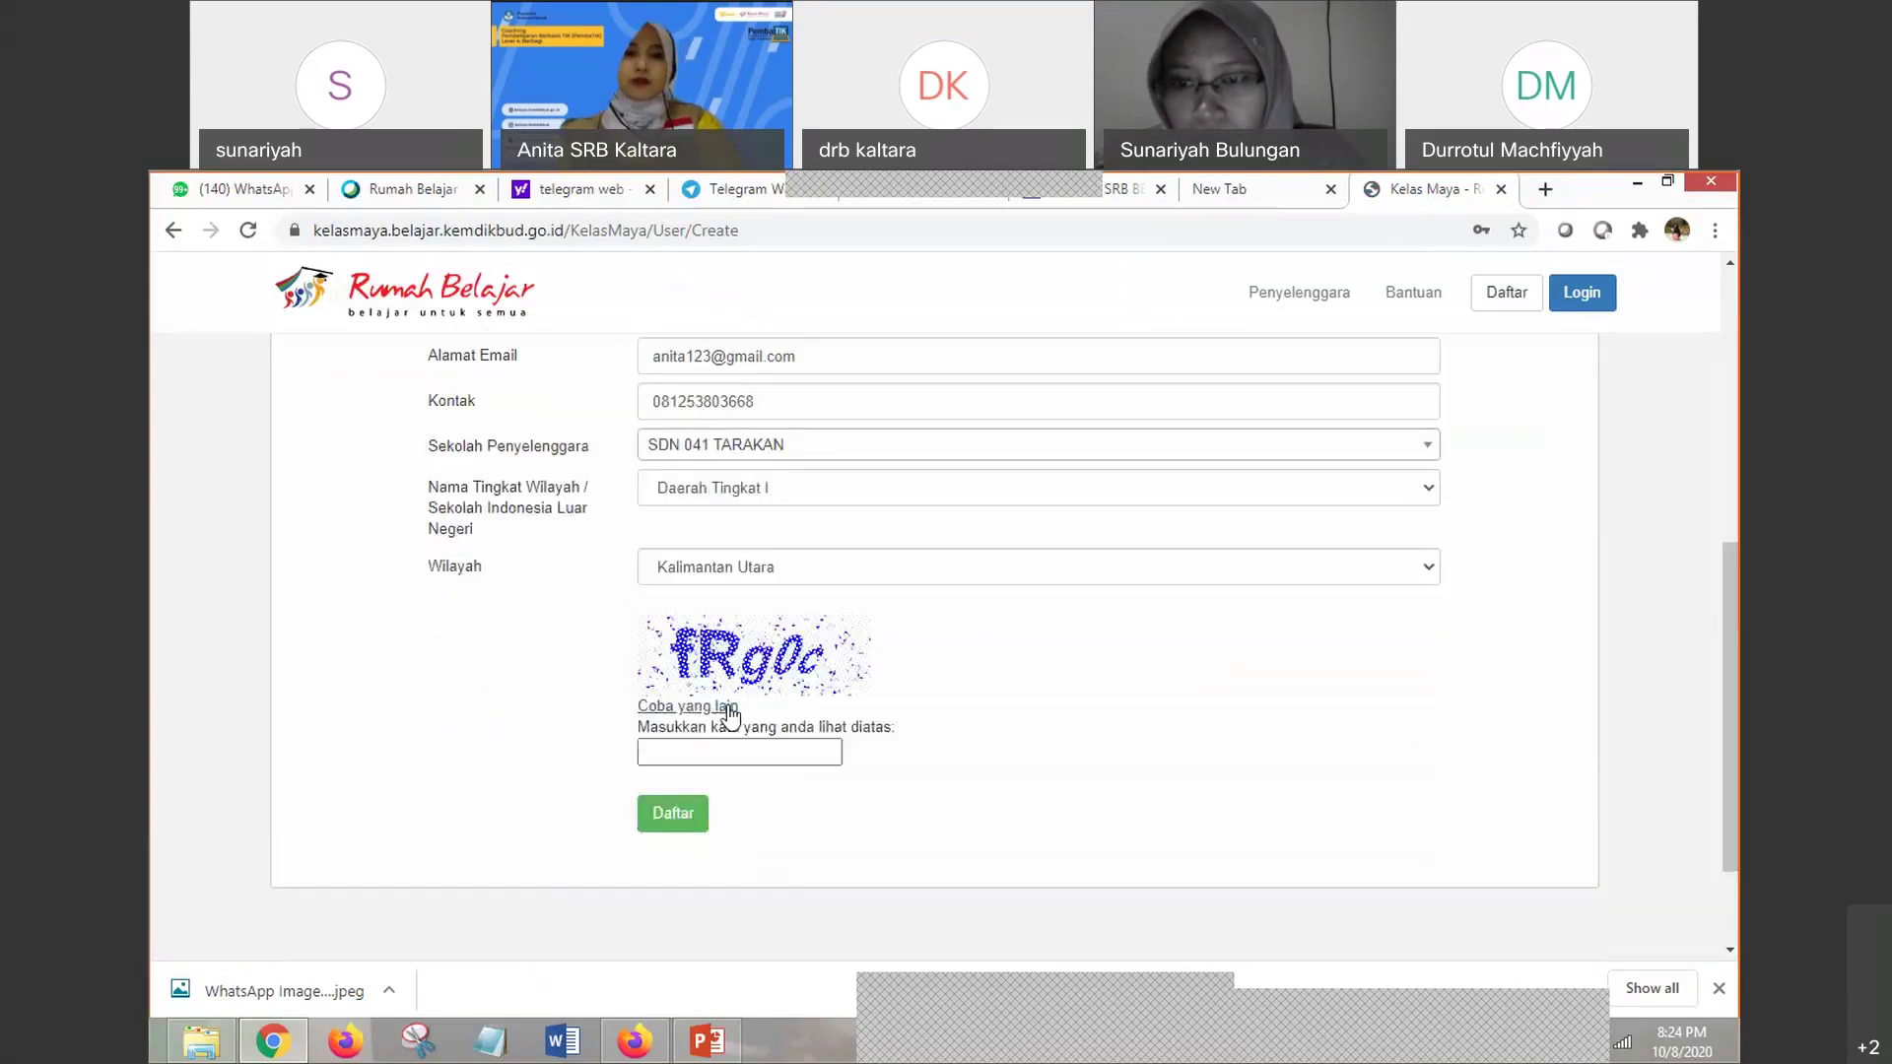
pyautogui.click(730, 751)
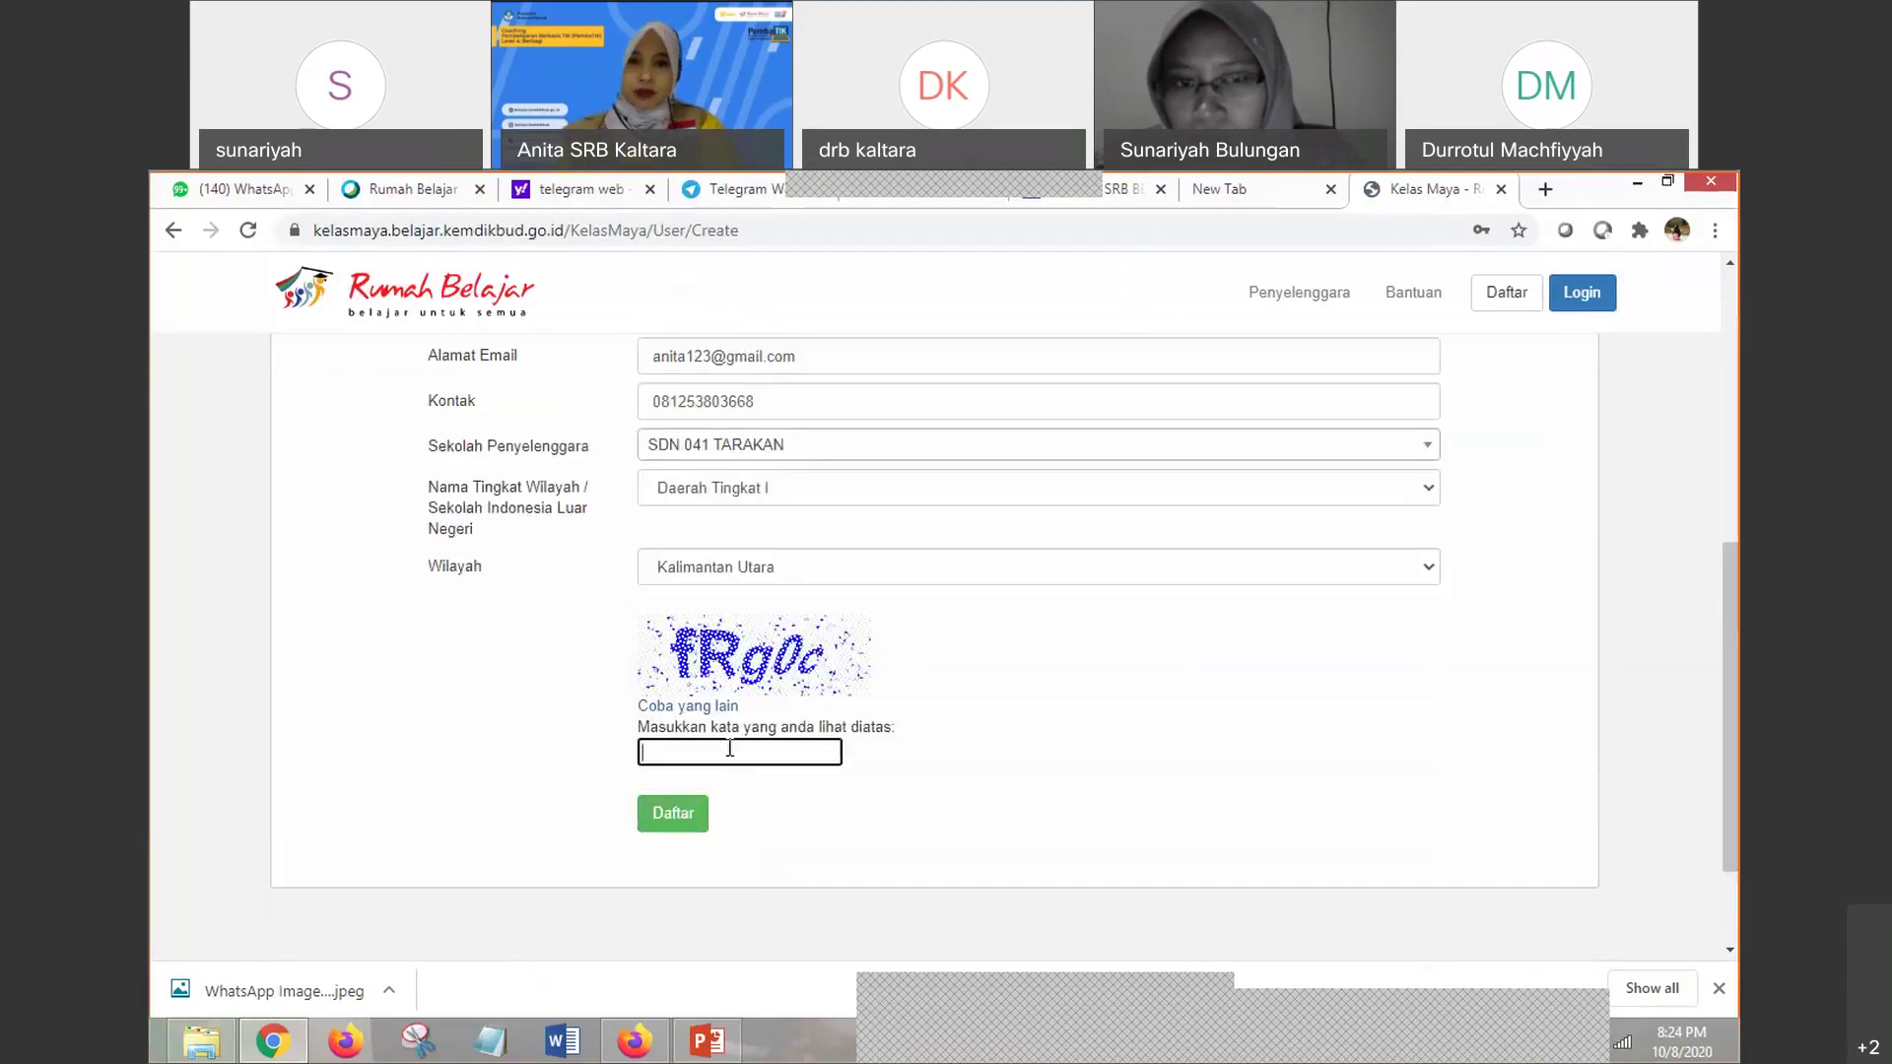
pyautogui.write('fRg0c')
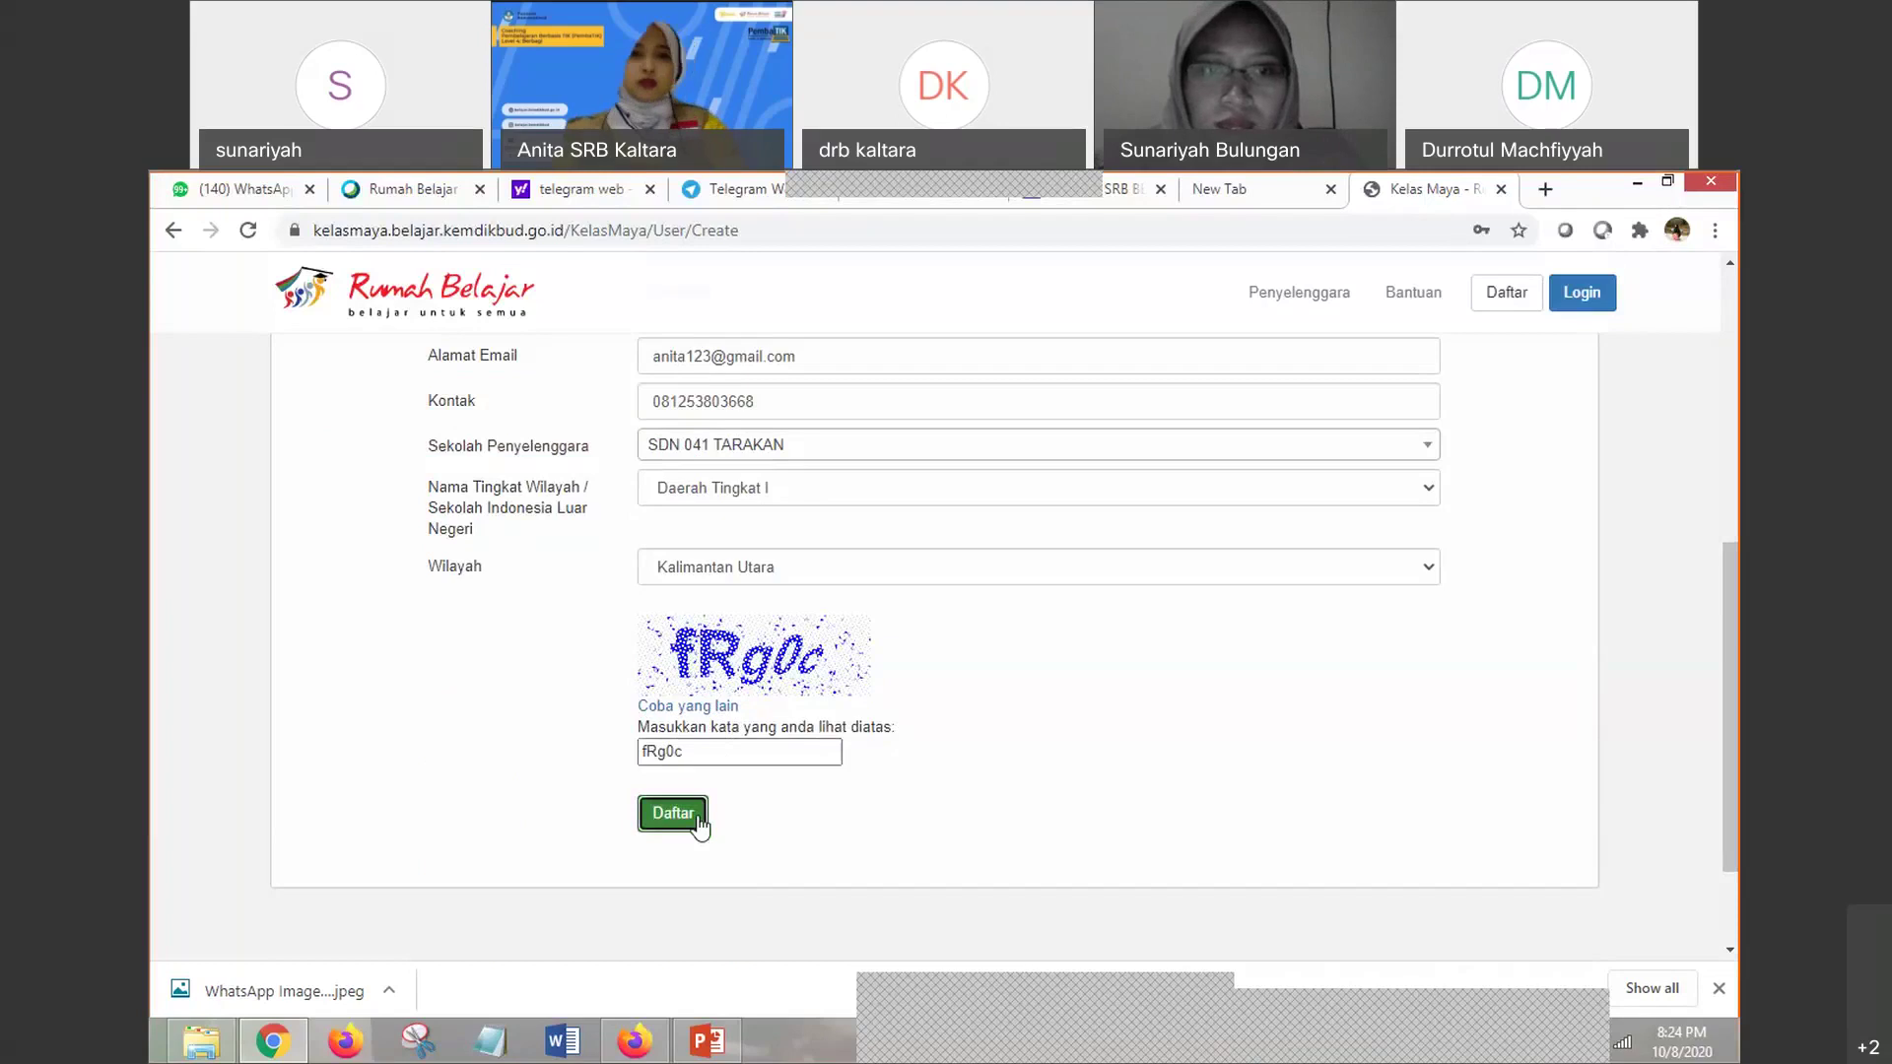
# Step: Submit the teacher registration, then save the new account's Edit Profil page with Simpan
pyautogui.click(700, 818)
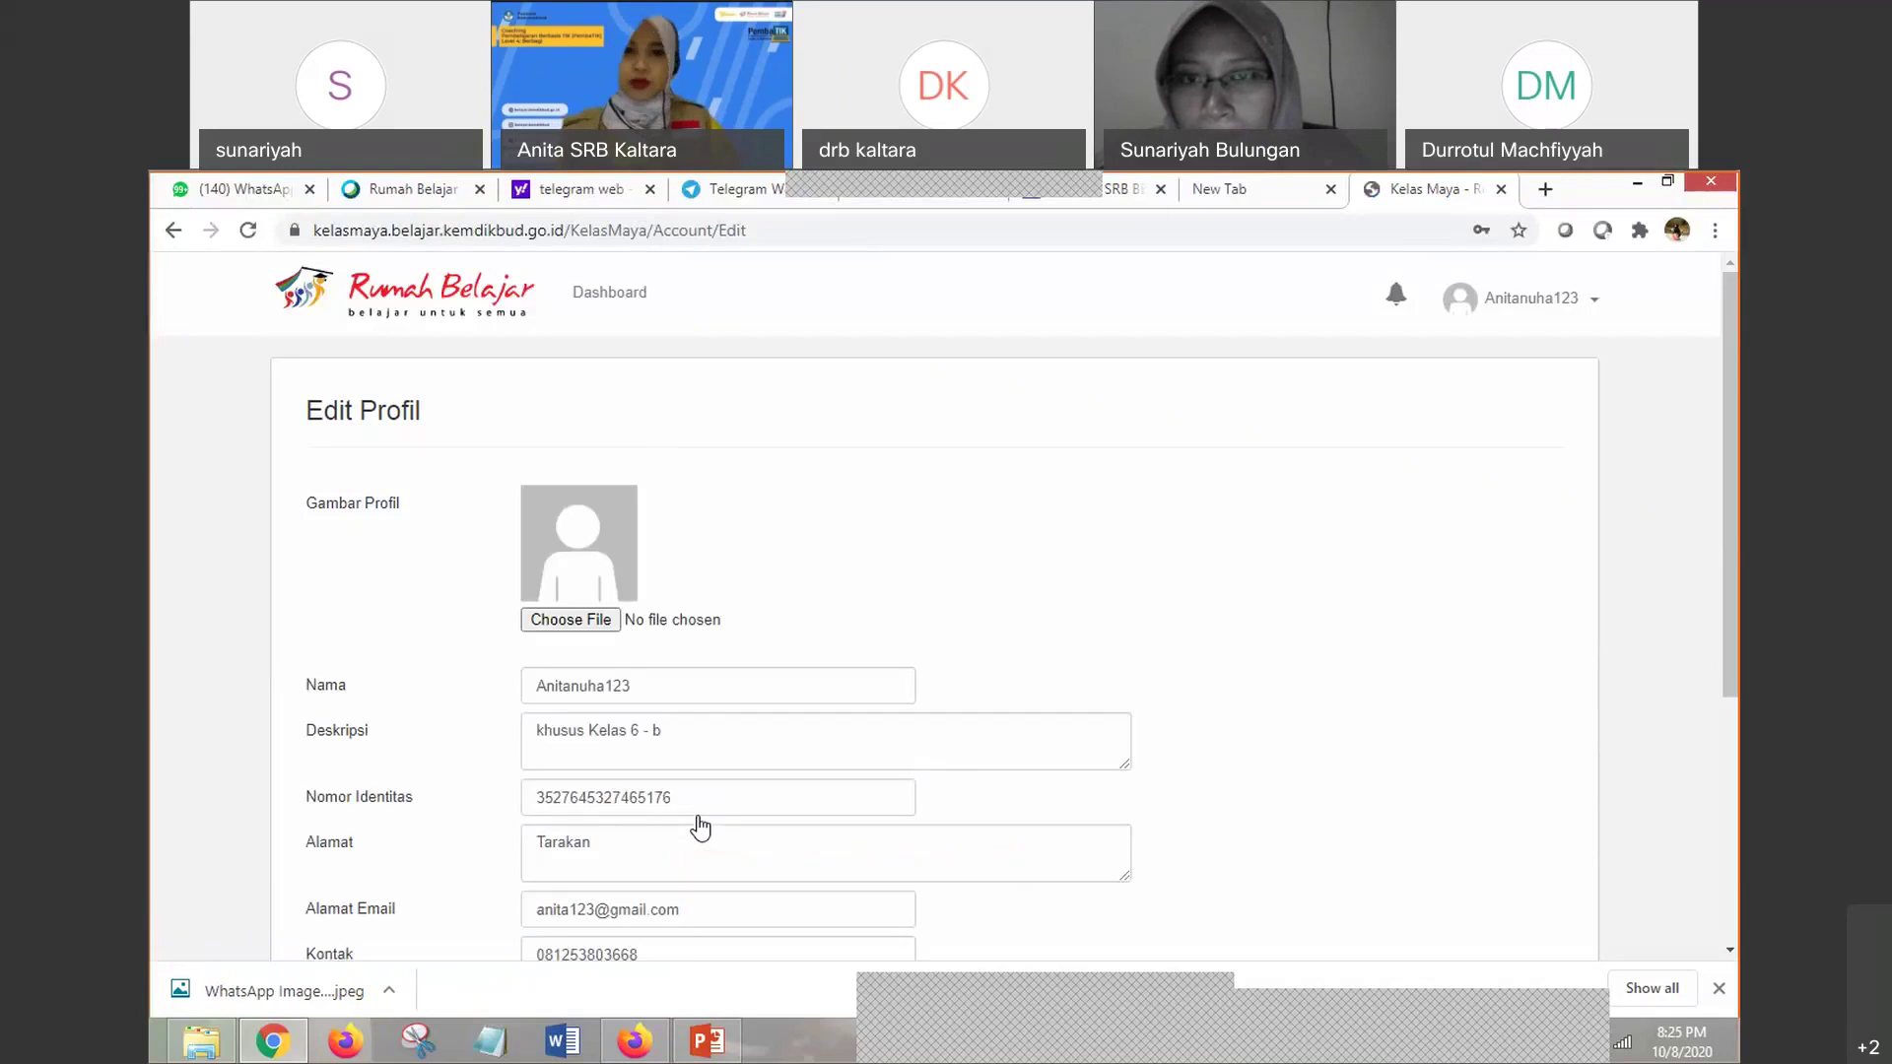
pyautogui.scroll(-5, 697, 823)
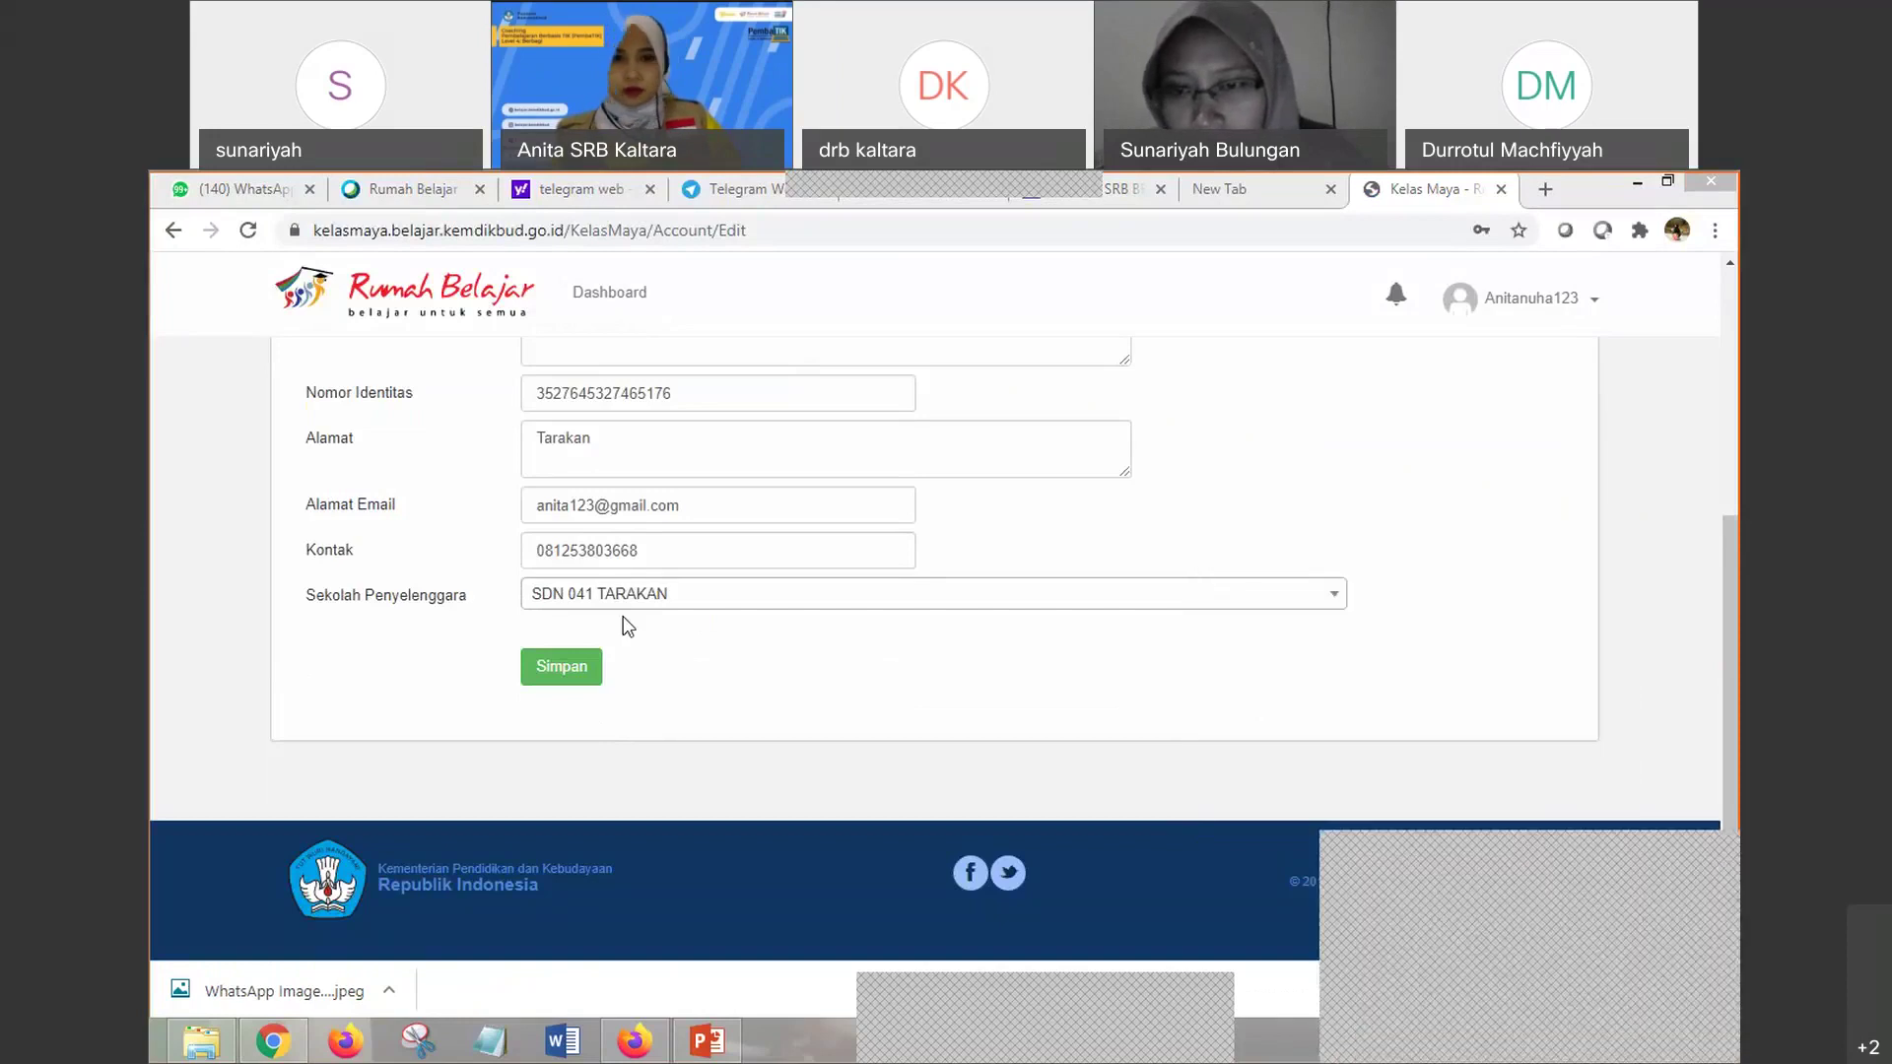
pyautogui.click(567, 653)
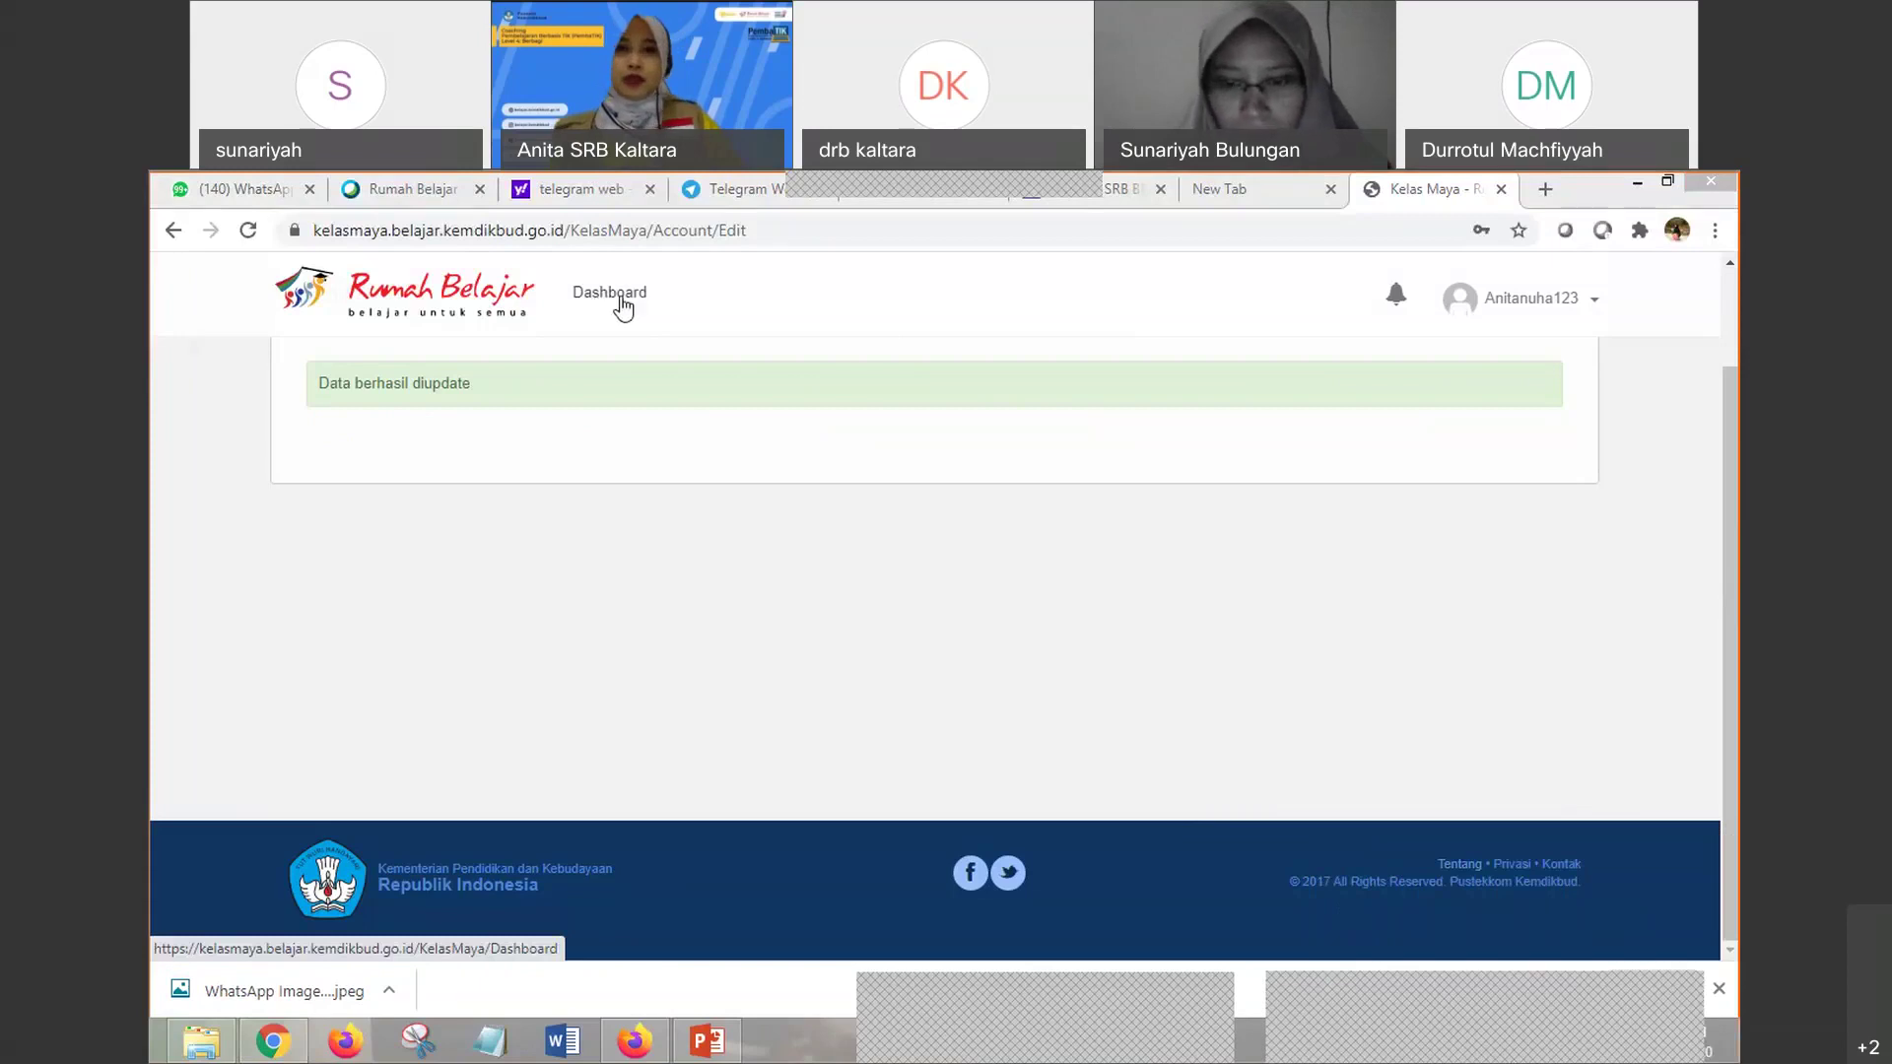
# Step: Go to the Dashboard and view the empty Kelola Kelas Aktif class list
pyautogui.click(620, 305)
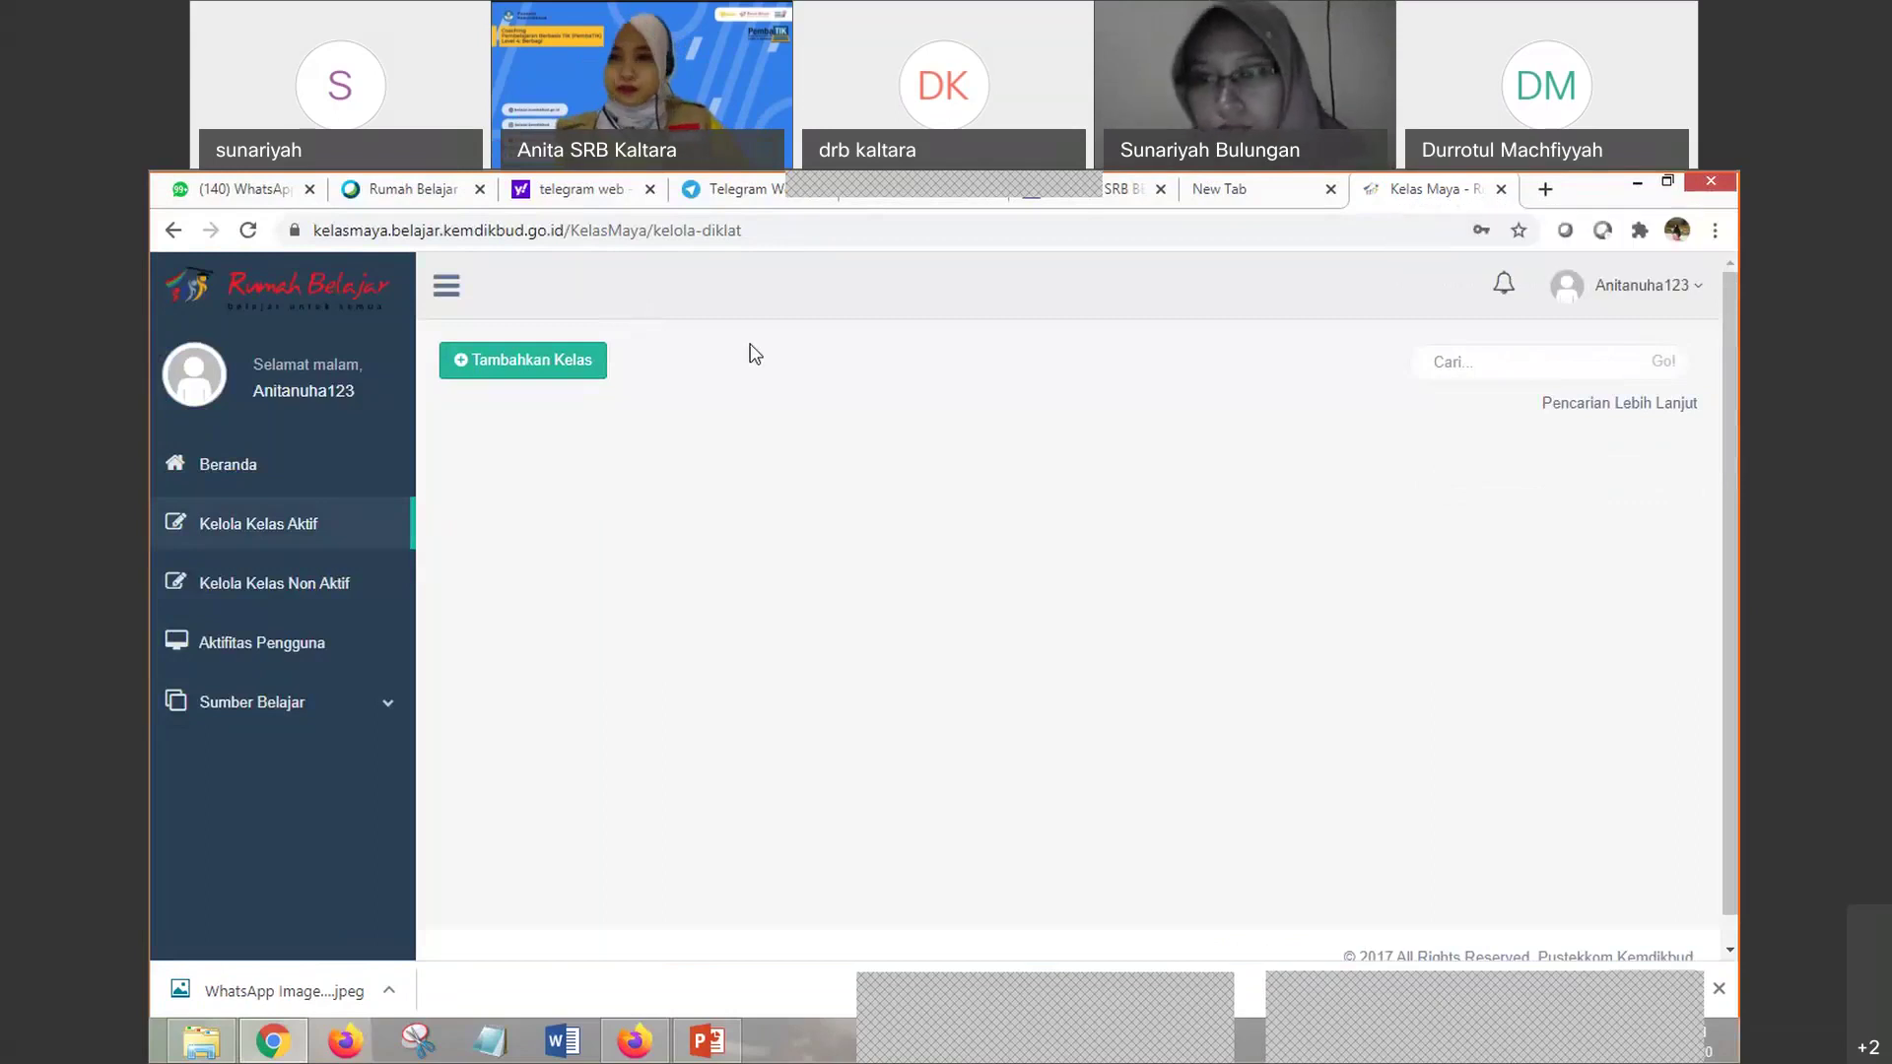
pyautogui.scroll(-1, 749, 350)
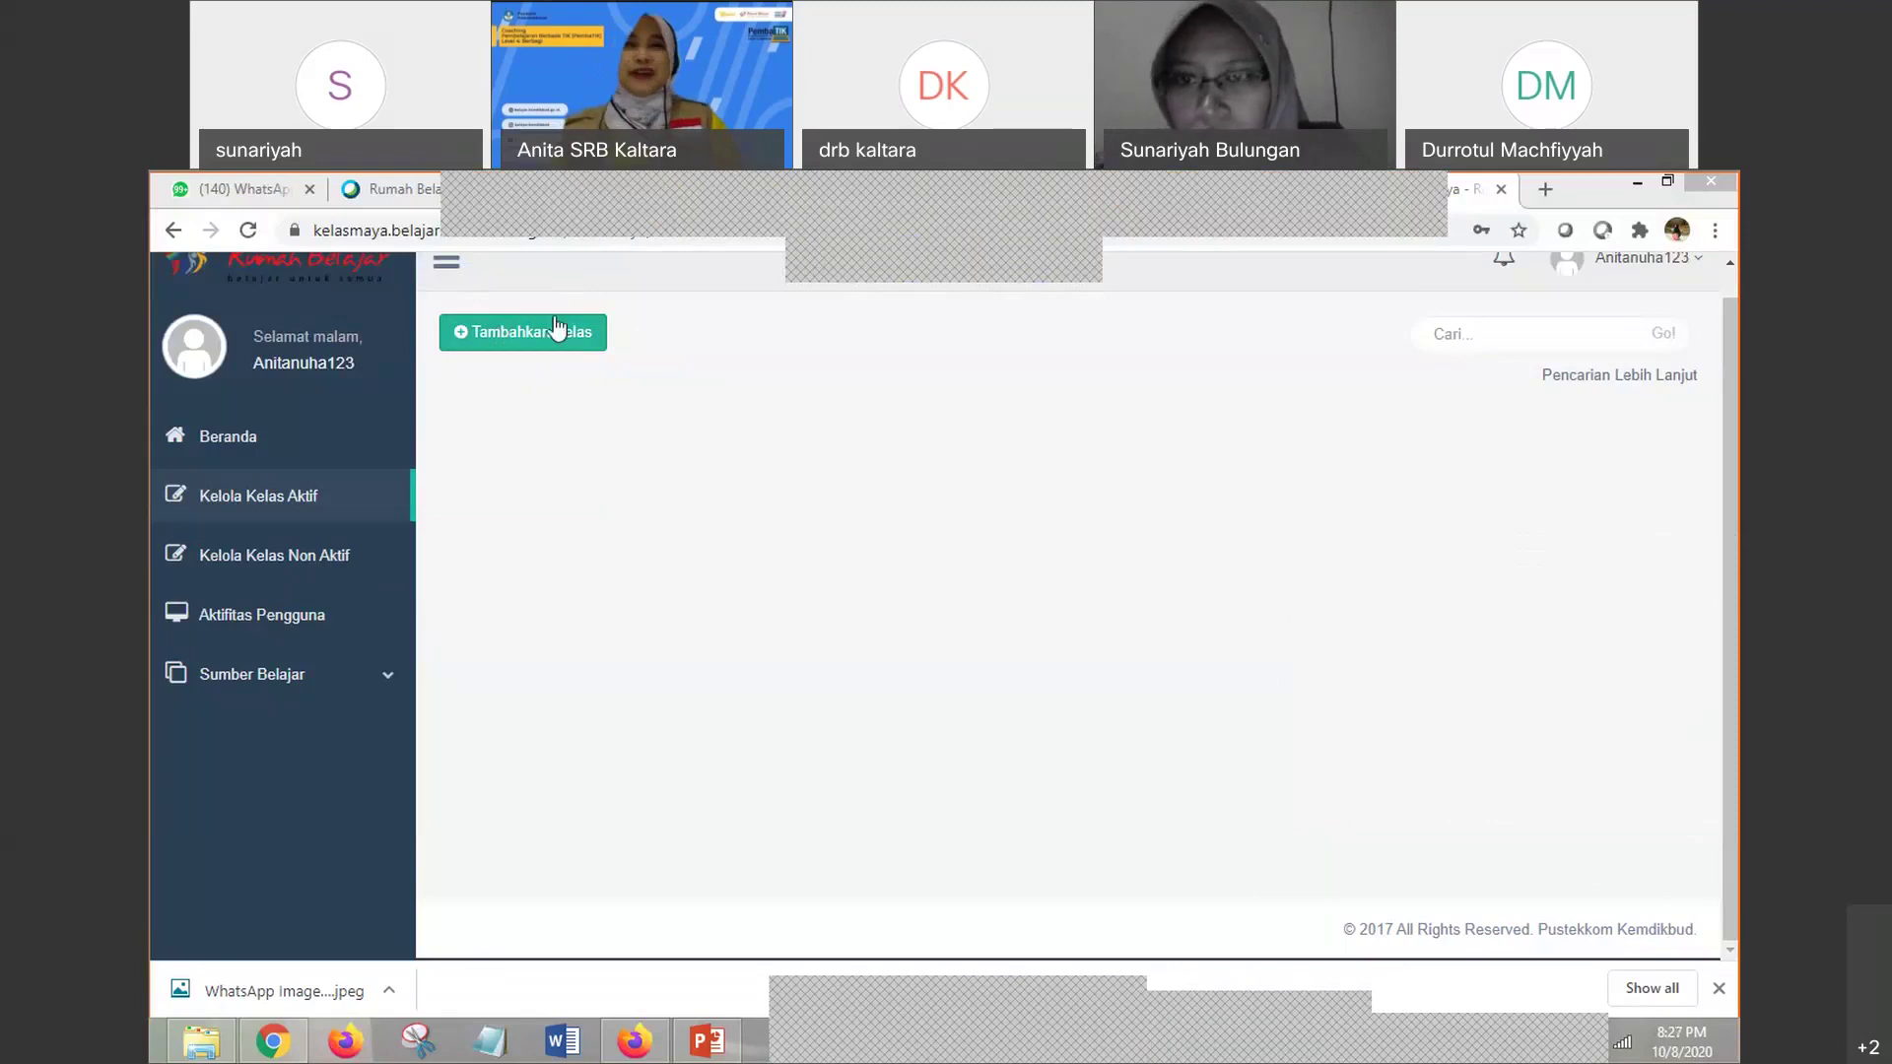
# Step: Start a new class titled 'Anita - kelas 6-b'
pyautogui.click(504, 335)
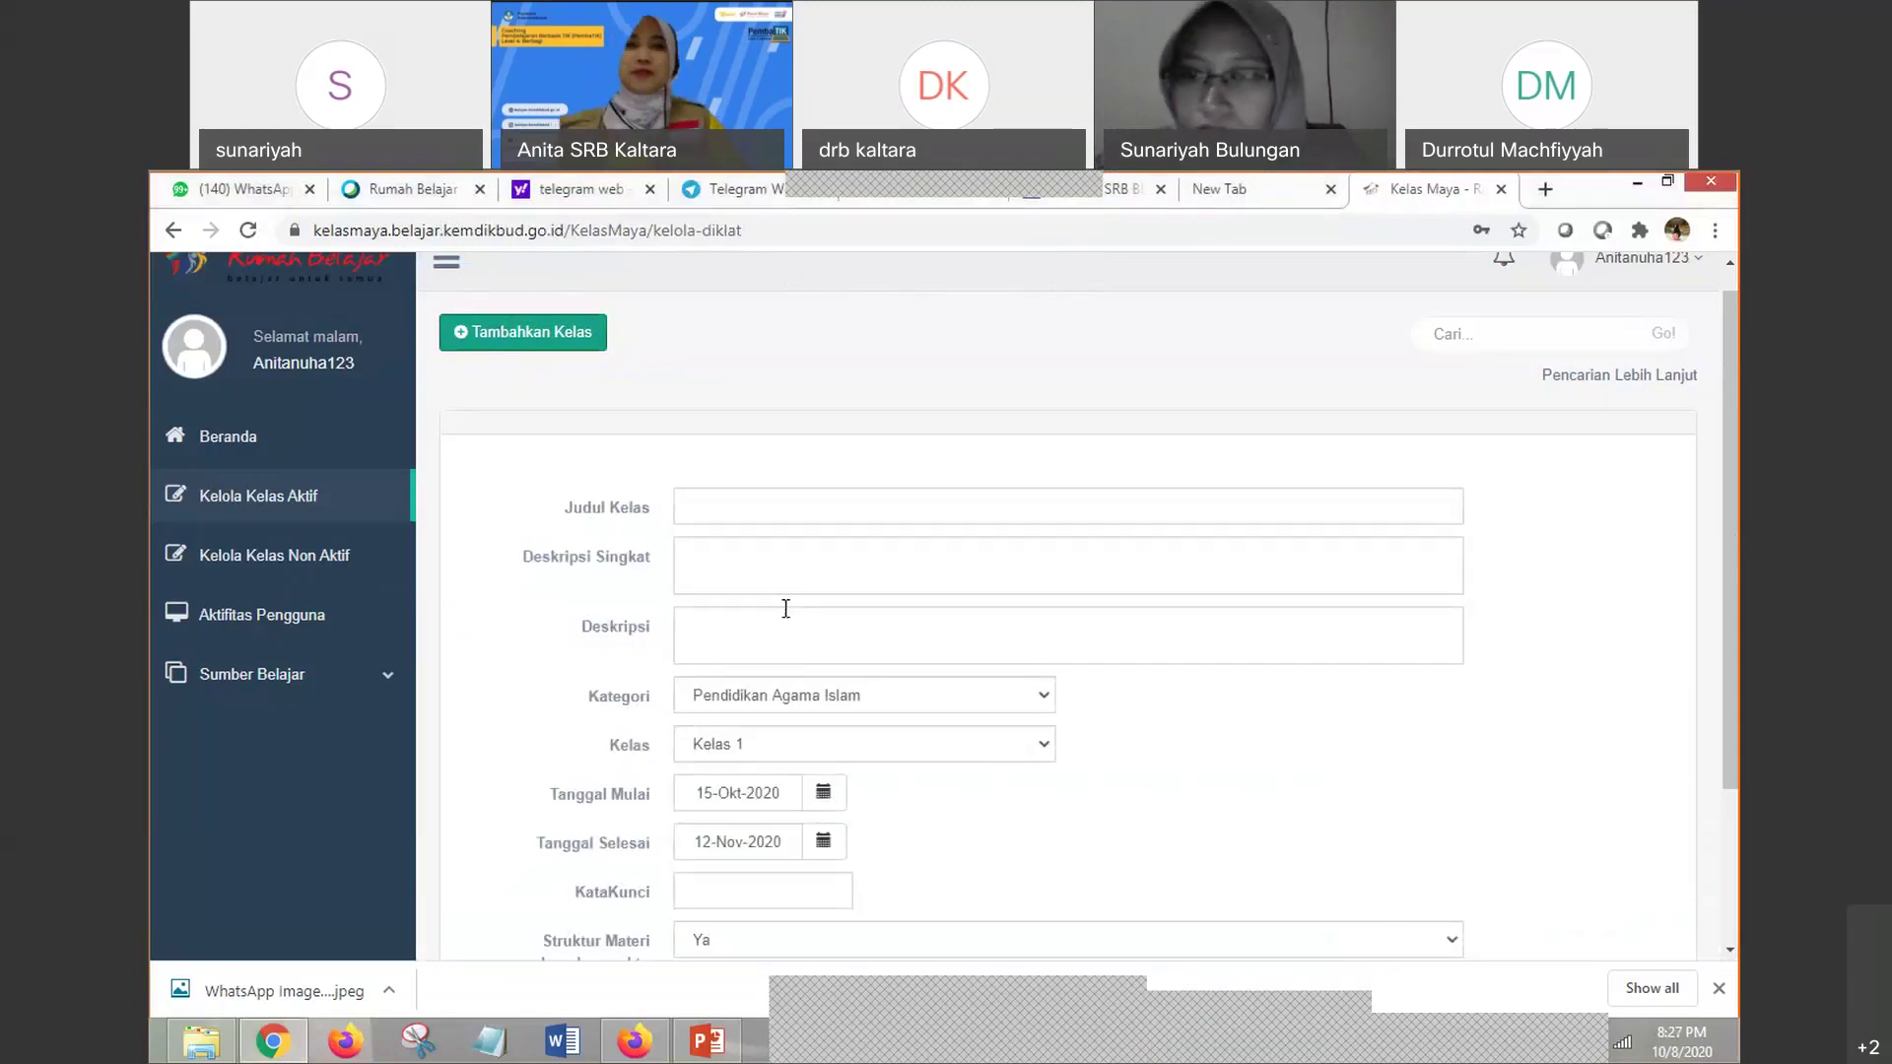
pyautogui.click(703, 495)
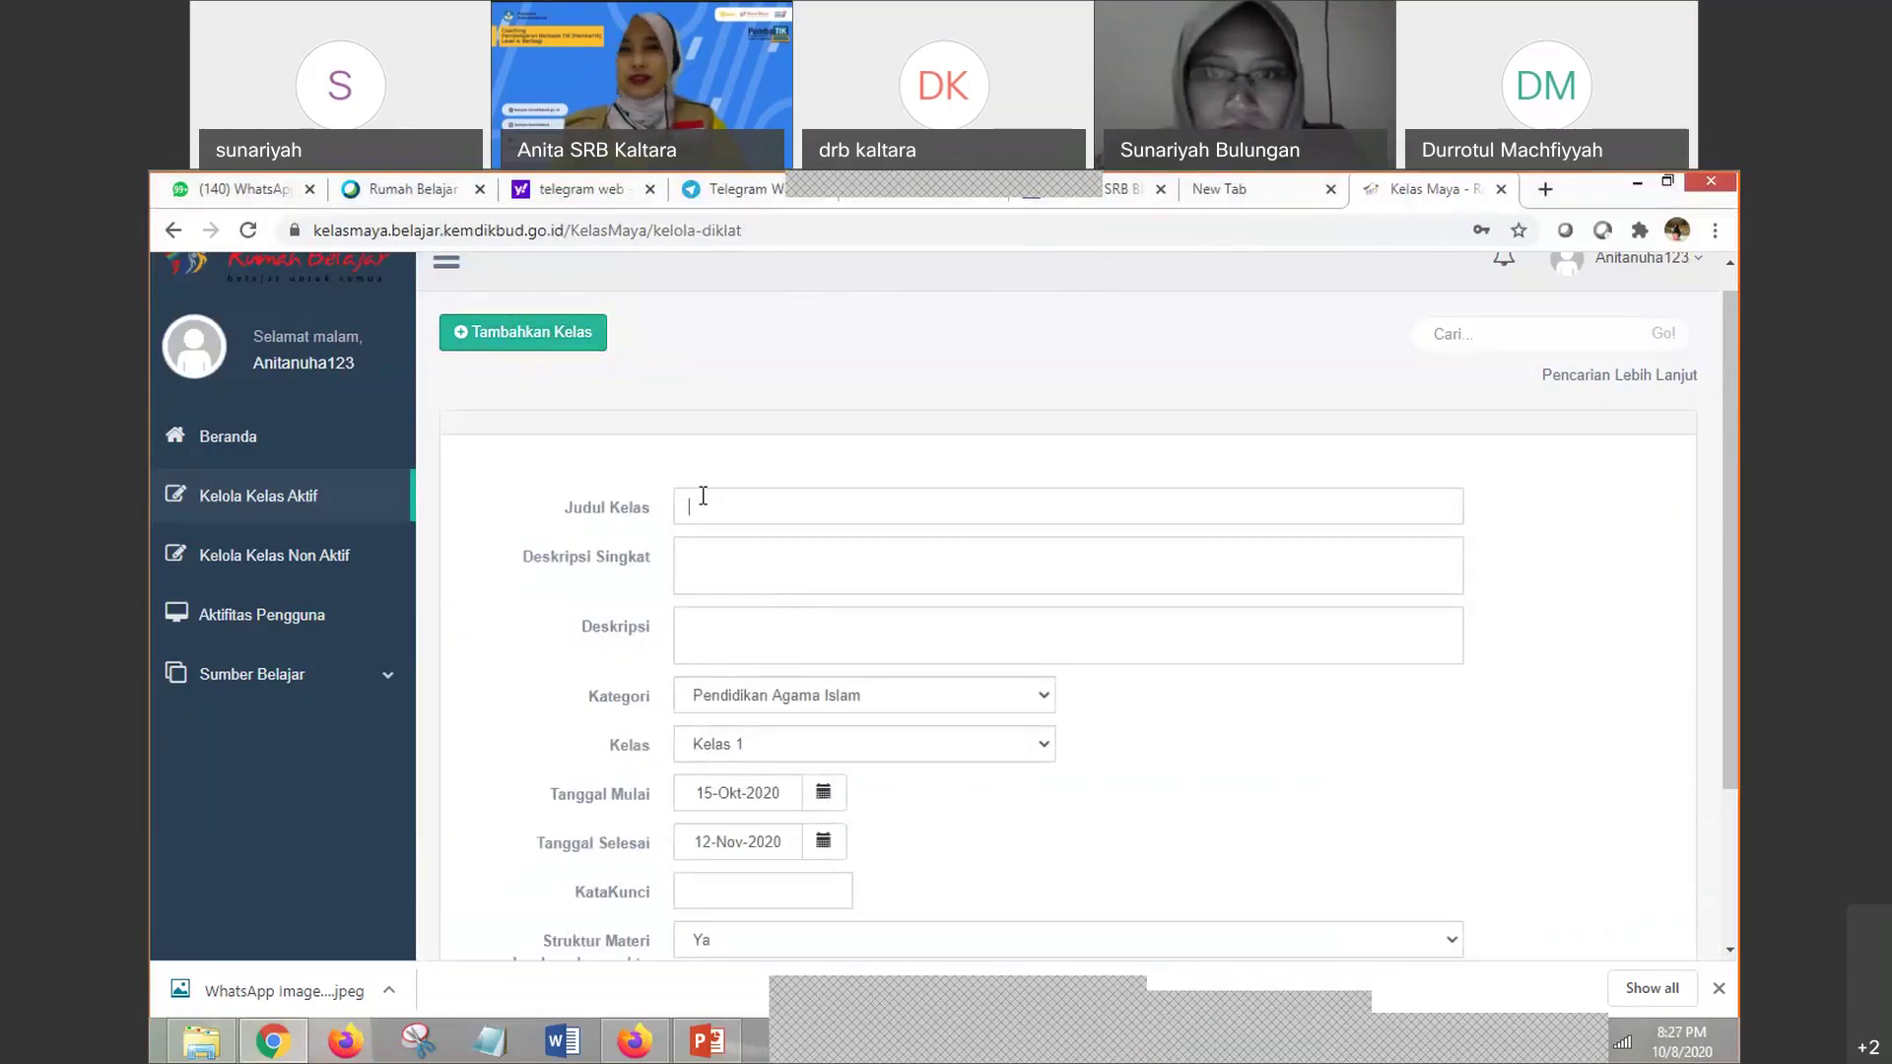
pyautogui.write('Kelas')
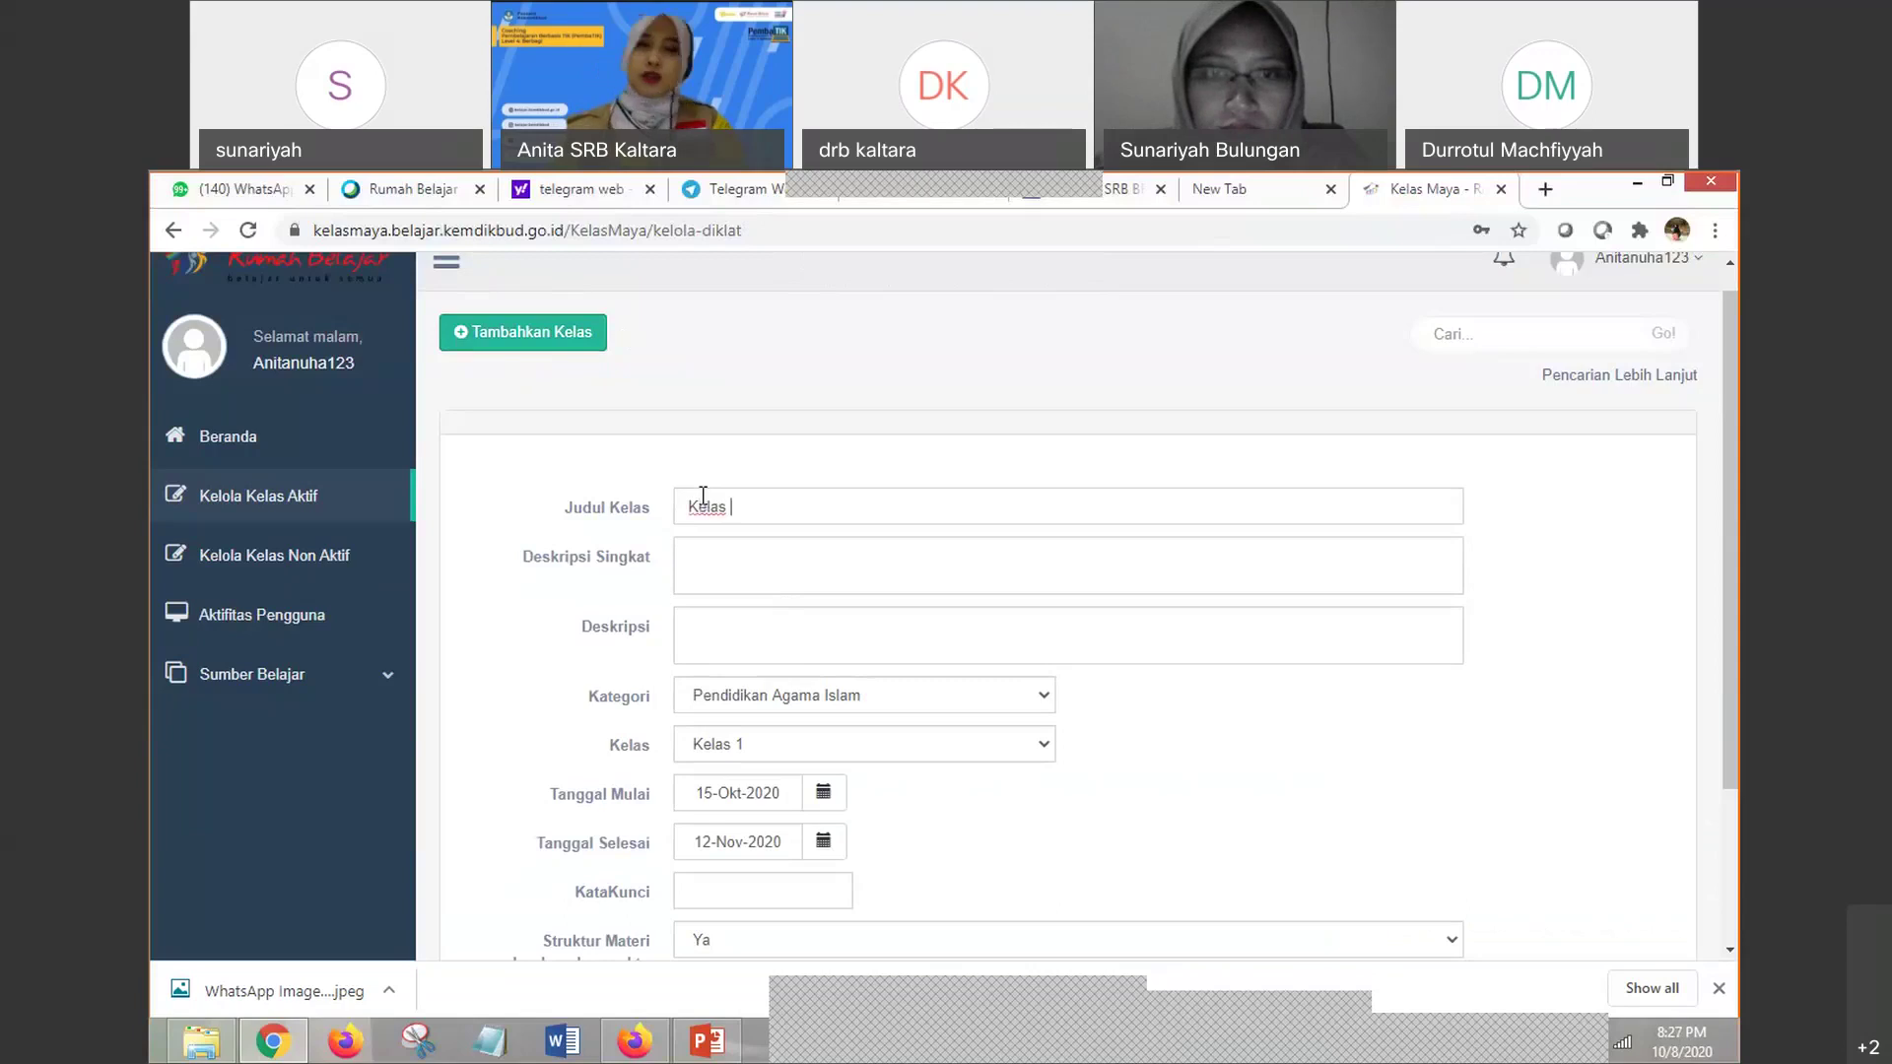
pyautogui.press('BackSpace')
pyautogui.press('BackSpace')
pyautogui.press('BackSpace')
pyautogui.write('An')
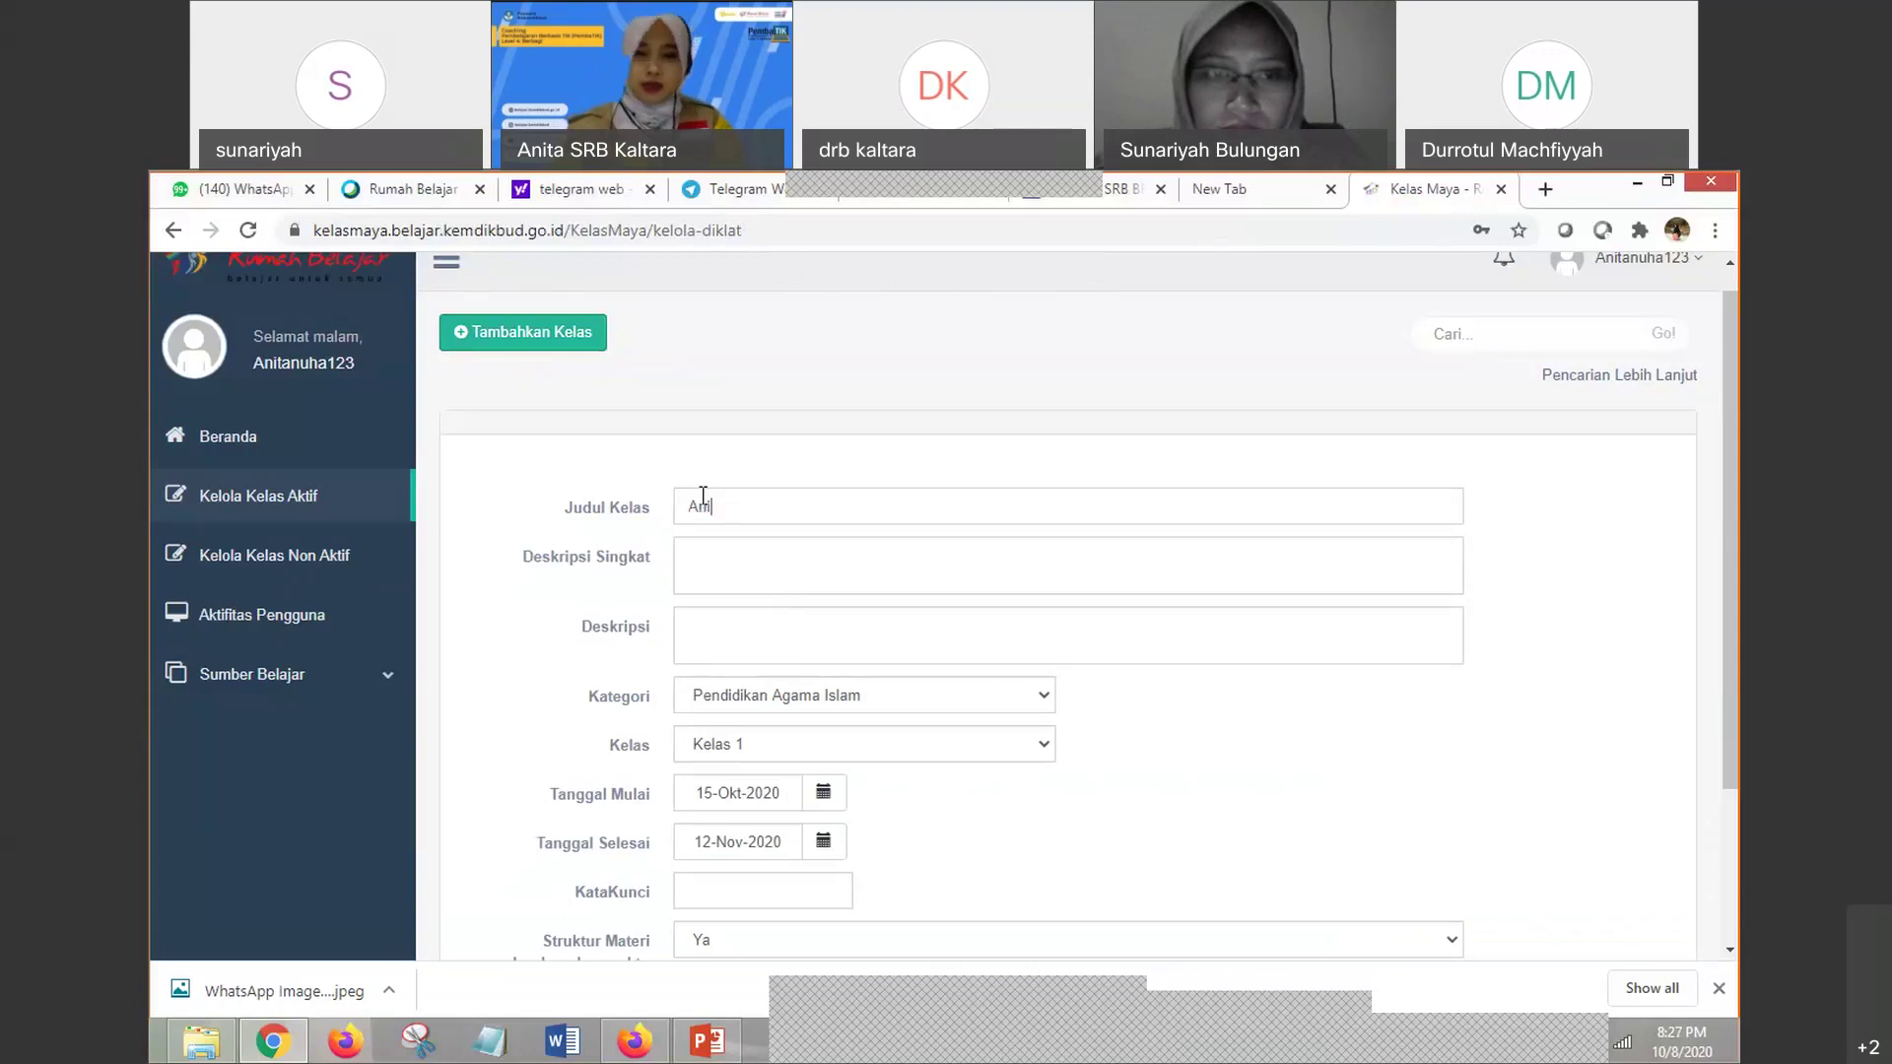
pyautogui.write('ita - kel')
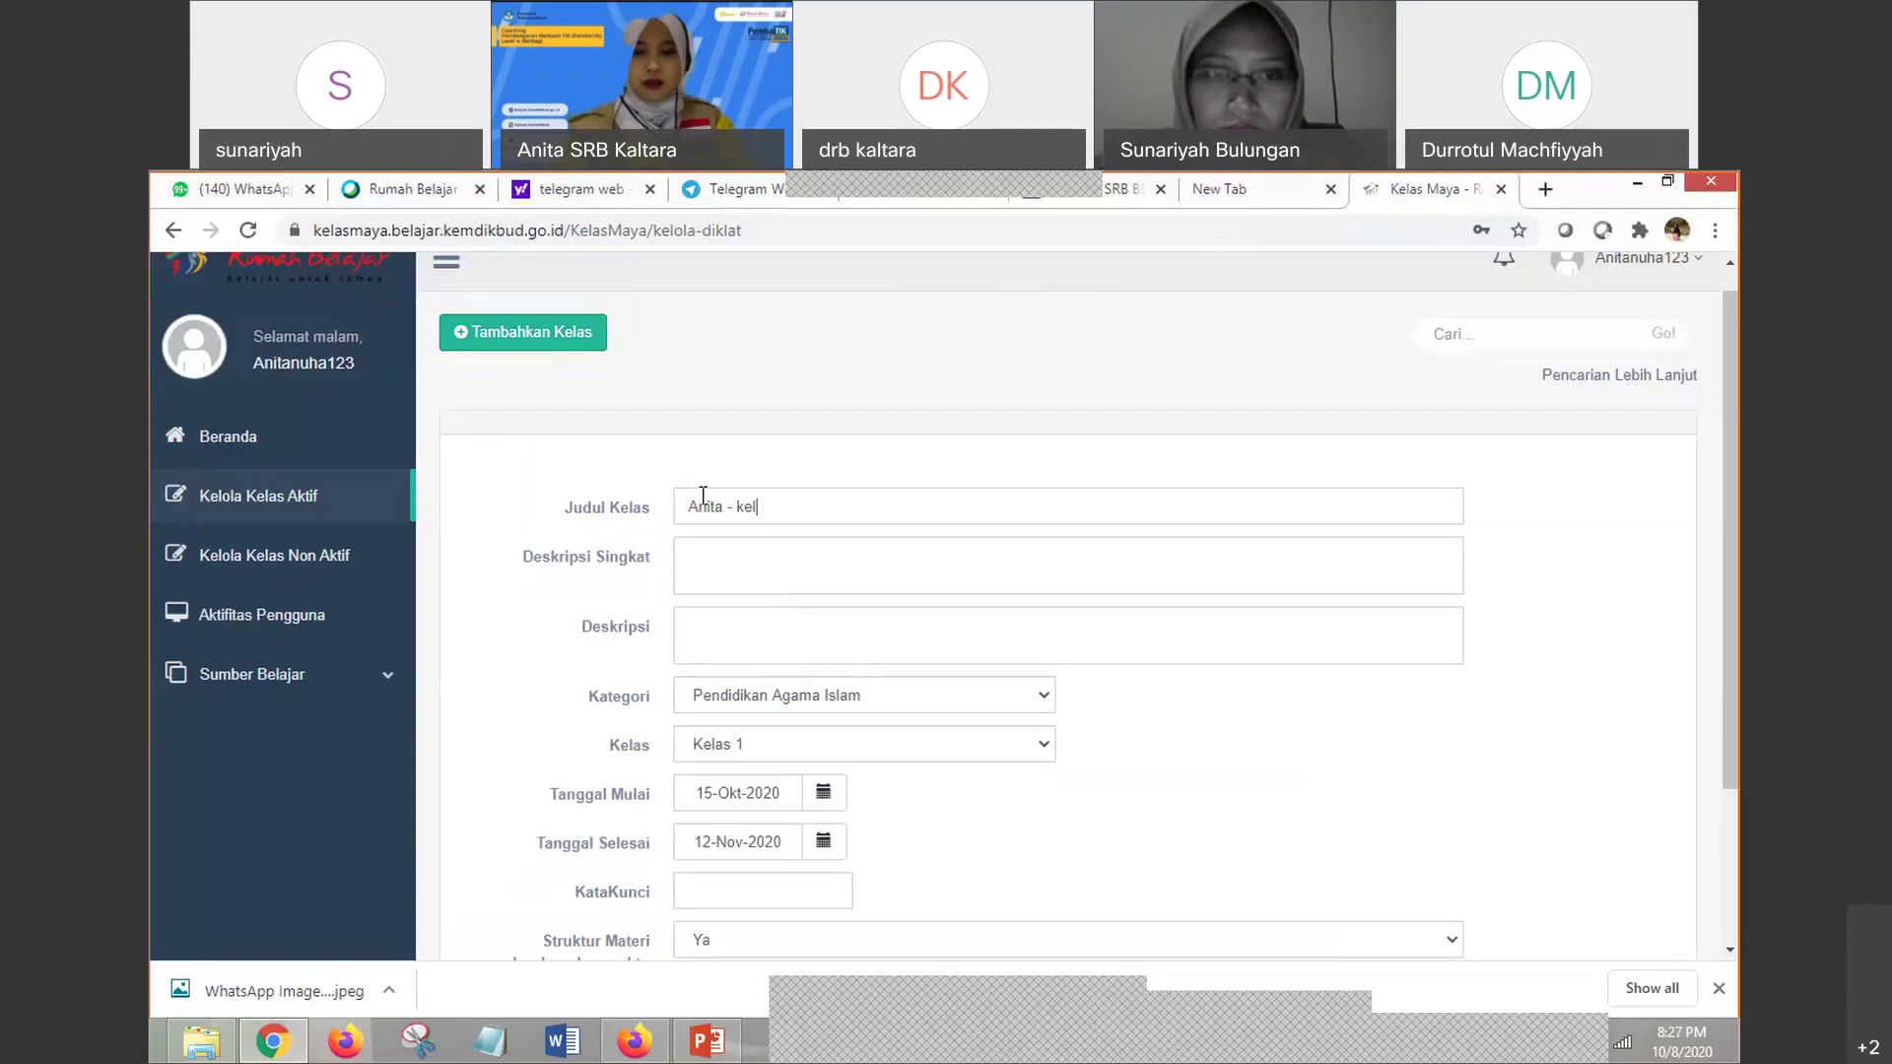
pyautogui.write('as 6-')
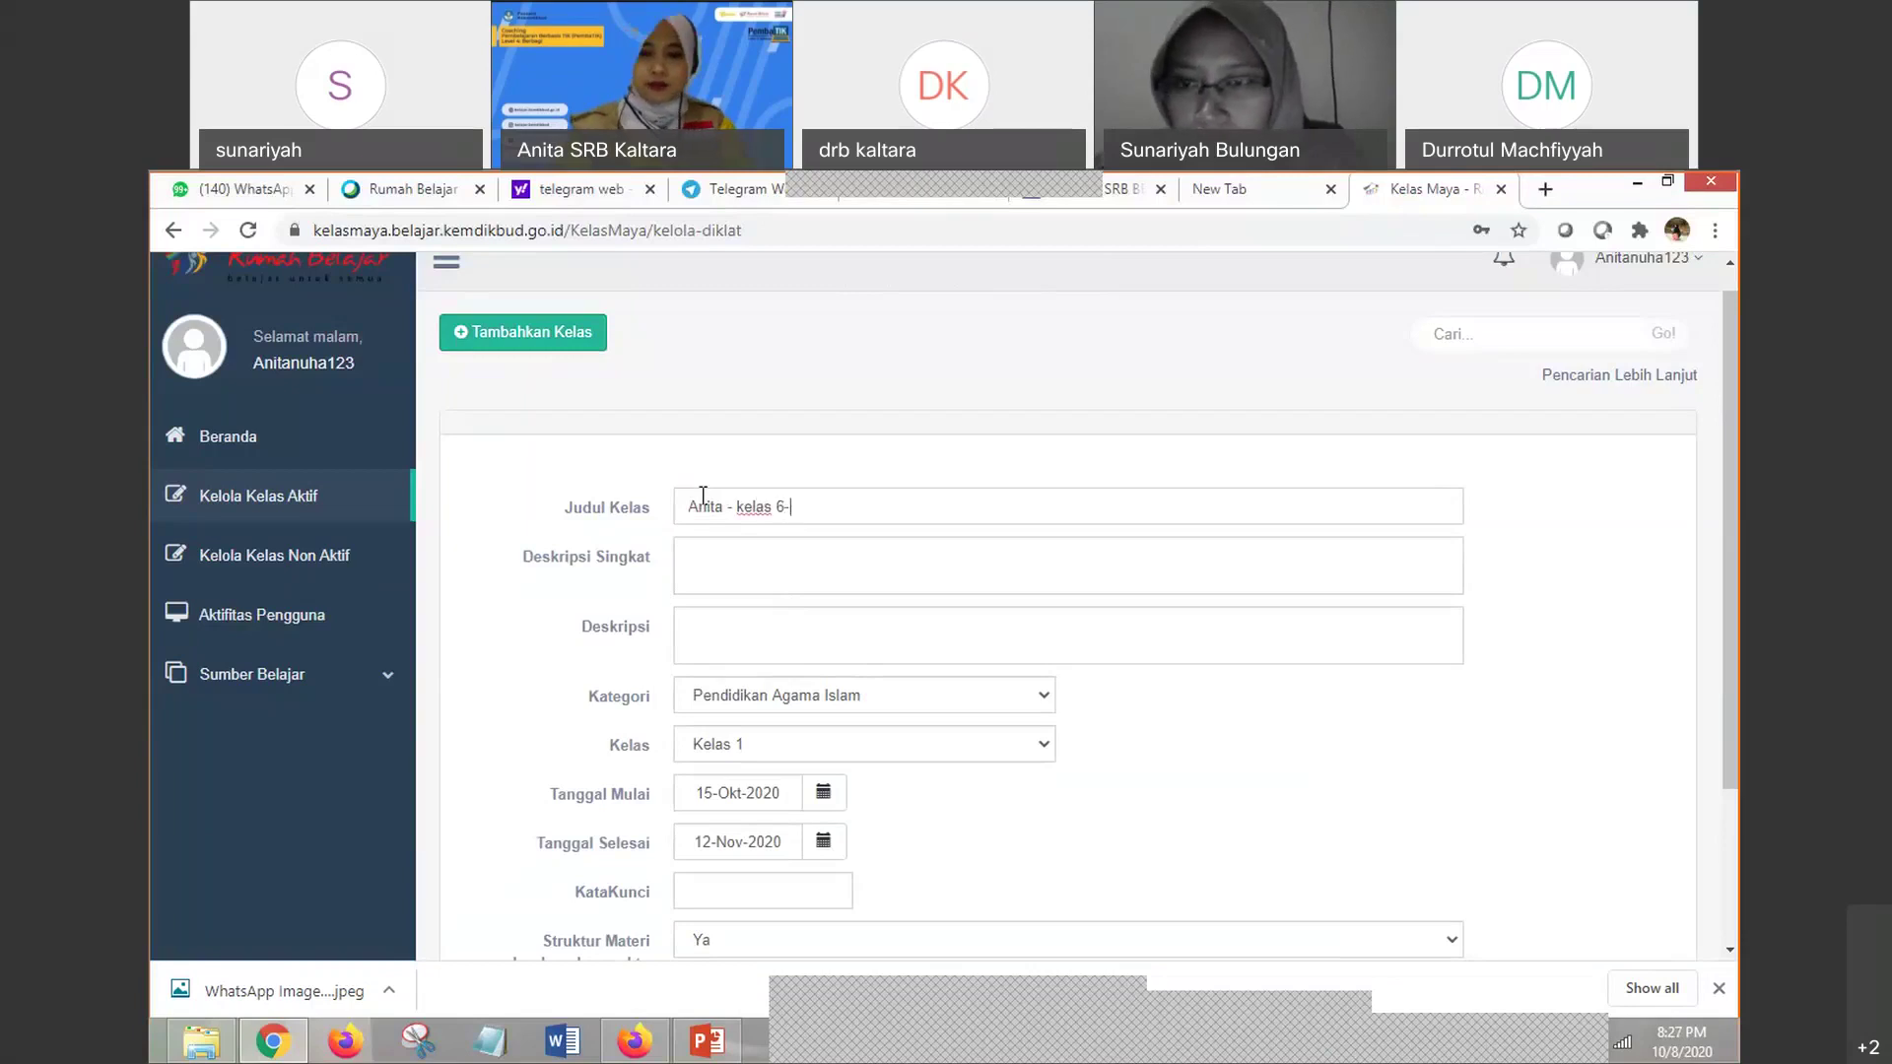
pyautogui.write('b')
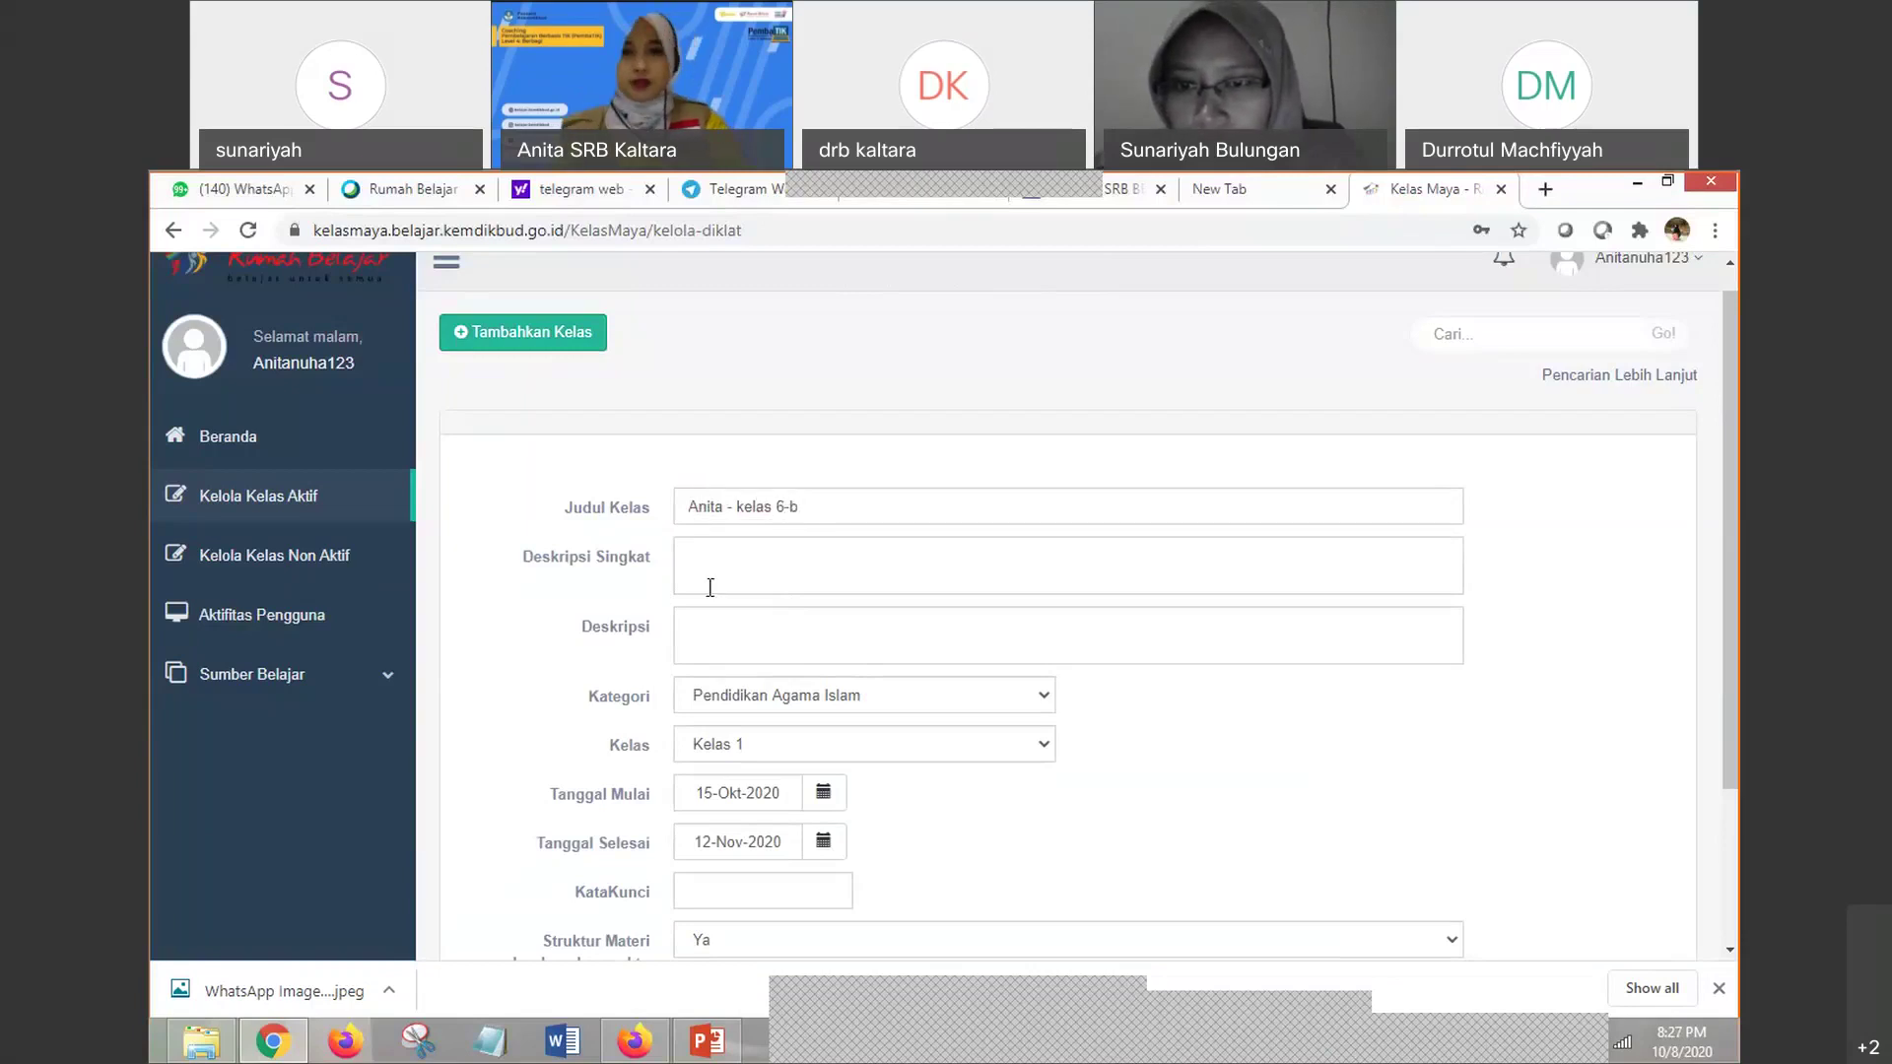
# Step: Set both the short and full descriptions to 'semangat terus belajar dari rumah'
pyautogui.click(710, 587)
pyautogui.write('khusus anak kelas 6b')
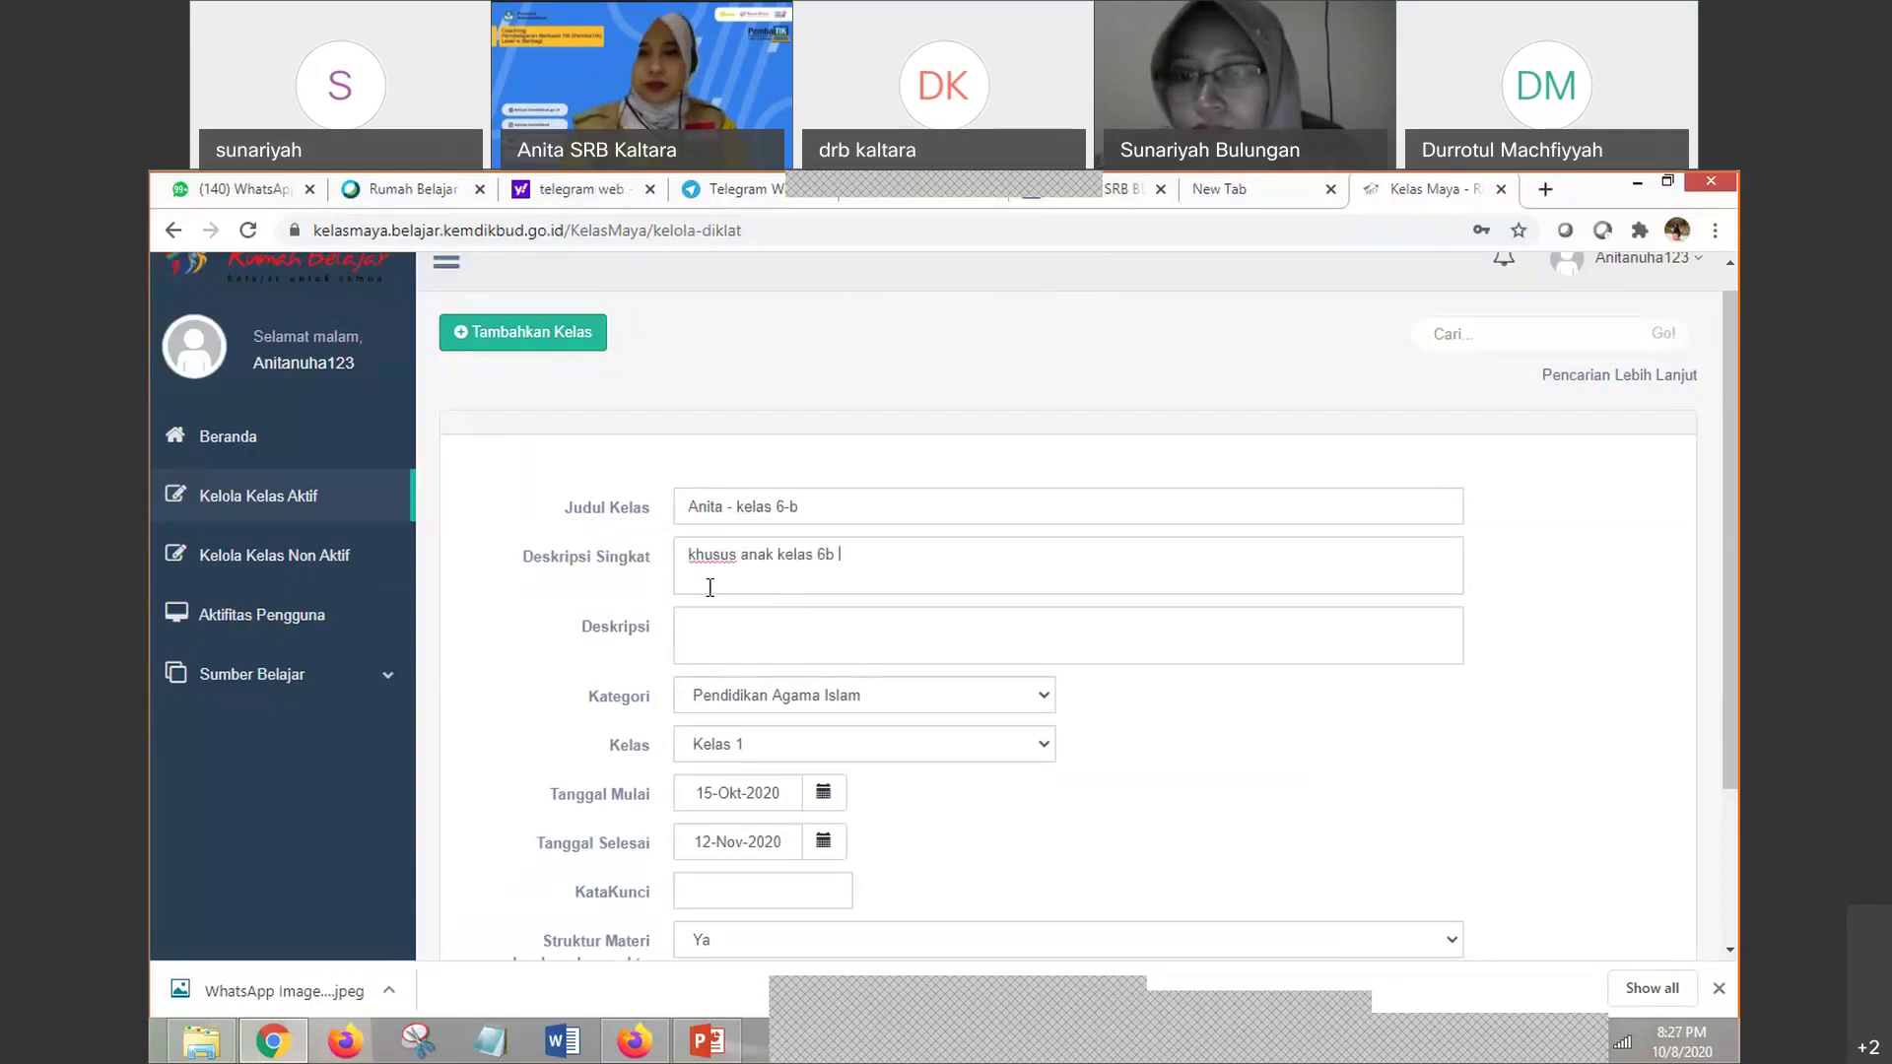
pyautogui.press('BackSpace')
pyautogui.press('BackSpace')
pyautogui.press('BackSpace')
pyautogui.press('BackSpace')
pyautogui.press('BackSpace')
pyautogui.press('BackSpace')
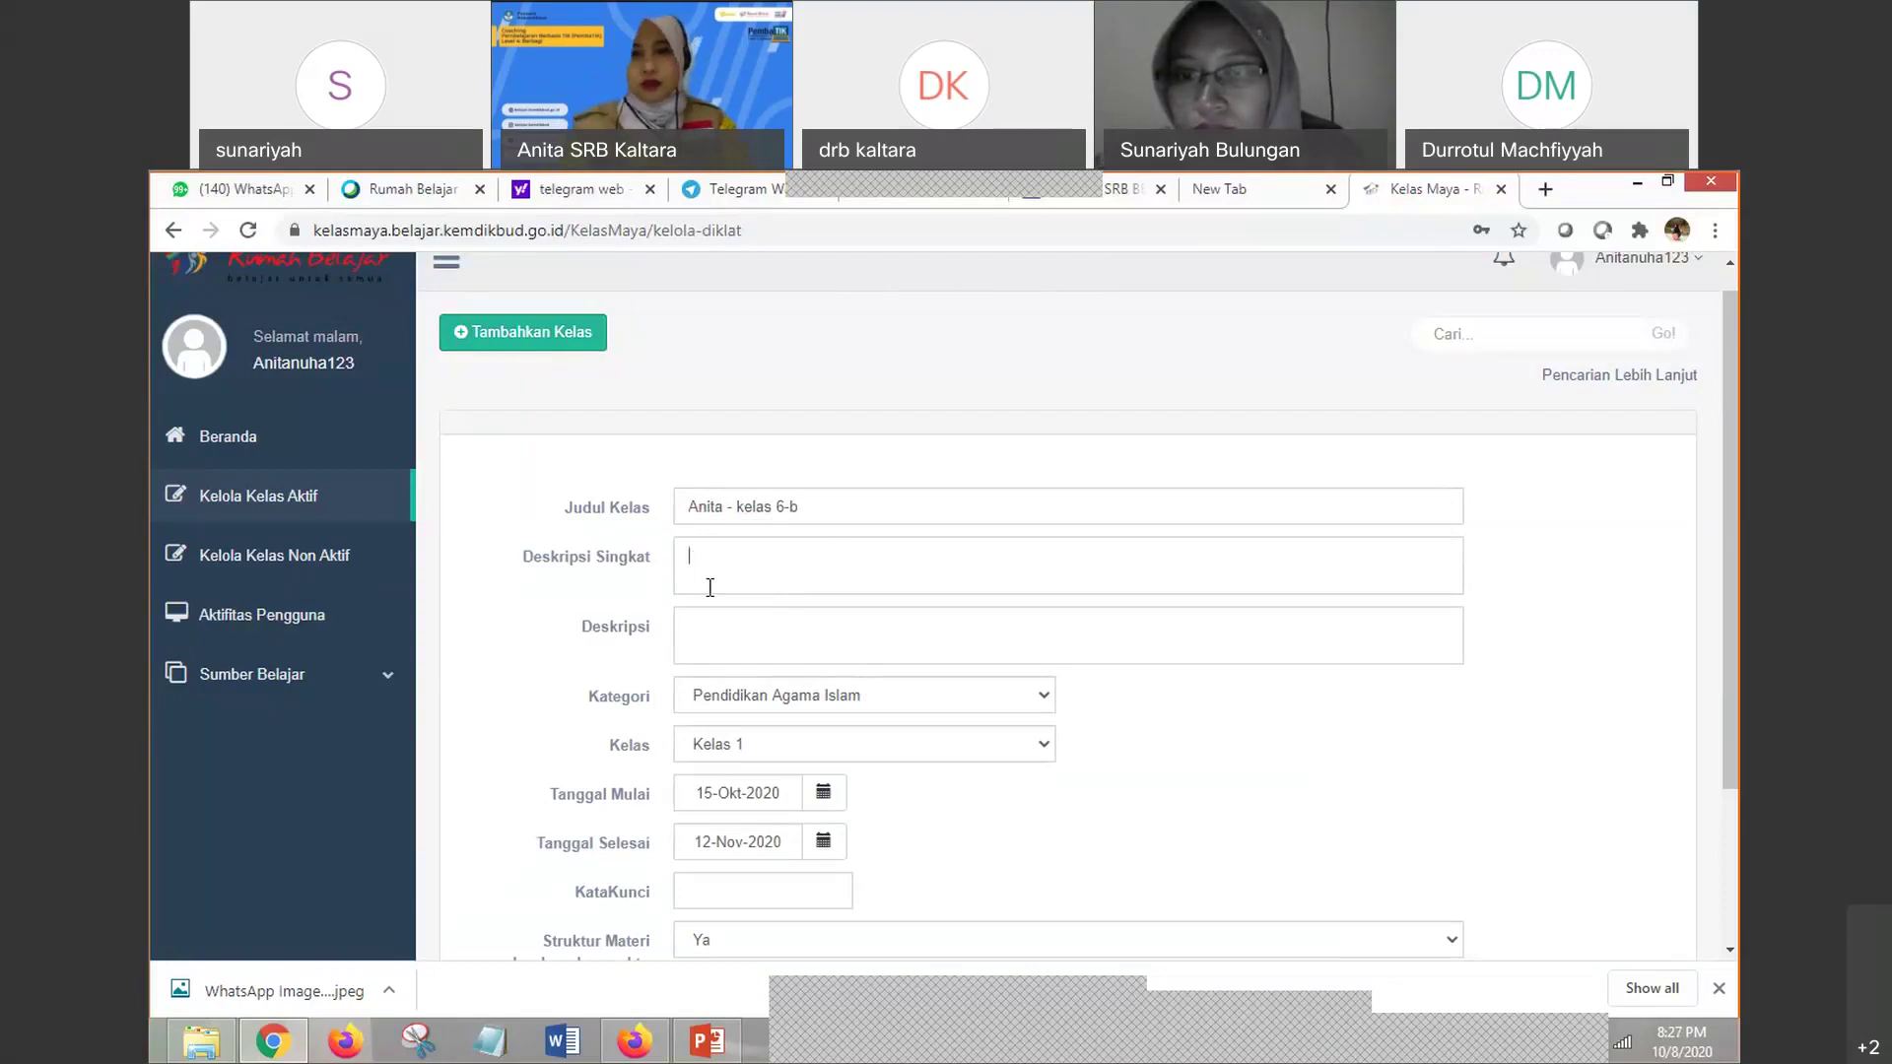
pyautogui.write('semangat terus ')
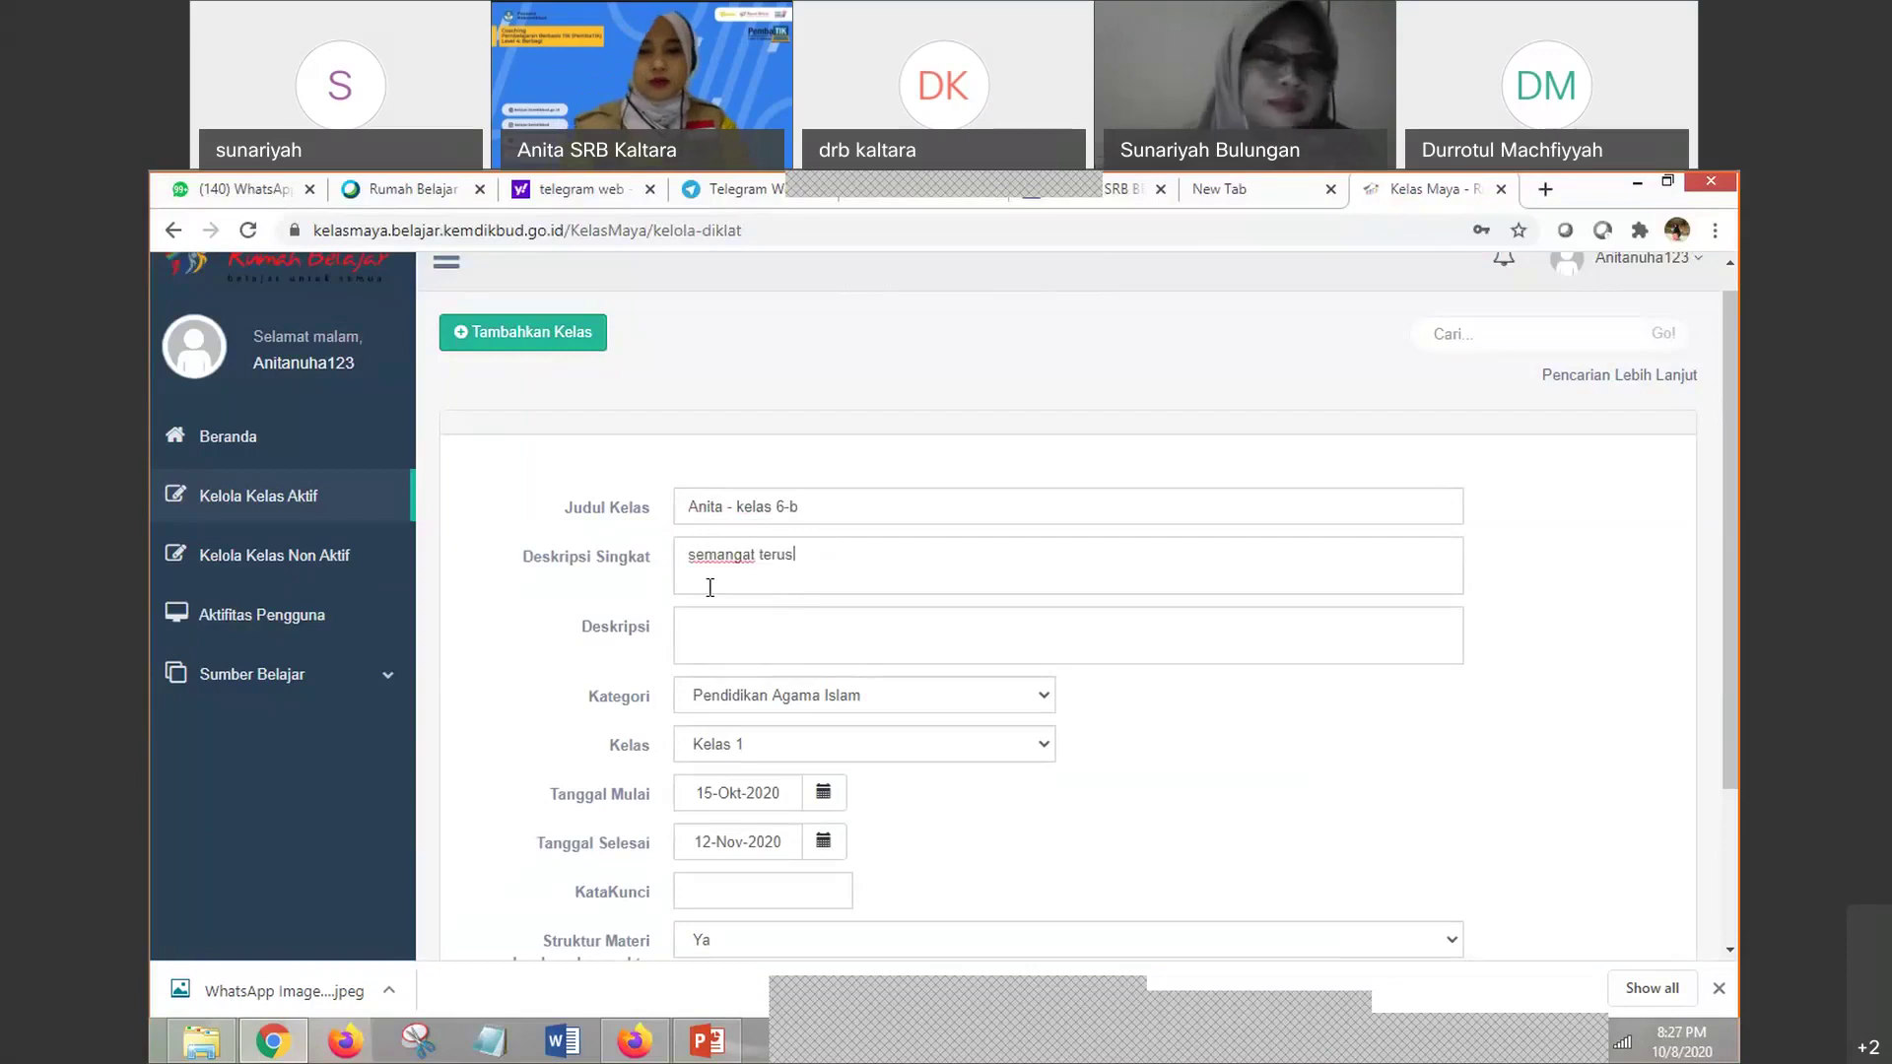
pyautogui.write('belajar dari')
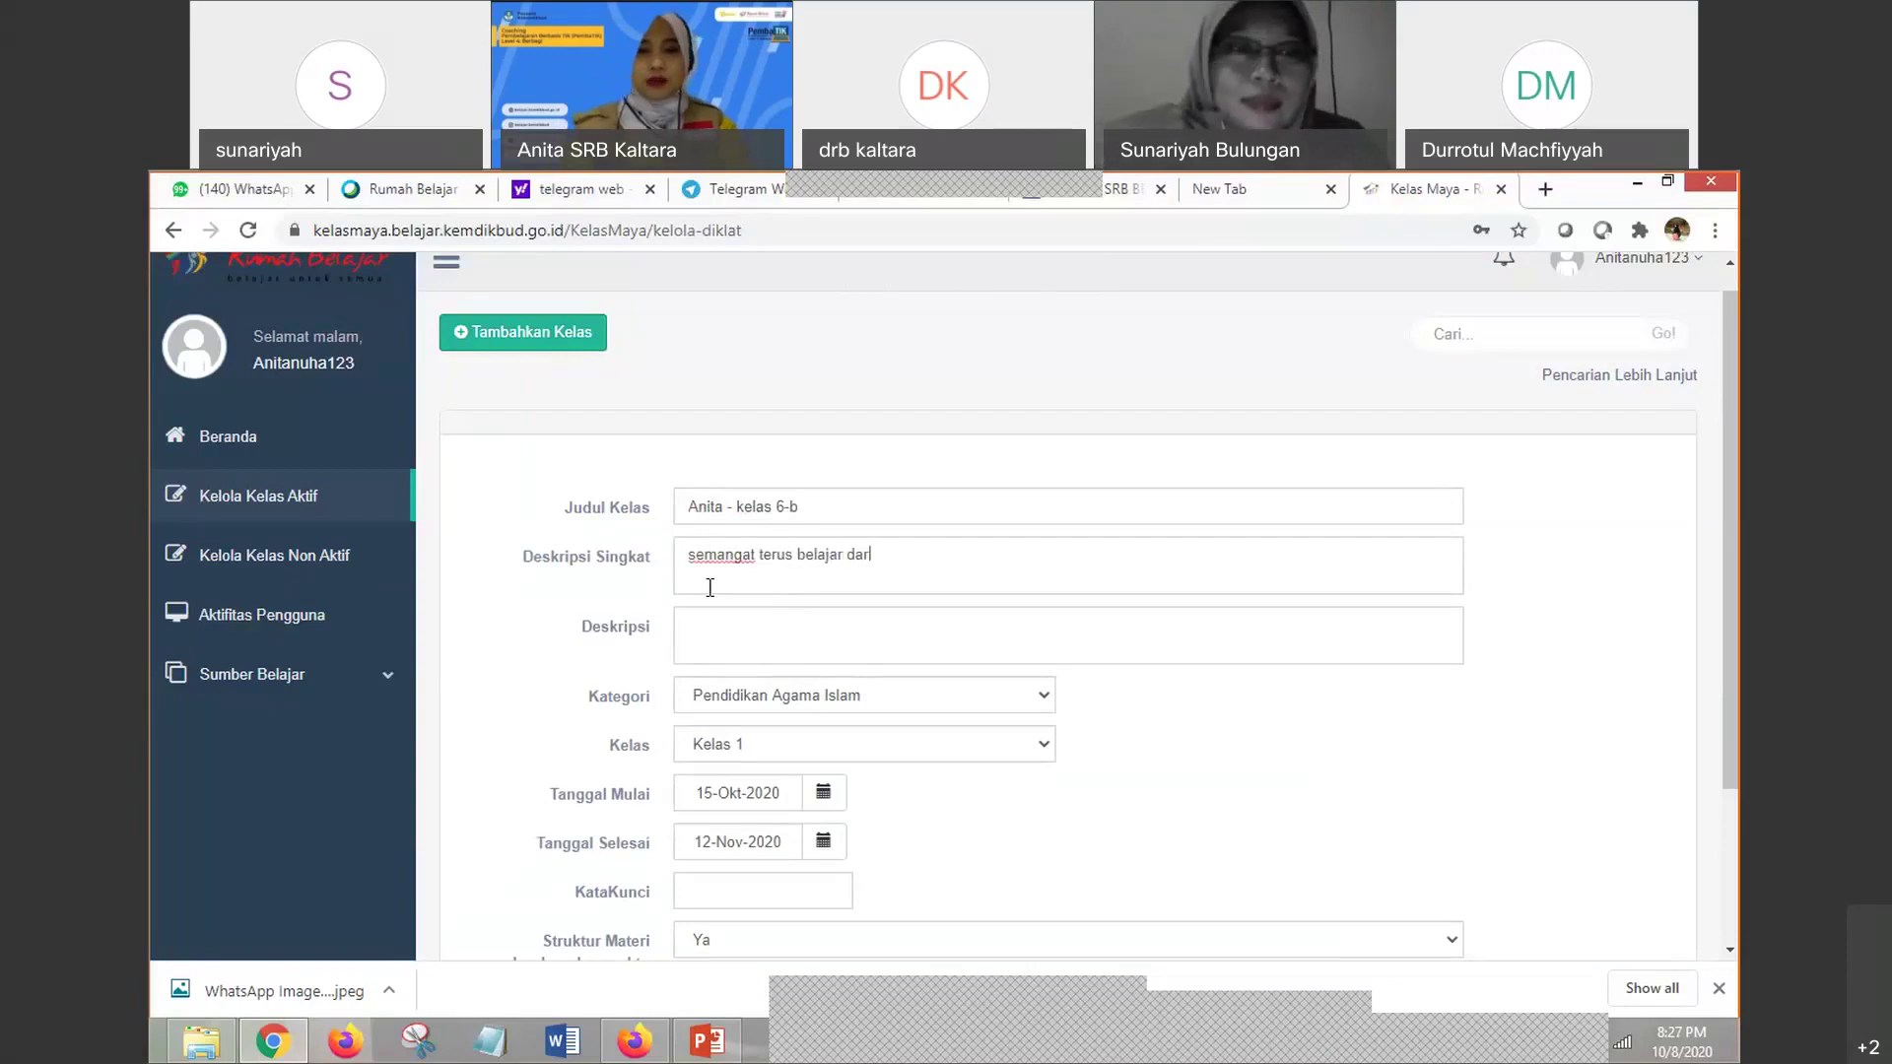
pyautogui.write(' ruma')
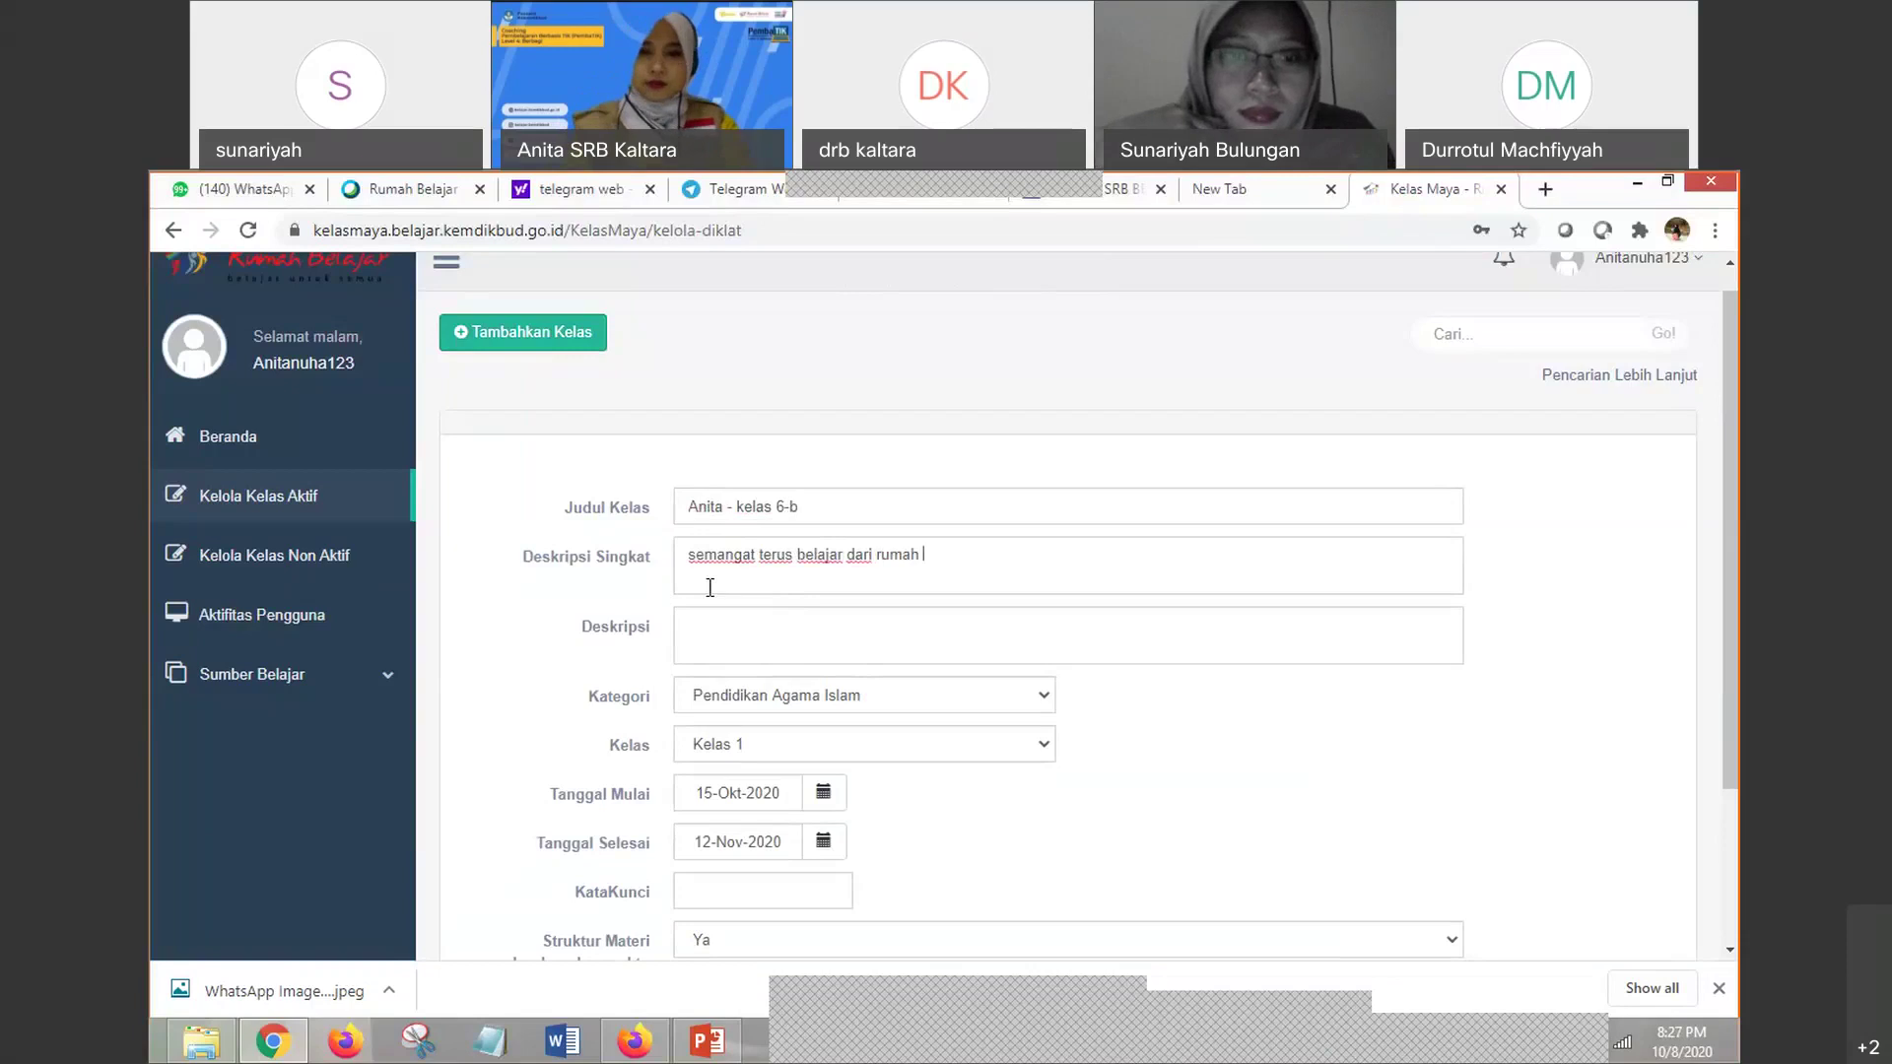
pyautogui.write('h')
pyautogui.click(688, 652)
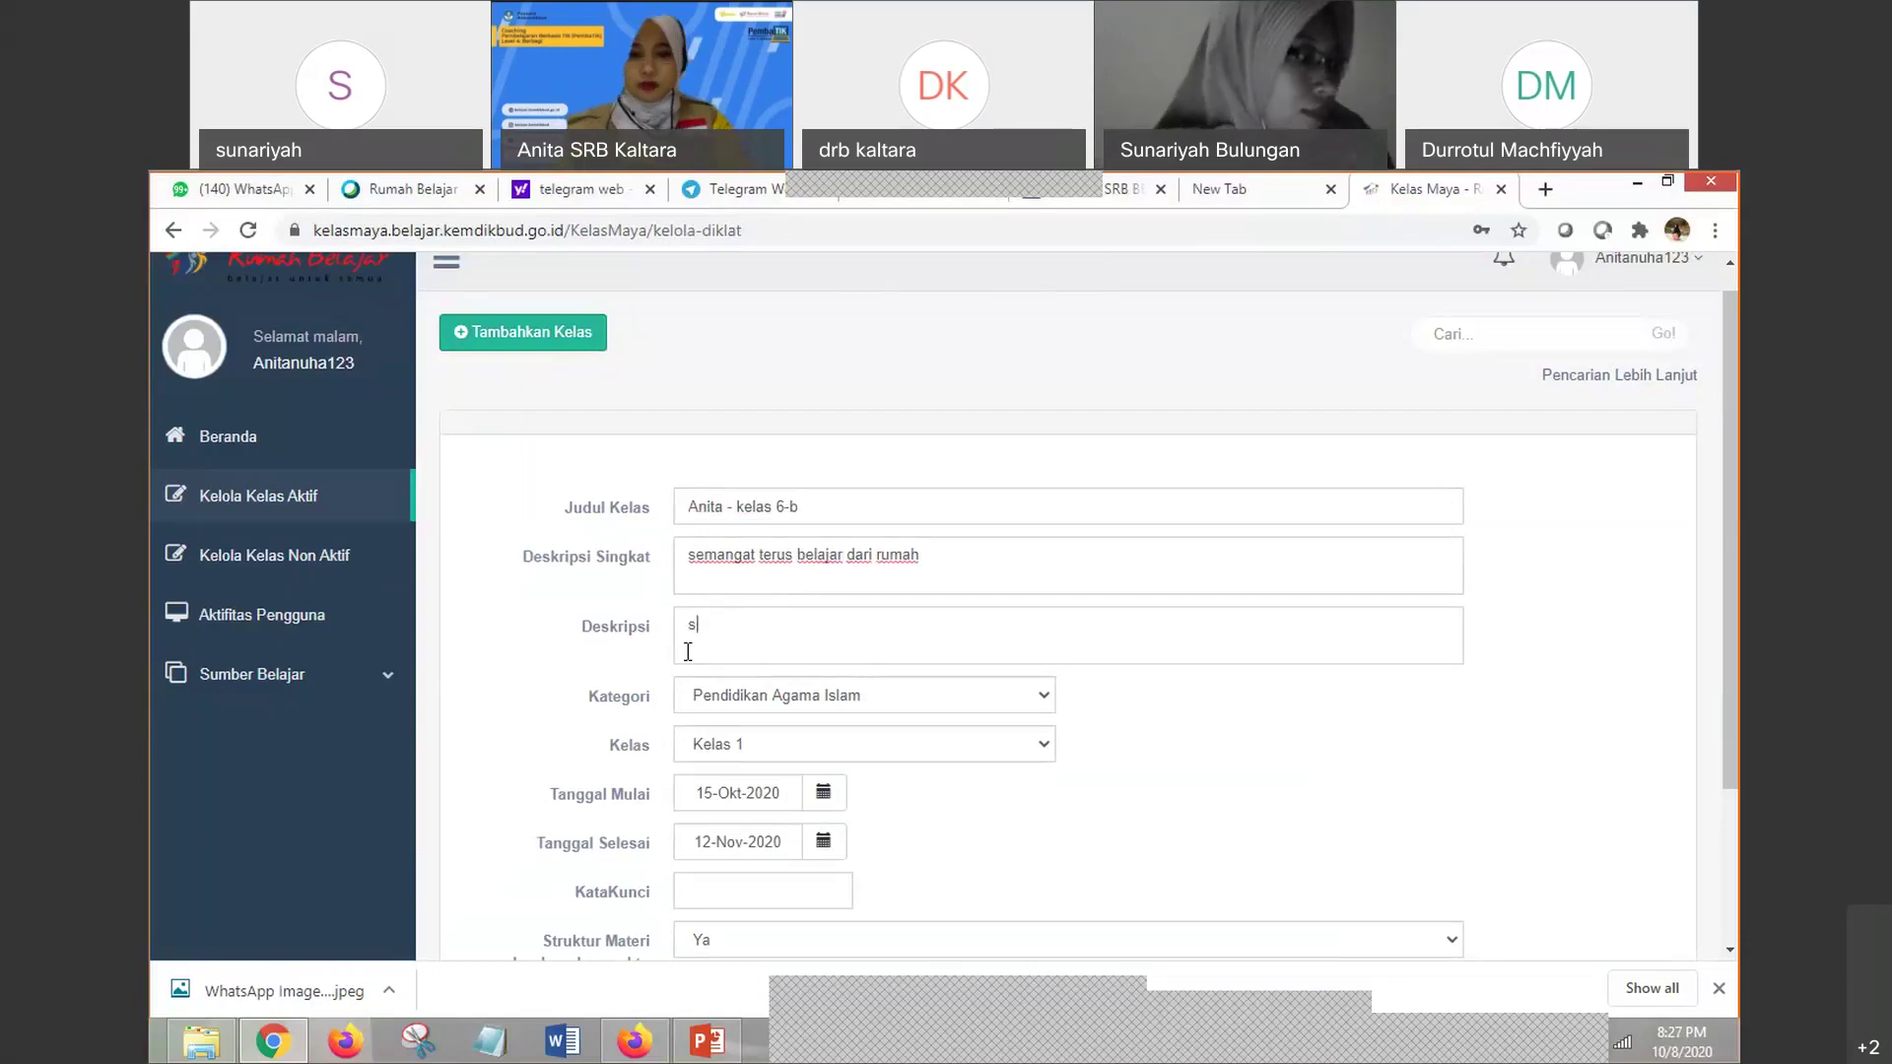
pyautogui.write('semangat ')
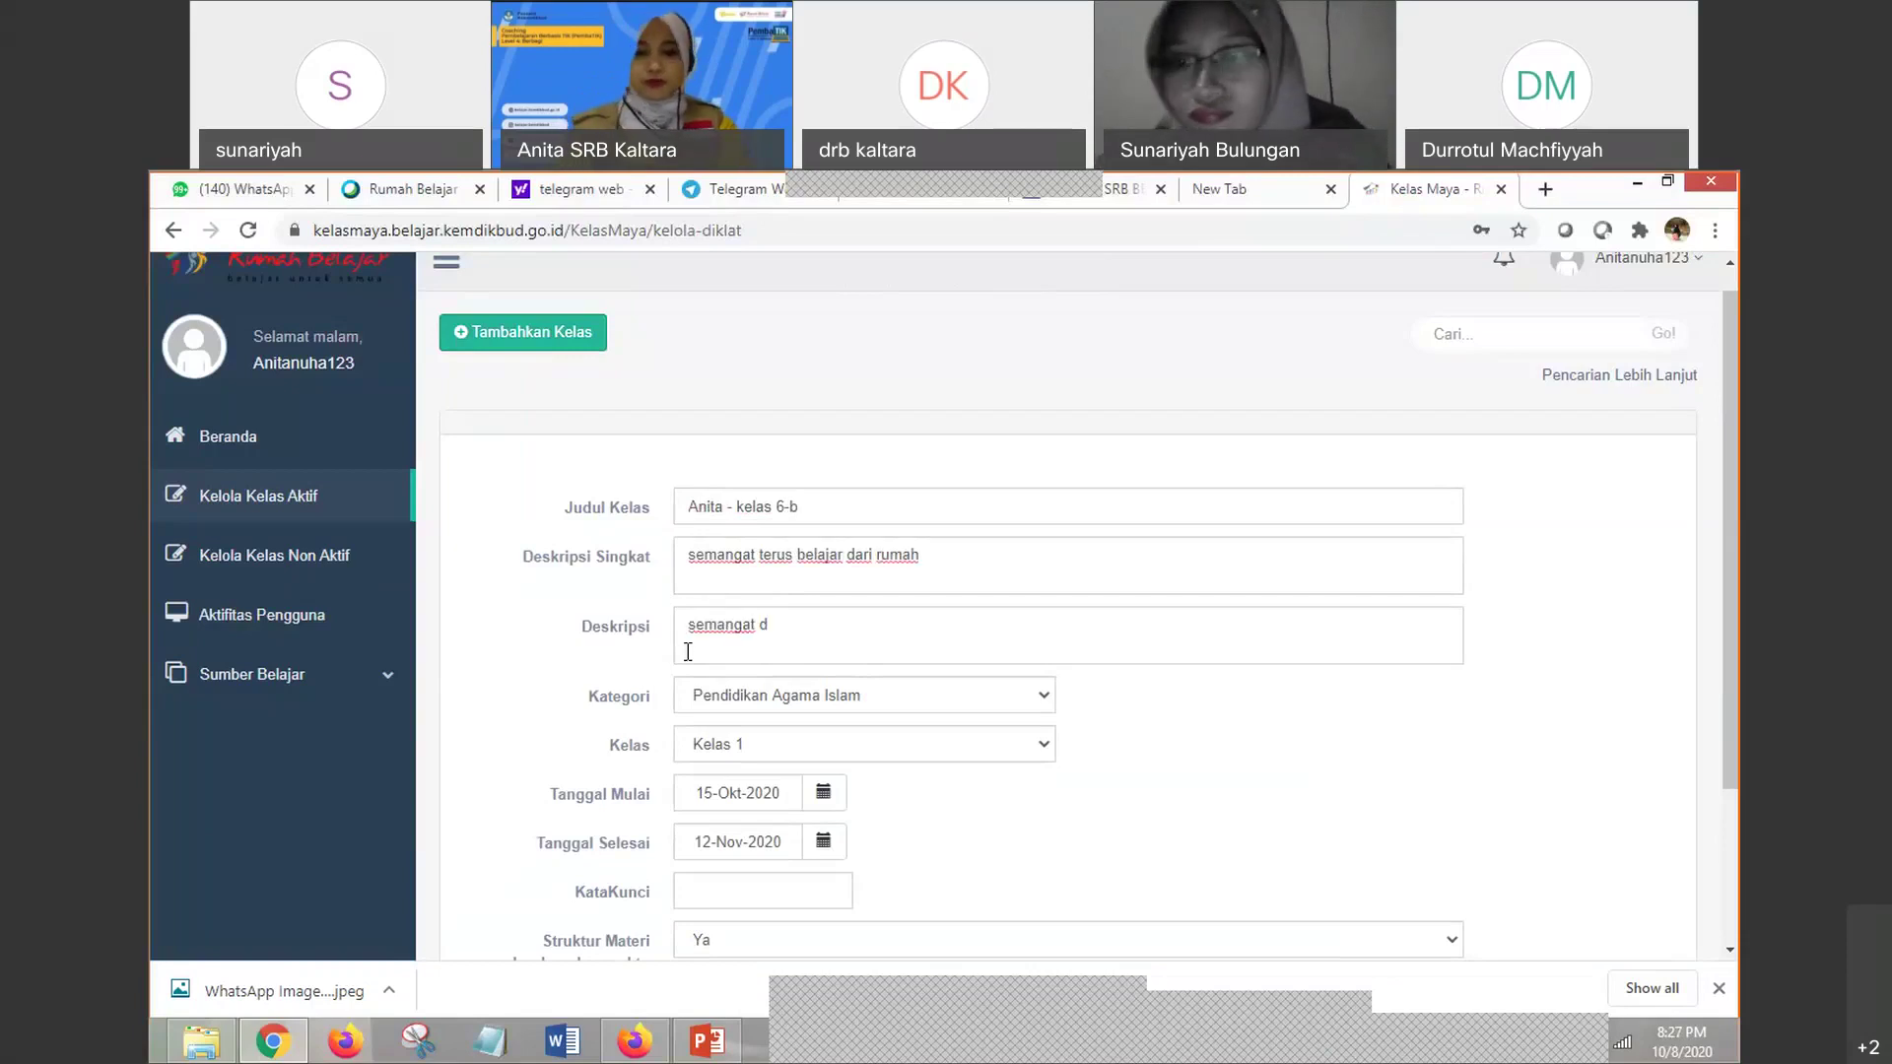
pyautogui.write('terus belajar ')
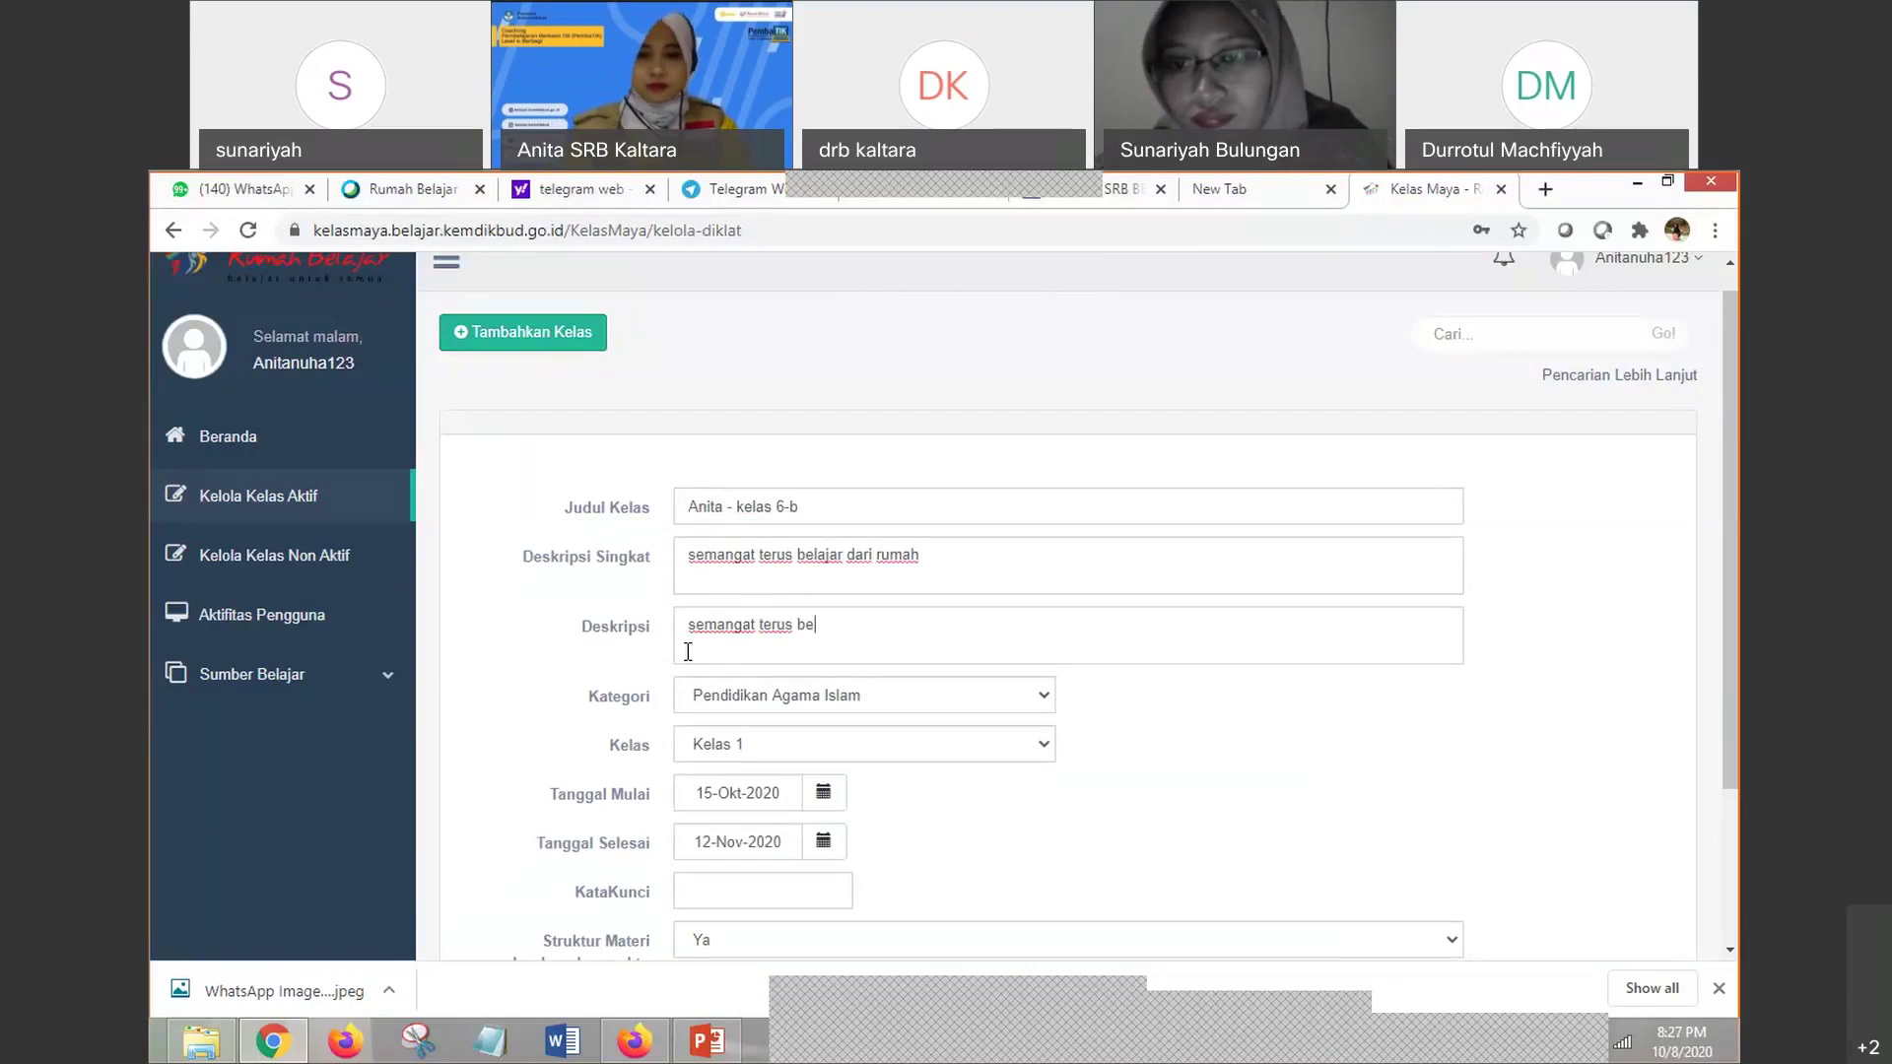
pyautogui.write('dari rumah')
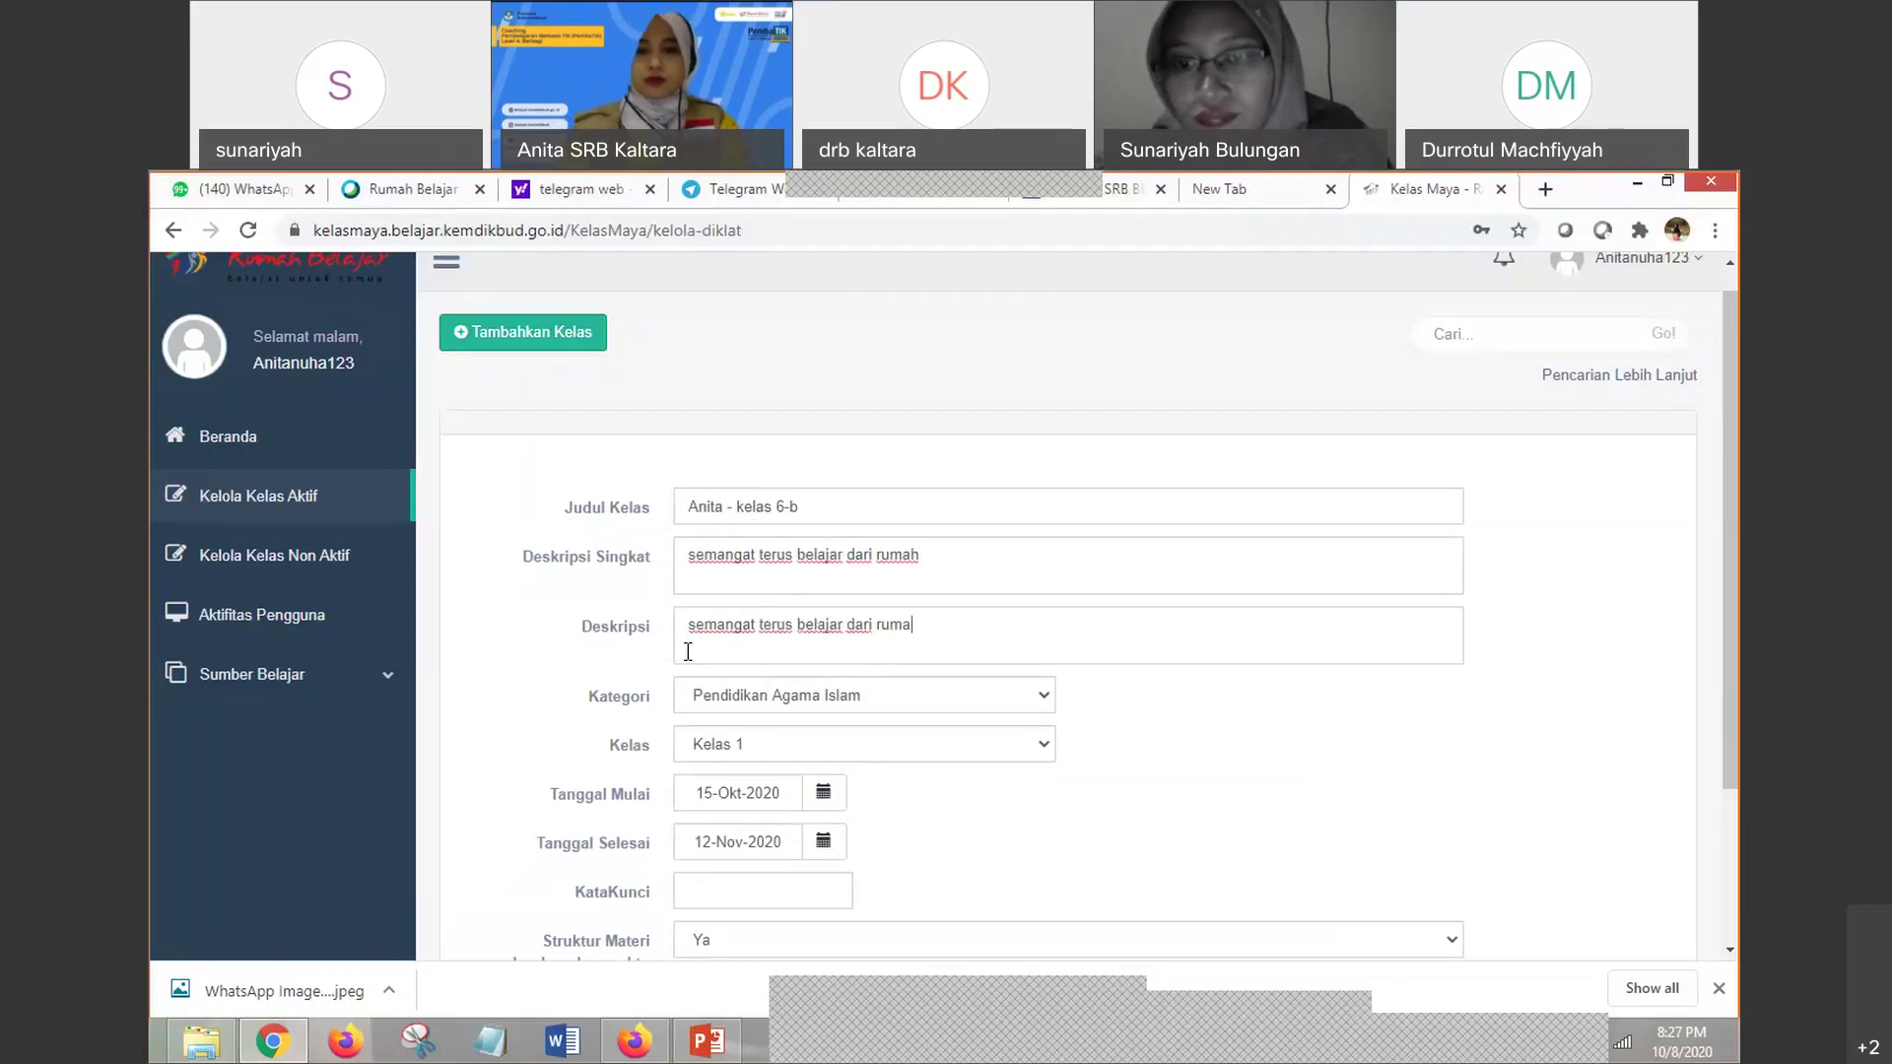
# Step: Choose Matematika as the Kategori and Kelas 6 as the grade
pyautogui.click(806, 700)
pyautogui.scroll(-1, 799, 493)
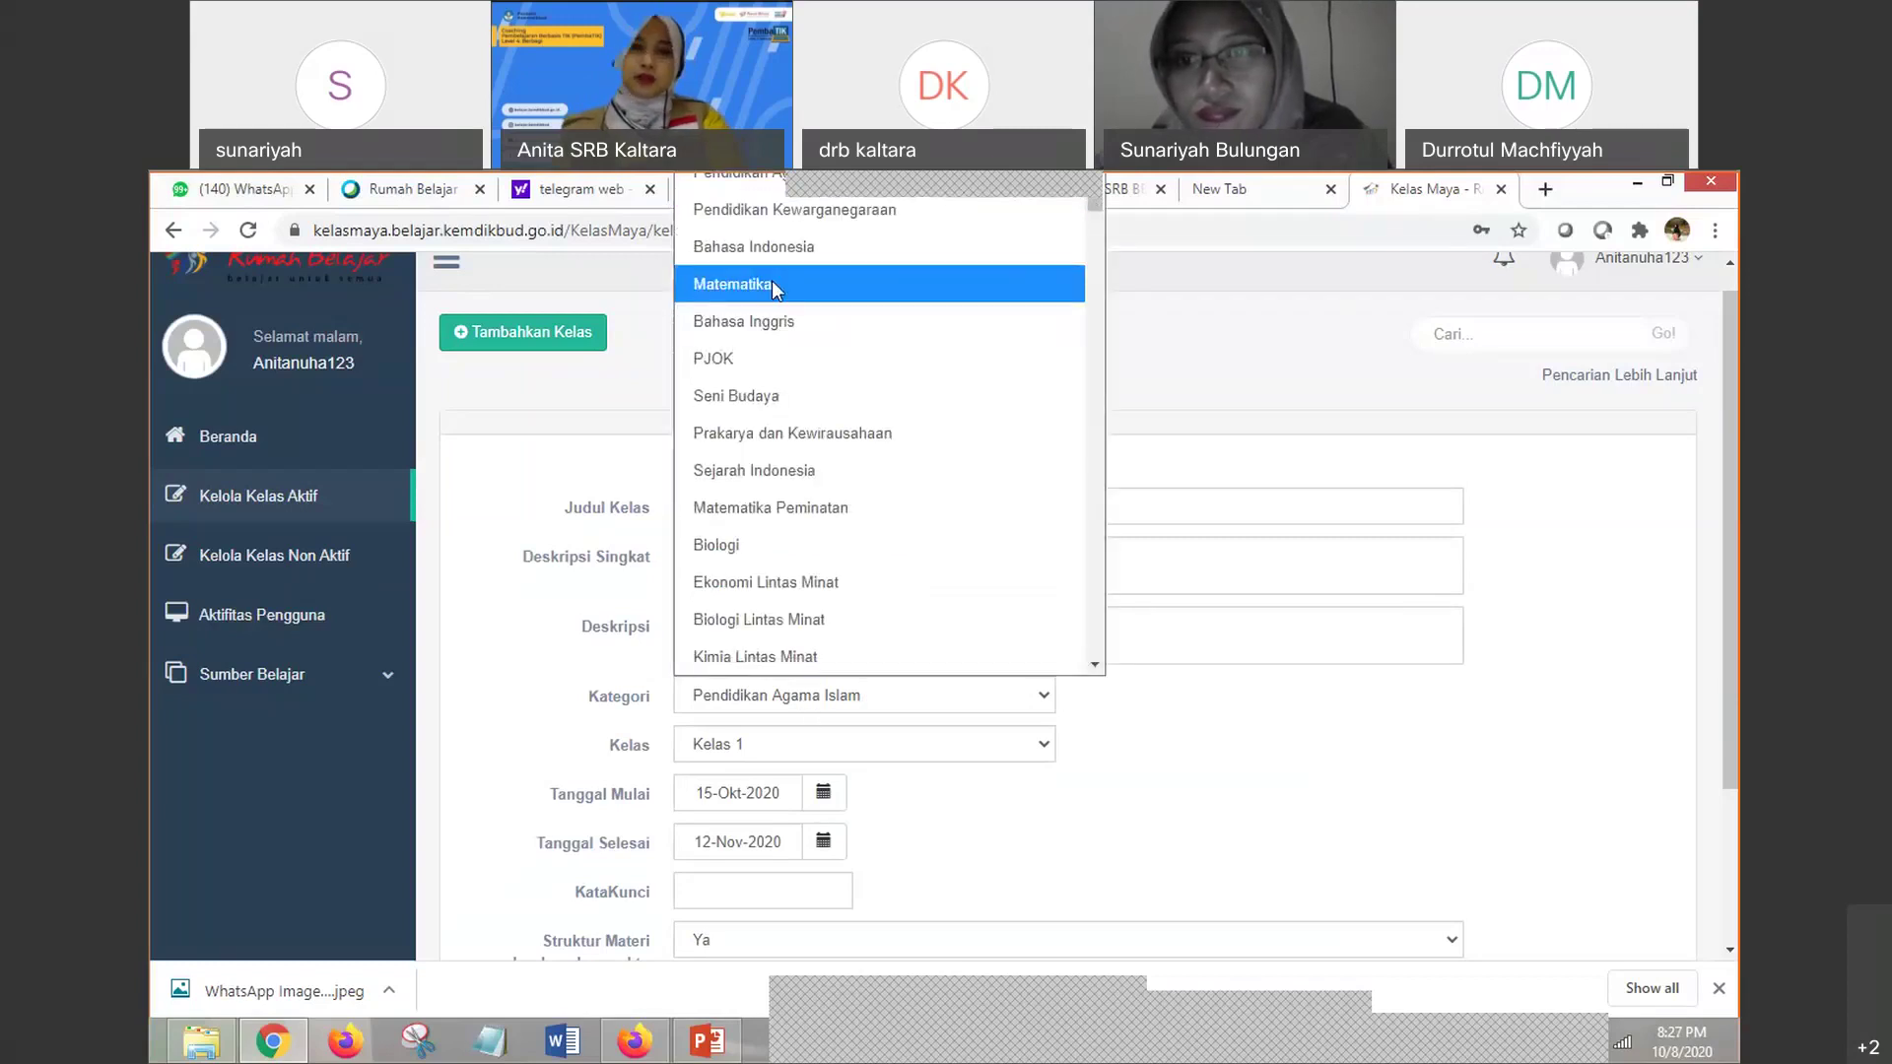
pyautogui.click(772, 281)
pyautogui.scroll(-1, 731, 267)
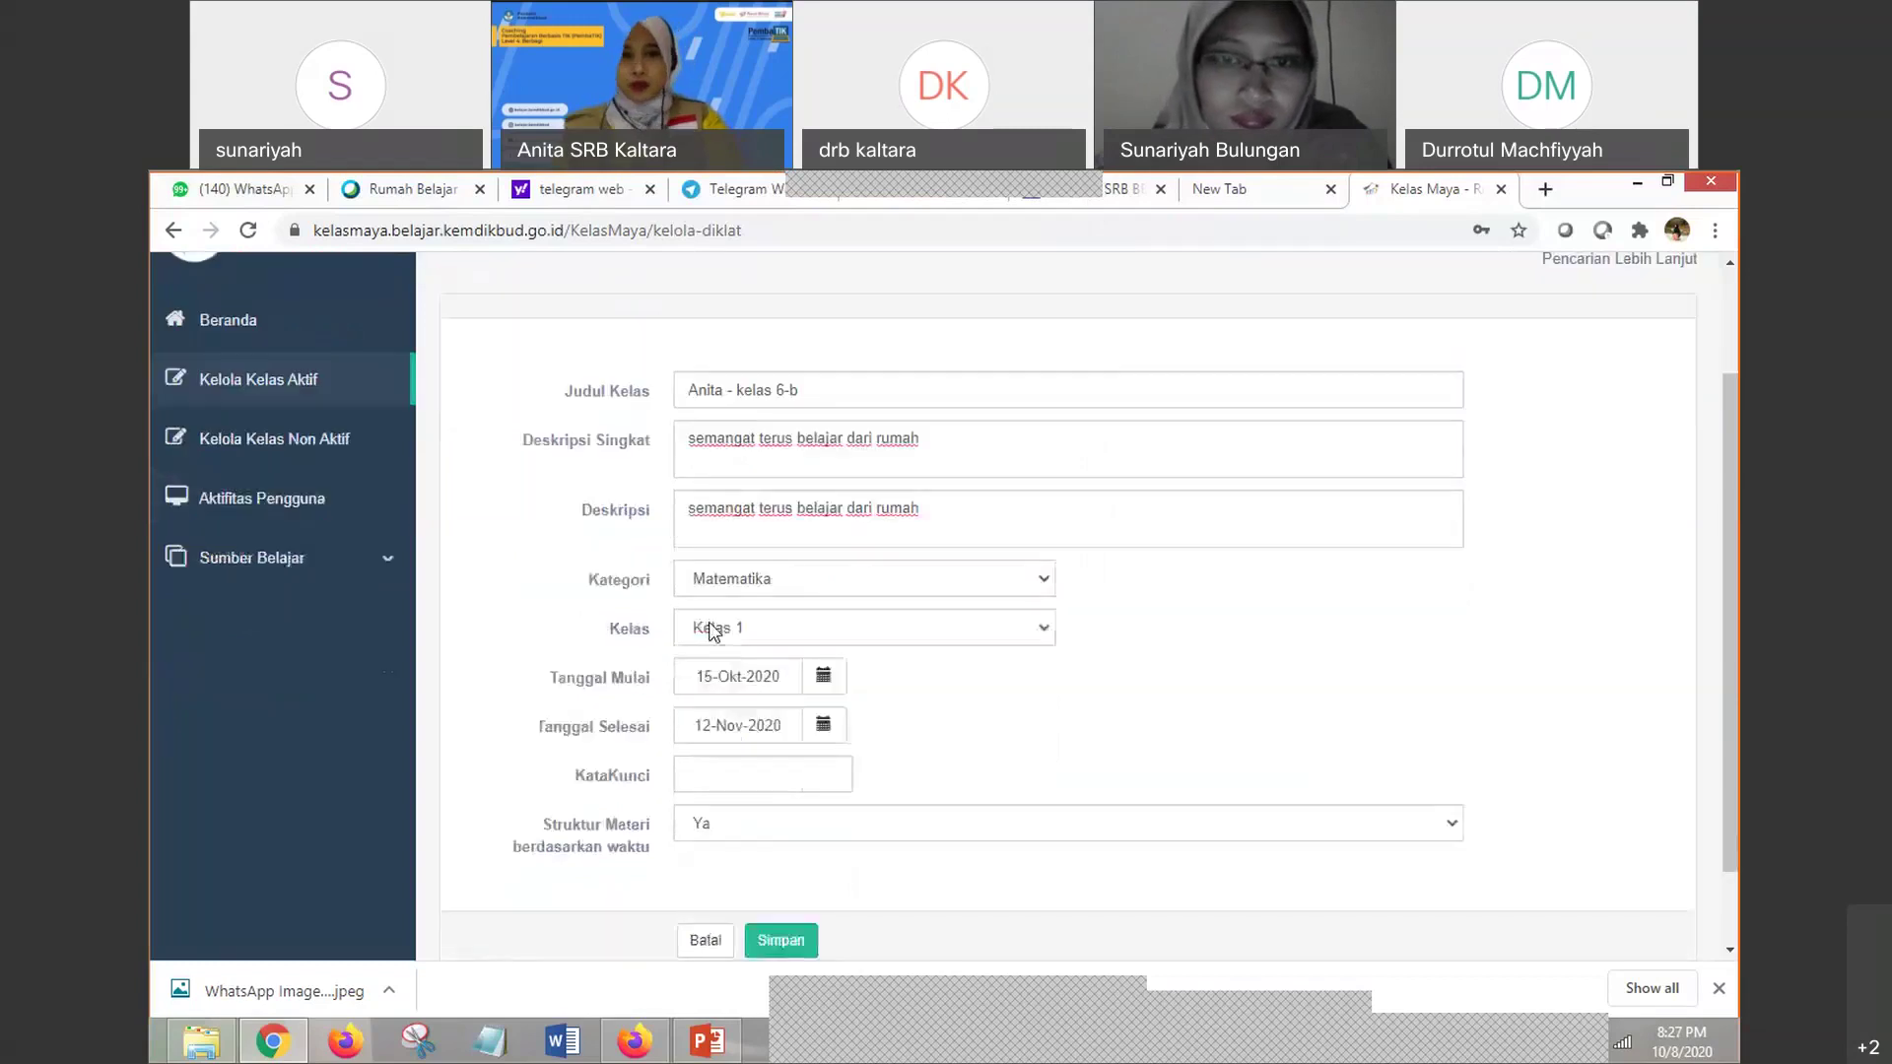
pyautogui.click(705, 628)
pyautogui.click(710, 366)
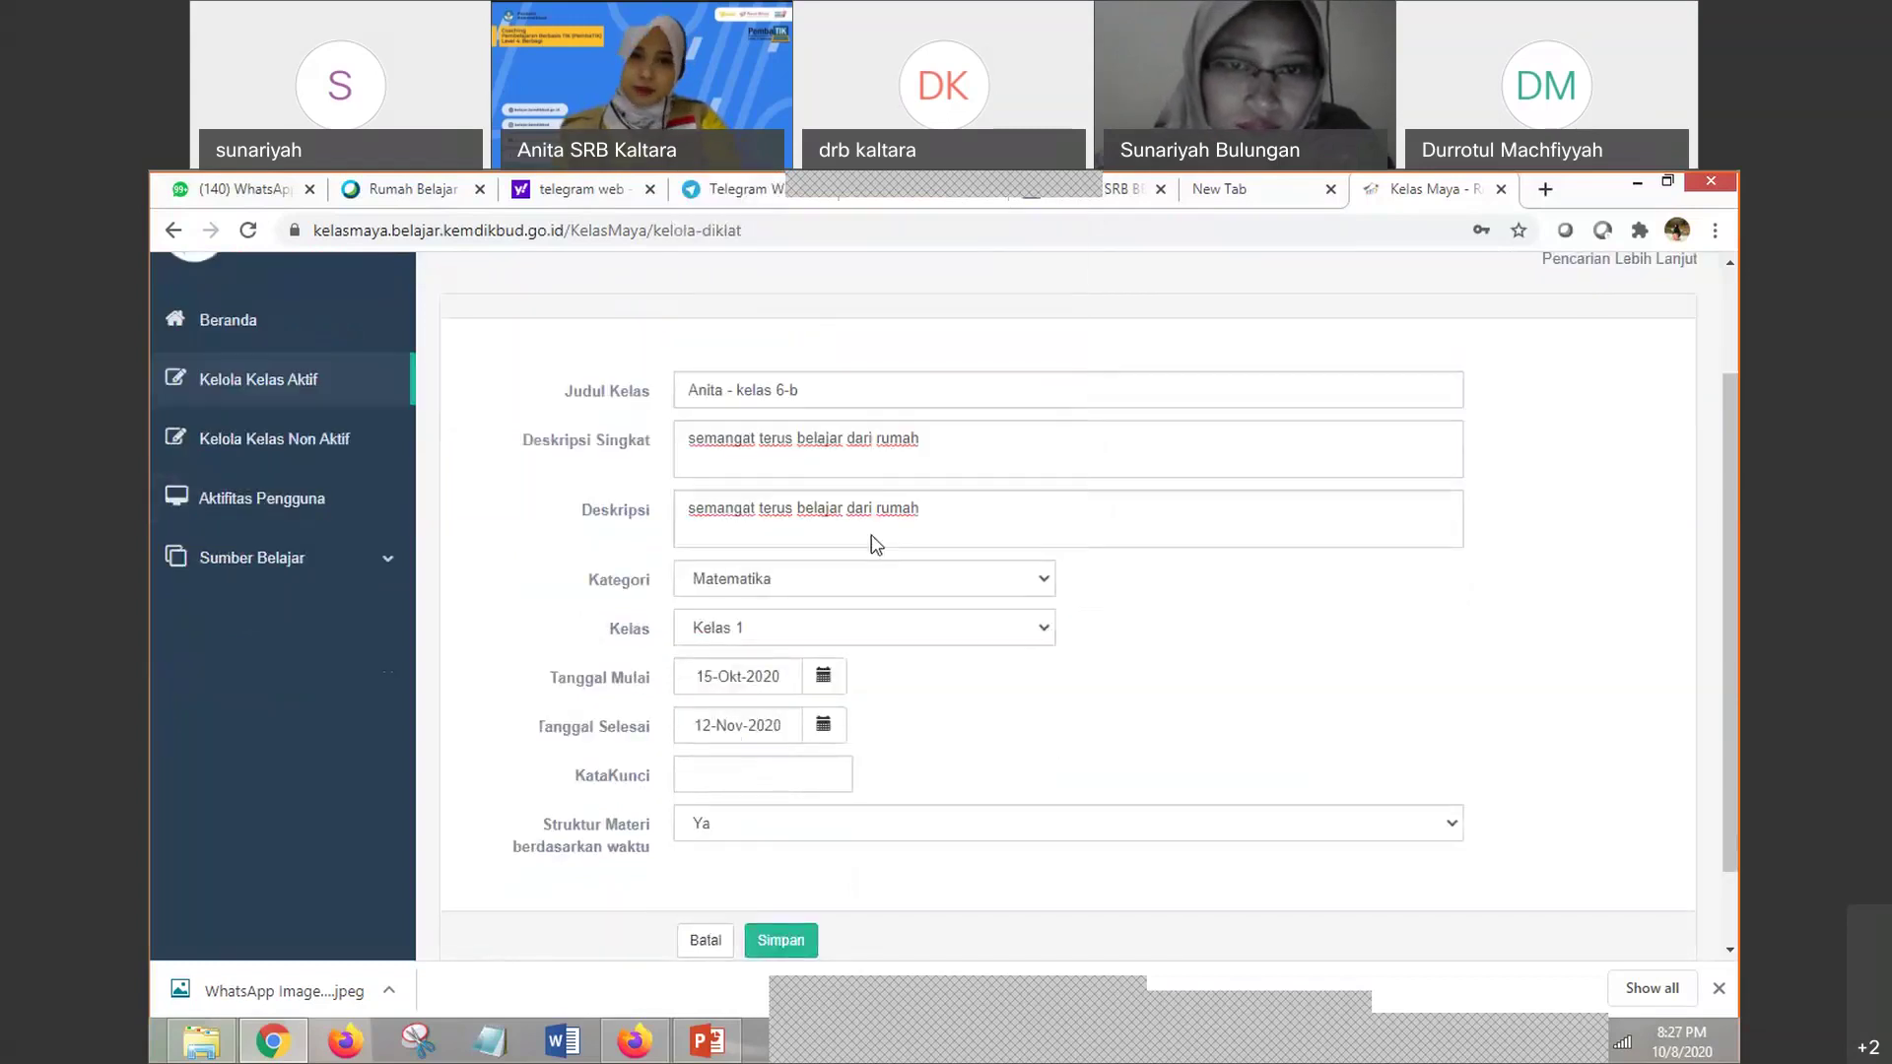
# Step: Keep the 15-Okt-2020 start, set the end date to 30-Nov-2020, and type the class key
pyautogui.click(835, 687)
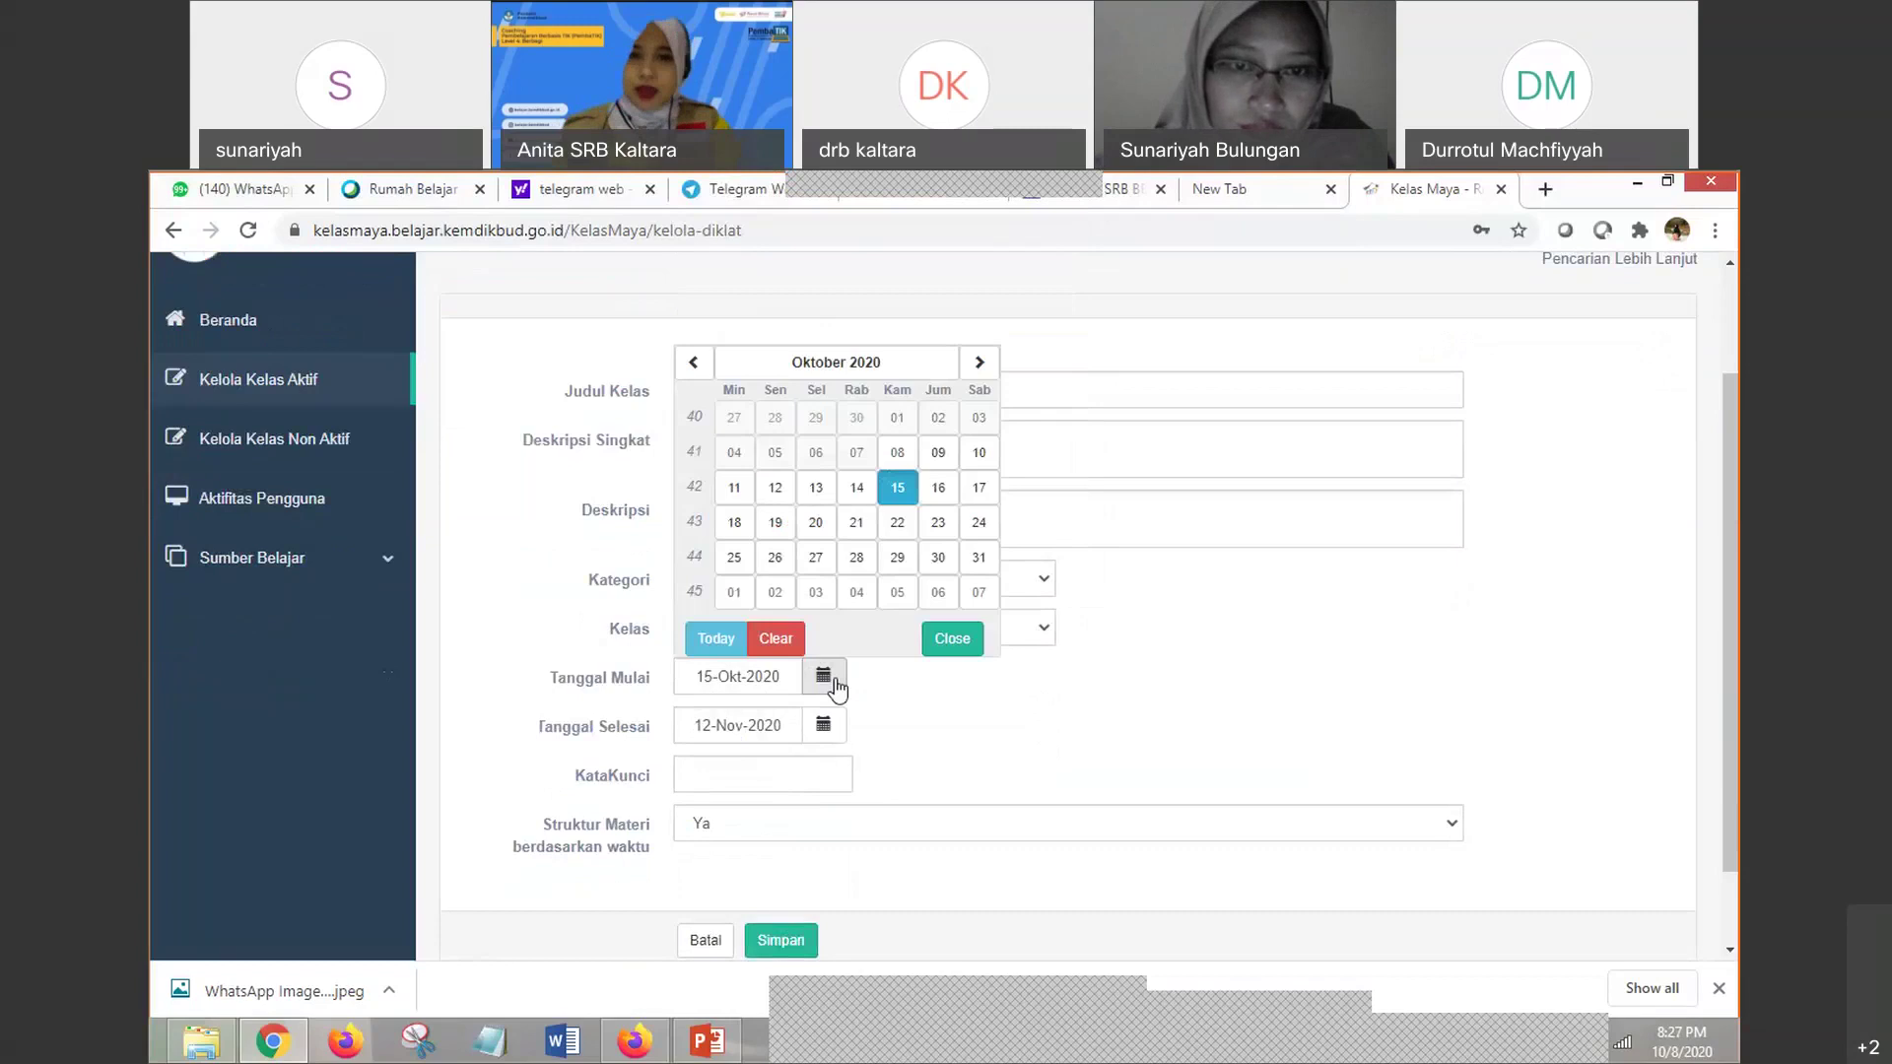
pyautogui.click(943, 720)
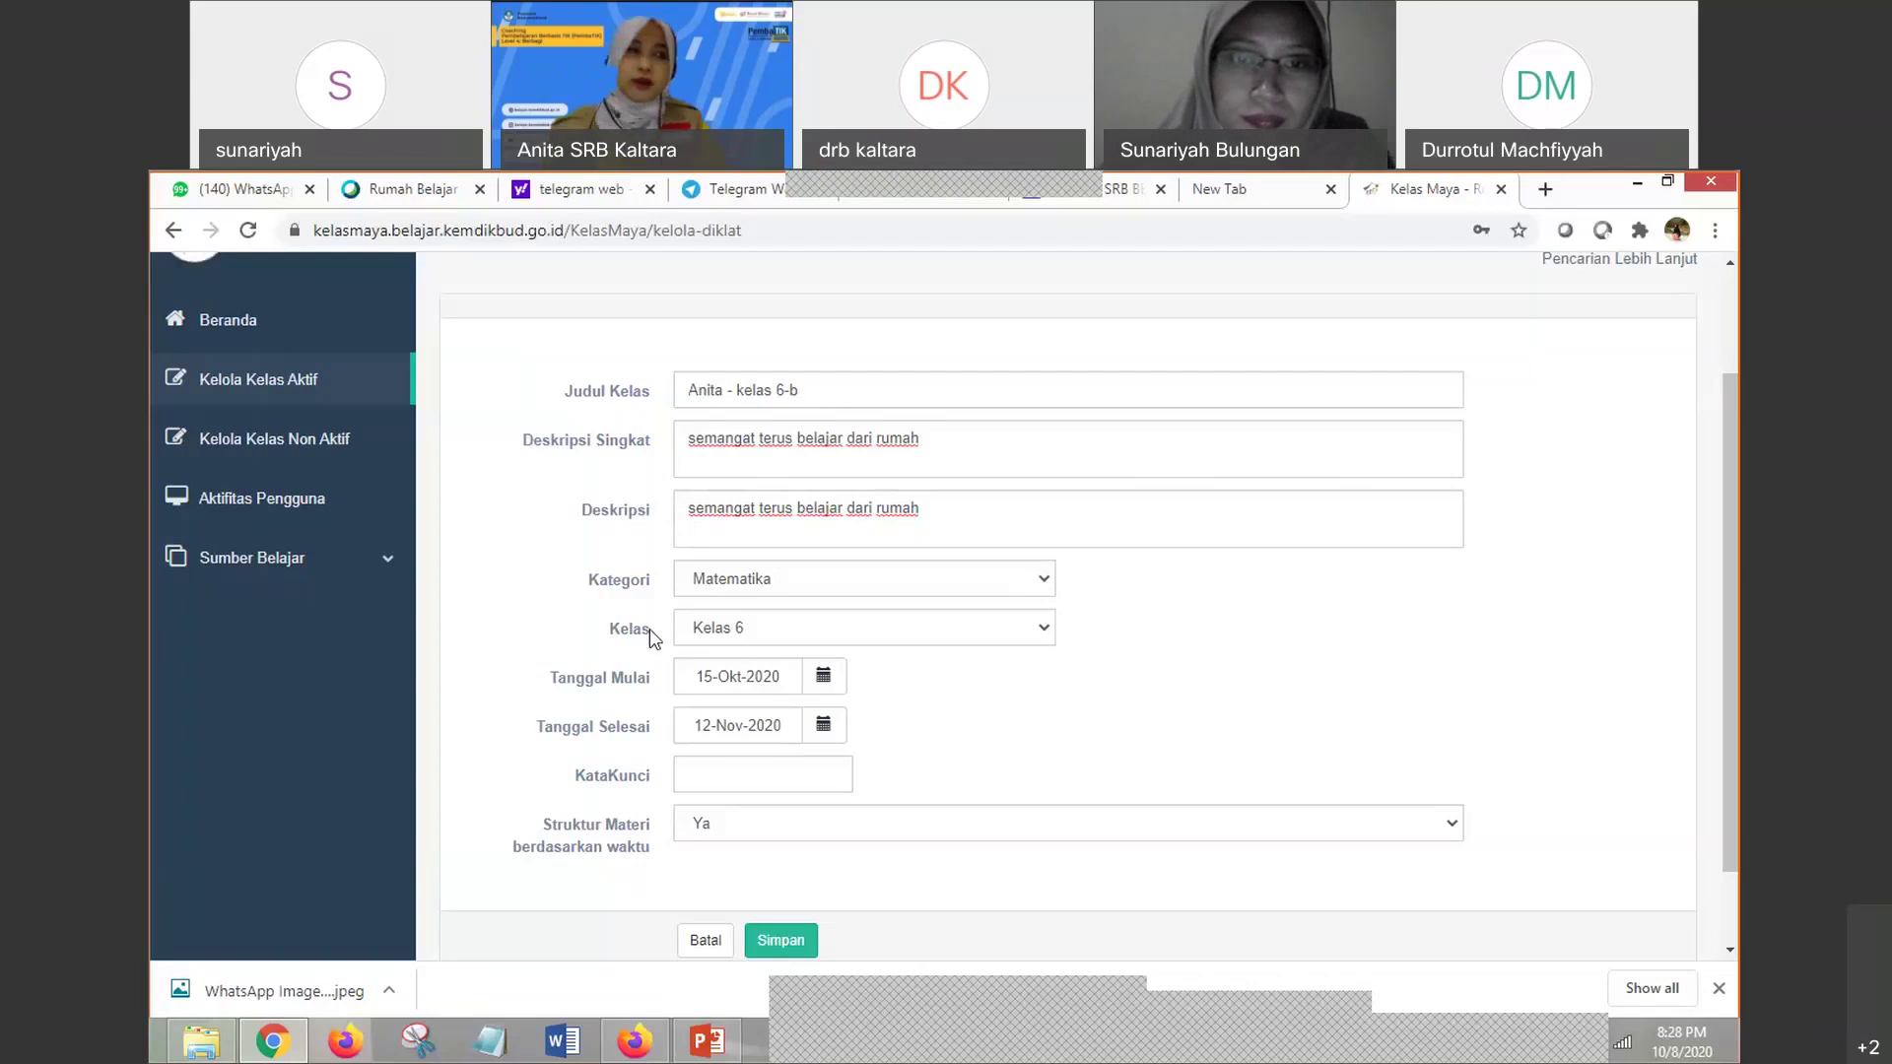
pyautogui.click(826, 728)
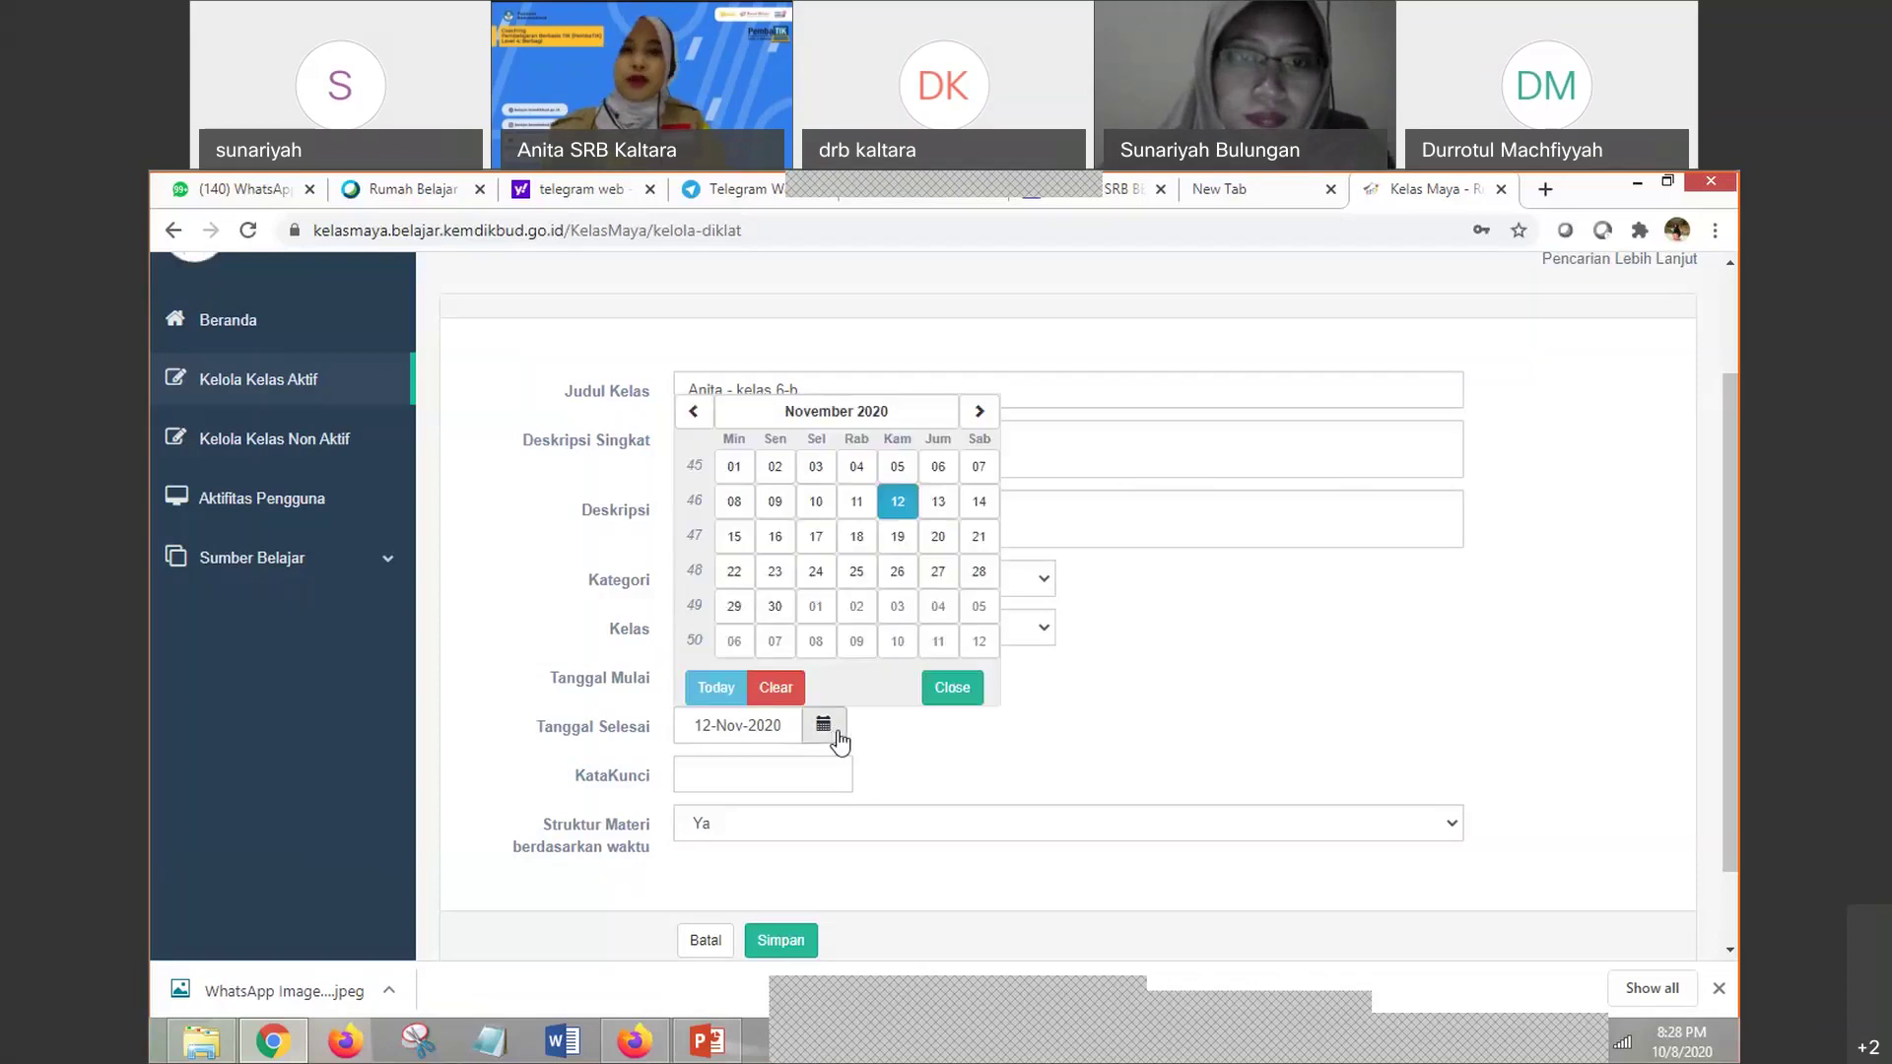
pyautogui.click(775, 606)
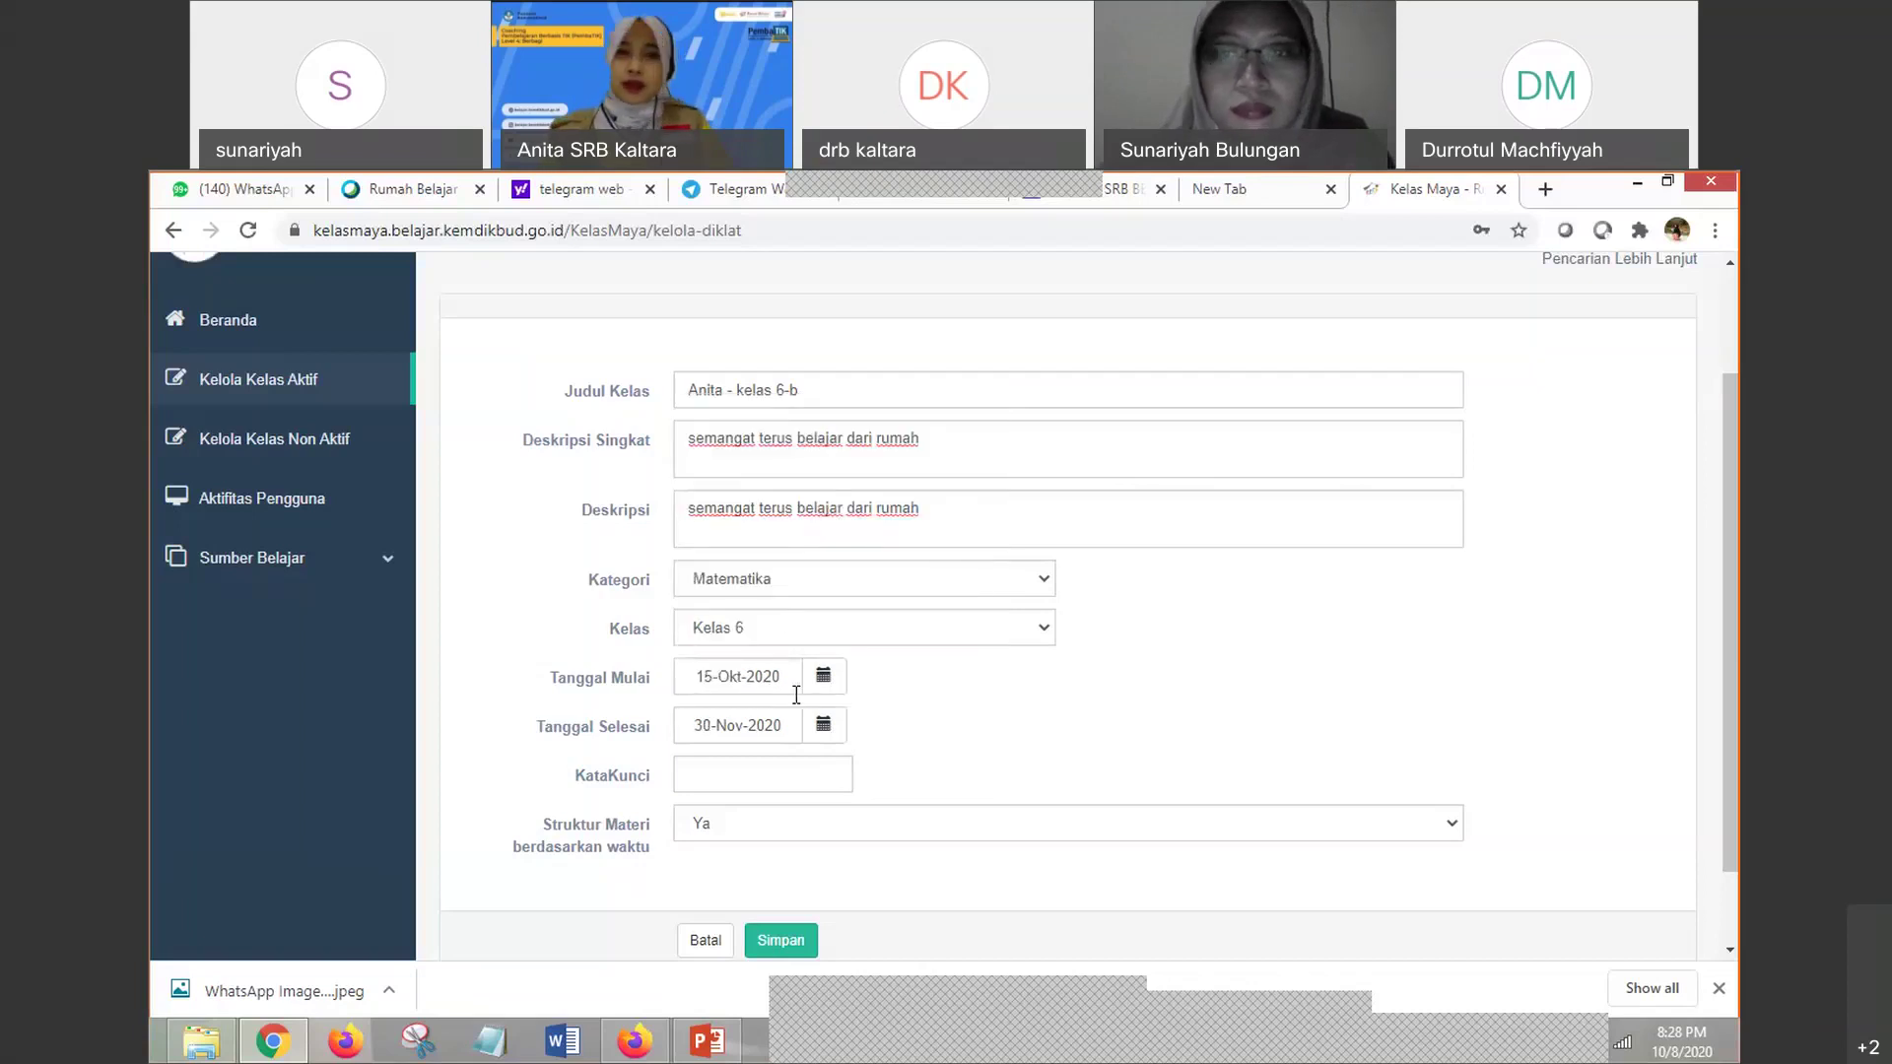
pyautogui.scroll(-1, 796, 695)
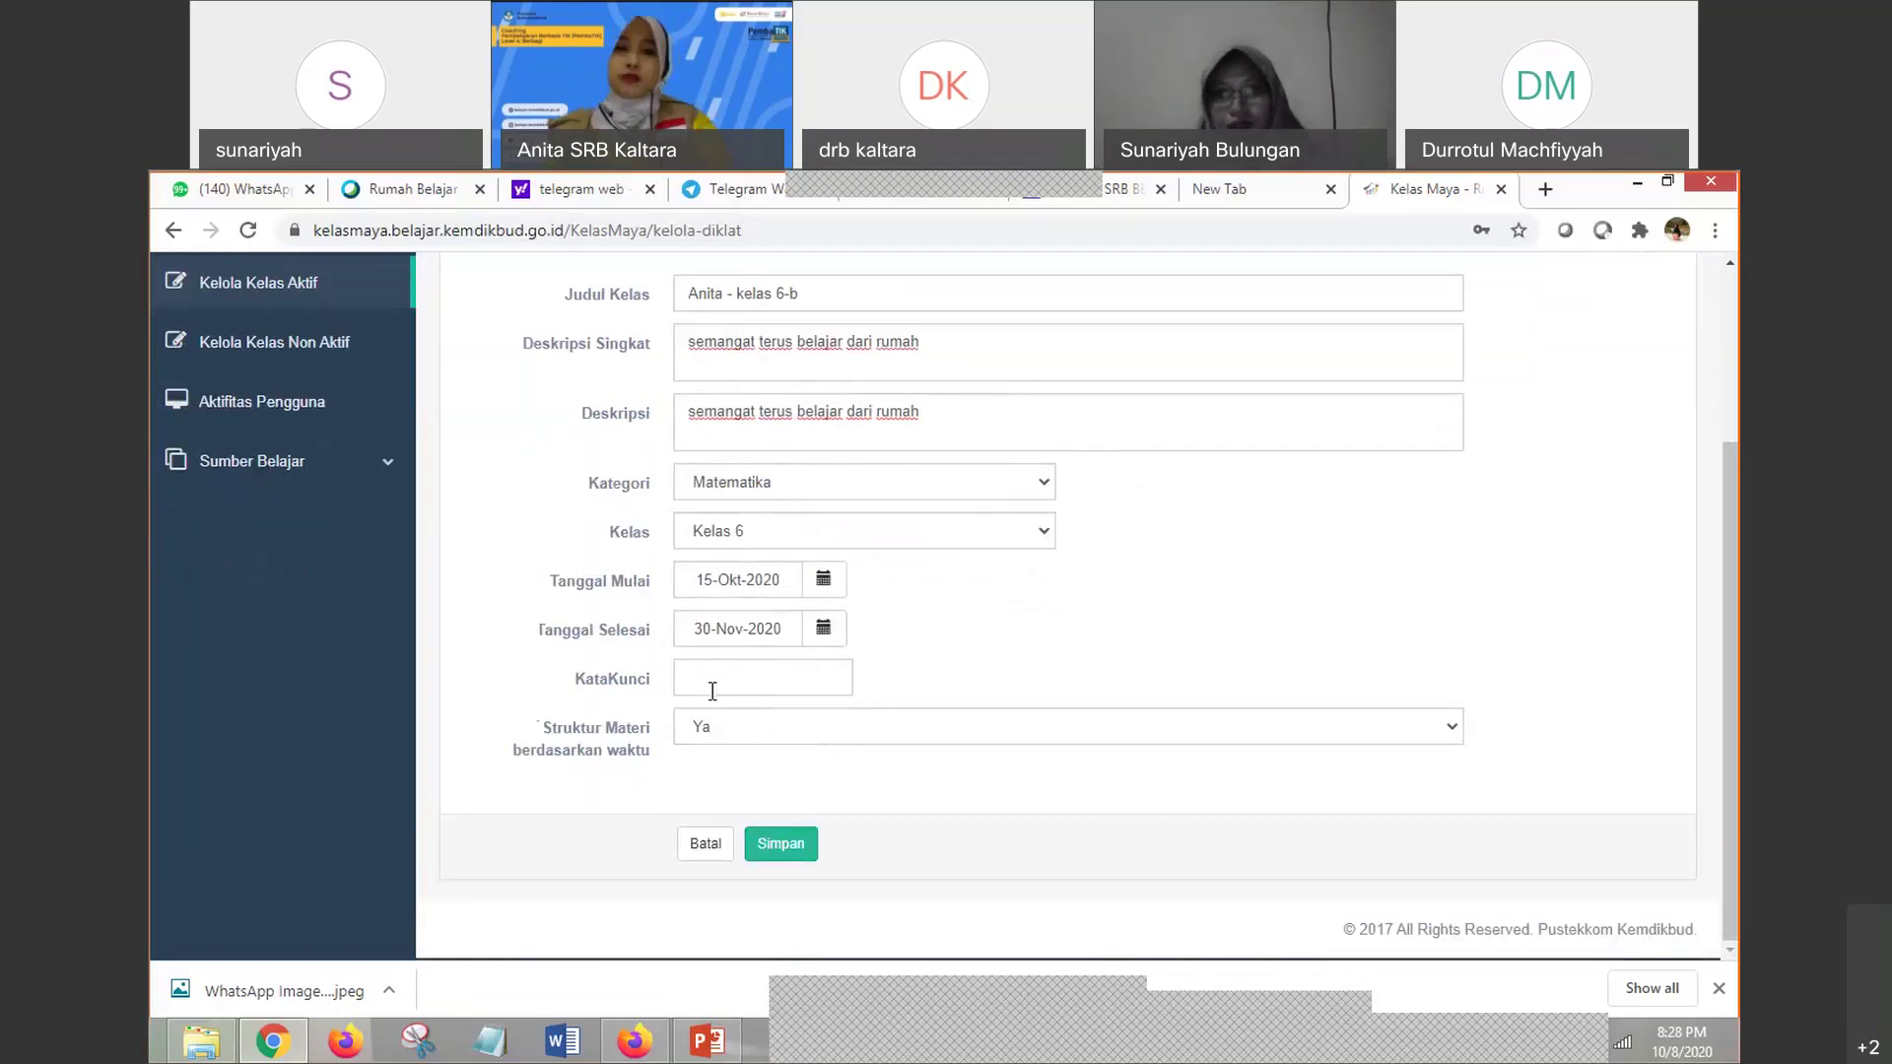
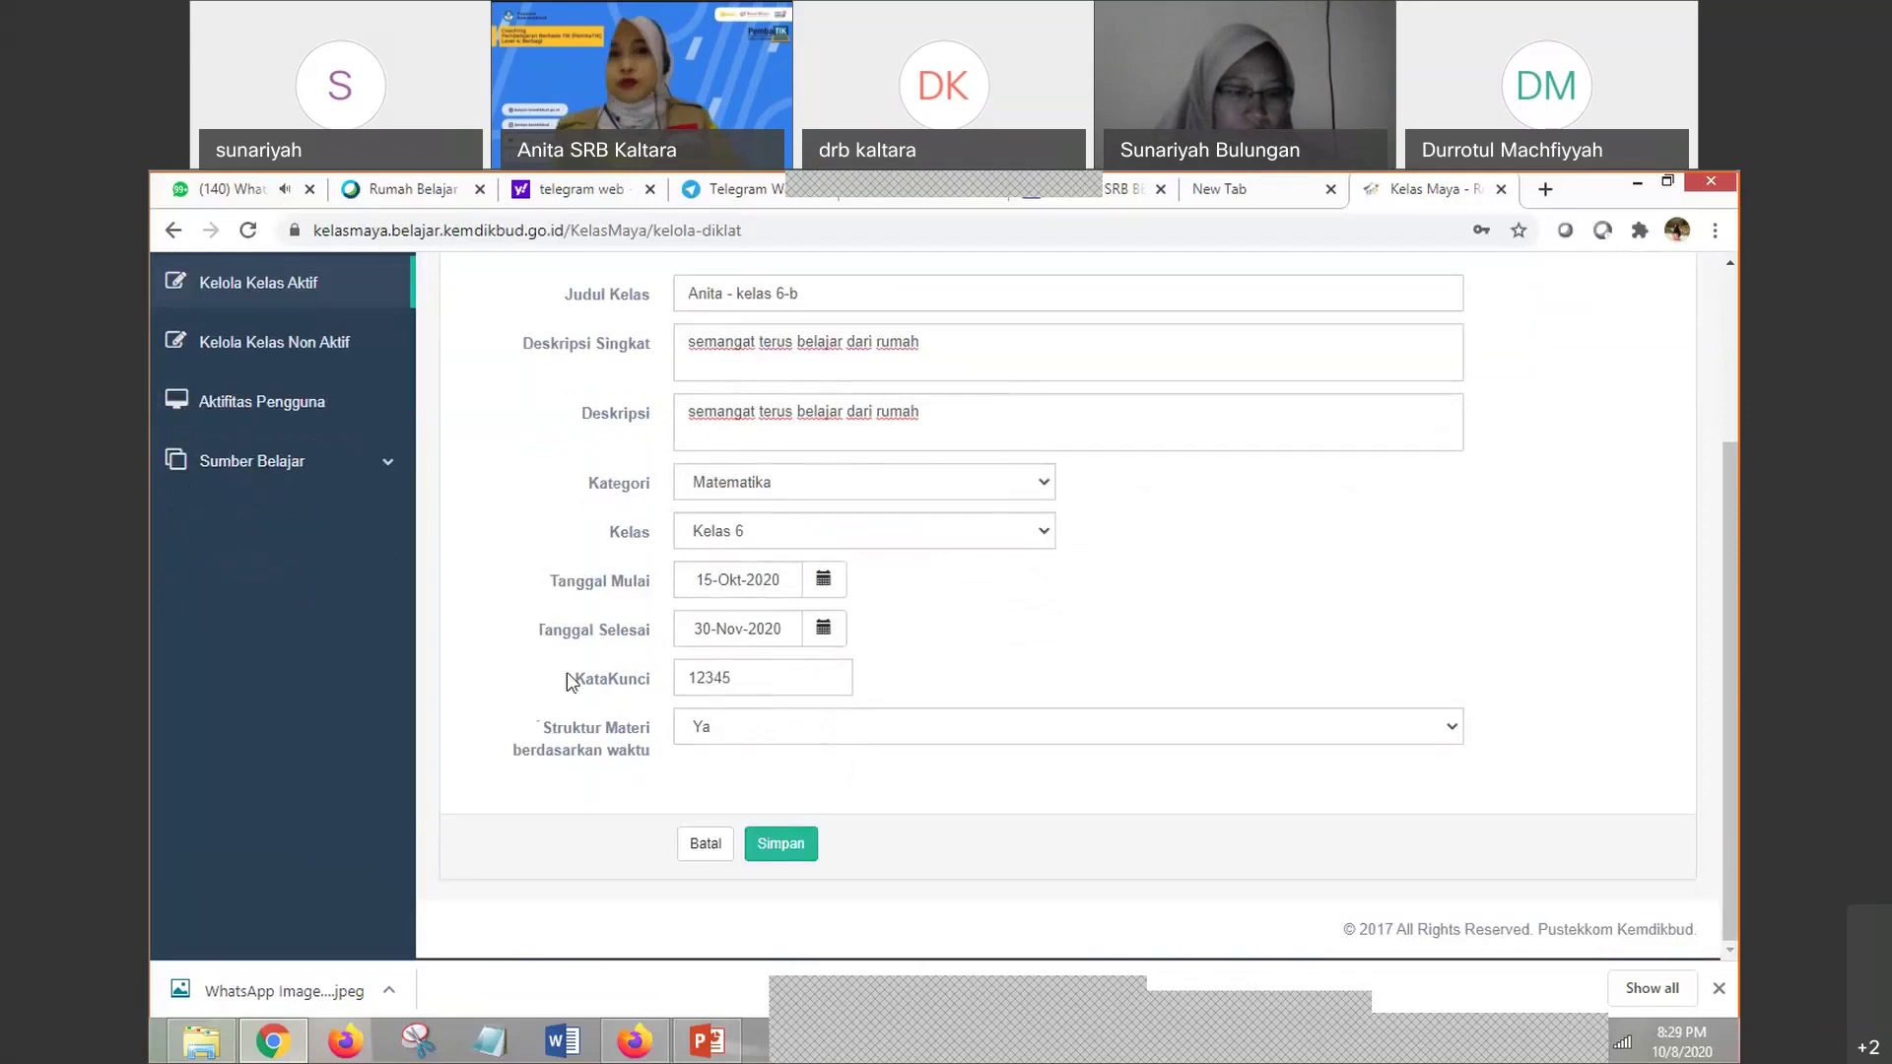
# Step: Save the class and copy its generated Kode Akses from the Kelola Kelas page
pyautogui.click(804, 865)
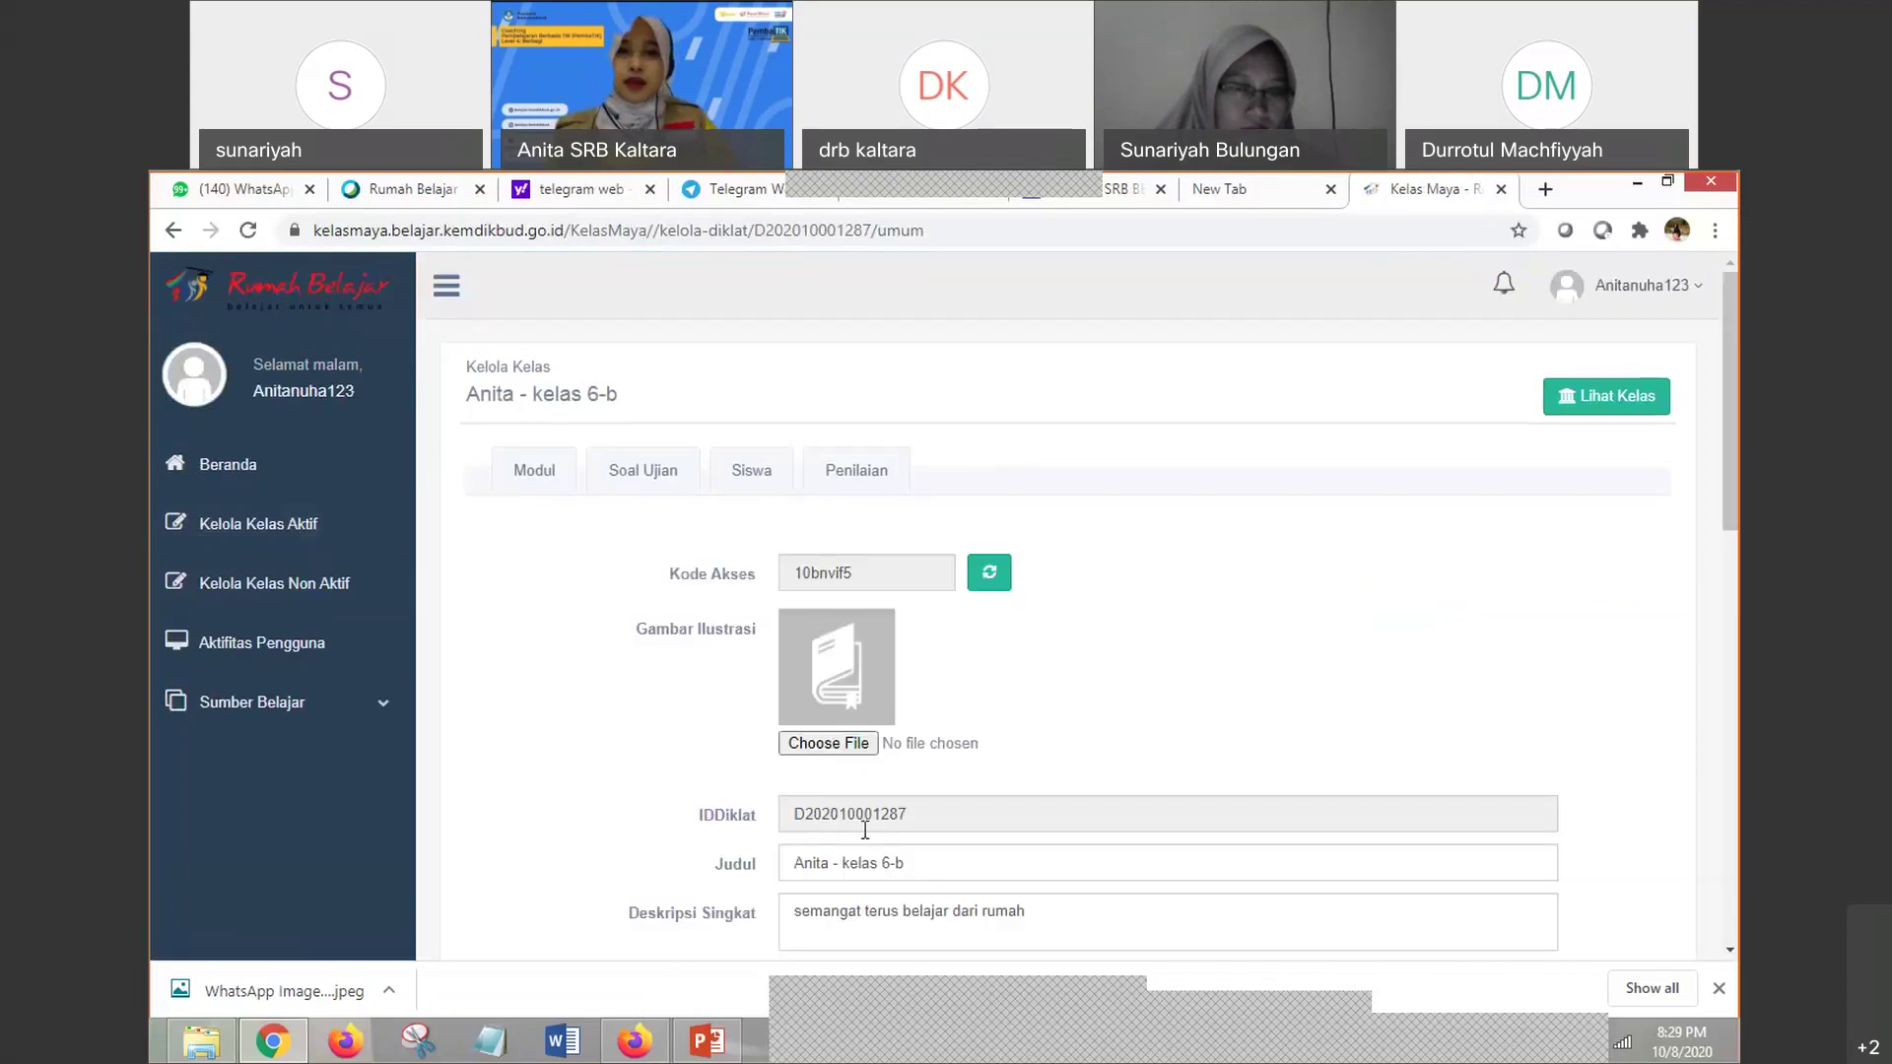
pyautogui.doubleClick(846, 575)
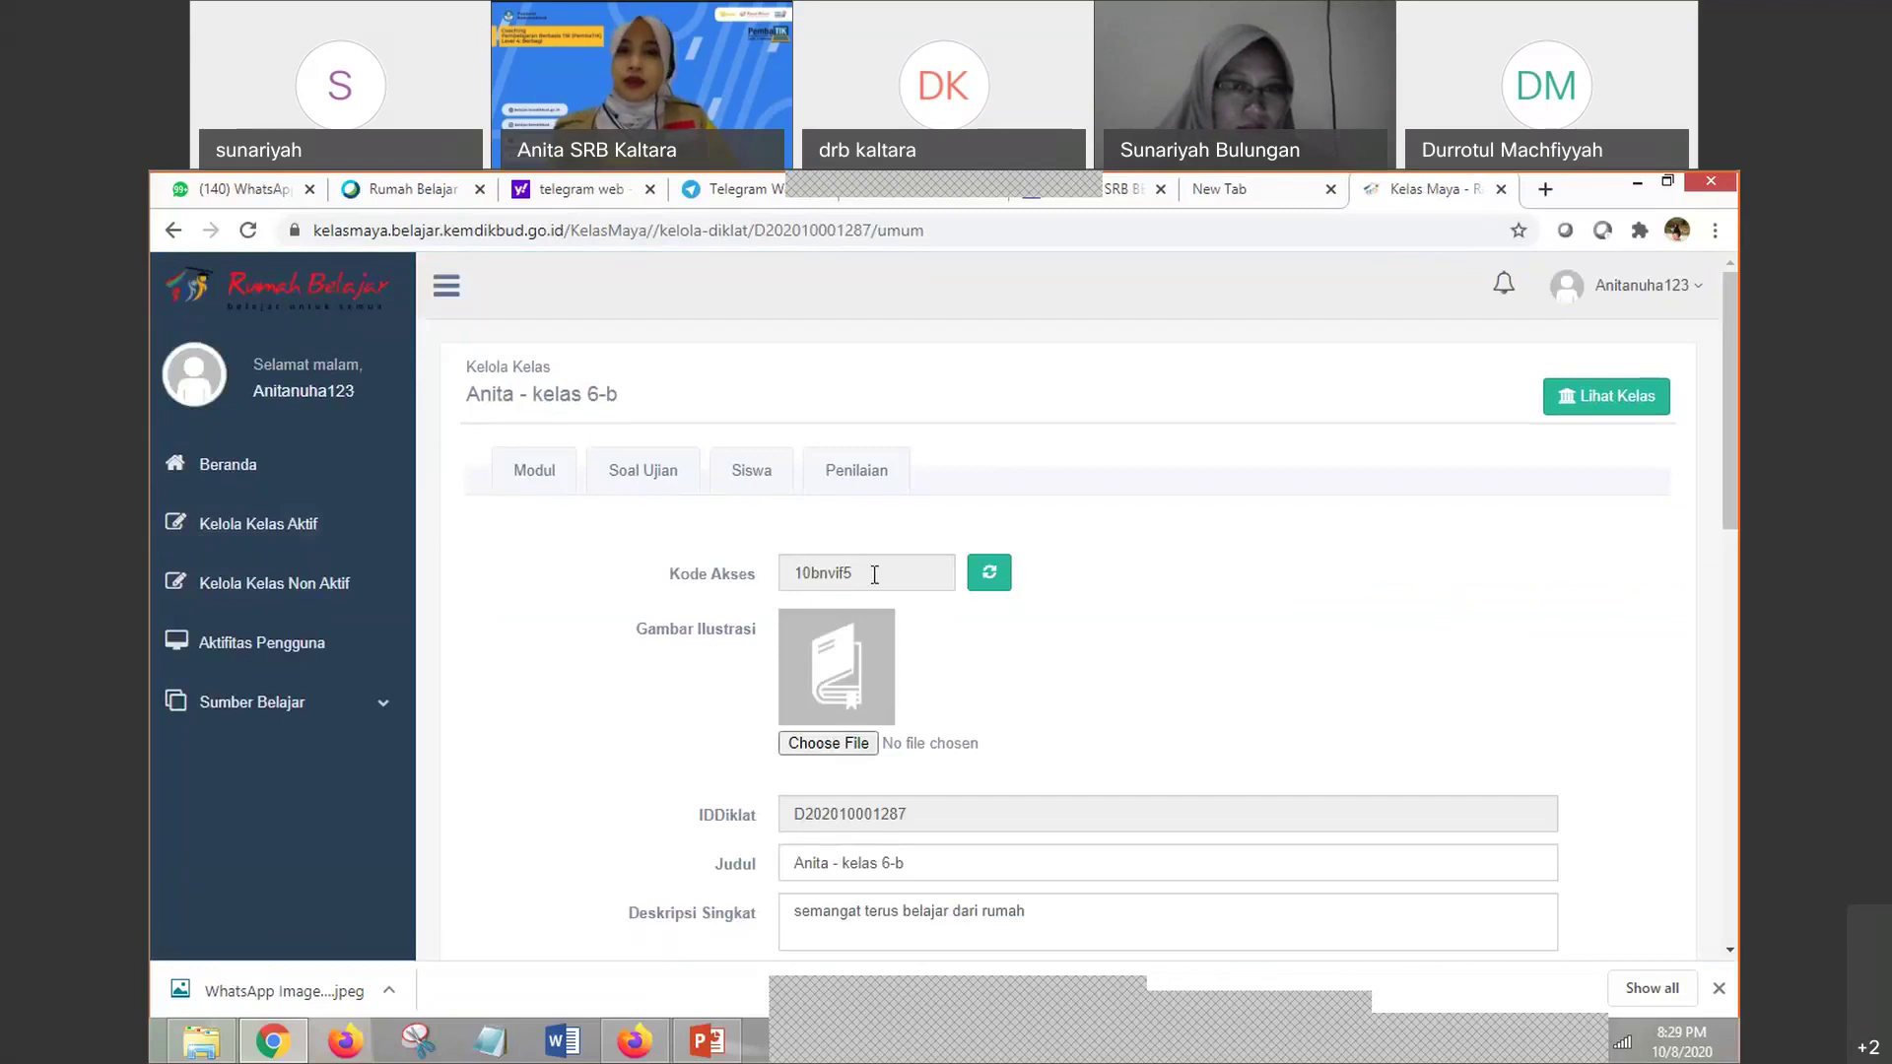
pyautogui.rightClick(832, 575)
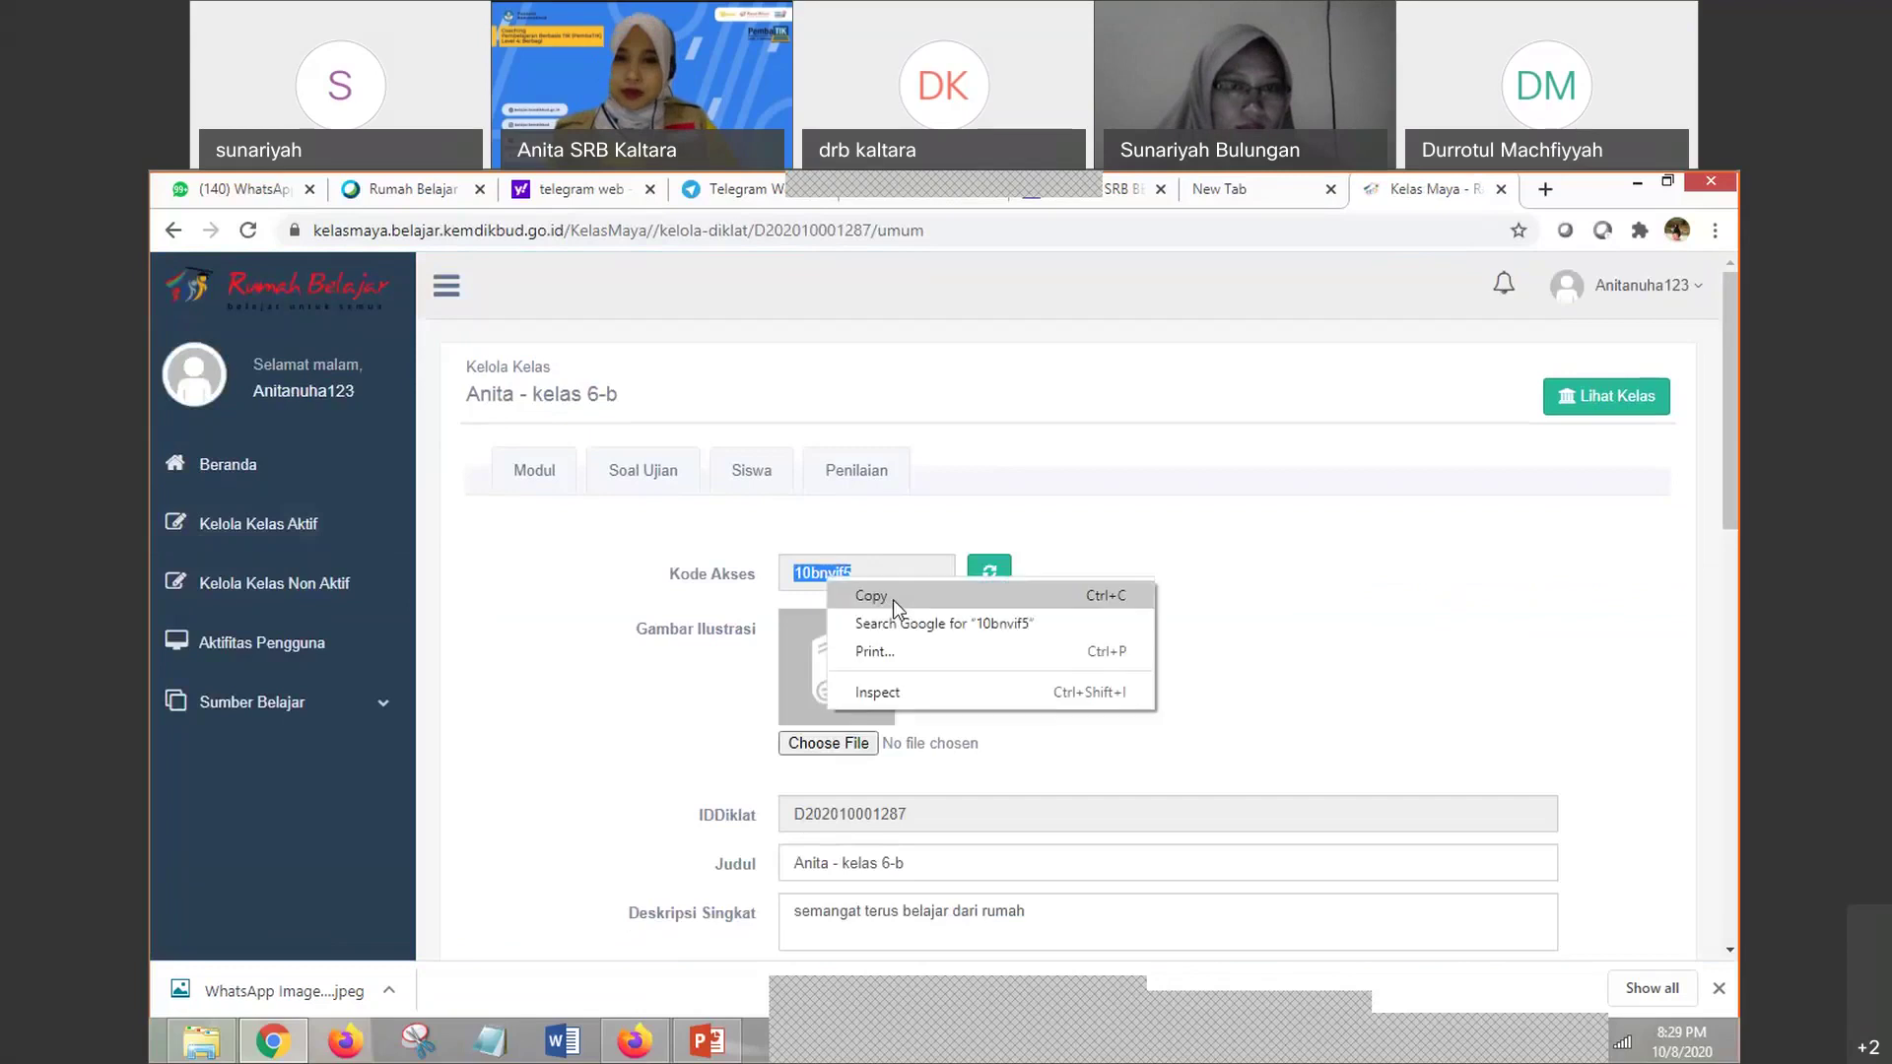
pyautogui.click(893, 599)
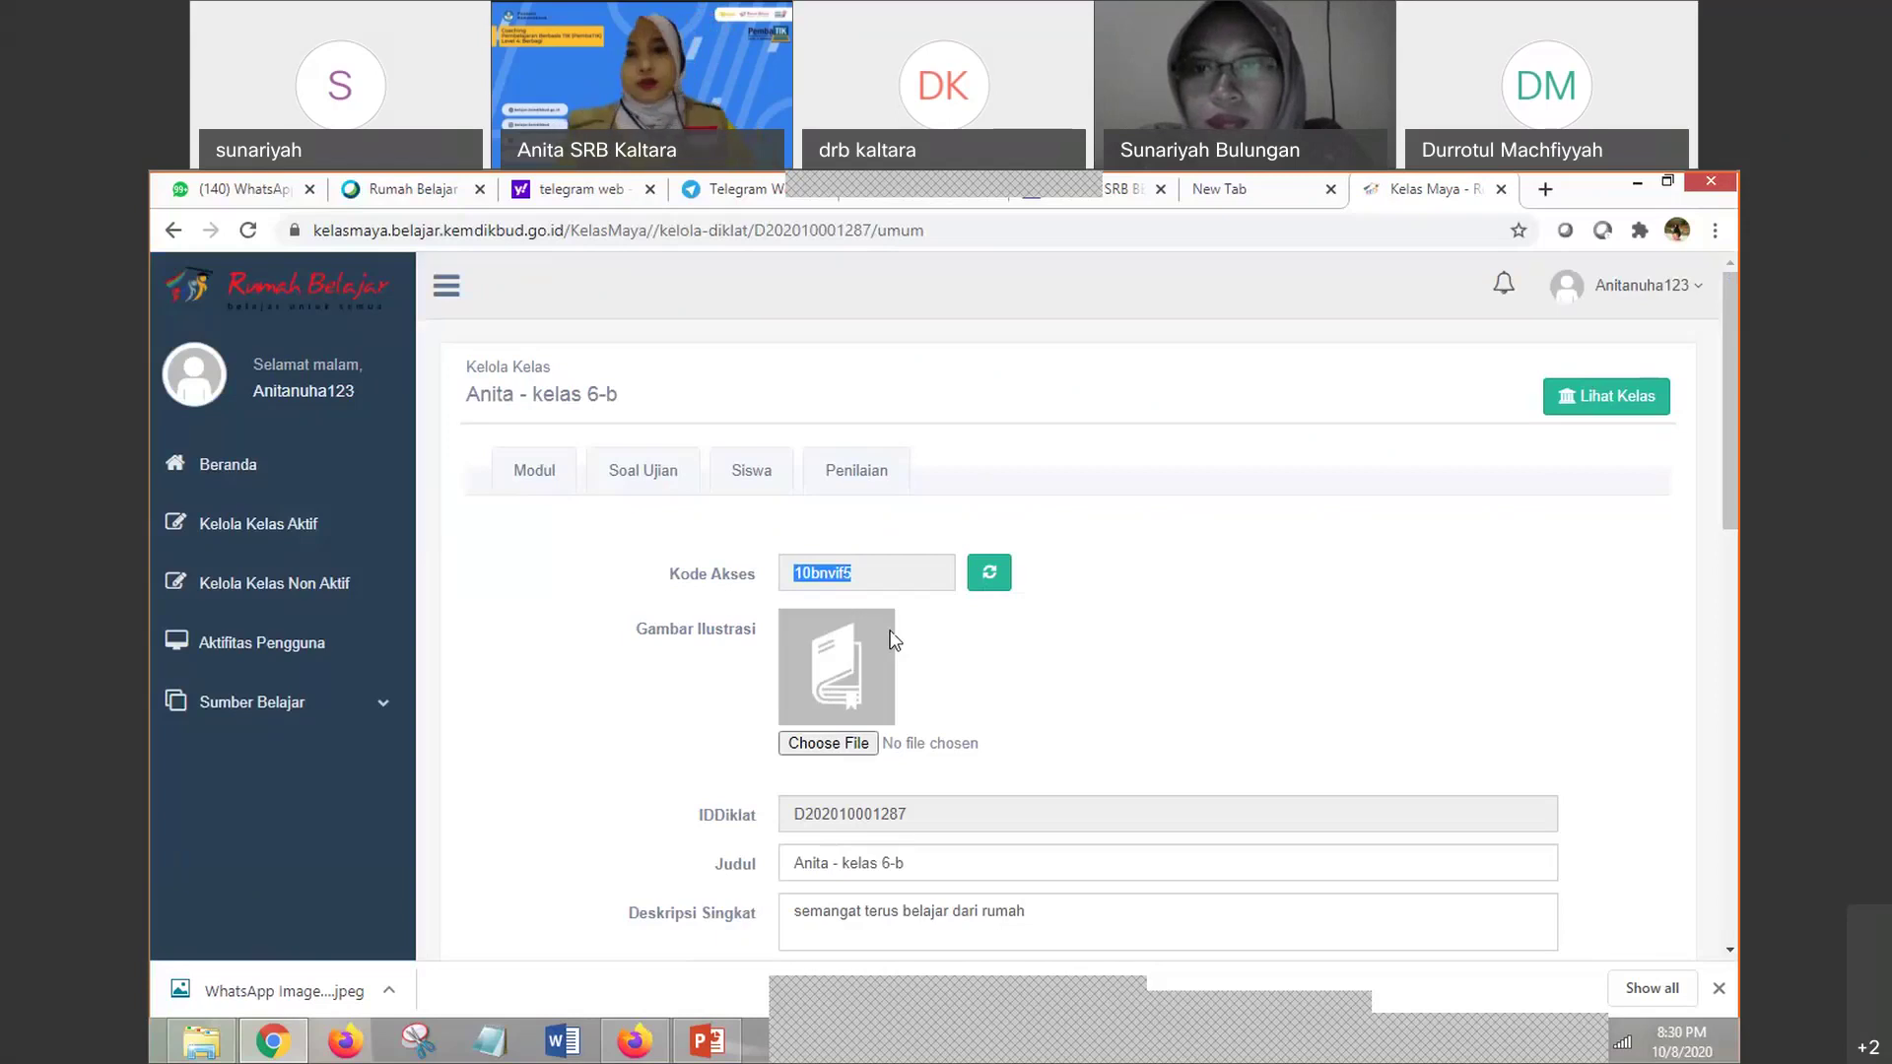
# Step: Enter 'siswa dapat memahami perkalian' as Tujuan Pembelajaran and 'siswa kelas 6' as Sasaran Siswa
pyautogui.scroll(-3, 814, 732)
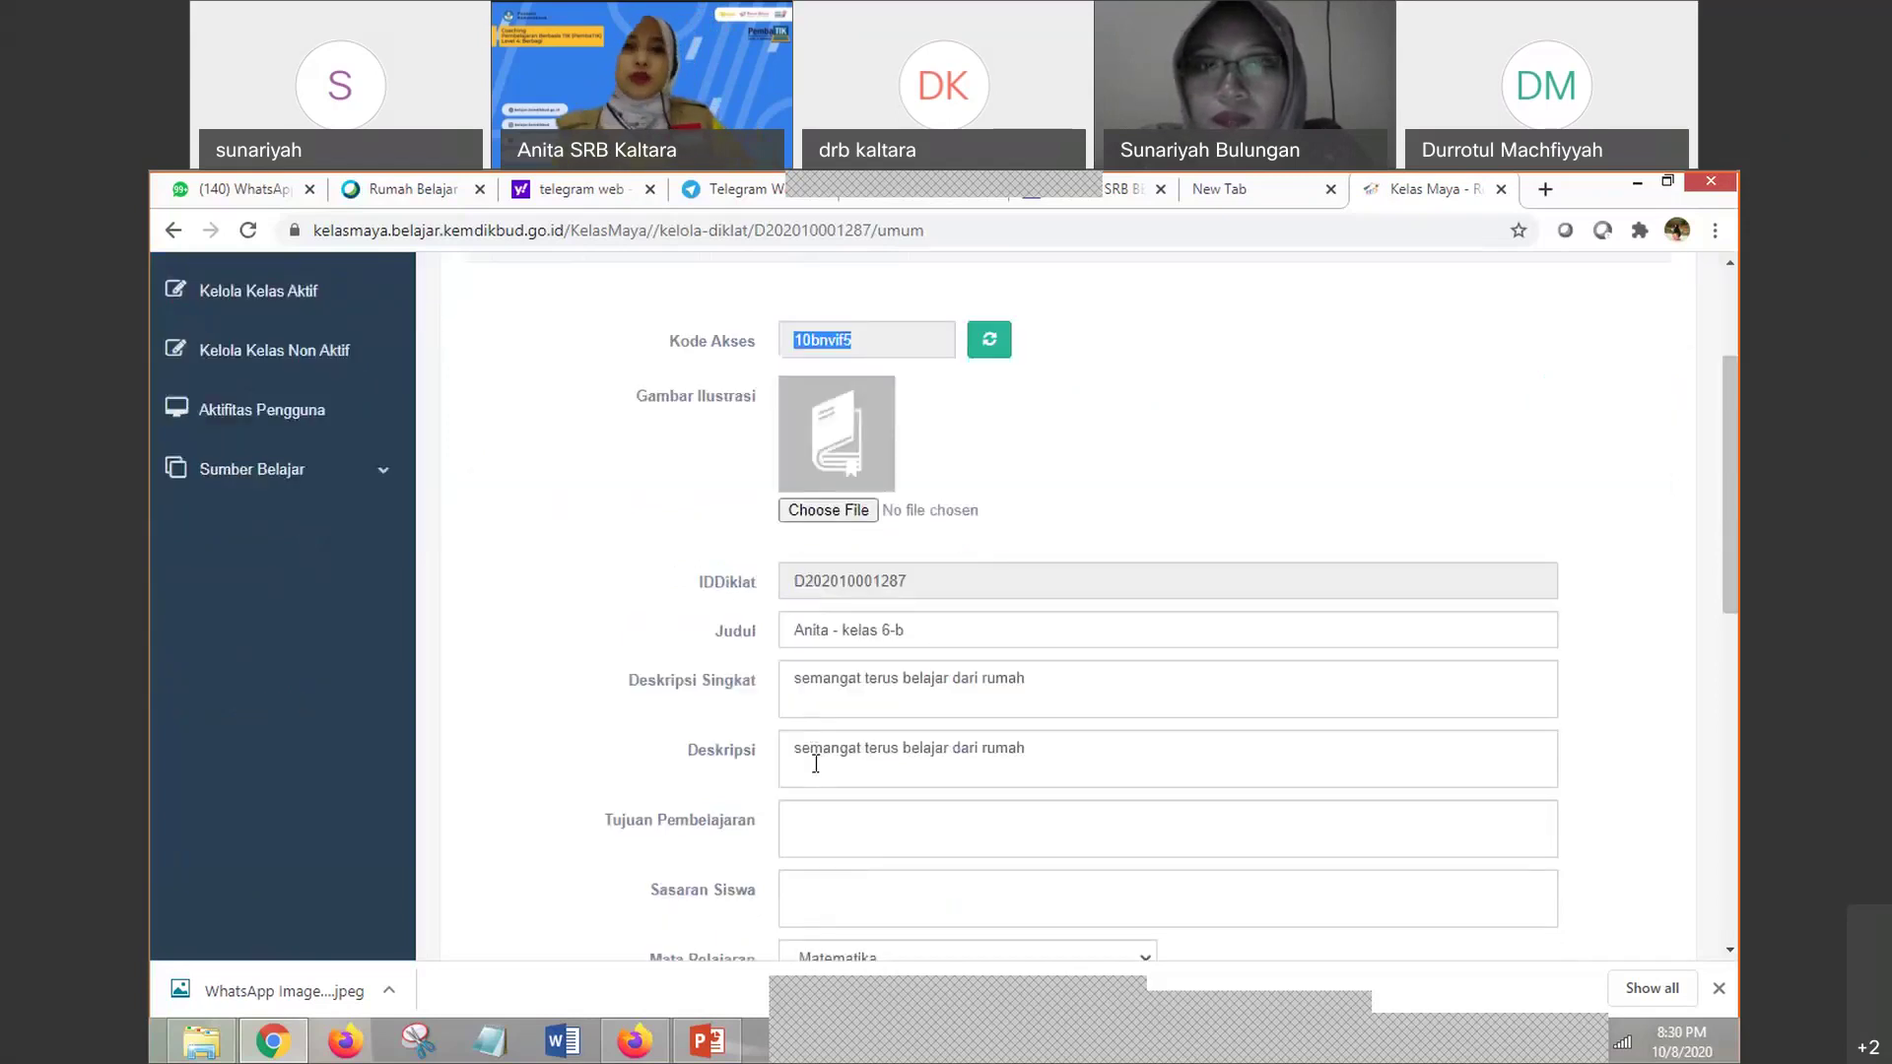
pyautogui.scroll(-3, 878, 670)
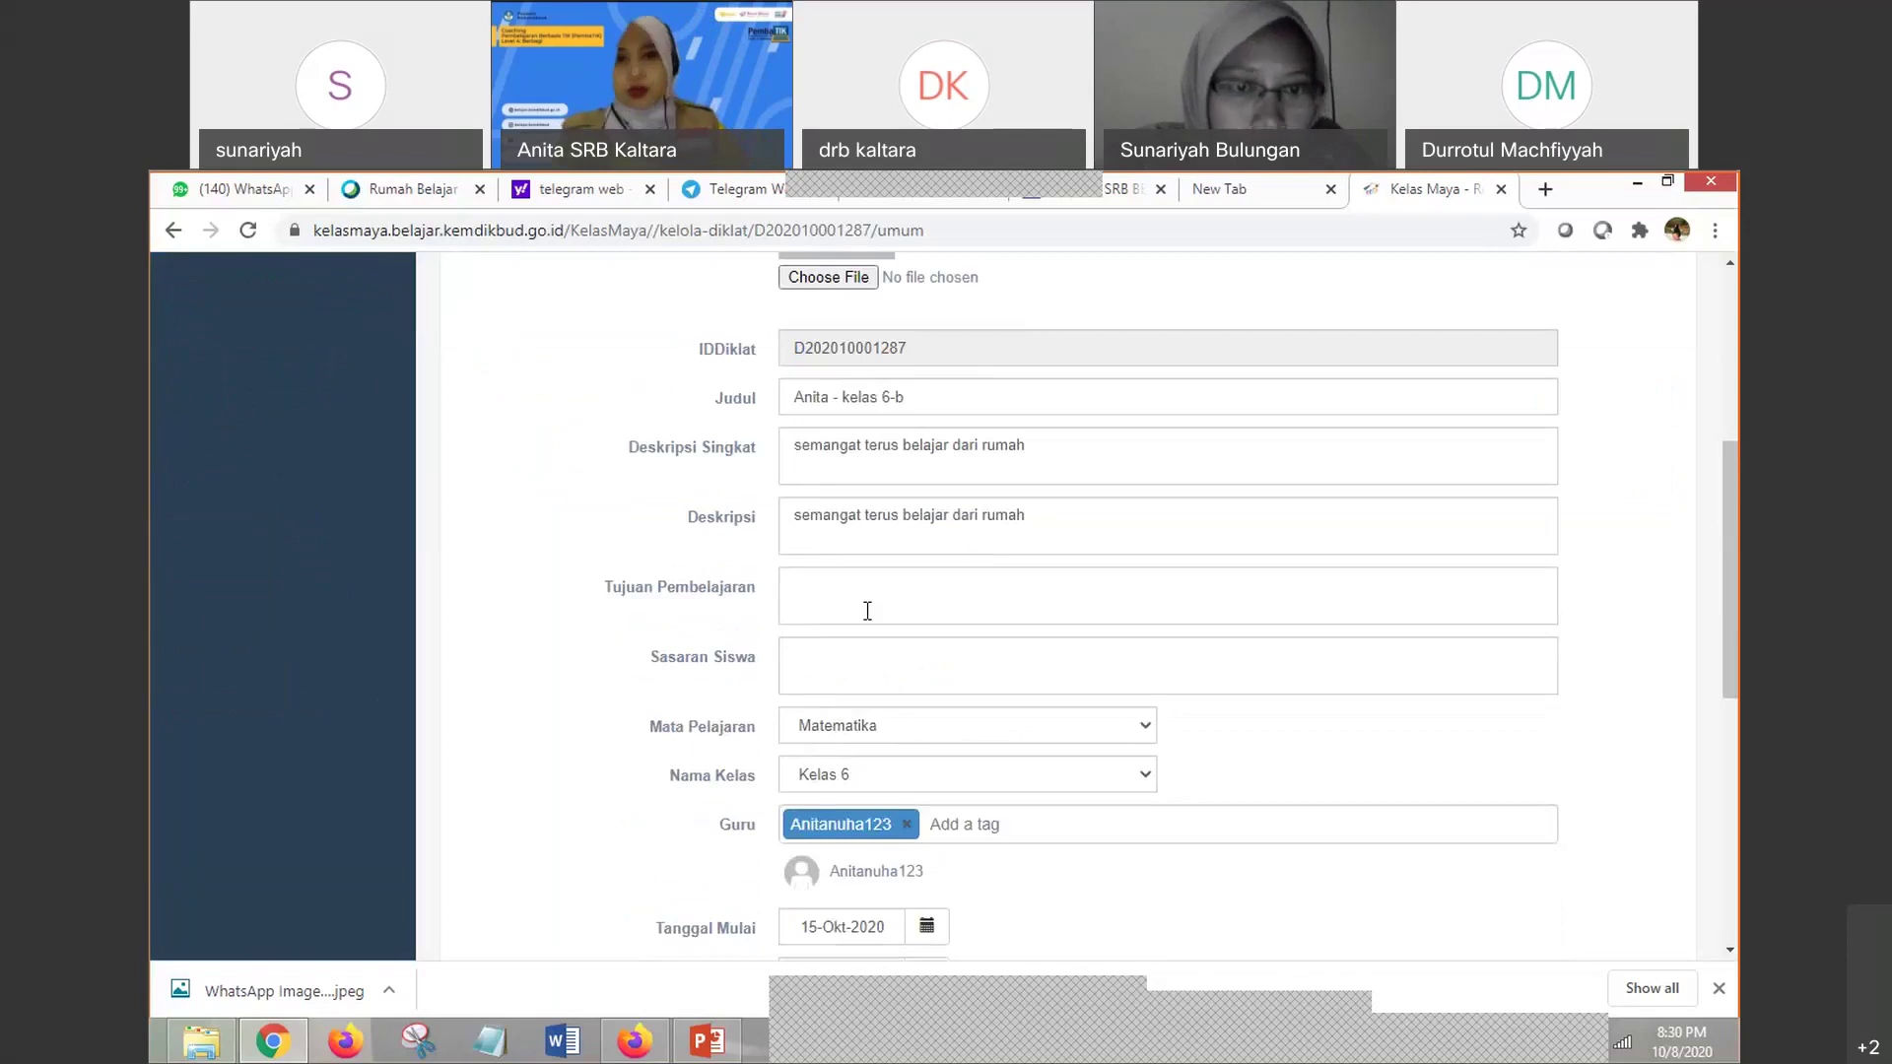
pyautogui.write('siswa')
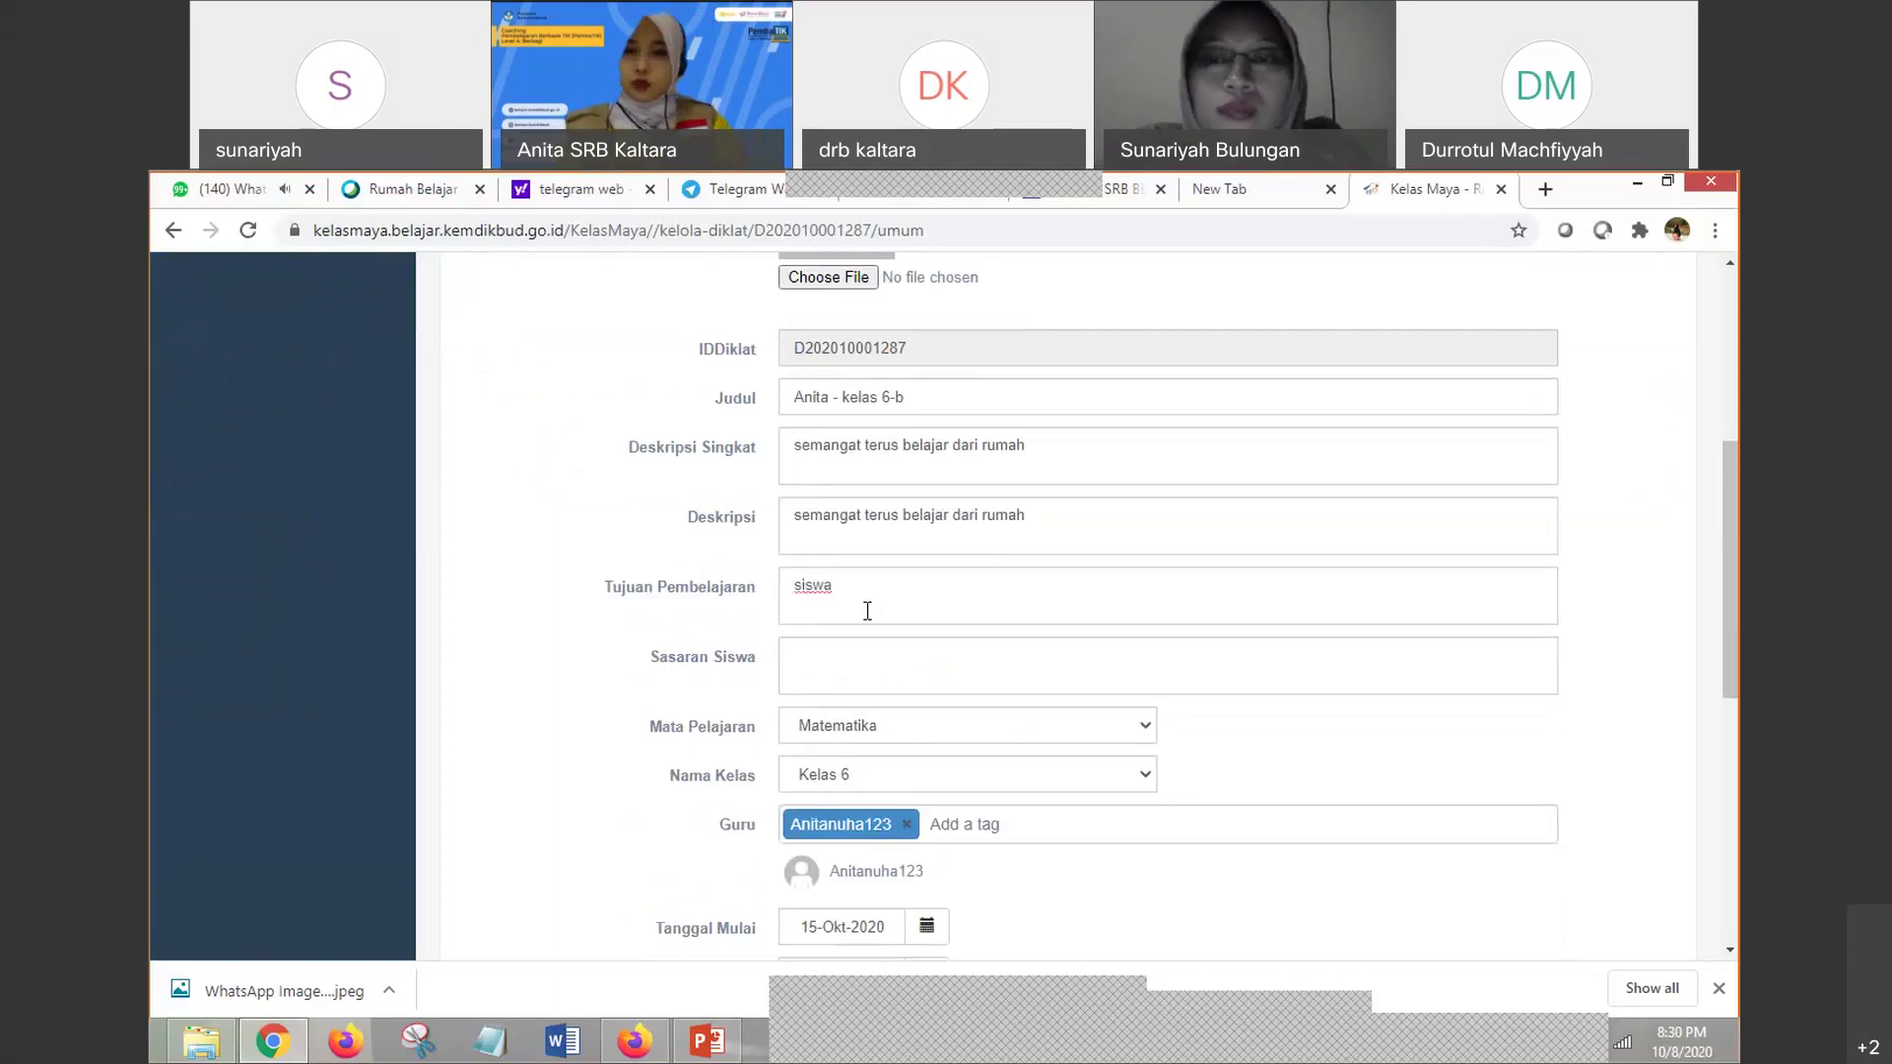
pyautogui.write(' dapat')
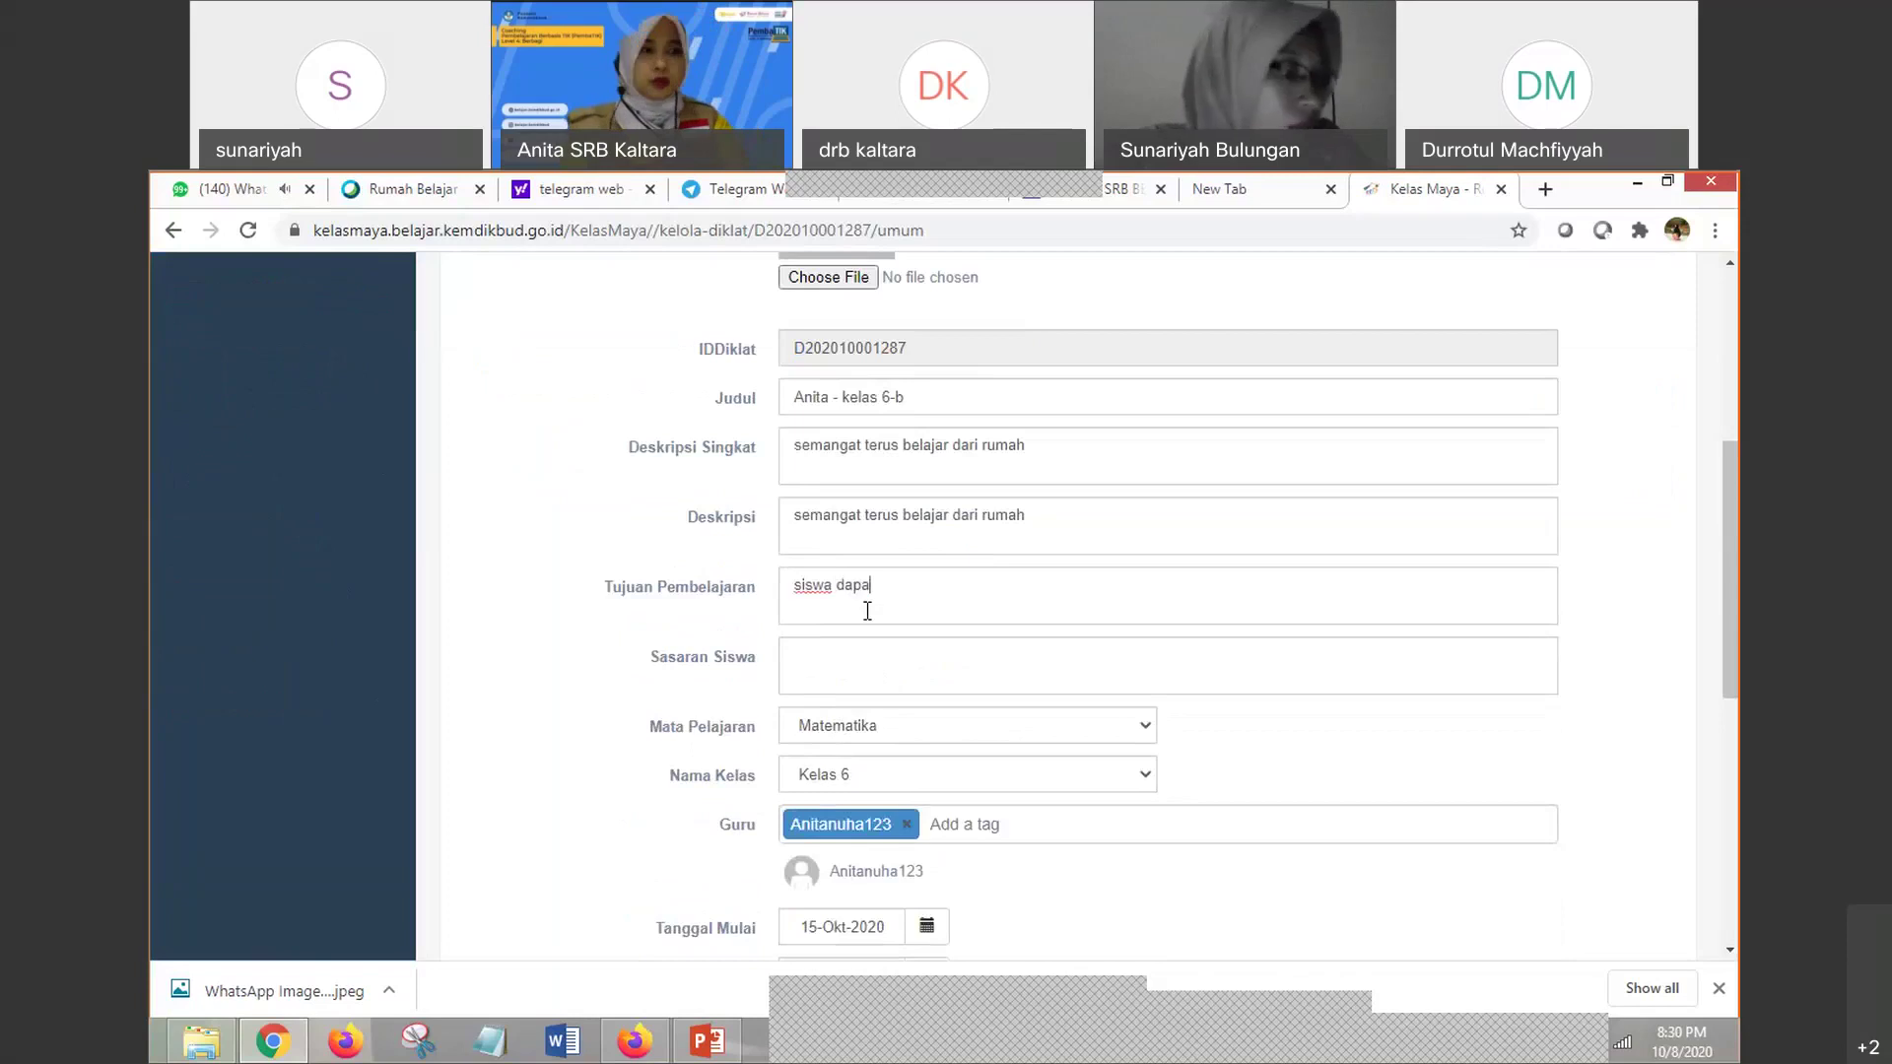
pyautogui.write(' memahai')
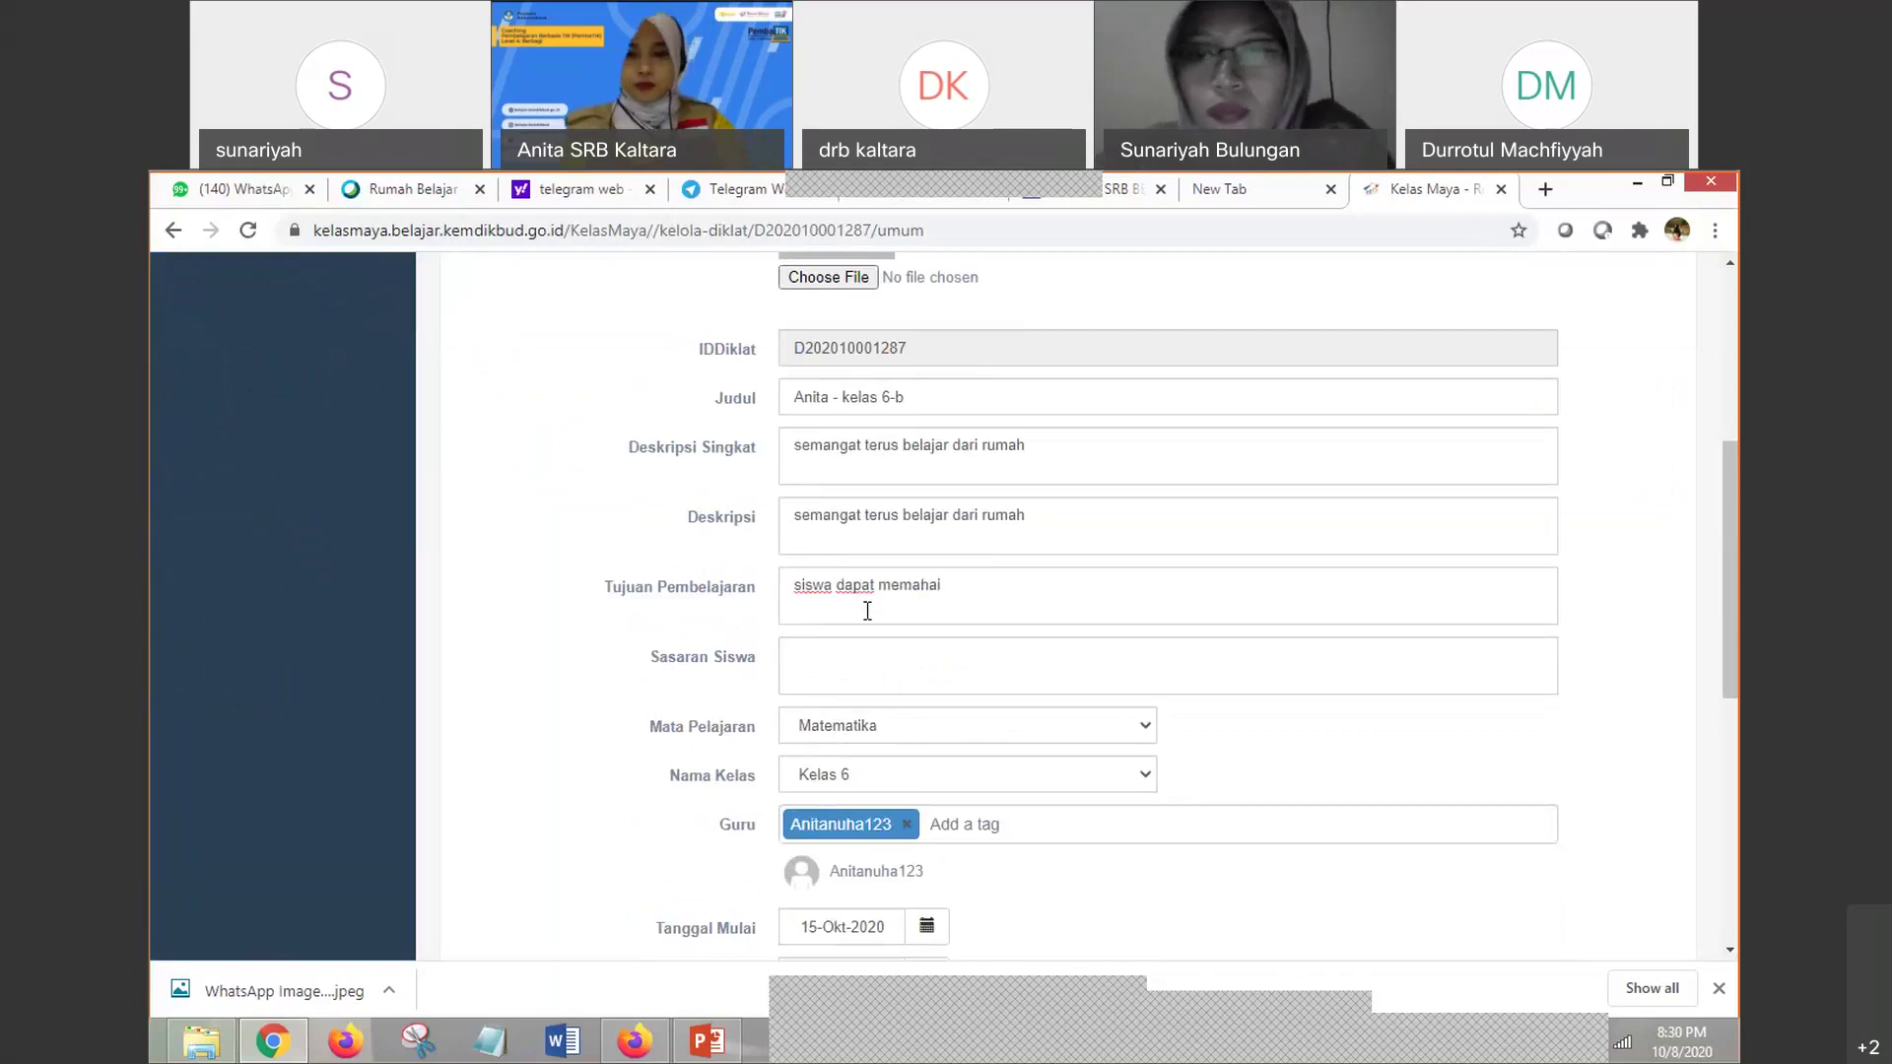
pyautogui.press('BackSpace')
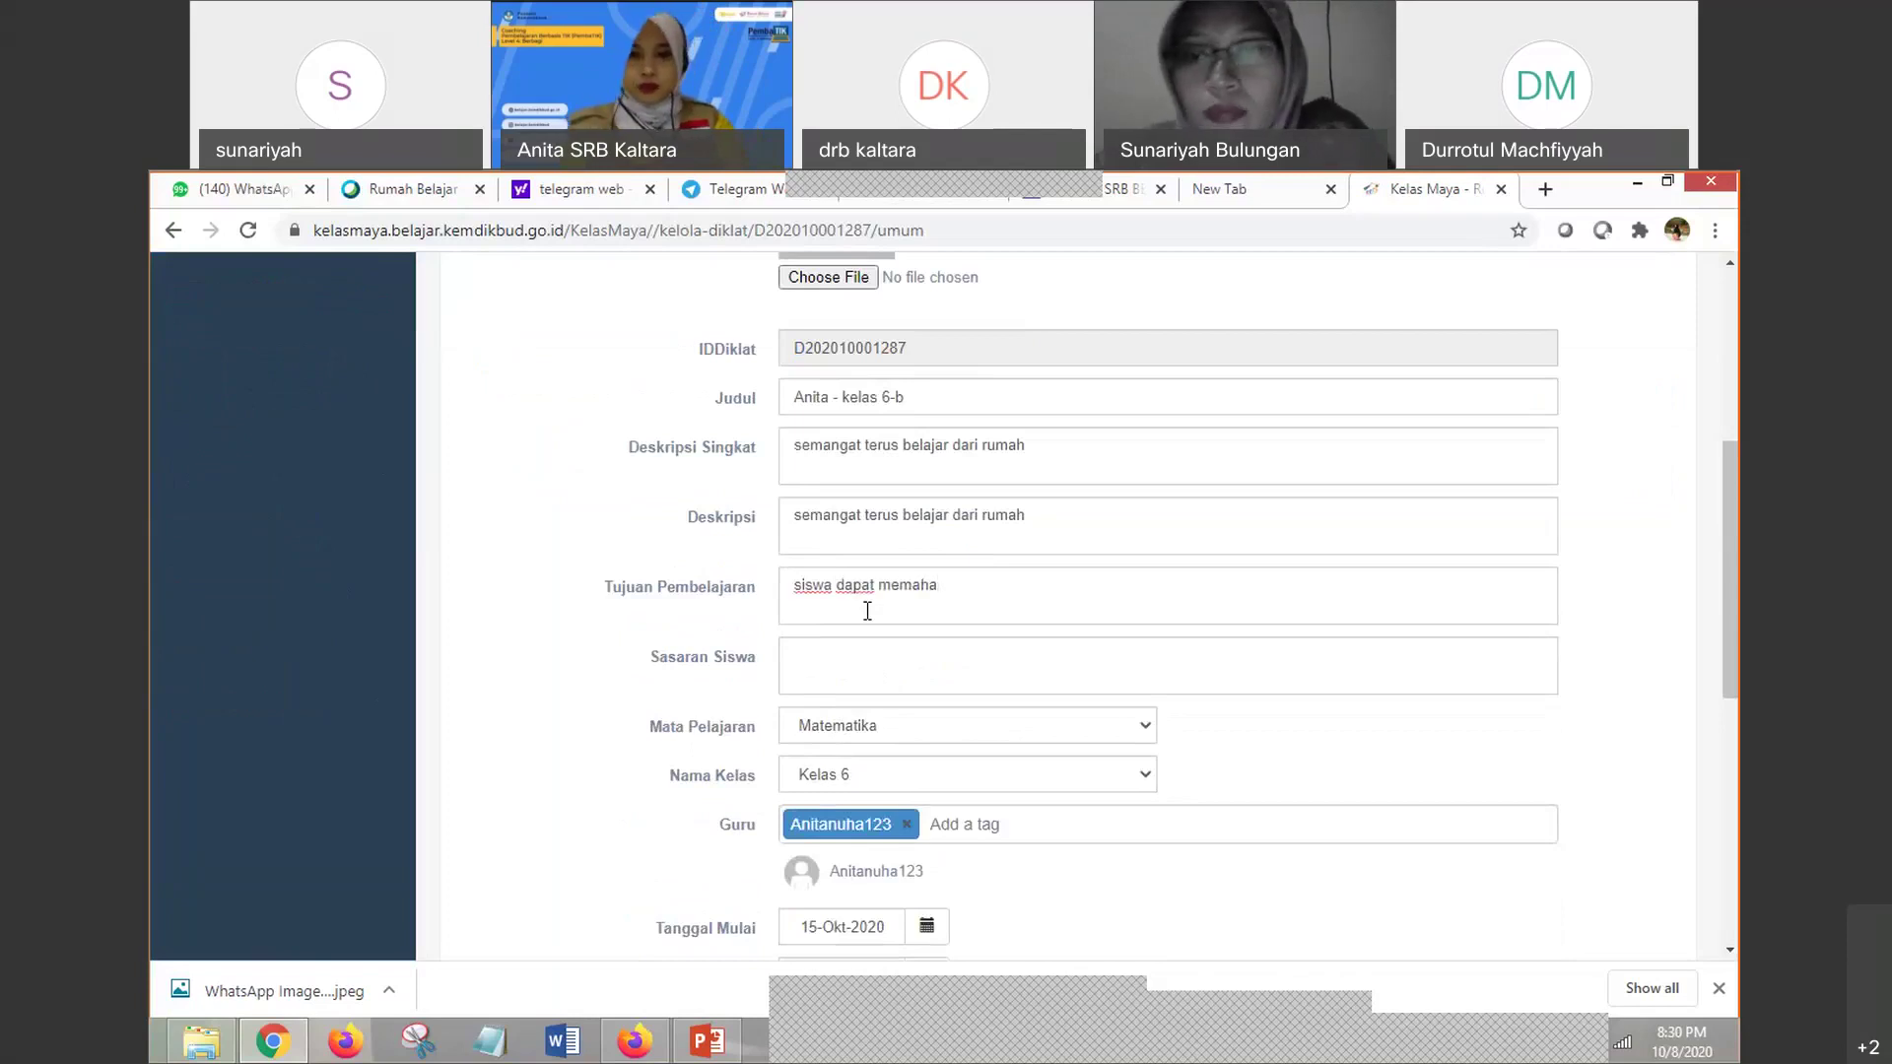
pyautogui.write('mi perkalian')
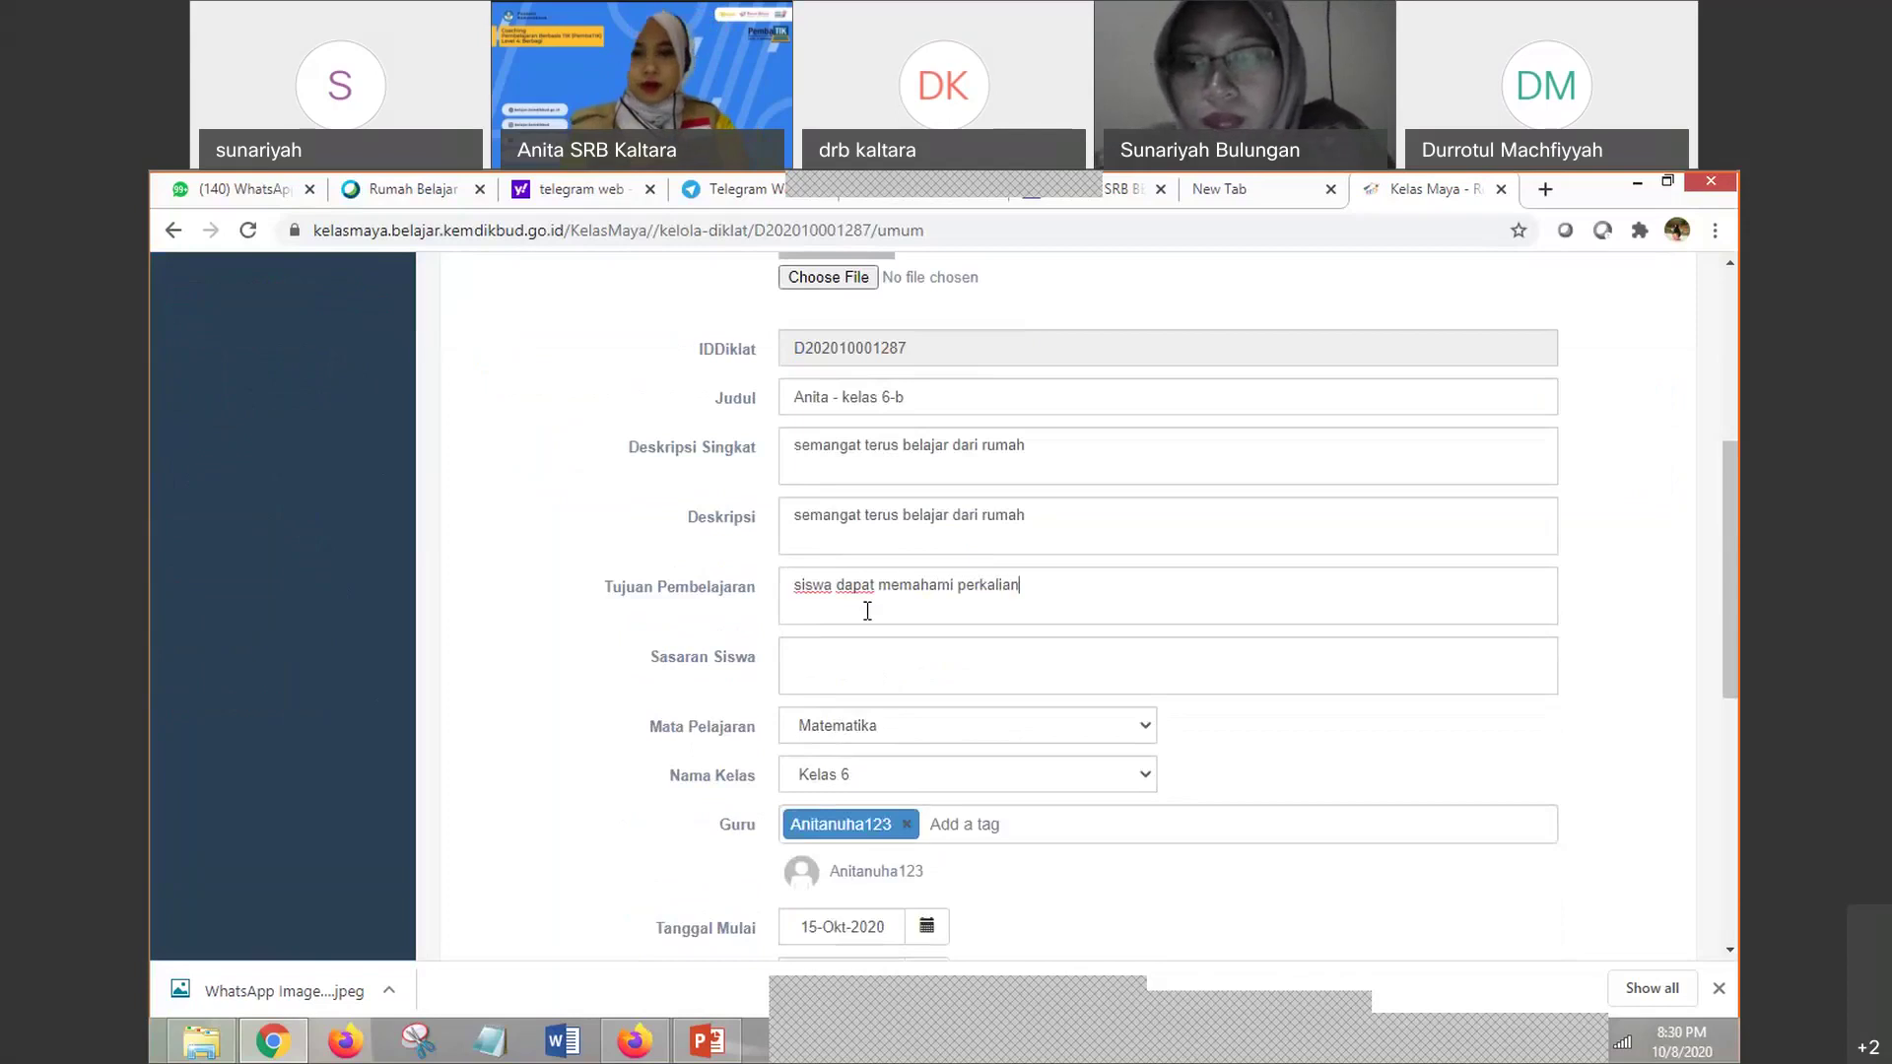
pyautogui.click(862, 664)
pyautogui.write('sisw')
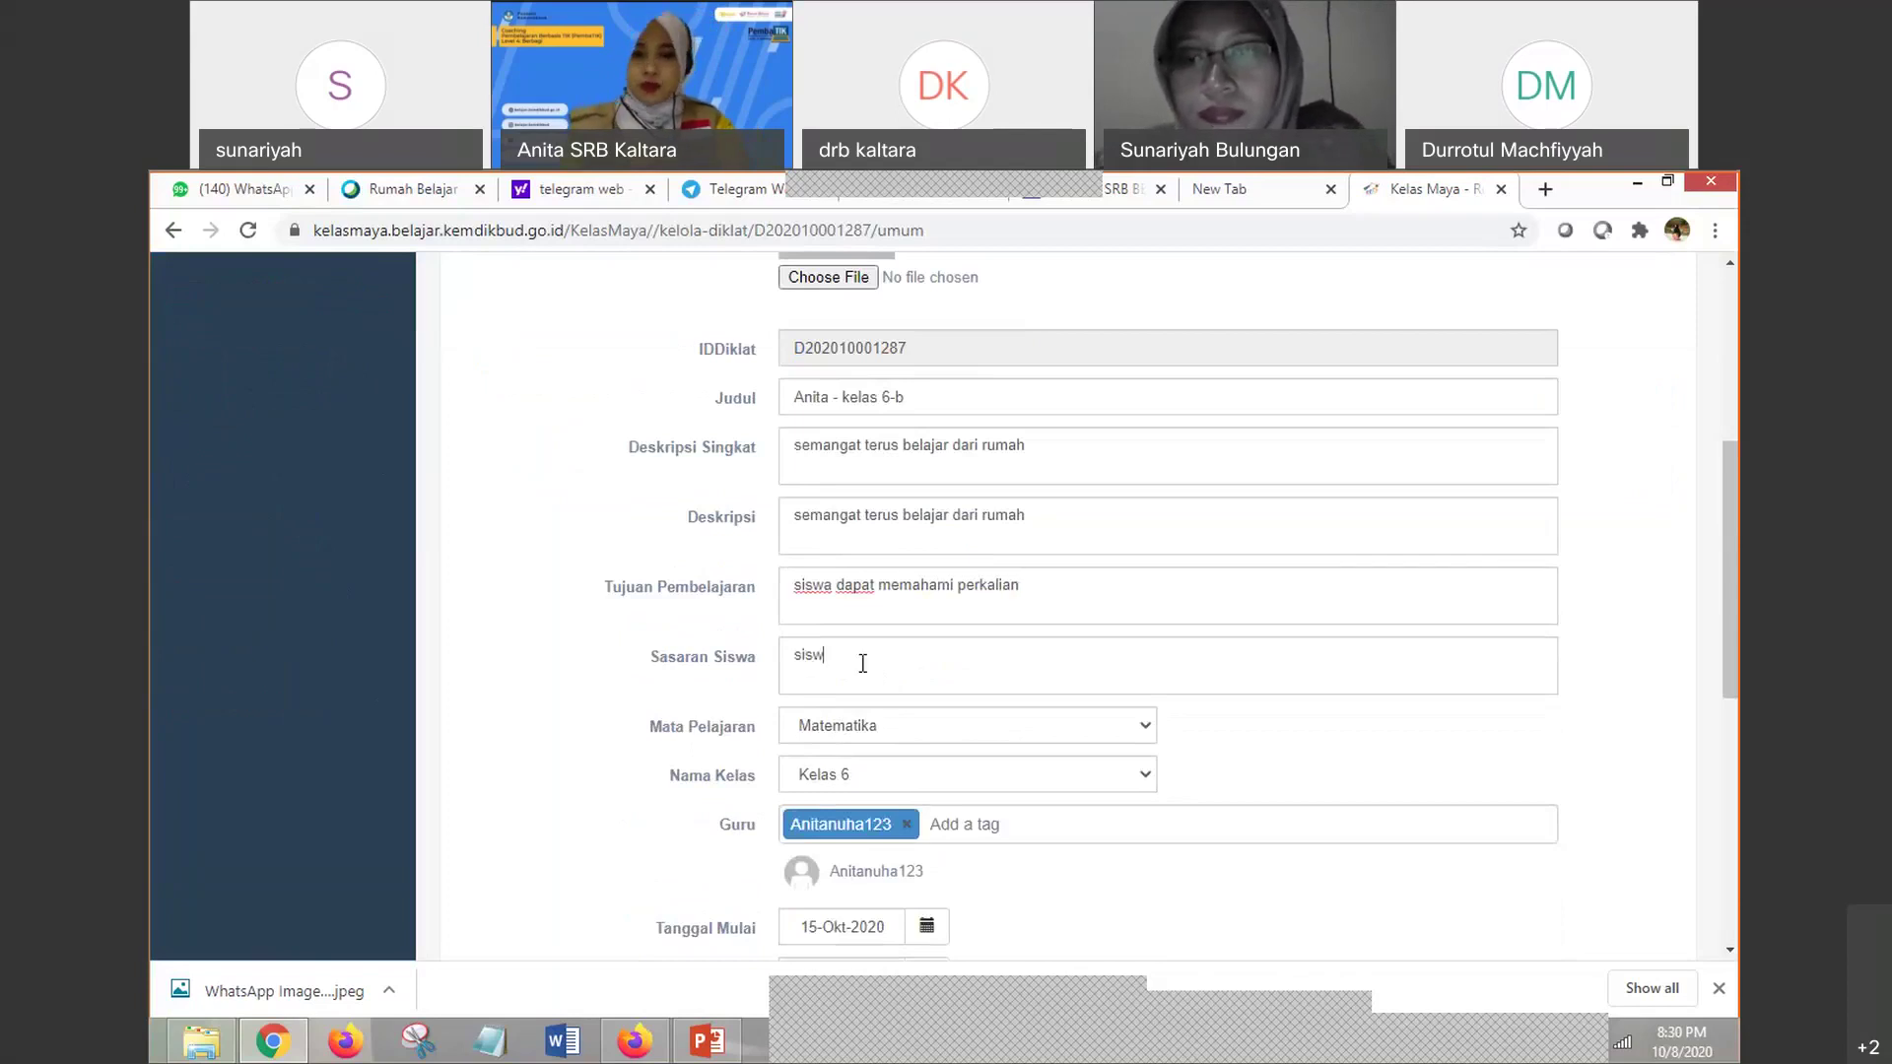
pyautogui.write(' 6')
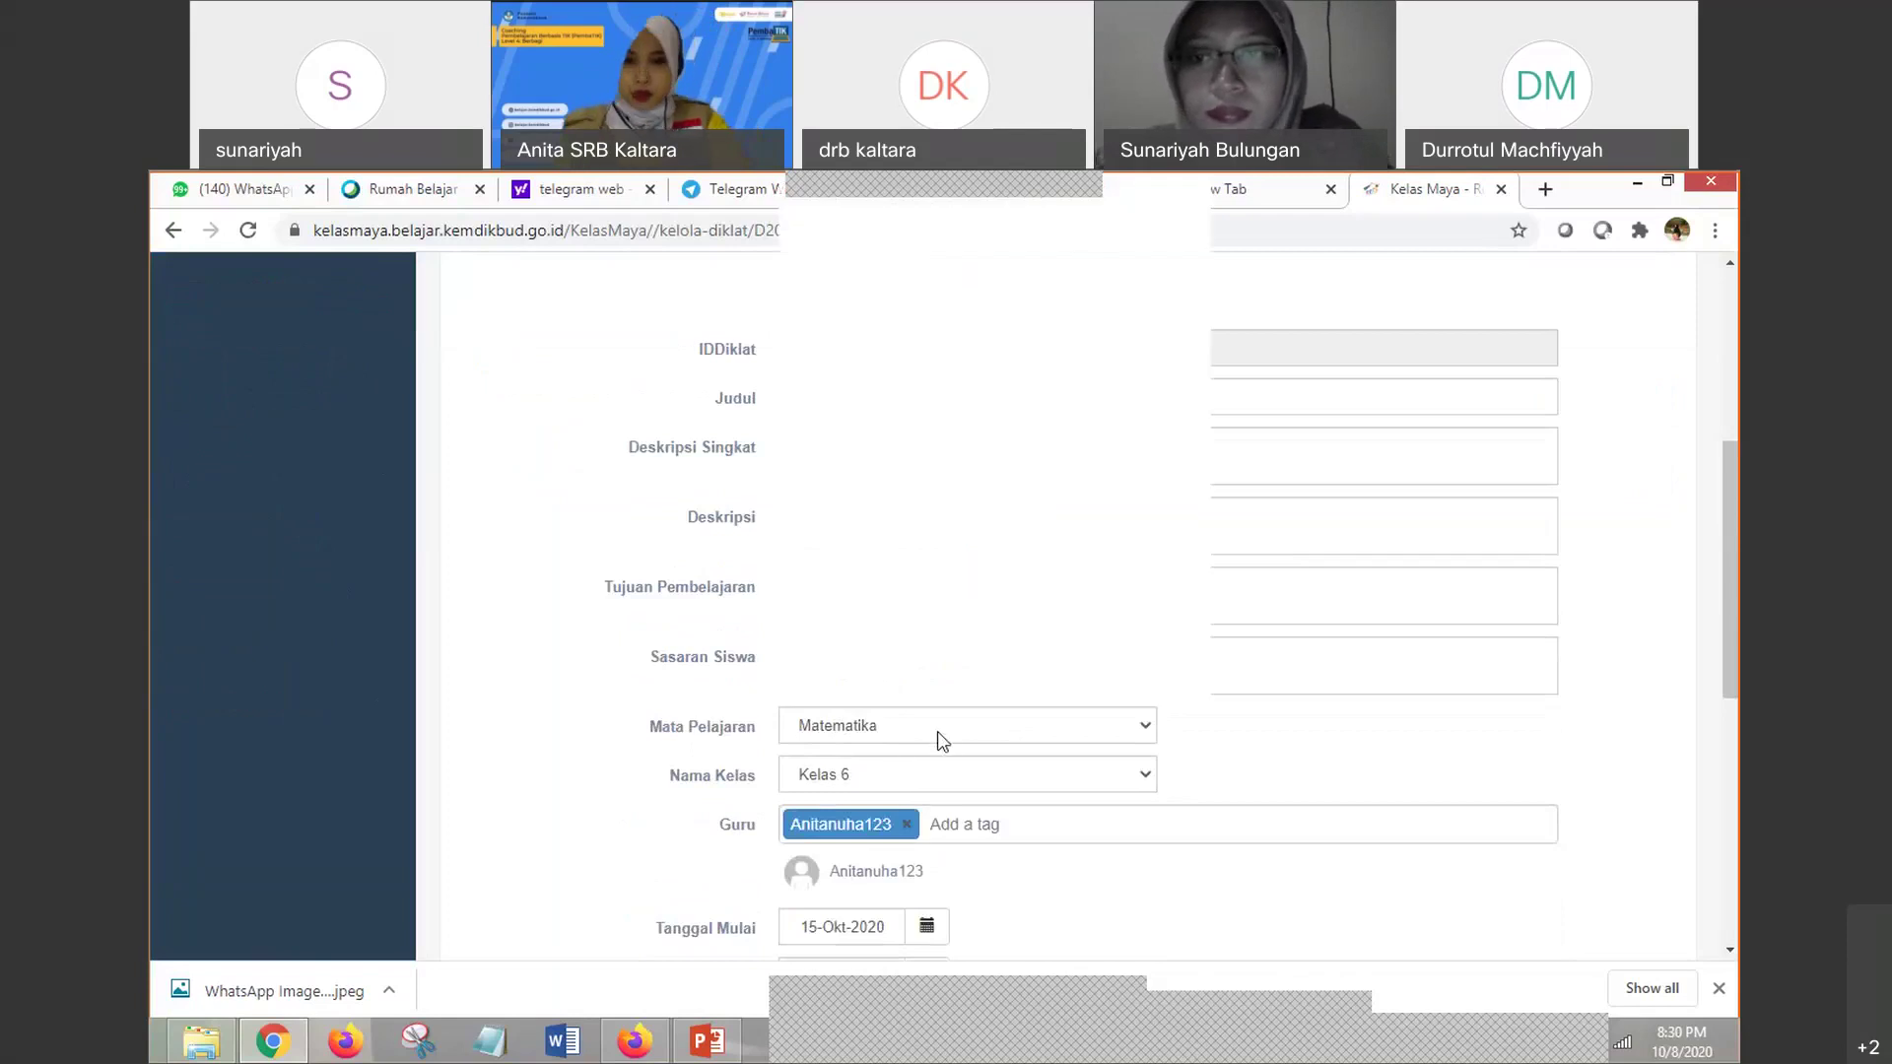
pyautogui.scroll(-1, 938, 741)
pyautogui.scroll(-2, 937, 731)
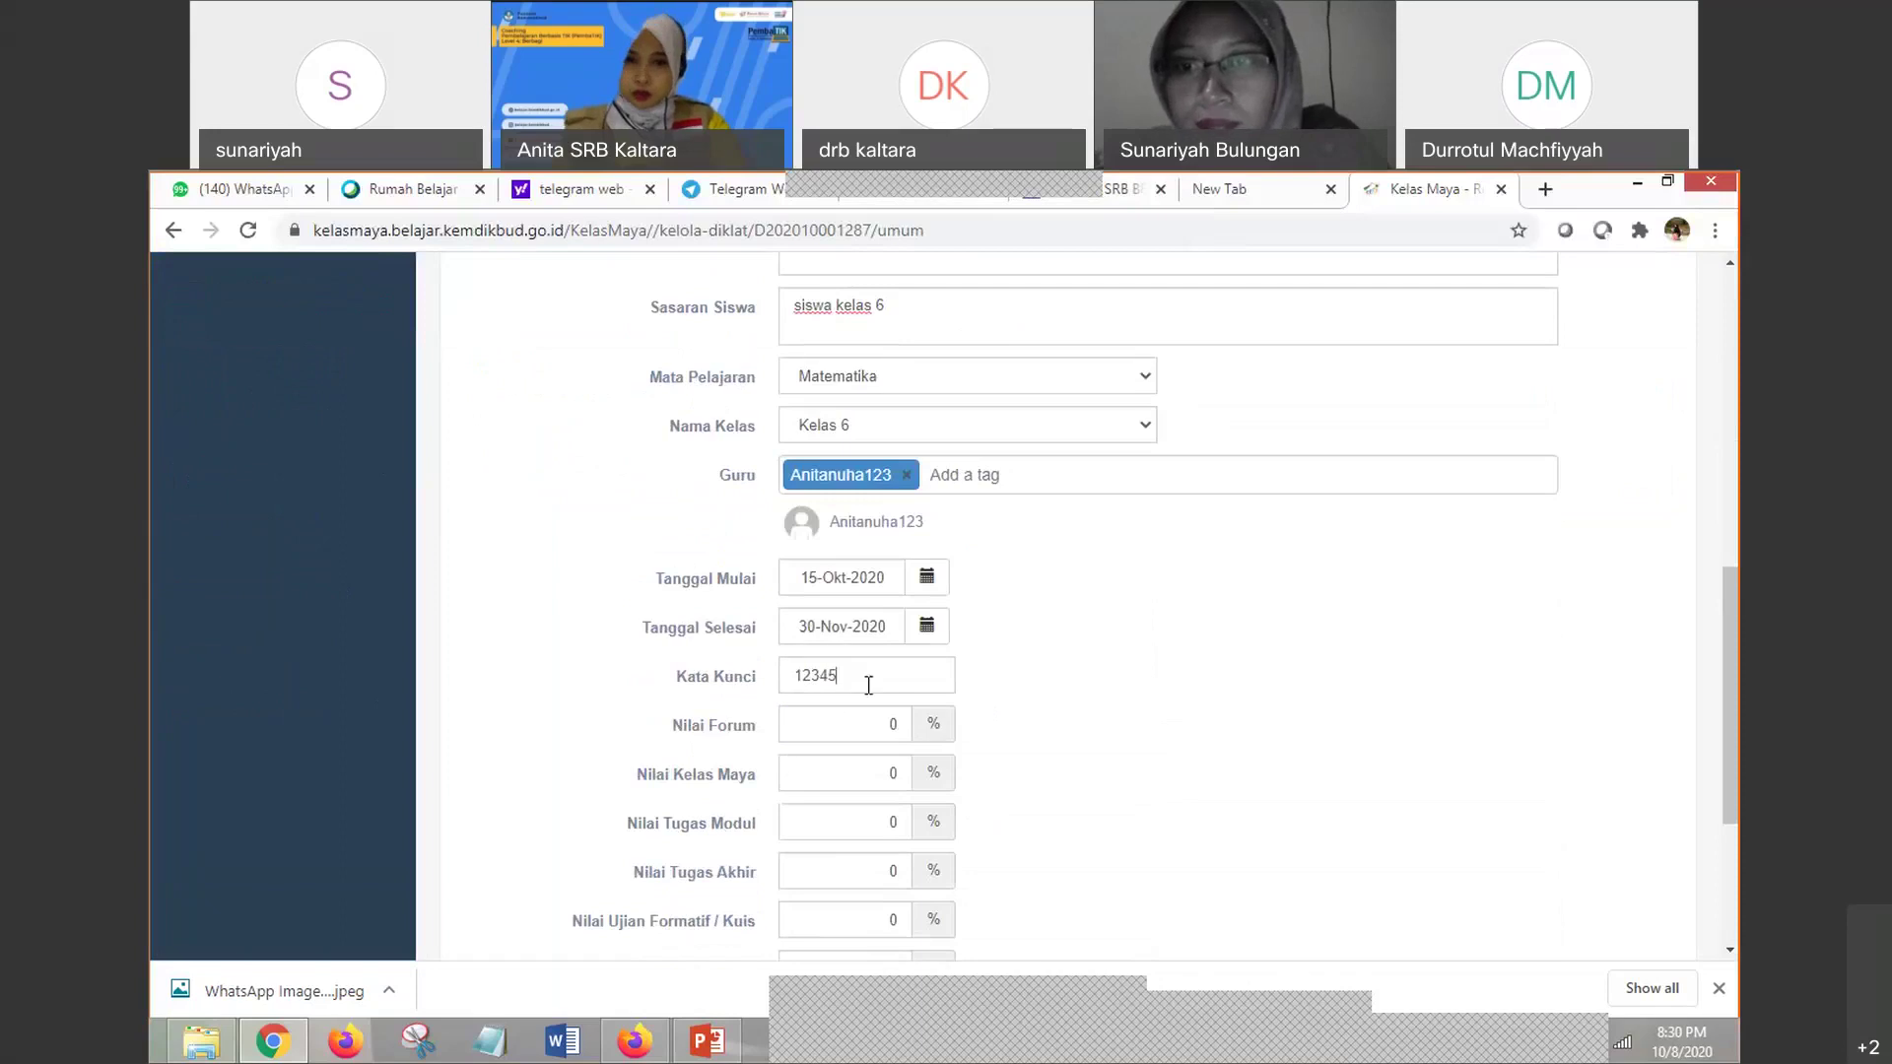
pyautogui.scroll(-2, 877, 670)
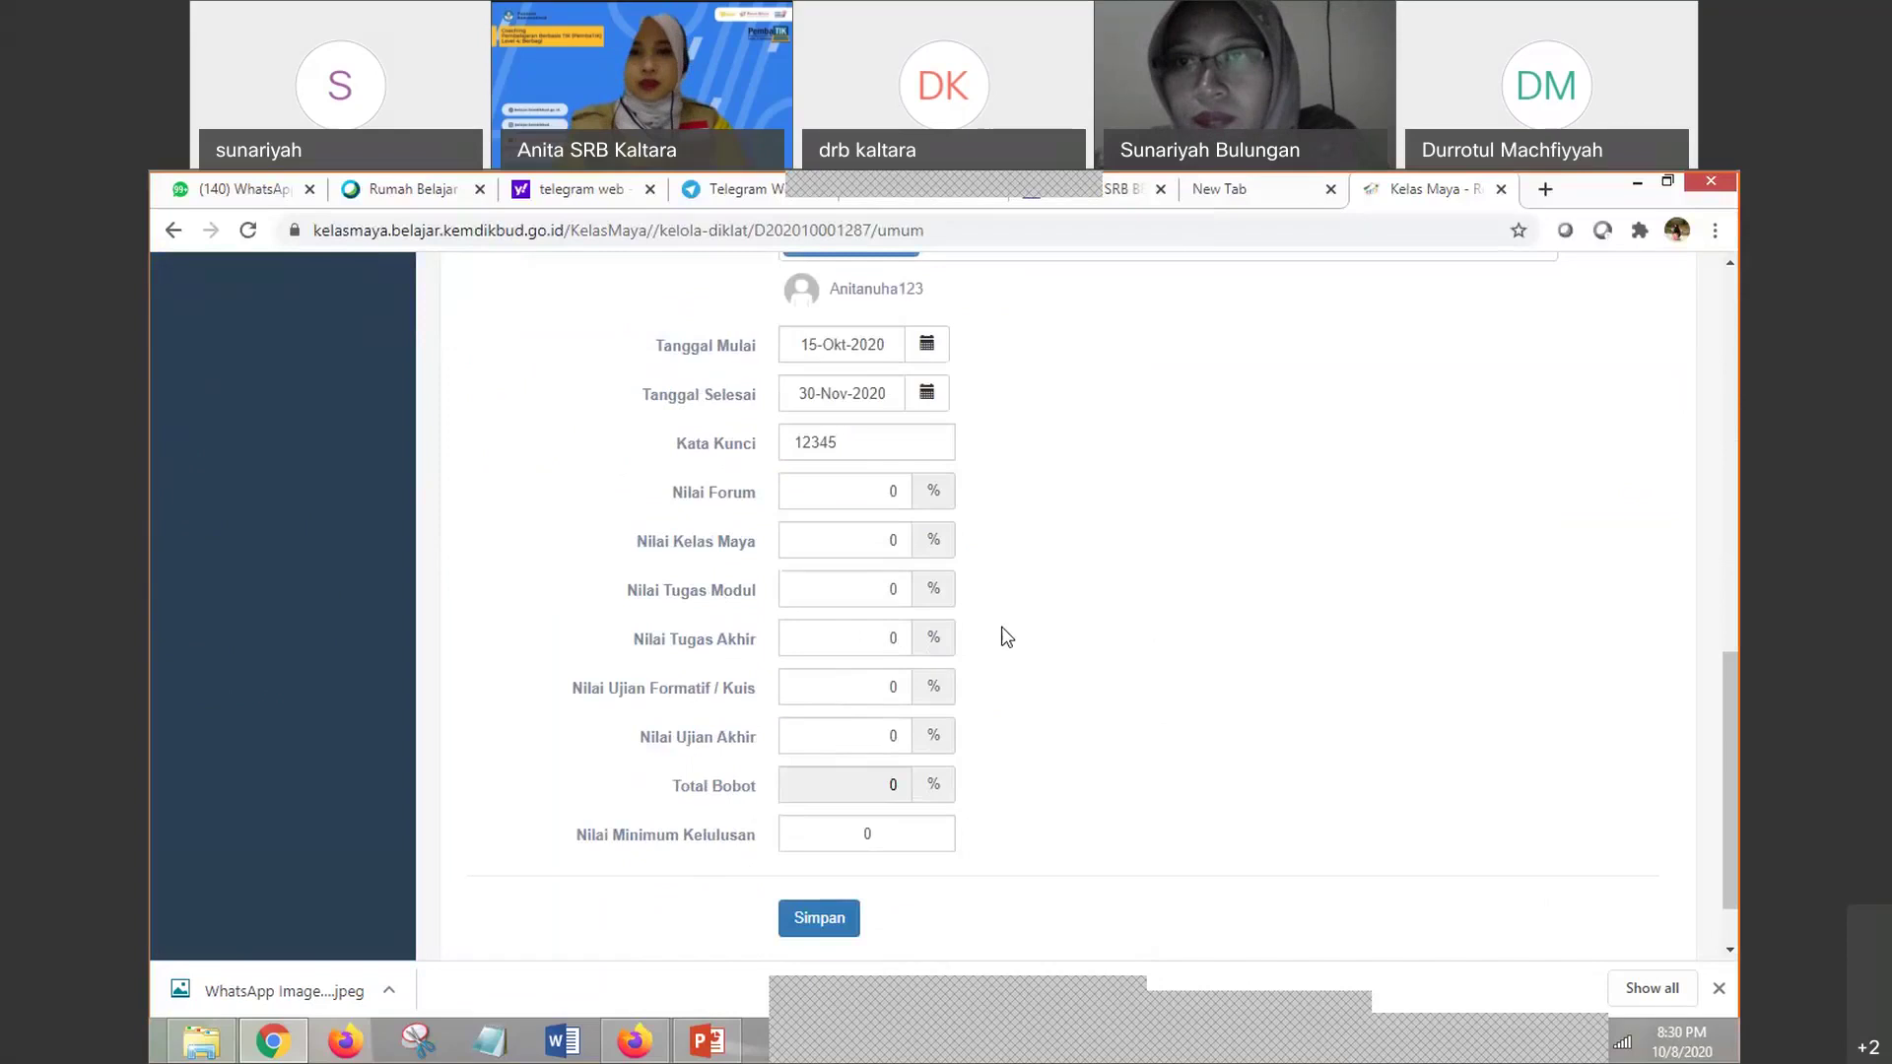
# Step: Set the Nilai Tugas Akhir weight to 0
pyautogui.press('BackSpace')
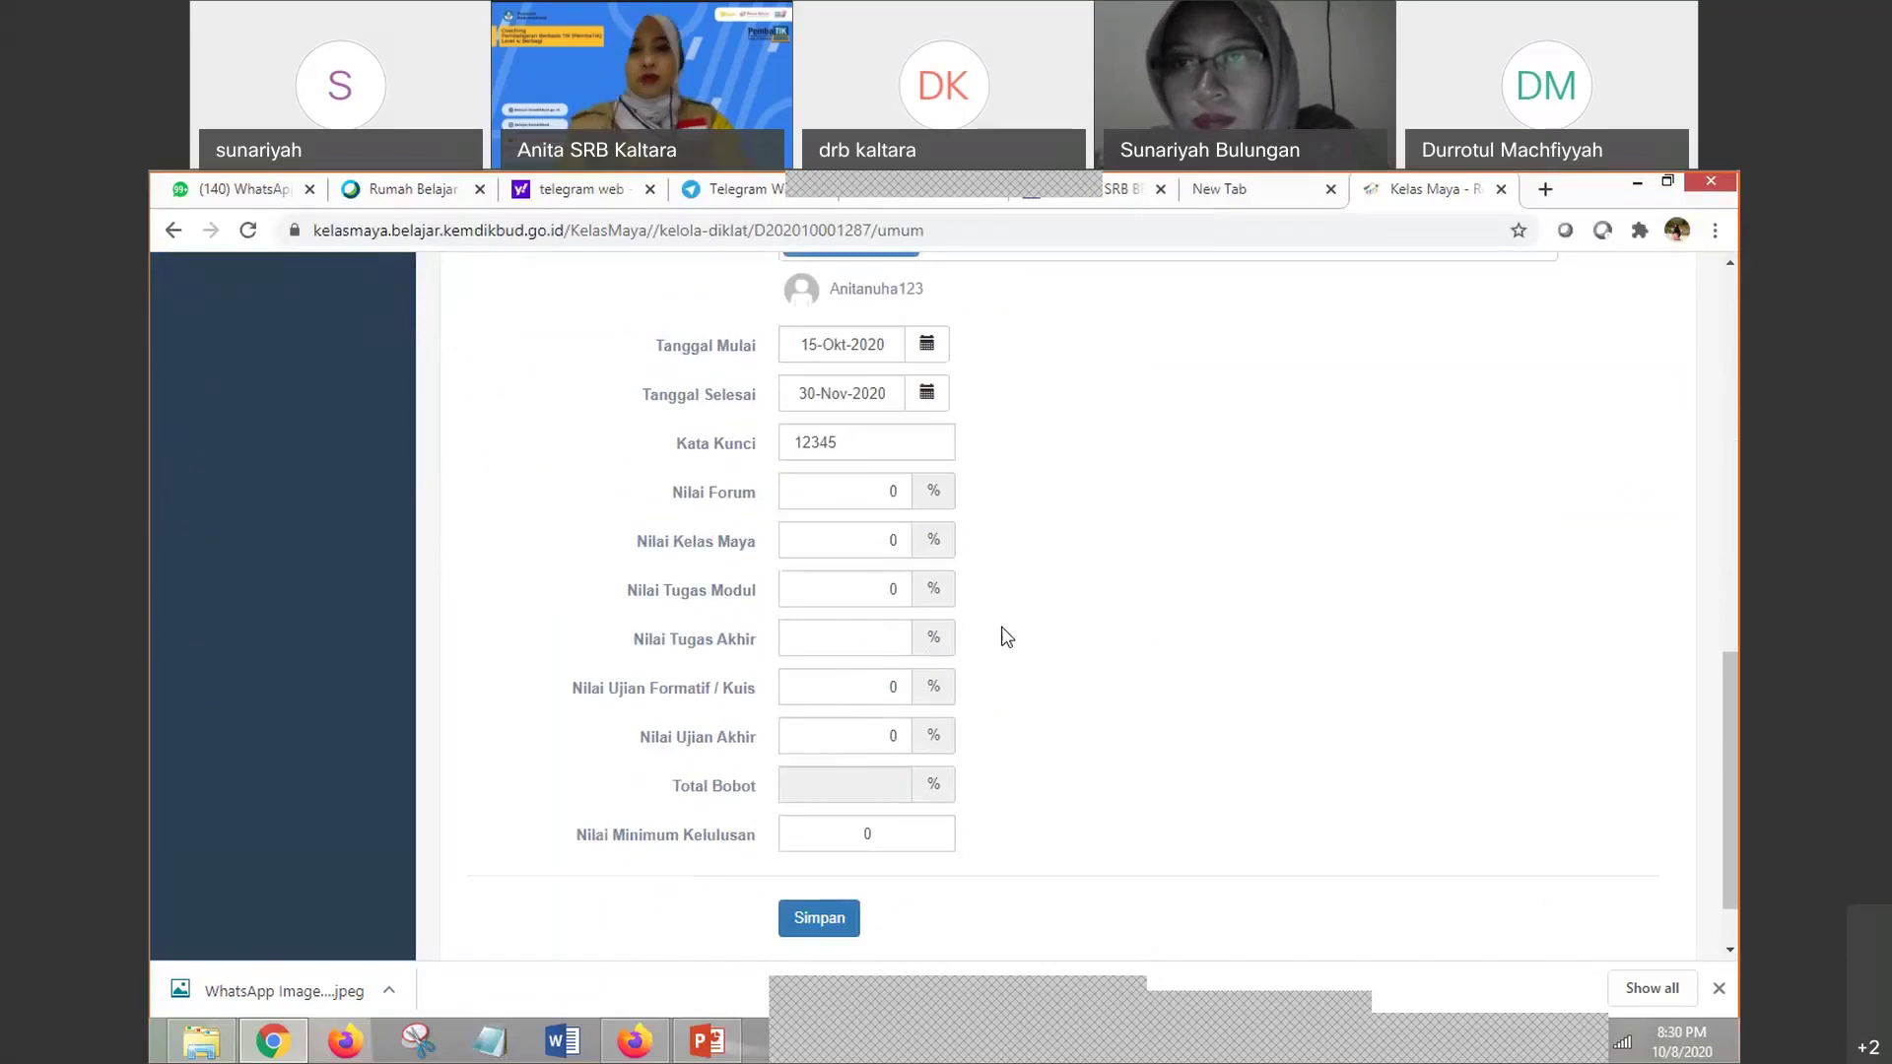
pyautogui.write('100')
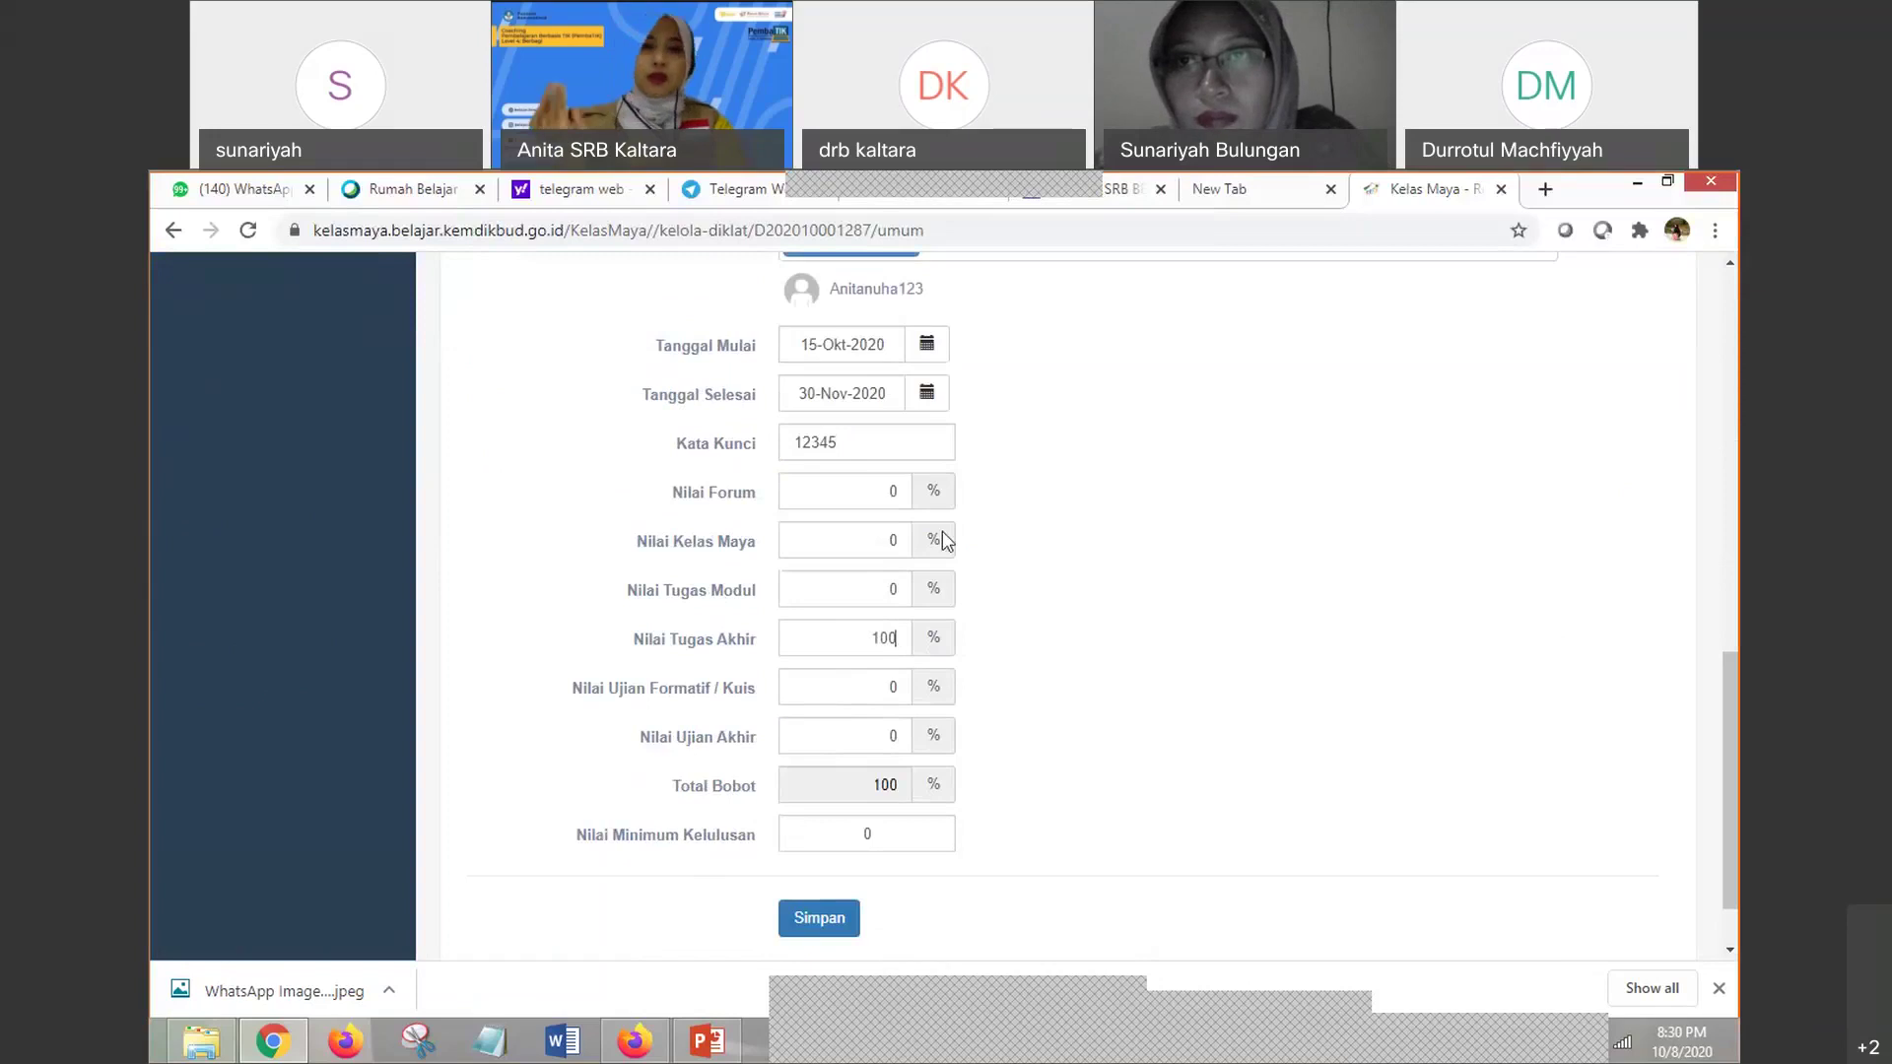
pyautogui.scroll(10, 942, 530)
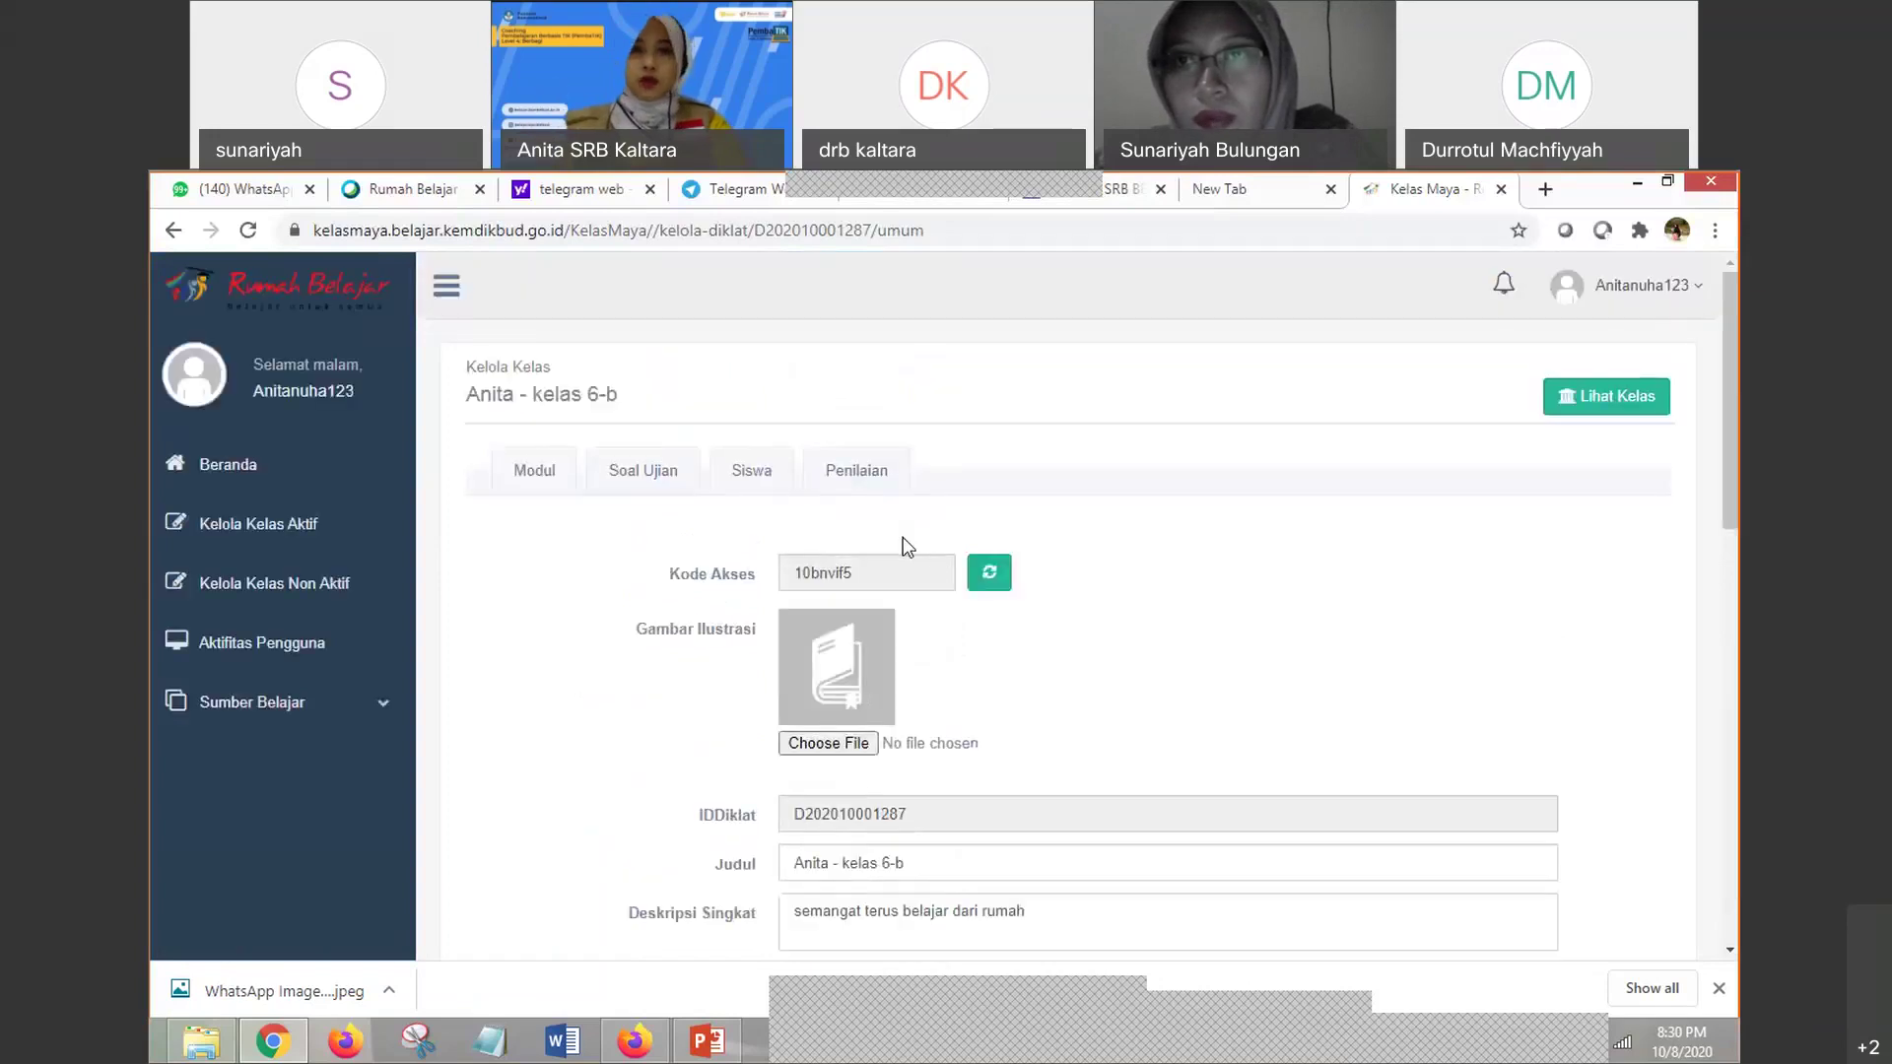
pyautogui.scroll(-10, 916, 640)
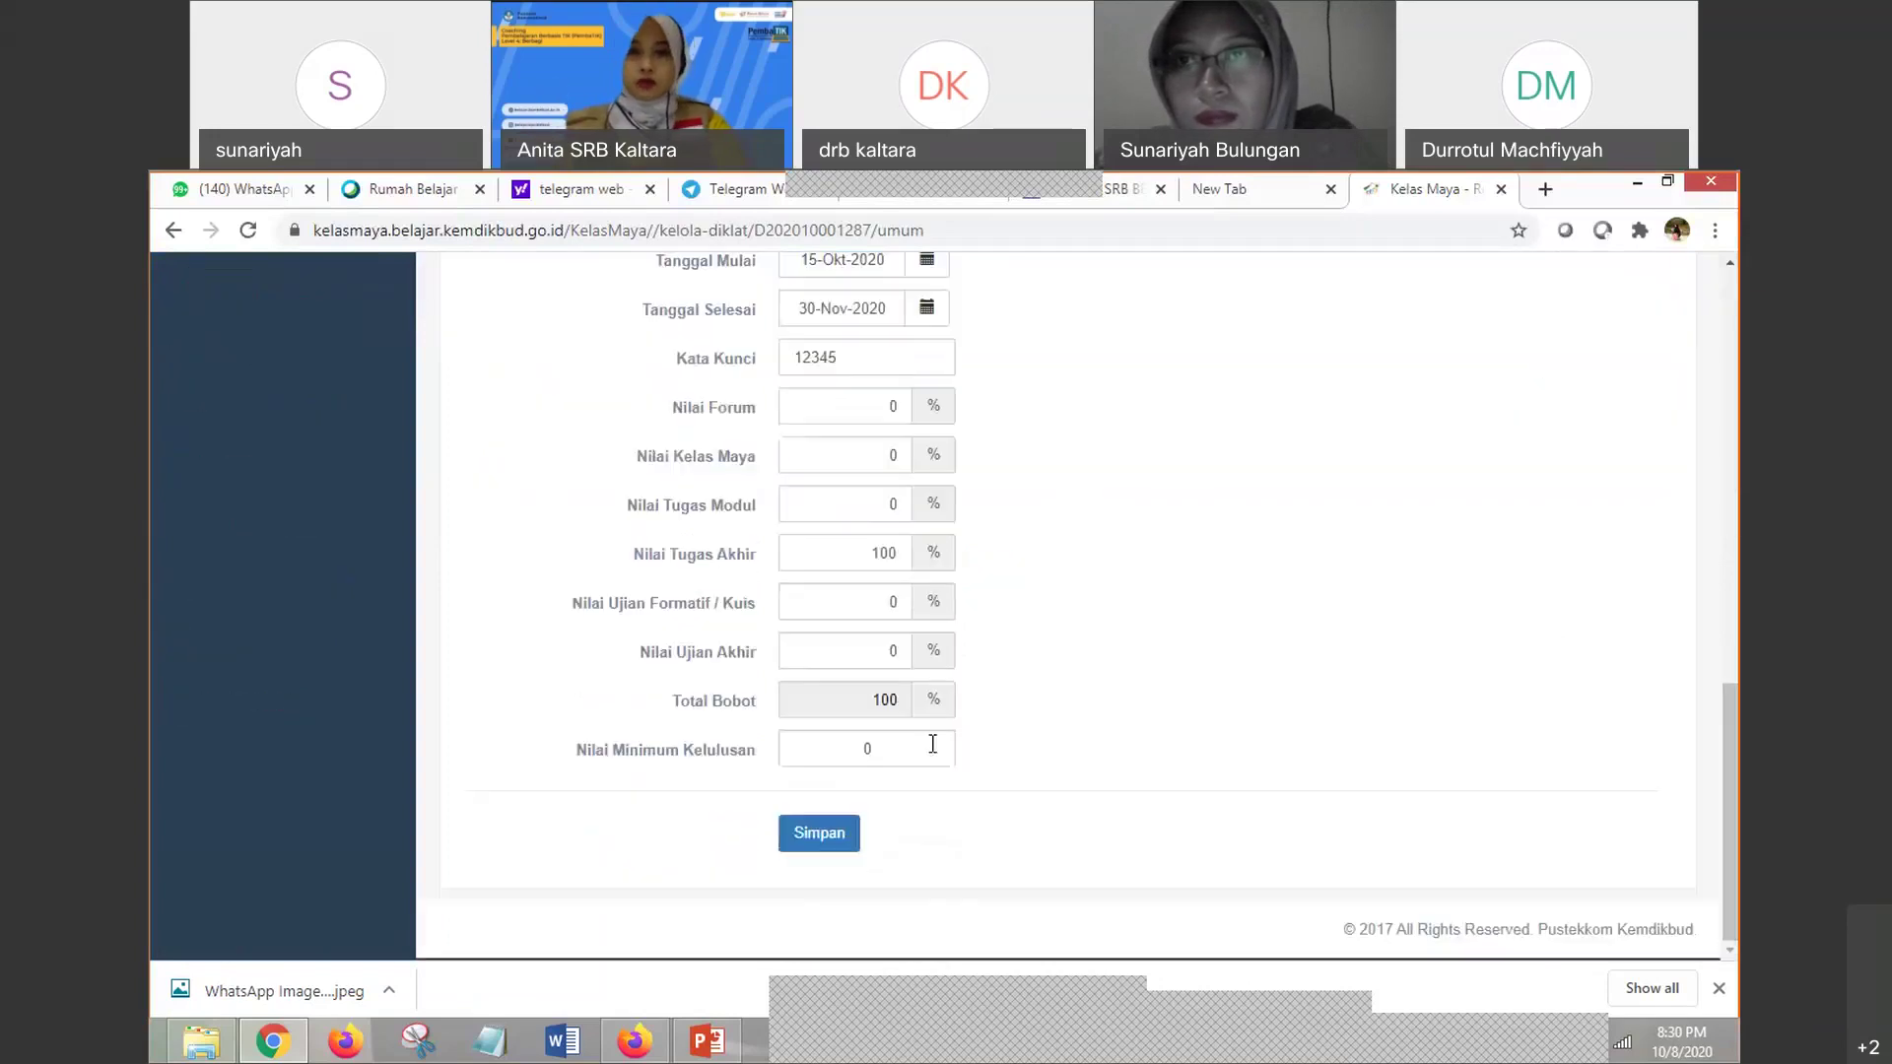
pyautogui.doubleClick(901, 548)
pyautogui.press('BackSpace')
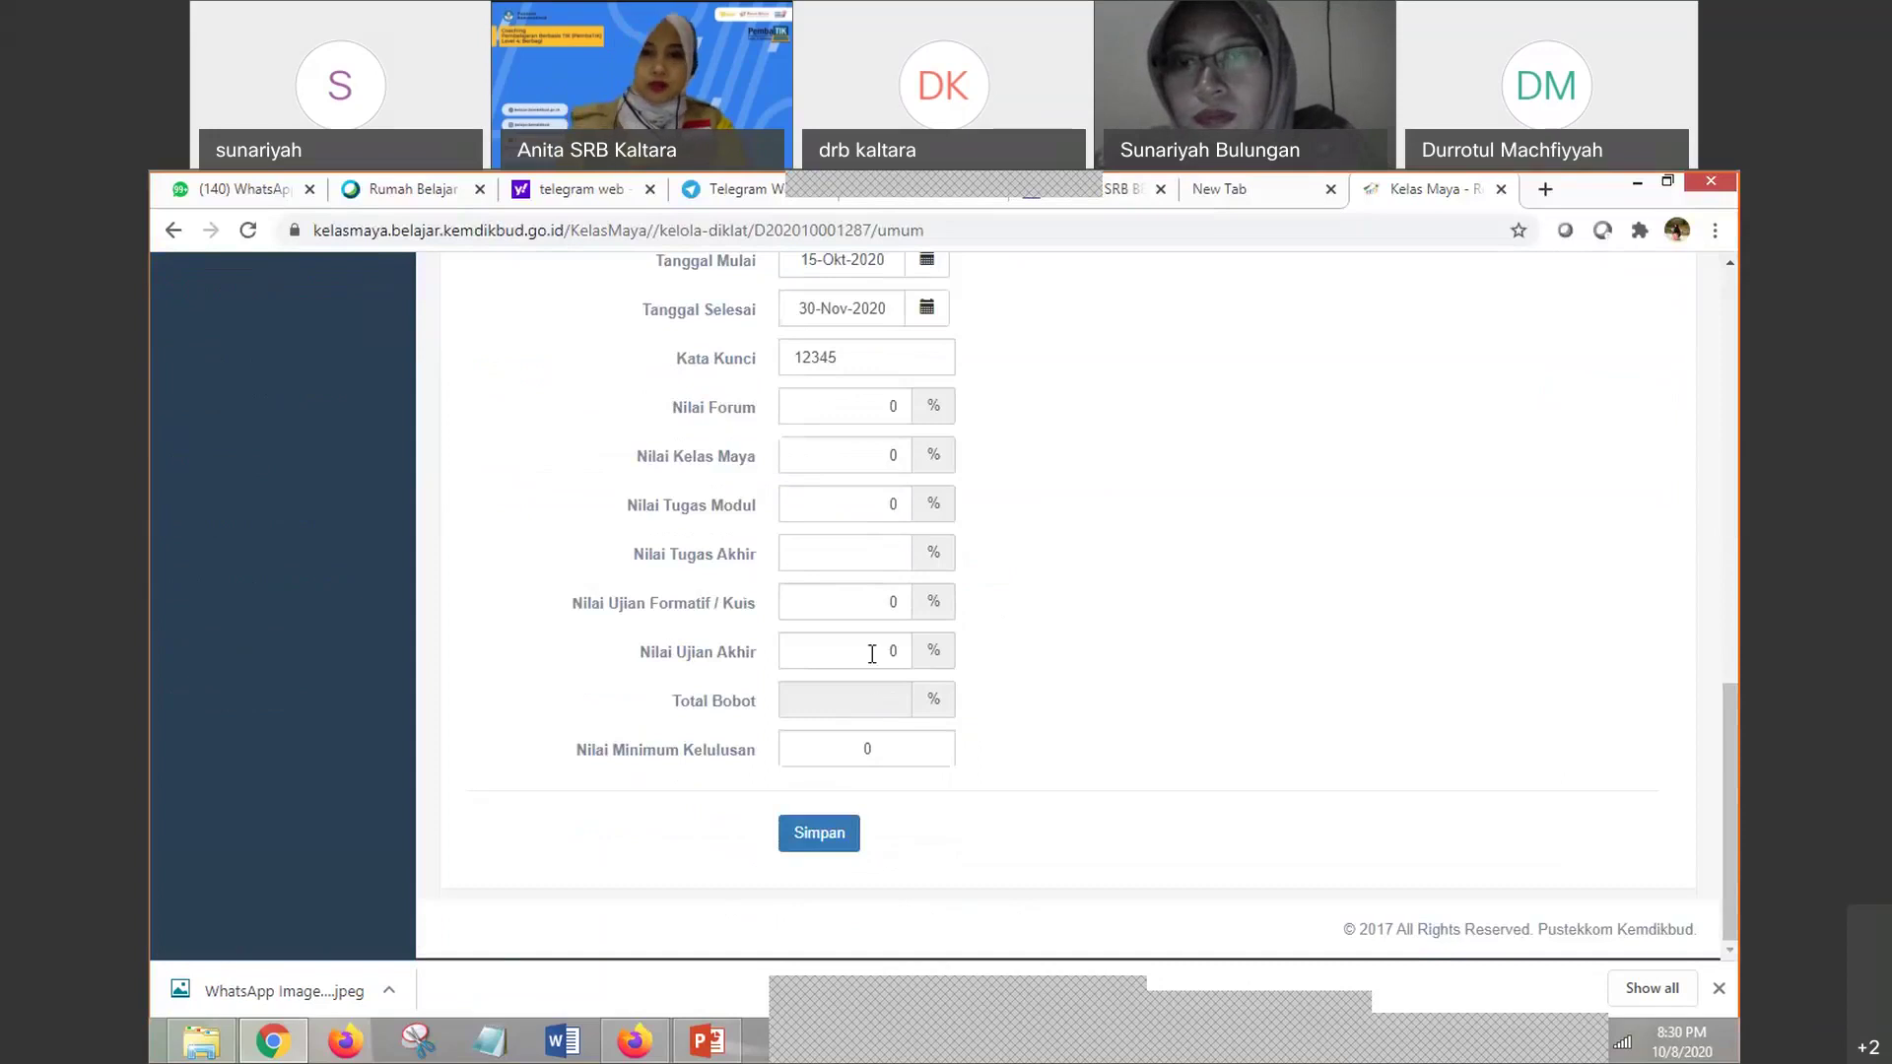
pyautogui.click(893, 653)
pyautogui.write('0')
pyautogui.click(884, 558)
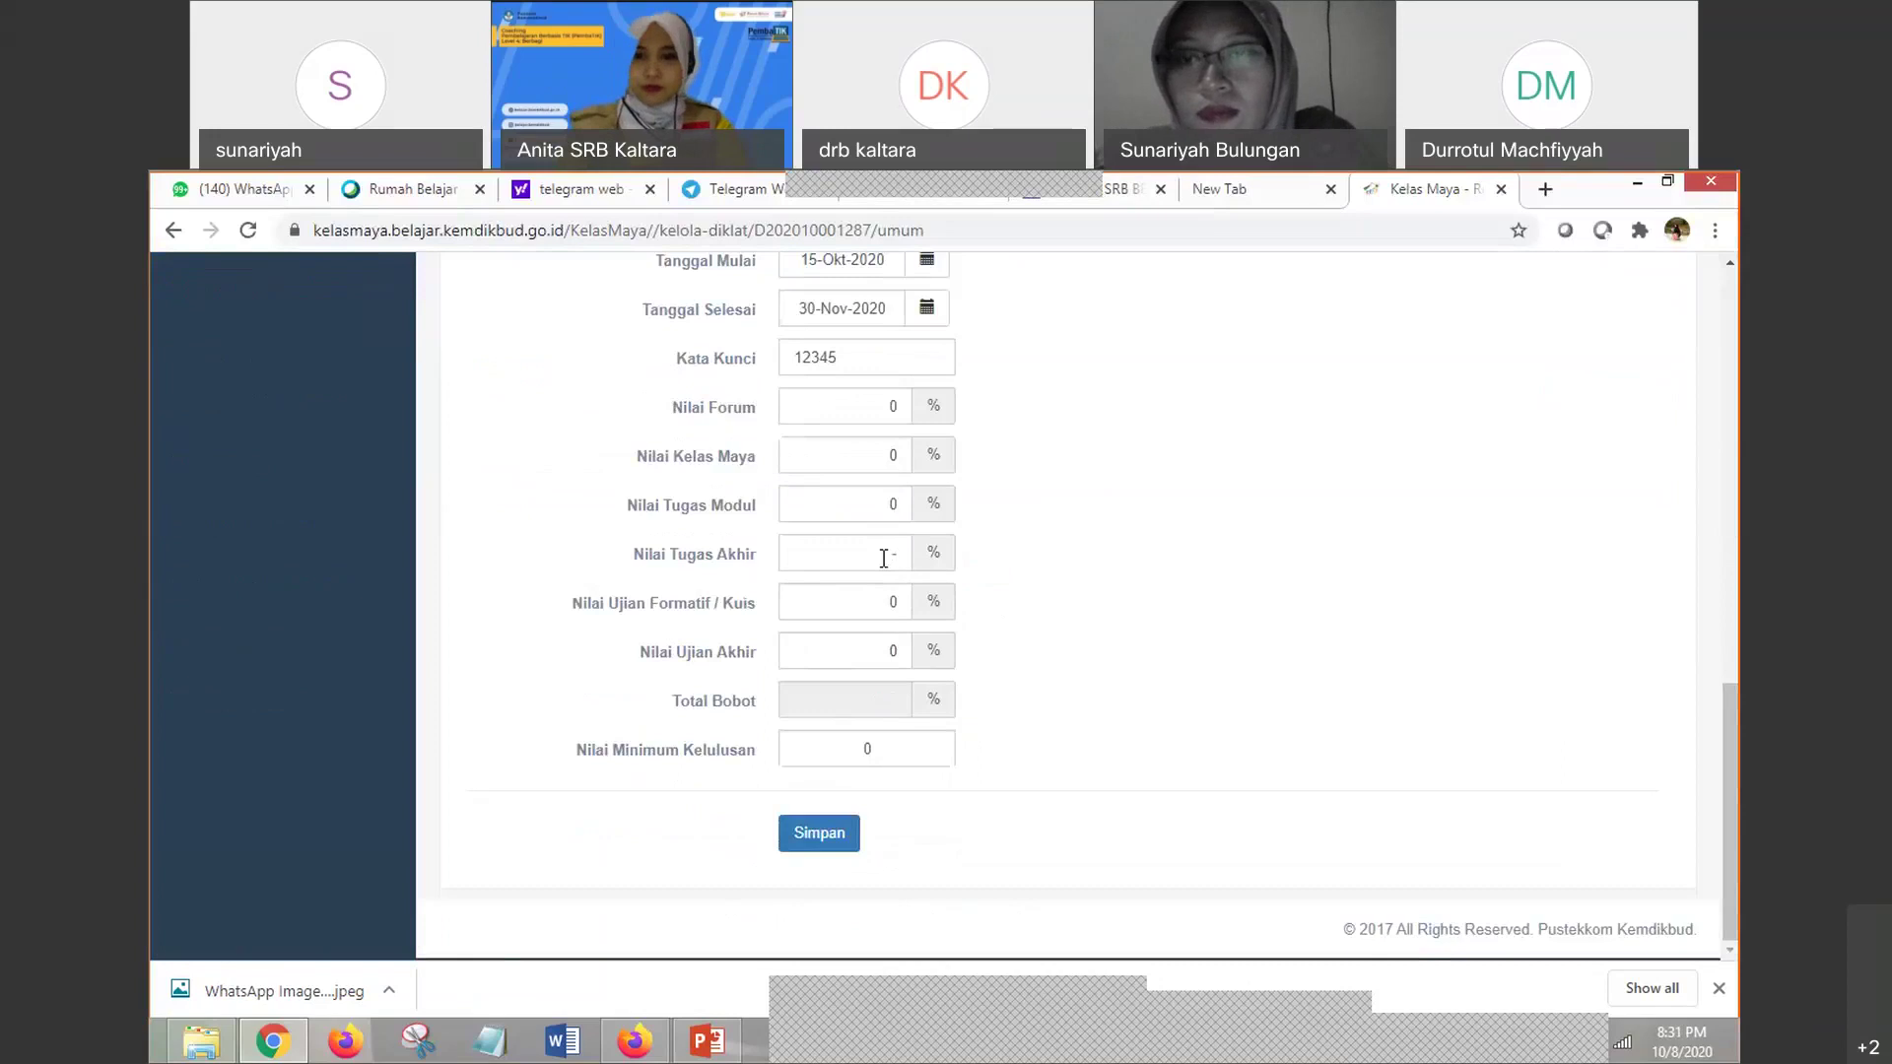
pyautogui.write('0')
# Step: Set Nilai Ujian Akhir to 100 and the passing grade to 70, then save
pyautogui.doubleClick(894, 648)
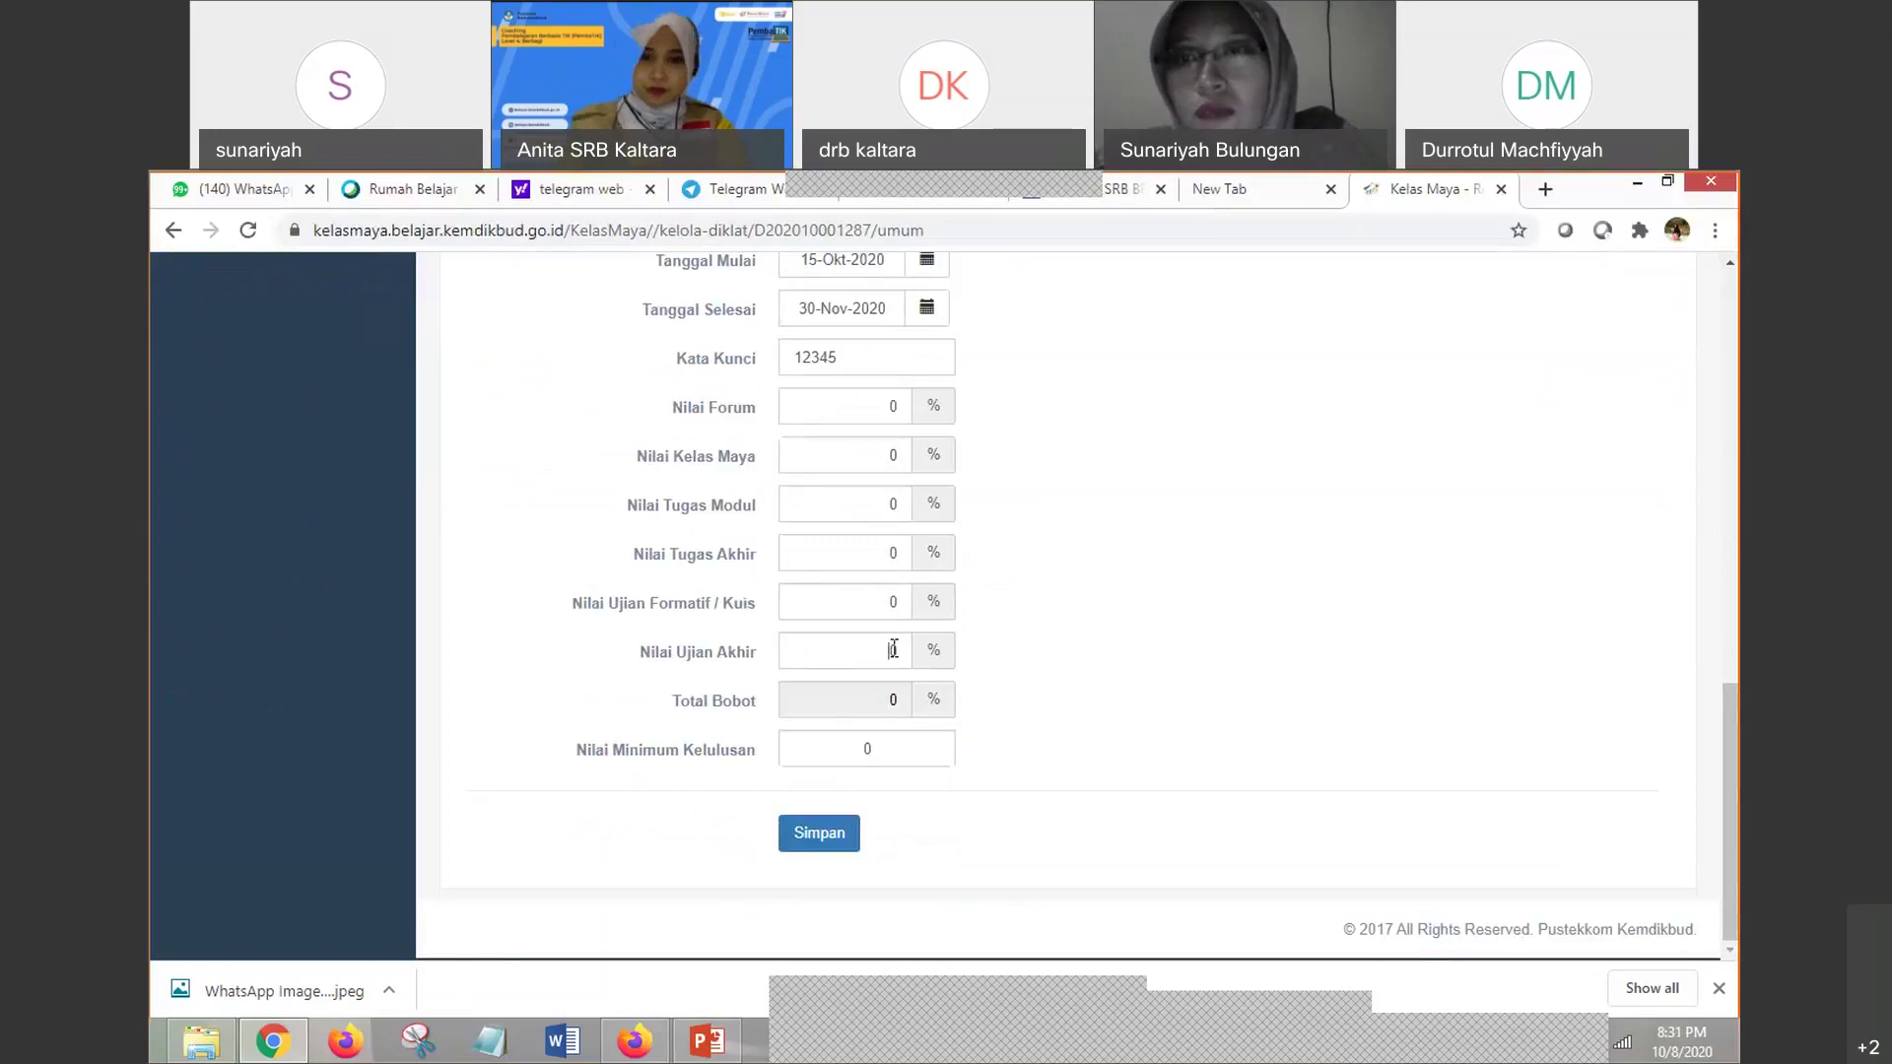
pyautogui.write('100')
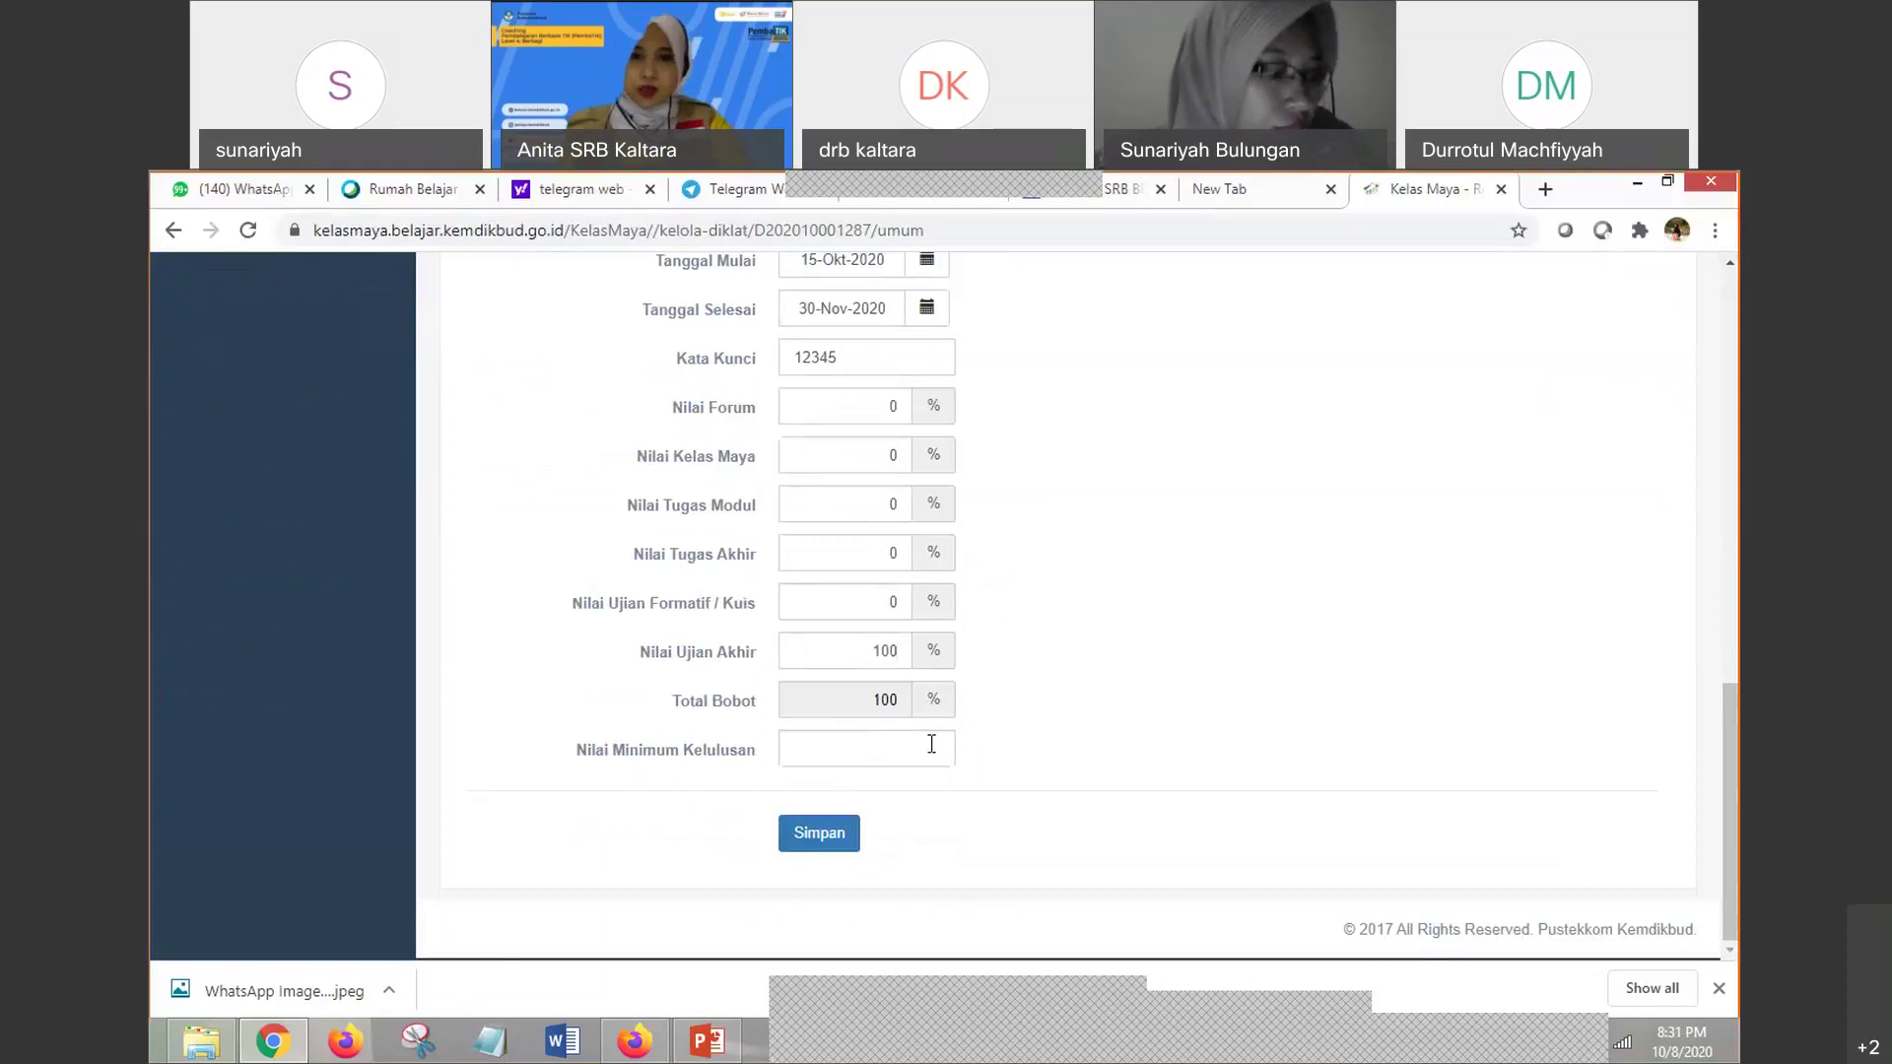
pyautogui.write('6')
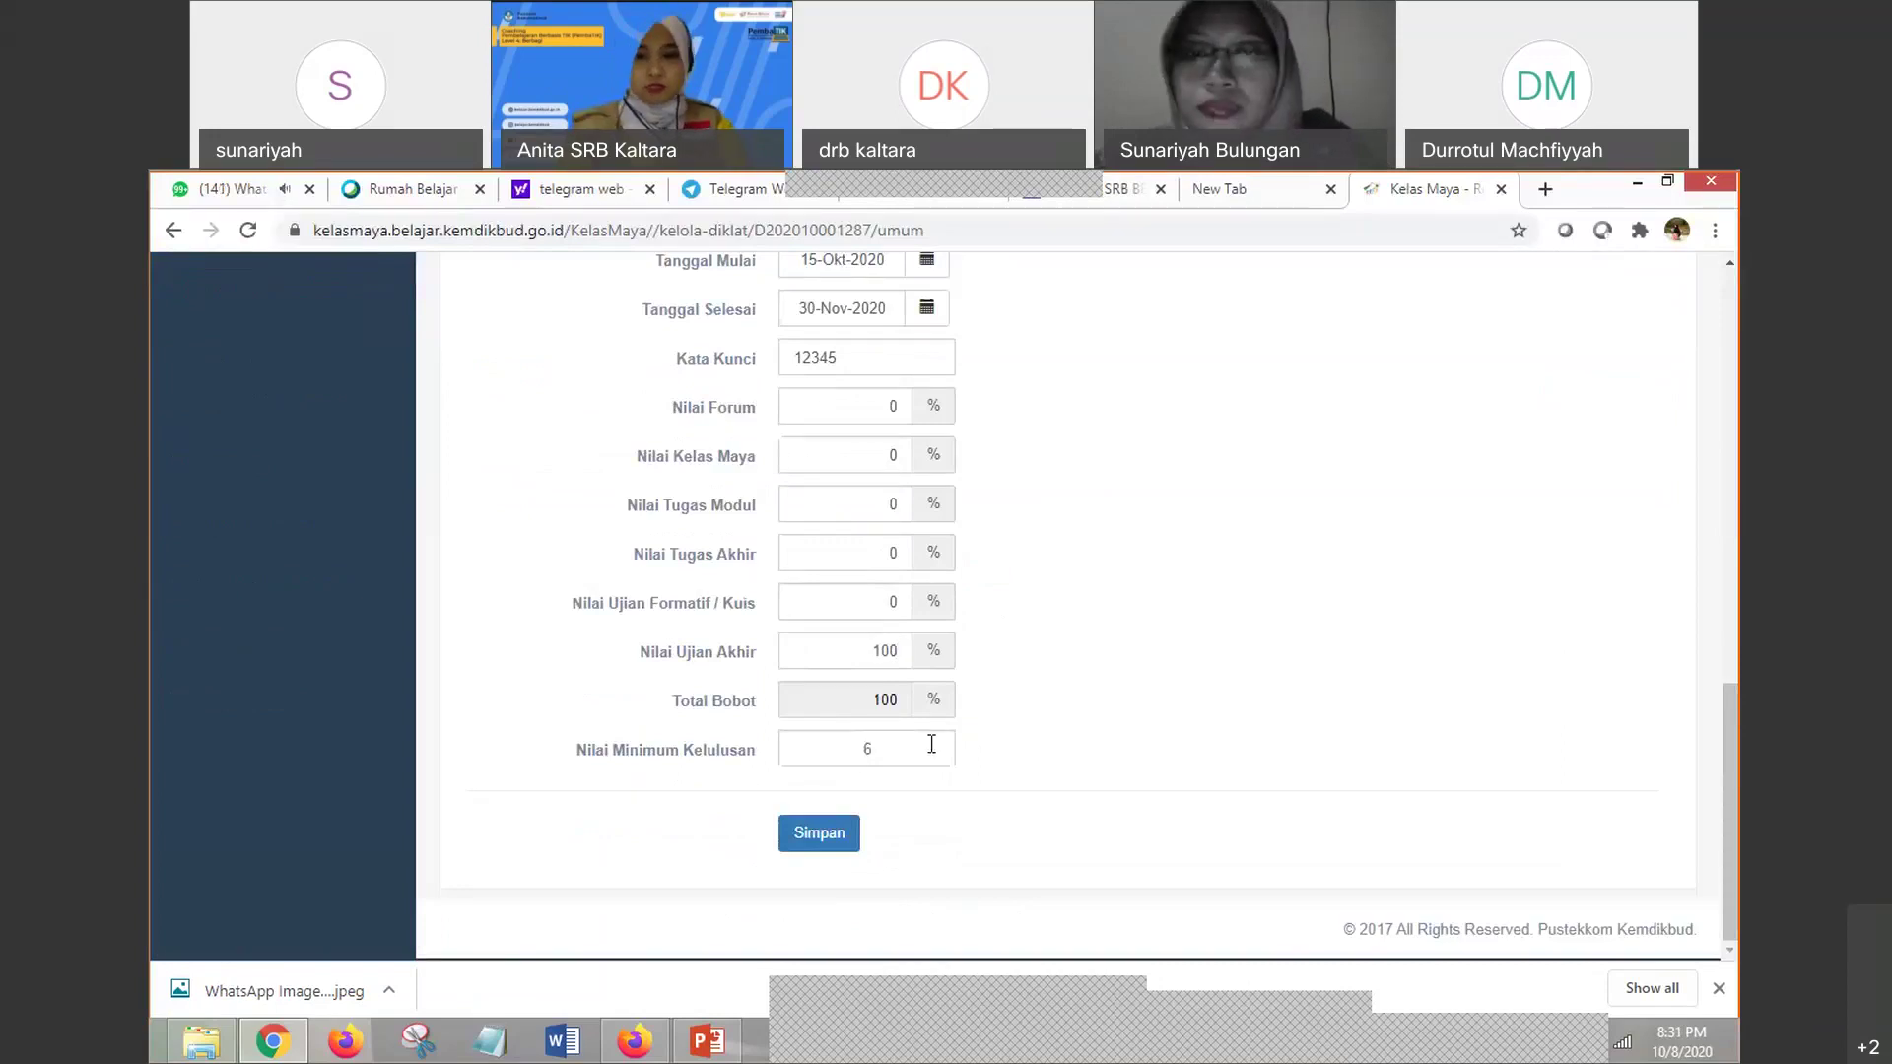
pyautogui.press('BackSpace')
pyautogui.write('70')
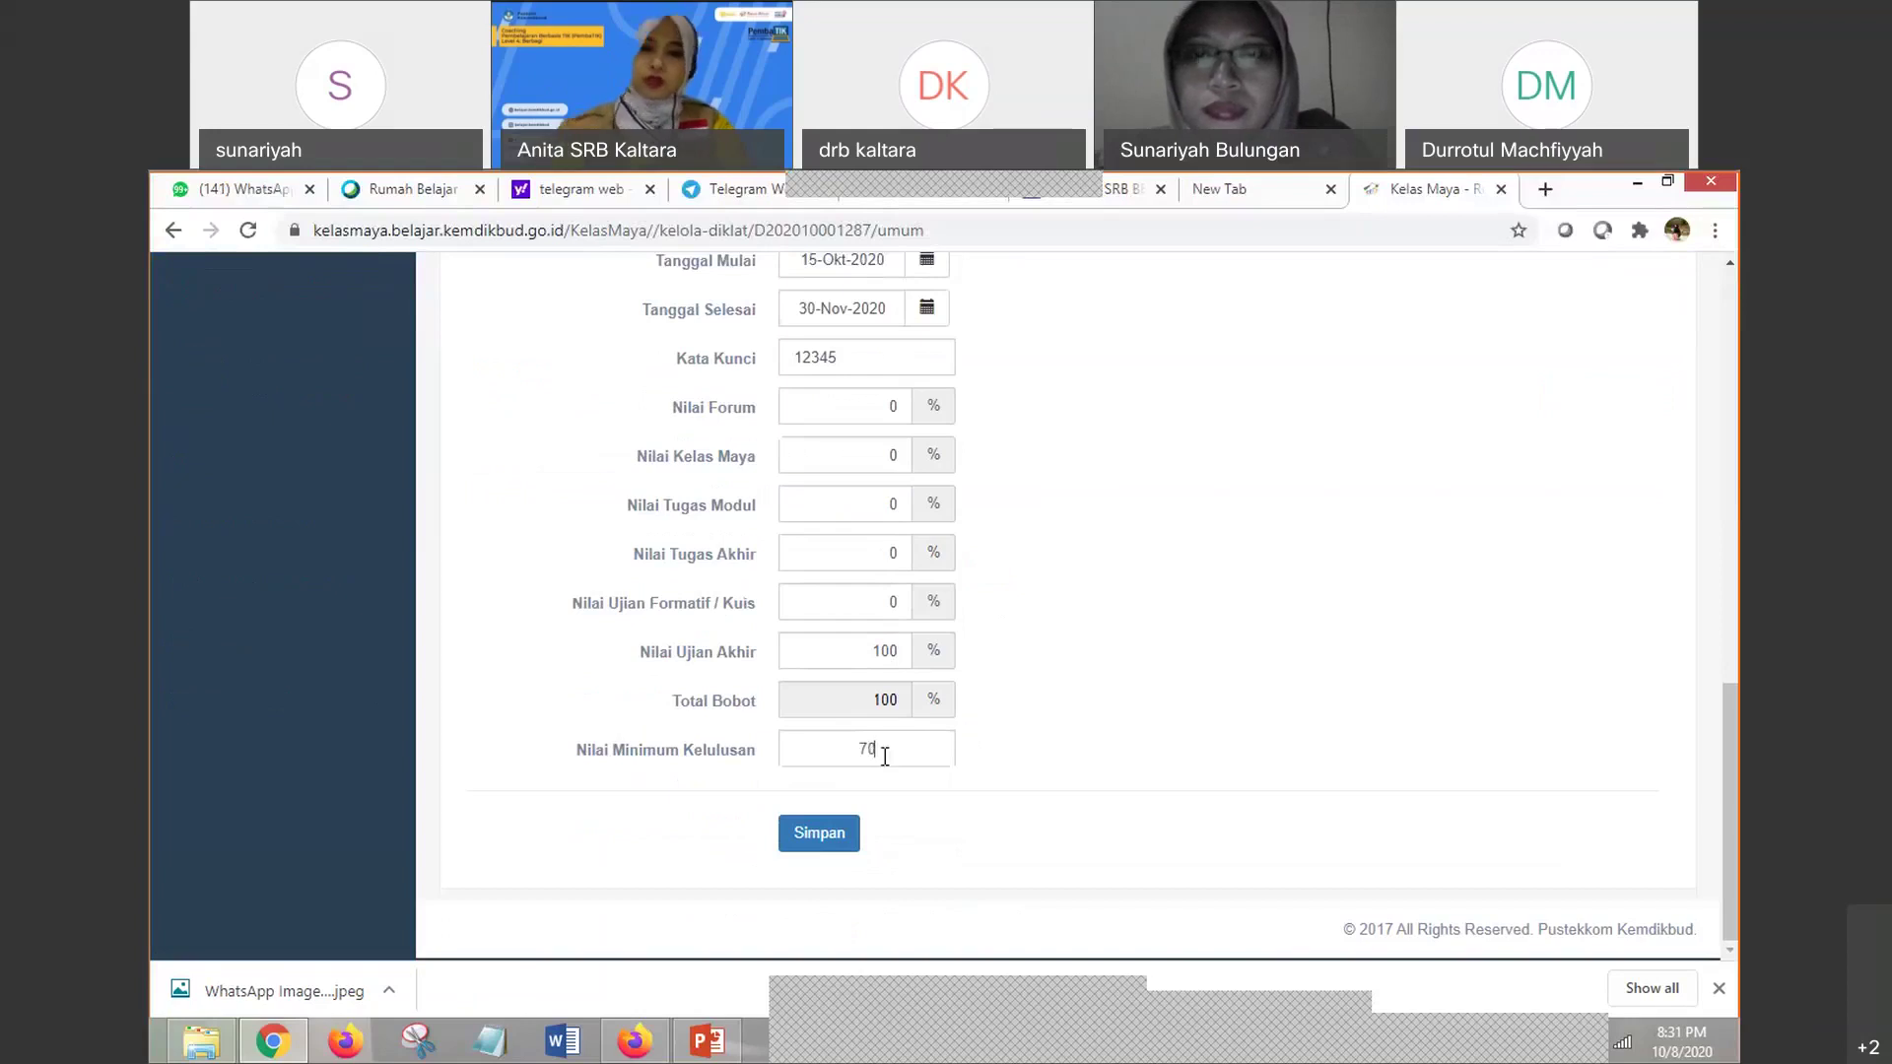
pyautogui.click(829, 834)
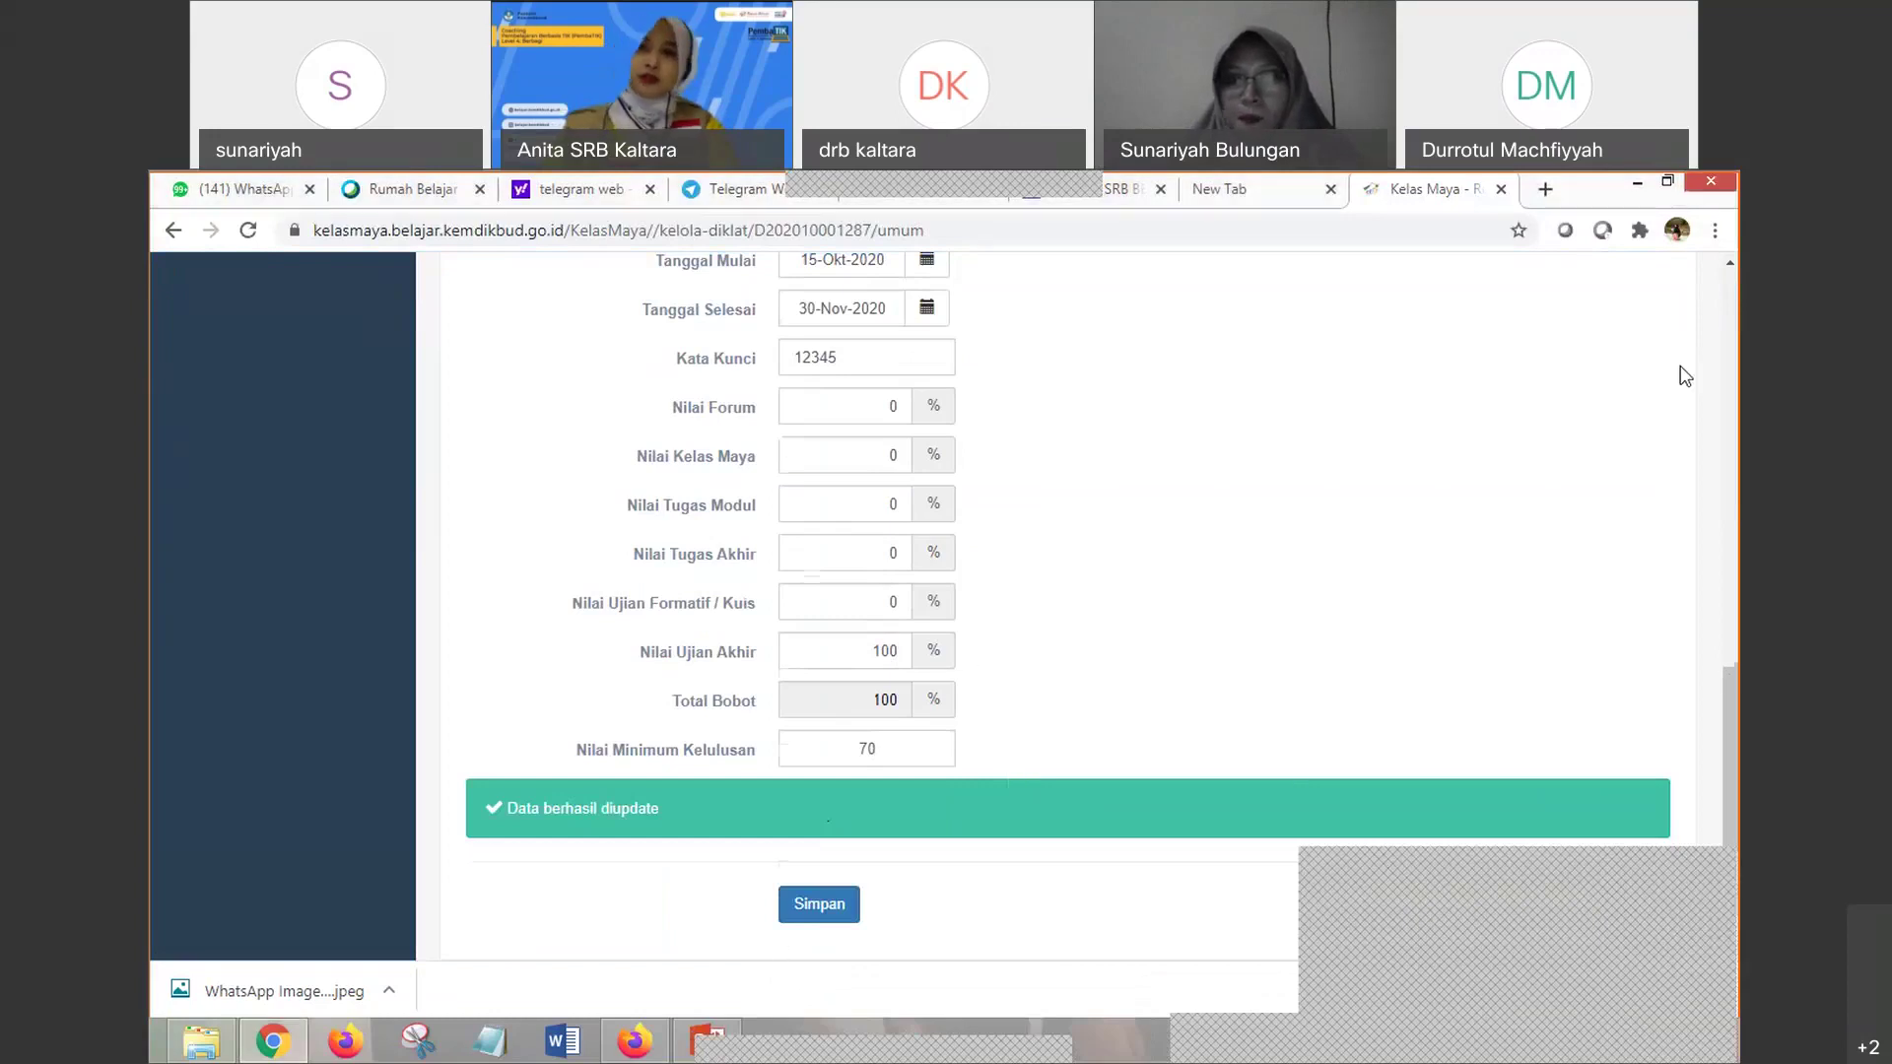
pyautogui.scroll(10, 655, 448)
# Step: Edit the Soal Ujian rules to 5 questions and 50 minutes
pyautogui.click(655, 473)
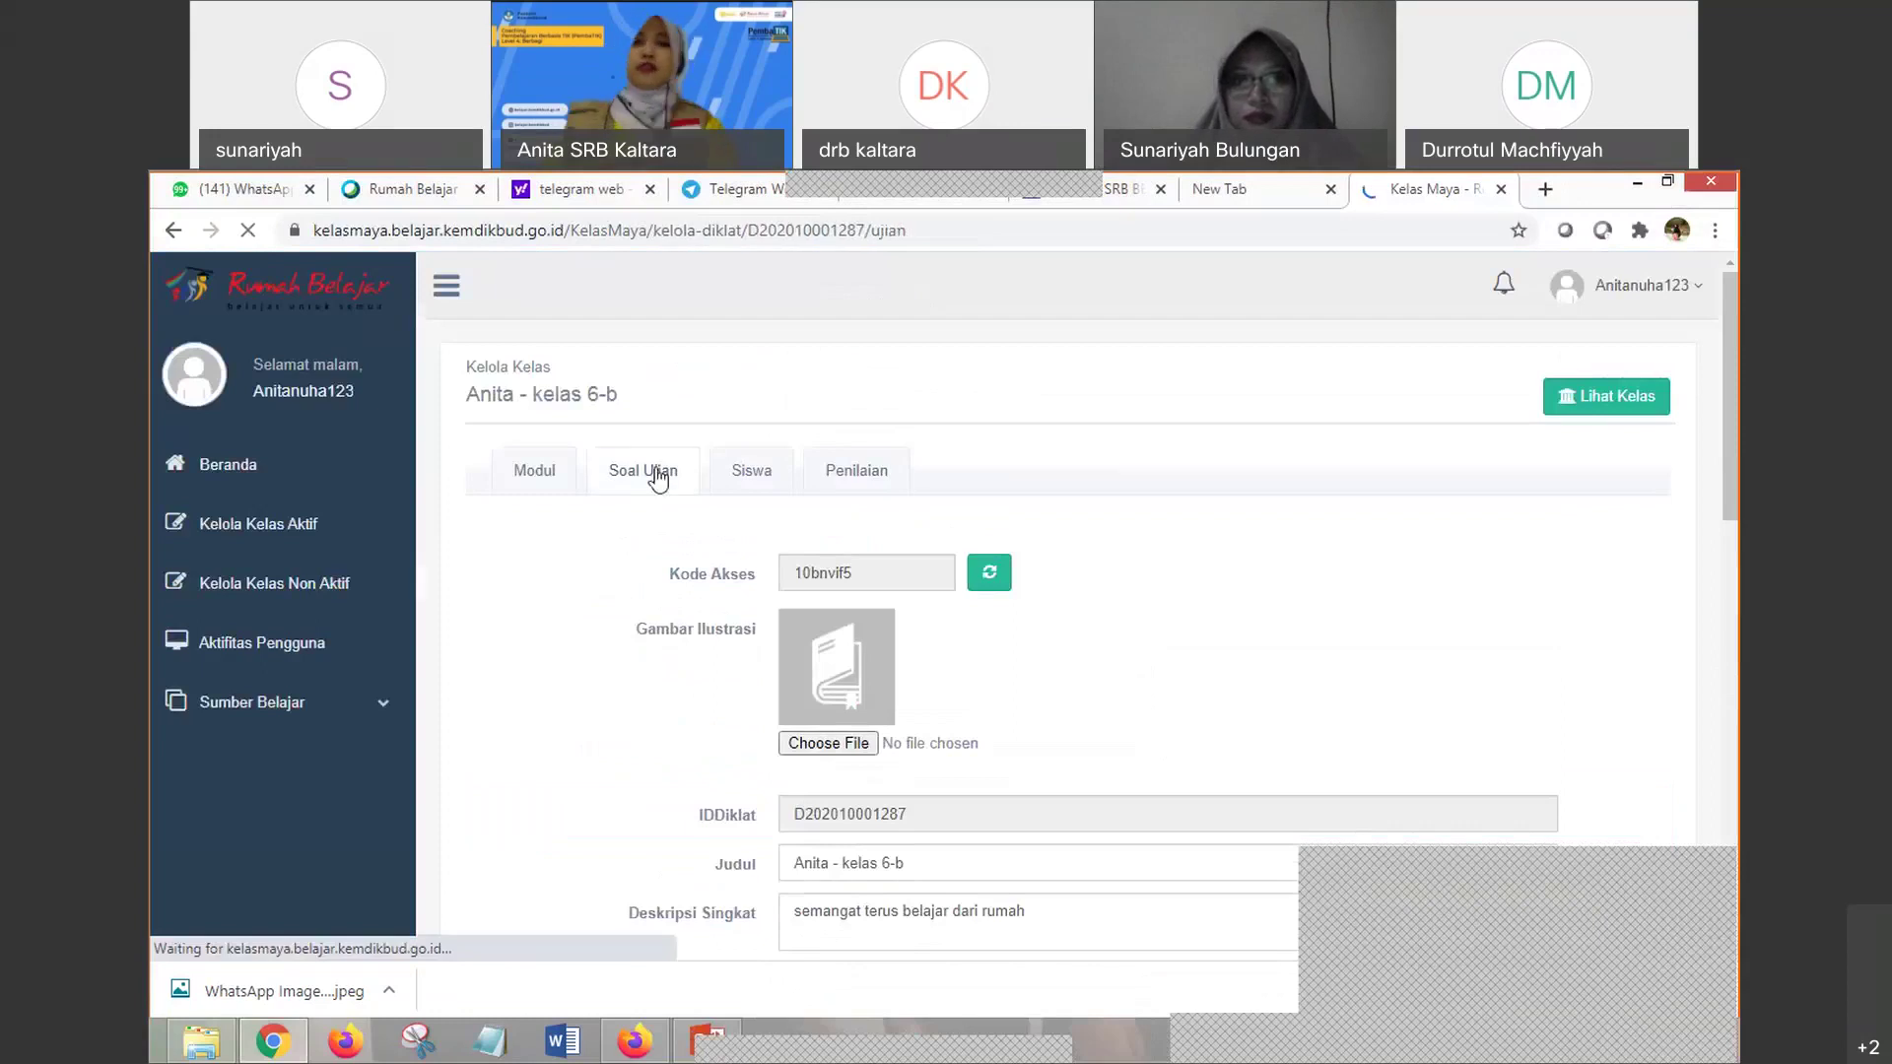
pyautogui.scroll(-1, 754, 757)
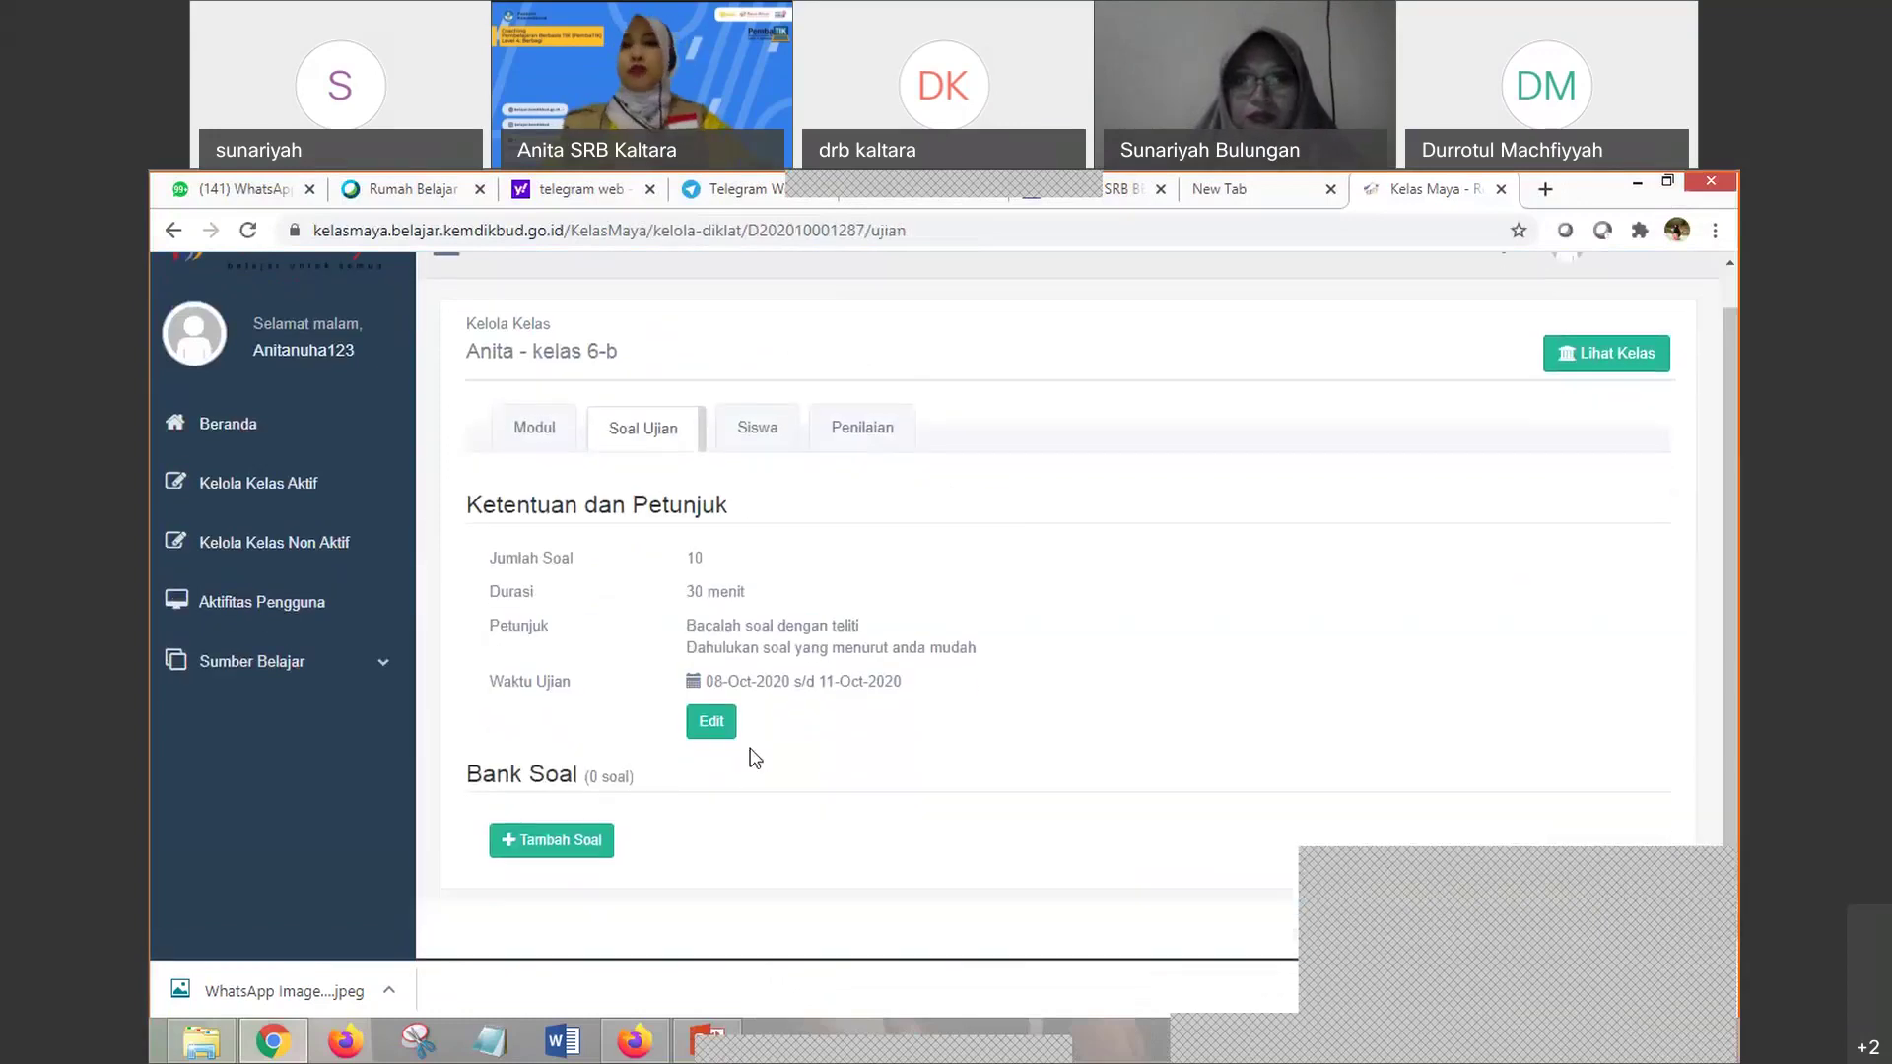
pyautogui.click(1417, 909)
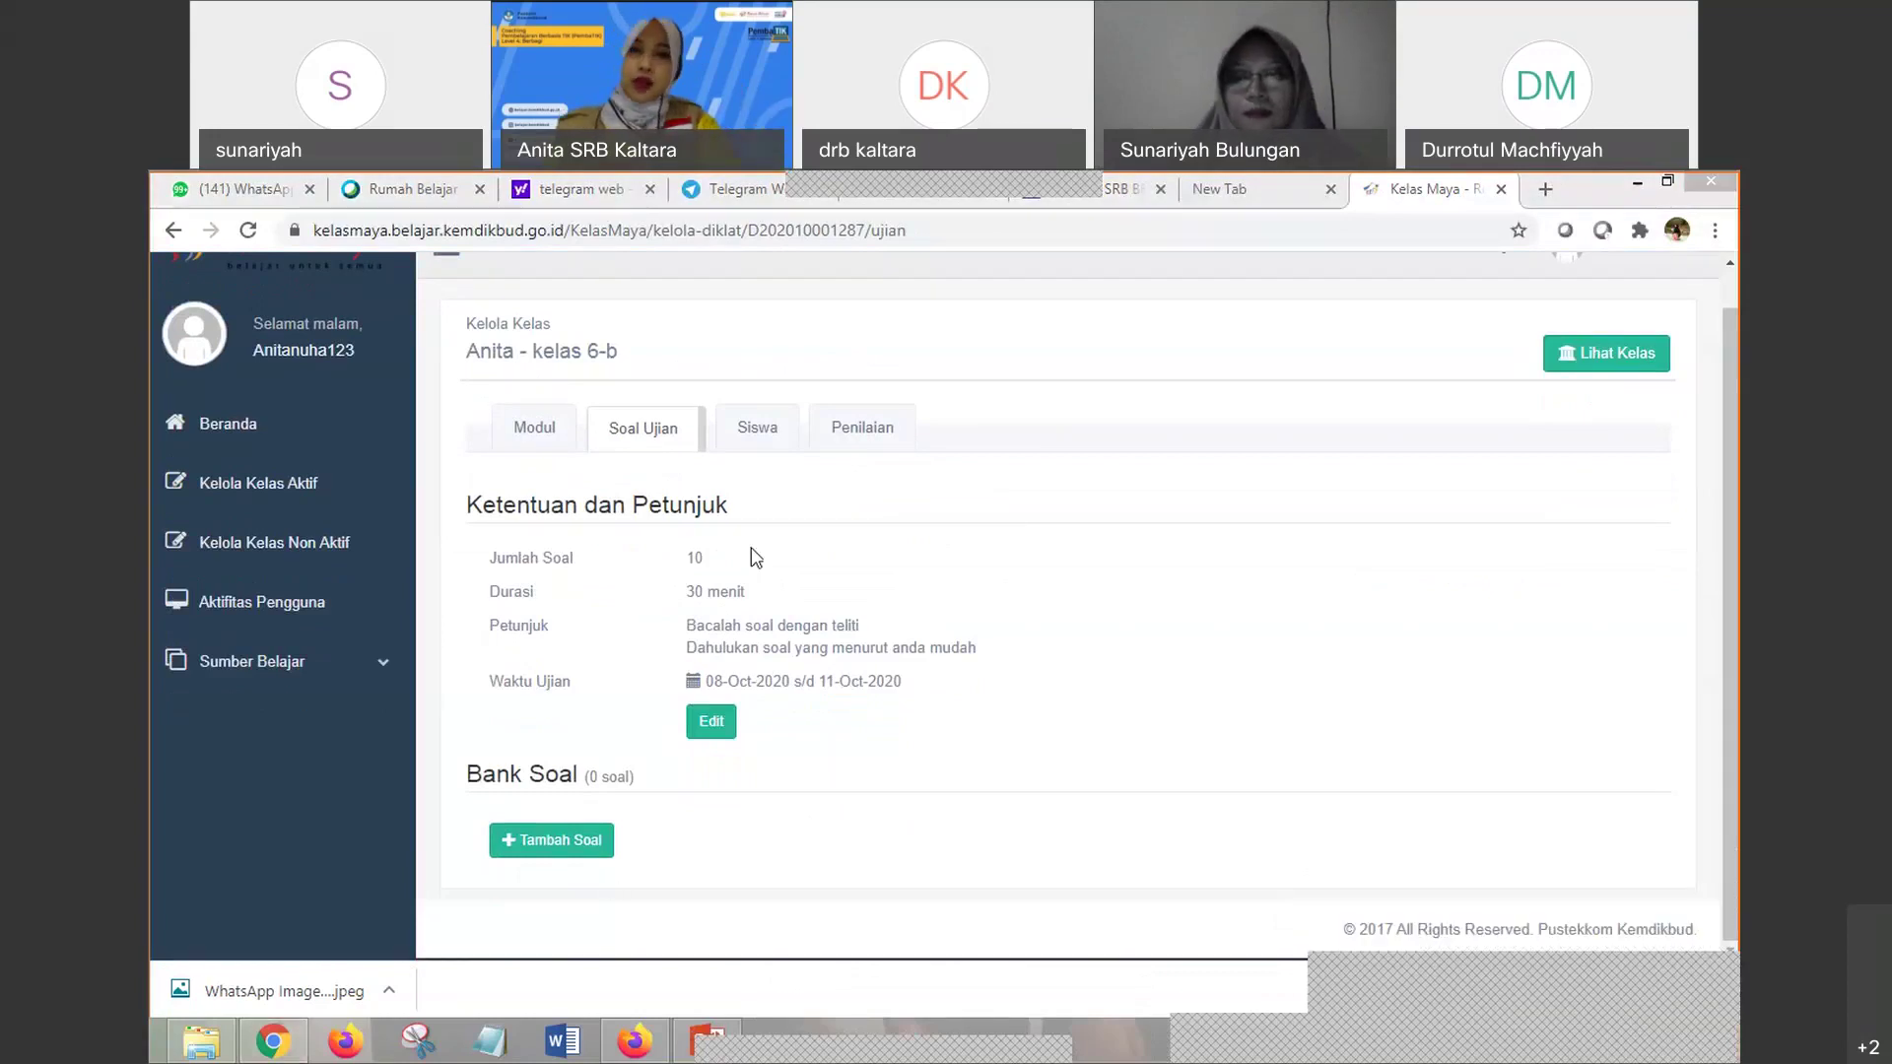
pyautogui.click(729, 745)
pyautogui.click(729, 745)
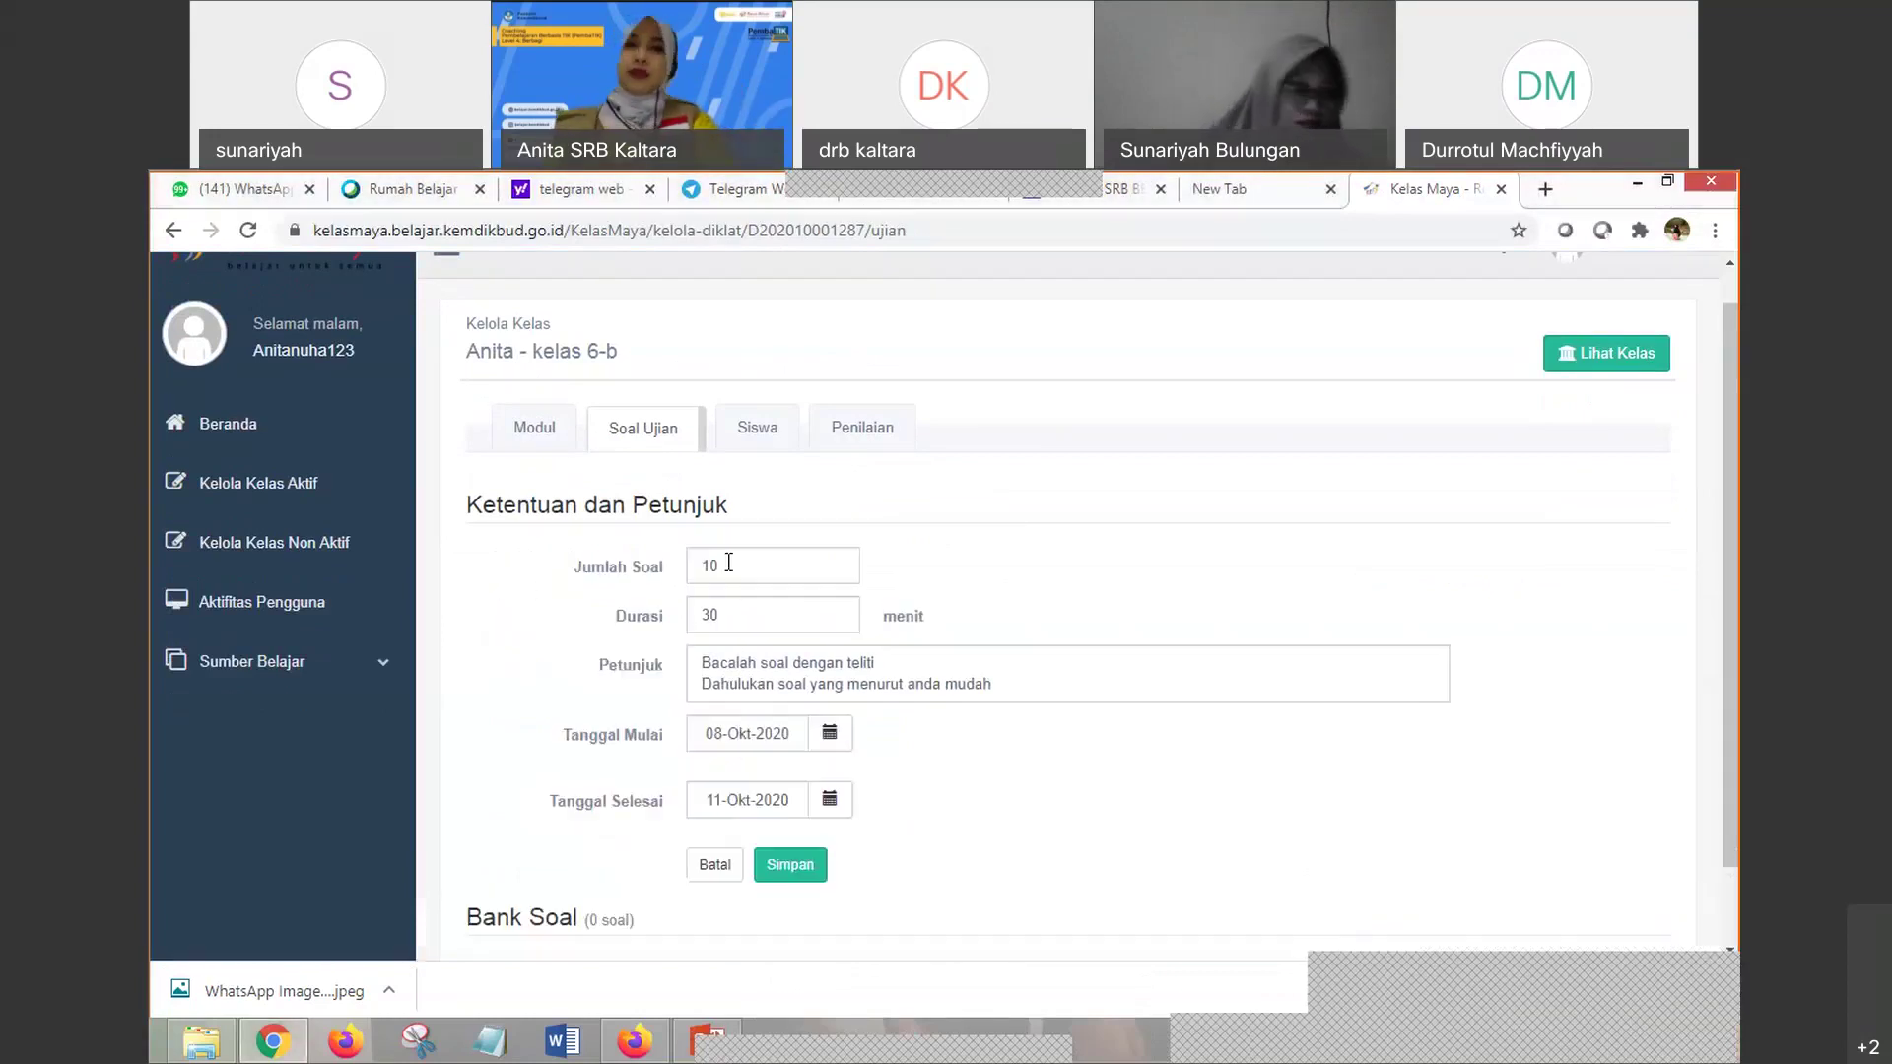
pyautogui.write('5')
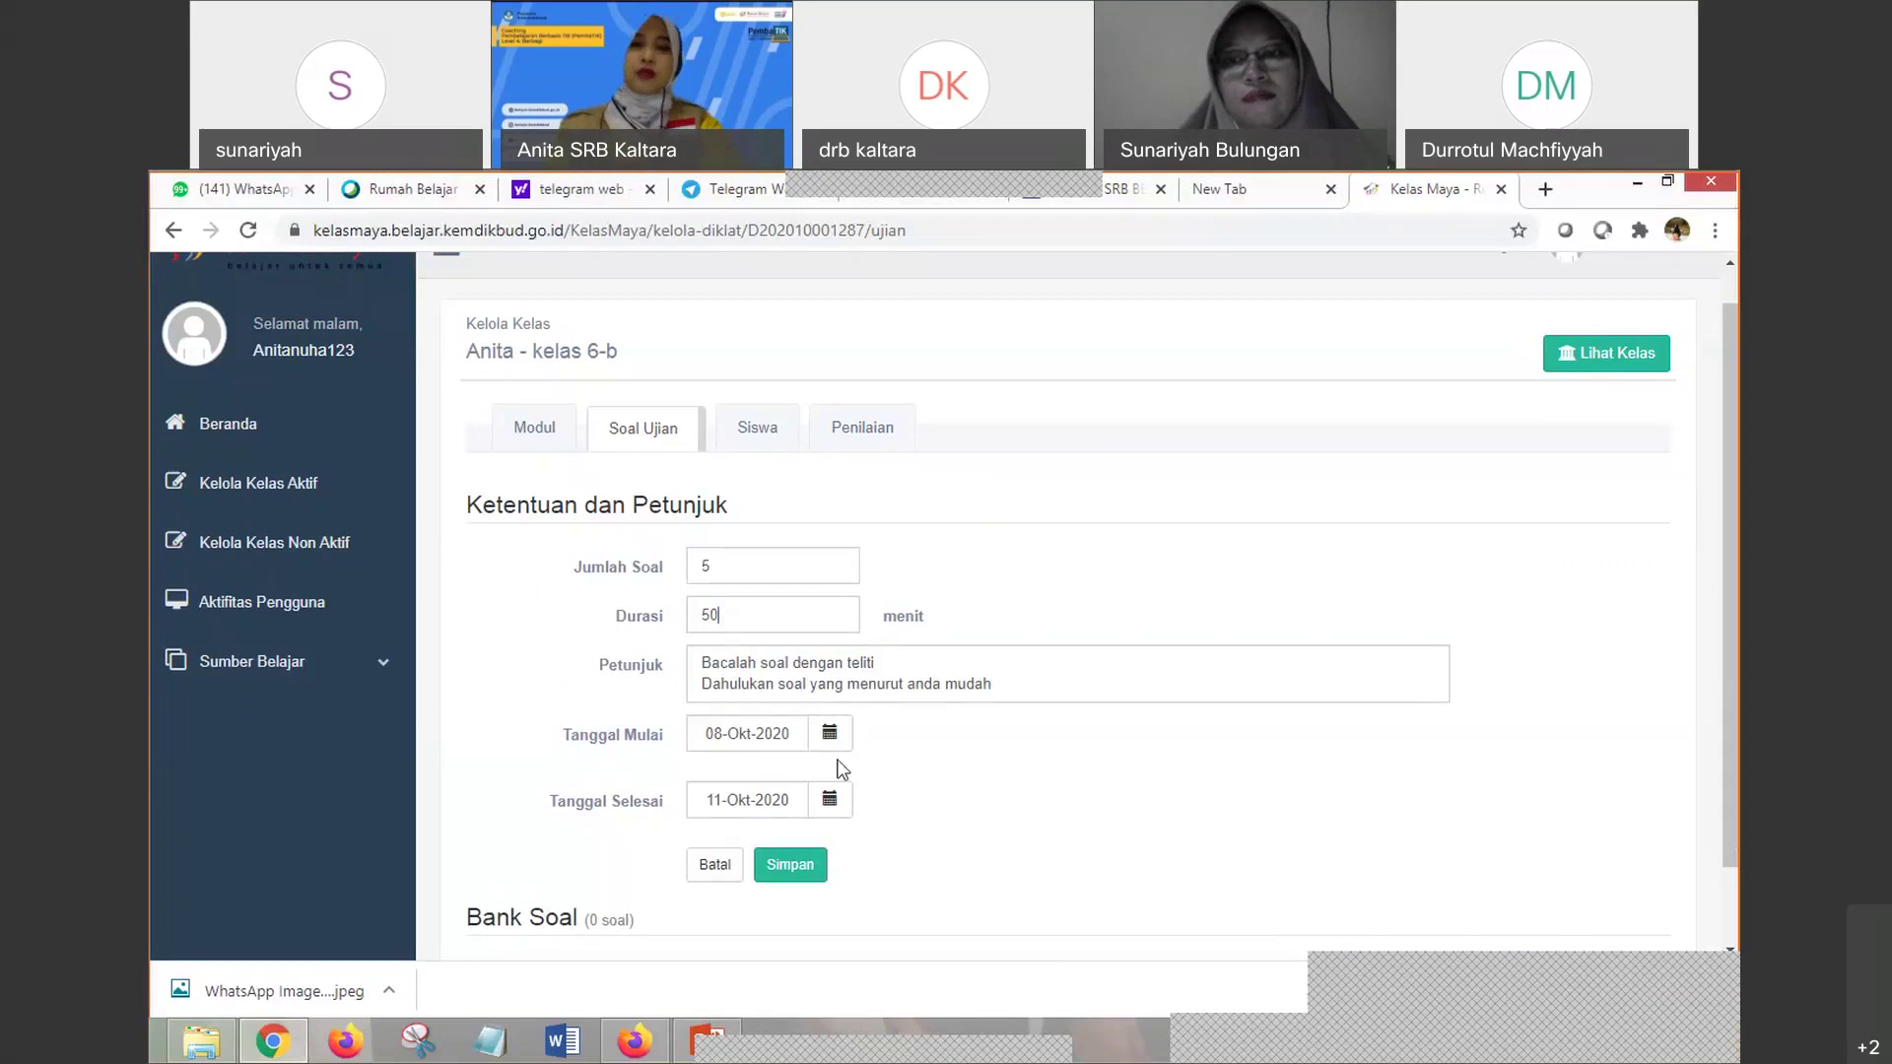
pyautogui.click(819, 683)
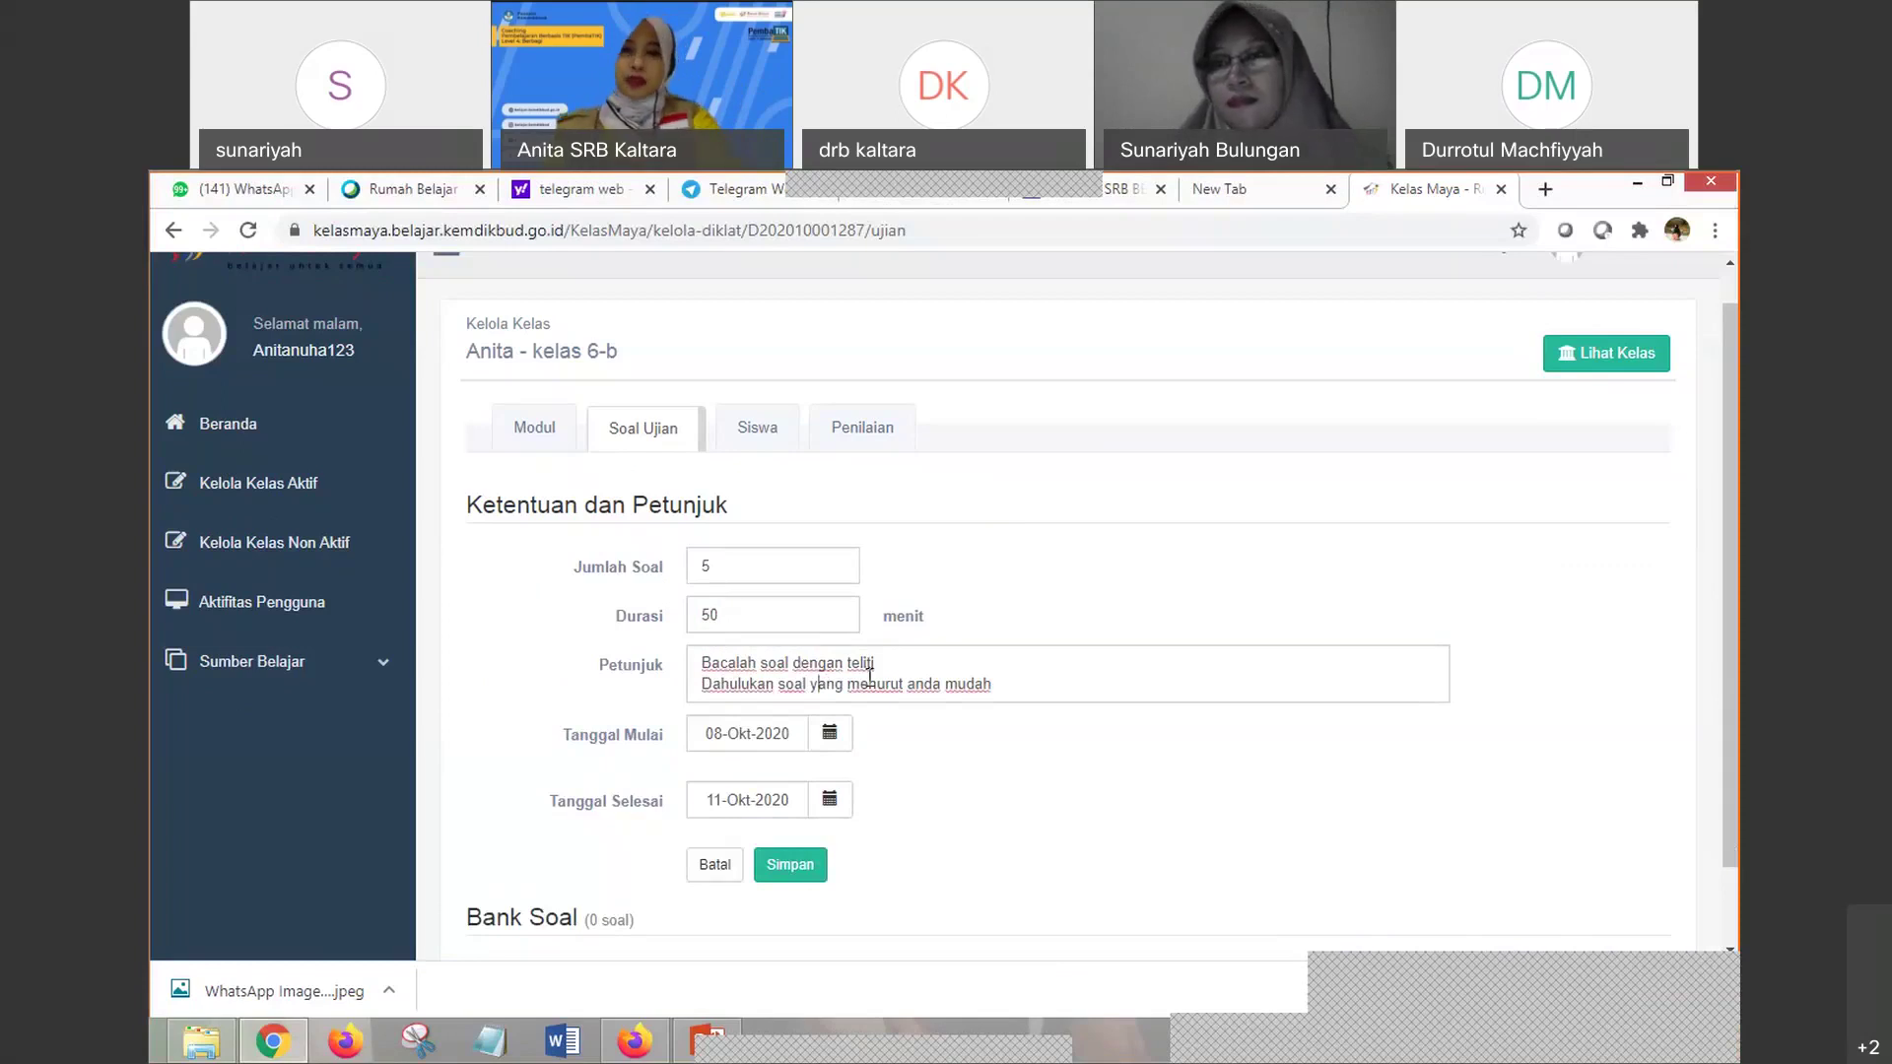
pyautogui.scroll(-2, 869, 678)
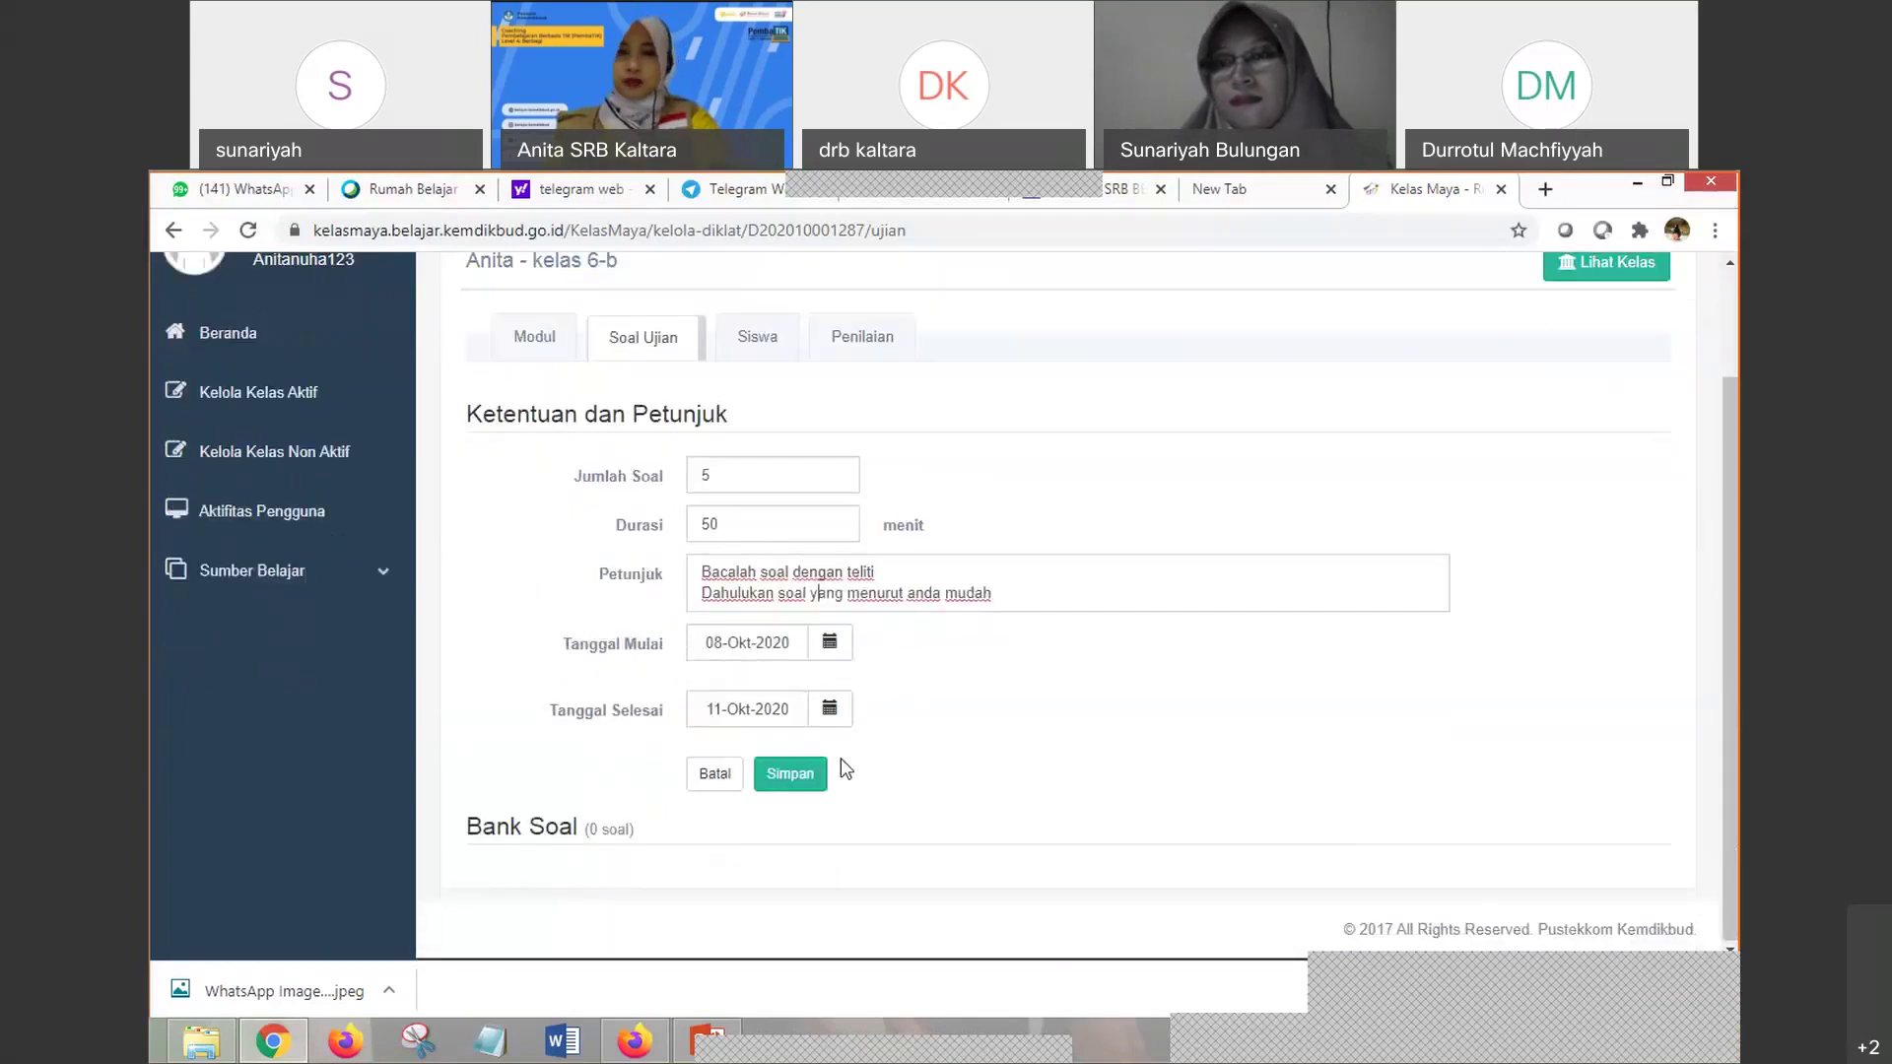
pyautogui.click(790, 775)
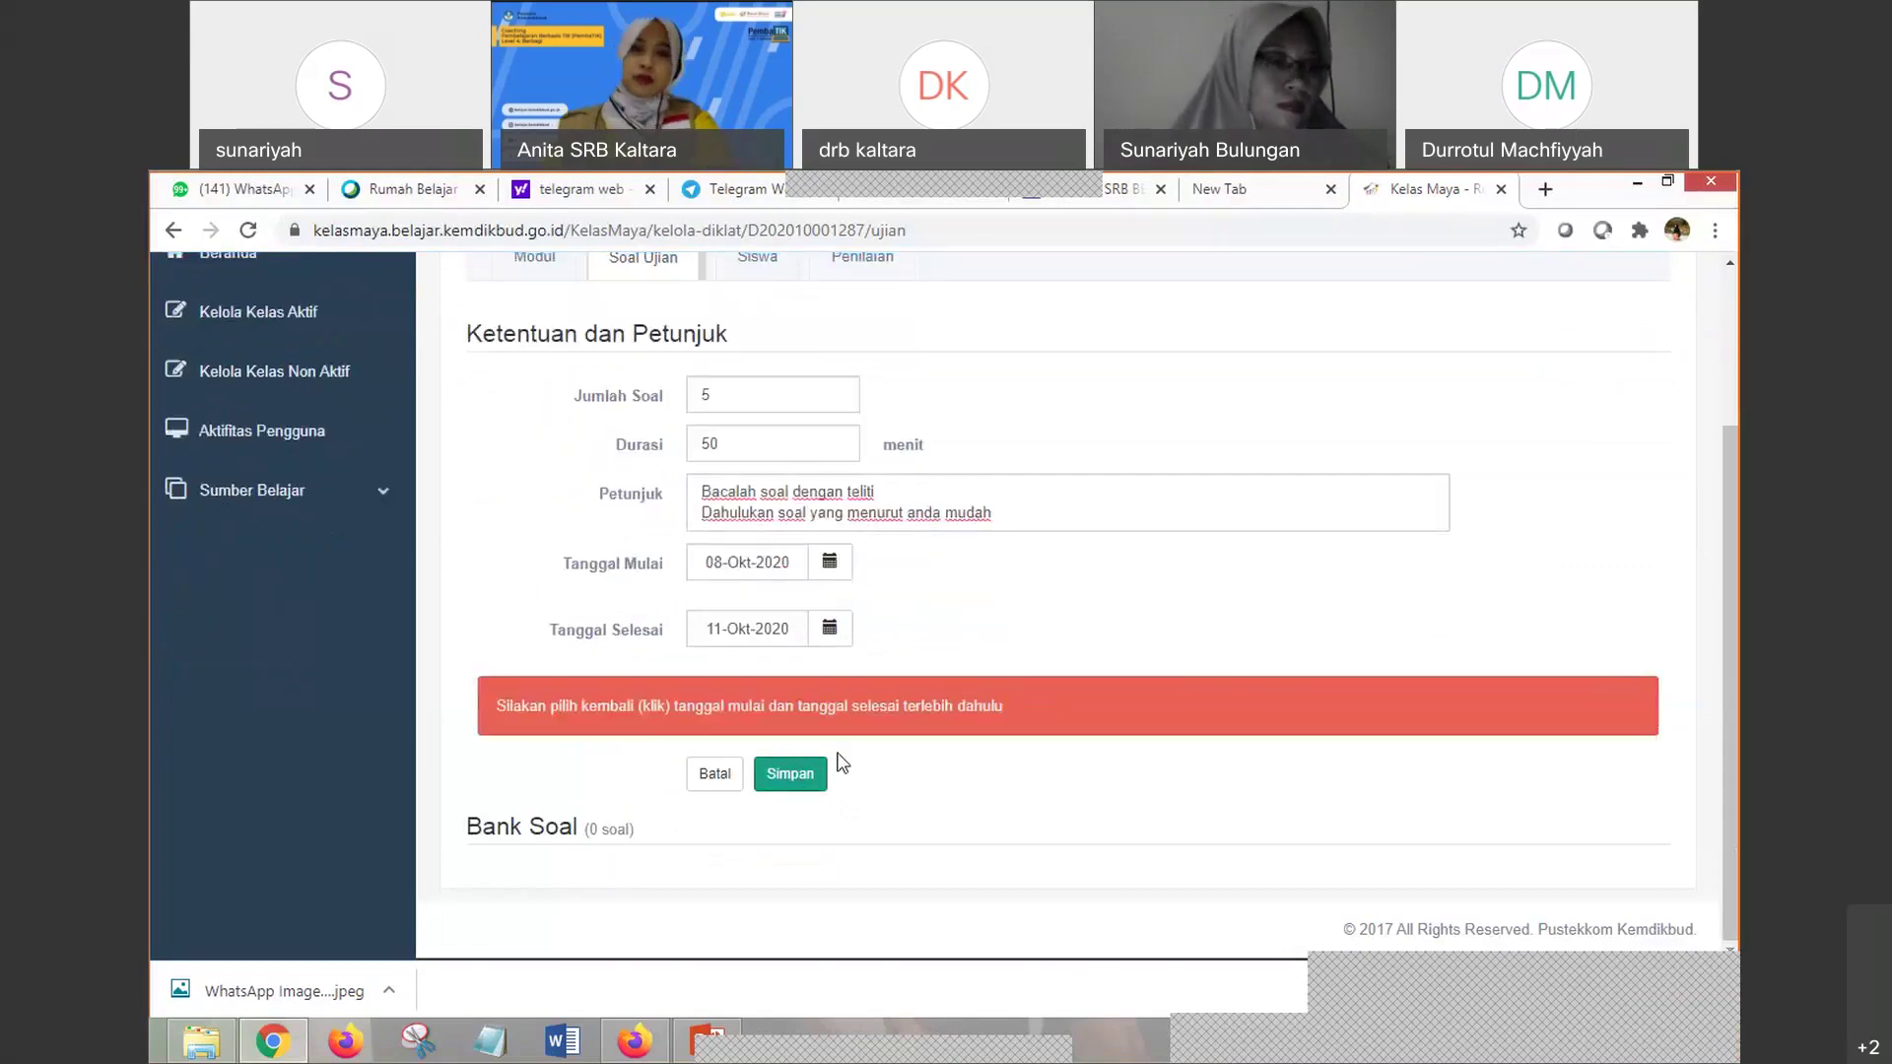
# Step: Set the exam period from 15-Okt-2020 to 30-Des-2020 and save the rules
pyautogui.click(830, 561)
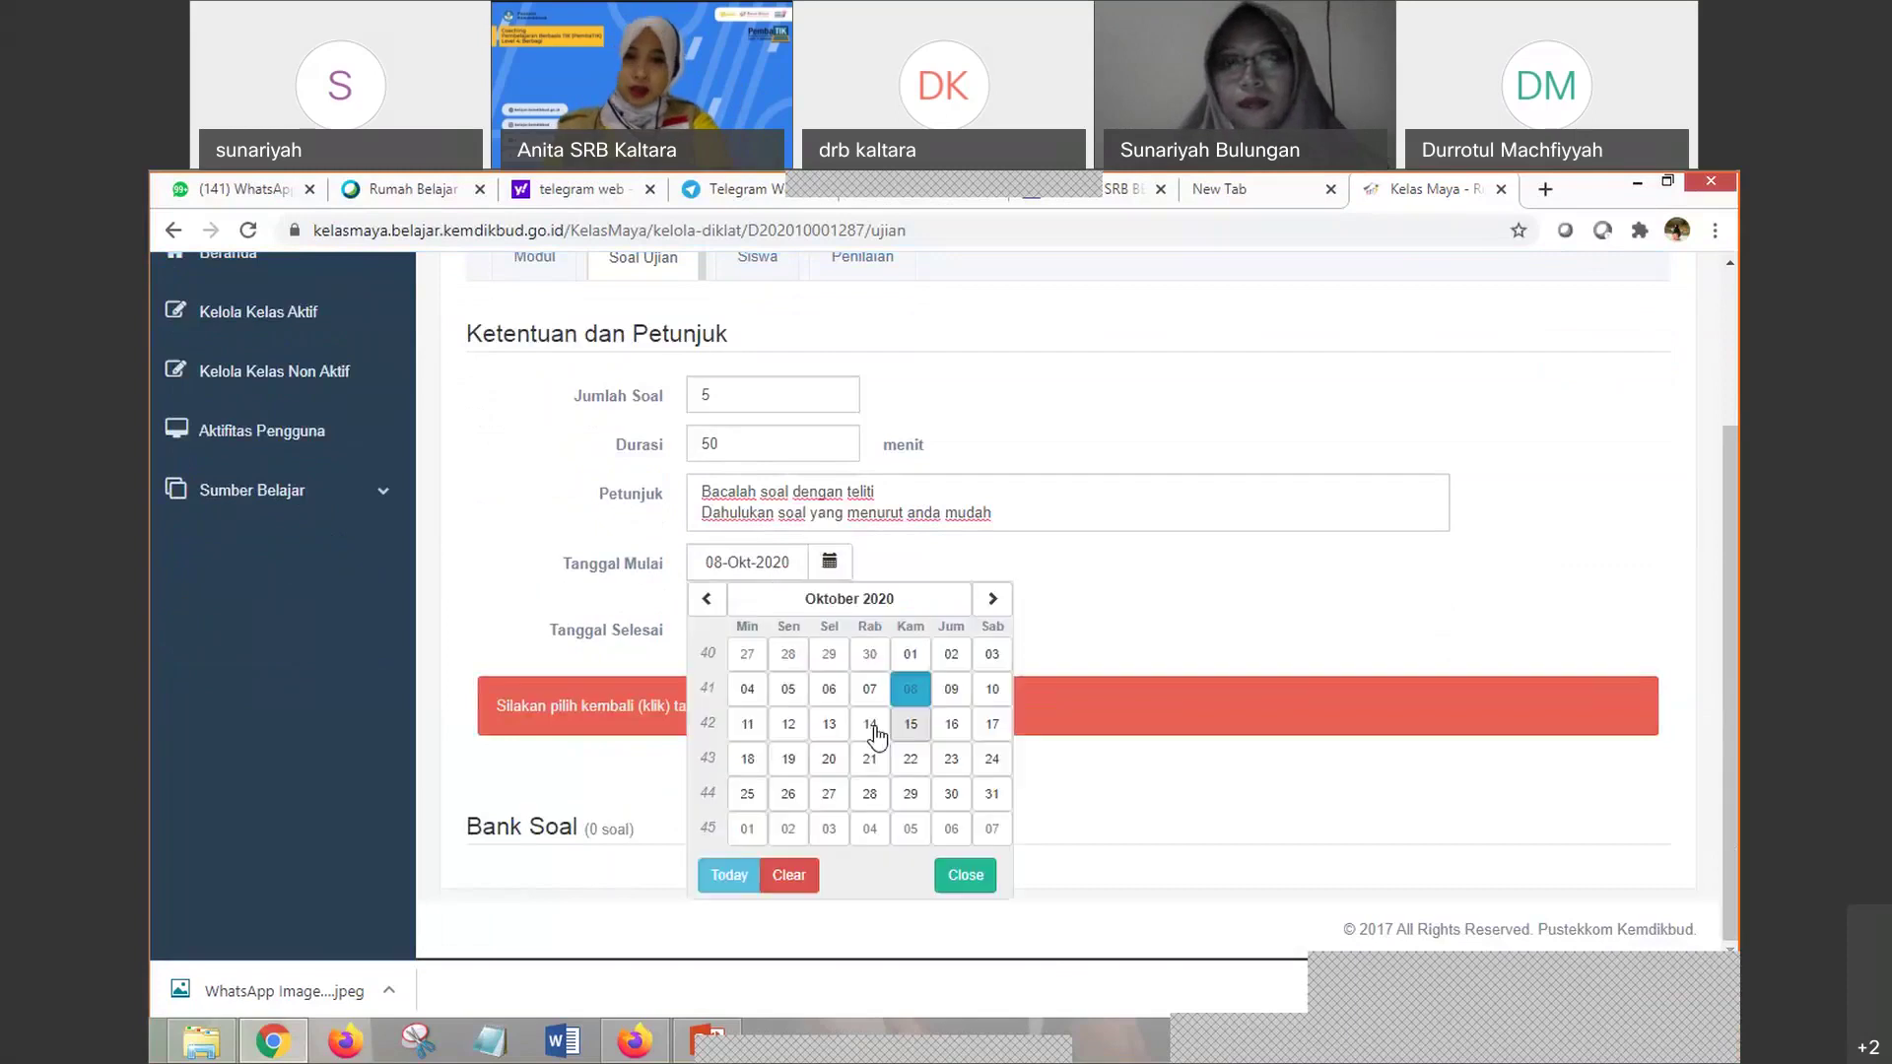
pyautogui.click(922, 728)
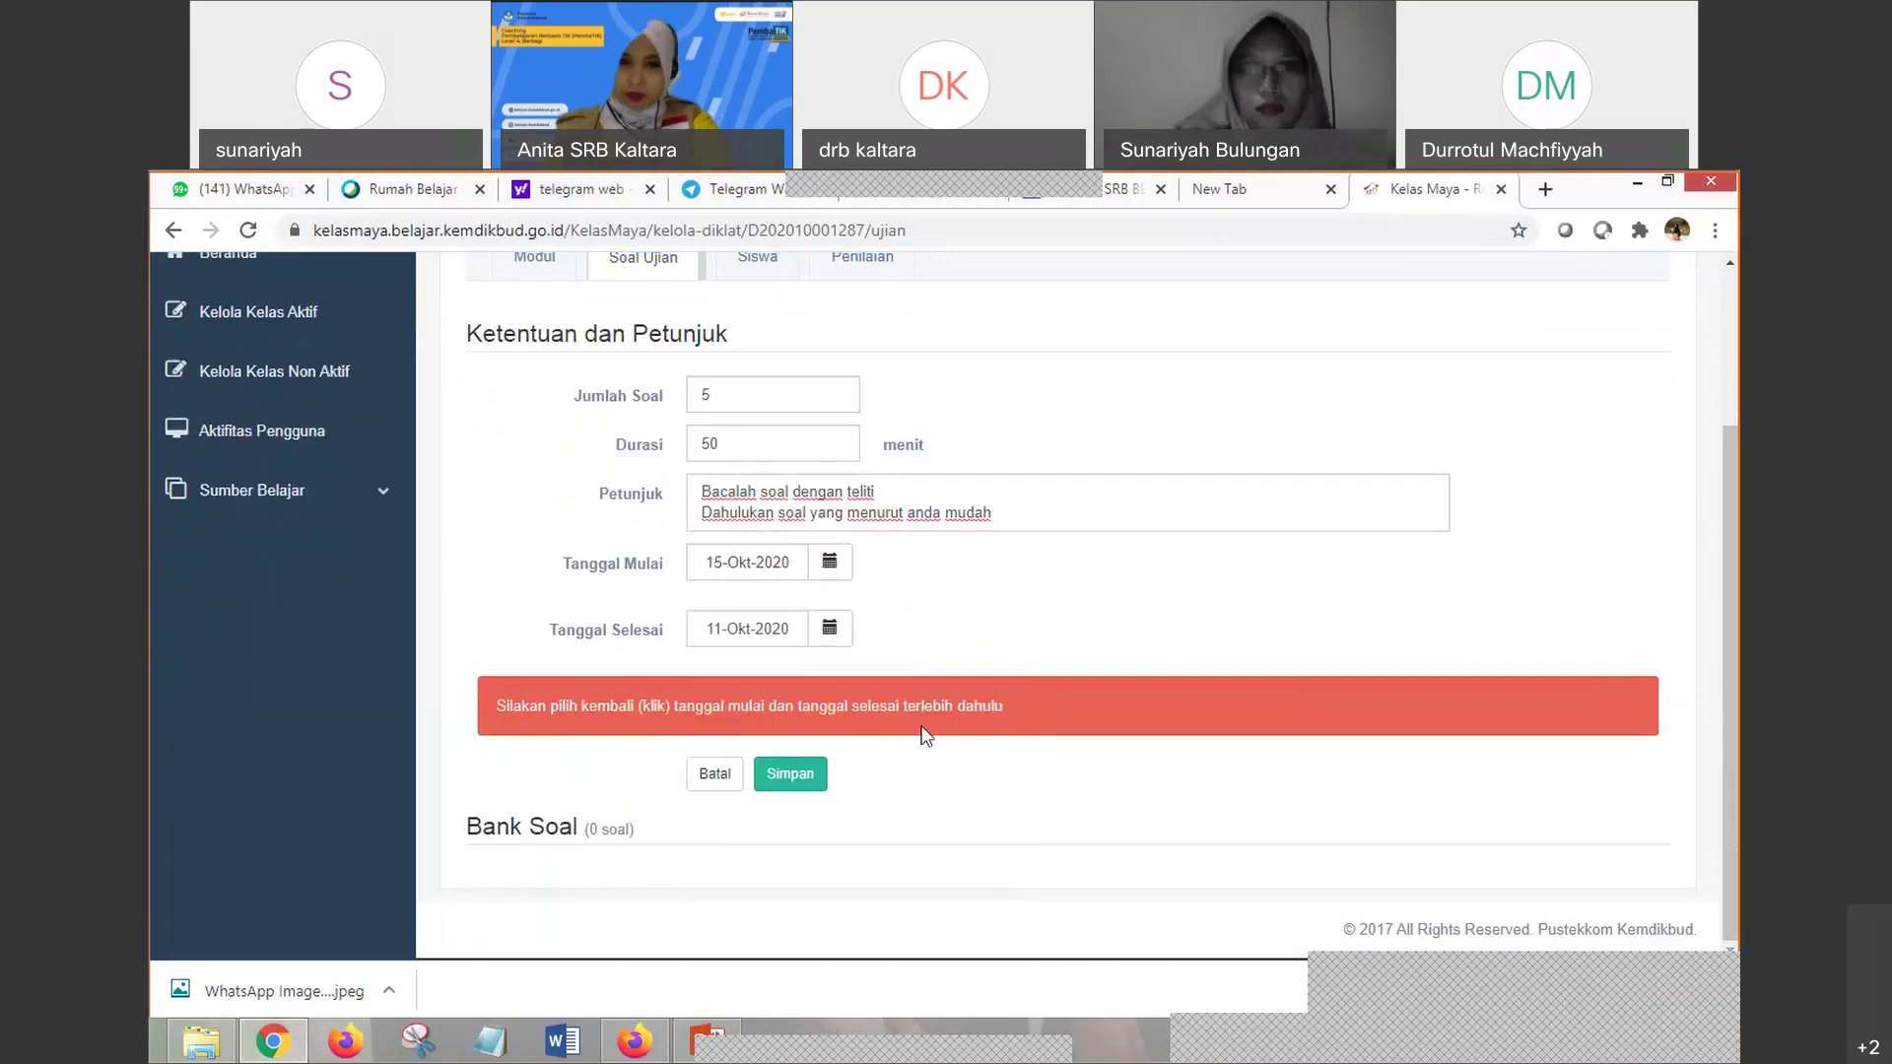
pyautogui.click(830, 616)
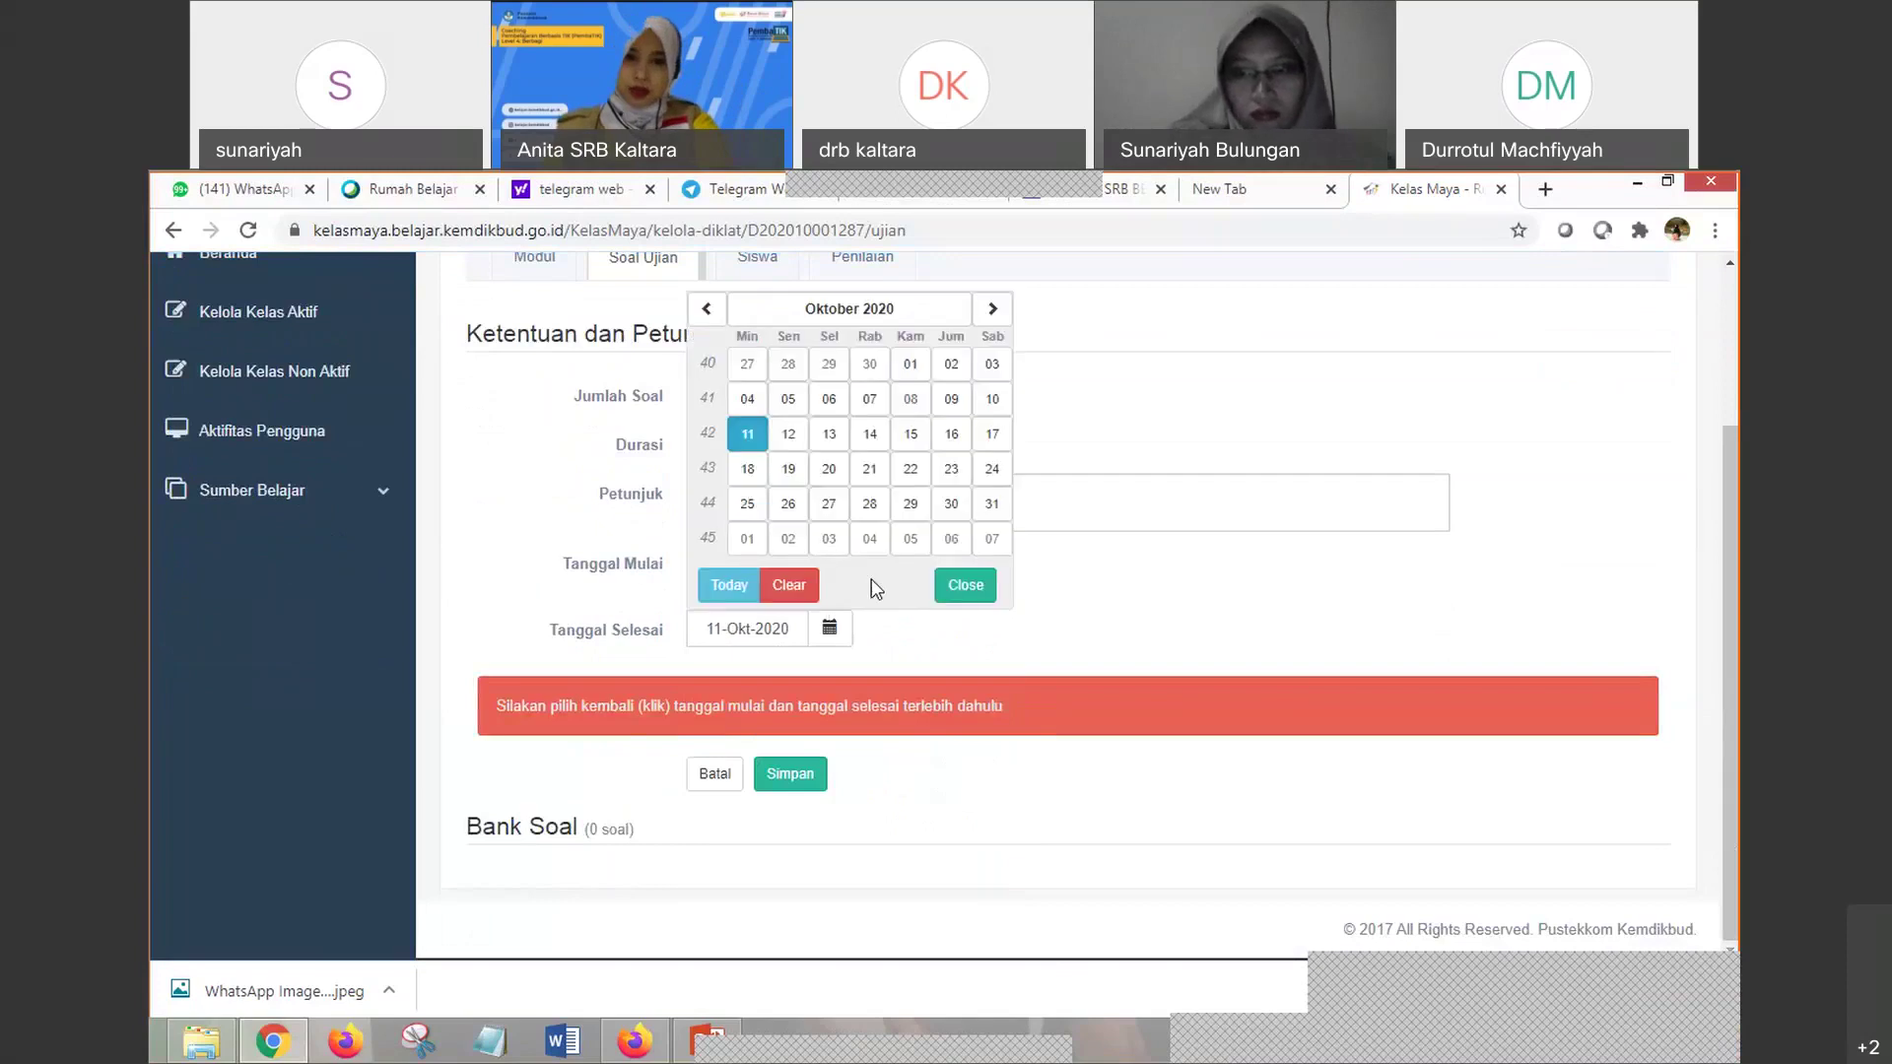
pyautogui.click(993, 310)
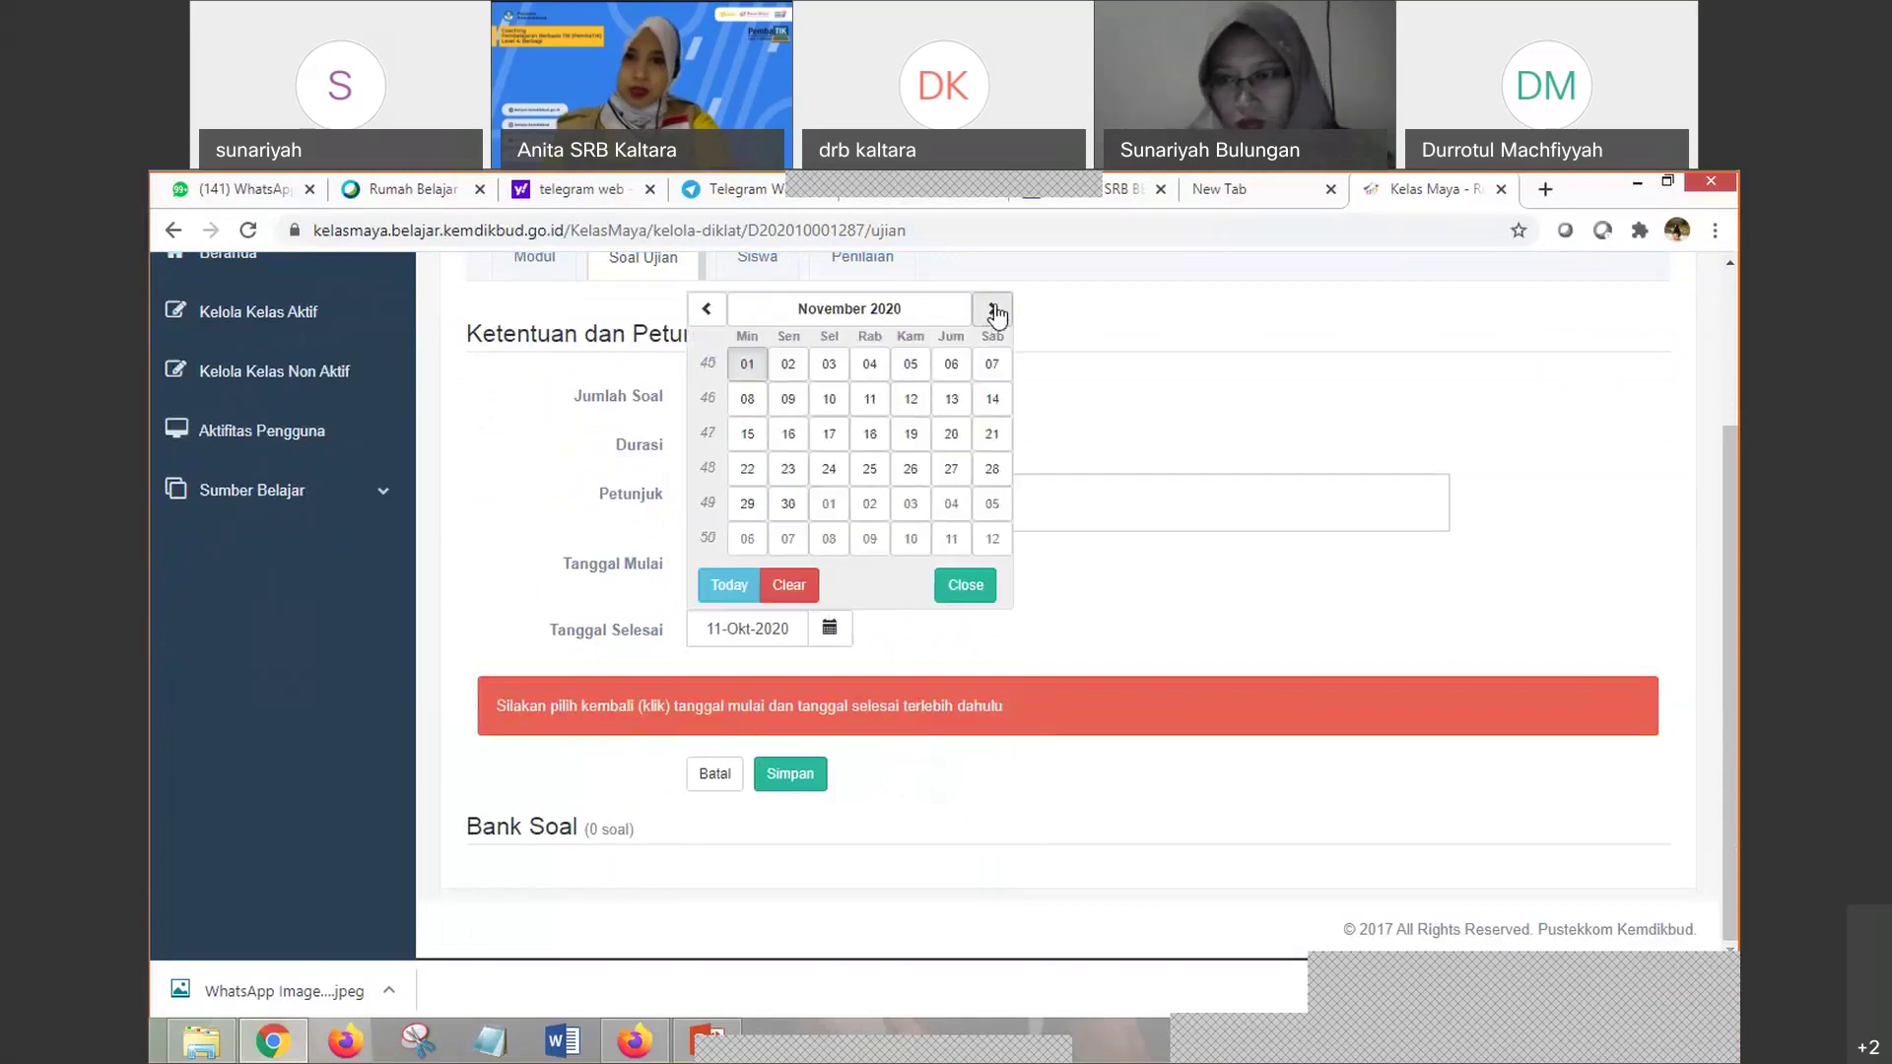
pyautogui.click(993, 311)
pyautogui.click(869, 503)
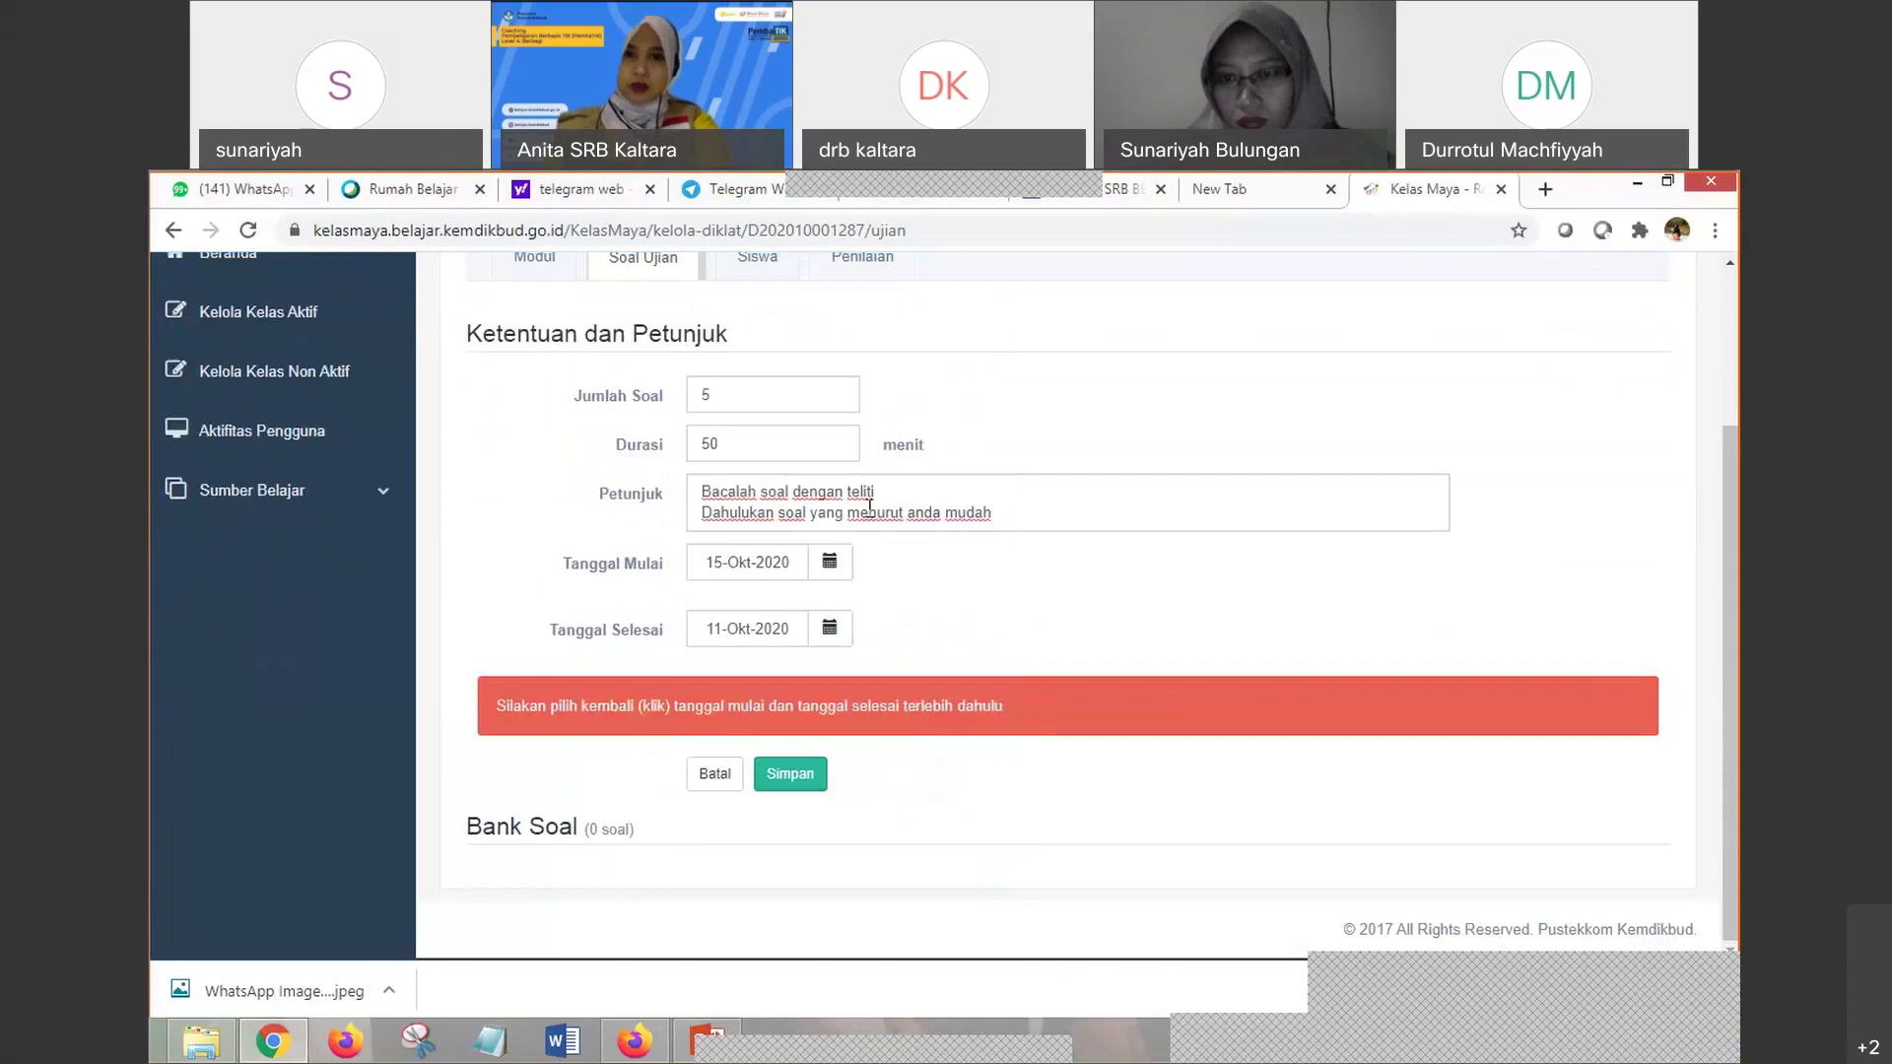
pyautogui.click(817, 774)
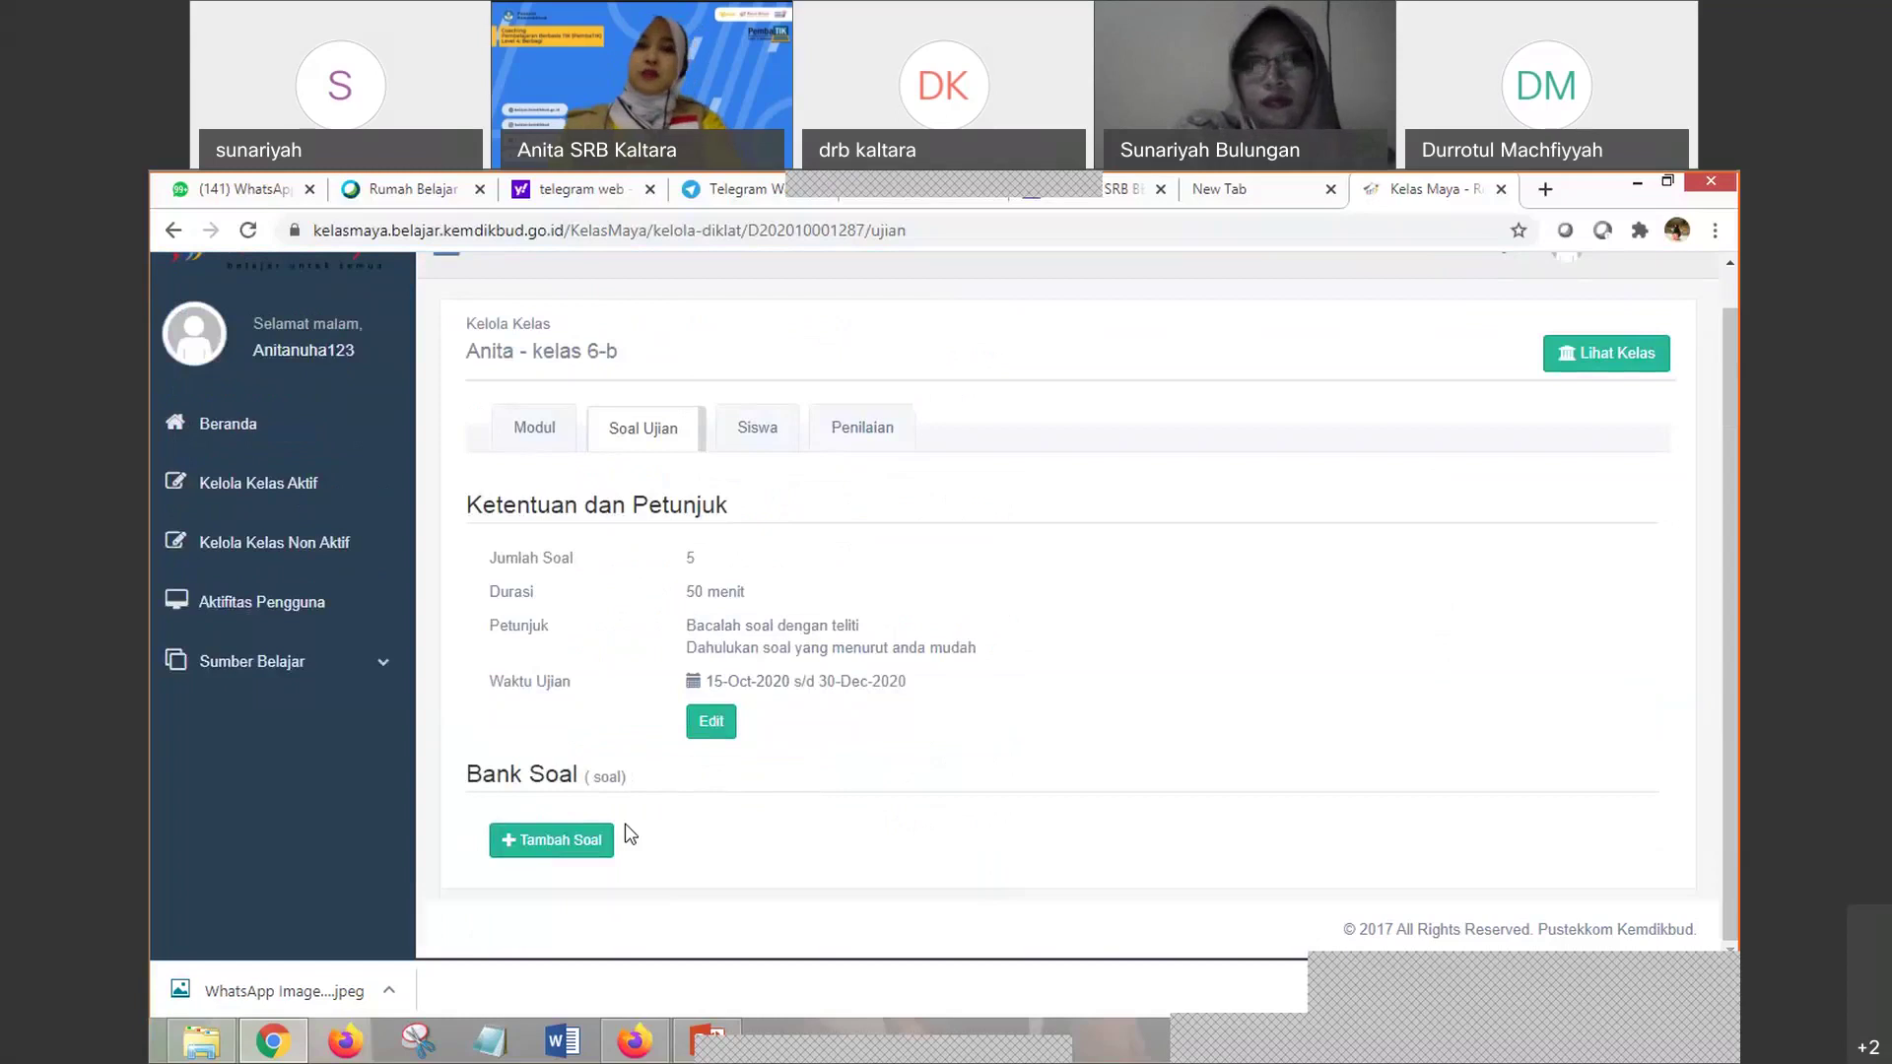
# Step: Add a new Bank Soal question with placeholder text ending in '5x5 aladah'
pyautogui.click(577, 837)
pyautogui.scroll(-3, 578, 837)
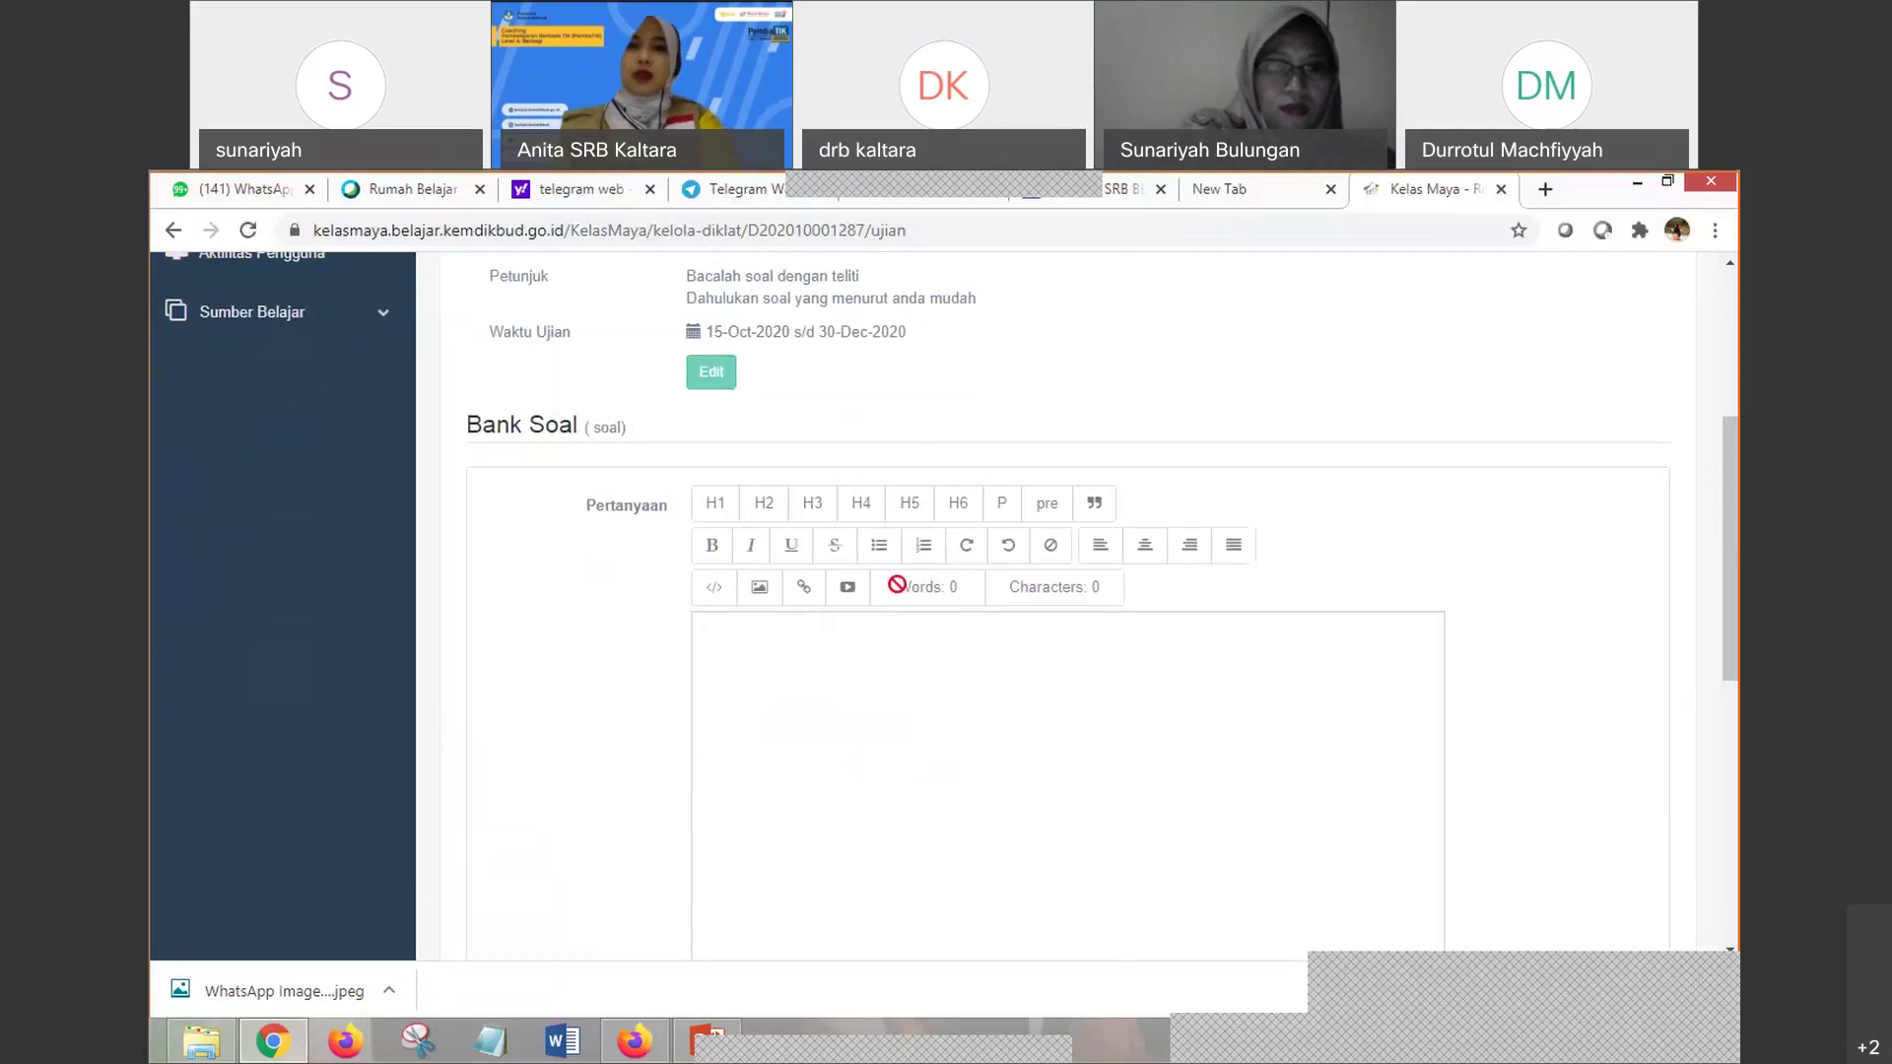
pyautogui.click(801, 666)
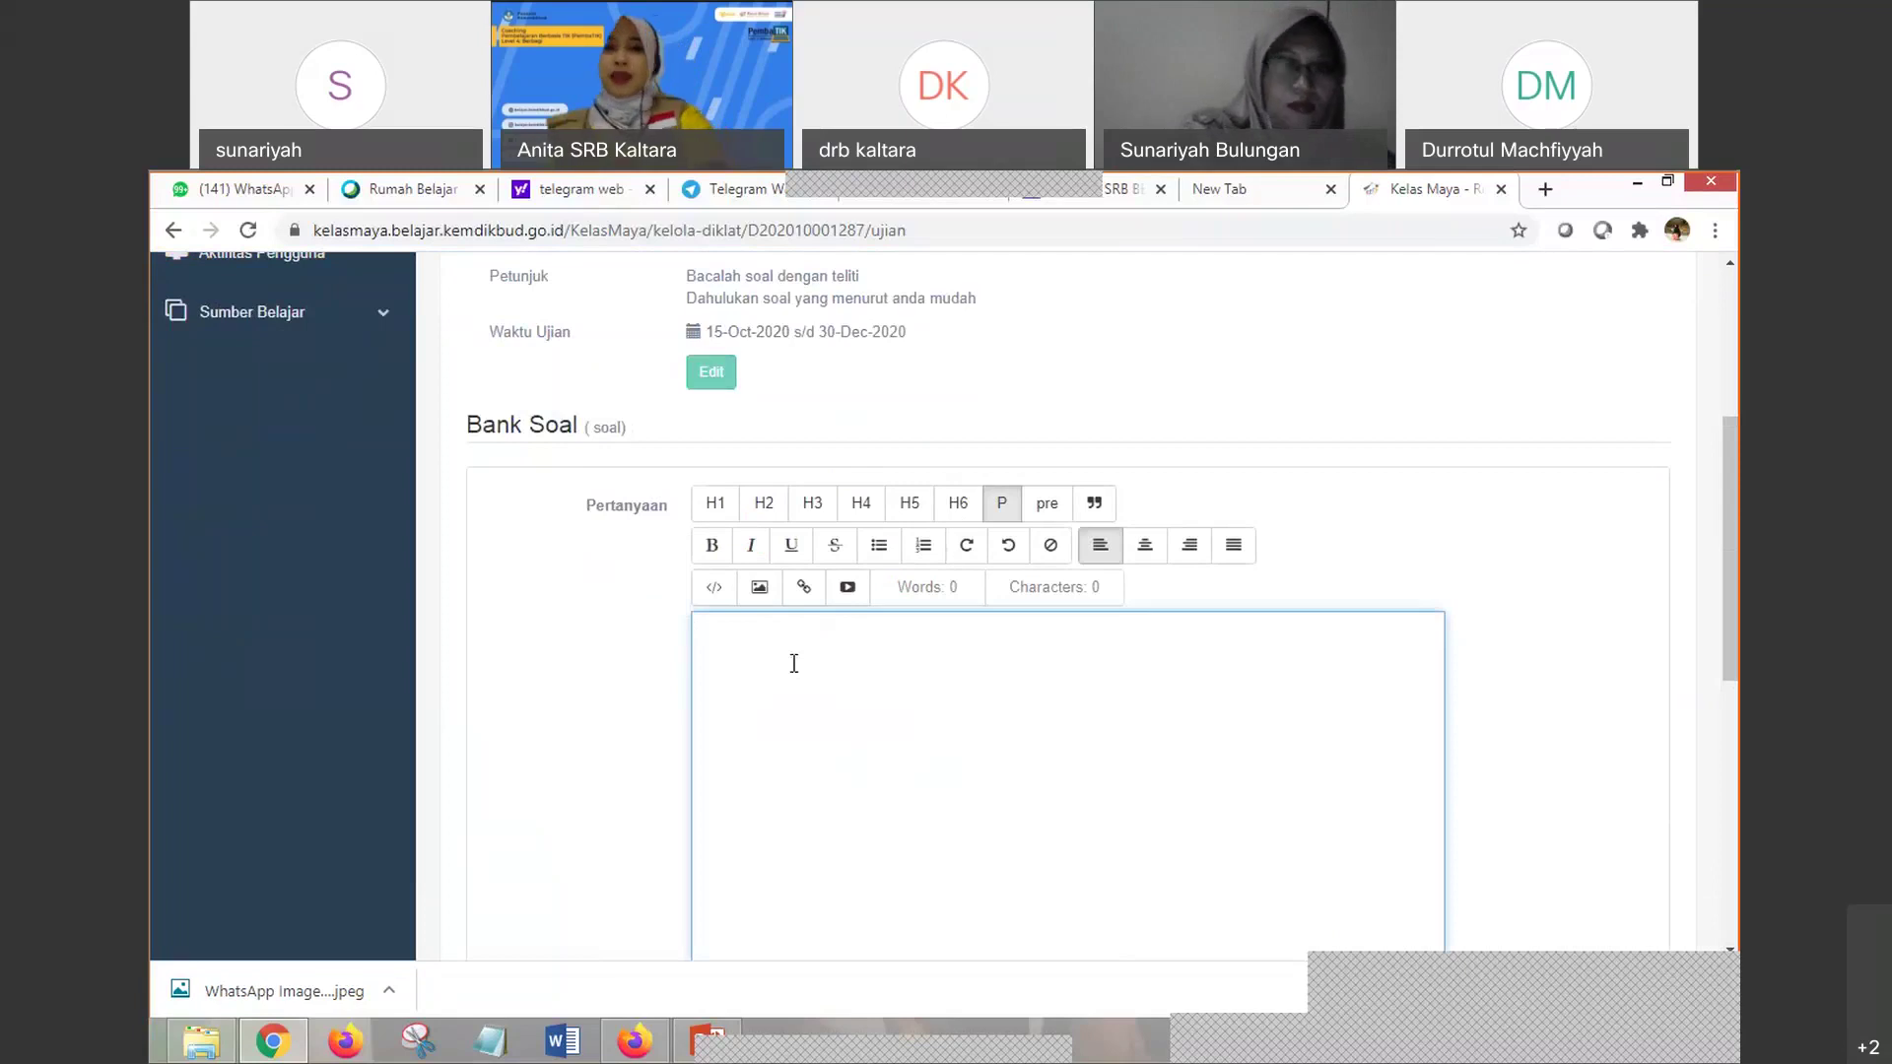
pyautogui.scroll(-2, 795, 663)
pyautogui.scroll(-2, 765, 608)
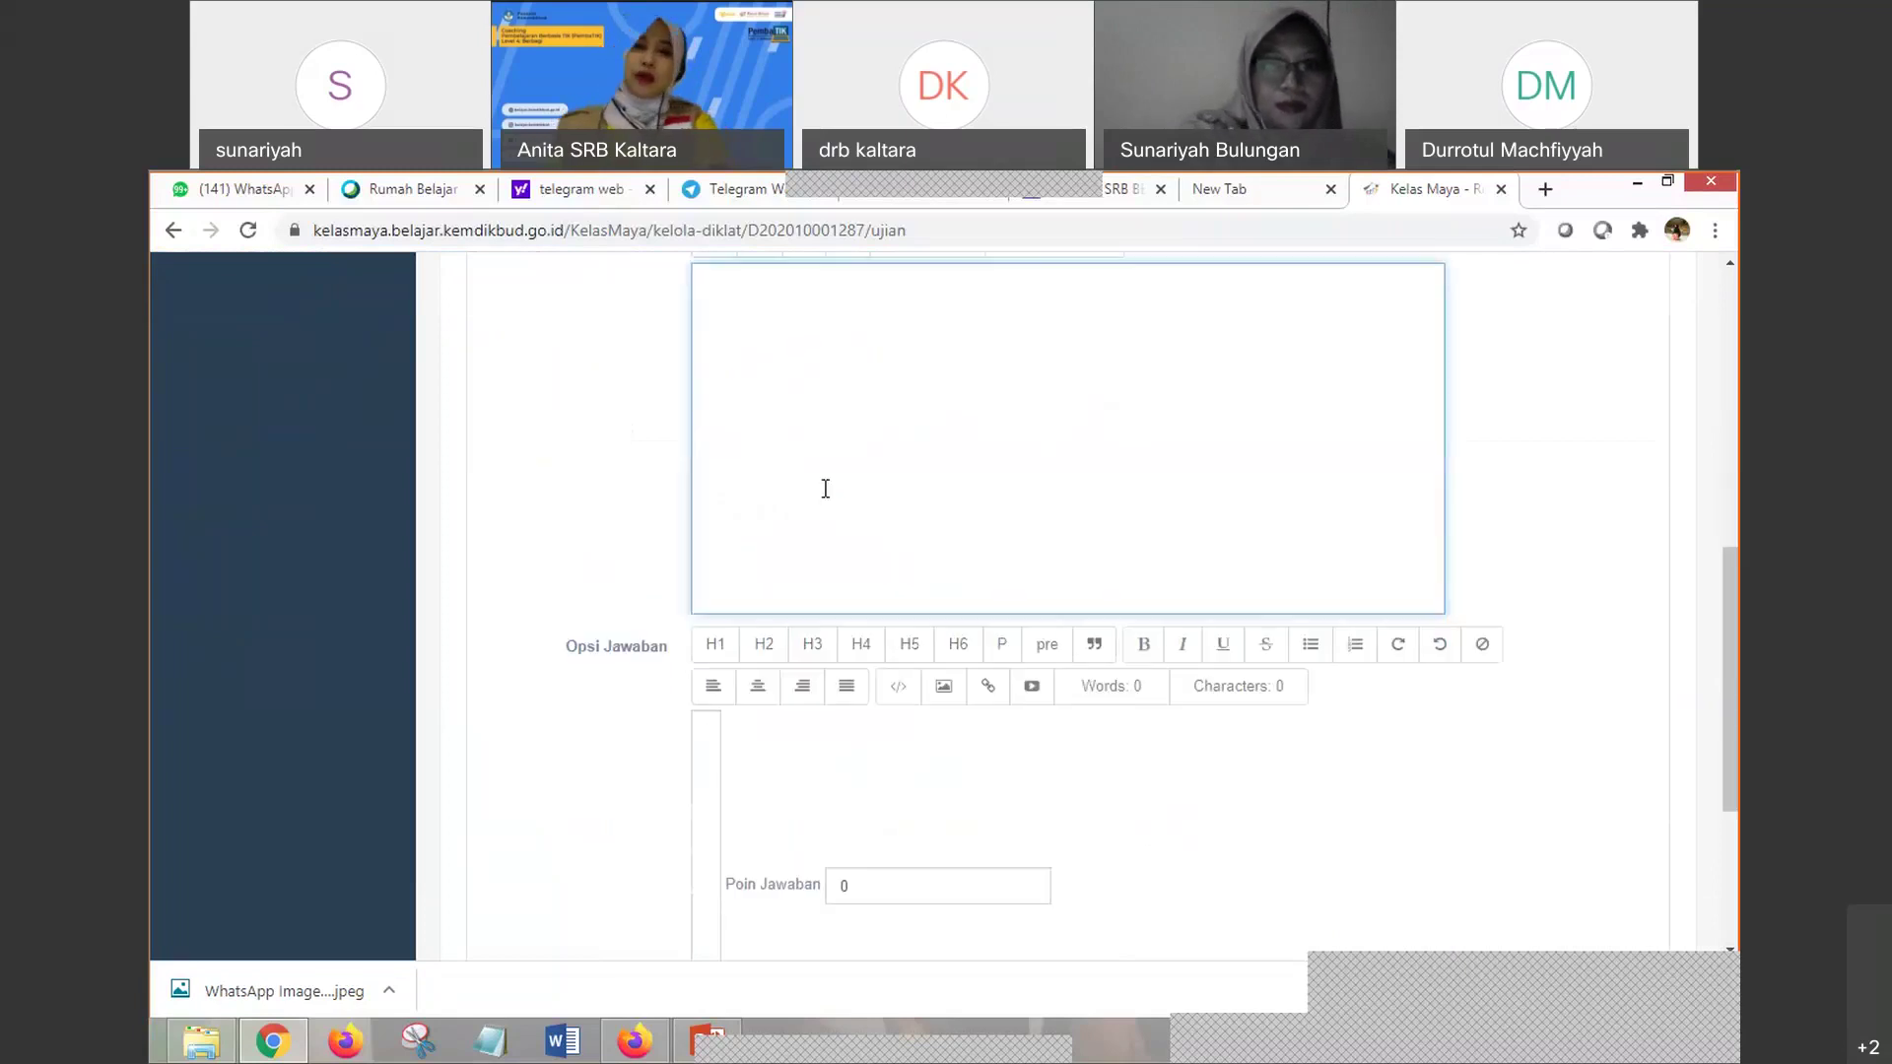
pyautogui.scroll(3, 824, 488)
pyautogui.write('dfgsdjfg')
pyautogui.write('sdjfgdjfgdsjgf')
pyautogui.write('agsjhgdh')
pyautogui.write(' 5')
pyautogui.write('x5')
pyautogui.write(' al')
pyautogui.write('ad')
pyautogui.write('ah')
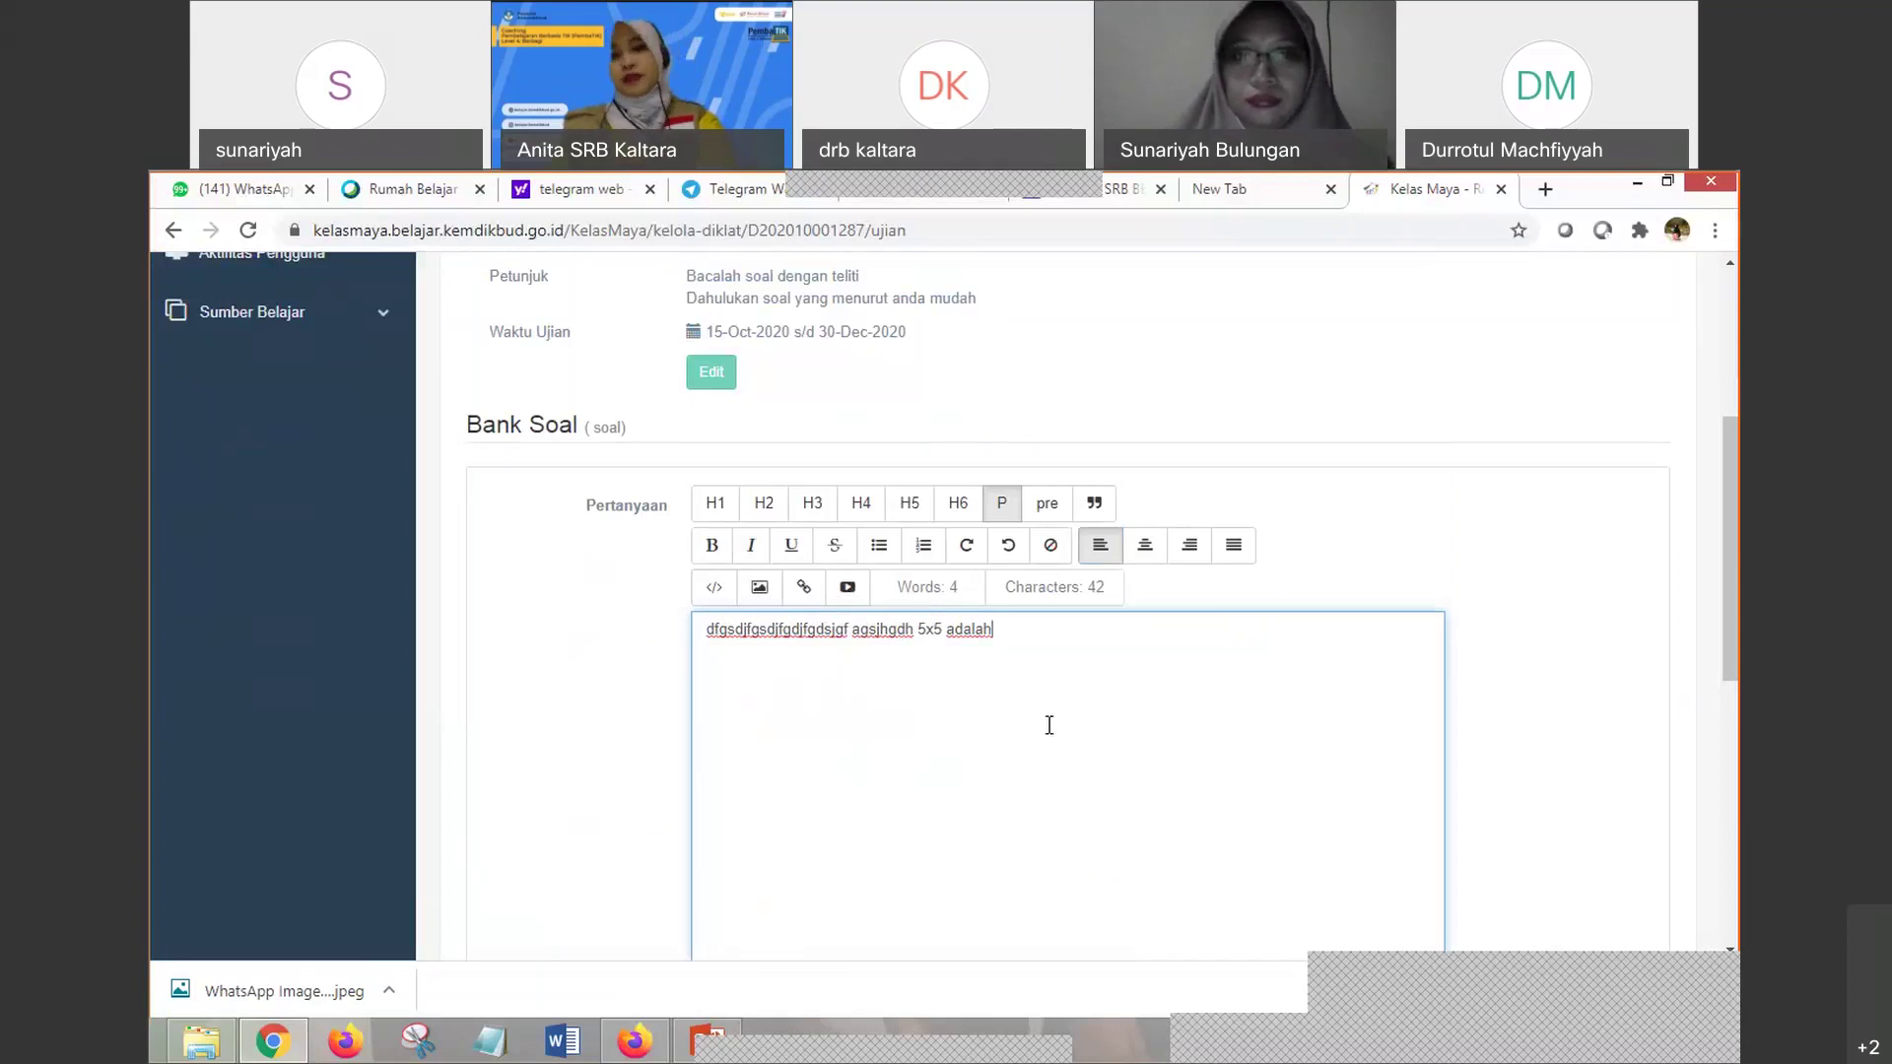
pyautogui.scroll(-3, 1229, 579)
pyautogui.scroll(-1, 703, 618)
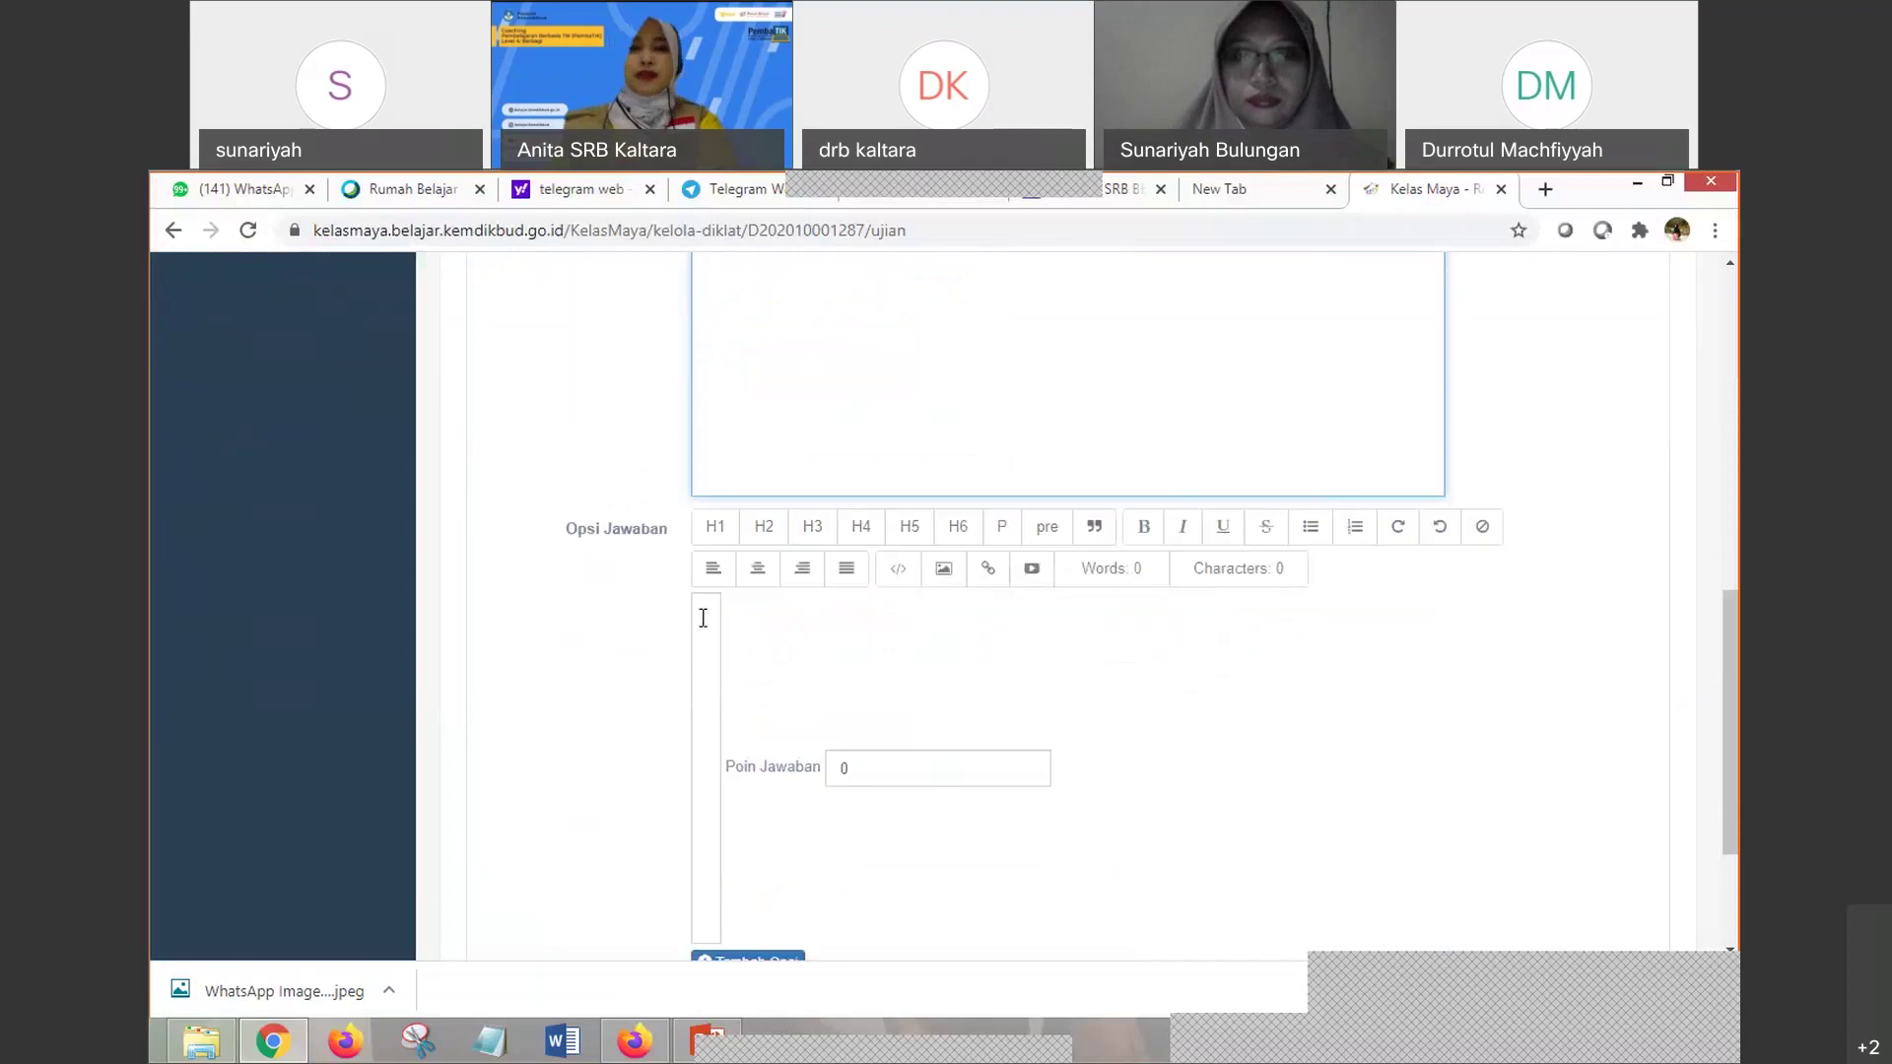
# Step: Fill in four answer options with placeholder text, adding each new option in turn
pyautogui.click(702, 618)
pyautogui.write('sdfhgfgh')
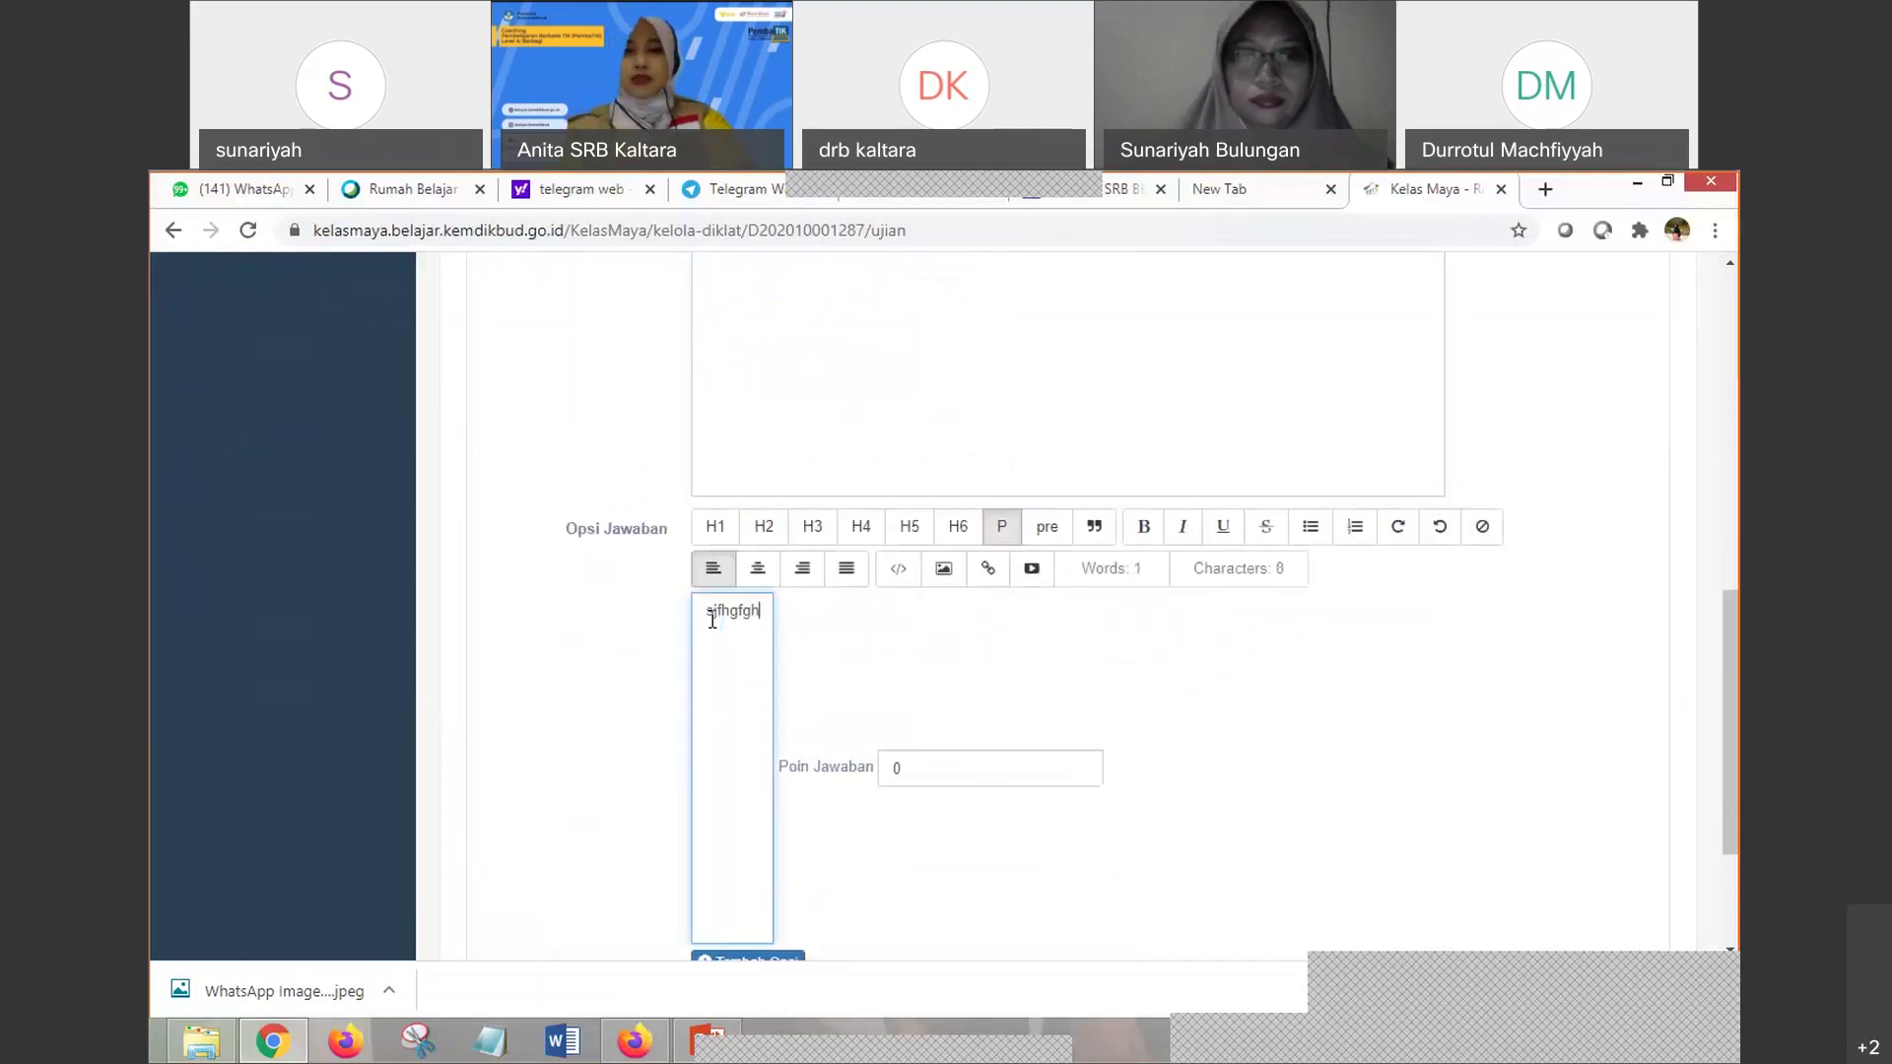
pyautogui.write('fdjghdfghdfgfgfhgfgf')
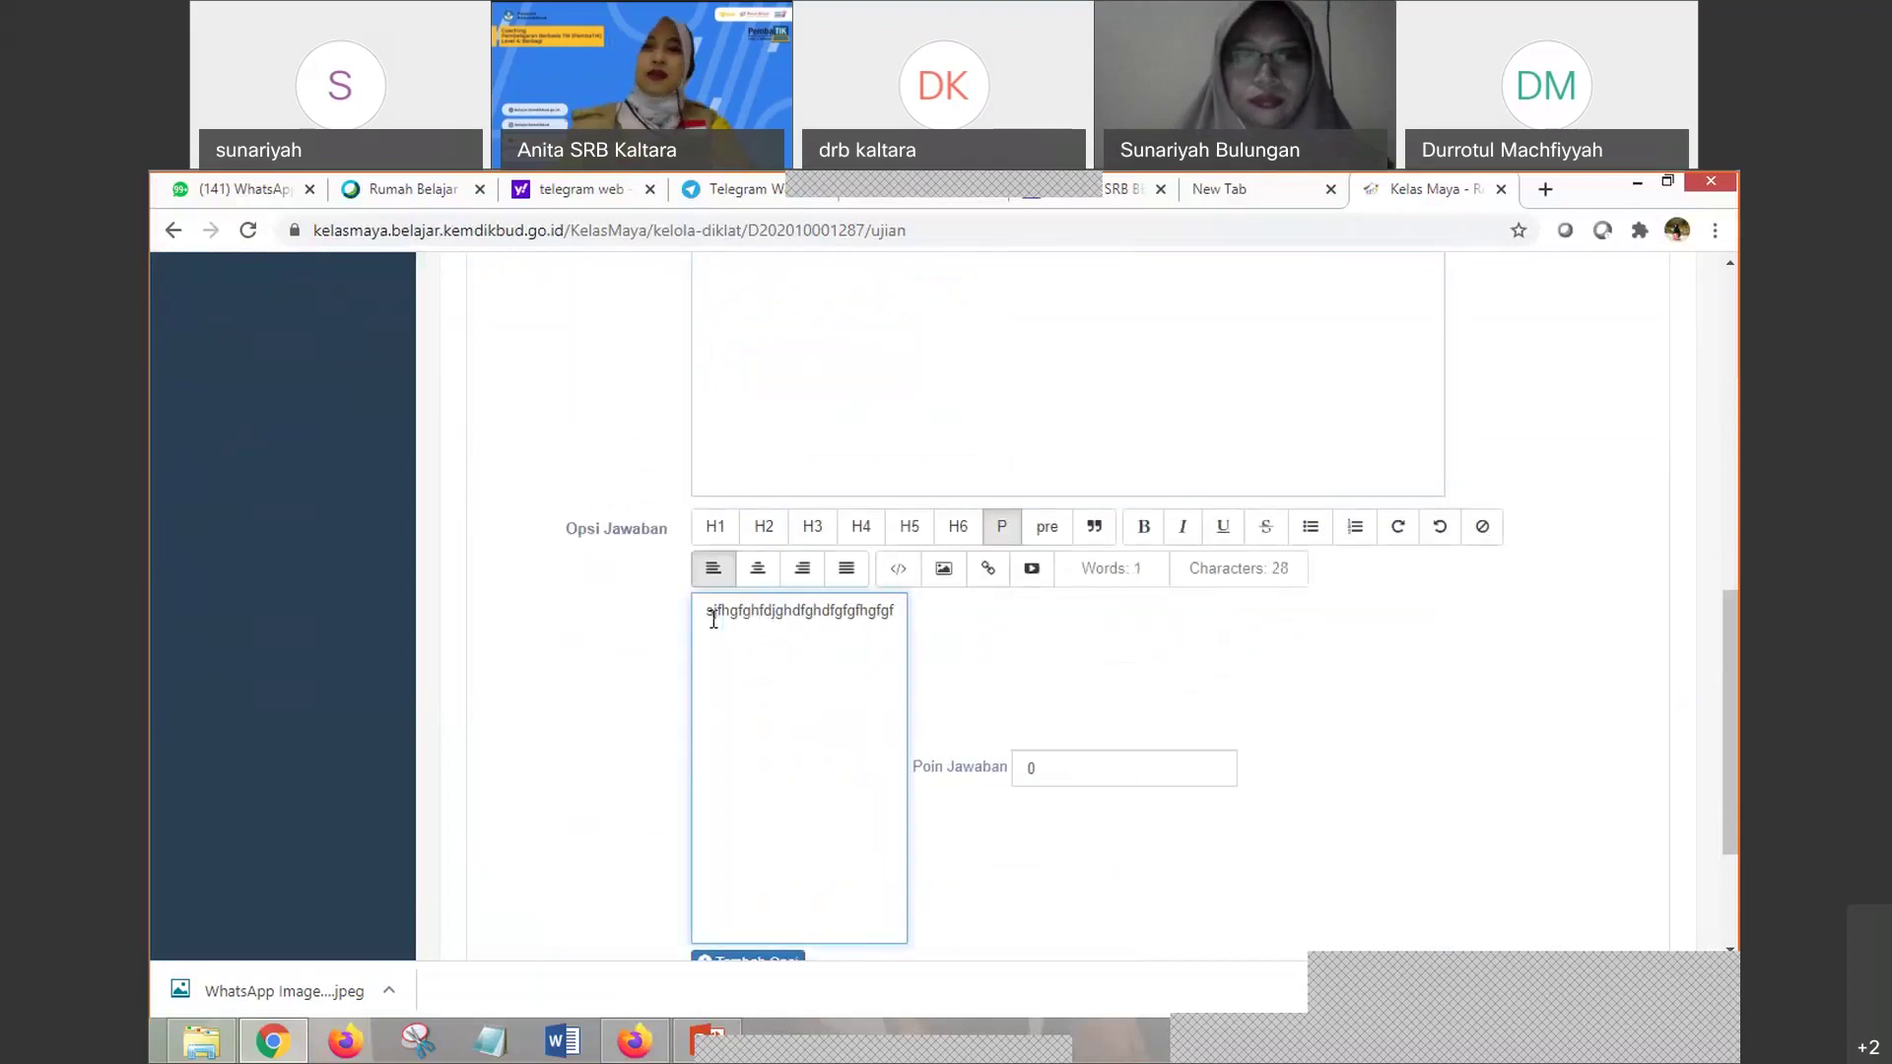
pyautogui.scroll(-3, 714, 631)
pyautogui.click(729, 741)
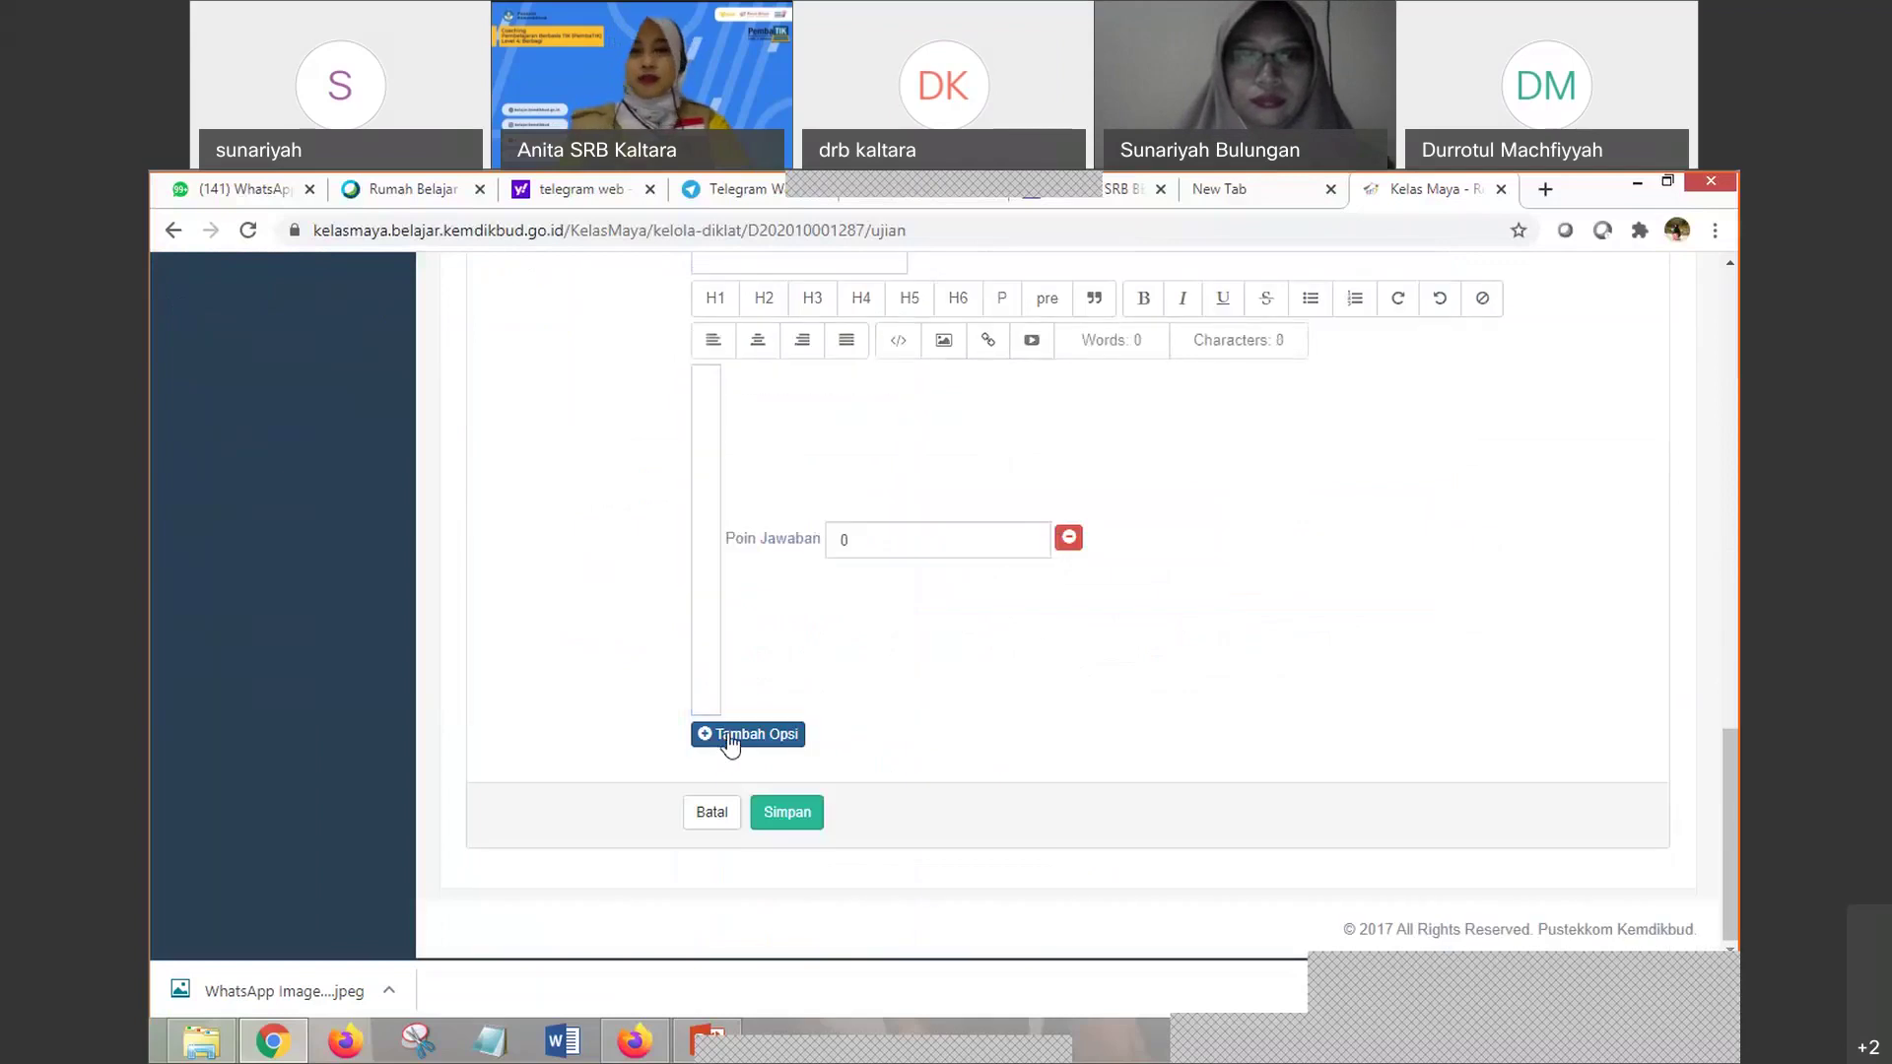
pyautogui.click(701, 394)
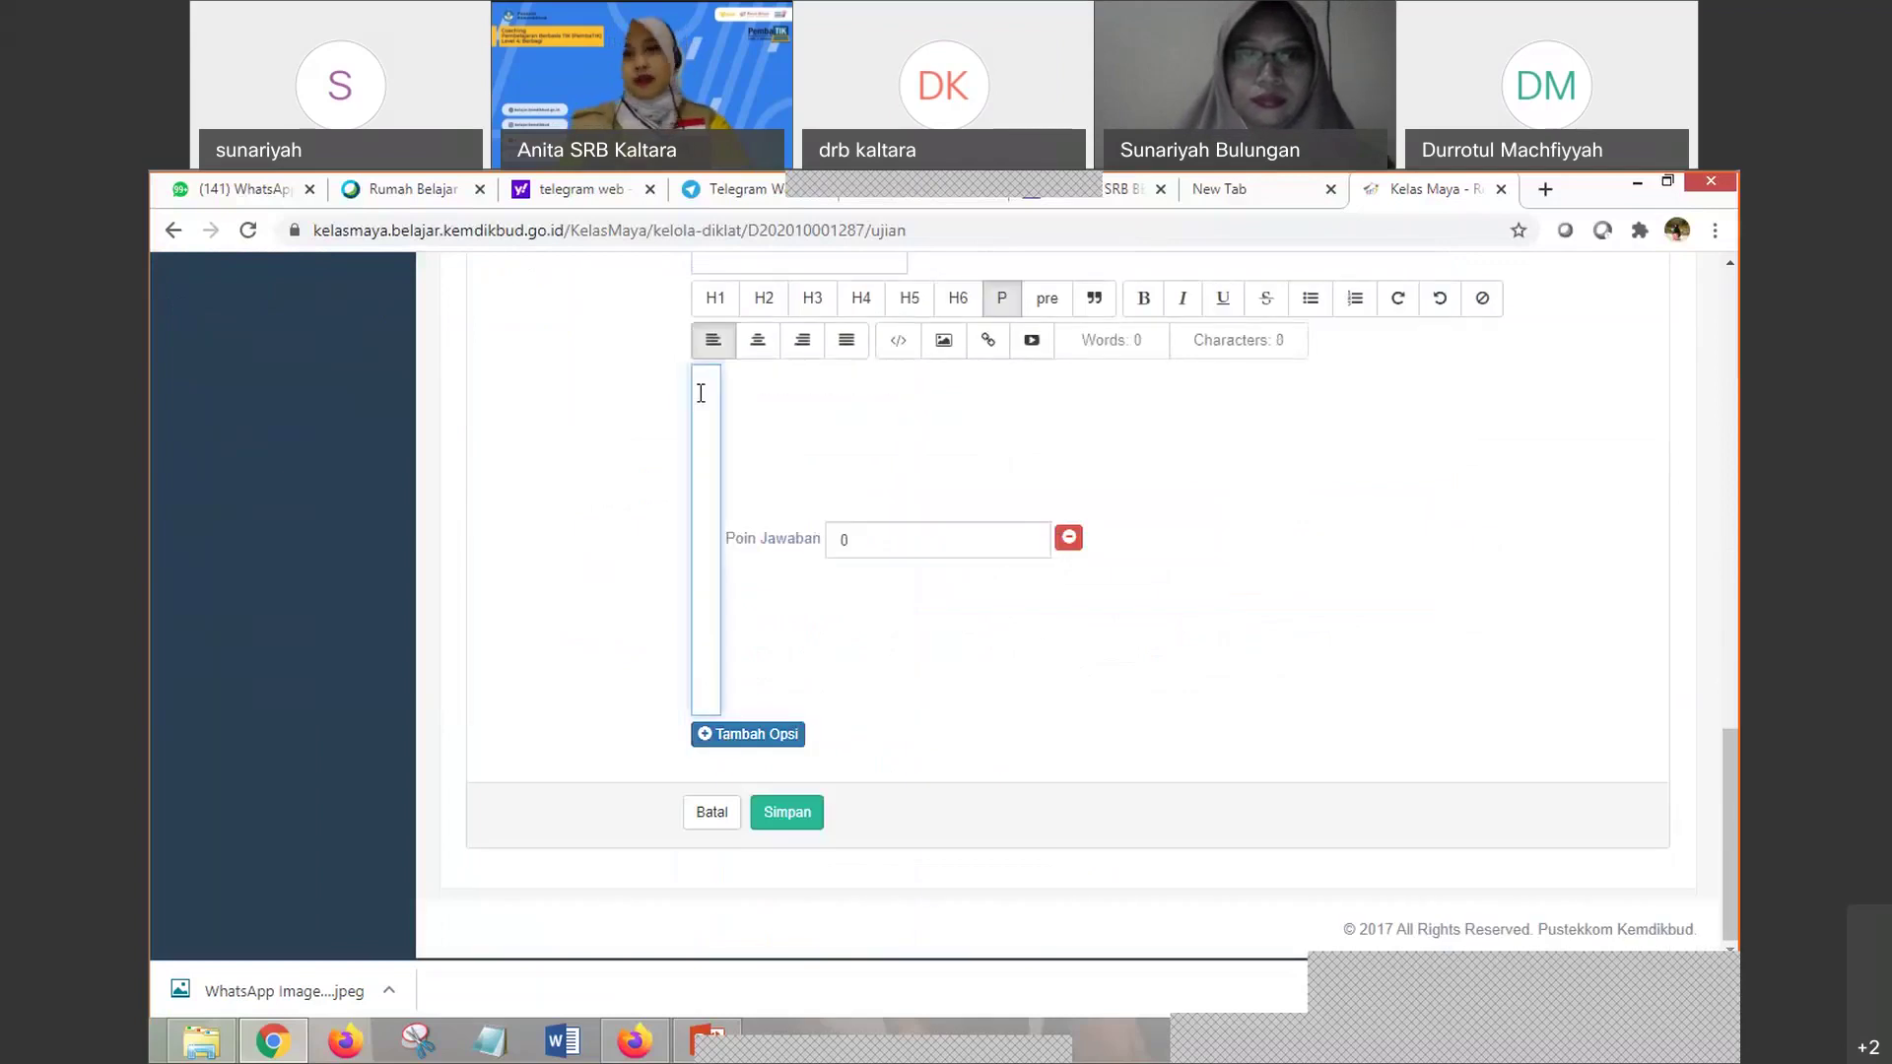
pyautogui.write('fnmbmngbfgmnbfmgnbfgn')
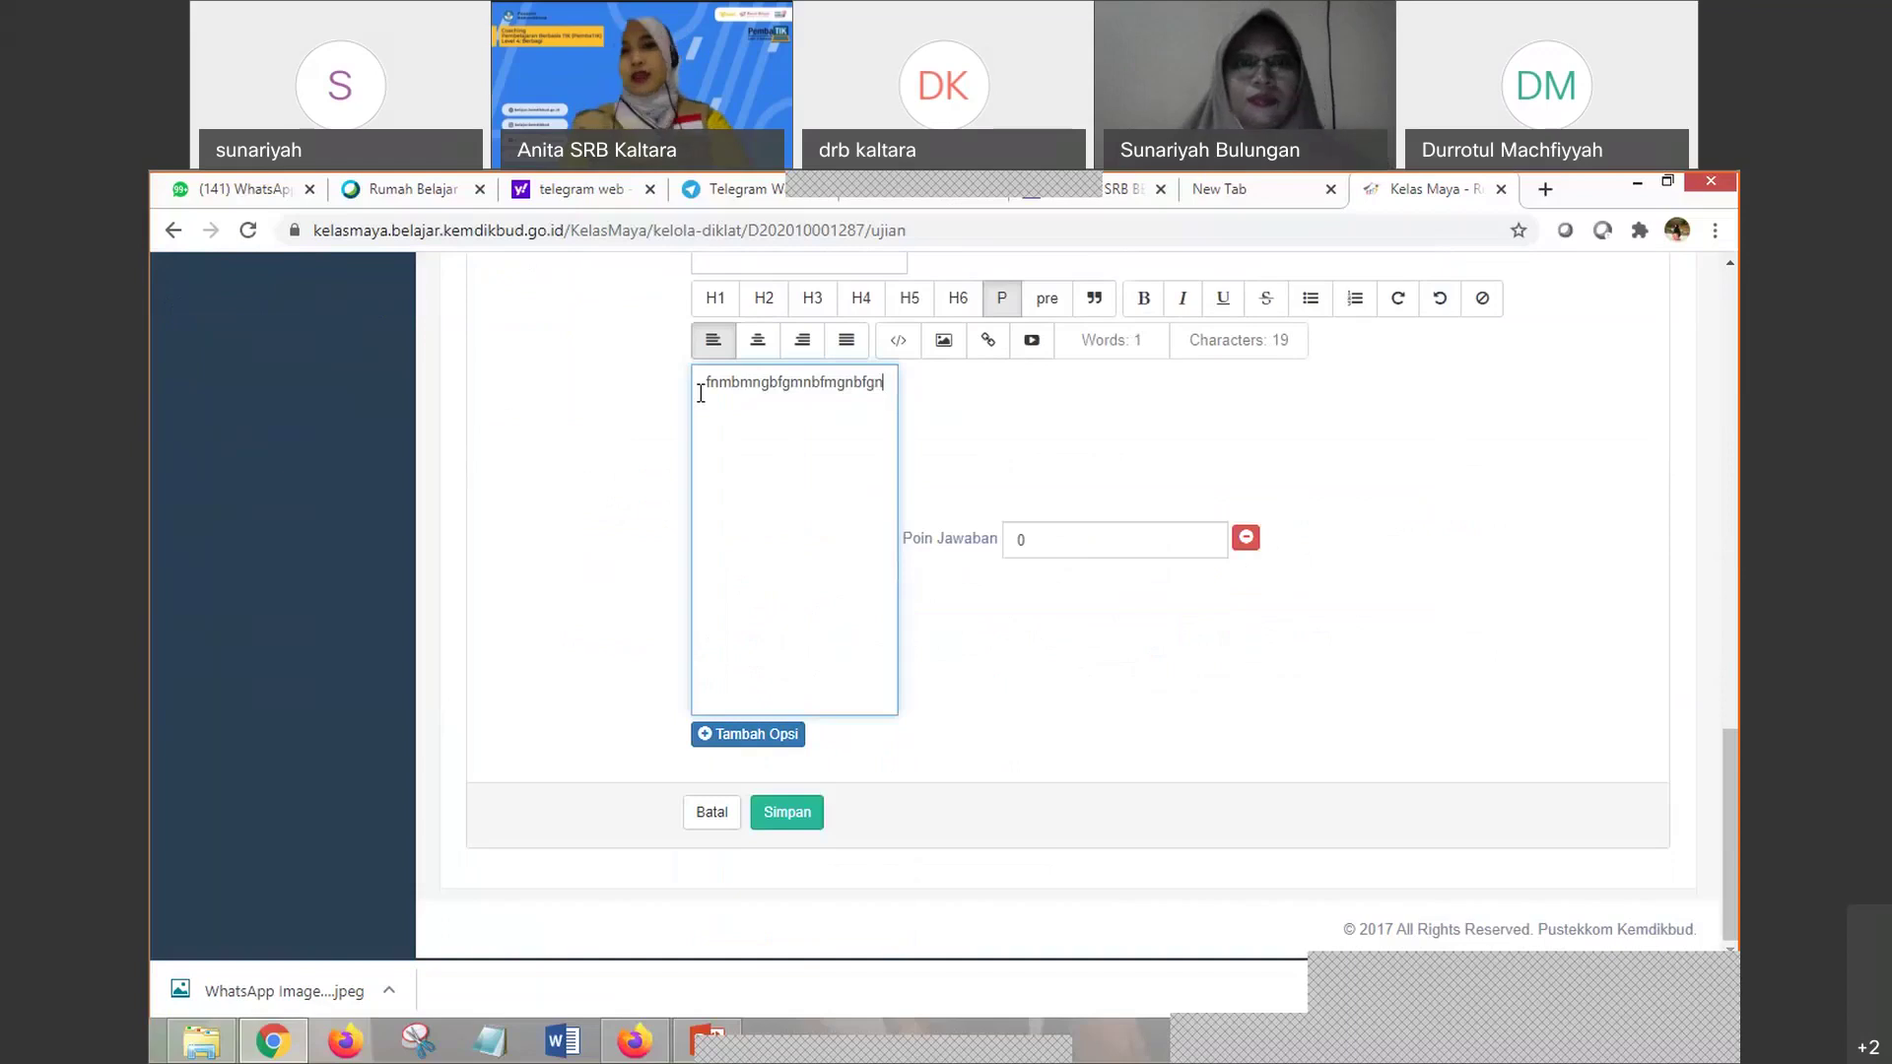
pyautogui.write('smdfbsfmnb')
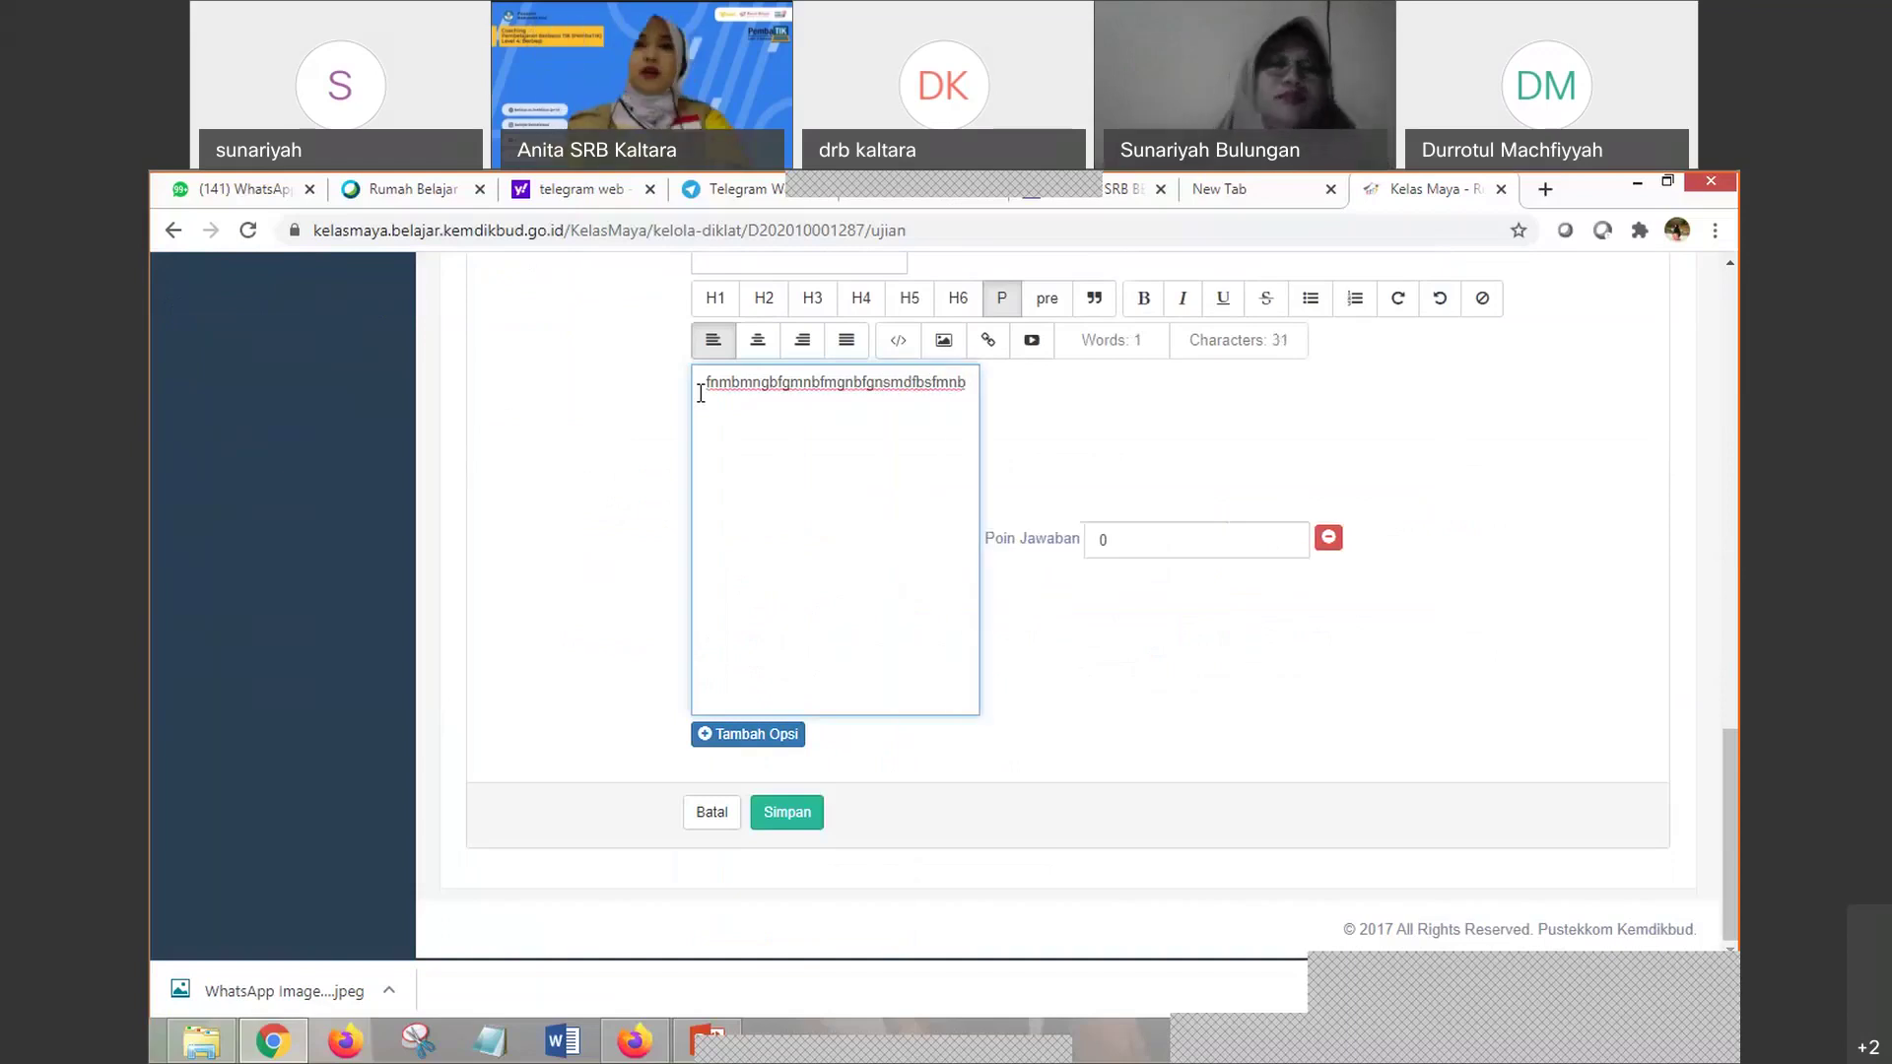
pyautogui.click(761, 737)
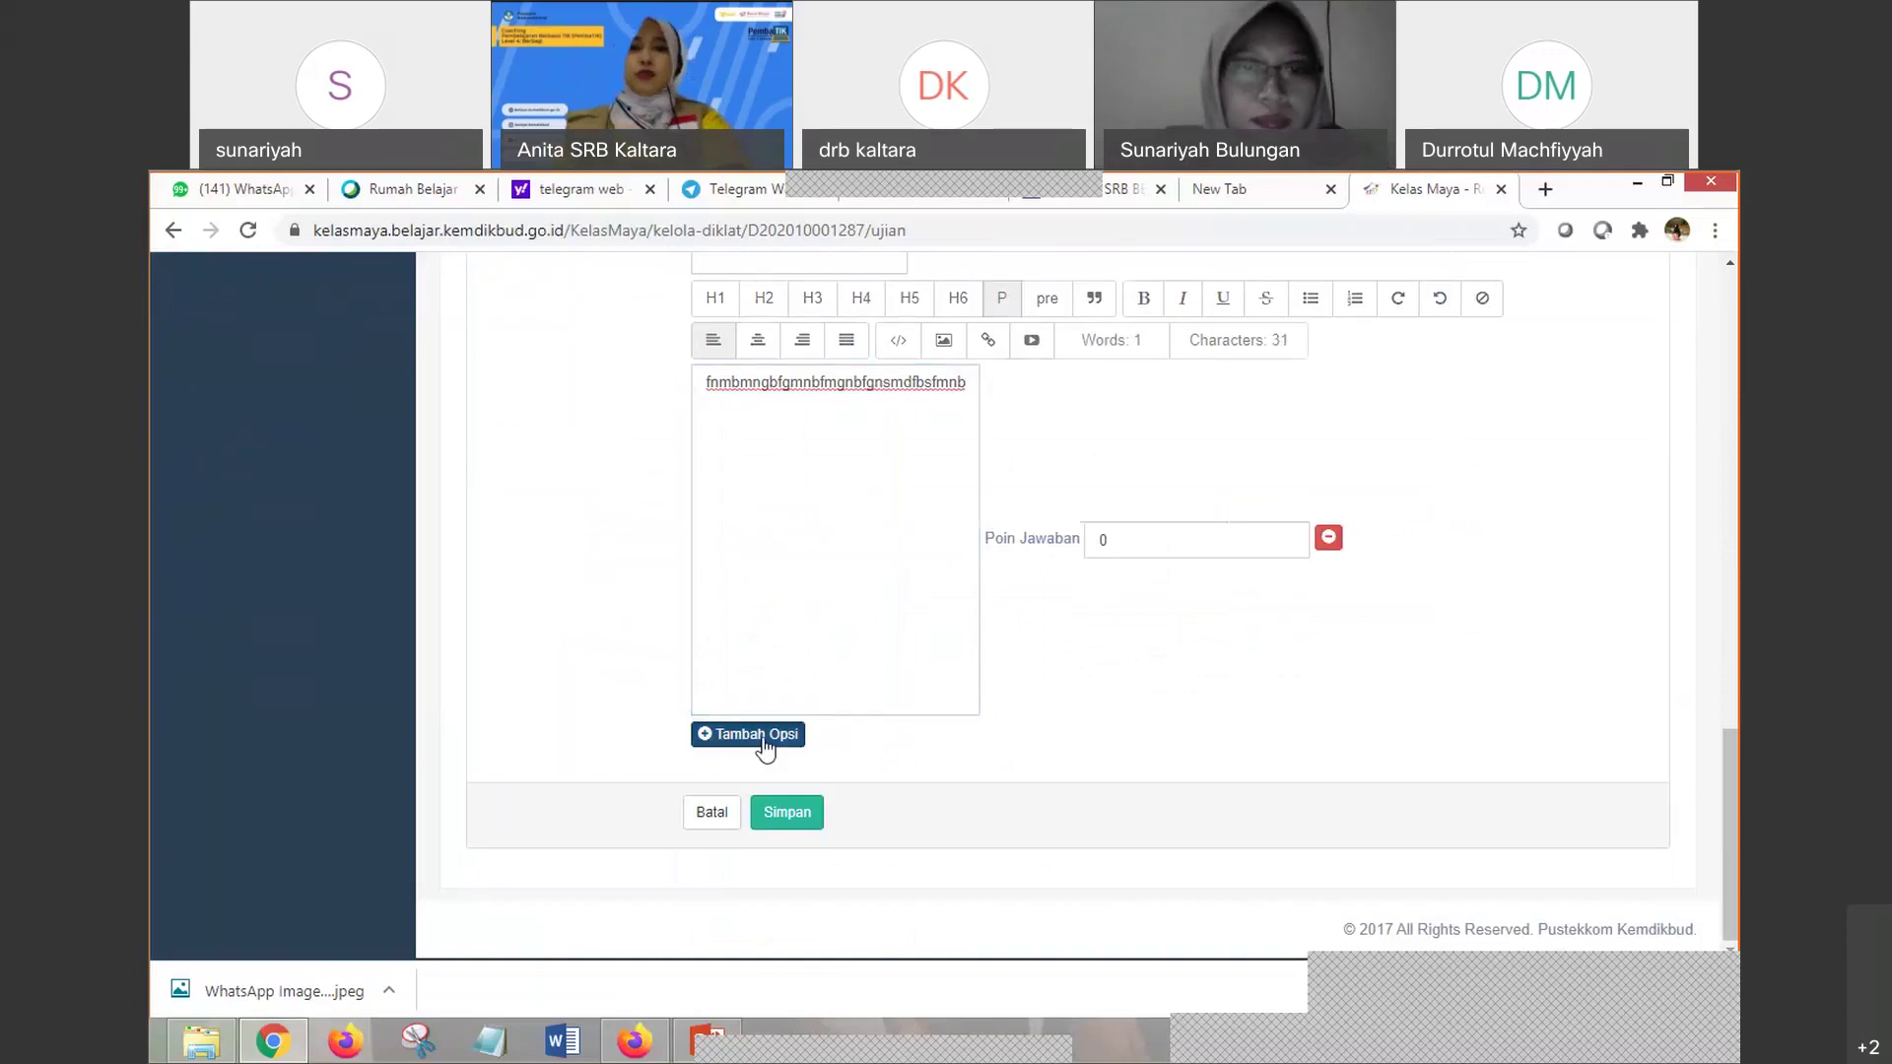
pyautogui.click(700, 540)
pyautogui.write('afhfkj')
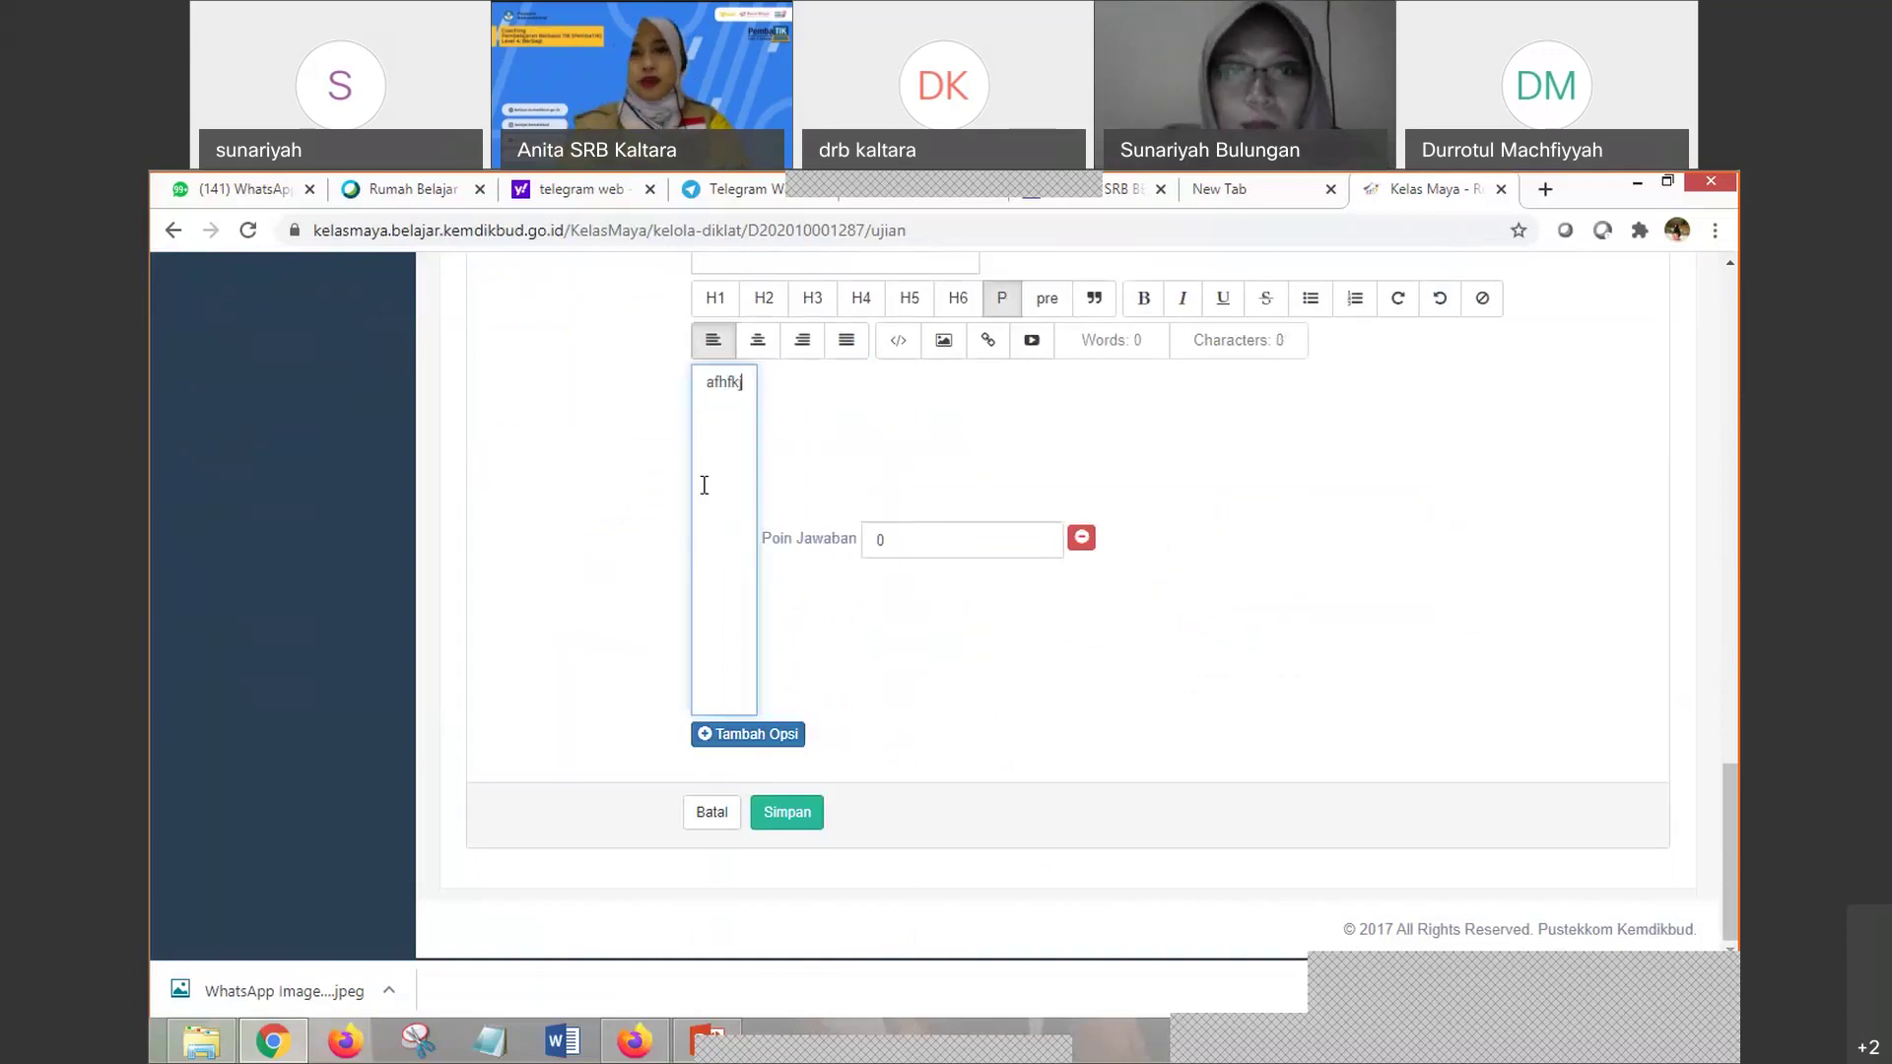
pyautogui.write('hgjshgkjsdhgkjsgkjsghsjghksjhgsd')
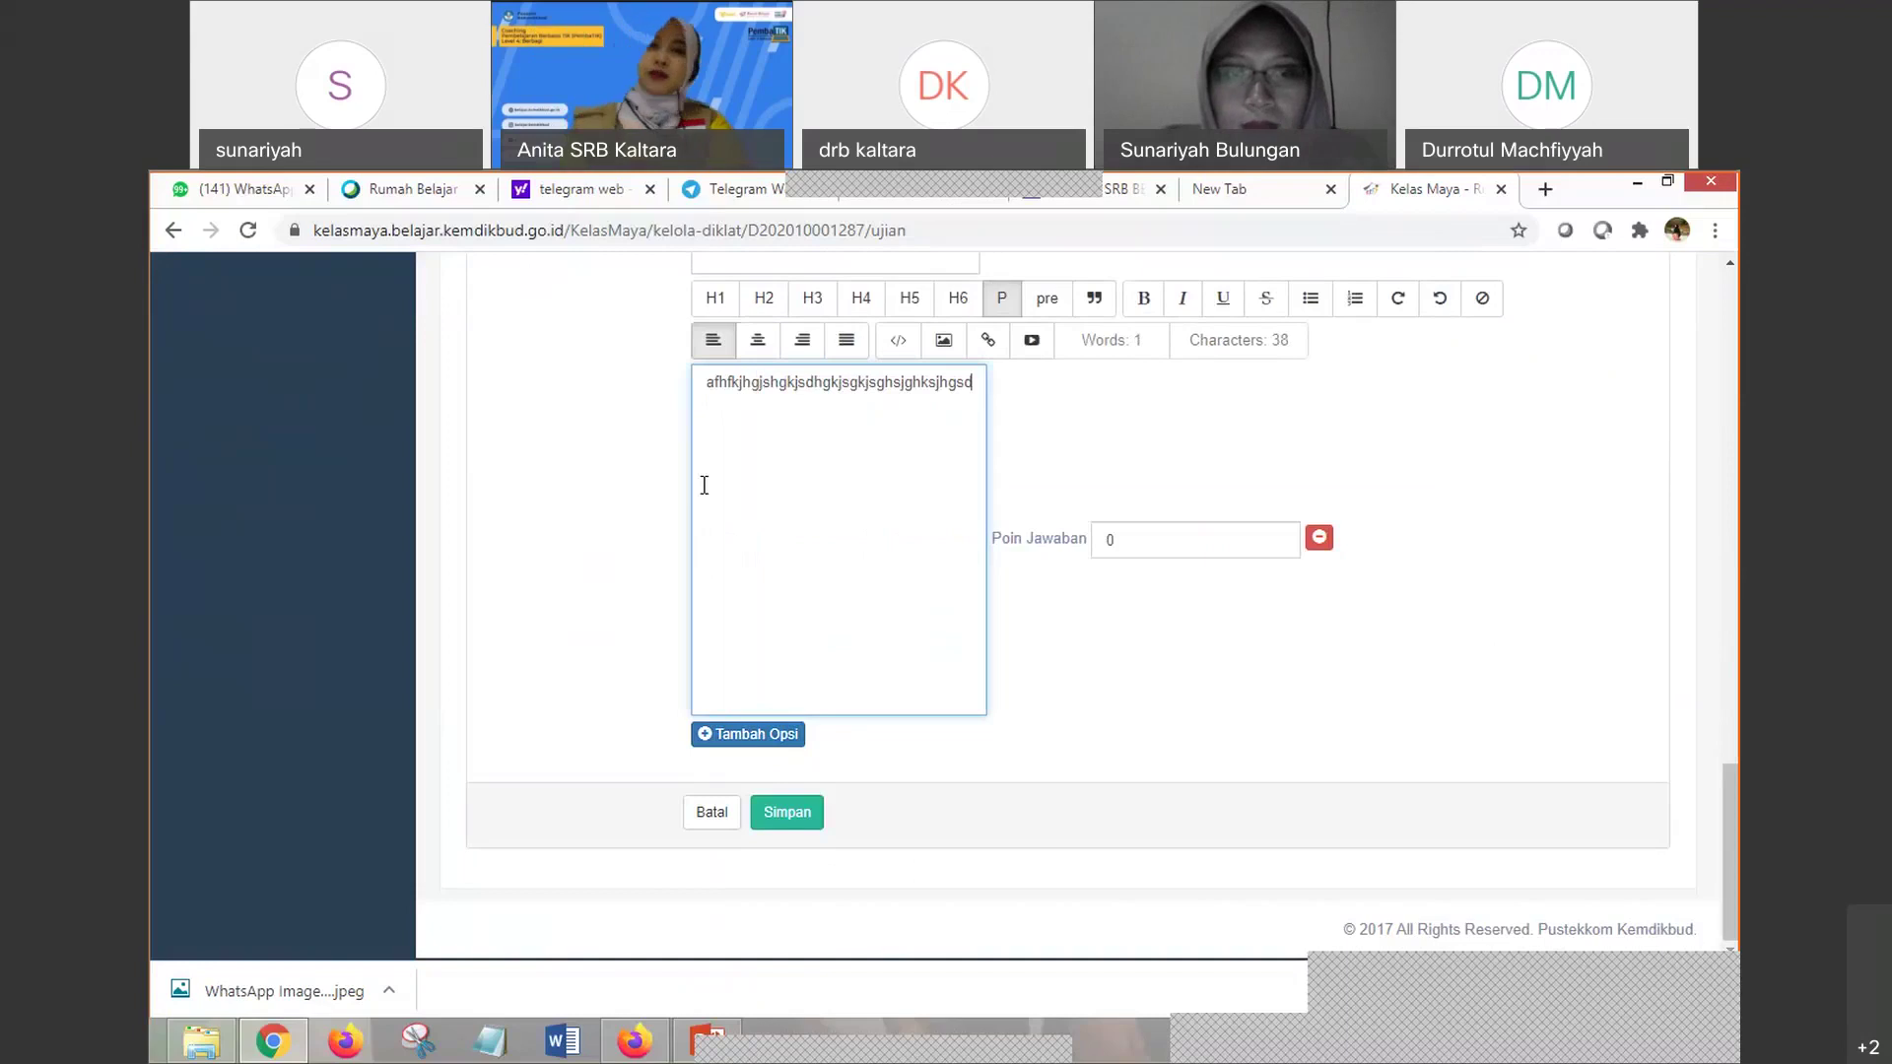
pyautogui.click(727, 736)
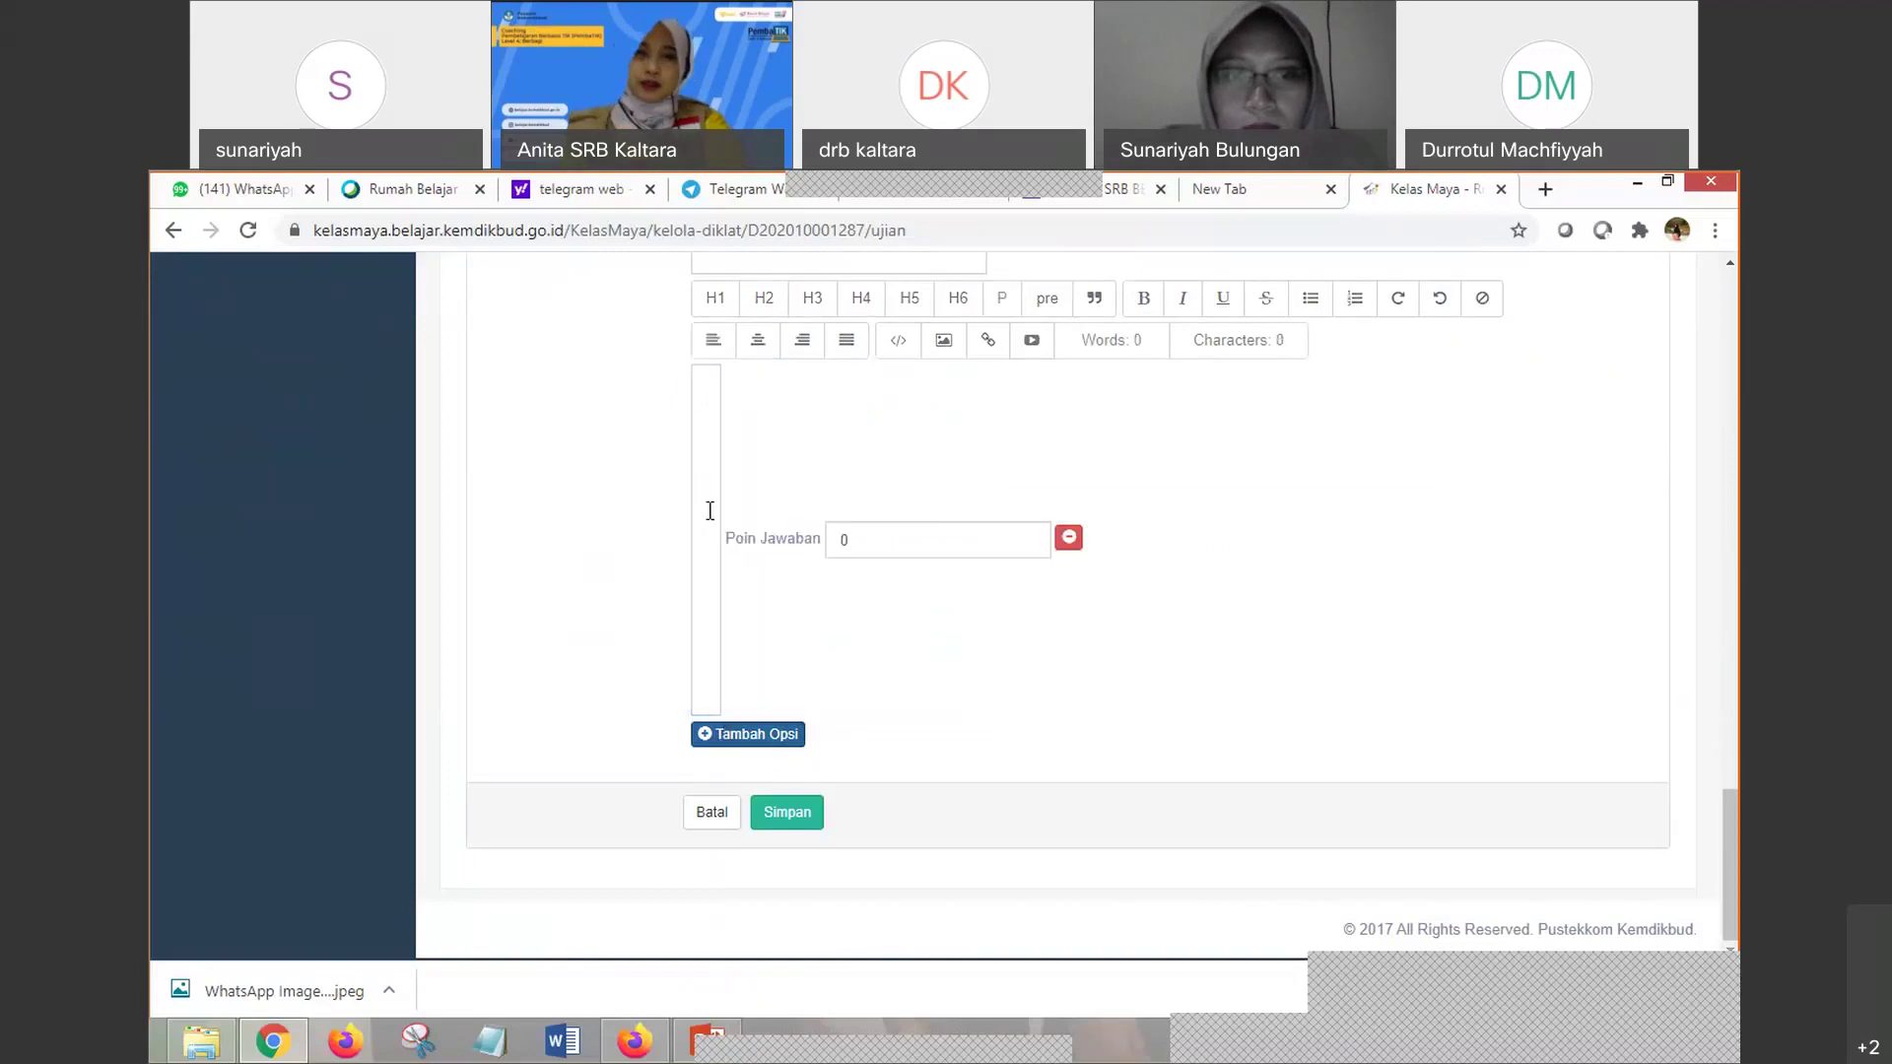
pyautogui.click(700, 462)
pyautogui.write('dfhjdfsdfmdsfbdms')
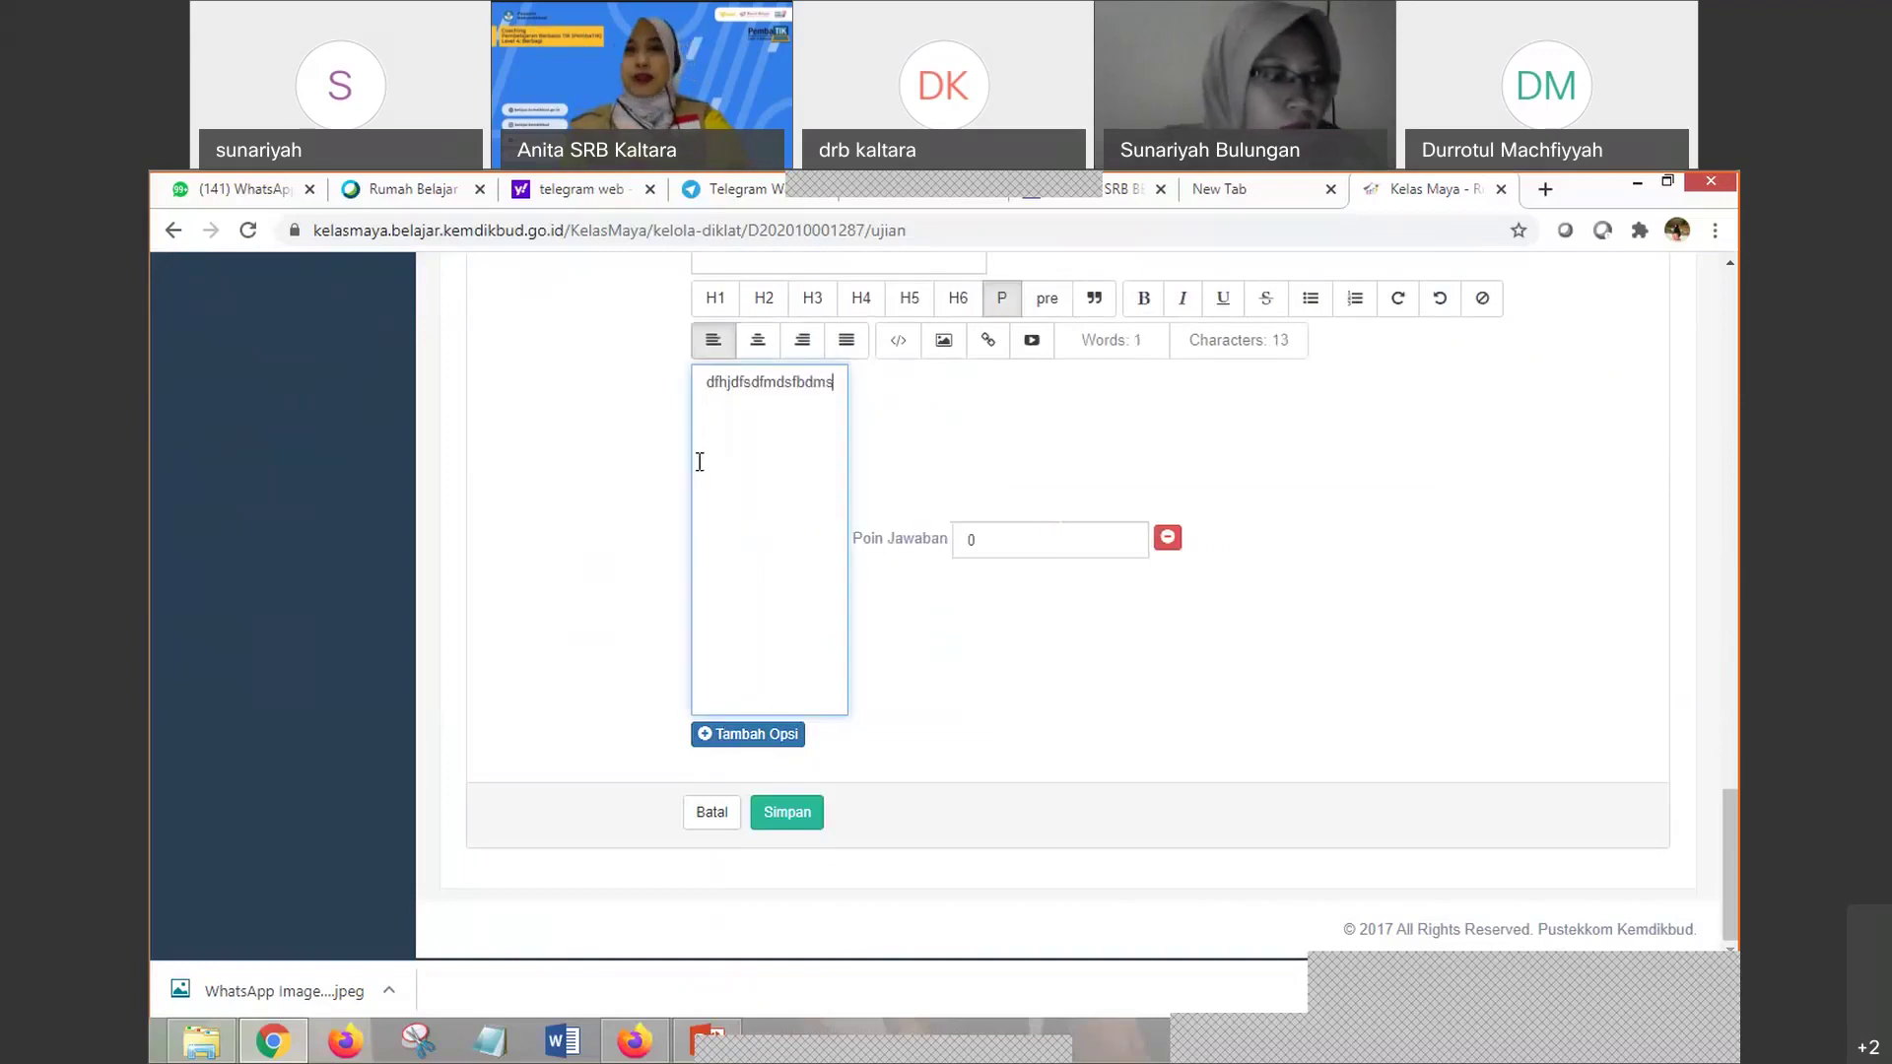
pyautogui.write('fbdsnfbdsnfbdsnfbsdnfb')
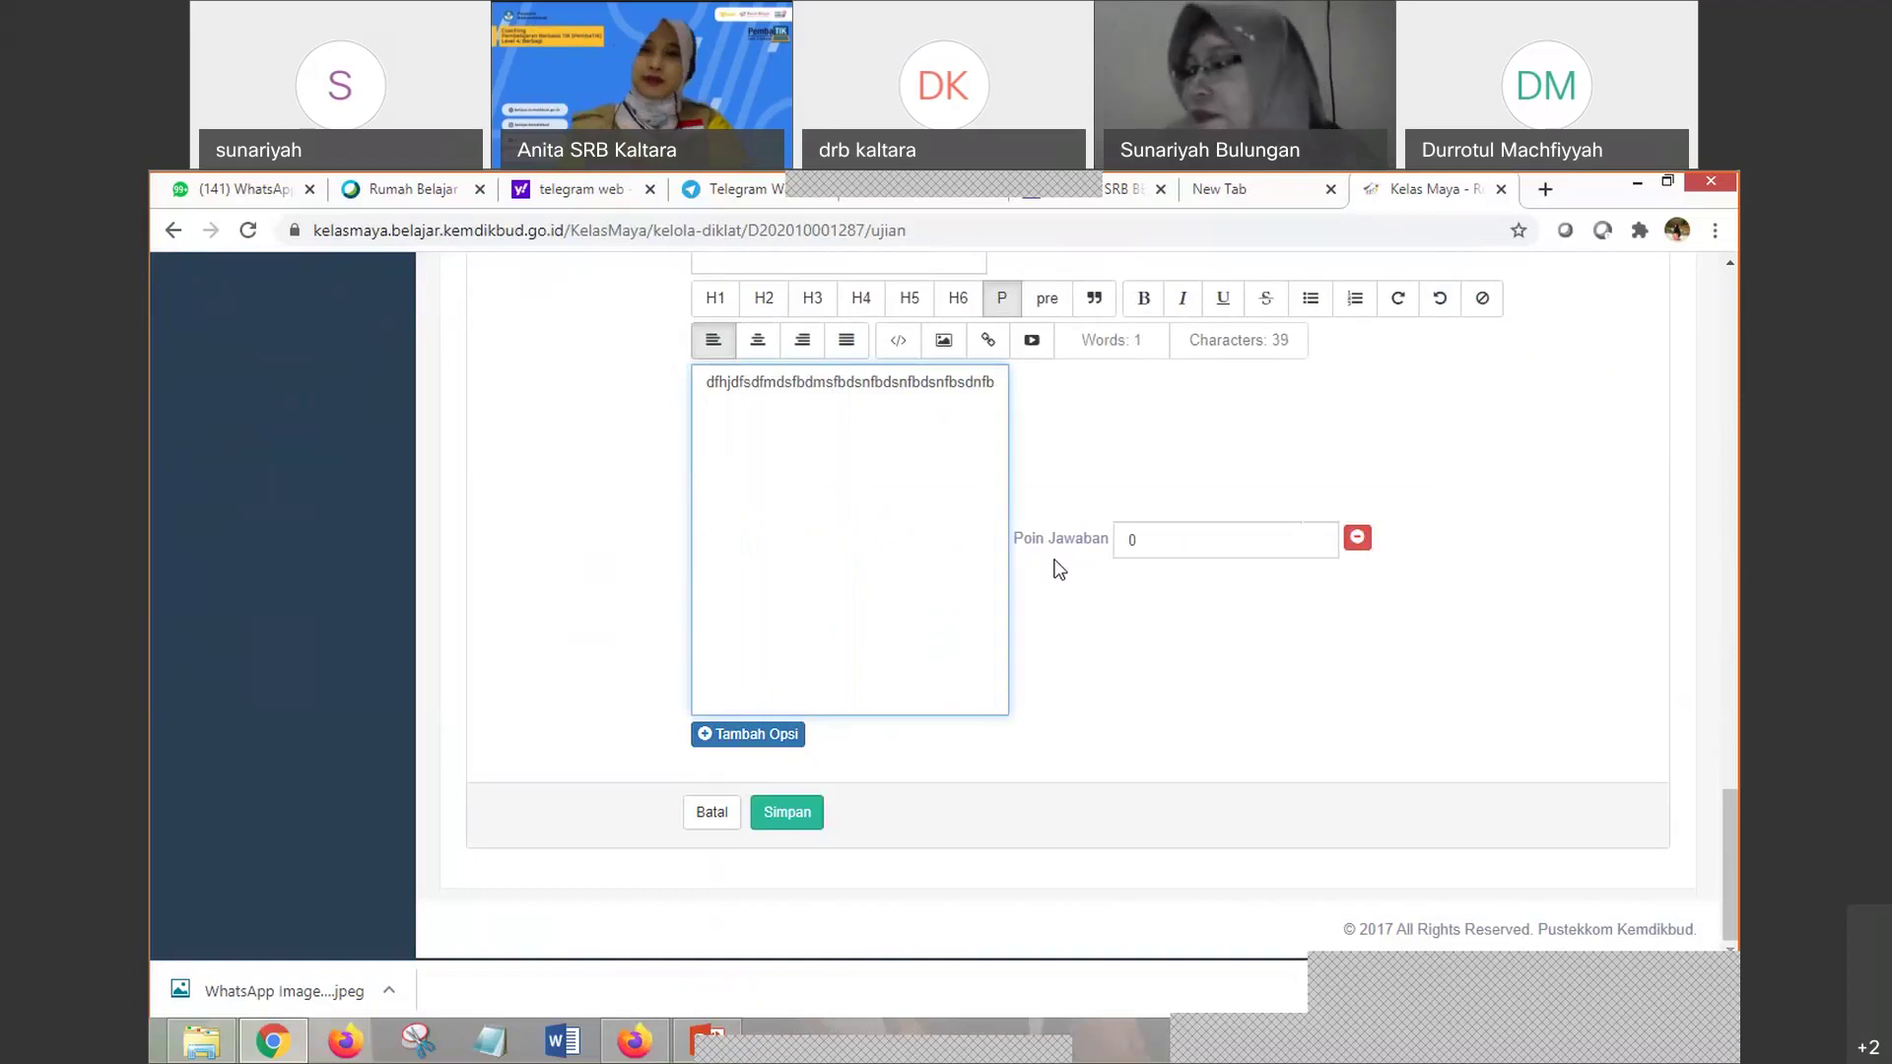
# Step: Set Poin Jawaban to 20 and save the question
pyautogui.click(1164, 547)
pyautogui.write('2')
pyautogui.press('BackSpace')
pyautogui.press('BackSpace')
pyautogui.write('20')
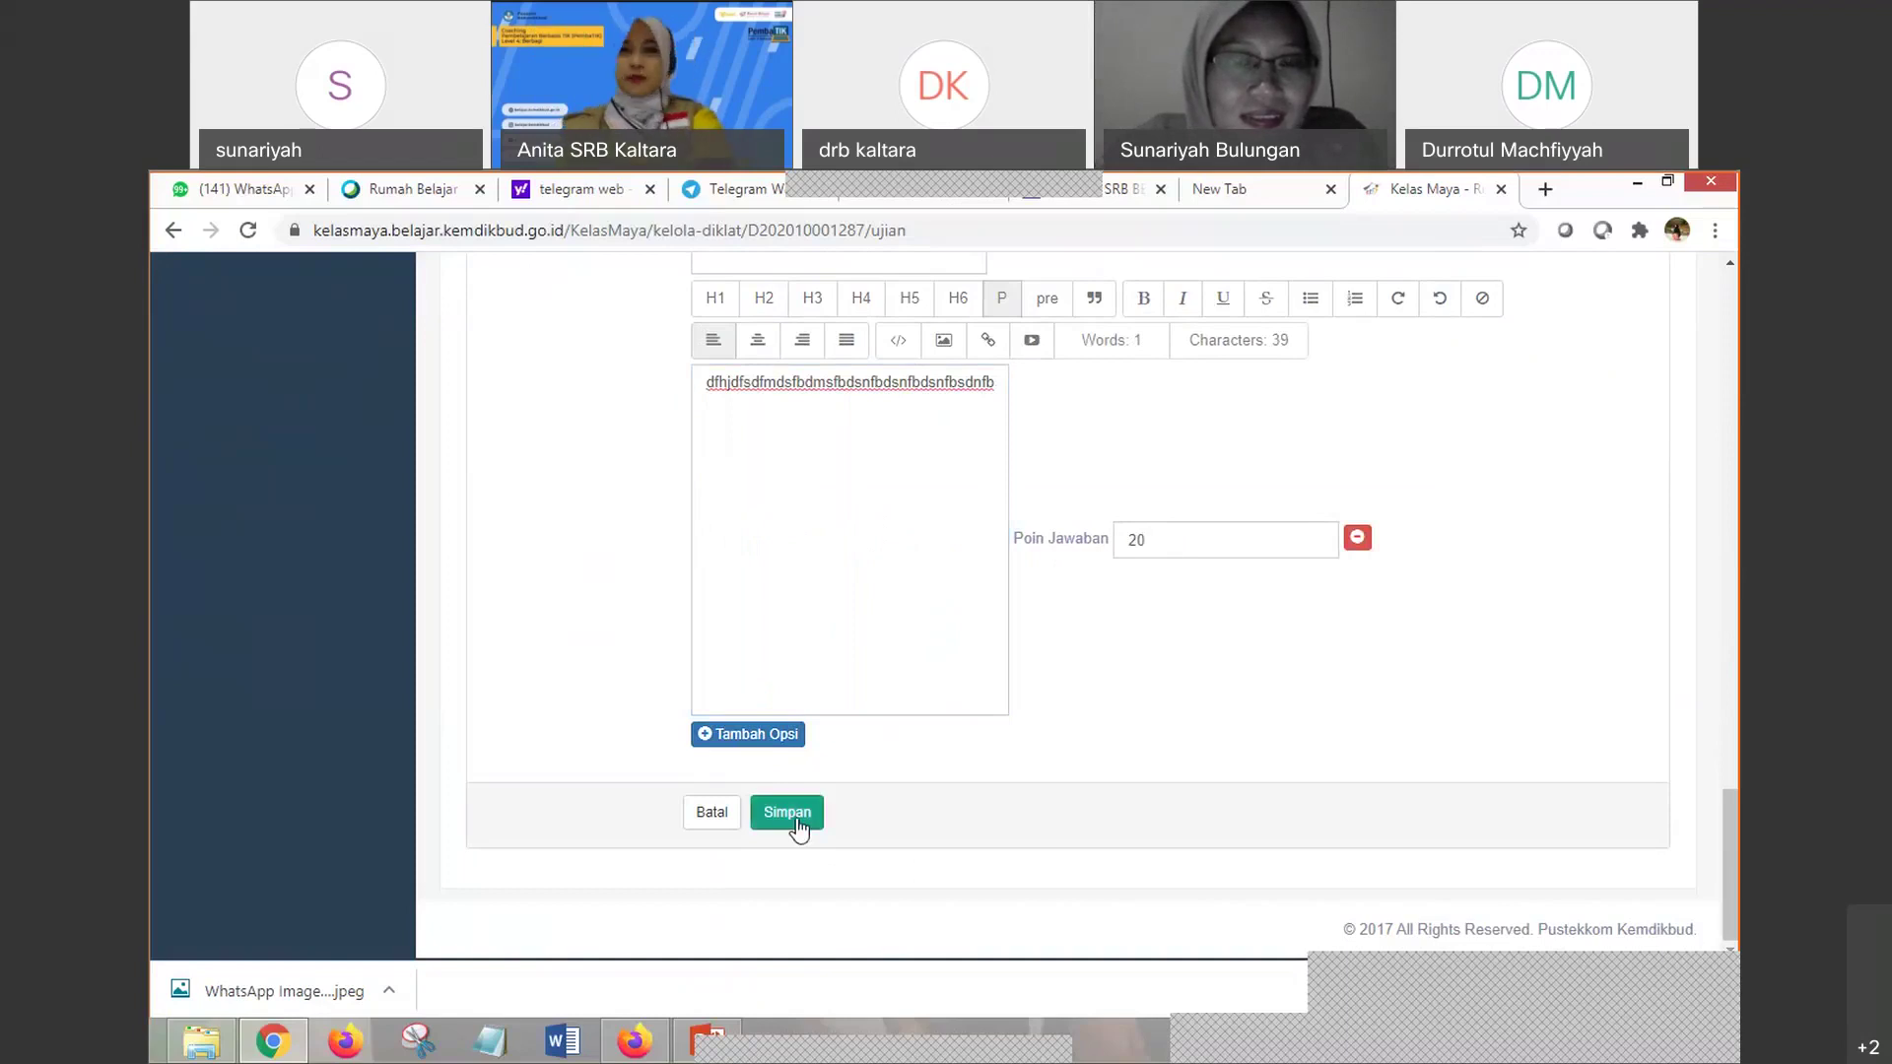
pyautogui.click(798, 826)
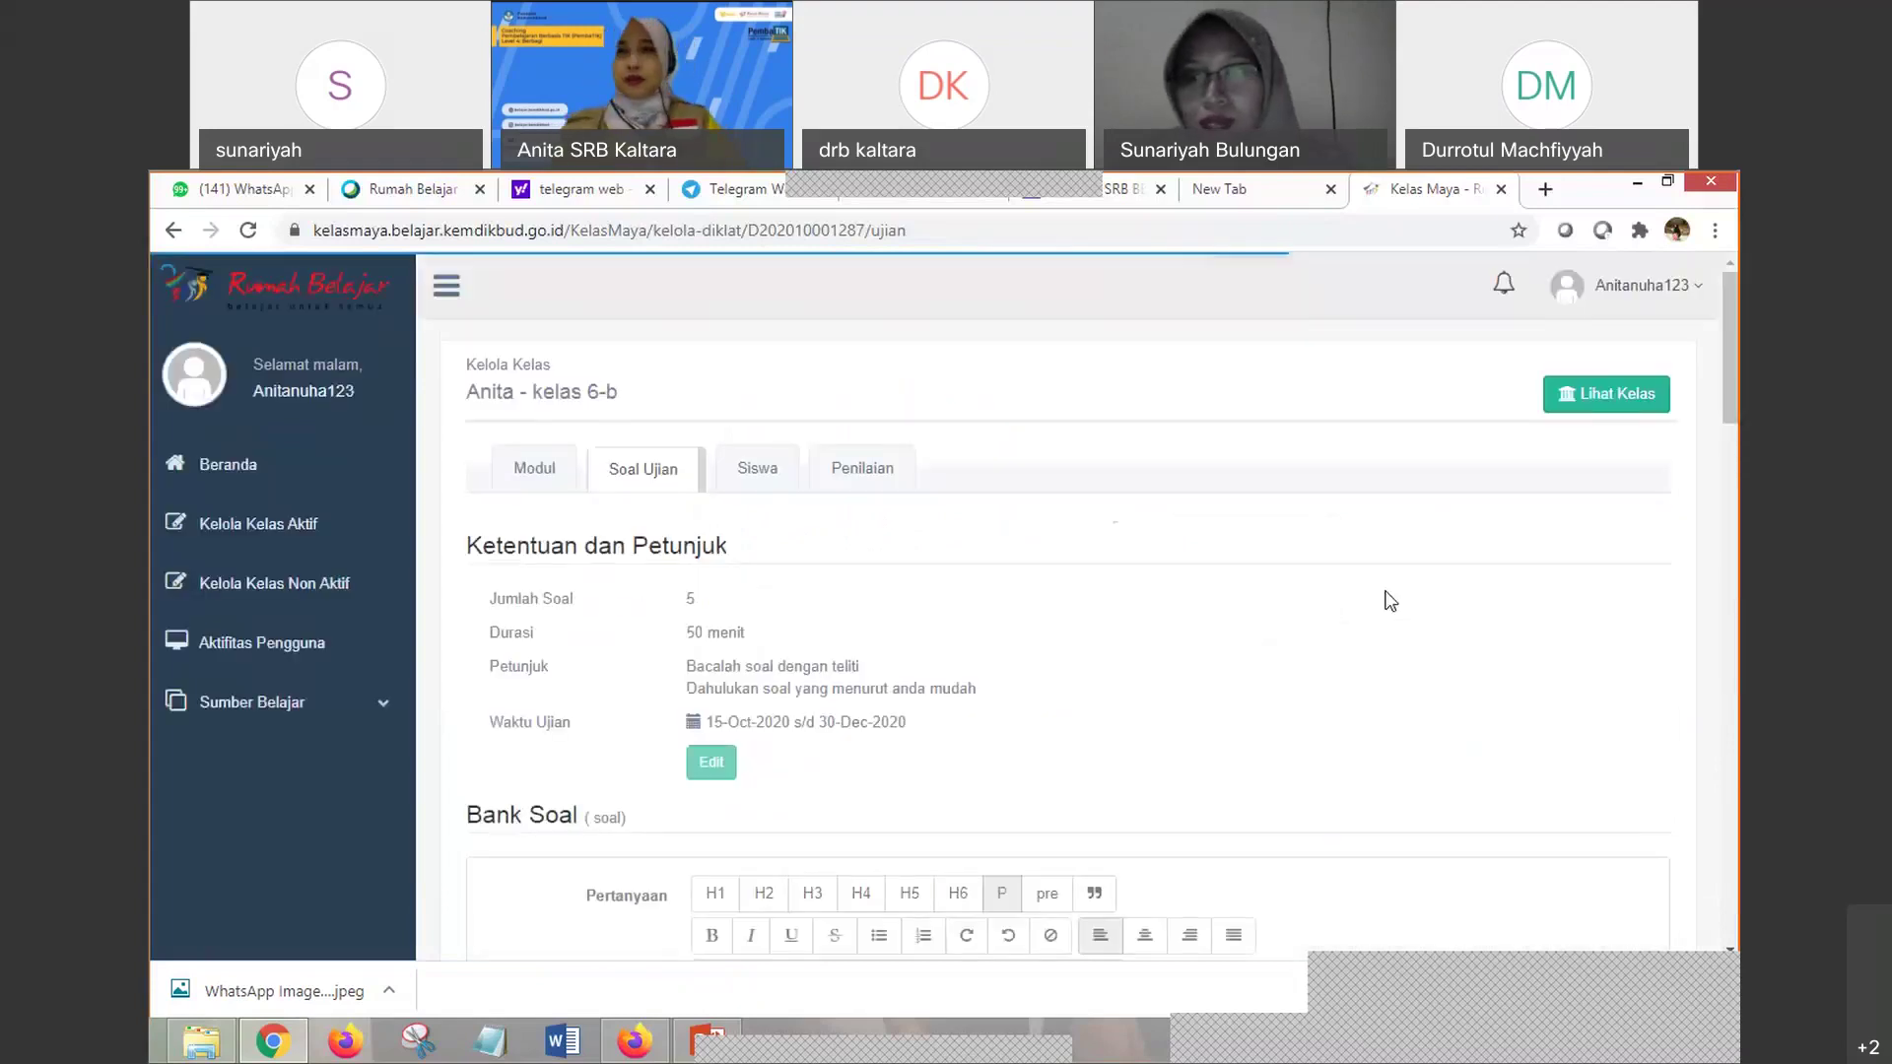
# Step: Check the Siswa list, log out of the teacher account, and go to Login
pyautogui.click(795, 469)
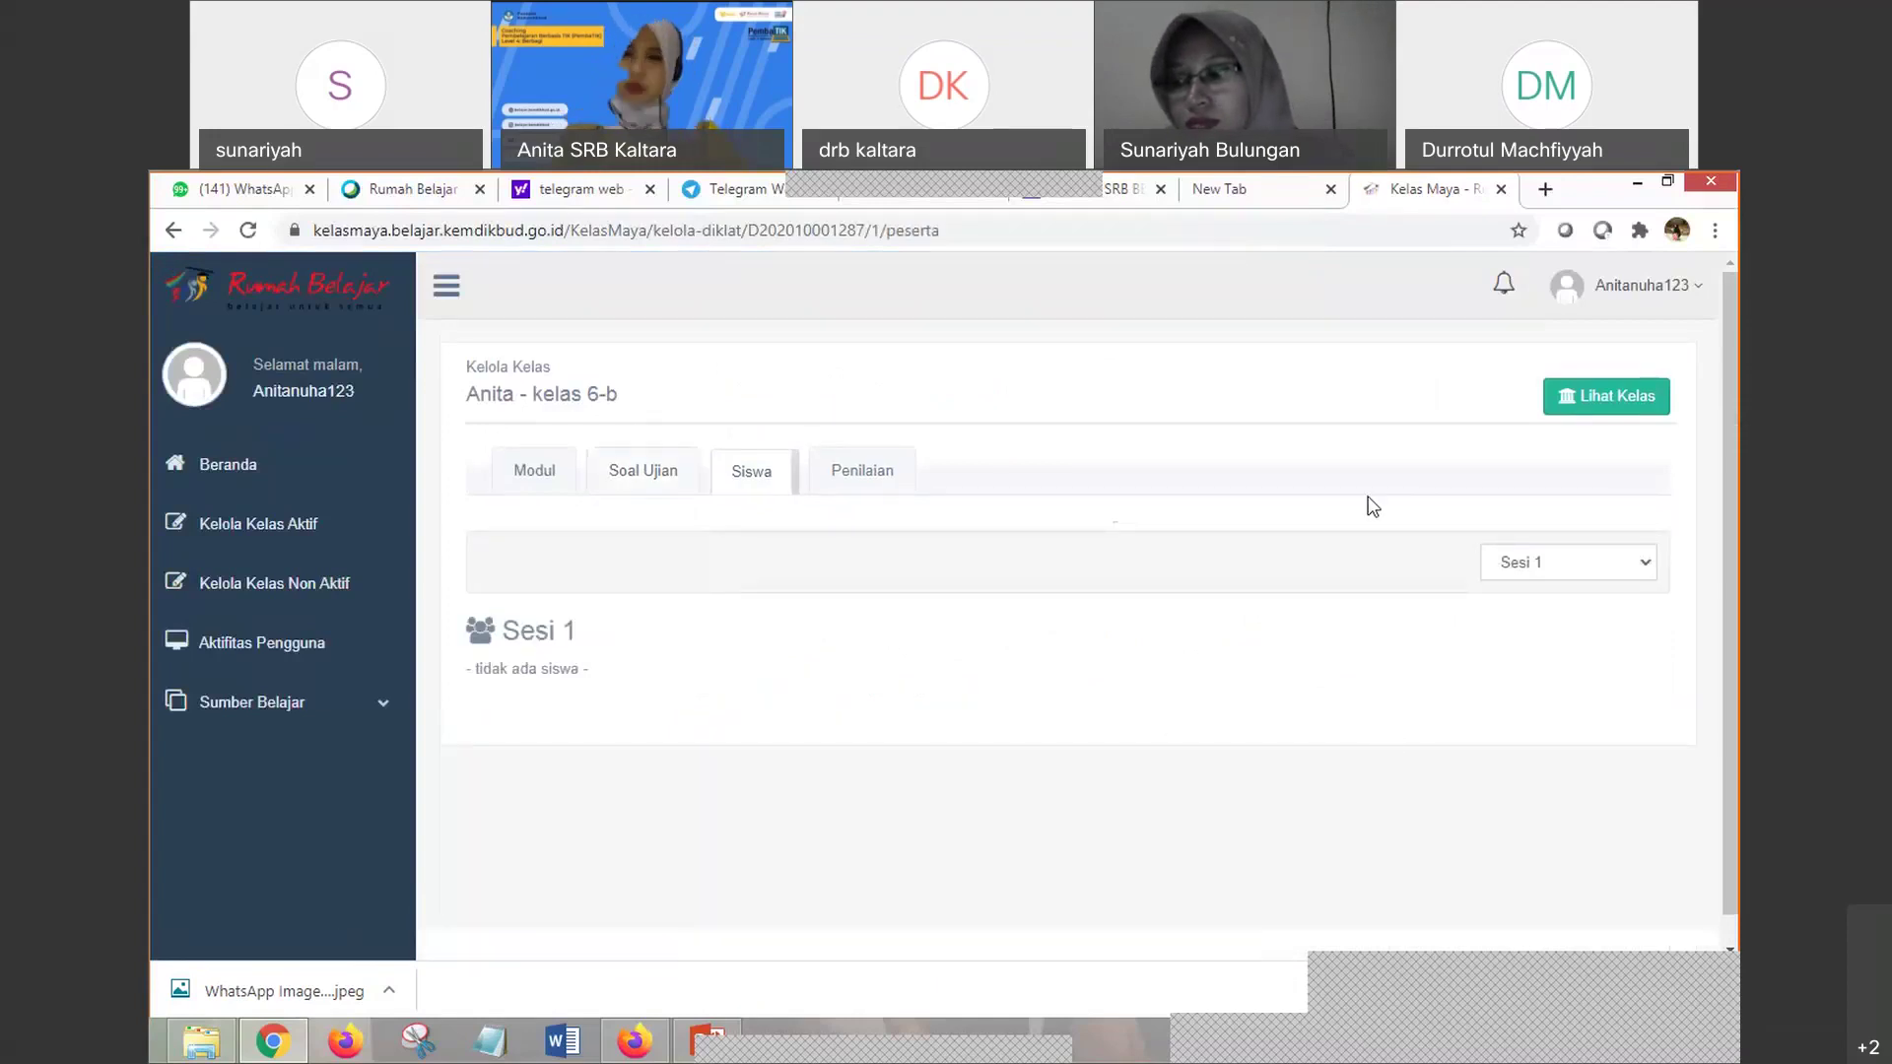
pyautogui.click(1612, 276)
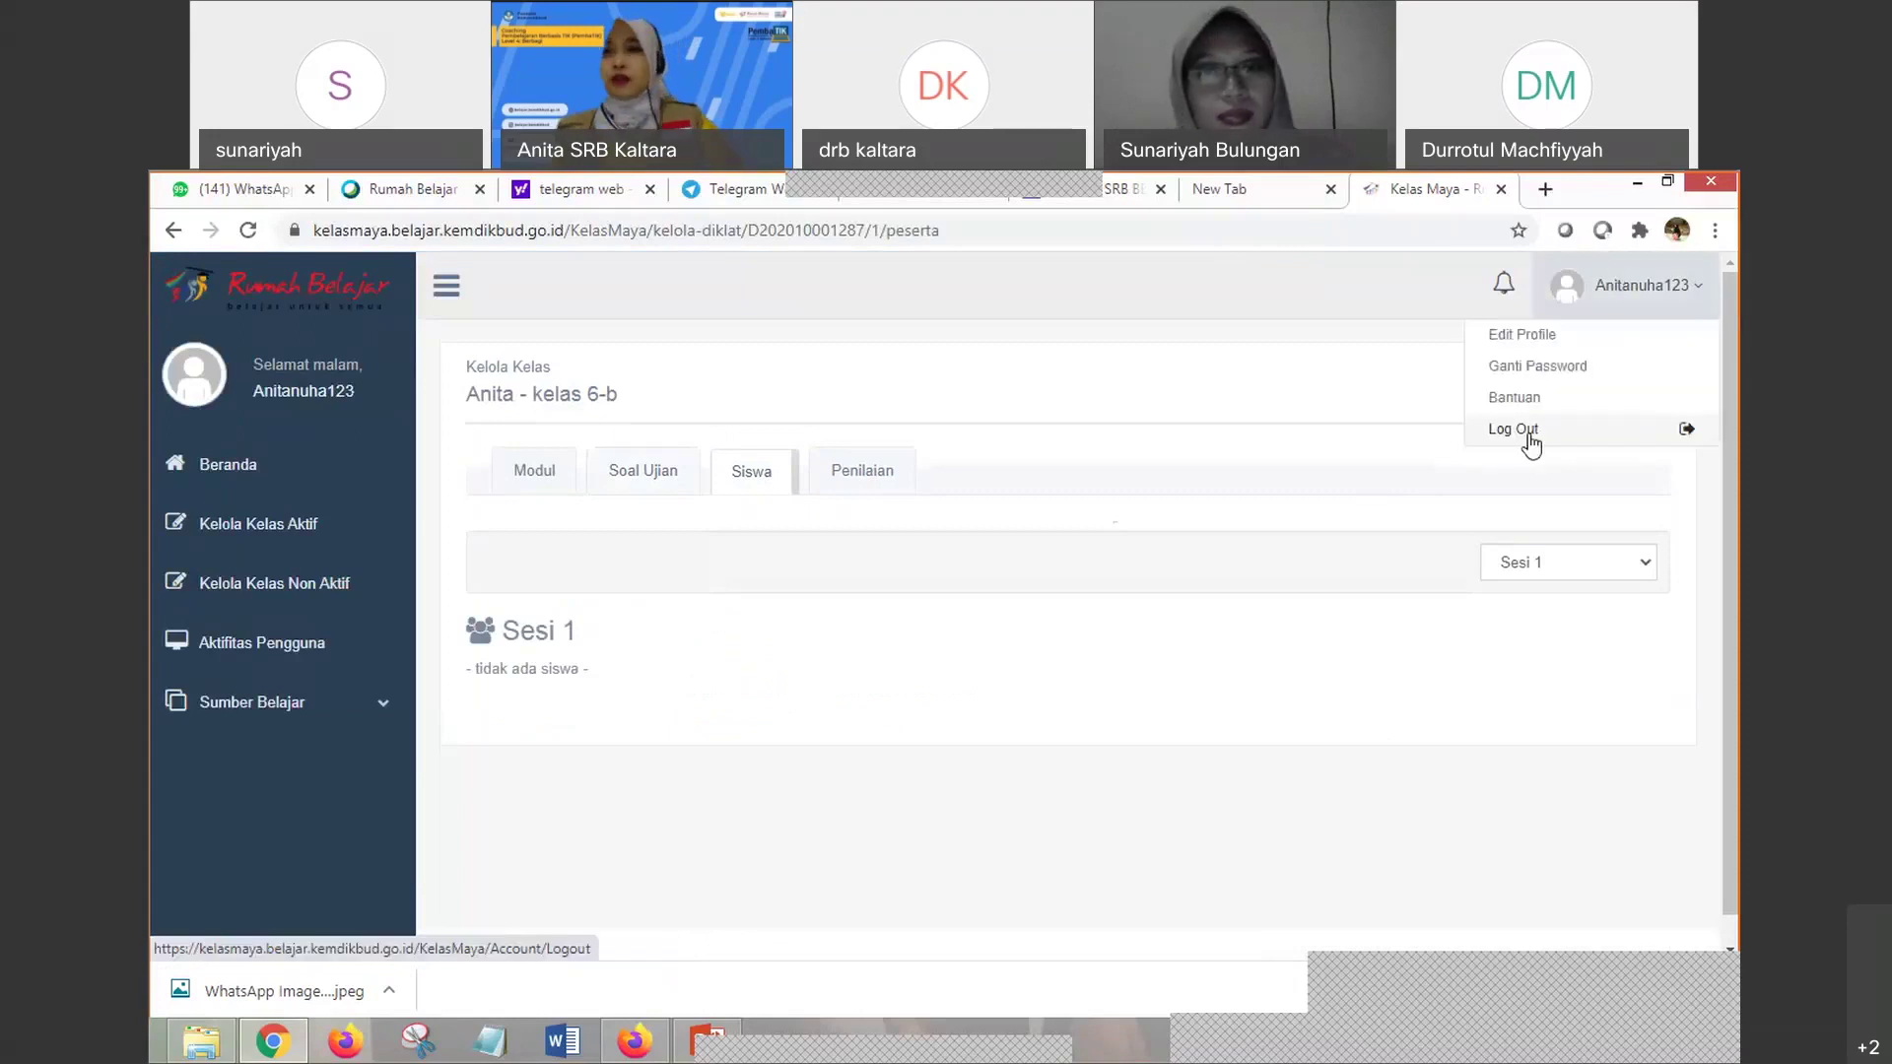
pyautogui.click(1528, 435)
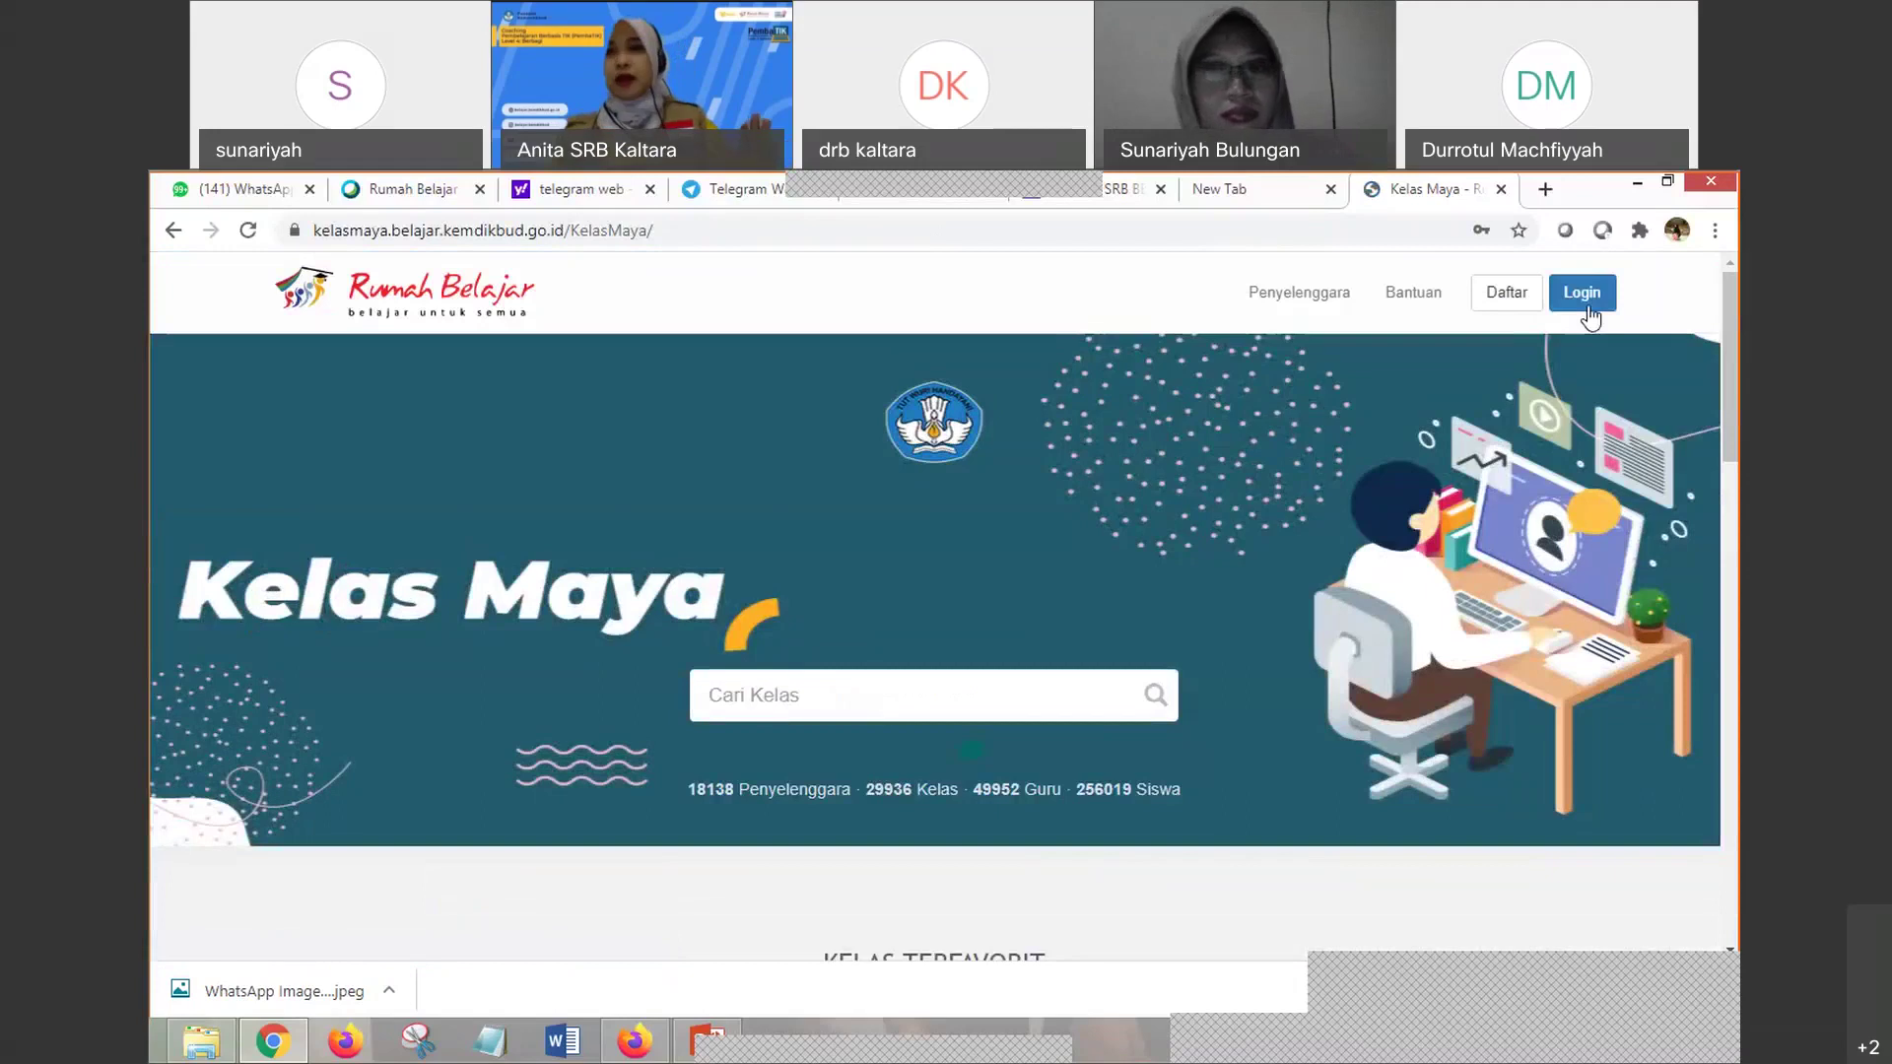
pyautogui.click(1588, 308)
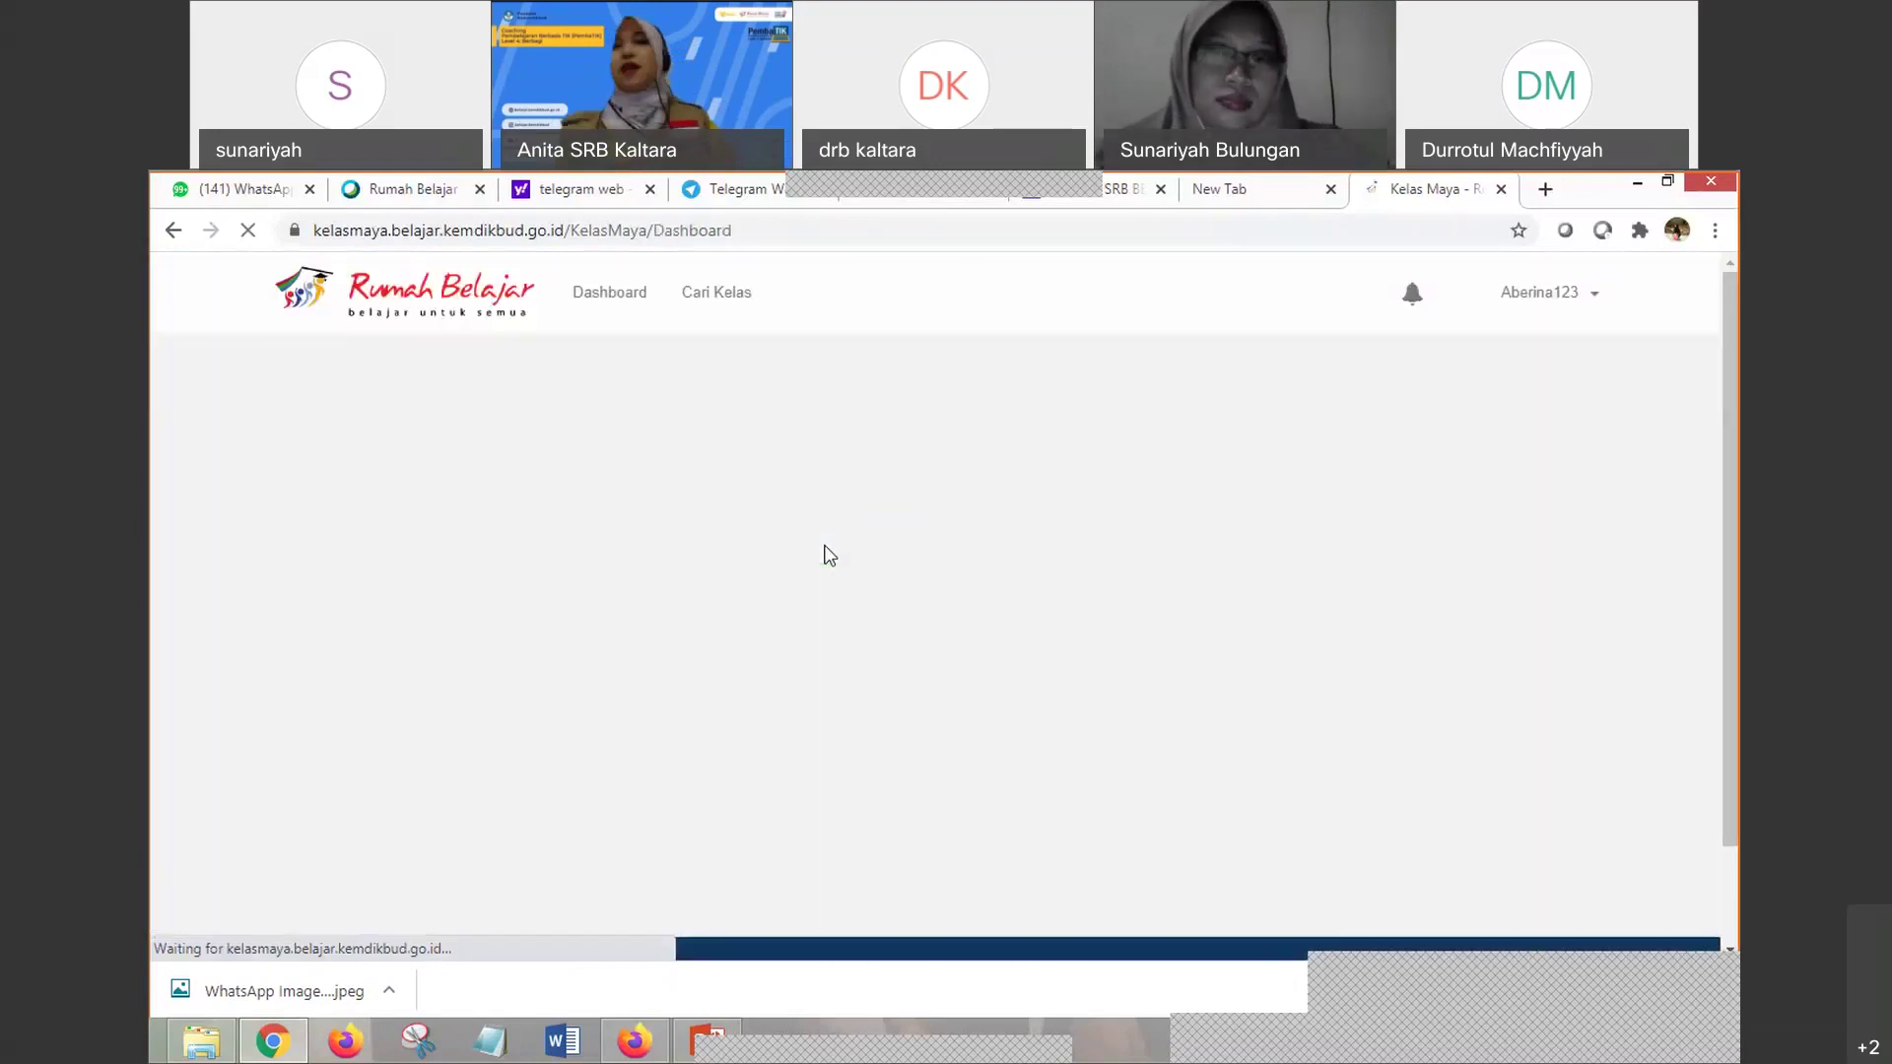
# Step: Join 'Anita - kelas 6-b' using its class code and Kata Kunci keyword, then close the tab
pyautogui.click(720, 631)
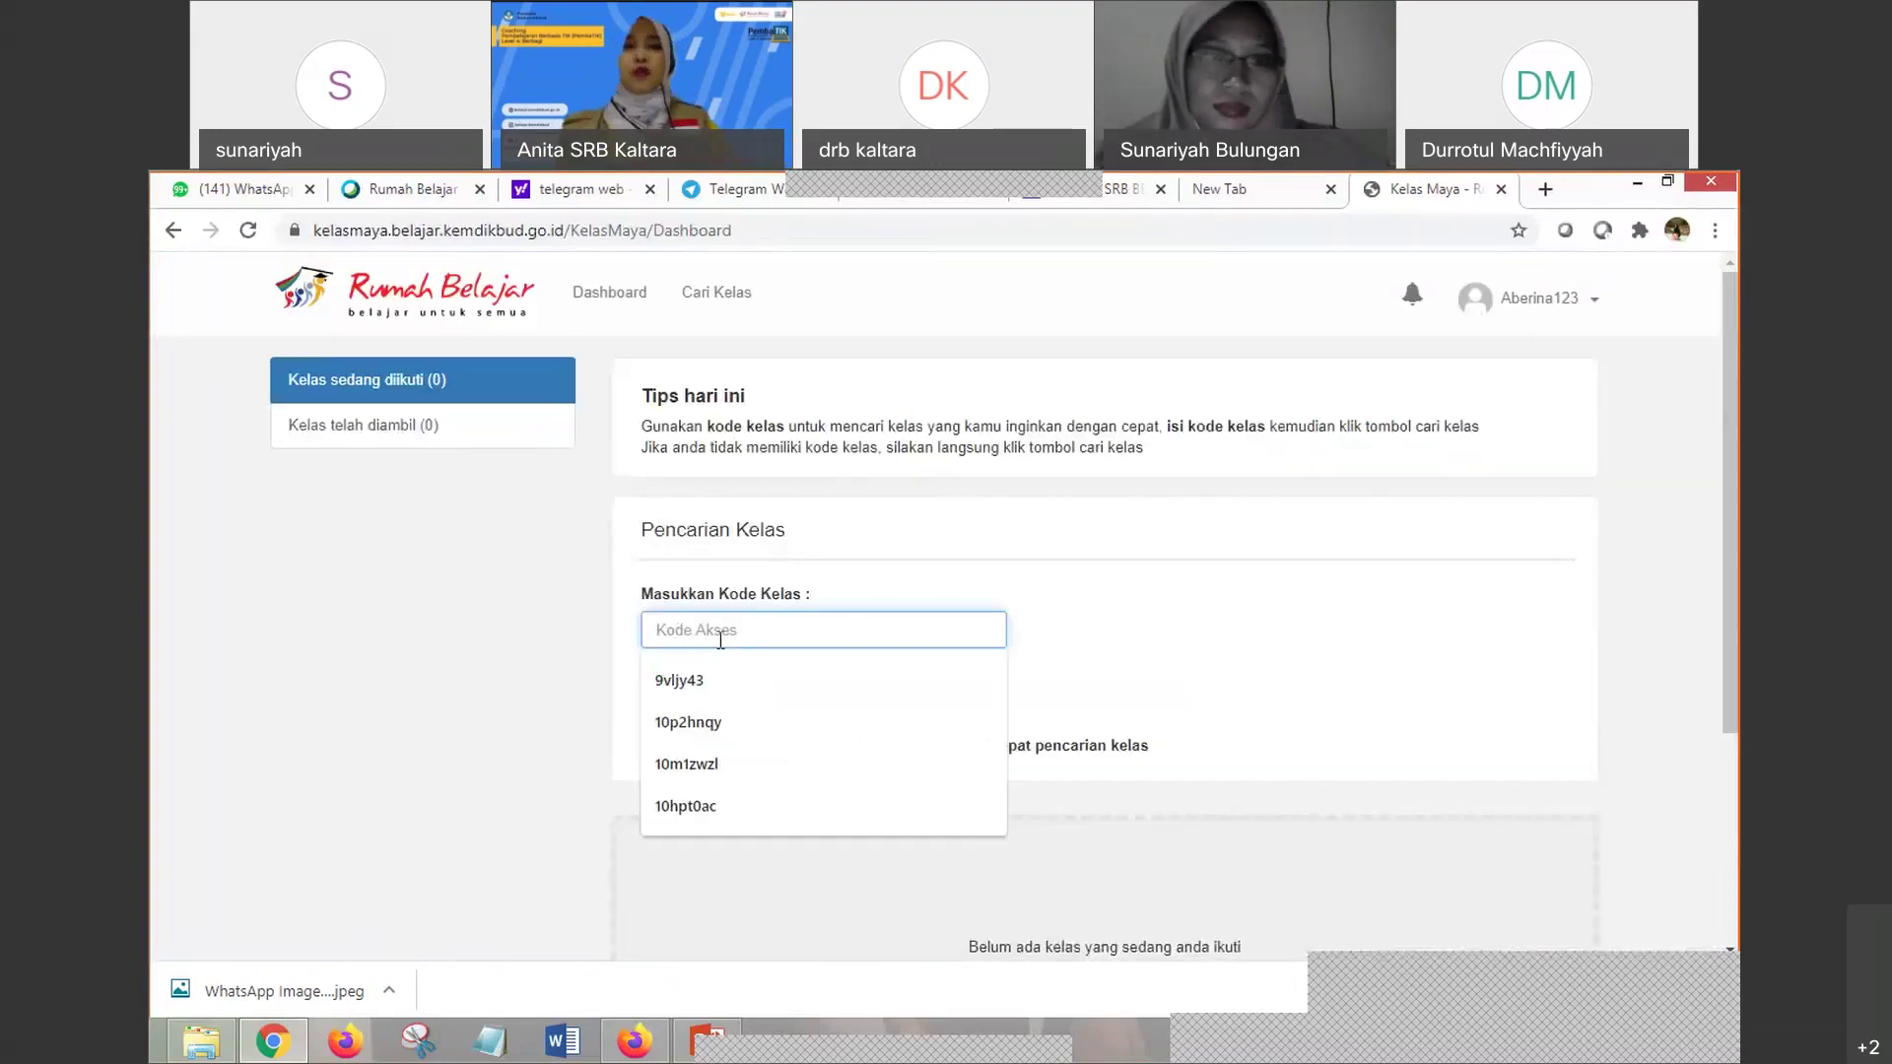
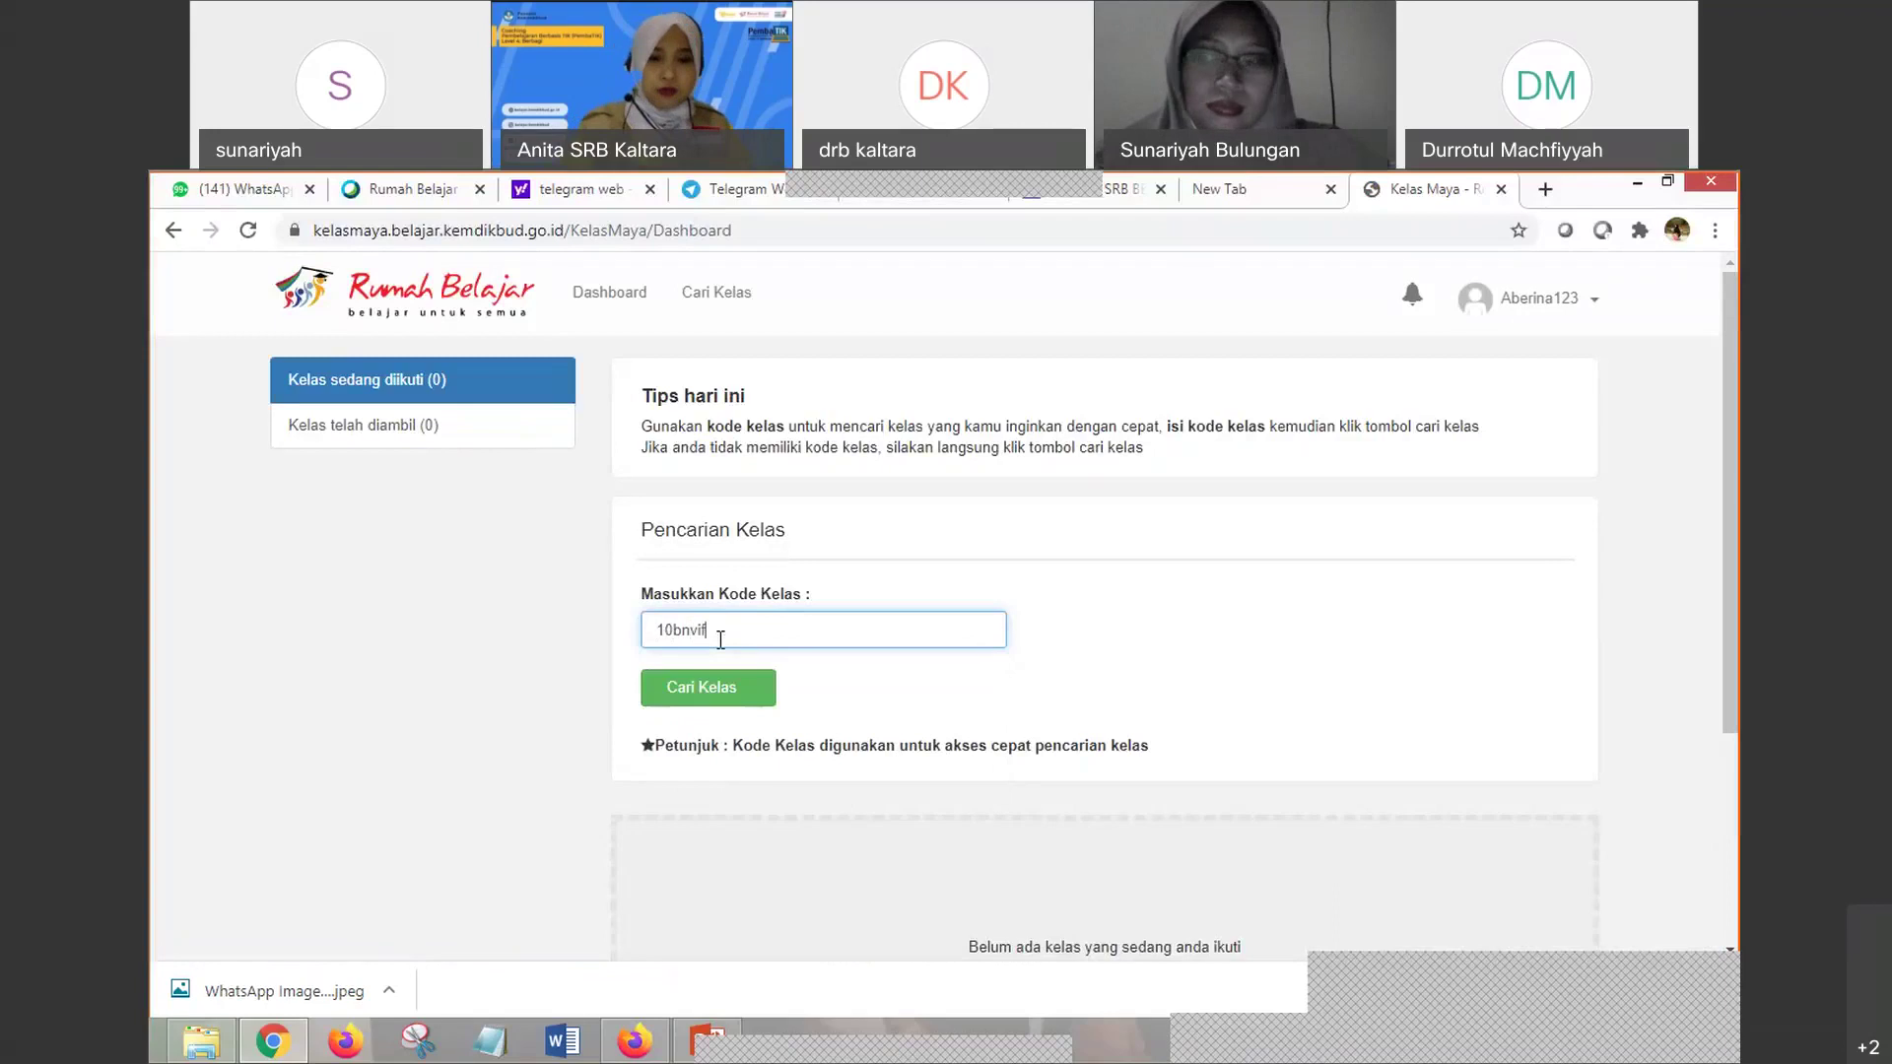
pyautogui.click(699, 685)
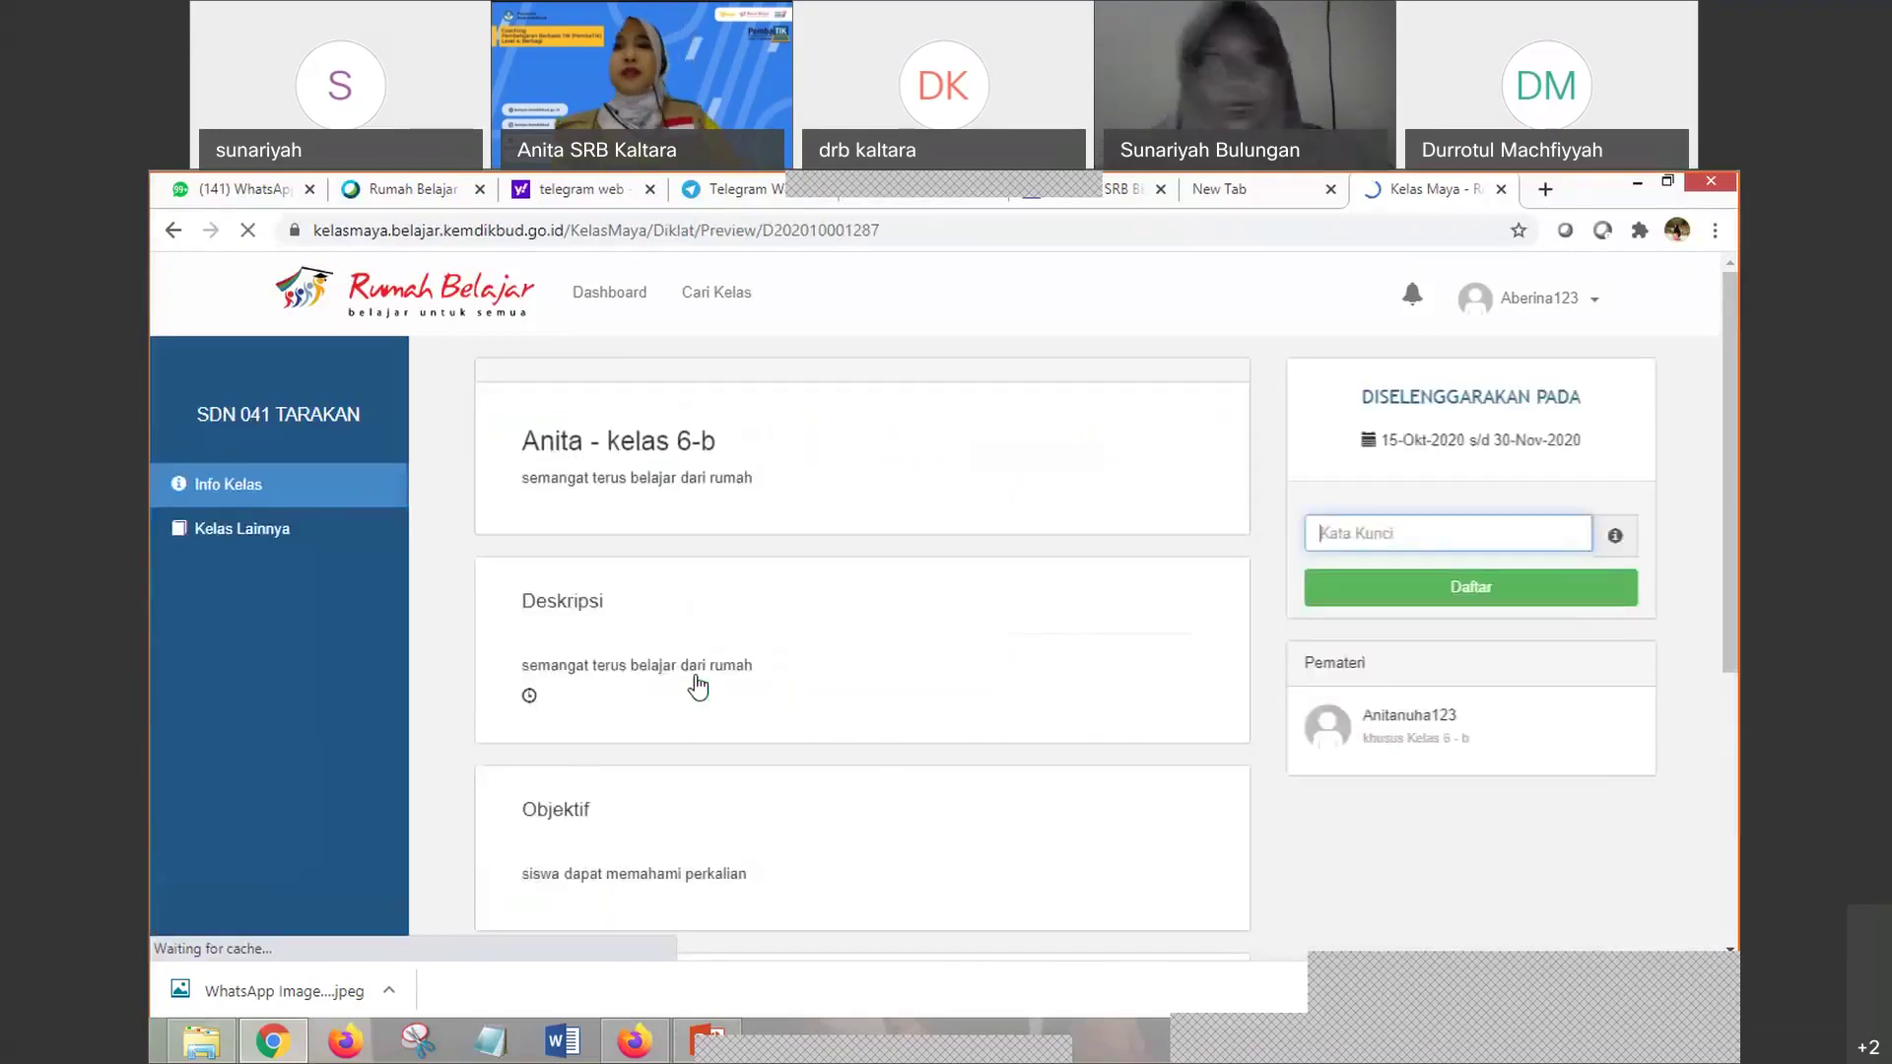
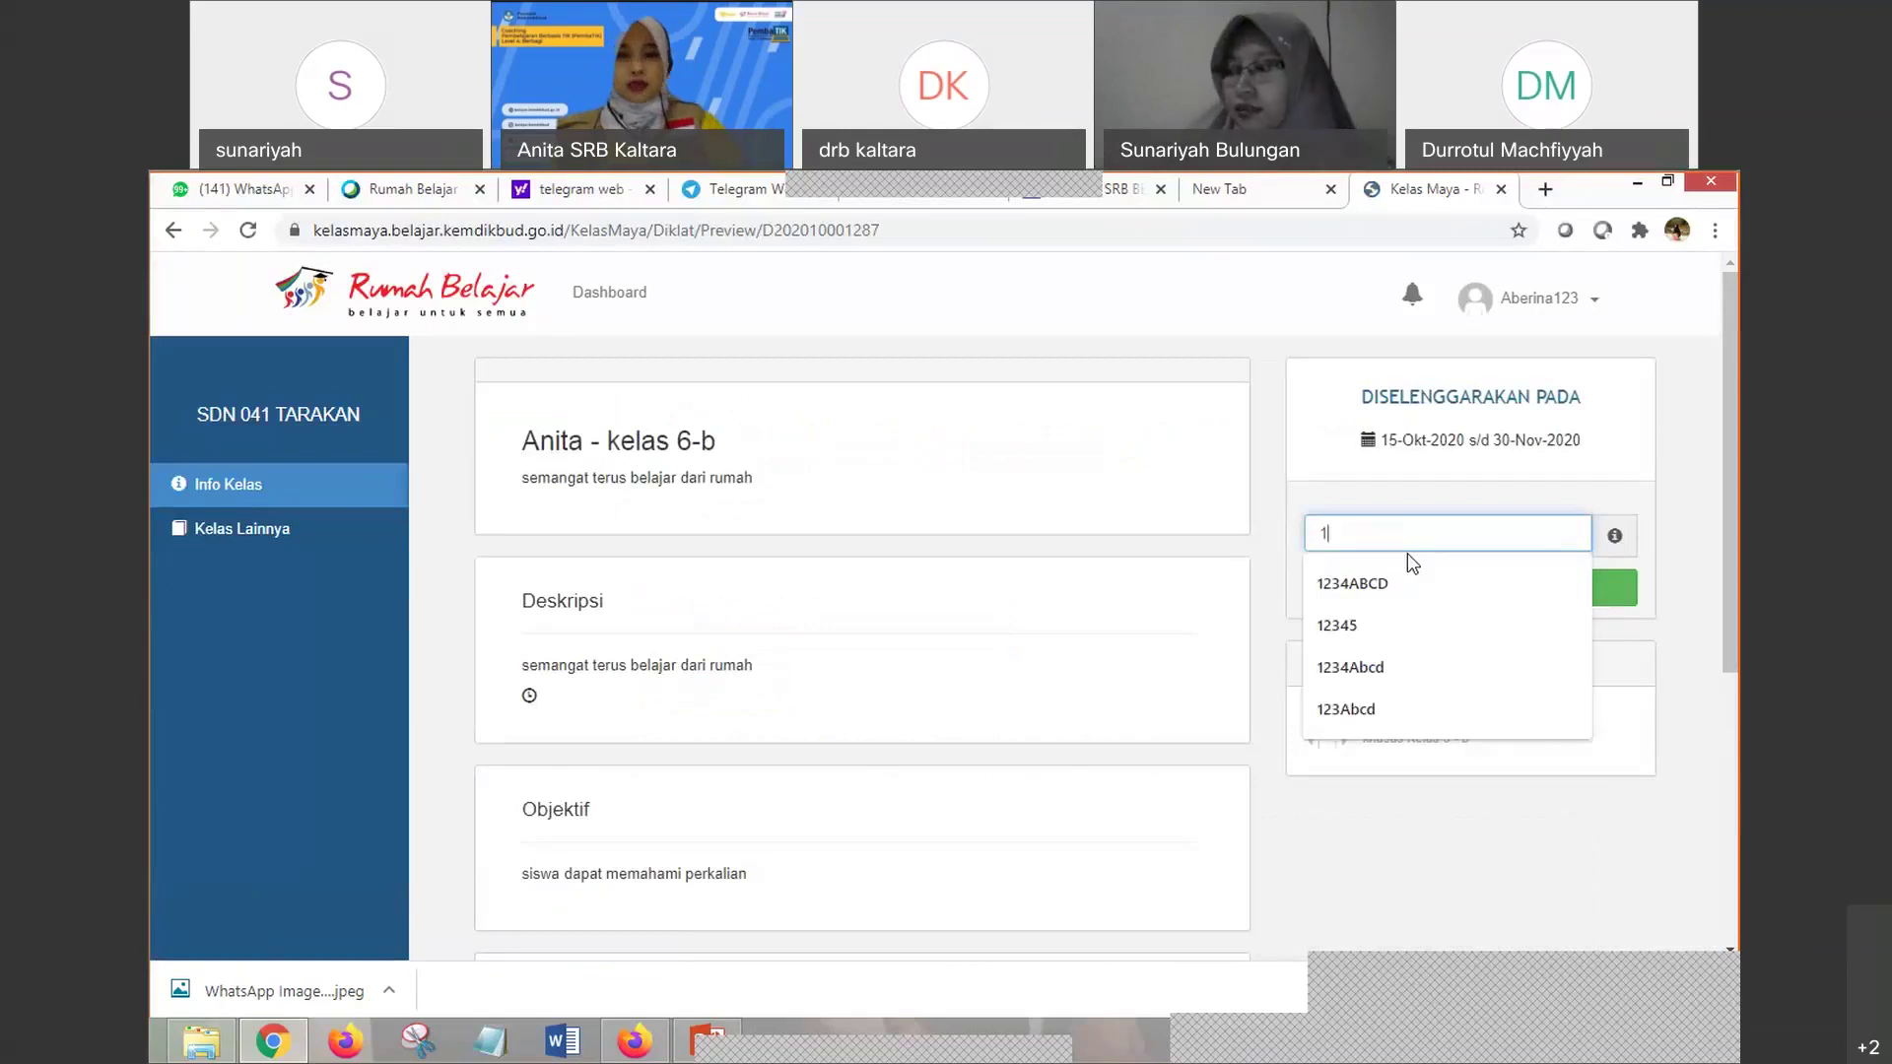
pyautogui.click(1434, 572)
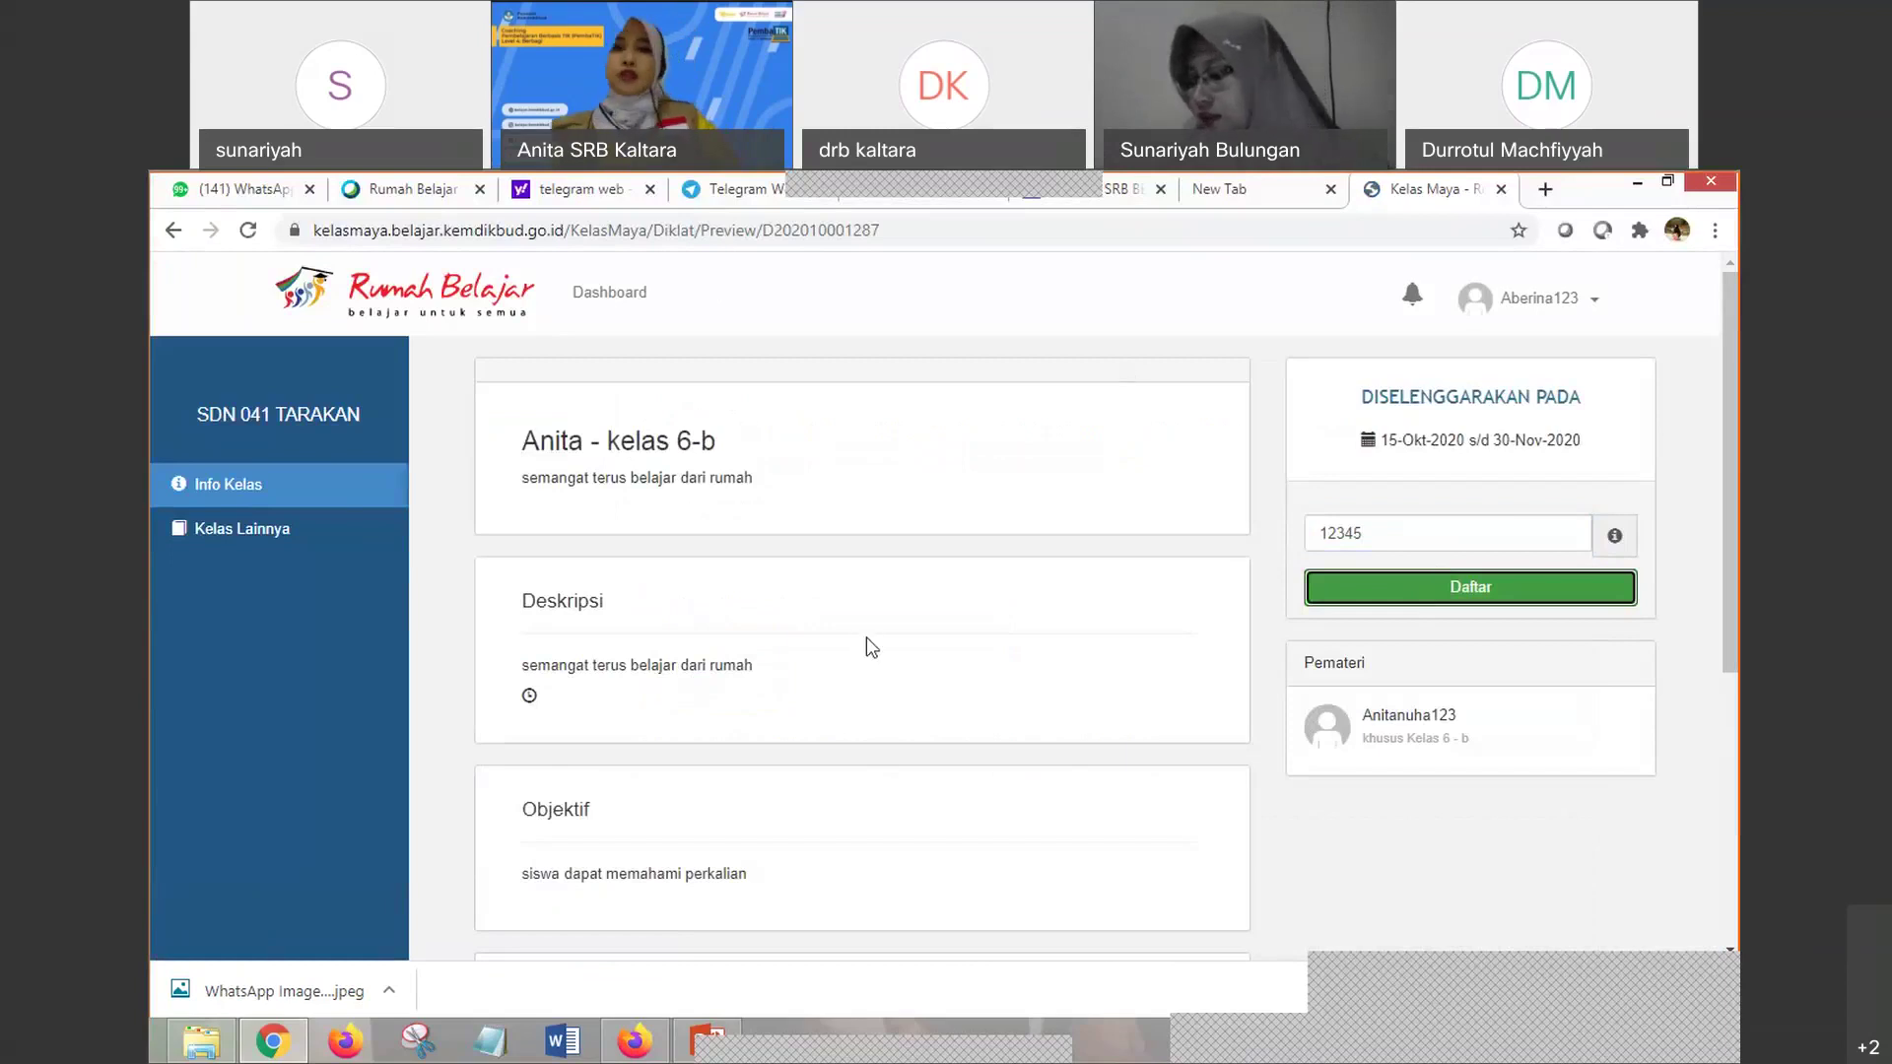
pyautogui.scroll(-5, 936, 605)
pyautogui.scroll(5, 936, 605)
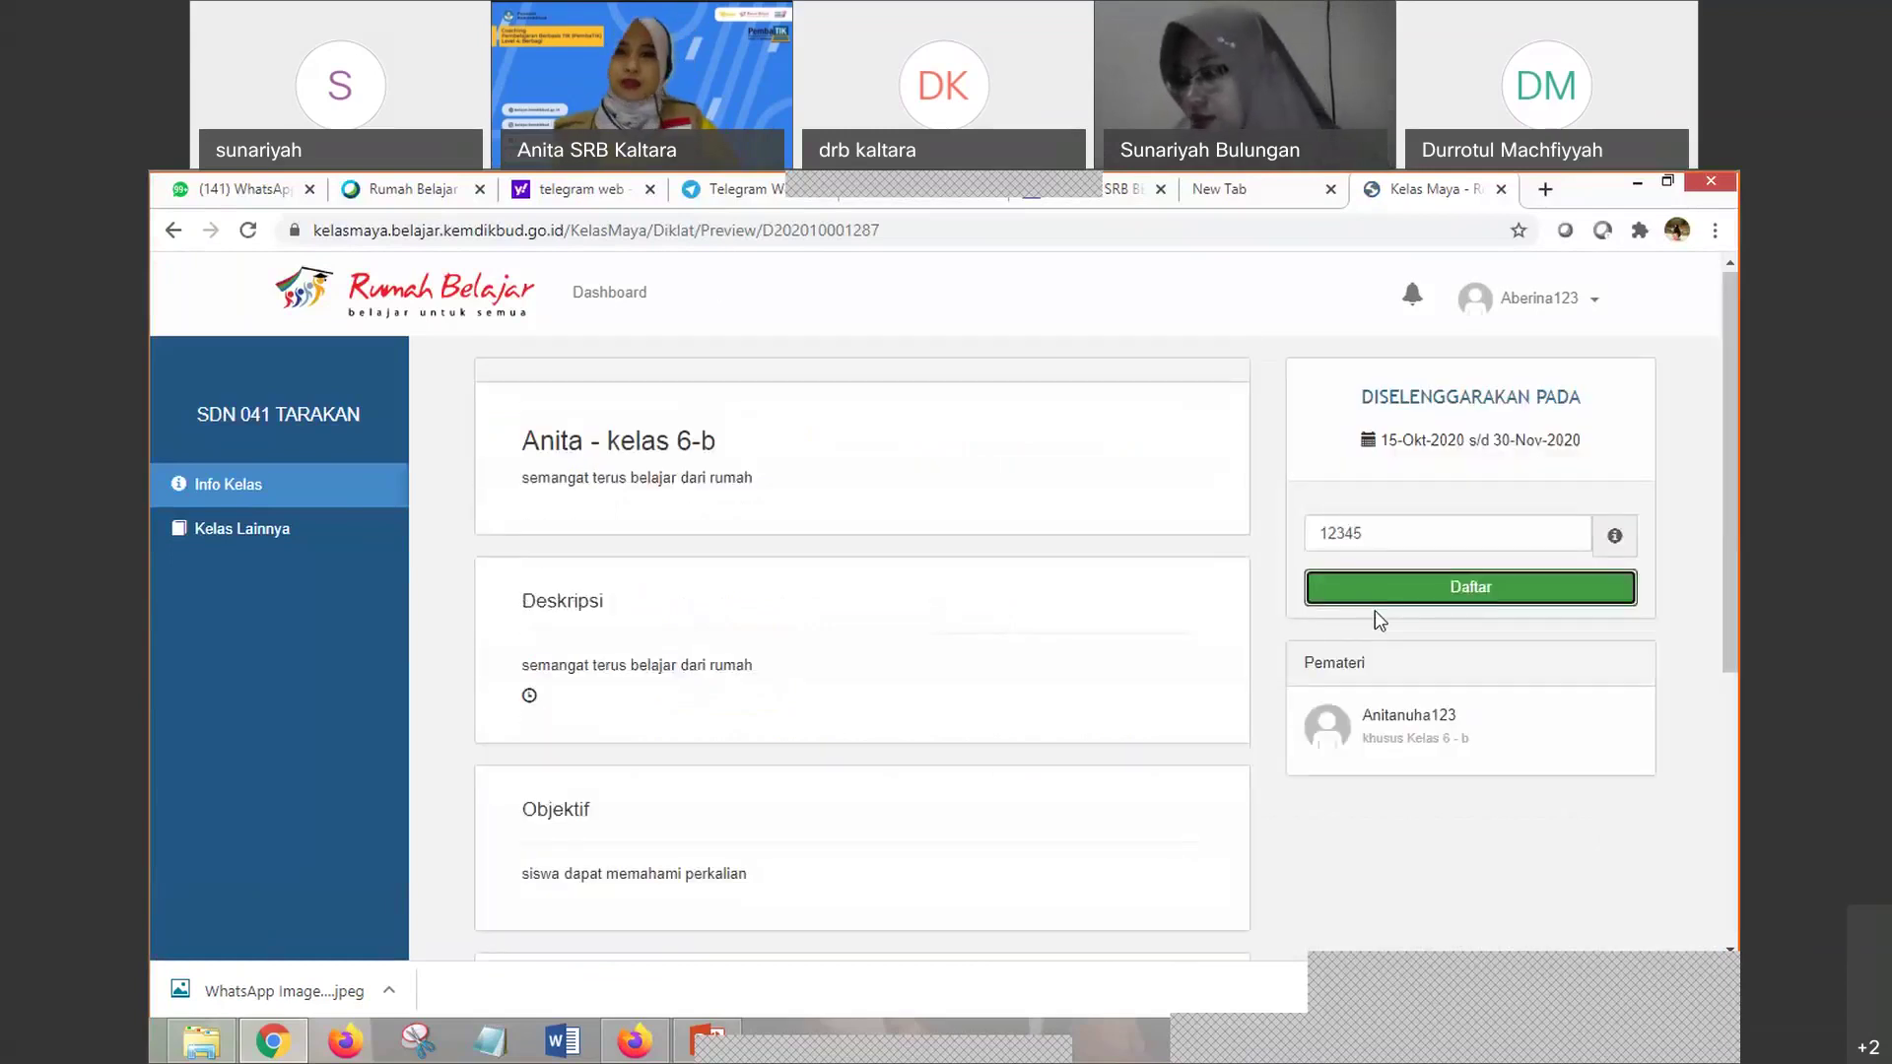
pyautogui.click(1407, 592)
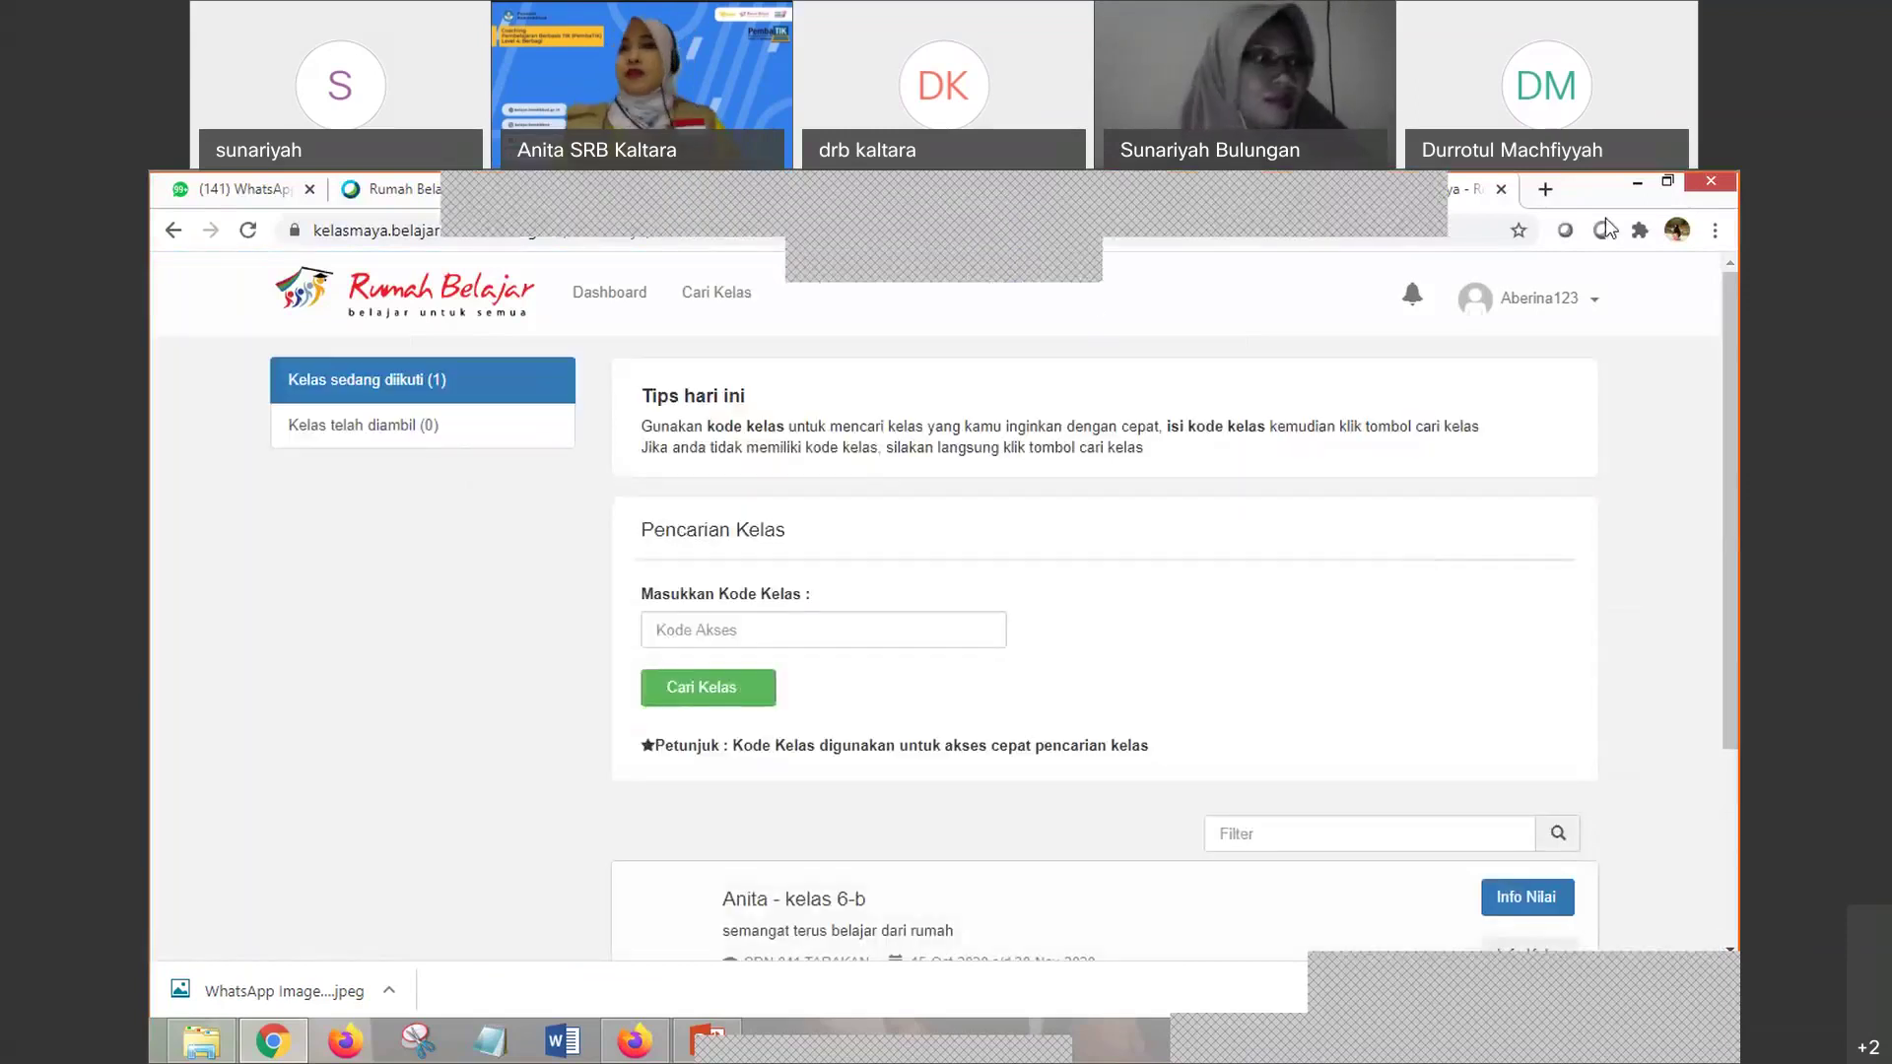
pyautogui.click(1501, 189)
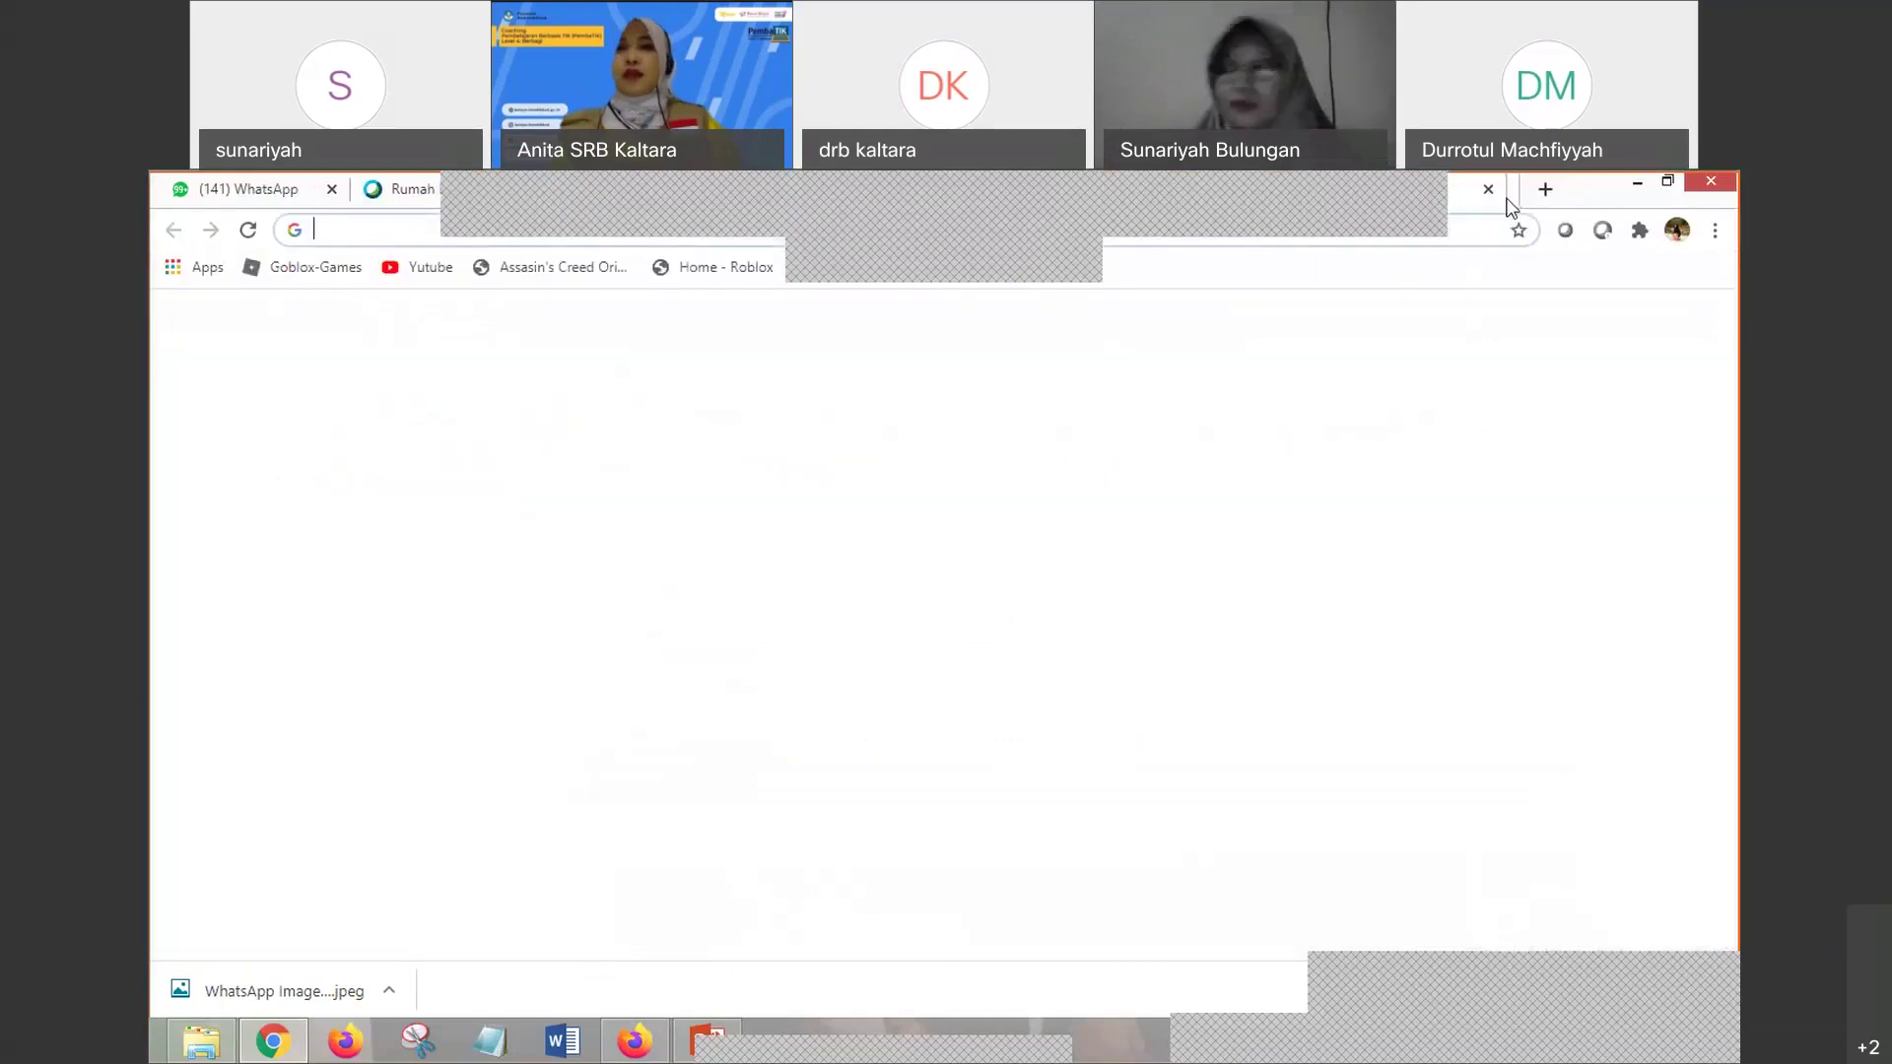
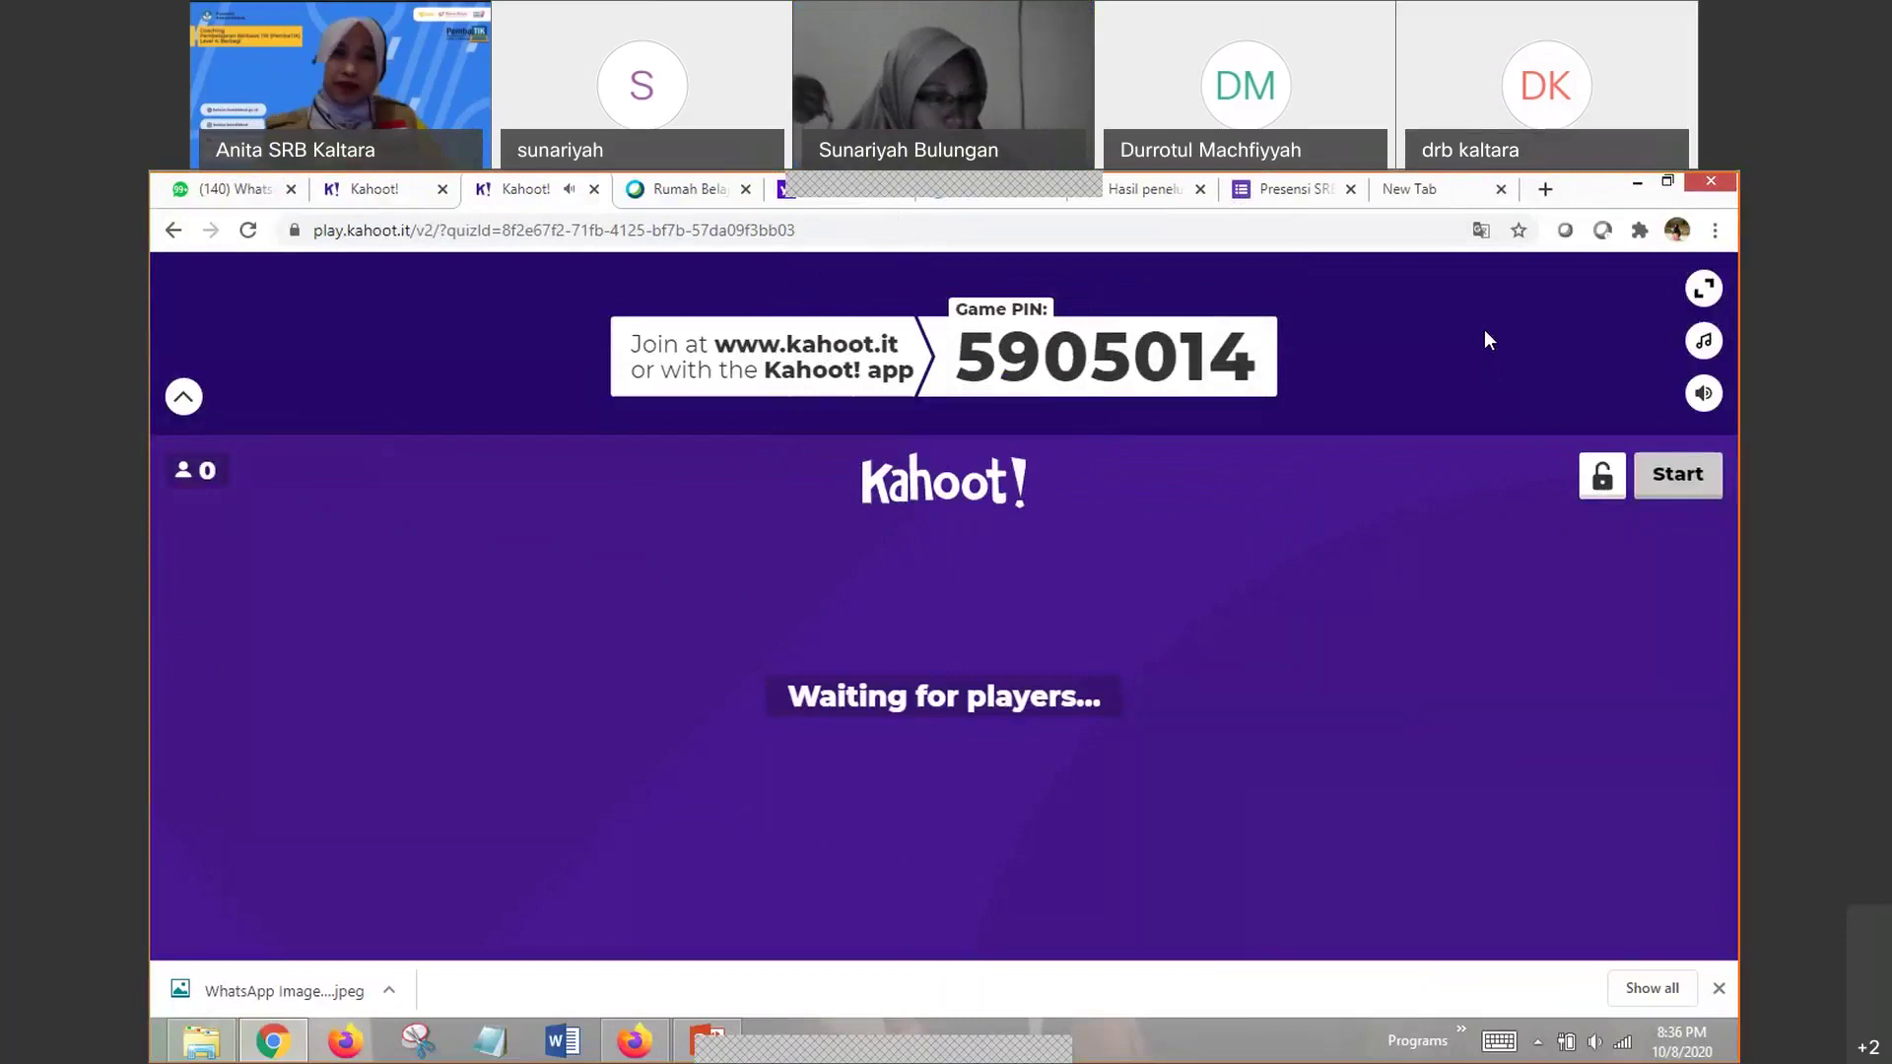
# Step: Load kahoot.it in a new Chrome tab through the Play Kahoot! suggestion
pyautogui.click(1545, 190)
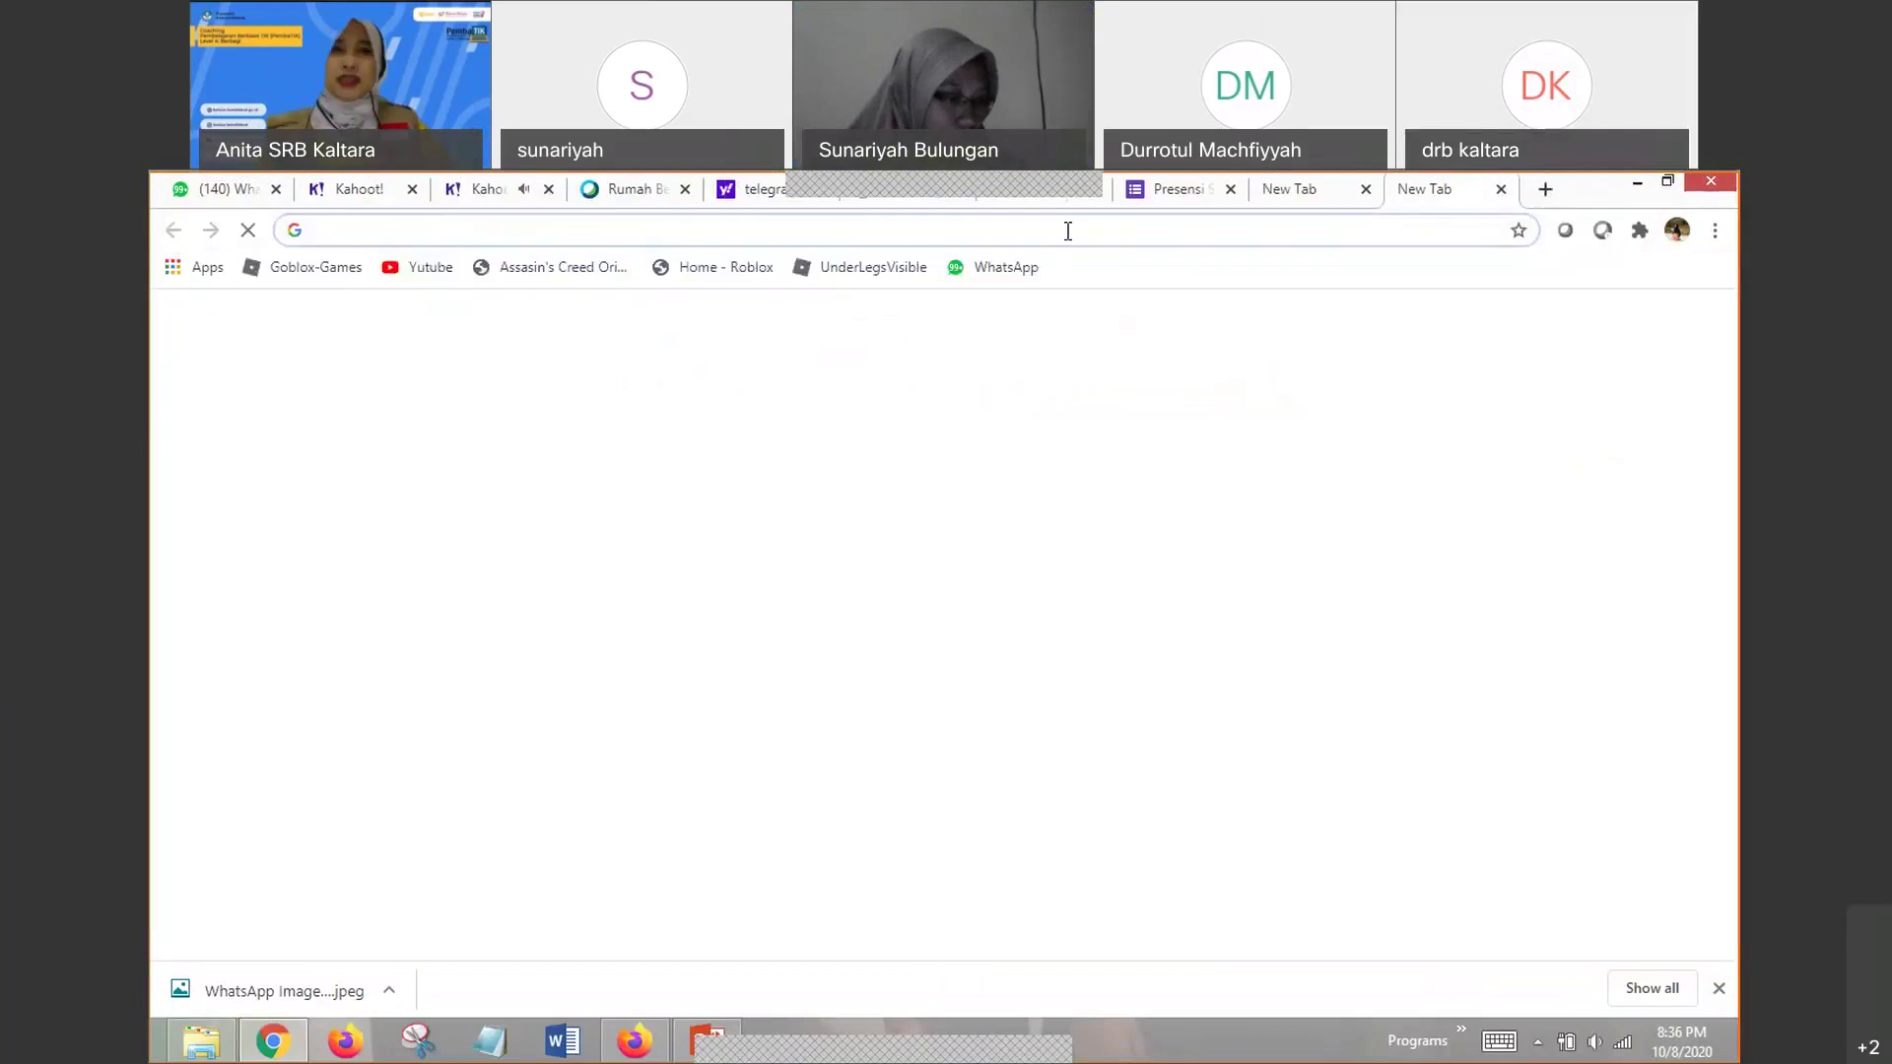
pyautogui.write('kahoot')
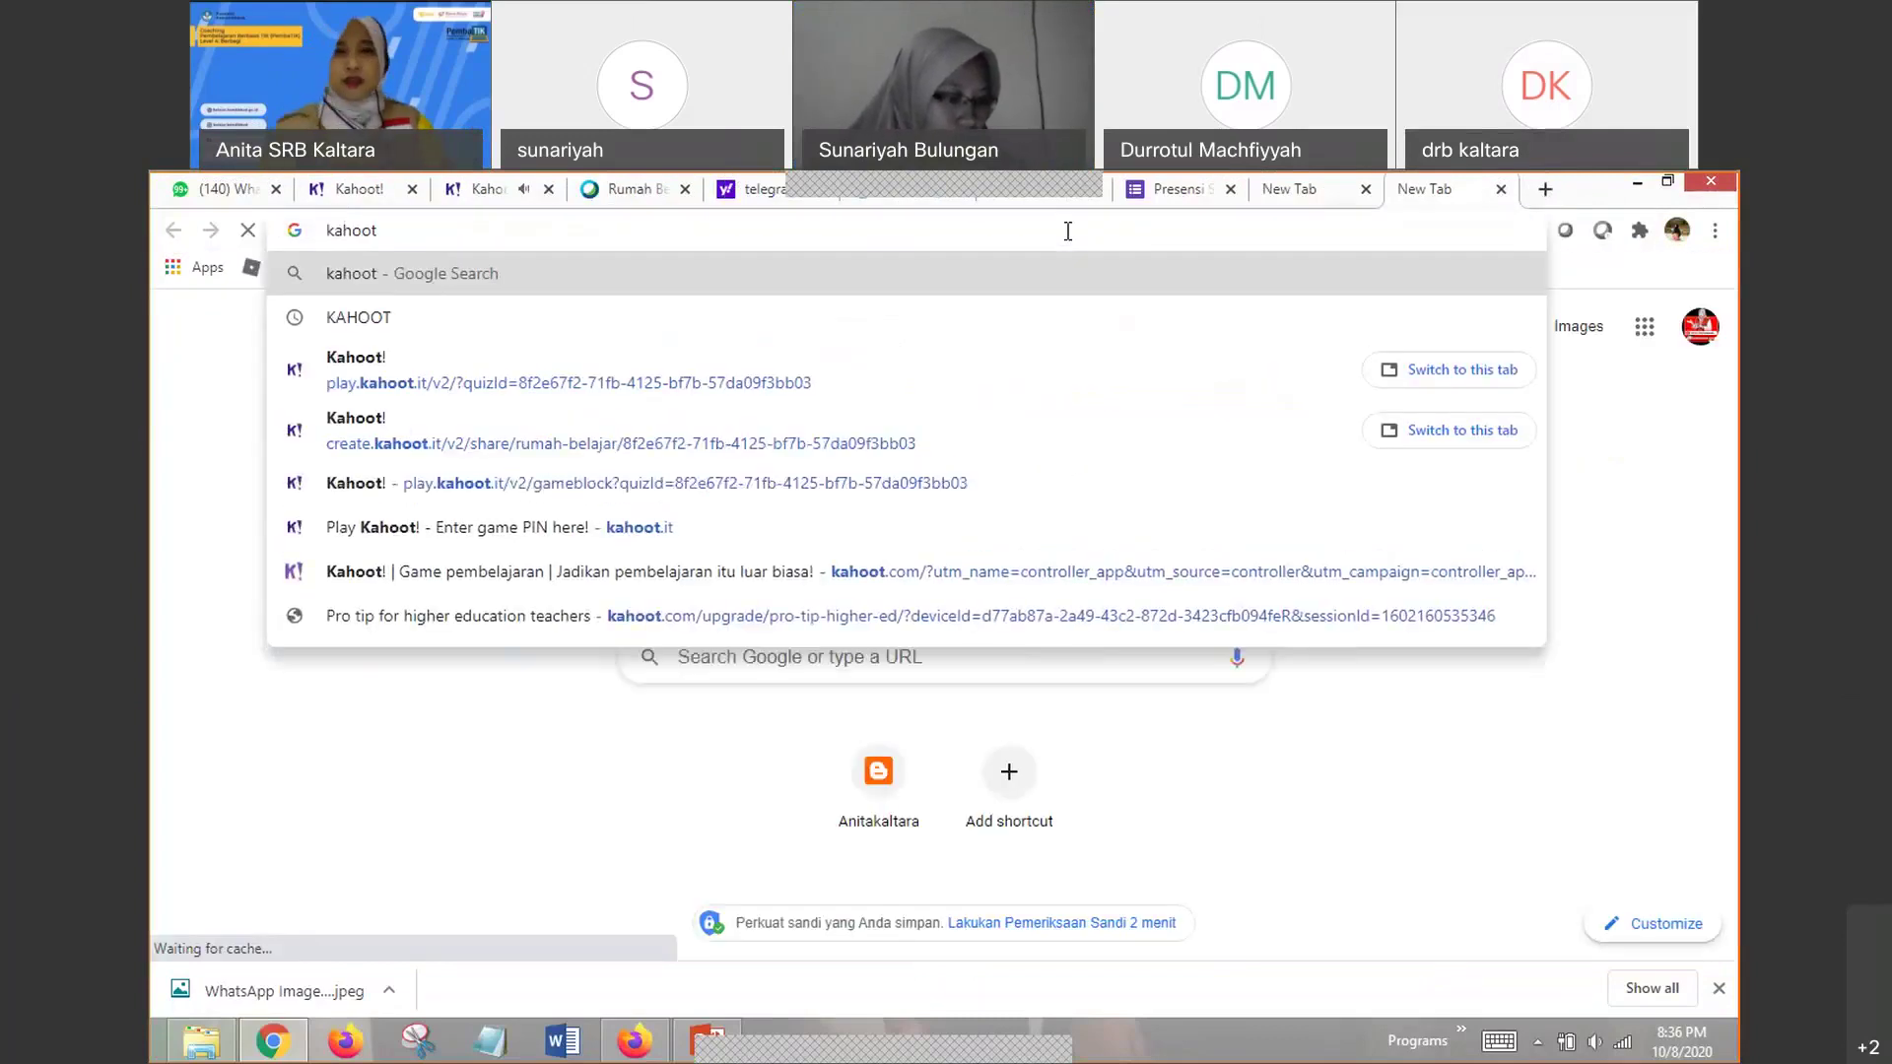
pyautogui.write('.it')
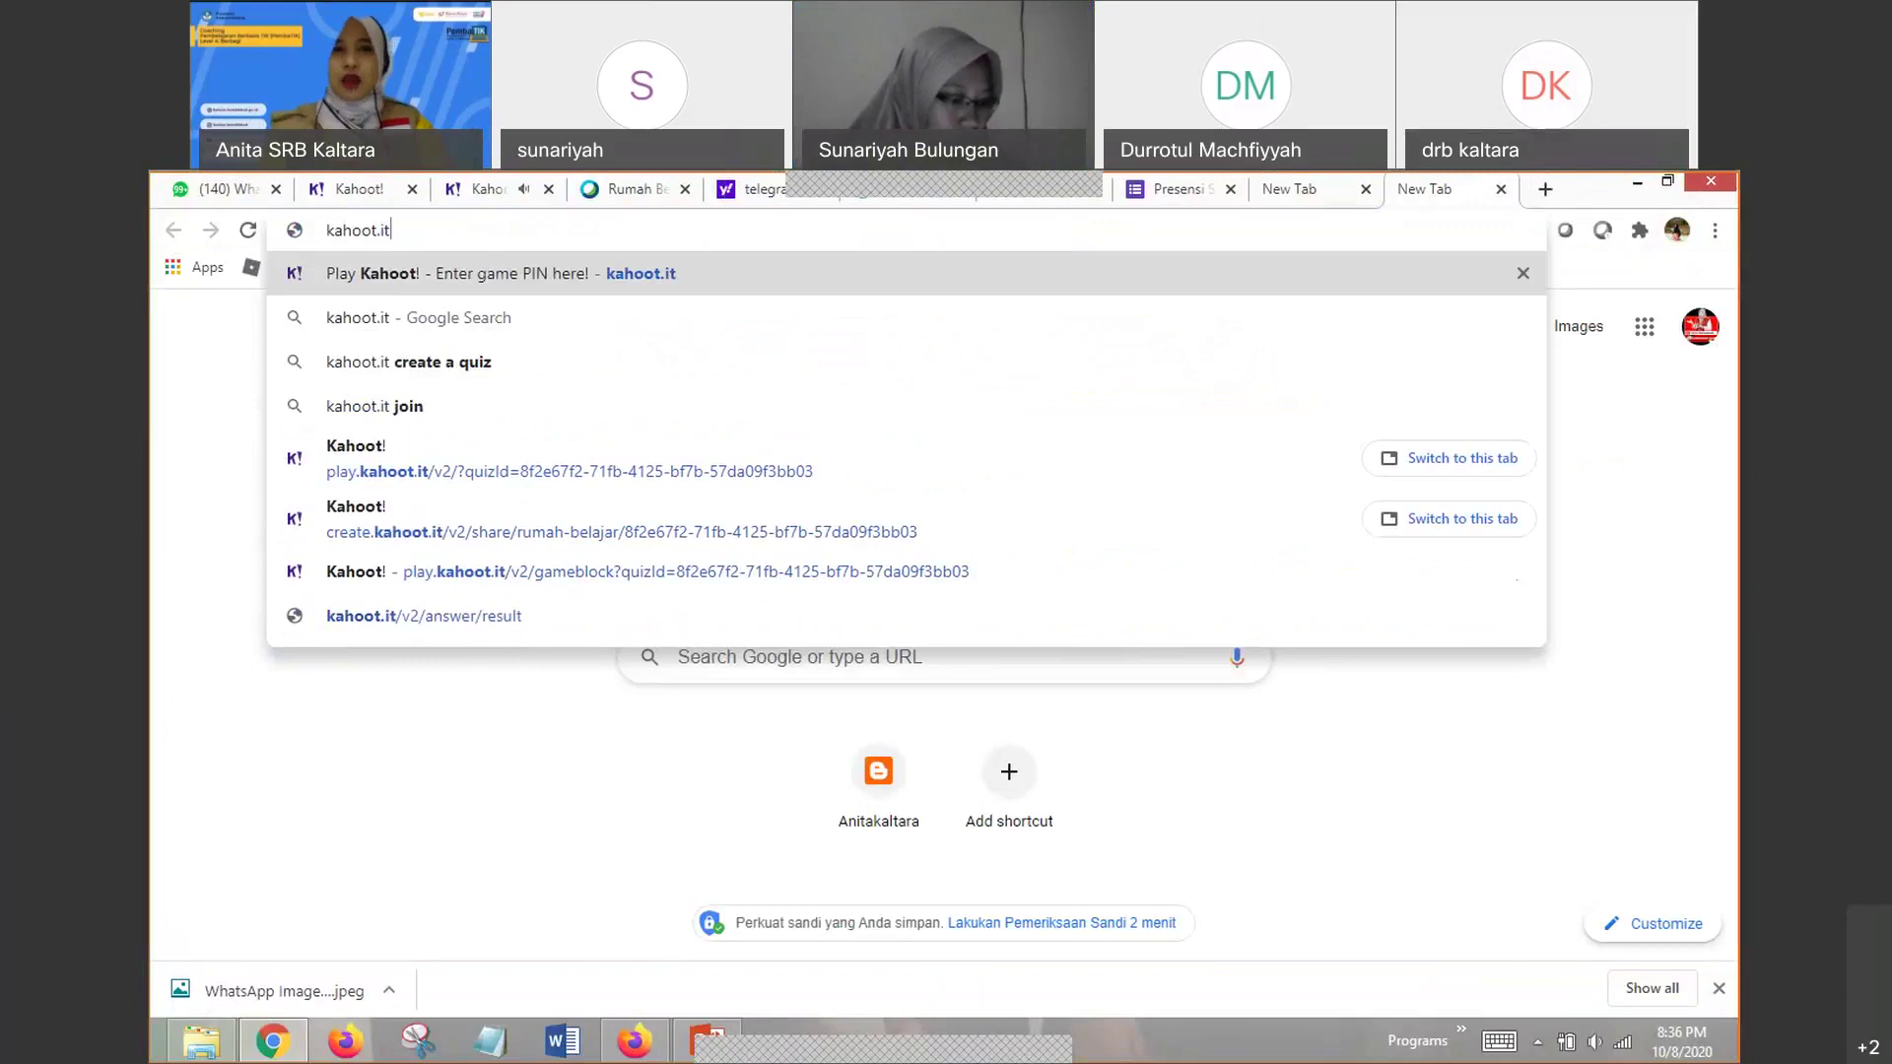
pyautogui.click(597, 273)
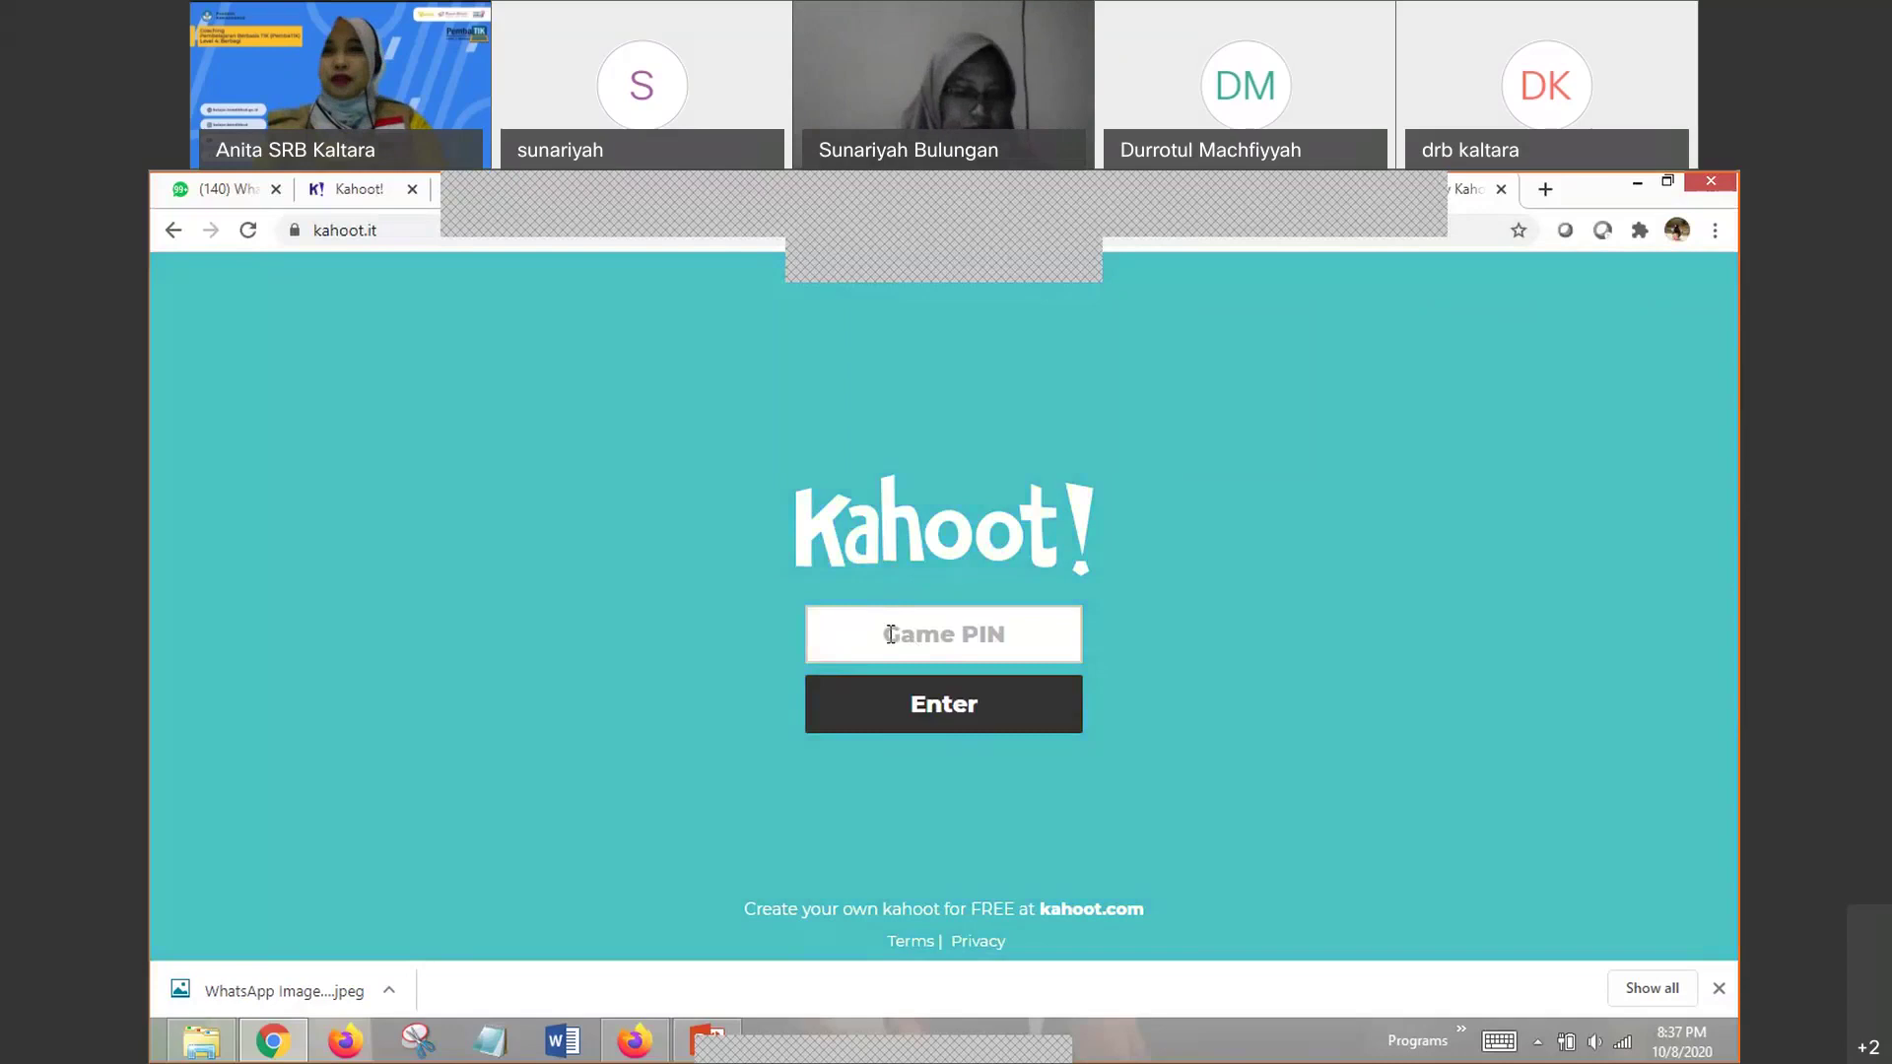
pyautogui.click(984, 203)
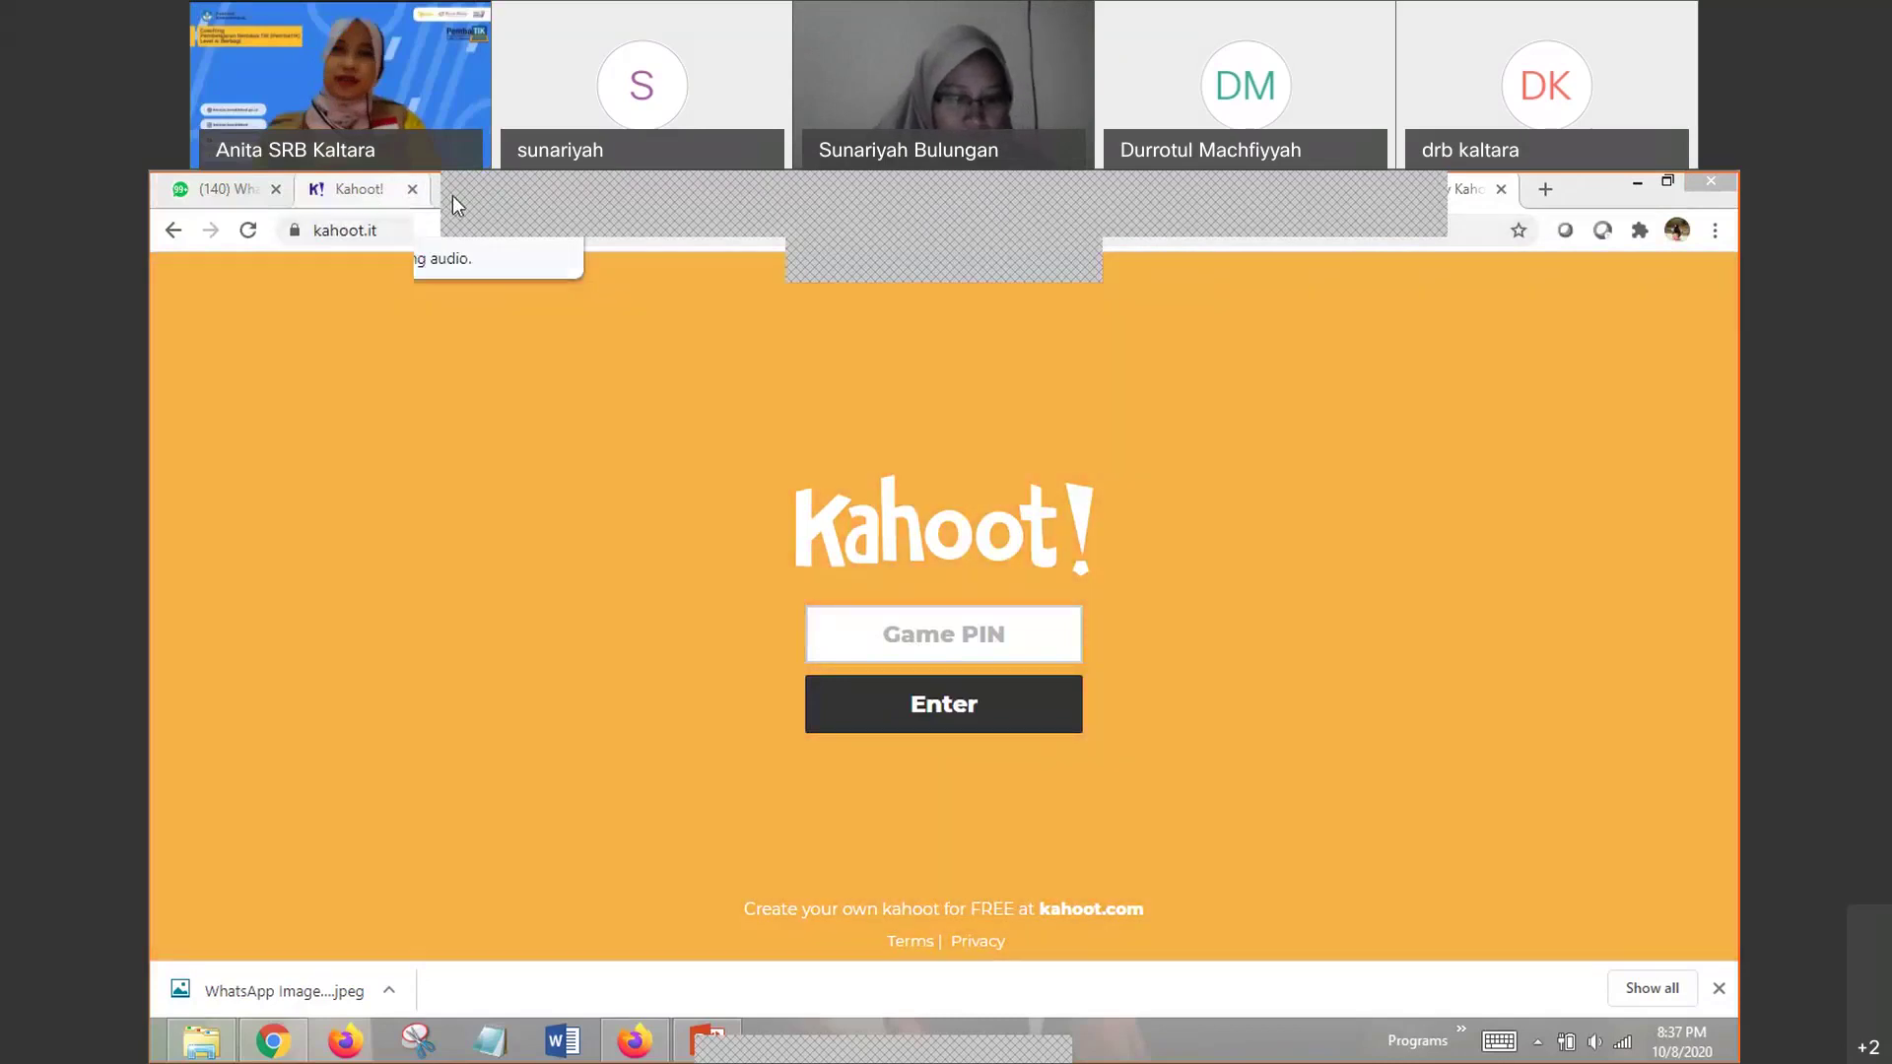
# Step: Switch back to the audio-playing Kahoot! tab showing the PIN 5905014 lobby
pyautogui.click(452, 195)
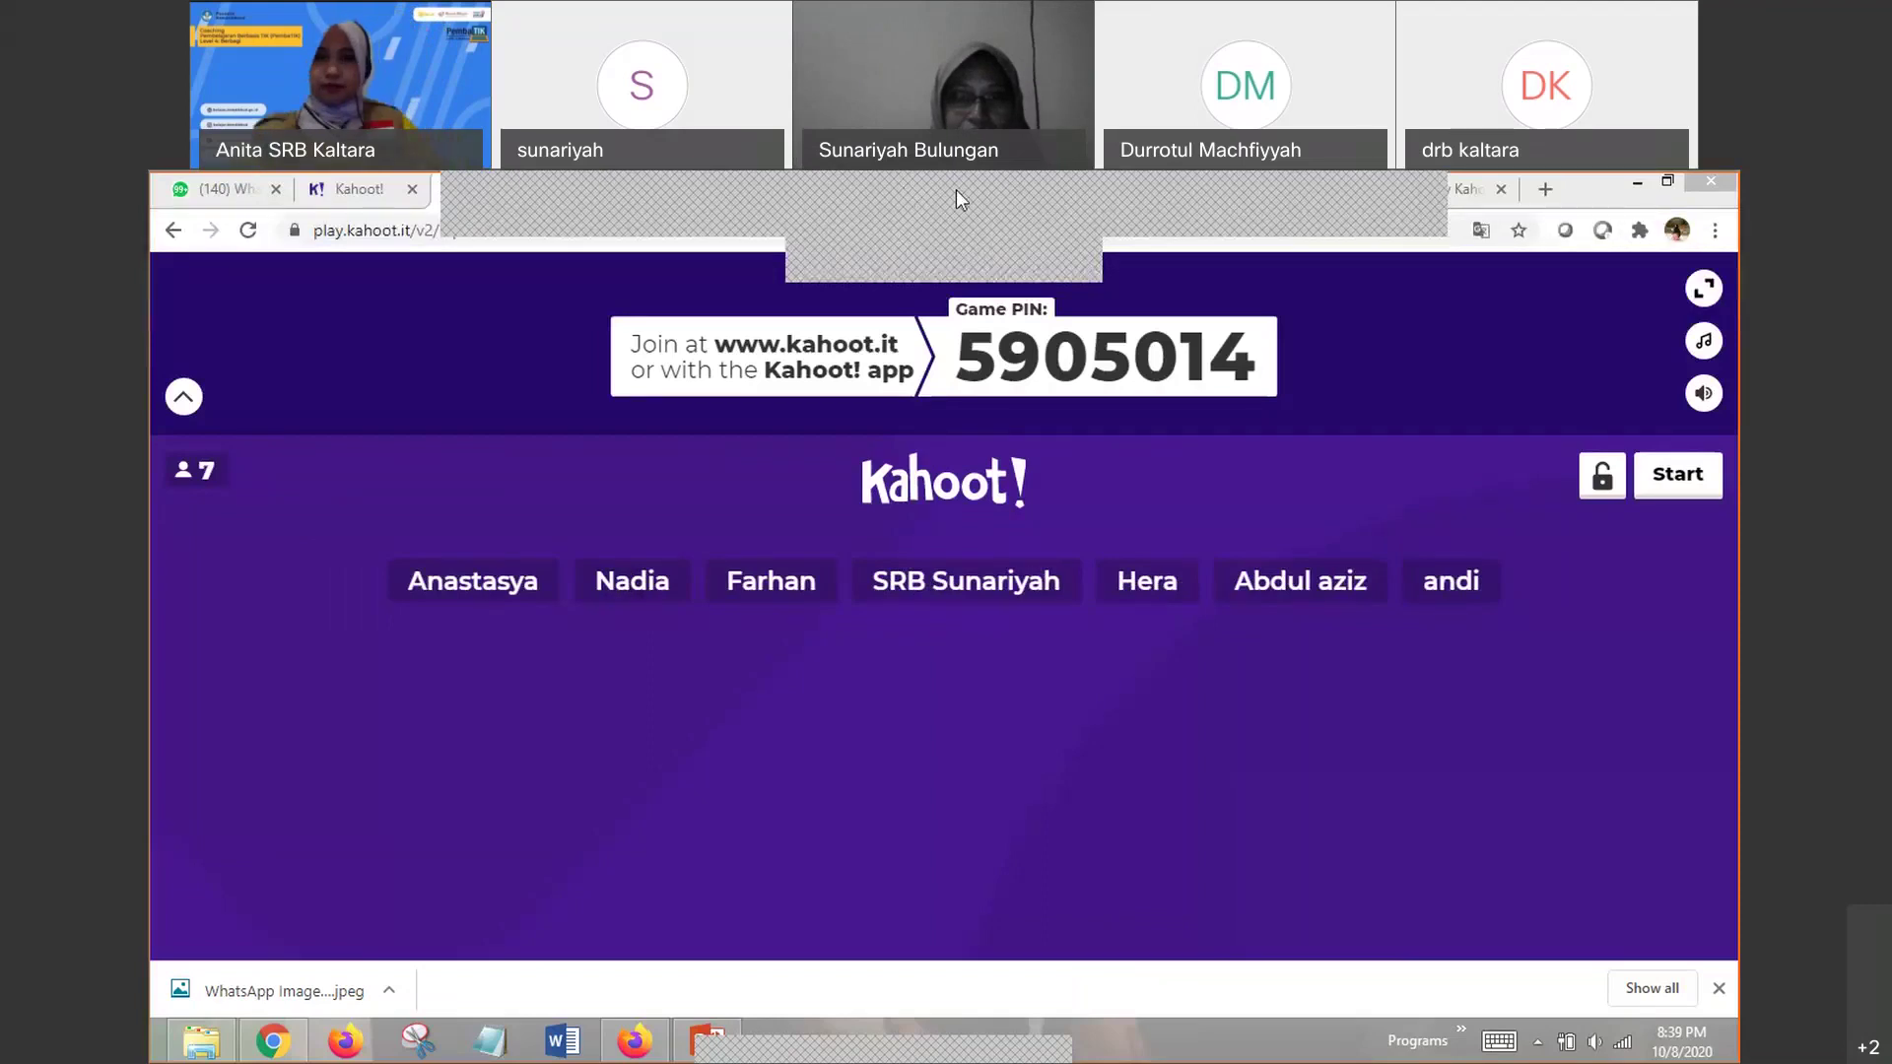
# Step: Show the game's volume slider at full volume, then open and close the Windows tray volume popup
pyautogui.click(1704, 394)
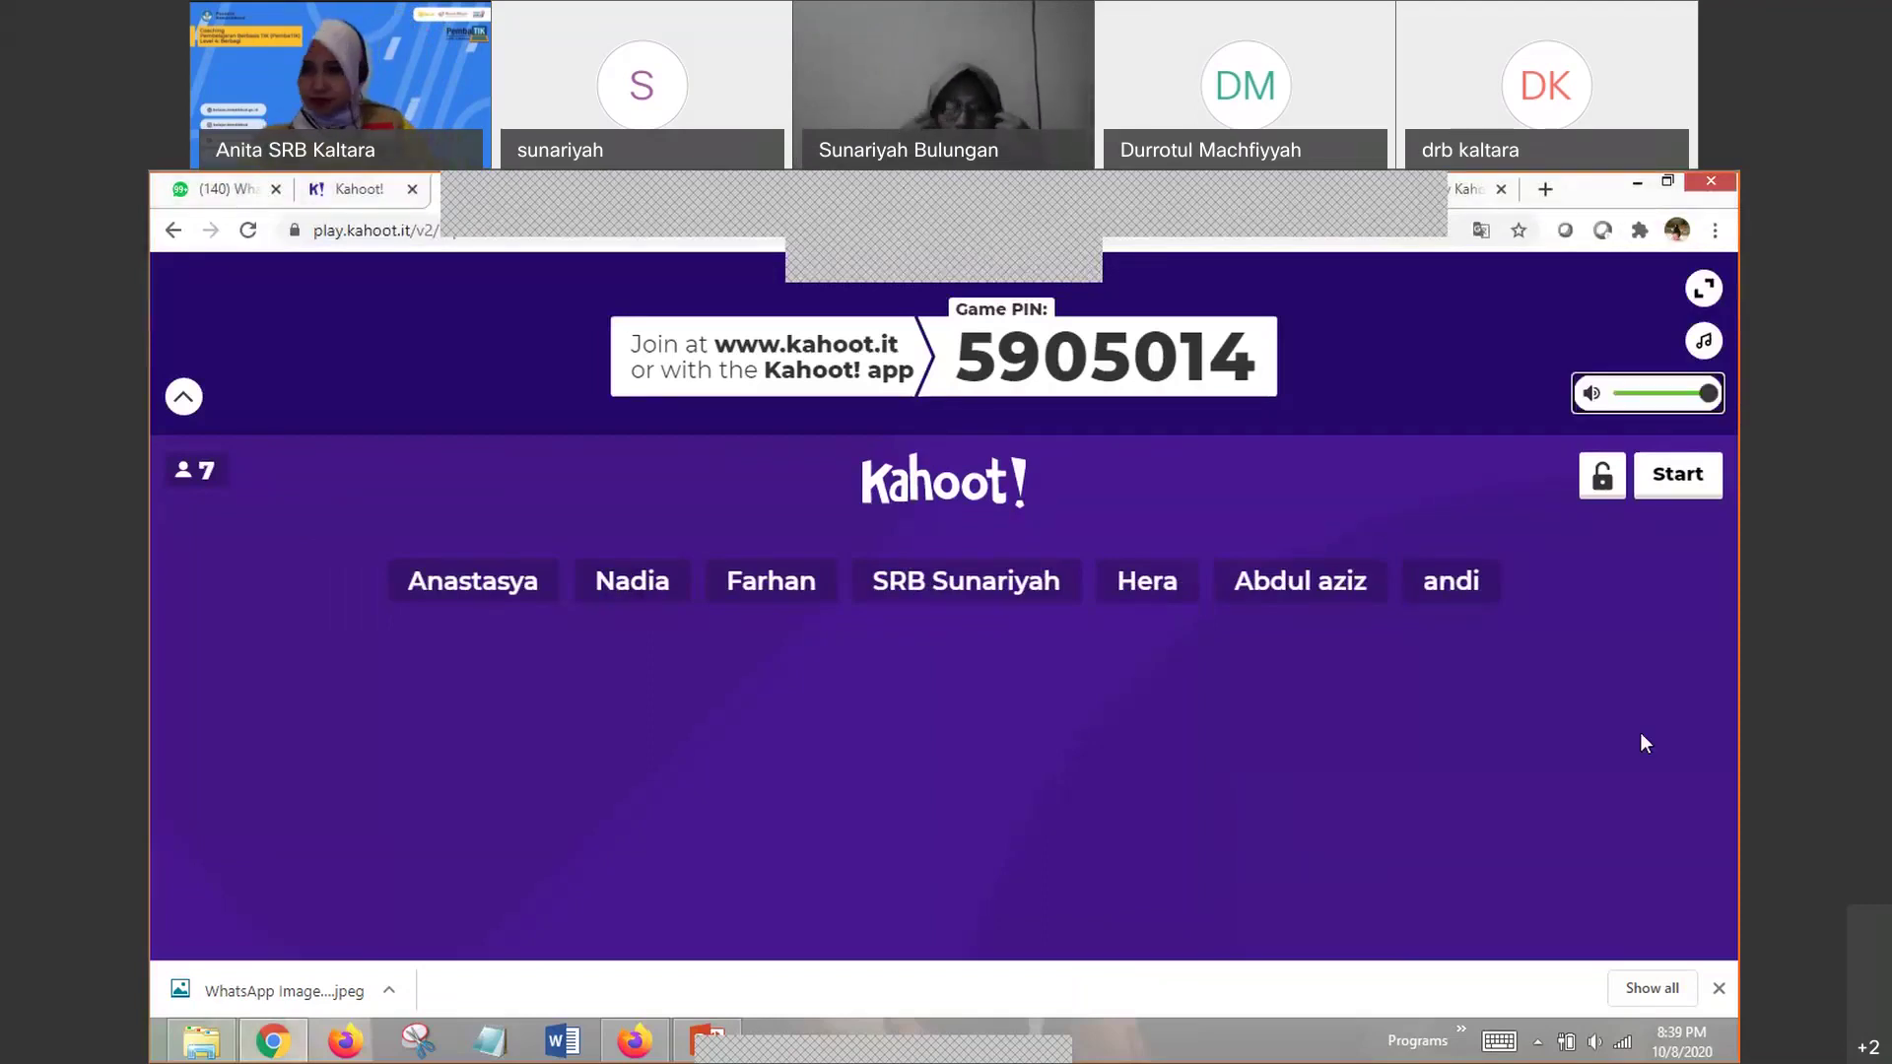
pyautogui.click(1598, 1049)
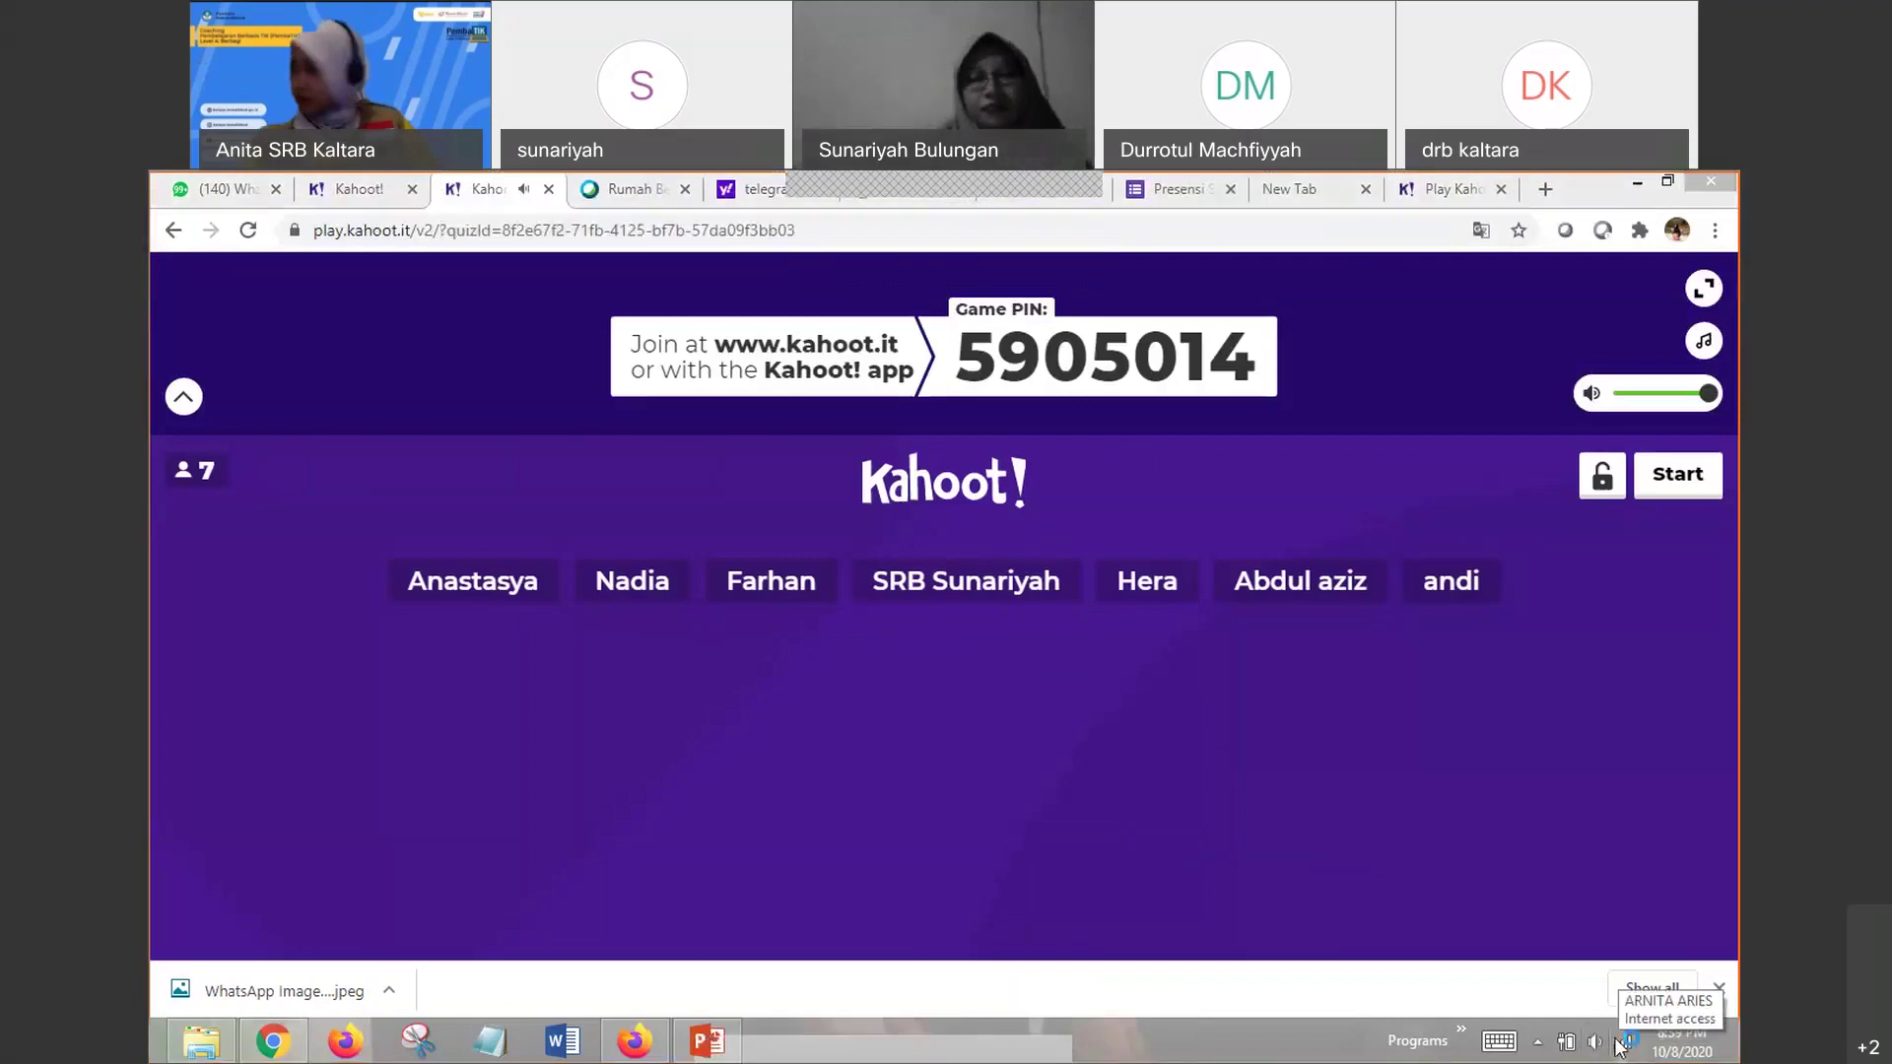
pyautogui.click(1617, 1047)
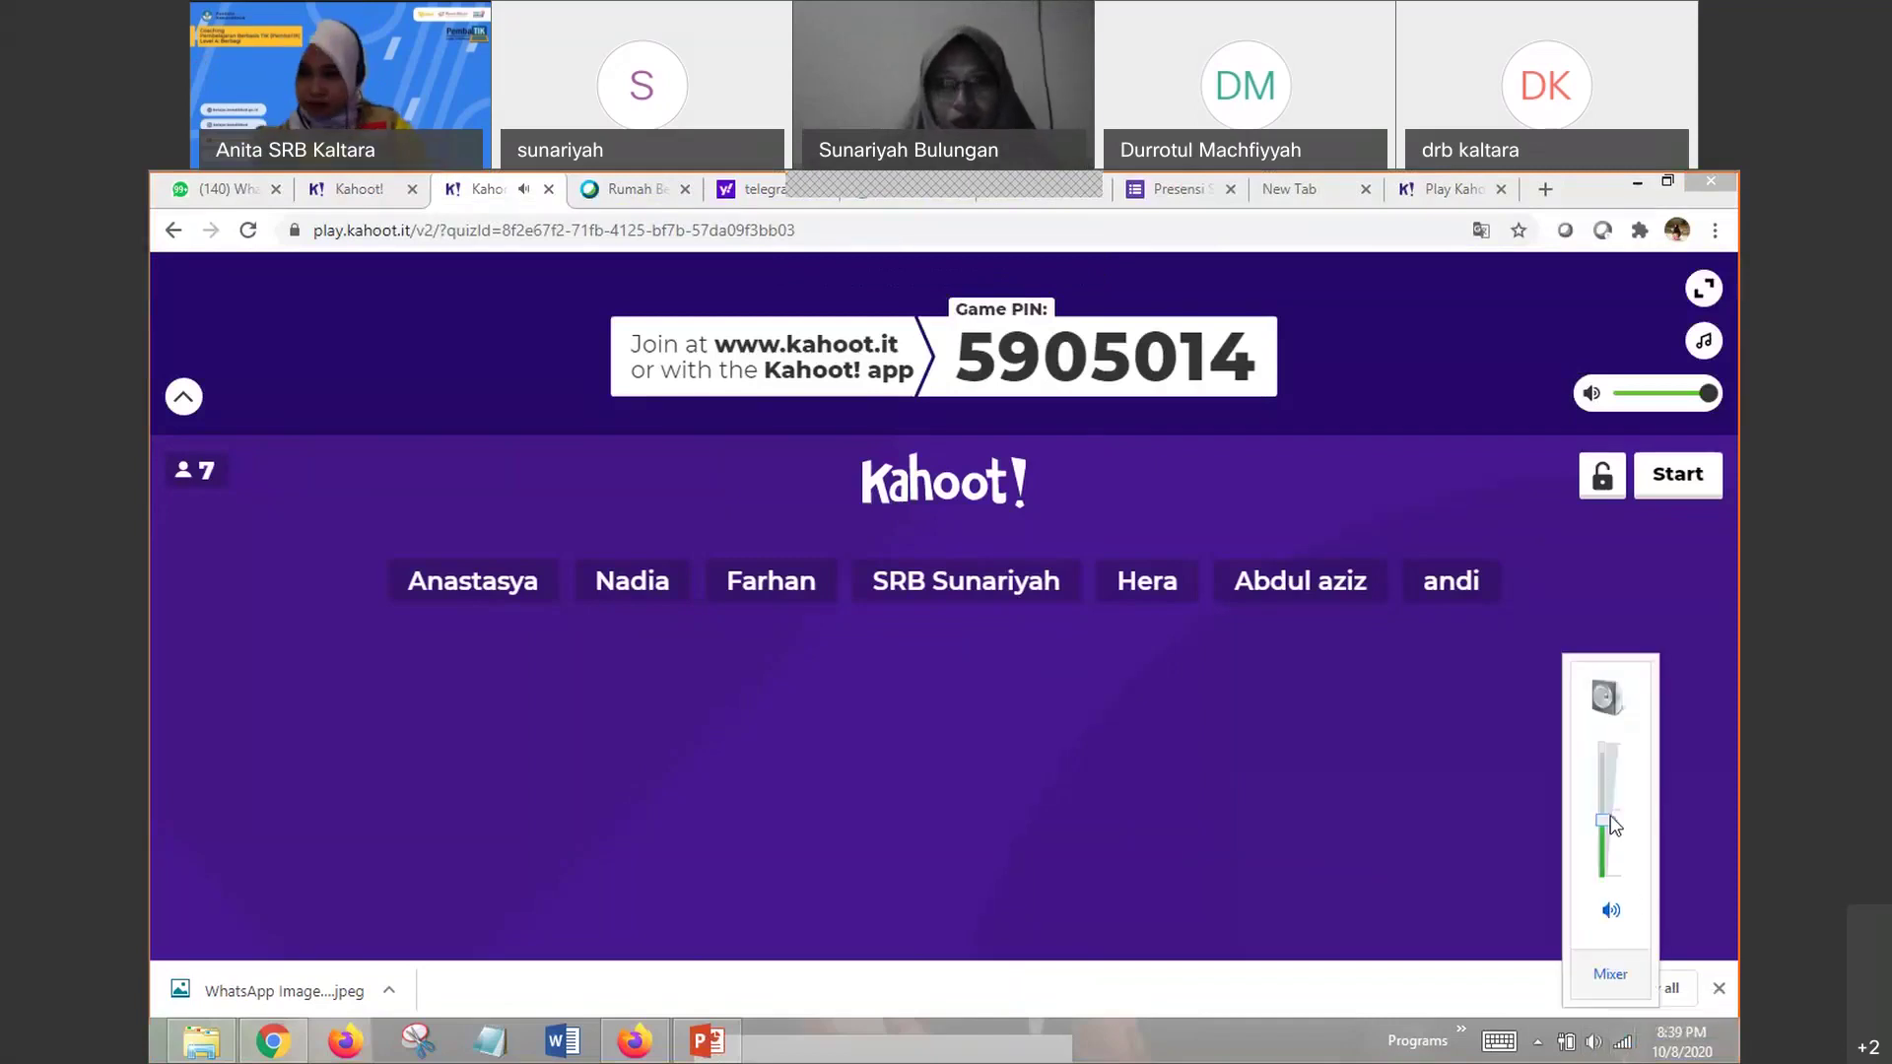
pyautogui.click(911, 201)
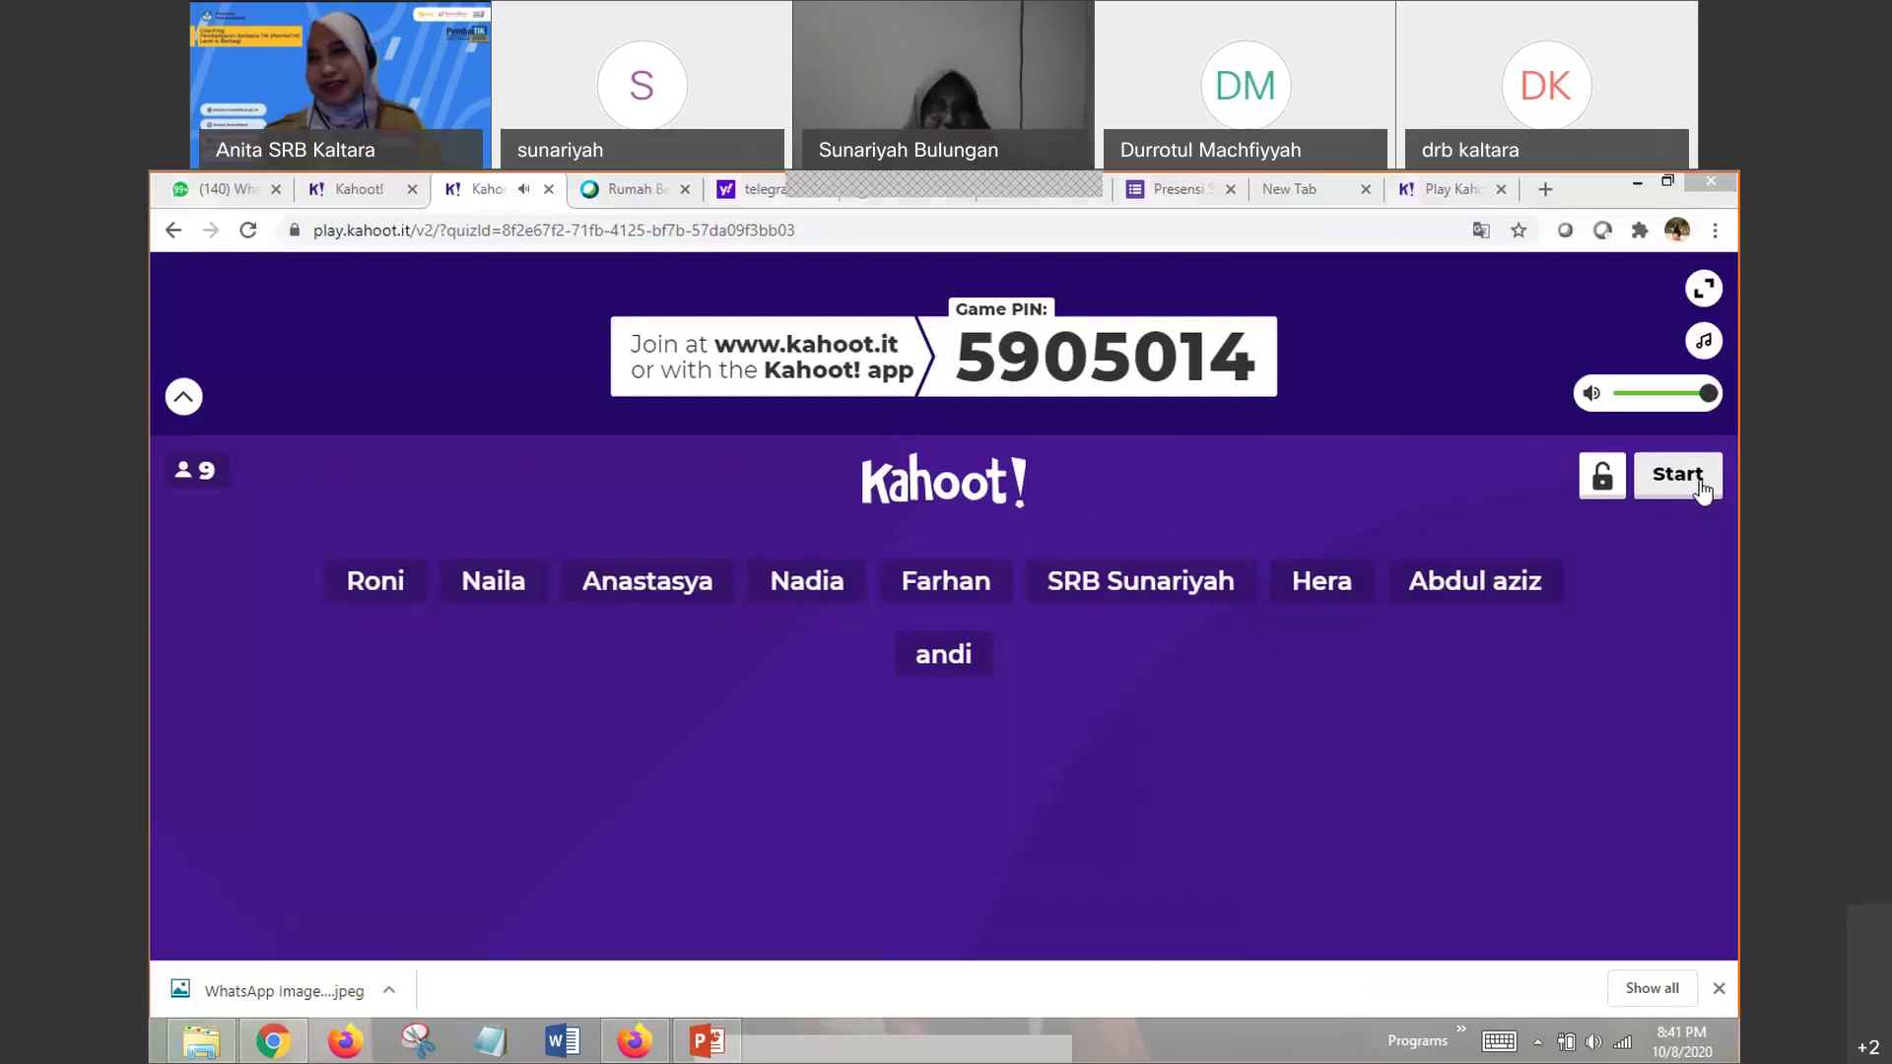
# Step: Start the quiz and run question 1 on the Rumah Belajar launch date, checking system volume
pyautogui.click(1679, 475)
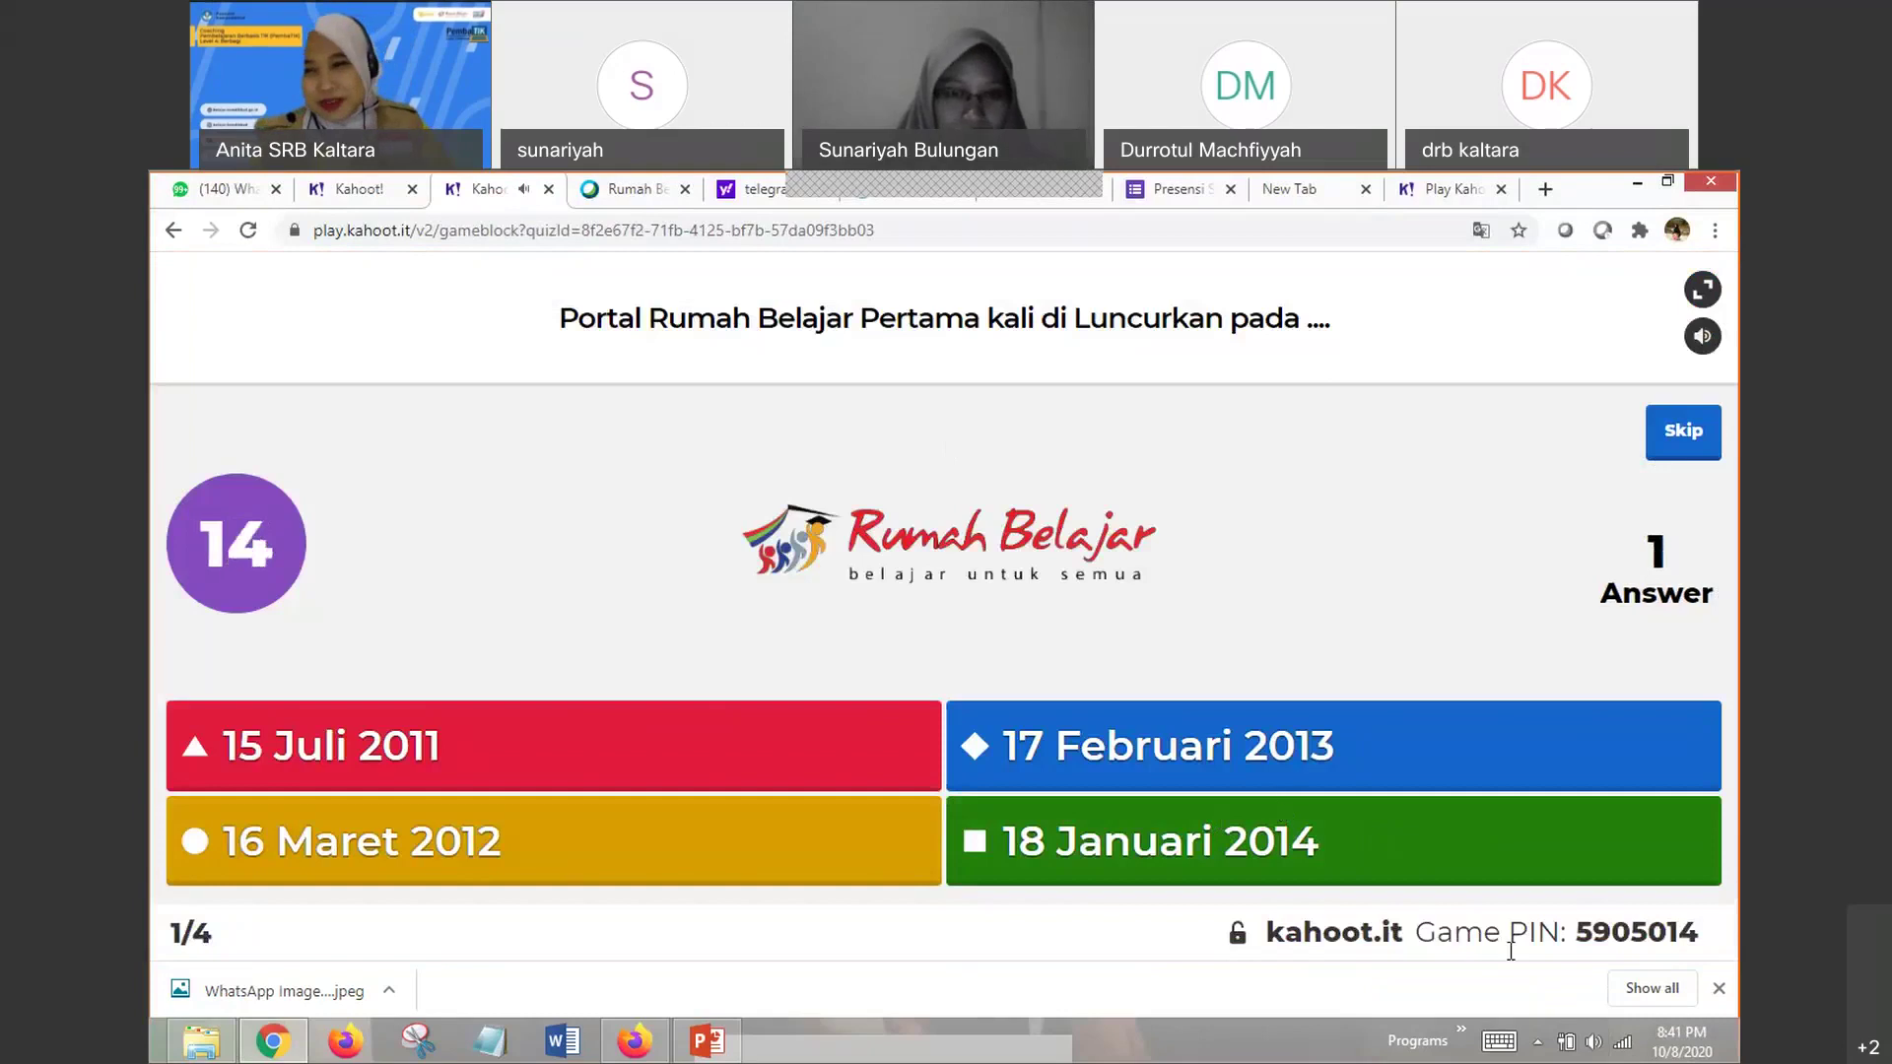
pyautogui.click(1591, 1043)
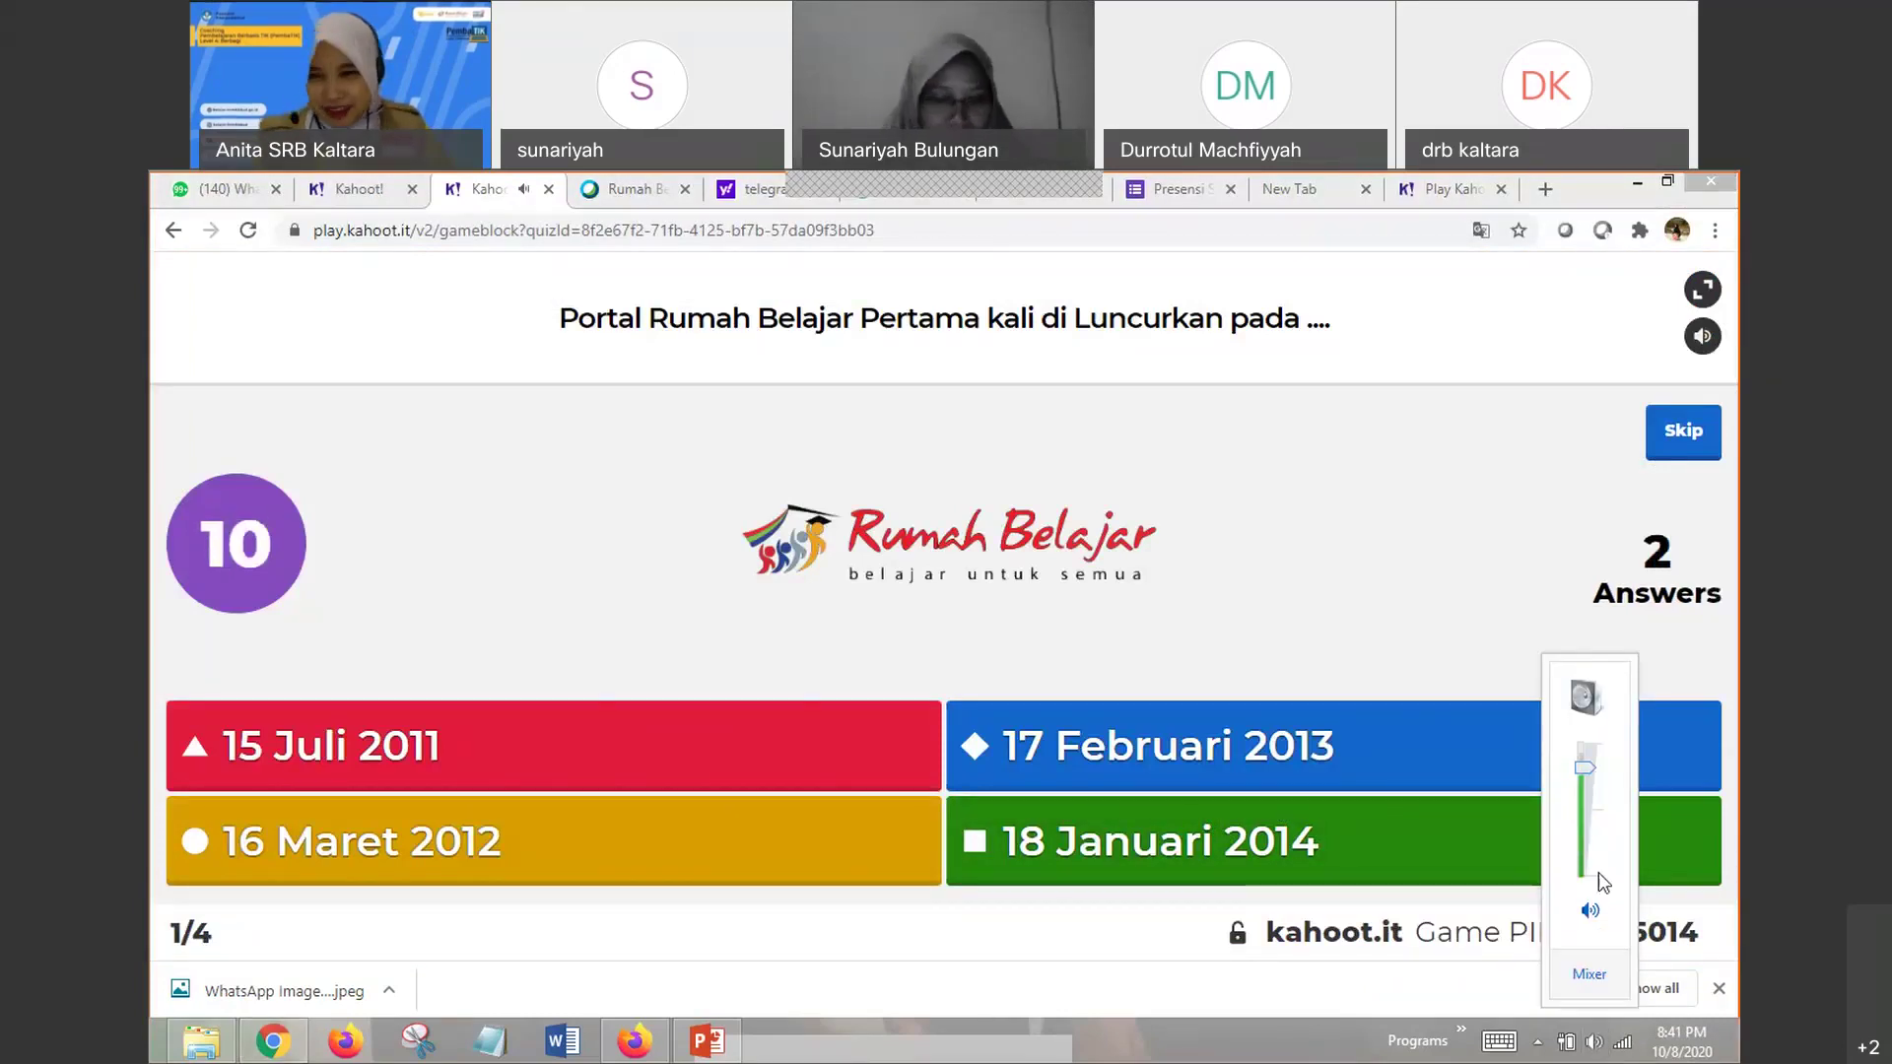
pyautogui.press('Escape')
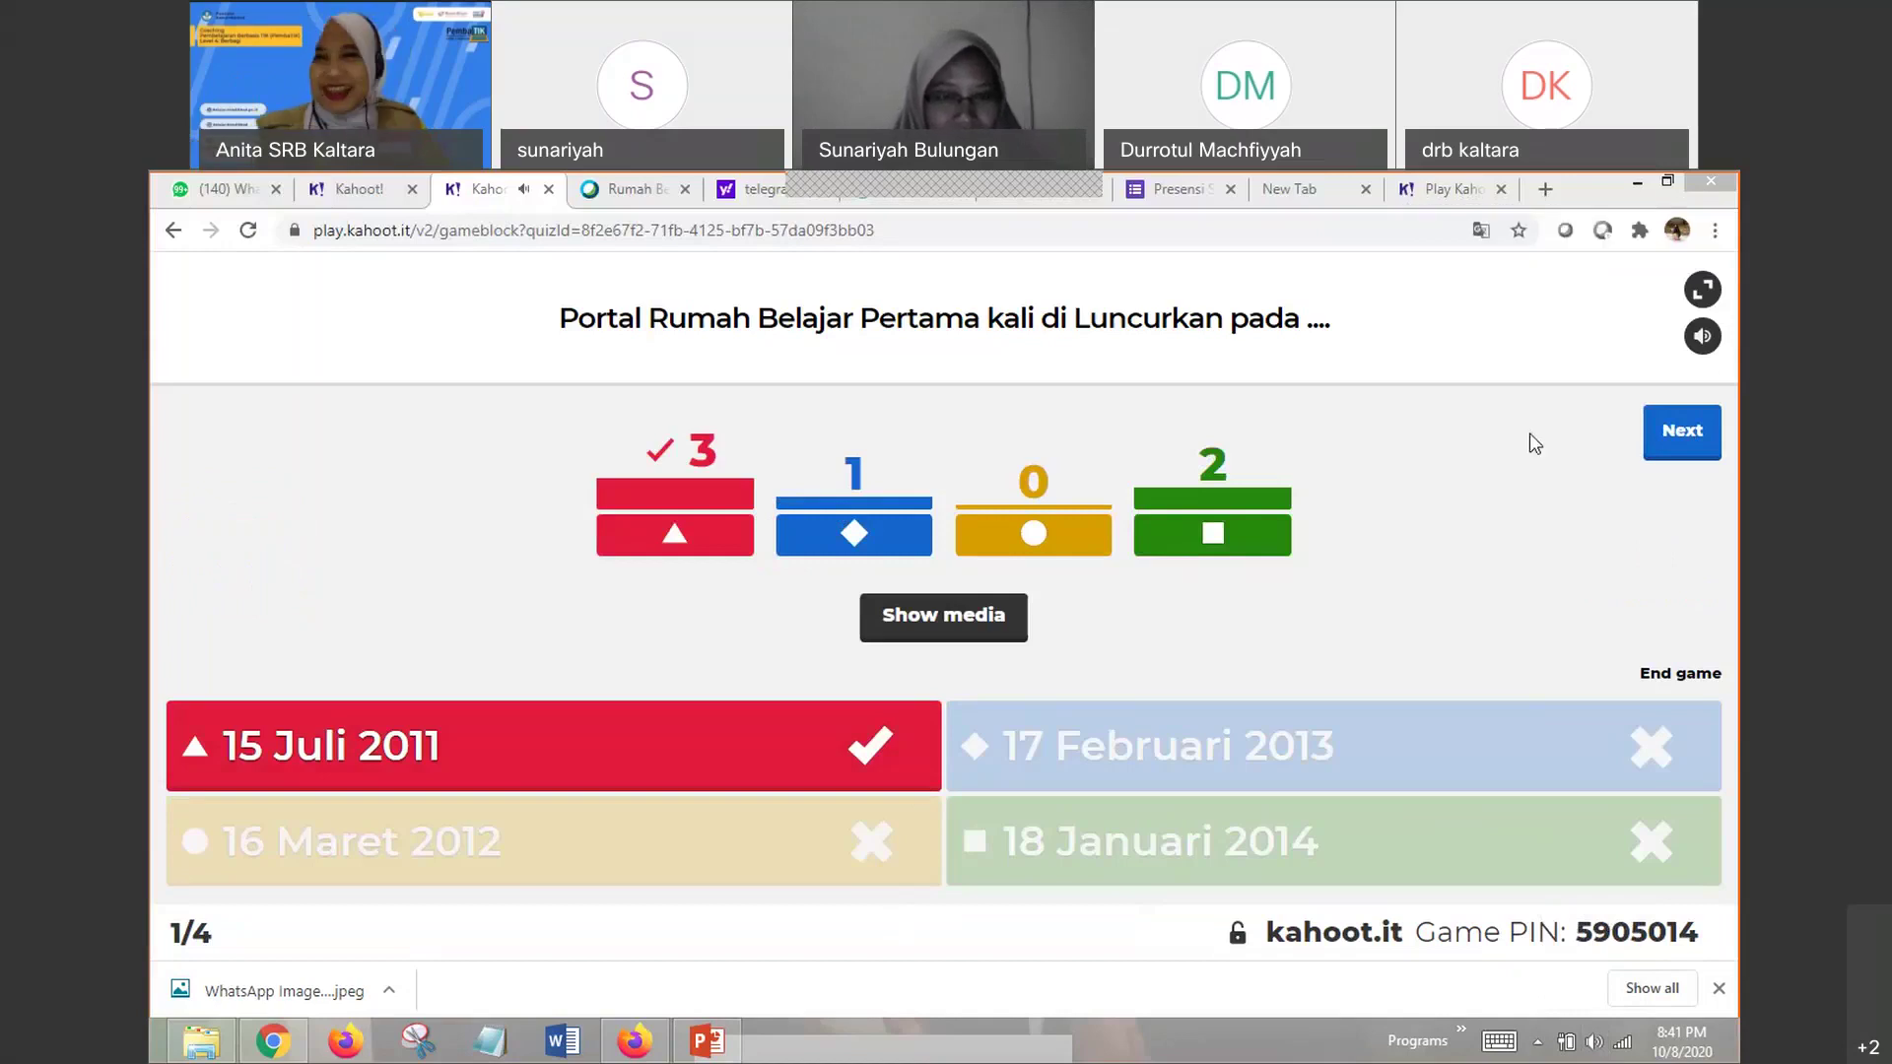
# Step: Show each scoreboard after questions 1 and 2, advancing through question 2 to question 3
pyautogui.click(1665, 431)
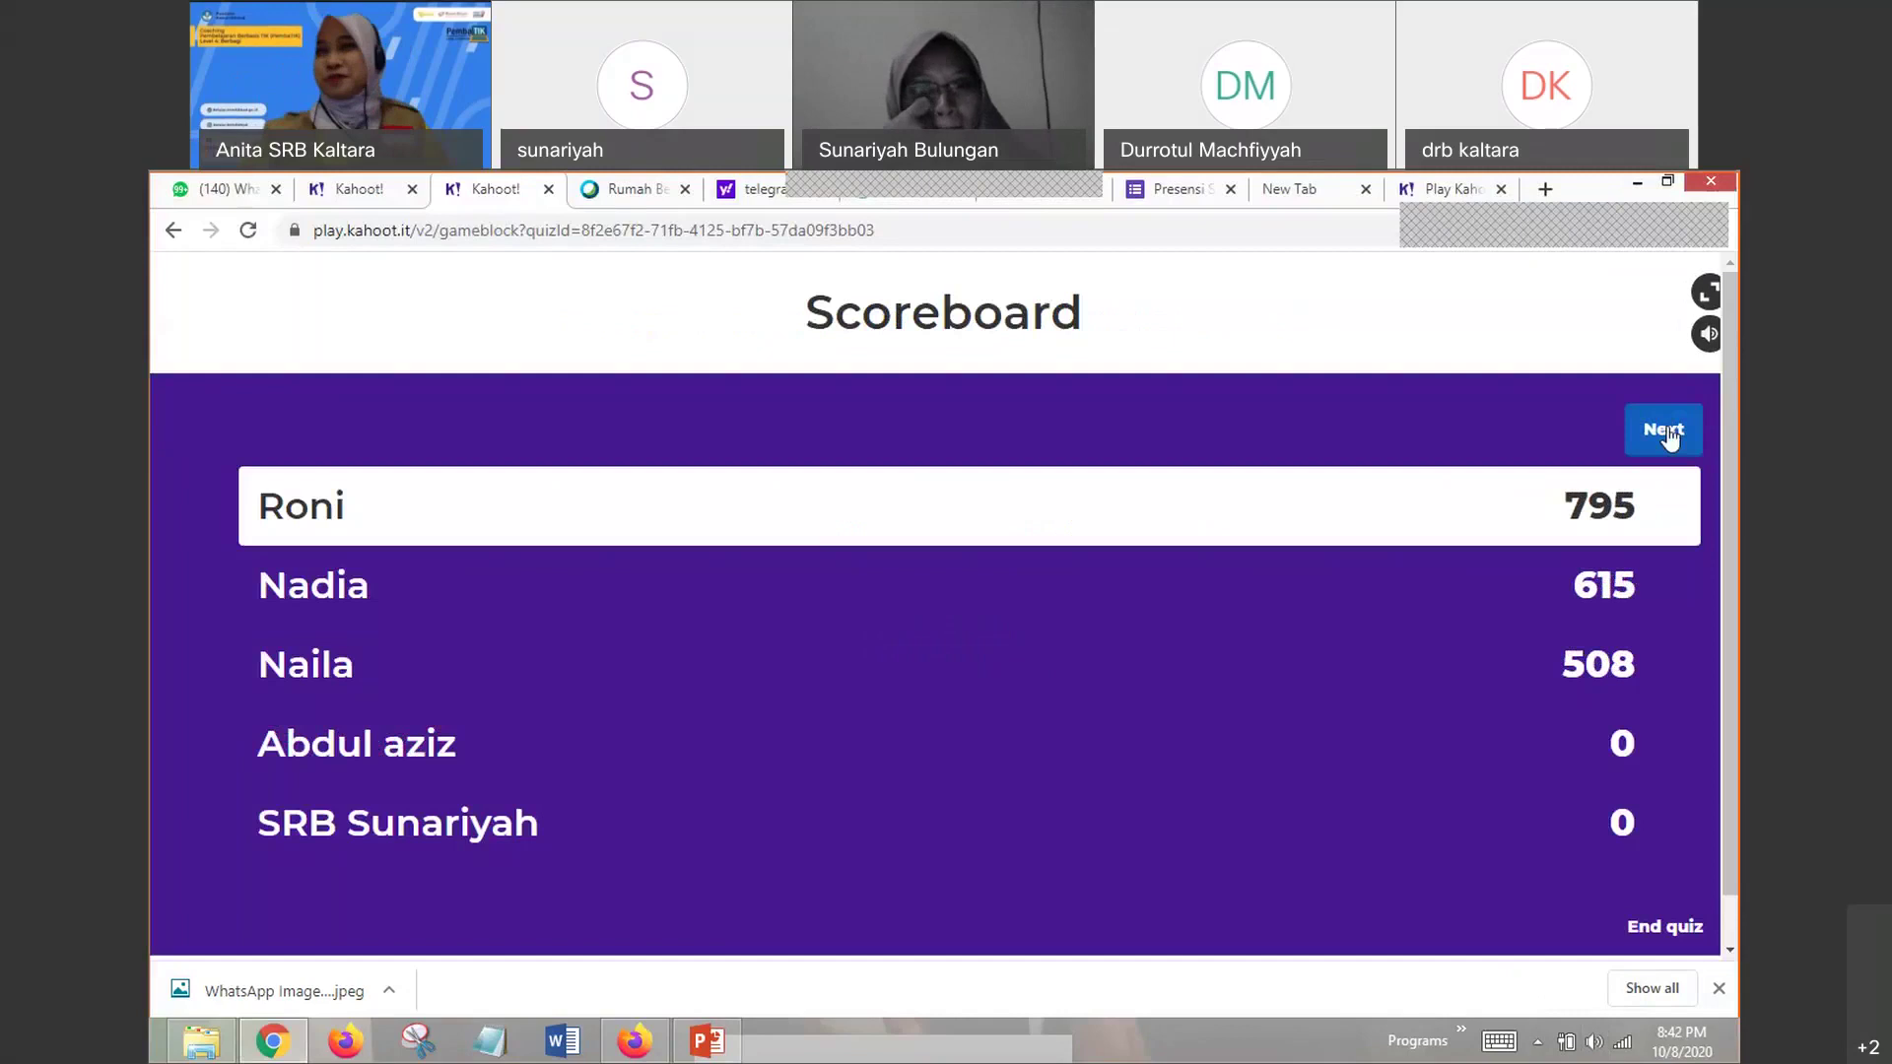
pyautogui.click(1665, 430)
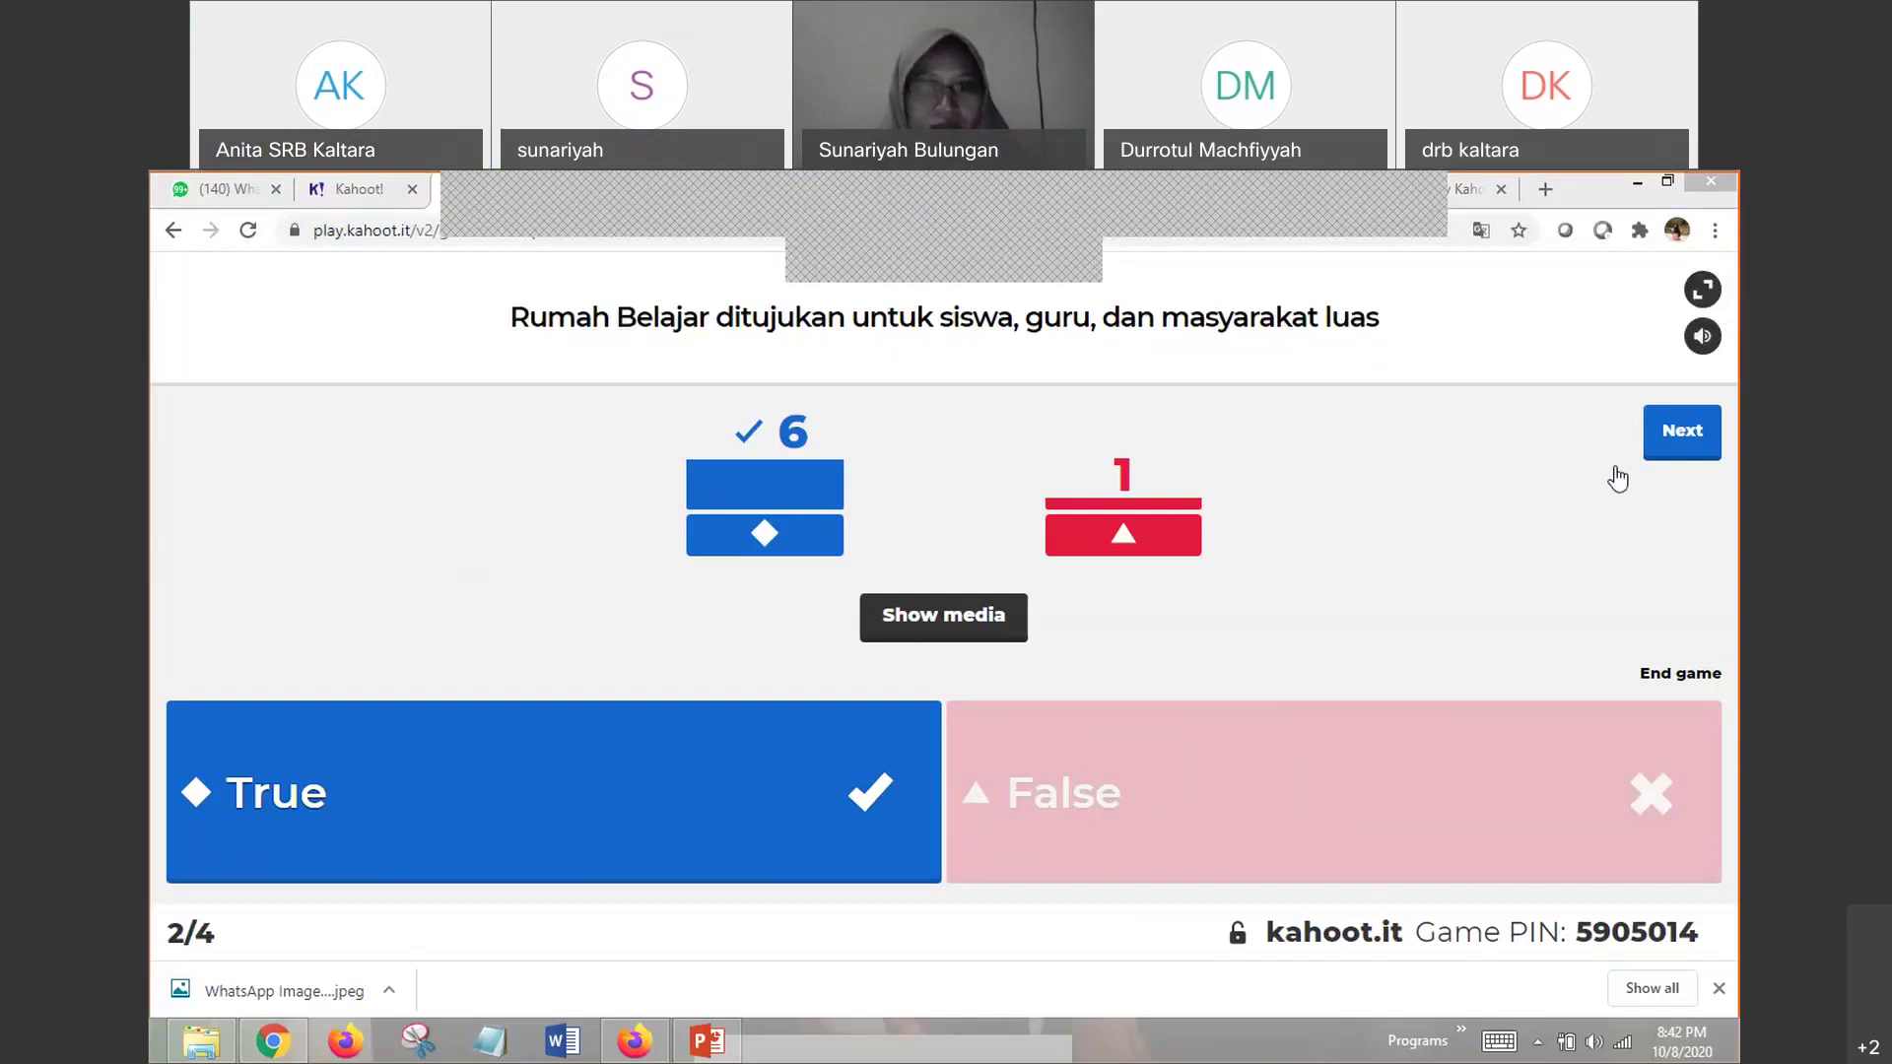
pyautogui.click(1668, 449)
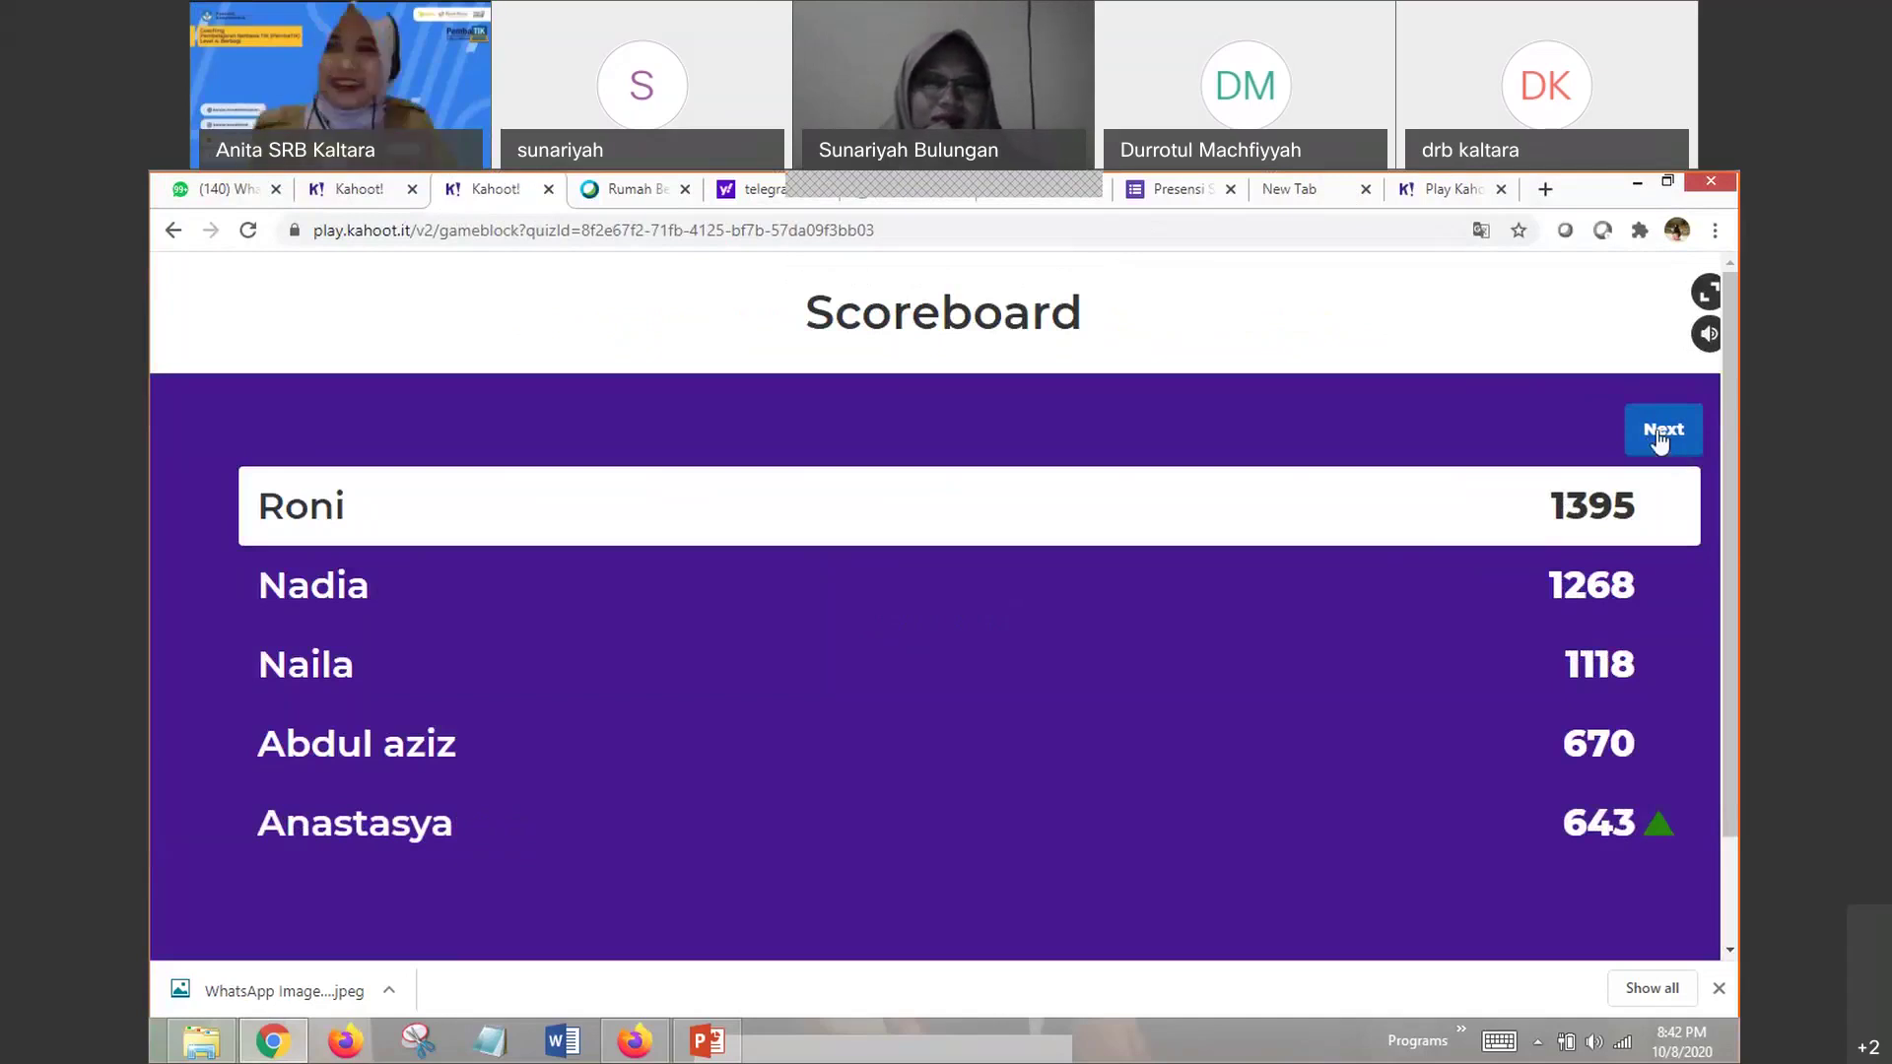
pyautogui.click(1659, 438)
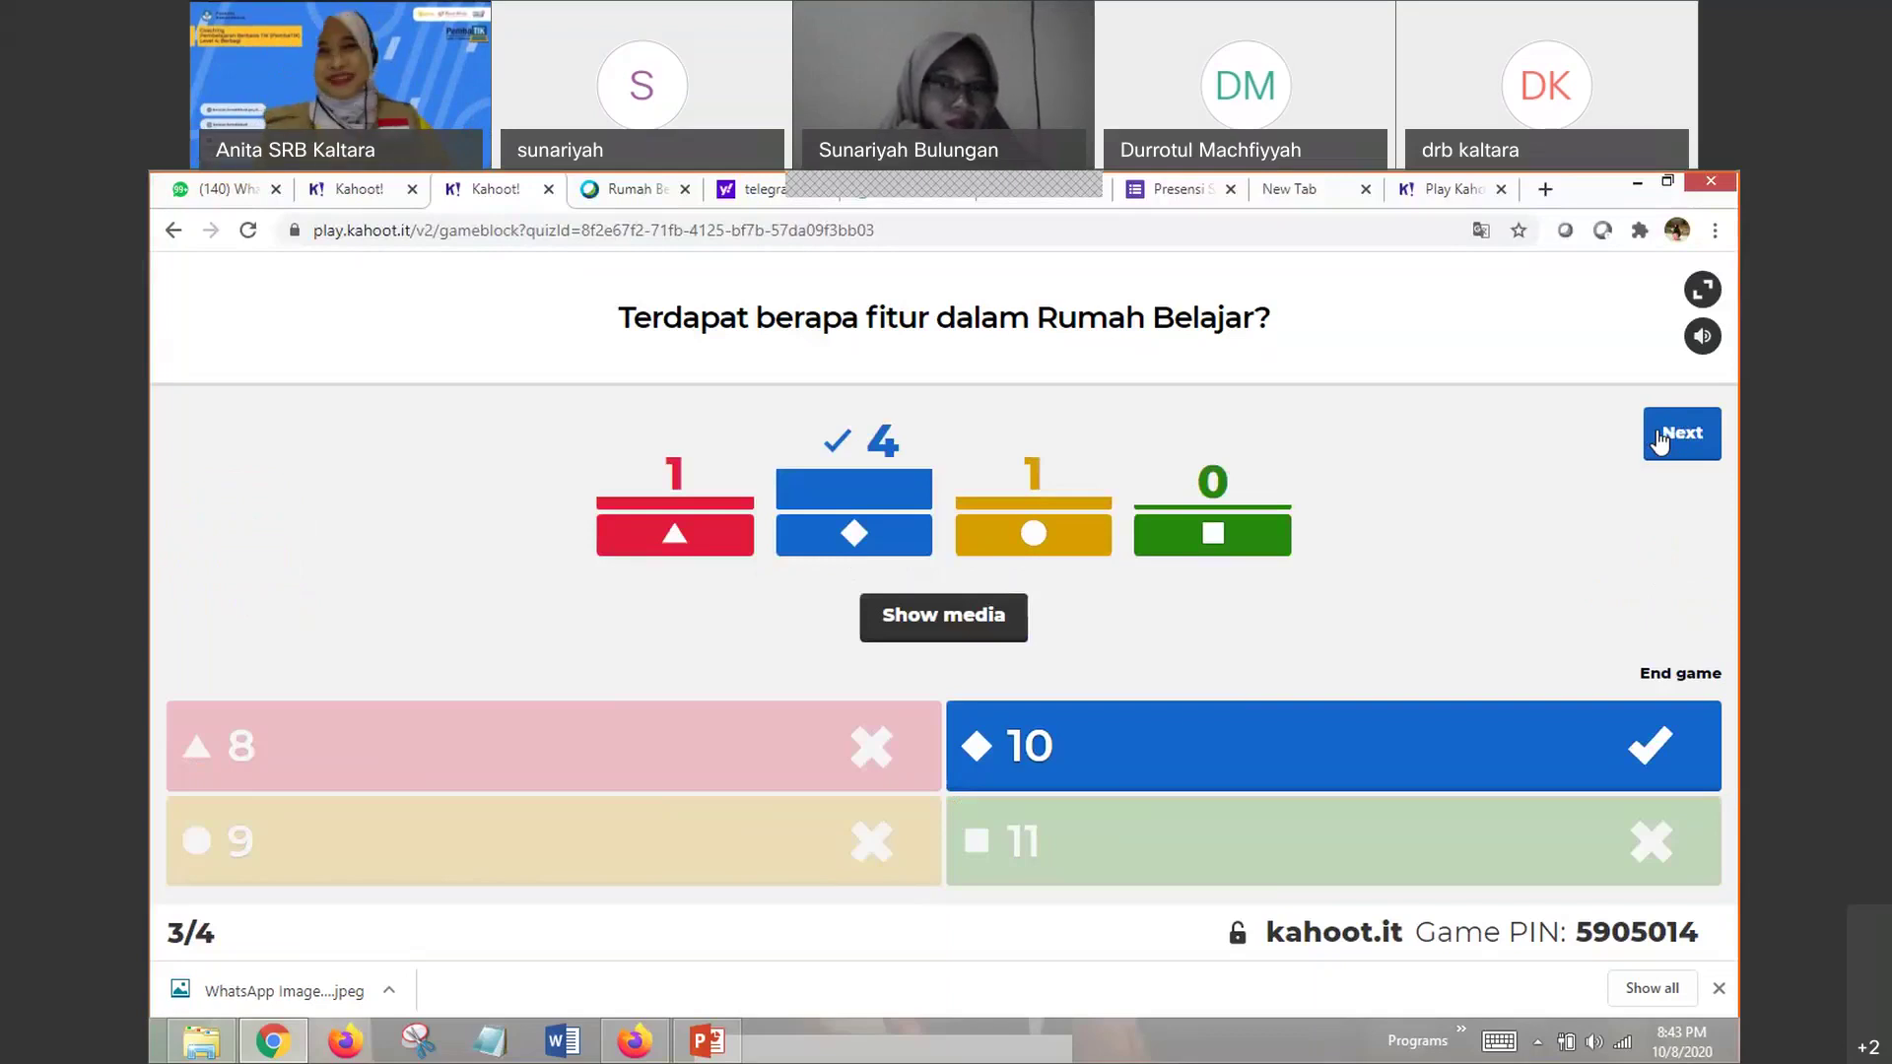
# Step: Show the scoreboard after question 3, then play question 4 to reveal Kelas Maya
pyautogui.click(1662, 439)
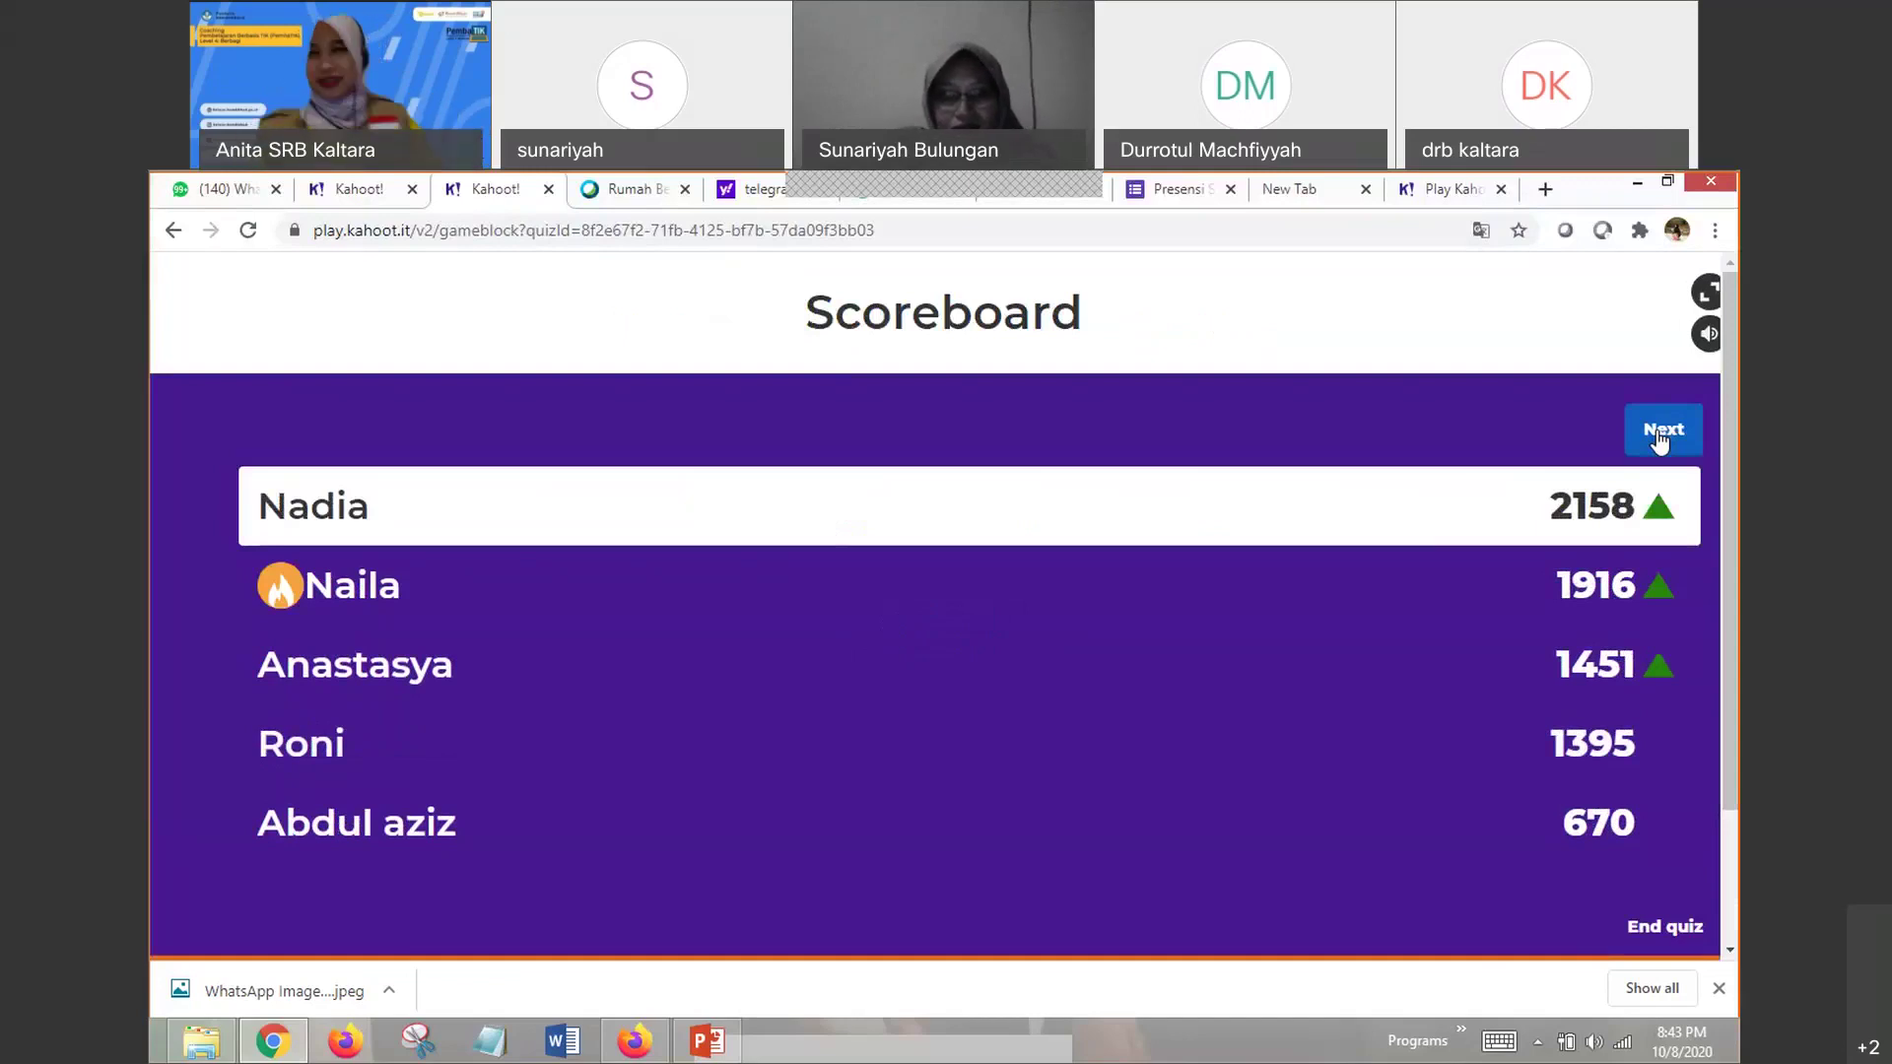
pyautogui.click(1660, 439)
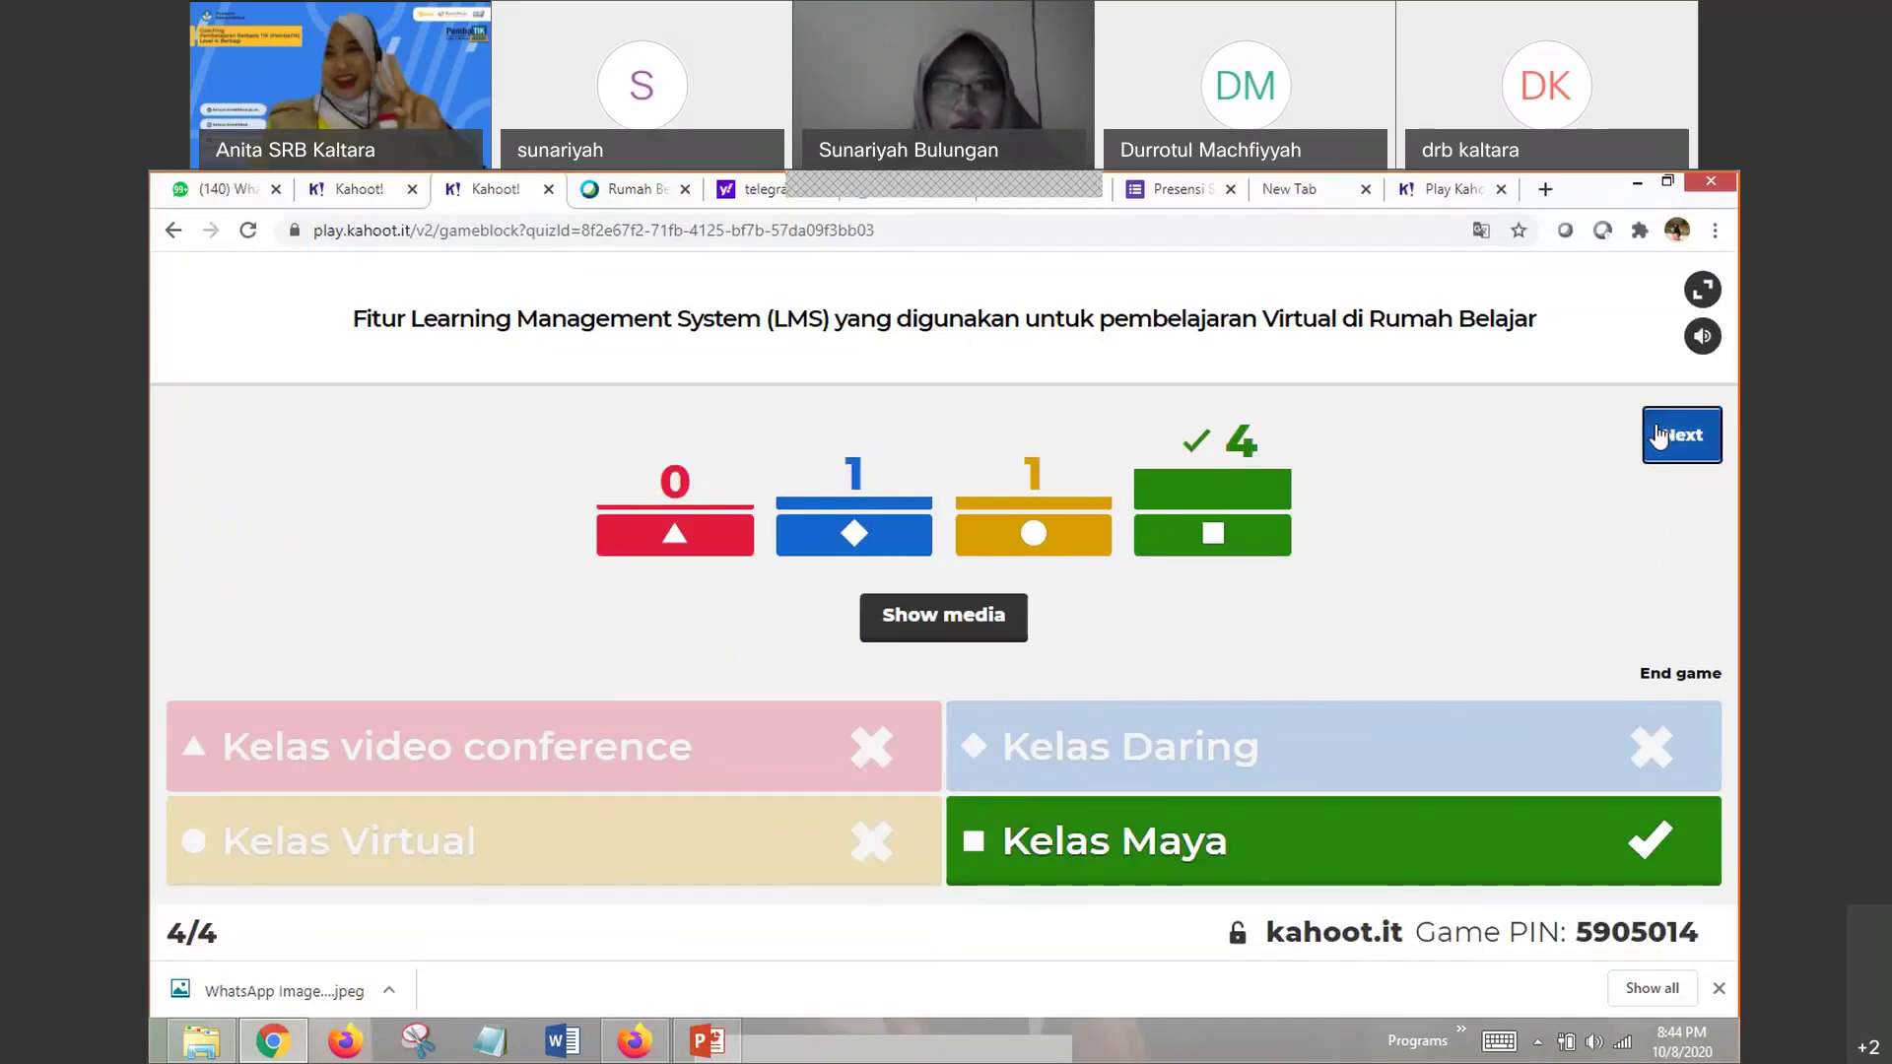
# Step: End the game to display the top-three podium, winner on 2801 with 4/4 correct
pyautogui.click(1659, 434)
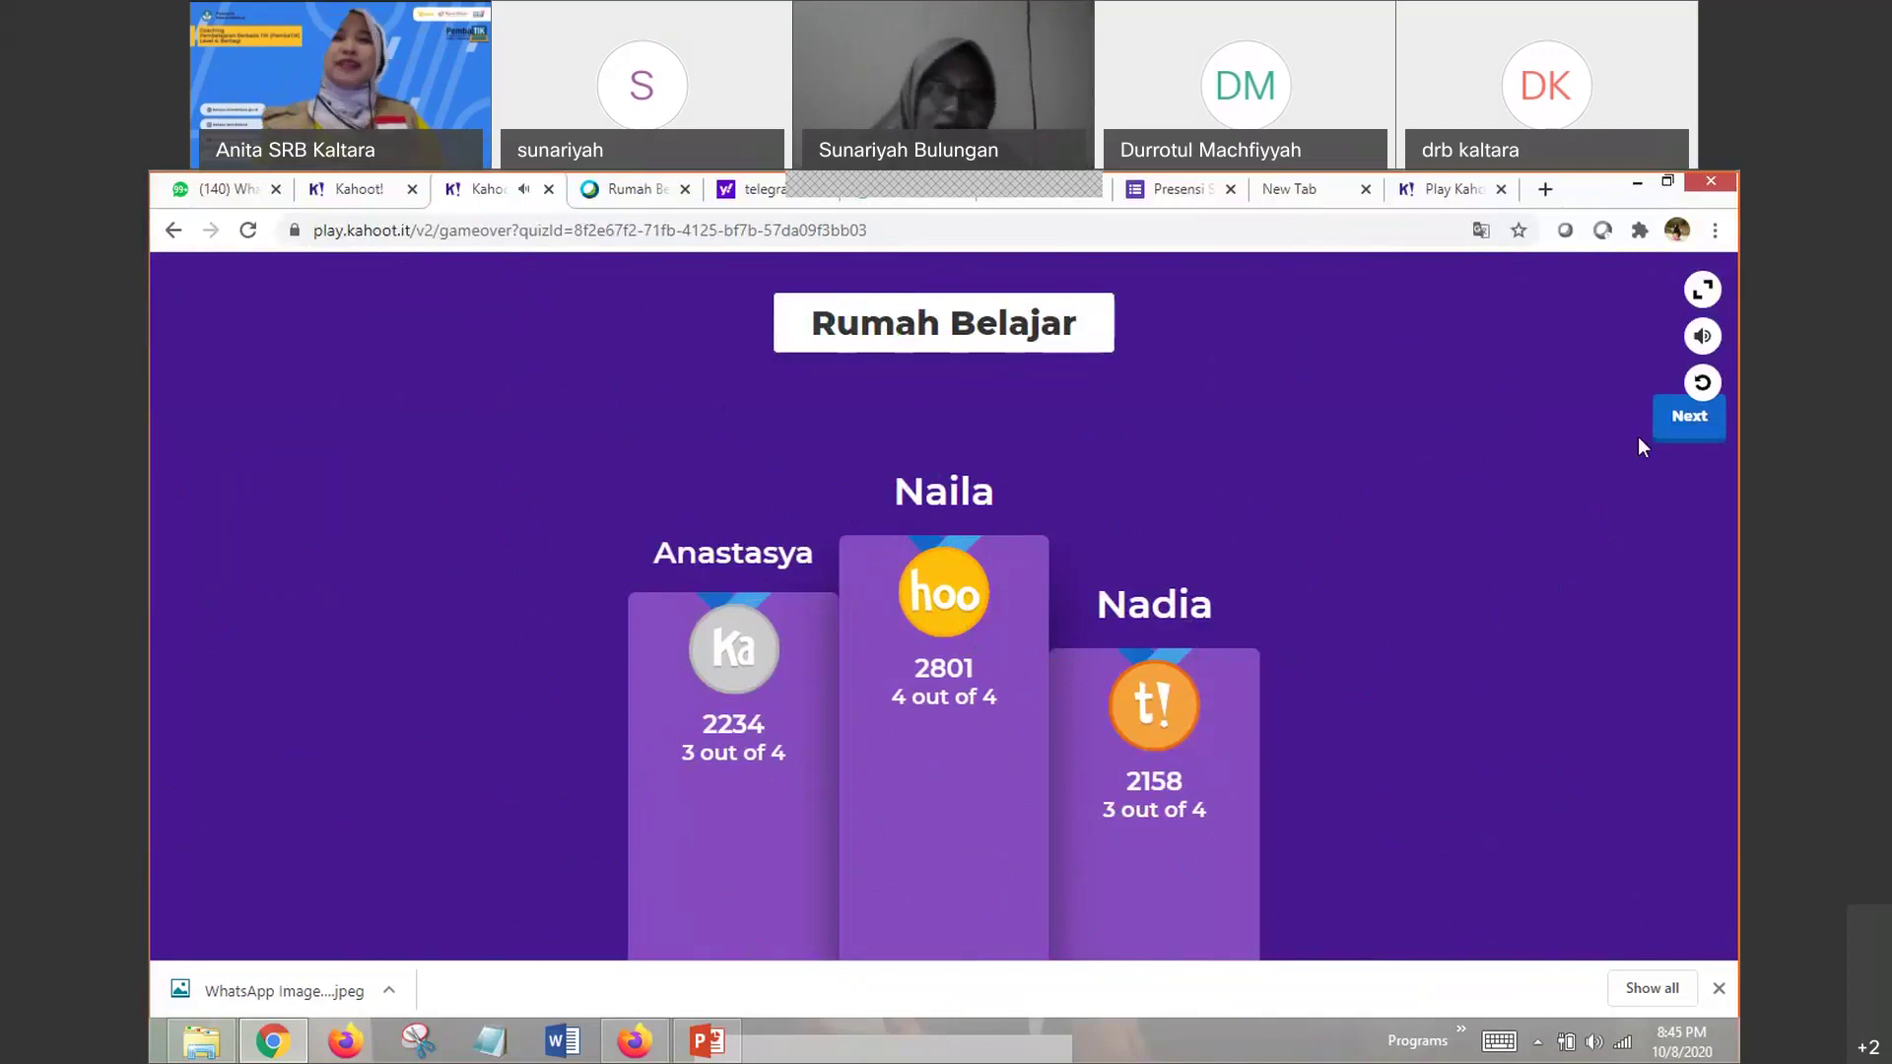
# Step: Close the Game PIN tab, then close the podium tab and confirm Leave in the Leave site? dialog
pyautogui.click(1441, 192)
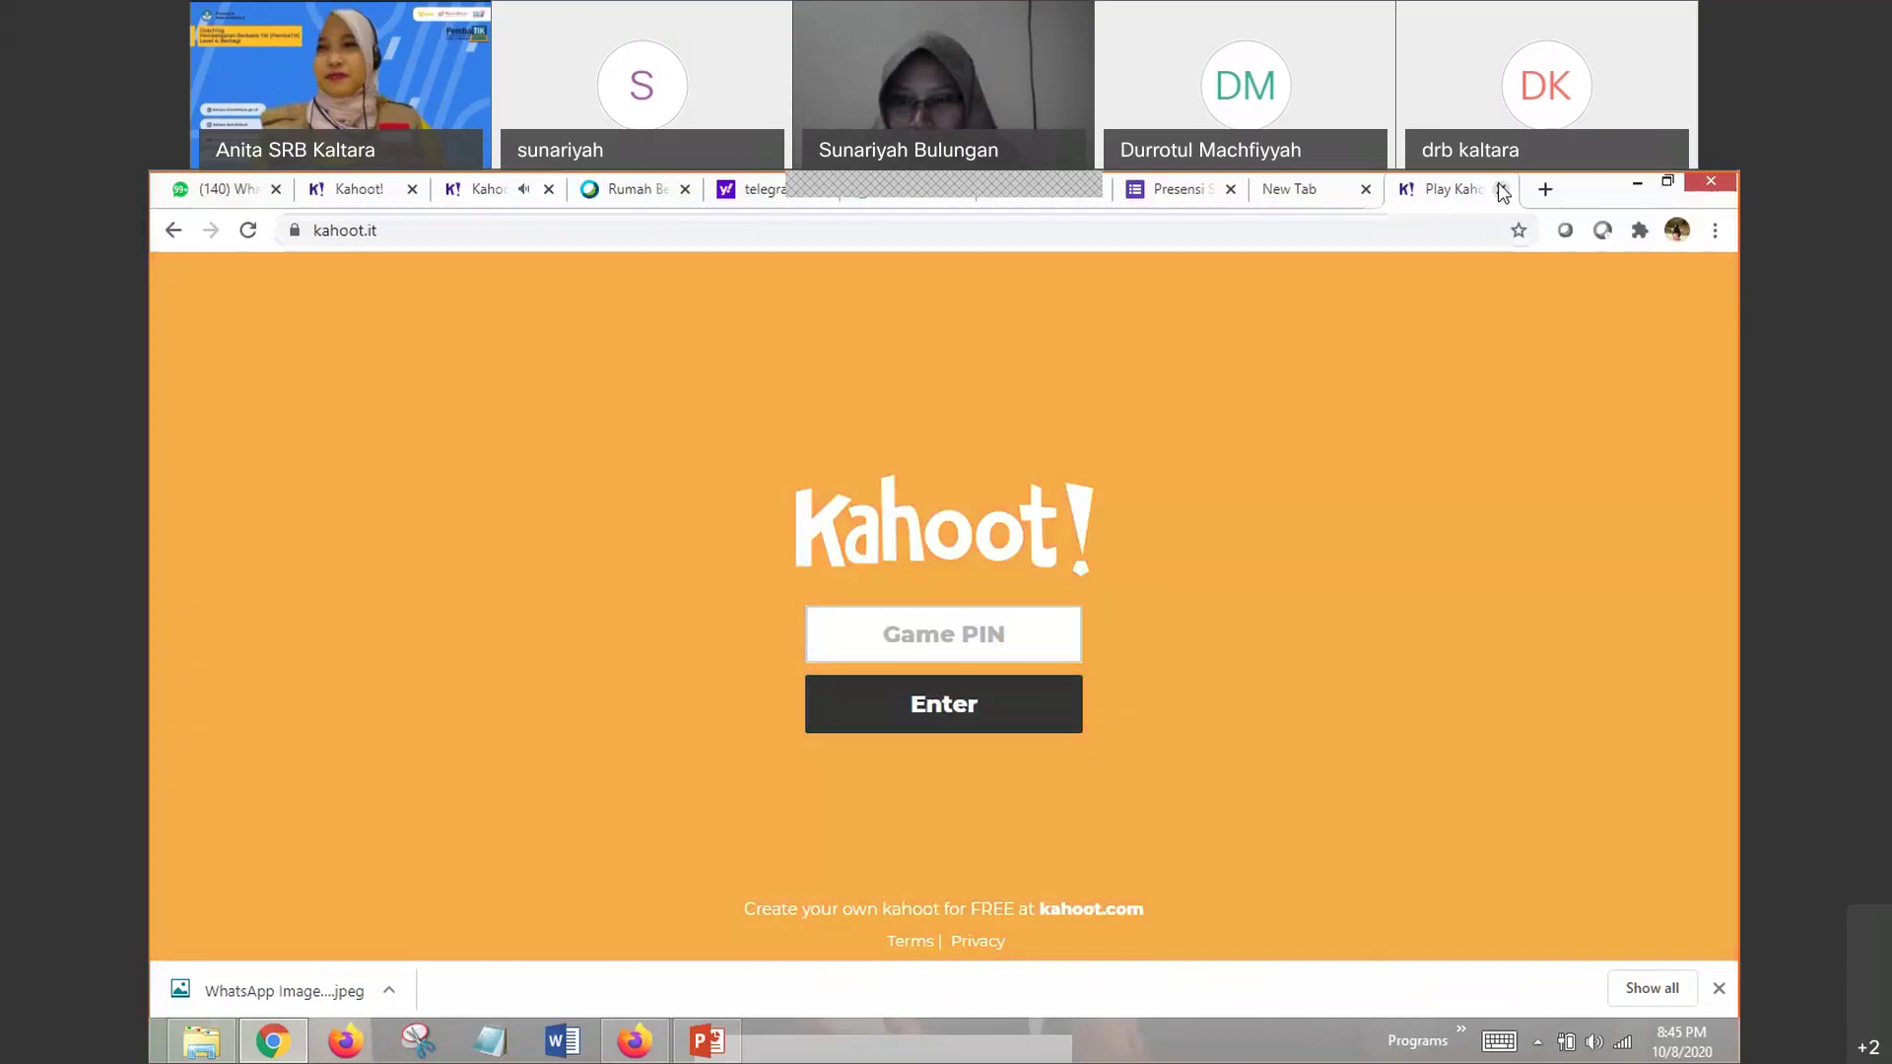
pyautogui.click(1502, 189)
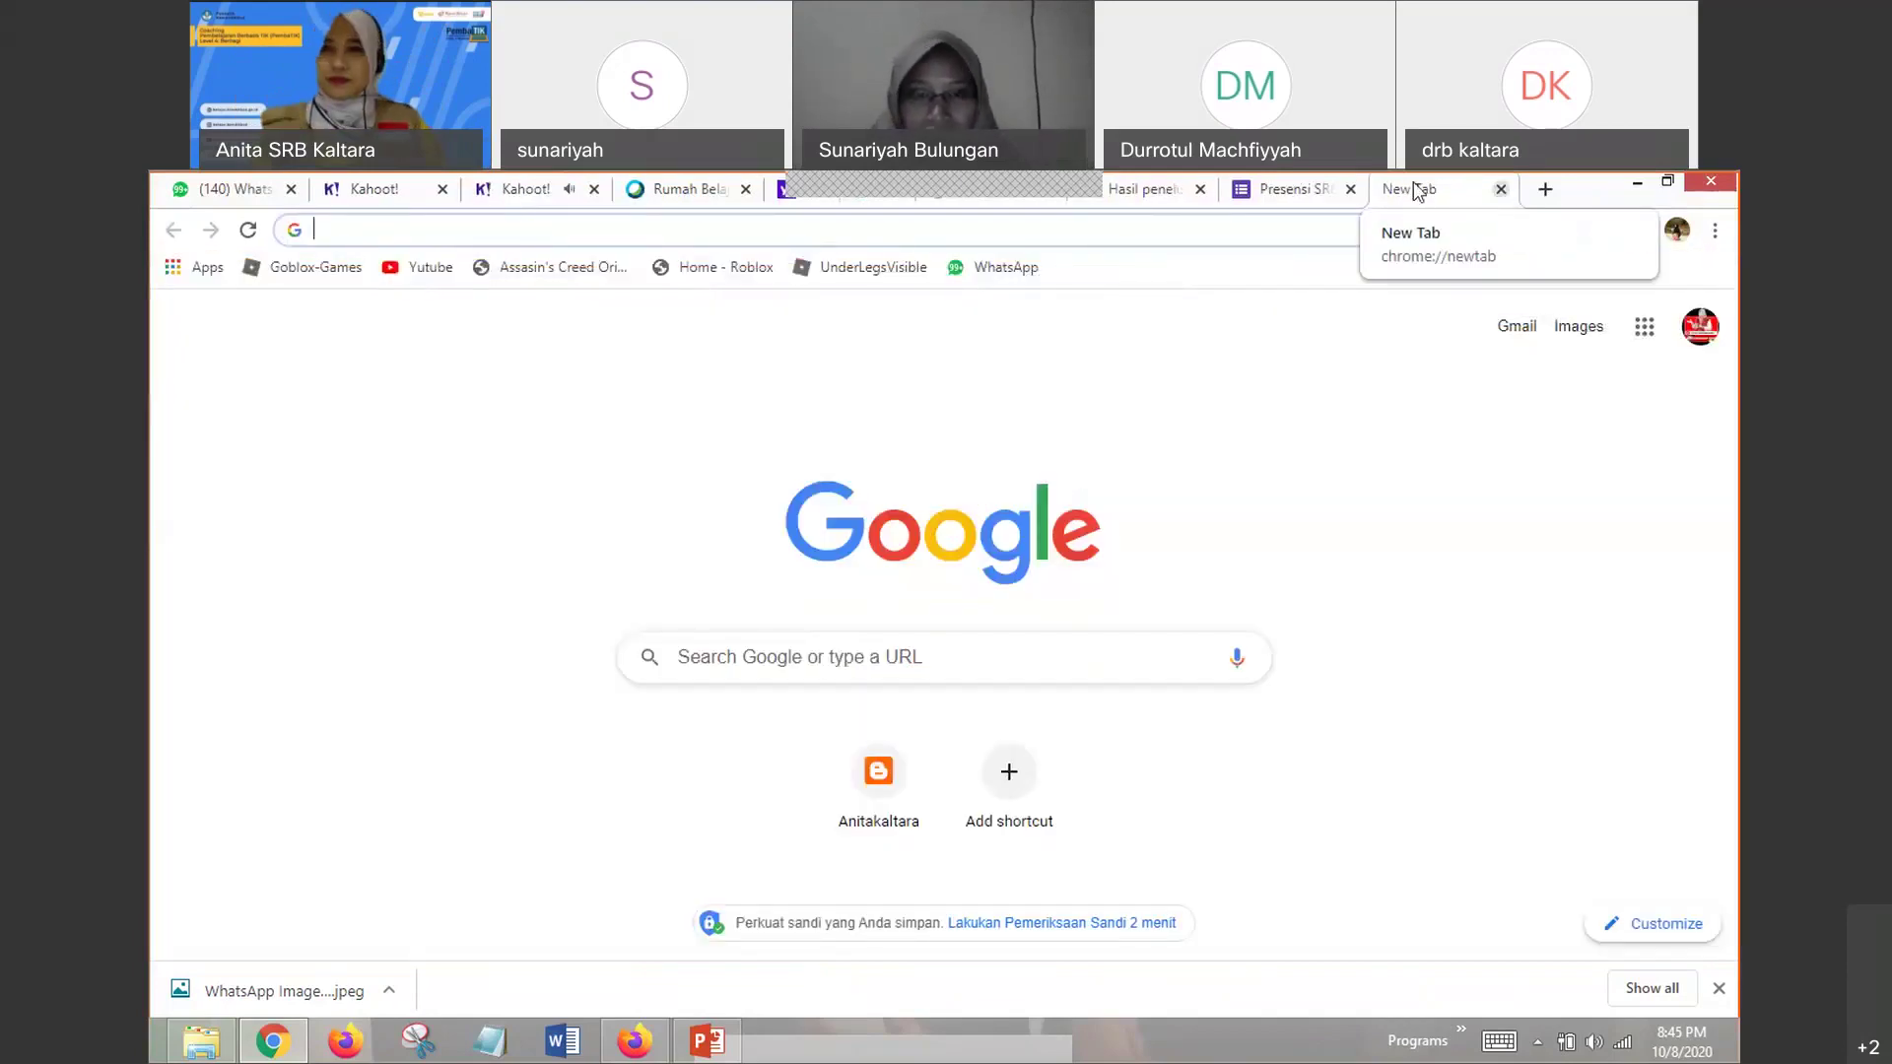
pyautogui.click(440, 189)
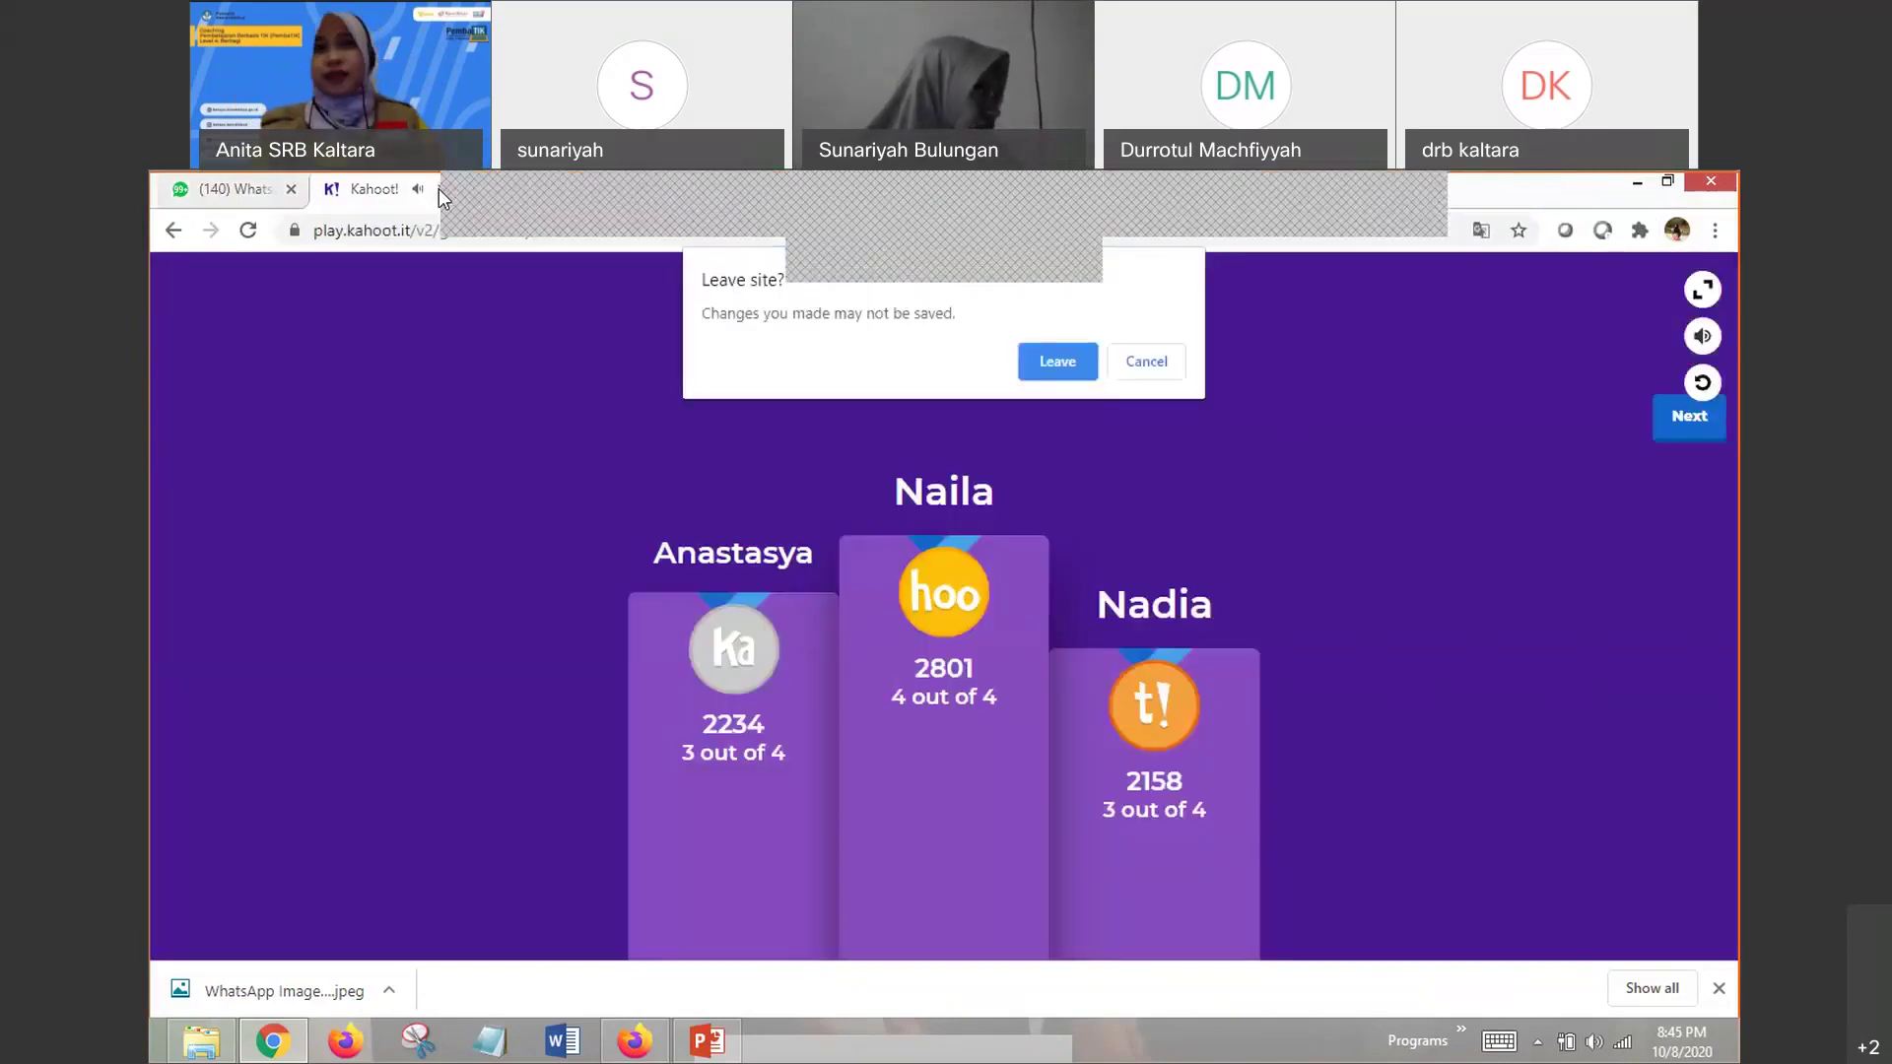
pyautogui.click(1146, 361)
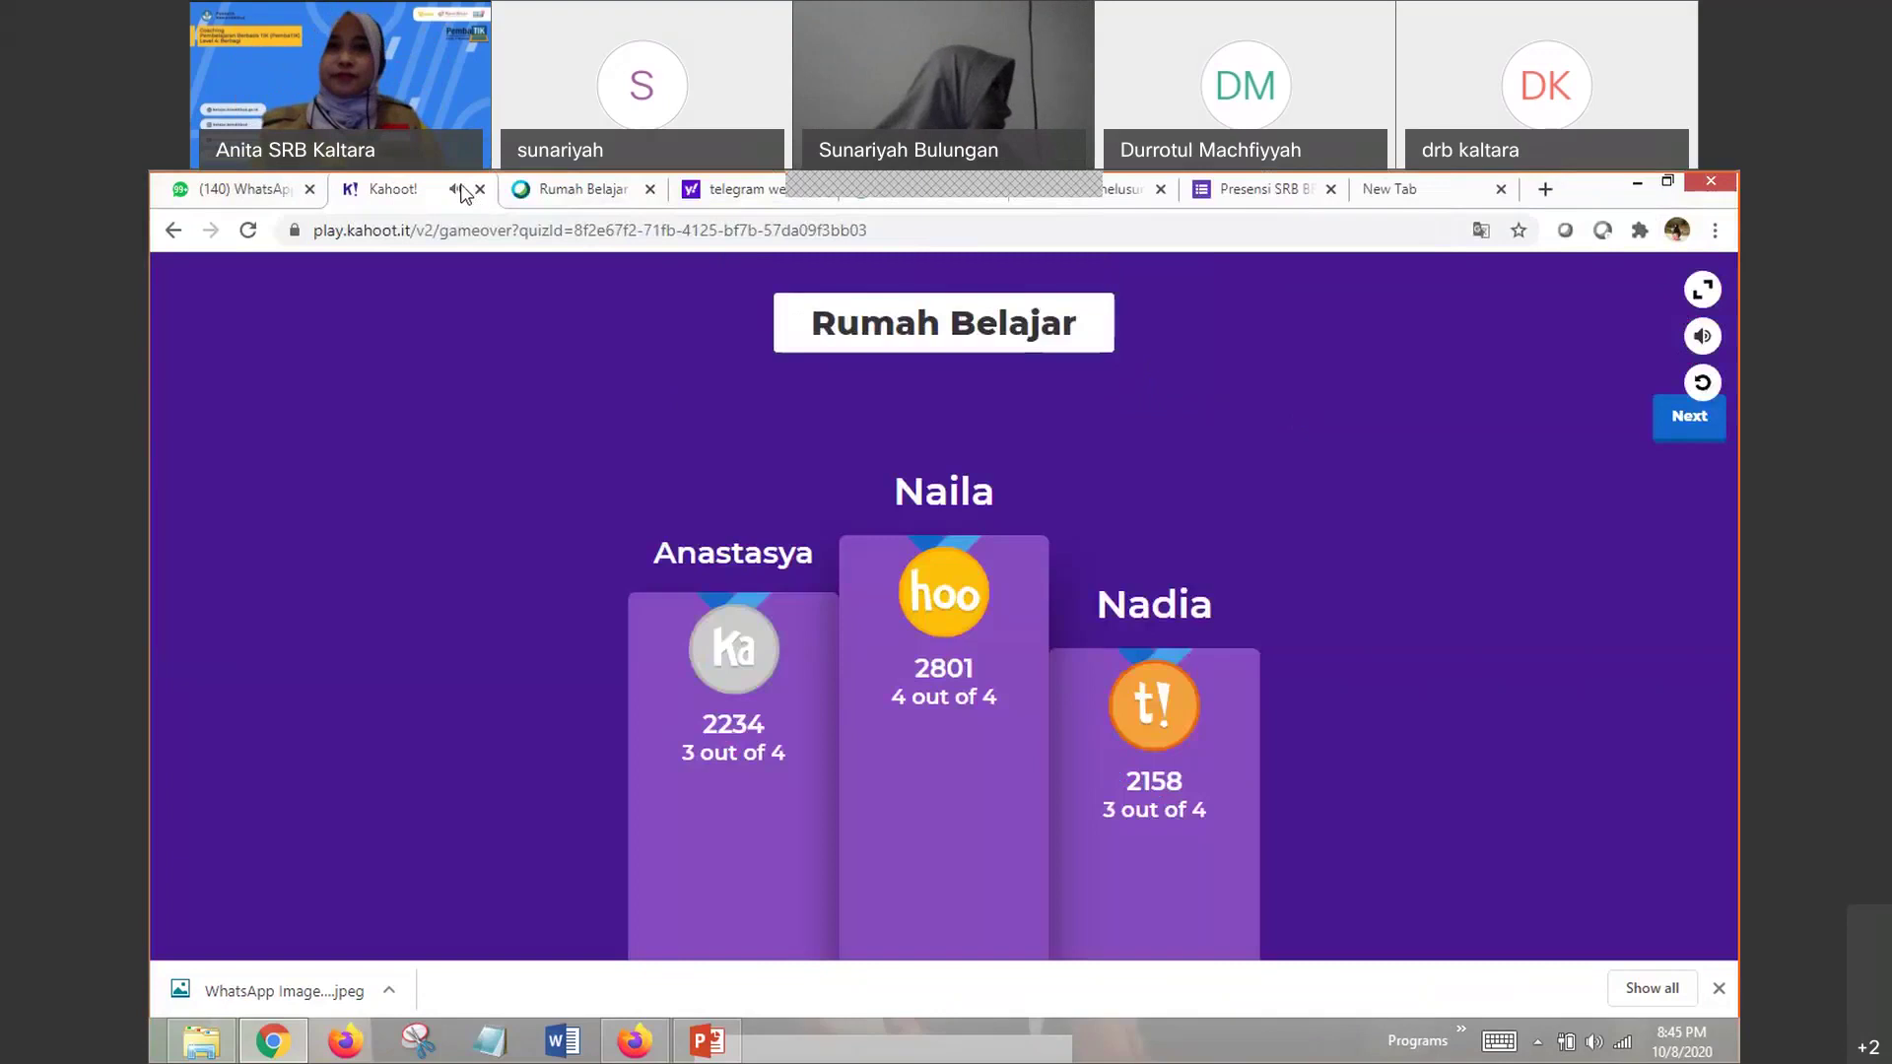
pyautogui.click(481, 190)
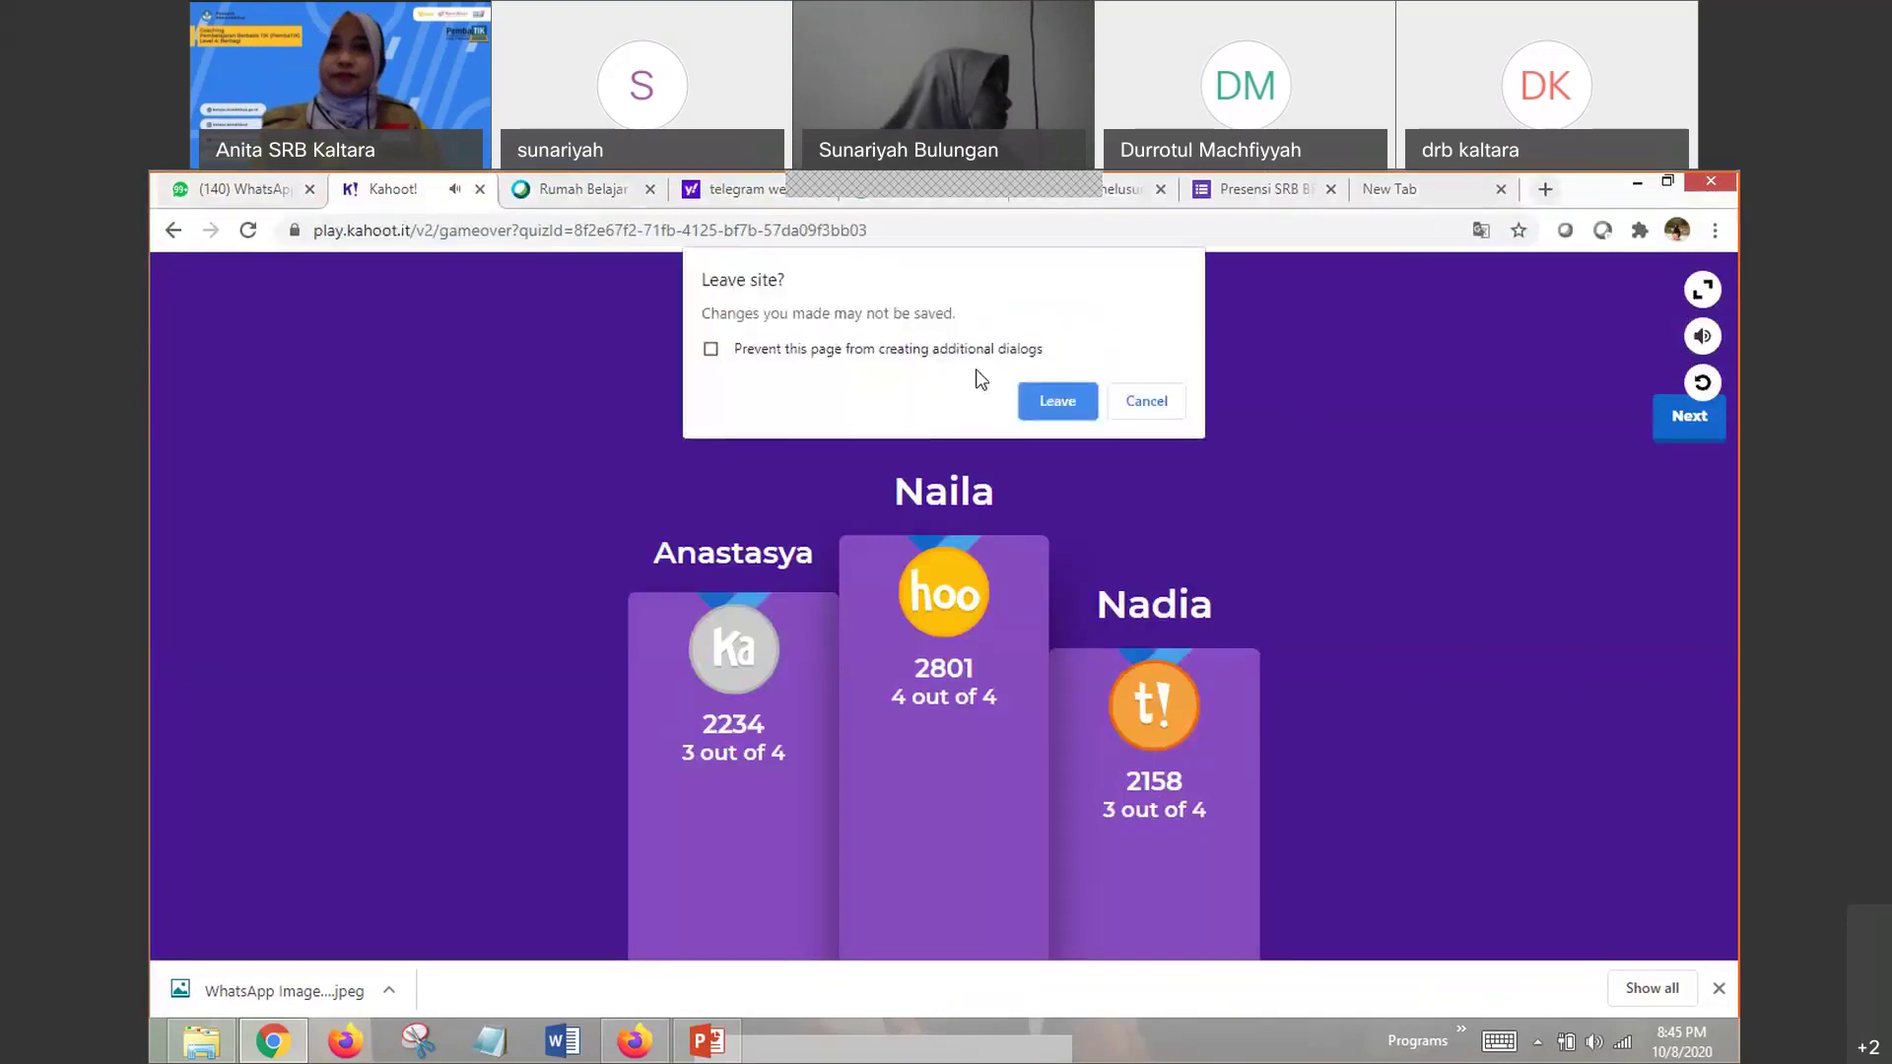
pyautogui.click(1030, 394)
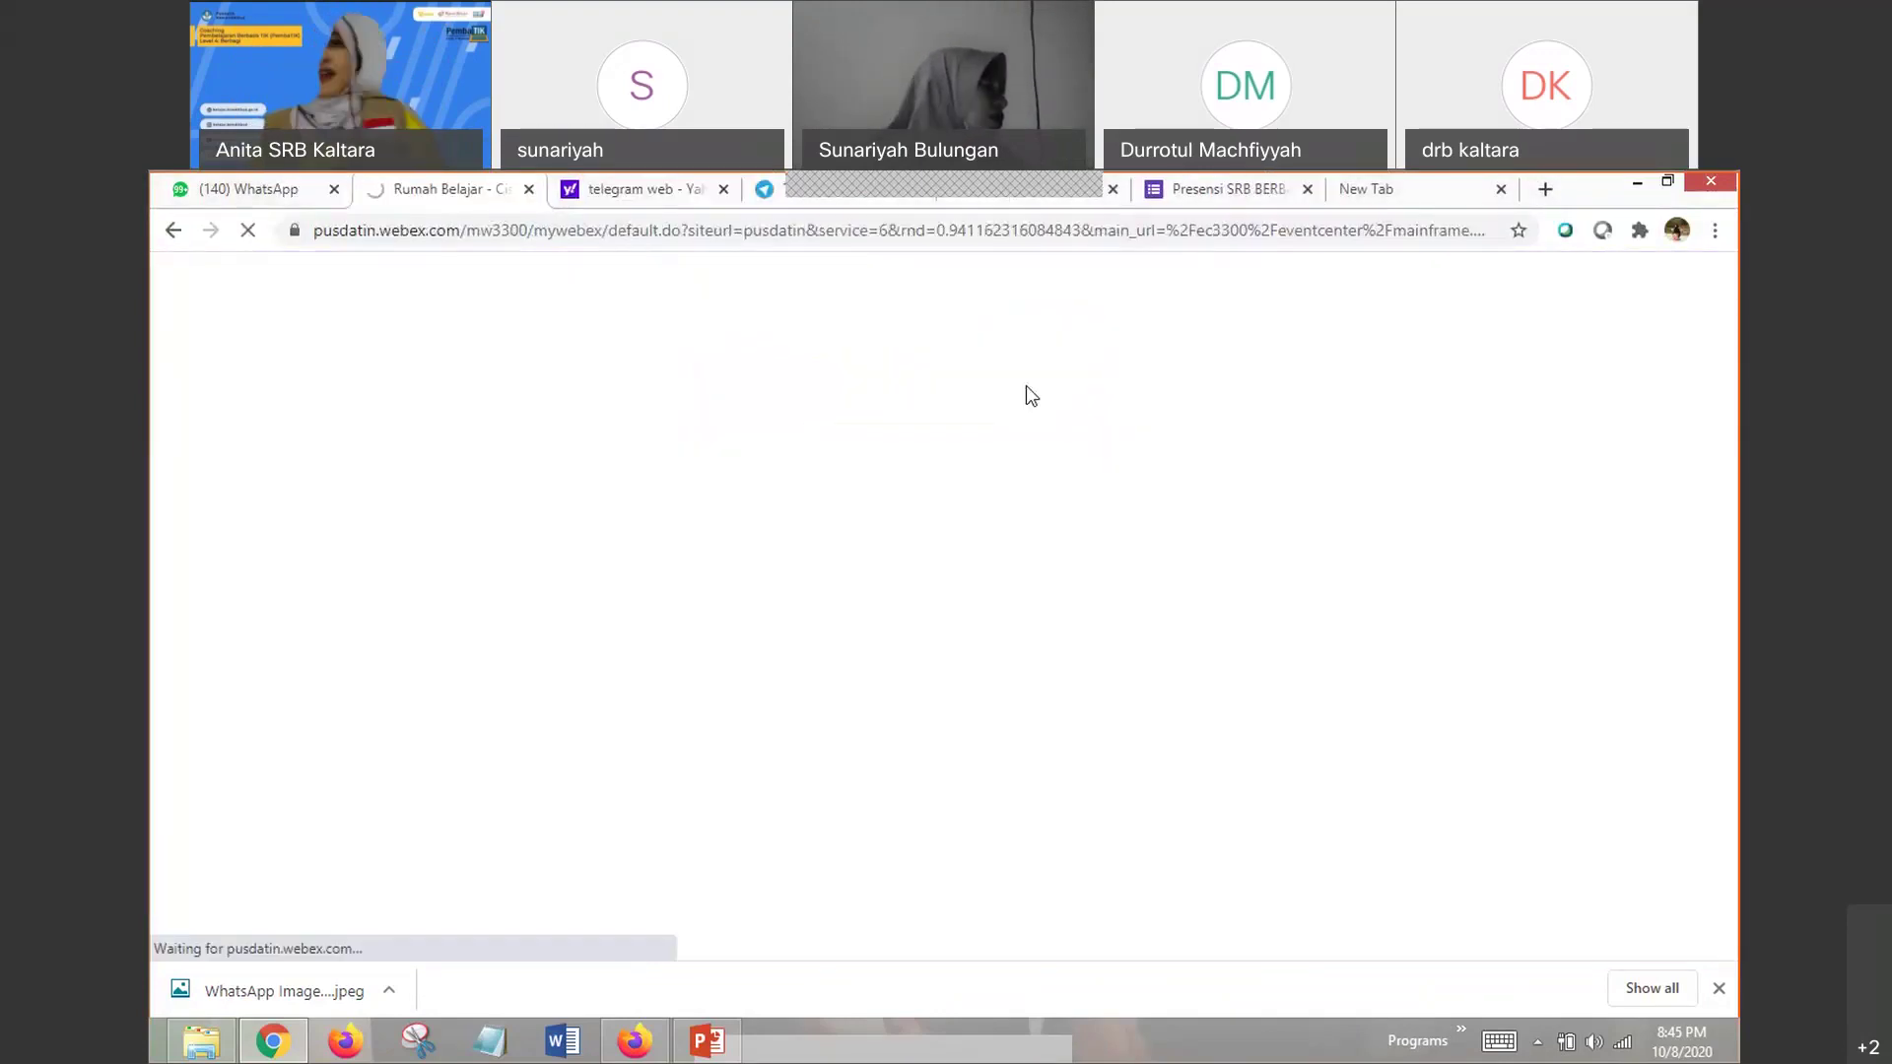
# Step: Switch to the Google New Tab page and dismiss the address bar suggestions
pyautogui.click(1473, 204)
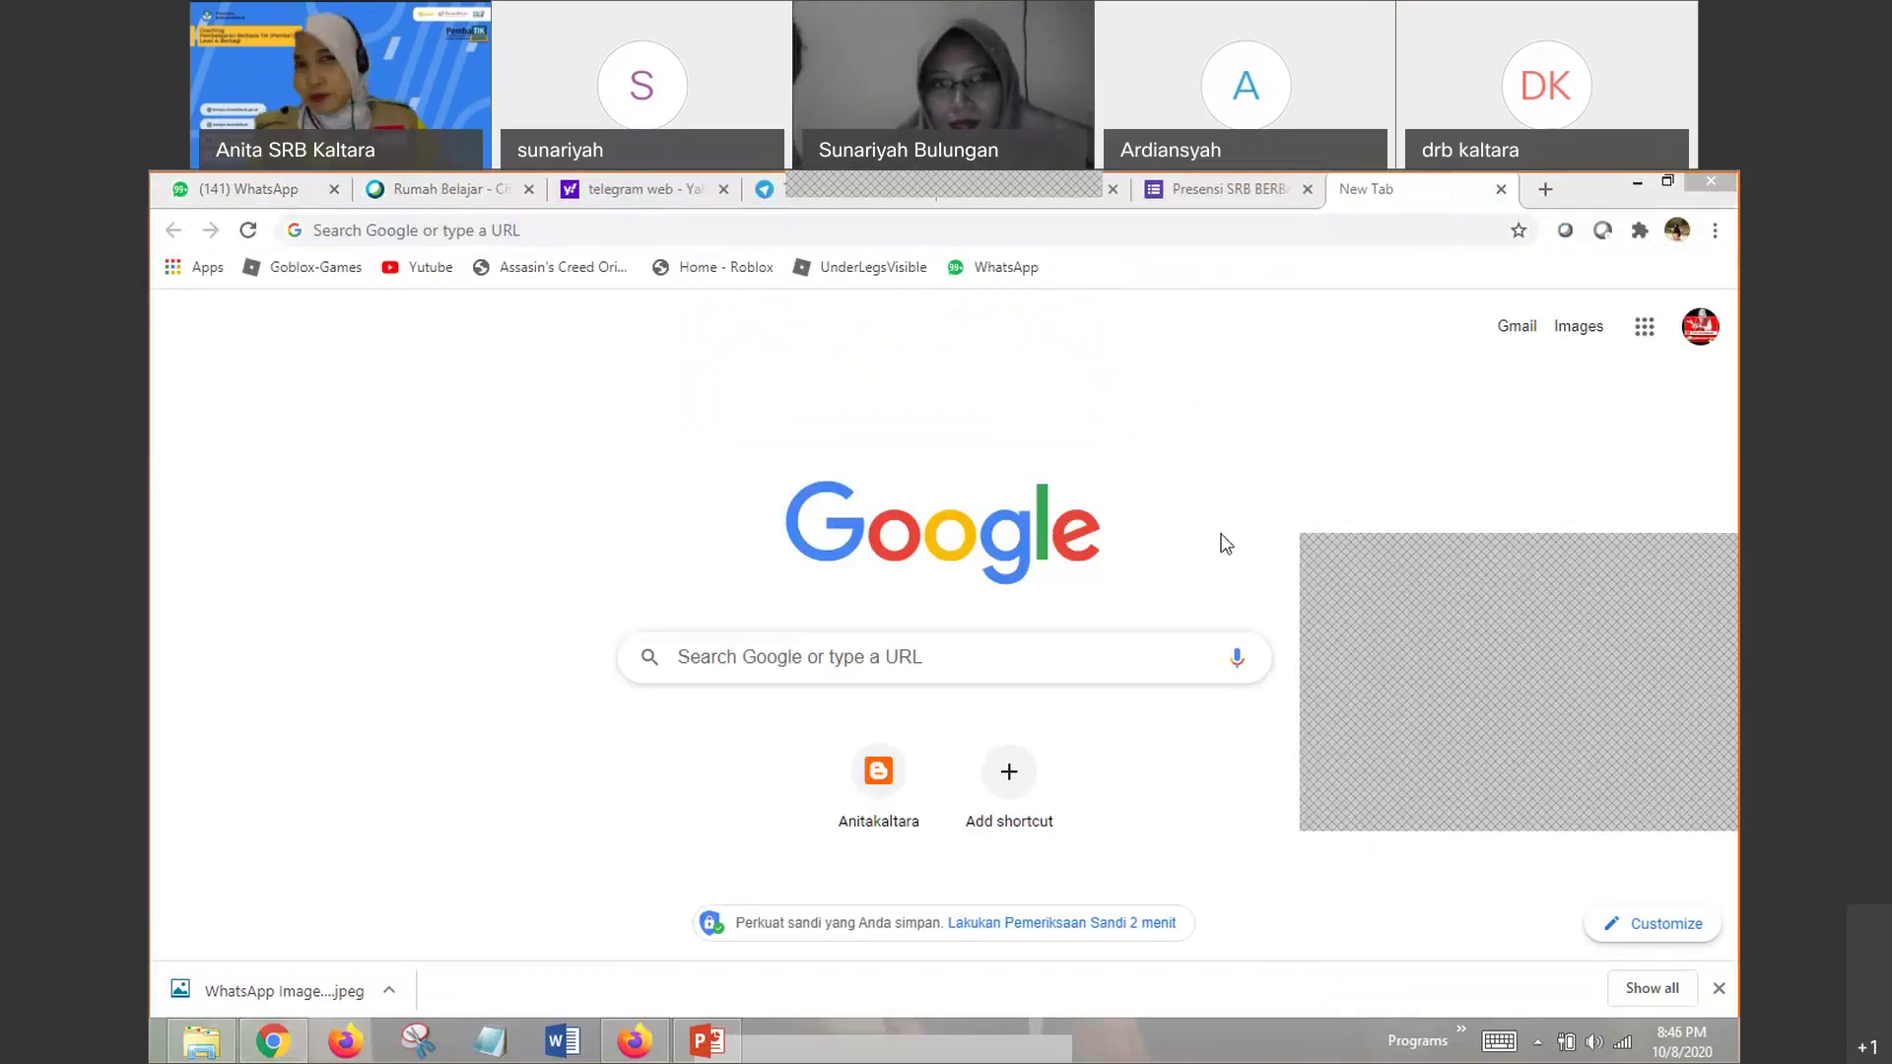
pyautogui.click(1074, 237)
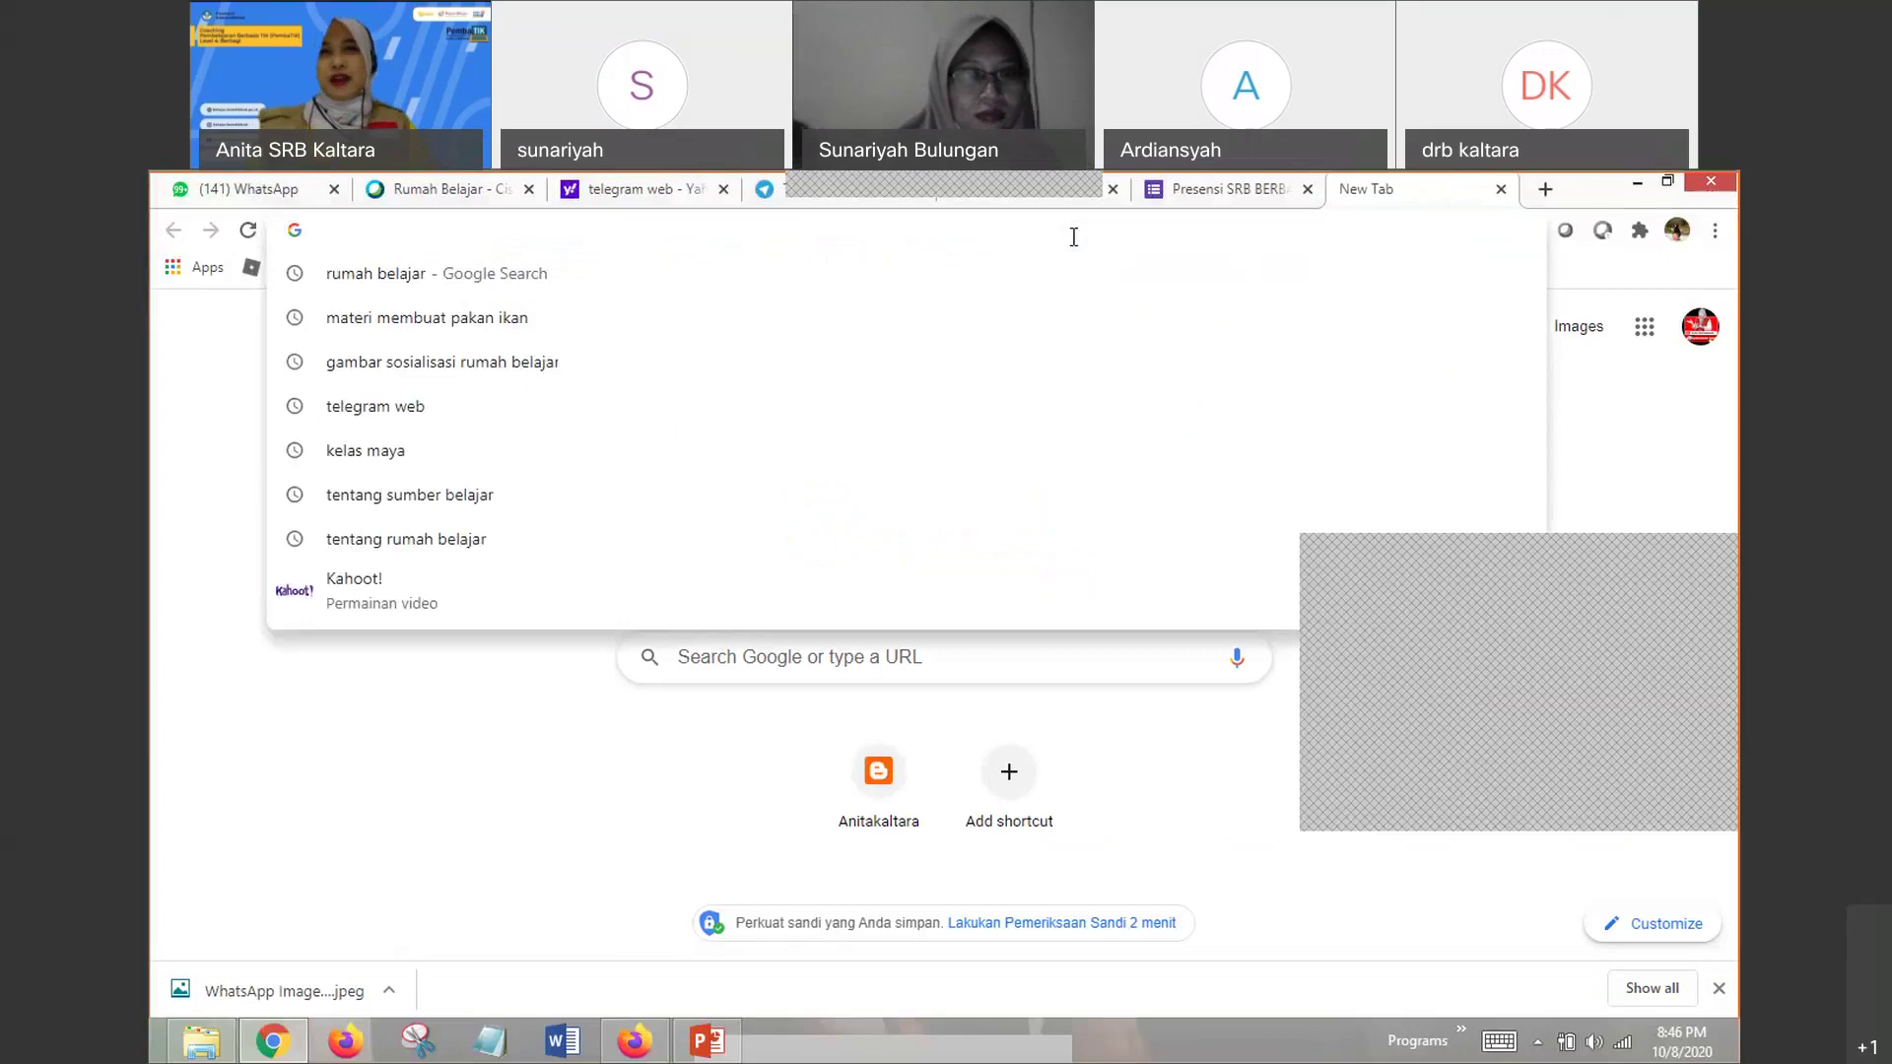
pyautogui.click(1293, 685)
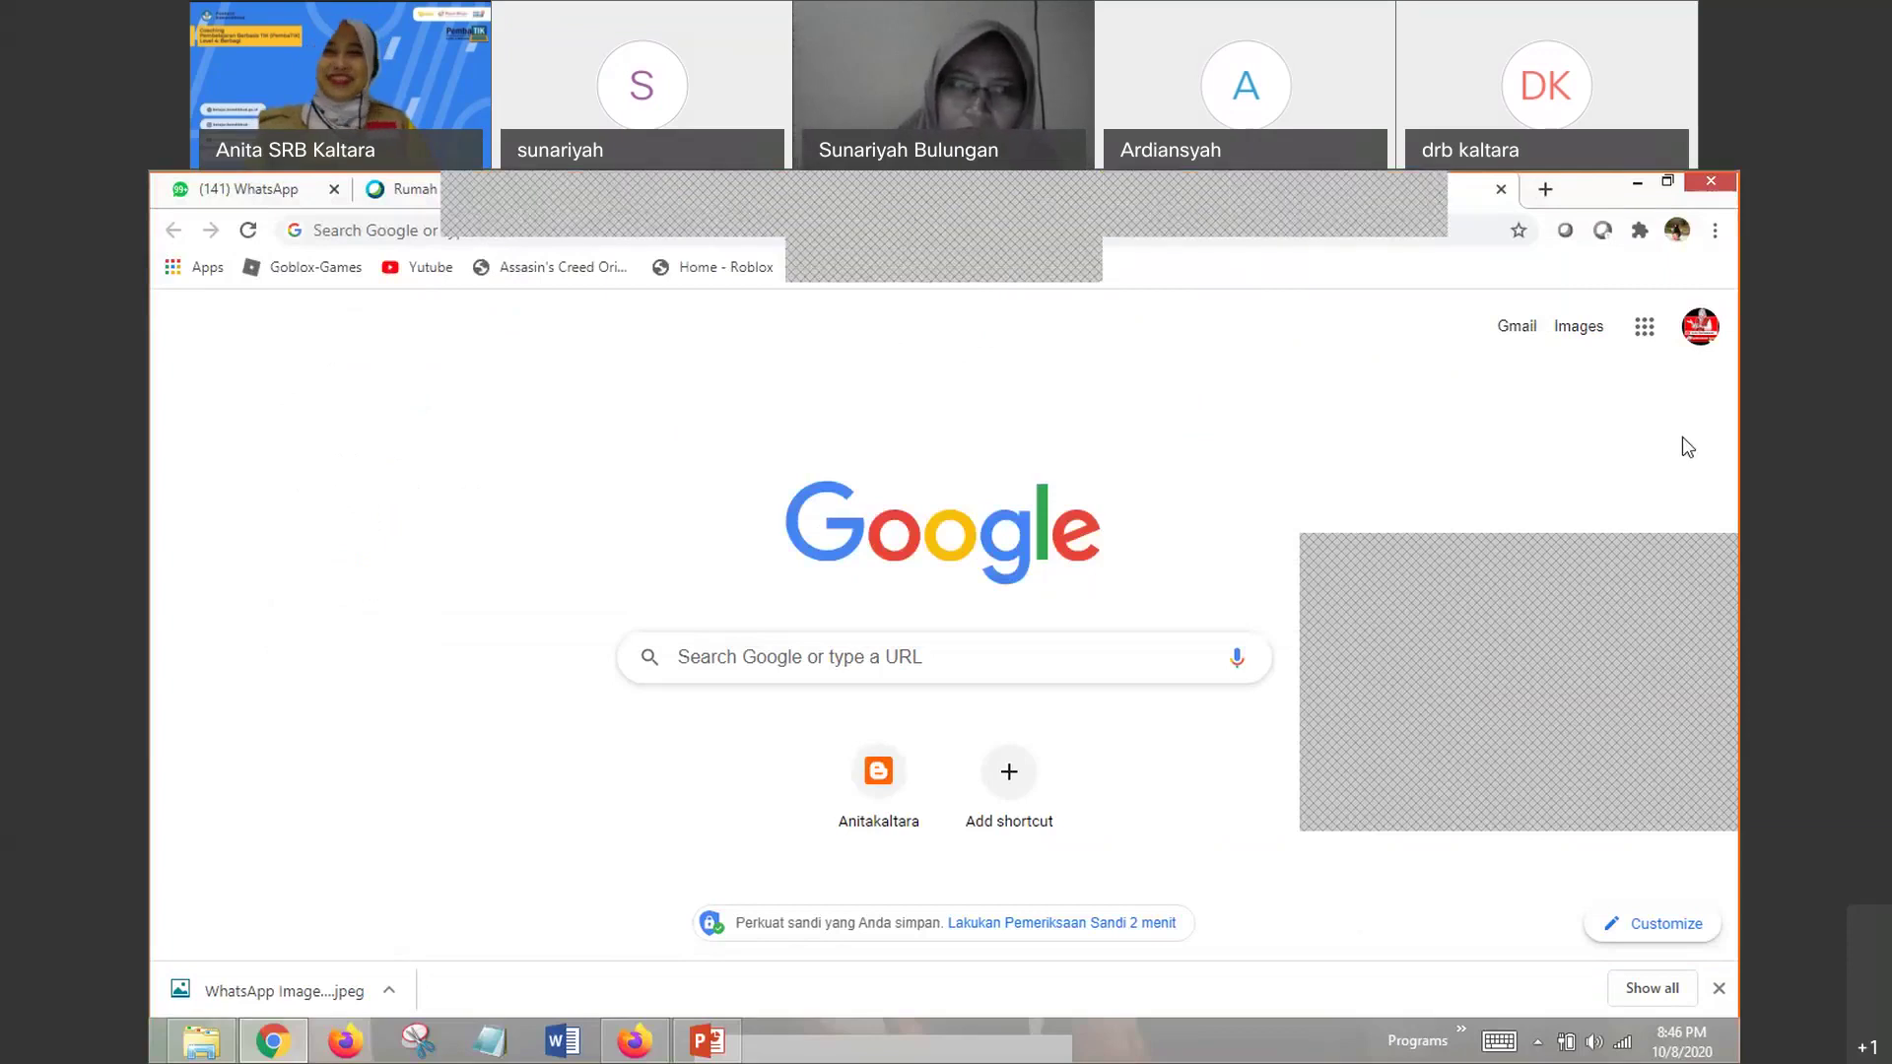
pyautogui.click(903, 204)
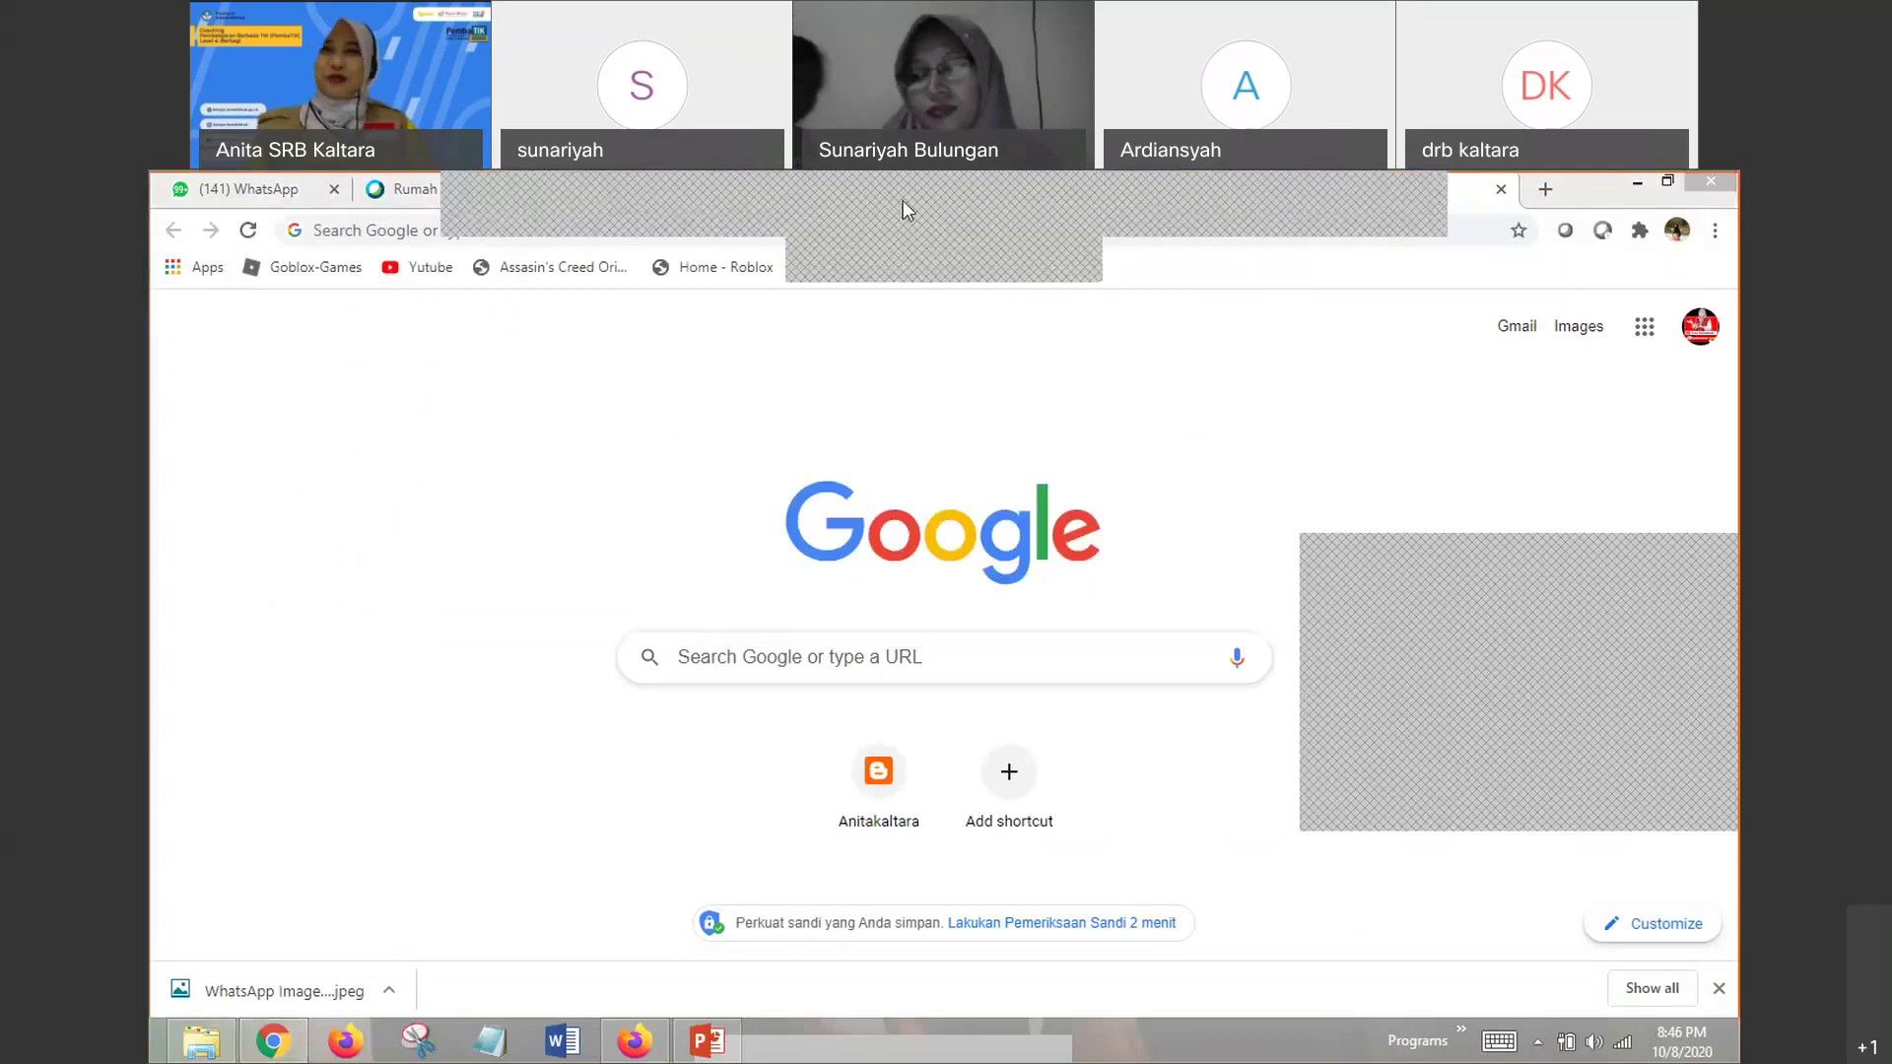